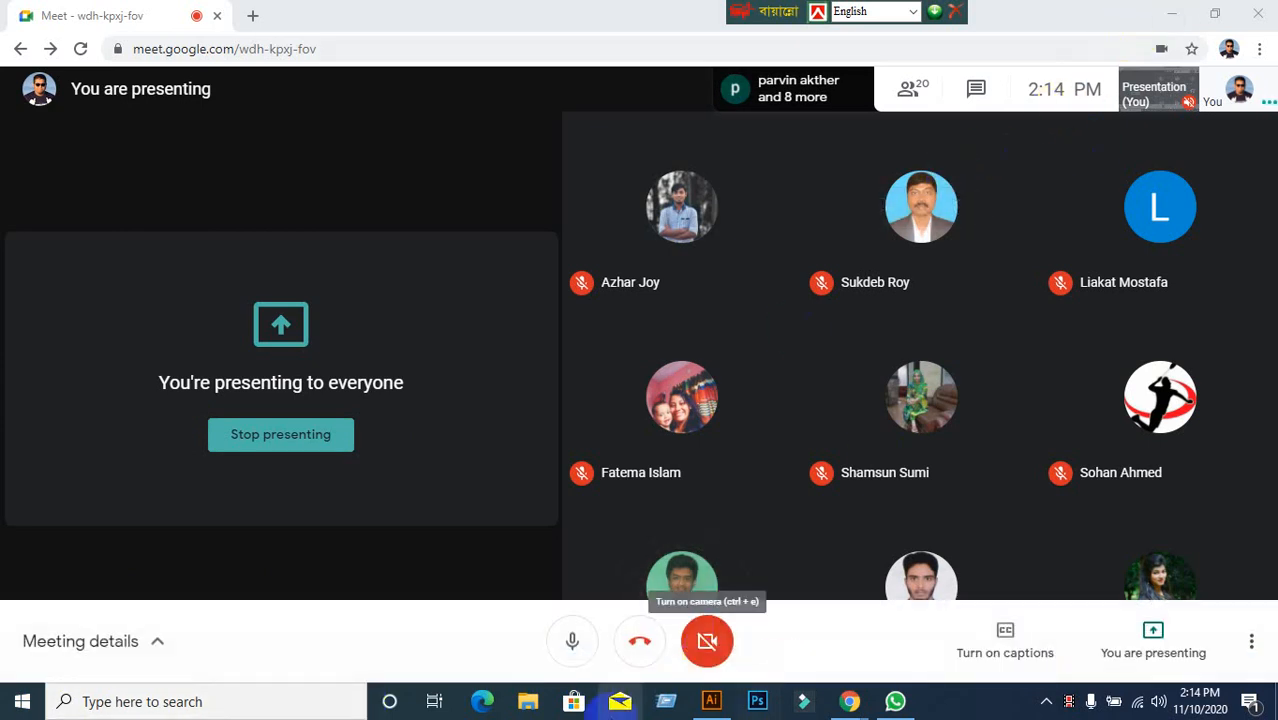
Bring the Illustrator document with the magenta squares in front of the Meet window.
{"action": "left_click", "coordinate": [484, 701]}
{"action": "left_click", "coordinate": [711, 701]}
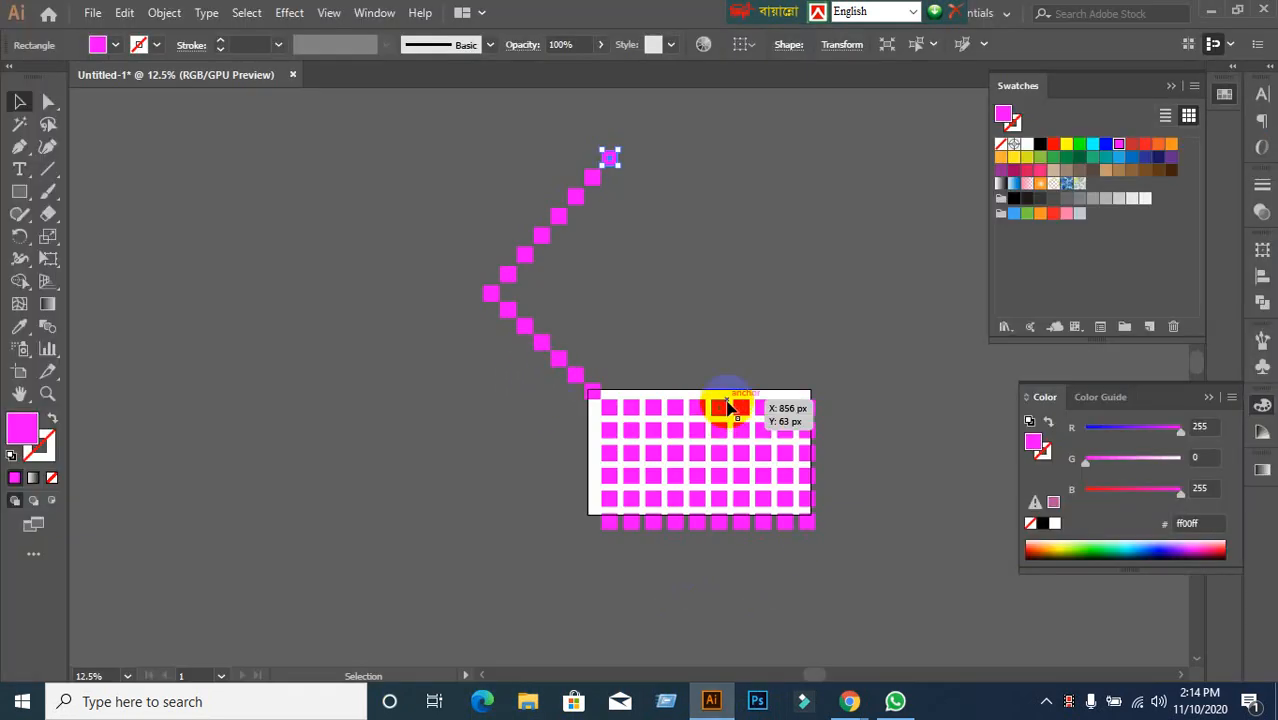
Select everything on the canvas and delete all the pink squares.
{"action": "scroll", "coordinate": [738, 369], "scroll_direction": "up", "scroll_amount": 2}
{"action": "scroll", "coordinate": [738, 369], "scroll_direction": "down", "scroll_amount": 2}
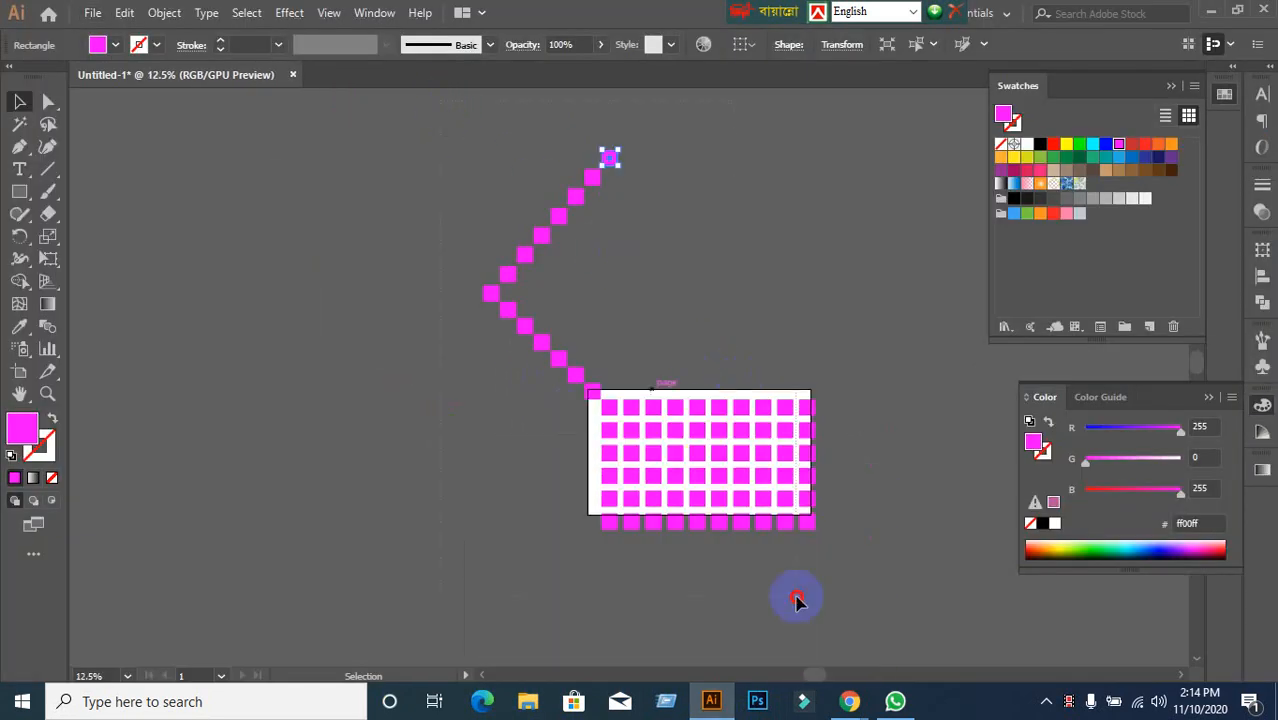
{"action": "key", "text": "ctrl+a"}
{"action": "key", "text": "Delete"}
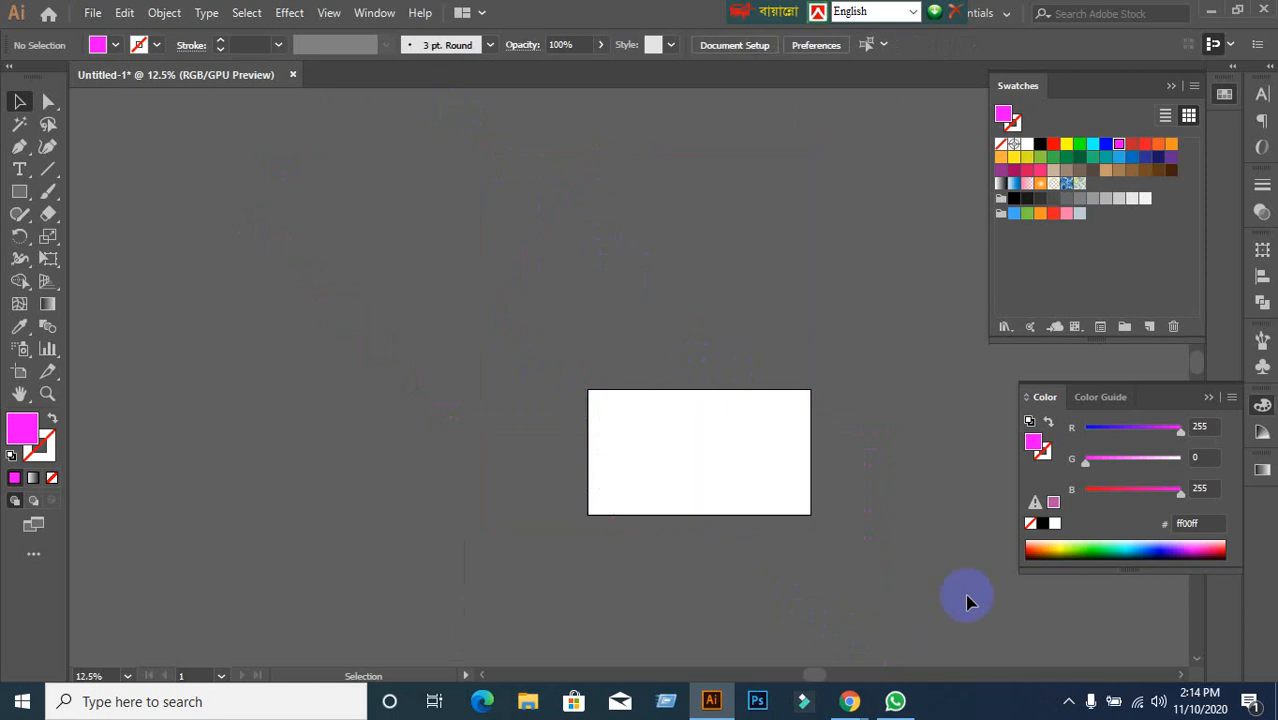
Pan to the artboard, collapse the Swatches and Color panels, and return to the Meet call.
{"action": "scroll", "coordinate": [707, 505], "scroll_direction": "up", "scroll_amount": 3}
{"action": "left_click_drag", "start_coordinate": [781, 442], "coordinate": [673, 425]}
{"action": "scroll", "coordinate": [676, 342], "scroll_direction": "up", "scroll_amount": 1}
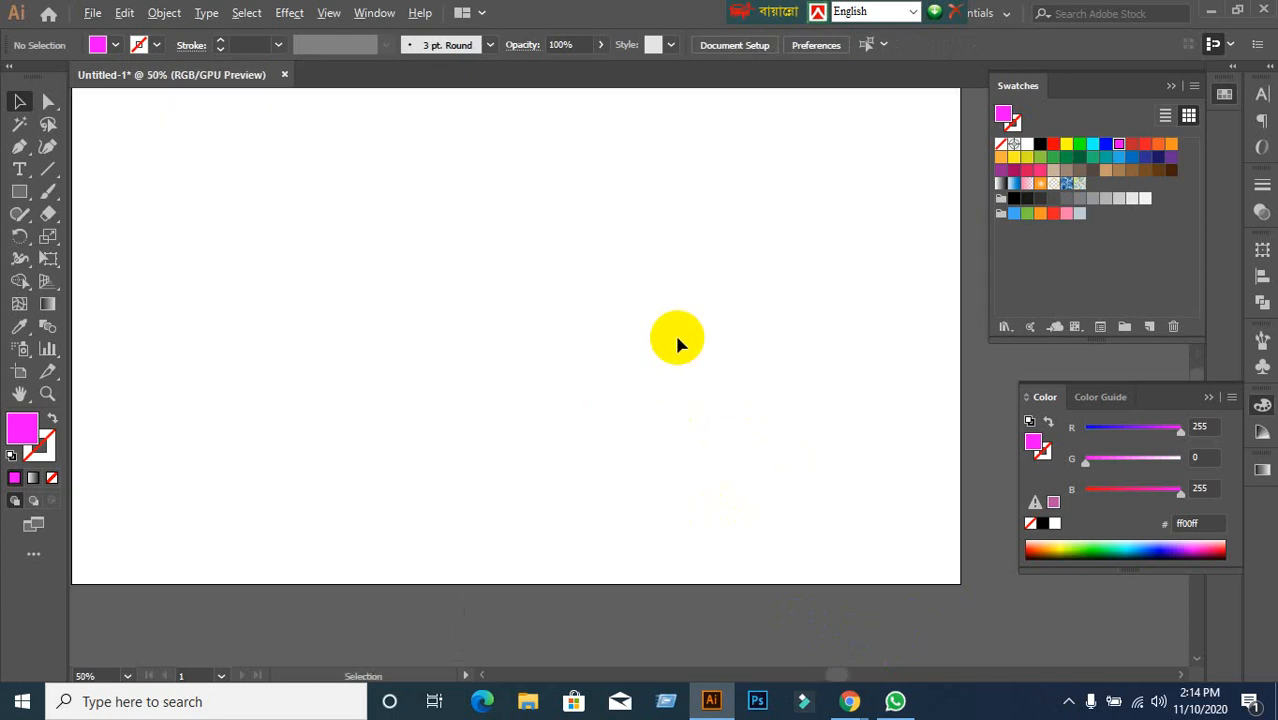
{"action": "left_click_drag", "start_coordinate": [677, 340], "coordinate": [708, 385]}
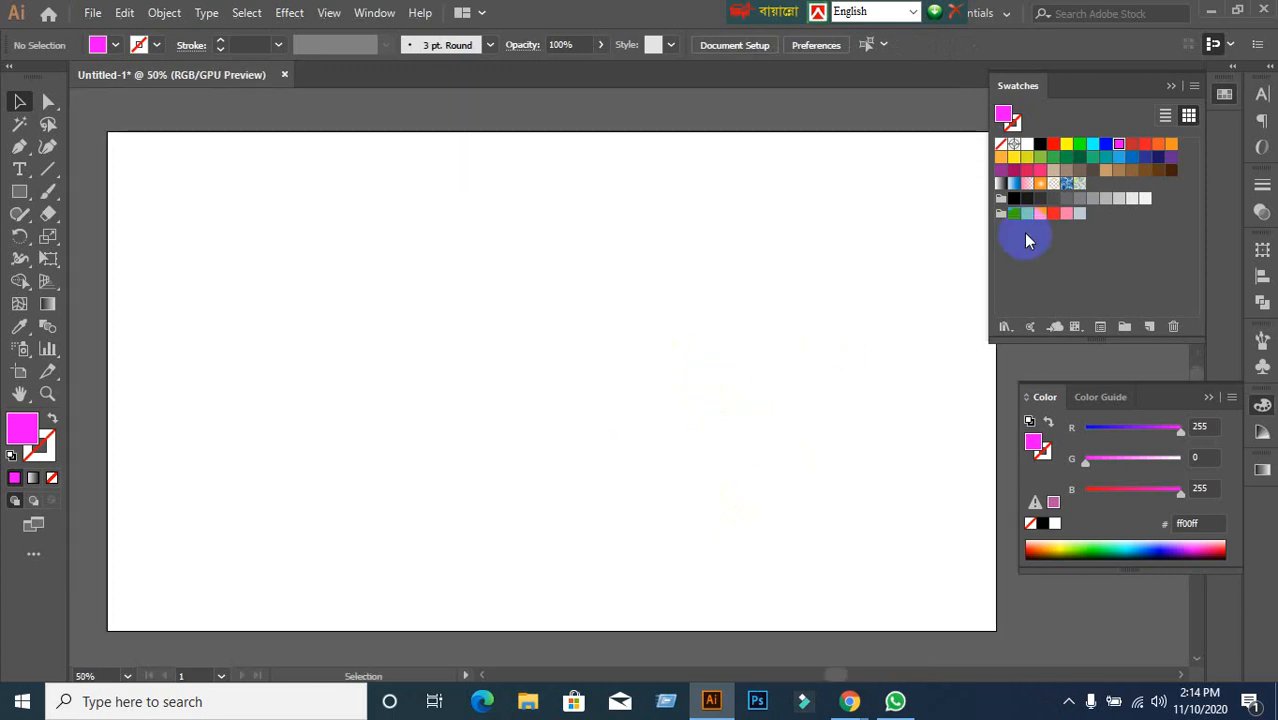
{"action": "left_click", "coordinate": [1173, 85]}
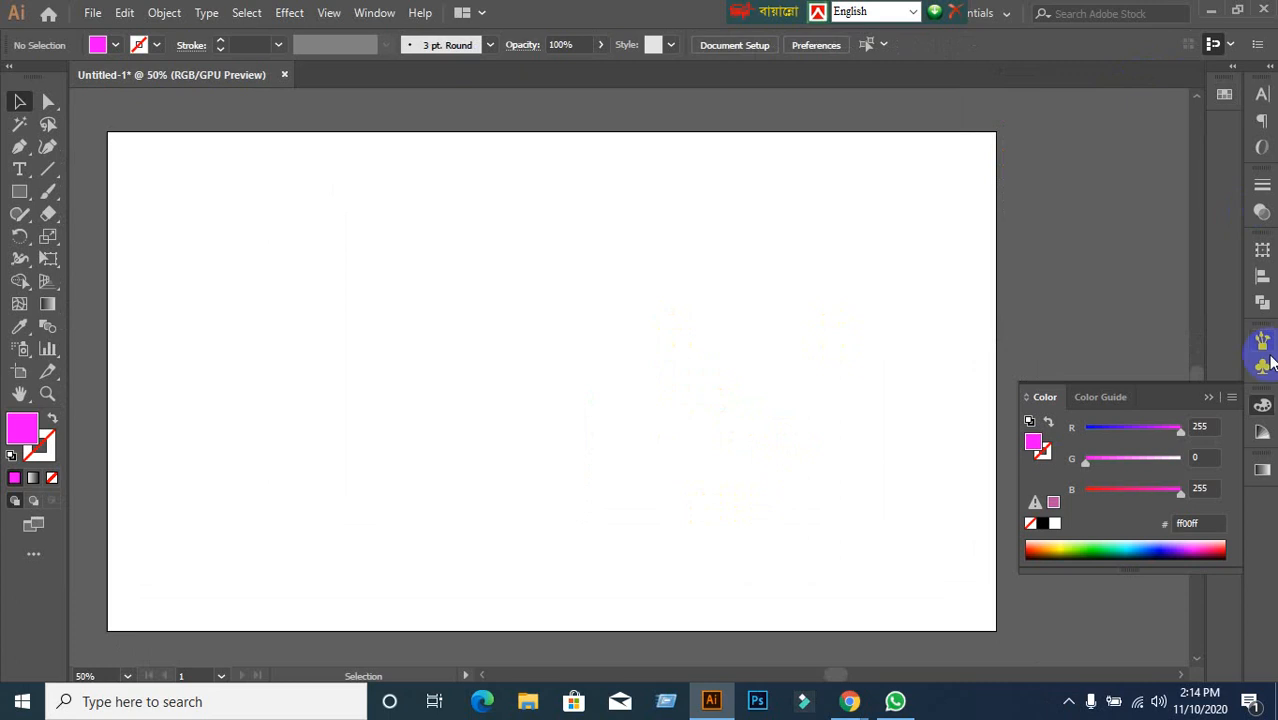
{"action": "left_click", "coordinate": [1215, 399]}
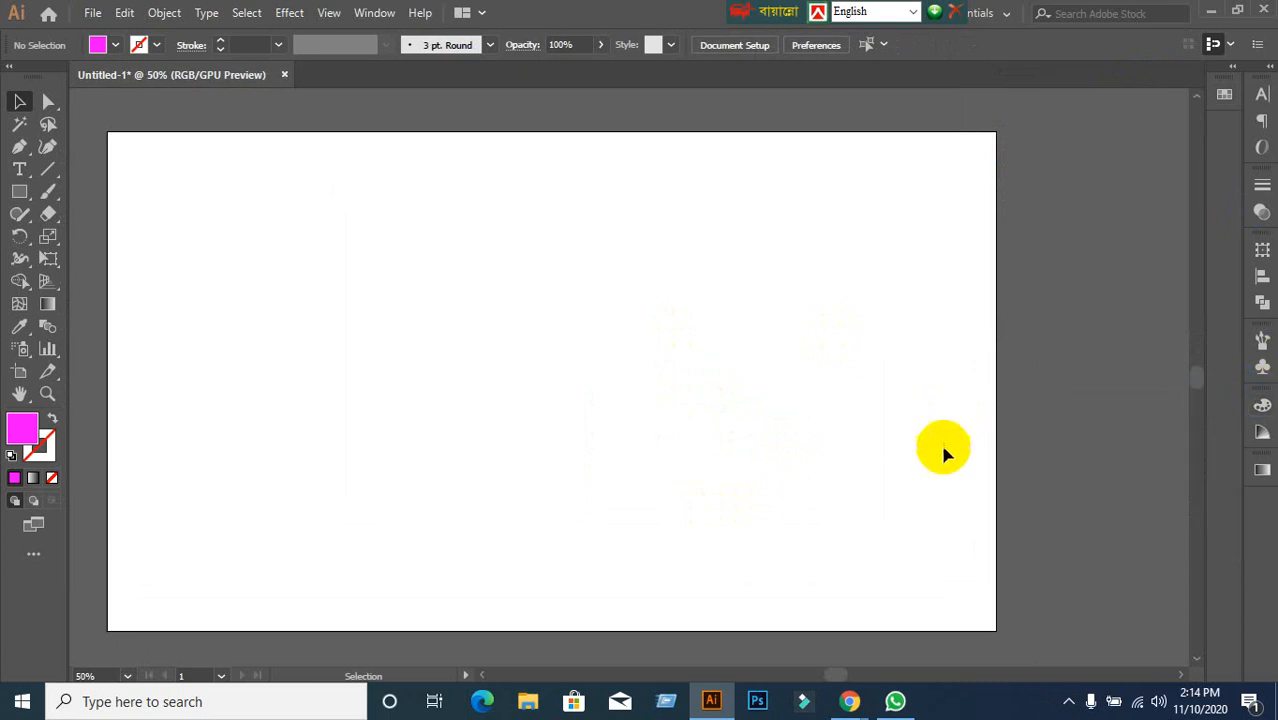
{"action": "left_click", "coordinate": [857, 715]}
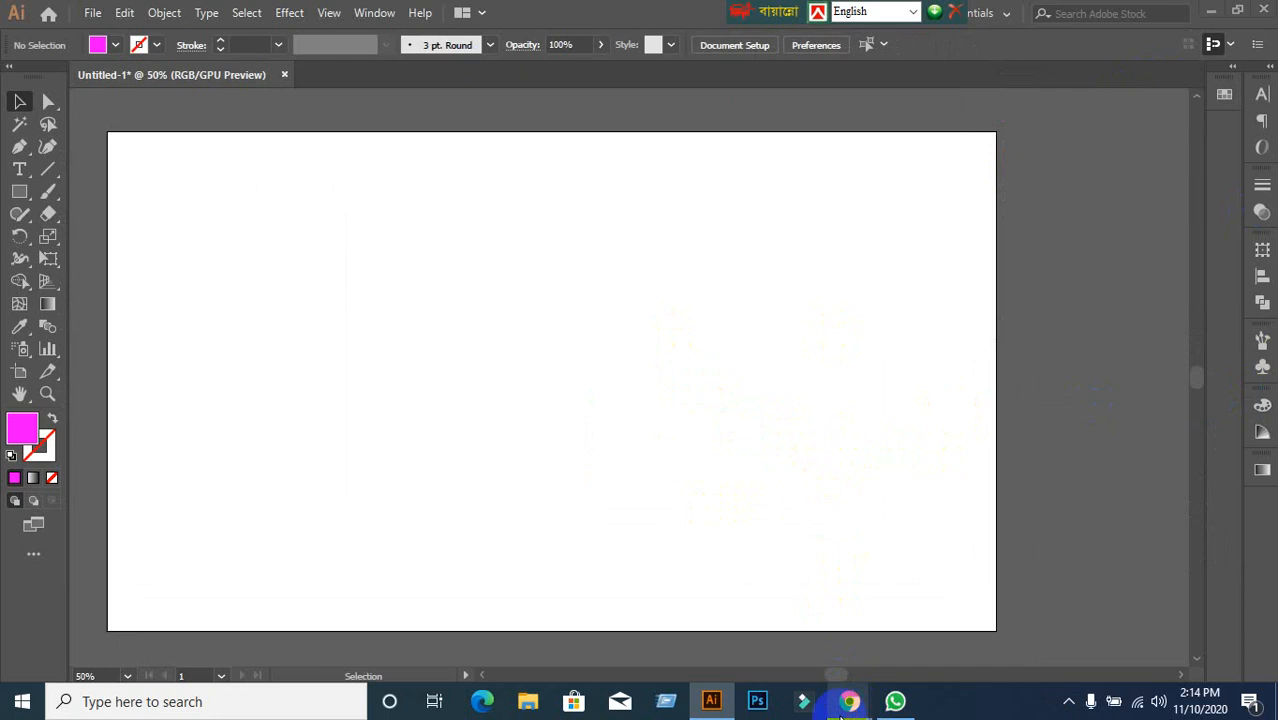
{"action": "left_click", "coordinate": [699, 625]}
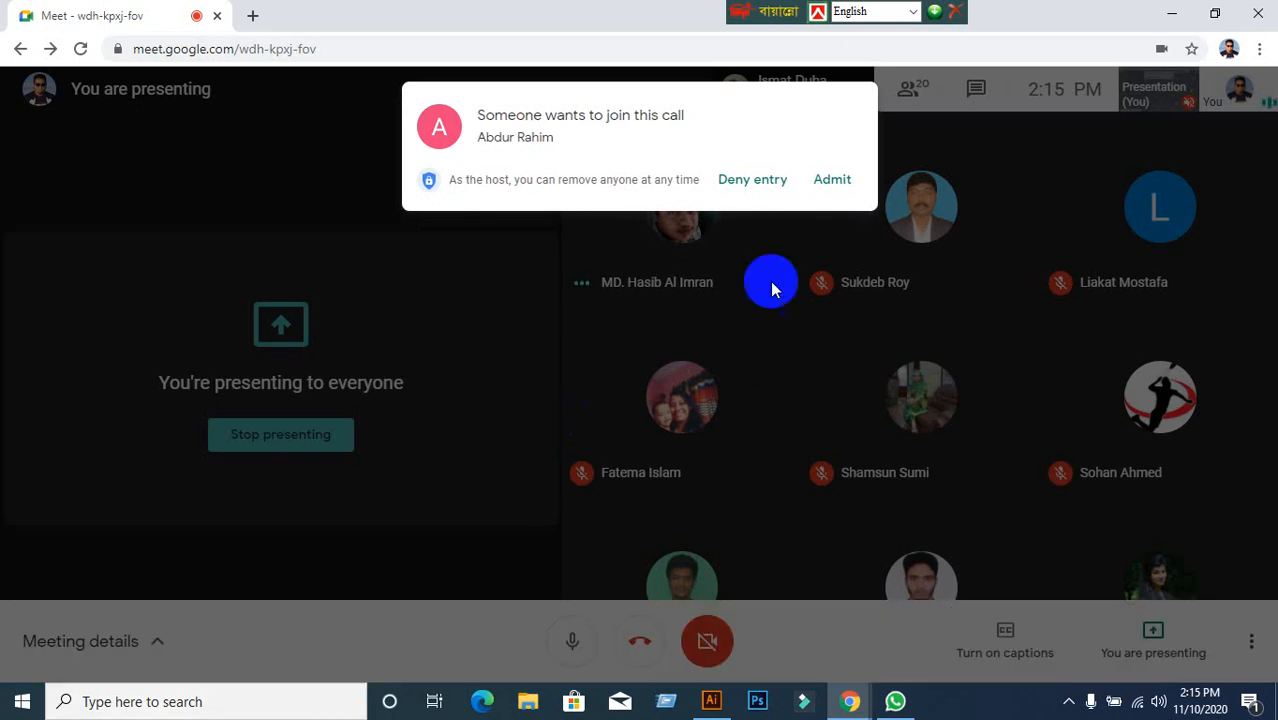
Admit the waiting person to the call, then bring the empty Illustrator artboard forward.
{"action": "left_click", "coordinate": [832, 181]}
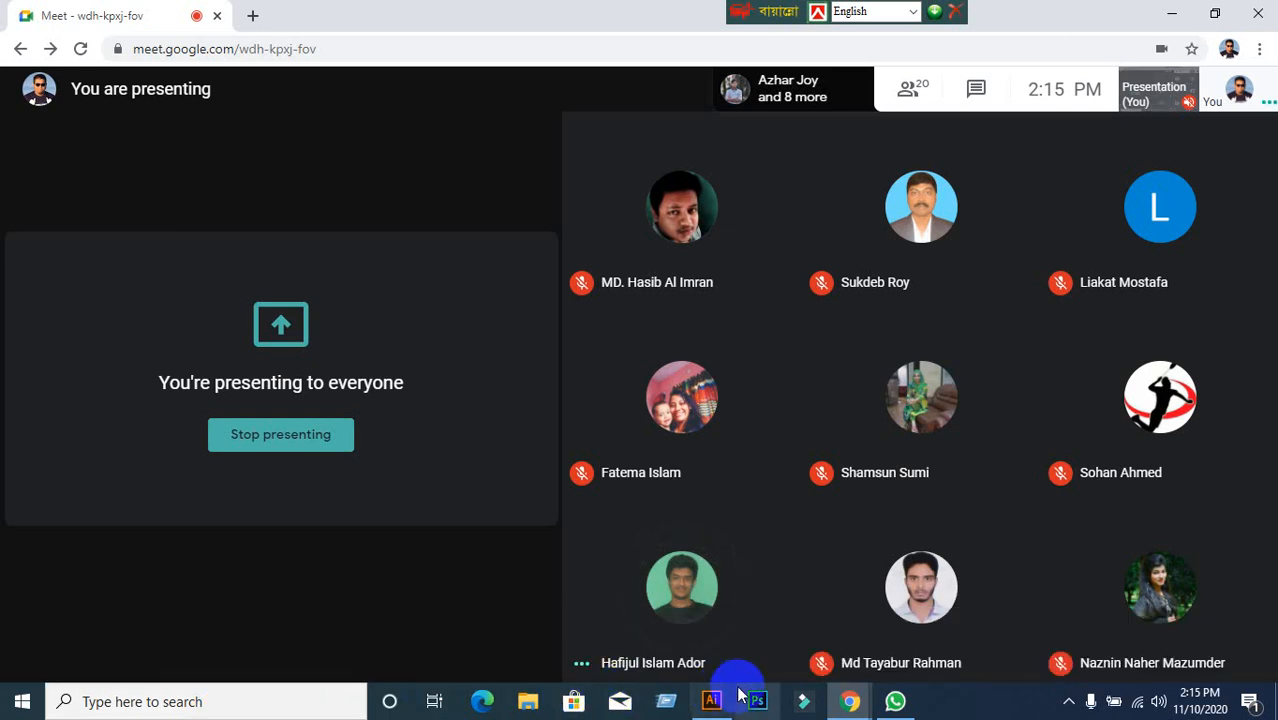
{"action": "left_click", "coordinate": [712, 703]}
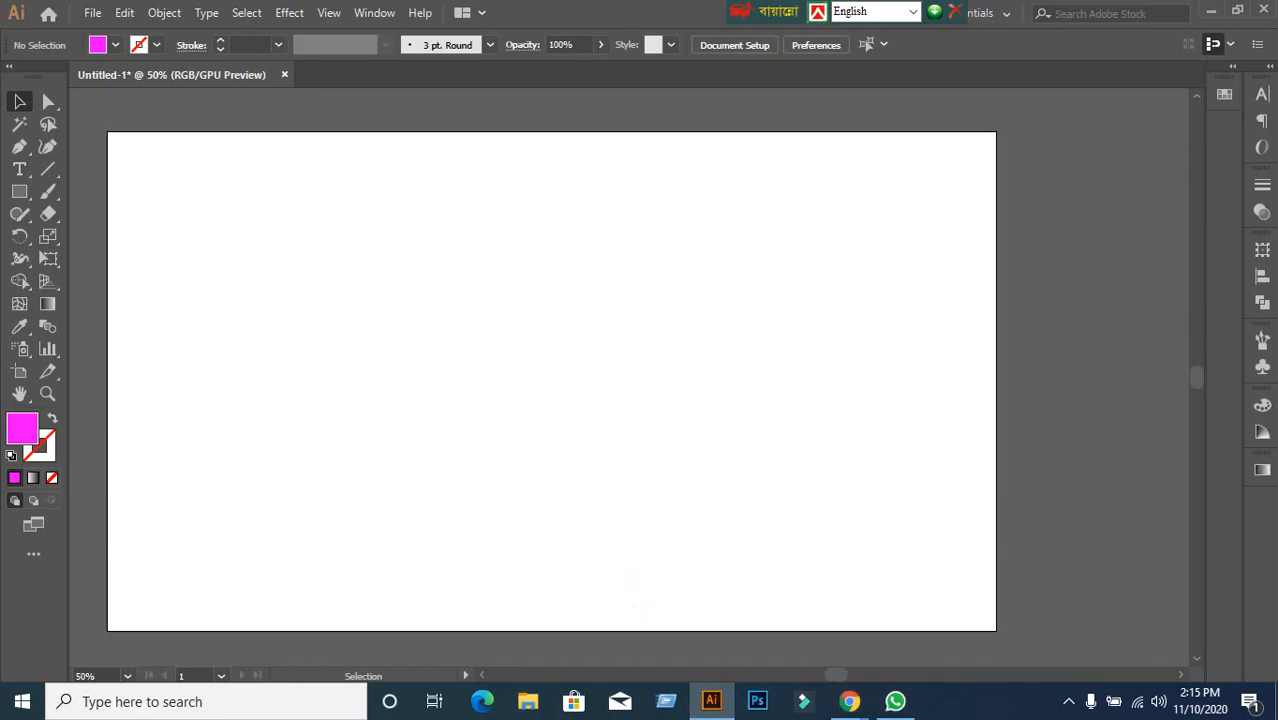
Open the Align panel and switch to the Rectangle tool.
{"action": "left_click", "coordinate": [1262, 278]}
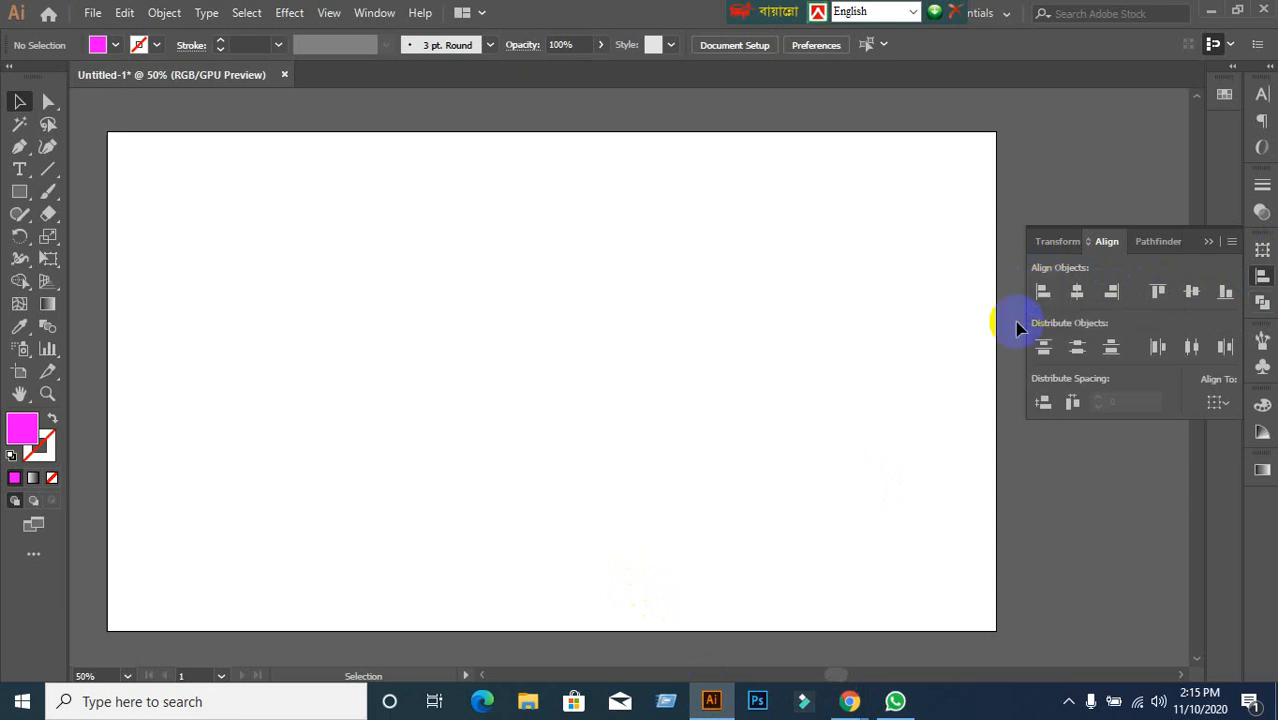
{"action": "left_click", "coordinate": [866, 304]}
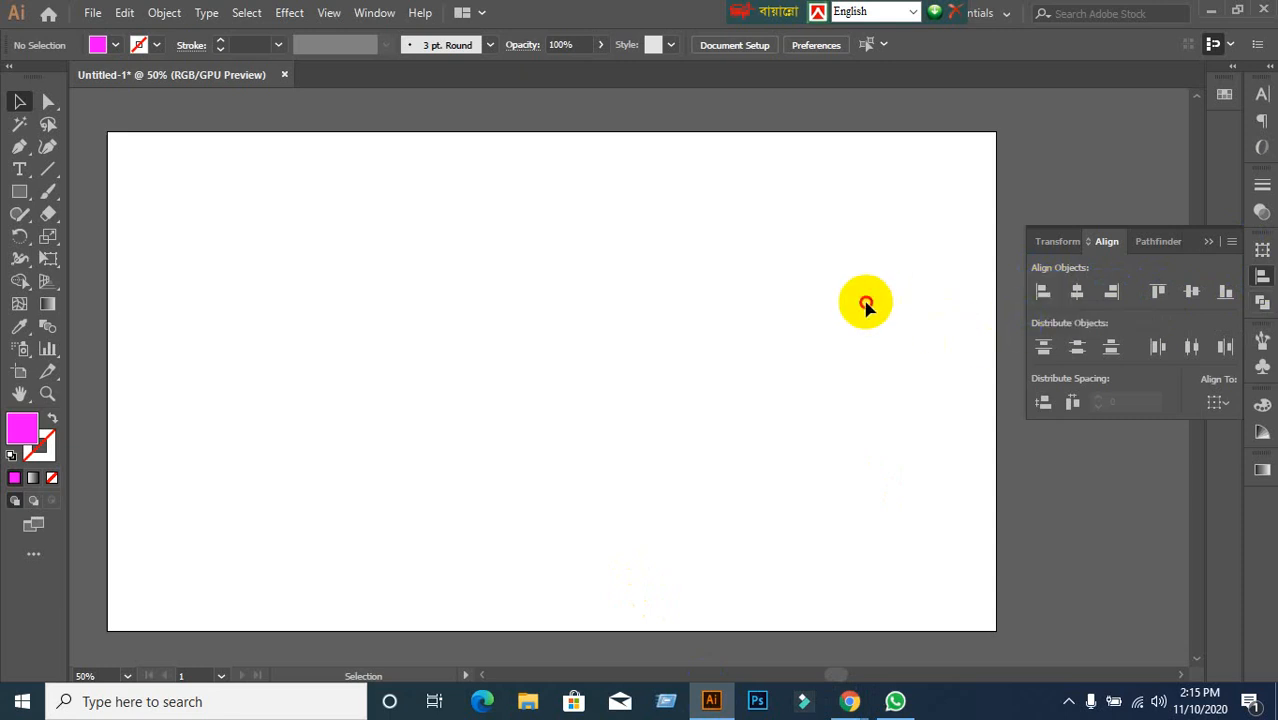
{"action": "left_click", "coordinate": [17, 198]}
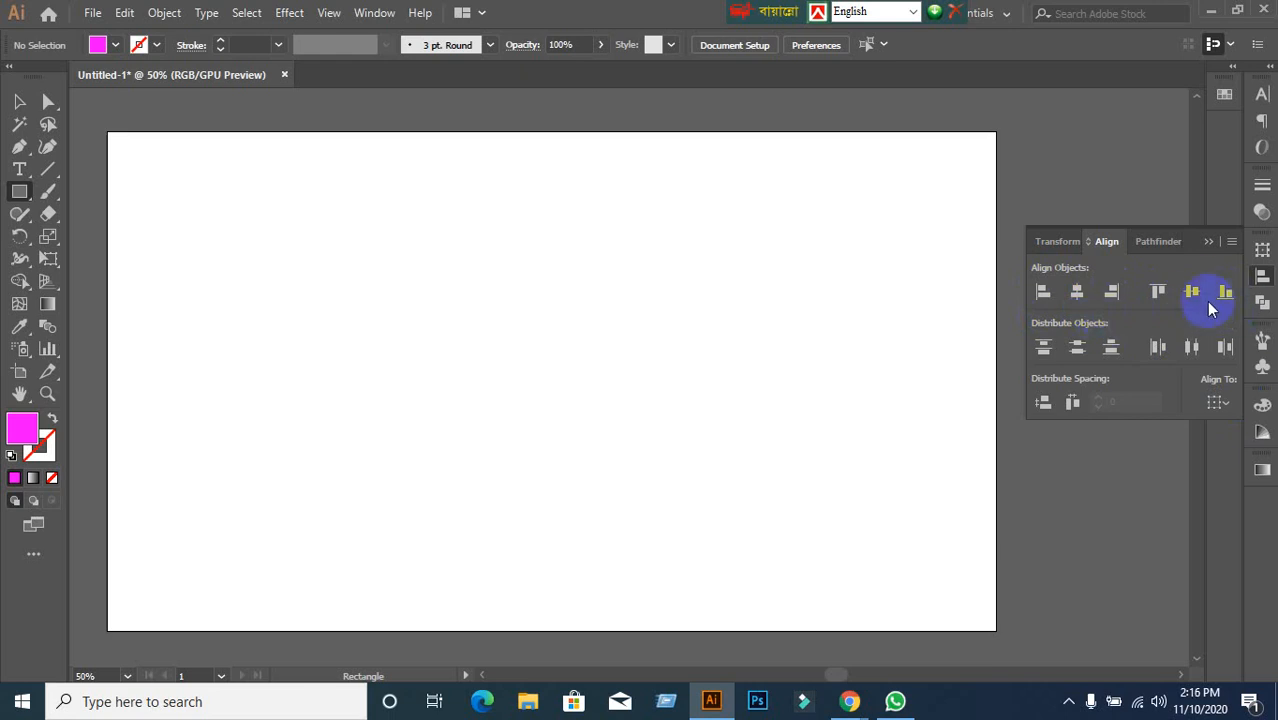
Draw a magenta rectangle, copy it into a row of four, and center-align them.
{"action": "left_click_drag", "start_coordinate": [270, 285], "coordinate": [369, 352]}
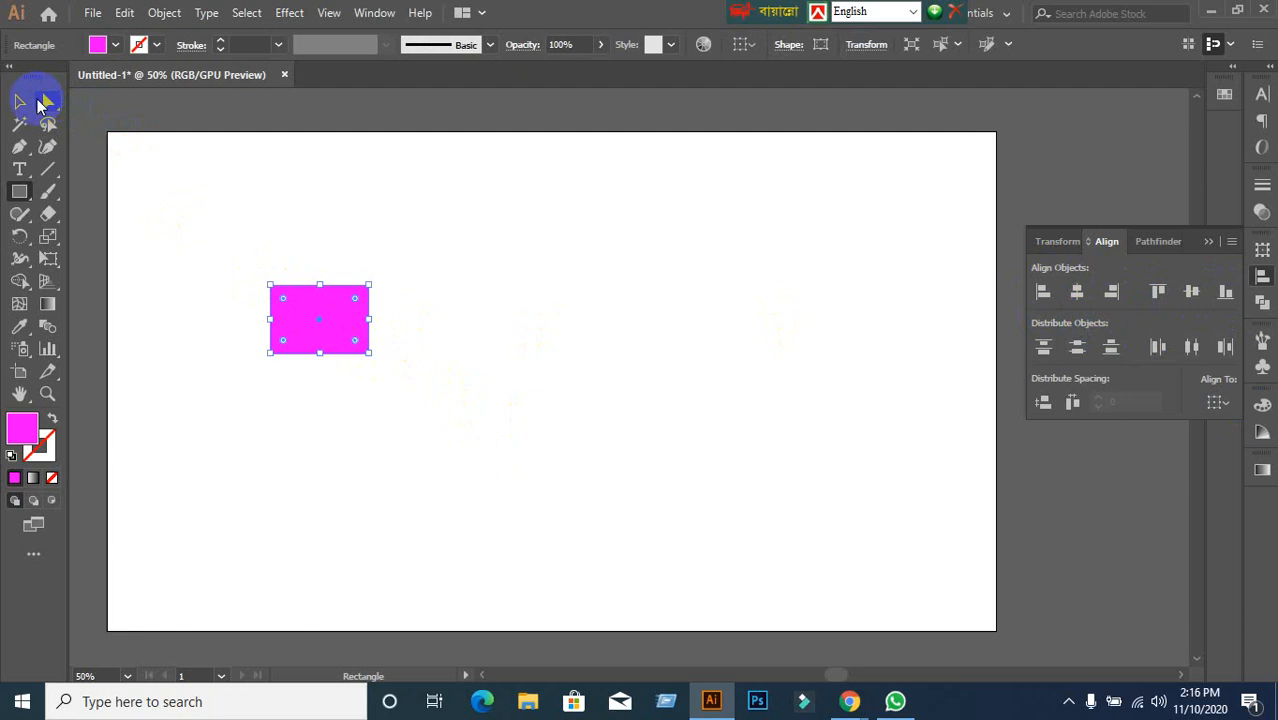
{"action": "left_click", "coordinate": [19, 101]}
{"action": "left_click_drag", "start_coordinate": [345, 337], "coordinate": [778, 340]}
{"action": "left_click_drag", "start_coordinate": [285, 262], "coordinate": [730, 416]}
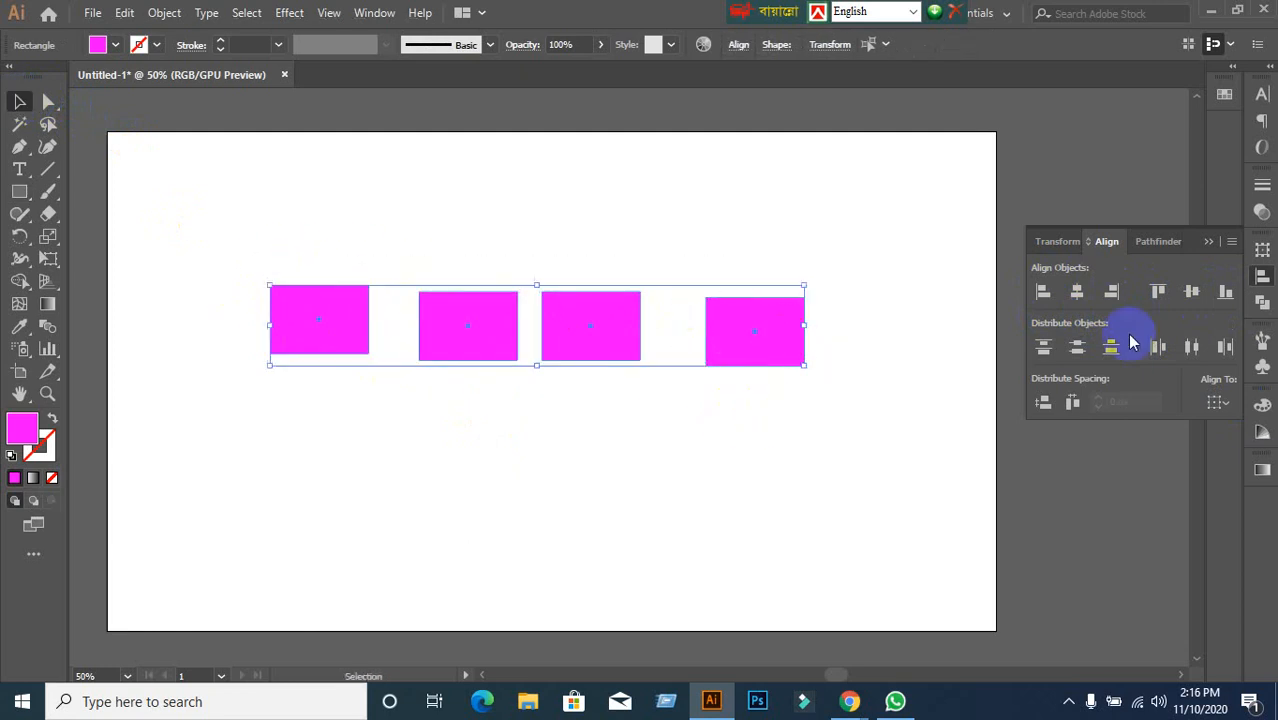
{"action": "left_click", "coordinate": [1191, 291]}
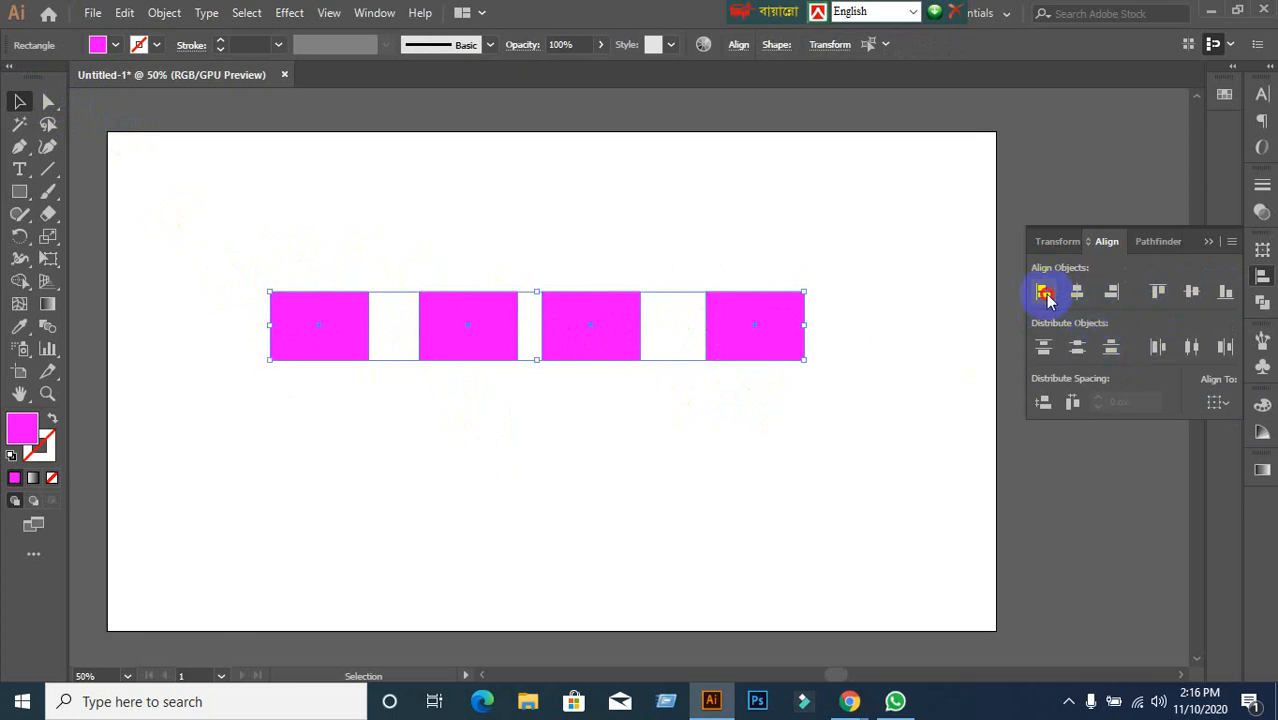
{"action": "left_click", "coordinate": [1044, 292]}
{"action": "key", "text": "ctrl+z"}
Enlarge the leftmost rectangle from its top-left corner.
{"action": "left_click", "coordinate": [792, 478]}
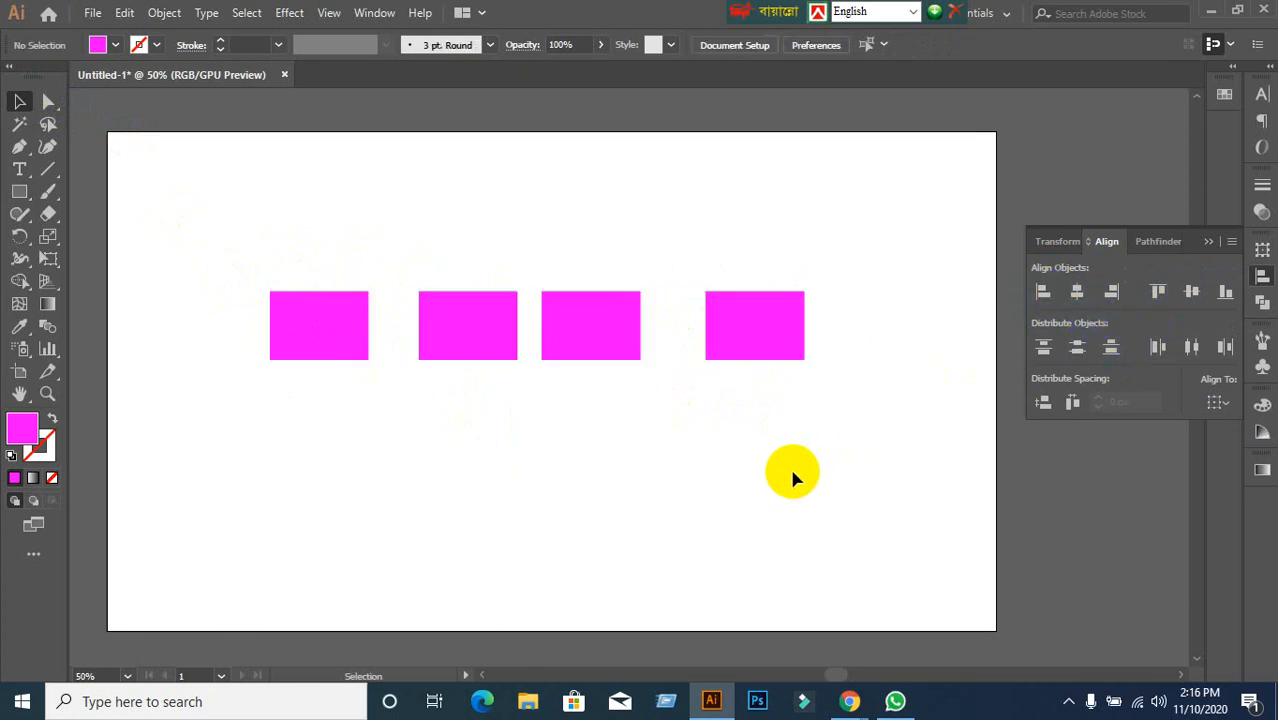
{"action": "left_click", "coordinate": [340, 315]}
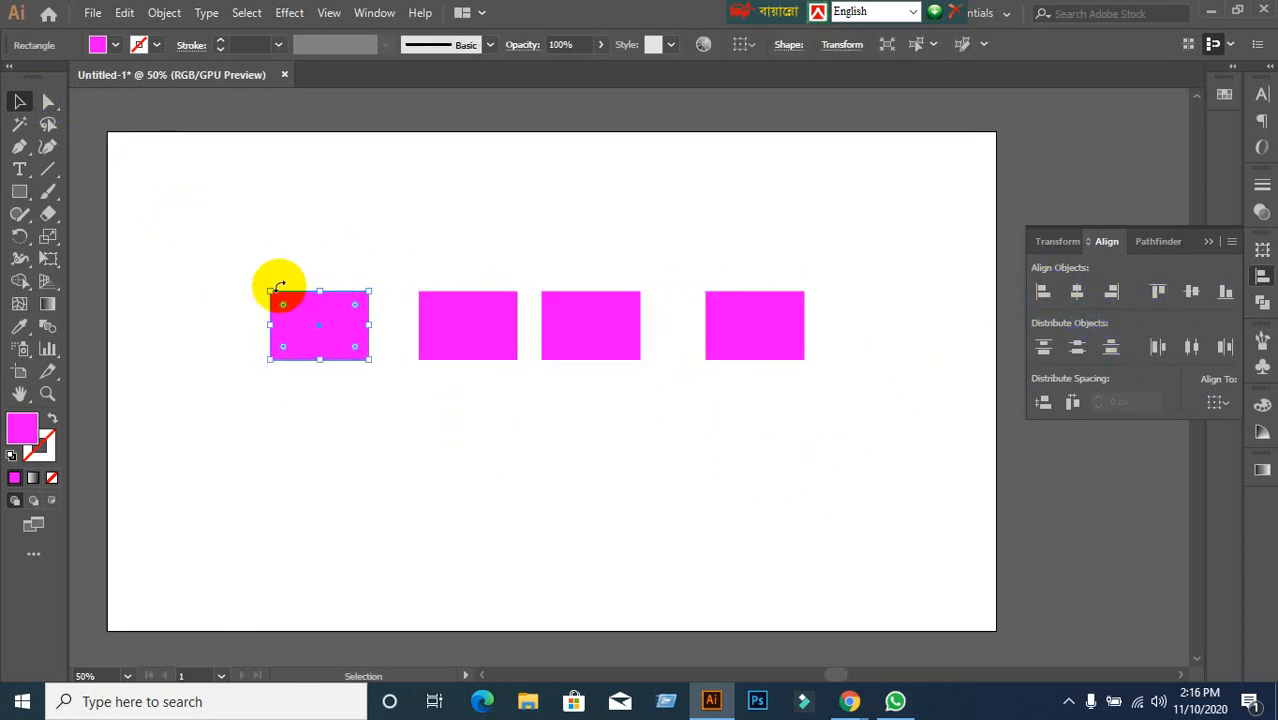
{"action": "left_click_drag", "start_coordinate": [269, 288], "coordinate": [198, 242]}
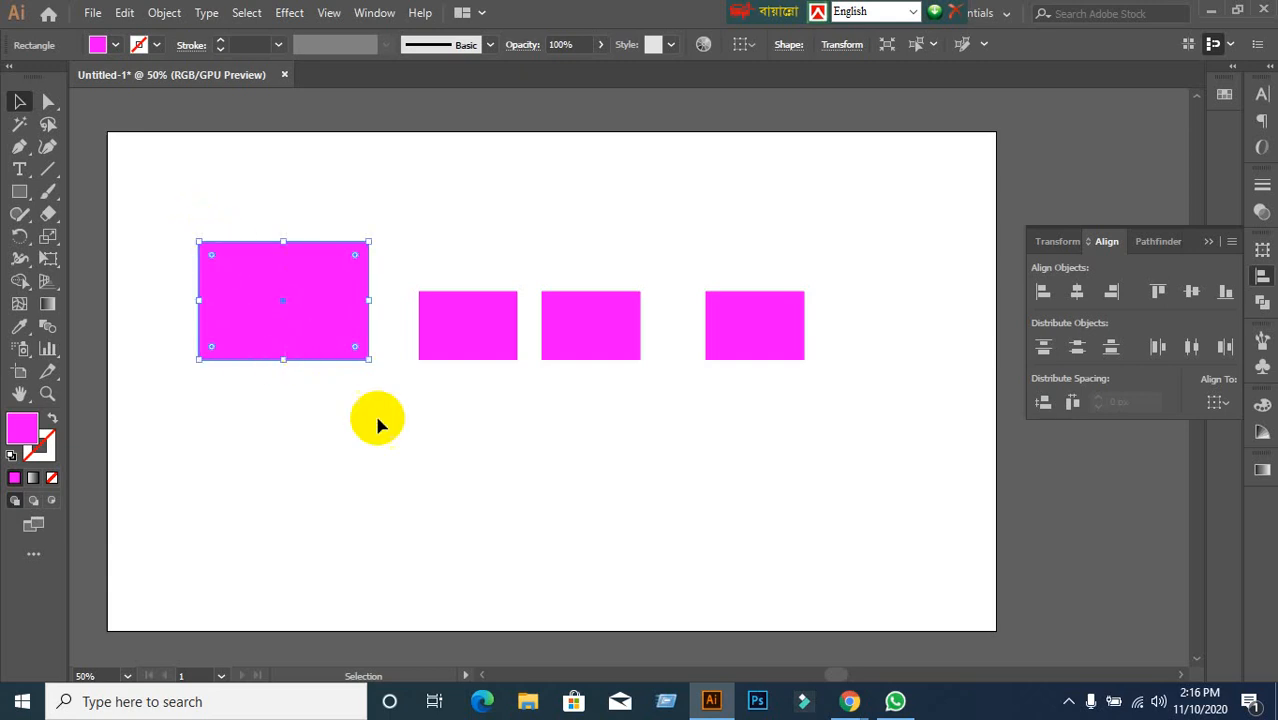
{"action": "left_click", "coordinate": [240, 366]}
{"action": "left_click_drag", "start_coordinate": [177, 286], "coordinate": [900, 465]}
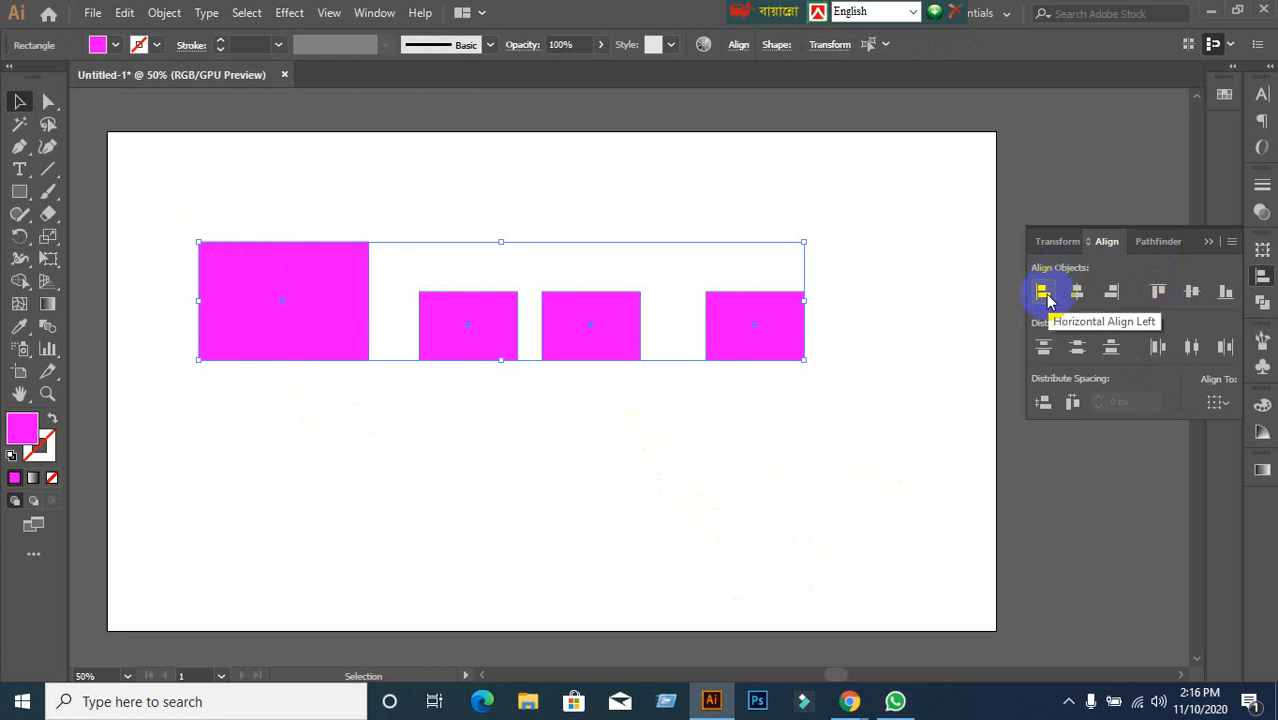
{"action": "left_click", "coordinate": [790, 435]}
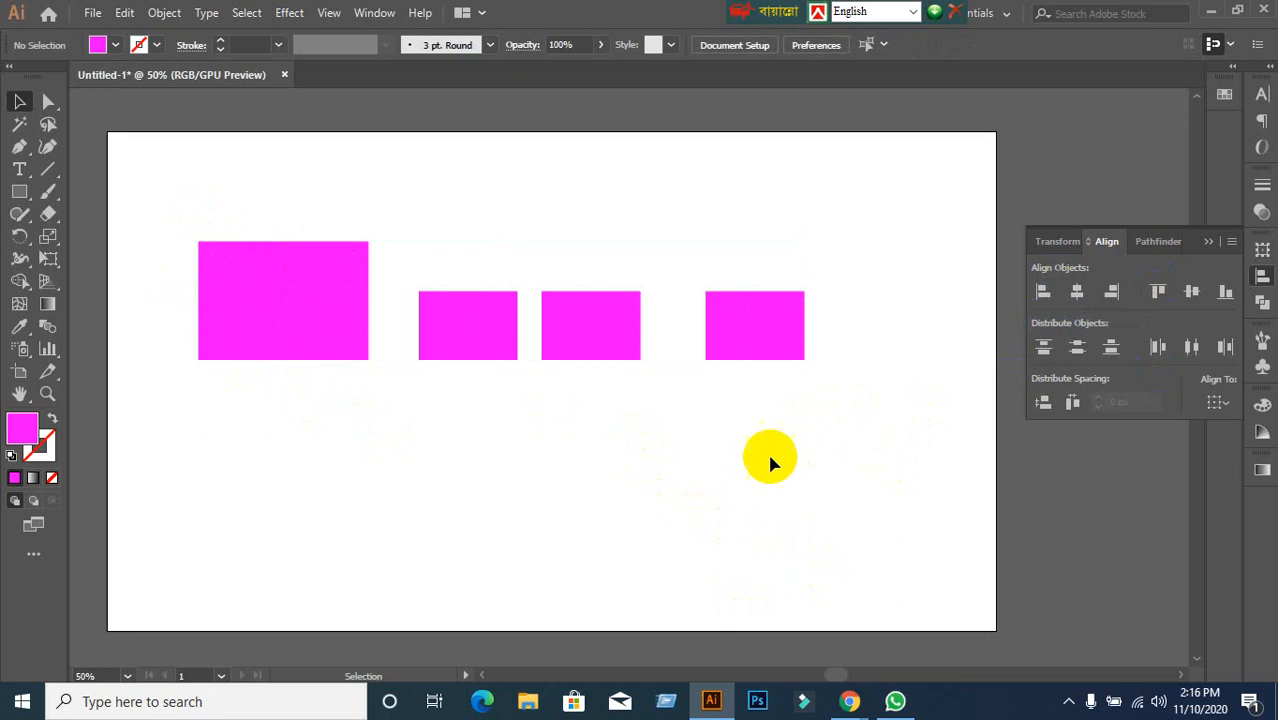
Move the three small rectangles on top of the large one.
{"action": "left_click_drag", "start_coordinate": [512, 356], "coordinate": [270, 334]}
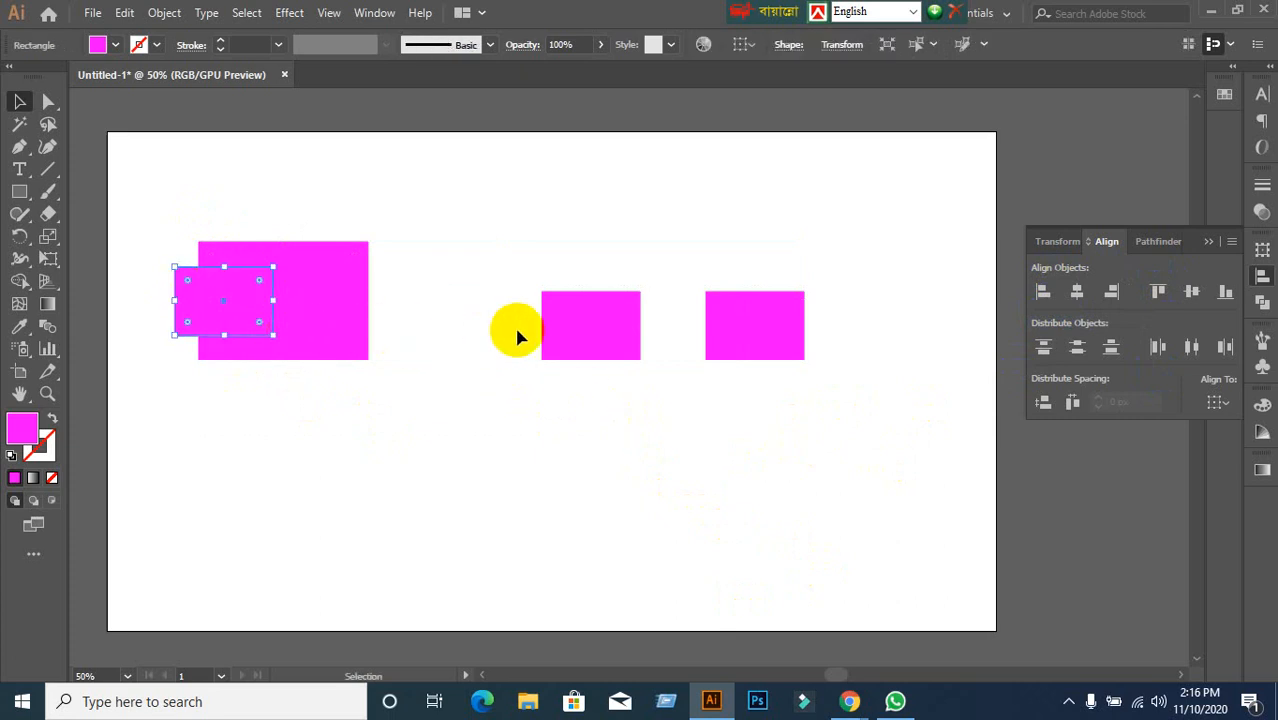
{"action": "left_click_drag", "start_coordinate": [585, 345], "coordinate": [225, 329]}
{"action": "left_click_drag", "start_coordinate": [712, 334], "coordinate": [273, 318]}
{"action": "left_click", "coordinate": [528, 366]}
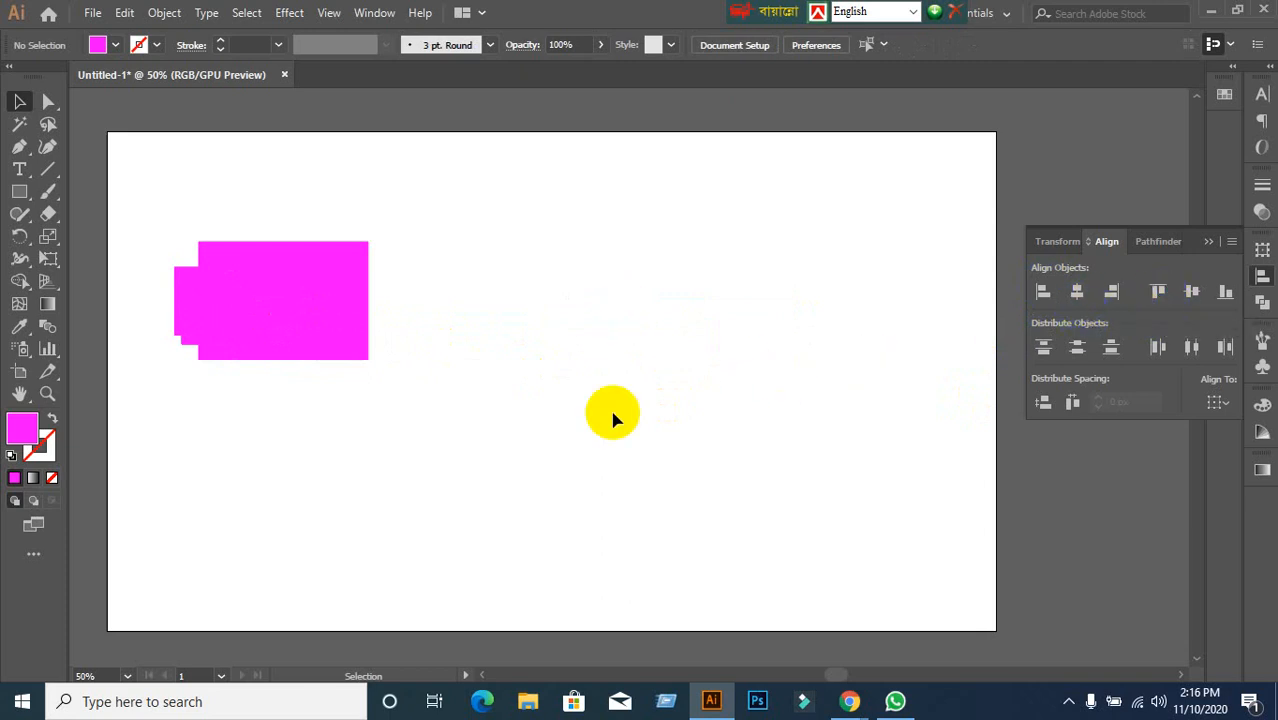
Reposition the small rectangles, then left-align all four to the large rectangle's edge.
{"action": "left_click_drag", "start_coordinate": [240, 292], "coordinate": [904, 290]}
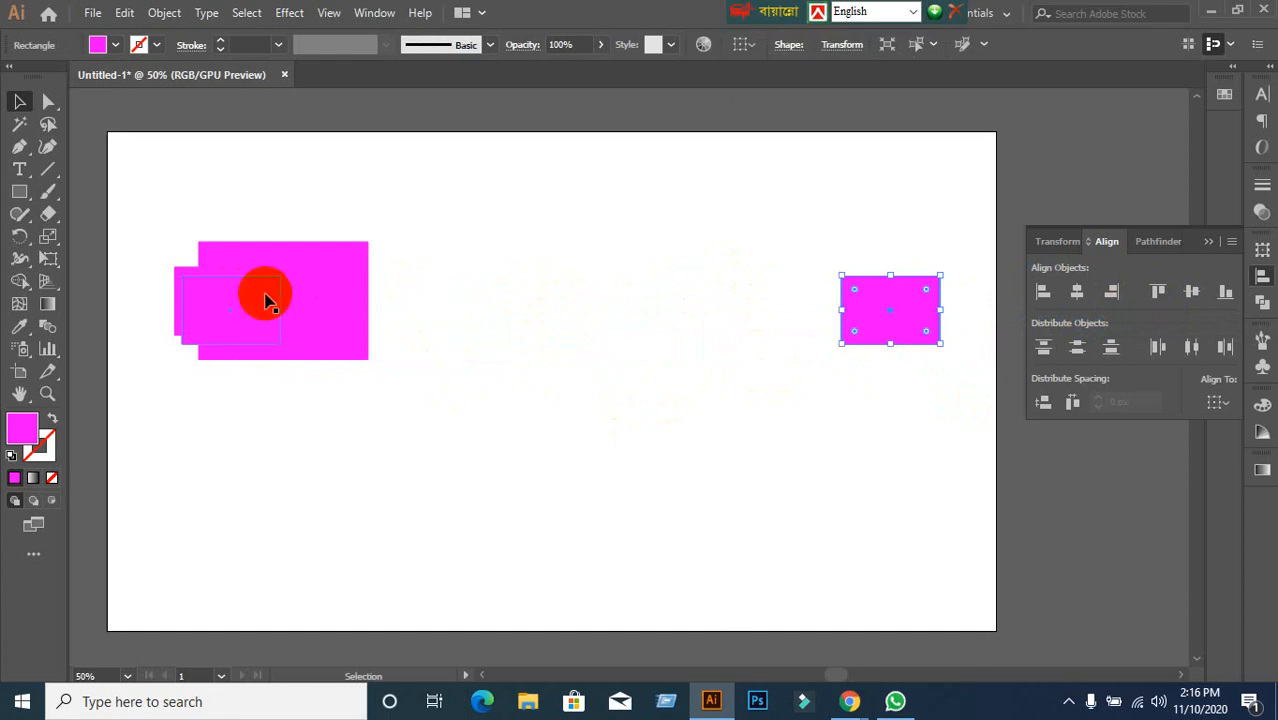
{"action": "left_click_drag", "start_coordinate": [266, 300], "coordinate": [775, 287]}
{"action": "left_click", "coordinate": [747, 385]}
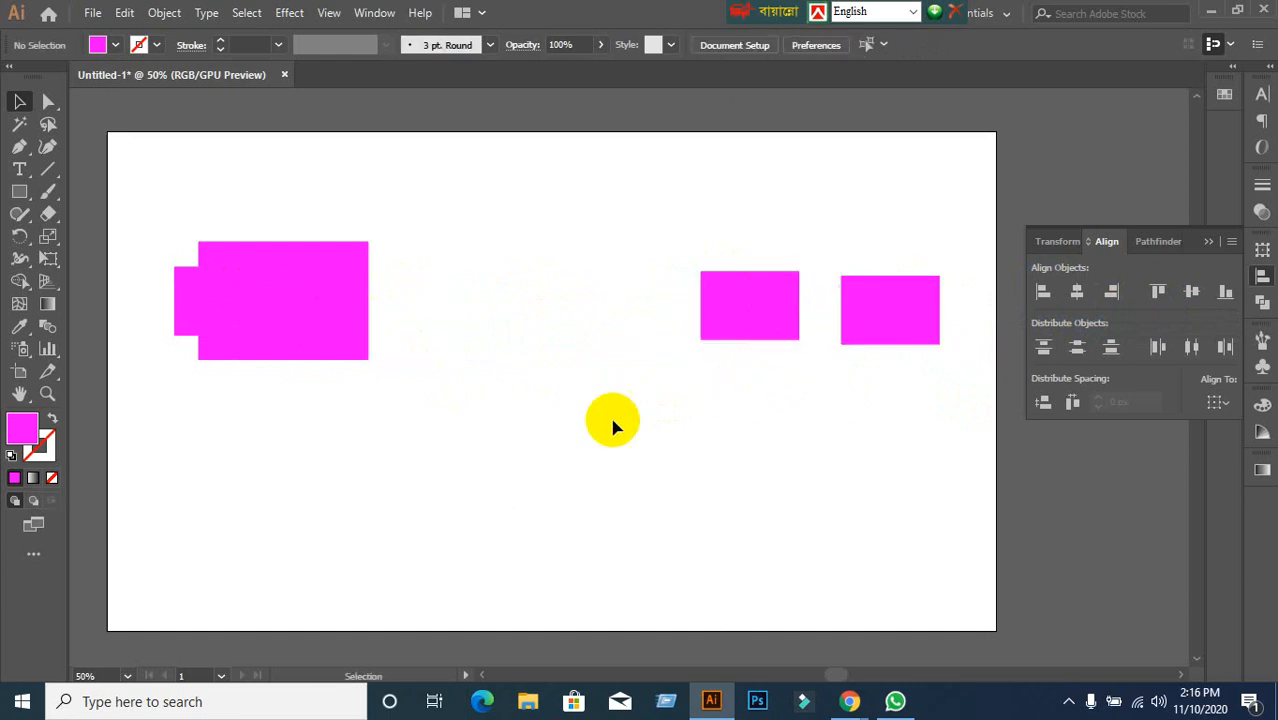
{"action": "left_click", "coordinate": [282, 329]}
{"action": "left_click_drag", "start_coordinate": [222, 301], "coordinate": [502, 308]}
{"action": "left_click", "coordinate": [505, 362]}
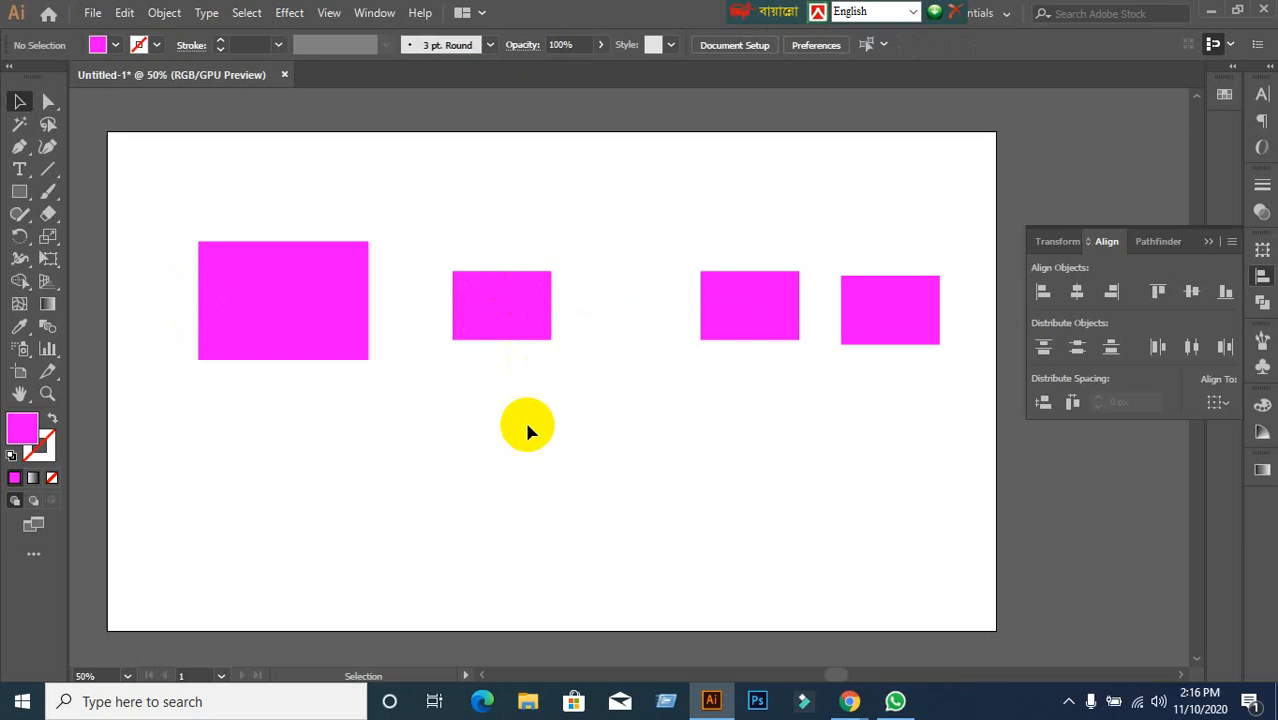
{"action": "mouse_move", "coordinate": [157, 220]}
{"action": "left_mouse_down"}
{"action": "mouse_move", "coordinate": [536, 337]}
{"action": "mouse_move", "coordinate": [1044, 400]}
{"action": "left_mouse_up"}
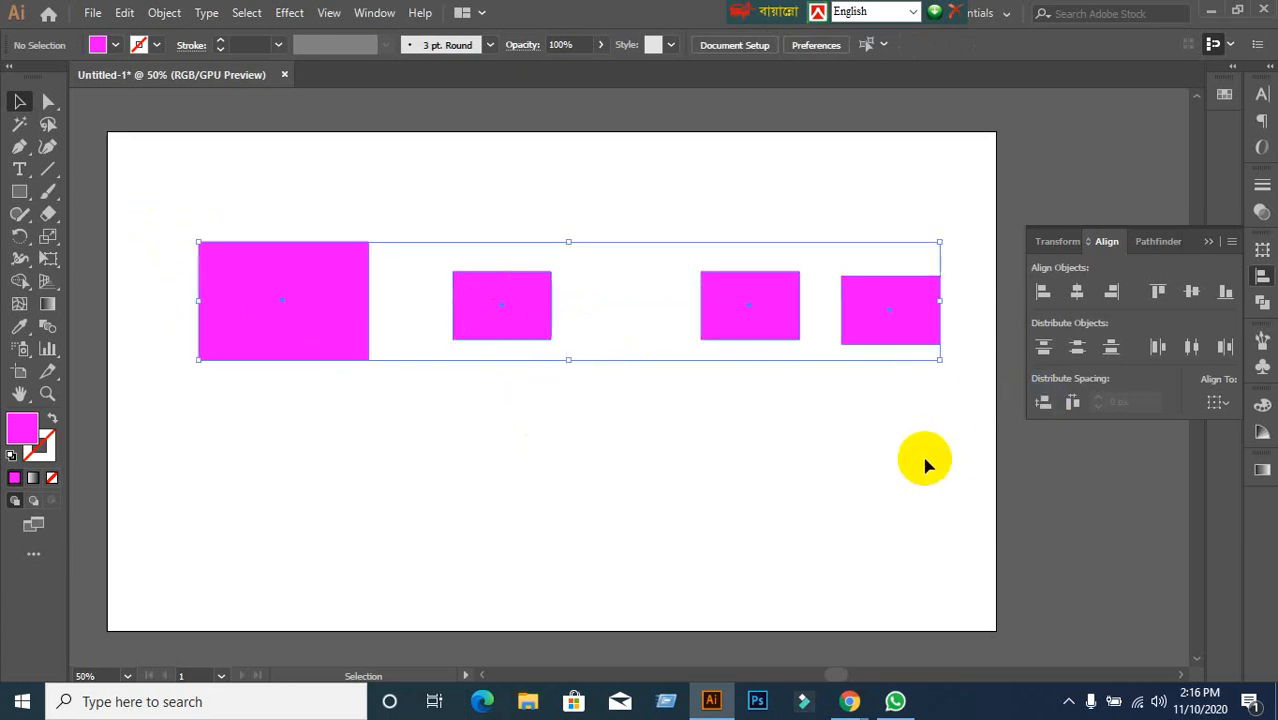
{"action": "left_click", "coordinate": [1040, 292]}
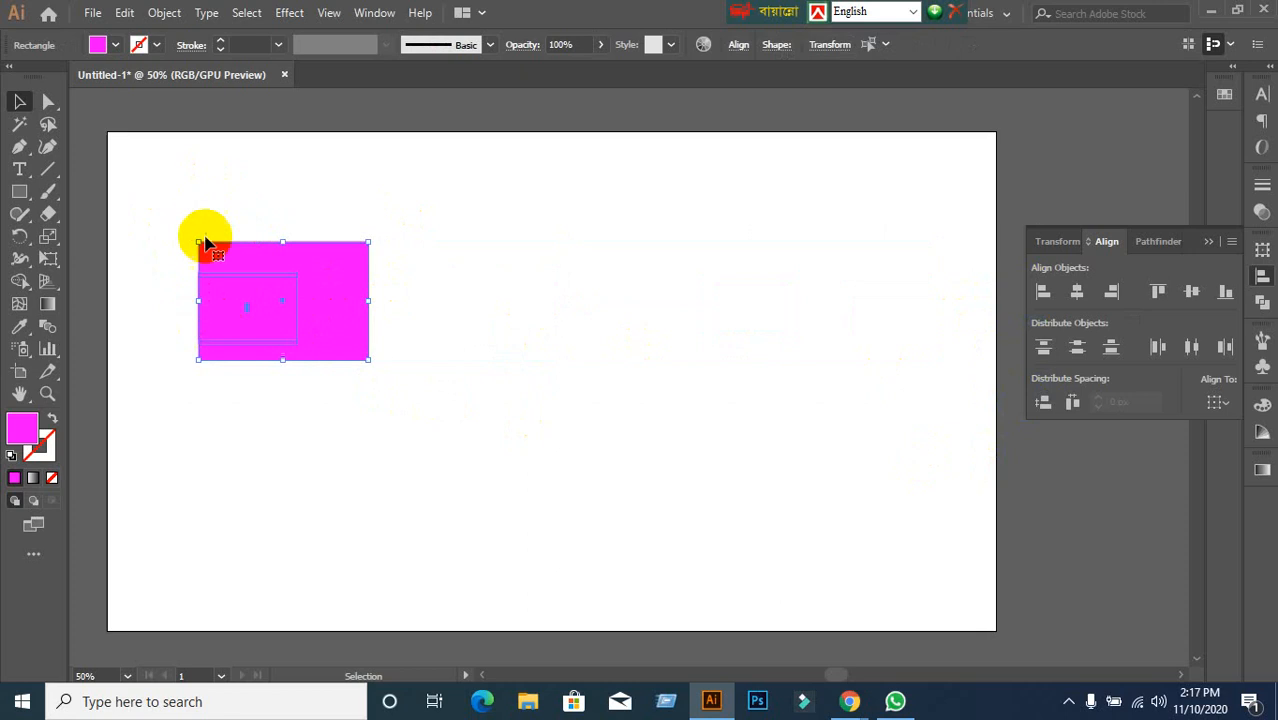
Spread out rectangle copies and move the large rectangle to the artboard's bottom.
{"action": "left_click_drag", "start_coordinate": [278, 338], "coordinate": [818, 342]}
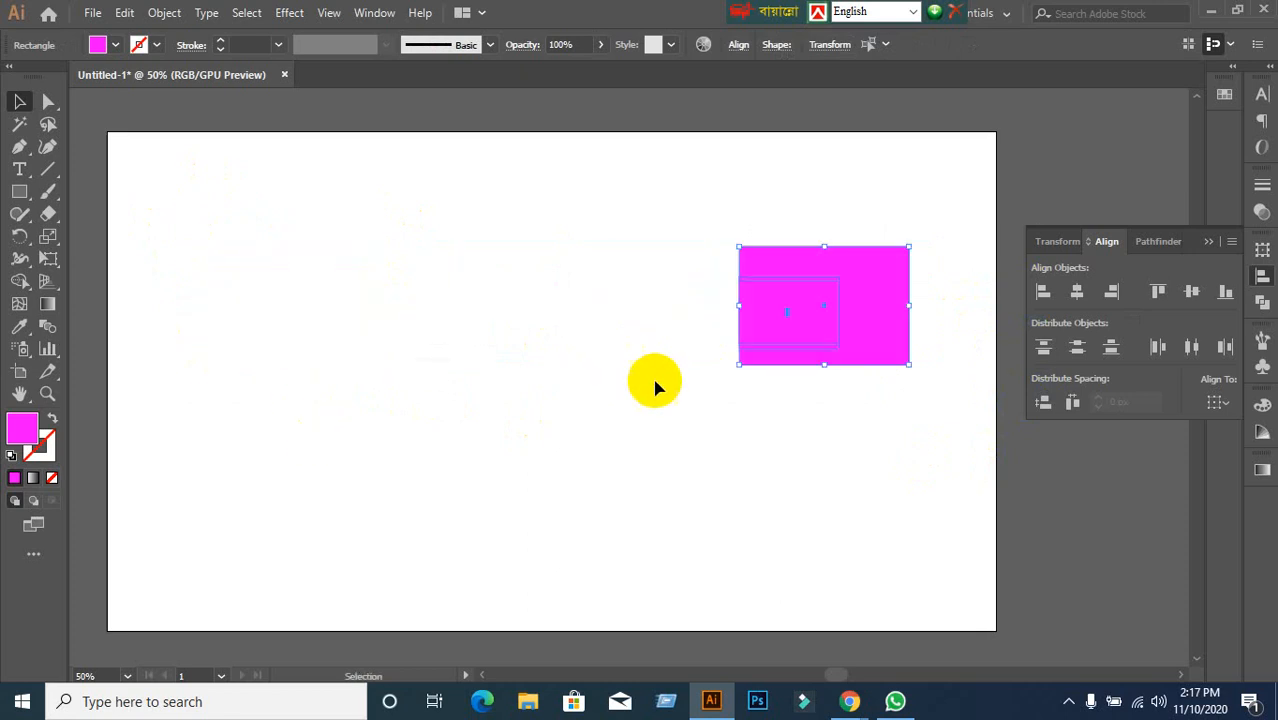
{"action": "right_click", "coordinate": [766, 300]}
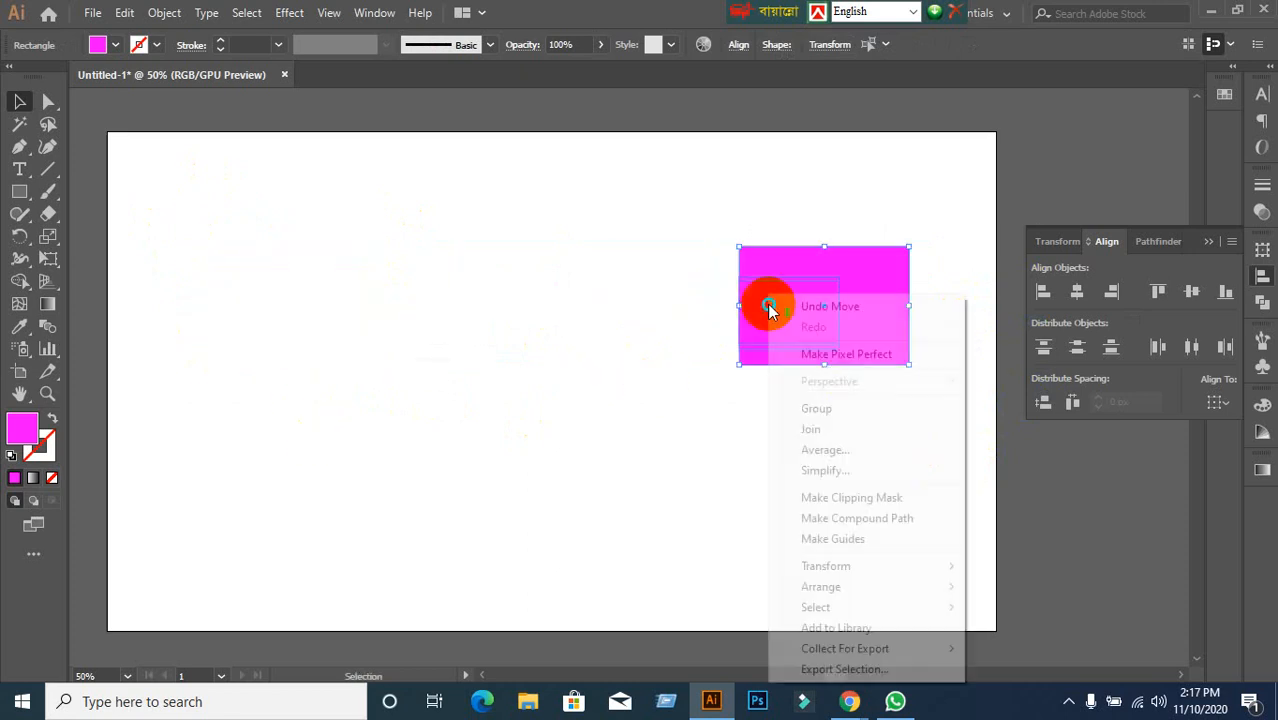
{"action": "left_click", "coordinate": [667, 488]}
{"action": "left_click_drag", "start_coordinate": [765, 302], "coordinate": [319, 264]}
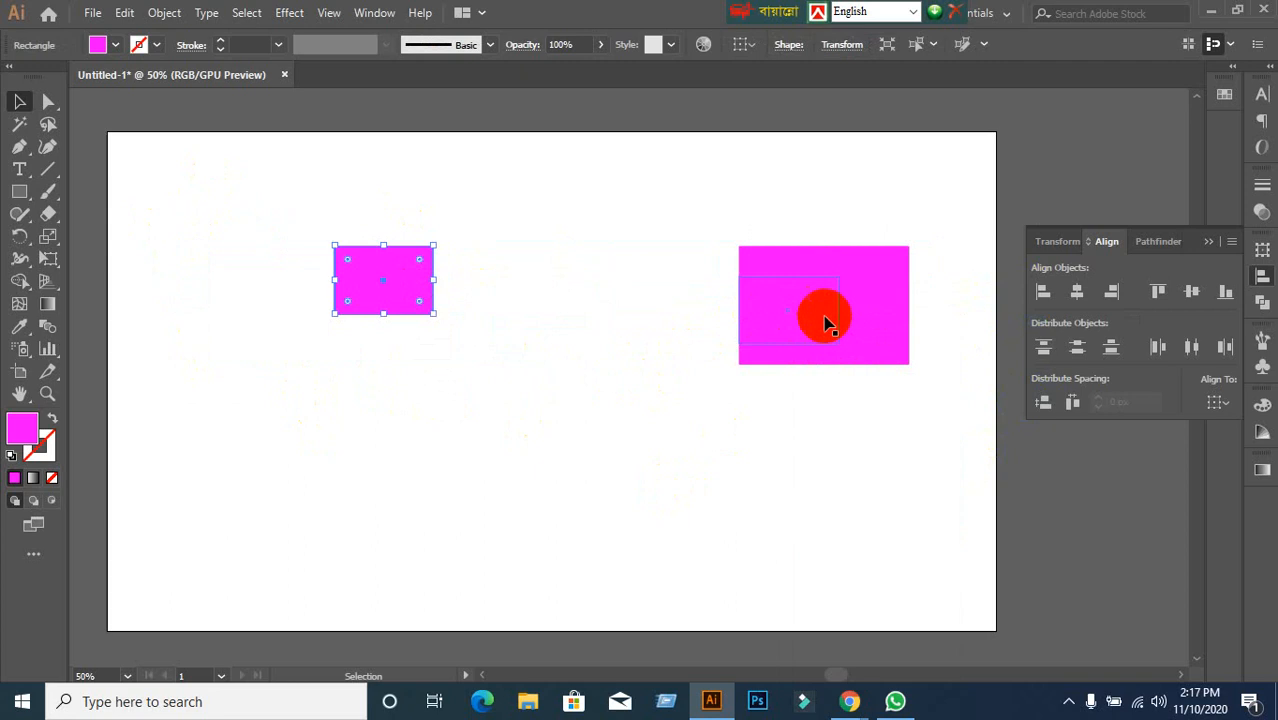
{"action": "left_click_drag", "start_coordinate": [825, 320], "coordinate": [265, 278]}
{"action": "left_click", "coordinate": [582, 396]}
{"action": "left_click_drag", "start_coordinate": [778, 334], "coordinate": [520, 575]}
Stack the three small rectangles in a column above it and left-align all four.
{"action": "left_click_drag", "start_coordinate": [601, 282], "coordinate": [593, 365]}
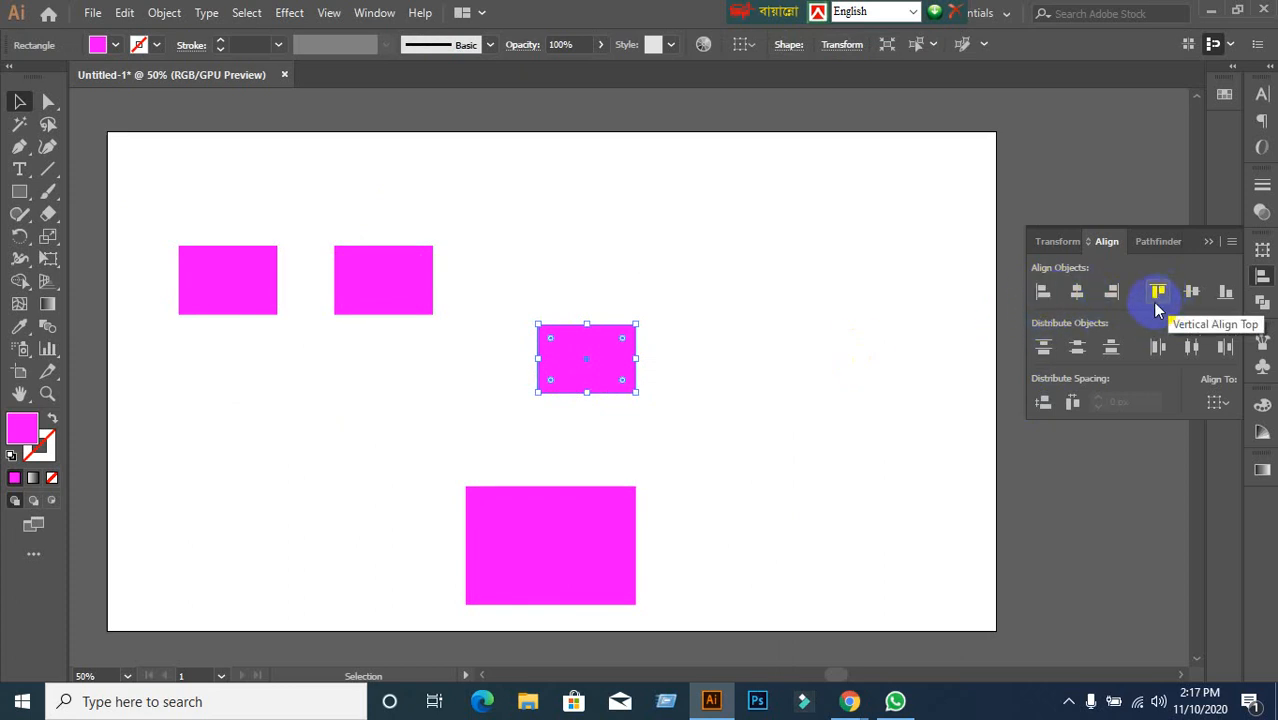
{"action": "left_click", "coordinate": [799, 399]}
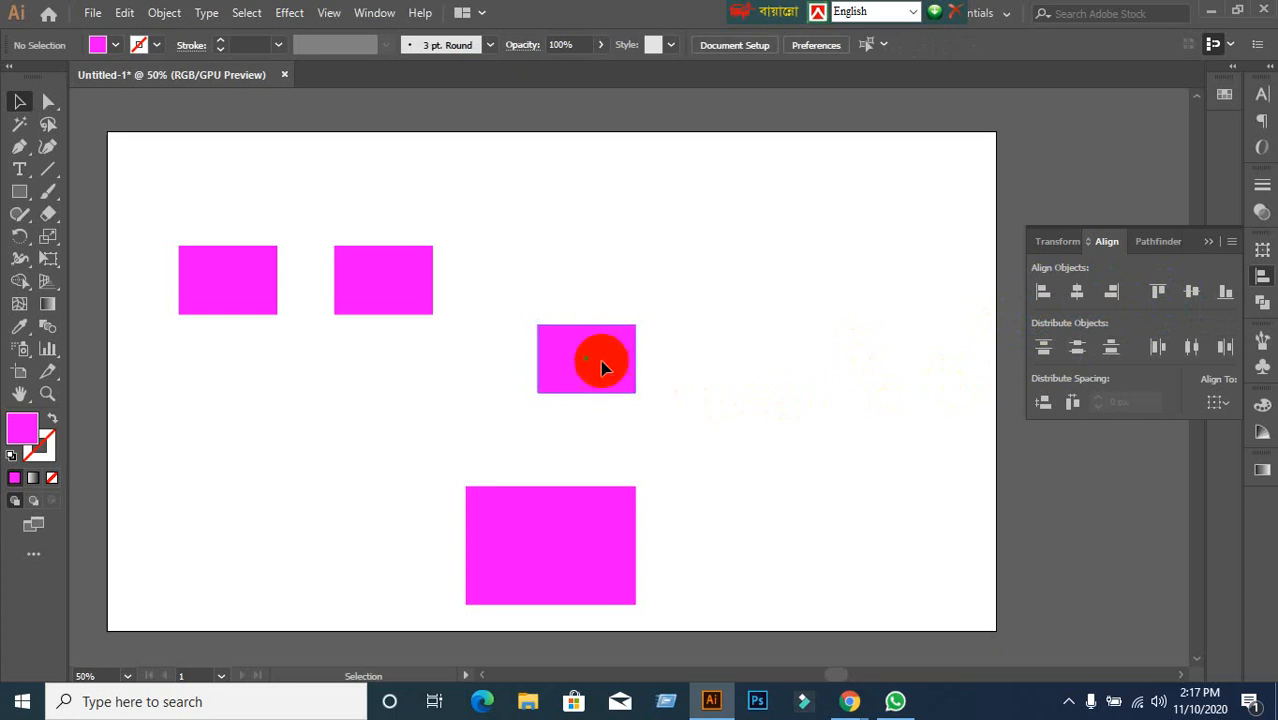
{"action": "left_click_drag", "start_coordinate": [601, 364], "coordinate": [571, 426]}
{"action": "left_click", "coordinate": [448, 343]}
{"action": "left_click_drag", "start_coordinate": [432, 296], "coordinate": [616, 330]}
{"action": "left_click", "coordinate": [776, 369]}
{"action": "left_click_drag", "start_coordinate": [228, 268], "coordinate": [557, 199]}
{"action": "left_click_drag", "start_coordinate": [428, 168], "coordinate": [679, 606]}
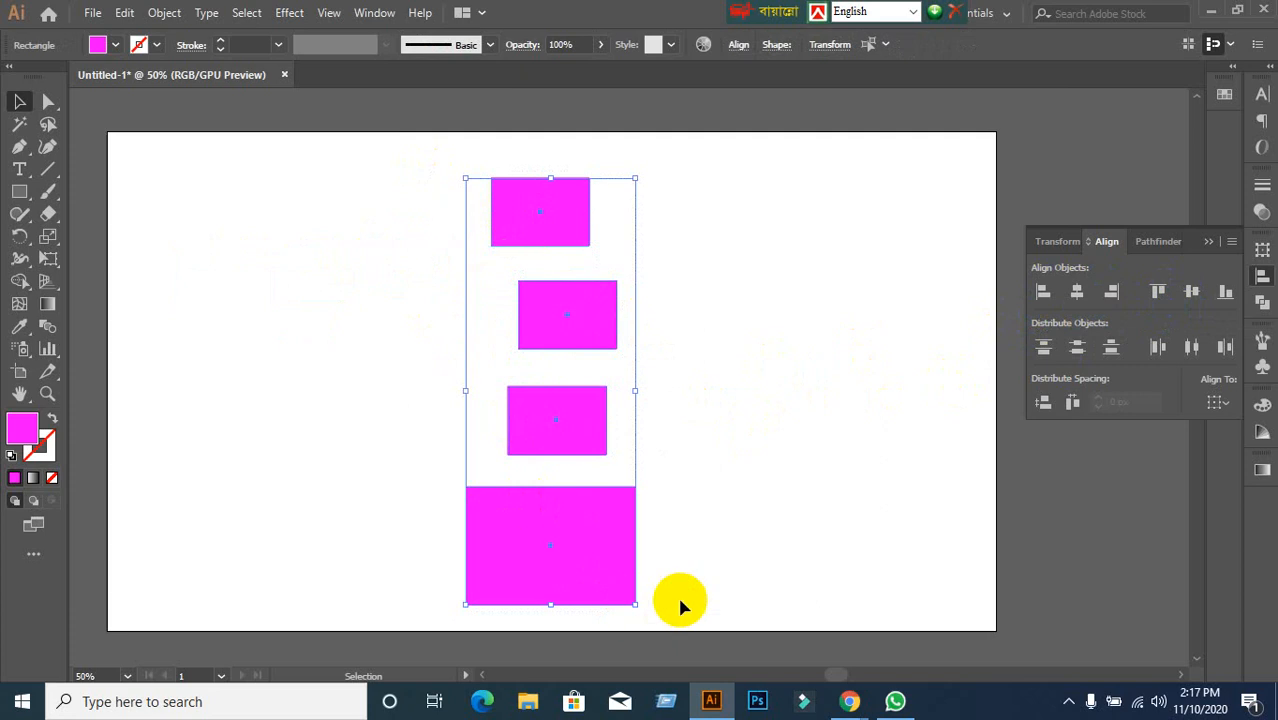
{"action": "left_click", "coordinate": [1043, 291]}
Switch to the Google Meet call and admit the waiting person.
{"action": "mouse_move", "coordinate": [860, 705]}
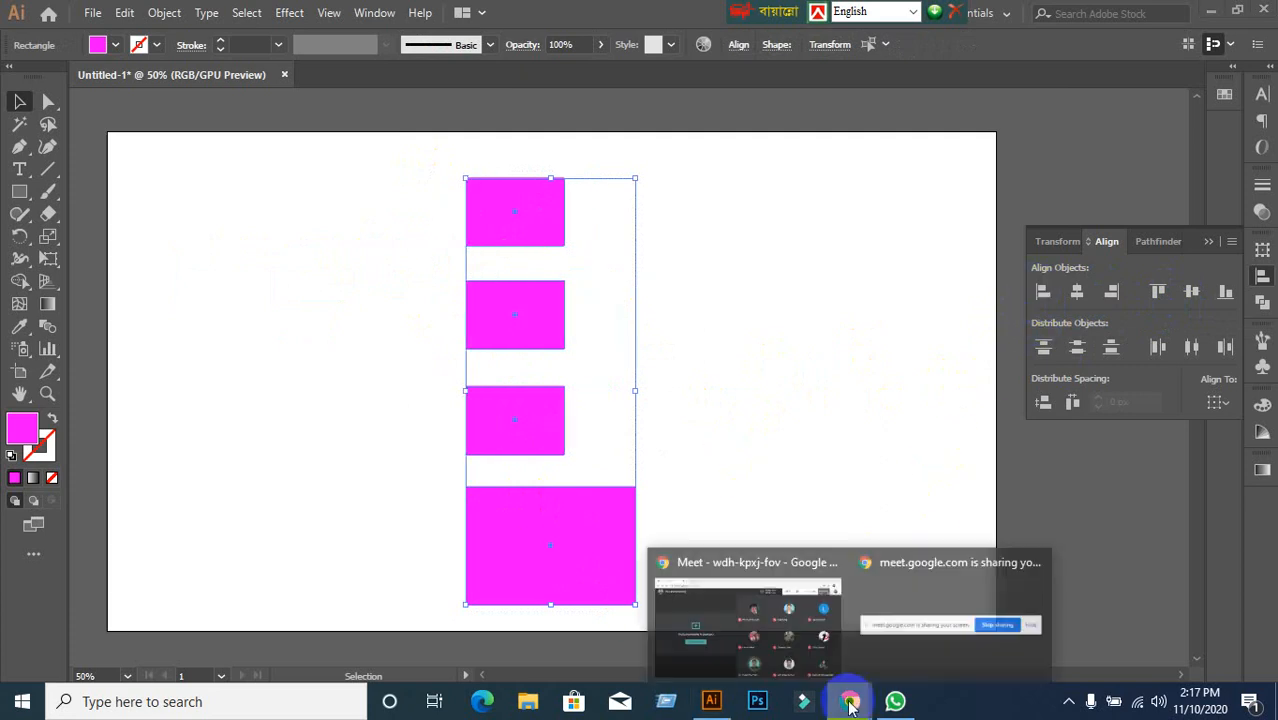
{"action": "left_click", "coordinate": [776, 634]}
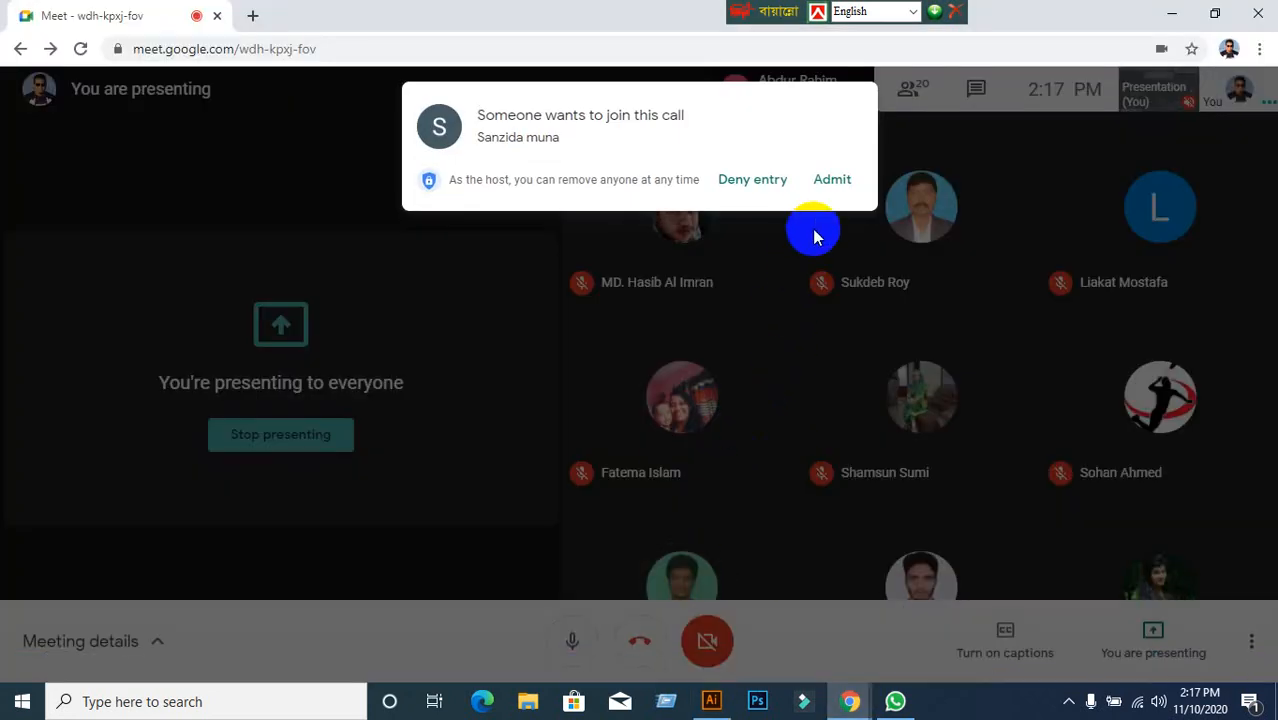
{"action": "left_click", "coordinate": [829, 182]}
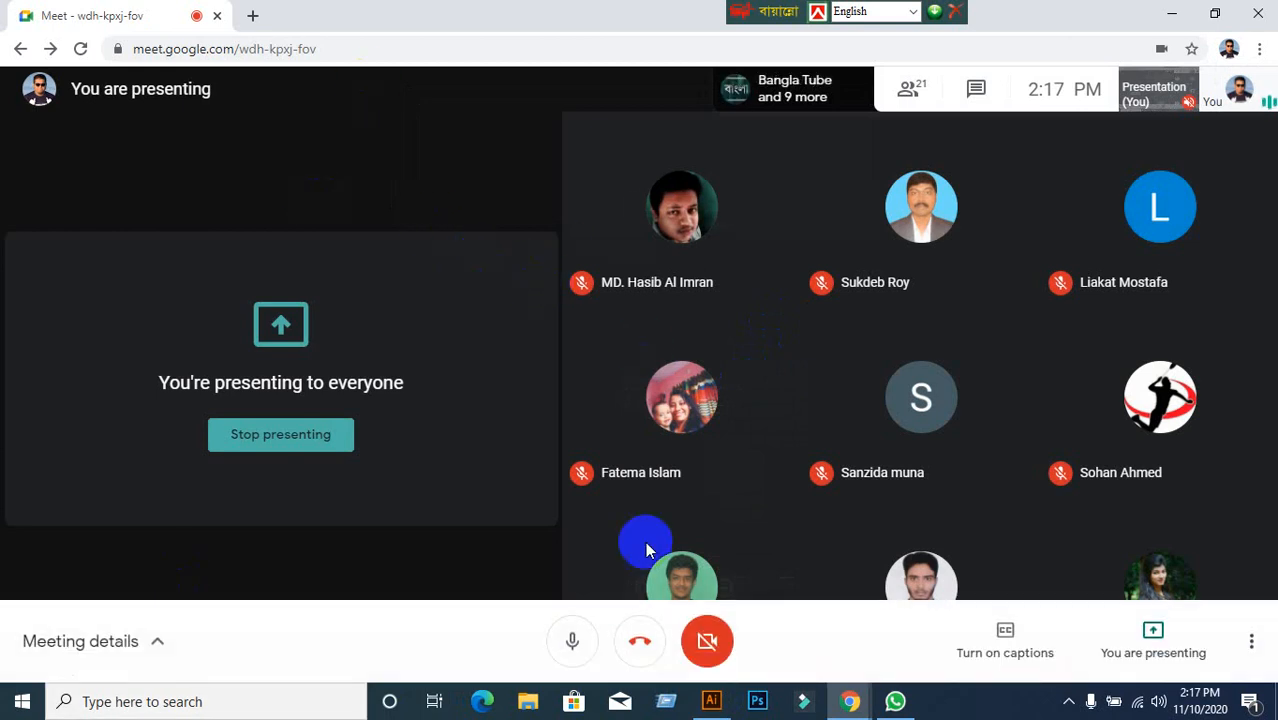
Back in Illustrator, select the four magenta rectangles and delete them.
{"action": "left_click", "coordinate": [711, 701]}
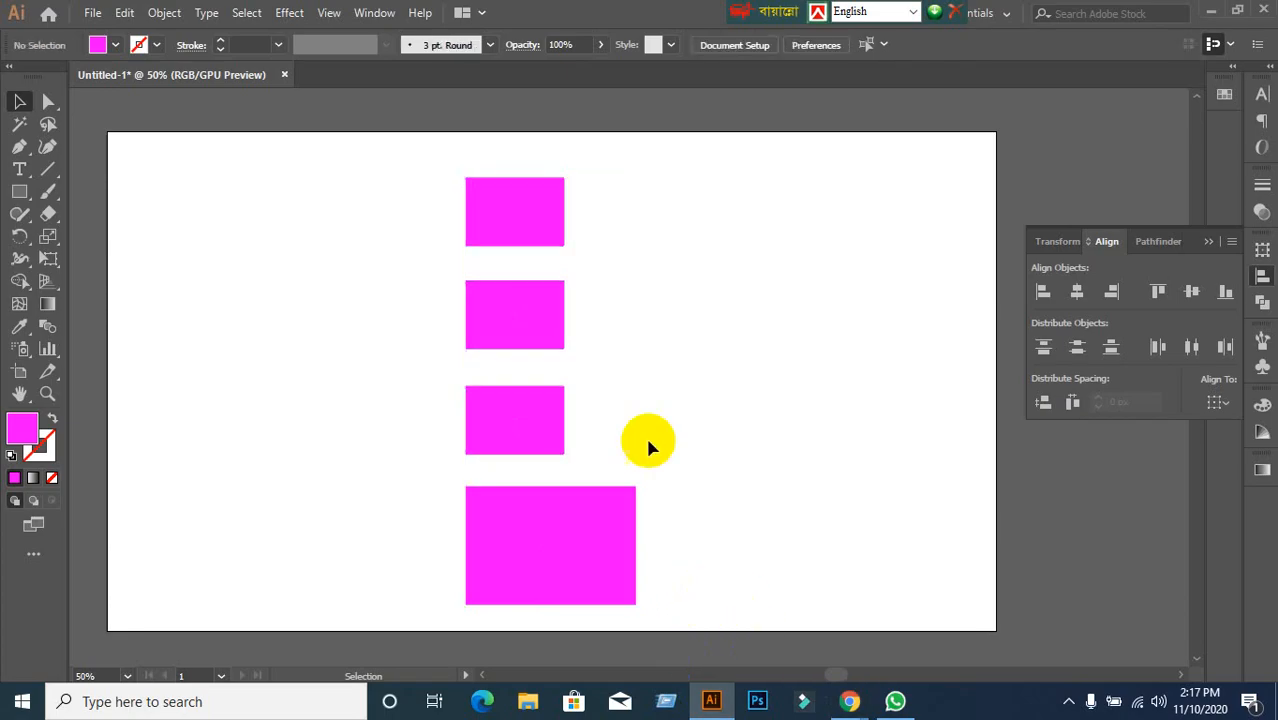
{"action": "left_click_drag", "start_coordinate": [385, 194], "coordinate": [692, 638]}
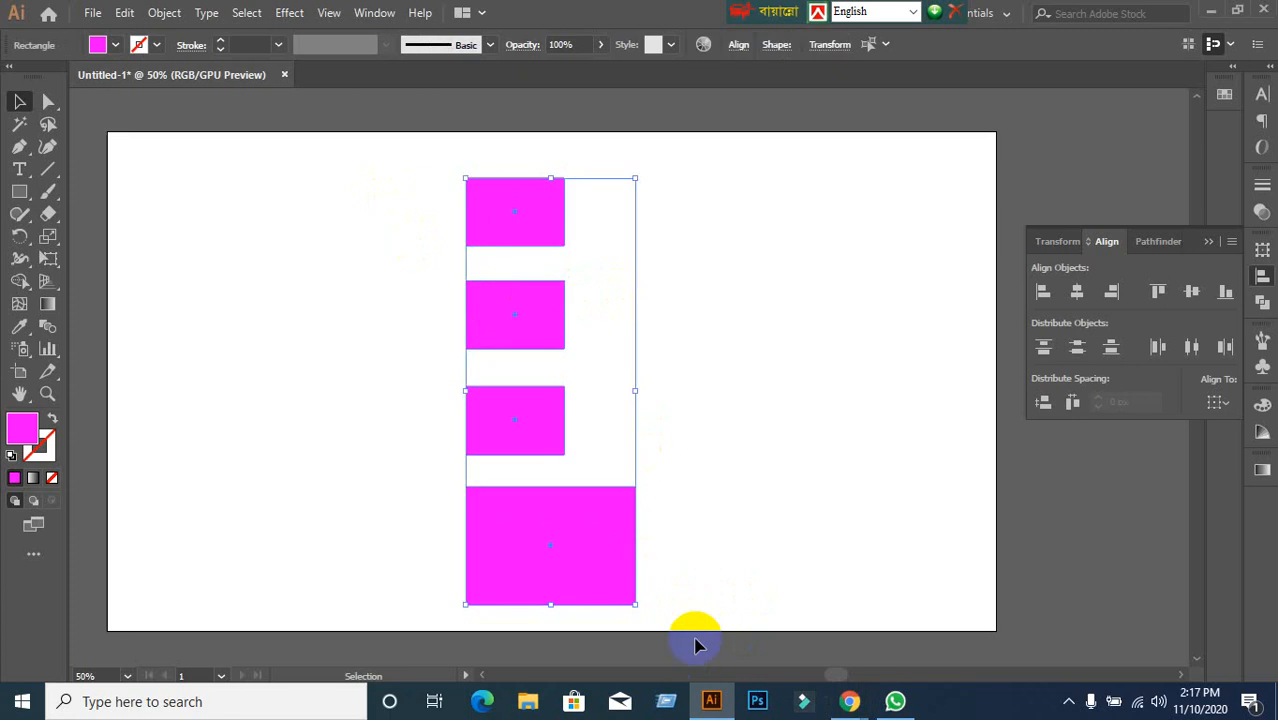
{"action": "key", "text": "Delete"}
Collapse the floating Transform/Align/Pathfinder panel group.
{"action": "scroll", "coordinate": [643, 521], "scroll_direction": "up", "scroll_amount": 1}
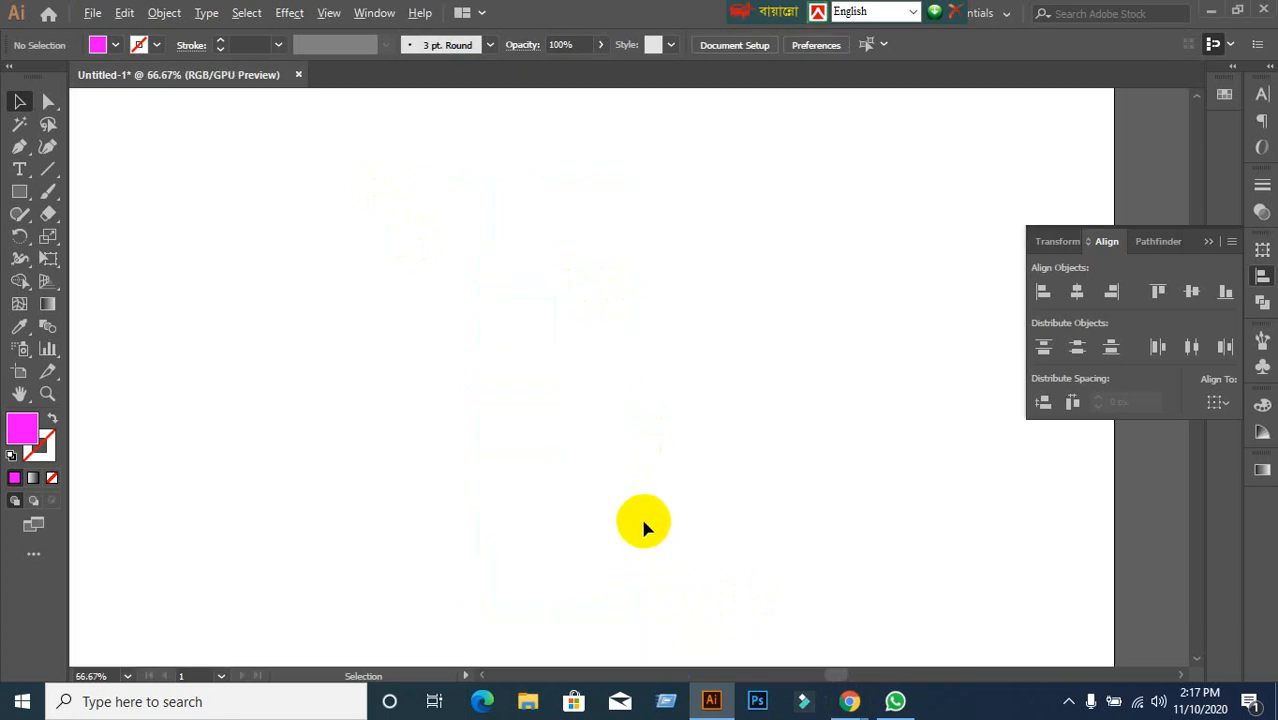
{"action": "scroll", "coordinate": [643, 521], "scroll_direction": "down", "scroll_amount": 1}
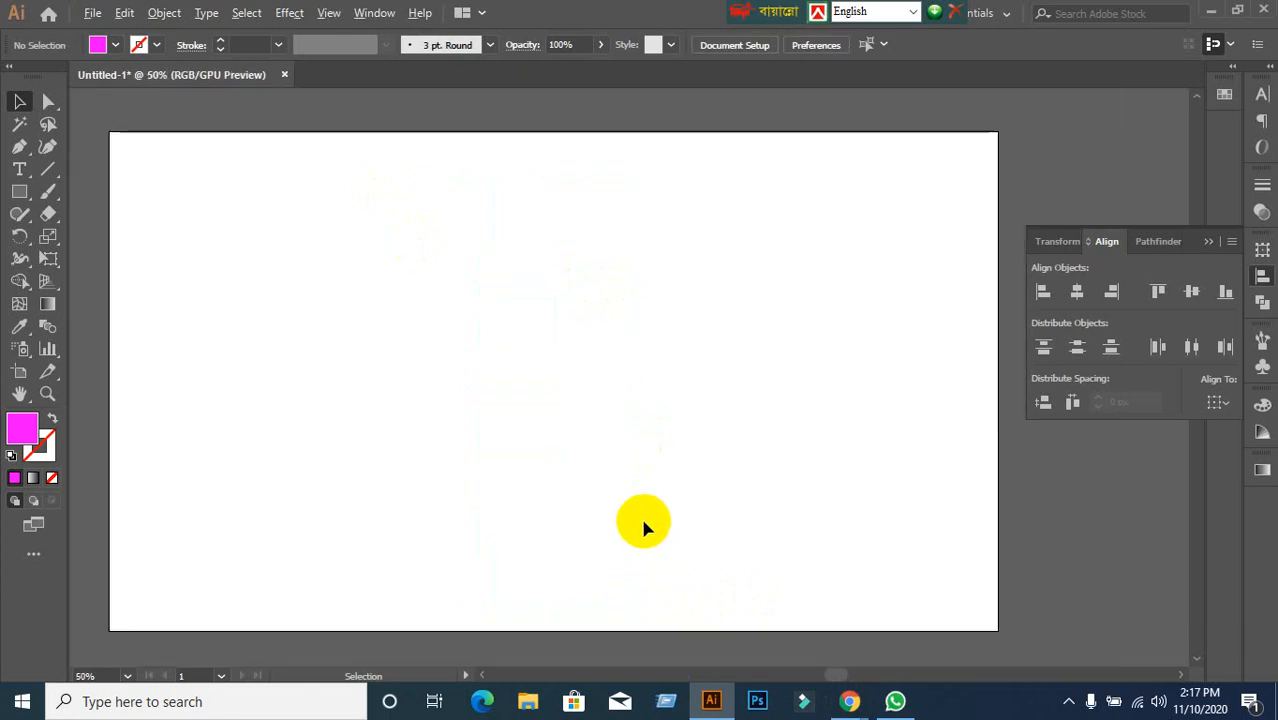
{"action": "left_click", "coordinate": [1207, 244]}
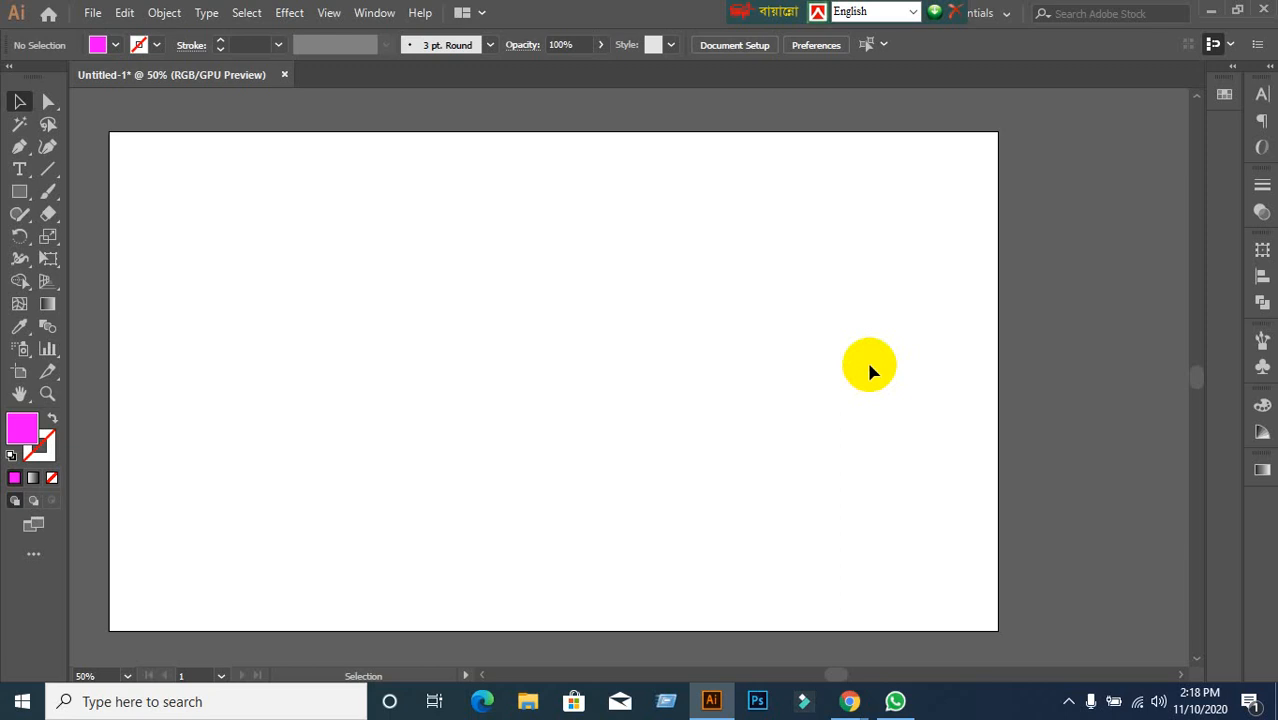
Toggle the Pathfinder panel from the right dock, leaving it open.
{"action": "left_click", "coordinate": [1262, 303]}
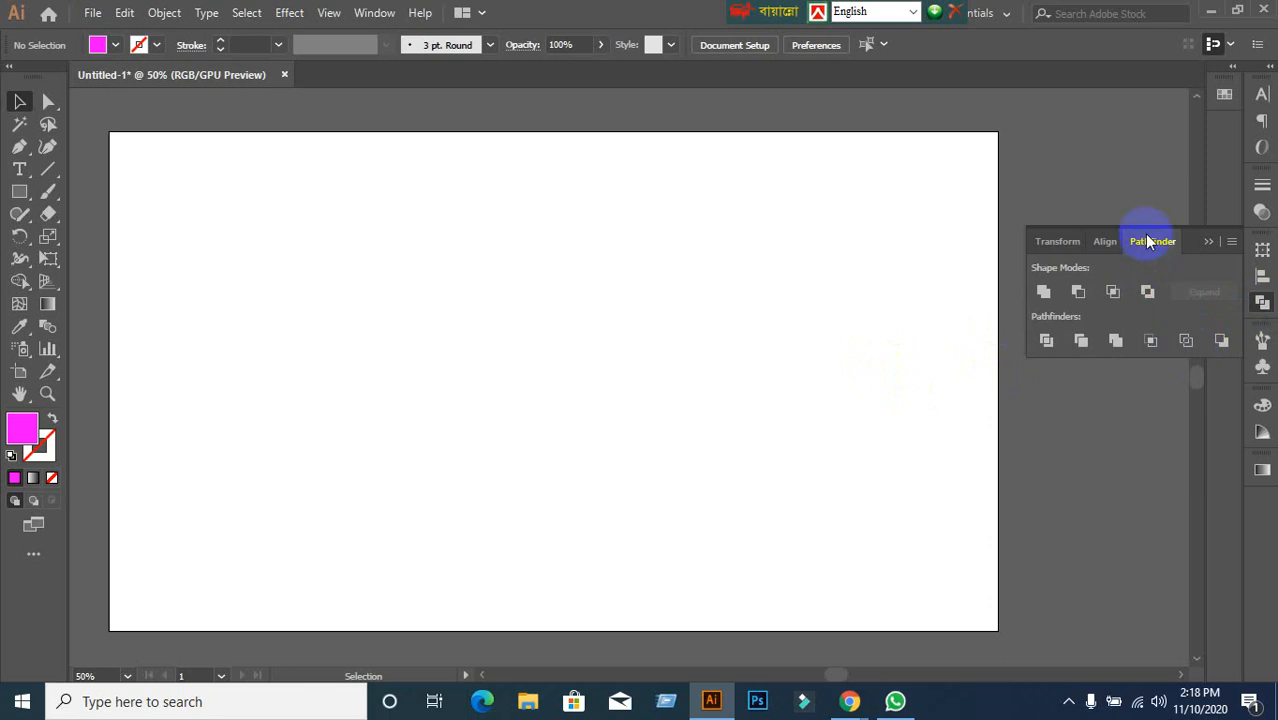
{"action": "left_click", "coordinate": [1207, 243]}
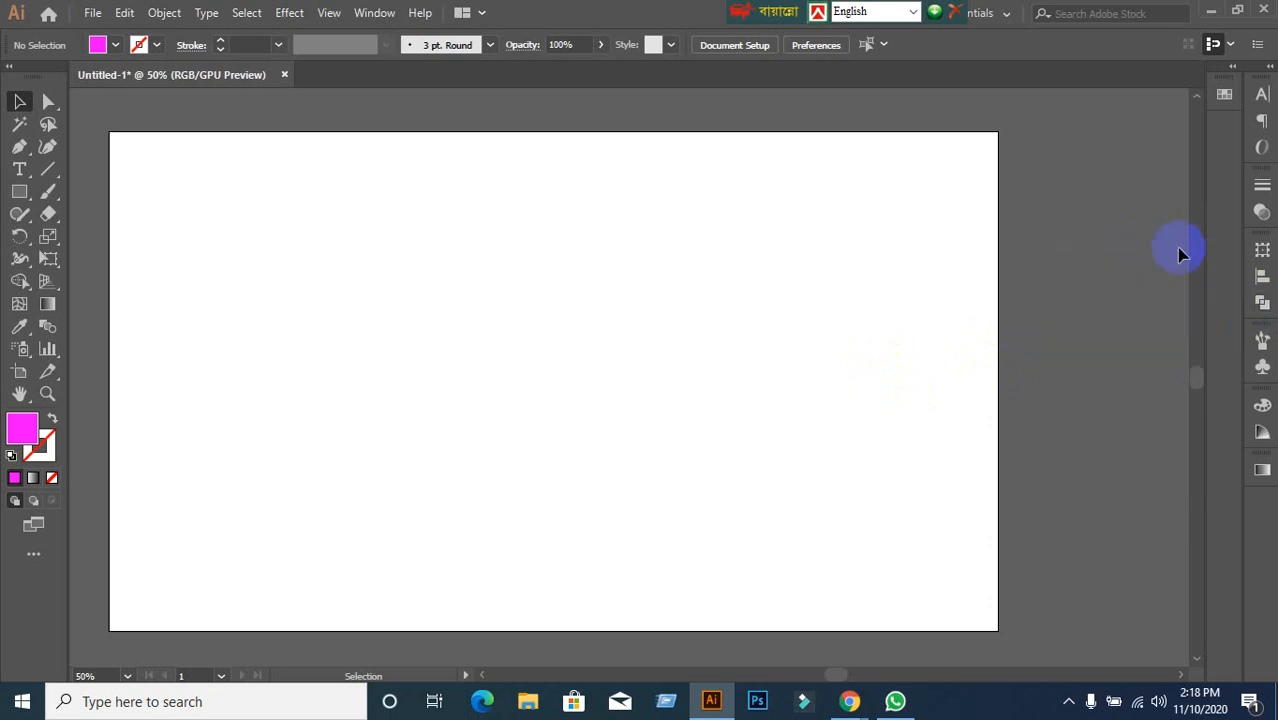
{"action": "left_click", "coordinate": [1258, 314]}
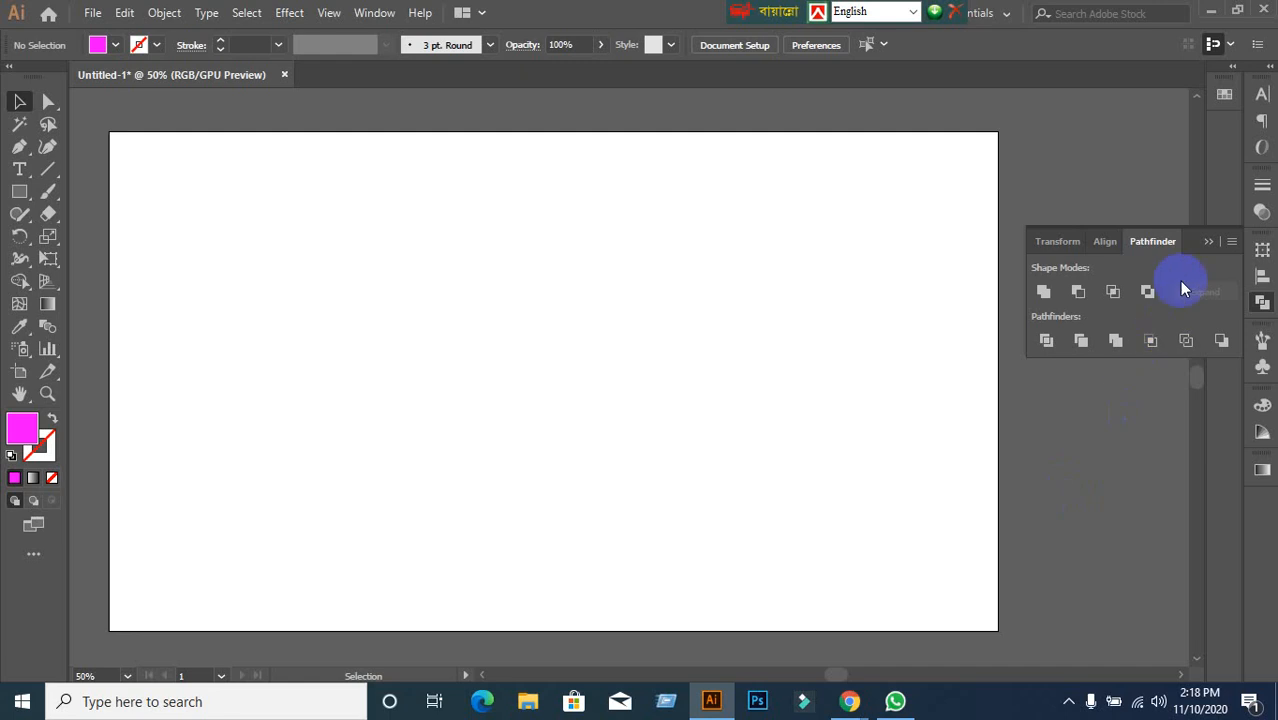
{"action": "left_click", "coordinate": [1209, 242]}
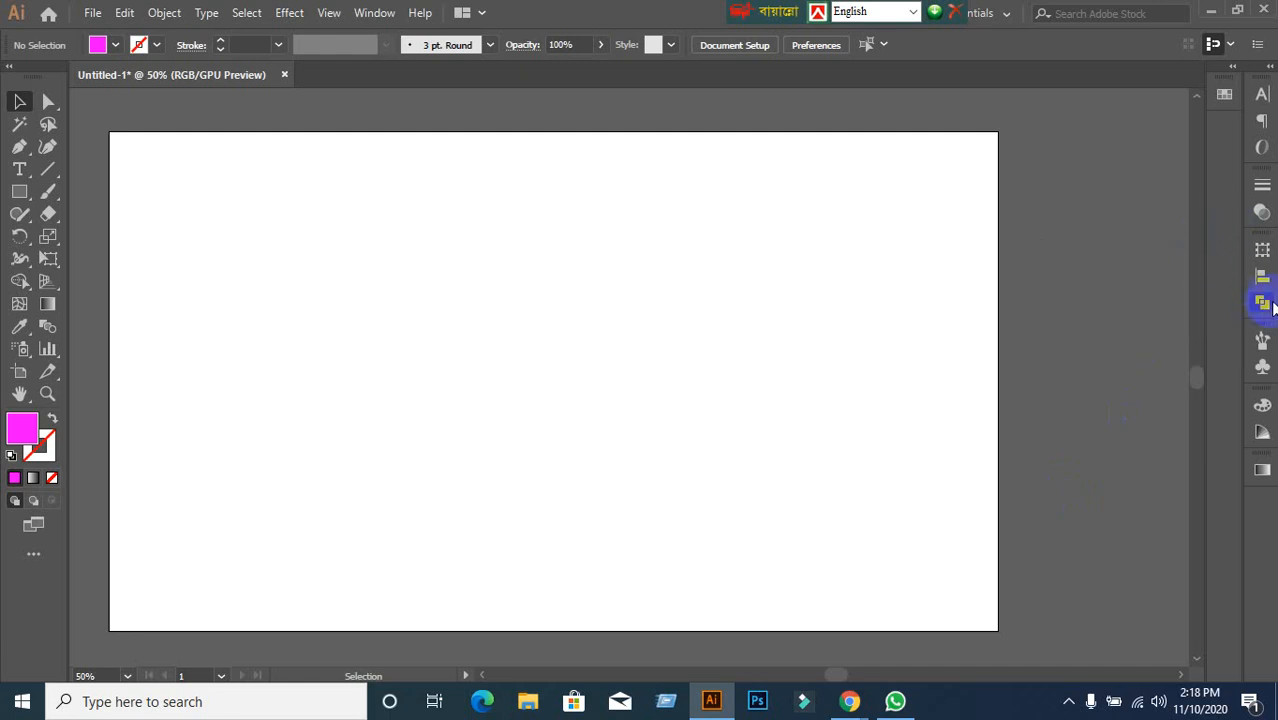
{"action": "left_click", "coordinate": [1264, 305]}
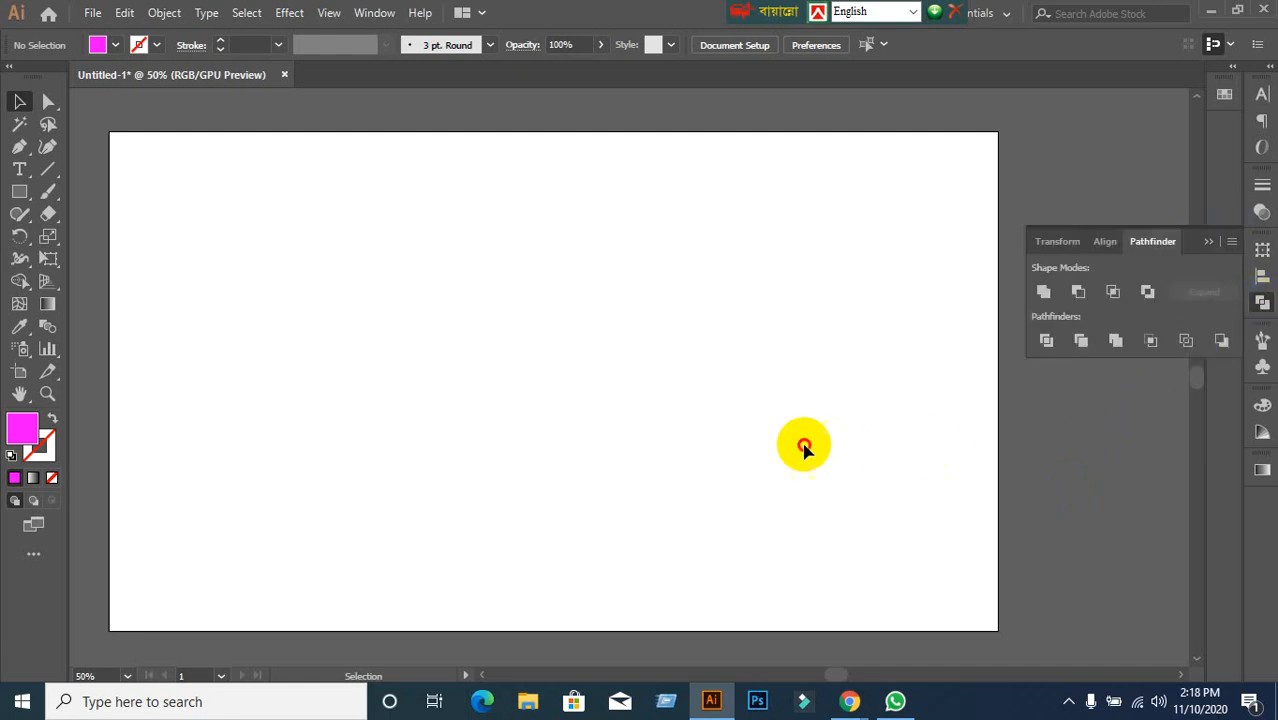
Admit both pending join requests in Google Meet, returning to Illustrator after each one.
{"action": "mouse_move", "coordinate": [849, 700]}
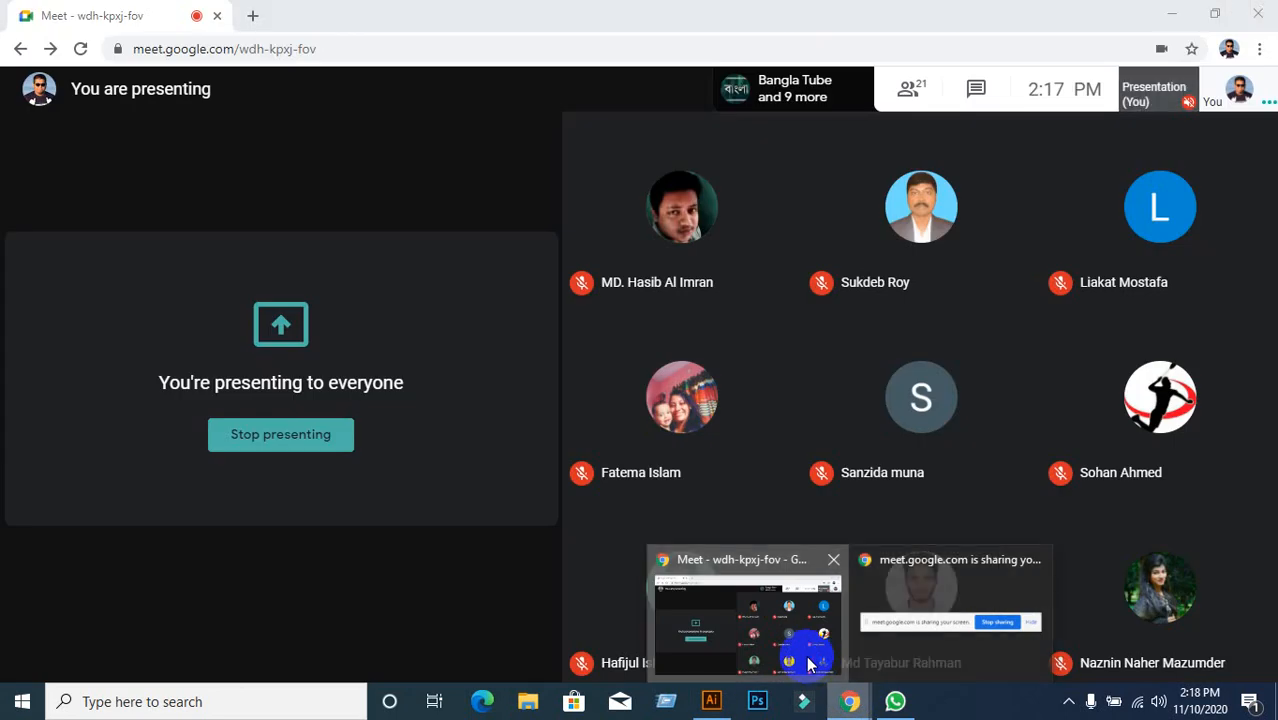
{"action": "left_click", "coordinate": [812, 665]}
{"action": "left_click", "coordinate": [831, 182]}
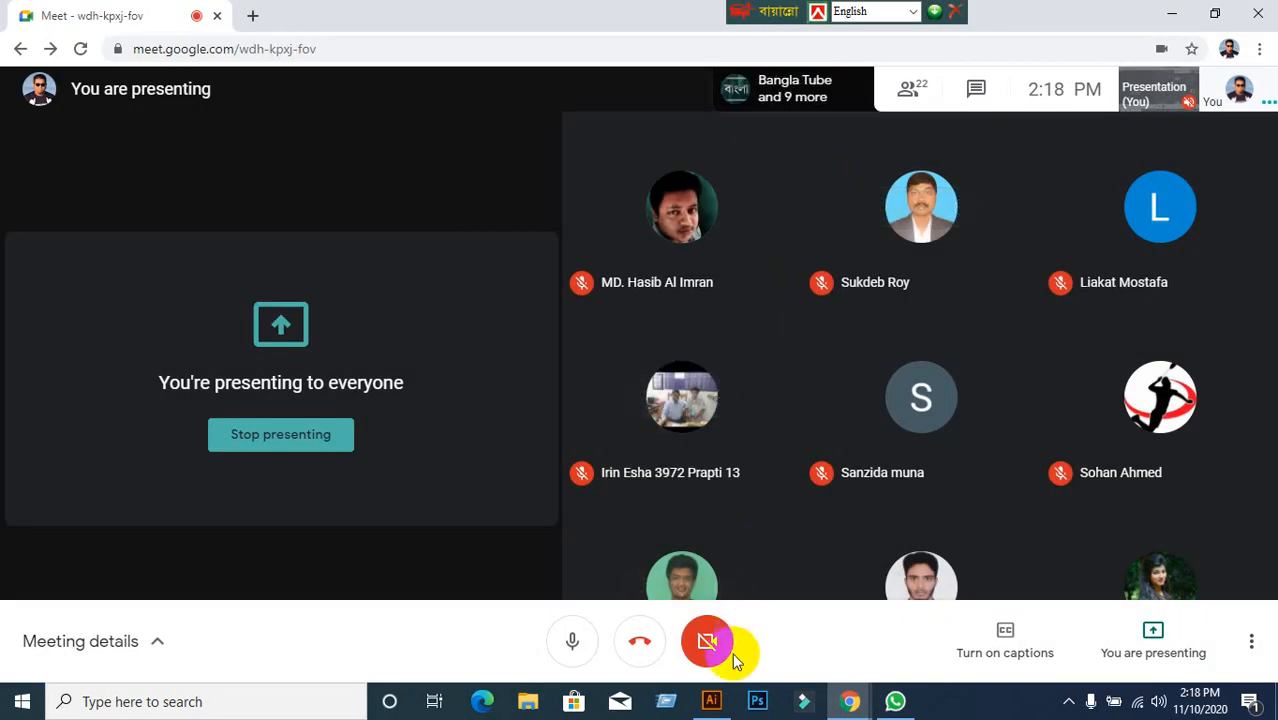
{"action": "left_click", "coordinate": [711, 701]}
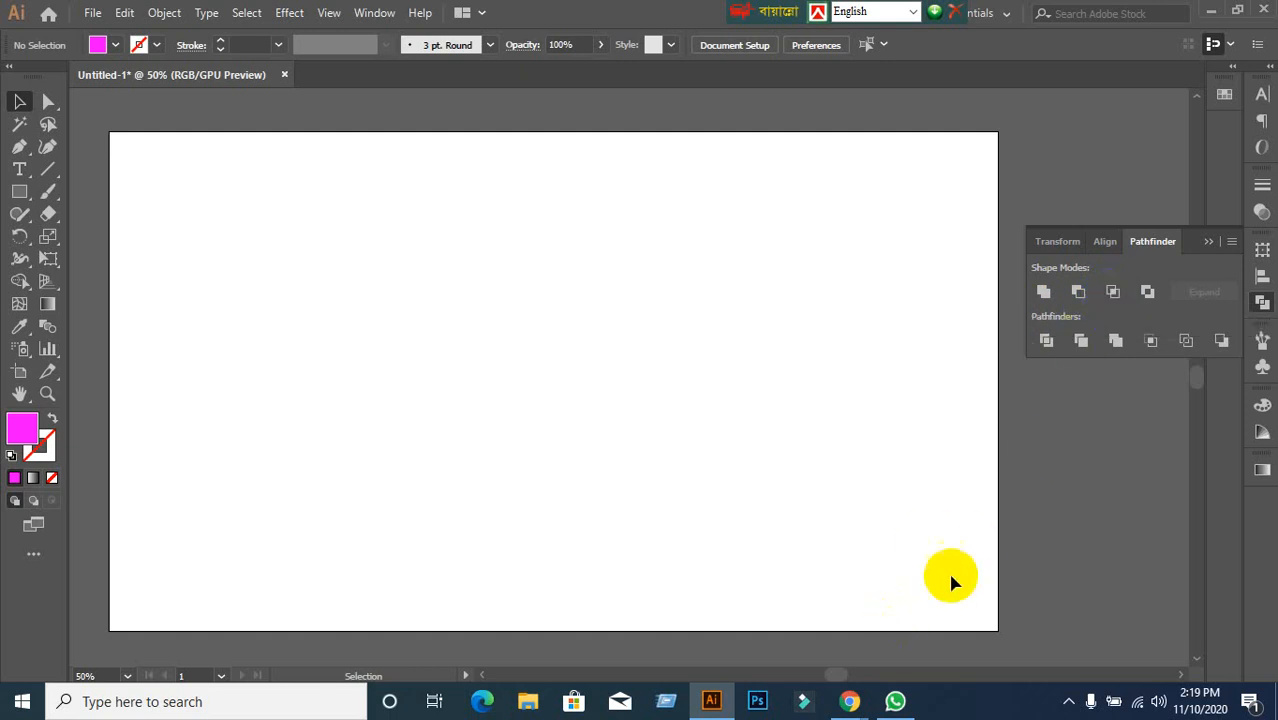
{"action": "mouse_move", "coordinate": [849, 701]}
{"action": "left_click", "coordinate": [783, 634]}
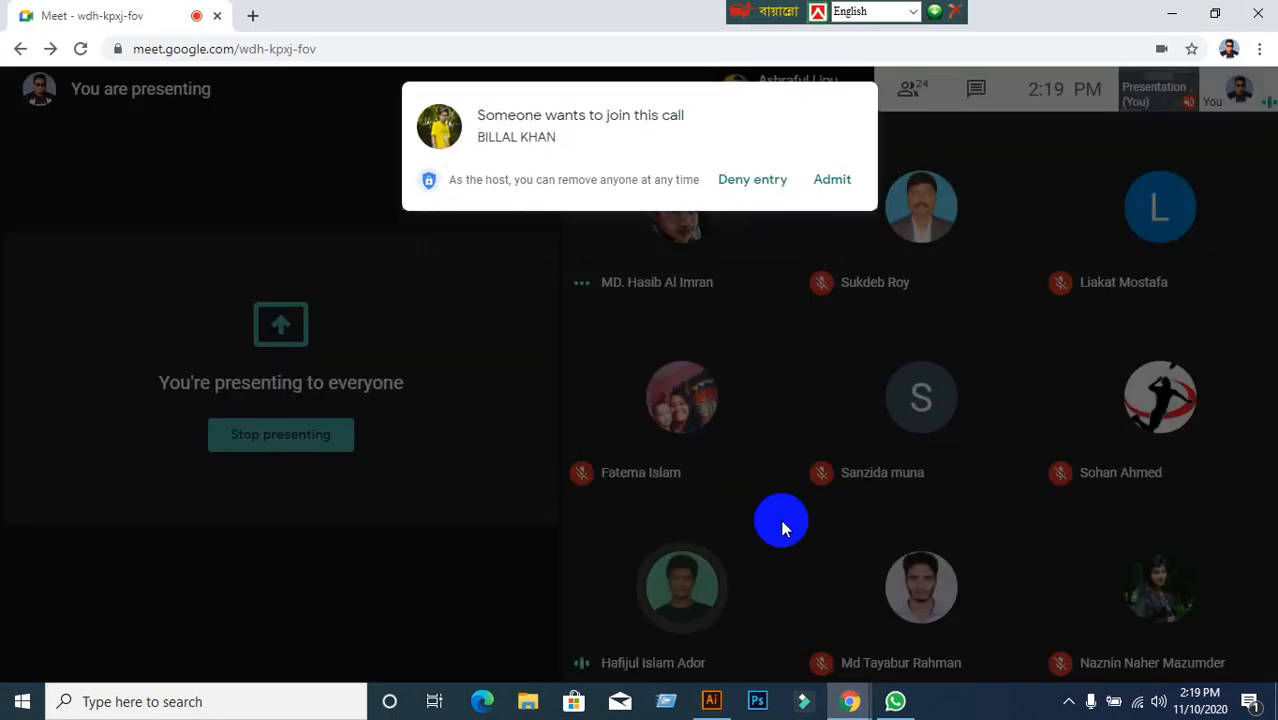
{"action": "left_click", "coordinate": [850, 186]}
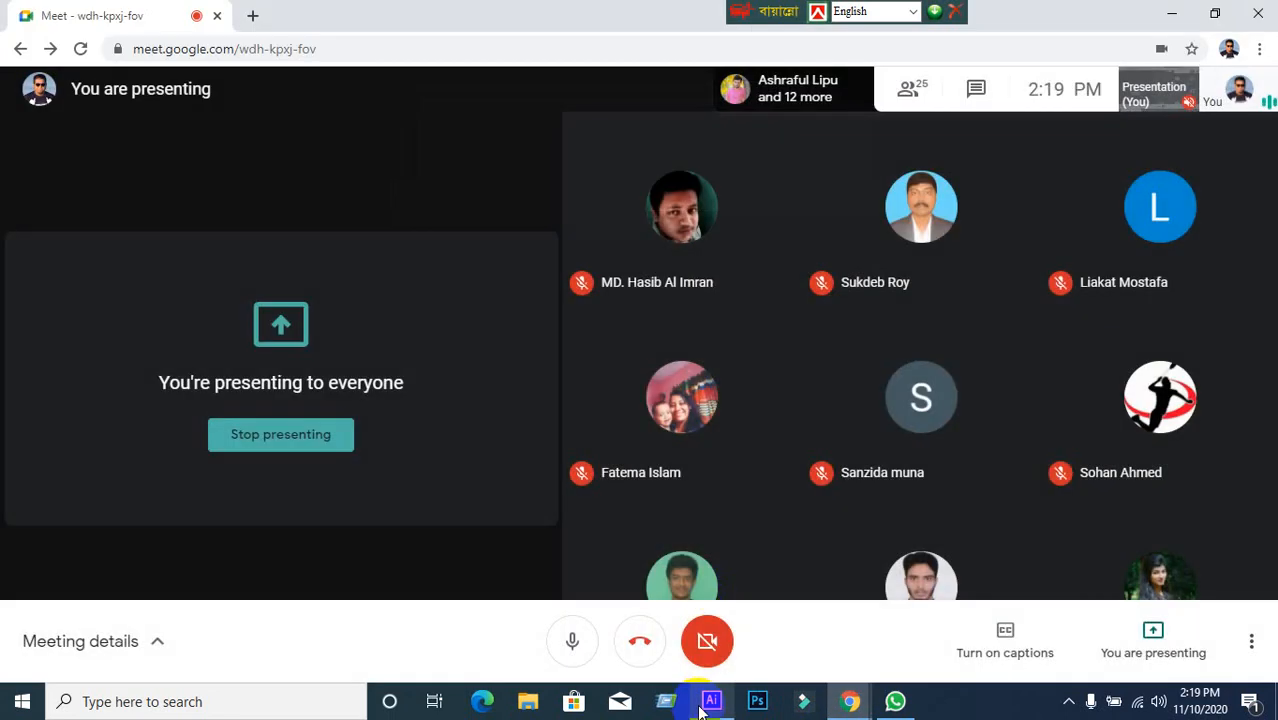
{"action": "left_click", "coordinate": [711, 701]}
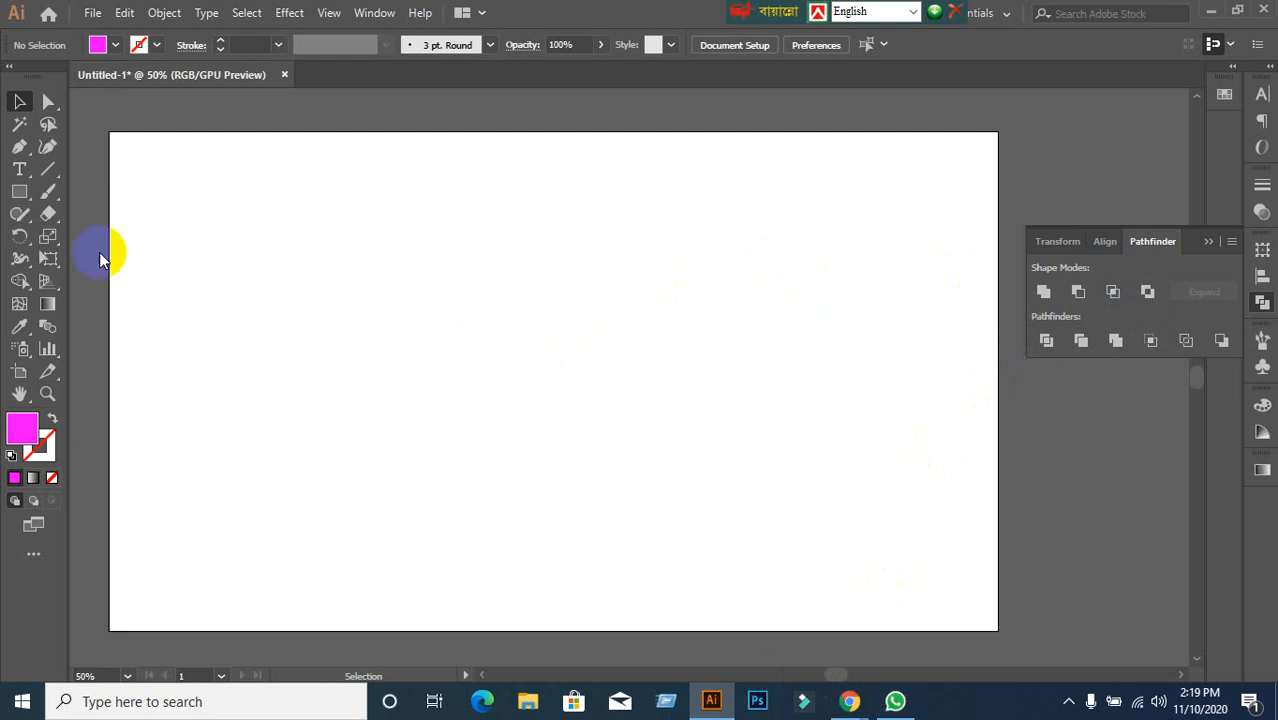
Draw a magenta circle with the Ellipse tool and place an overlapping copy to its right.
{"action": "left_click", "coordinate": [19, 191]}
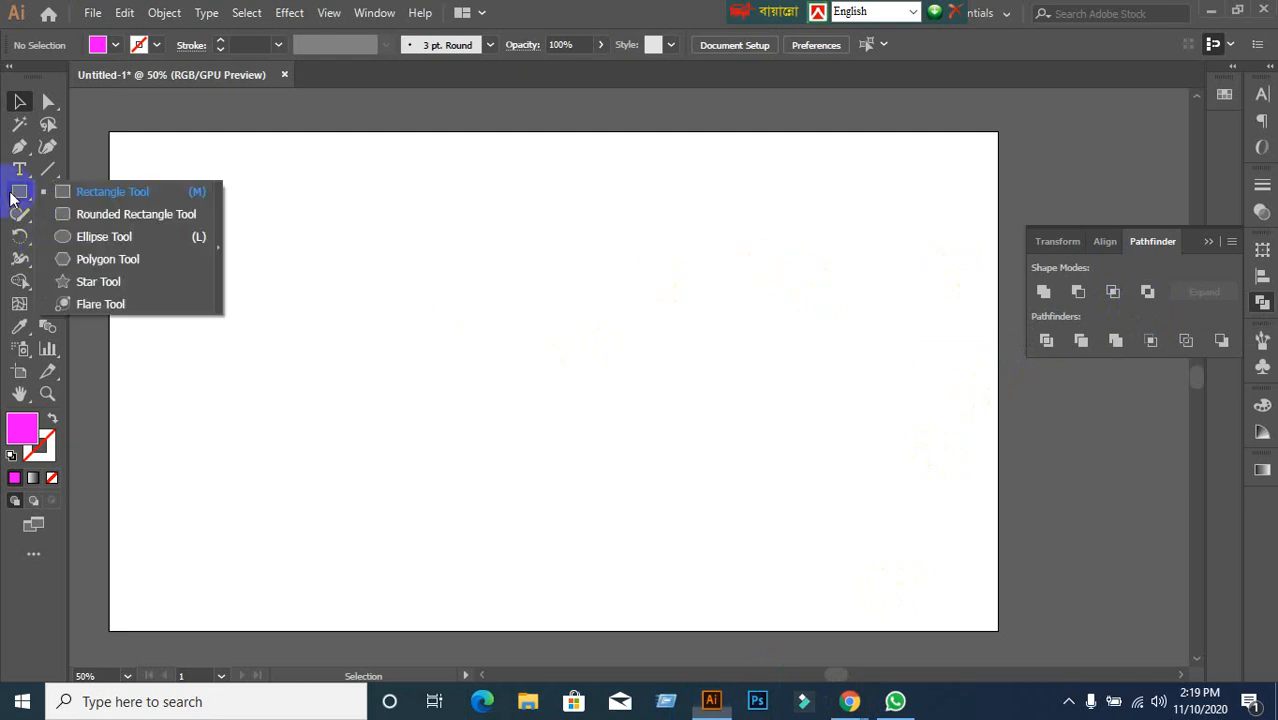
{"action": "left_click", "coordinate": [100, 236]}
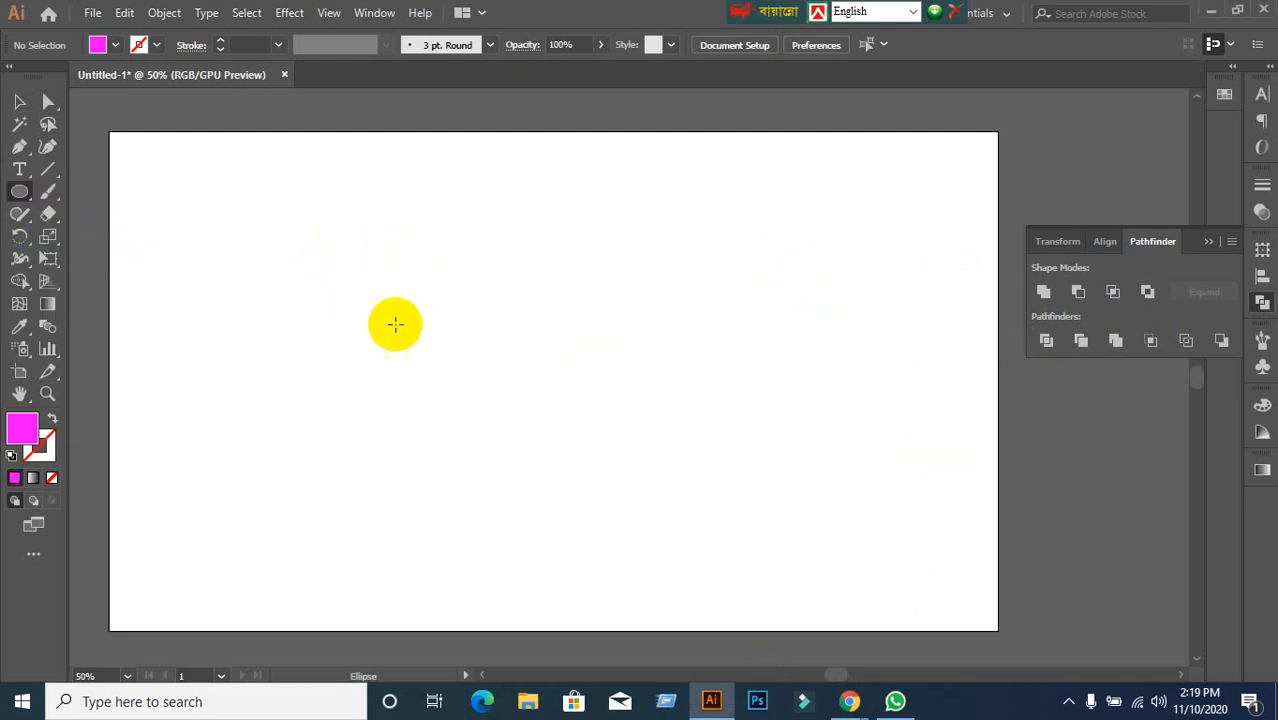
{"action": "left_click_drag", "start_coordinate": [267, 214], "coordinate": [467, 411]}
{"action": "left_click", "coordinate": [19, 101]}
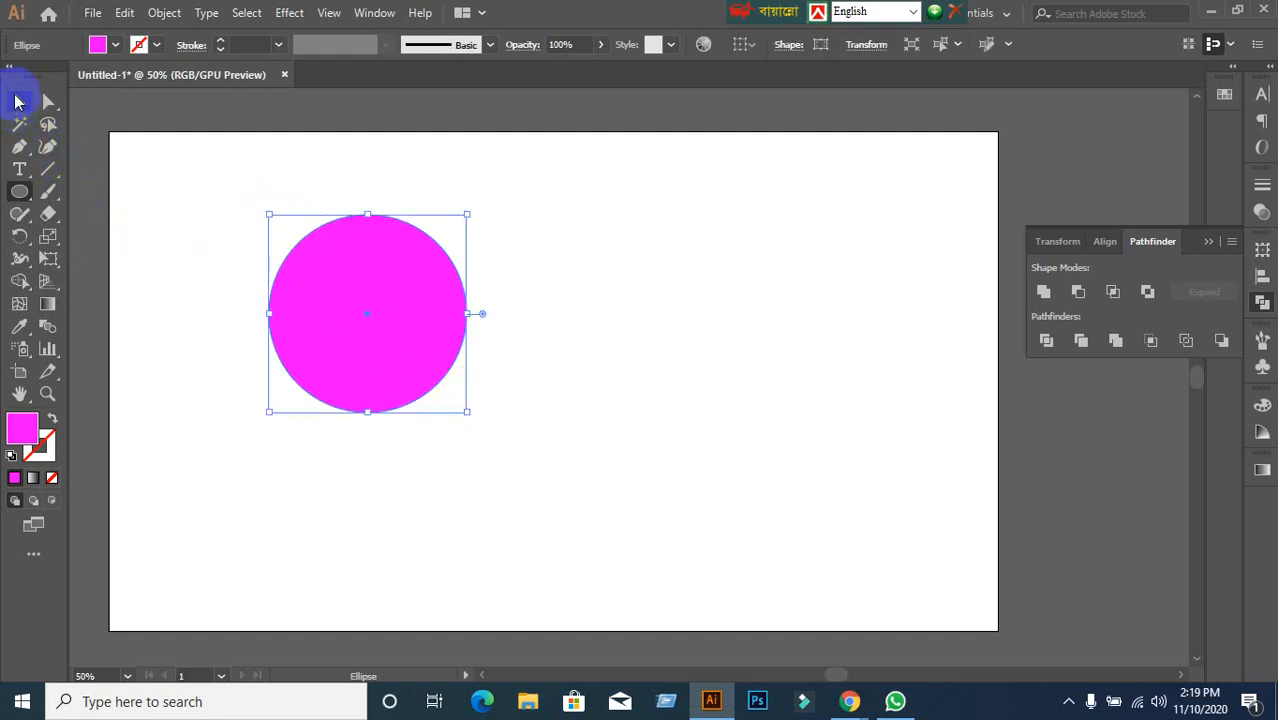
{"action": "left_click_drag", "start_coordinate": [362, 360], "coordinate": [514, 366]}
Unite both circles with Pathfinder and move the figure-eight shape into the artboard's top-left corner.
{"action": "left_click", "coordinate": [625, 348]}
{"action": "left_click_drag", "start_coordinate": [228, 171], "coordinate": [593, 502]}
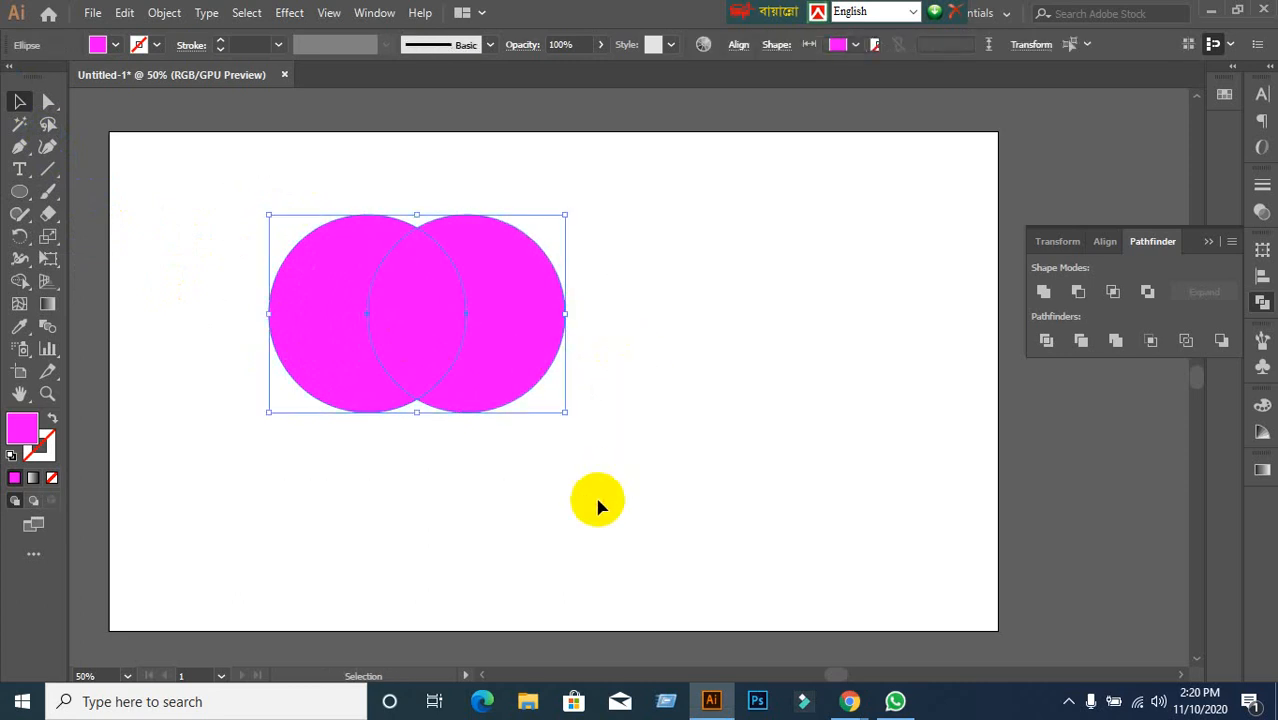
{"action": "left_click", "coordinate": [1045, 292]}
{"action": "left_click_drag", "start_coordinate": [518, 337], "coordinate": [584, 207]}
{"action": "left_click", "coordinate": [645, 385]}
{"action": "left_click", "coordinate": [523, 192]}
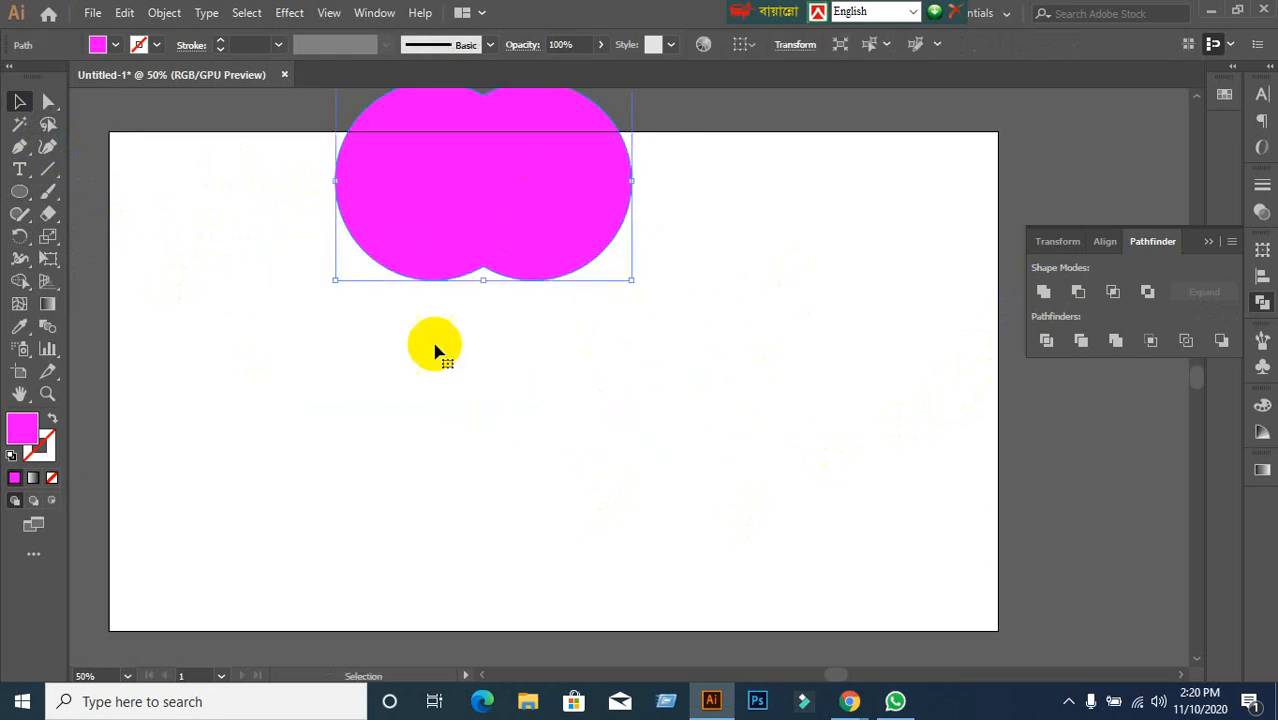
{"action": "left_click_drag", "start_coordinate": [471, 245], "coordinate": [251, 299]}
Undo a stray circle and draw a magenta square with the Rectangle tool instead.
{"action": "left_click", "coordinate": [475, 455]}
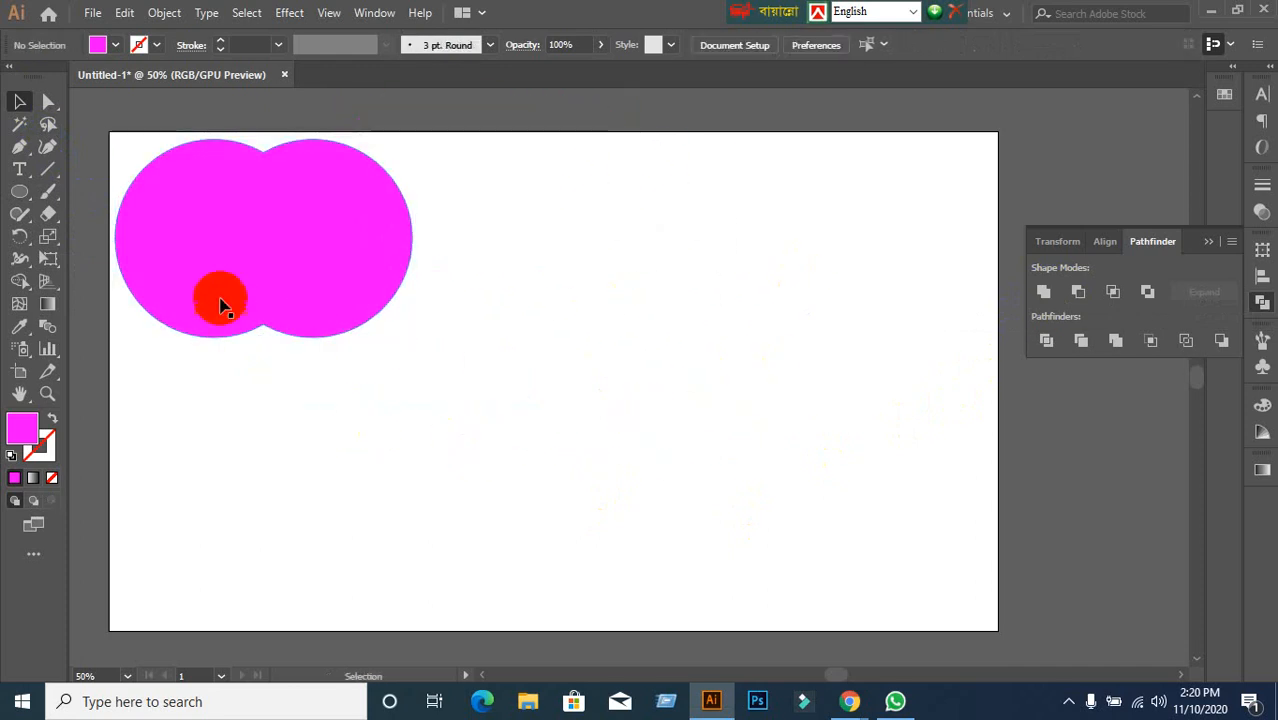
{"action": "left_click", "coordinate": [20, 190]}
{"action": "left_click_drag", "start_coordinate": [571, 259], "coordinate": [798, 486]}
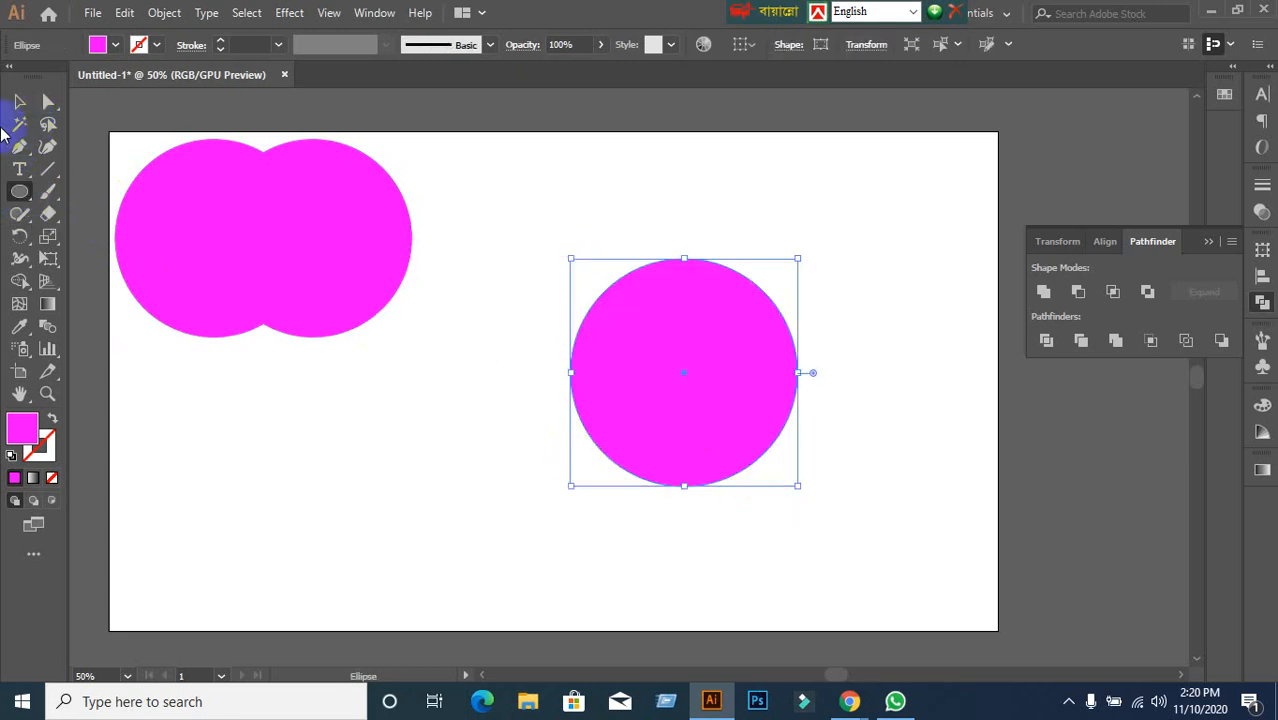
{"action": "key", "text": "ctrl+z"}
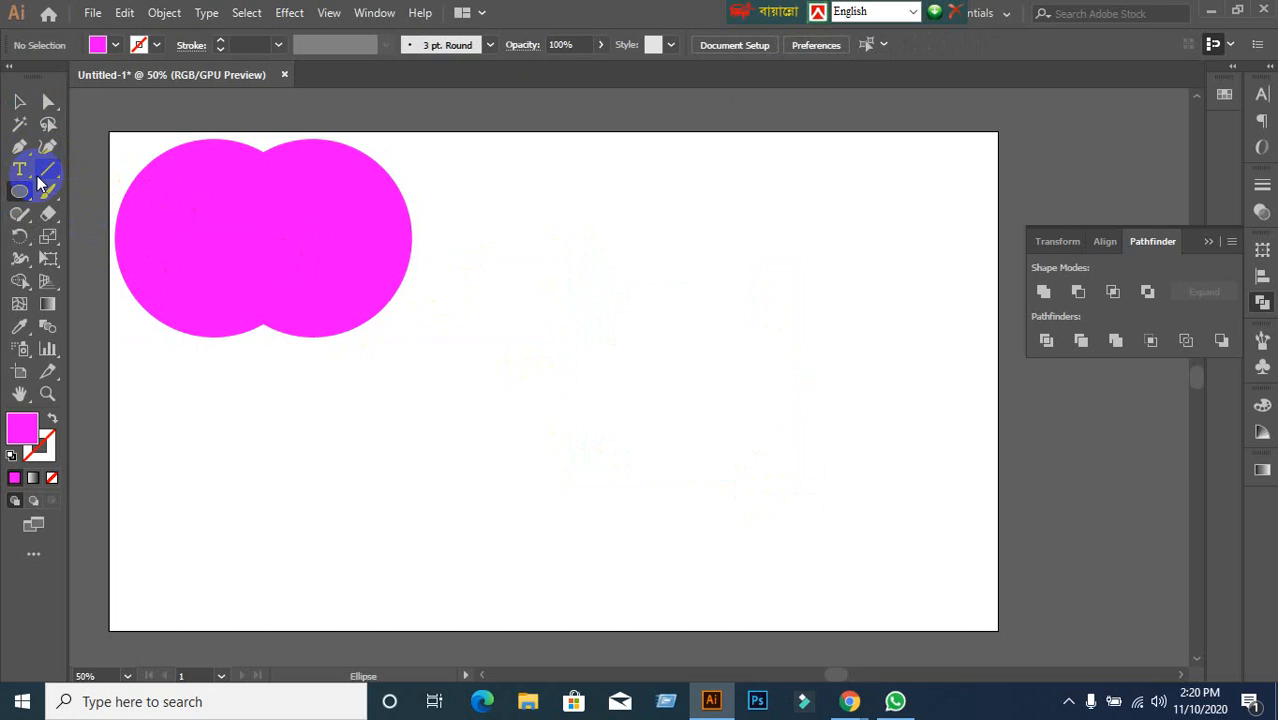
{"action": "left_click_drag", "start_coordinate": [20, 191], "coordinate": [68, 193]}
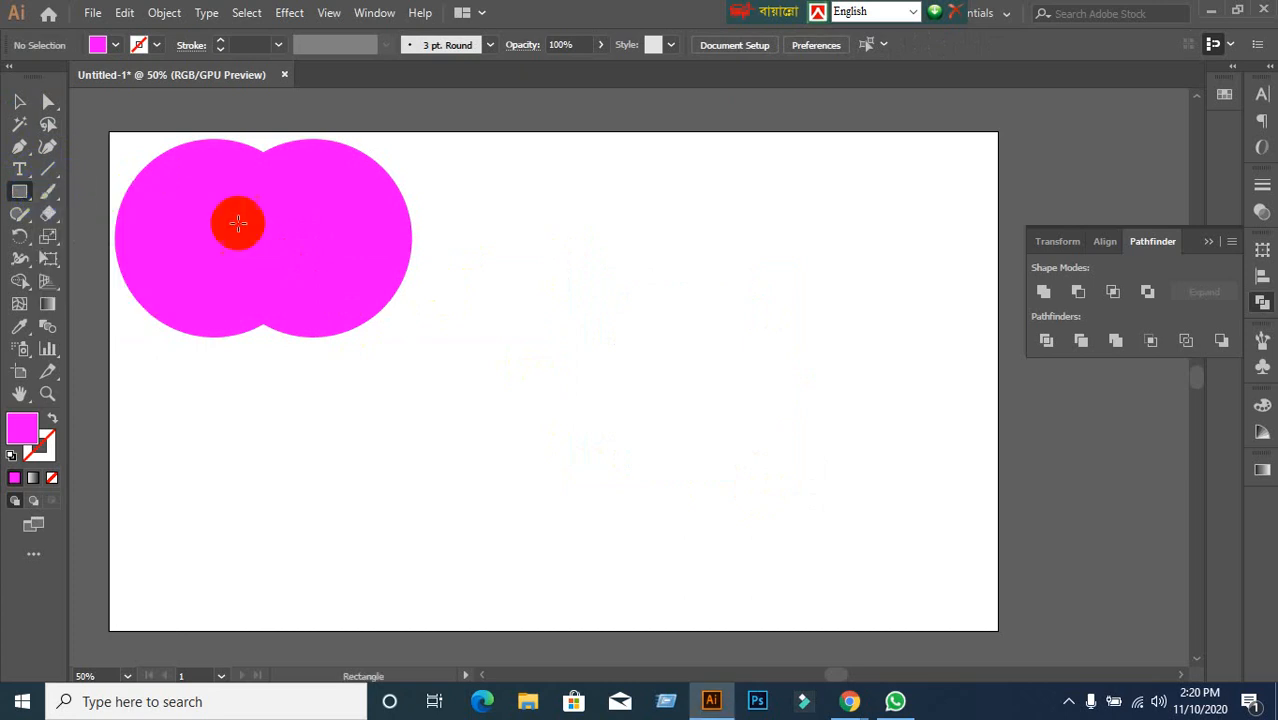
{"action": "left_click_drag", "start_coordinate": [506, 191], "coordinate": [630, 303]}
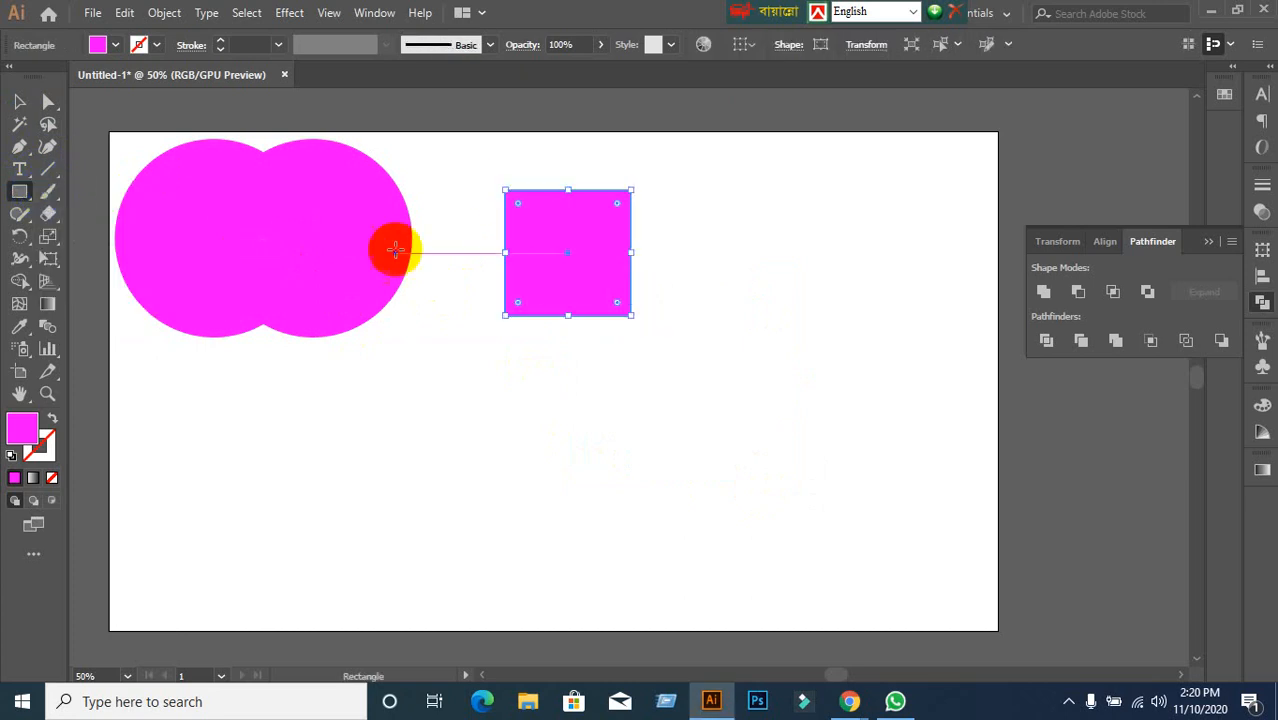
Copy the square down-right so the two overlap, then merge them with Pathfinder Unite.
{"action": "left_click", "coordinate": [20, 103]}
{"action": "left_click", "coordinate": [194, 163]}
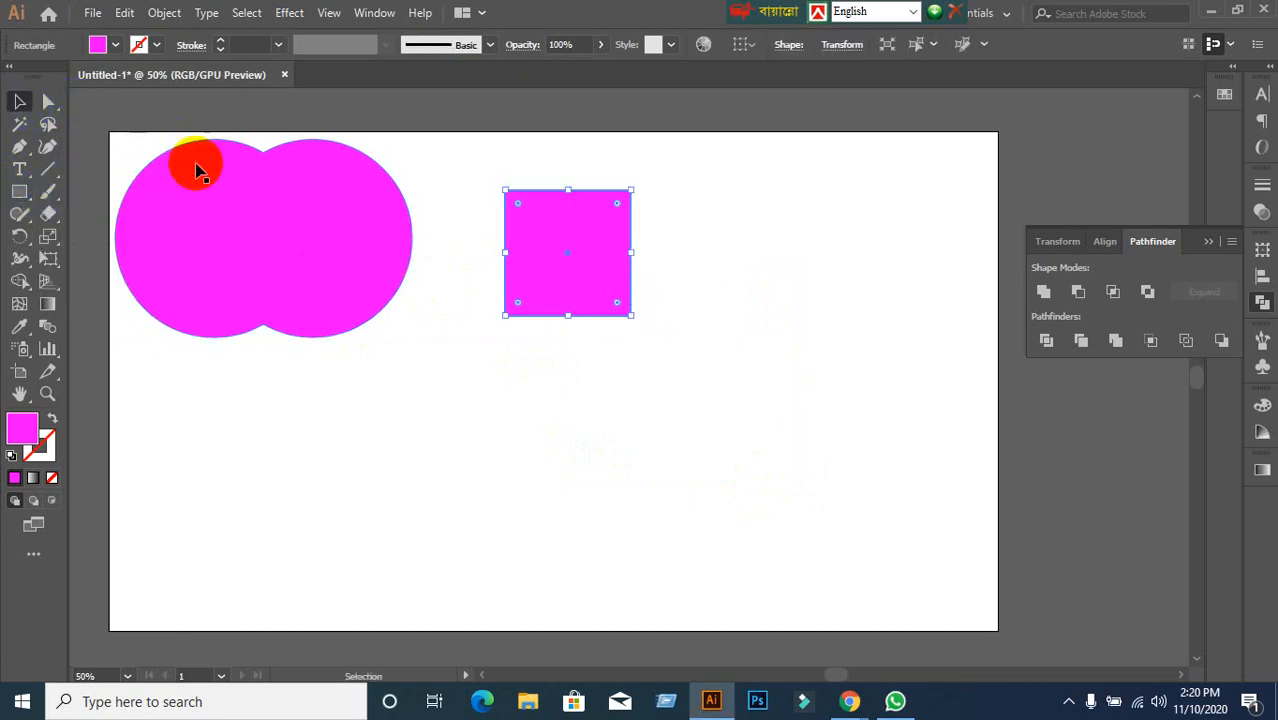
{"action": "left_click", "coordinate": [611, 274]}
{"action": "left_click_drag", "start_coordinate": [600, 277], "coordinate": [659, 333]}
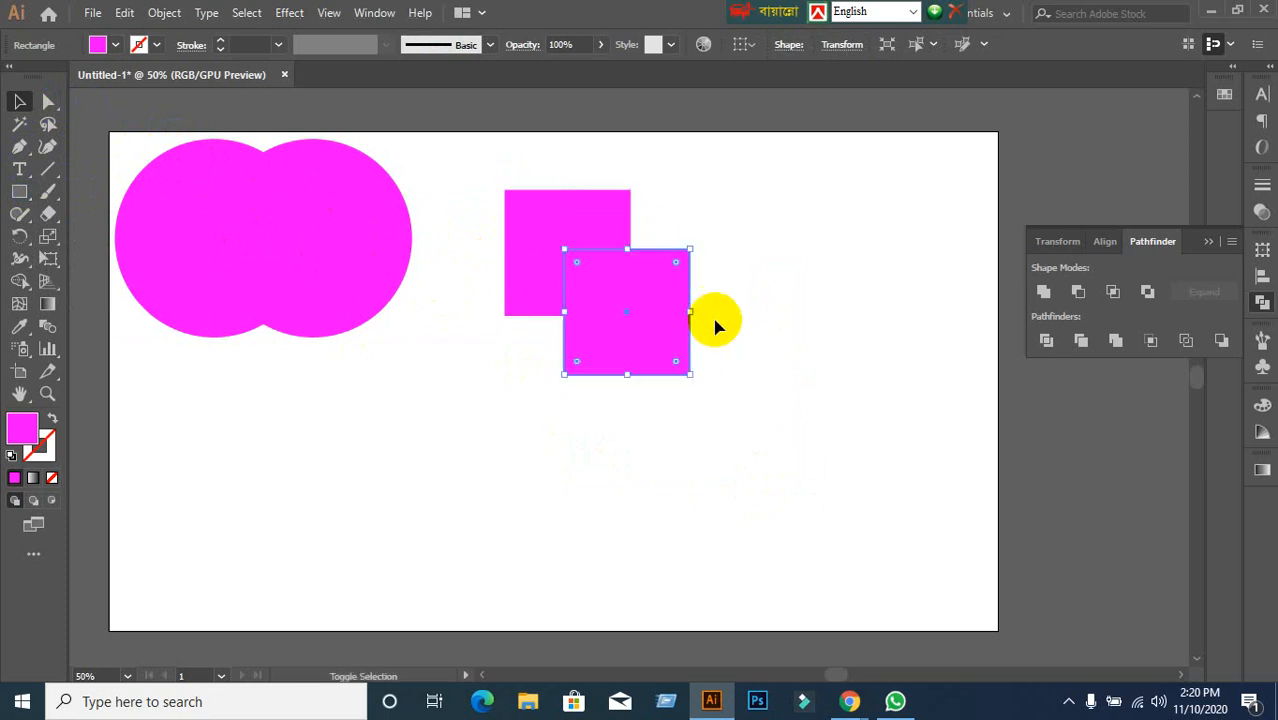
{"action": "left_click", "coordinate": [734, 240]}
{"action": "left_click_drag", "start_coordinate": [475, 168], "coordinate": [716, 400]}
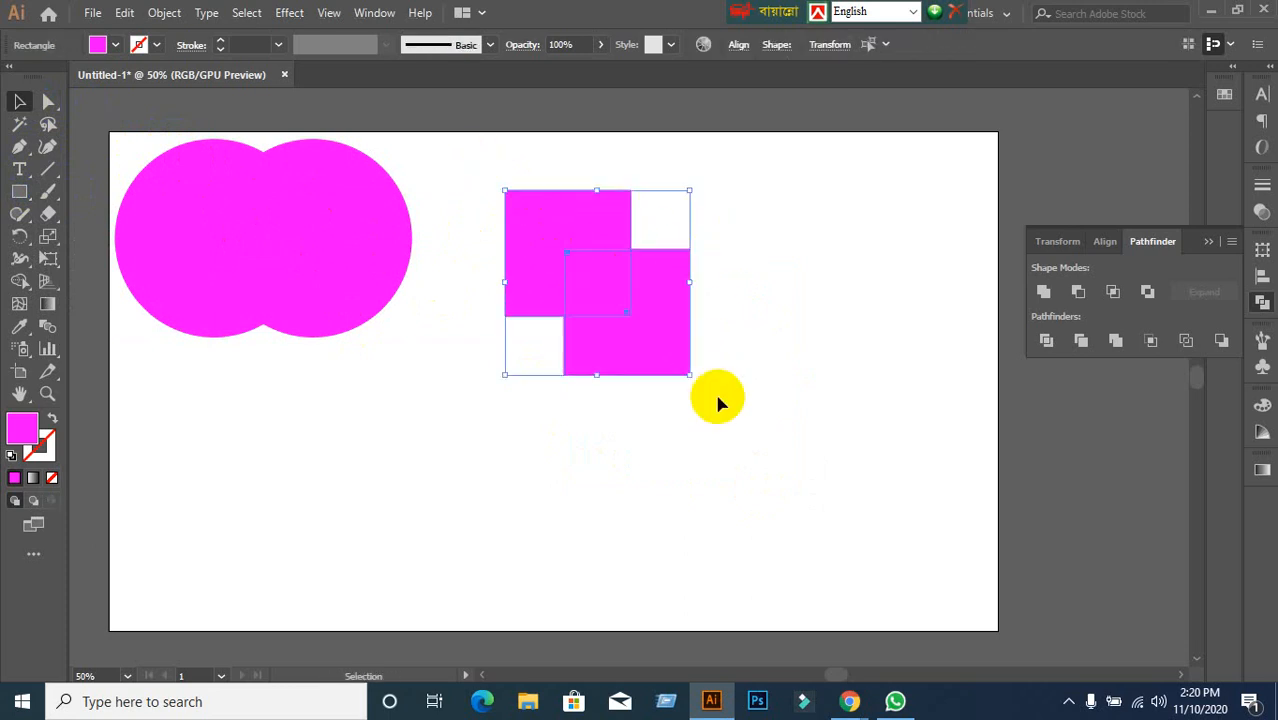
{"action": "left_click", "coordinate": [1041, 293]}
{"action": "left_click", "coordinate": [850, 405]}
Position the united stepped shape near the top, beside the figure-eight circles.
{"action": "left_click_drag", "start_coordinate": [613, 305], "coordinate": [786, 260]}
{"action": "left_click", "coordinate": [645, 434]}
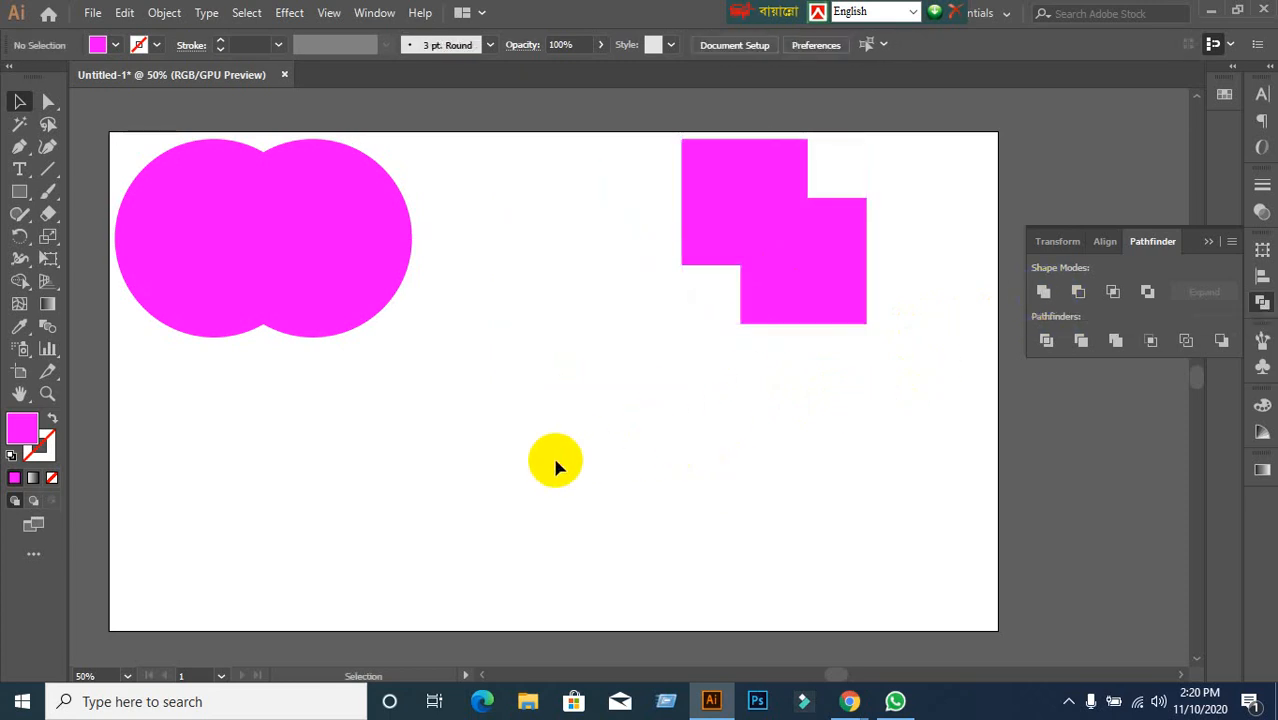
{"action": "left_click", "coordinate": [742, 302]}
{"action": "left_click_drag", "start_coordinate": [742, 302], "coordinate": [806, 294]}
{"action": "left_click", "coordinate": [630, 380]}
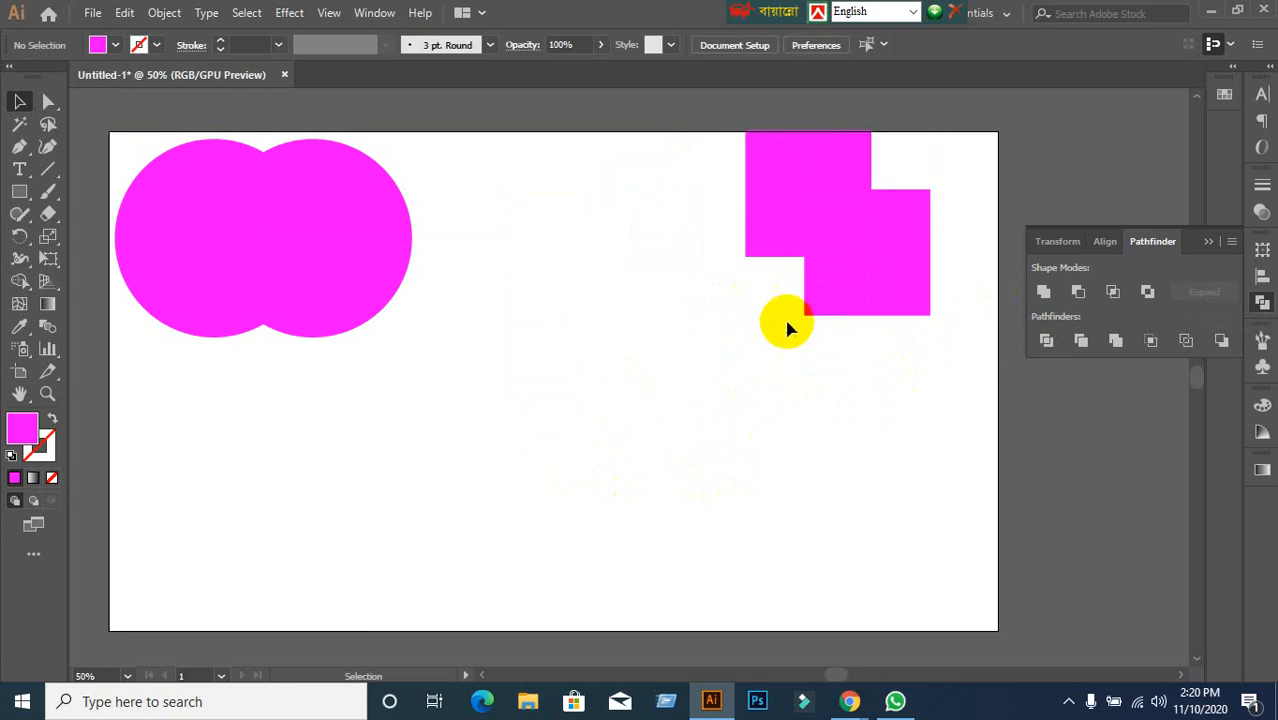
{"action": "left_click_drag", "start_coordinate": [862, 308], "coordinate": [711, 296]}
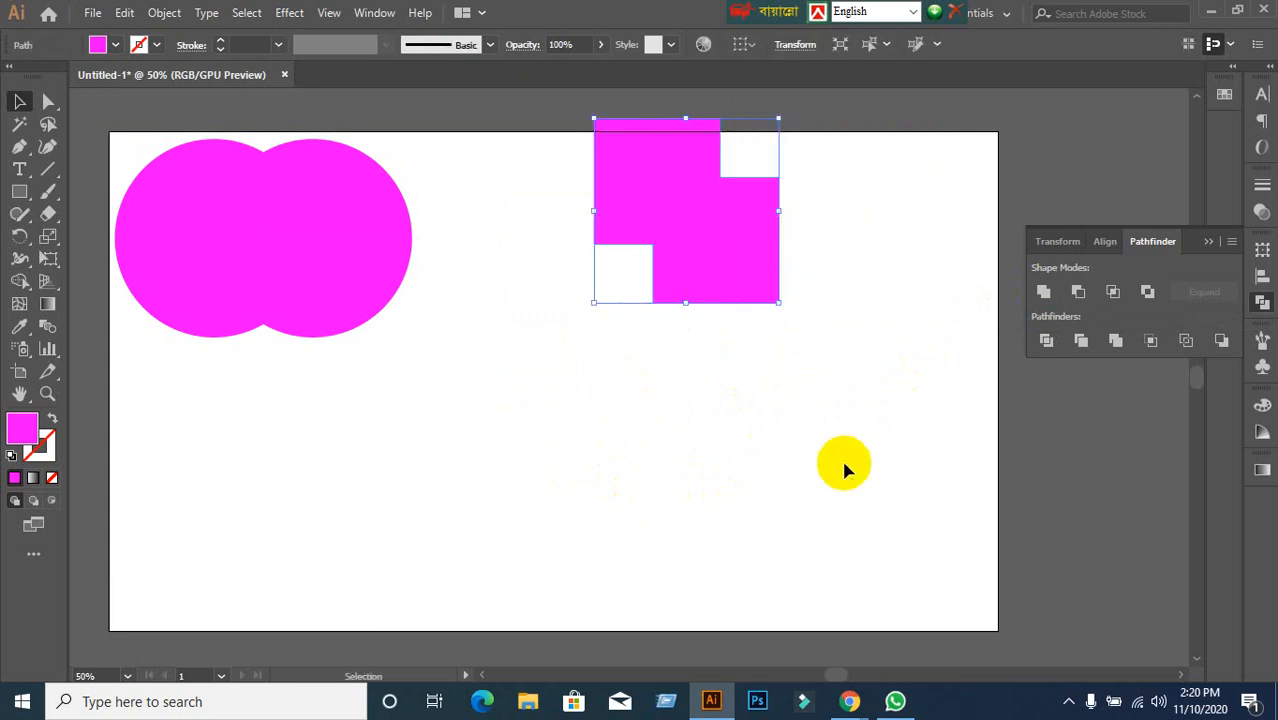
{"action": "left_click", "coordinate": [842, 462]}
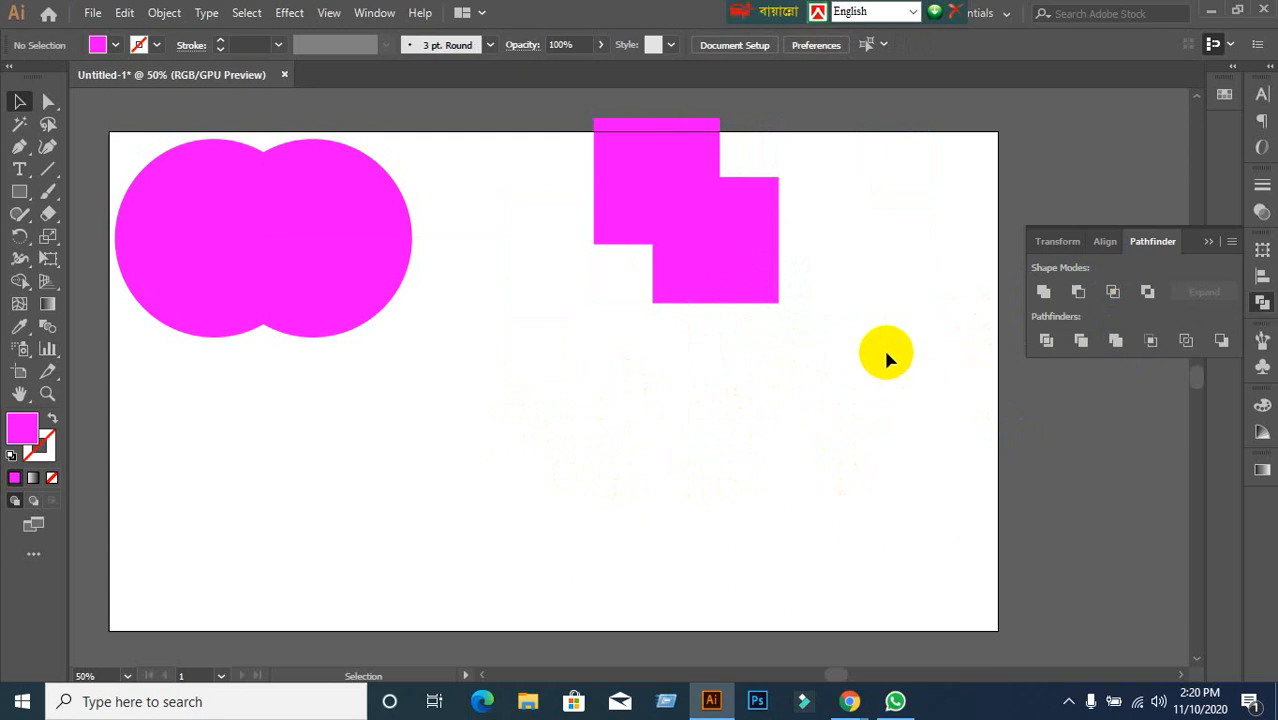
Draw a magenta circle and place an overlapping copy to its right.
{"action": "left_click", "coordinate": [20, 192]}
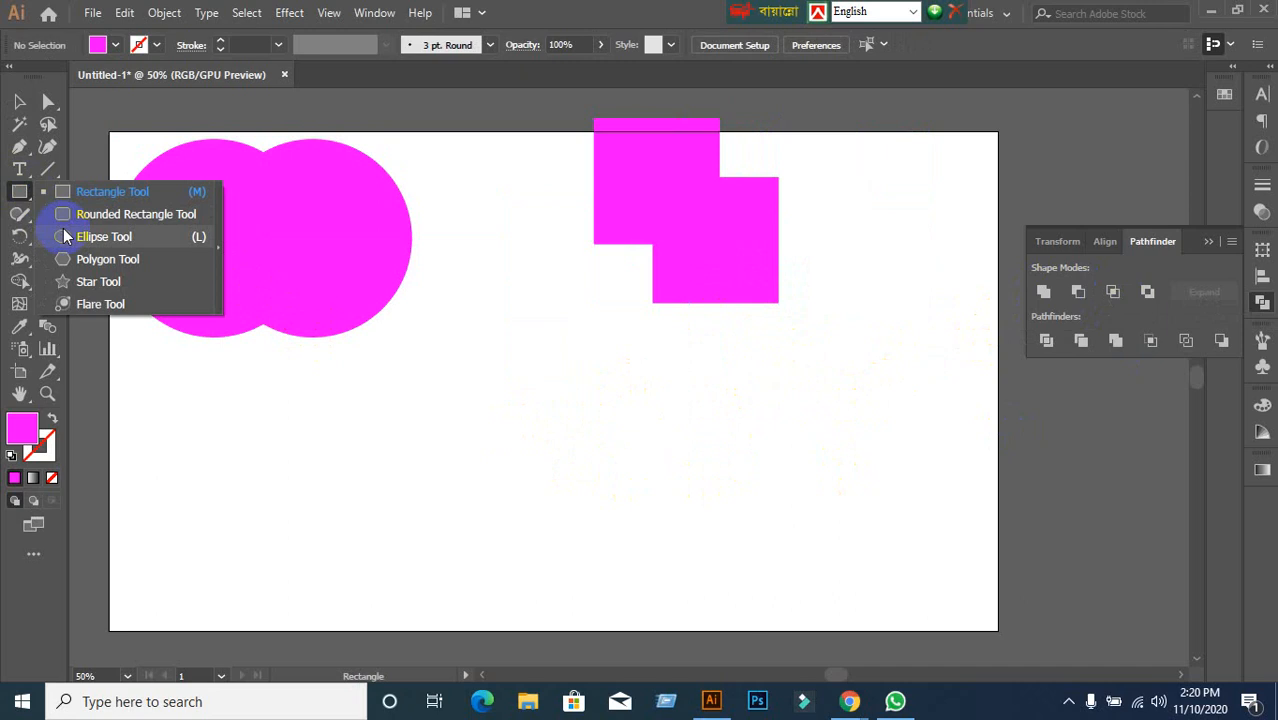
{"action": "left_click", "coordinate": [104, 236]}
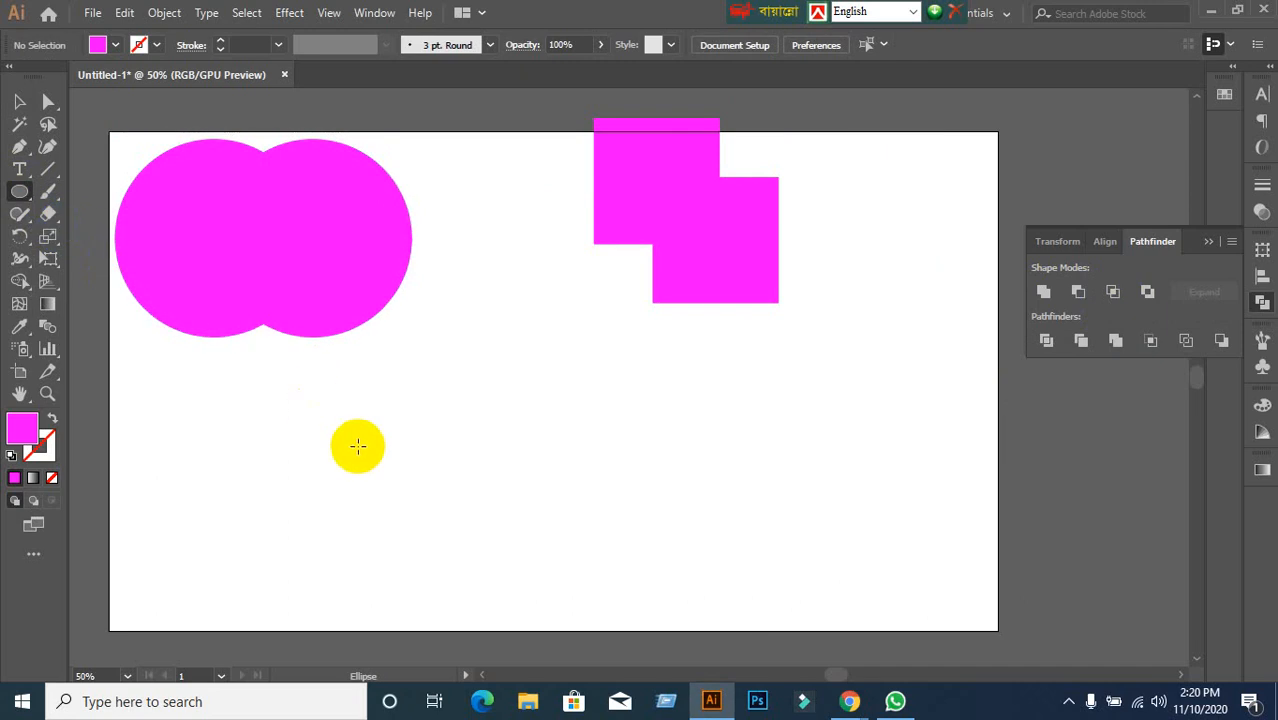
{"action": "left_click_drag", "start_coordinate": [367, 414], "coordinate": [609, 437]}
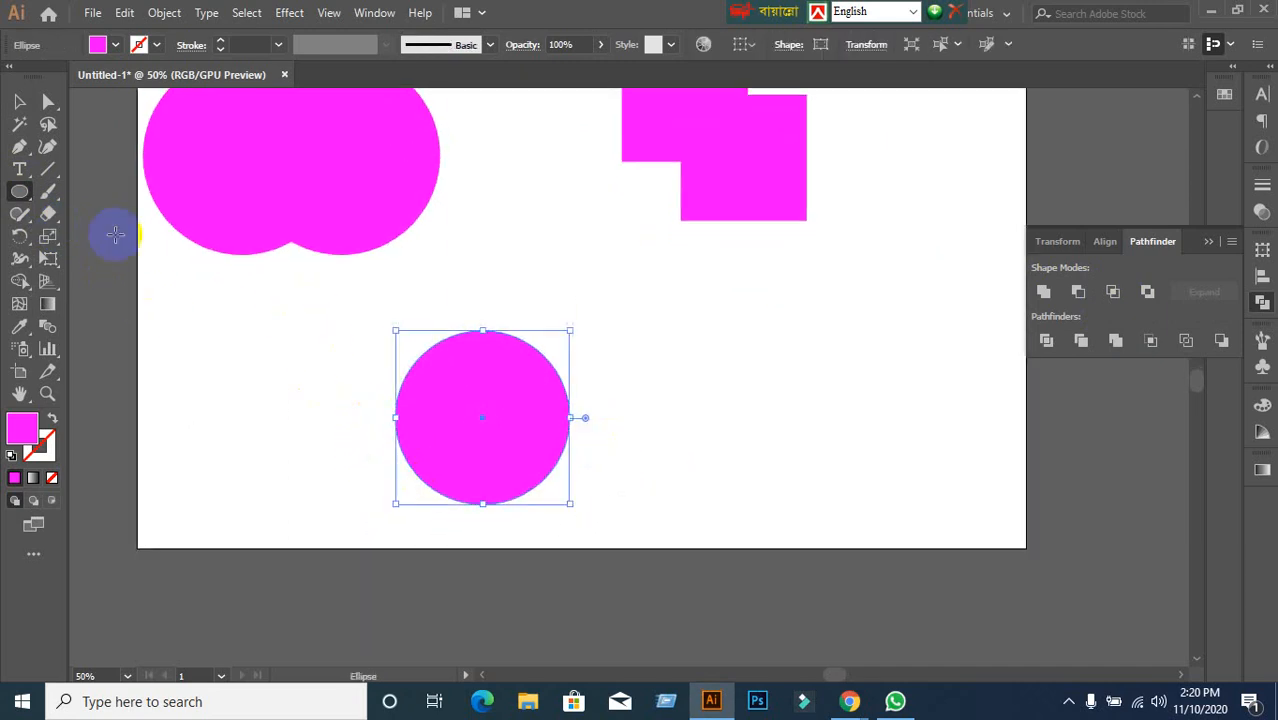
{"action": "left_click", "coordinate": [19, 102]}
{"action": "left_click_drag", "start_coordinate": [479, 470], "coordinate": [573, 472]}
{"action": "left_click_drag", "start_coordinate": [605, 472], "coordinate": [608, 465]}
Try Minus Front, undo it, and fill the left circle green.
{"action": "left_click", "coordinate": [840, 390]}
{"action": "left_click_drag", "start_coordinate": [411, 293], "coordinate": [680, 510]}
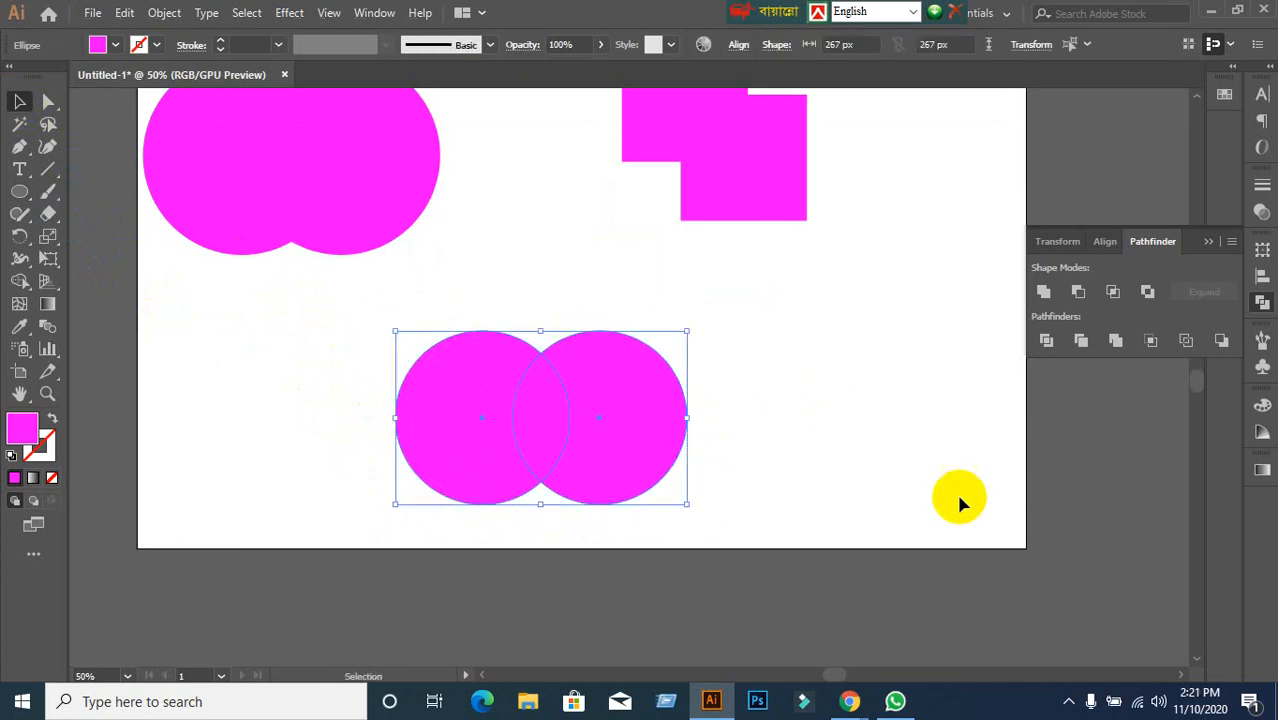
{"action": "left_click", "coordinate": [1082, 296]}
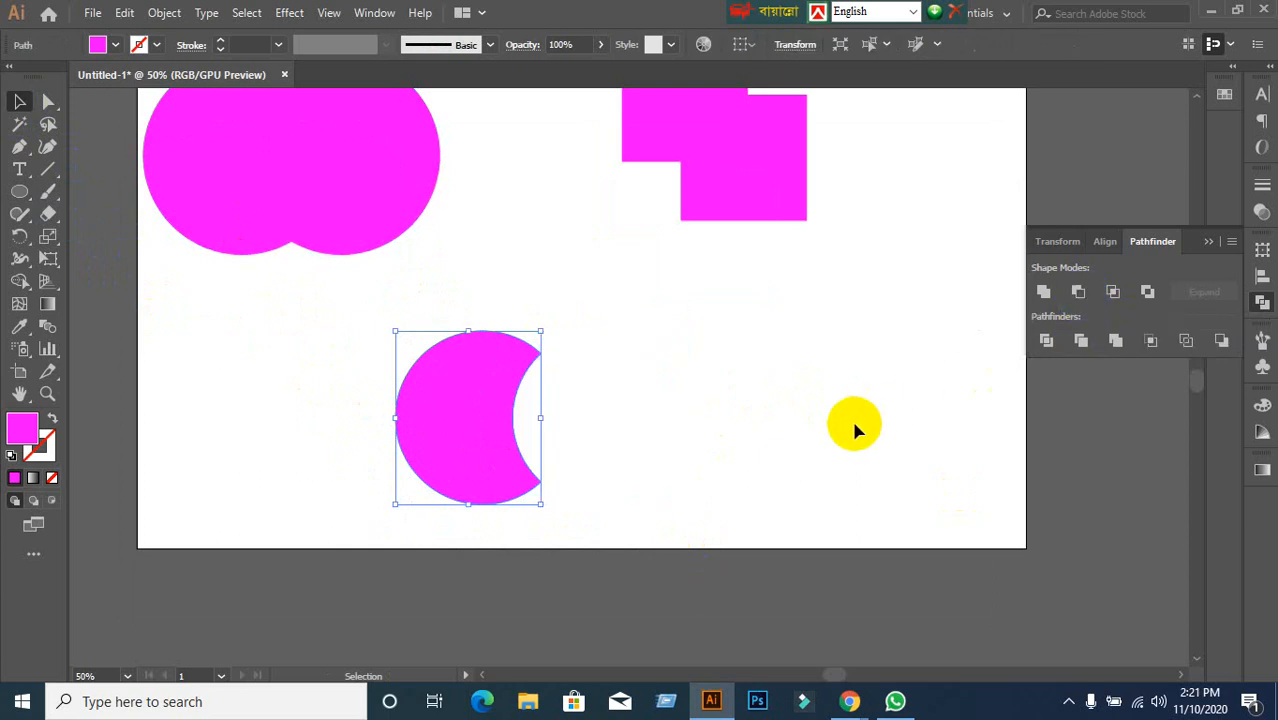
{"action": "key", "text": "ctrl+z"}
{"action": "left_click", "coordinate": [686, 432]}
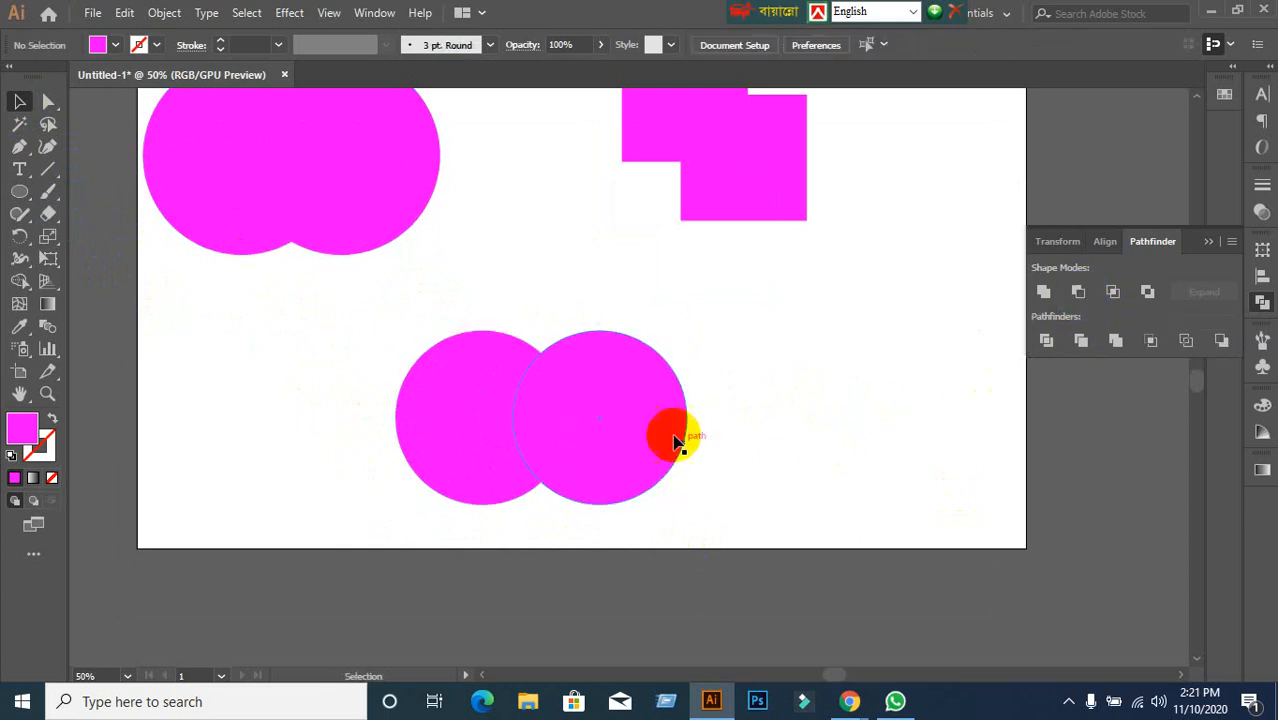
{"action": "left_click", "coordinate": [432, 424]}
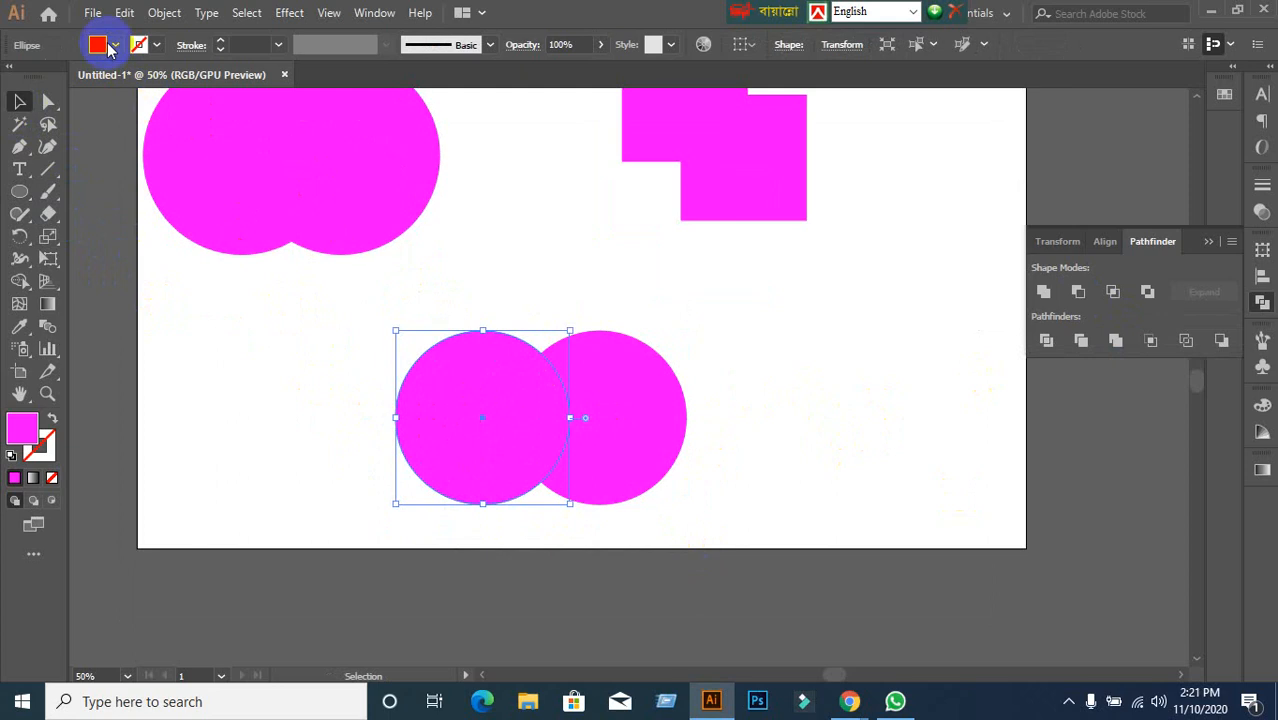
{"action": "left_click", "coordinate": [115, 45]}
{"action": "left_click", "coordinate": [89, 88]}
{"action": "left_click", "coordinate": [600, 275]}
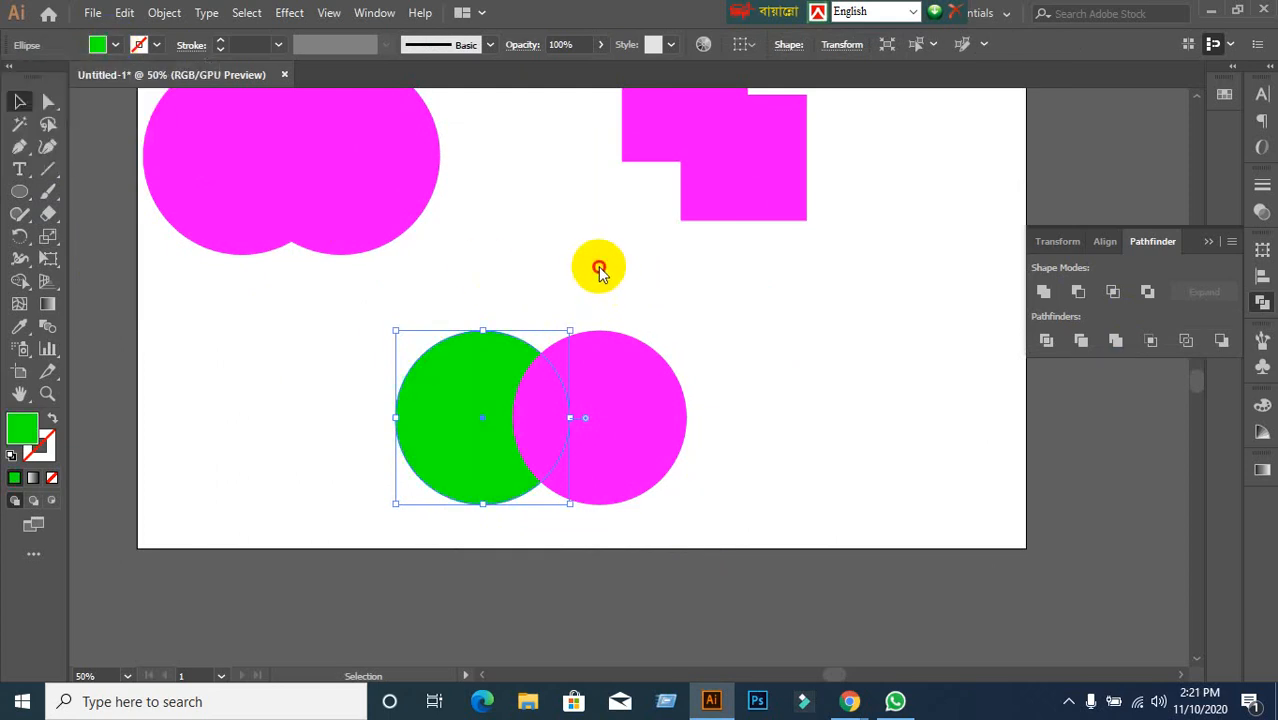
Select both circles and apply Pathfinder Minus Front to cut the magenta circle from the green one.
{"action": "left_click", "coordinate": [610, 415]}
{"action": "left_click", "coordinate": [788, 410]}
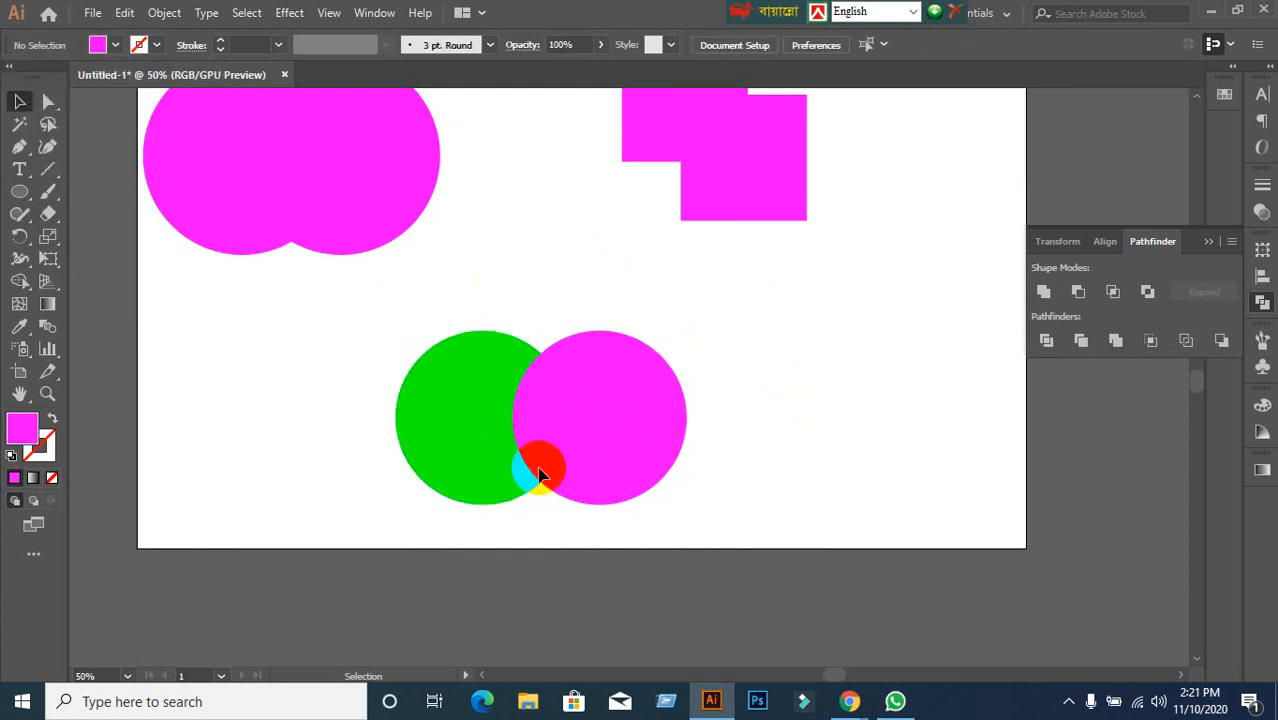
{"action": "left_click", "coordinate": [455, 468]}
{"action": "left_click", "coordinate": [579, 465]}
{"action": "left_click", "coordinate": [775, 511]}
{"action": "left_click_drag", "start_coordinate": [372, 274], "coordinate": [572, 423]}
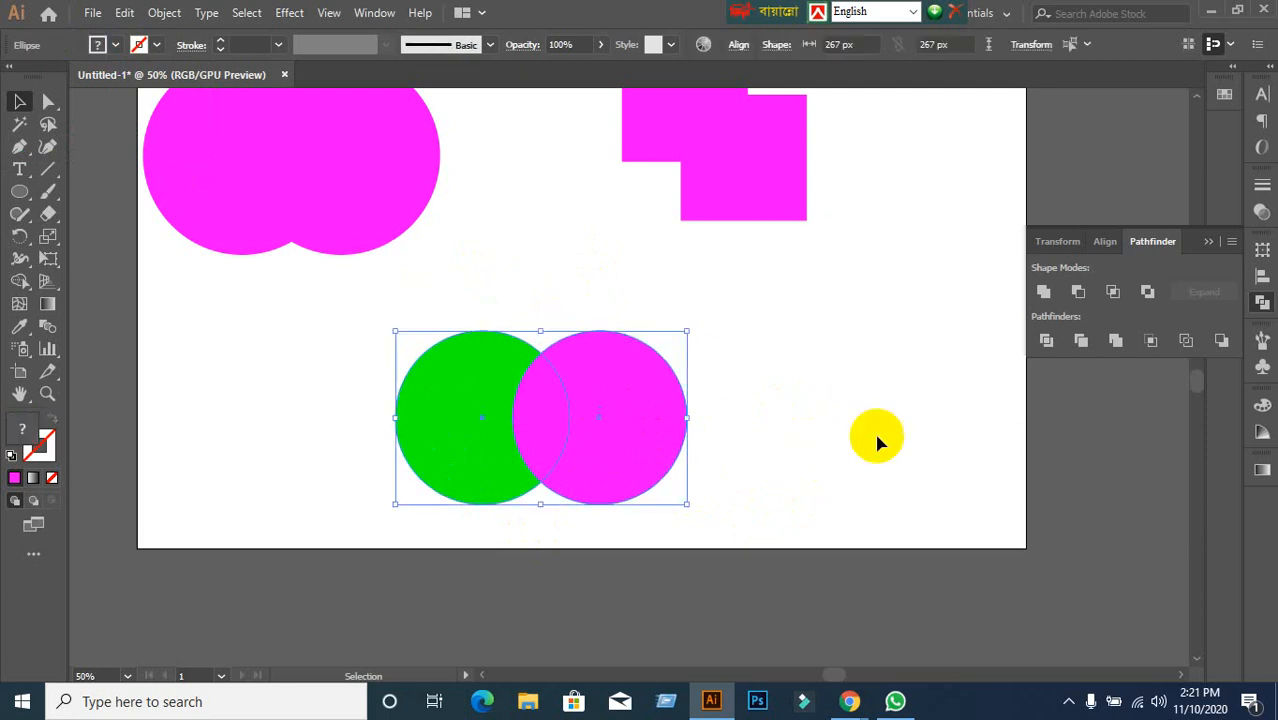
{"action": "left_click", "coordinate": [1077, 296]}
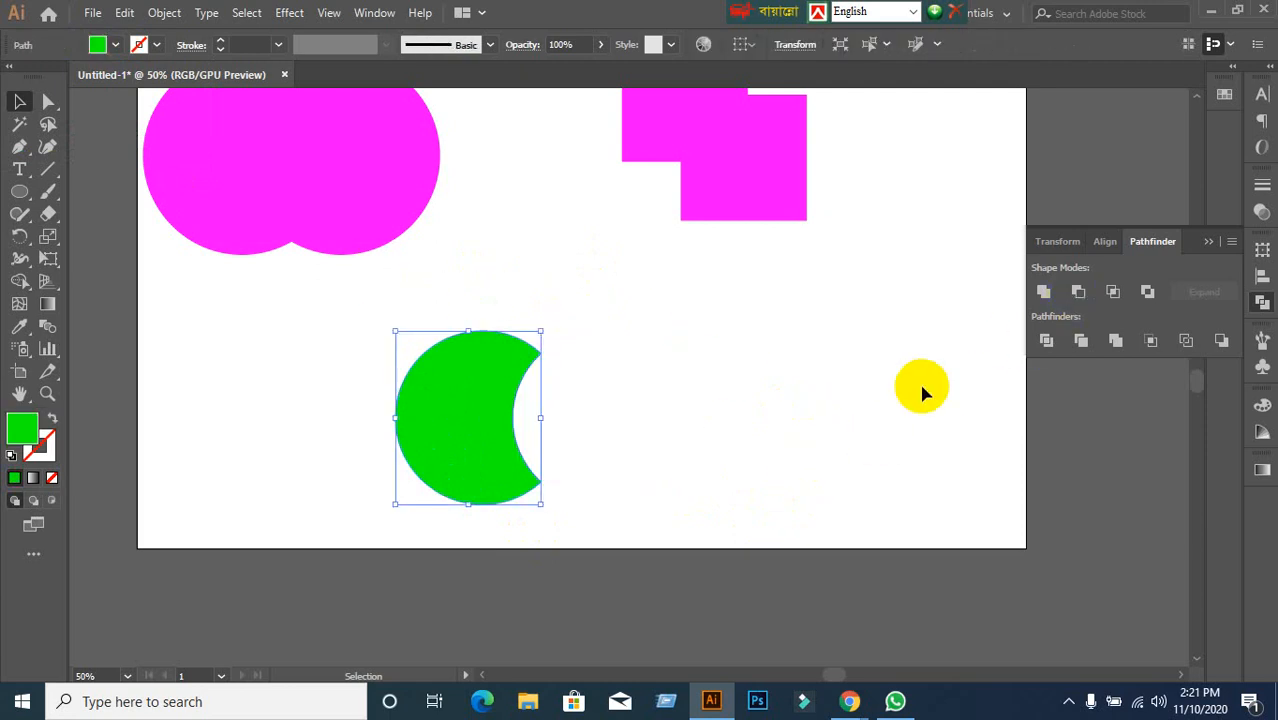
Restore the green crescent after an undo and move it to the upper right of the artboard.
{"action": "left_click", "coordinate": [804, 408]}
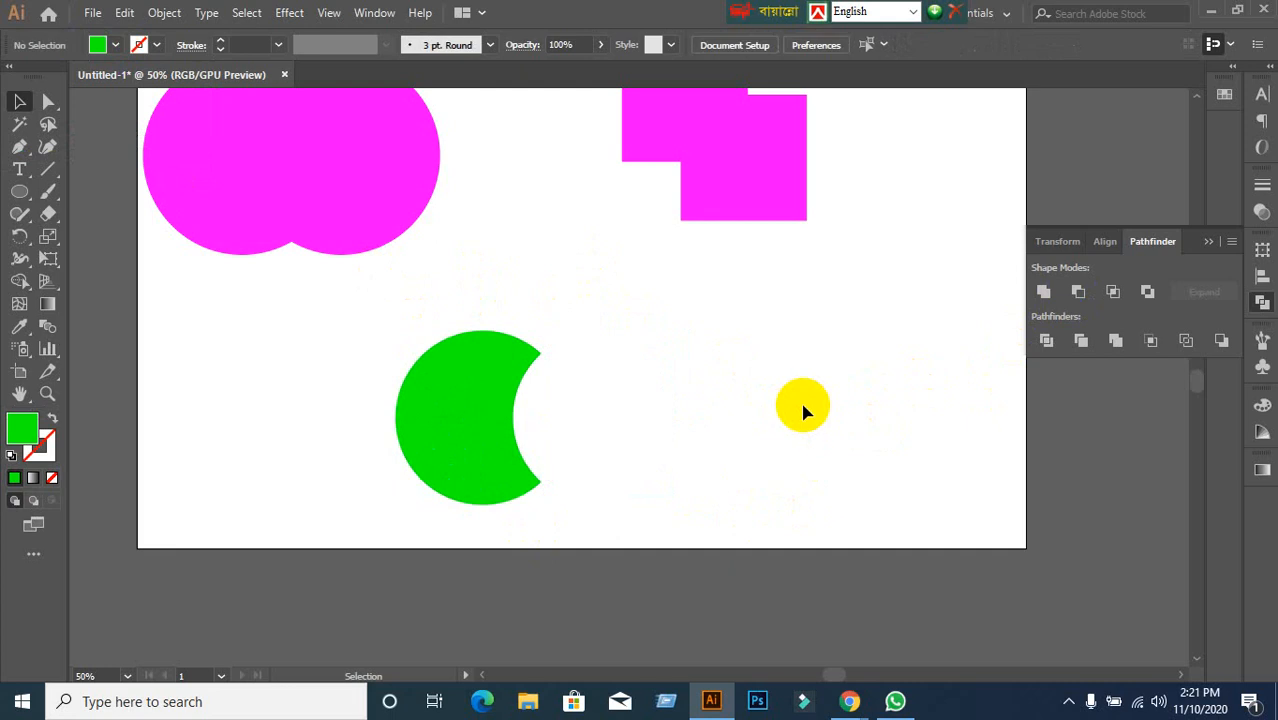
{"action": "key", "text": "ctrl+z"}
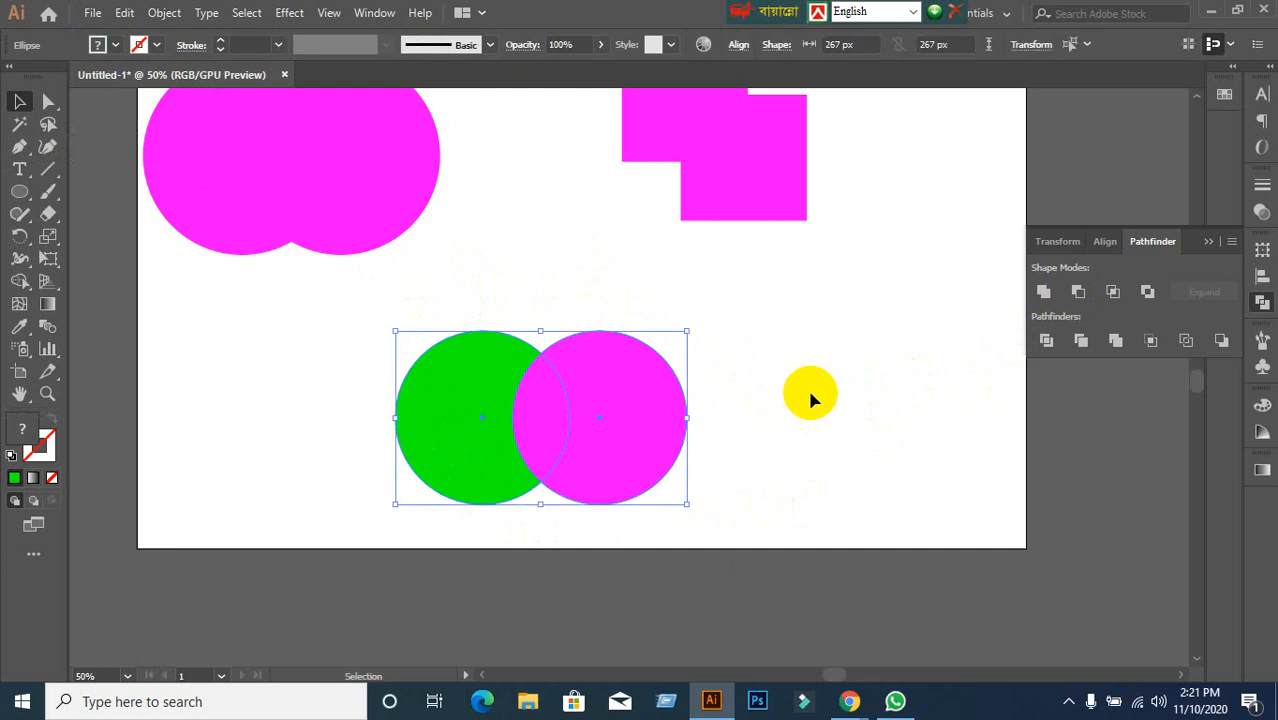
{"action": "key", "text": "a"}
{"action": "key", "text": "ctrl+shift+z"}
{"action": "left_click", "coordinate": [822, 407]}
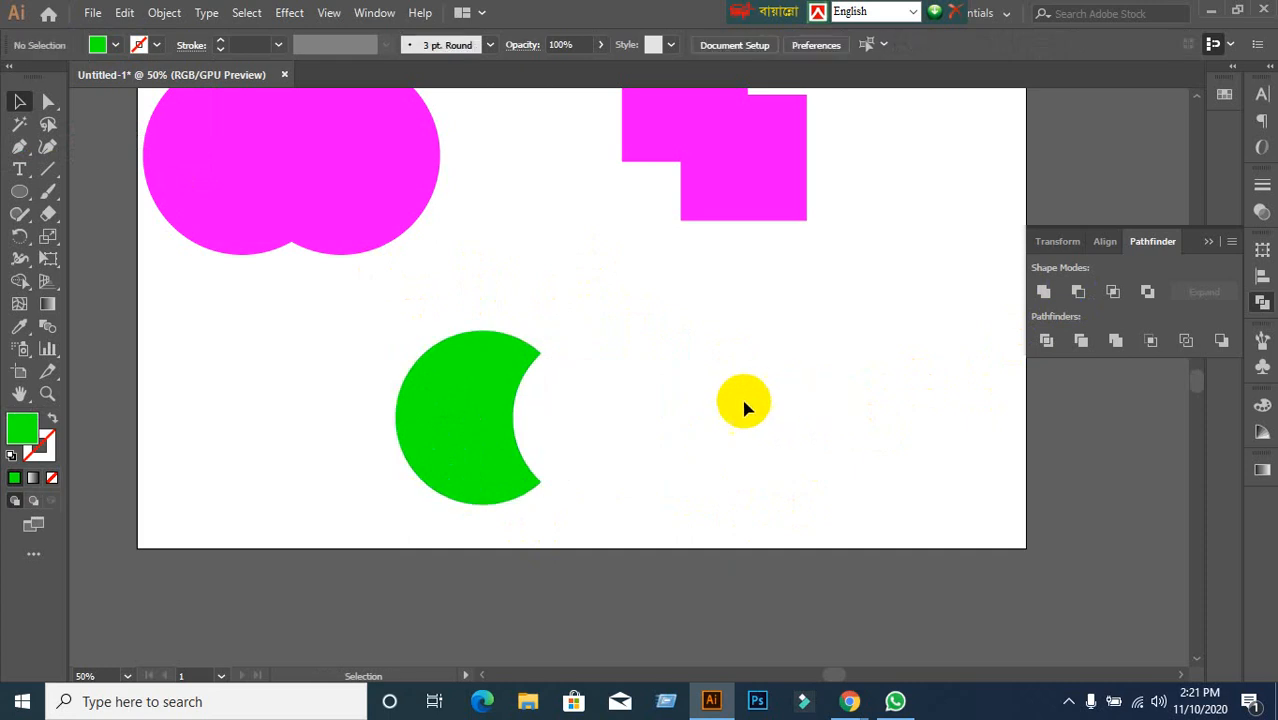
{"action": "left_click_drag", "start_coordinate": [459, 471], "coordinate": [893, 255]}
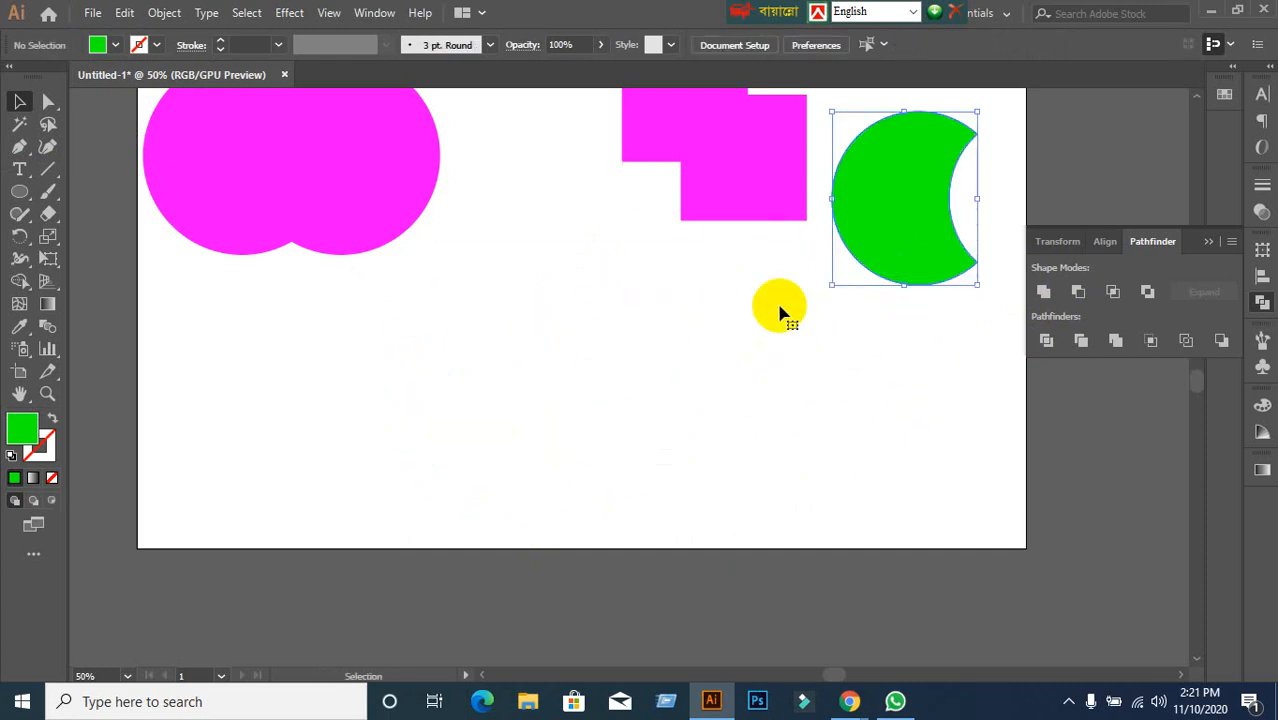
{"action": "left_click", "coordinate": [642, 330]}
{"action": "left_click", "coordinate": [20, 195]}
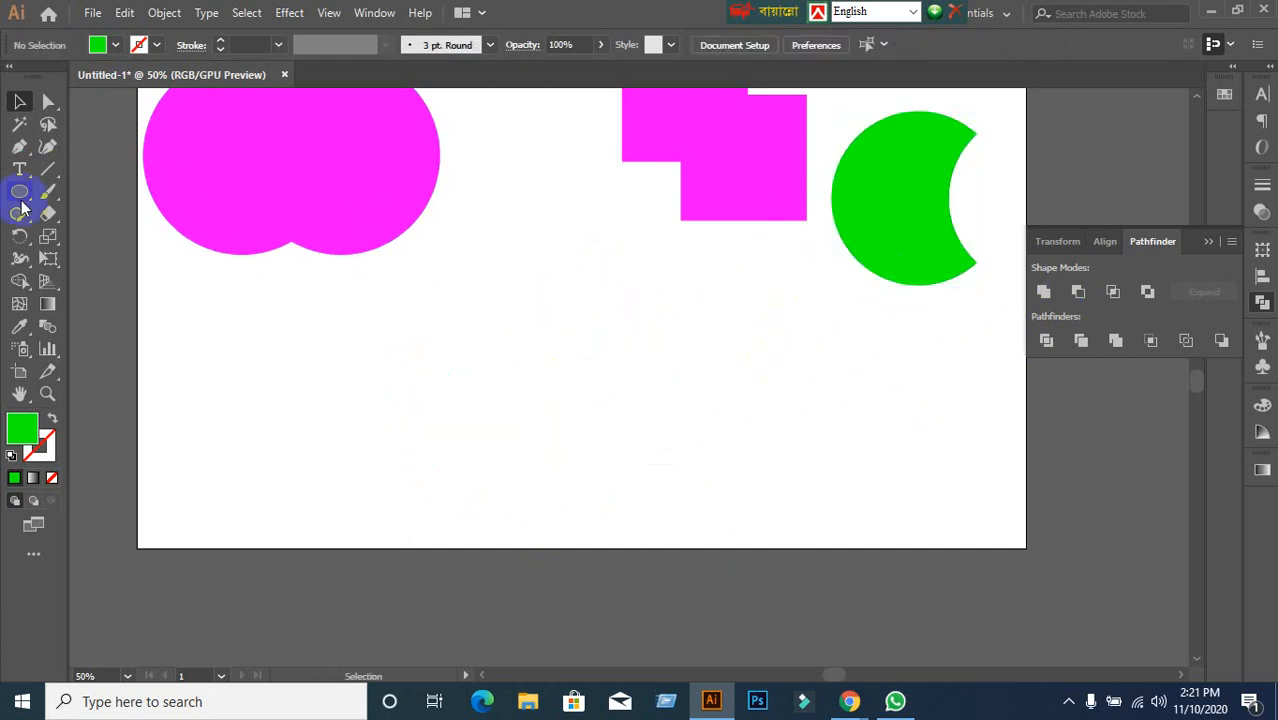
Draw a green circle in the artboard's lower left, then bring Google Meet forward.
{"action": "left_click_drag", "start_coordinate": [22, 205], "coordinate": [86, 237]}
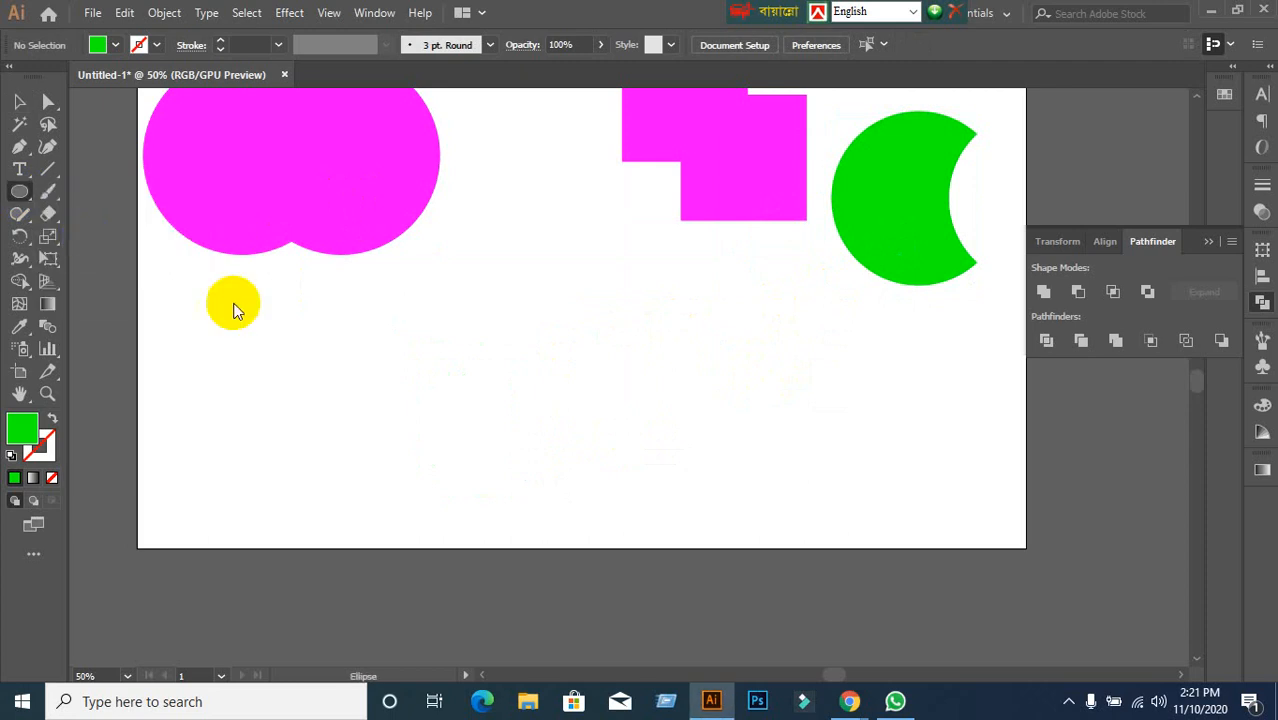
{"action": "left_click_drag", "start_coordinate": [268, 332], "coordinate": [421, 445]}
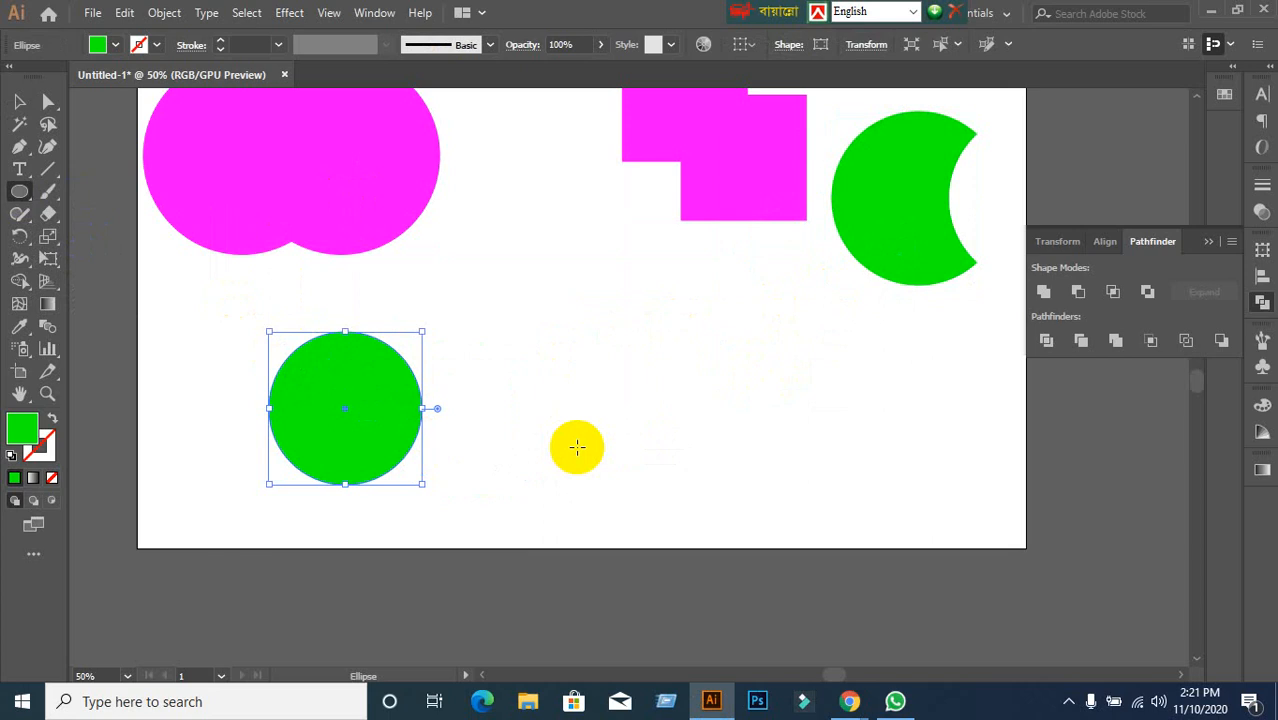
{"action": "mouse_move", "coordinate": [868, 706]}
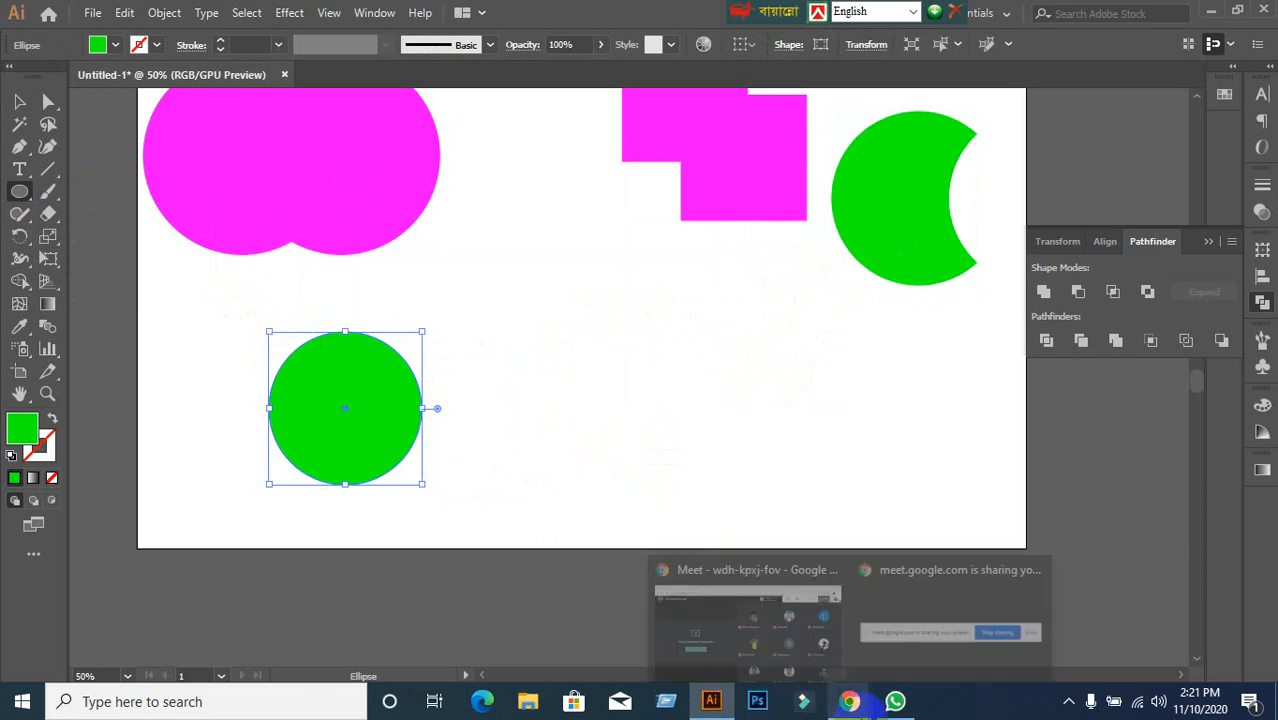
{"action": "left_click", "coordinate": [775, 630]}
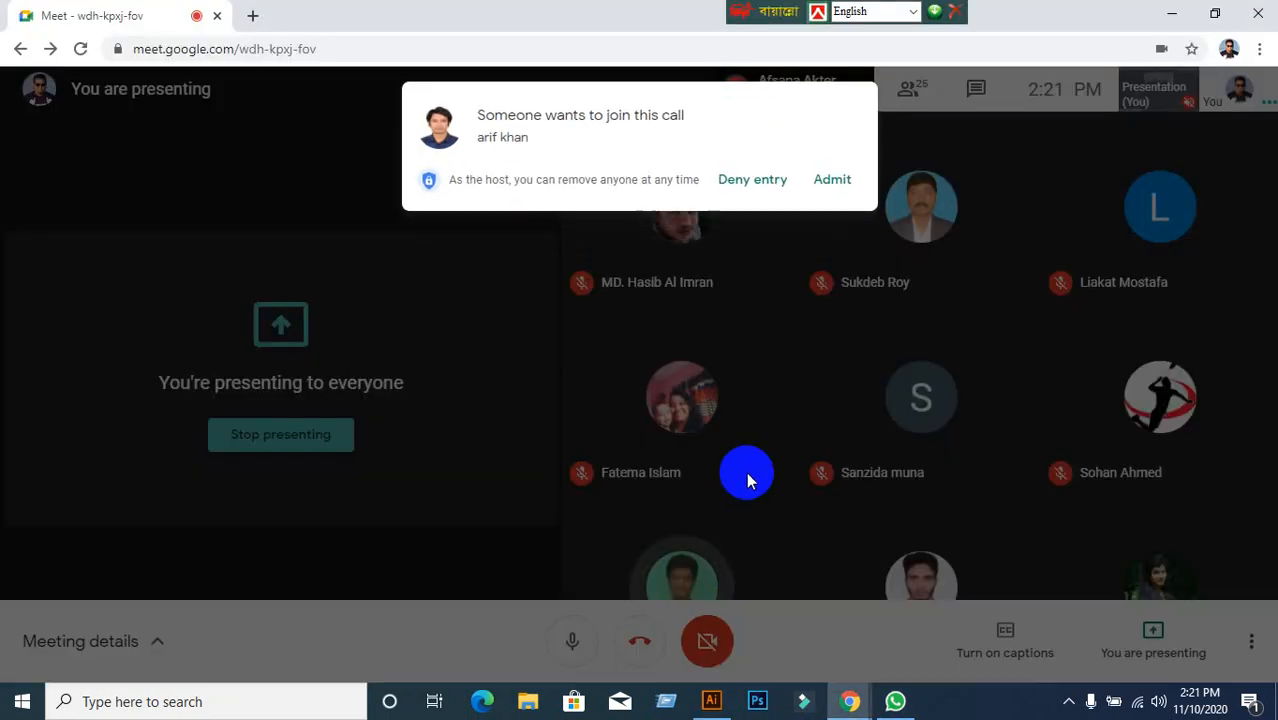
Admit the person waiting to join the Meet call and return to Illustrator.
{"action": "left_click", "coordinate": [832, 181]}
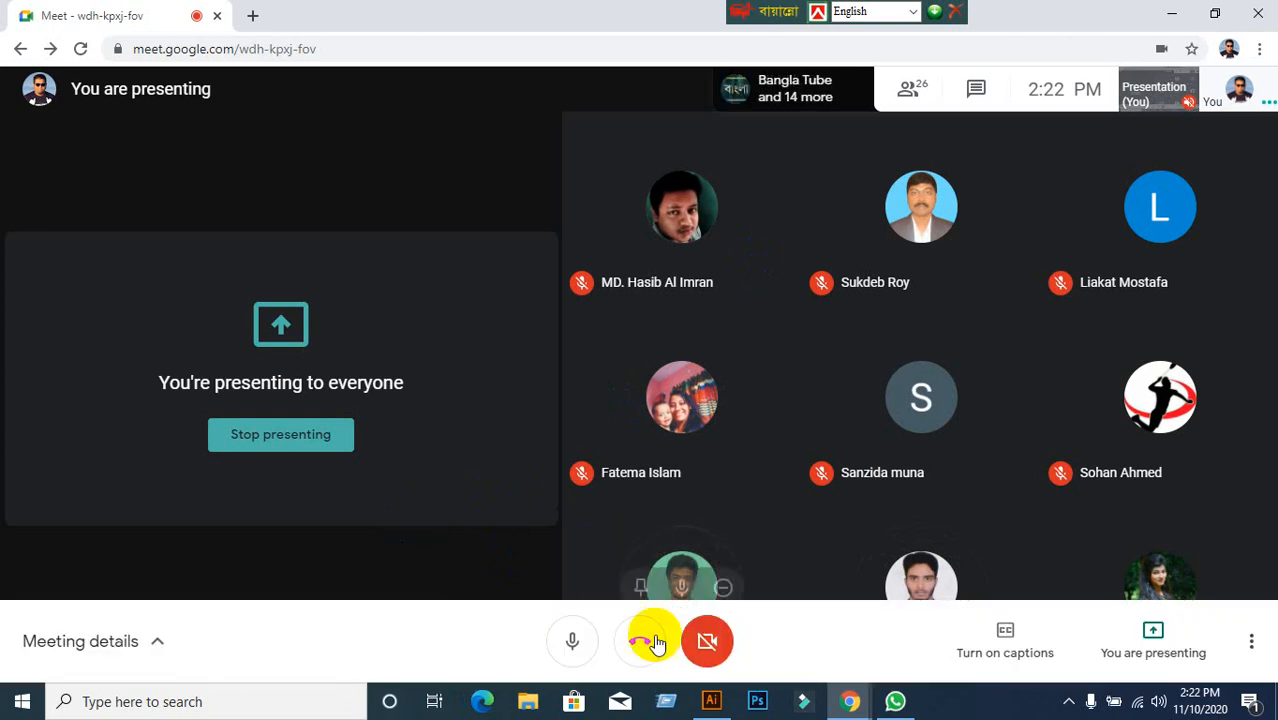
{"action": "left_click", "coordinate": [712, 701]}
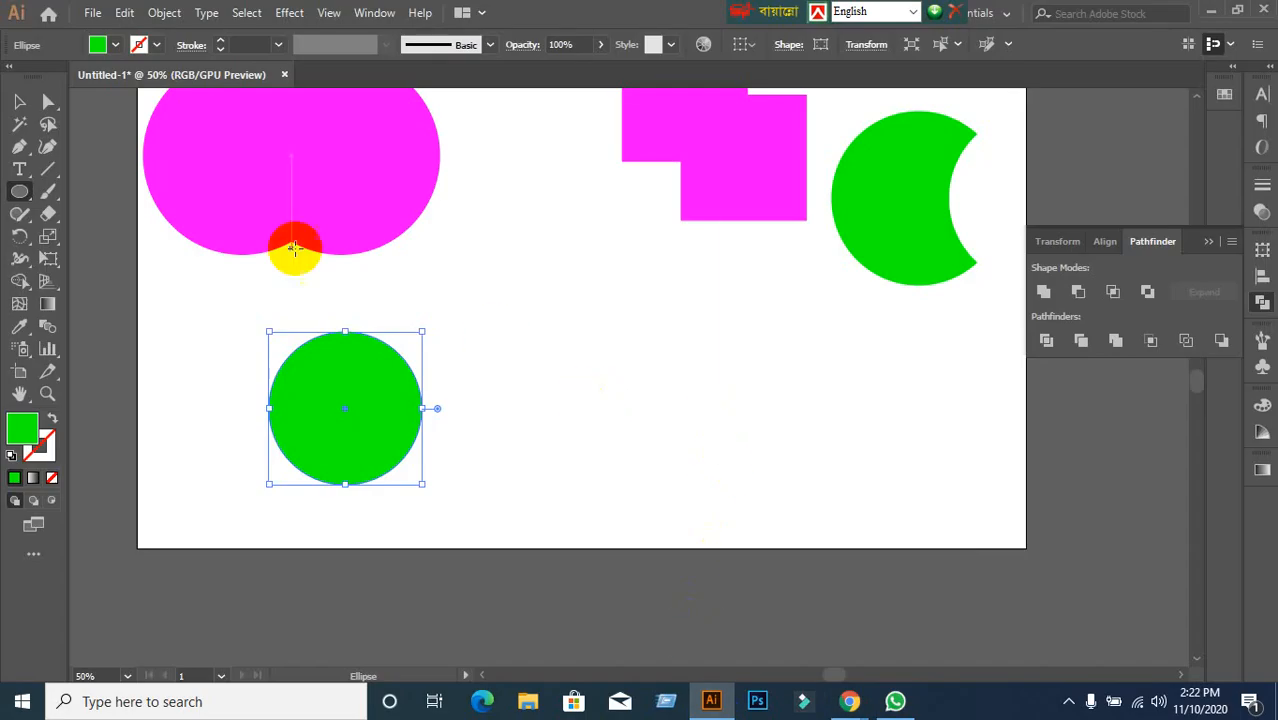
Move the green circle up-right and duplicate it overlapping to its right.
{"action": "left_click", "coordinate": [19, 101]}
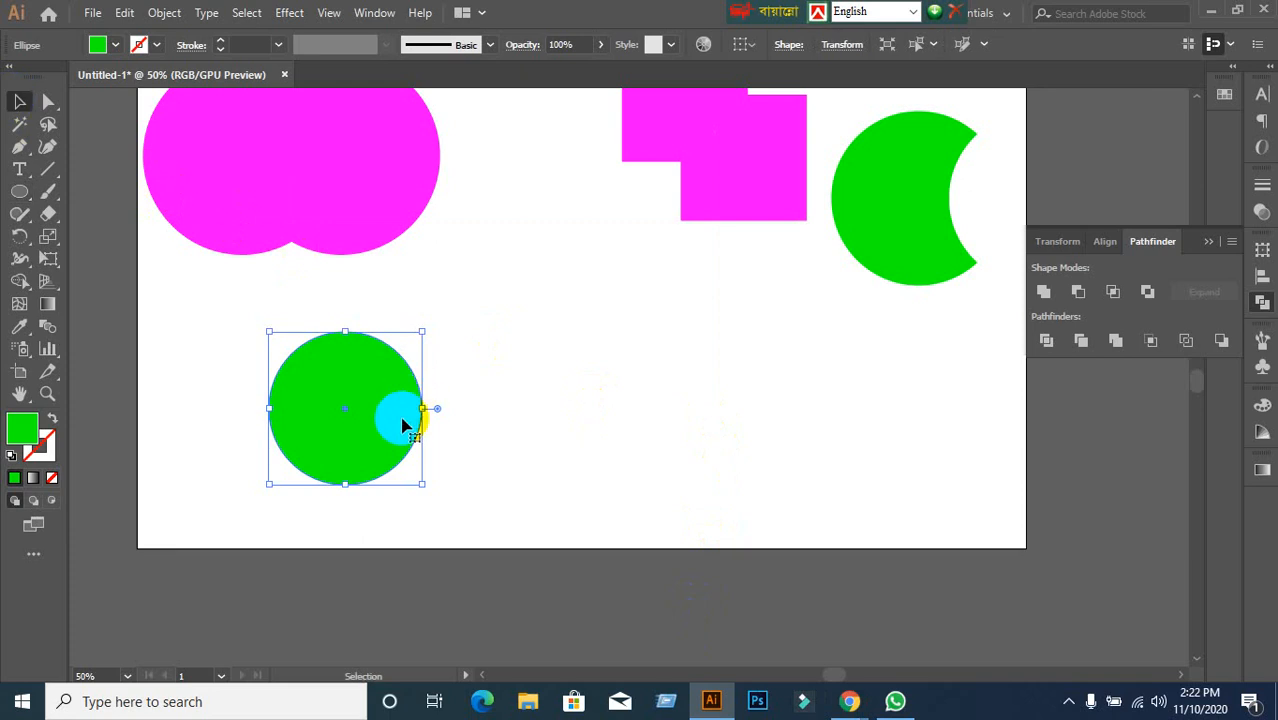
{"action": "left_click_drag", "start_coordinate": [380, 426], "coordinate": [506, 397]}
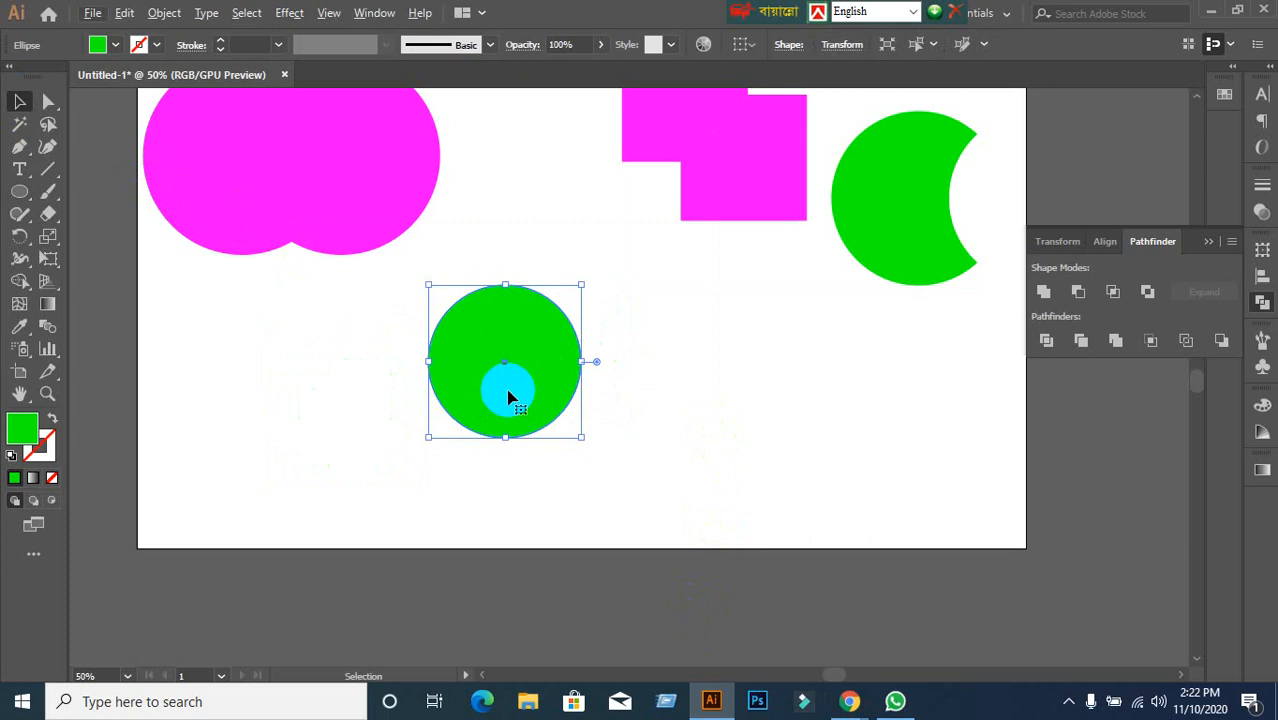
{"action": "left_click", "coordinate": [692, 370]}
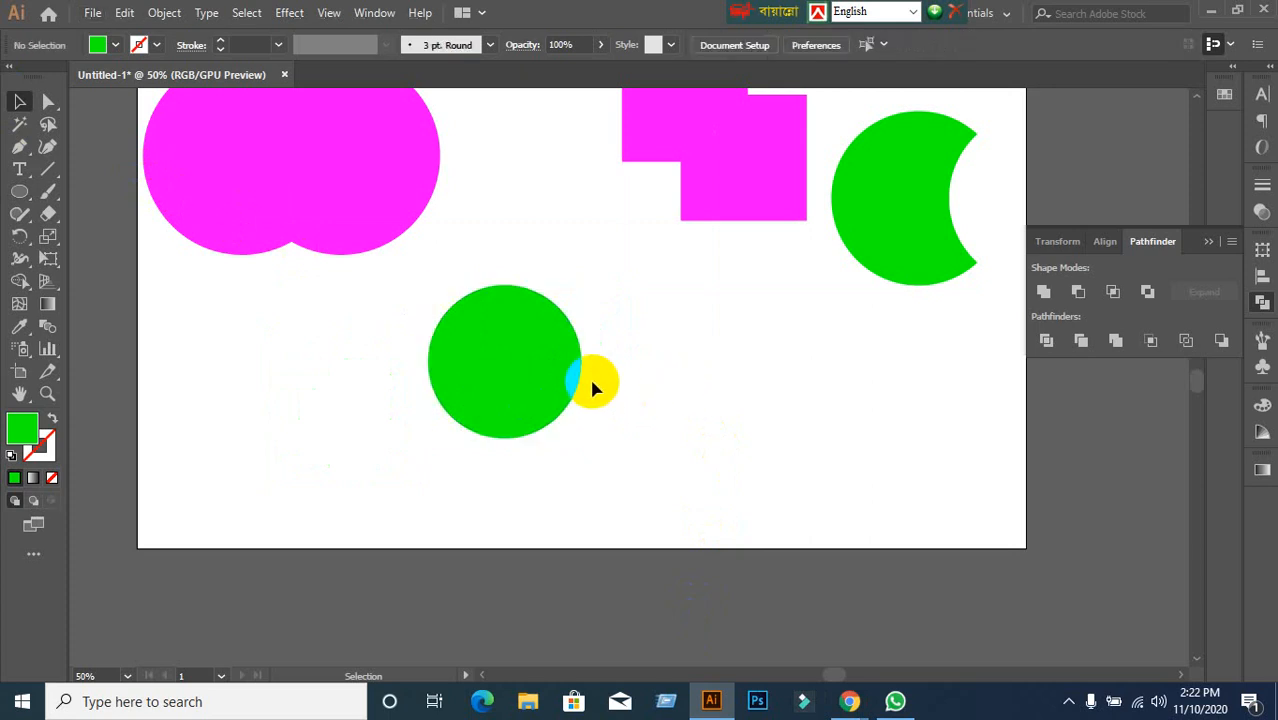
{"action": "left_click", "coordinate": [543, 390]}
{"action": "left_click_drag", "start_coordinate": [543, 386], "coordinate": [619, 386]}
Intersect the two green circles with Pathfinder and move the resulting lens near the top.
{"action": "left_click", "coordinate": [879, 365]}
{"action": "left_click_drag", "start_coordinate": [421, 331], "coordinate": [571, 405]}
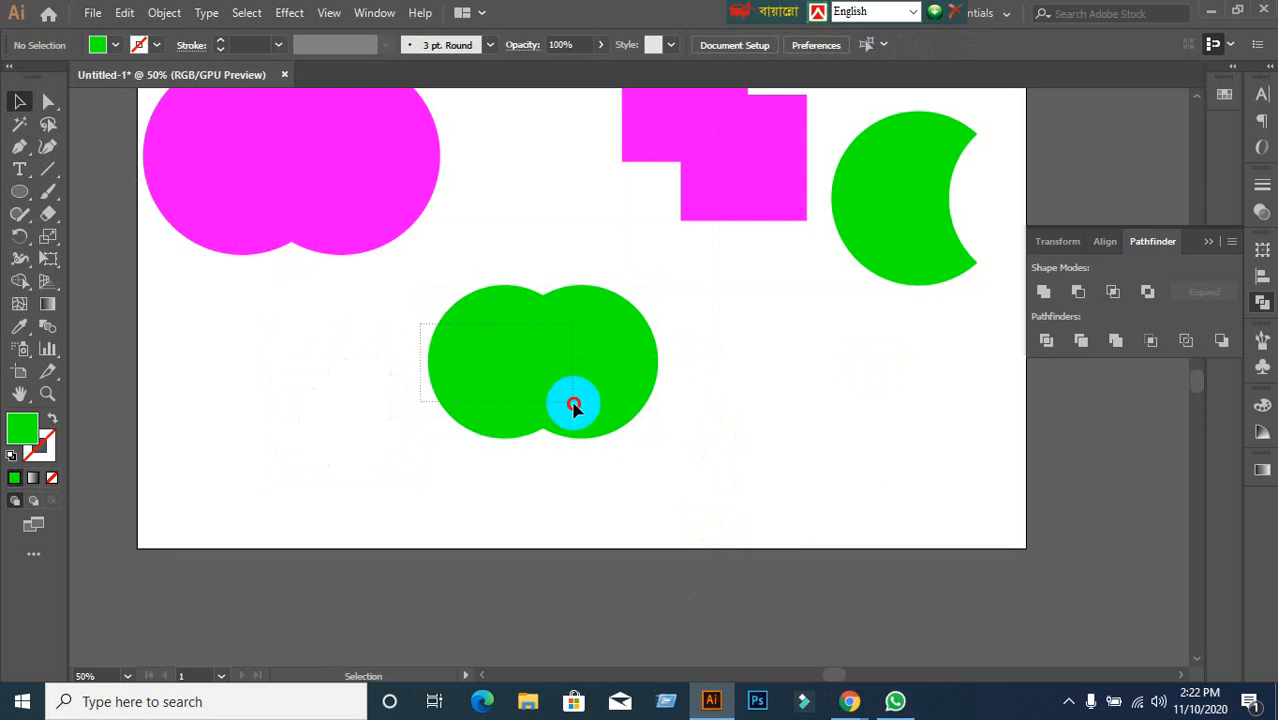
{"action": "left_click", "coordinate": [1113, 291]}
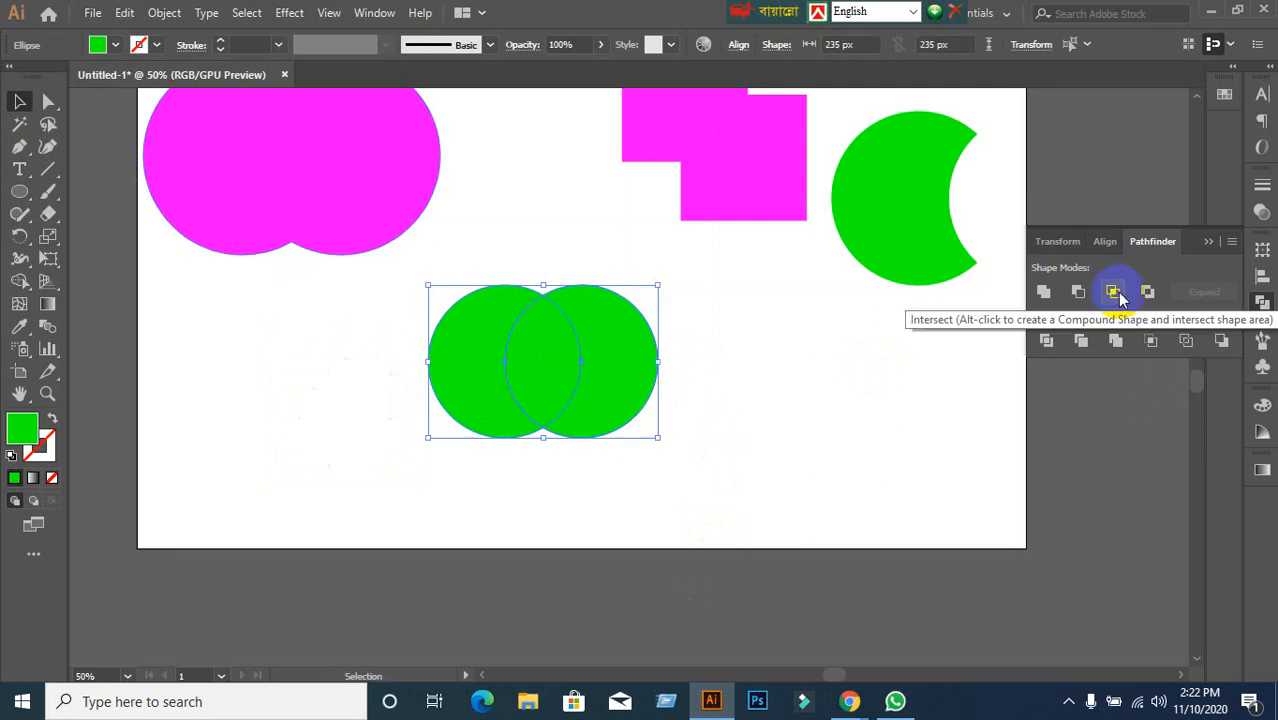
{"action": "left_click", "coordinate": [1113, 291]}
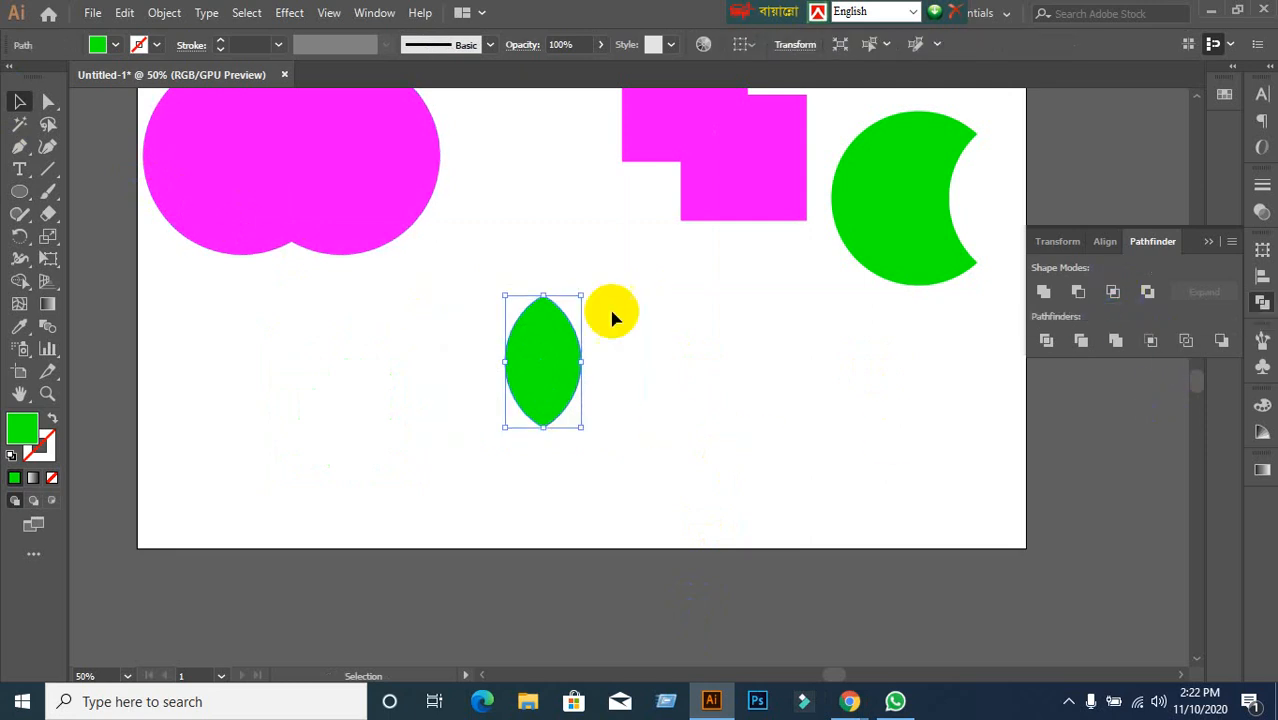
{"action": "left_click", "coordinate": [660, 355]}
{"action": "left_click_drag", "start_coordinate": [581, 374], "coordinate": [556, 234]}
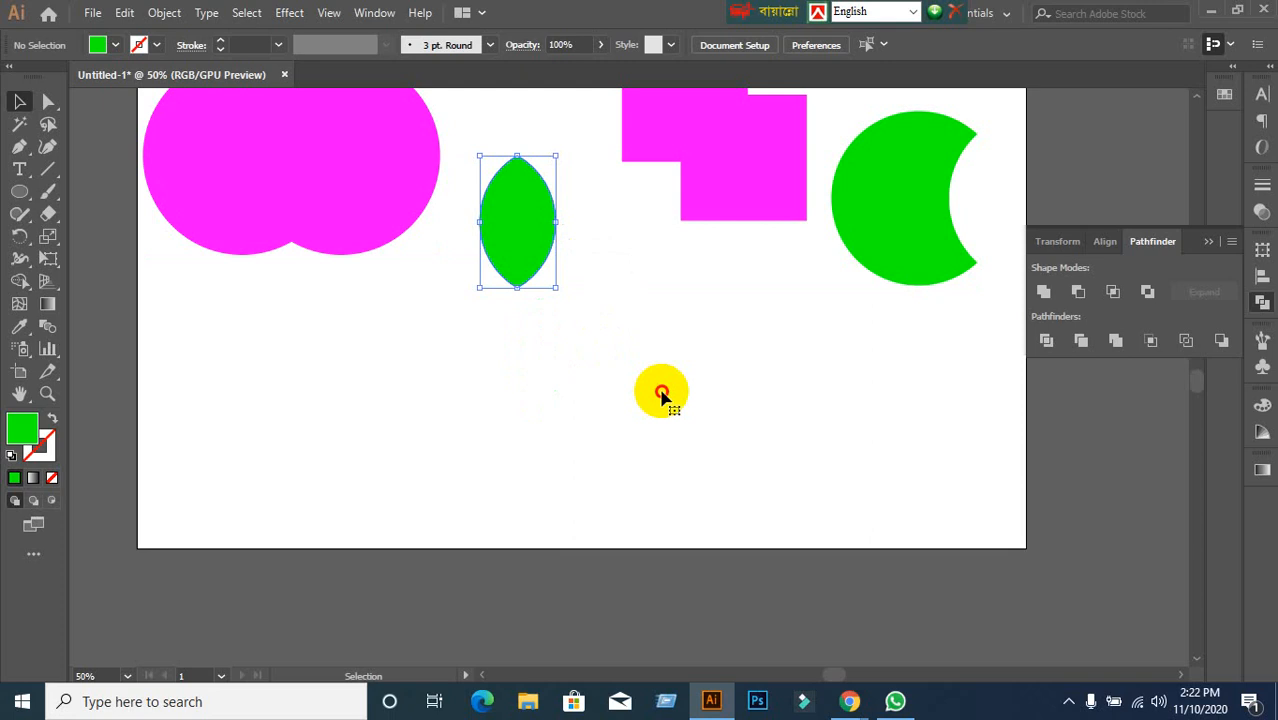
{"action": "left_click", "coordinate": [662, 394]}
{"action": "left_click_drag", "start_coordinate": [20, 195], "coordinate": [95, 191]}
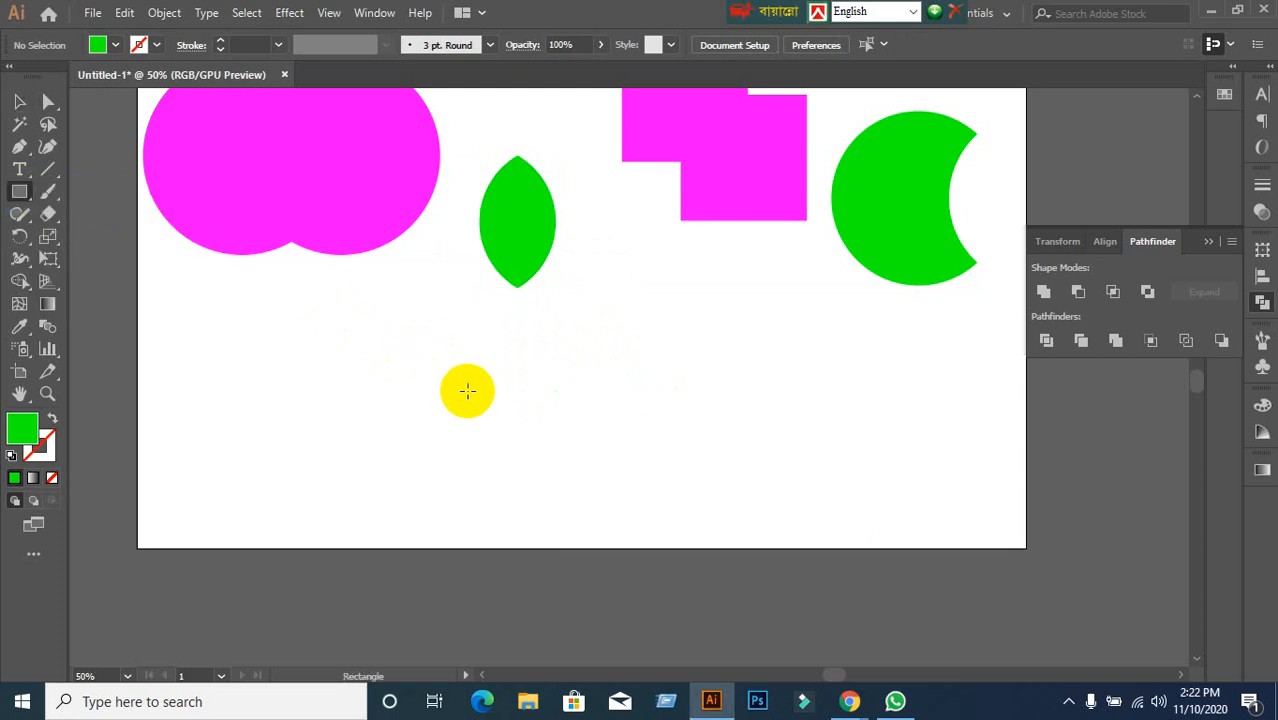
Draw a green square mid-artboard and place an overlapping copy offset down-right.
{"action": "mouse_move", "coordinate": [389, 339]}
{"action": "left_mouse_down"}
{"action": "mouse_move", "coordinate": [548, 474]}
{"action": "mouse_move", "coordinate": [550, 498]}
{"action": "left_mouse_up"}
{"action": "left_click", "coordinate": [21, 98]}
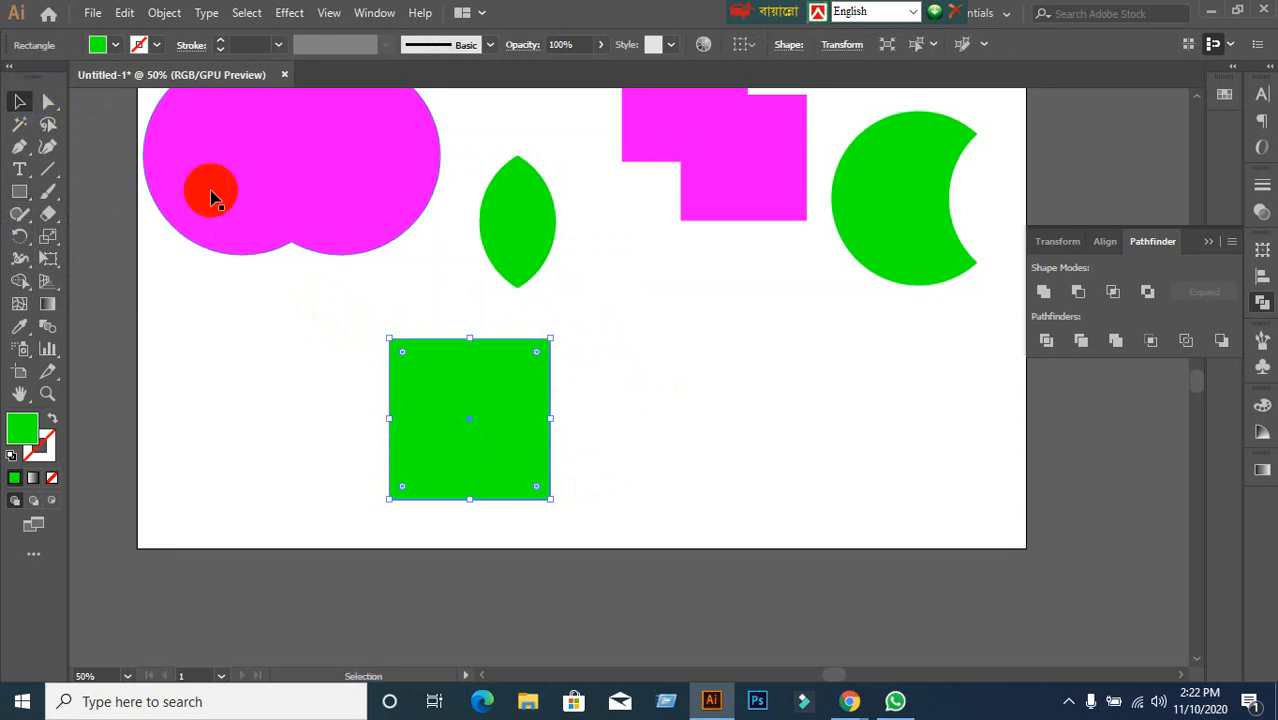
{"action": "scroll", "coordinate": [230, 205], "scroll_direction": "down", "scroll_amount": 1}
{"action": "left_click_drag", "start_coordinate": [495, 379], "coordinate": [577, 458]}
{"action": "left_click", "coordinate": [879, 345]}
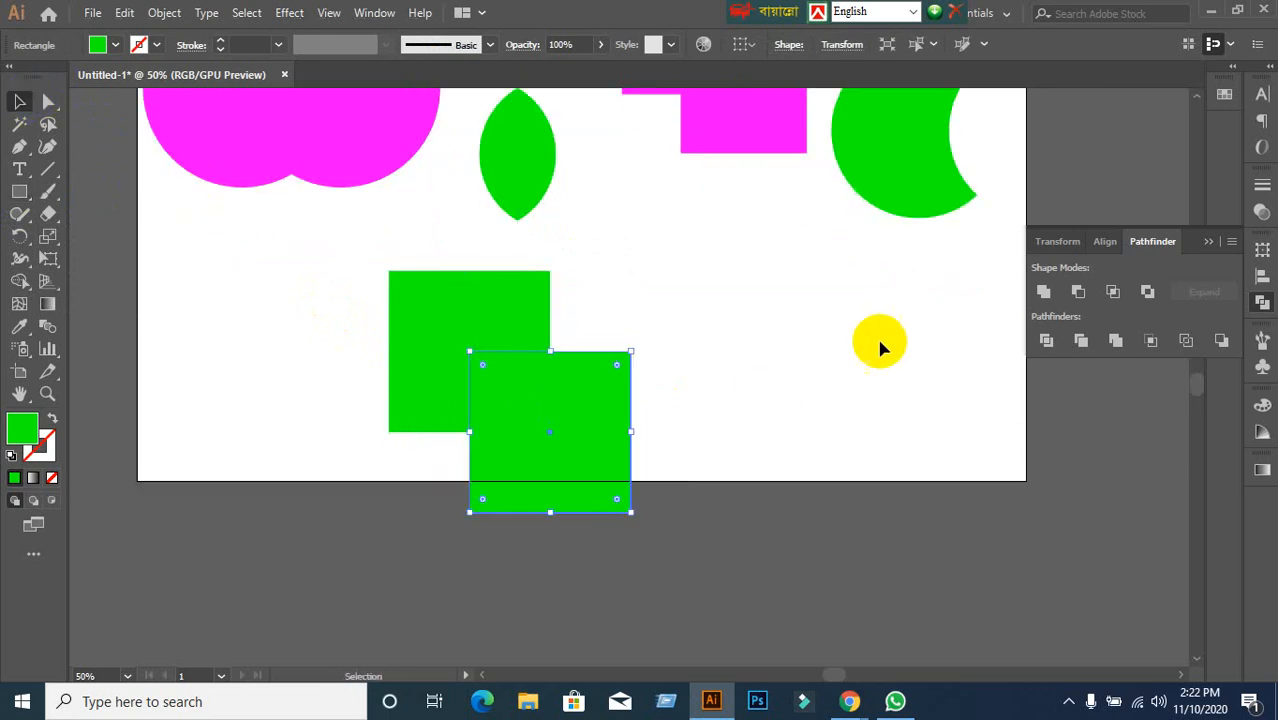
Intersect the overlapping squares with Pathfinder and move the small result to the upper left.
{"action": "left_click_drag", "start_coordinate": [334, 254], "coordinate": [622, 403]}
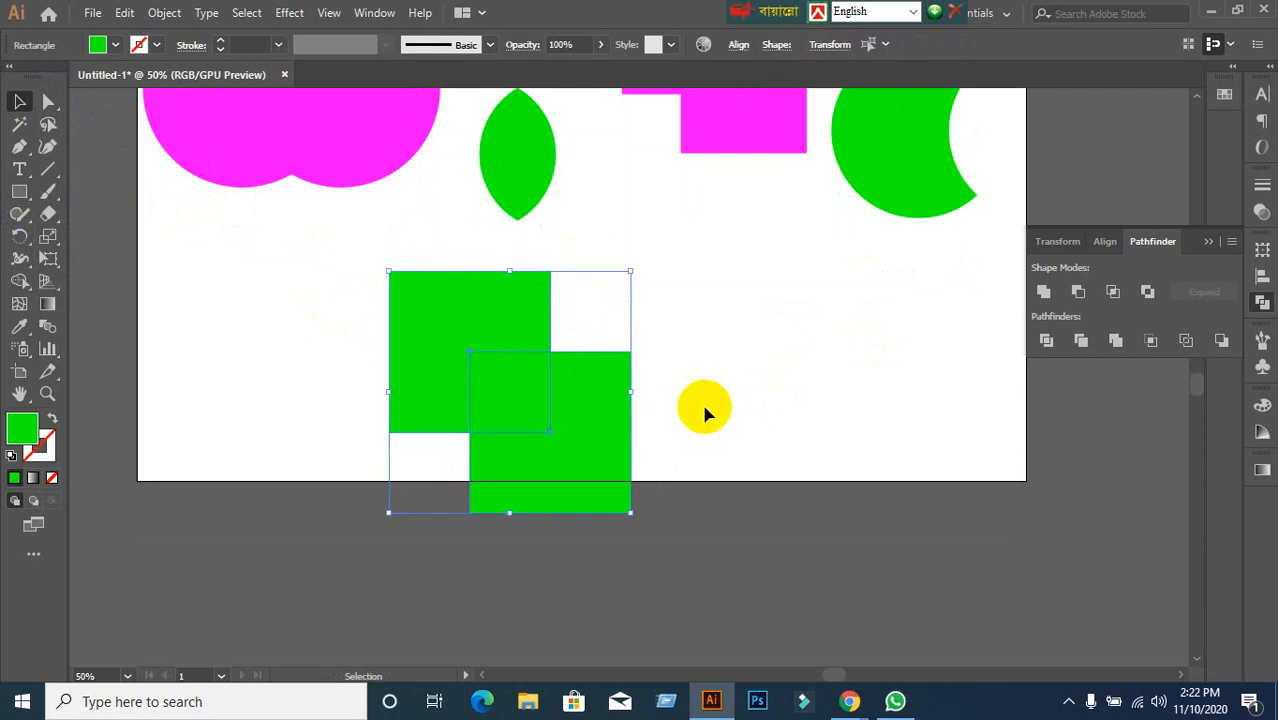
{"action": "left_click", "coordinate": [1116, 295]}
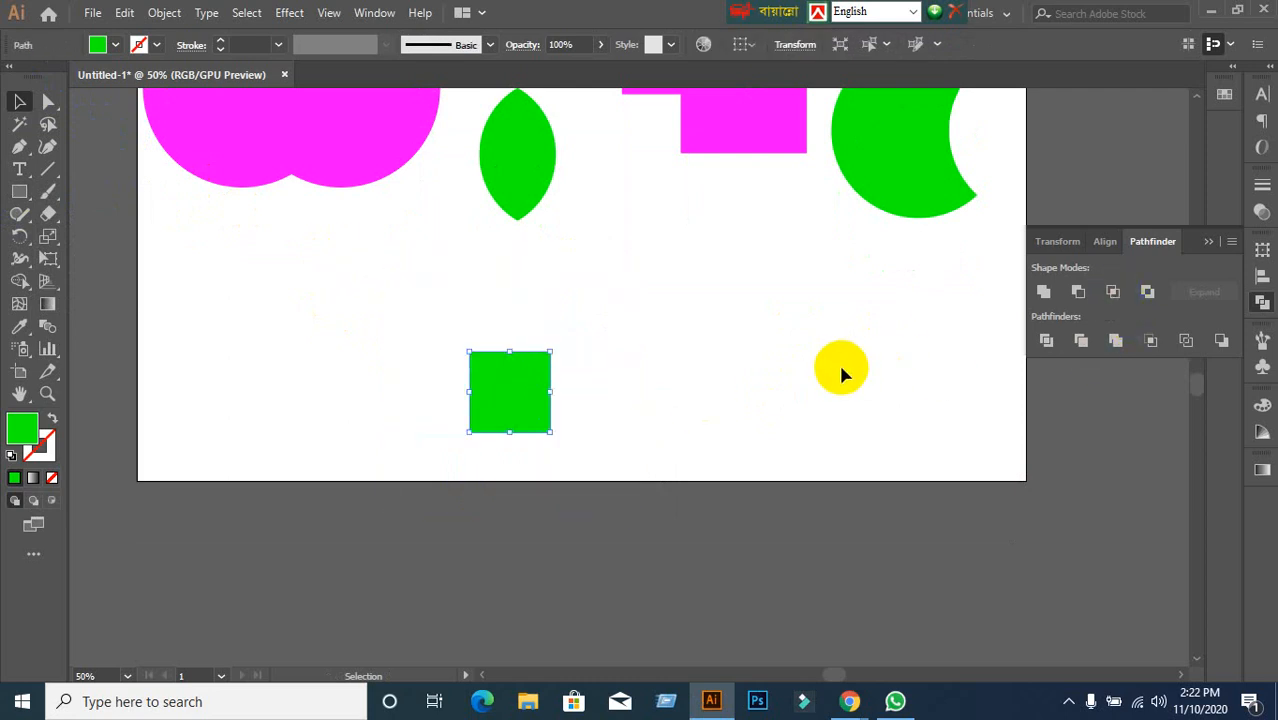
{"action": "key", "text": "ctrl+z"}
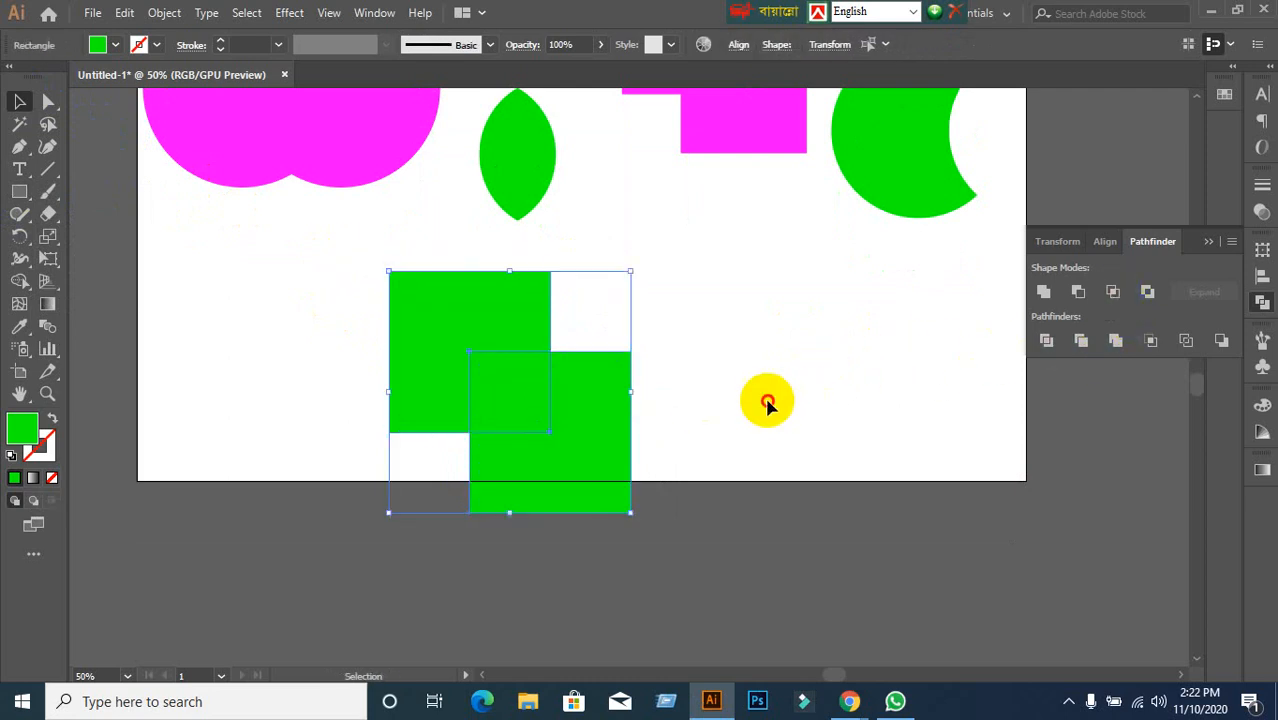
{"action": "left_click", "coordinate": [766, 400]}
{"action": "left_click_drag", "start_coordinate": [386, 314], "coordinate": [516, 428]}
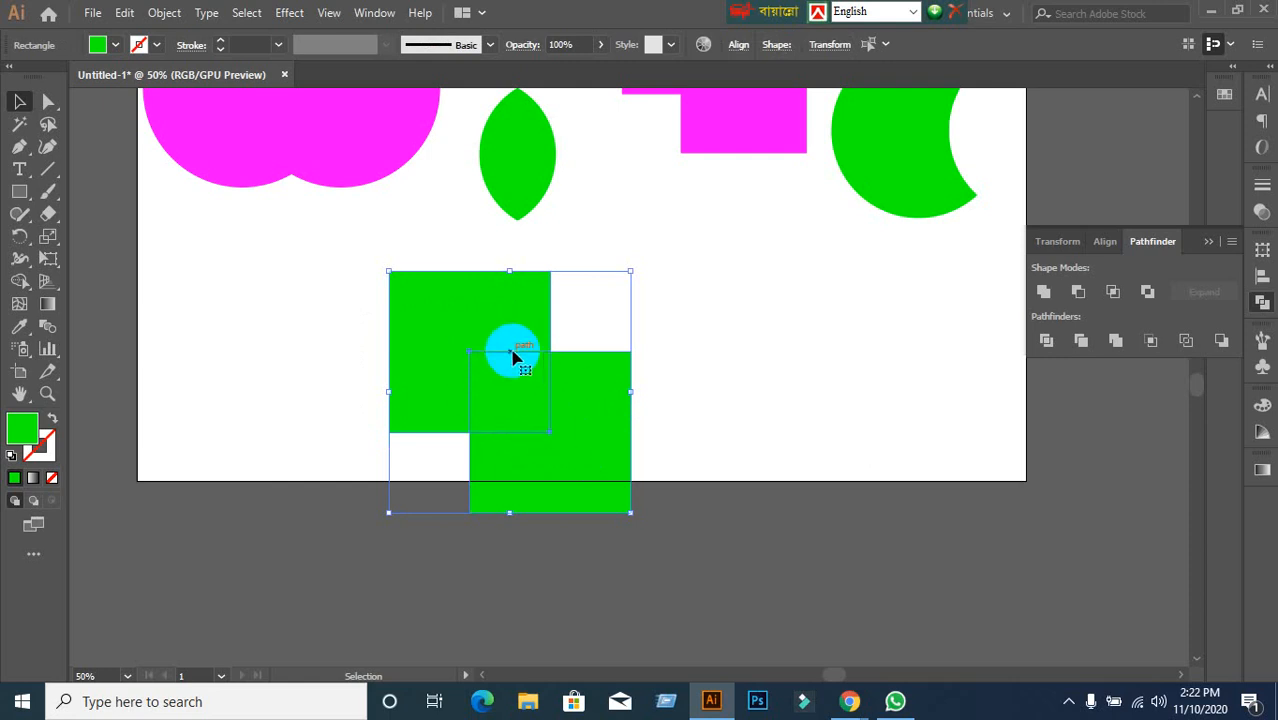
{"action": "left_click", "coordinate": [1113, 291]}
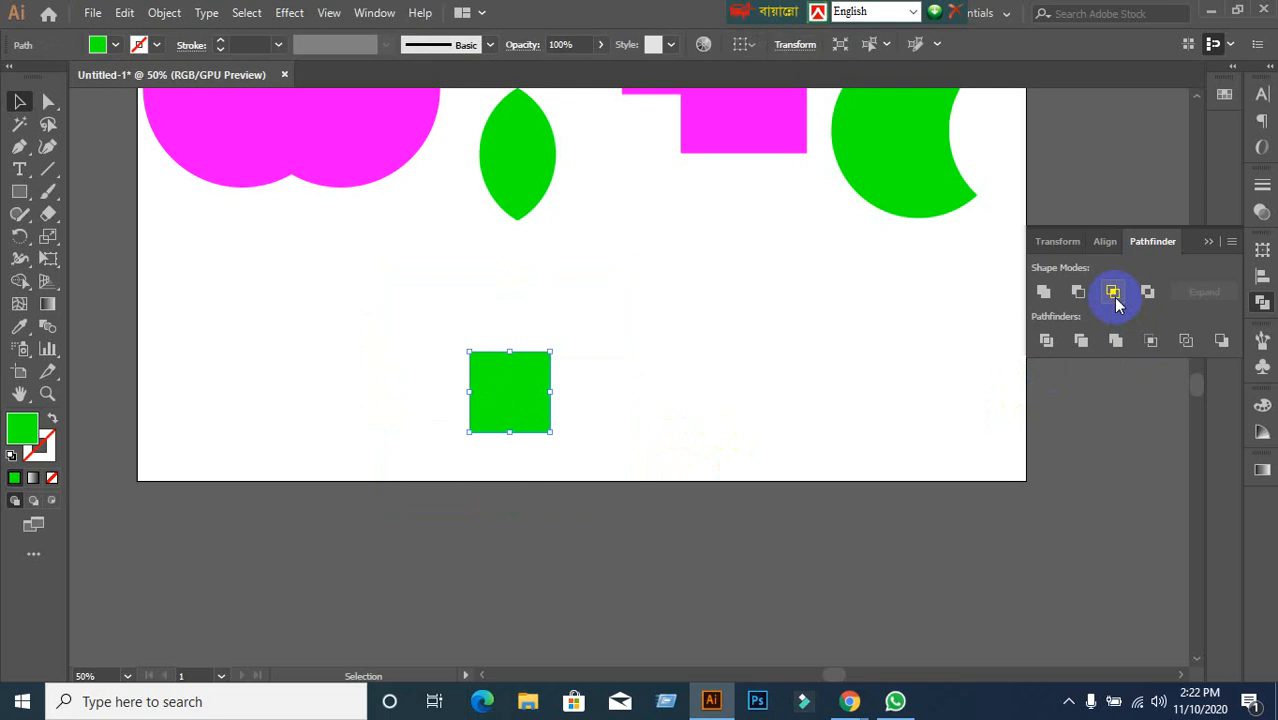
{"action": "left_click", "coordinate": [856, 400]}
{"action": "left_click_drag", "start_coordinate": [531, 408], "coordinate": [236, 263]}
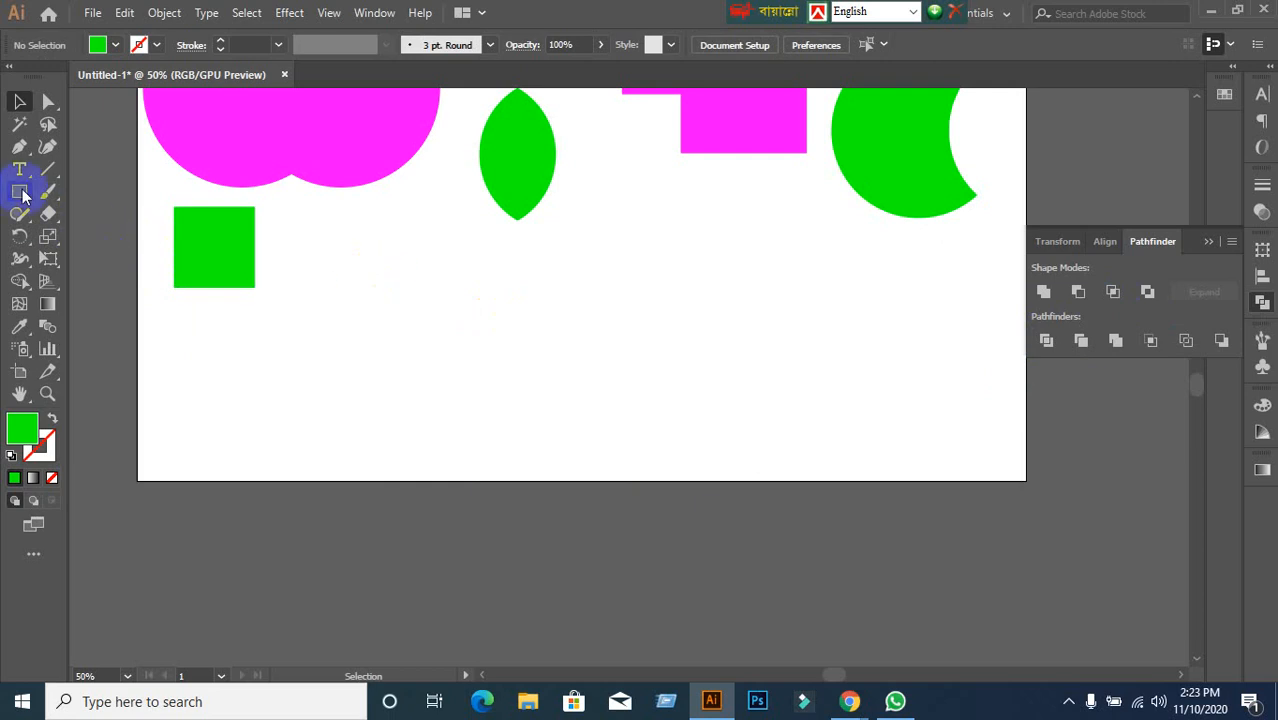
Draw a large green circle near the artboard bottom and copy it overlapping to the right.
{"action": "left_click_drag", "start_coordinate": [24, 196], "coordinate": [60, 234]}
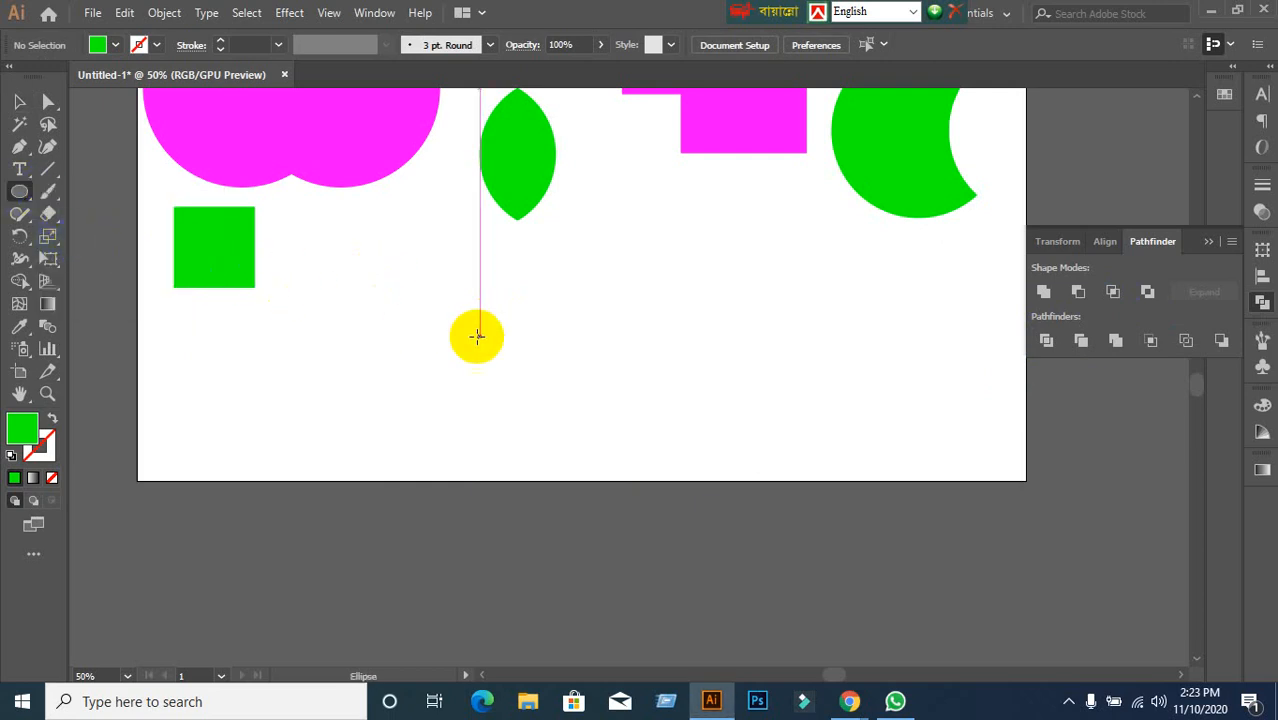
{"action": "left_click_drag", "start_coordinate": [389, 274], "coordinate": [588, 442]}
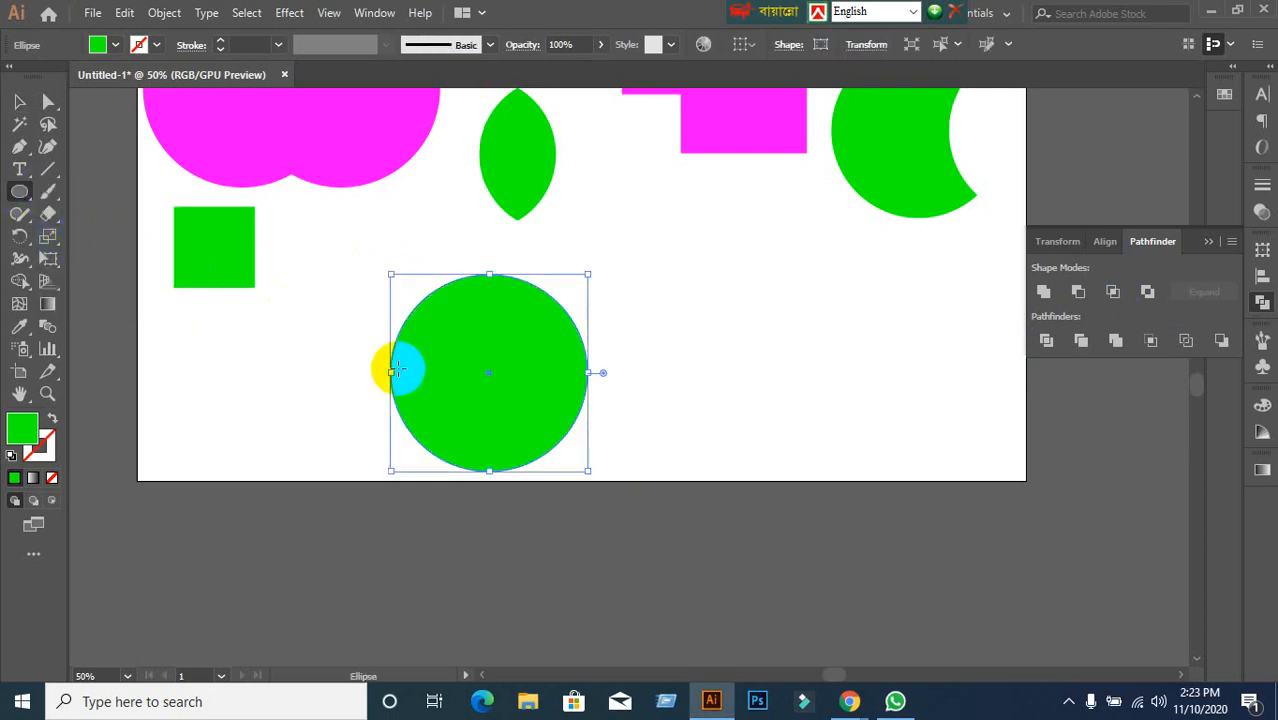
{"action": "left_click", "coordinate": [22, 106]}
{"action": "left_click_drag", "start_coordinate": [471, 422], "coordinate": [565, 417]}
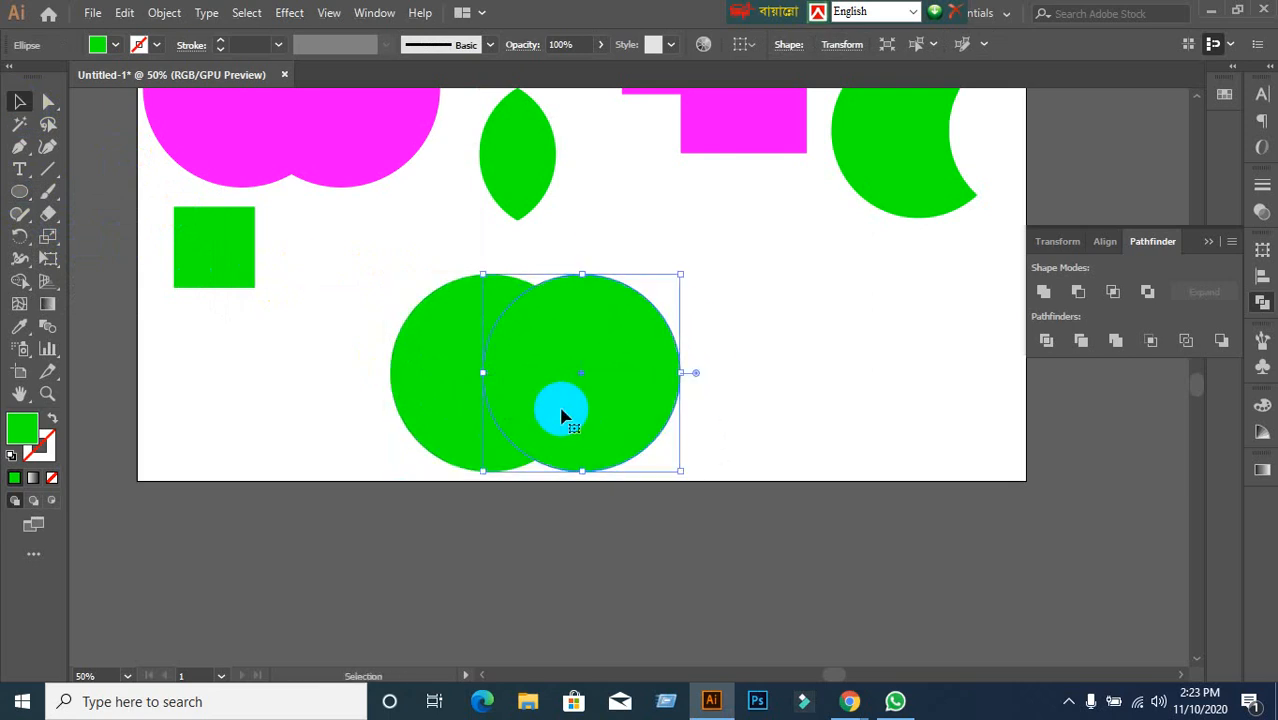
{"action": "left_click", "coordinate": [849, 700]}
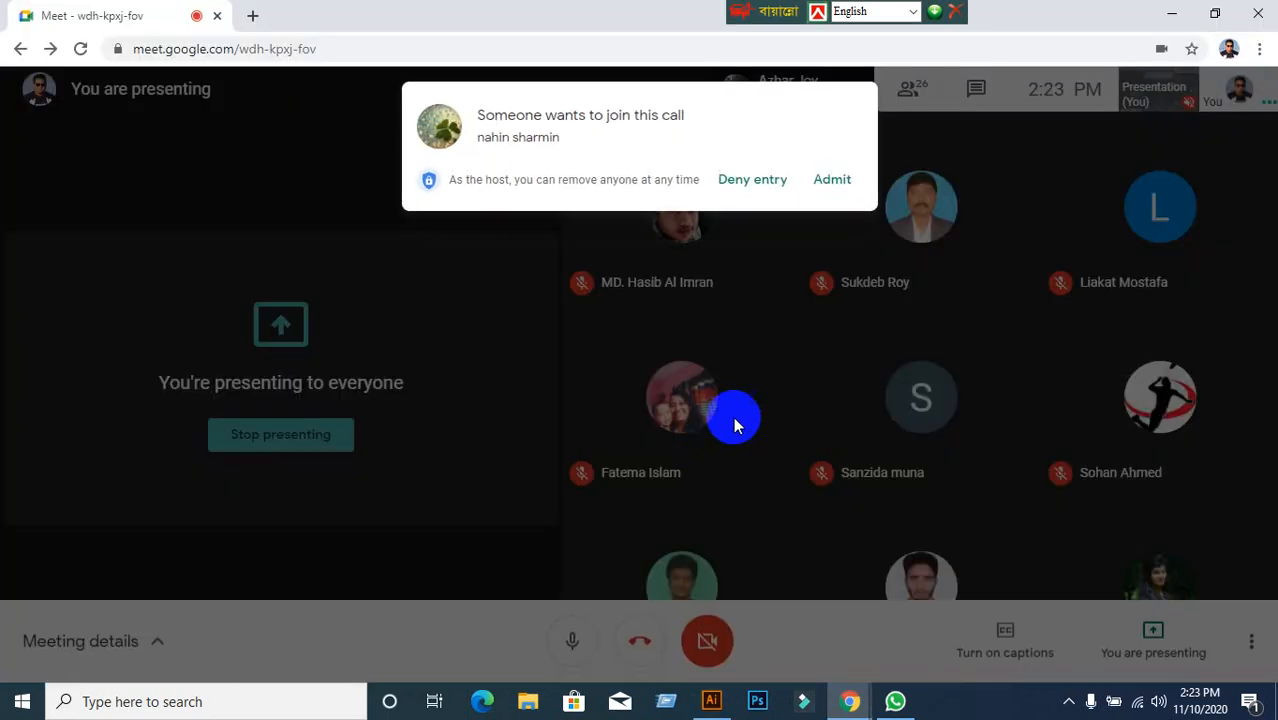
Admit two more join requests in Google Meet, returning to the Illustrator artboard after each.
{"action": "left_click", "coordinate": [822, 182]}
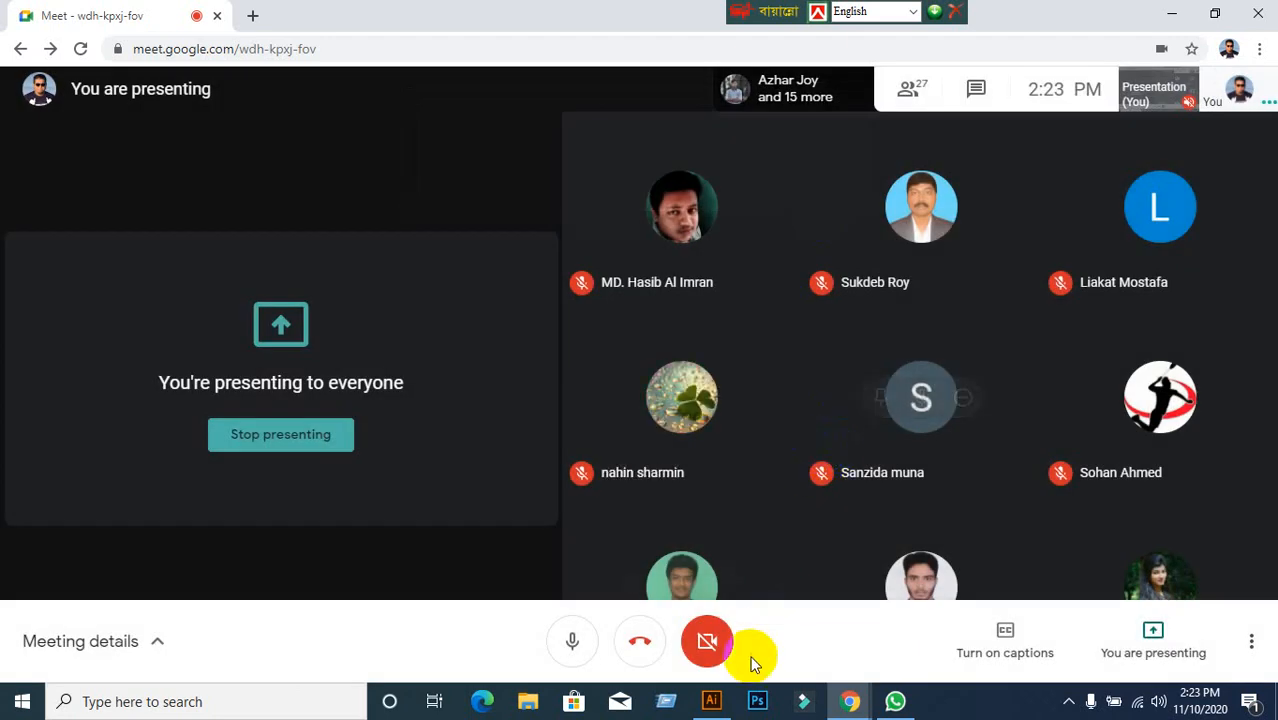
{"action": "left_click", "coordinate": [711, 700]}
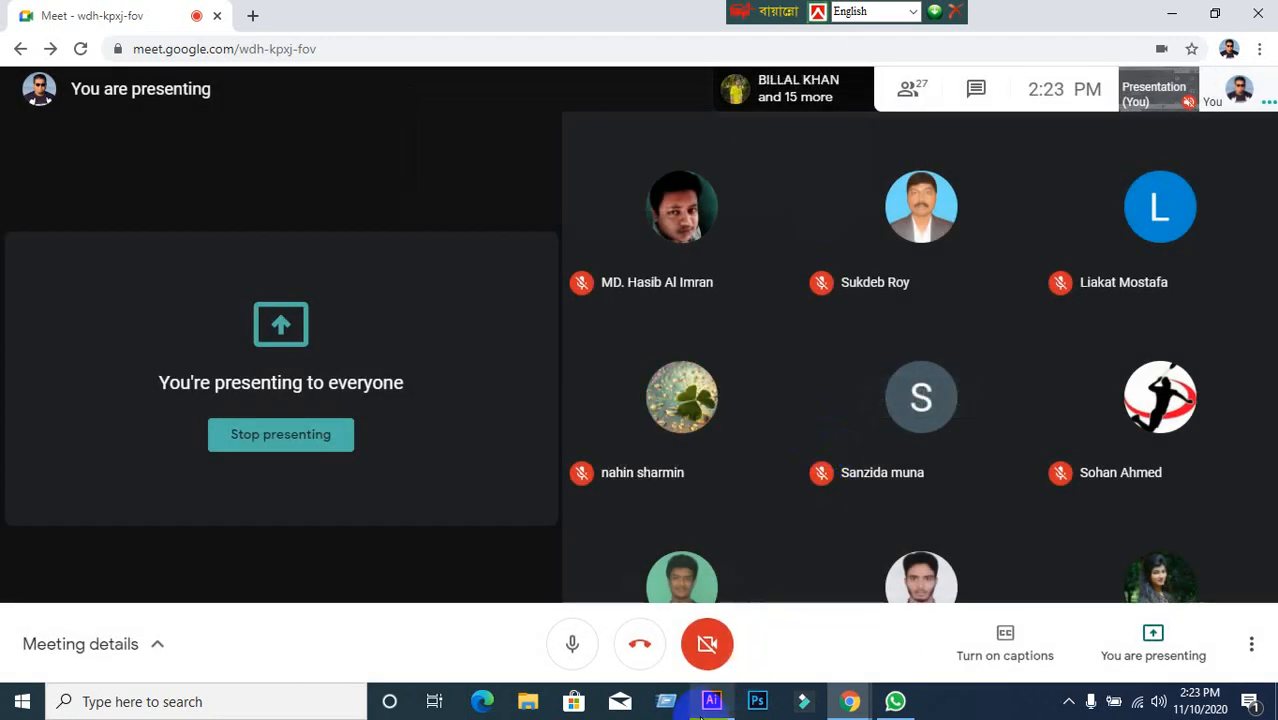
{"action": "left_click", "coordinate": [741, 562]}
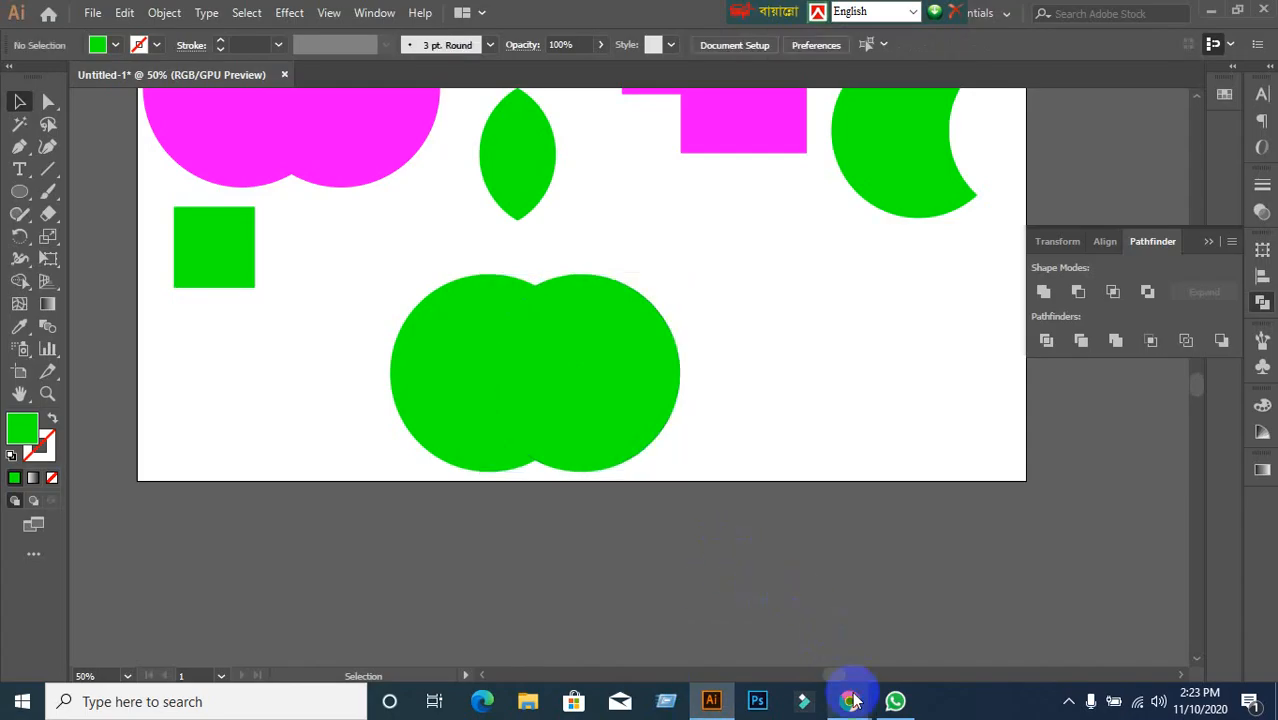
{"action": "mouse_move", "coordinate": [850, 695]}
{"action": "left_click", "coordinate": [743, 635]}
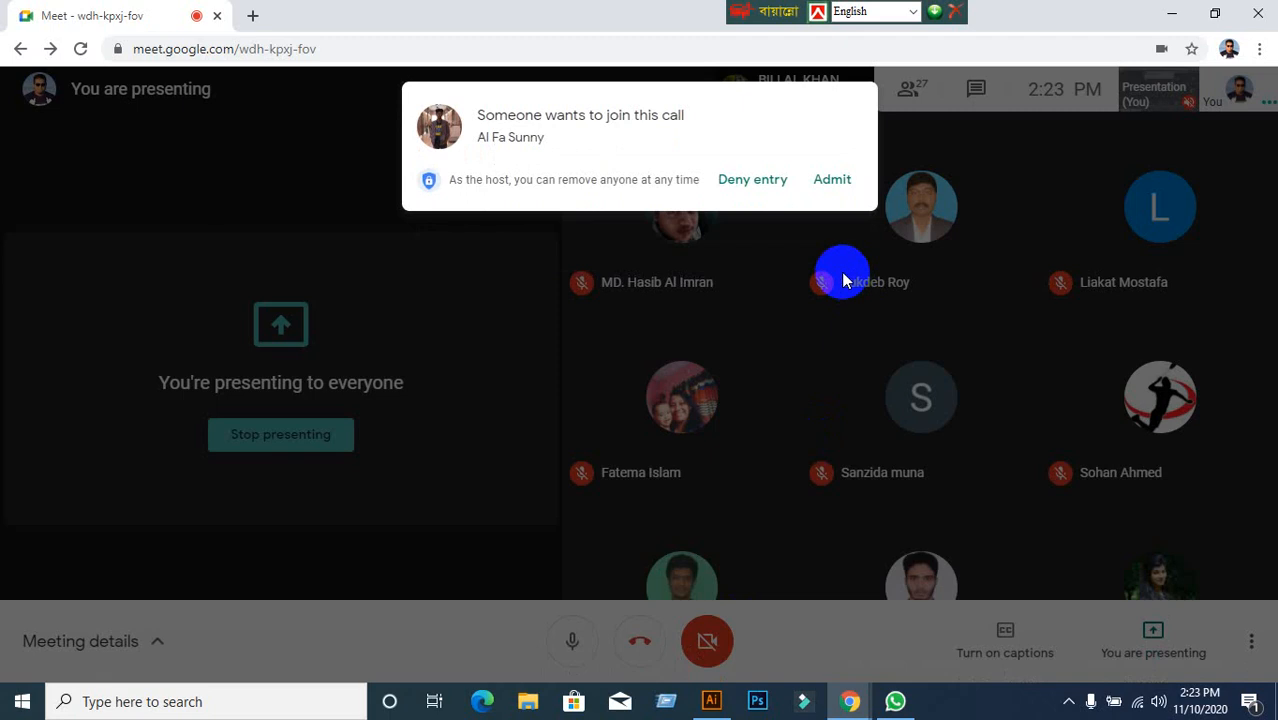
{"action": "left_click", "coordinate": [846, 185]}
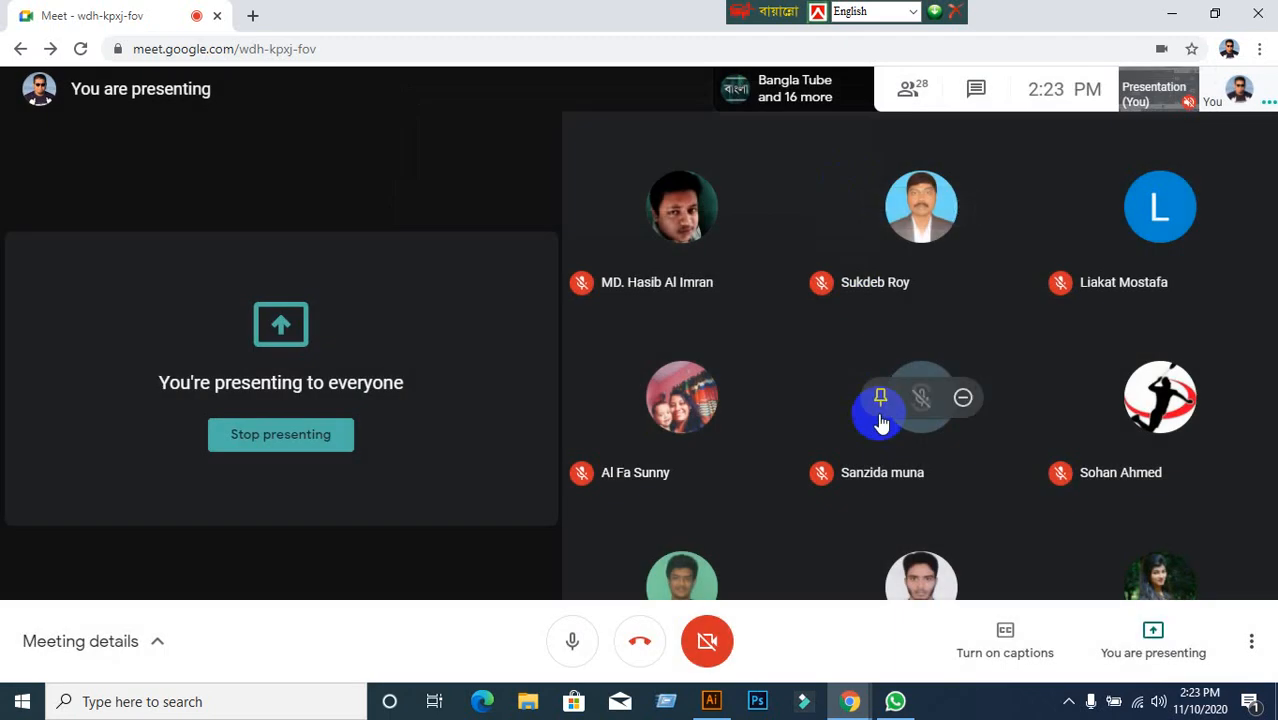
{"action": "left_click", "coordinate": [712, 701]}
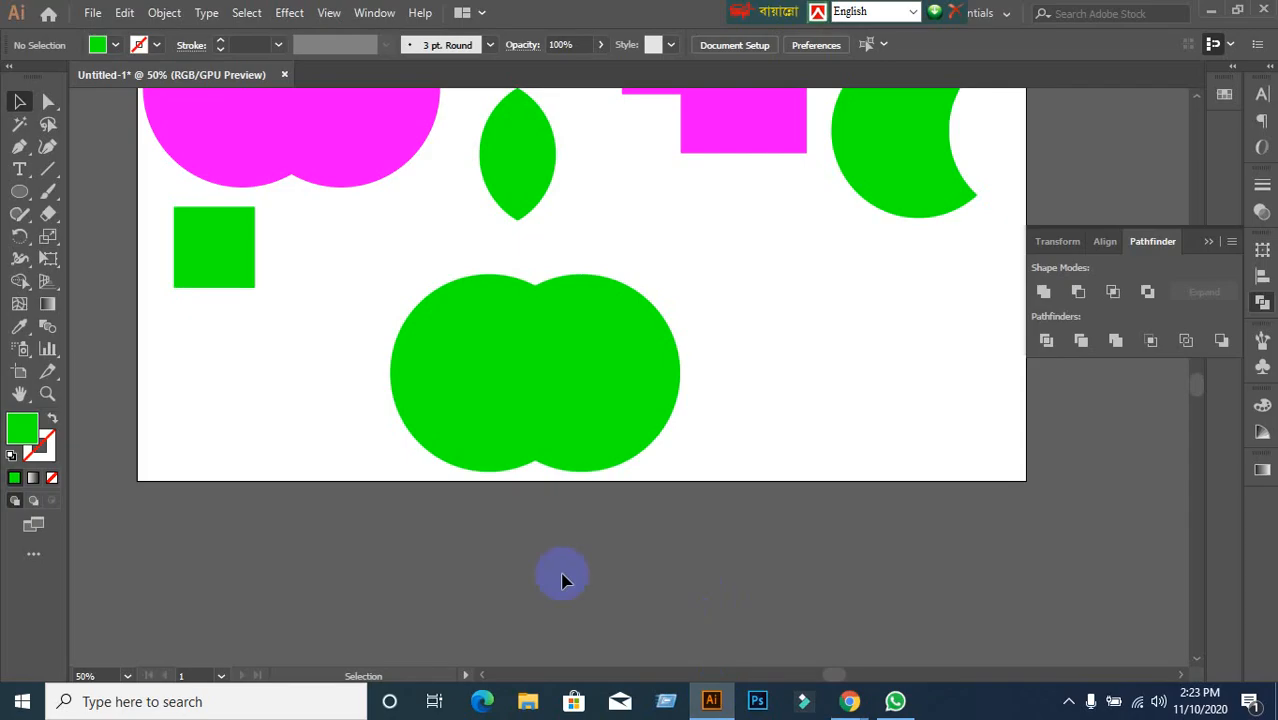
Apply Pathfinder Exclude to both green circles and drag the hollow-centred result to the artboard's lower-left edge.
{"action": "left_click_drag", "start_coordinate": [368, 362], "coordinate": [753, 452]}
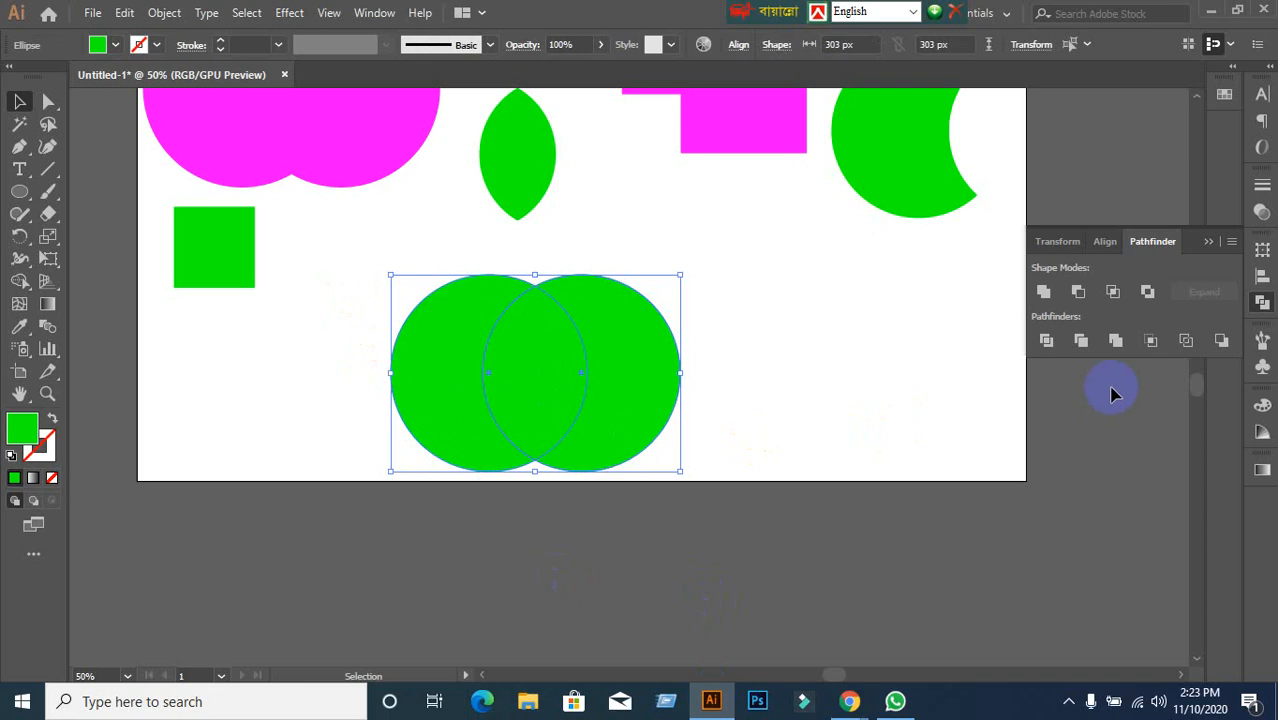
{"action": "left_click", "coordinate": [1148, 292]}
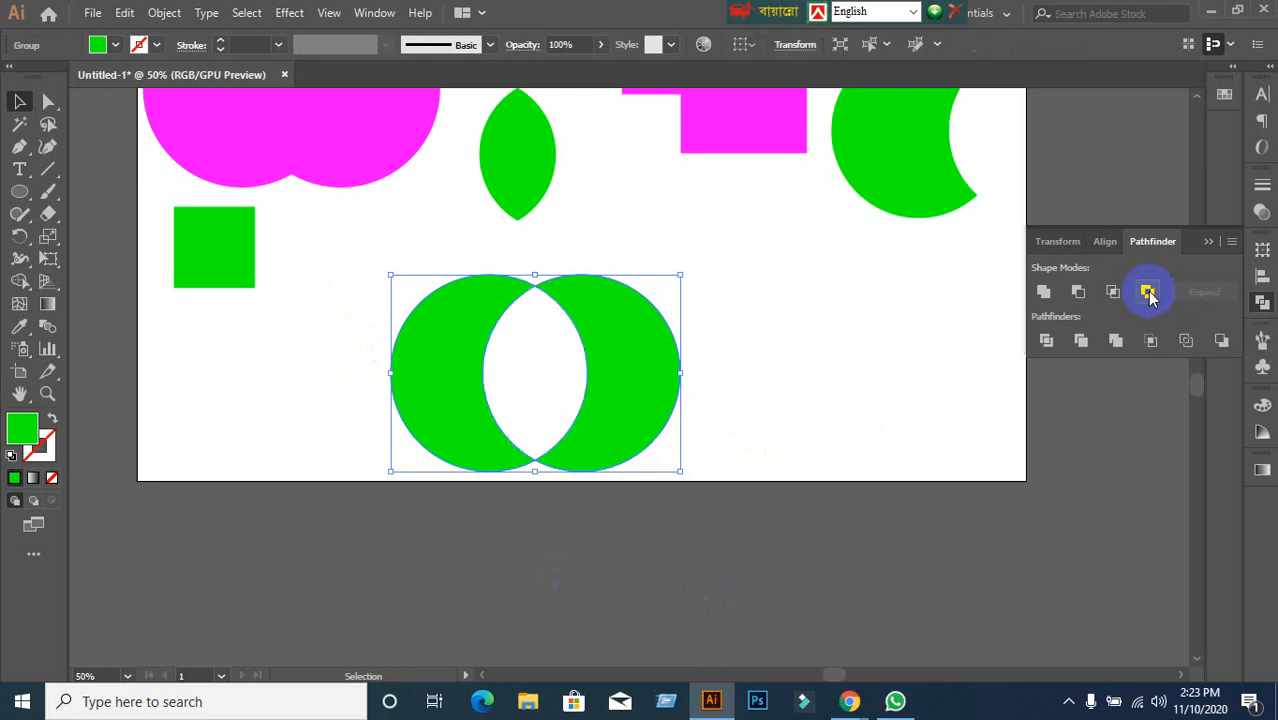
{"action": "left_click", "coordinate": [756, 508]}
{"action": "left_click", "coordinate": [655, 402]}
{"action": "left_click_drag", "start_coordinate": [648, 398], "coordinate": [377, 466]}
{"action": "left_click", "coordinate": [506, 410]}
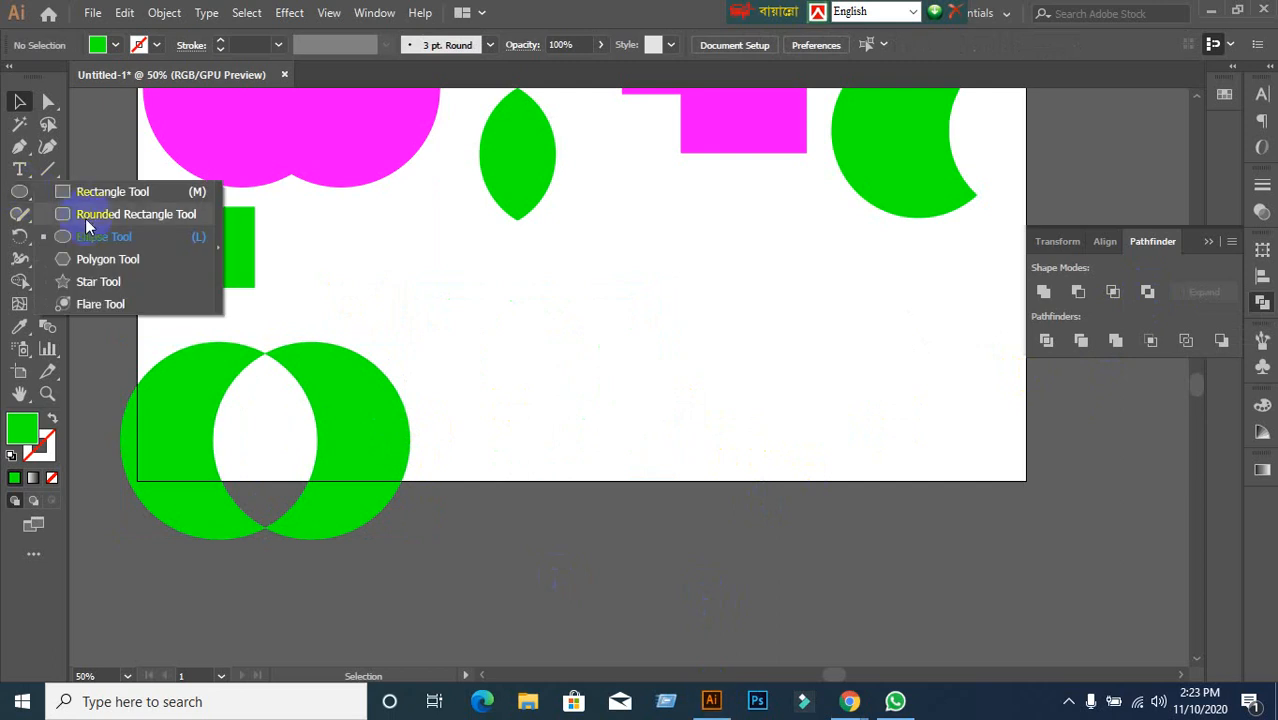
Draw a green square with the Rectangle tool and Alt-drag a copy diagonally down-right.
{"action": "left_click", "coordinate": [80, 191]}
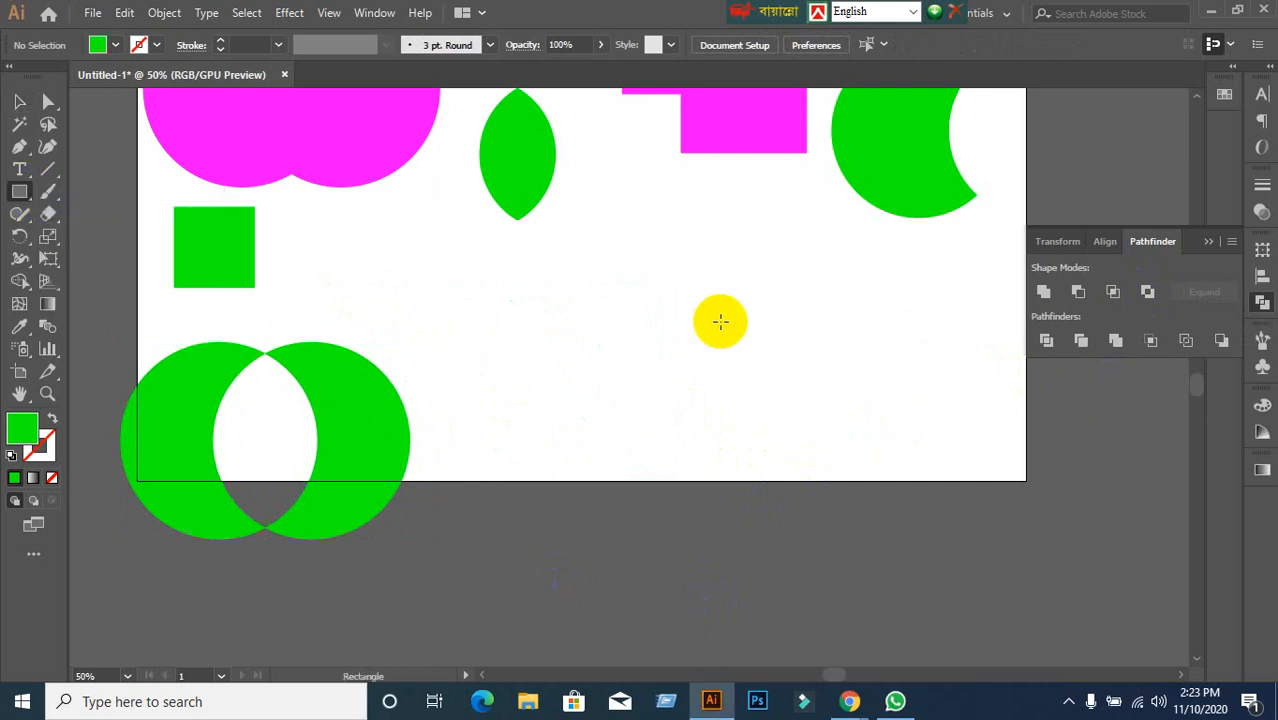
{"action": "left_click_drag", "start_coordinate": [588, 260], "coordinate": [690, 362]}
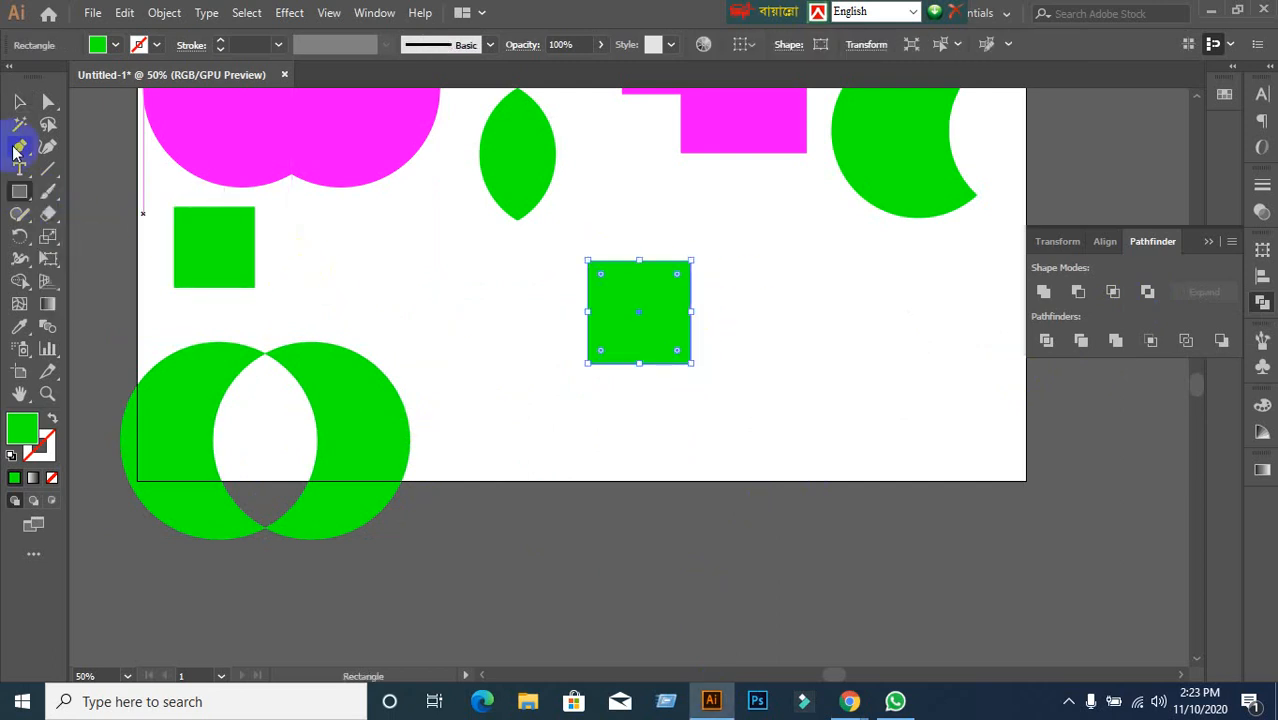
{"action": "left_click", "coordinate": [19, 101]}
{"action": "left_click", "coordinate": [646, 341]}
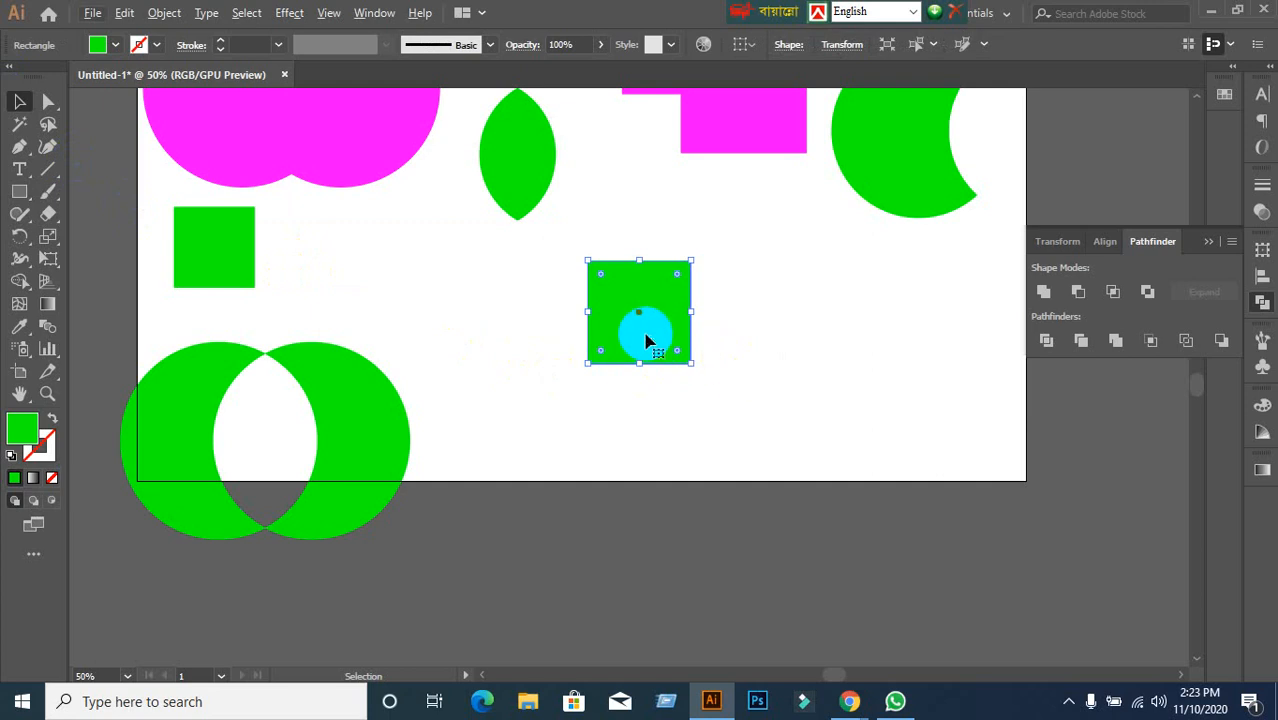
{"action": "left_click_drag", "start_coordinate": [646, 341], "coordinate": [693, 386]}
Apply Pathfinder Exclude to both squares and move the result just below the artboard's lower-right corner.
{"action": "left_click_drag", "start_coordinate": [485, 277], "coordinate": [792, 410]}
{"action": "left_click", "coordinate": [1148, 293]}
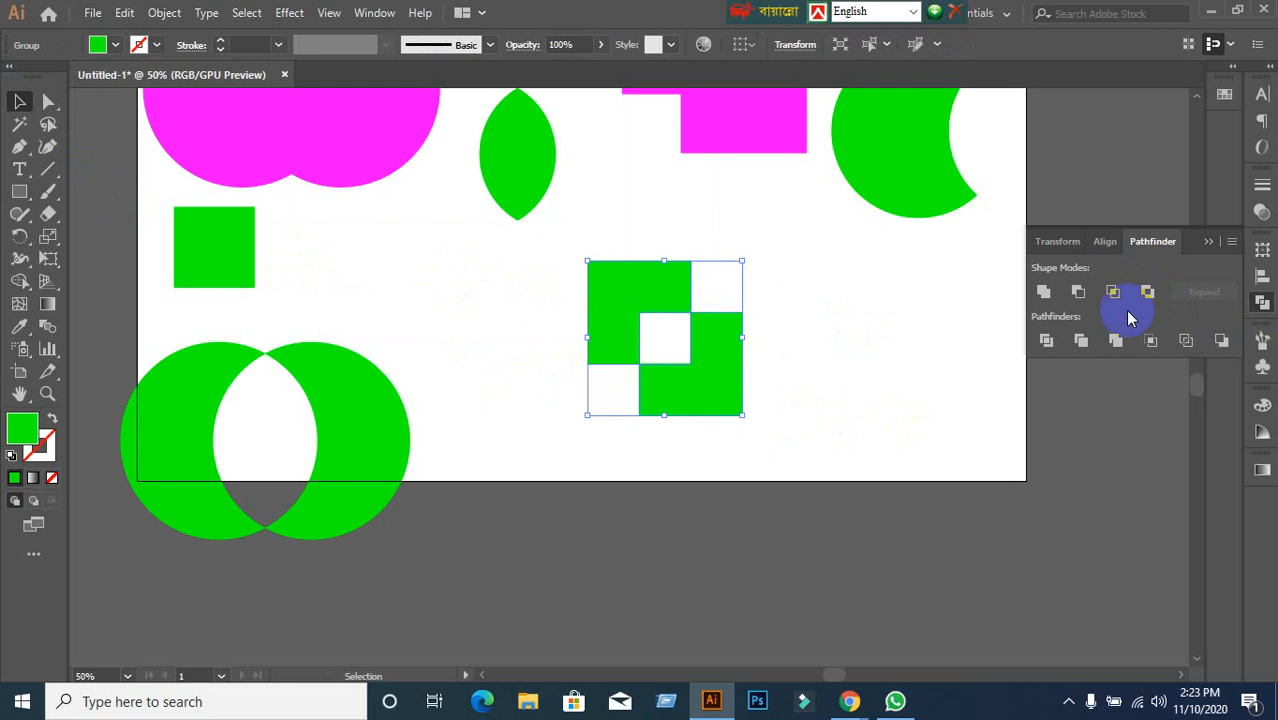
{"action": "left_click", "coordinate": [936, 365]}
{"action": "left_click_drag", "start_coordinate": [697, 373], "coordinate": [1071, 553]}
{"action": "left_click", "coordinate": [884, 465]}
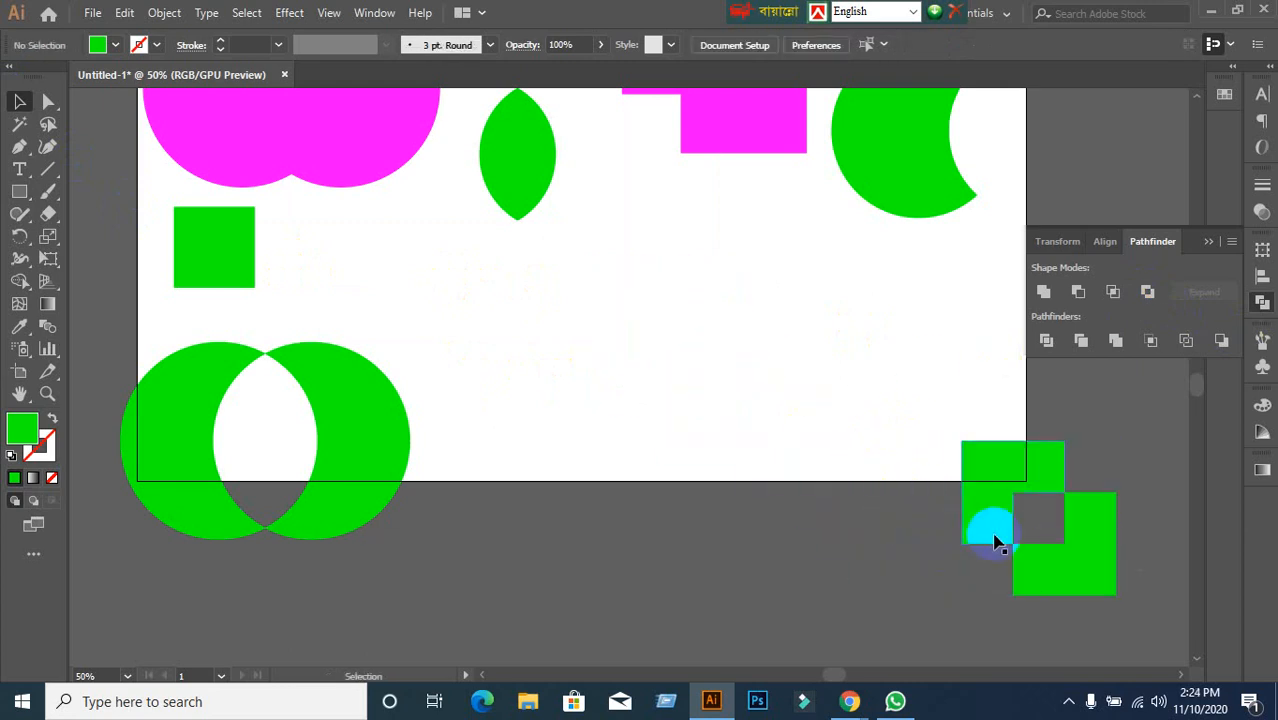
{"action": "left_click_drag", "start_coordinate": [995, 541], "coordinate": [967, 585]}
{"action": "left_click", "coordinate": [790, 568]}
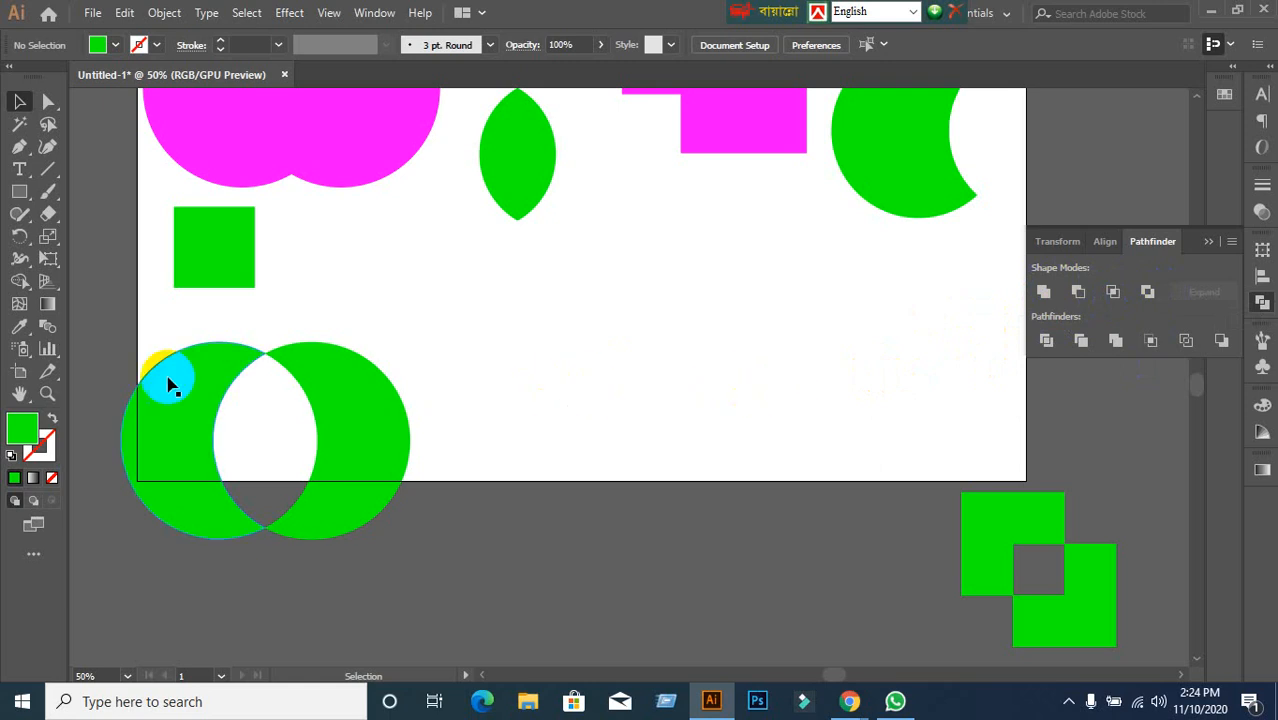
Draw a green circle with the Ellipse tool and place an overlapping copy beside it.
{"action": "left_click", "coordinate": [19, 194]}
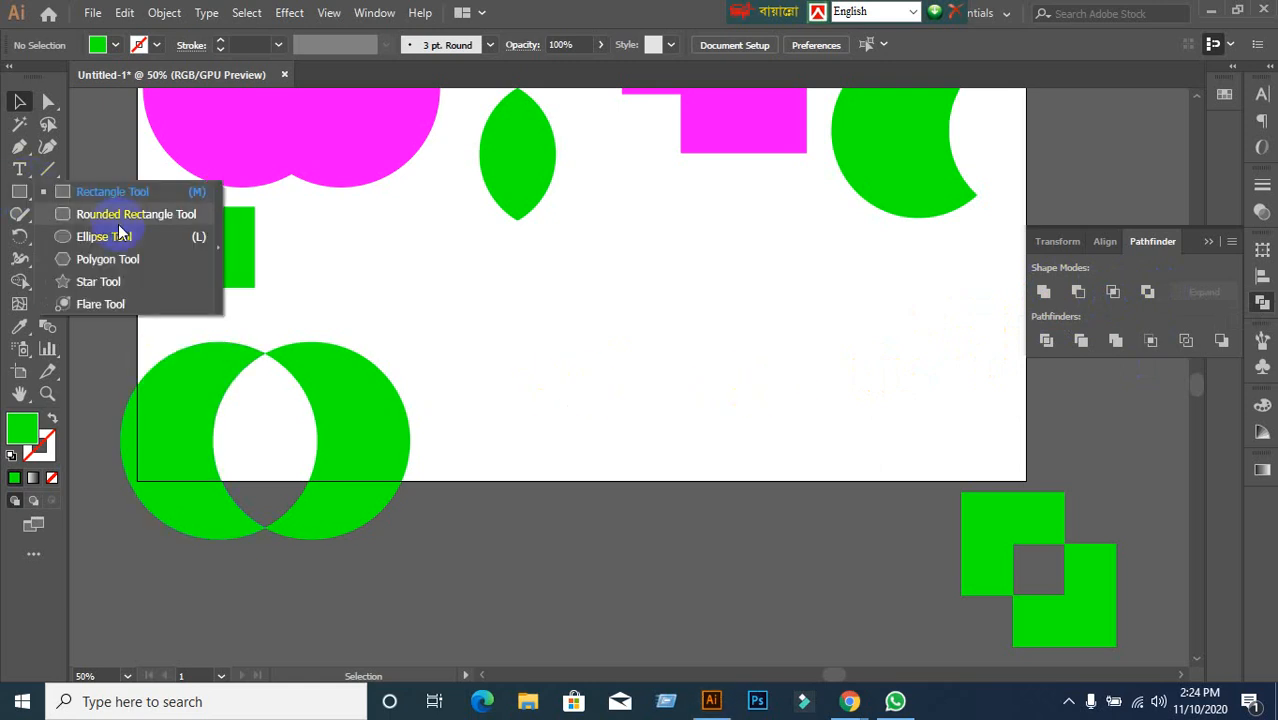
{"action": "left_click", "coordinate": [104, 241]}
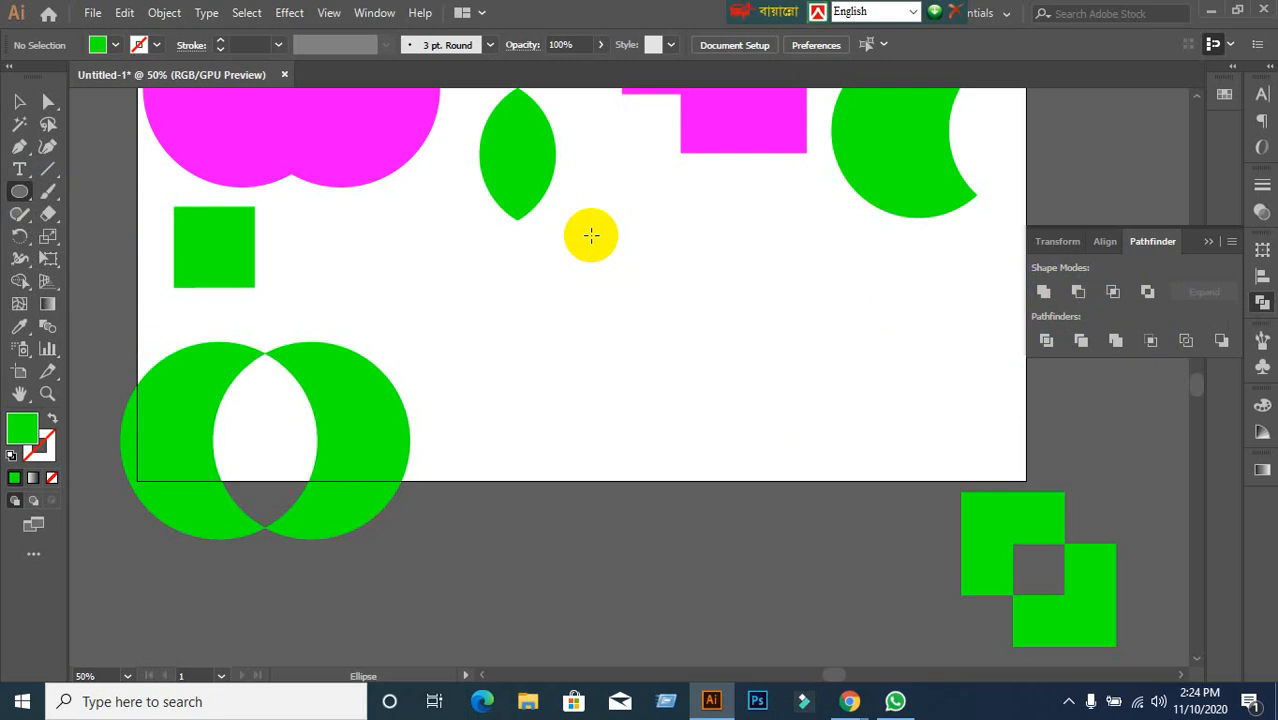
{"action": "left_click_drag", "start_coordinate": [591, 234], "coordinate": [761, 404]}
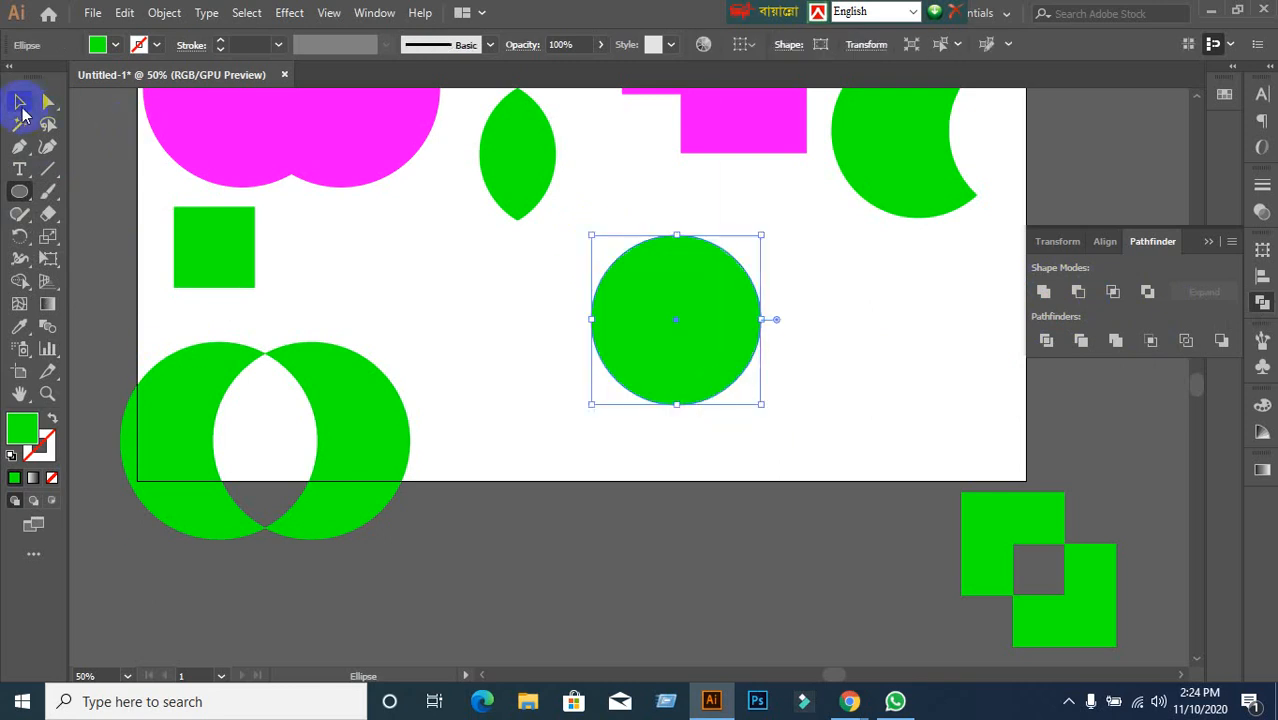
{"action": "left_click", "coordinate": [20, 101]}
{"action": "left_click", "coordinate": [458, 370]}
{"action": "mouse_move", "coordinate": [688, 362]}
{"action": "left_mouse_down"}
{"action": "mouse_move", "coordinate": [603, 362]}
{"action": "mouse_move", "coordinate": [707, 349]}
{"action": "left_mouse_up"}
Unite both circles with Pathfinder, Expand them into one figure-eight path, and select it.
{"action": "left_click", "coordinate": [698, 487]}
{"action": "mouse_move", "coordinate": [422, 268]}
{"action": "left_mouse_down"}
{"action": "mouse_move", "coordinate": [535, 289]}
{"action": "mouse_move", "coordinate": [828, 404]}
{"action": "left_mouse_up"}
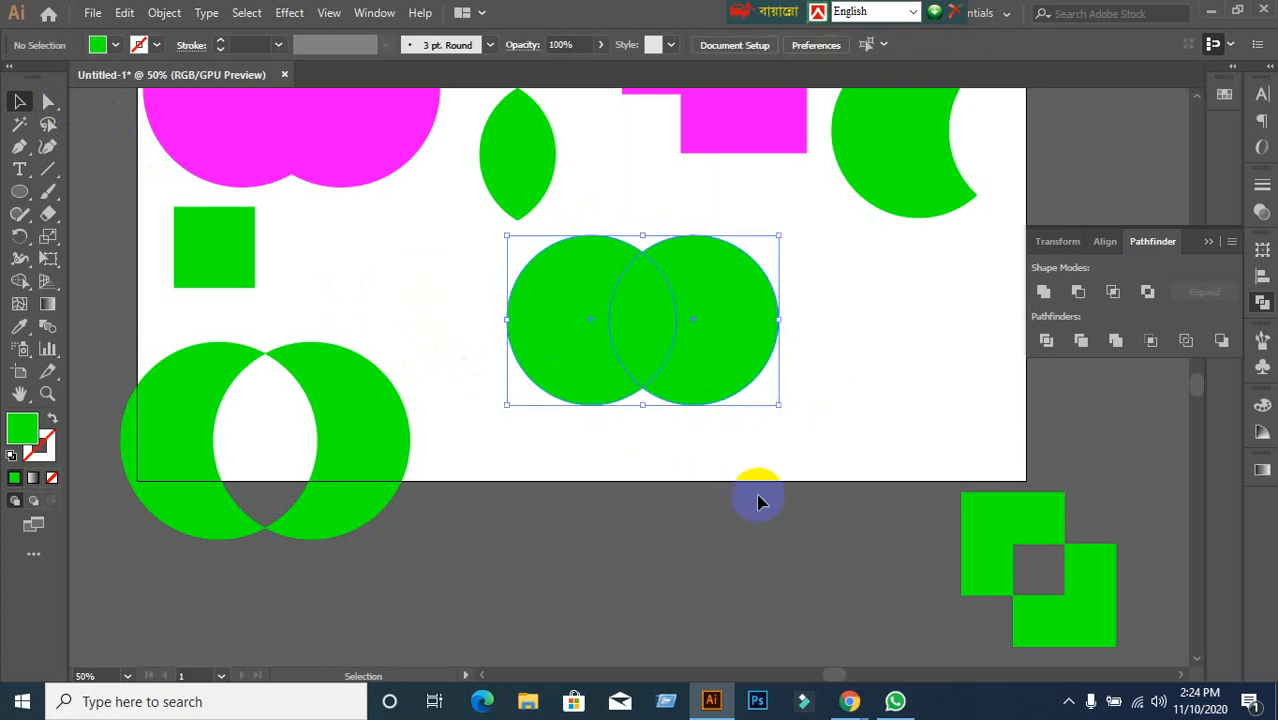
{"action": "left_click", "coordinate": [1044, 293], "text": "alt"}
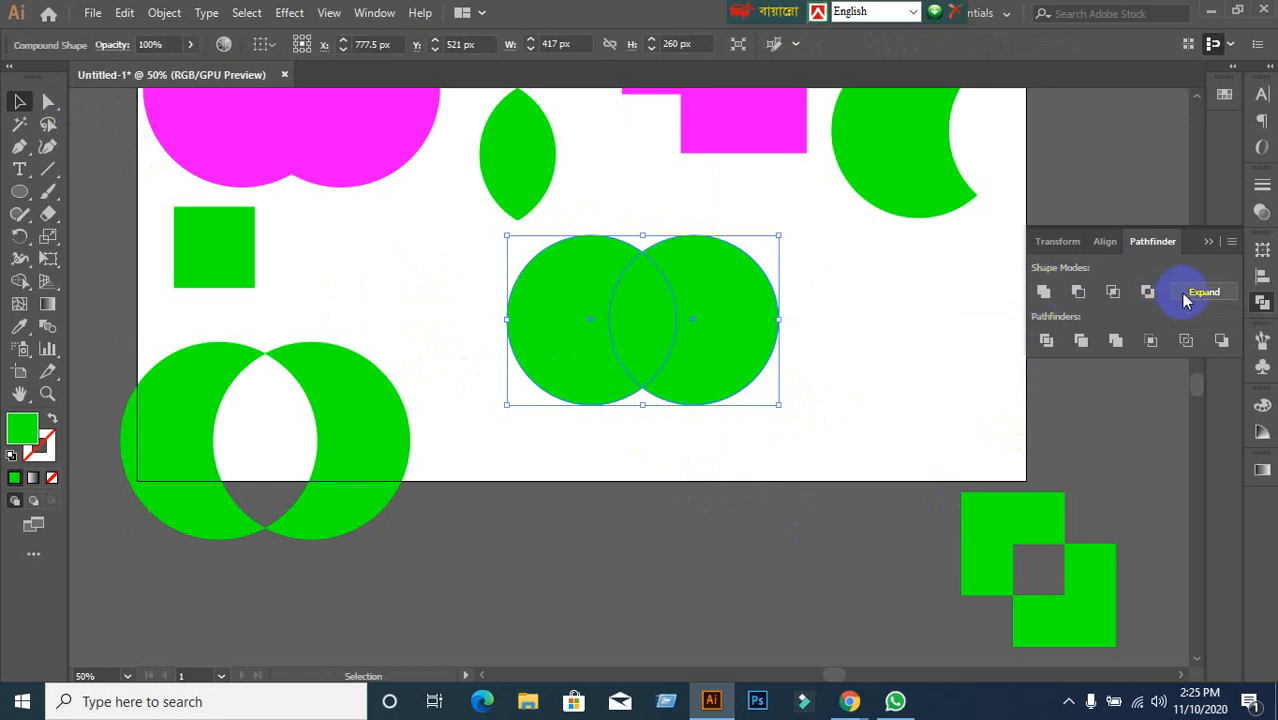
{"action": "left_click", "coordinate": [1196, 292]}
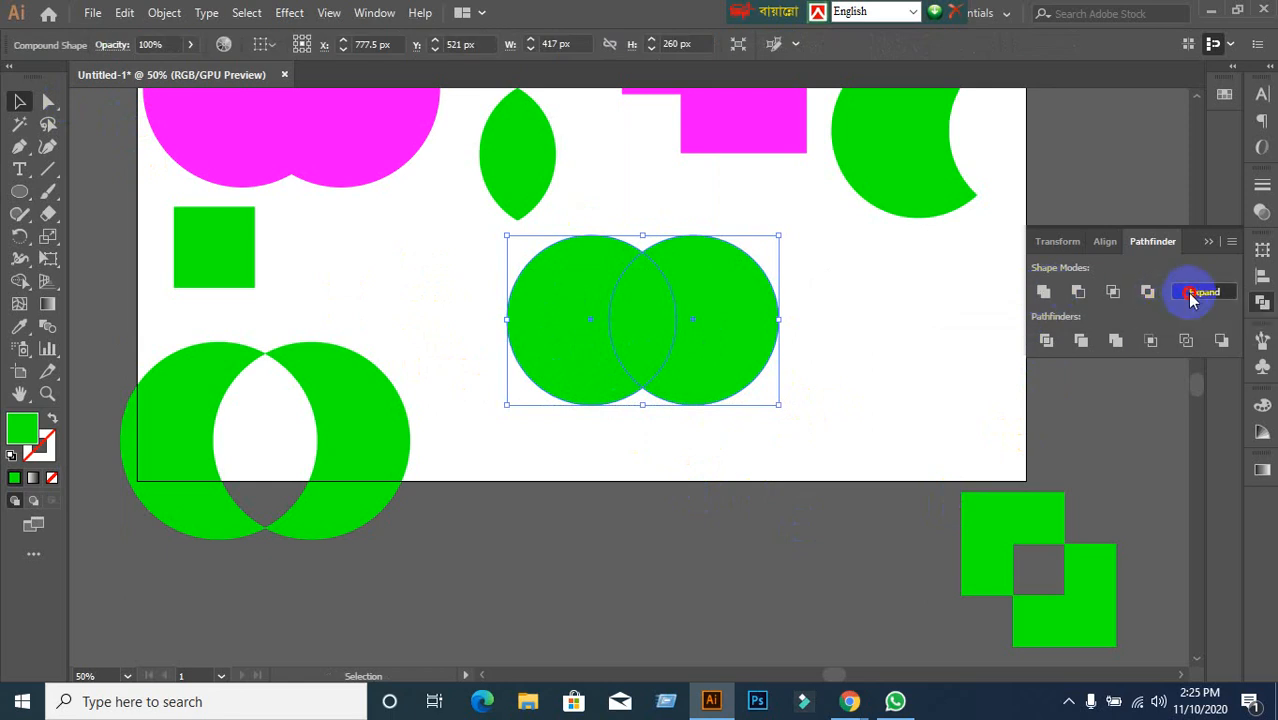
{"action": "left_click", "coordinate": [622, 328]}
{"action": "left_click", "coordinate": [753, 458]}
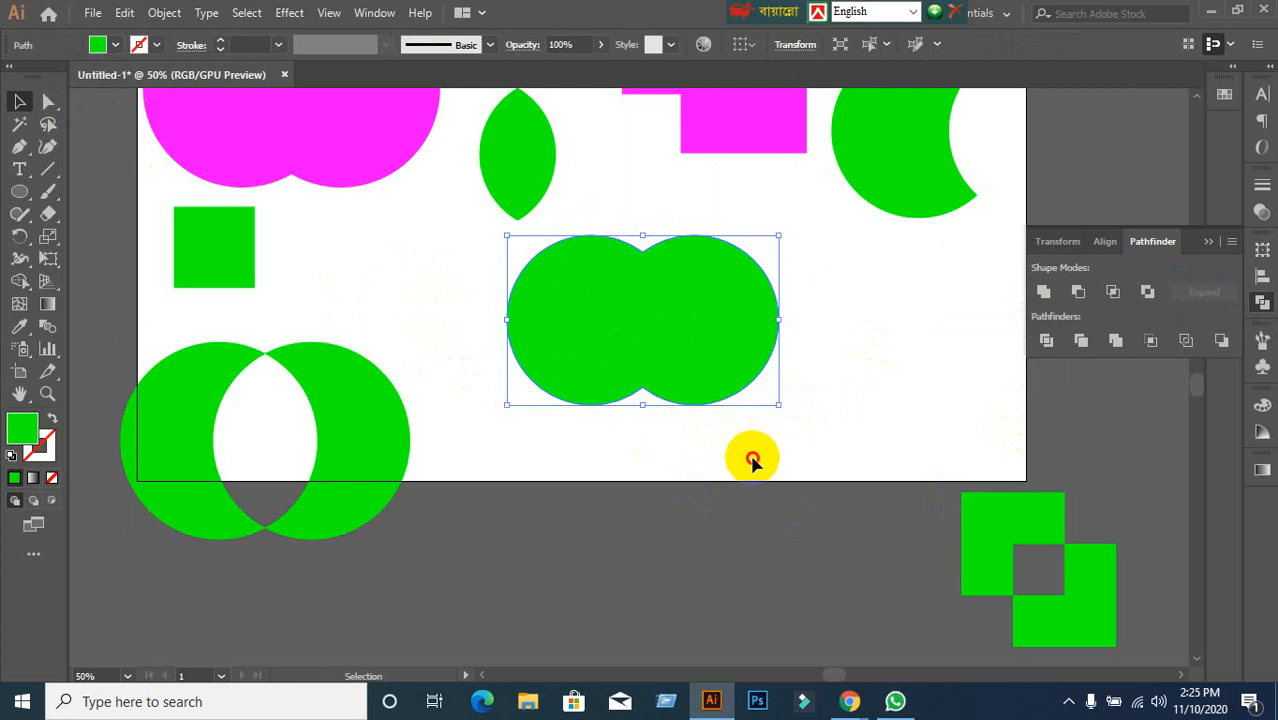
{"action": "left_click", "coordinate": [707, 385]}
{"action": "left_click", "coordinate": [613, 616]}
{"action": "left_click", "coordinate": [659, 380]}
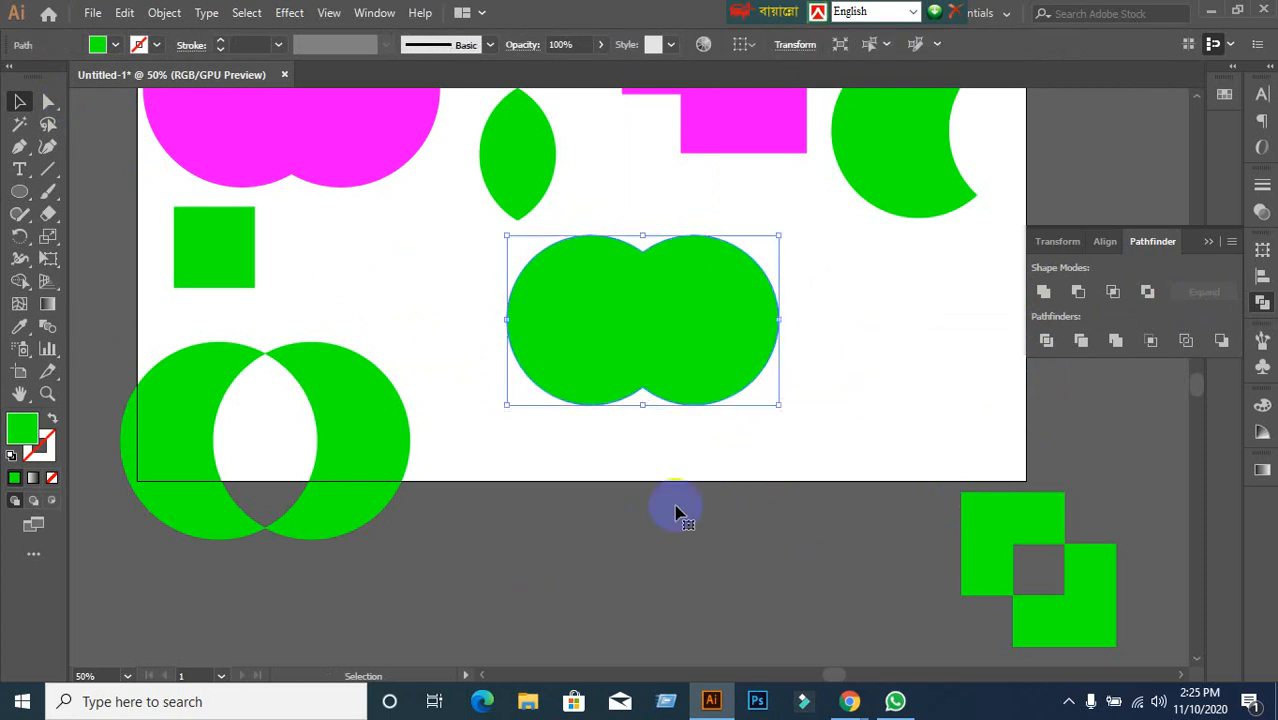
{"action": "scroll", "coordinate": [678, 557], "scroll_direction": "up", "scroll_amount": 3}
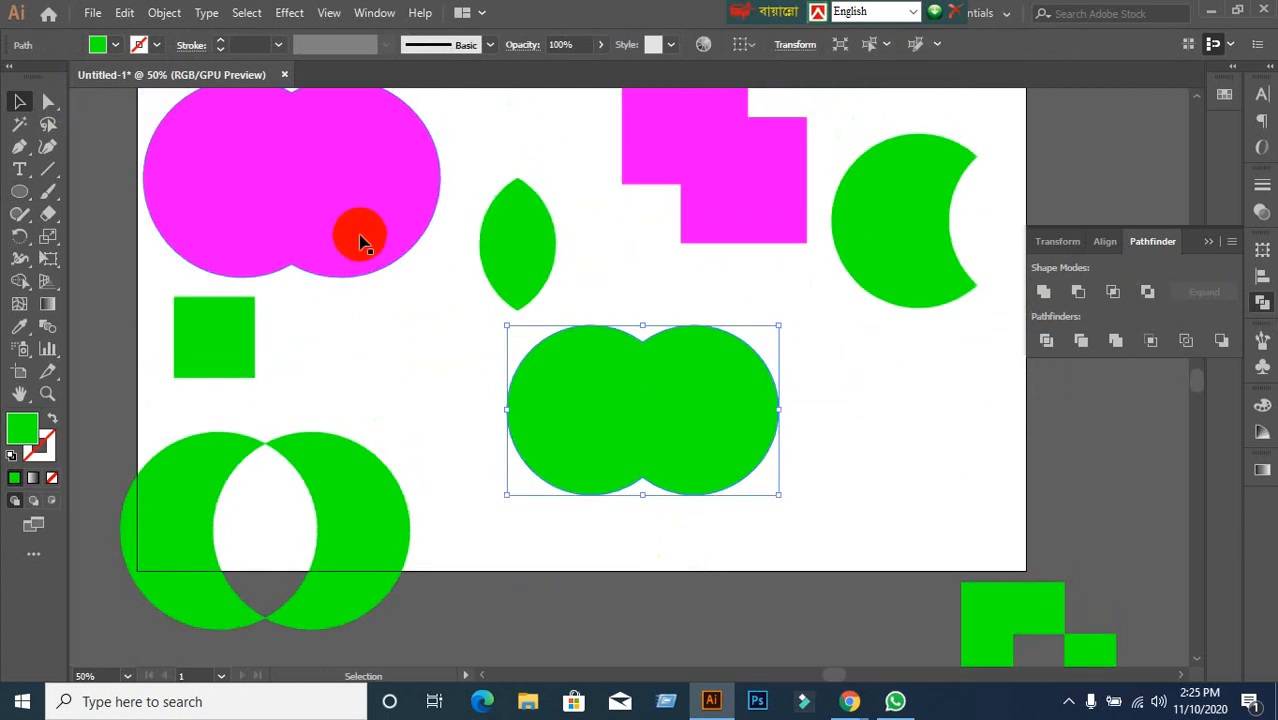
Move the merged figure-eight shape up over the magenta squares.
{"action": "left_click", "coordinate": [720, 597]}
{"action": "left_click", "coordinate": [685, 394]}
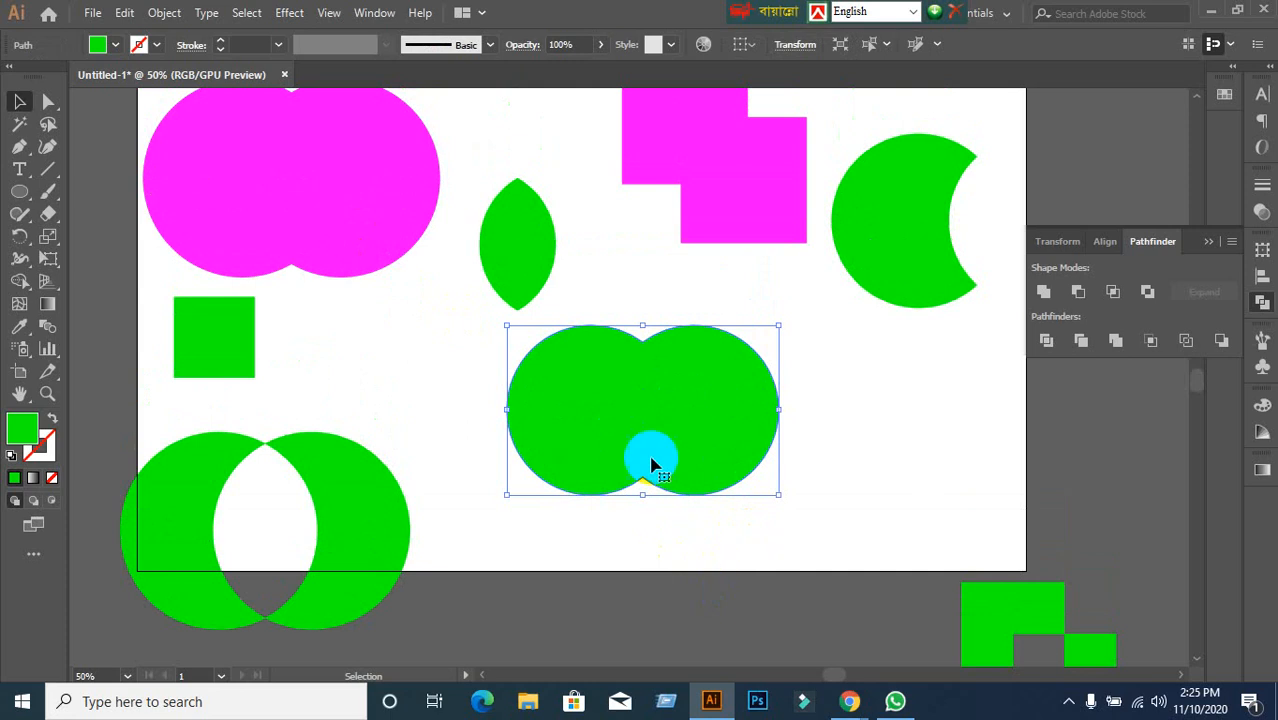
{"action": "left_click_drag", "start_coordinate": [688, 443], "coordinate": [813, 167]}
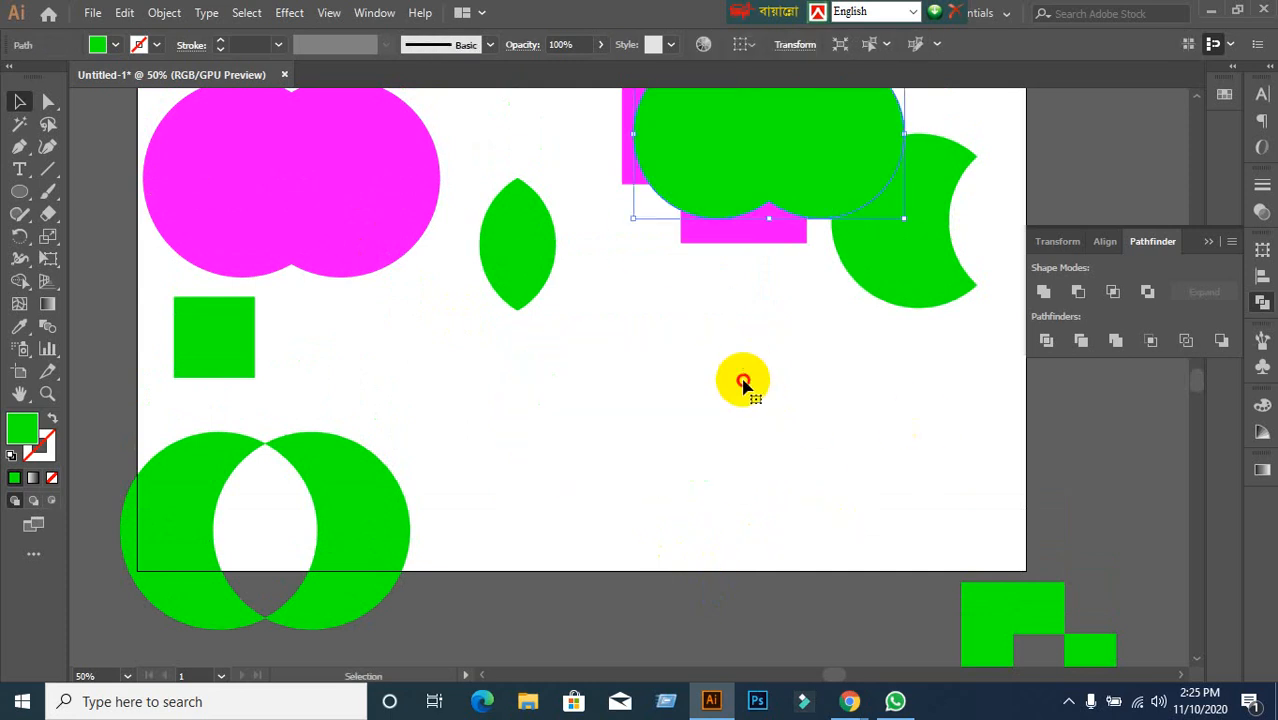
{"action": "left_click", "coordinate": [115, 183]}
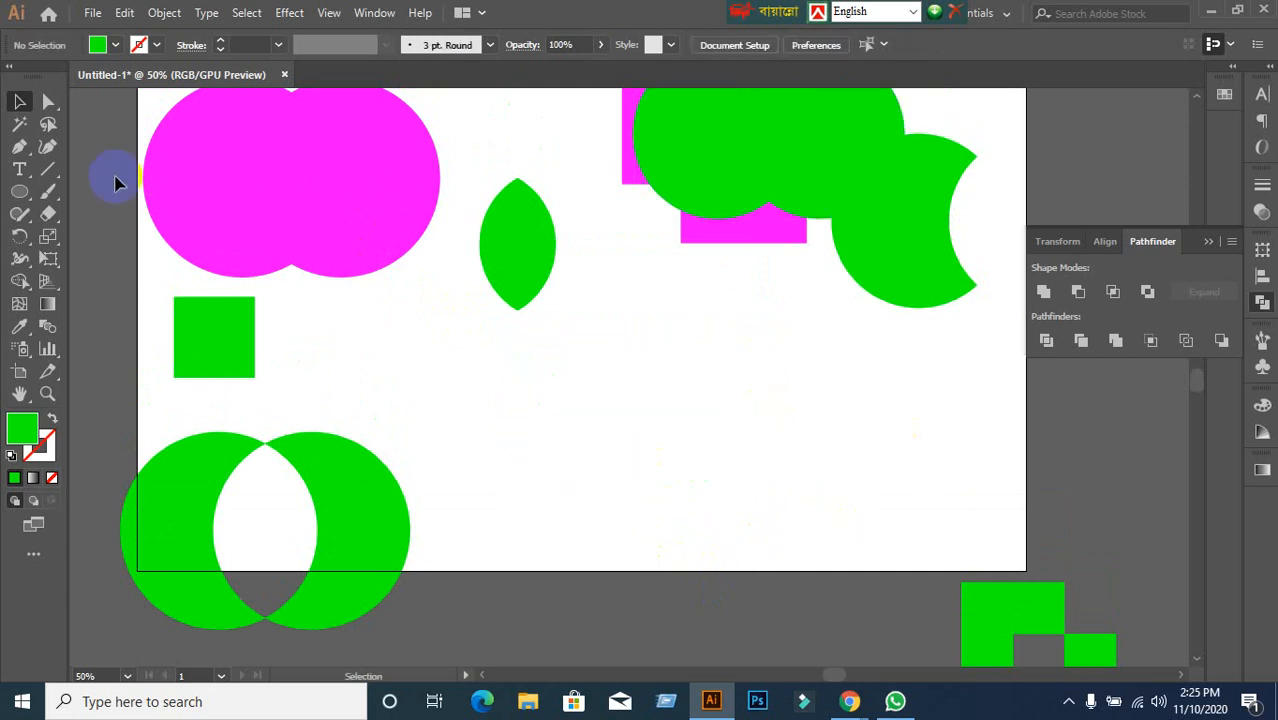
Draw a large green circle below it, place a non-overlapping copy to its right, and select both.
{"action": "left_click", "coordinate": [16, 194]}
{"action": "left_click_drag", "start_coordinate": [554, 388], "coordinate": [725, 558]}
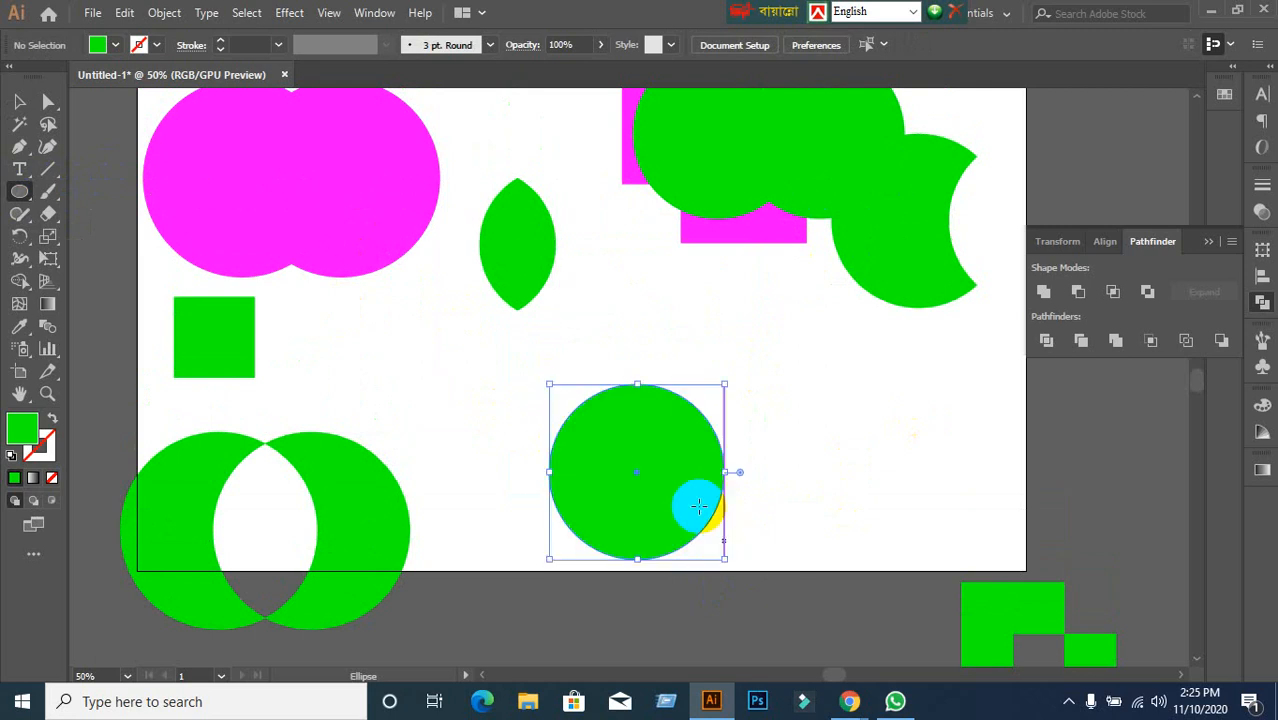
{"action": "left_click", "coordinate": [19, 101]}
{"action": "left_click_drag", "start_coordinate": [659, 509], "coordinate": [800, 503]}
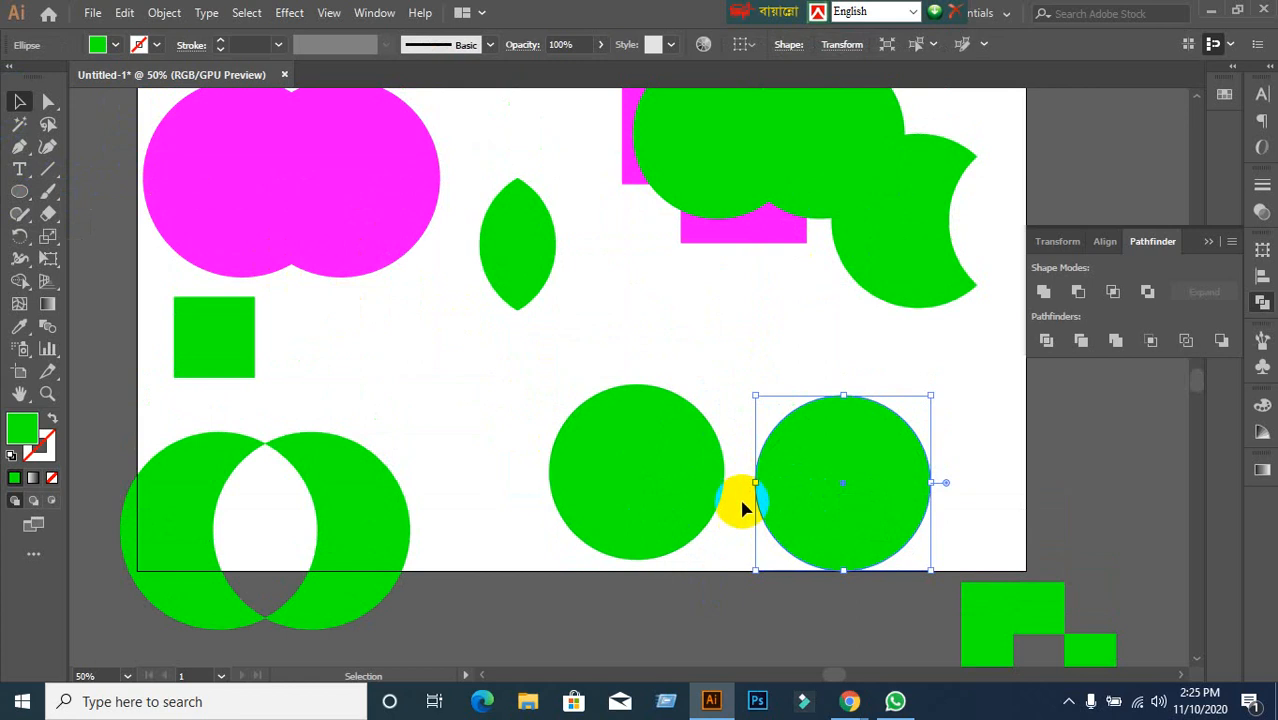
{"action": "left_click", "coordinate": [730, 505]}
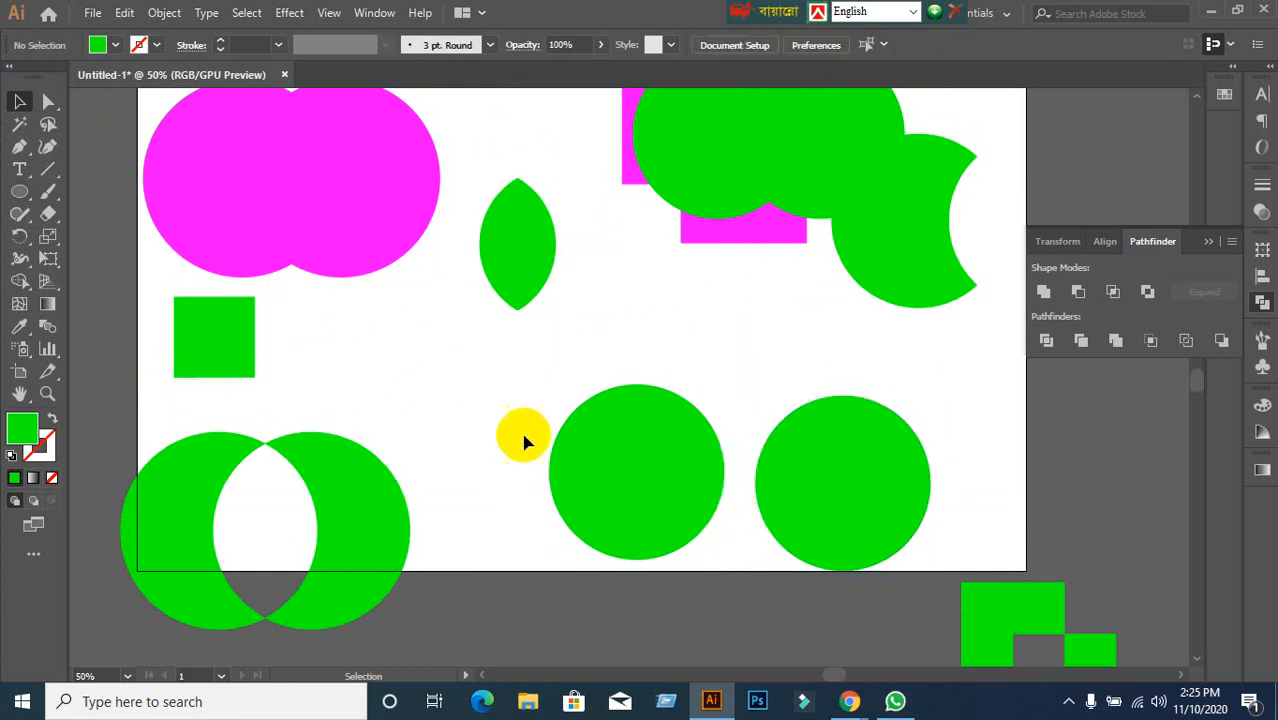
{"action": "left_click_drag", "start_coordinate": [520, 388], "coordinate": [893, 541]}
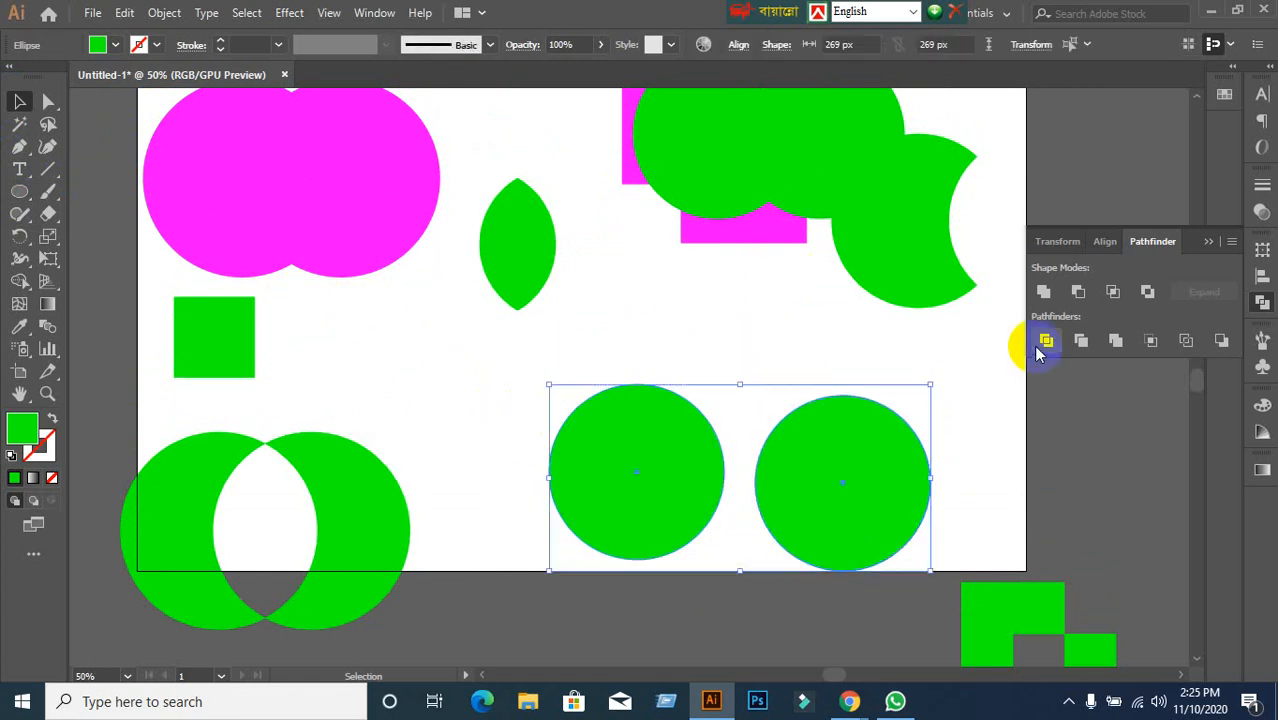
Unite the two circles, then Ungroup them and adjust the right circle's position.
{"action": "left_click", "coordinate": [1042, 296]}
{"action": "left_click", "coordinate": [886, 363]}
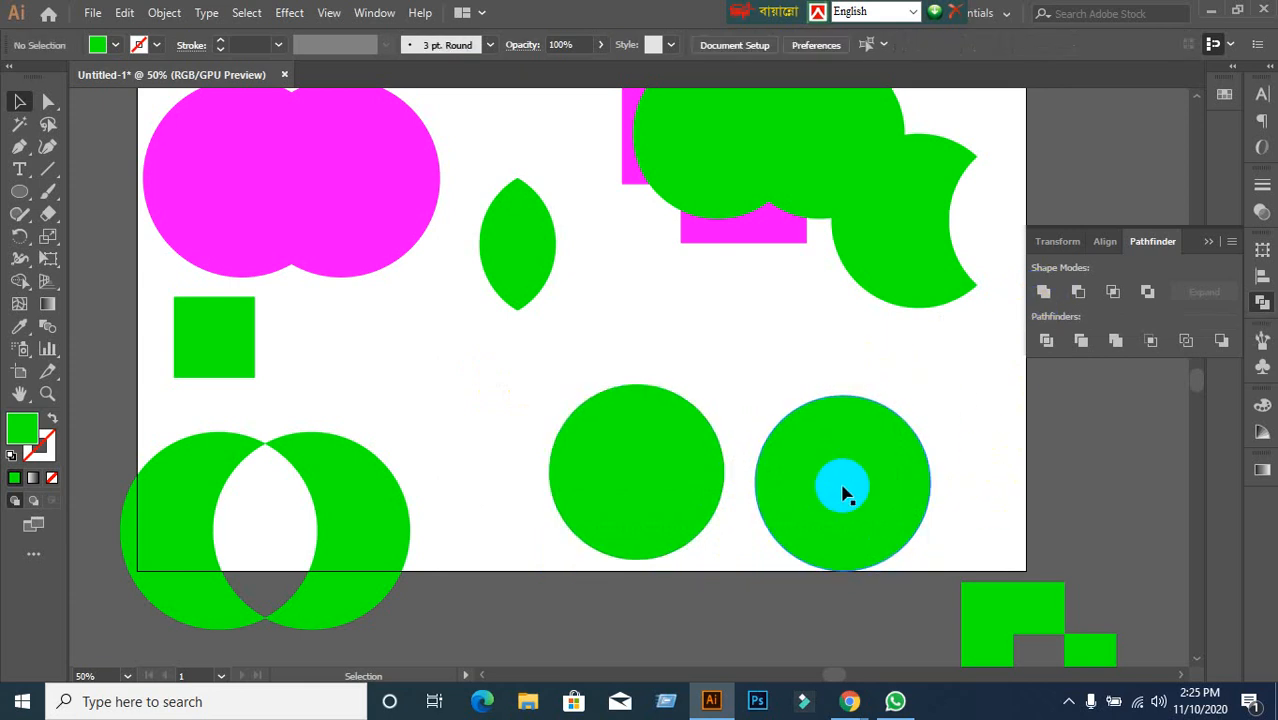
{"action": "left_click", "coordinate": [843, 493]}
{"action": "right_click", "coordinate": [842, 491]}
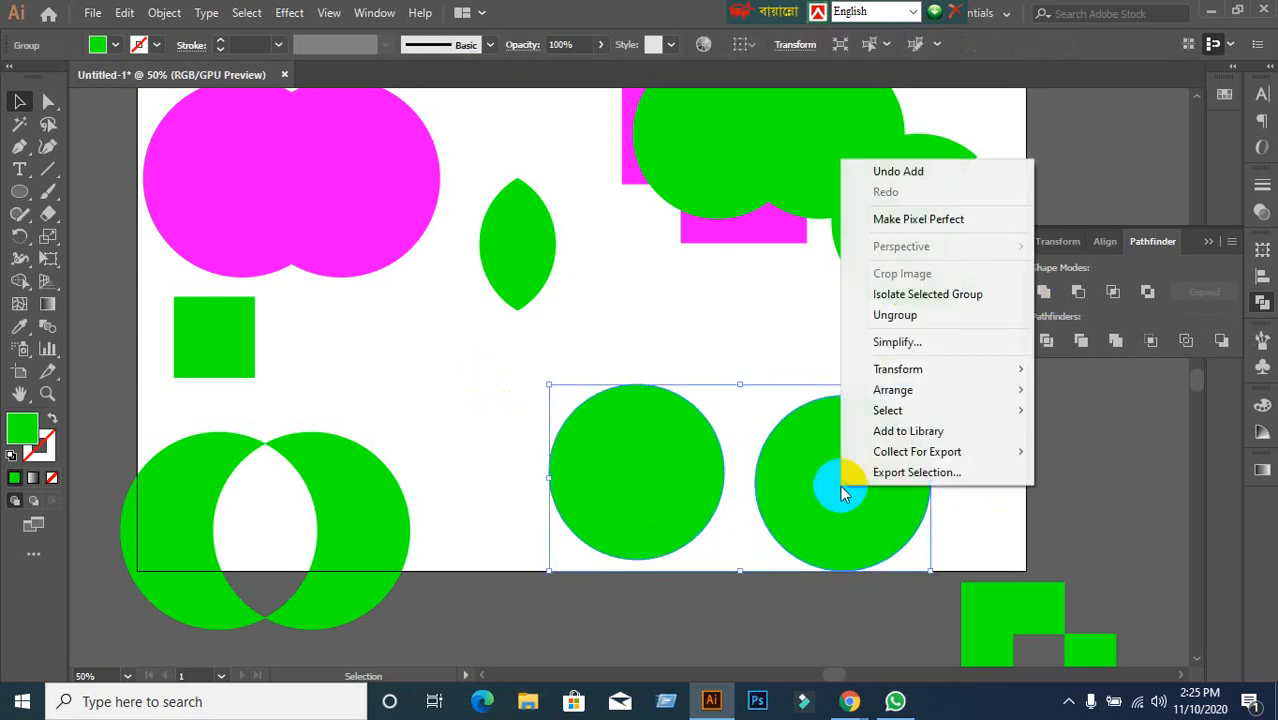
{"action": "left_click", "coordinate": [904, 320]}
{"action": "left_click", "coordinate": [711, 374]}
{"action": "left_click_drag", "start_coordinate": [912, 482], "coordinate": [943, 465]}
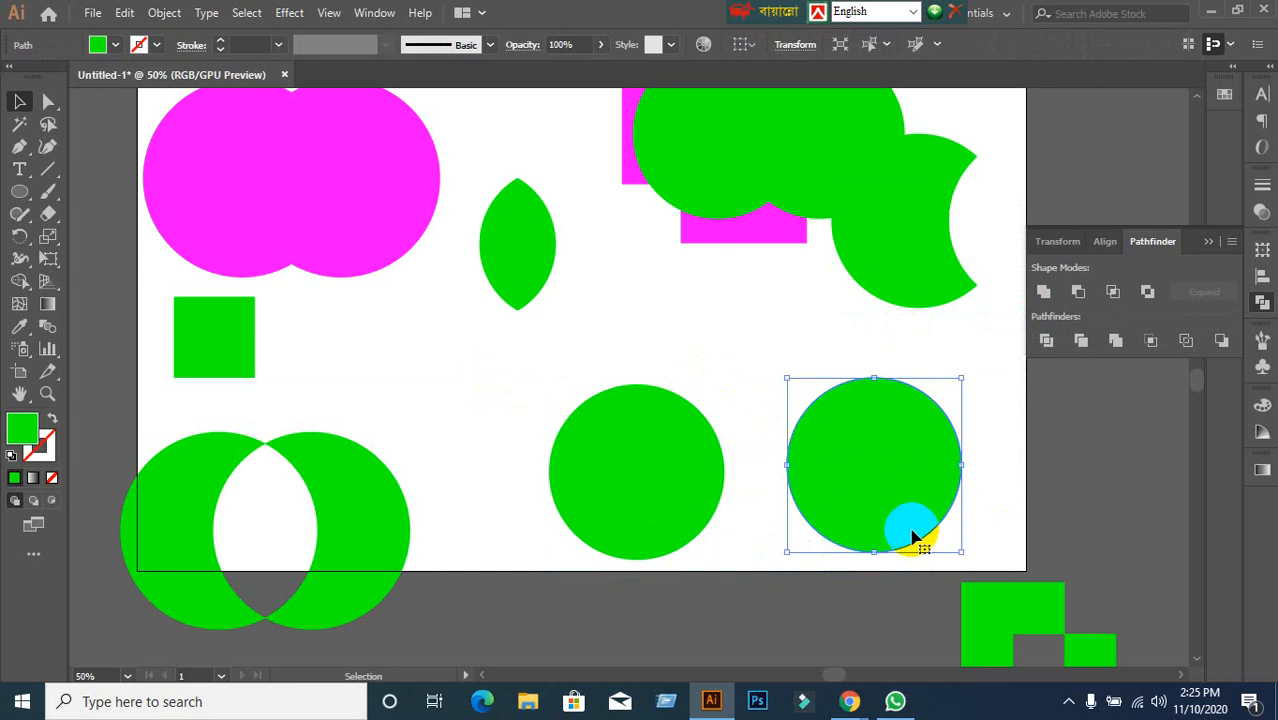
{"action": "left_click_drag", "start_coordinate": [907, 528], "coordinate": [876, 546]}
{"action": "left_click", "coordinate": [765, 391]}
Reselect both circles, Unite and Expand them into one compound path, and inspect its anchor points.
{"action": "left_click_drag", "start_coordinate": [494, 358], "coordinate": [968, 518]}
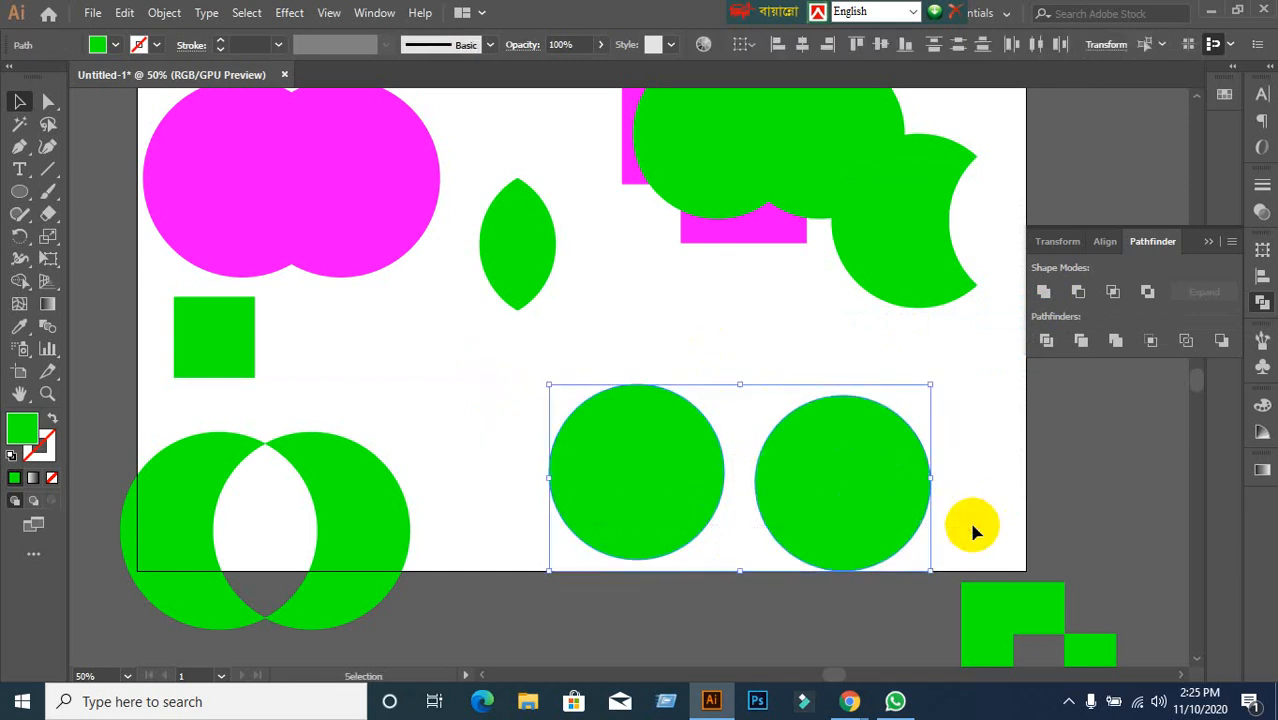
{"action": "left_click", "coordinate": [1043, 292], "text": "alt"}
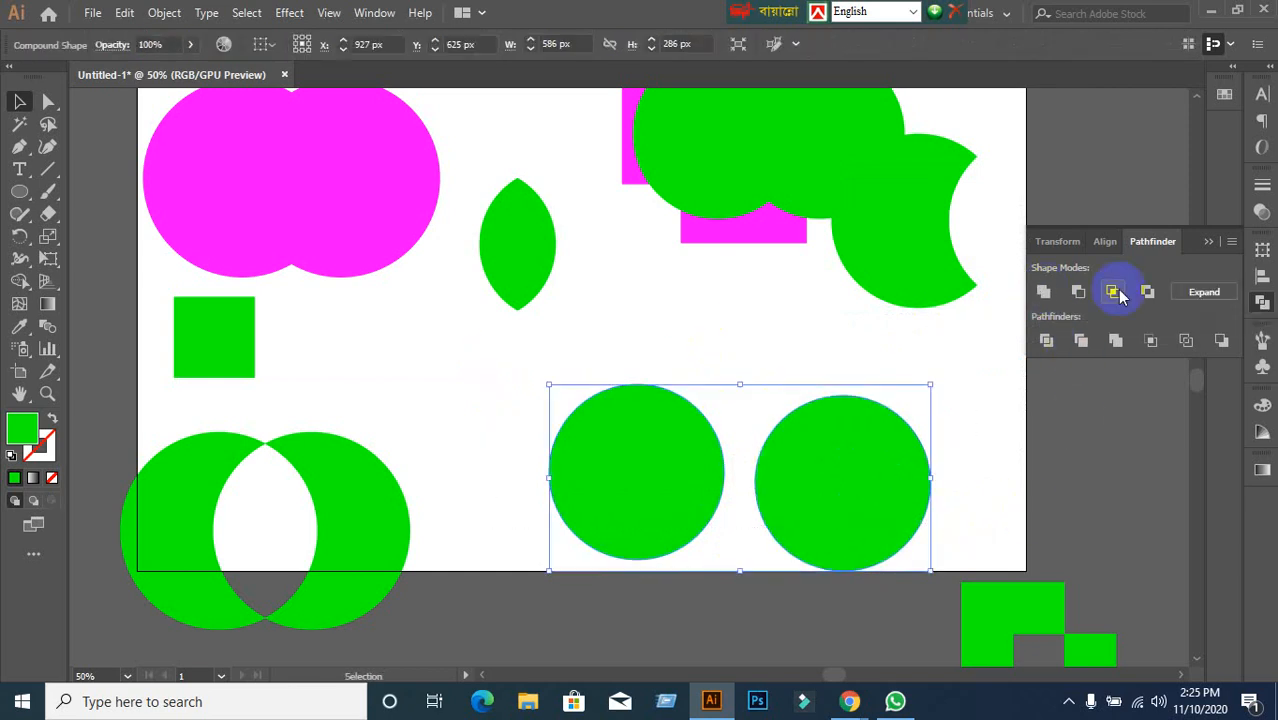
{"action": "left_click", "coordinate": [1204, 292]}
{"action": "left_click", "coordinate": [722, 331]}
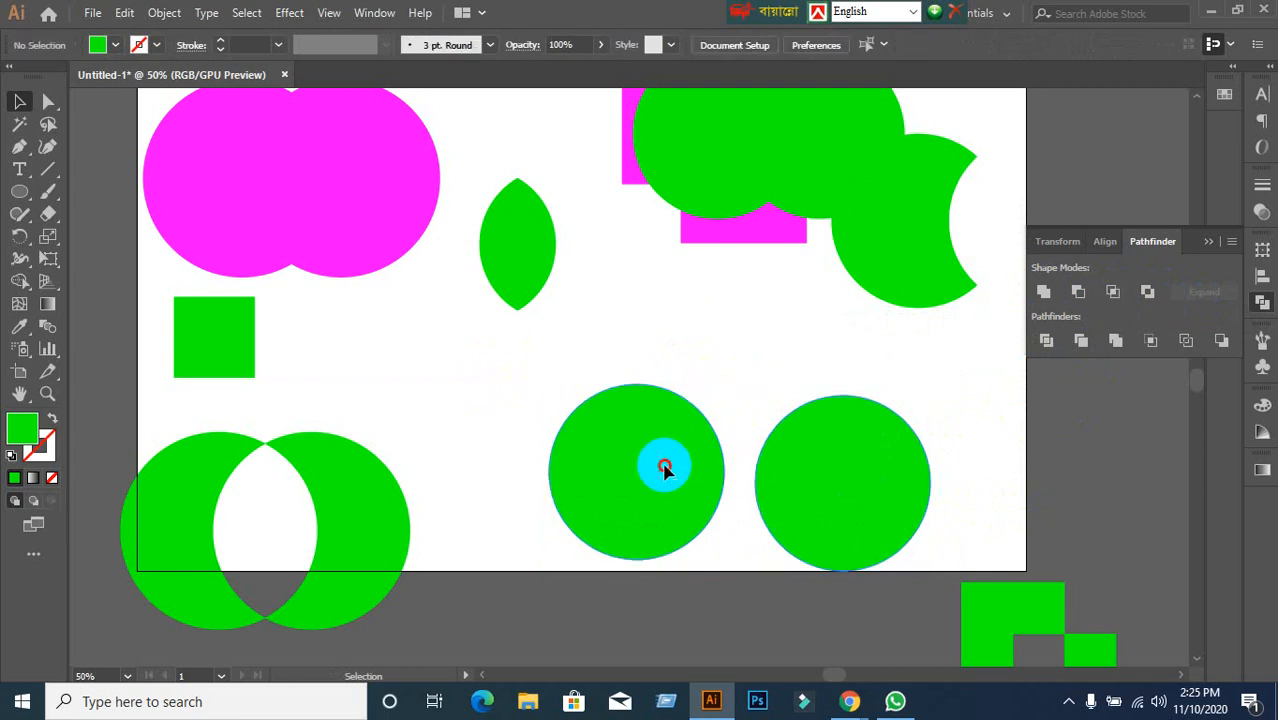
{"action": "right_click", "coordinate": [665, 469]}
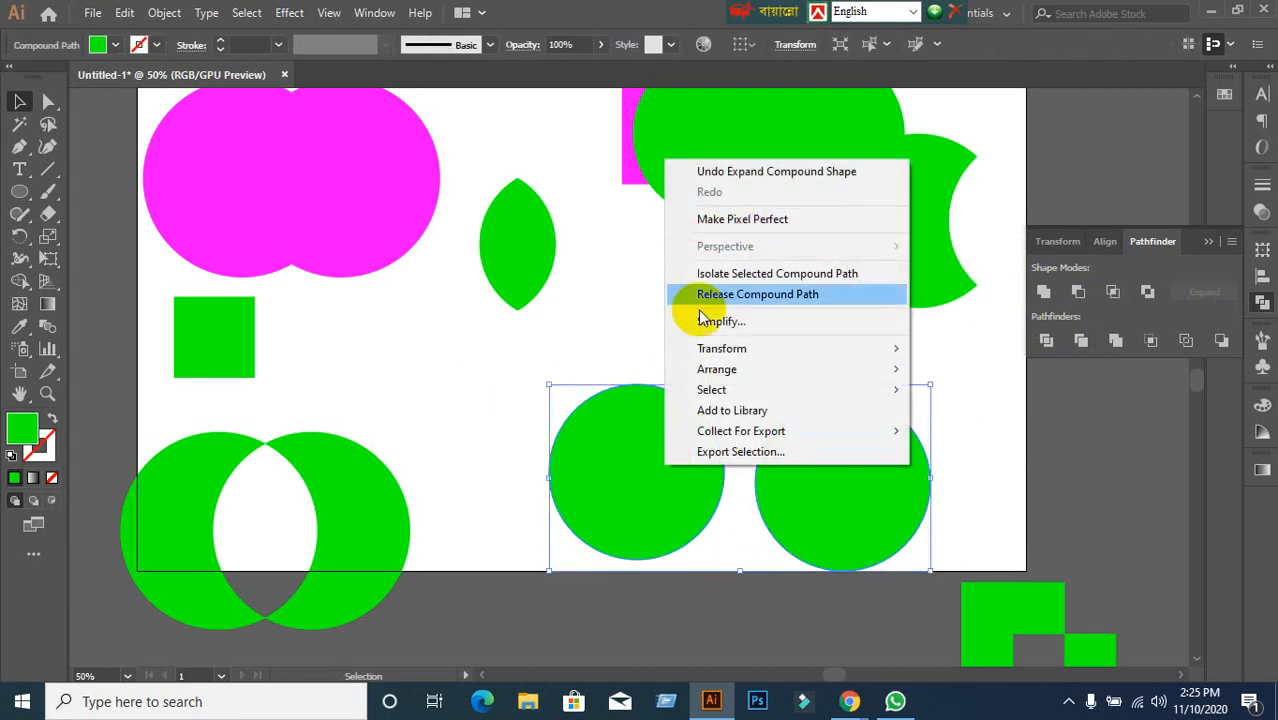
{"action": "left_click", "coordinate": [439, 436]}
{"action": "left_click", "coordinate": [606, 503]}
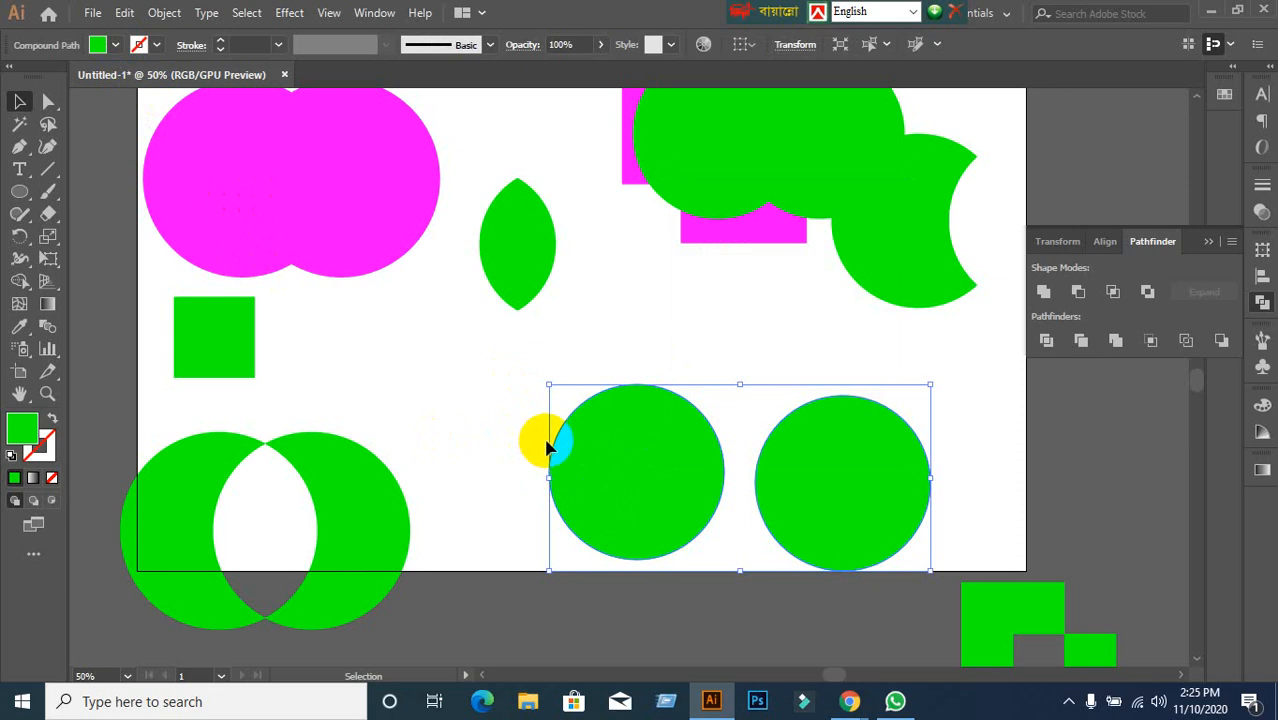
{"action": "key", "text": "a"}
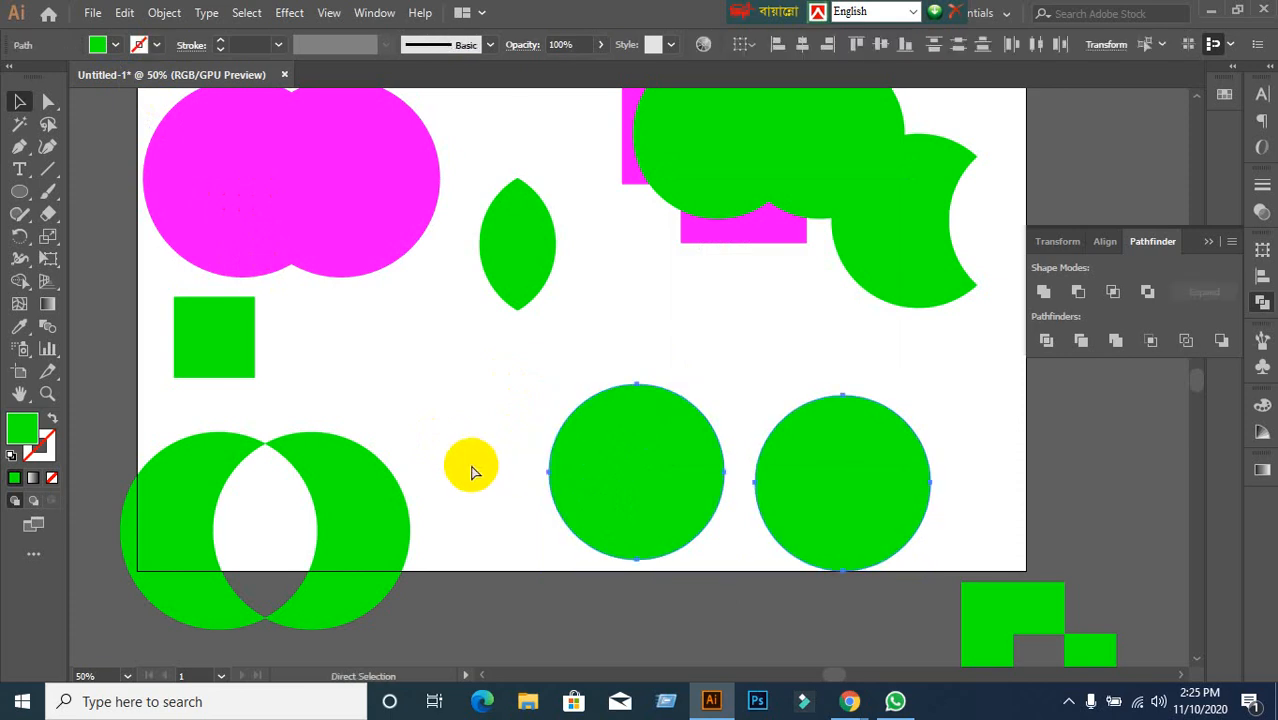
{"action": "key", "text": "v"}
{"action": "left_click", "coordinate": [500, 480]}
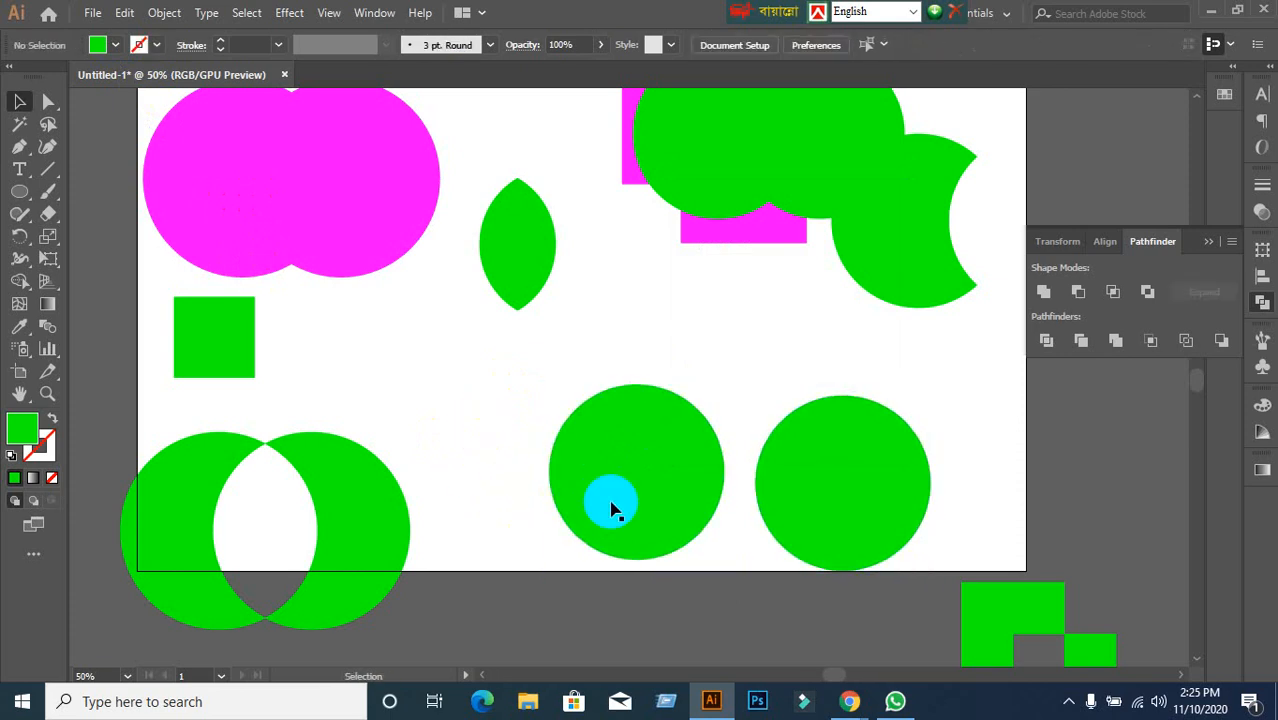
Reposition the two lower green circles so the right one sits beside the left one.
{"action": "left_click", "coordinate": [628, 485]}
{"action": "left_click_drag", "start_coordinate": [628, 485], "coordinate": [567, 465]}
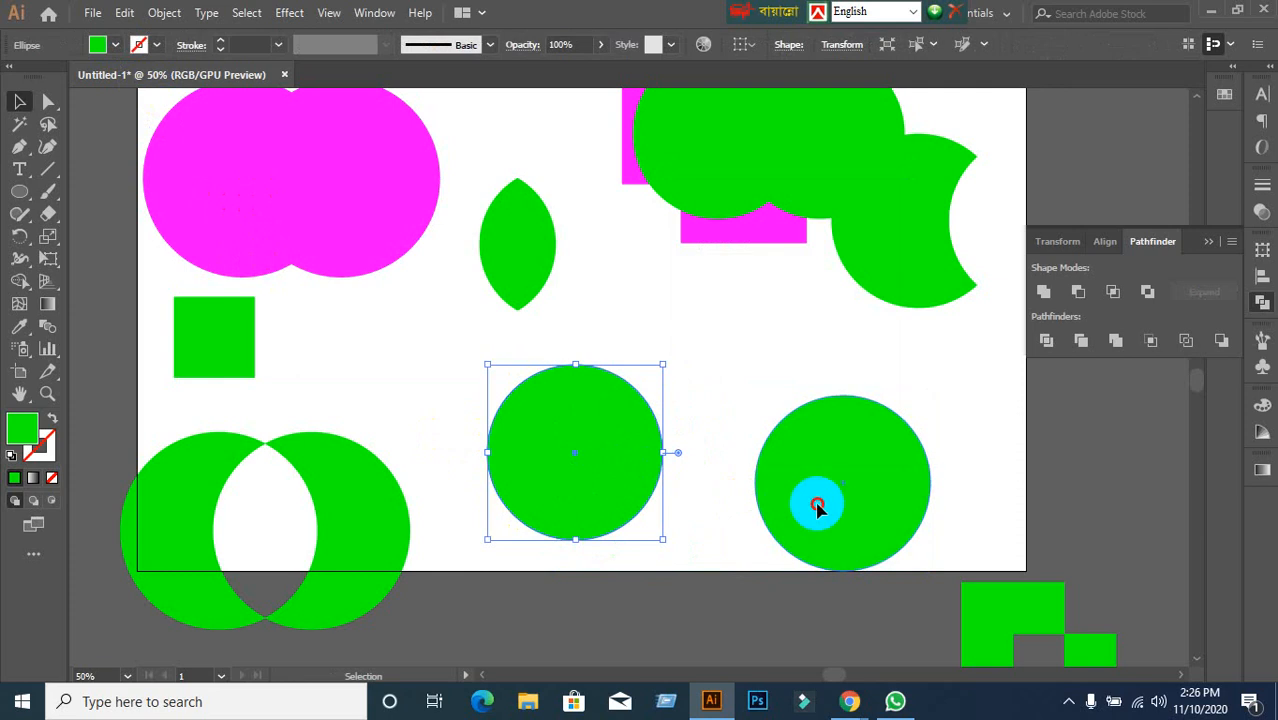
{"action": "left_click_drag", "start_coordinate": [818, 508], "coordinate": [649, 477]}
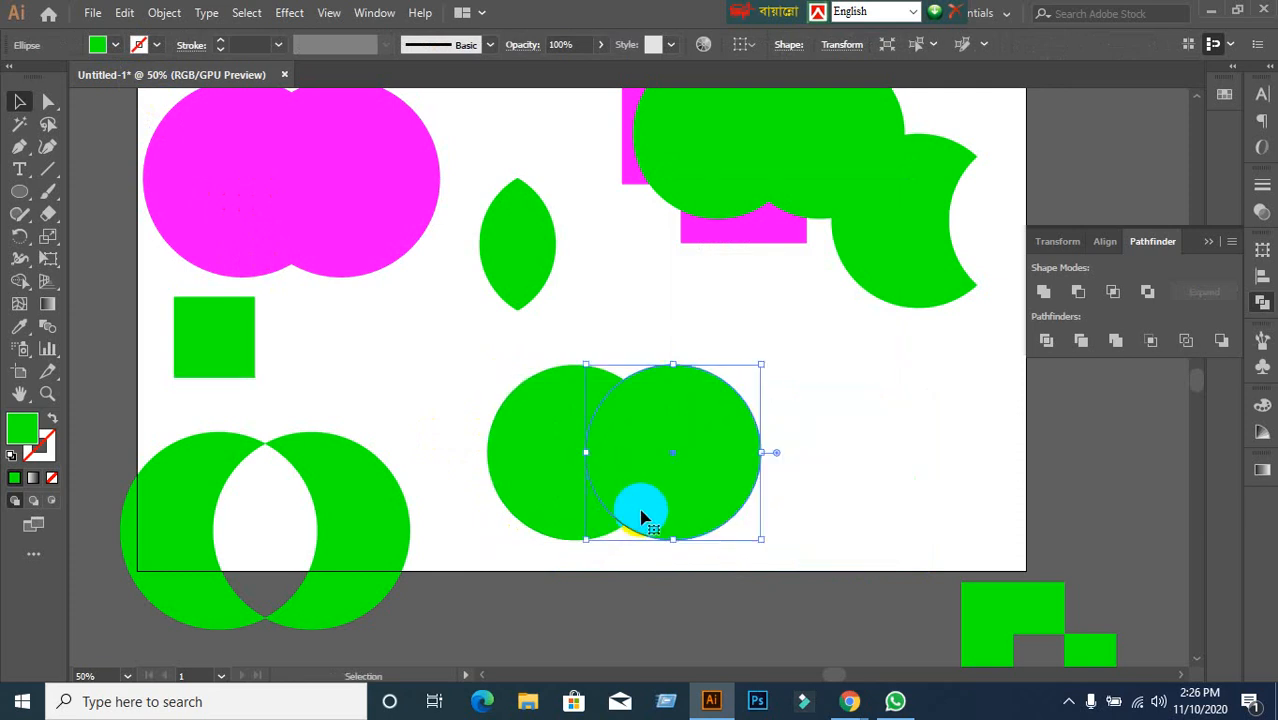
{"action": "left_click", "coordinate": [477, 378]}
{"action": "left_click_drag", "start_coordinate": [493, 348], "coordinate": [728, 514]}
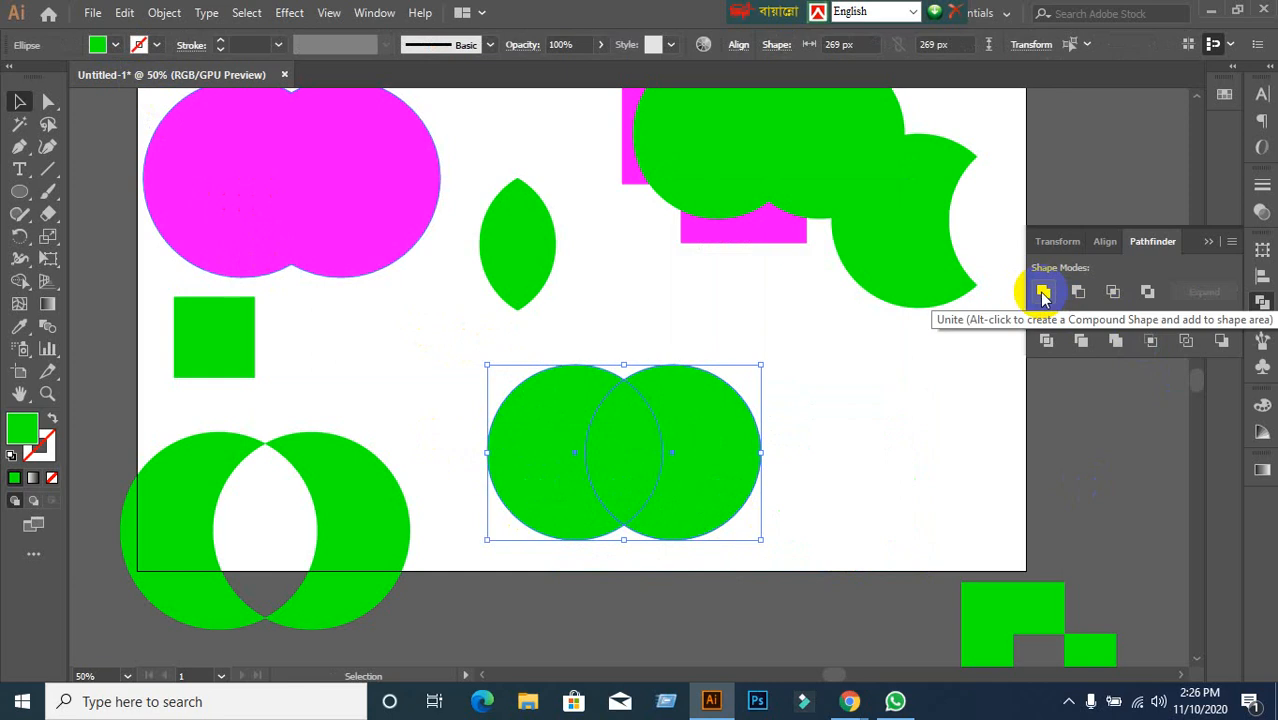
{"action": "left_click", "coordinate": [950, 410]}
{"action": "left_click_drag", "start_coordinate": [728, 466], "coordinate": [816, 468]}
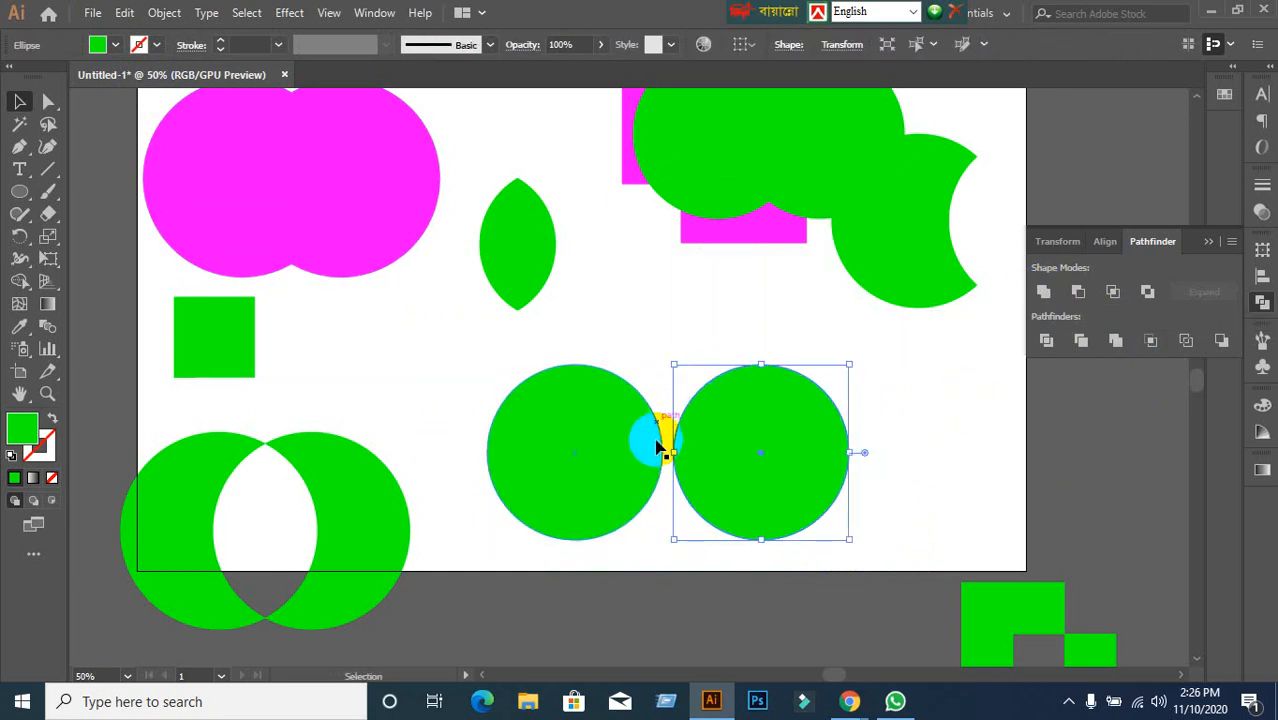
{"action": "left_click", "coordinate": [634, 592]}
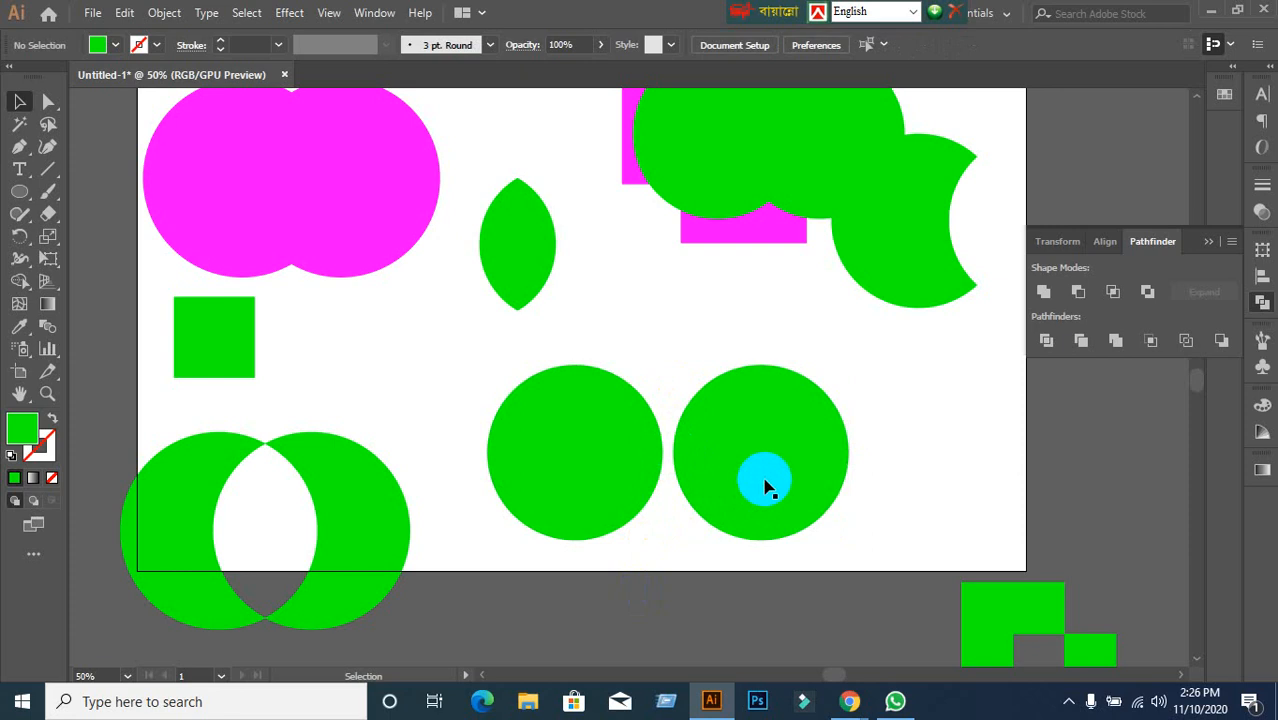
Unite the two circles, Ungroup them, and undo a trial move of the right circle.
{"action": "left_click_drag", "start_coordinate": [502, 340], "coordinate": [861, 522]}
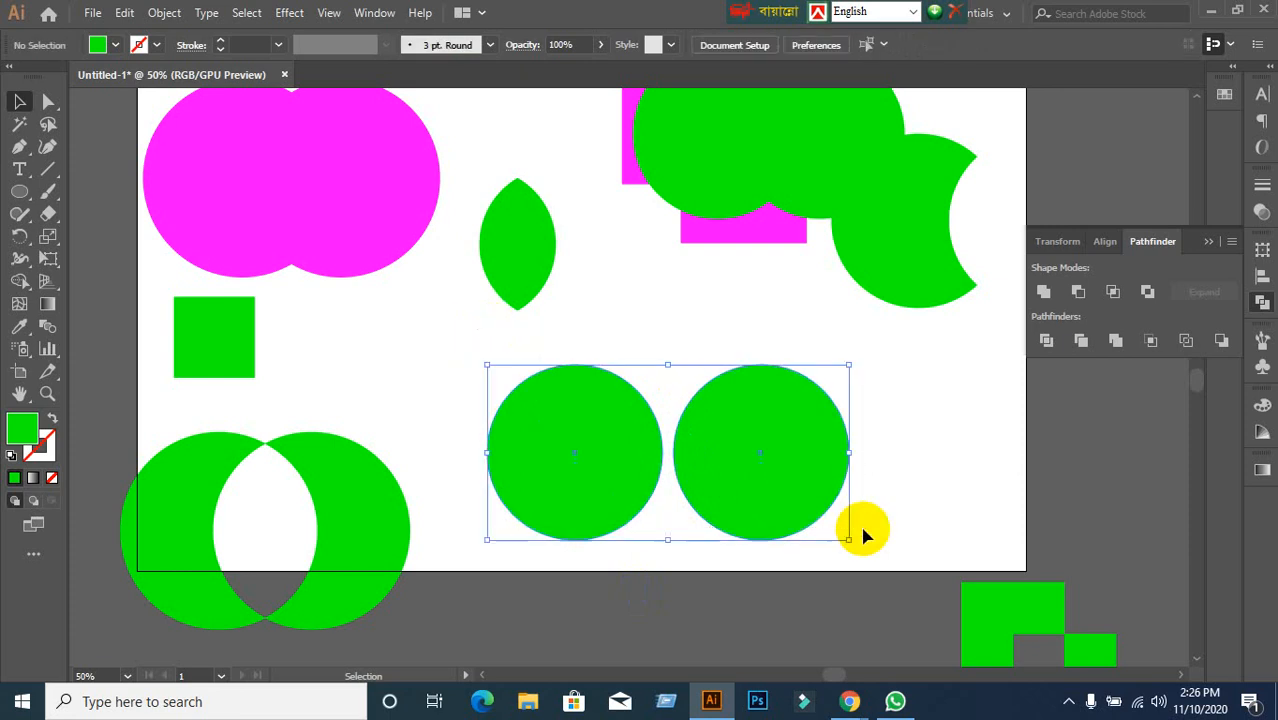
{"action": "left_click", "coordinate": [1043, 293]}
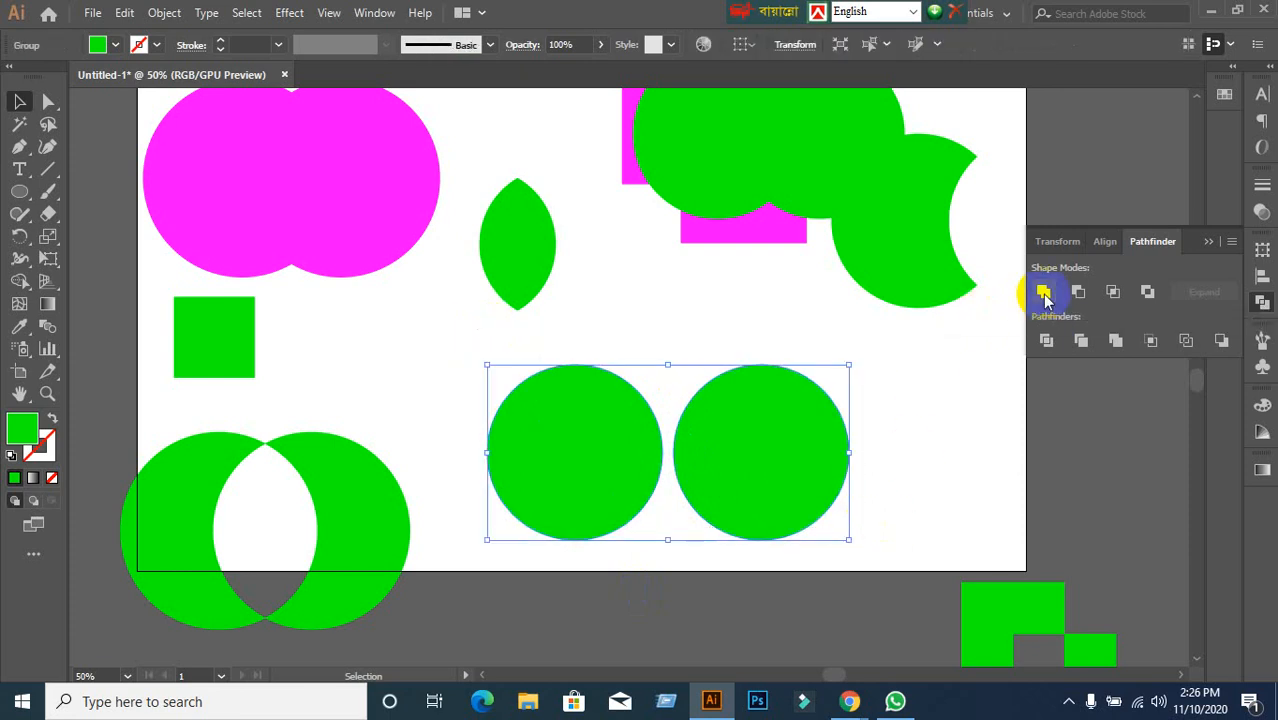
{"action": "left_click", "coordinate": [942, 480]}
{"action": "left_click", "coordinate": [834, 474]}
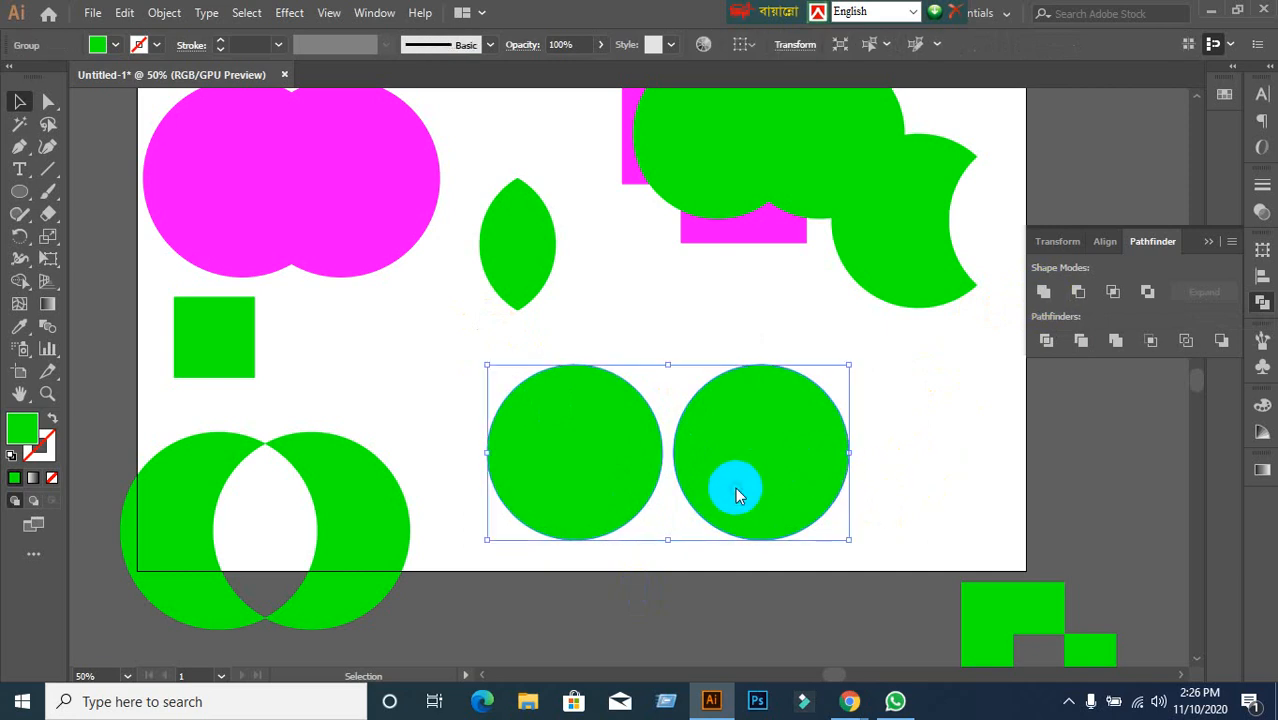
{"action": "right_click", "coordinate": [735, 490]}
{"action": "left_click", "coordinate": [789, 320]}
{"action": "left_click", "coordinate": [844, 385]}
{"action": "left_click_drag", "start_coordinate": [804, 476], "coordinate": [1018, 516]}
{"action": "key", "text": "ctrl+z"}
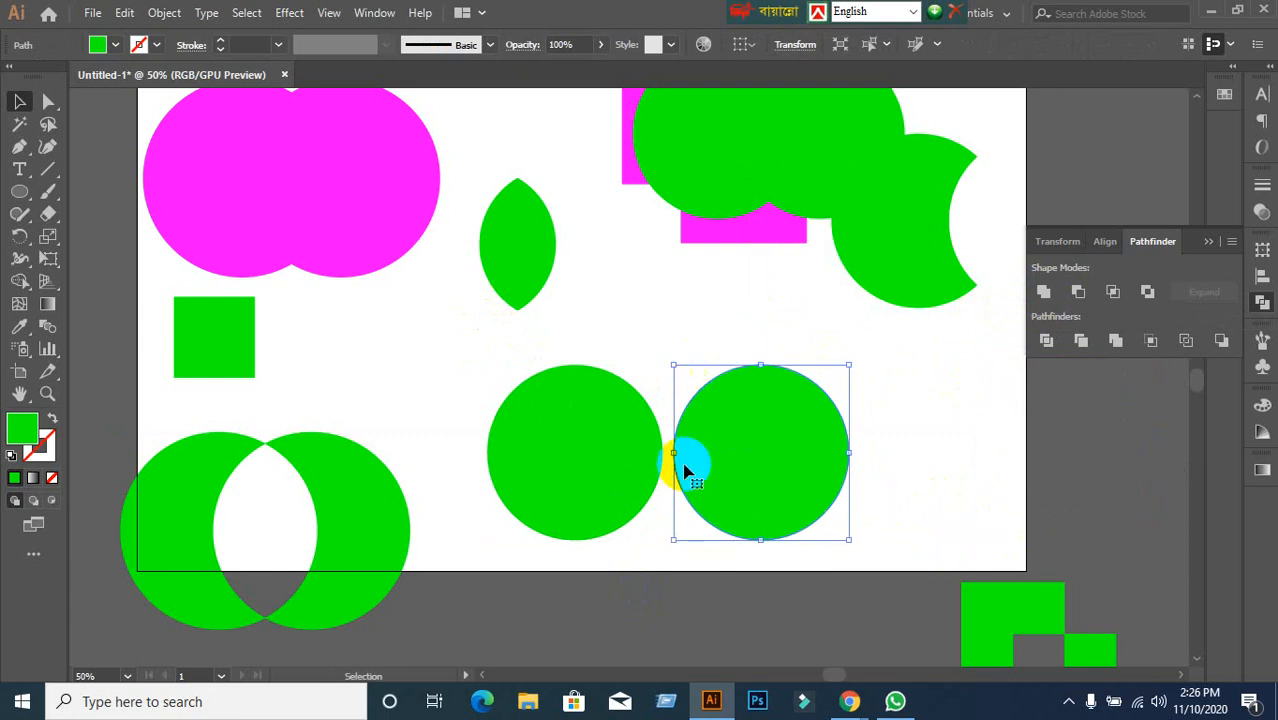
Select both circles again, apply Unite, and move the circle pair slightly upward.
{"action": "left_click_drag", "start_coordinate": [486, 343], "coordinate": [847, 506]}
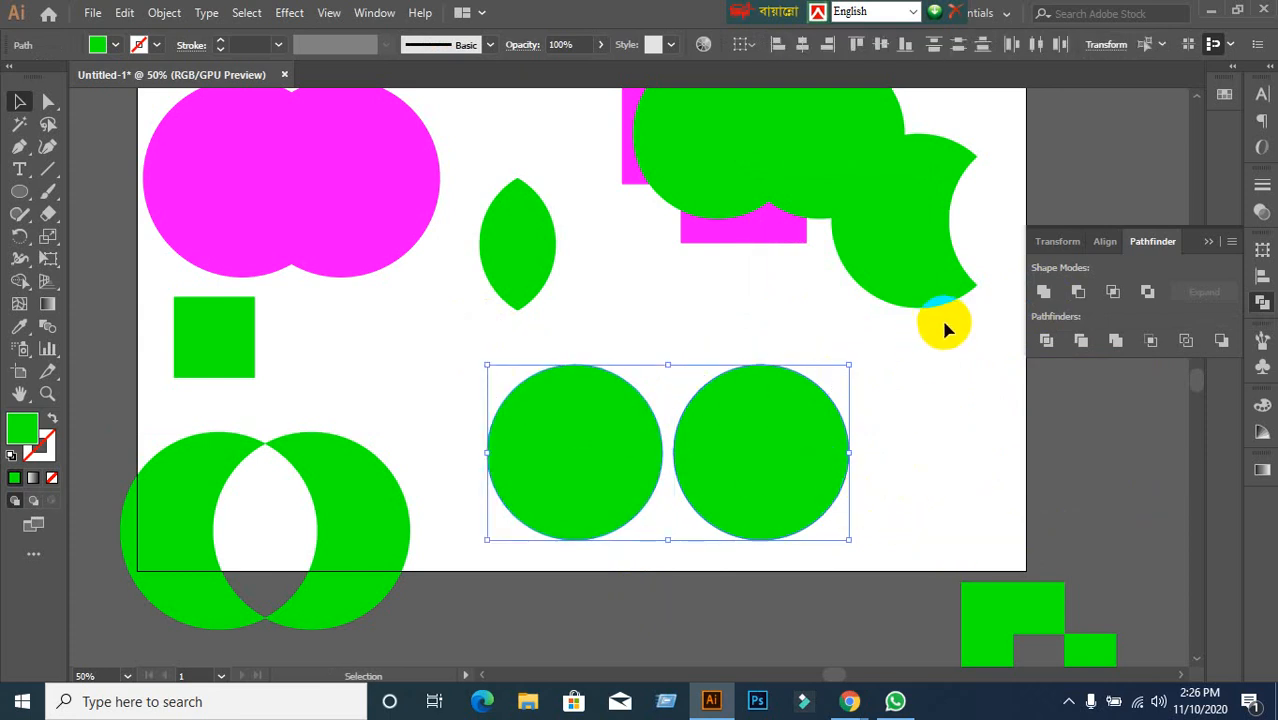
{"action": "left_click", "coordinate": [1045, 295]}
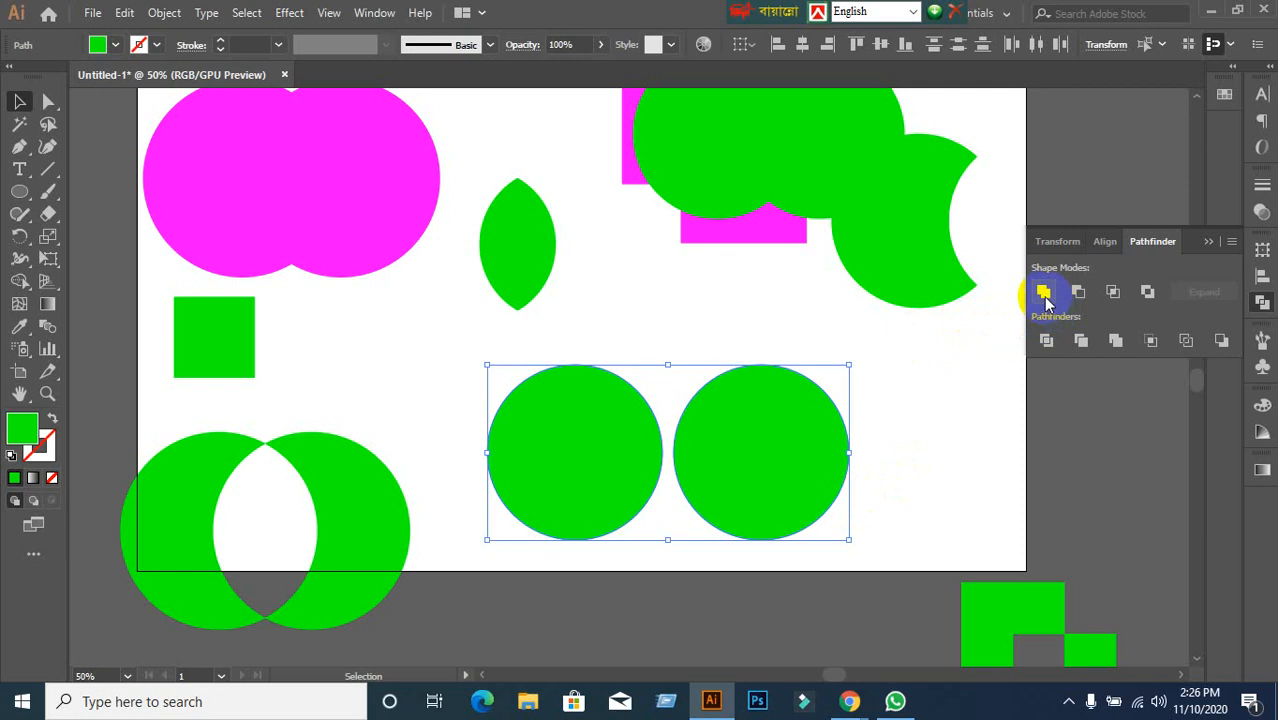
{"action": "left_click", "coordinate": [1044, 297]}
{"action": "left_click", "coordinate": [929, 510]}
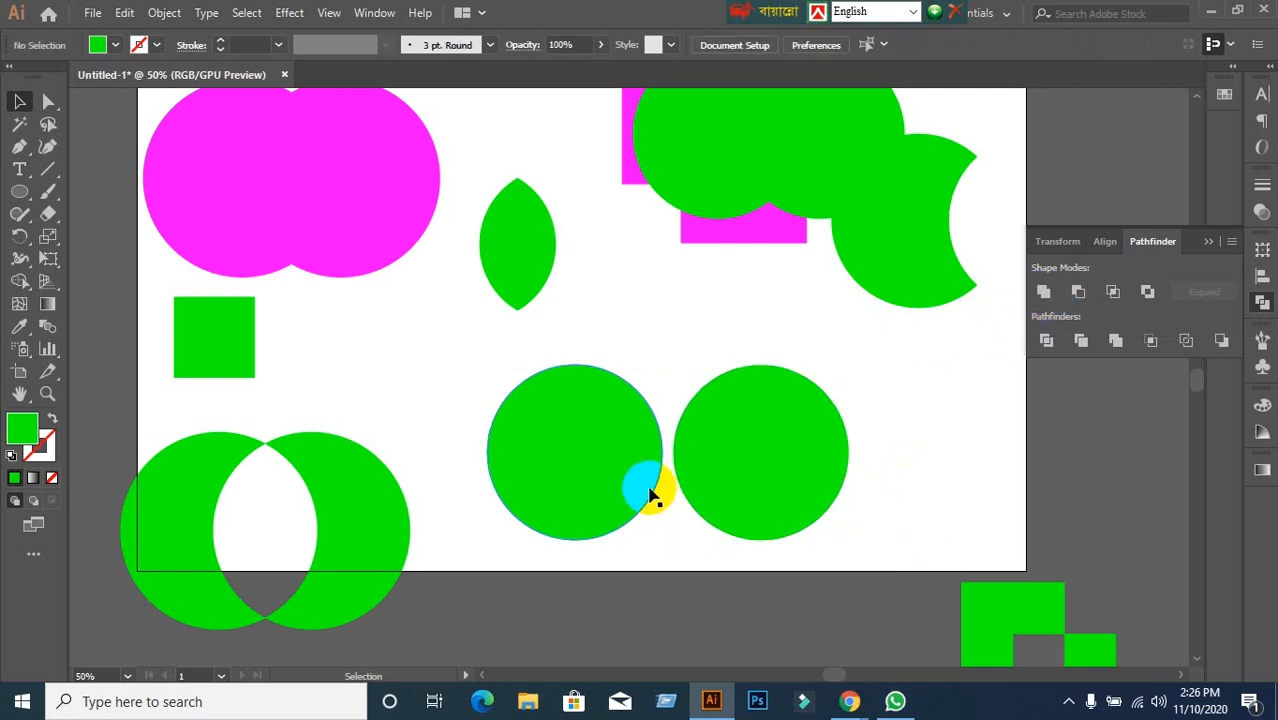
{"action": "mouse_move", "coordinate": [543, 484]}
{"action": "left_mouse_down"}
{"action": "mouse_move", "coordinate": [618, 440]}
{"action": "mouse_move", "coordinate": [585, 419]}
{"action": "mouse_move", "coordinate": [505, 488]}
{"action": "mouse_move", "coordinate": [540, 466]}
{"action": "left_mouse_up"}
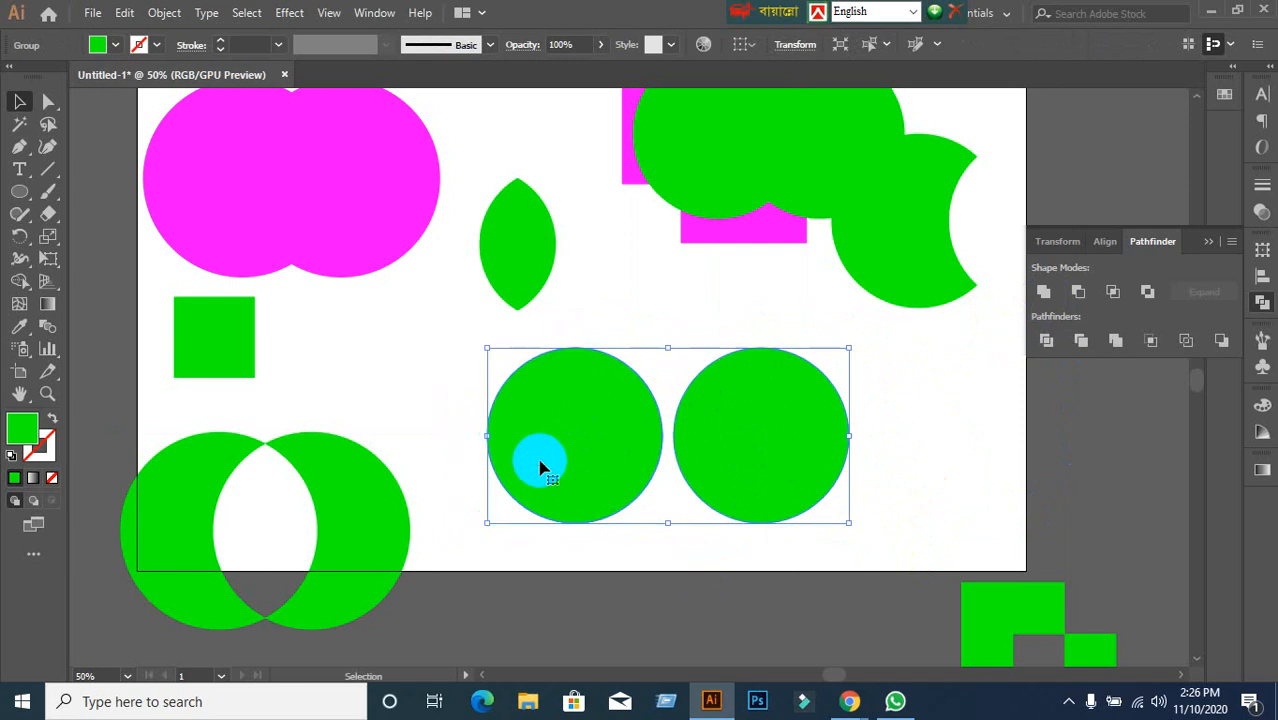
Undo the move, shift the circle pair back into place, and check each circle is separate.
{"action": "left_click", "coordinate": [612, 609]}
{"action": "key", "text": "ctrl+z"}
{"action": "left_click", "coordinate": [612, 609]}
{"action": "left_click", "coordinate": [571, 510]}
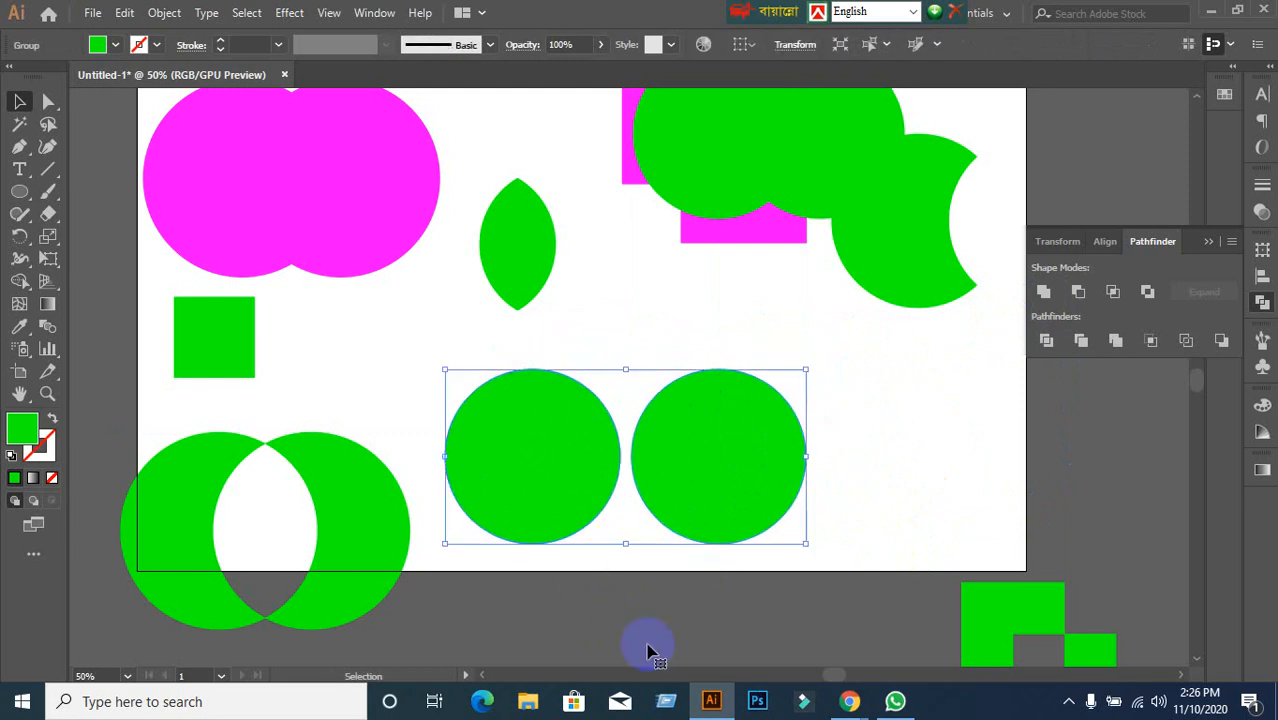
{"action": "left_click_drag", "start_coordinate": [556, 514], "coordinate": [599, 510]}
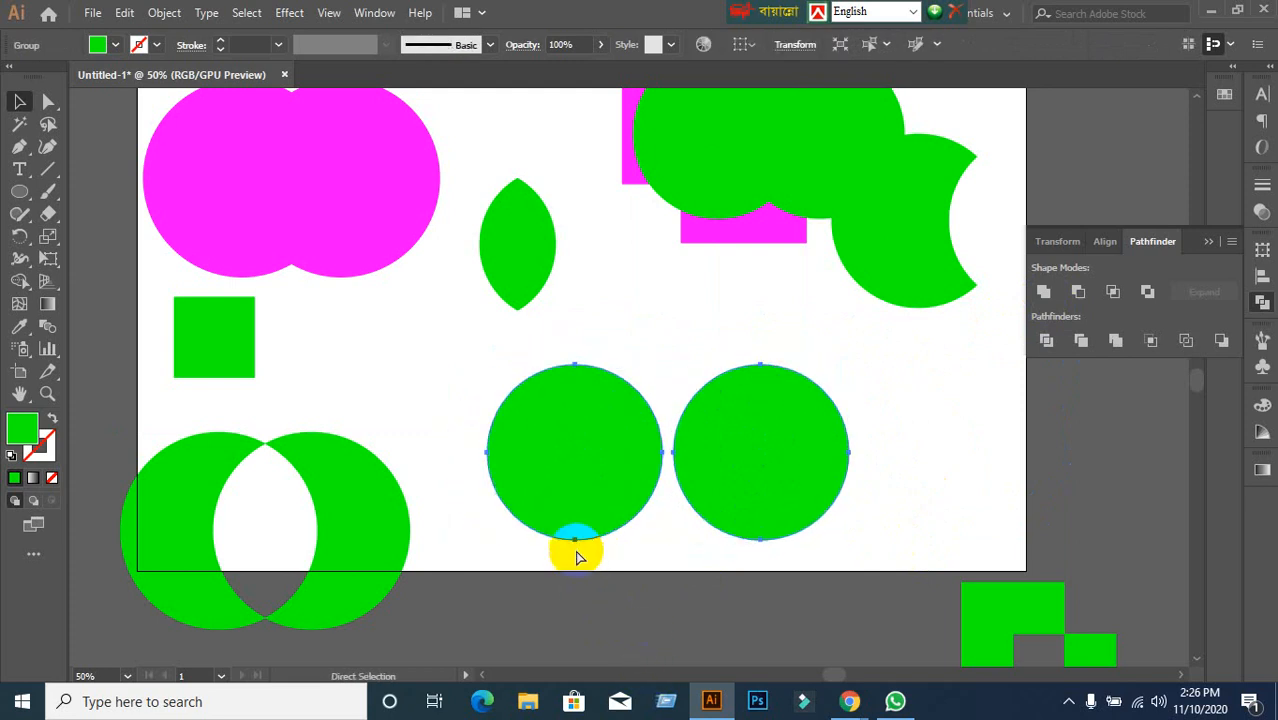
{"action": "left_click", "coordinate": [633, 605]}
{"action": "left_click", "coordinate": [604, 498]}
{"action": "left_click", "coordinate": [770, 514]}
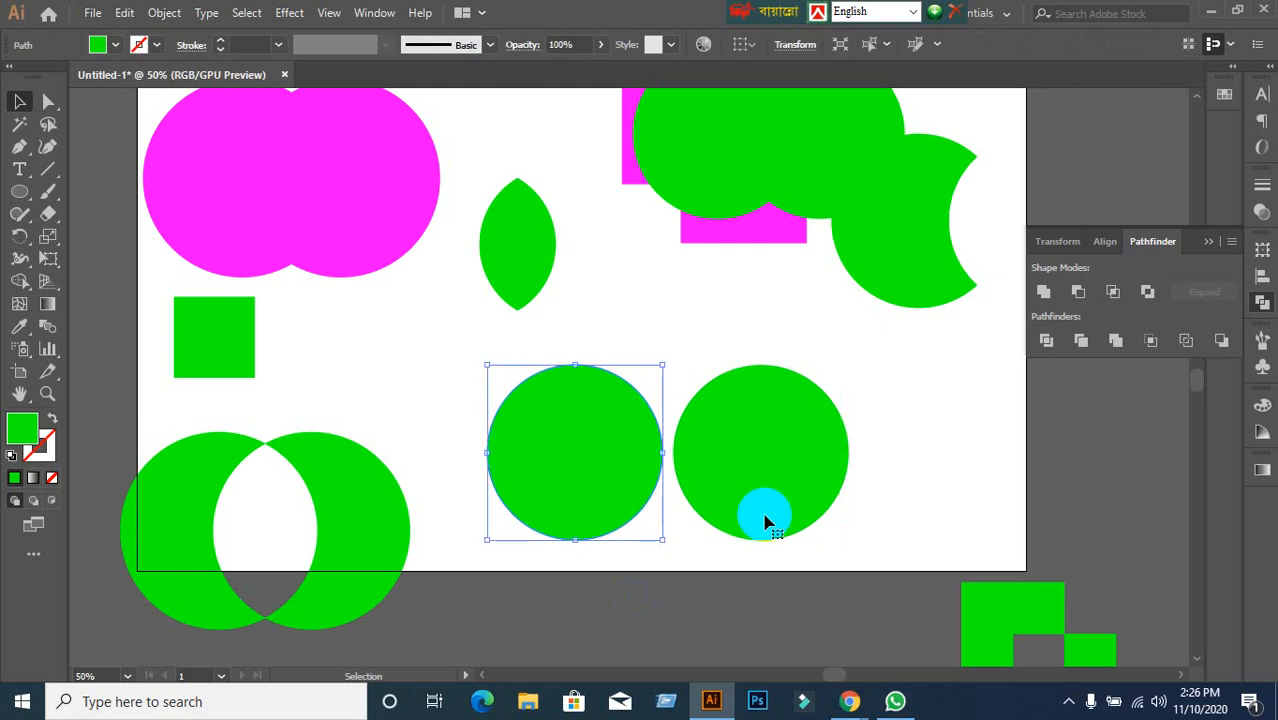
{"action": "left_click", "coordinate": [722, 641]}
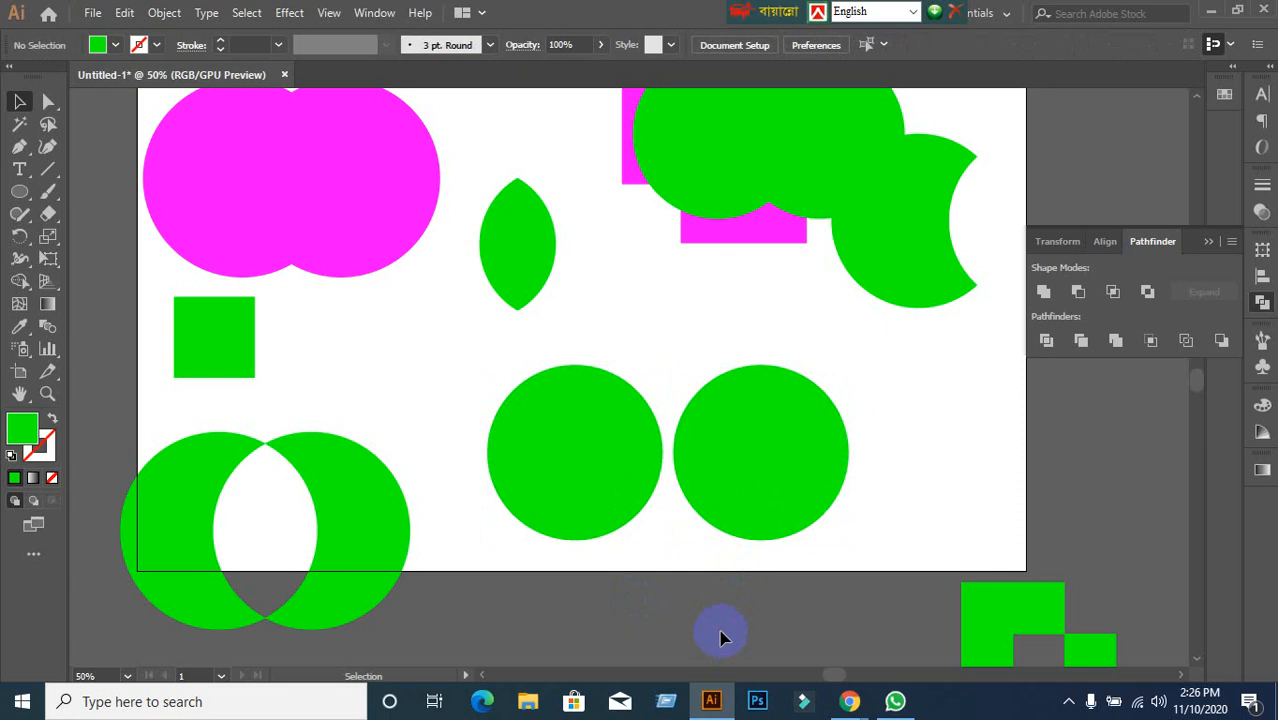
{"action": "left_click_drag", "start_coordinate": [762, 491], "coordinate": [697, 497]}
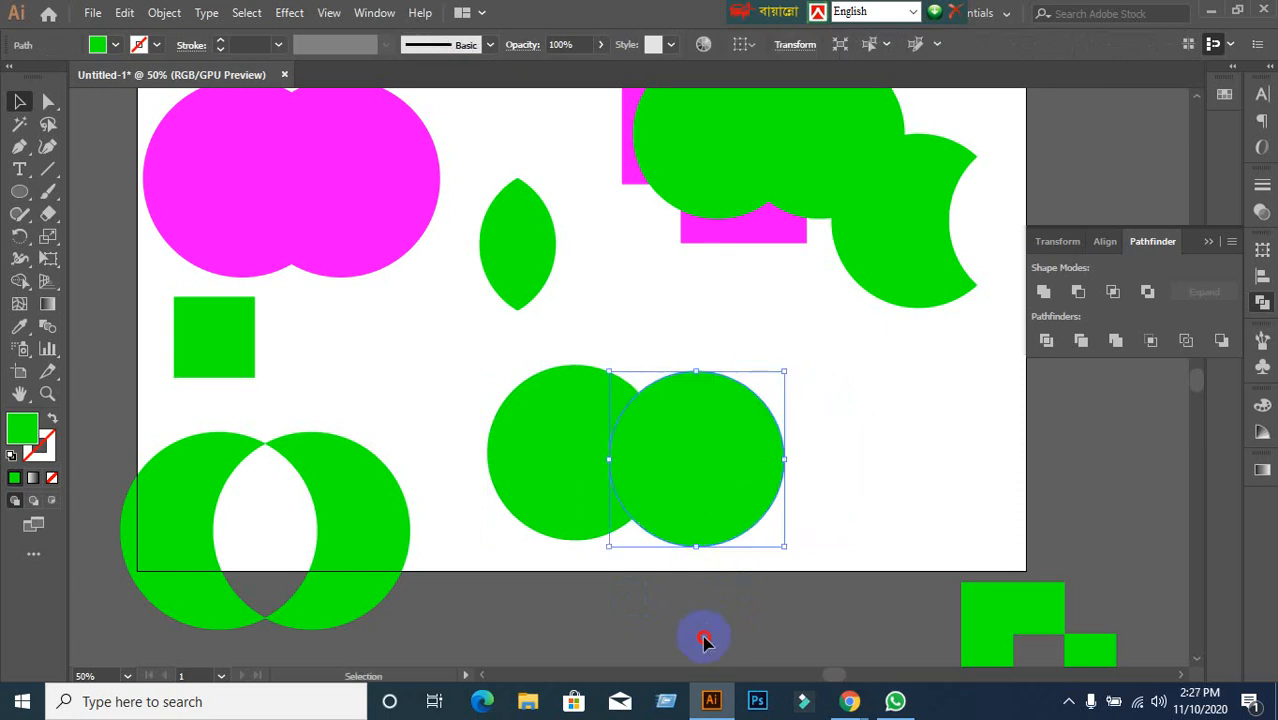
{"action": "left_click_drag", "start_coordinate": [480, 355], "coordinate": [836, 480]}
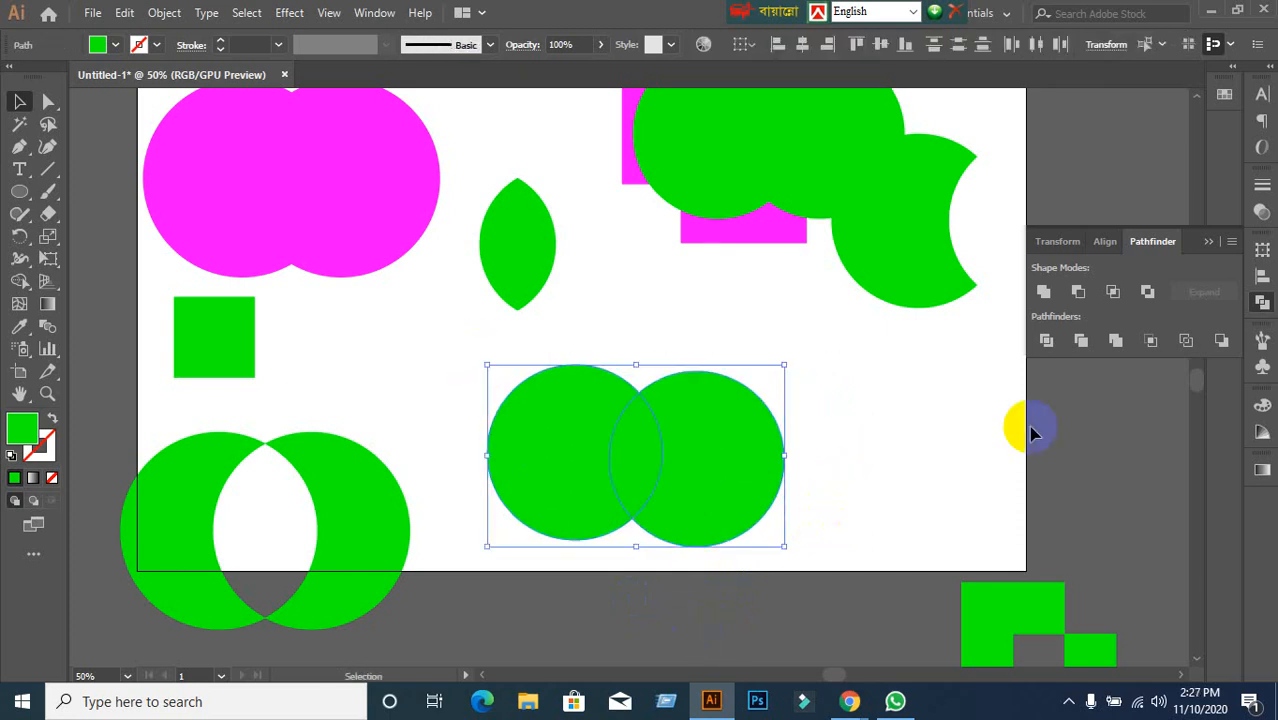
{"action": "left_click", "coordinate": [1042, 299]}
{"action": "key", "text": "ctrl+z"}
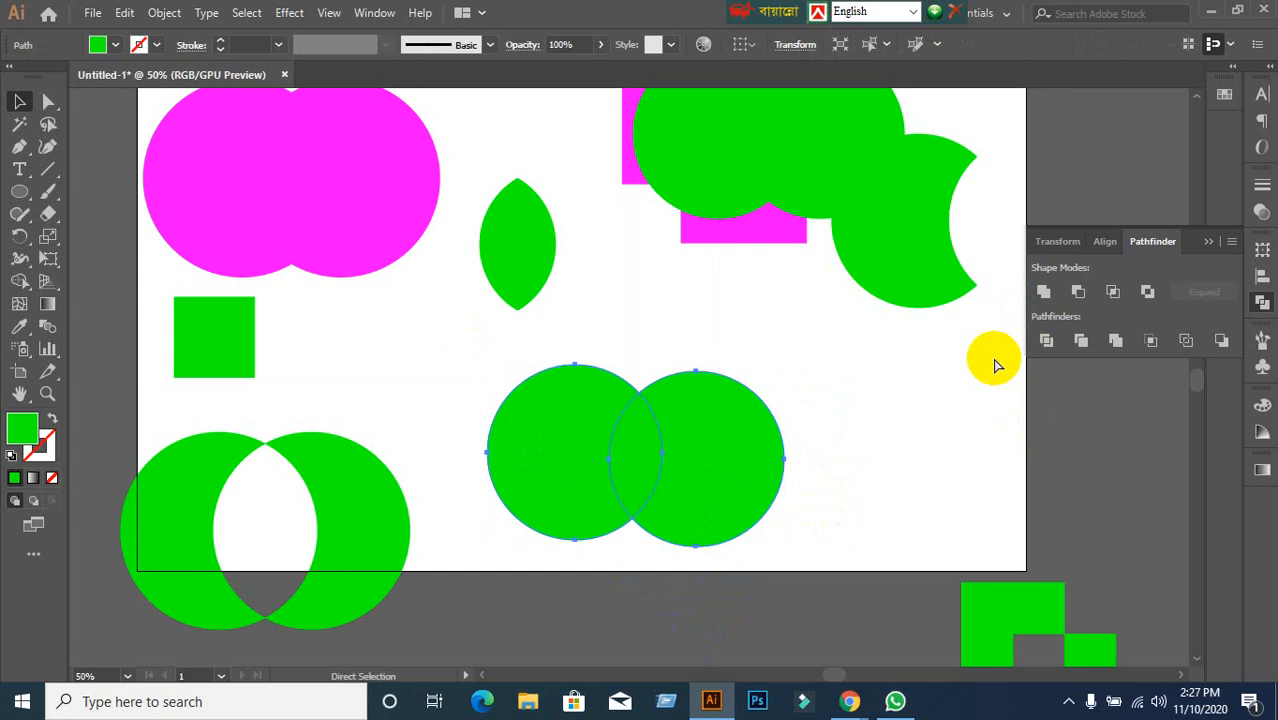
{"action": "left_click_drag", "start_coordinate": [451, 345], "coordinate": [727, 436]}
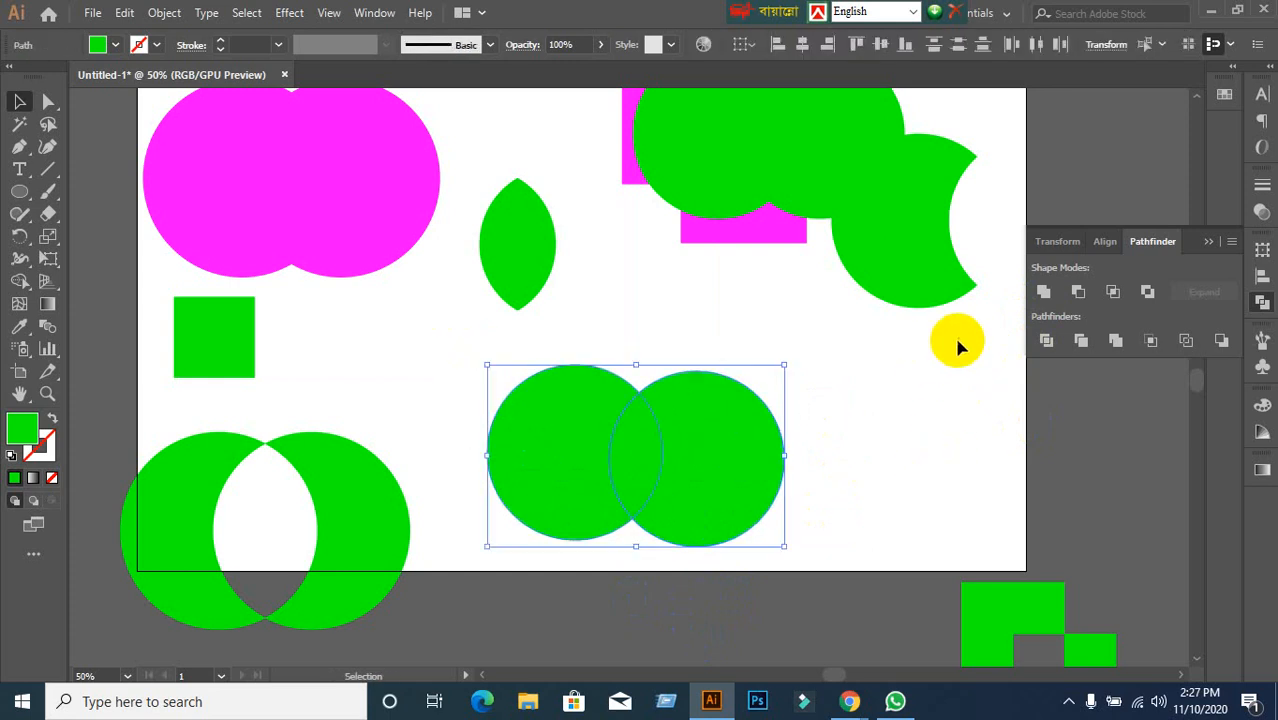
{"action": "left_click", "coordinate": [1042, 292], "text": "alt"}
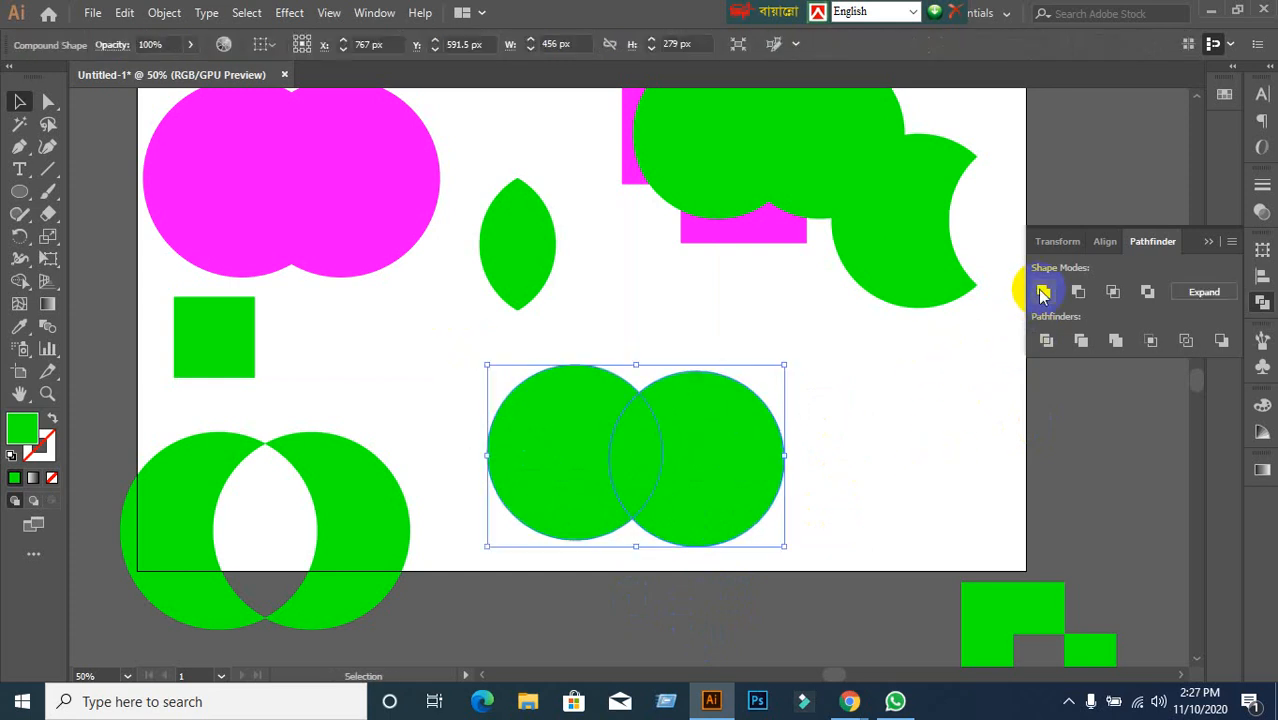
{"action": "left_click", "coordinate": [1204, 292]}
{"action": "left_click", "coordinate": [920, 458]}
{"action": "key", "text": "ctrl+z"}
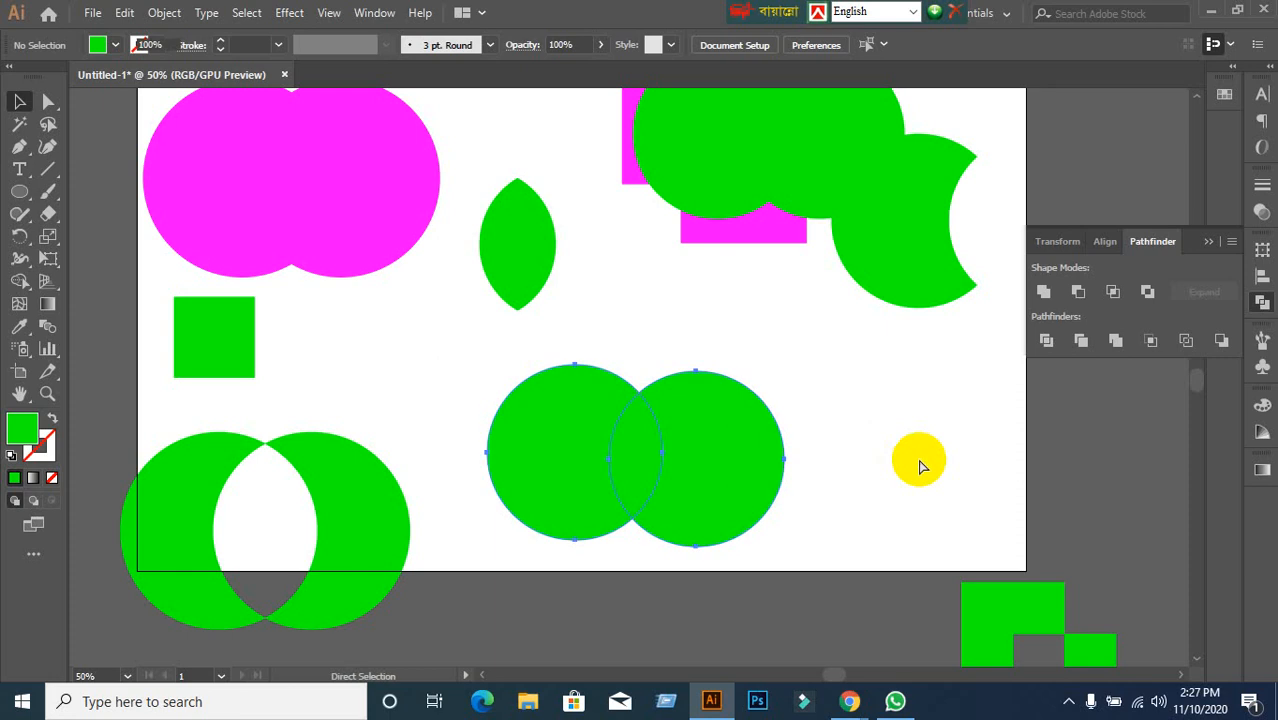
{"action": "left_click", "coordinate": [914, 458]}
{"action": "left_click", "coordinate": [754, 480]}
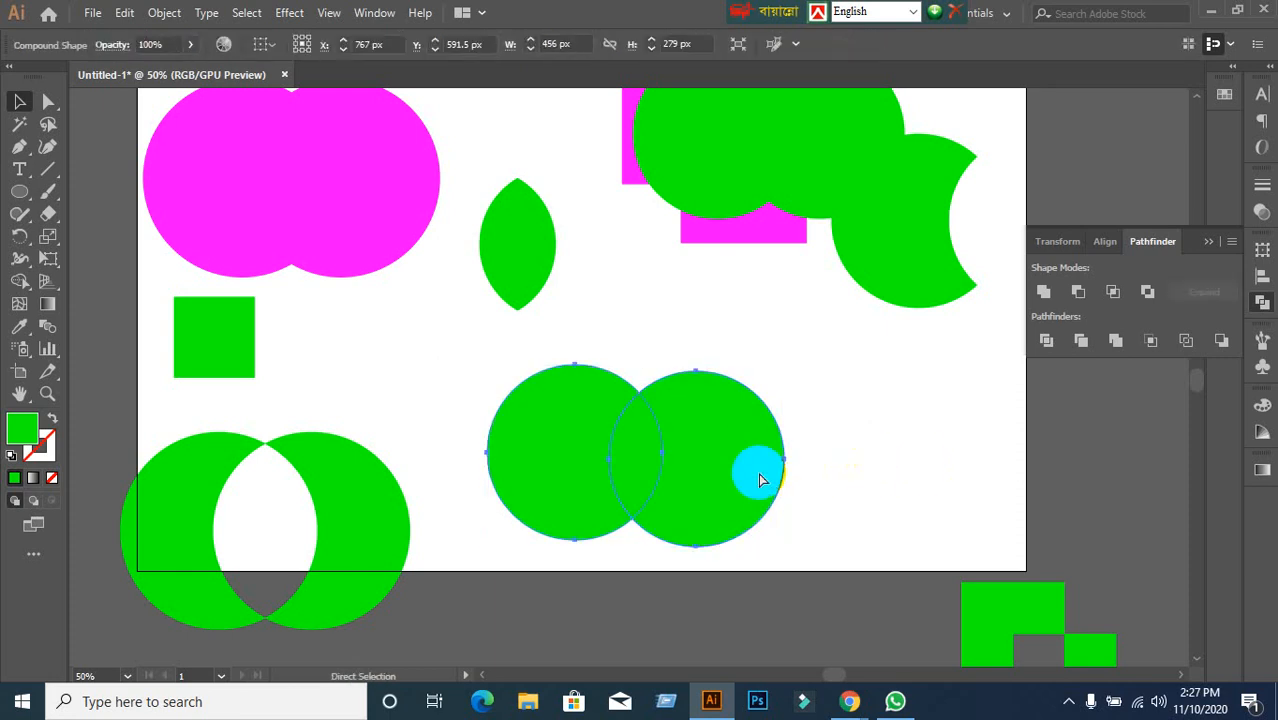
{"action": "left_click", "coordinate": [927, 385]}
{"action": "left_click_drag", "start_coordinate": [758, 461], "coordinate": [825, 461]}
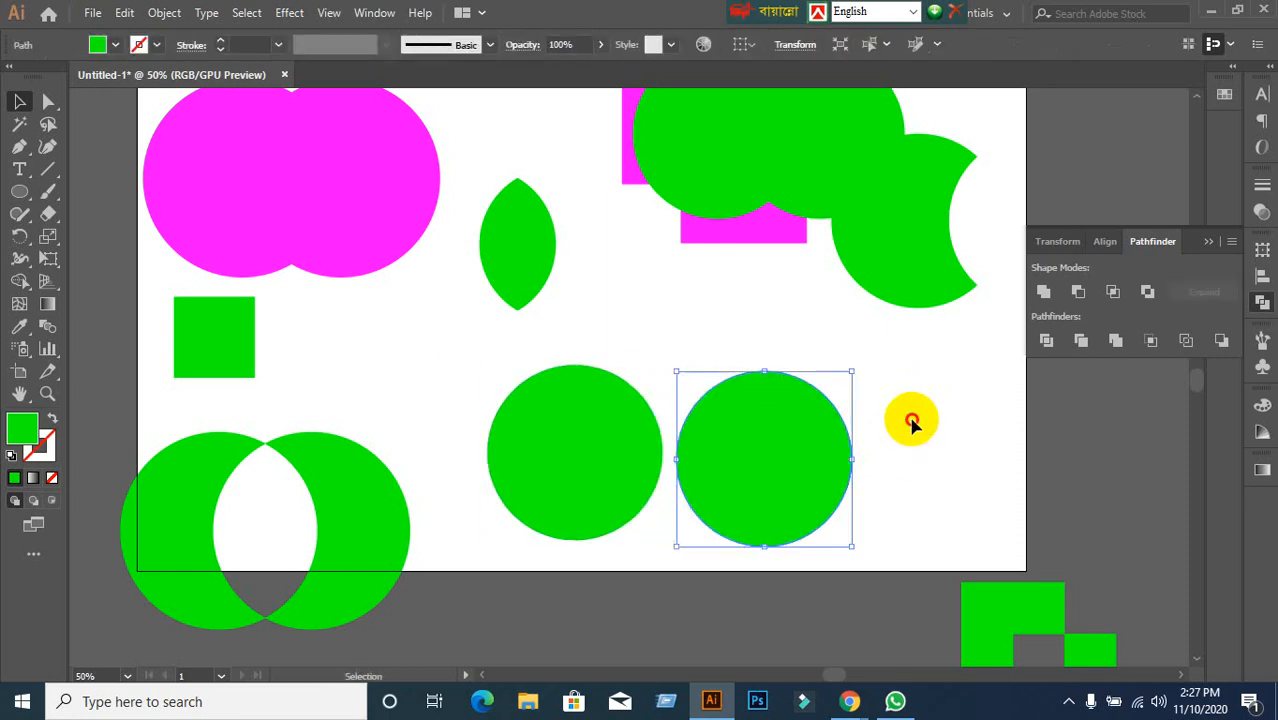
{"action": "left_click", "coordinate": [913, 422]}
Admit the waiting participant in Google Meet, return to Illustrator, and select both green circles.
{"action": "left_click", "coordinate": [865, 707]}
{"action": "left_click", "coordinate": [790, 636]}
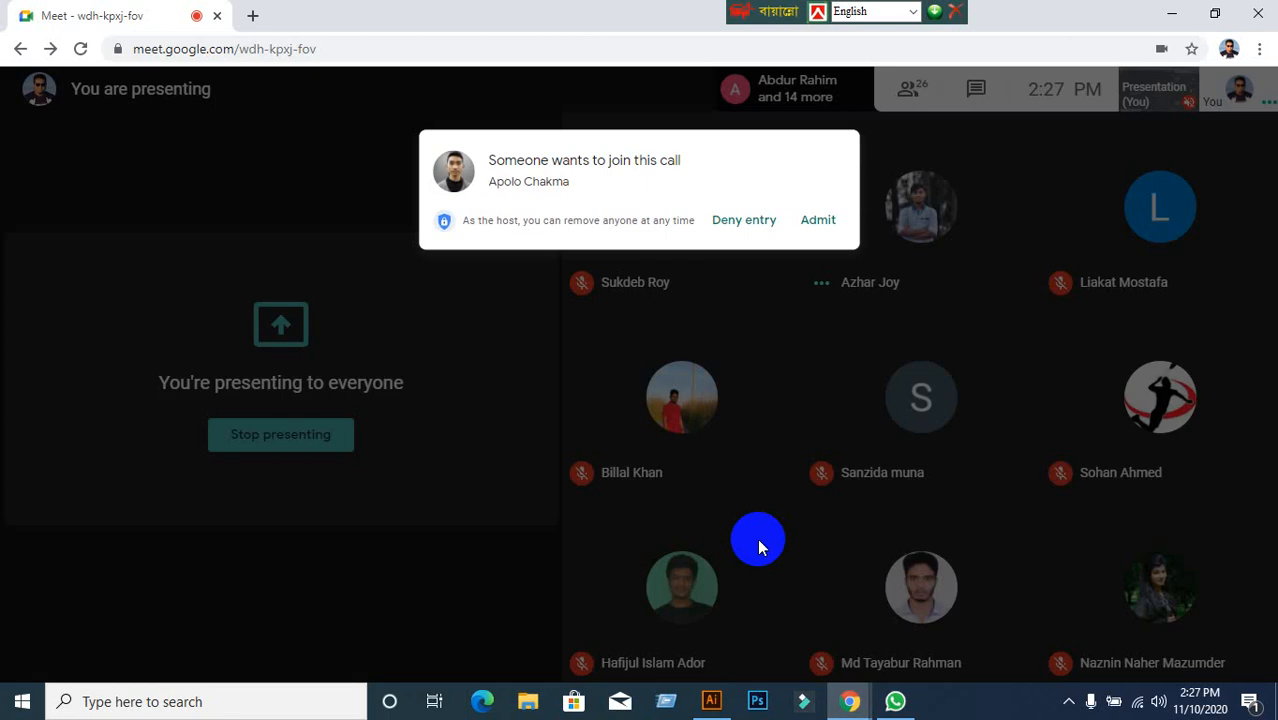
{"action": "left_click", "coordinate": [828, 182]}
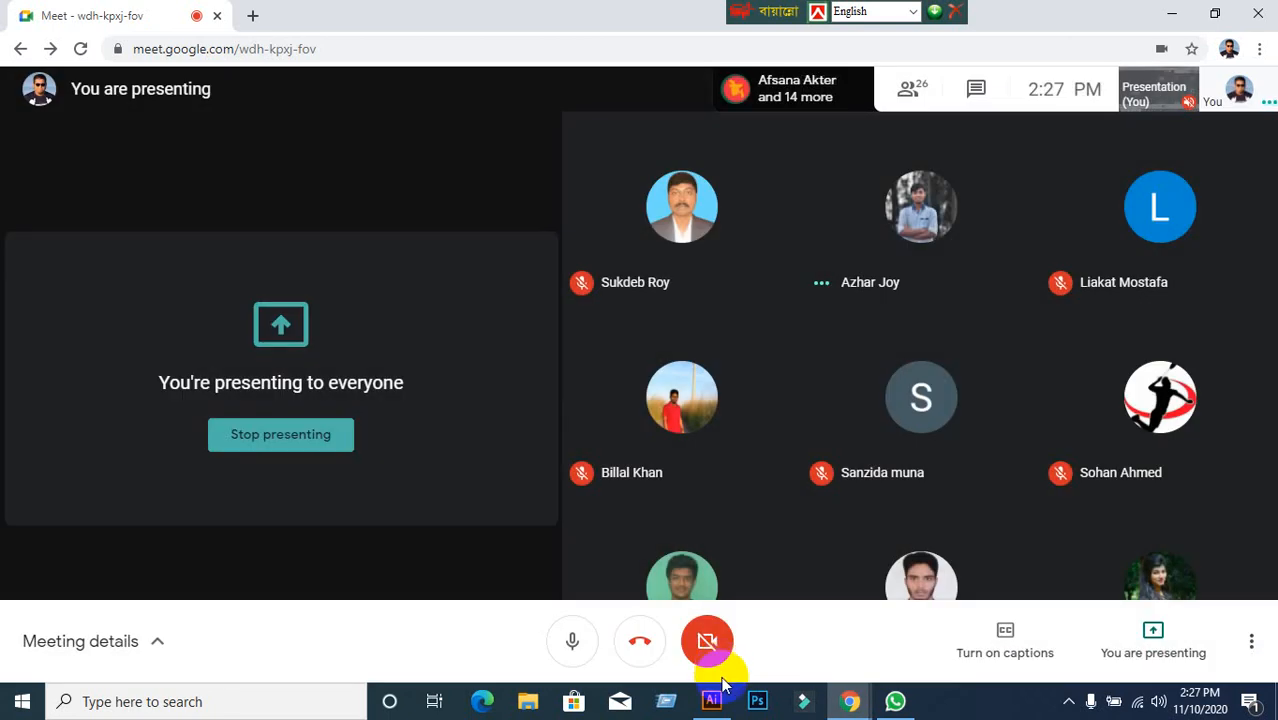
{"action": "left_click", "coordinate": [711, 701]}
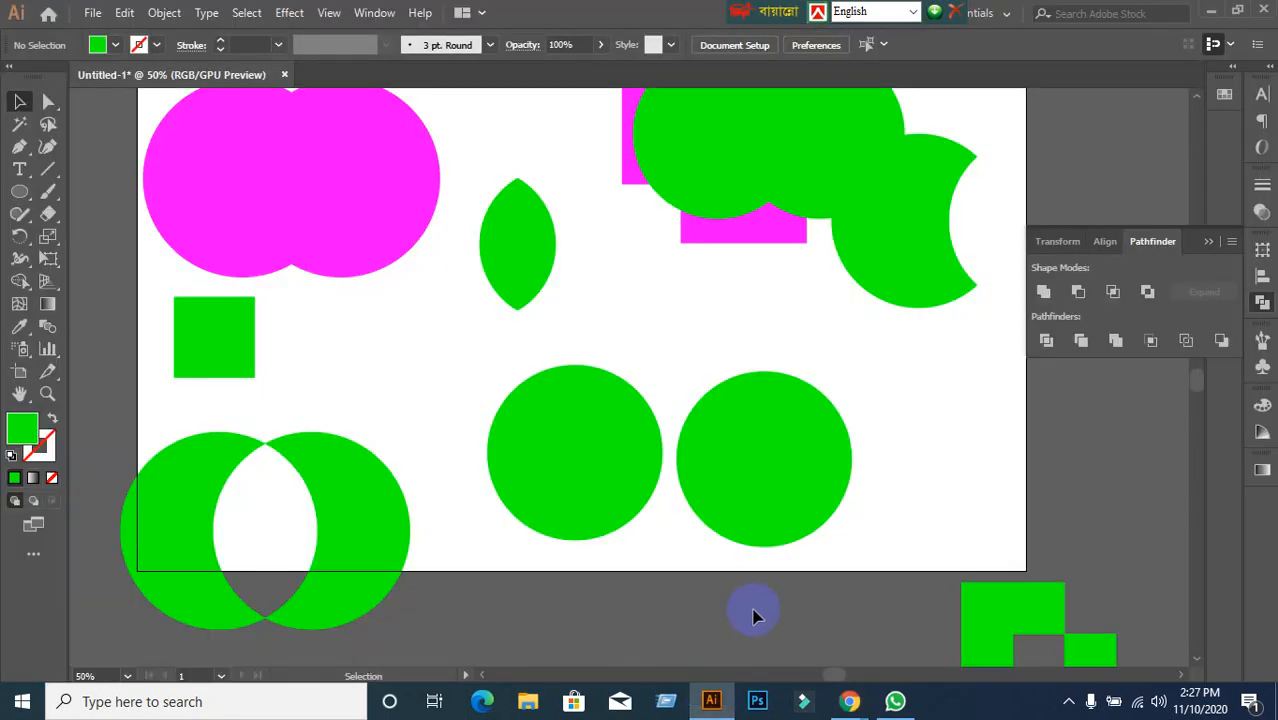
{"action": "left_click_drag", "start_coordinate": [471, 343], "coordinate": [873, 562]}
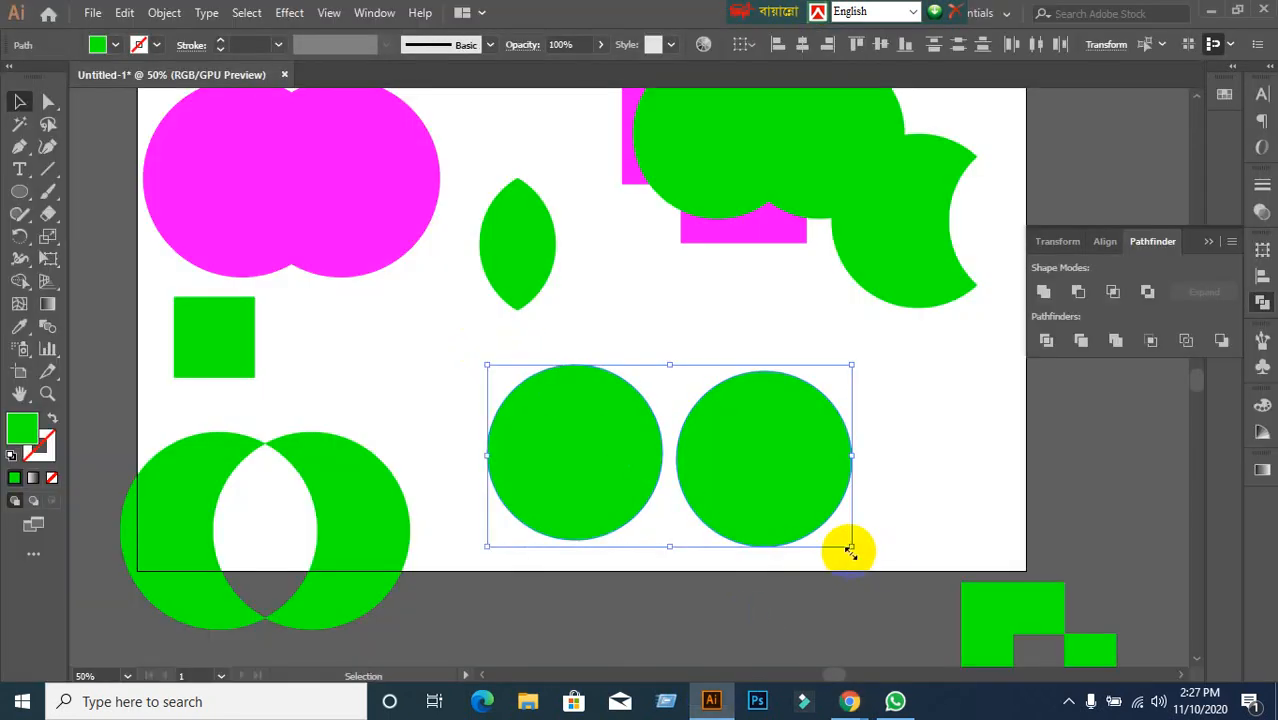
Unite the circles, move them up-left, Ungroup, and undo a trial move of the right circle.
{"action": "left_click", "coordinate": [1043, 291]}
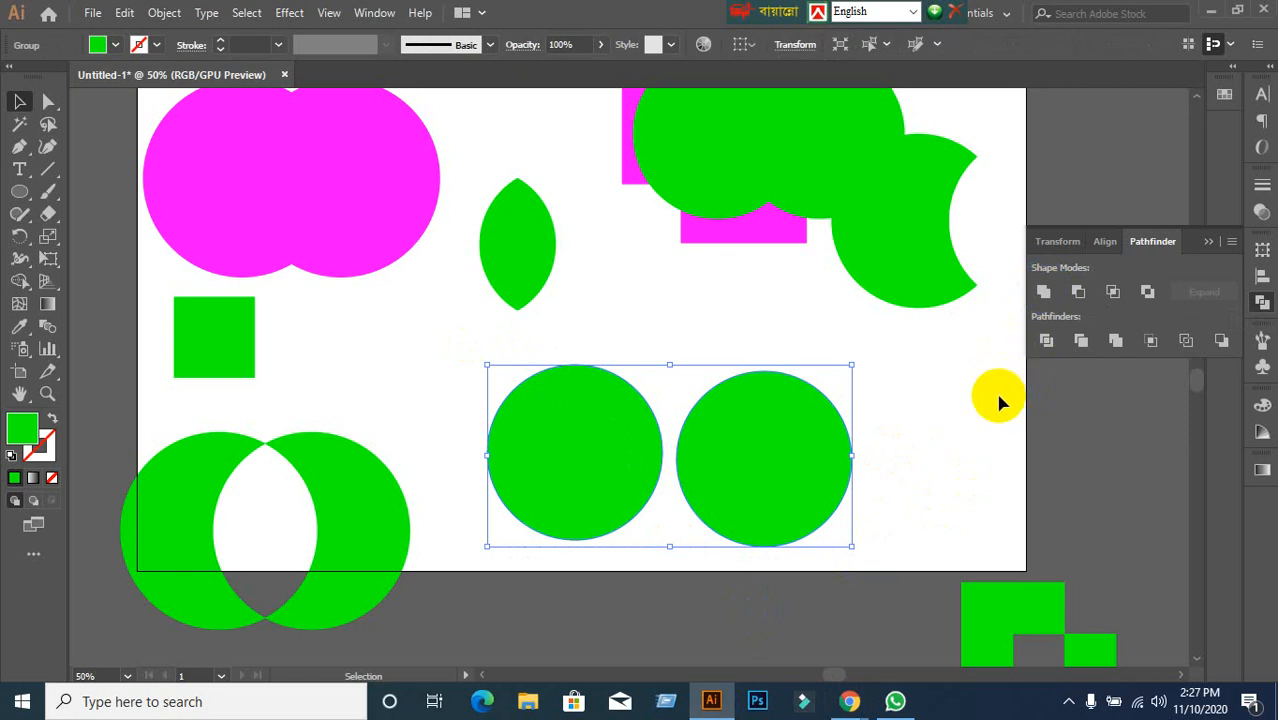
{"action": "left_click", "coordinate": [998, 395]}
{"action": "left_click_drag", "start_coordinate": [783, 437], "coordinate": [760, 405]}
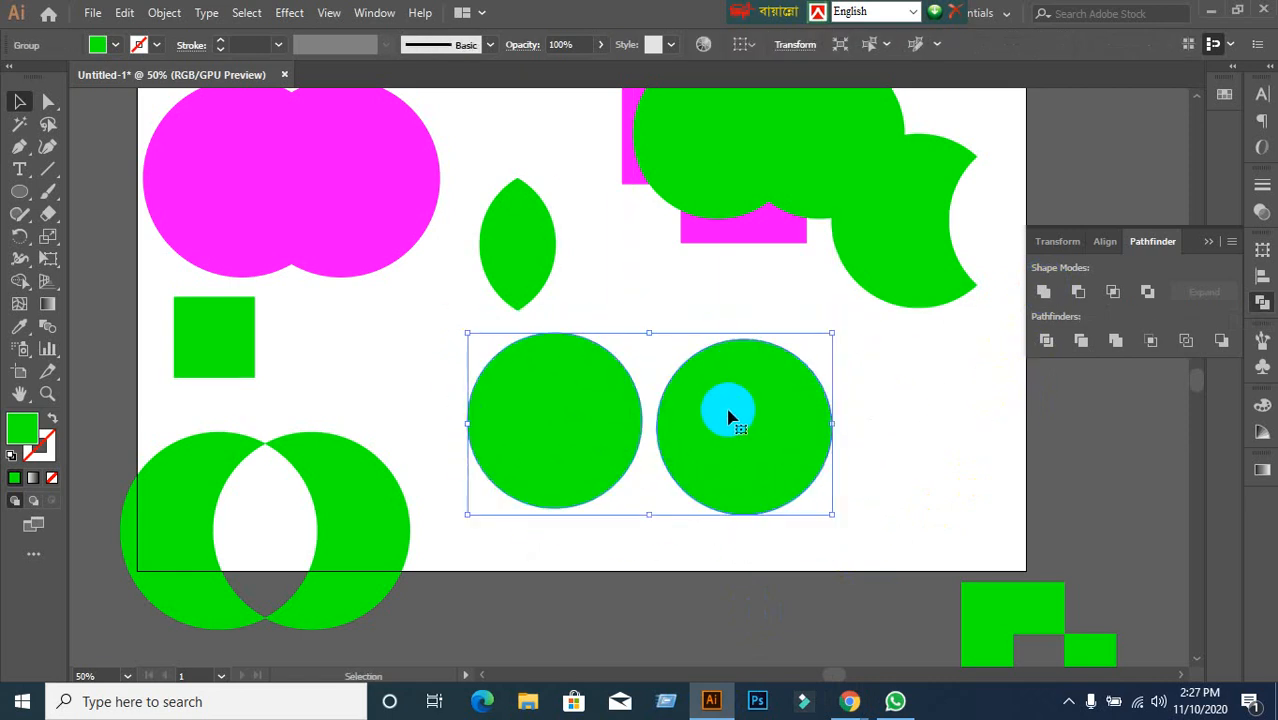
{"action": "right_click", "coordinate": [728, 415]}
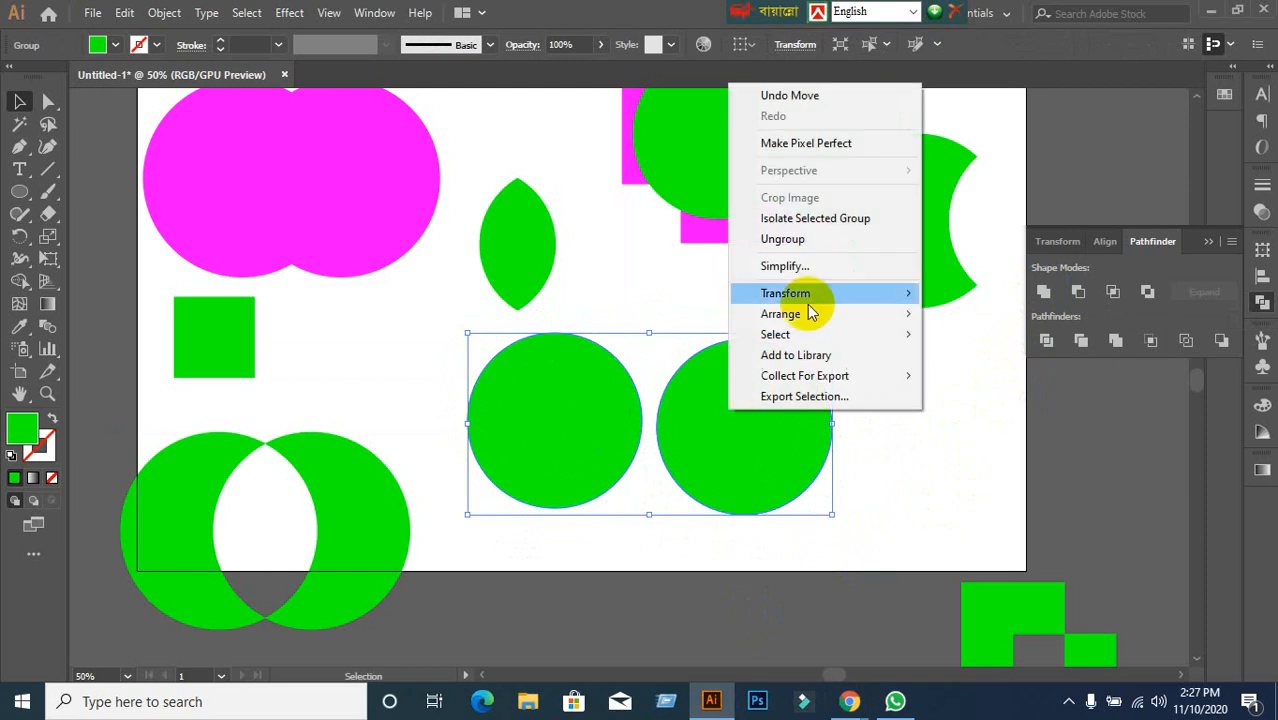
{"action": "left_click", "coordinate": [818, 238]}
{"action": "left_click", "coordinate": [850, 325]}
{"action": "left_click_drag", "start_coordinate": [766, 402], "coordinate": [841, 403]}
{"action": "key", "text": "ctrl+z"}
{"action": "left_click", "coordinate": [926, 451]}
Select both circles and apply Pathfinder Unite followed by Expand.
{"action": "left_click", "coordinate": [503, 418]}
{"action": "left_click", "coordinate": [736, 456], "text": "shift"}
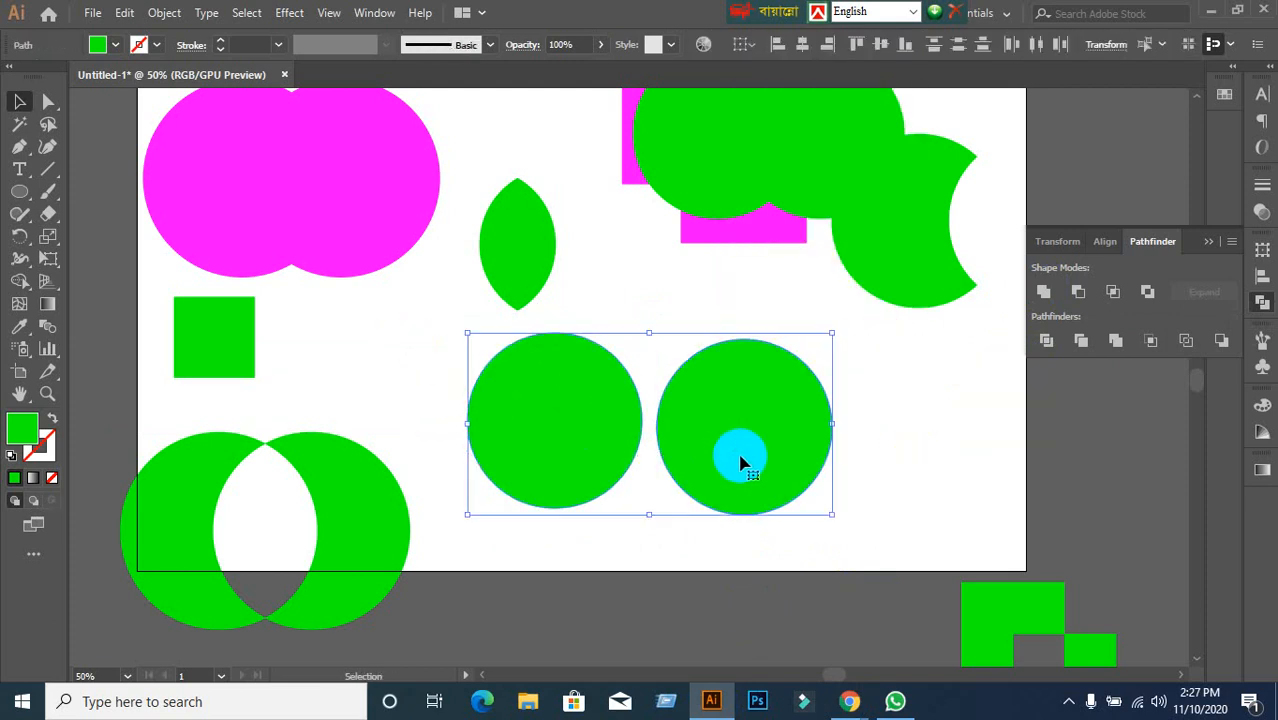
{"action": "left_click", "coordinate": [1044, 292], "text": "alt"}
{"action": "left_click", "coordinate": [1188, 298]}
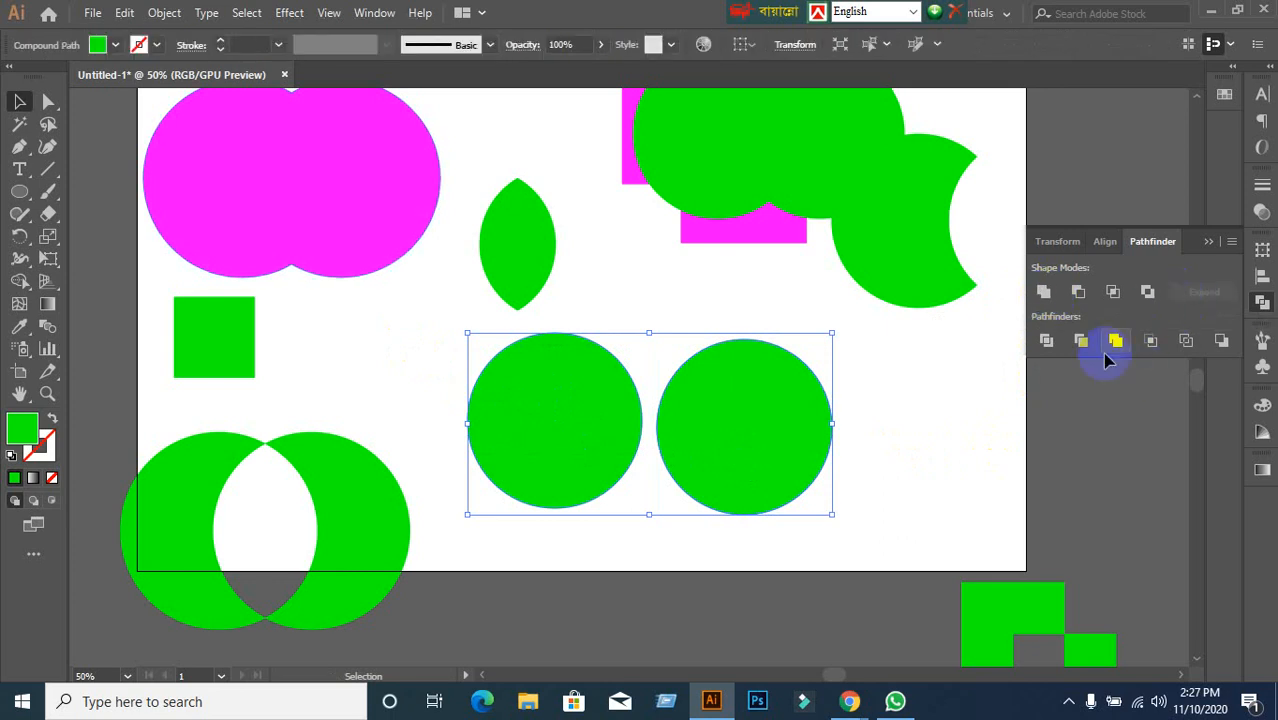
Confirm via the context menu that the circles form a Compound Path, reselect it, and zoom out.
{"action": "left_click", "coordinate": [876, 456]}
{"action": "right_click", "coordinate": [818, 448]}
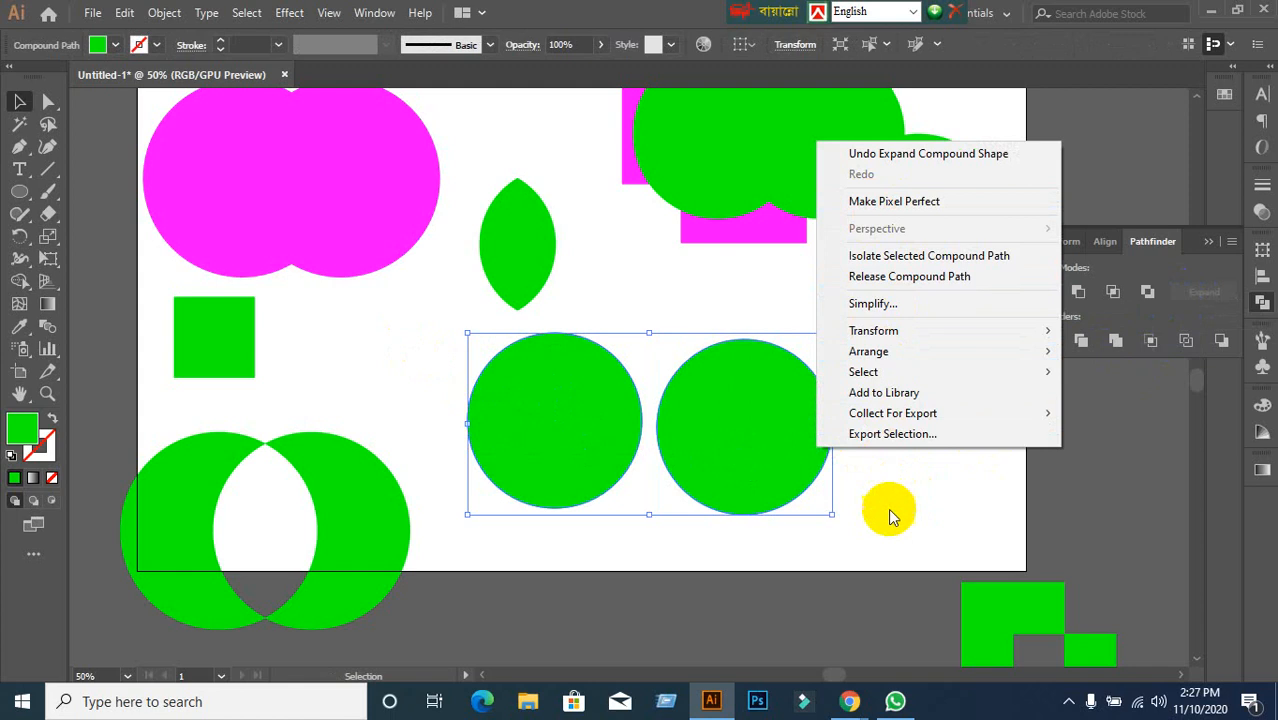
{"action": "left_click", "coordinate": [896, 544]}
{"action": "left_click", "coordinate": [738, 500]}
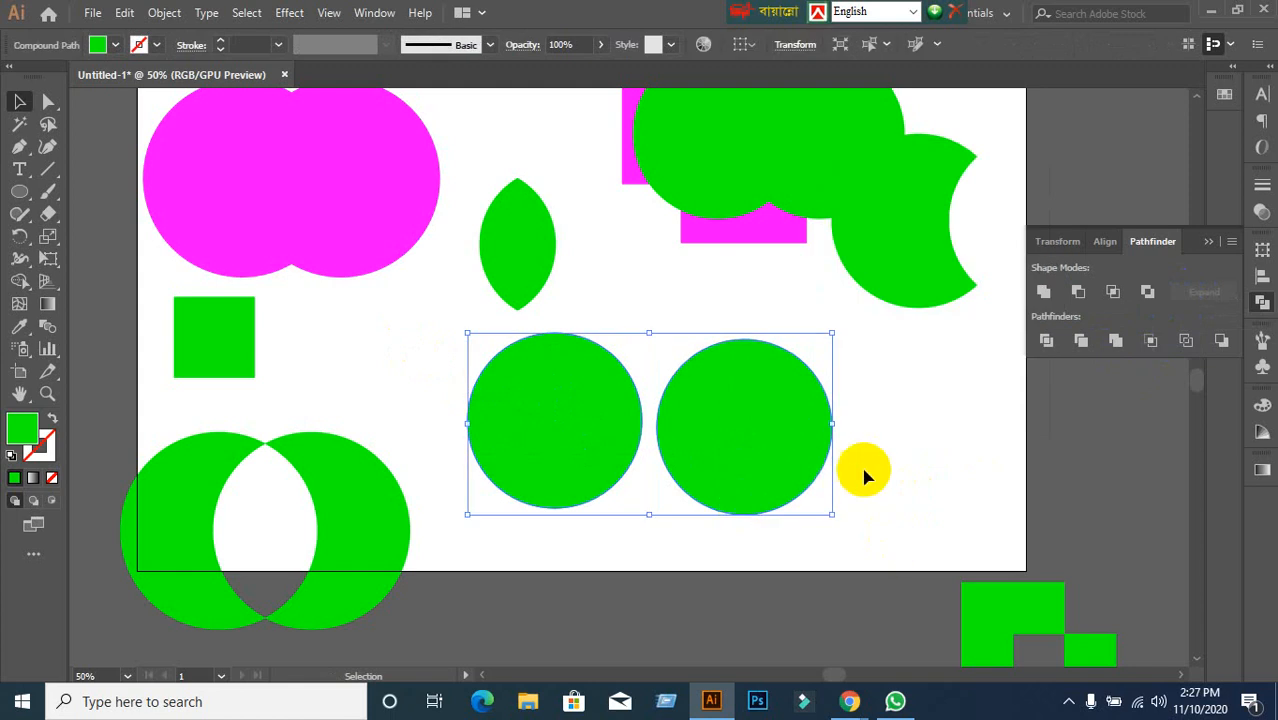
{"action": "left_click", "coordinate": [864, 474]}
{"action": "left_click", "coordinate": [807, 466]}
{"action": "left_click", "coordinate": [896, 486]}
{"action": "left_click", "coordinate": [770, 470]}
{"action": "left_click", "coordinate": [979, 465]}
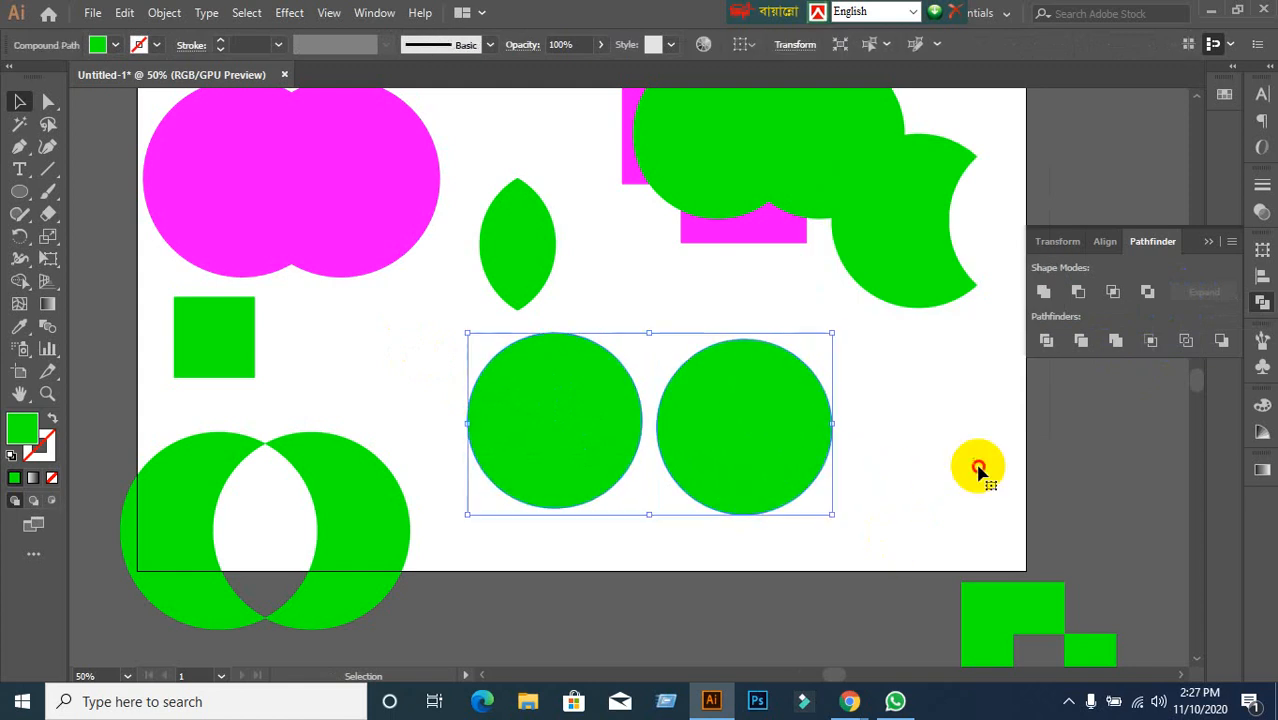
{"action": "left_click", "coordinate": [750, 462]}
{"action": "left_click", "coordinate": [987, 465]}
{"action": "left_click", "coordinate": [806, 470]}
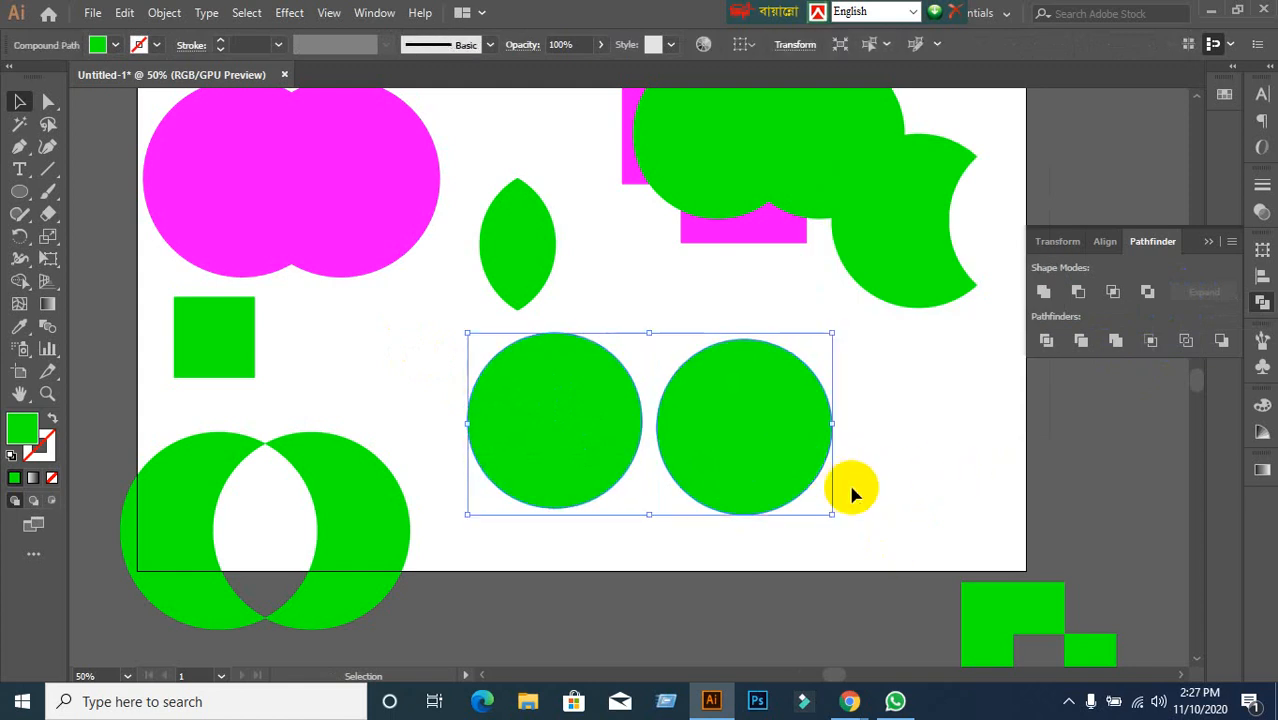
{"action": "scroll", "coordinate": [893, 451], "scroll_direction": "down", "scroll_amount": 1}
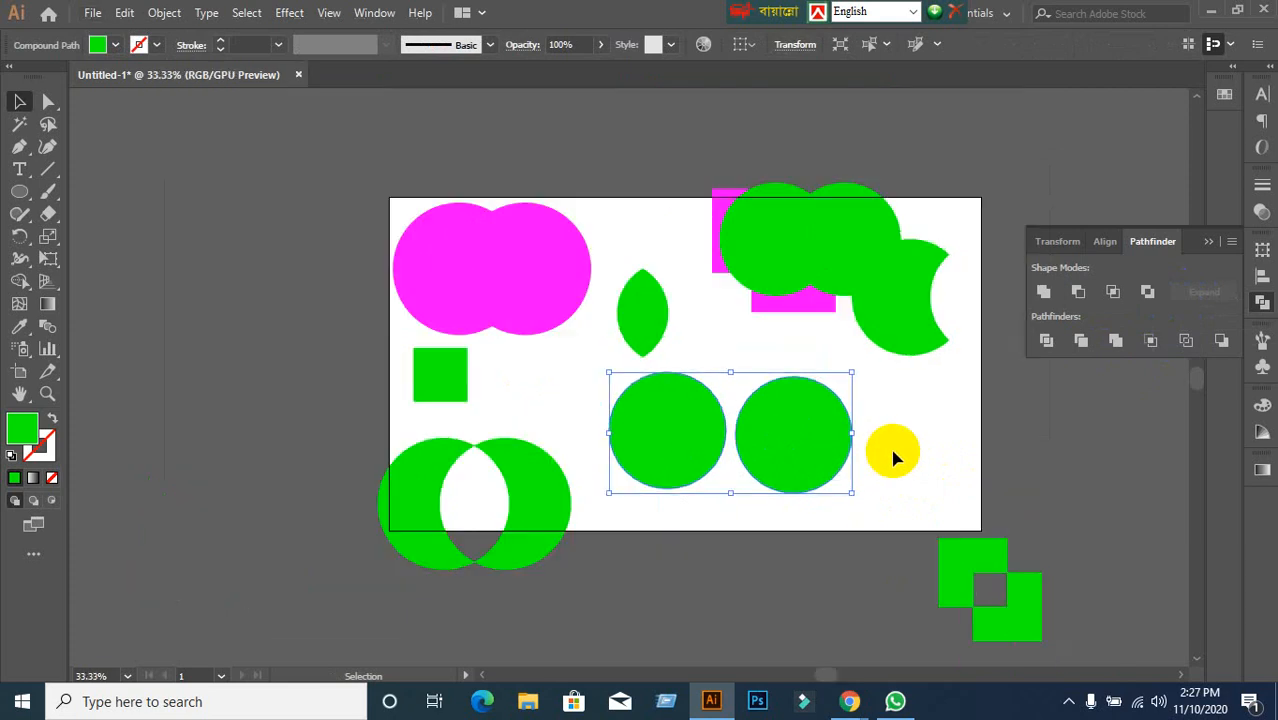
On the pasteboard above the artboard, draw a green circle and Alt-drag an overlapping copy to its right.
{"action": "left_click_drag", "start_coordinate": [893, 458], "coordinate": [759, 624]}
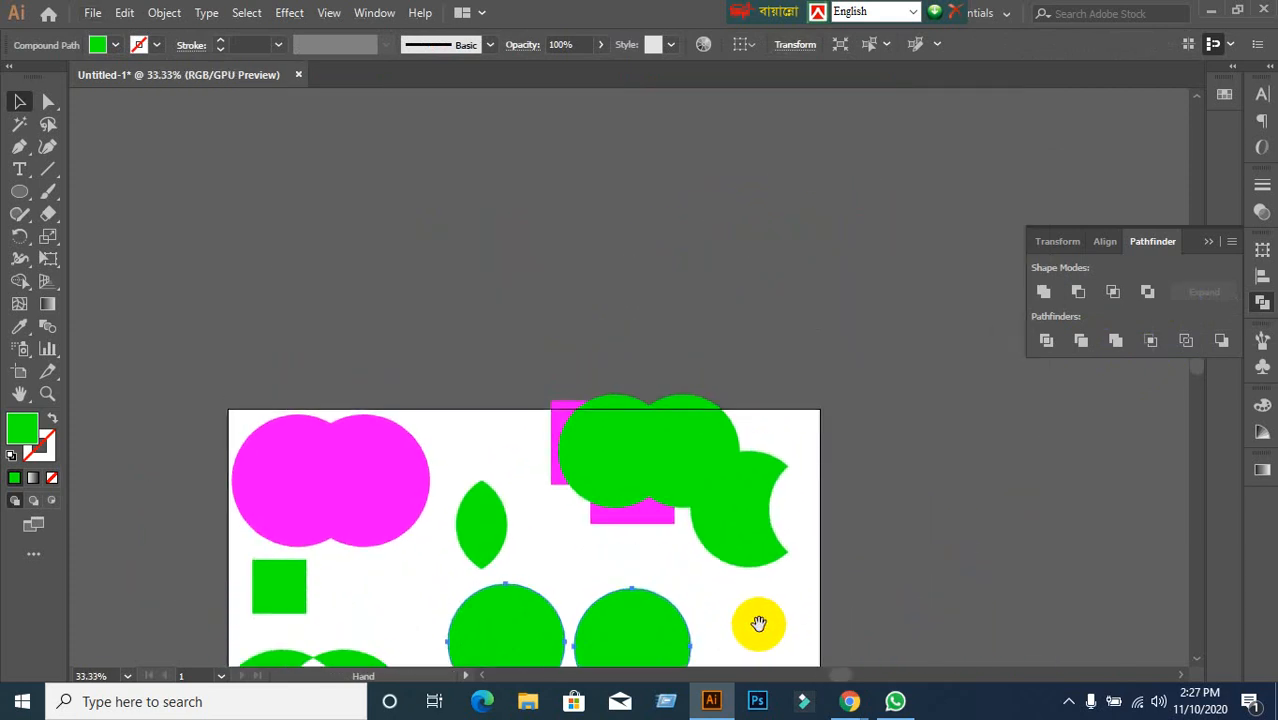
{"action": "left_click", "coordinate": [20, 193]}
{"action": "left_click_drag", "start_coordinate": [229, 187], "coordinate": [370, 329]}
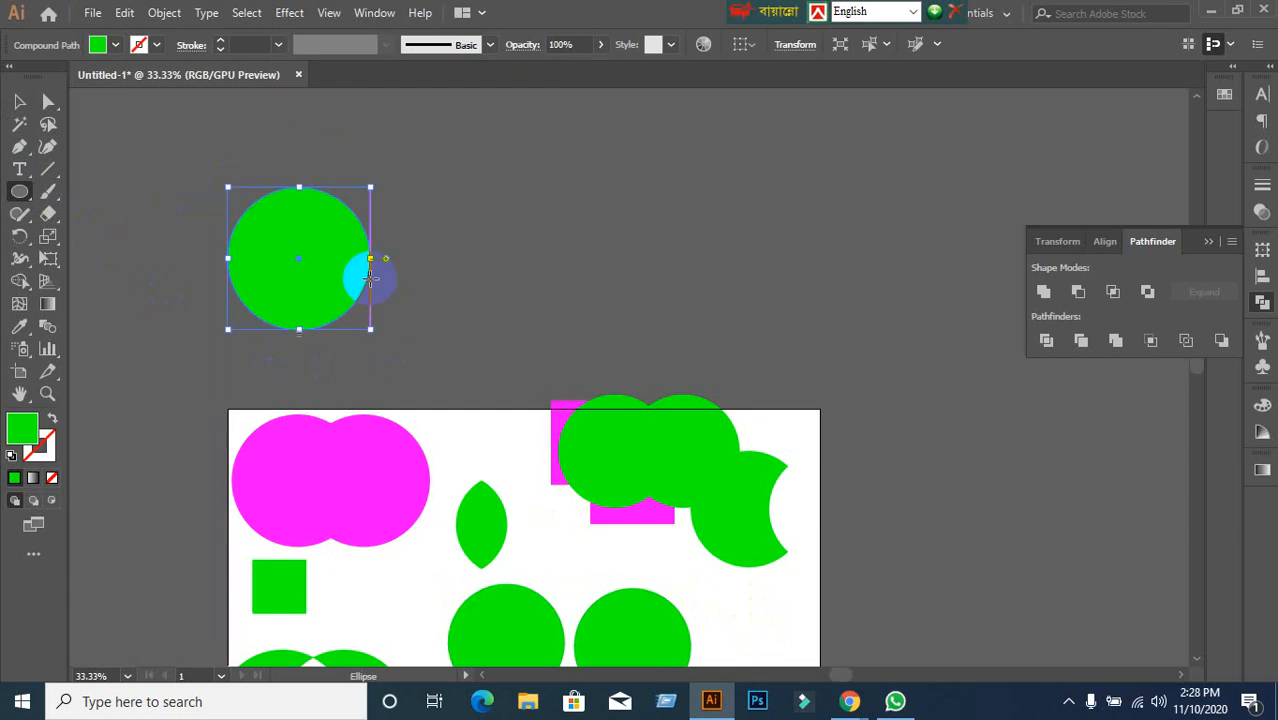
{"action": "left_click", "coordinate": [15, 102]}
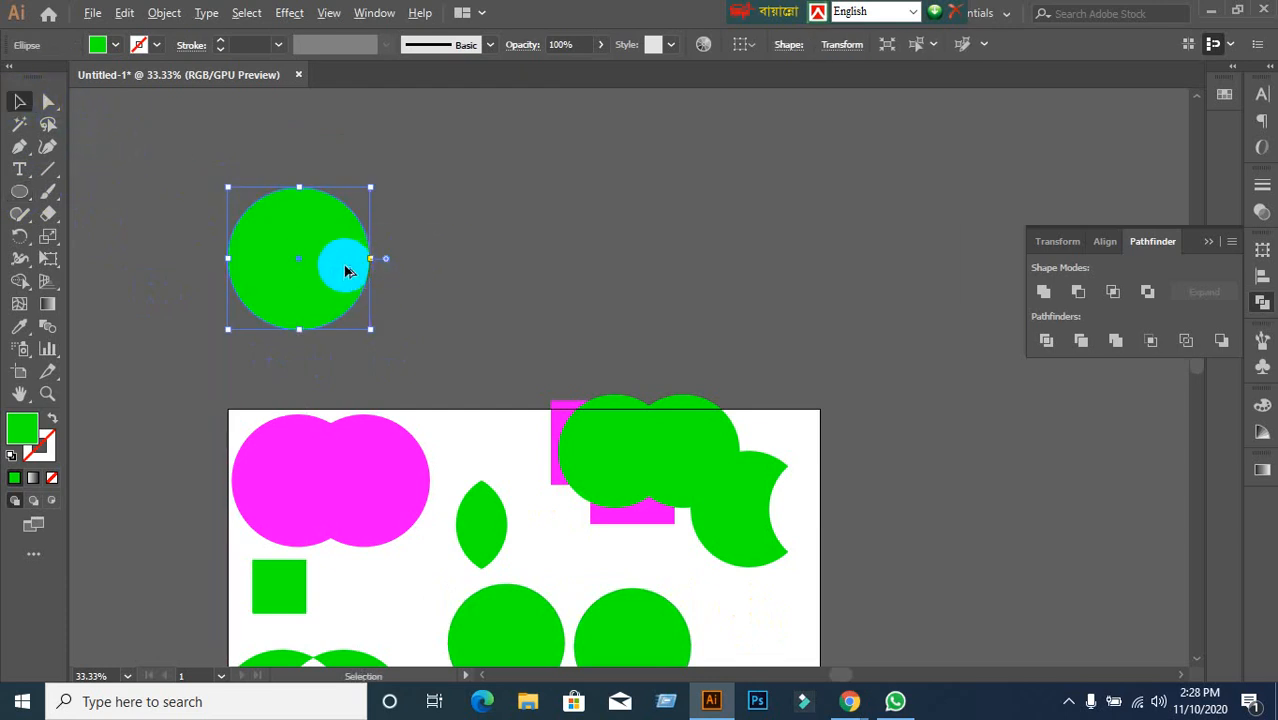
{"action": "left_click_drag", "start_coordinate": [343, 267], "coordinate": [442, 277]}
{"action": "left_click", "coordinate": [613, 260]}
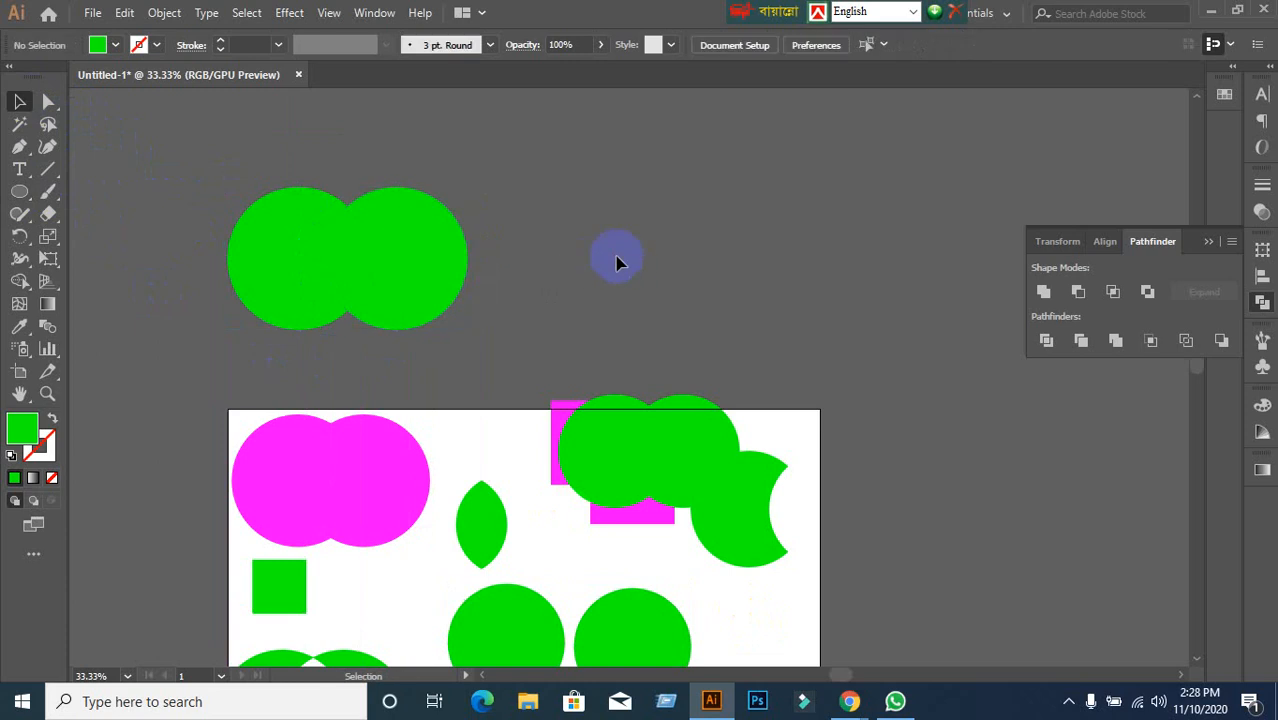
Unite and Expand both circles into one figure-eight path, then nudge it down-left.
{"action": "left_click_drag", "start_coordinate": [288, 174], "coordinate": [533, 340]}
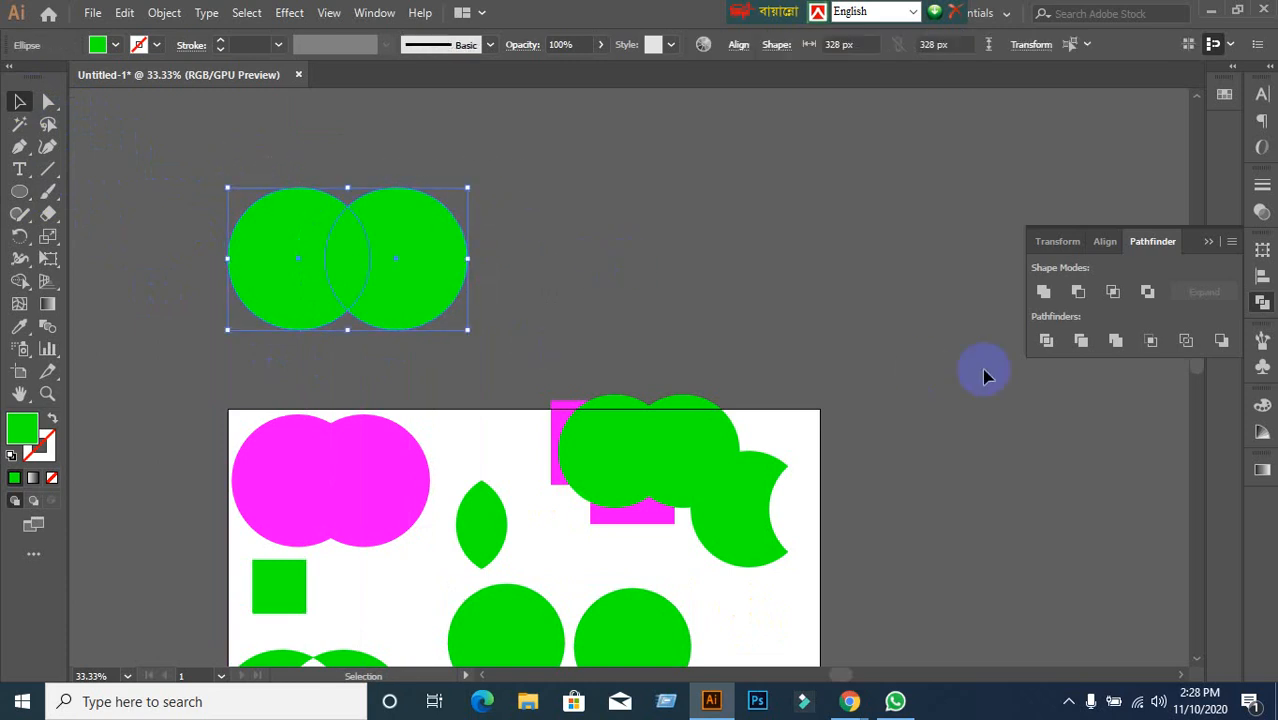
{"action": "left_click", "coordinate": [1050, 292], "text": "alt"}
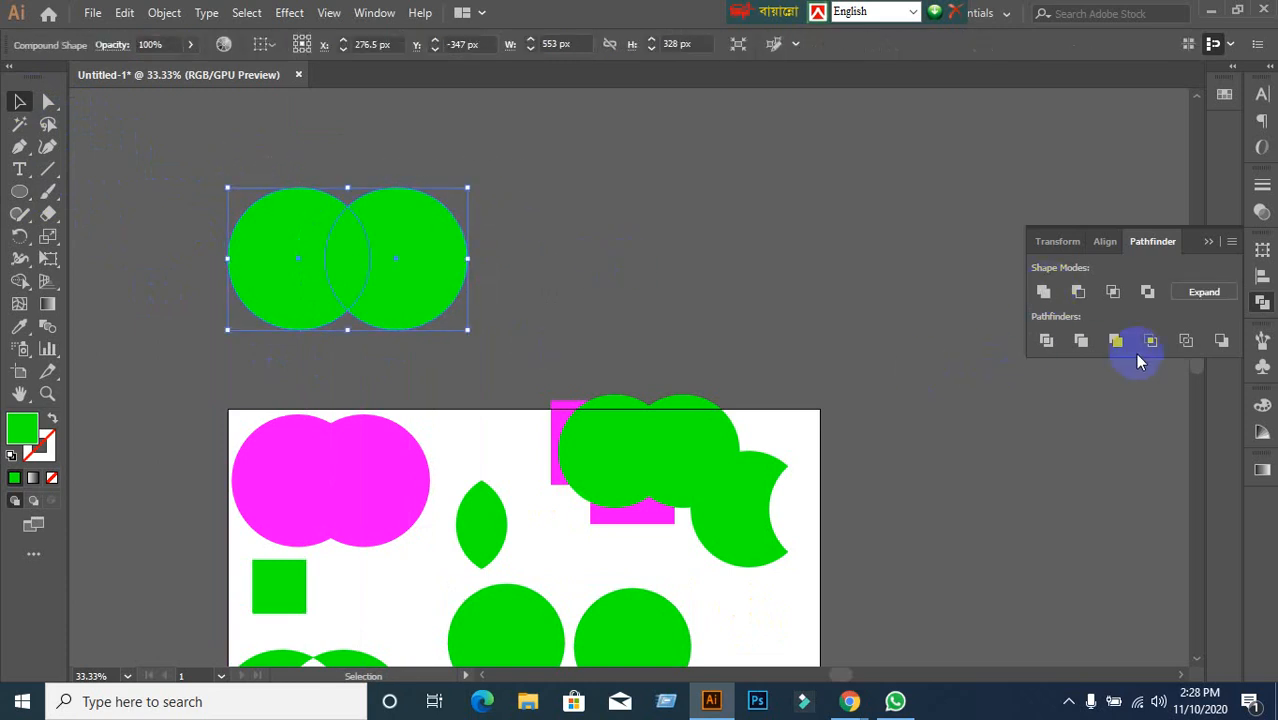
{"action": "left_click", "coordinate": [1203, 293]}
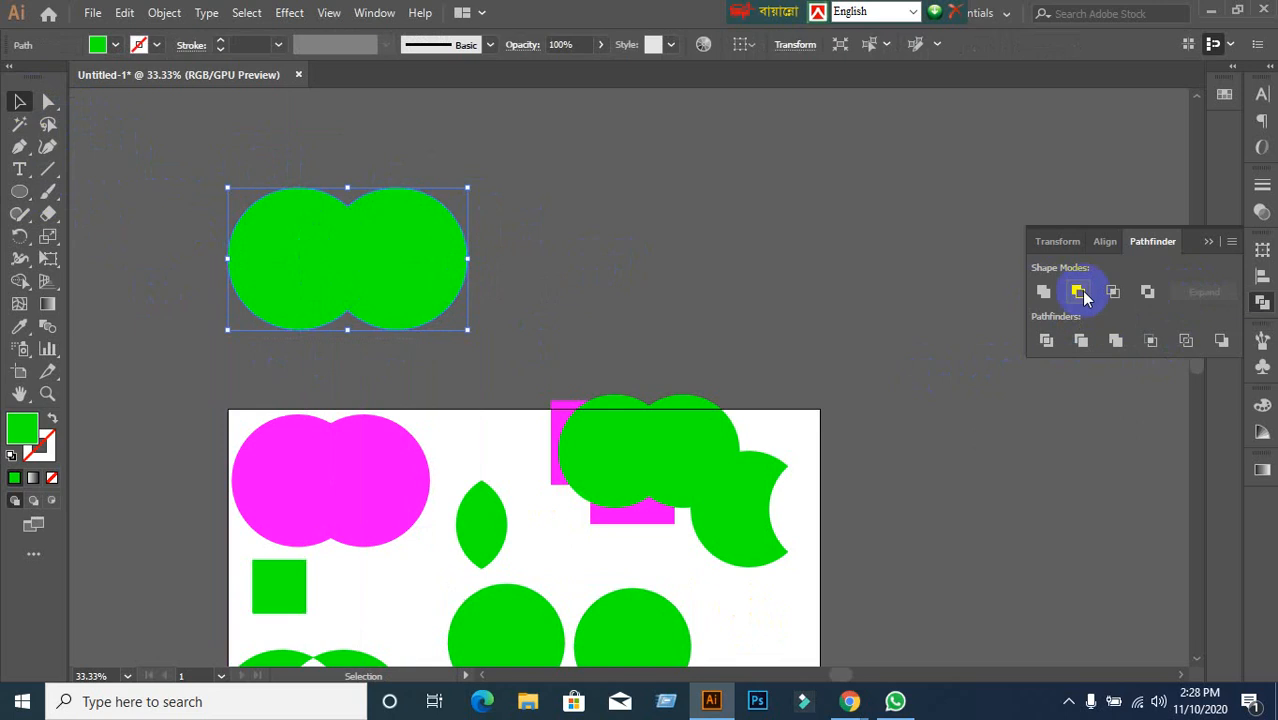
{"action": "left_click", "coordinate": [785, 314]}
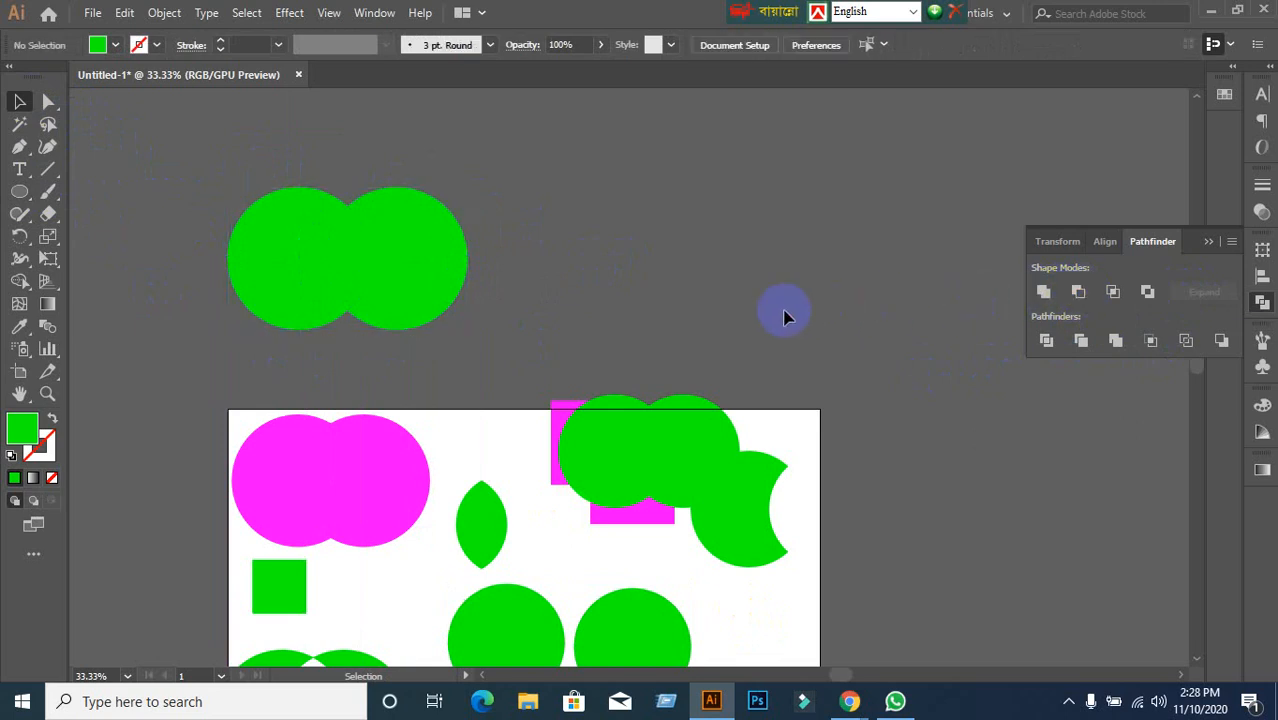
{"action": "left_click_drag", "start_coordinate": [348, 262], "coordinate": [370, 300]}
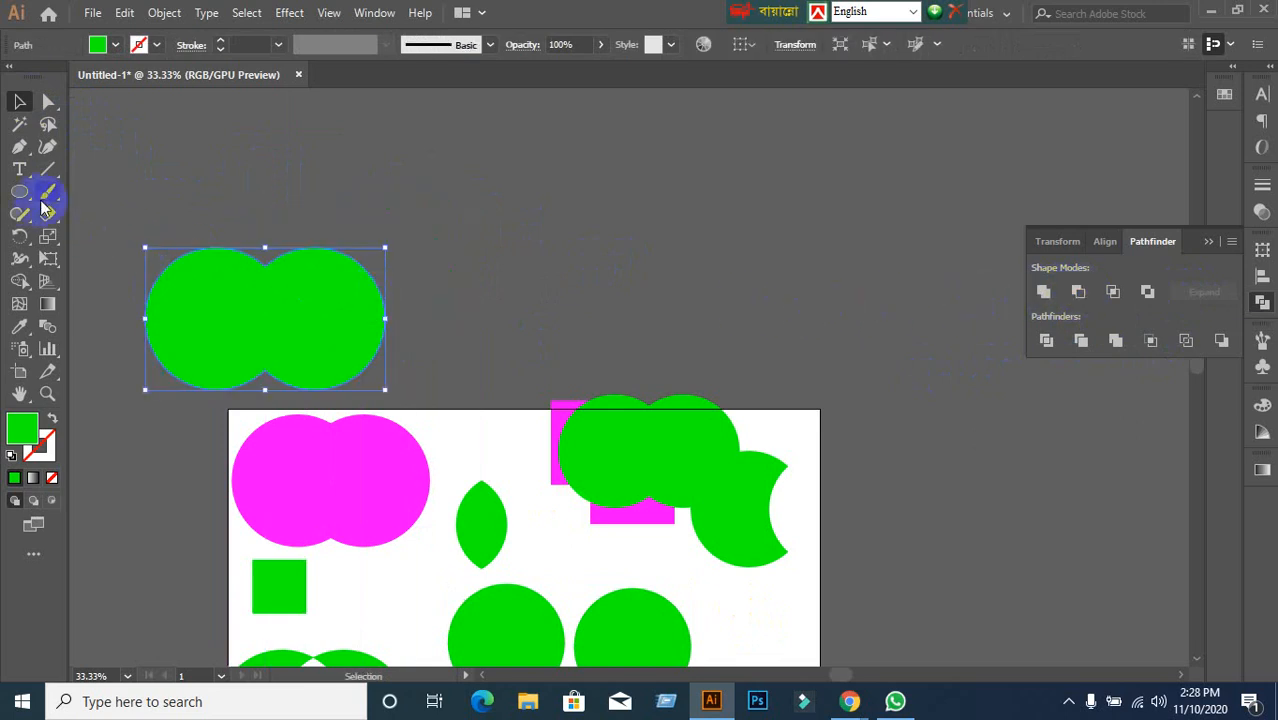
Draw a green square on the pasteboard above the artboard and Alt-drag an offset copy up-right.
{"action": "left_click_drag", "start_coordinate": [19, 191], "coordinate": [77, 191]}
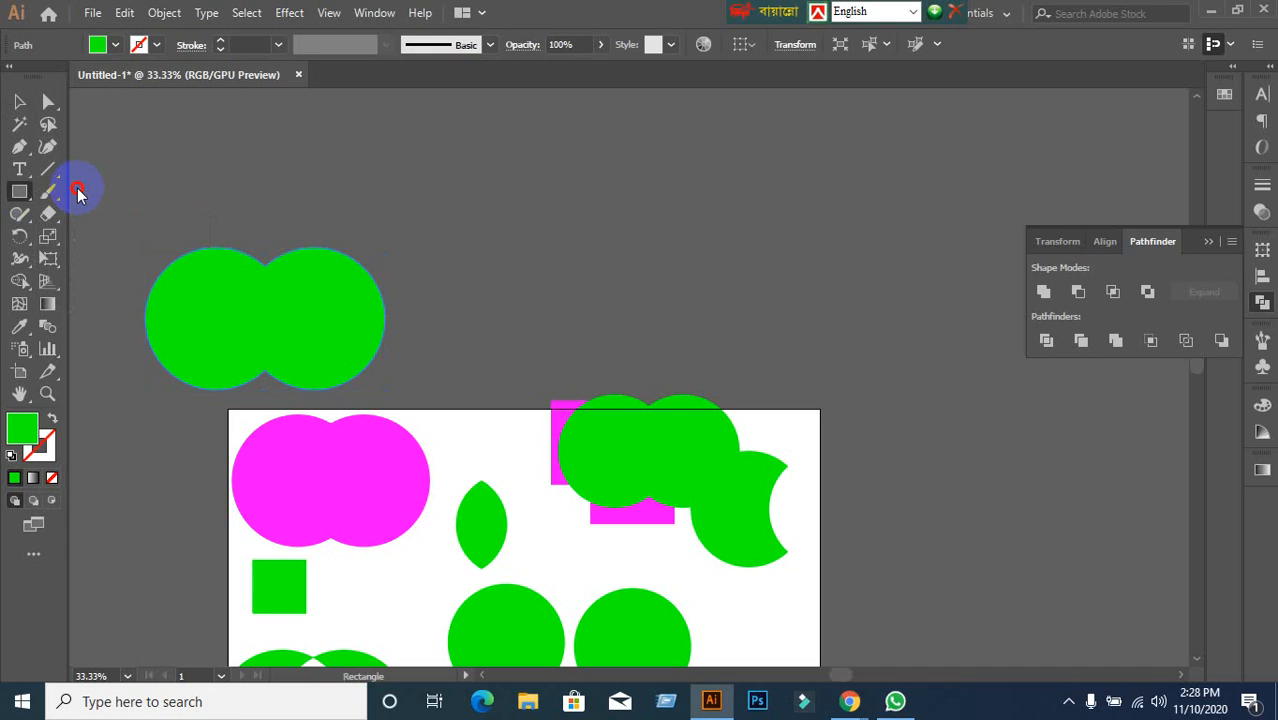
{"action": "left_click_drag", "start_coordinate": [493, 168], "coordinate": [664, 268]}
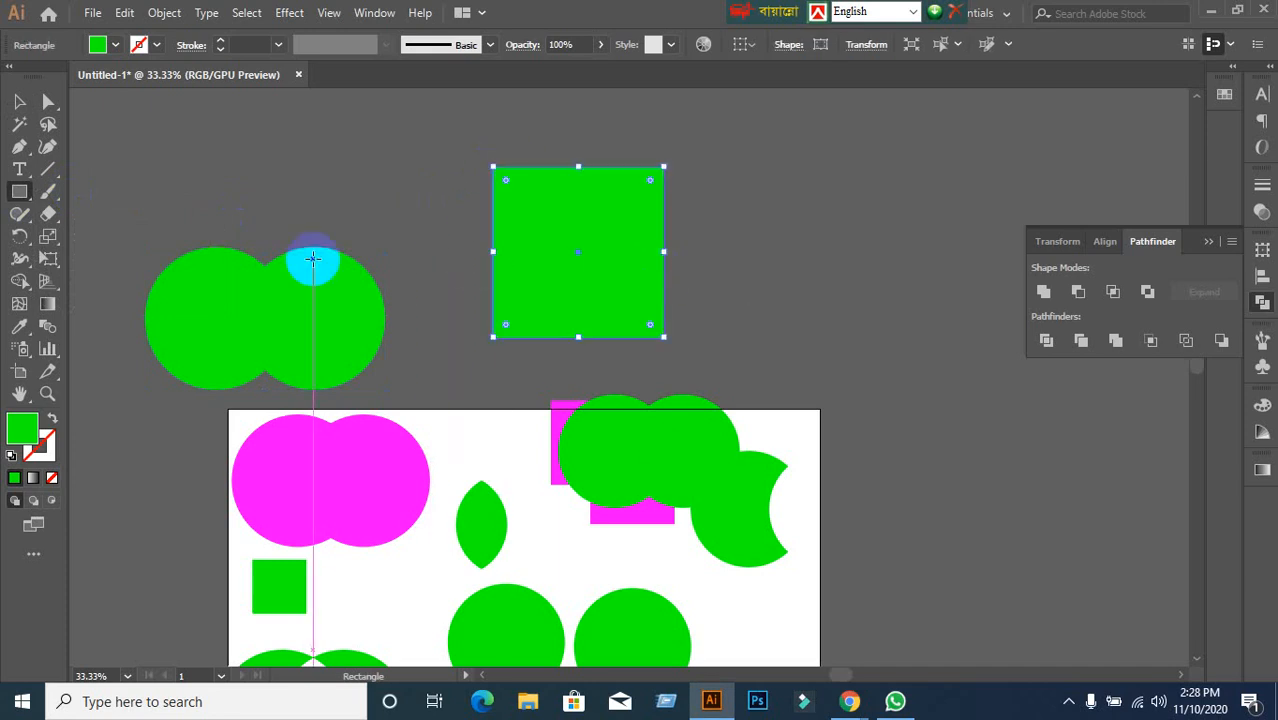
{"action": "left_click", "coordinate": [20, 101]}
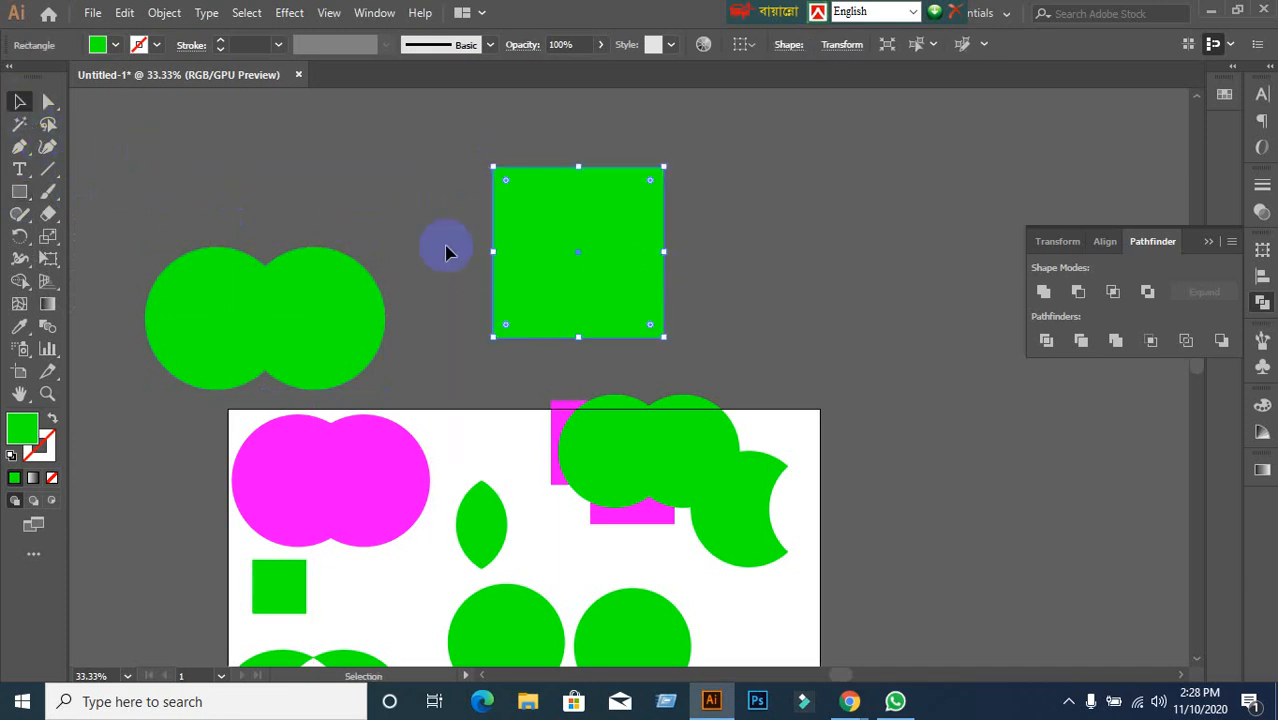
{"action": "left_click_drag", "start_coordinate": [550, 277], "coordinate": [635, 204]}
Intersect both squares with Pathfinder and expand the result into one plain rectangle.
{"action": "left_click", "coordinate": [648, 288], "text": "shift"}
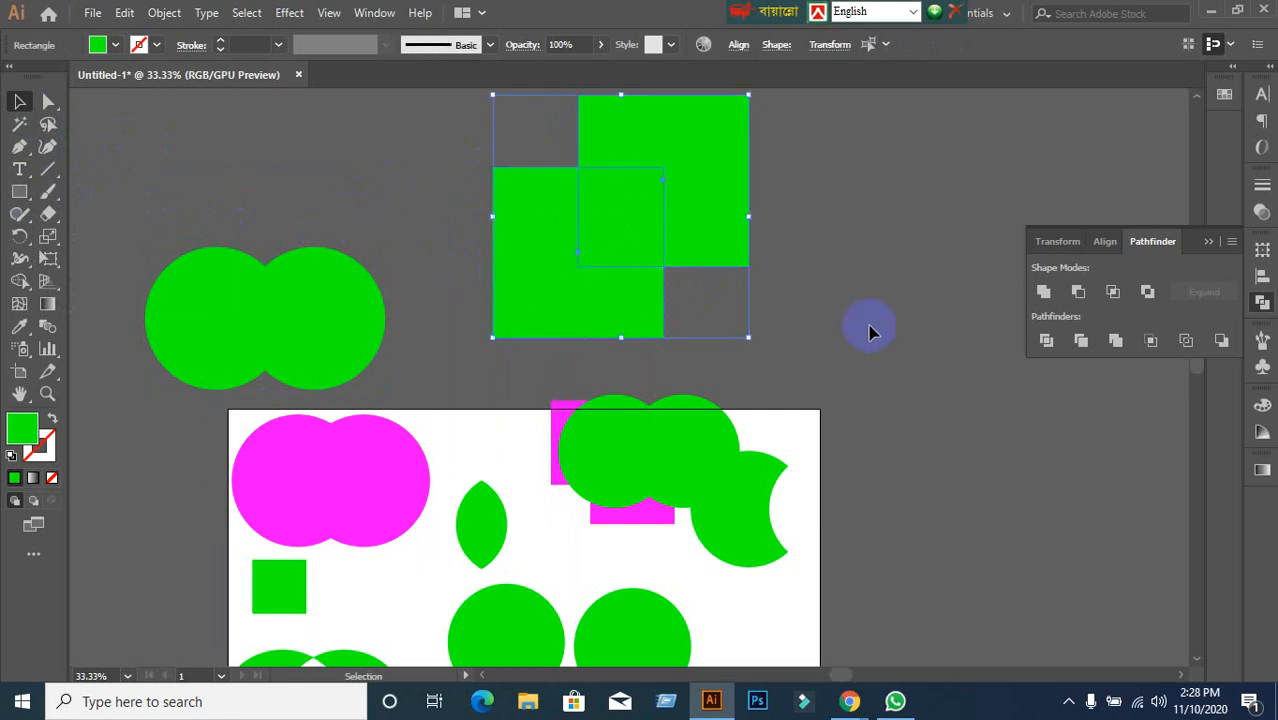
{"action": "left_click", "coordinate": [1113, 292]}
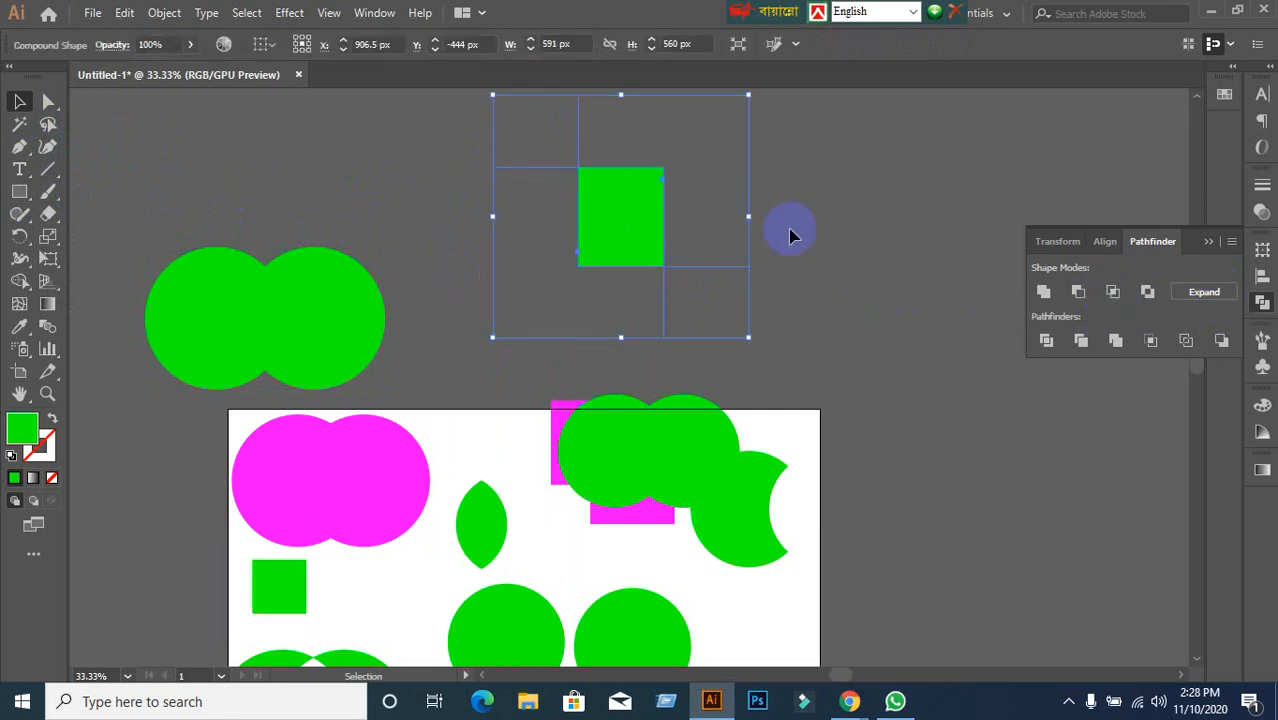
{"action": "left_click", "coordinate": [1205, 292]}
{"action": "left_click", "coordinate": [713, 322]}
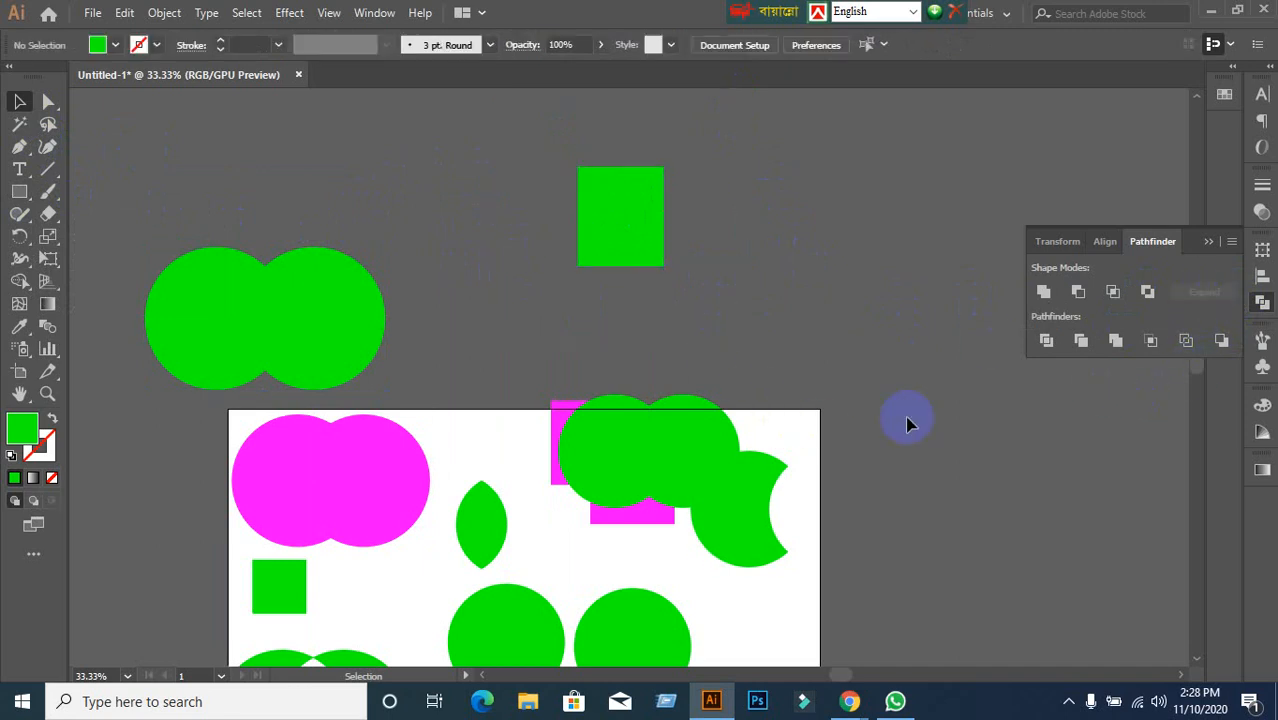
{"action": "scroll", "coordinate": [766, 514], "scroll_direction": "down", "scroll_amount": 1}
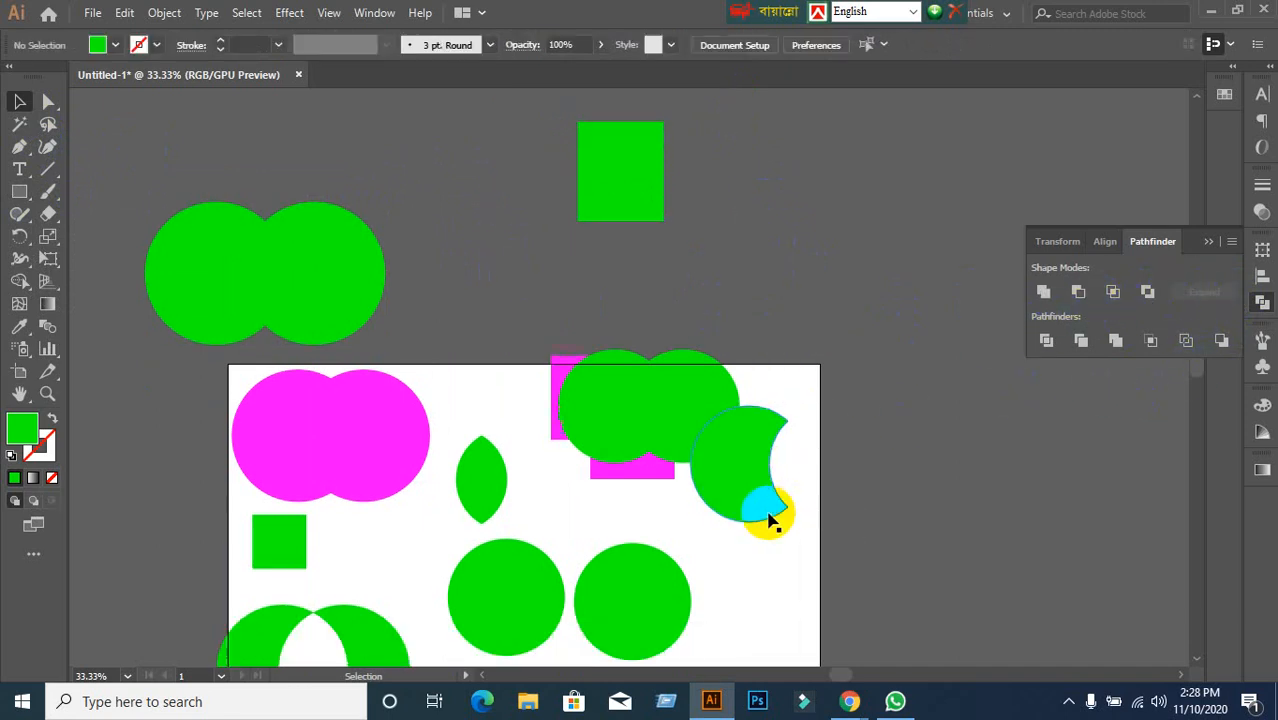
{"action": "scroll", "coordinate": [799, 518], "scroll_direction": "down", "scroll_amount": 1}
{"action": "left_click_drag", "start_coordinate": [856, 535], "coordinate": [853, 402]}
{"action": "scroll", "coordinate": [895, 455], "scroll_direction": "up", "scroll_amount": 1}
{"action": "scroll", "coordinate": [895, 460], "scroll_direction": "down", "scroll_amount": 1}
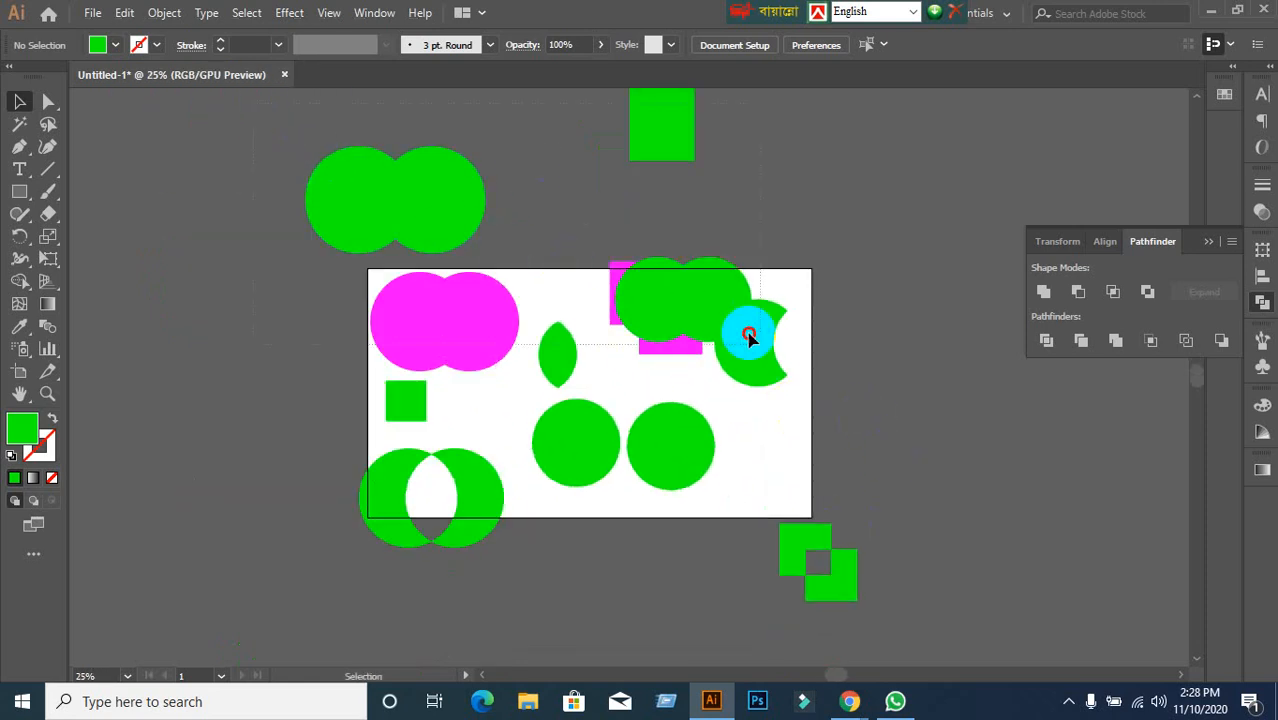
{"action": "key", "text": "ctrl+a"}
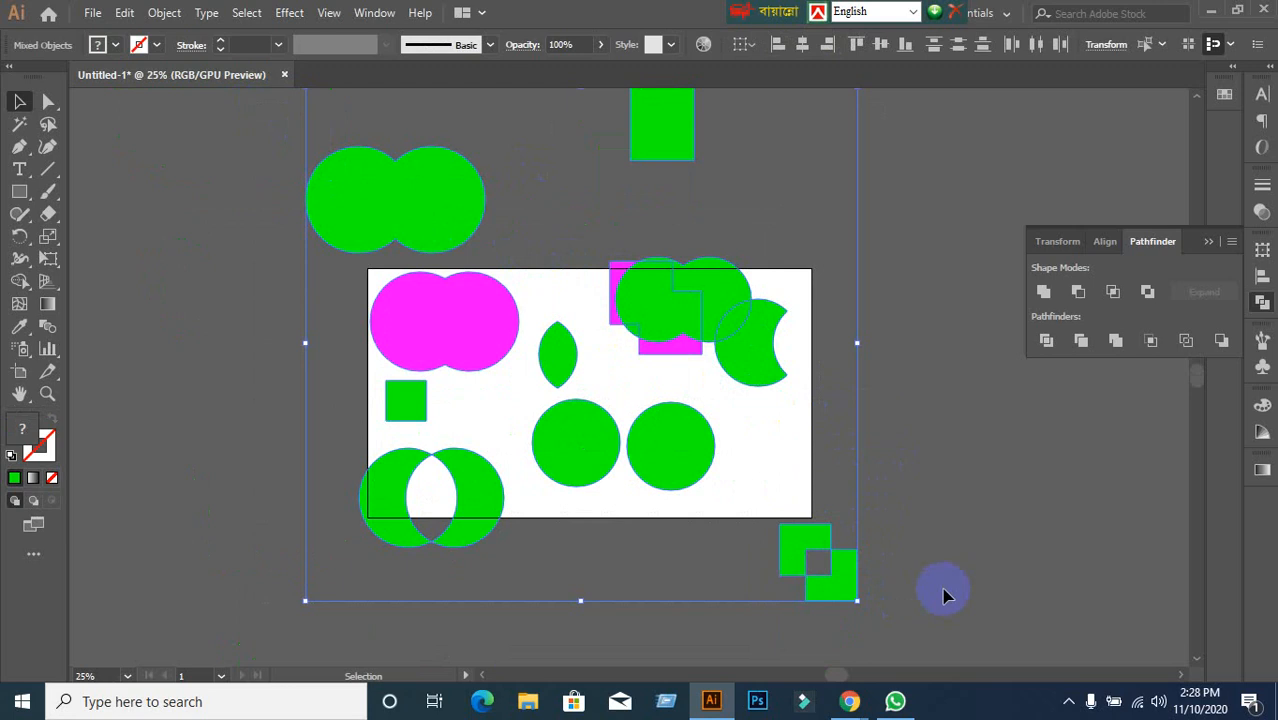
{"action": "key", "text": "Delete"}
{"action": "scroll", "coordinate": [548, 390], "scroll_direction": "up", "scroll_amount": 1}
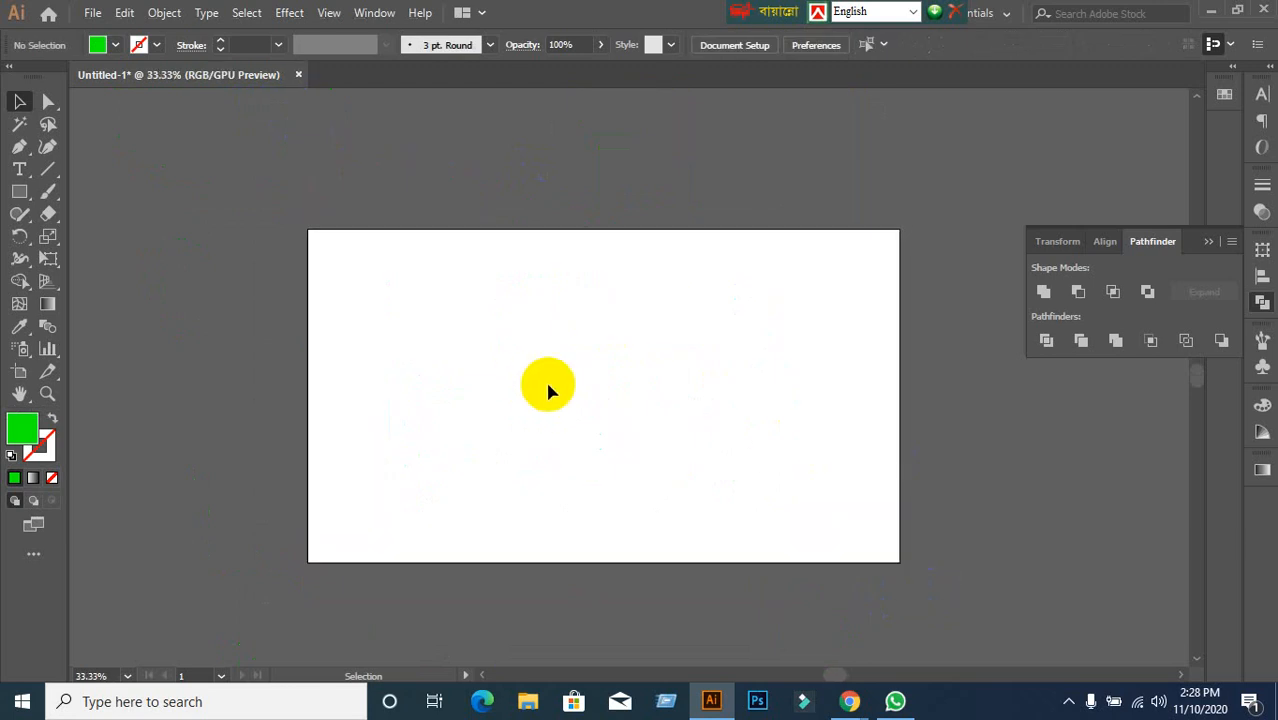
{"action": "key", "text": "ctrl+z"}
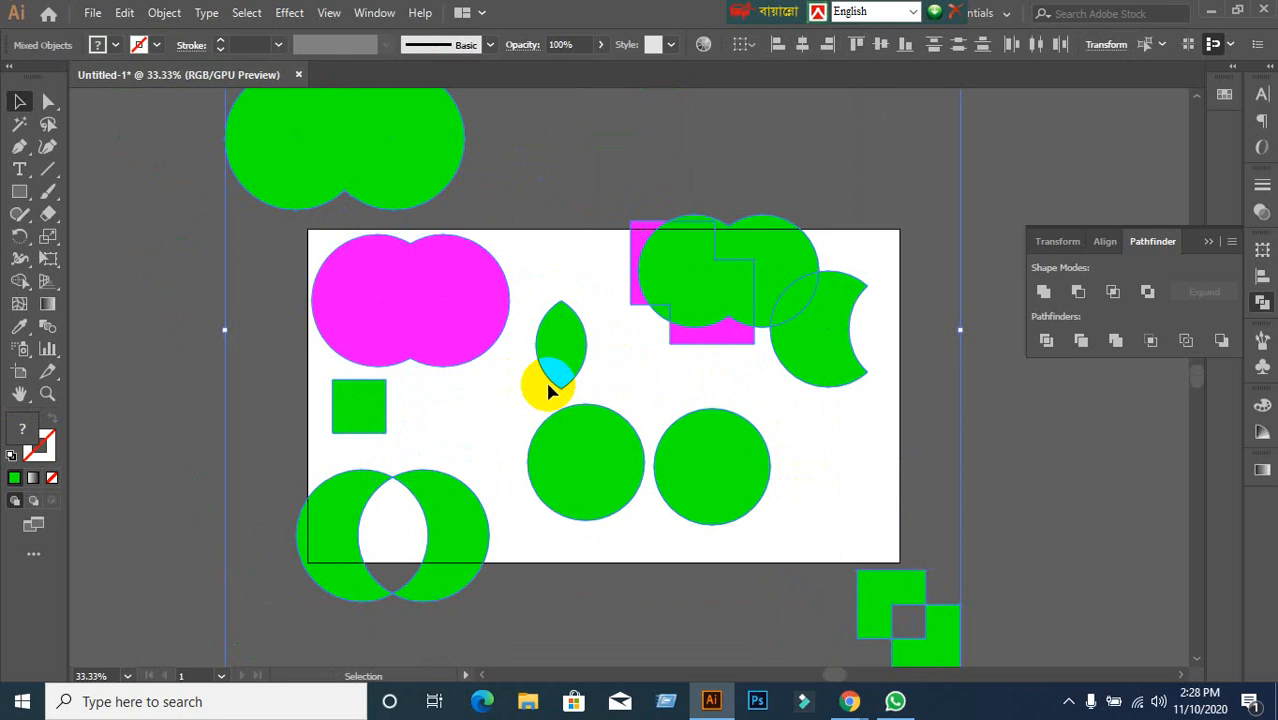
{"action": "left_click", "coordinate": [157, 374]}
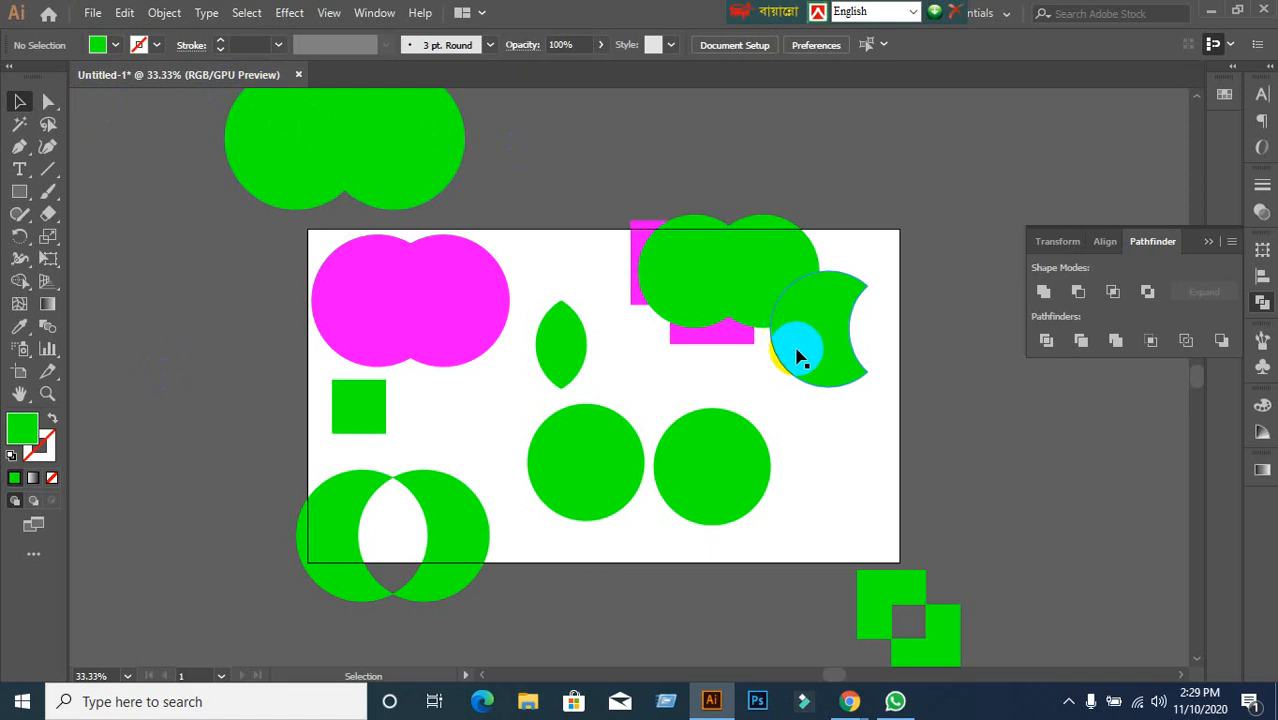
{"action": "mouse_move", "coordinate": [848, 690]}
{"action": "left_click", "coordinate": [714, 611]}
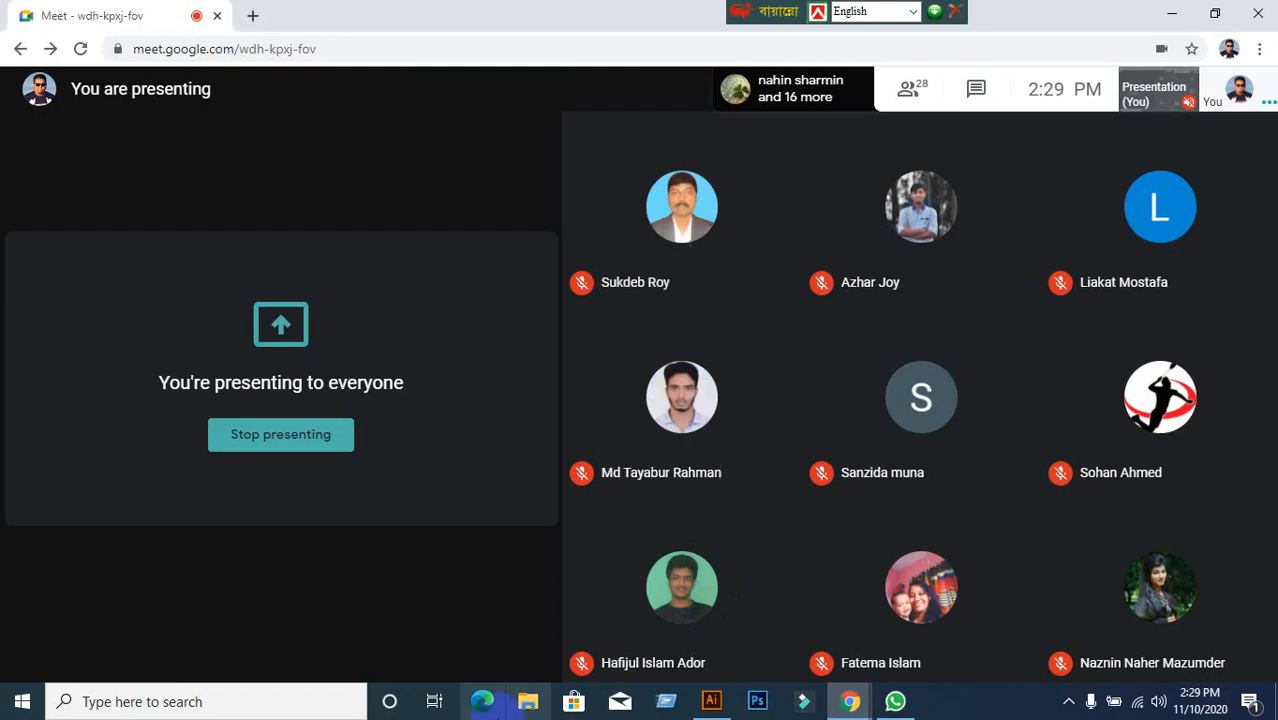
{"action": "mouse_move", "coordinate": [437, 642]}
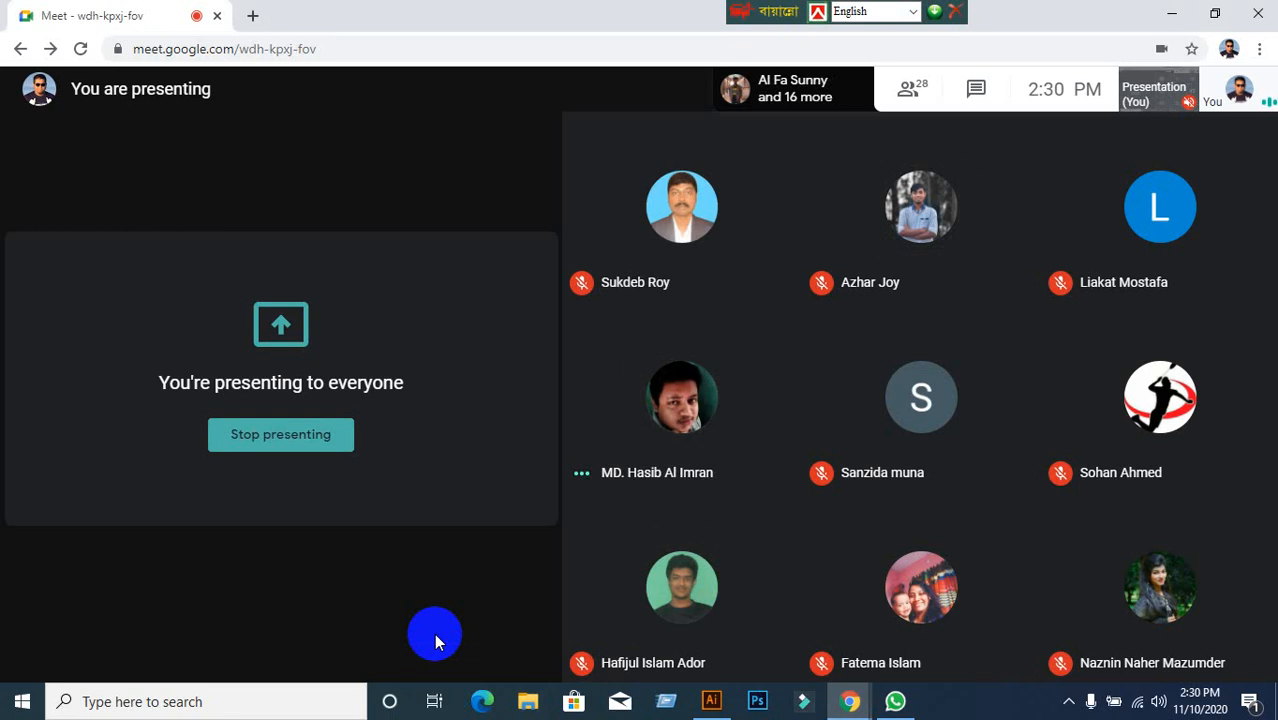
{"action": "left_click", "coordinate": [711, 701]}
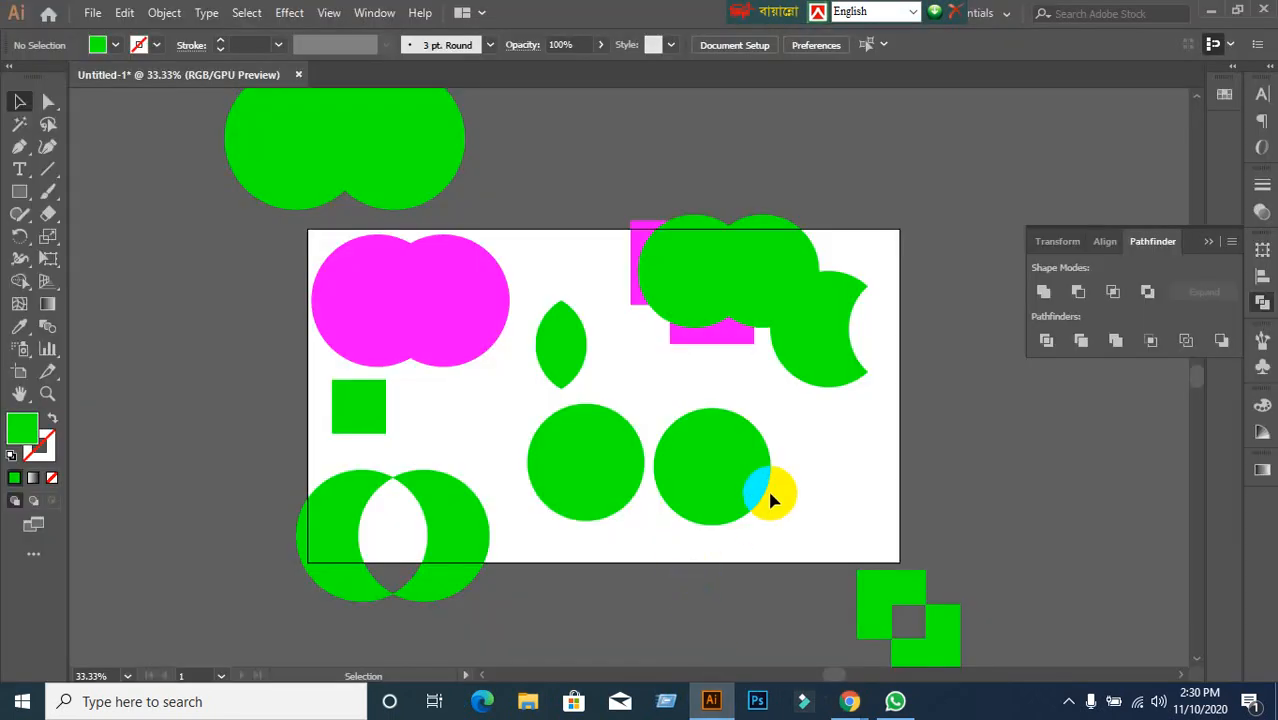
Try uniting the two middle green circles with Pathfinder Unite, then deselect them.
{"action": "left_click", "coordinate": [733, 434]}
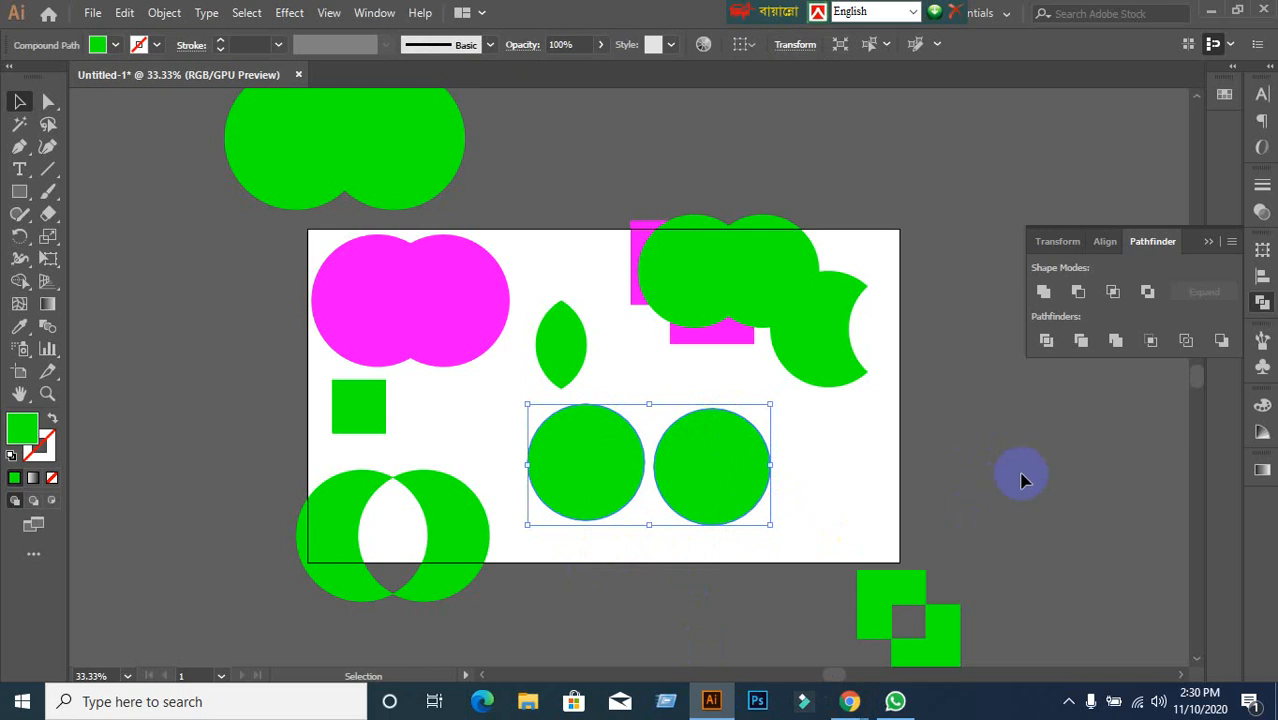
{"action": "left_click", "coordinate": [1041, 295]}
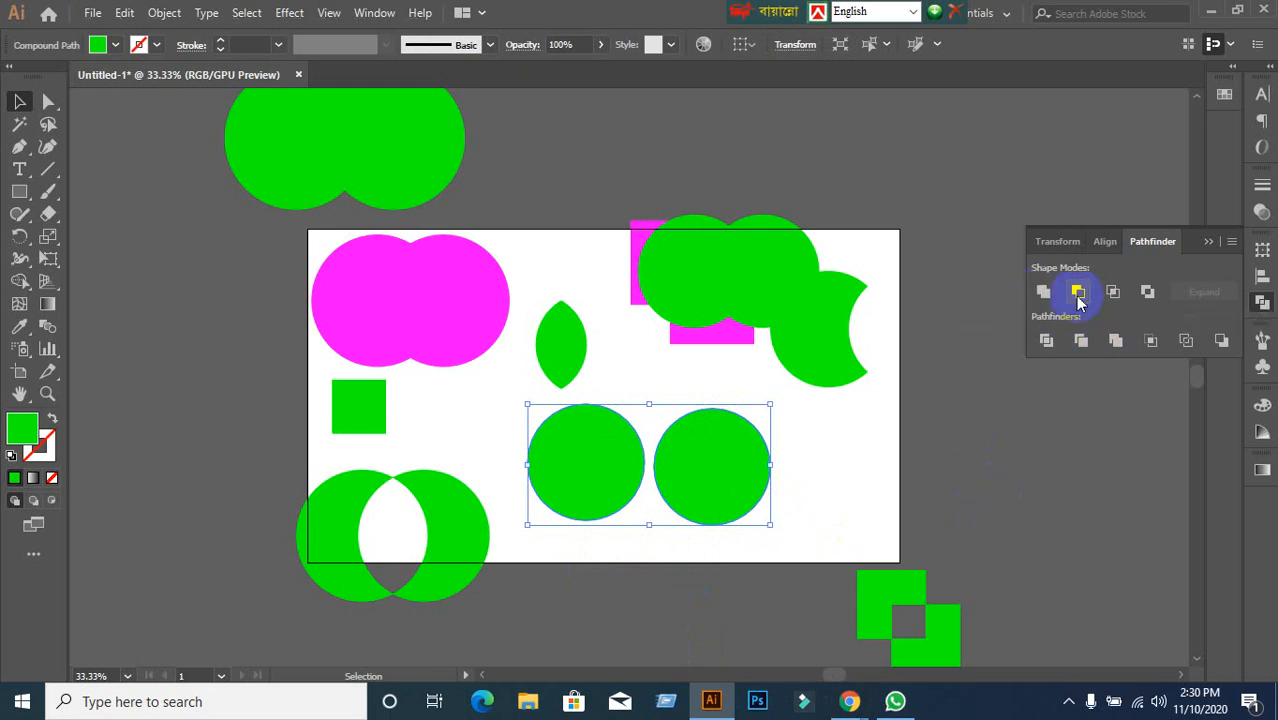
{"action": "left_click", "coordinate": [774, 488]}
Nudge the green square above the artboard slightly right and down, then bring Google Meet forward.
{"action": "left_click_drag", "start_coordinate": [619, 266], "coordinate": [437, 426]}
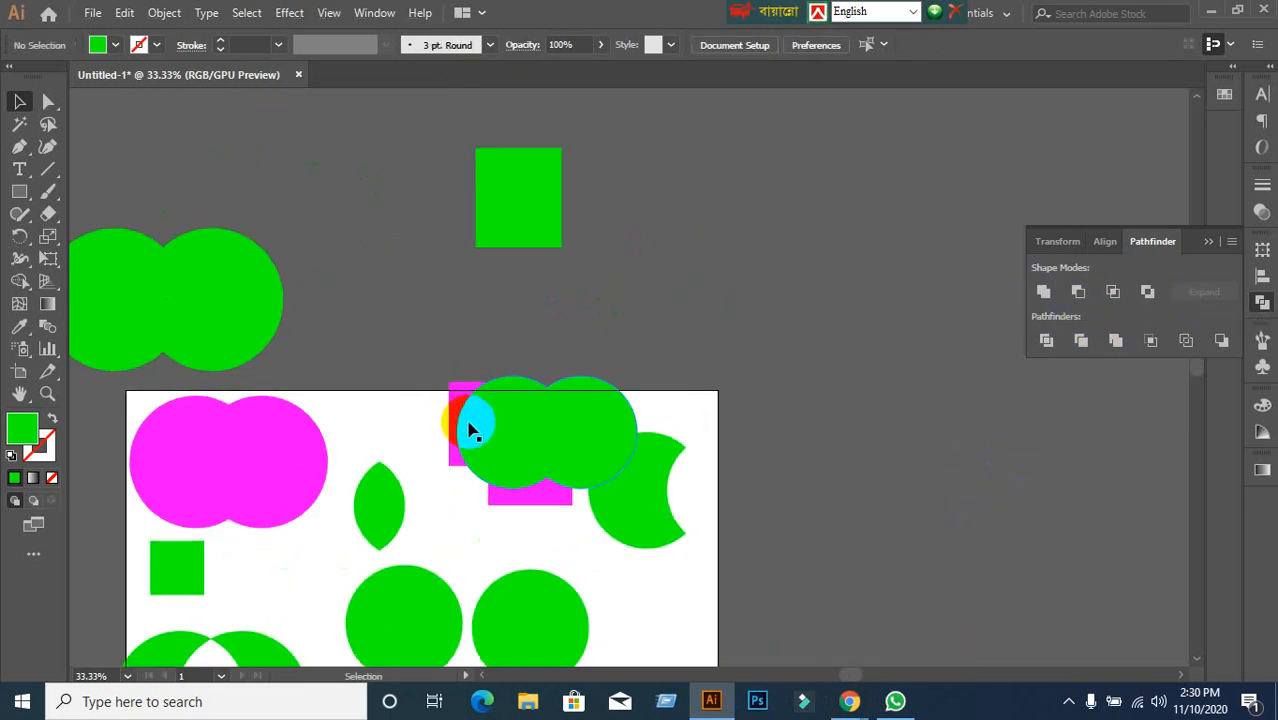
{"action": "left_click", "coordinate": [537, 188]}
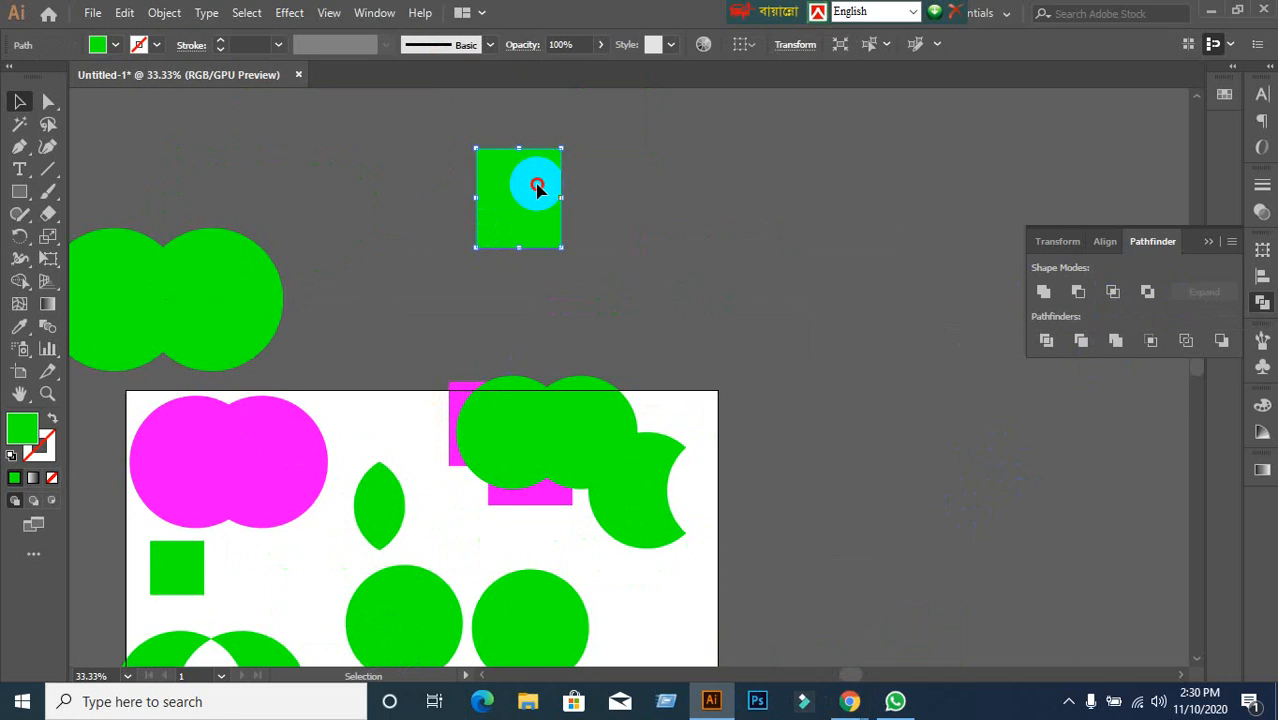
{"action": "left_click_drag", "start_coordinate": [537, 188], "coordinate": [599, 213]}
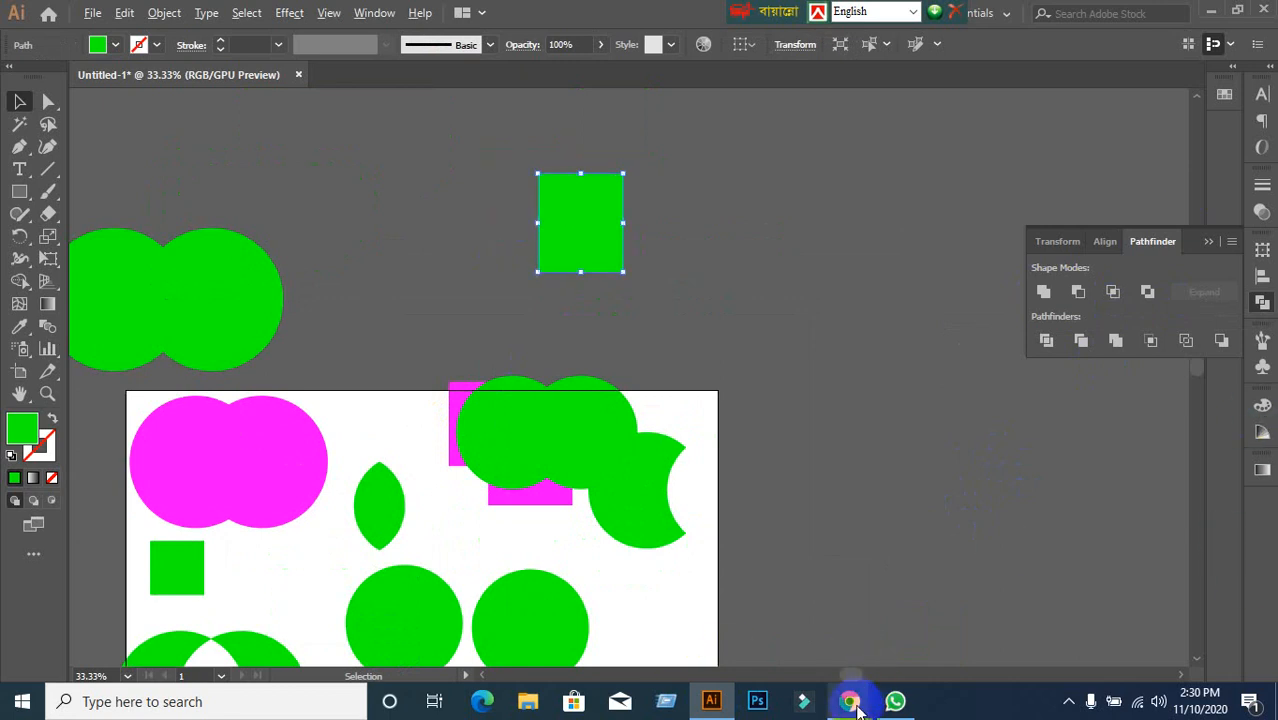
{"action": "mouse_move", "coordinate": [852, 690]}
{"action": "left_click", "coordinate": [741, 612]}
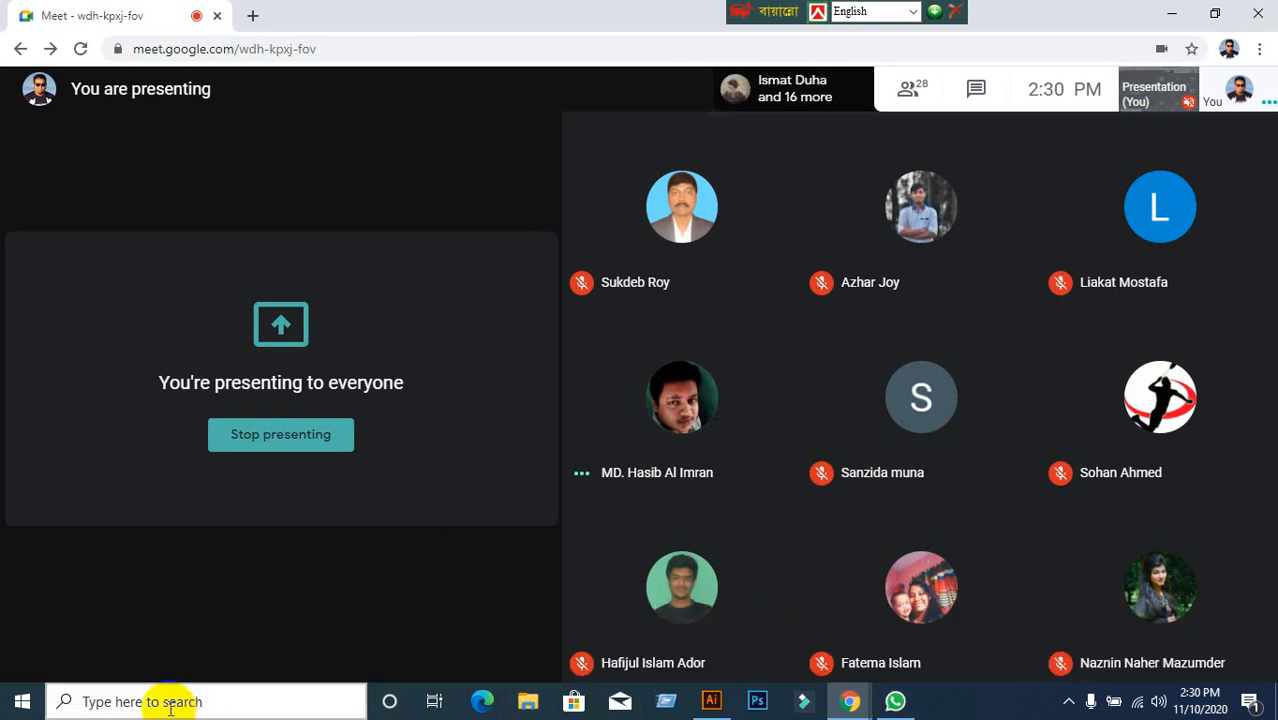
Follow the participant's shared Illustrator screen in Meet as the two green circles are grouped.
{"action": "left_click", "coordinate": [118, 706]}
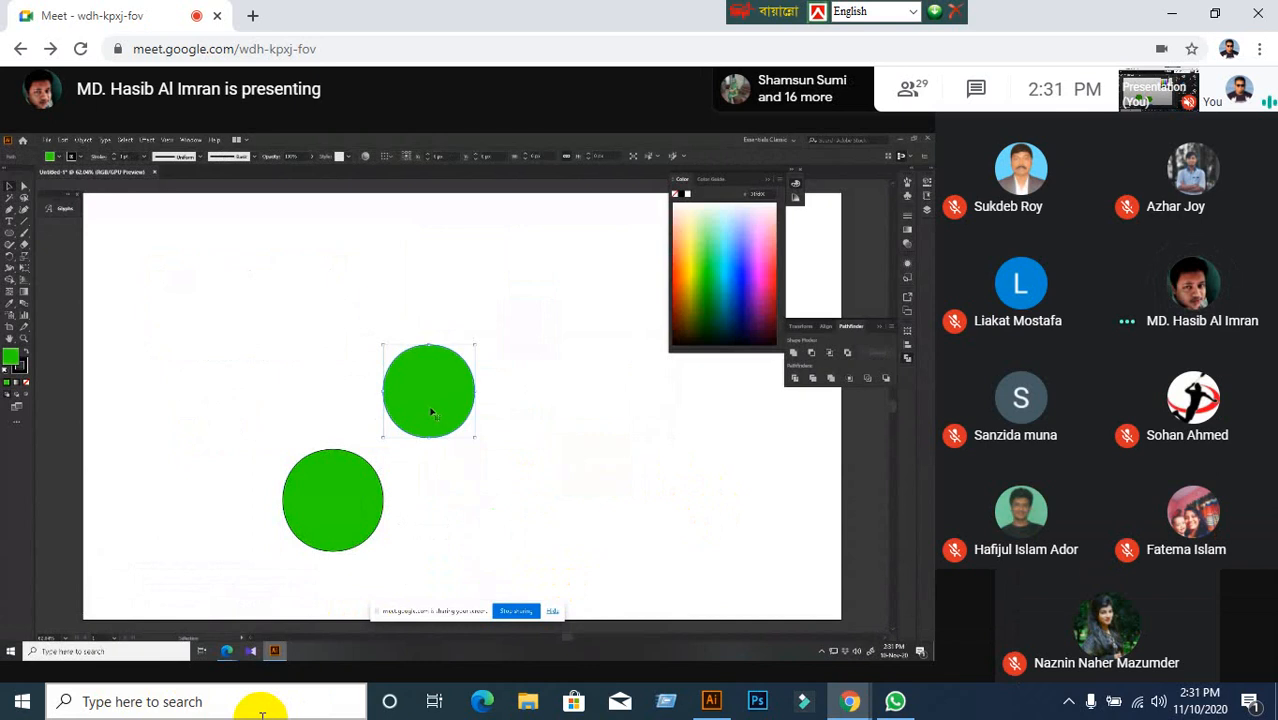
{"action": "left_click", "coordinate": [345, 522]}
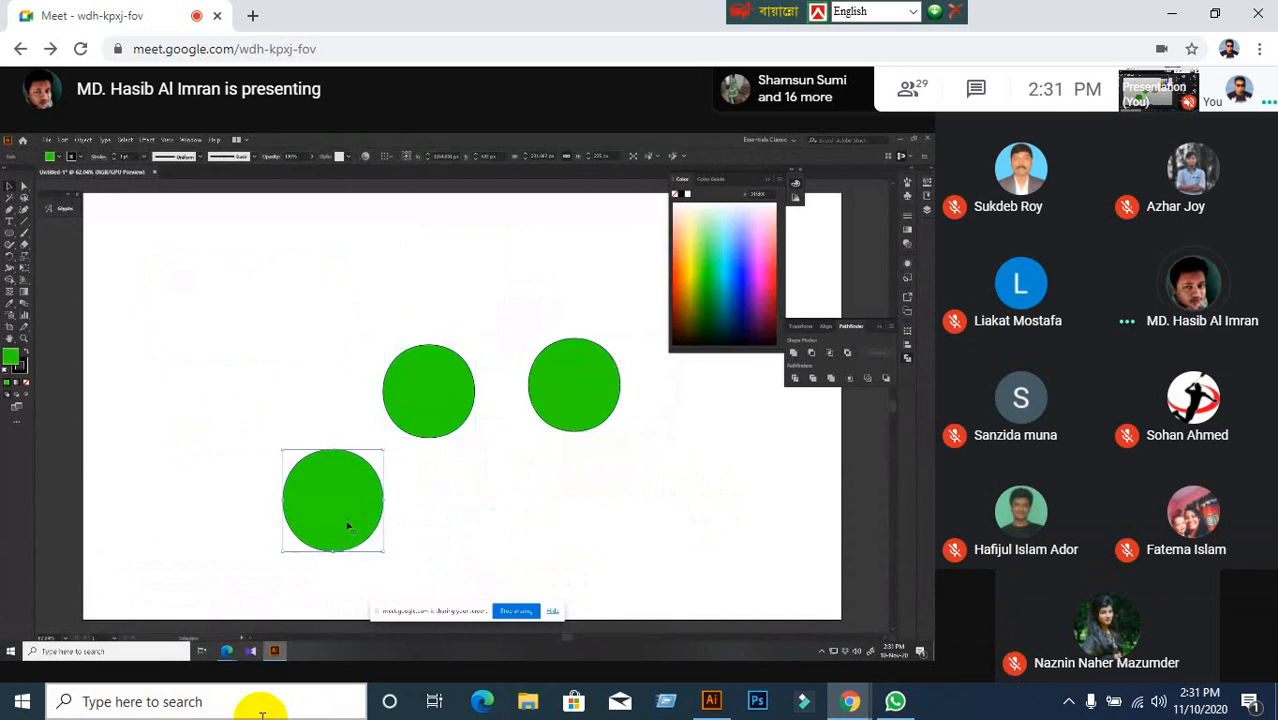
{"action": "key", "text": "Delete"}
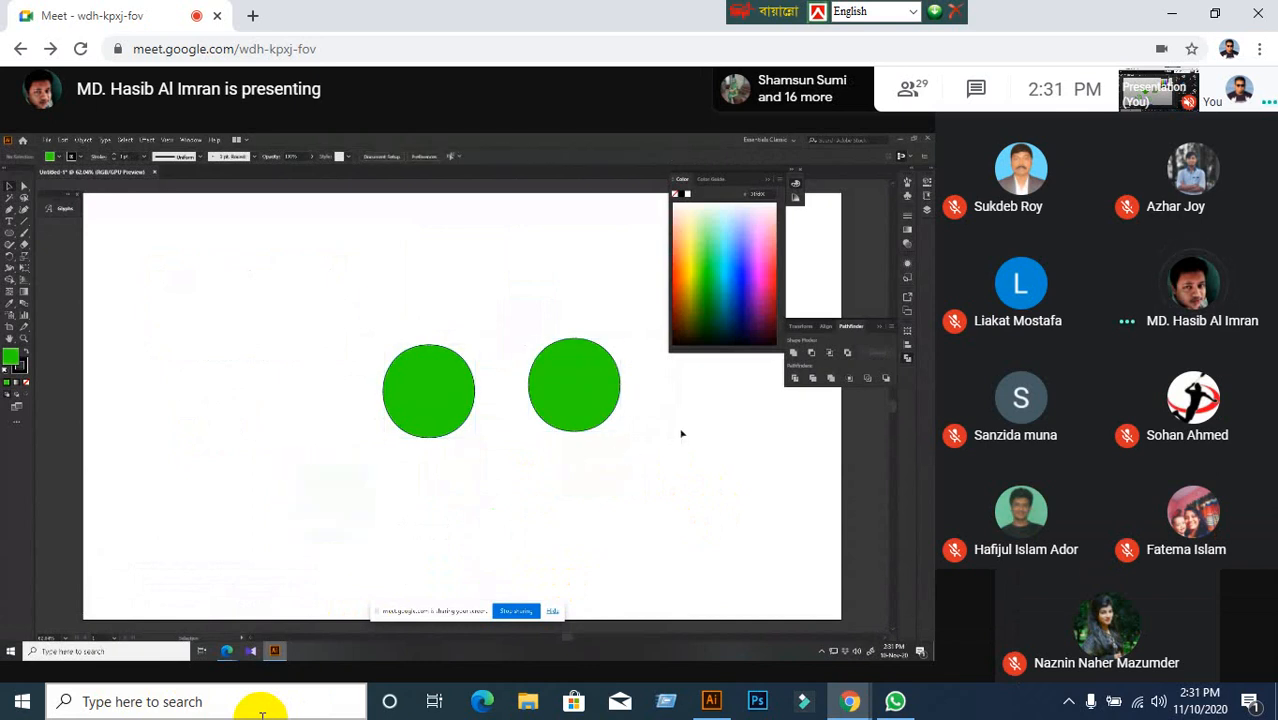
{"action": "left_click_drag", "start_coordinate": [401, 417], "coordinate": [396, 418]}
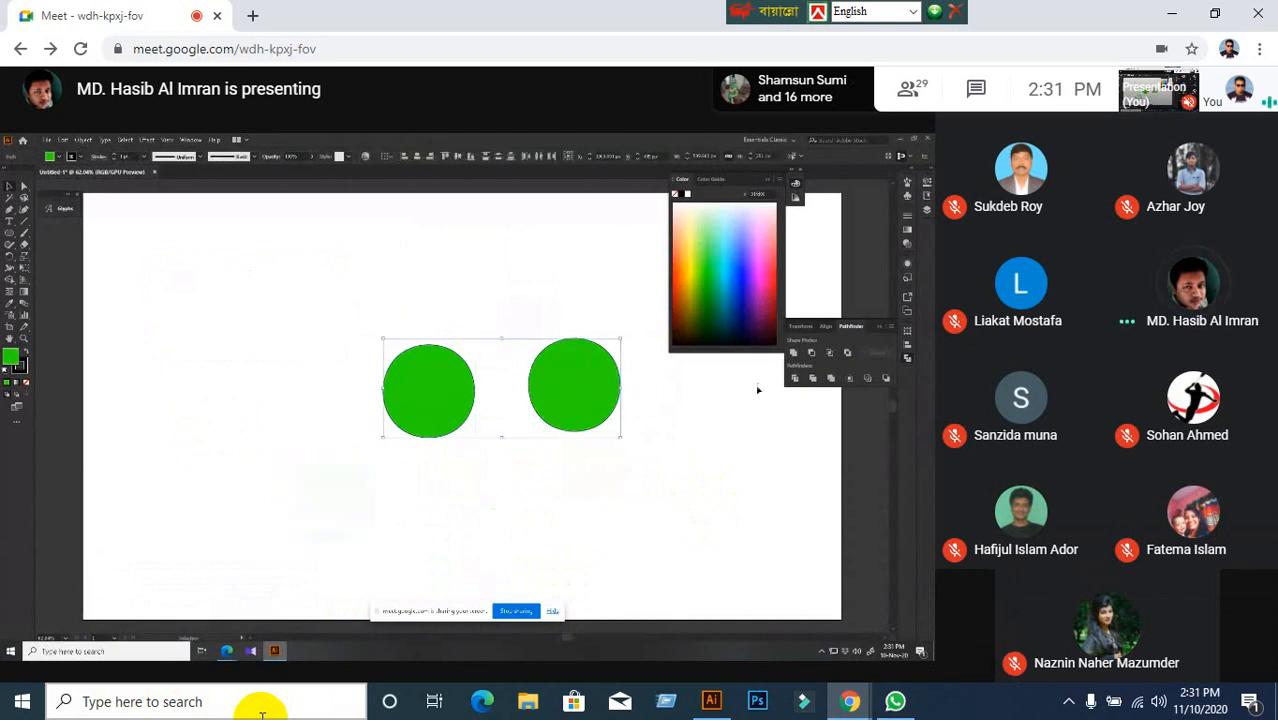
{"action": "left_click", "coordinate": [794, 353], "text": "alt"}
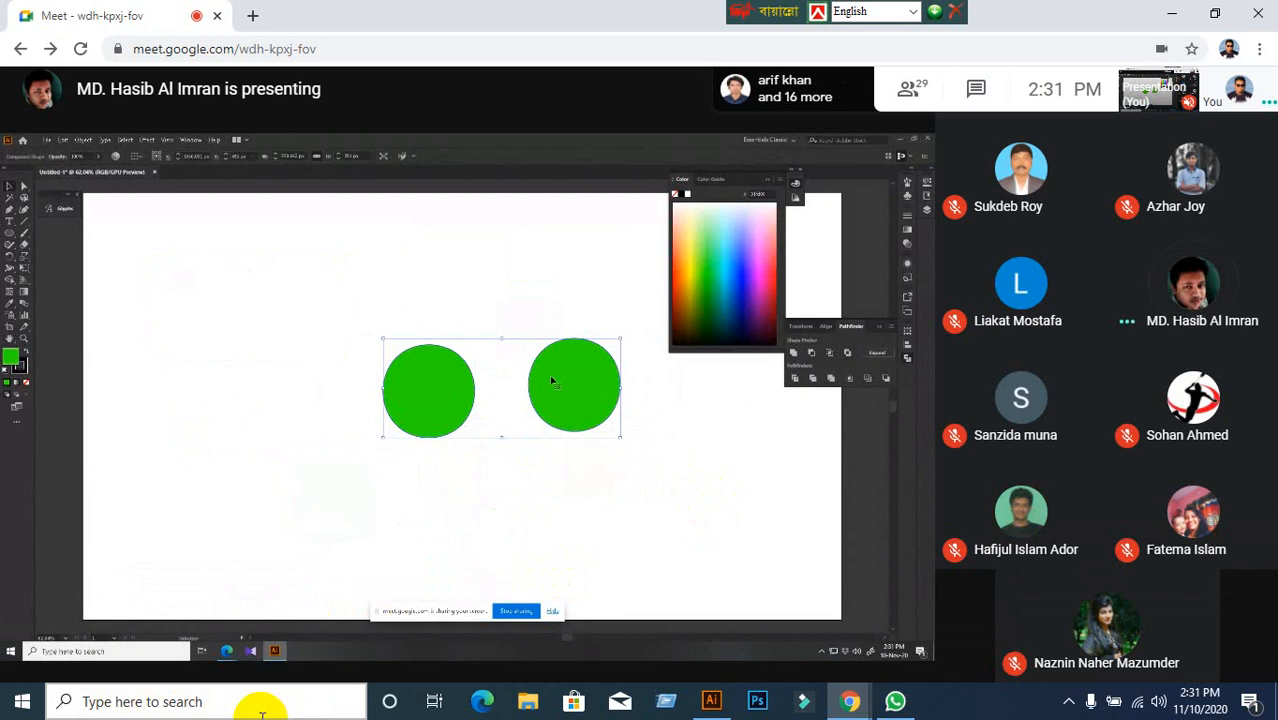
{"action": "right_click", "coordinate": [553, 381]}
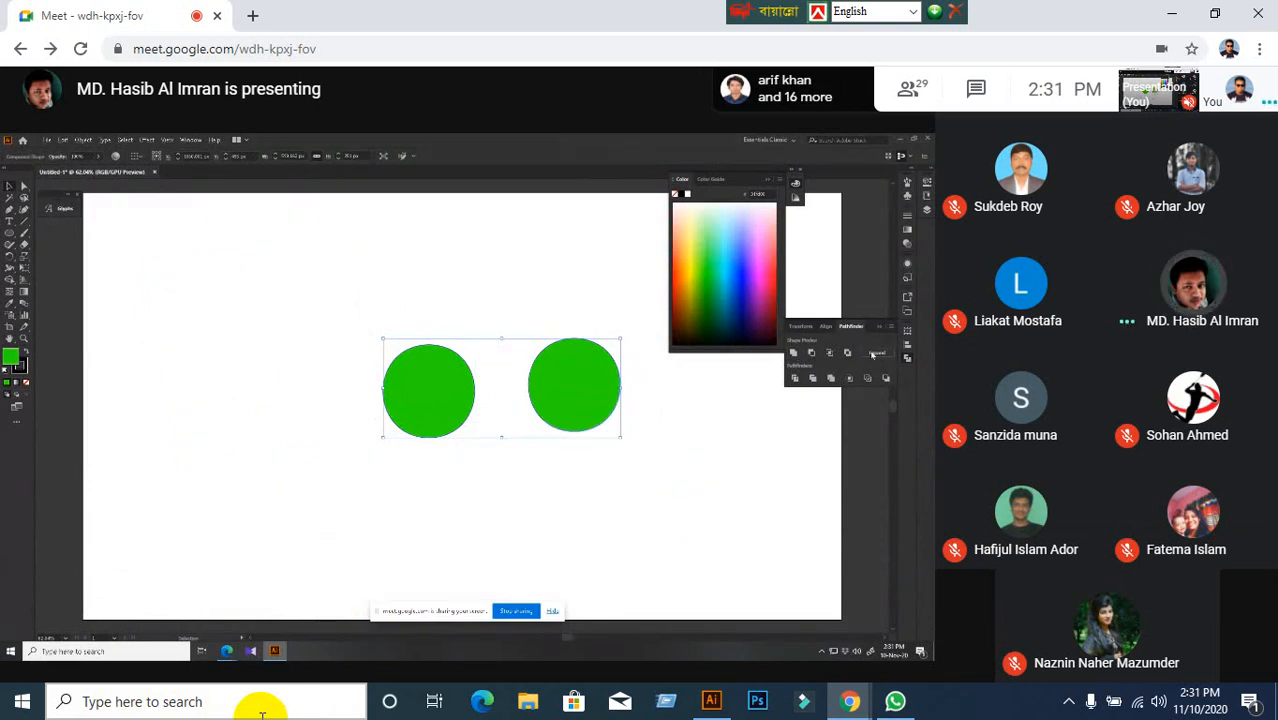
{"action": "right_click", "coordinate": [609, 398]}
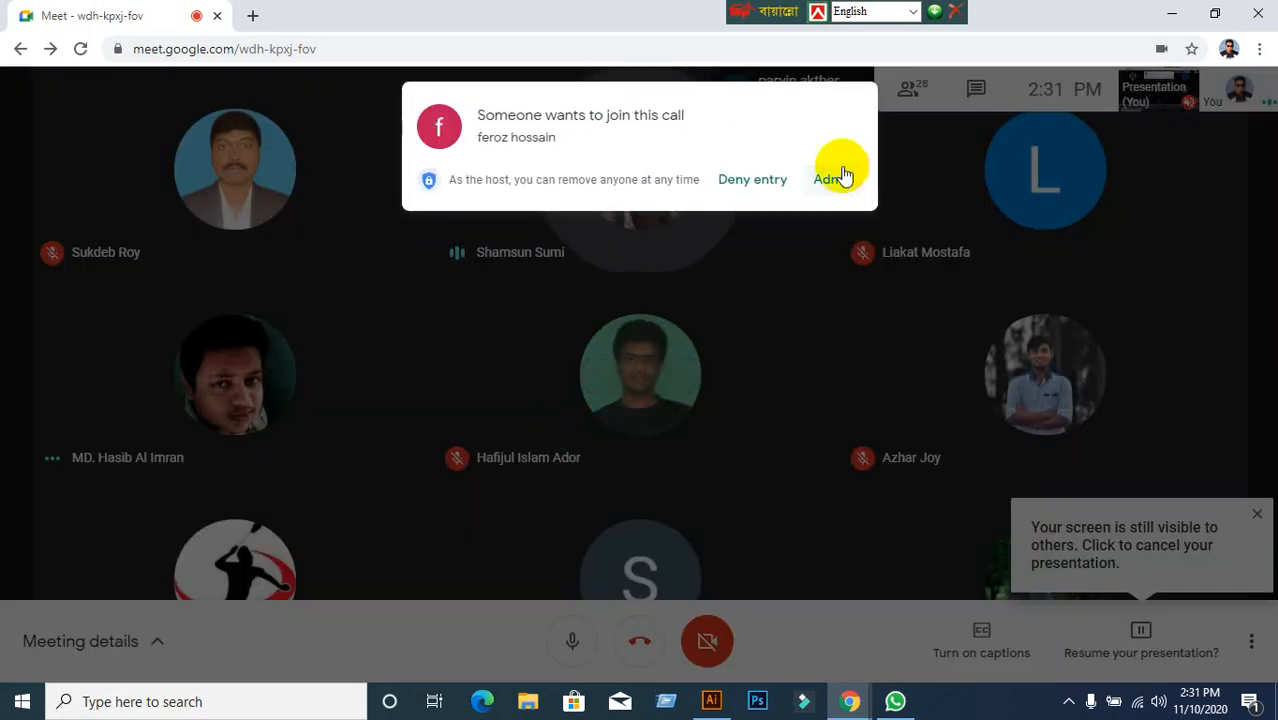
Admit the waiting guest into the call and glance at the meeting details panel.
{"action": "left_click", "coordinate": [835, 179]}
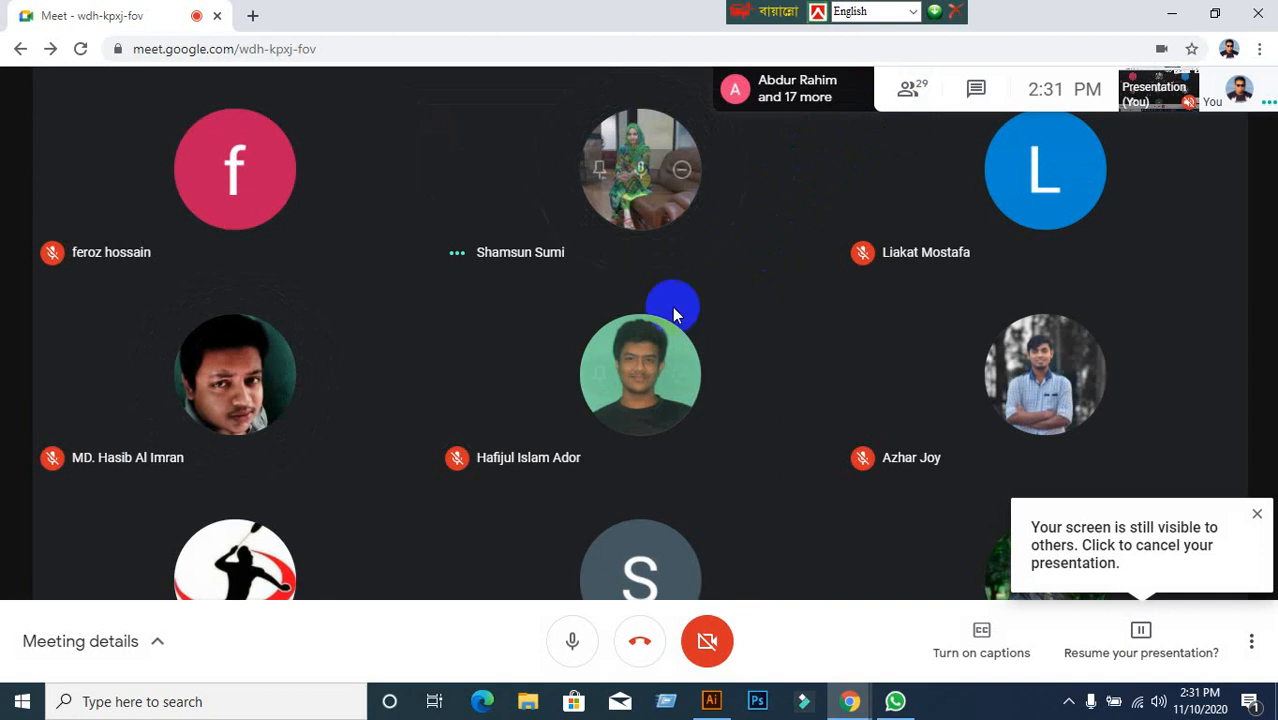
{"action": "mouse_move", "coordinate": [617, 385]}
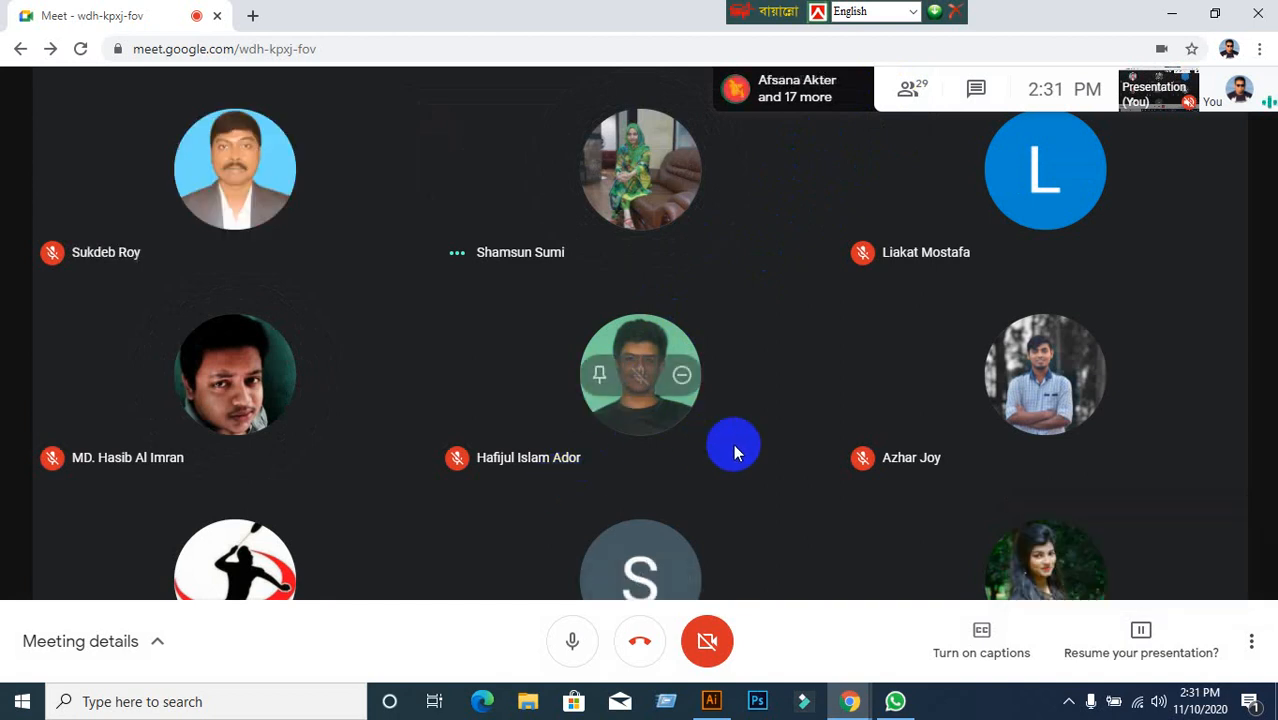
{"action": "left_click", "coordinate": [919, 101]}
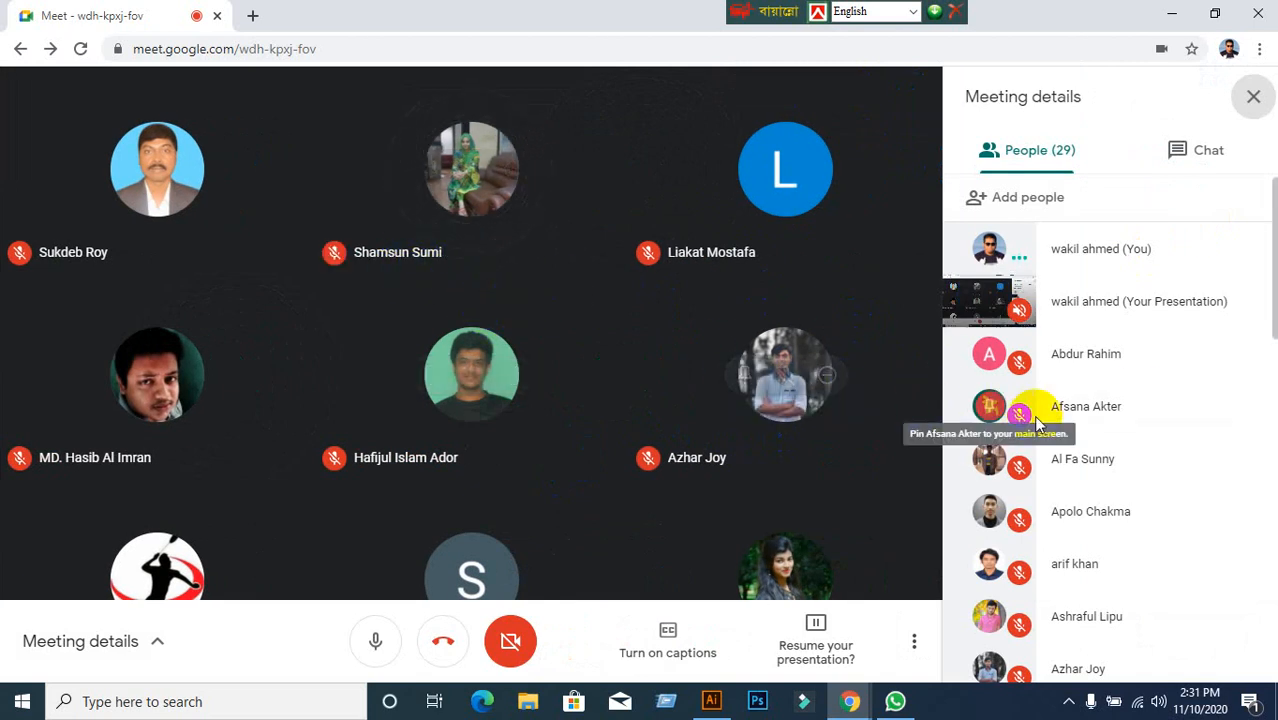
{"action": "left_click", "coordinate": [1252, 97]}
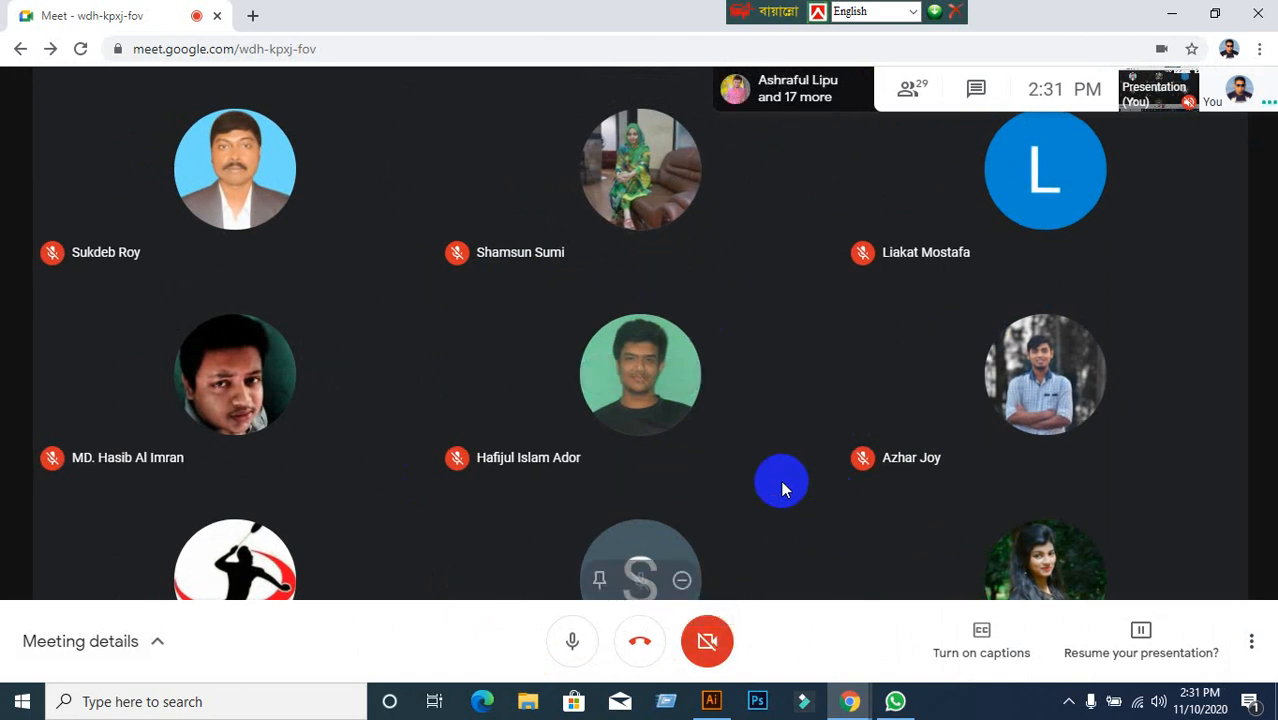
Resume presenting the screen to everyone in the Google Meet call.
{"action": "left_click", "coordinate": [711, 701]}
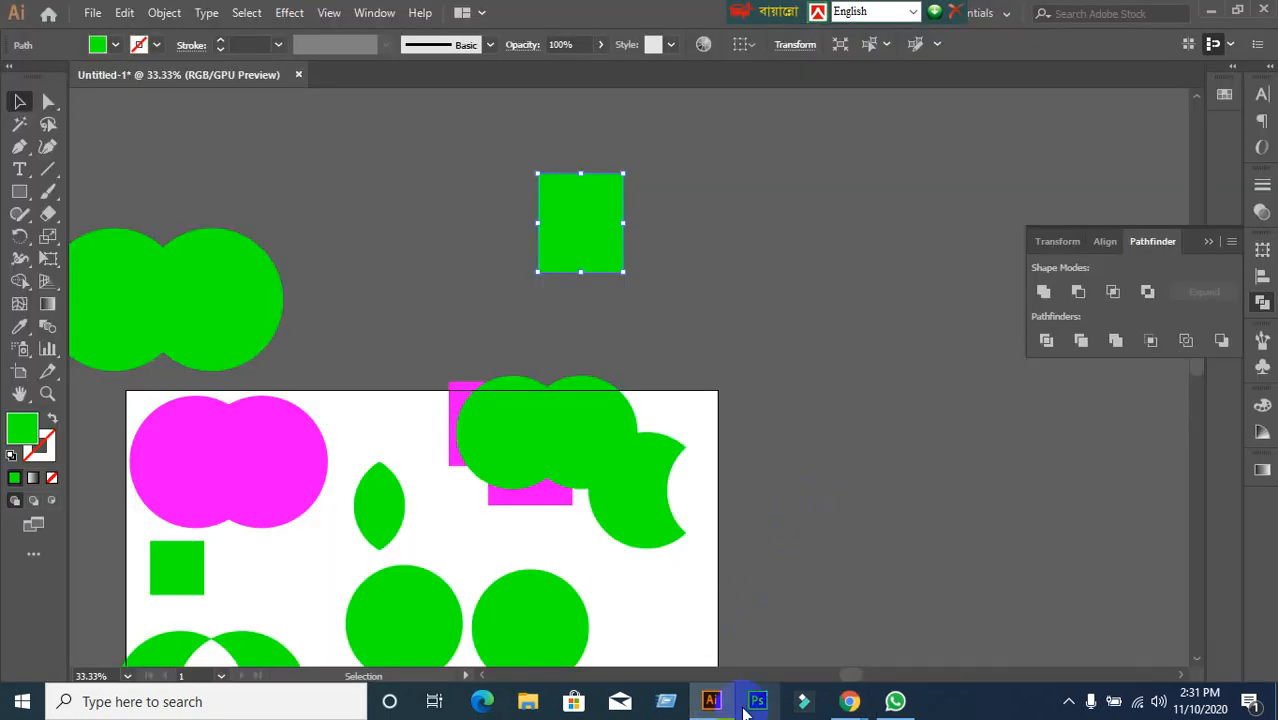
{"action": "left_click", "coordinate": [711, 701]}
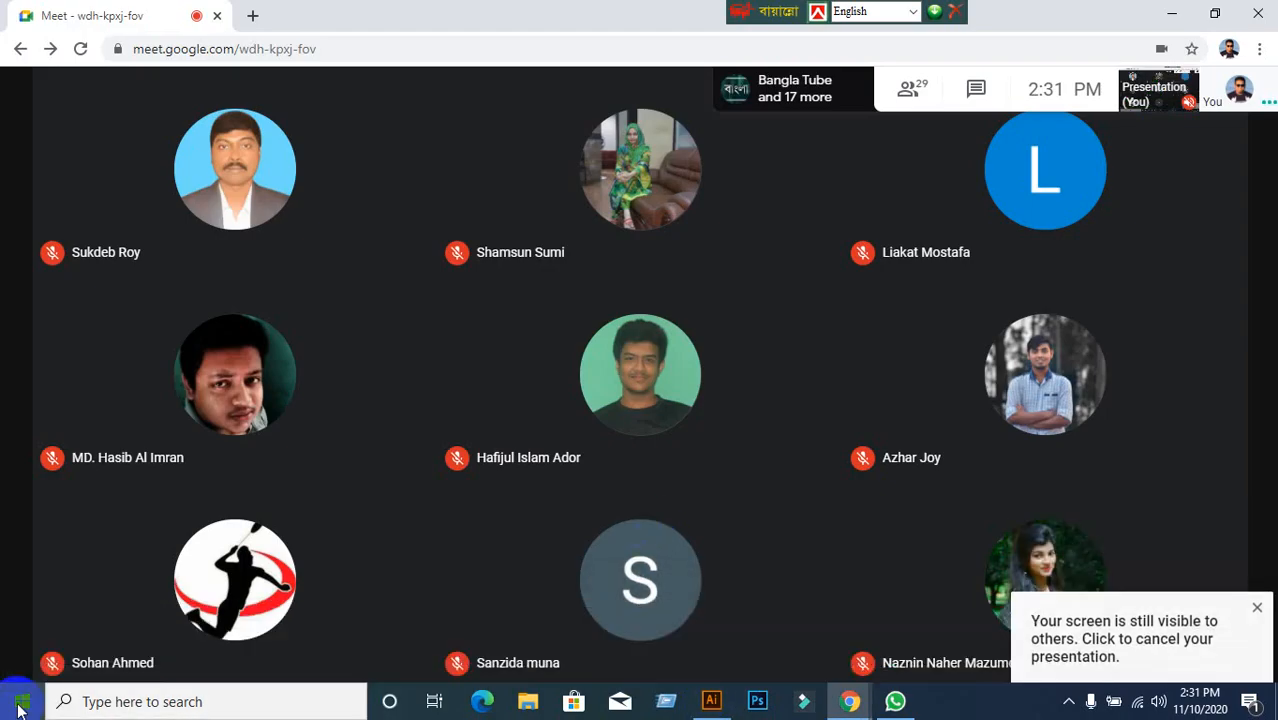
{"action": "left_click", "coordinate": [1179, 646]}
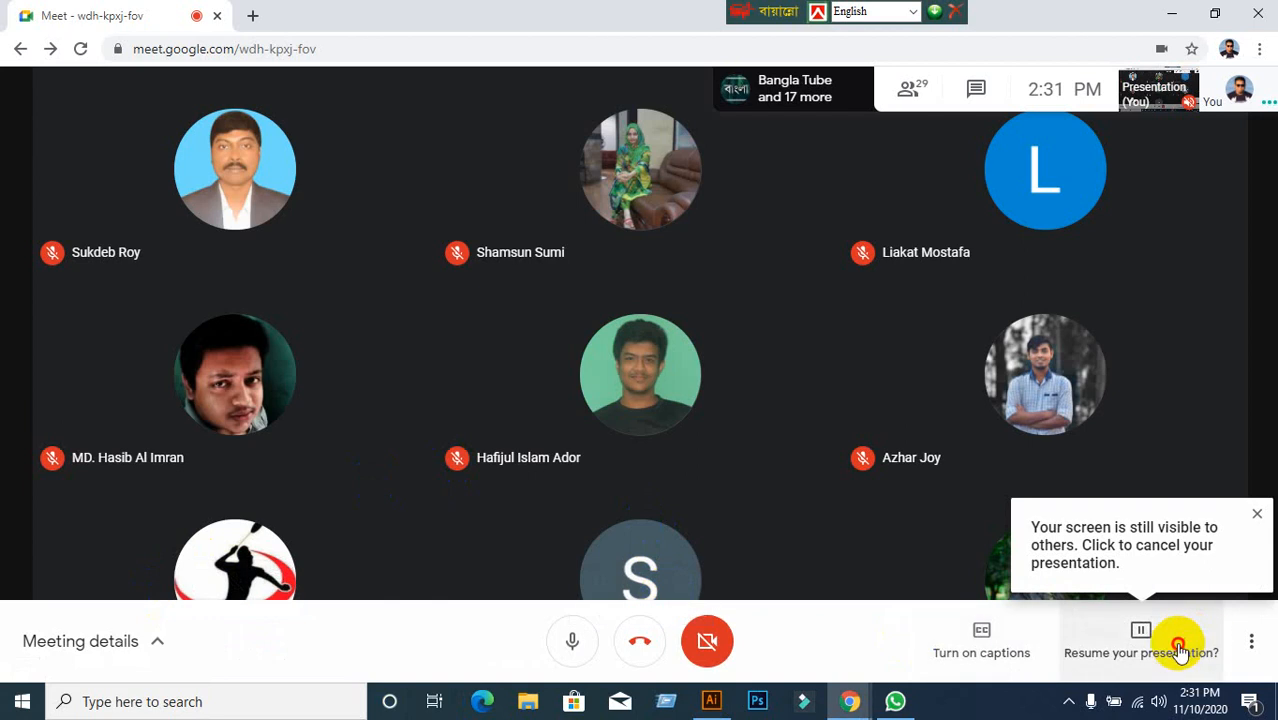
{"action": "left_click", "coordinate": [1080, 550]}
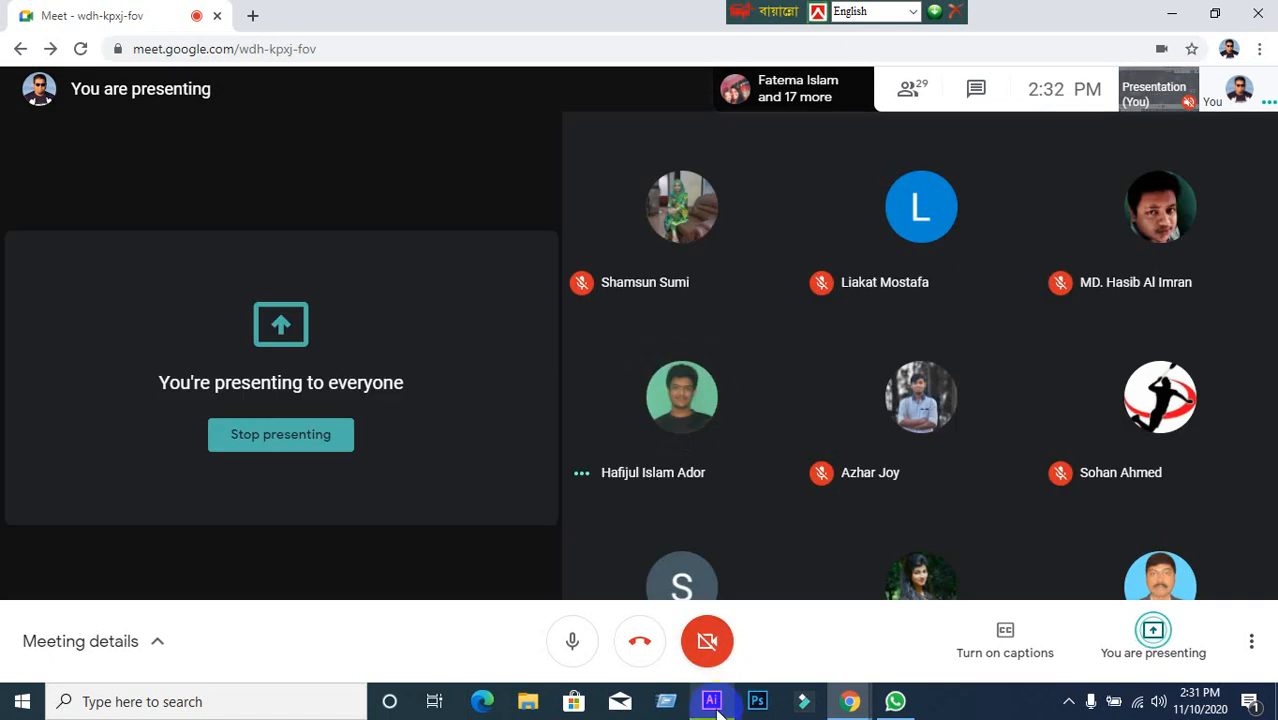
Shift the Illustrator view to show the whole artboard, then return to the Meet call.
{"action": "left_click", "coordinate": [711, 700]}
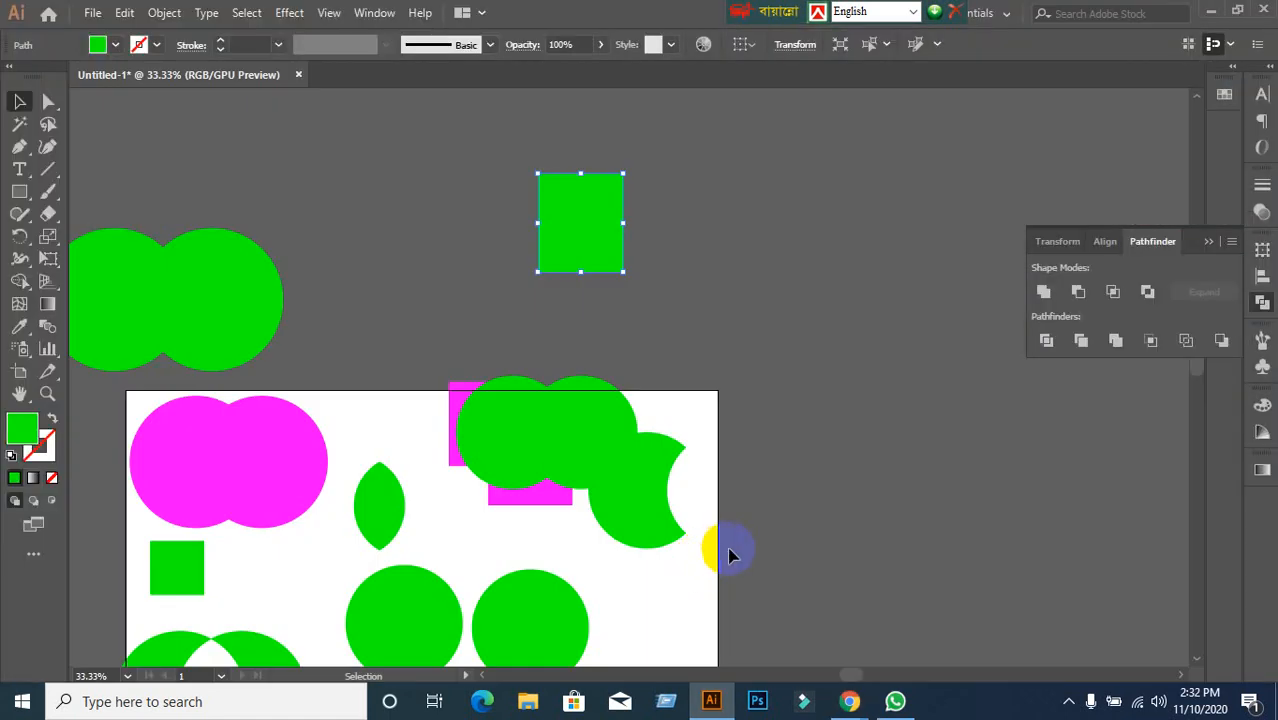
{"action": "scroll", "coordinate": [730, 551], "scroll_direction": "down", "scroll_amount": 1}
{"action": "left_click_drag", "start_coordinate": [727, 570], "coordinate": [766, 506]}
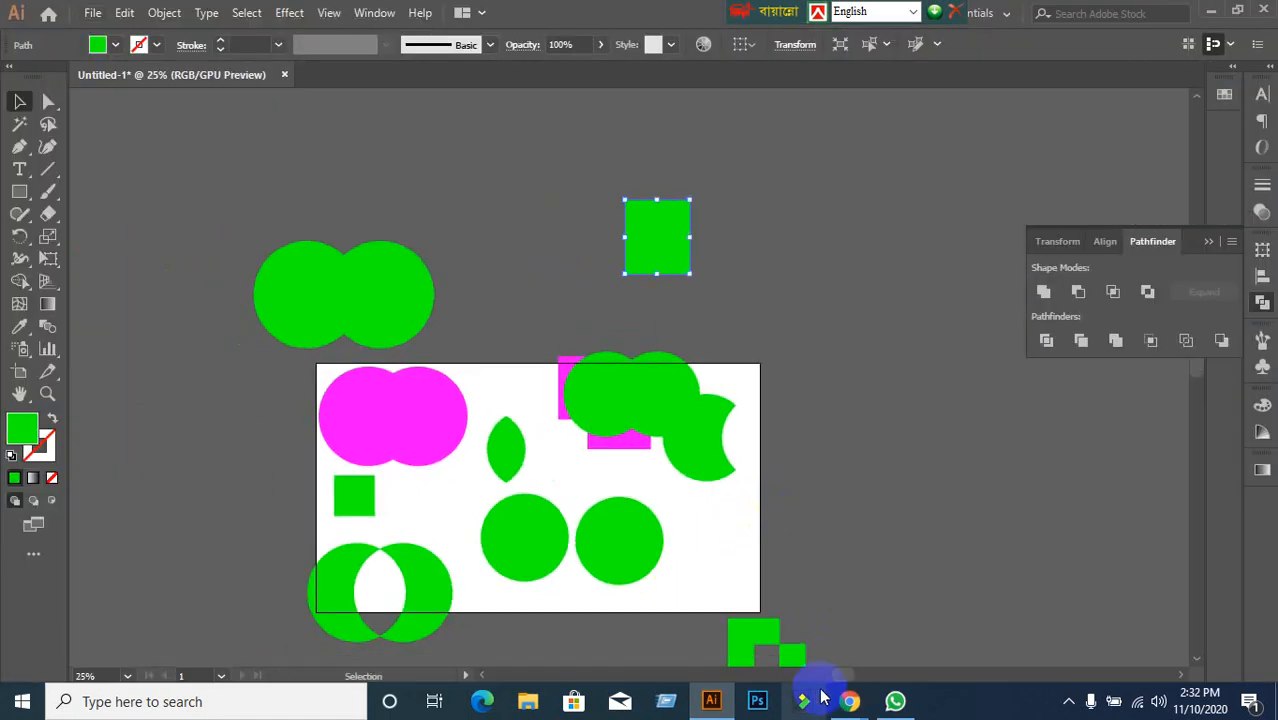
{"action": "mouse_move", "coordinate": [854, 702]}
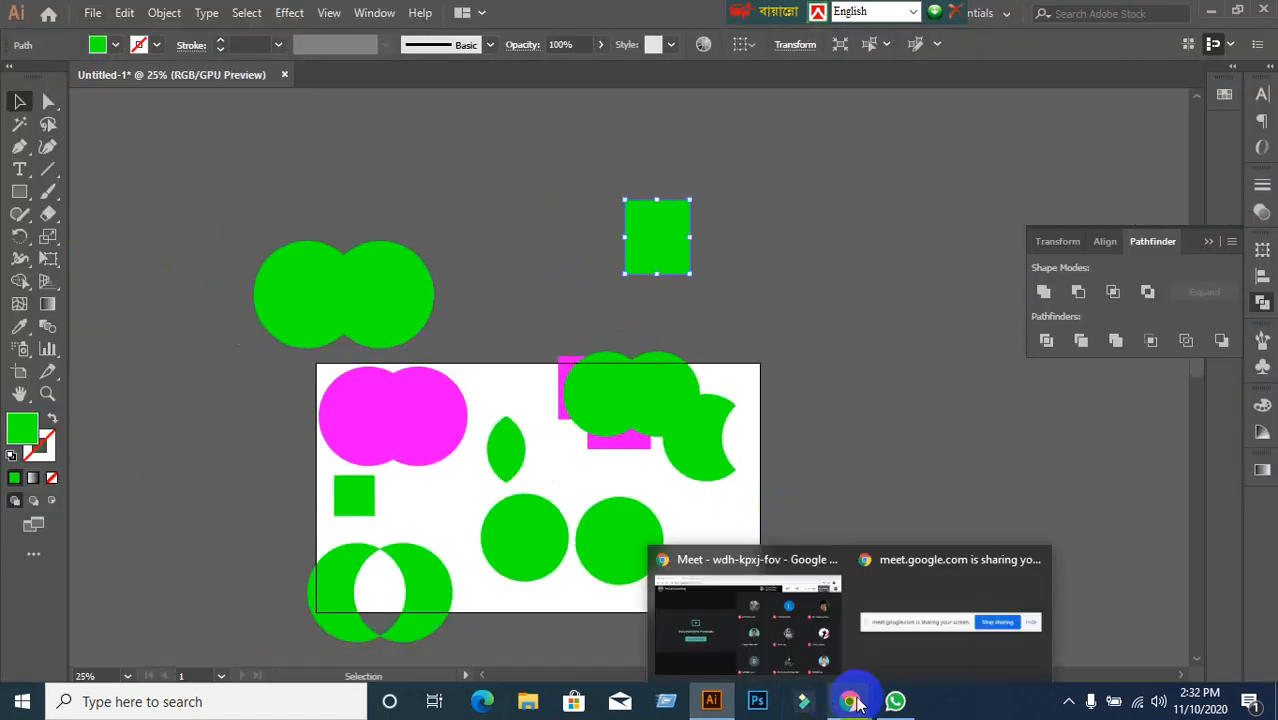
{"action": "left_click", "coordinate": [733, 605]}
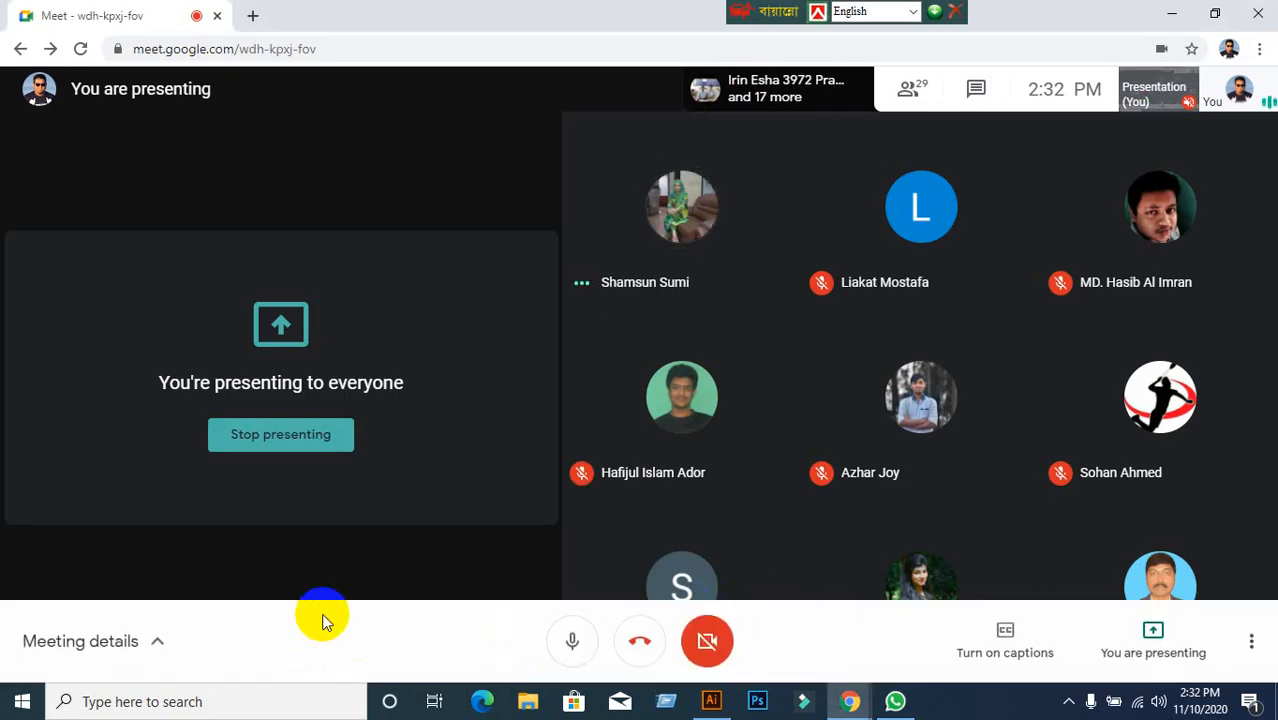
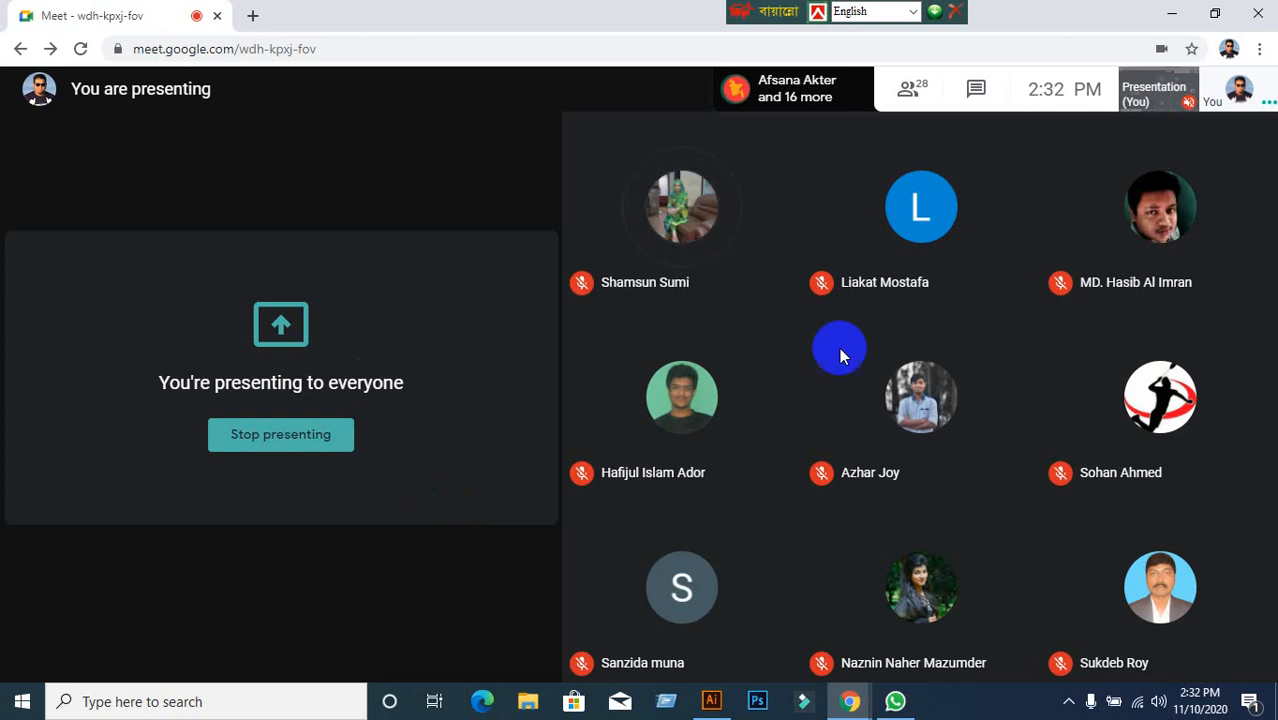
Stop presenting in Google Meet and review the participant list.
{"action": "left_click", "coordinate": [1120, 665]}
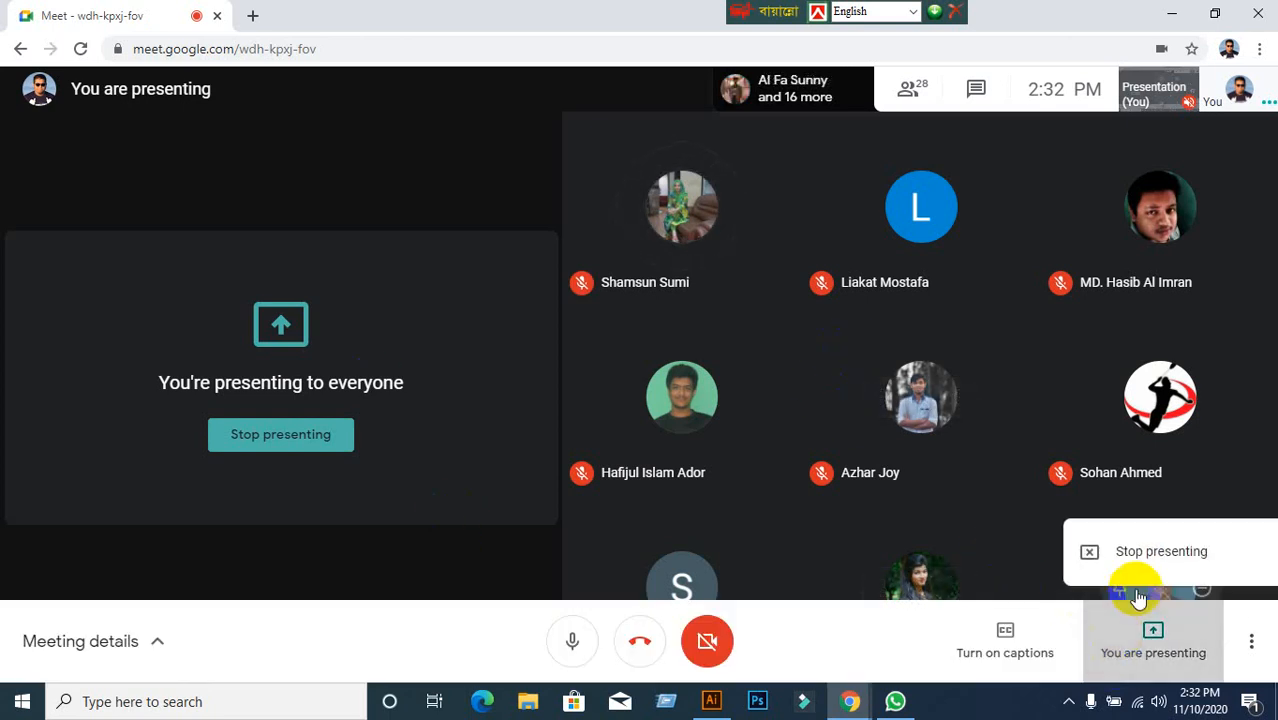
{"action": "left_click", "coordinate": [1148, 551]}
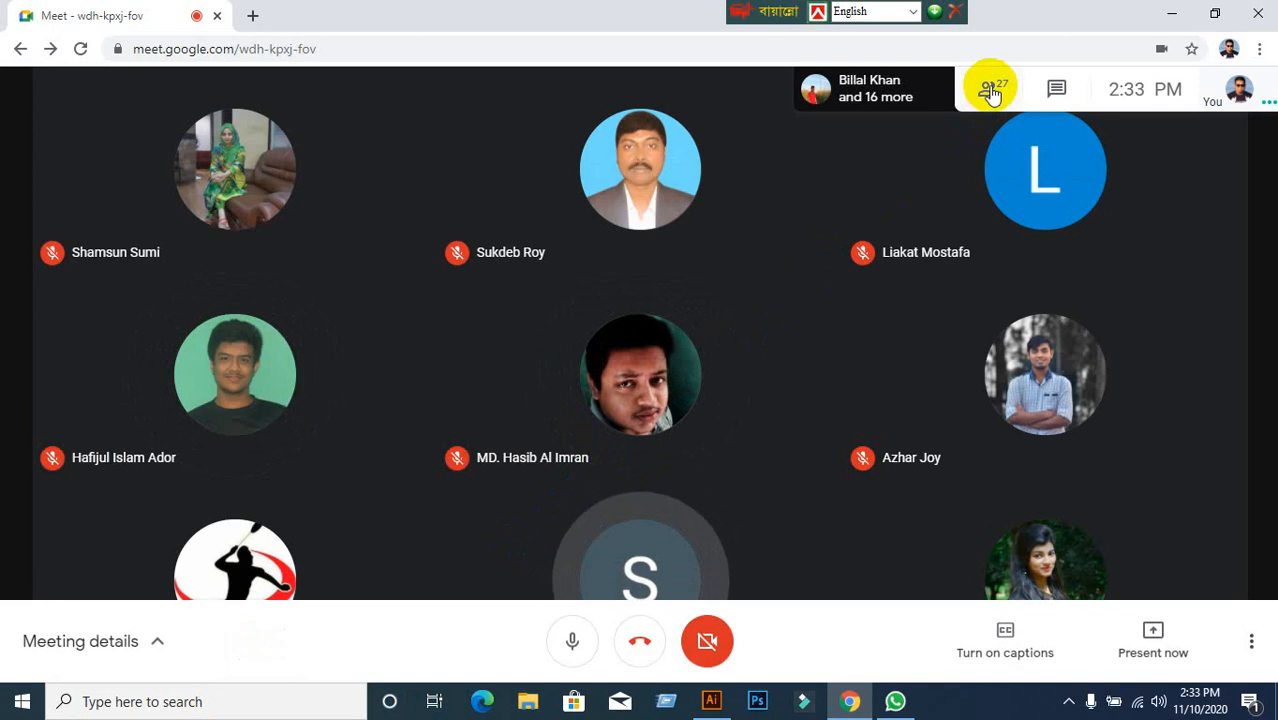
{"action": "left_click", "coordinate": [990, 92]}
{"action": "scroll", "coordinate": [1162, 366], "scroll_direction": "down", "scroll_amount": 3}
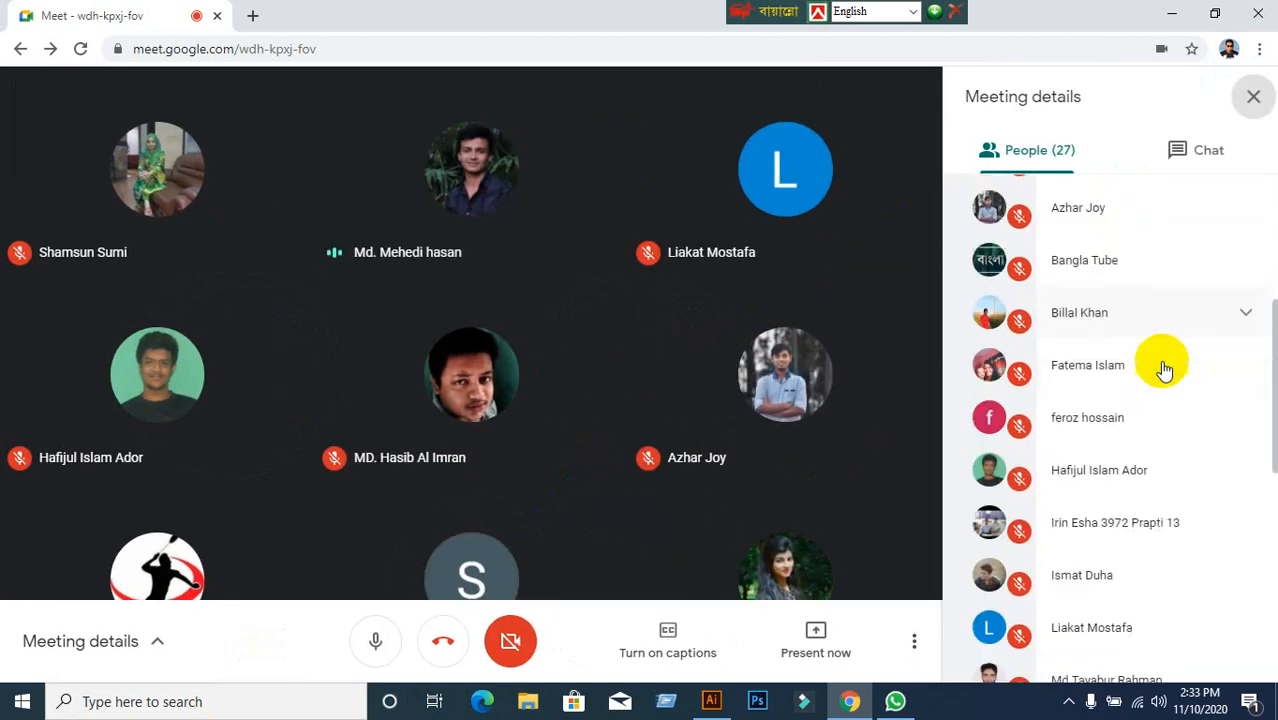
{"action": "scroll", "coordinate": [1162, 368], "scroll_direction": "down", "scroll_amount": 6}
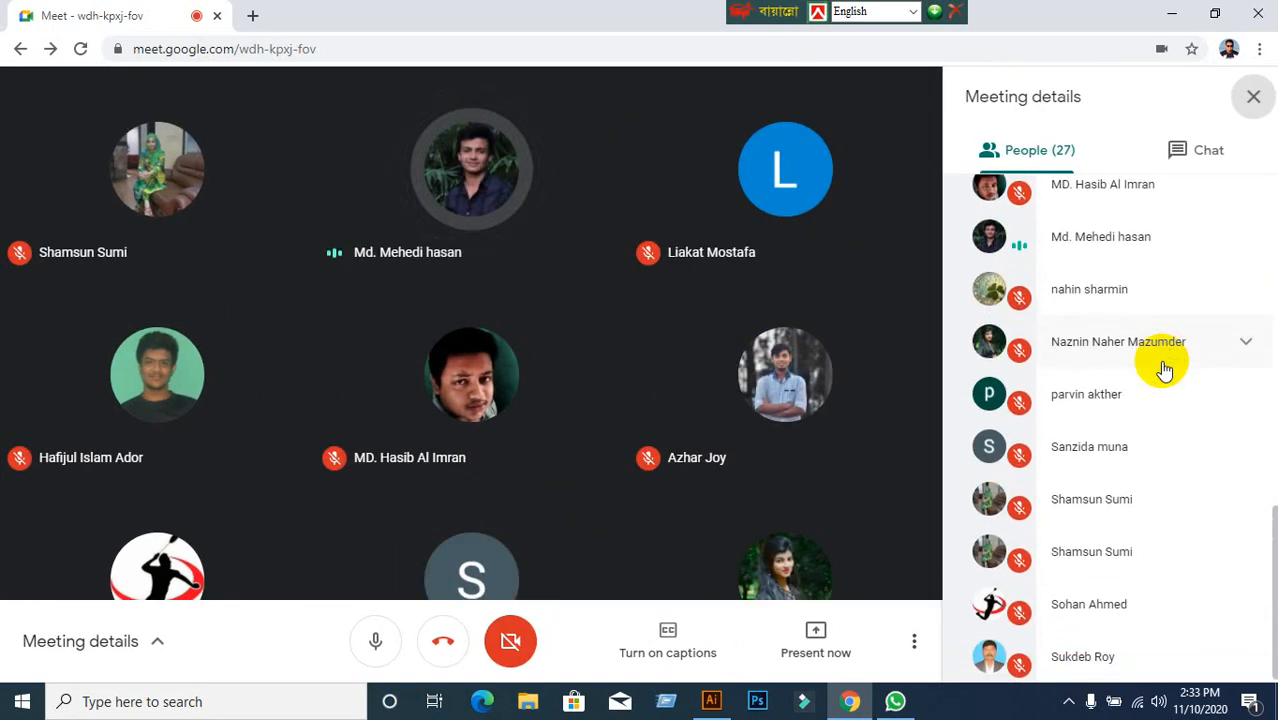
{"action": "scroll", "coordinate": [1162, 368], "scroll_direction": "up", "scroll_amount": 5}
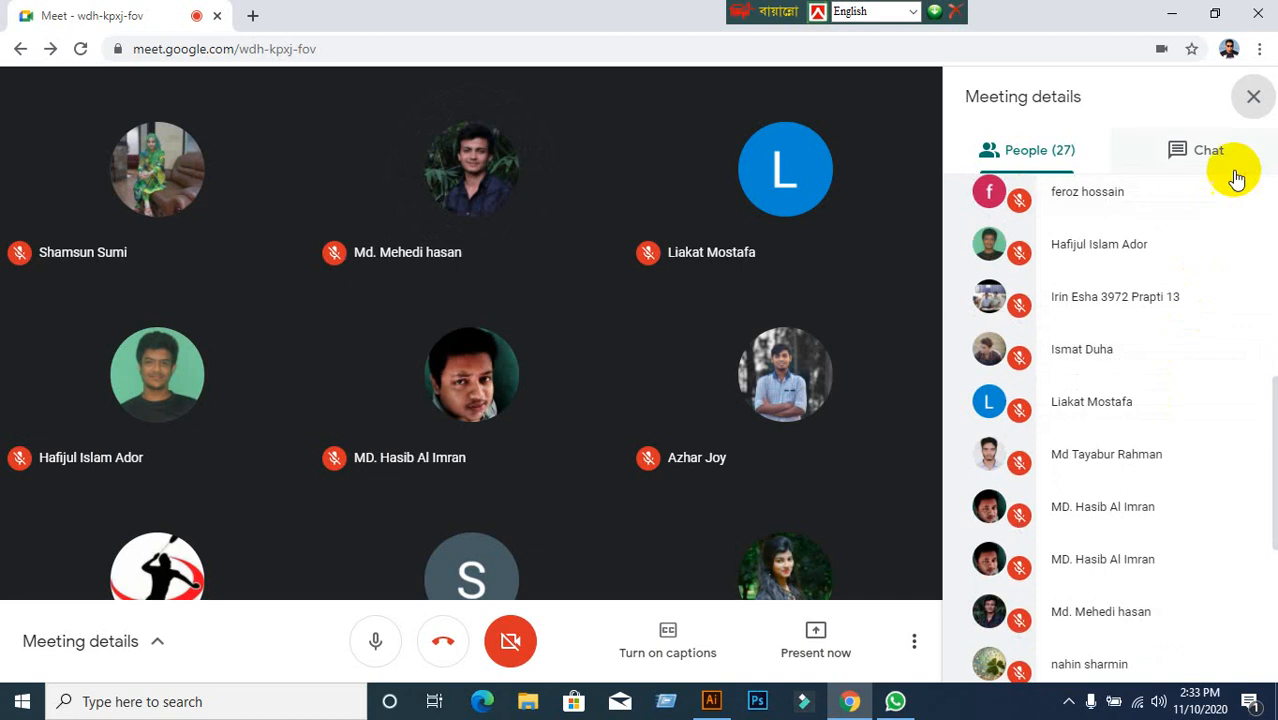
{"action": "left_click", "coordinate": [1251, 96]}
Present the entire screen to the meeting, dismiss the sharing bar, and return to Illustrator.
{"action": "left_click", "coordinate": [1140, 645]}
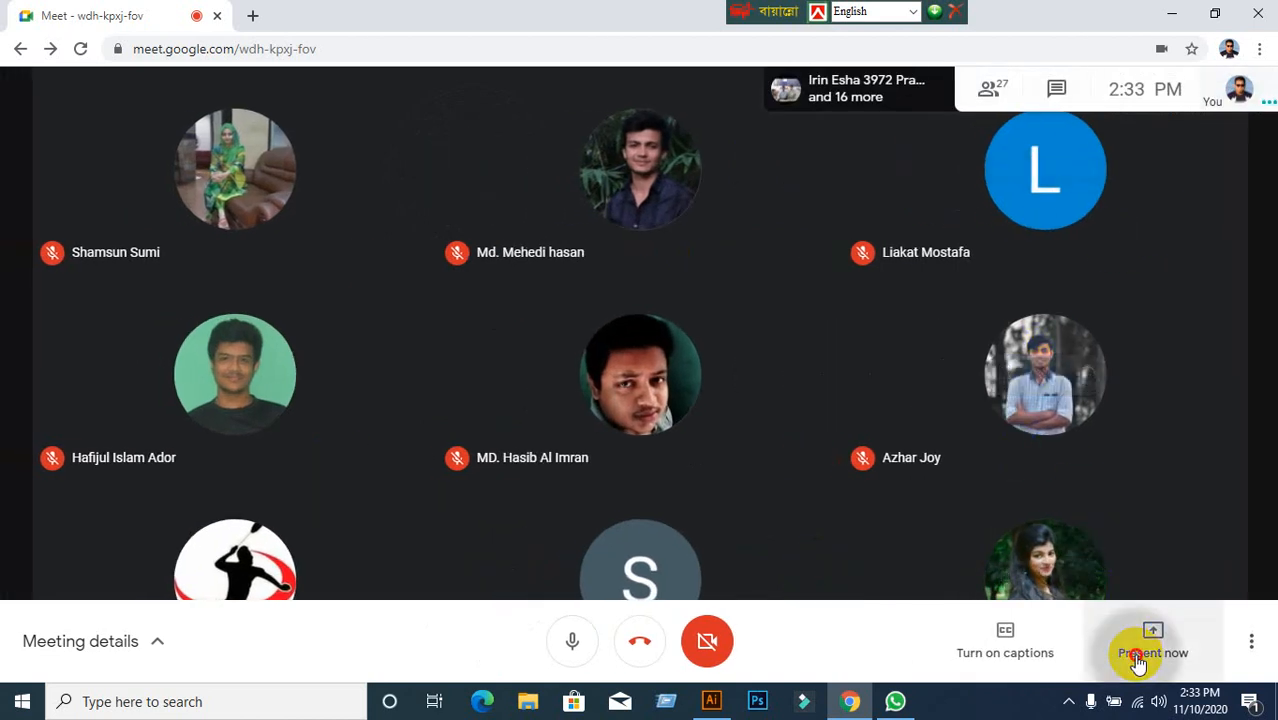
{"action": "left_click", "coordinate": [1105, 487]}
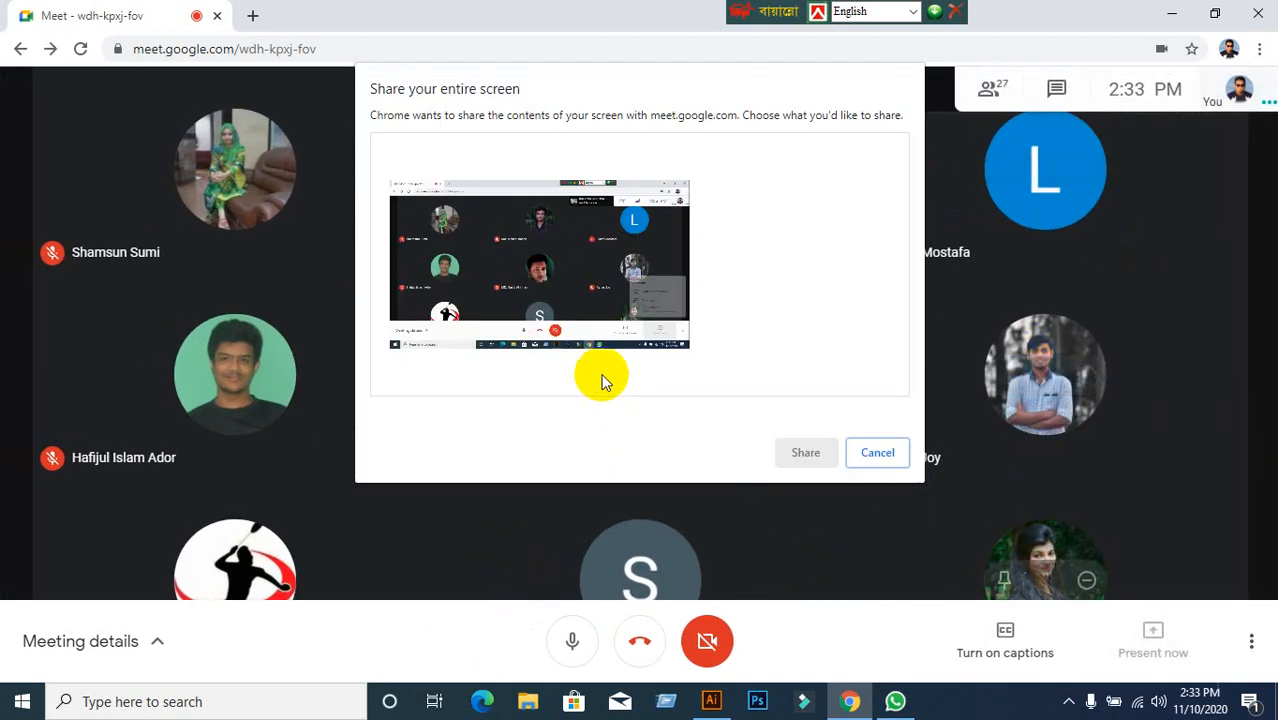
{"action": "left_click", "coordinate": [592, 290]}
{"action": "left_click", "coordinate": [803, 452]}
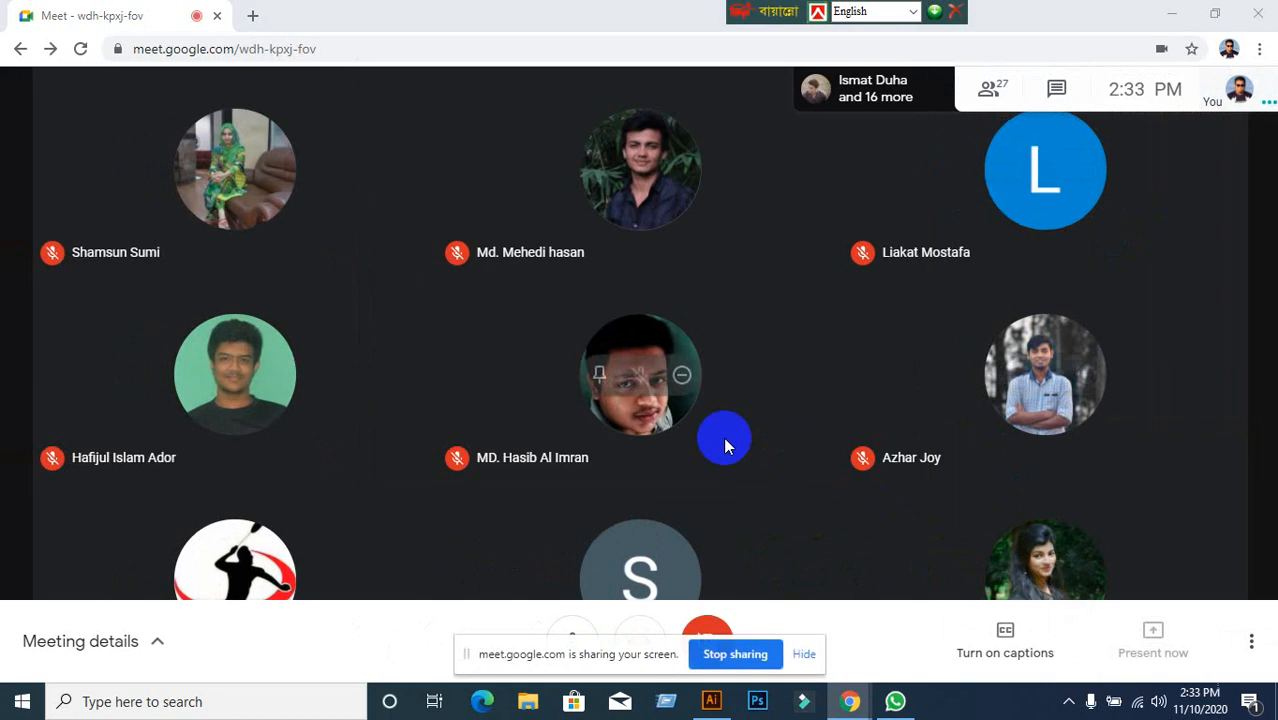
{"action": "left_click", "coordinate": [810, 654]}
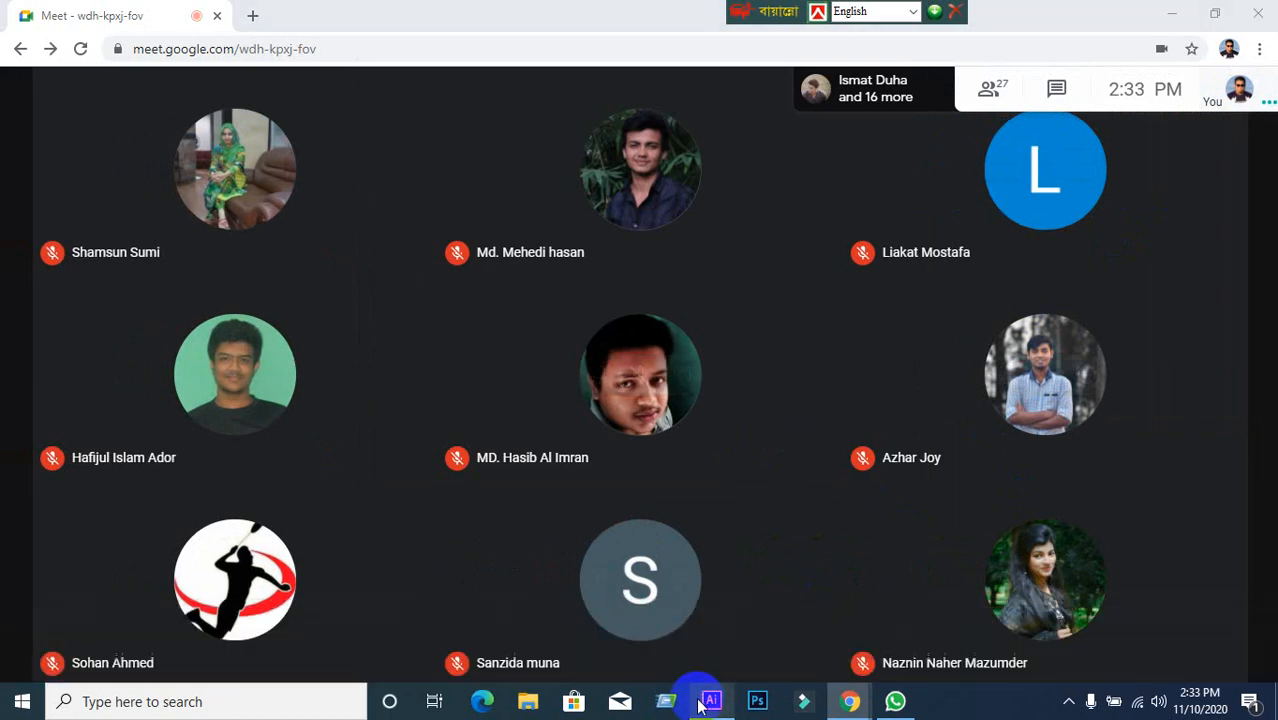
{"action": "left_click", "coordinate": [711, 700]}
Delete all artwork on the artboard and recentre the view.
{"action": "left_click_drag", "start_coordinate": [251, 200], "coordinate": [918, 624]}
{"action": "key", "text": "Delete"}
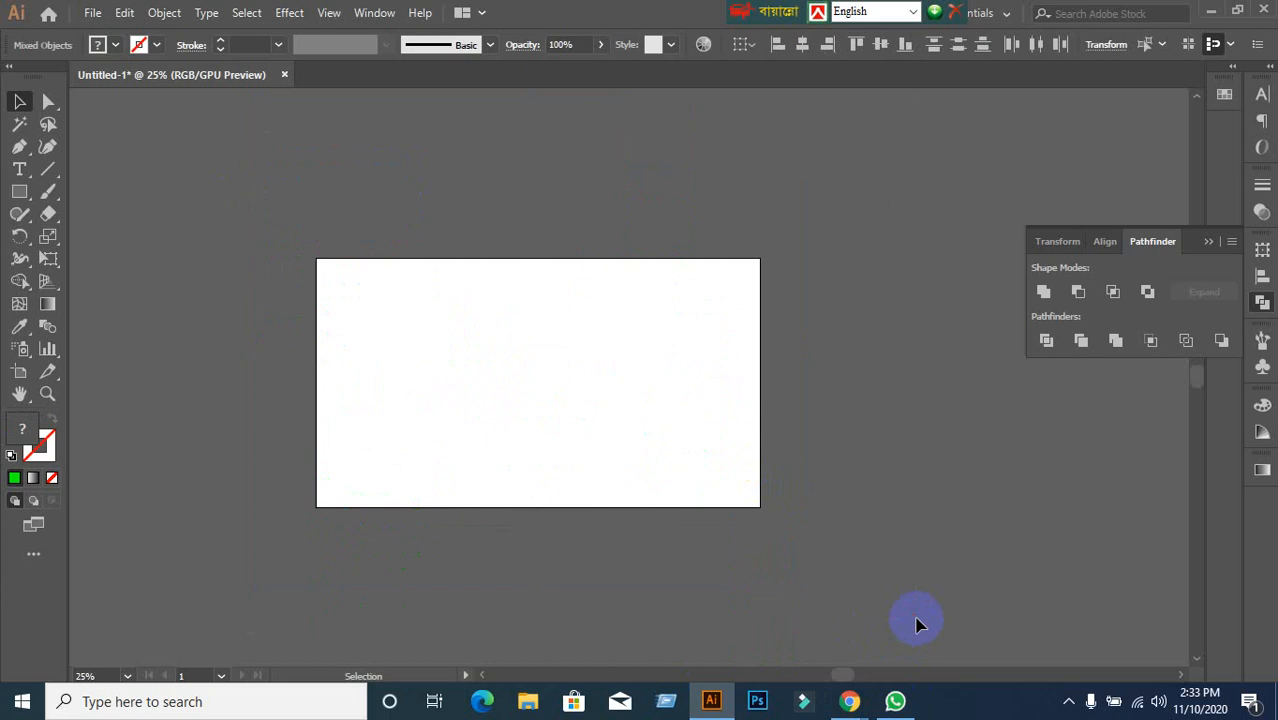
{"action": "scroll", "coordinate": [462, 448], "scroll_direction": "up", "scroll_amount": 2, "text": "alt"}
{"action": "left_click_drag", "start_coordinate": [518, 389], "coordinate": [505, 450]}
Draw a green circle with the Ellipse tool, duplicate it overlapping to the right, and select both.
{"action": "left_click", "coordinate": [12, 192]}
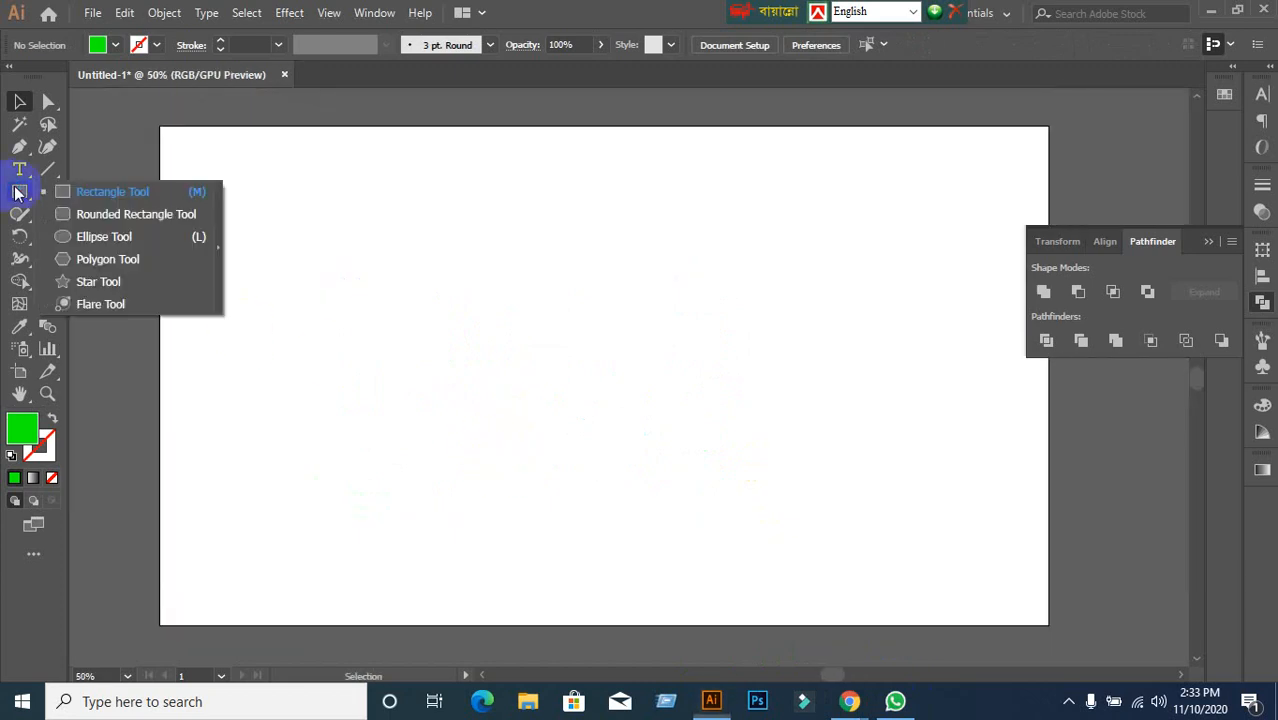
{"action": "left_click_drag", "start_coordinate": [74, 212], "coordinate": [67, 236]}
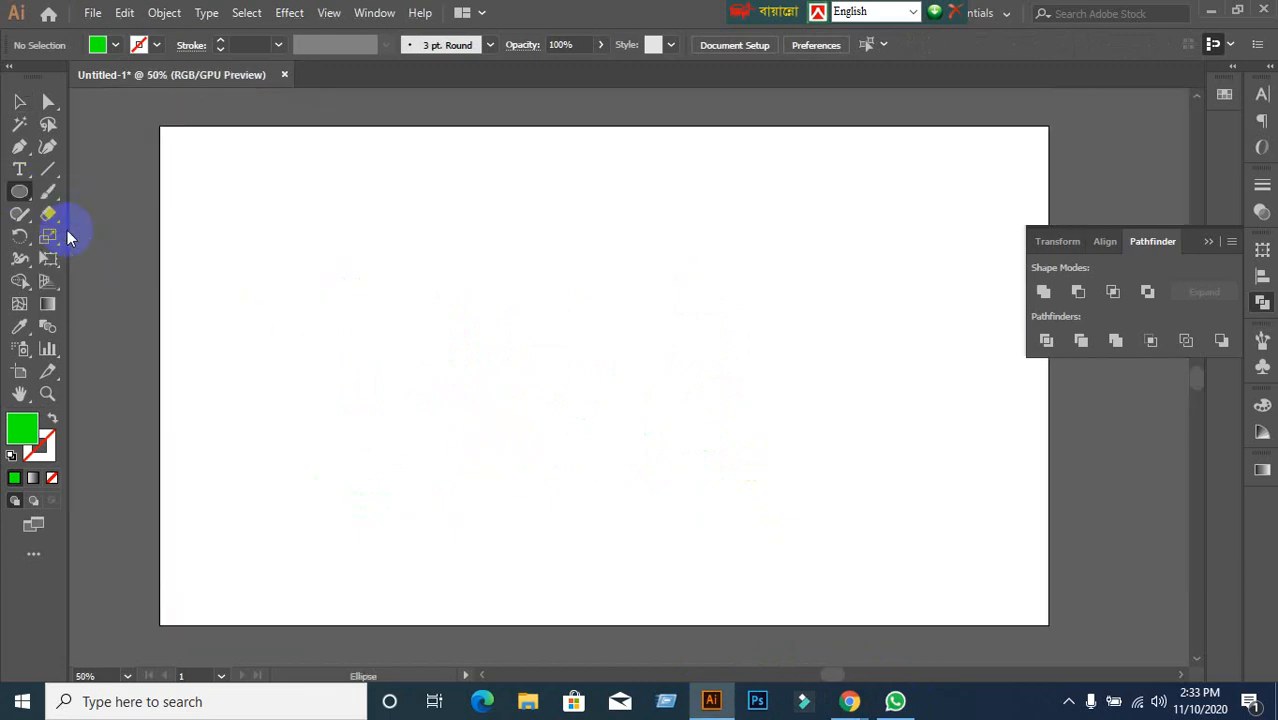
{"action": "mouse_move", "coordinate": [329, 231]}
{"action": "left_mouse_down"}
{"action": "mouse_move", "coordinate": [528, 379]}
{"action": "mouse_move", "coordinate": [537, 435]}
{"action": "left_mouse_up"}
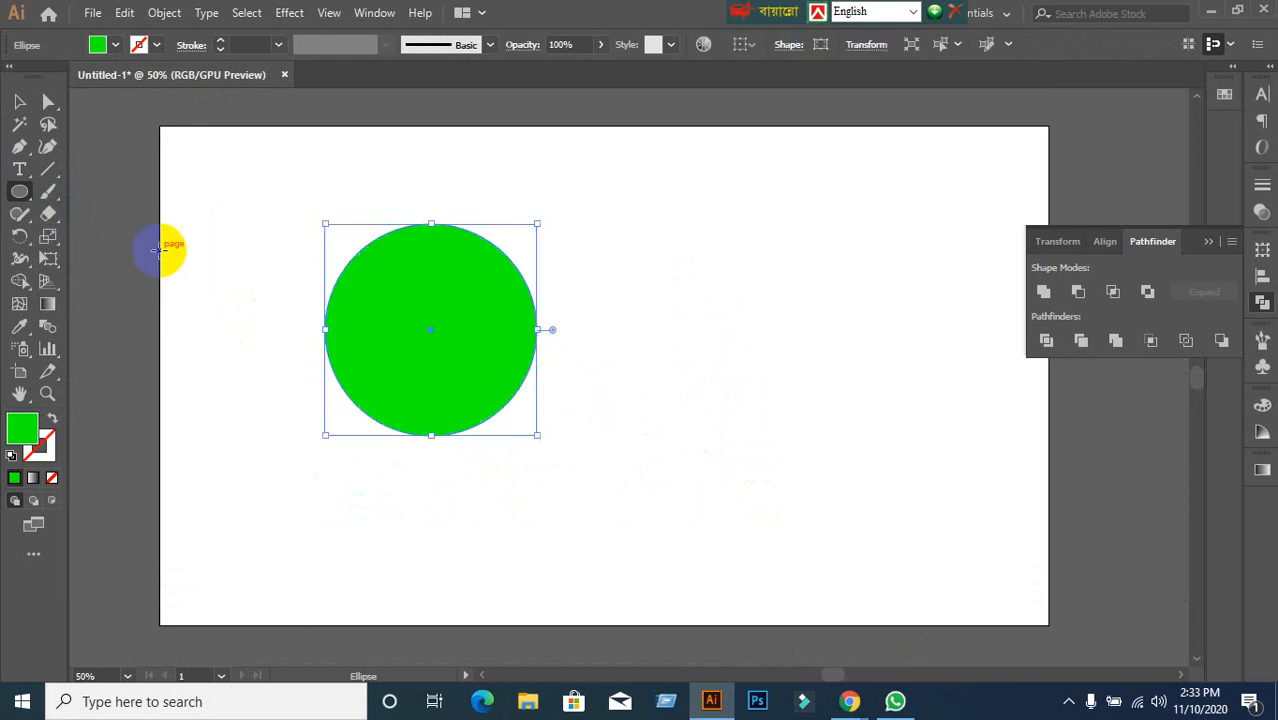
{"action": "left_click", "coordinate": [15, 98]}
{"action": "left_click_drag", "start_coordinate": [394, 366], "coordinate": [500, 369]}
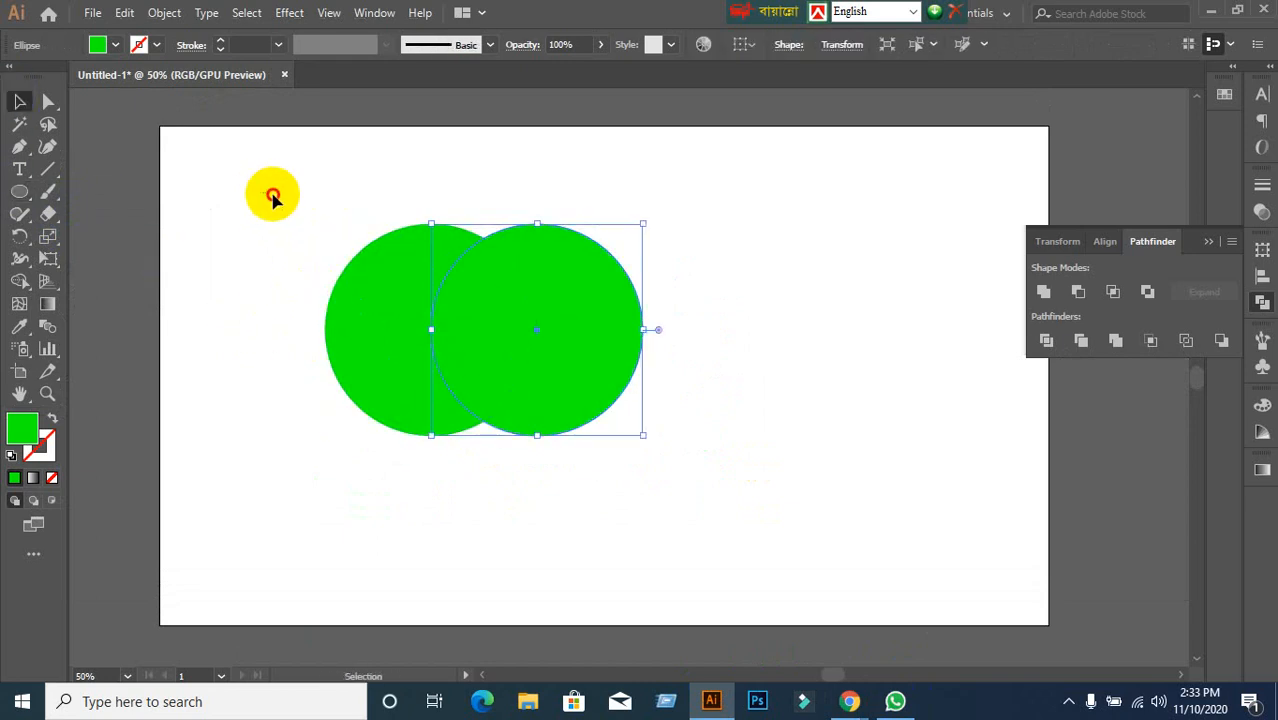
{"action": "left_click_drag", "start_coordinate": [268, 194], "coordinate": [599, 400]}
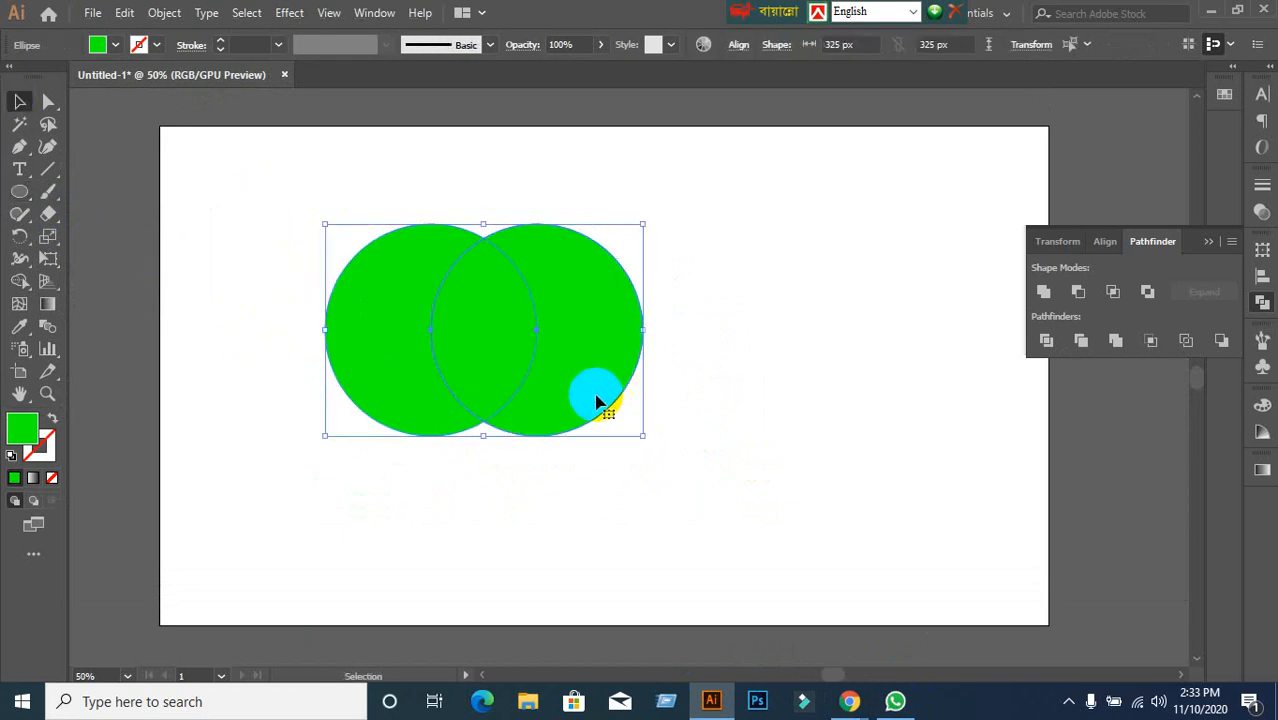
Unite and expand the two circles, move the shape, then admit the waiting guest in Meet.
{"action": "left_click", "coordinate": [1043, 293], "text": "alt"}
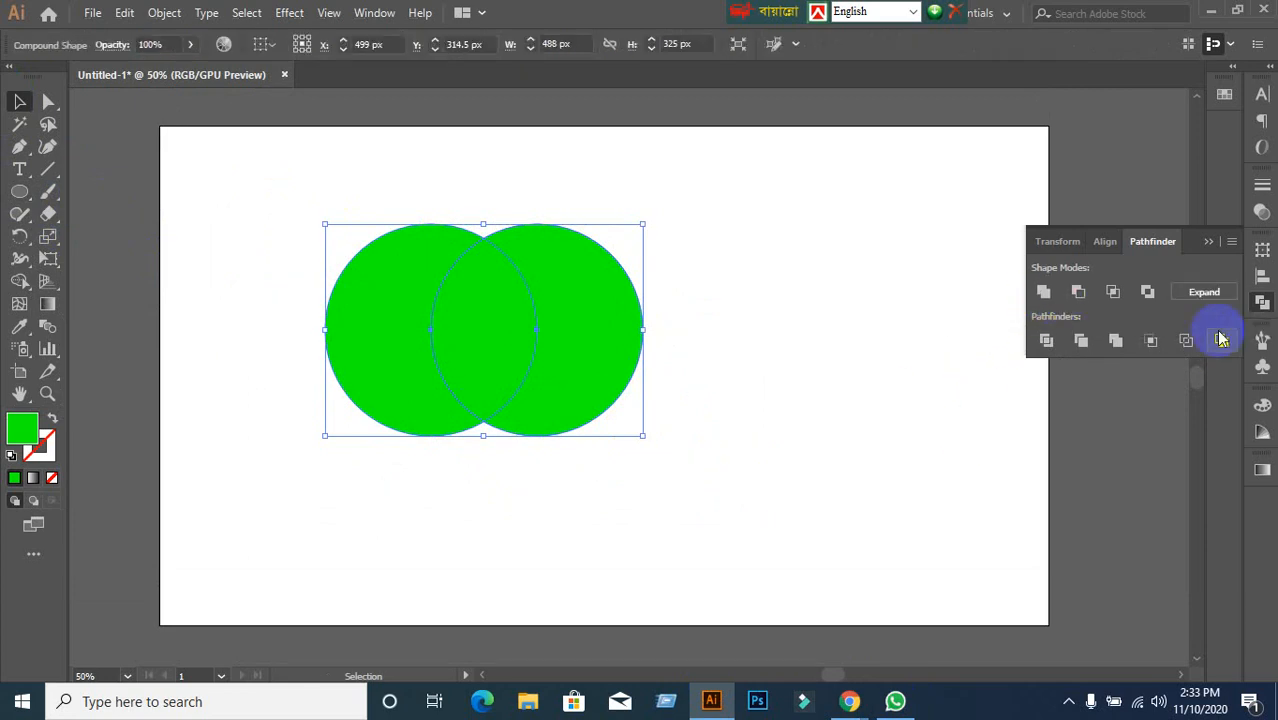
{"action": "left_click", "coordinate": [1212, 291]}
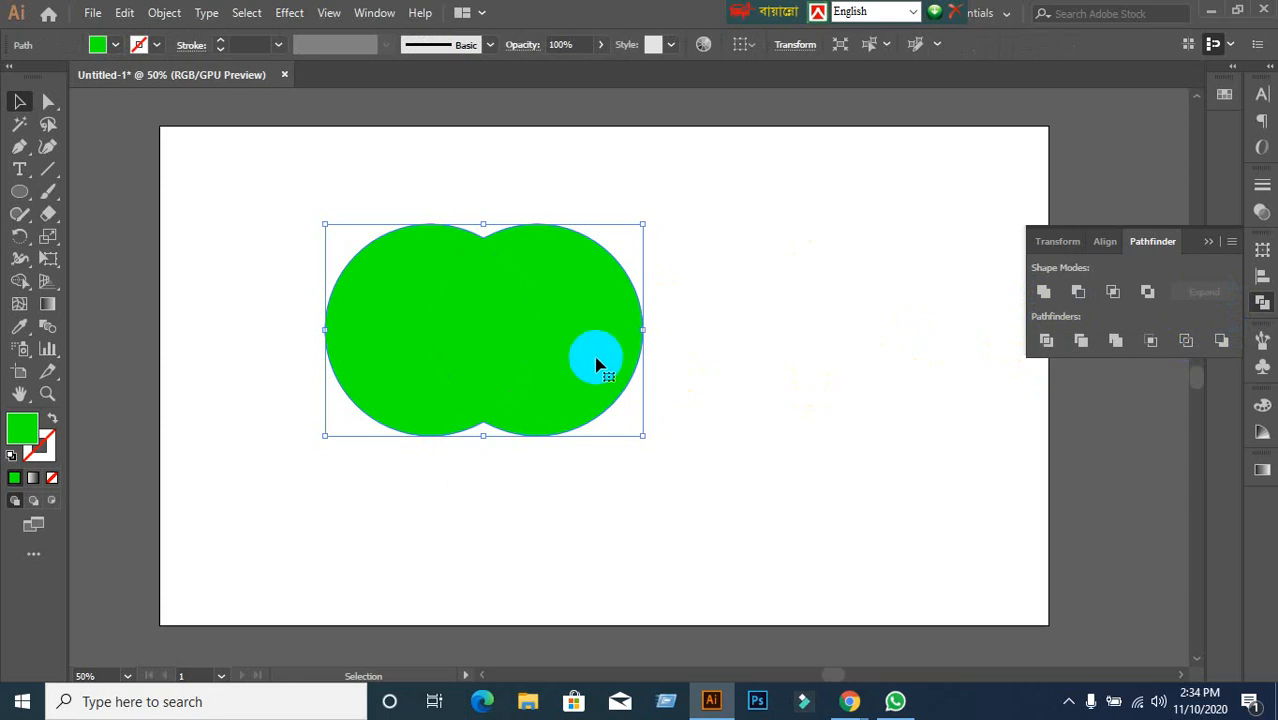
{"action": "left_click_drag", "start_coordinate": [593, 357], "coordinate": [440, 335]}
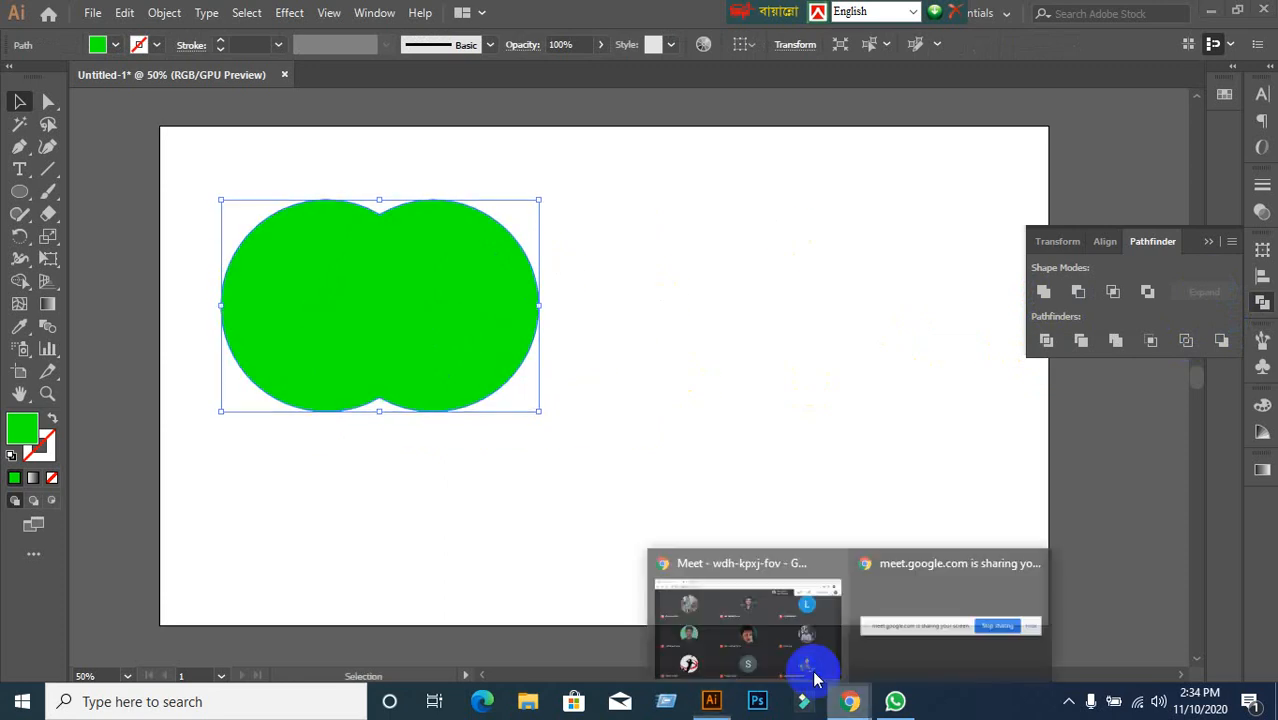
{"action": "left_click", "coordinate": [813, 677]}
{"action": "left_click", "coordinate": [830, 182]}
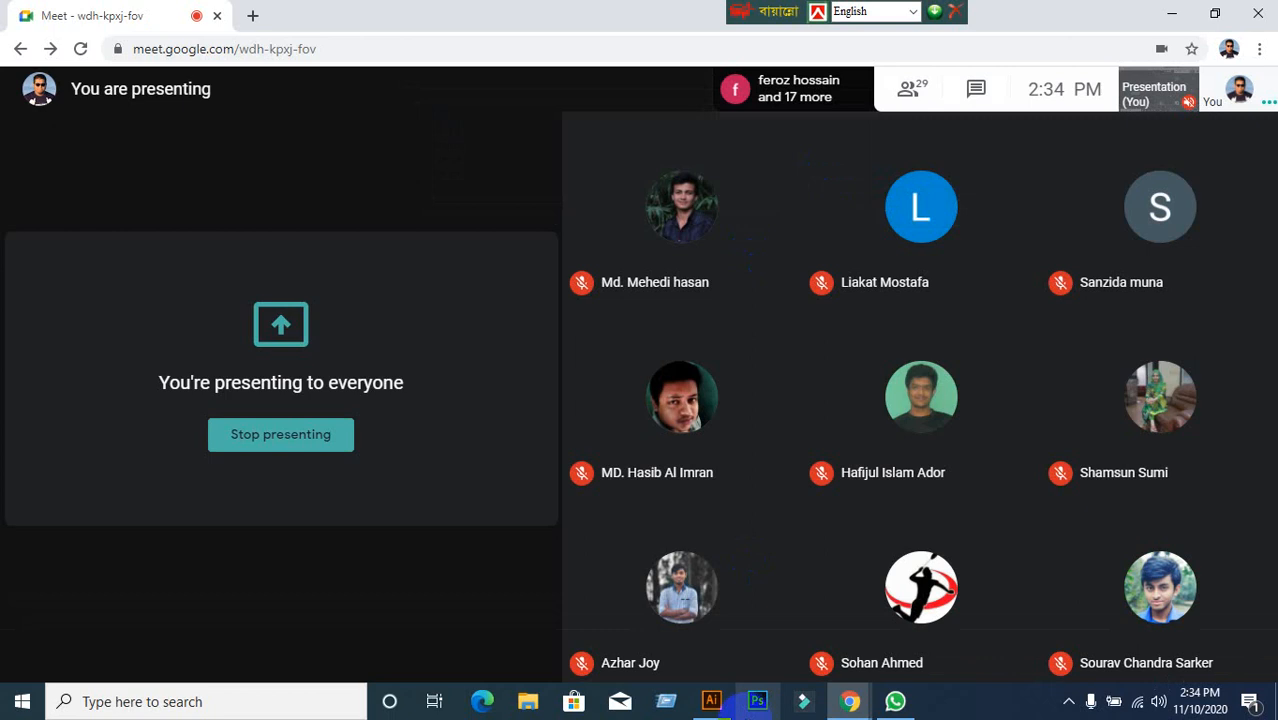
Reposition the merged circles, then draw a green square with an overlapping diagonal copy beside them.
{"action": "left_click", "coordinate": [716, 697]}
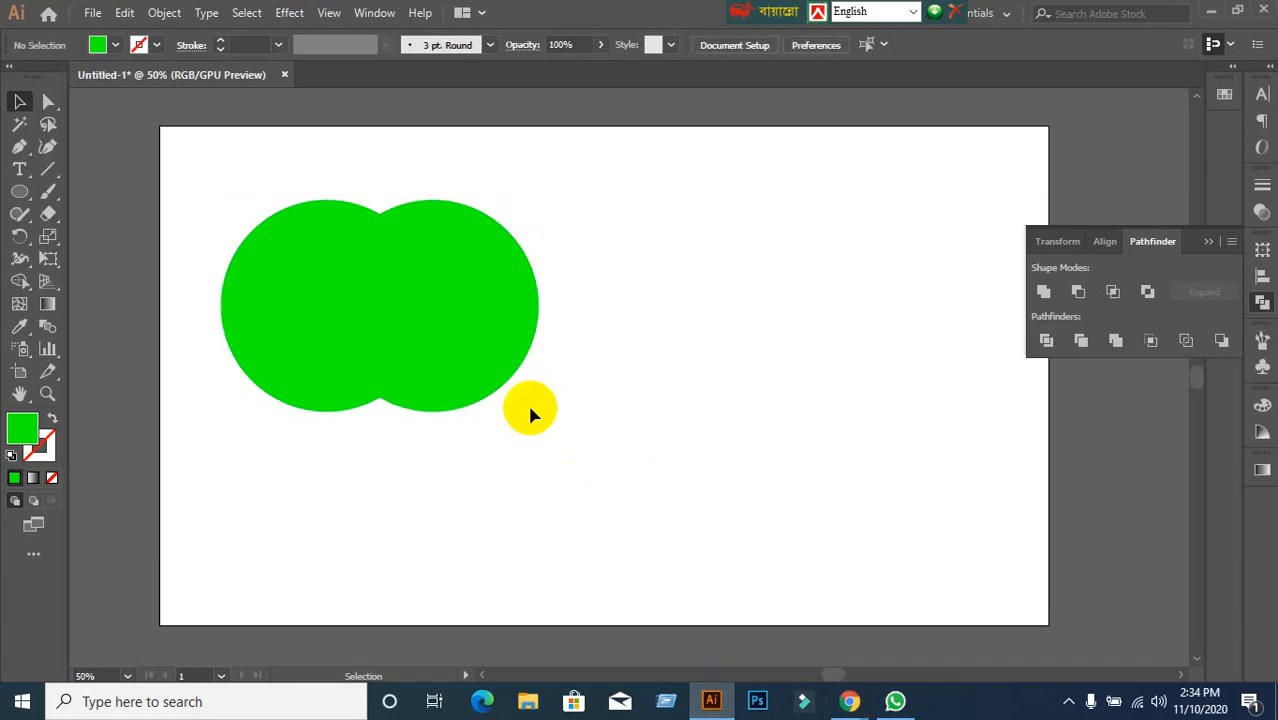
{"action": "left_click_drag", "start_coordinate": [474, 357], "coordinate": [442, 300]}
{"action": "left_click", "coordinate": [571, 420]}
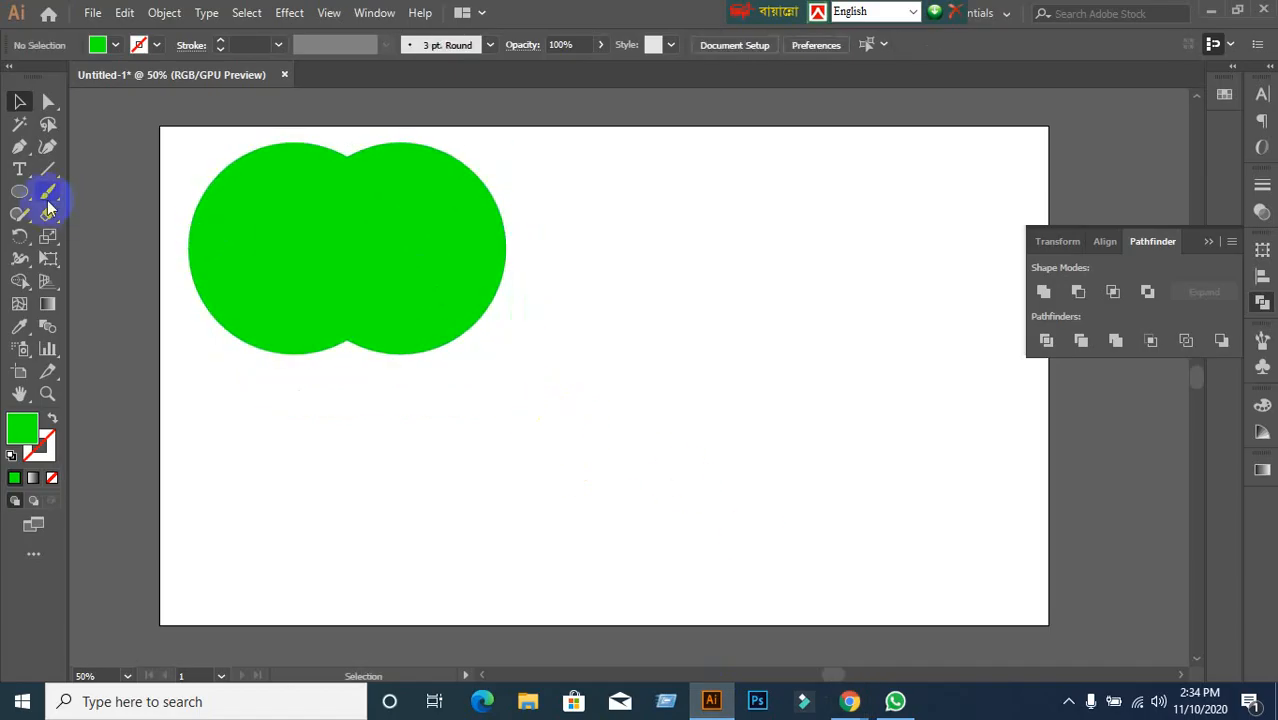
{"action": "left_click_drag", "start_coordinate": [28, 194], "coordinate": [57, 191]}
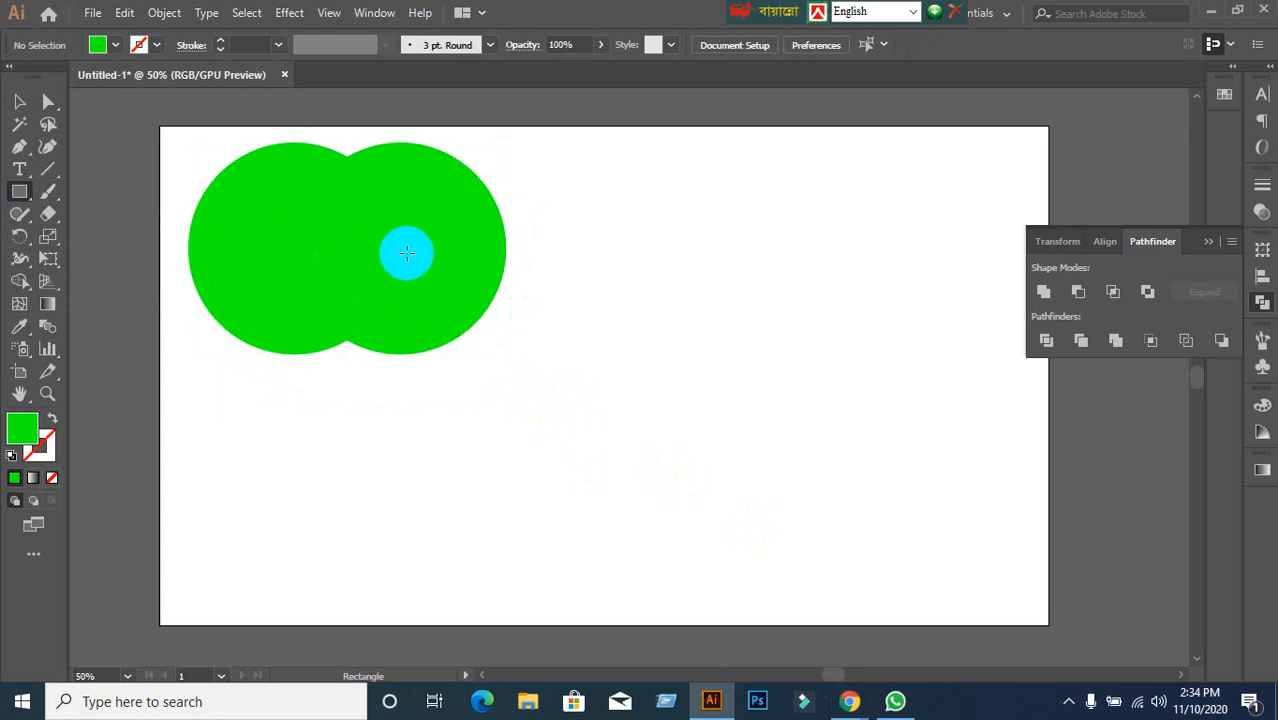
{"action": "mouse_move", "coordinate": [624, 203]}
{"action": "left_mouse_down"}
{"action": "mouse_move", "coordinate": [785, 322]}
{"action": "mouse_move", "coordinate": [803, 380]}
{"action": "left_mouse_up"}
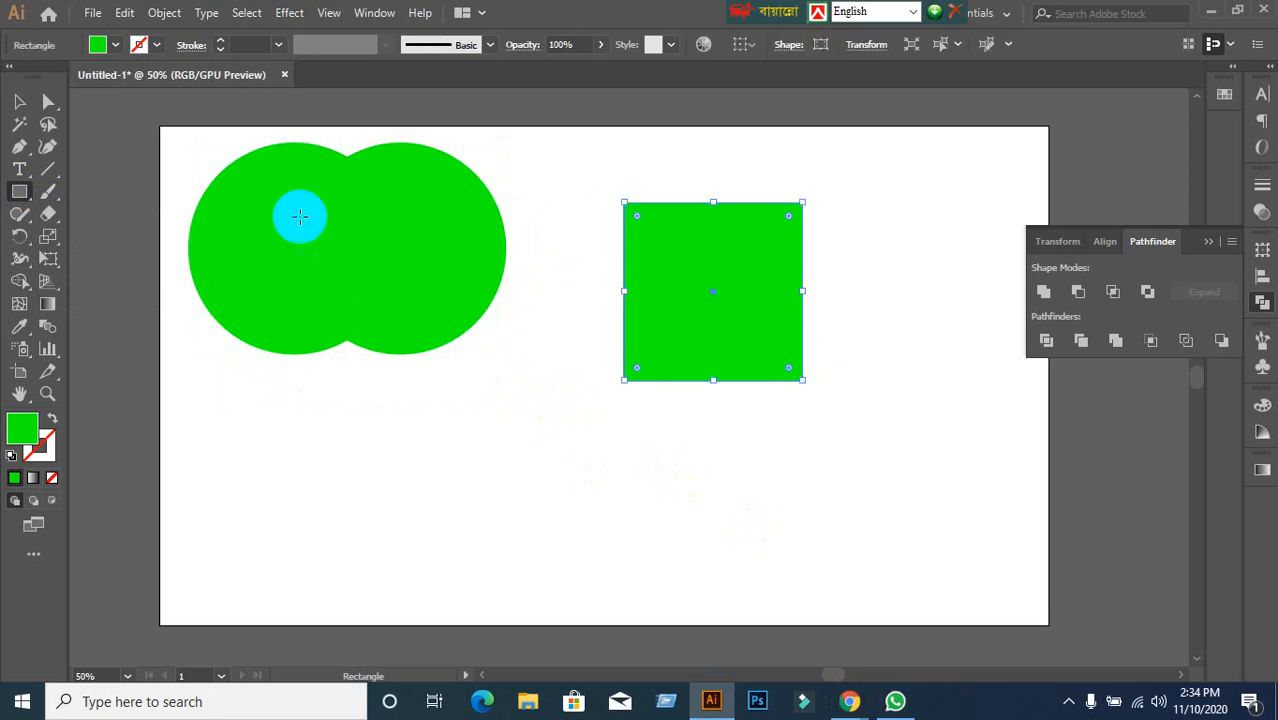
{"action": "left_click", "coordinate": [19, 101]}
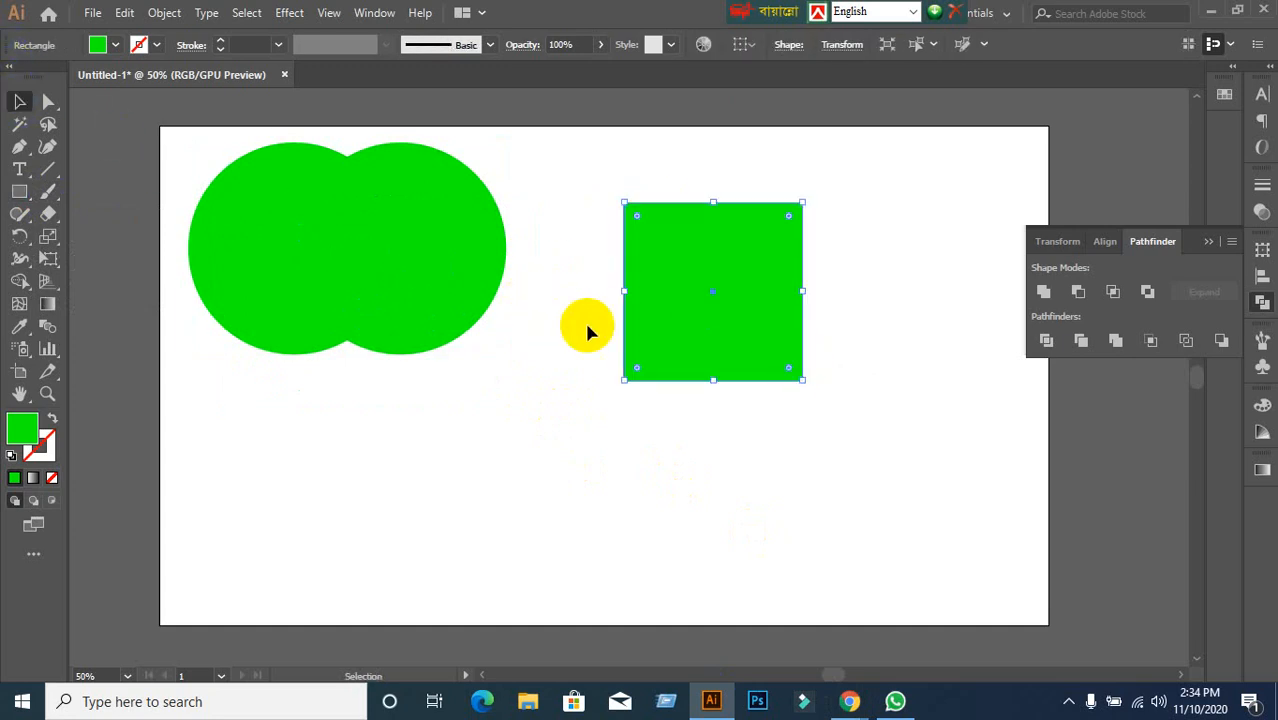
{"action": "left_click_drag", "start_coordinate": [672, 330], "coordinate": [760, 414]}
{"action": "left_click", "coordinate": [542, 485]}
{"action": "left_click_drag", "start_coordinate": [522, 496], "coordinate": [780, 355]}
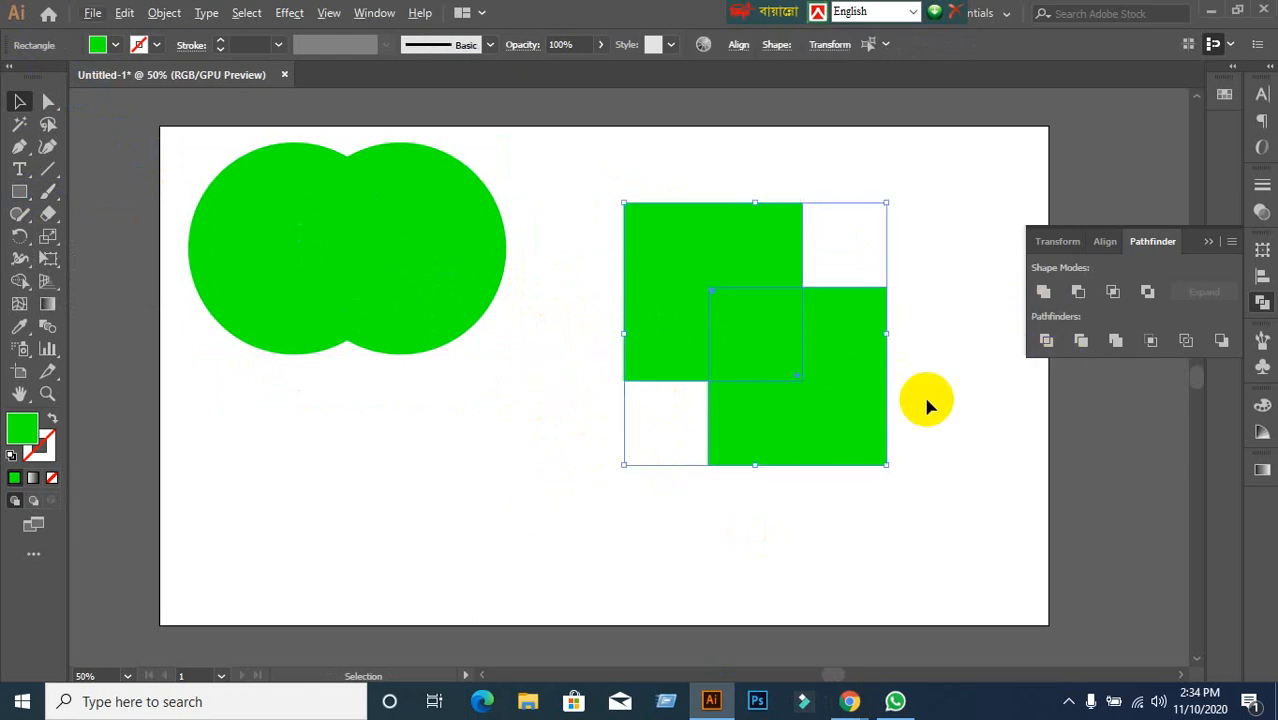
Apply Minus Front and Expand to leave a green L-shape, moved up near the page top.
{"action": "left_click", "coordinate": [1078, 292]}
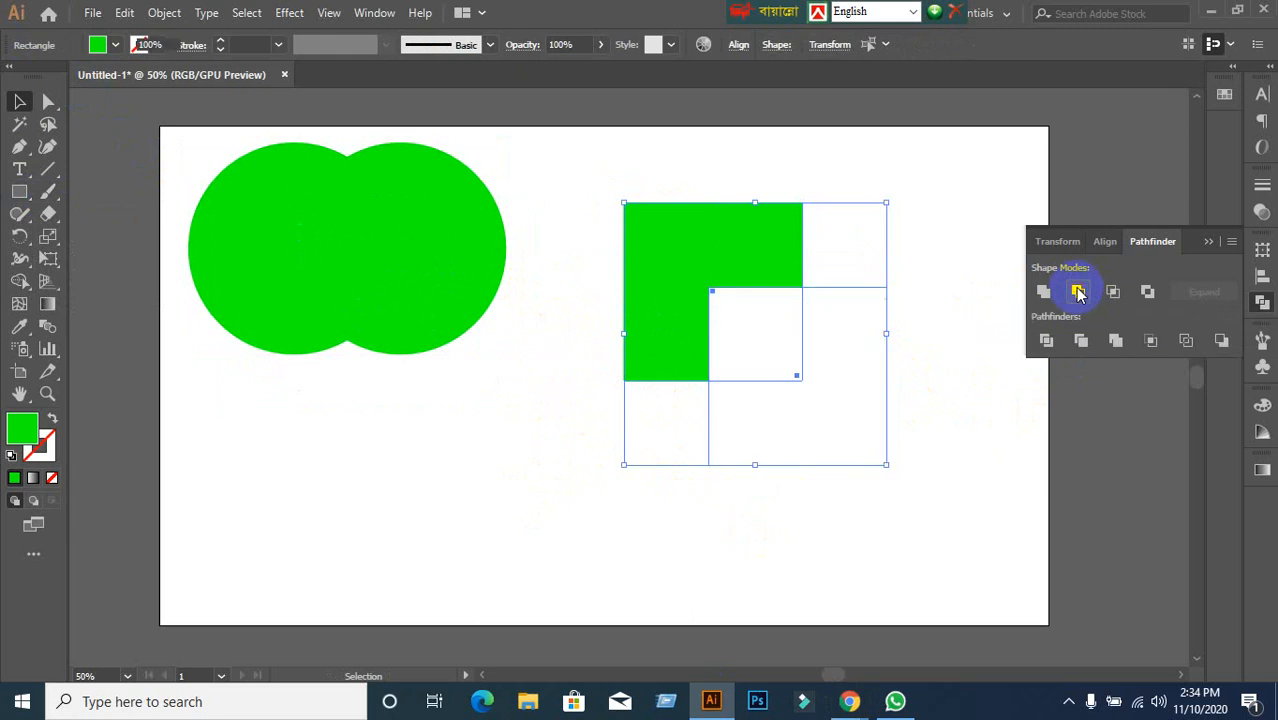
{"action": "left_click", "coordinate": [1205, 293]}
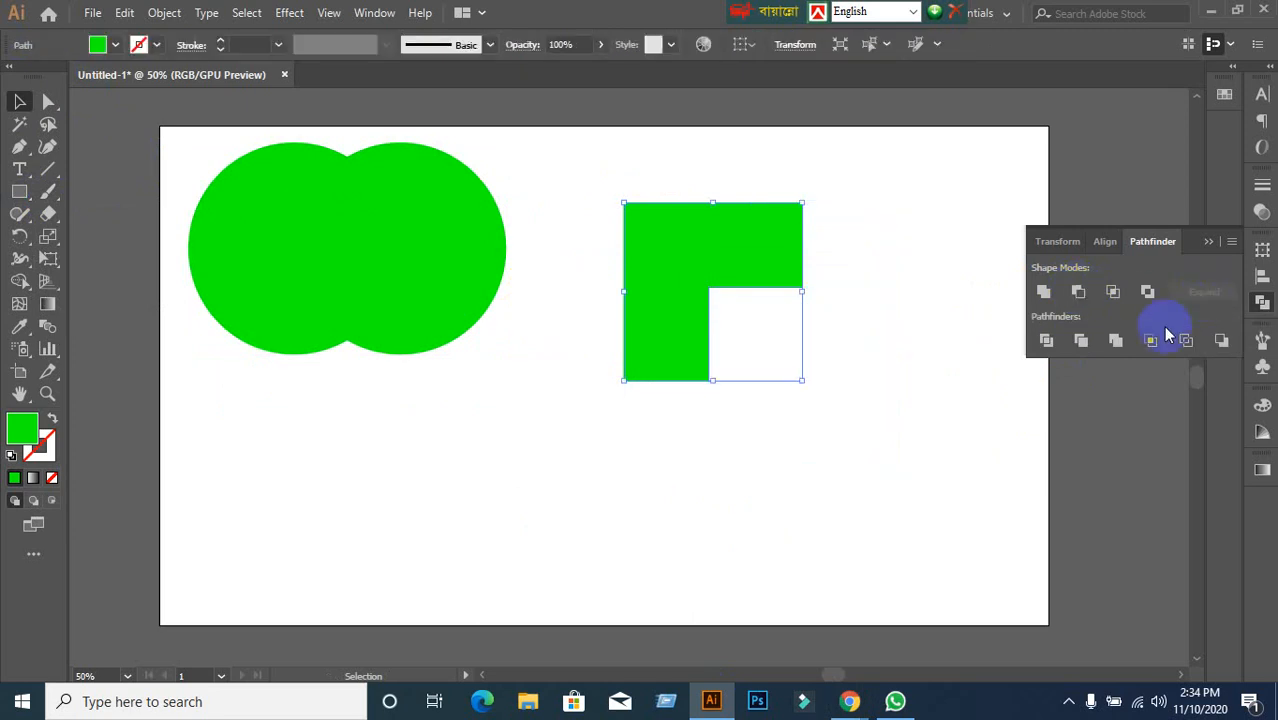
{"action": "left_click", "coordinate": [935, 420]}
{"action": "left_click_drag", "start_coordinate": [756, 234], "coordinate": [731, 158]}
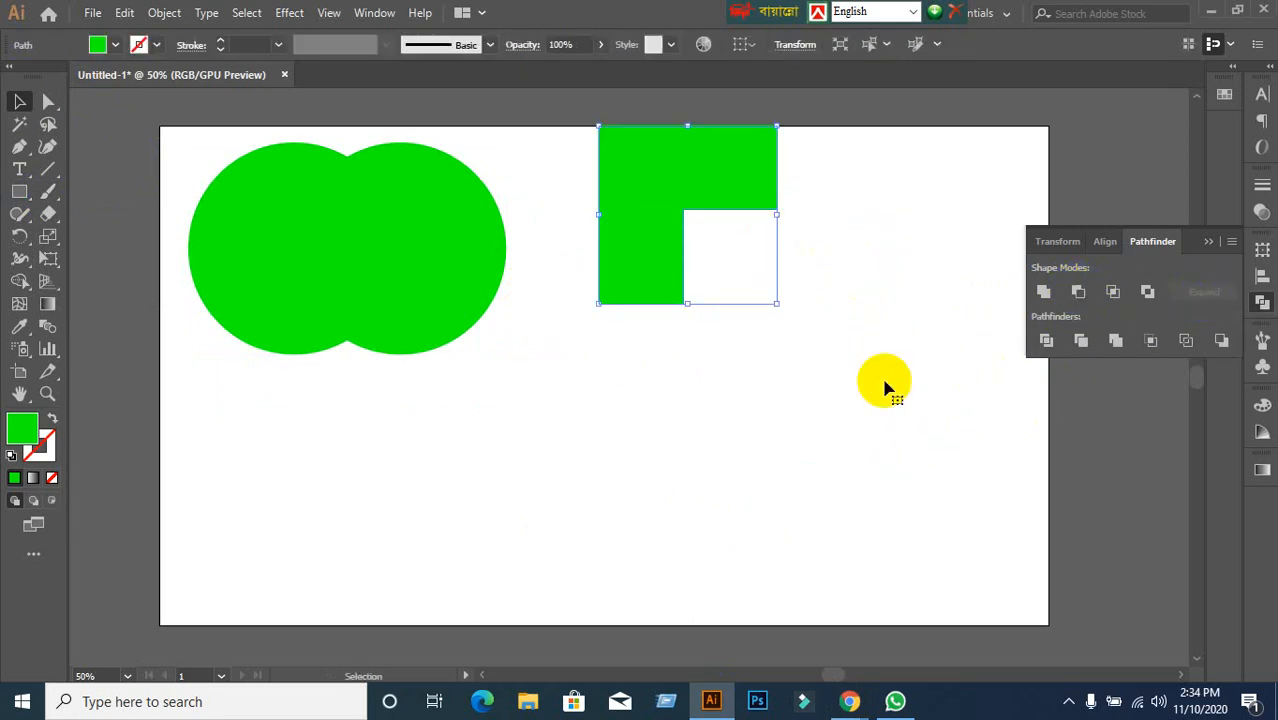
{"action": "left_click", "coordinate": [443, 447]}
{"action": "left_click_drag", "start_coordinate": [15, 200], "coordinate": [88, 228]}
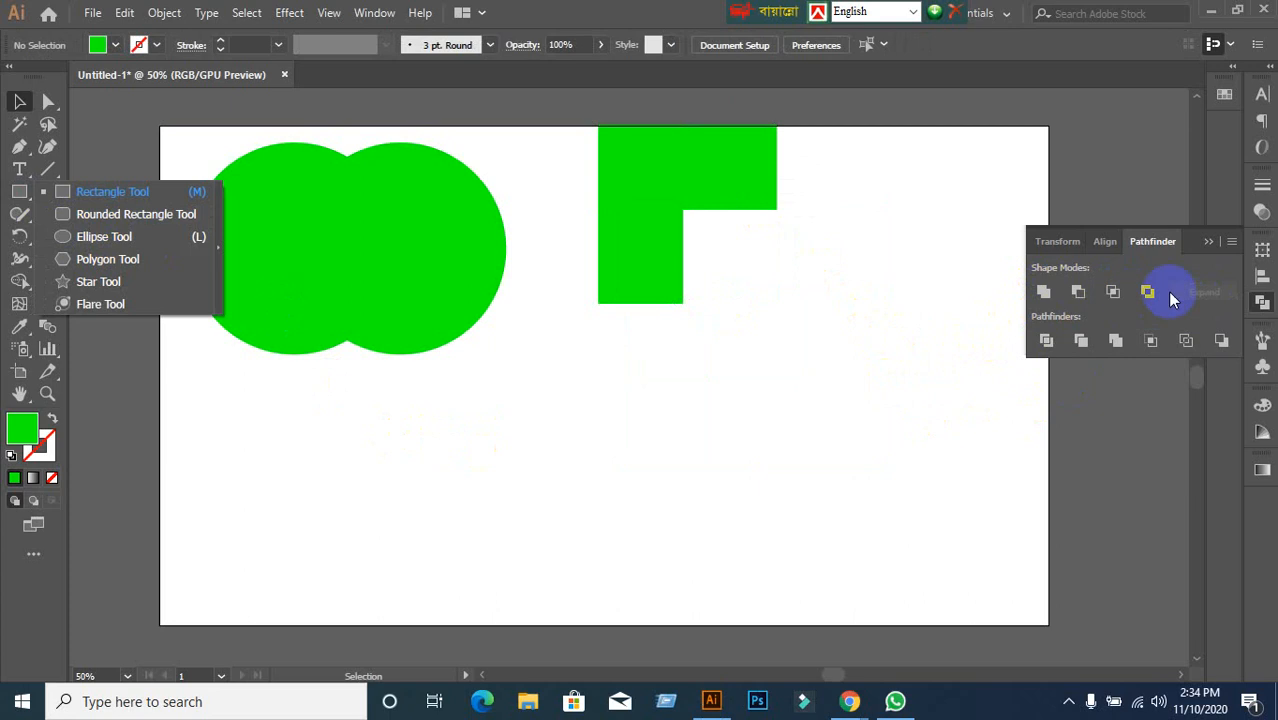
Draw a green square below the L-shape with an overlapping diagonal copy, and select both.
{"action": "left_click", "coordinate": [773, 430]}
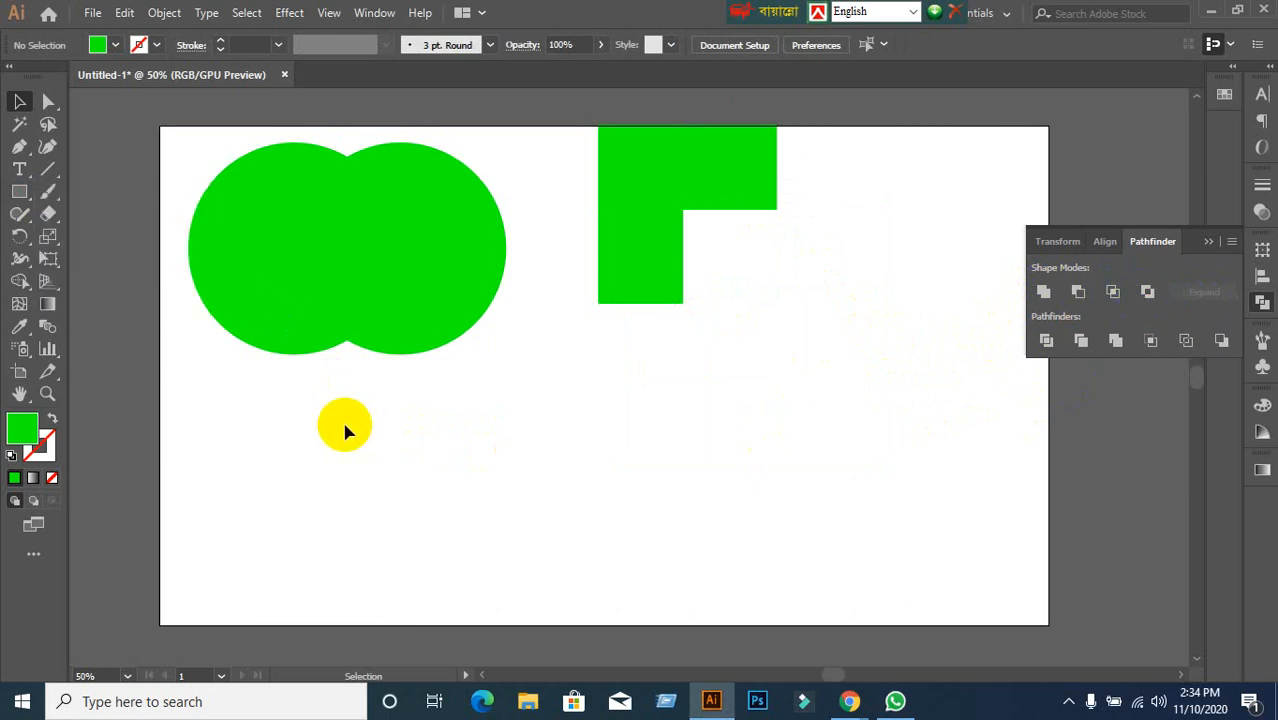
{"action": "left_click", "coordinate": [22, 191]}
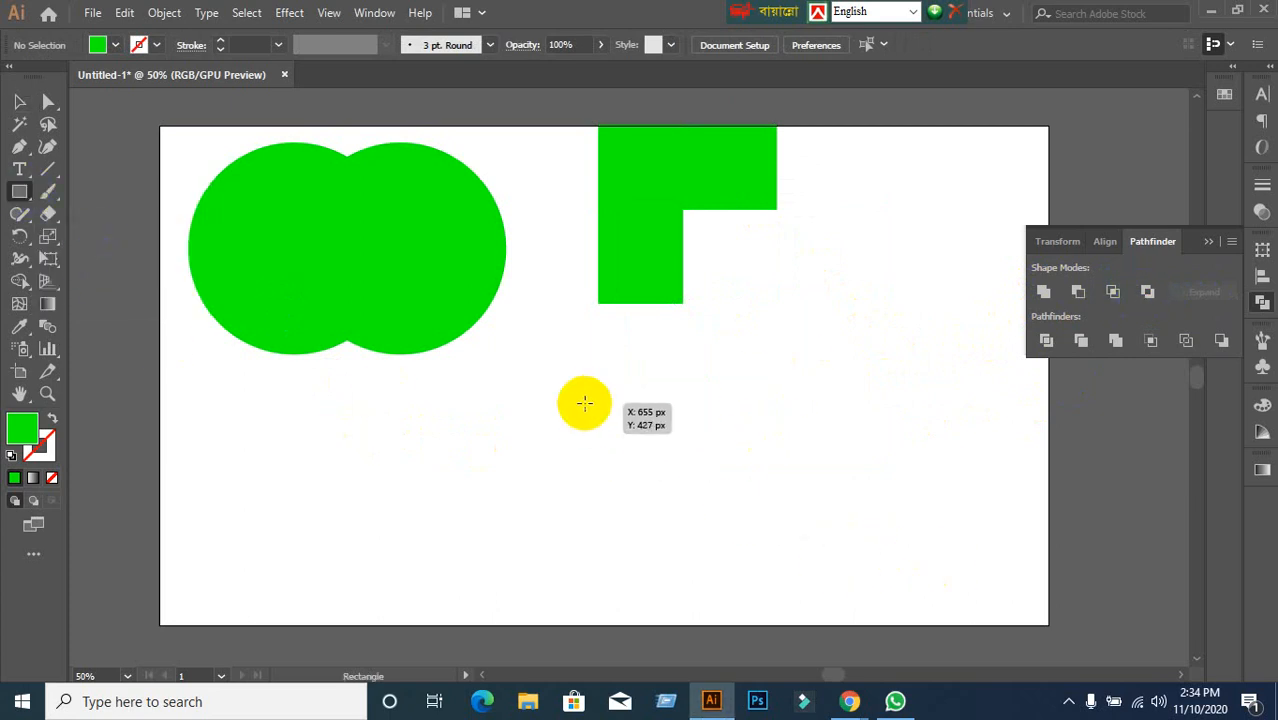
{"action": "left_click_drag", "start_coordinate": [582, 403], "coordinate": [732, 550]}
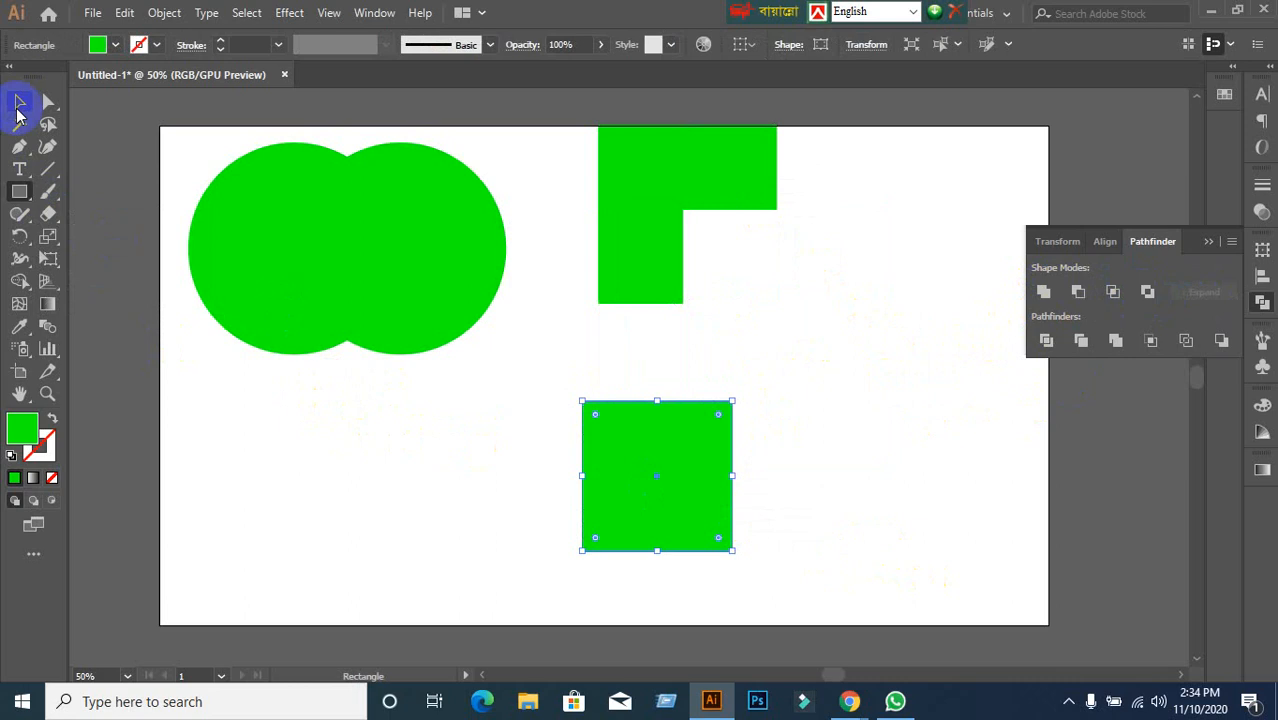
{"action": "left_click", "coordinate": [19, 101]}
{"action": "left_click_drag", "start_coordinate": [685, 506], "coordinate": [741, 584]}
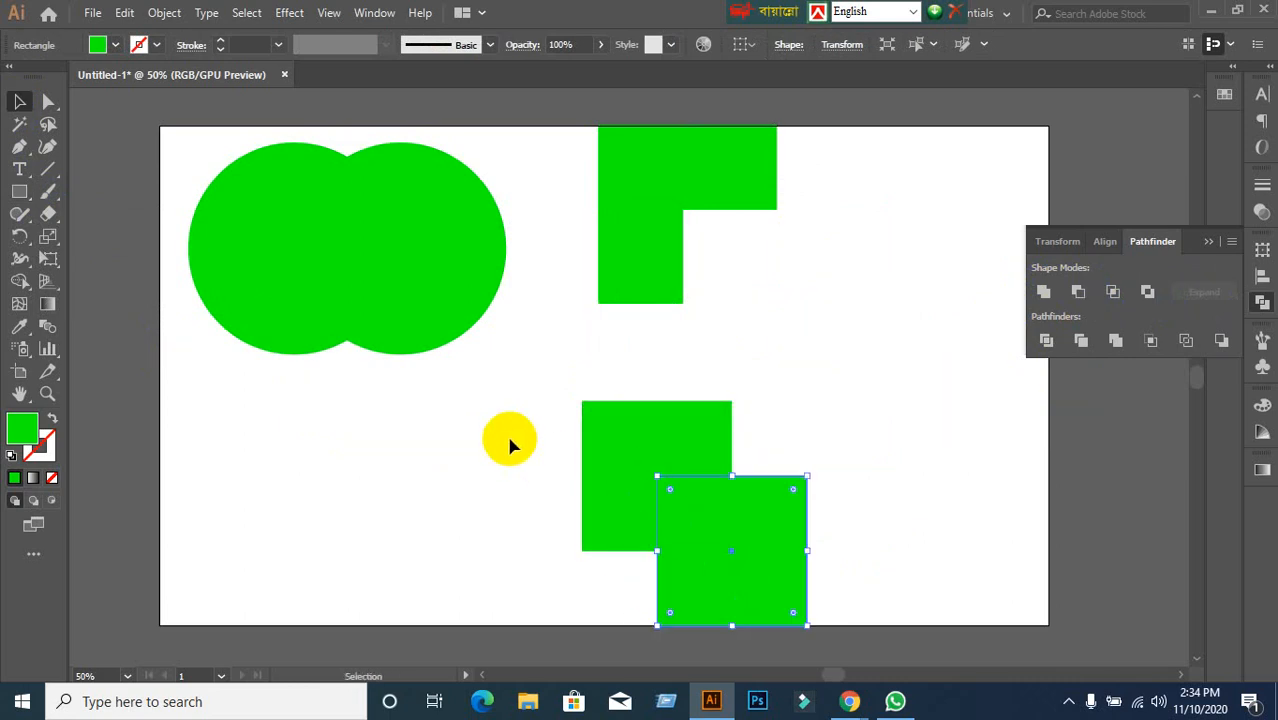
{"action": "left_click_drag", "start_coordinate": [506, 432], "coordinate": [815, 590]}
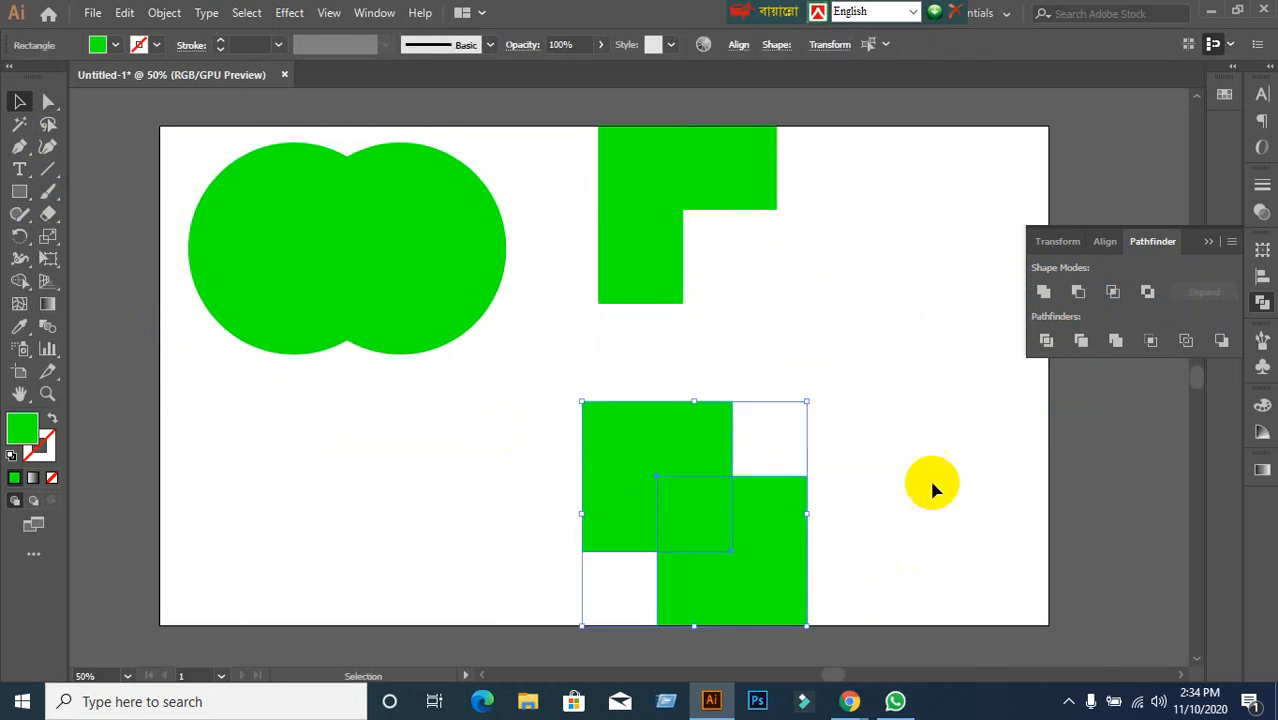
Apply Pathfinder Exclude to make a checkered shape and move it against the L-shape.
{"action": "left_click", "coordinate": [1146, 292]}
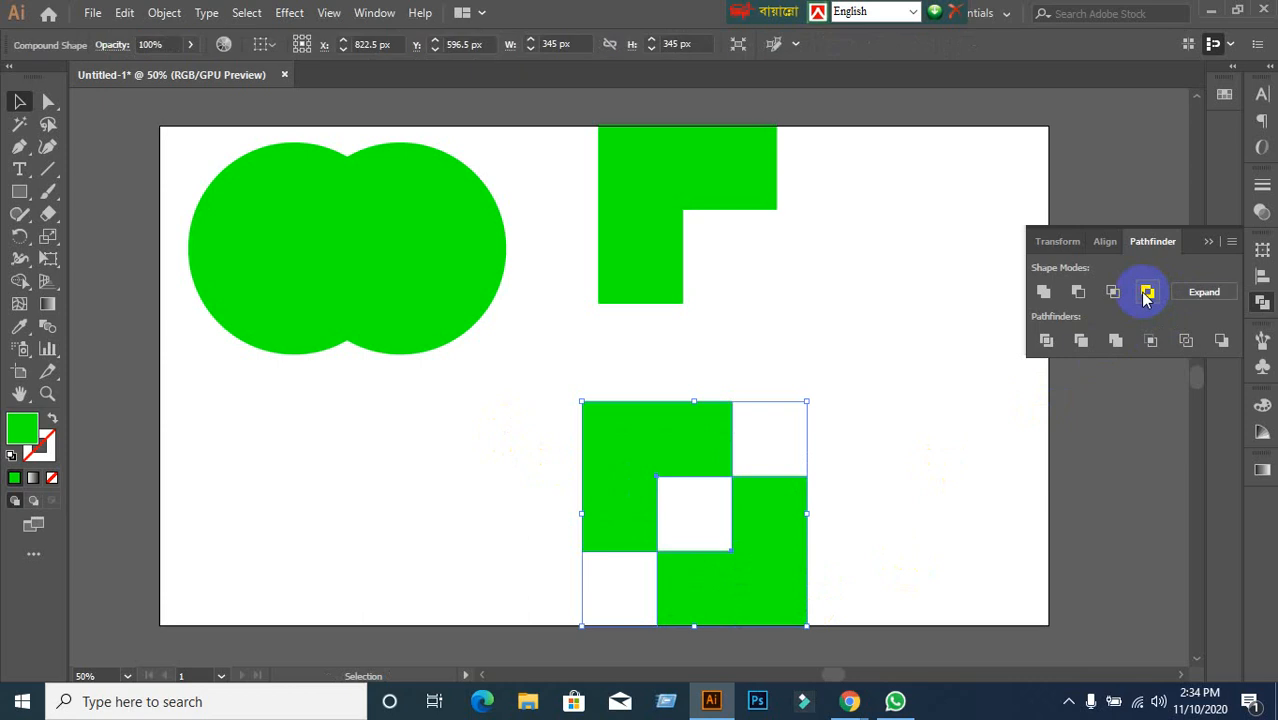
{"action": "left_click", "coordinate": [829, 588]}
{"action": "left_click_drag", "start_coordinate": [790, 580], "coordinate": [946, 355]}
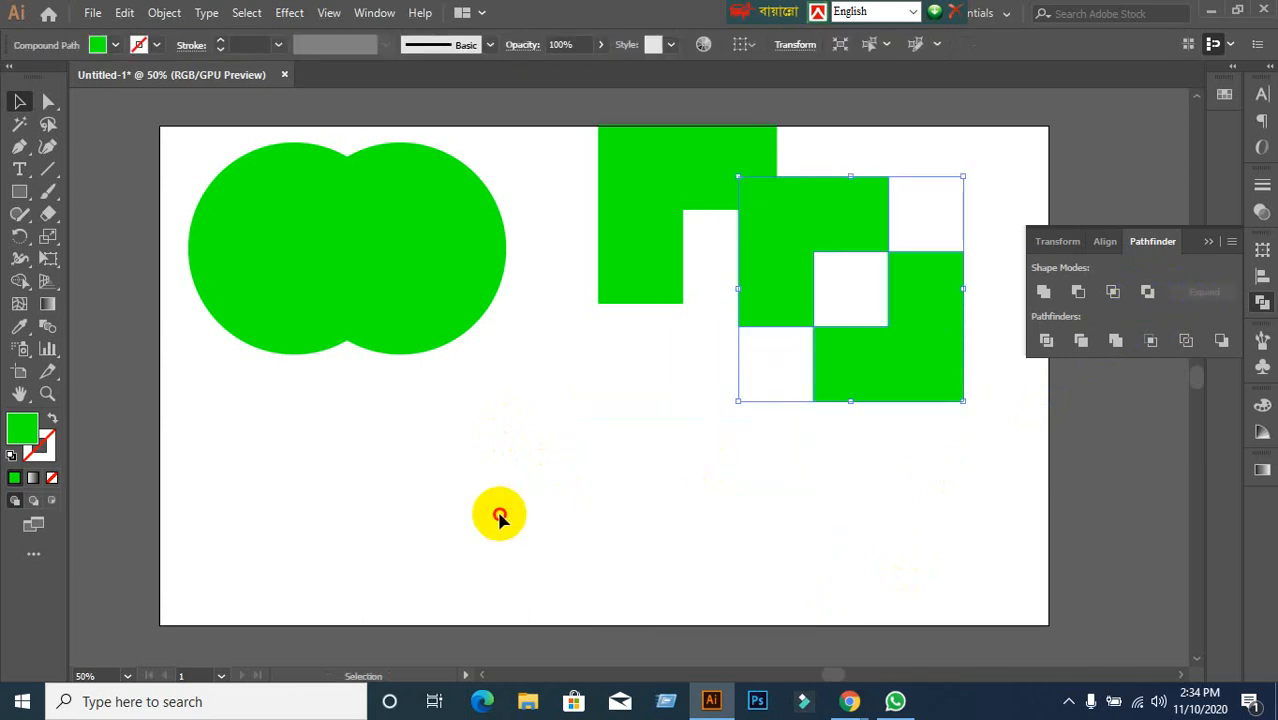
{"action": "left_click", "coordinate": [499, 514]}
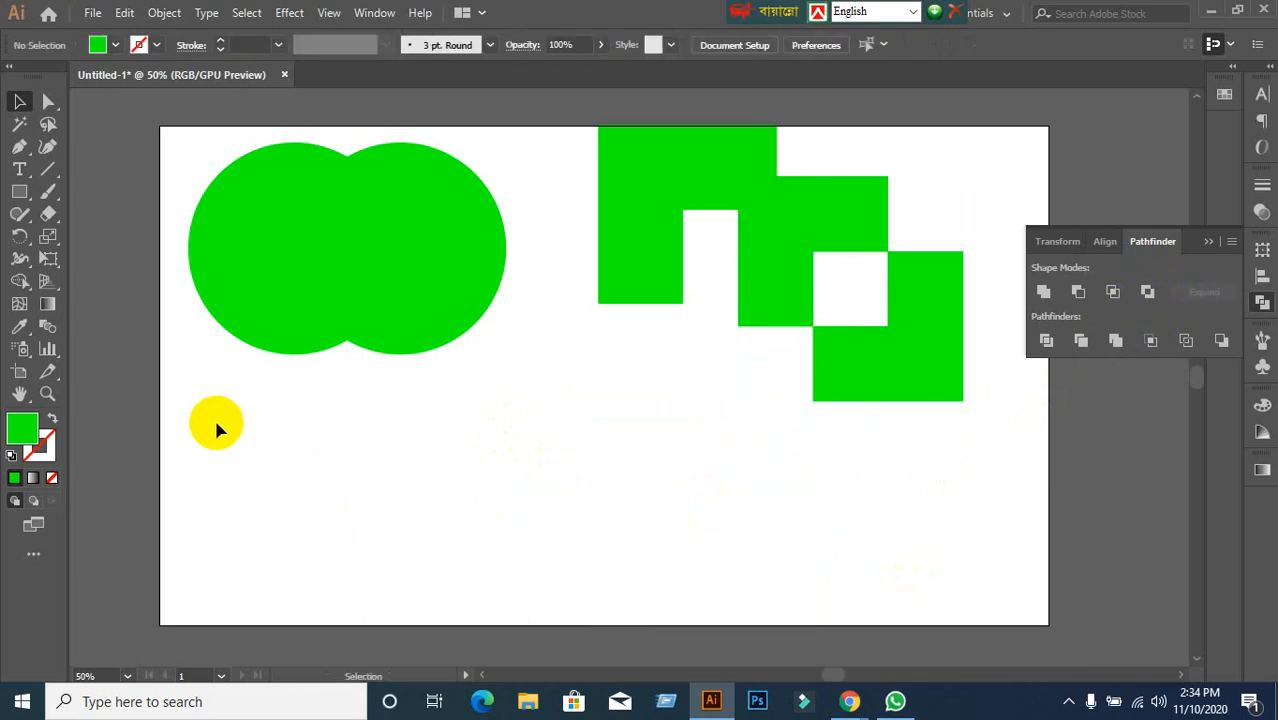
Select all the shapes on the artboard and delete them.
{"action": "left_click_drag", "start_coordinate": [185, 148], "coordinate": [899, 425]}
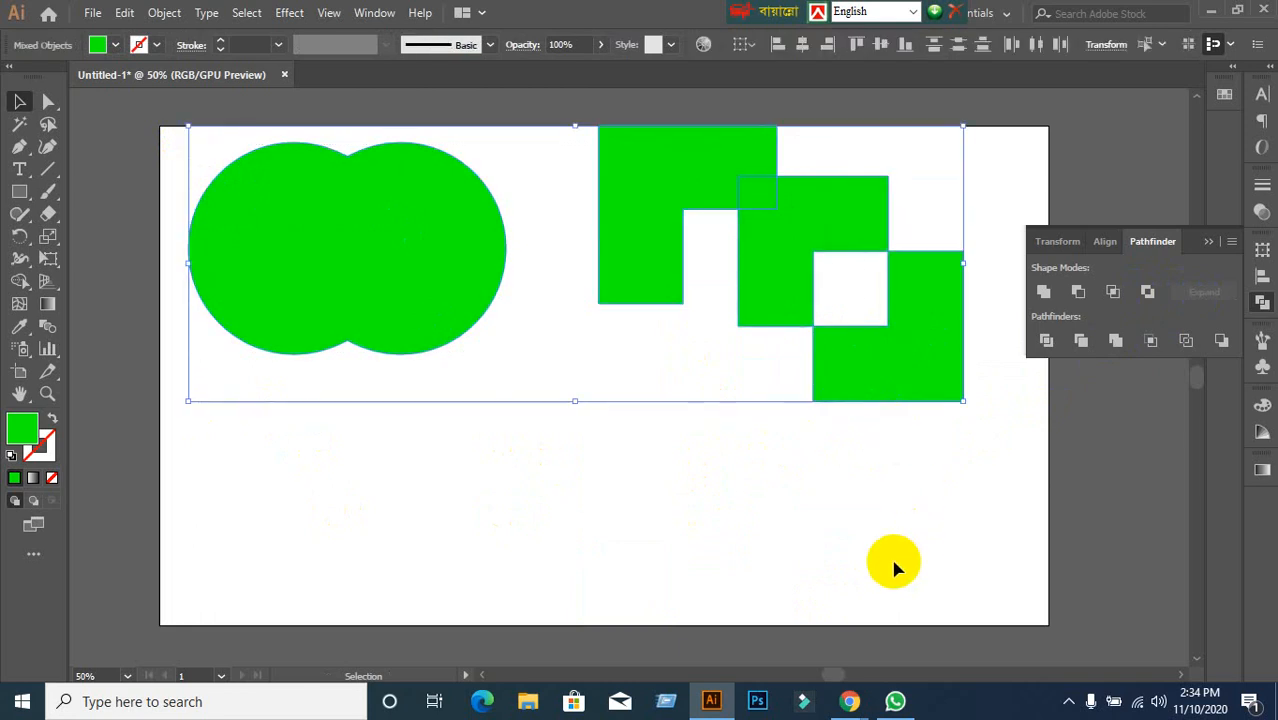
{"action": "key", "text": "Delete"}
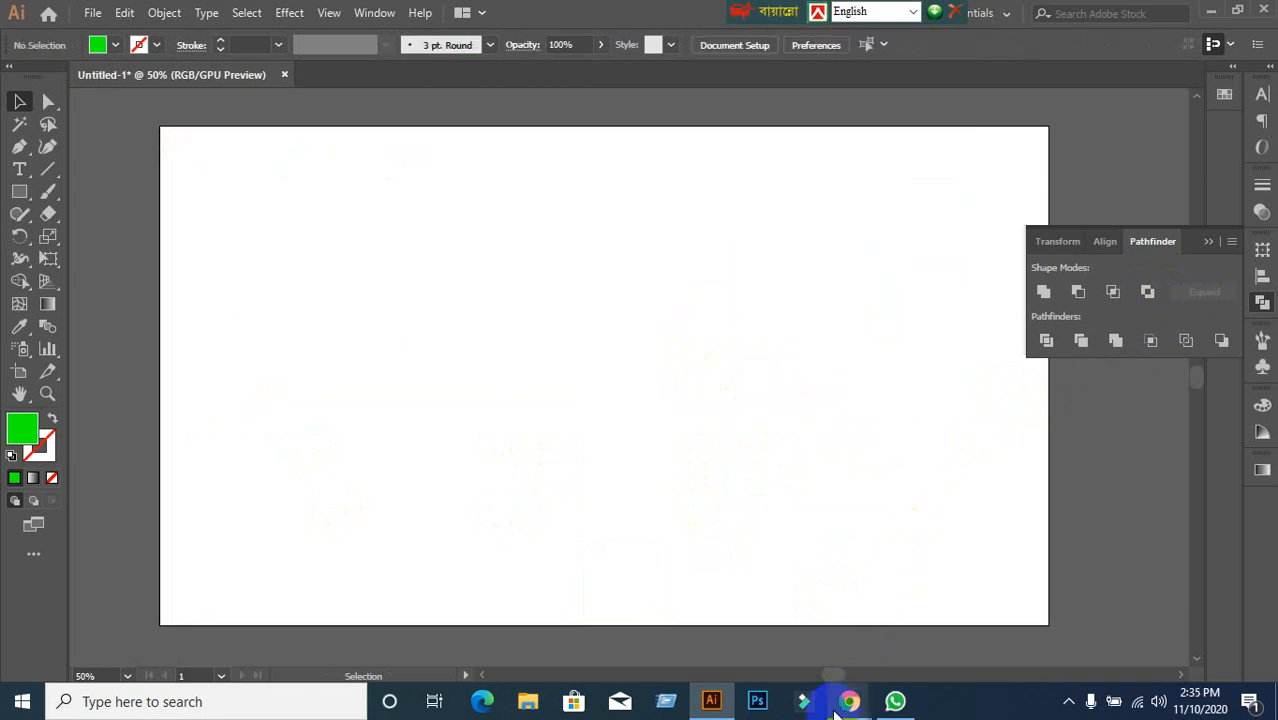
{"action": "mouse_move", "coordinate": [849, 701]}
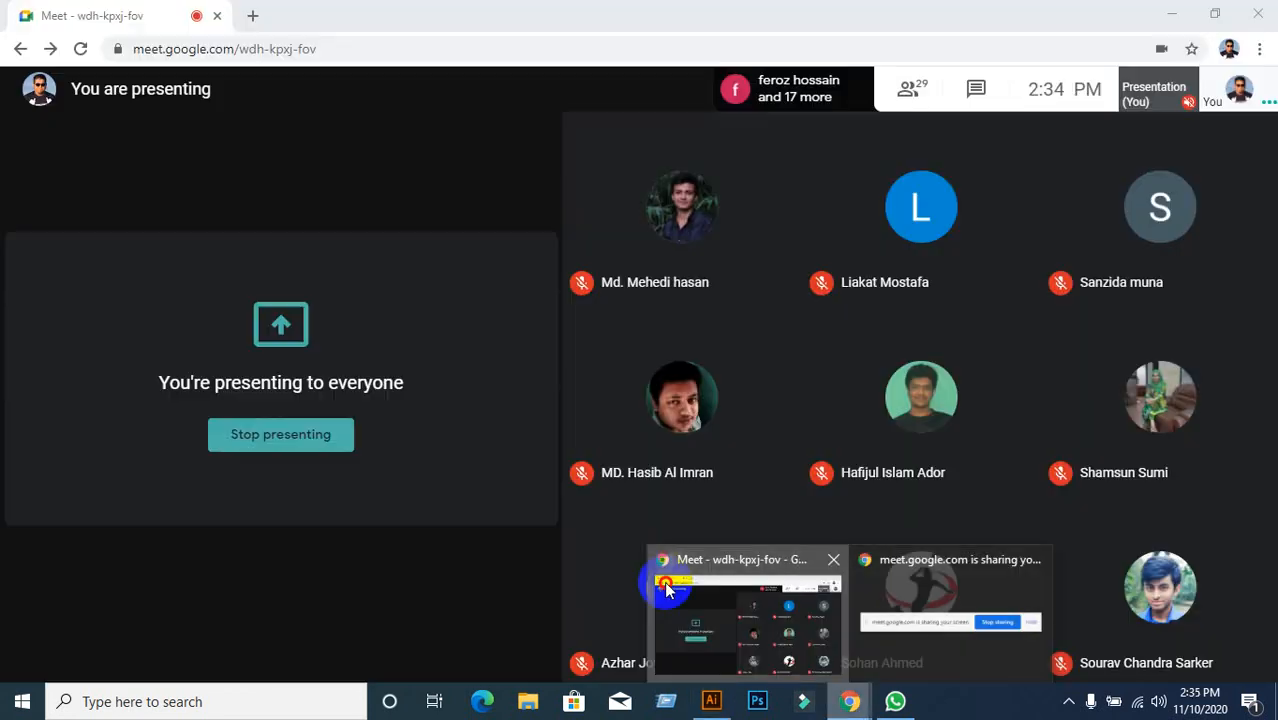
{"action": "left_click", "coordinate": [667, 590]}
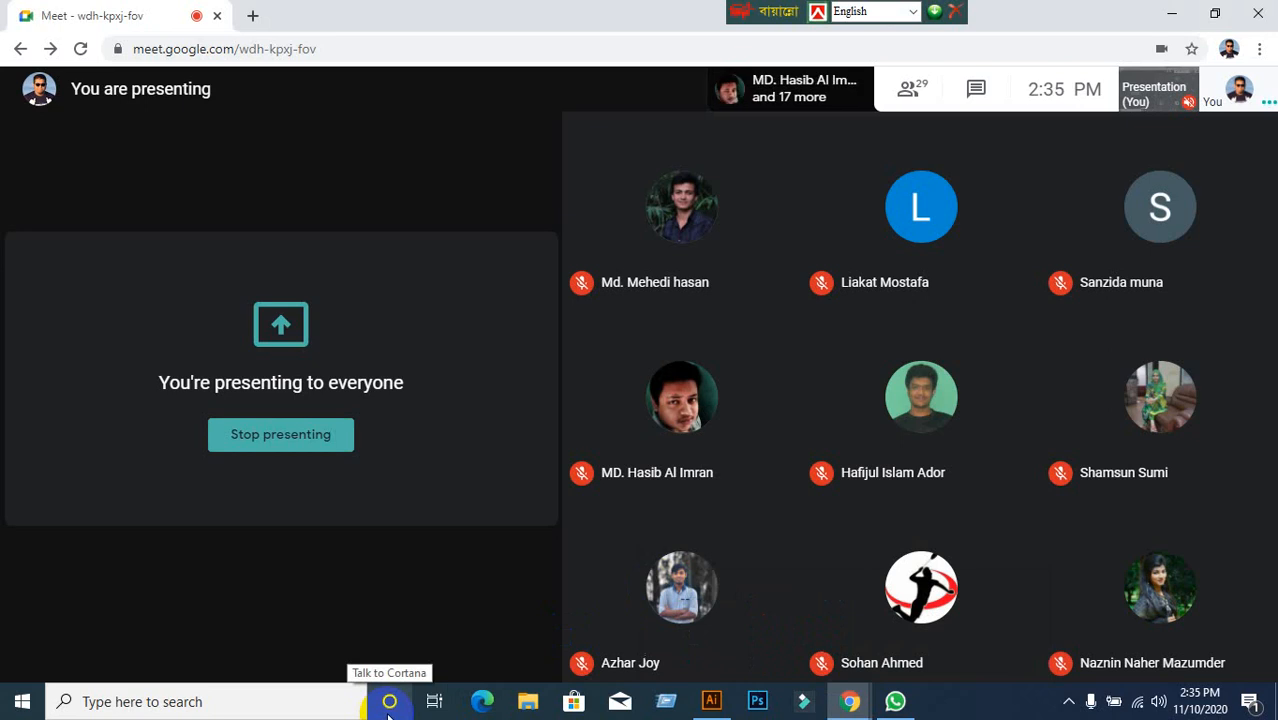
{"action": "mouse_move", "coordinate": [550, 656]}
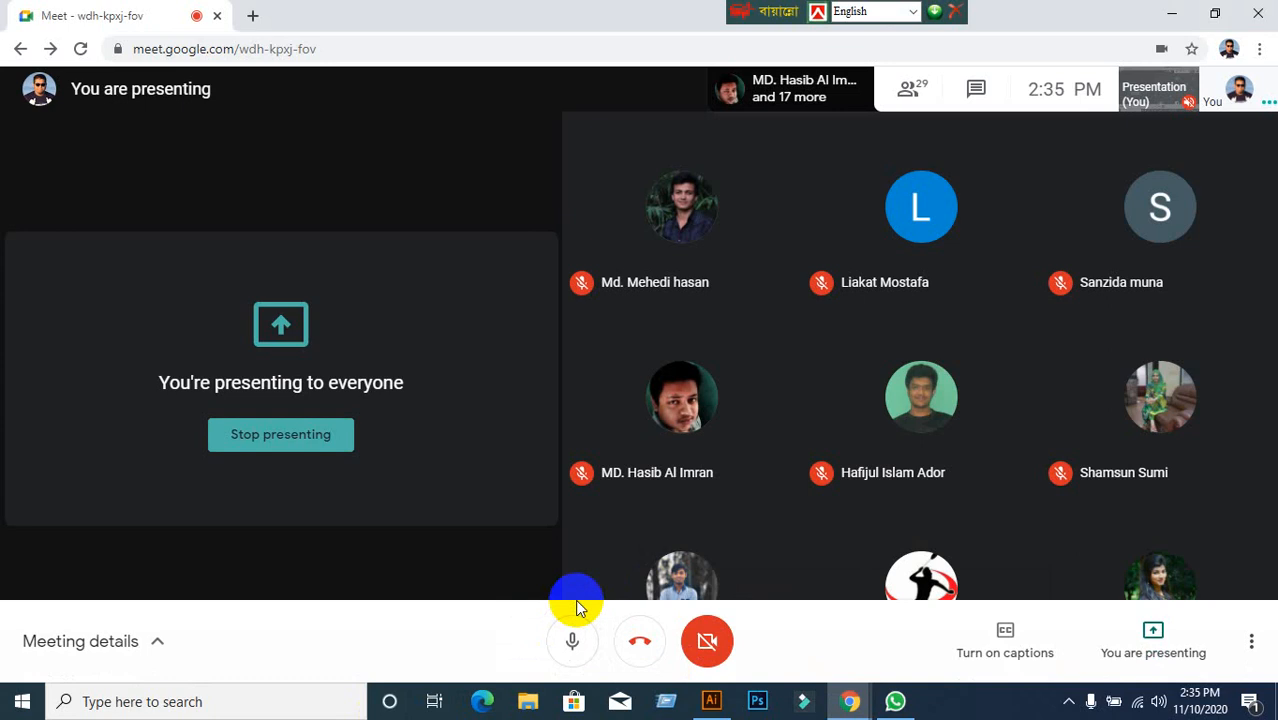
{"action": "mouse_move", "coordinate": [708, 702]}
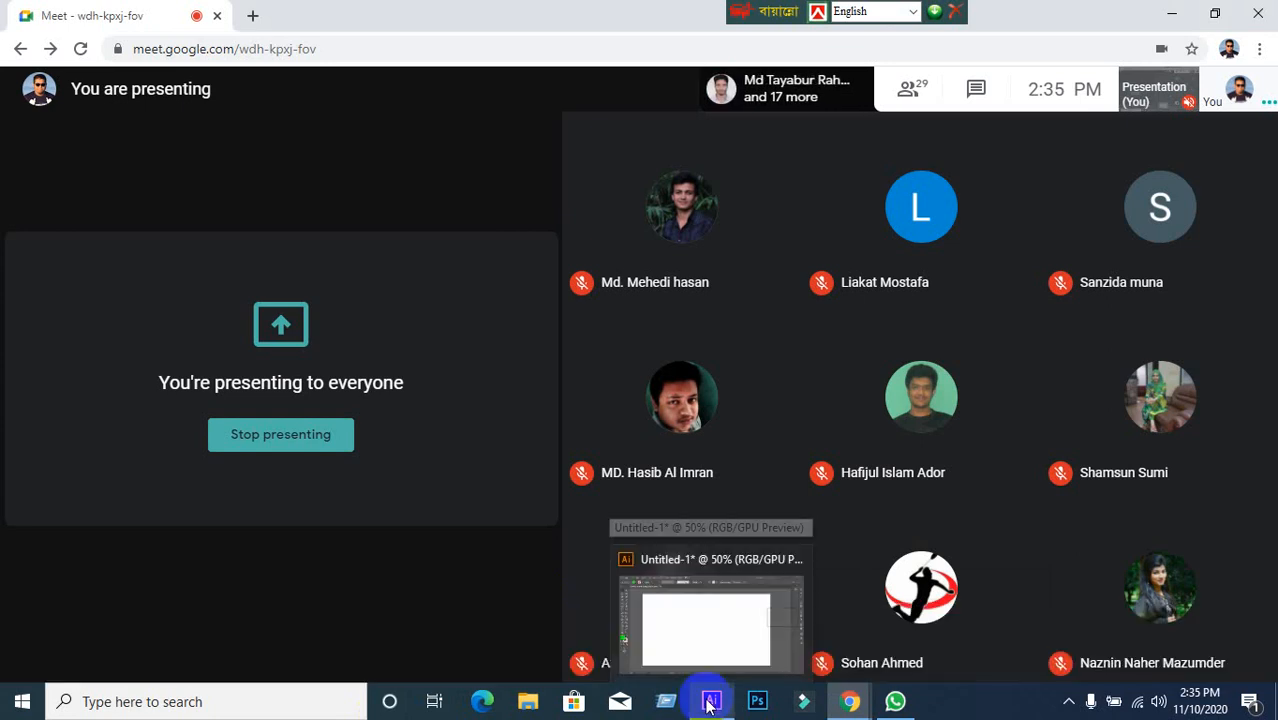
{"action": "left_click", "coordinate": [709, 702]}
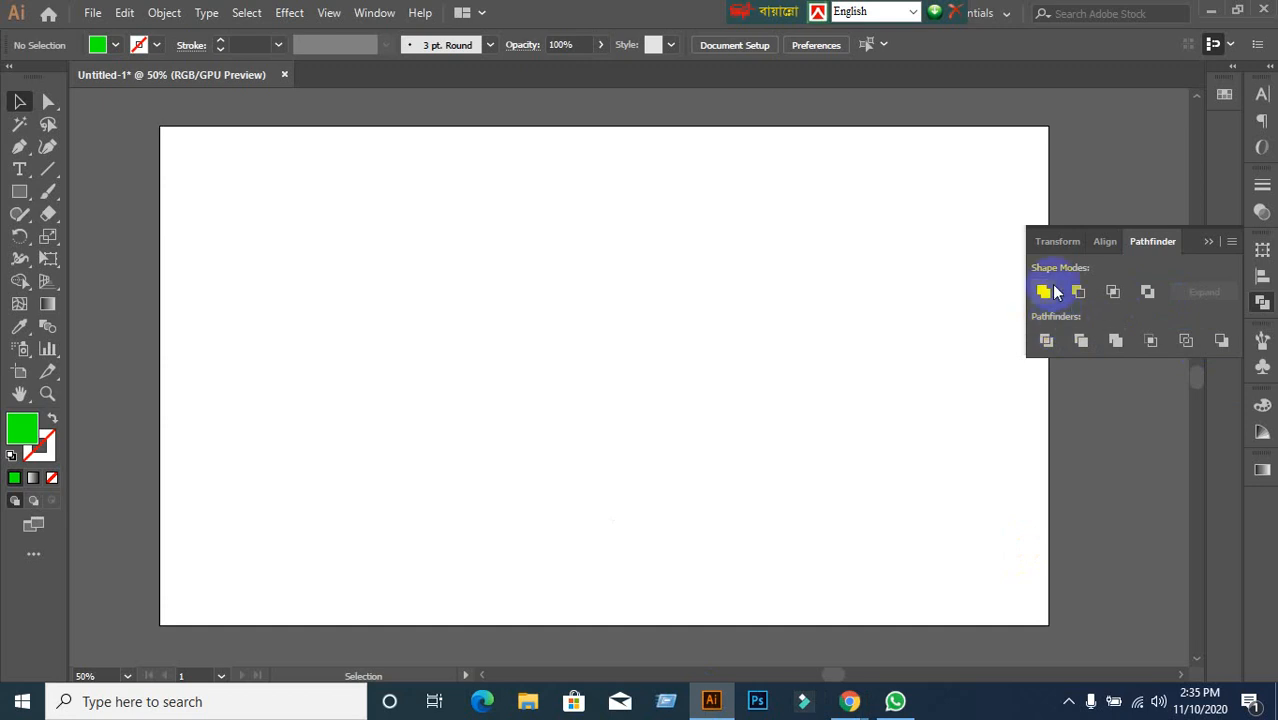
Collapse the floating Pathfinder panel into the right-hand dock.
{"action": "left_click", "coordinate": [1156, 244]}
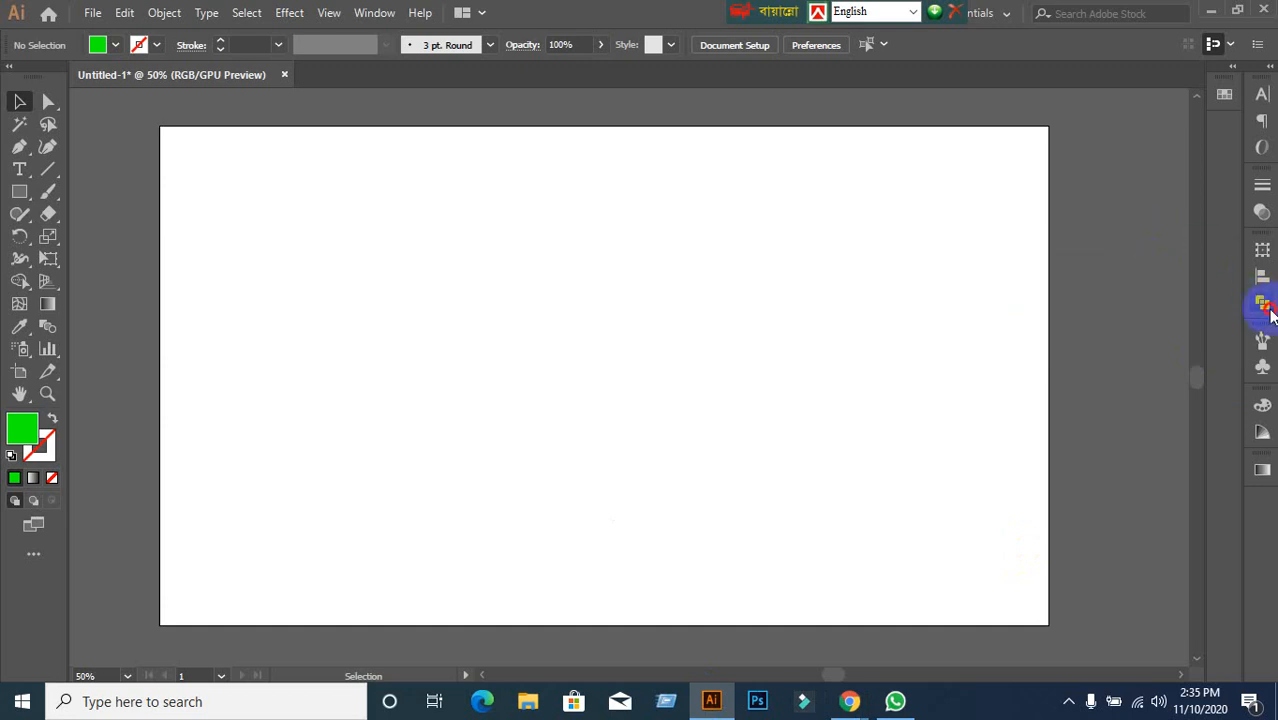
{"action": "left_click", "coordinate": [1264, 306]}
{"action": "left_click", "coordinate": [1264, 306]}
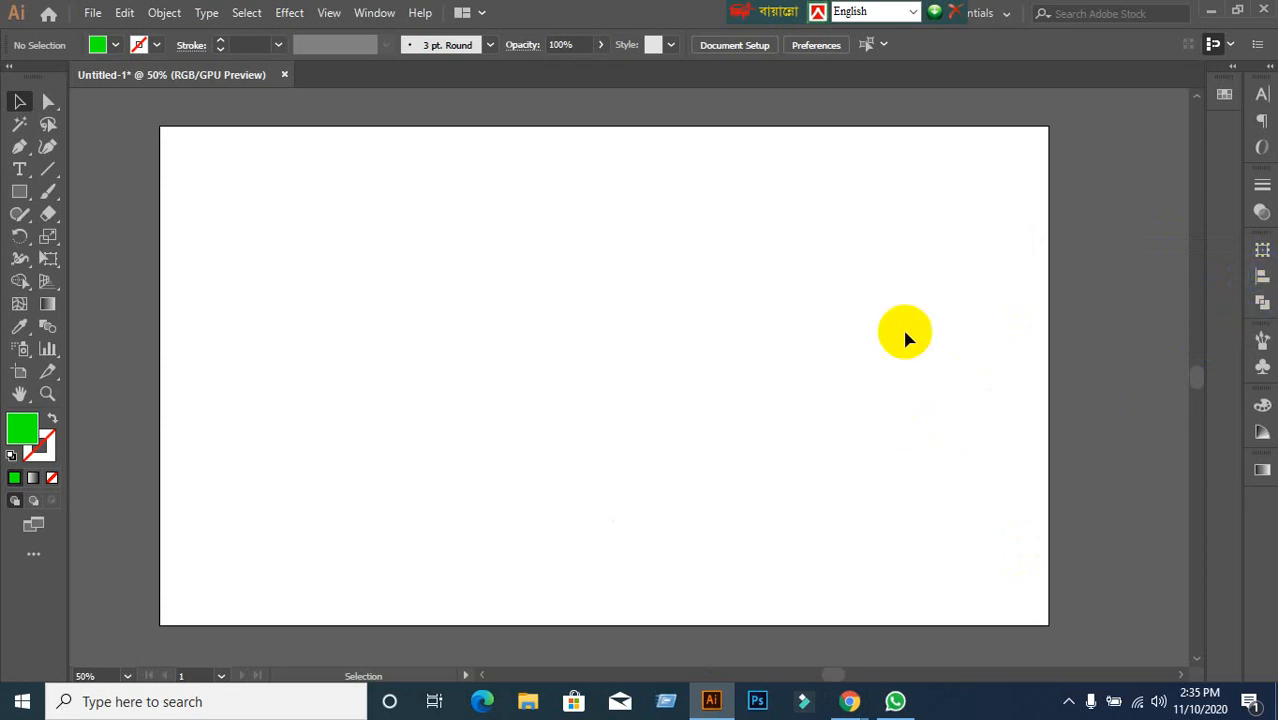
Reopen the Pathfinder panel from the dock and point out its Divide option.
{"action": "left_click", "coordinate": [376, 13]}
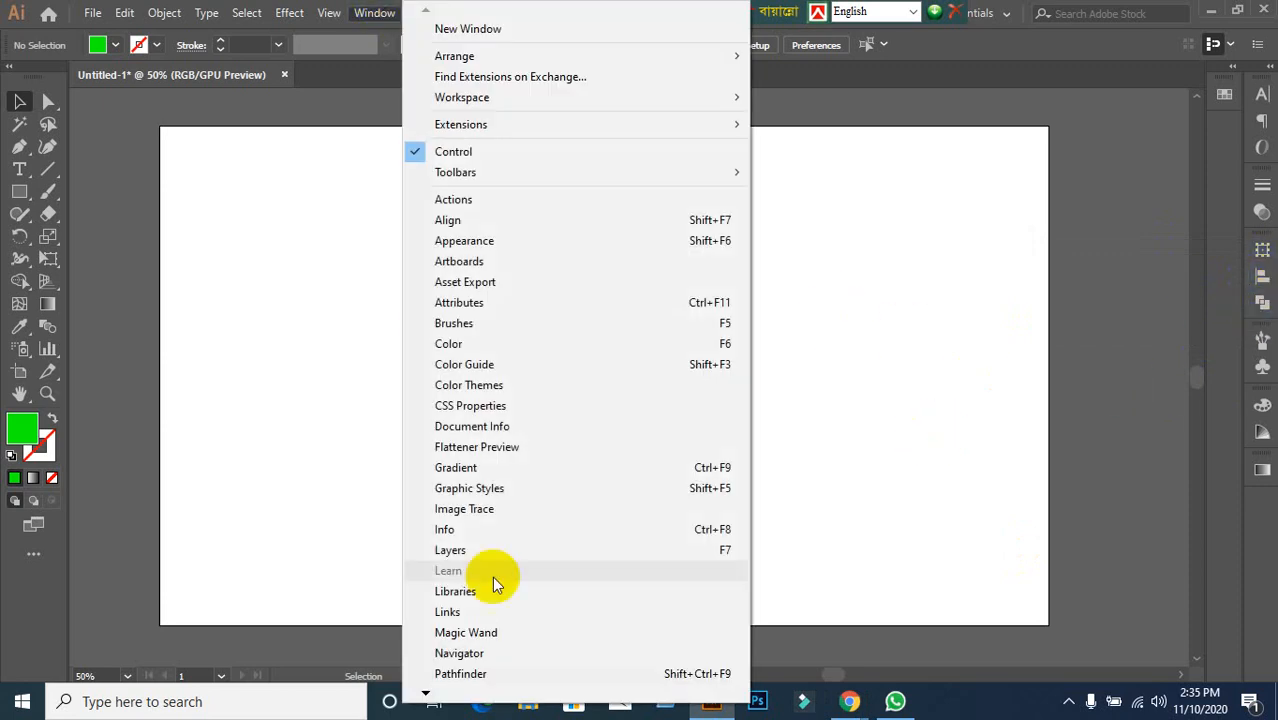
{"action": "left_click", "coordinate": [1020, 460]}
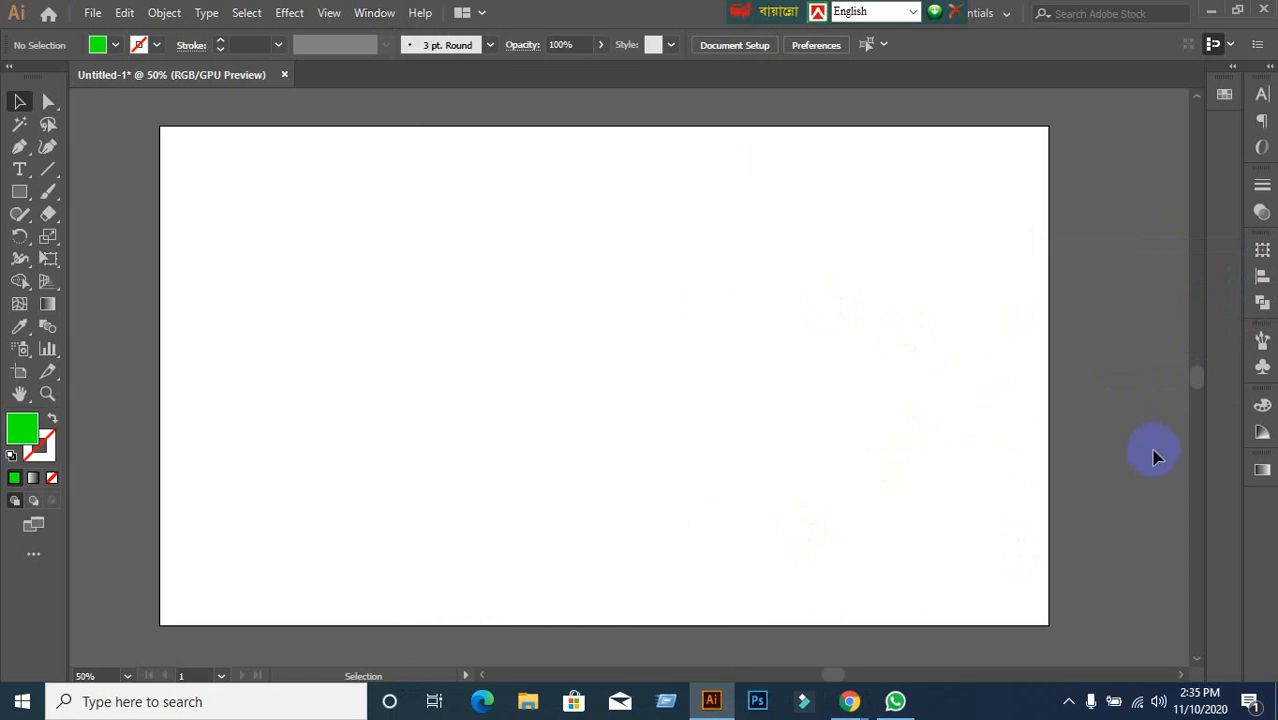
{"action": "left_click", "coordinate": [1263, 305]}
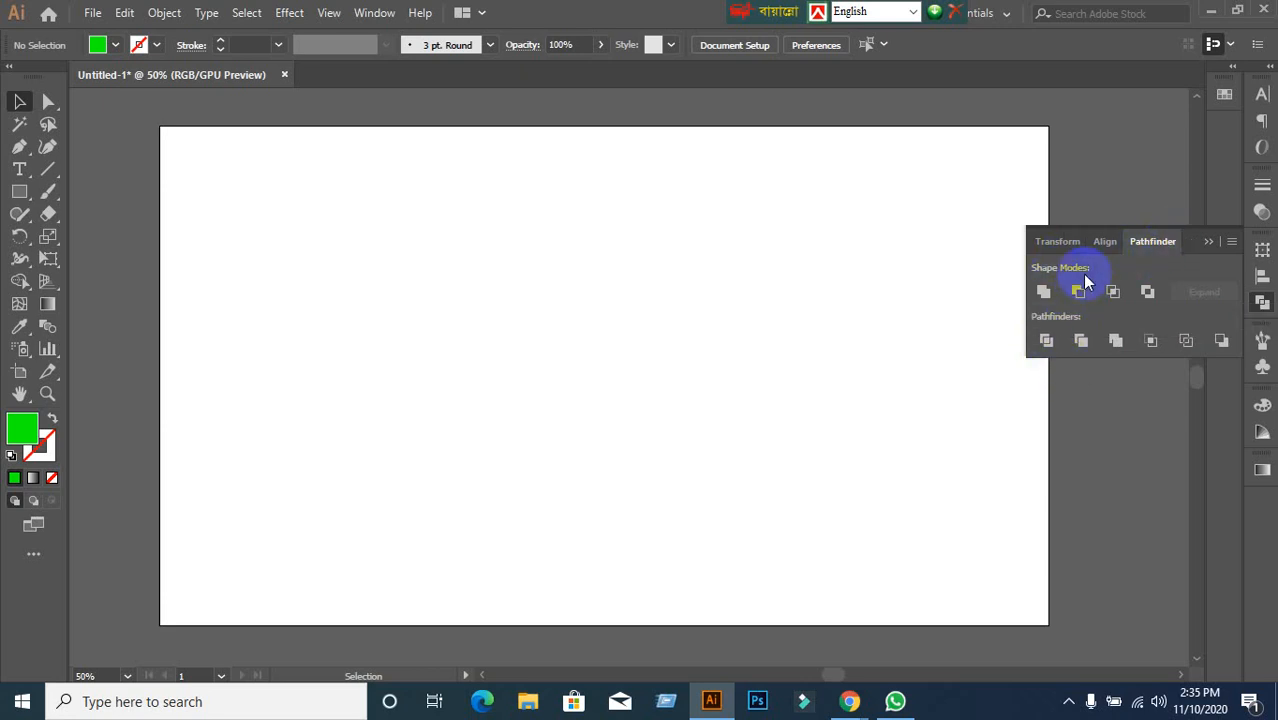
{"action": "left_click", "coordinate": [1046, 343]}
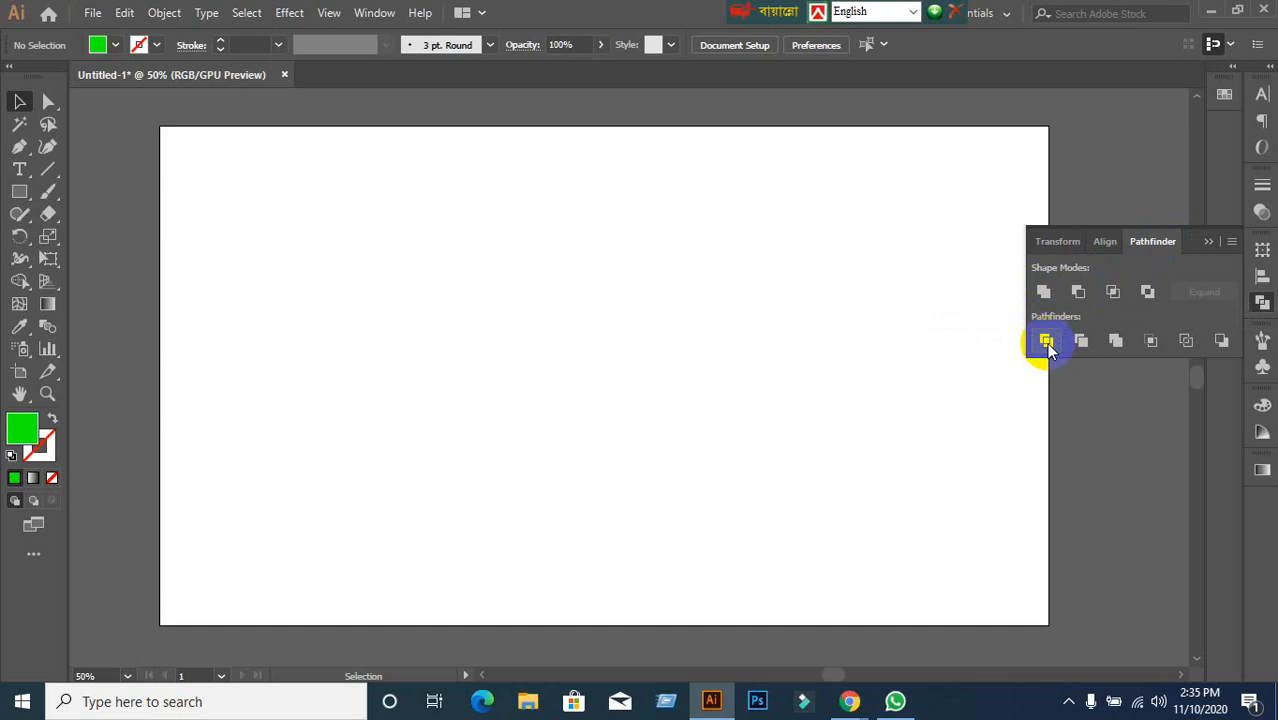
{"action": "left_click", "coordinate": [19, 192]}
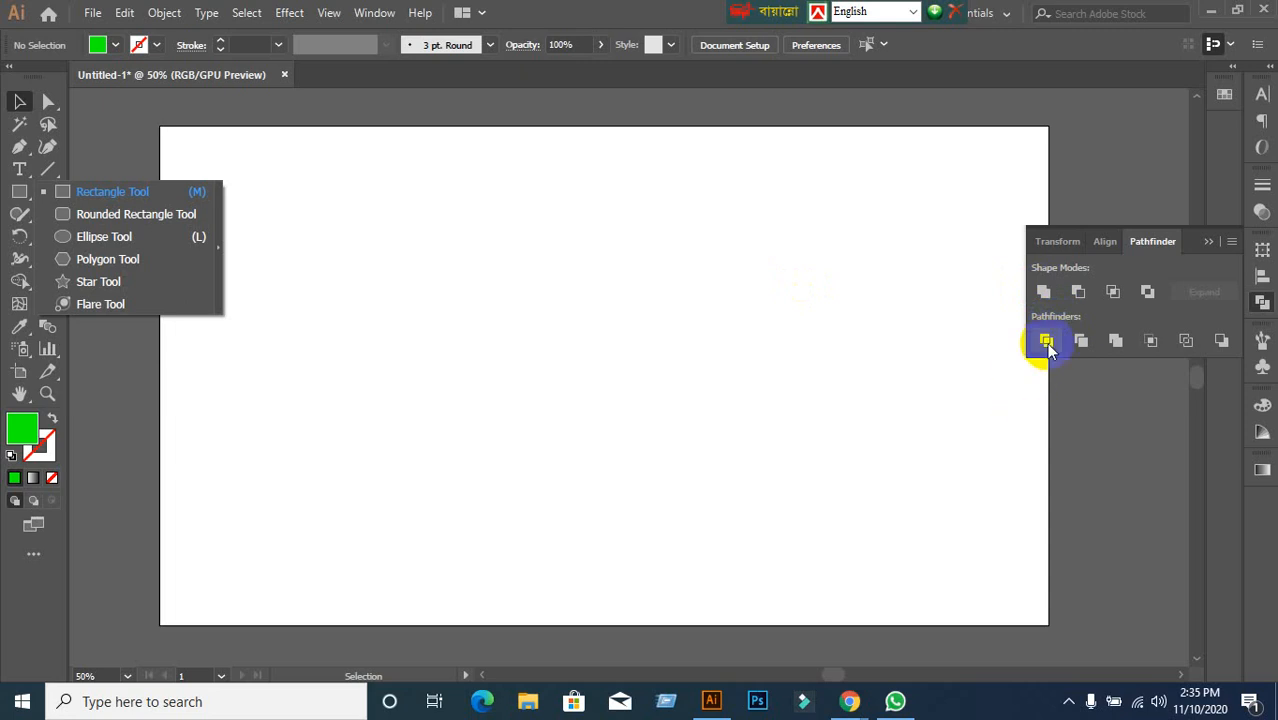
Draw a green circle with the Ellipse tool, undoing one misdrawn ellipse first.
{"action": "left_click", "coordinate": [352, 322]}
{"action": "left_click", "coordinate": [18, 194]}
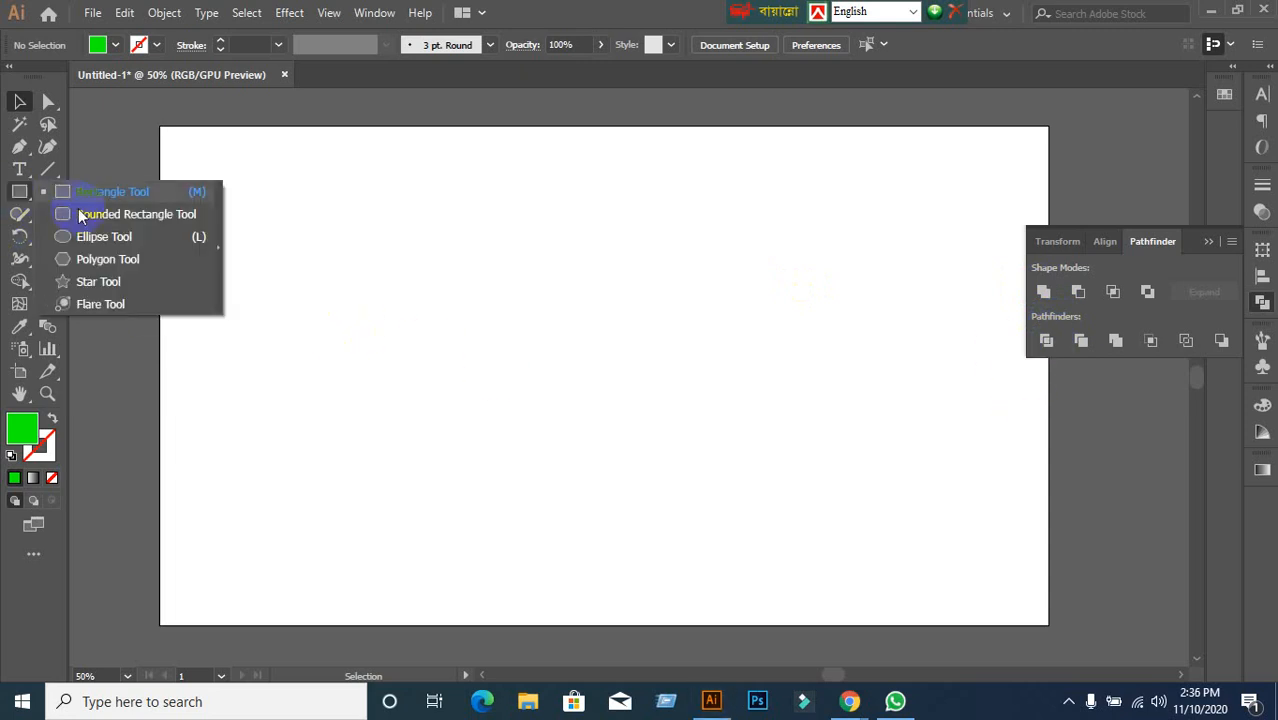
{"action": "left_click", "coordinate": [100, 237]}
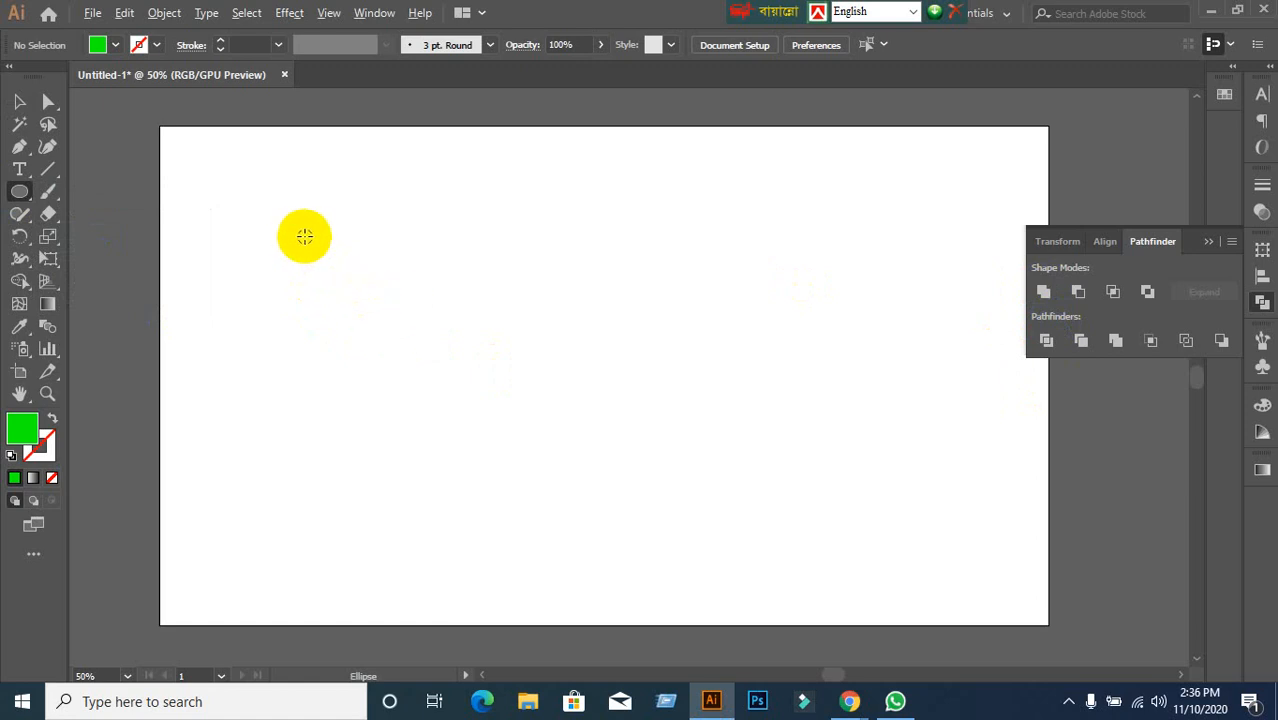
{"action": "left_click_drag", "start_coordinate": [226, 154], "coordinate": [420, 312]}
{"action": "key", "text": "ctrl+z"}
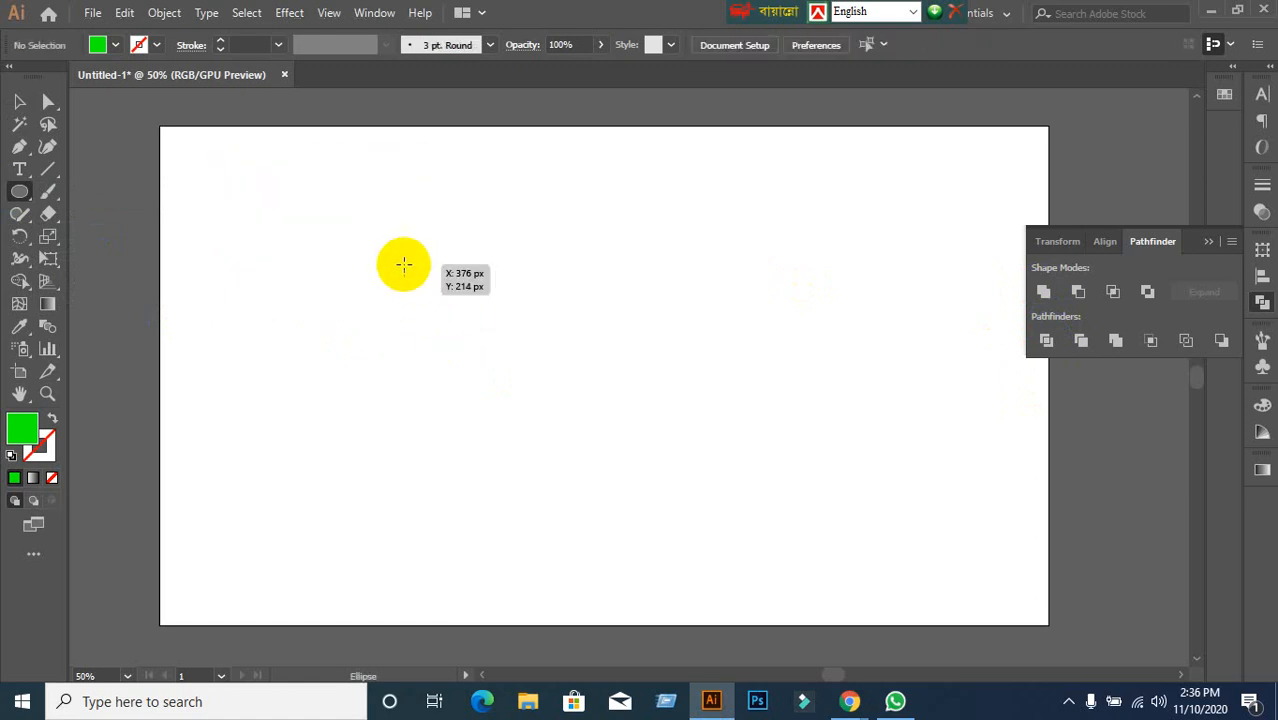
{"action": "left_click_drag", "start_coordinate": [404, 264], "coordinate": [589, 449]}
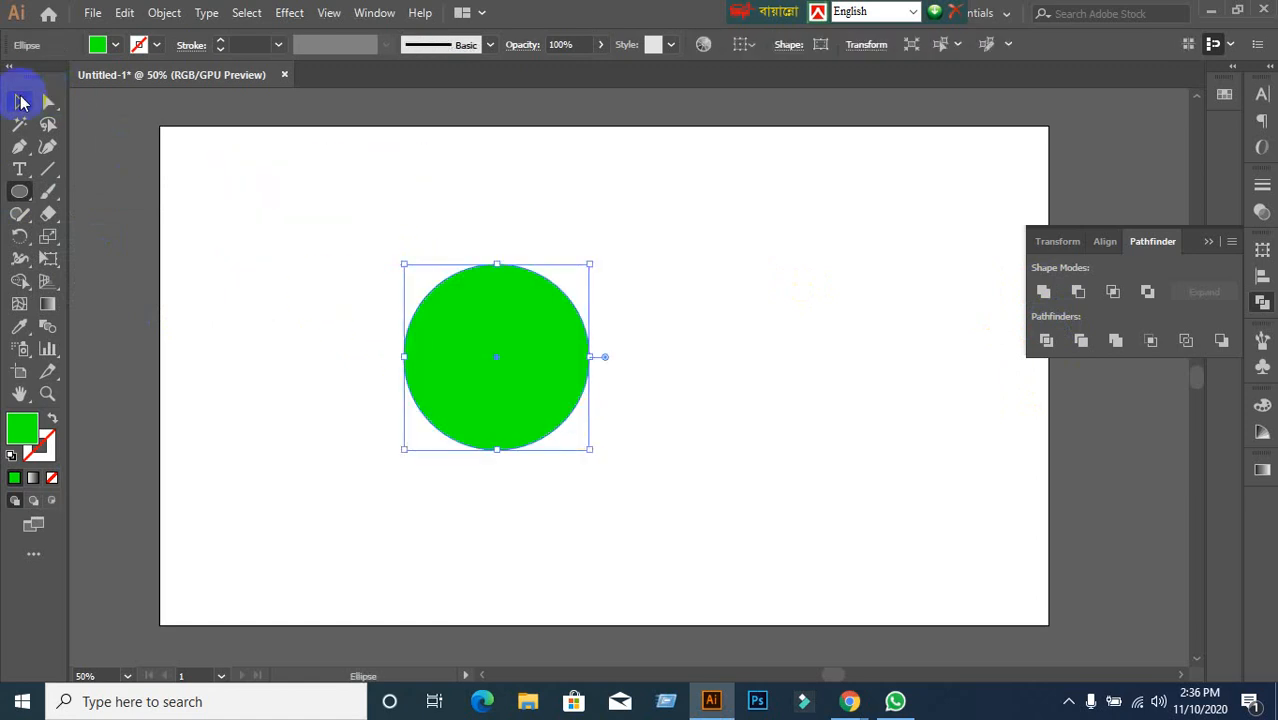
{"action": "left_click", "coordinate": [22, 102]}
{"action": "left_click_drag", "start_coordinate": [491, 372], "coordinate": [580, 370]}
Place an overlapping copy to its right and split both circles with Pathfinder Divide.
{"action": "left_click_drag", "start_coordinate": [310, 230], "coordinate": [790, 481]}
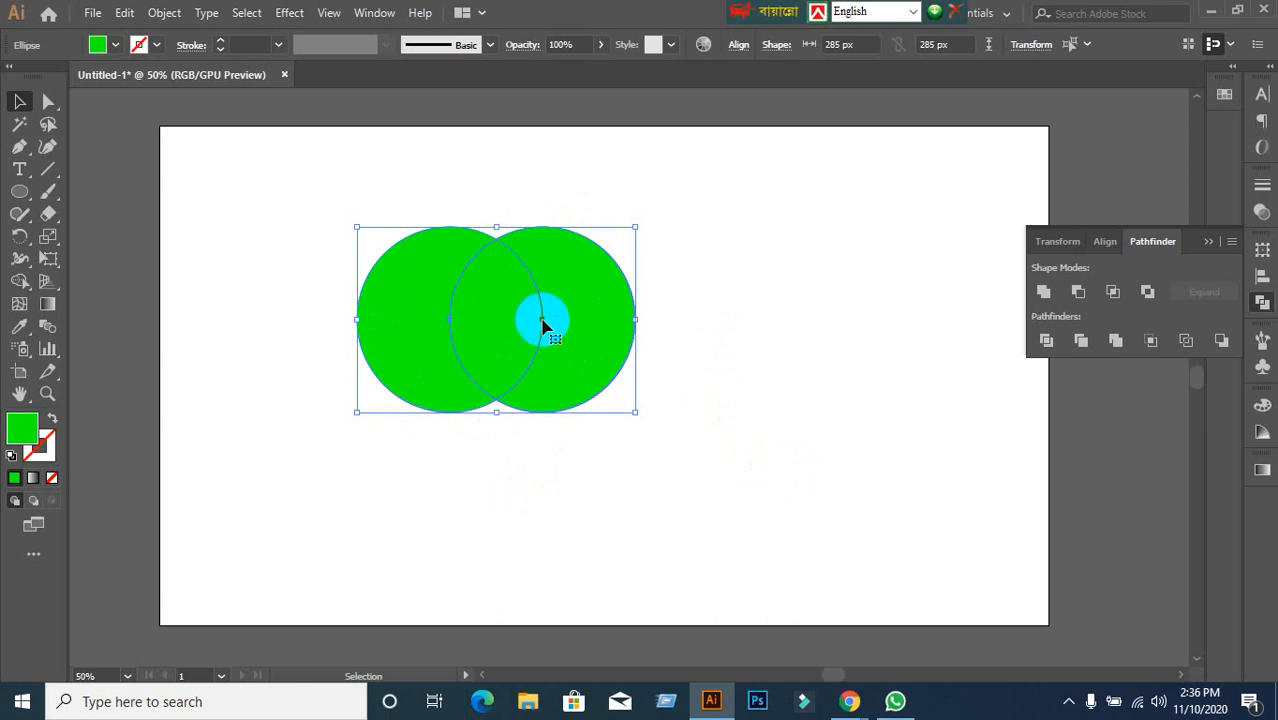
{"action": "left_click", "coordinate": [1041, 350]}
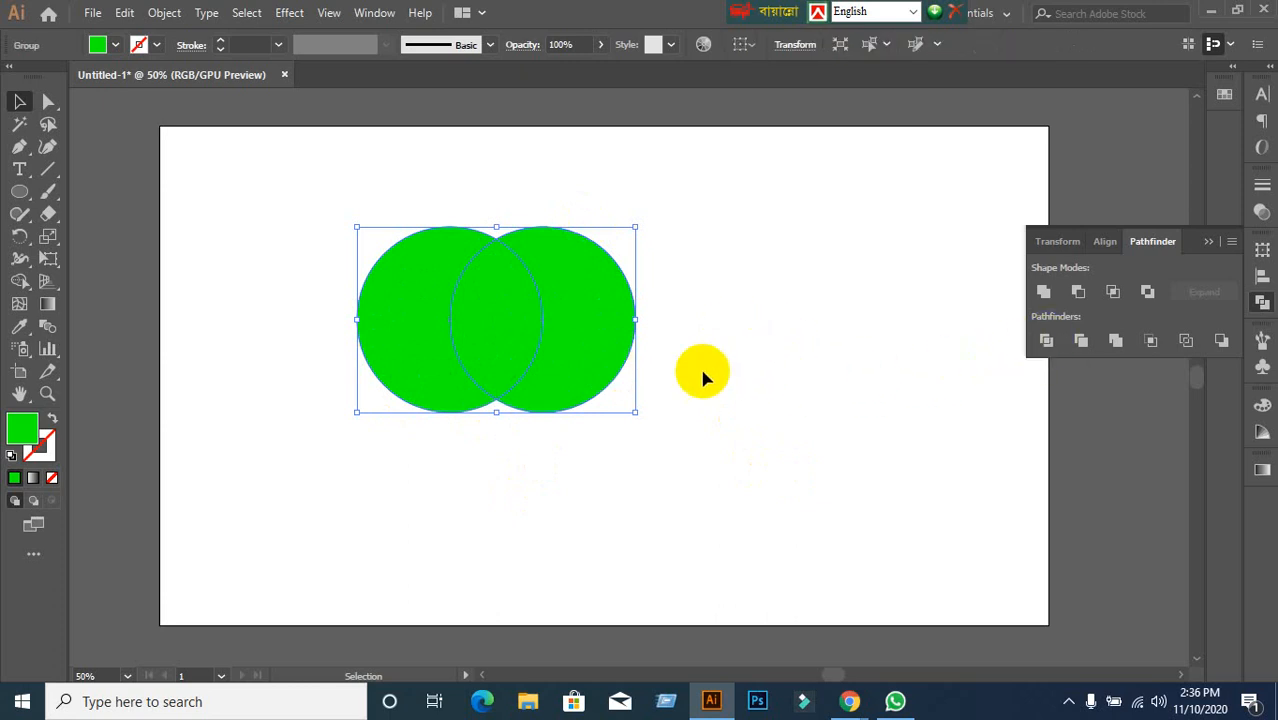
{"action": "left_click", "coordinate": [740, 418]}
{"action": "left_click", "coordinate": [590, 356]}
Ungroup the divided circle pieces via the right-click menu.
{"action": "left_click", "coordinate": [584, 378]}
{"action": "right_click", "coordinate": [584, 378]}
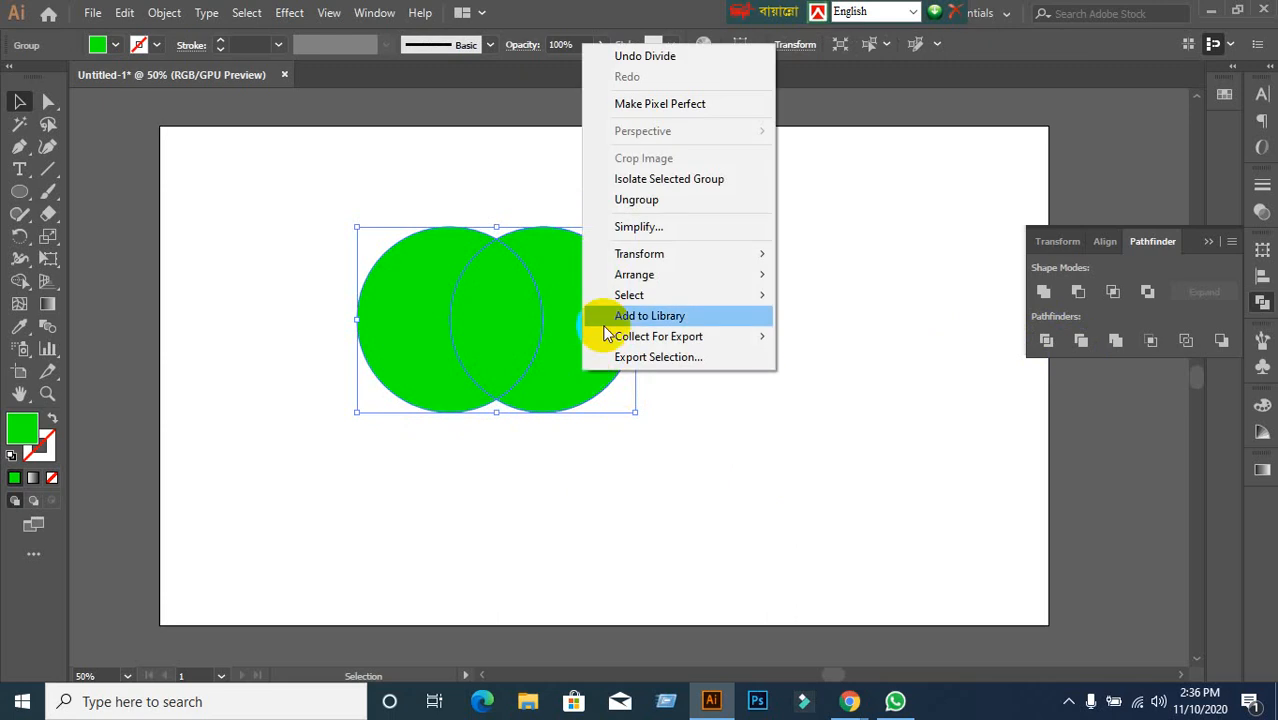
{"action": "left_click", "coordinate": [647, 213]}
Drag the crescents apart left and right and lift the leaf-shaped middle piece upward.
{"action": "left_click", "coordinate": [628, 319]}
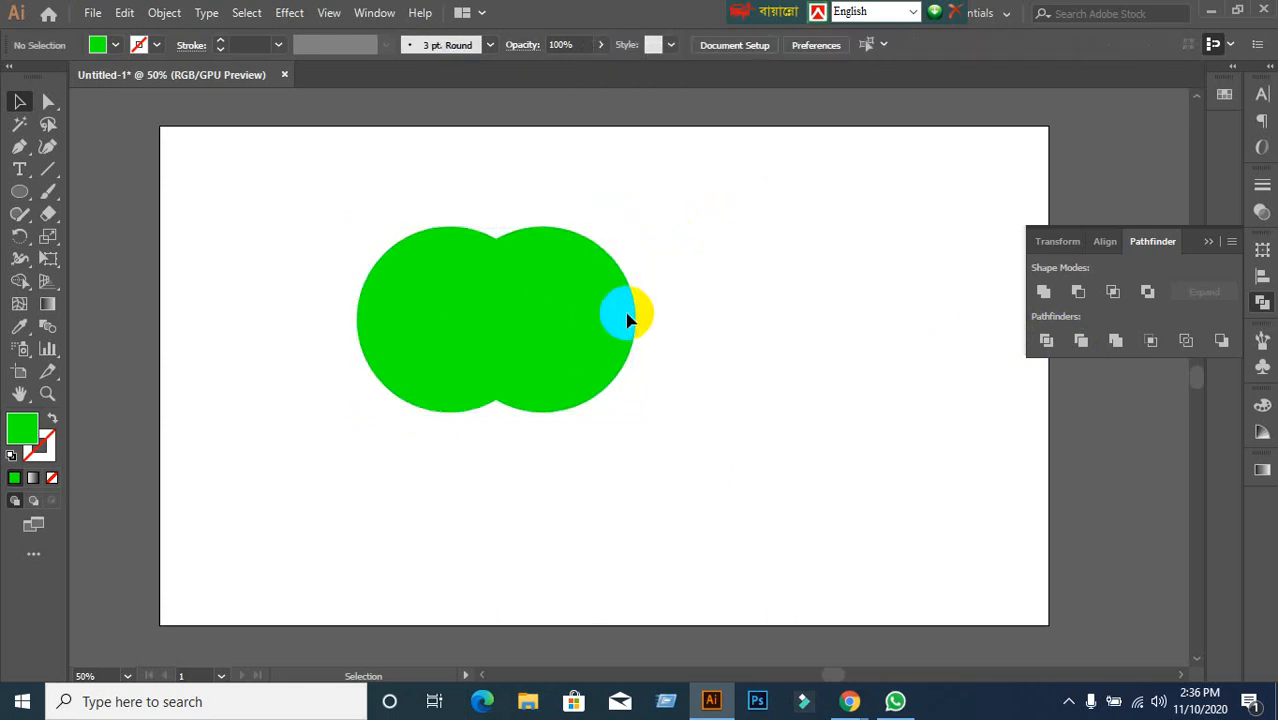
{"action": "left_click_drag", "start_coordinate": [628, 319], "coordinate": [711, 318]}
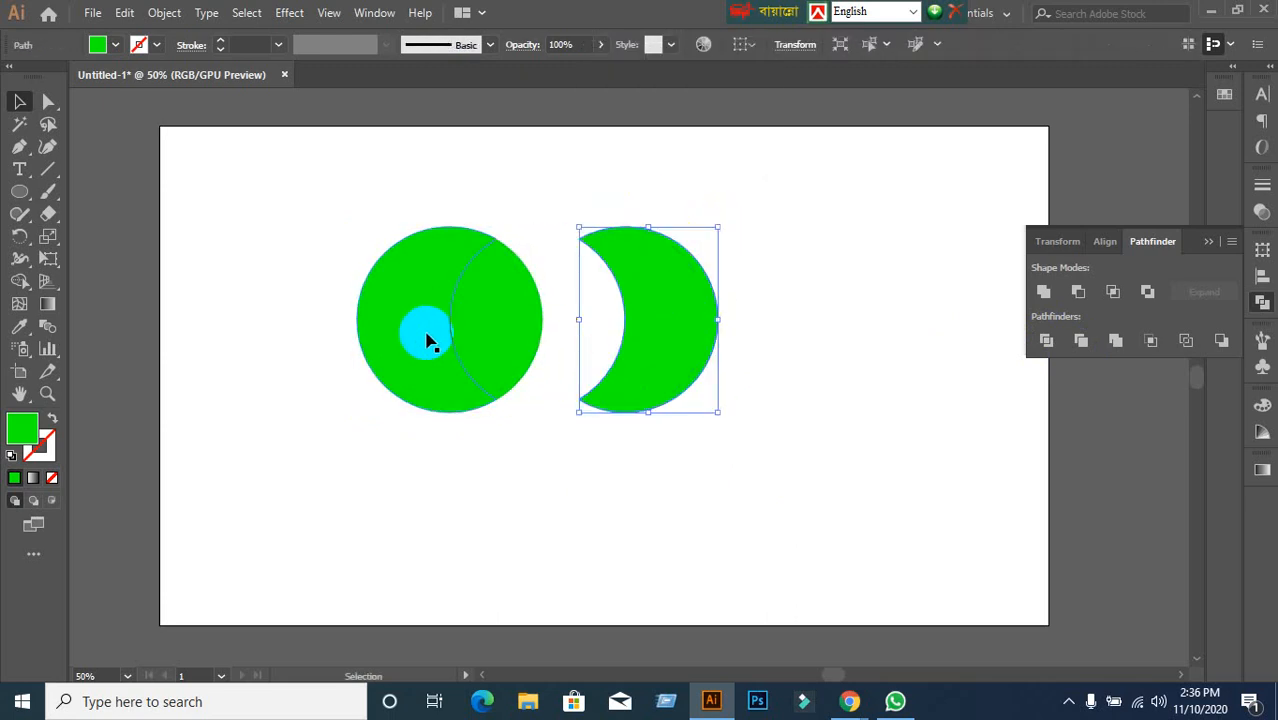
{"action": "left_click_drag", "start_coordinate": [420, 340], "coordinate": [338, 340]}
{"action": "left_click_drag", "start_coordinate": [493, 340], "coordinate": [497, 239]}
{"action": "left_click", "coordinate": [517, 452]}
{"action": "scroll", "coordinate": [514, 462], "scroll_direction": "down", "scroll_amount": 2}
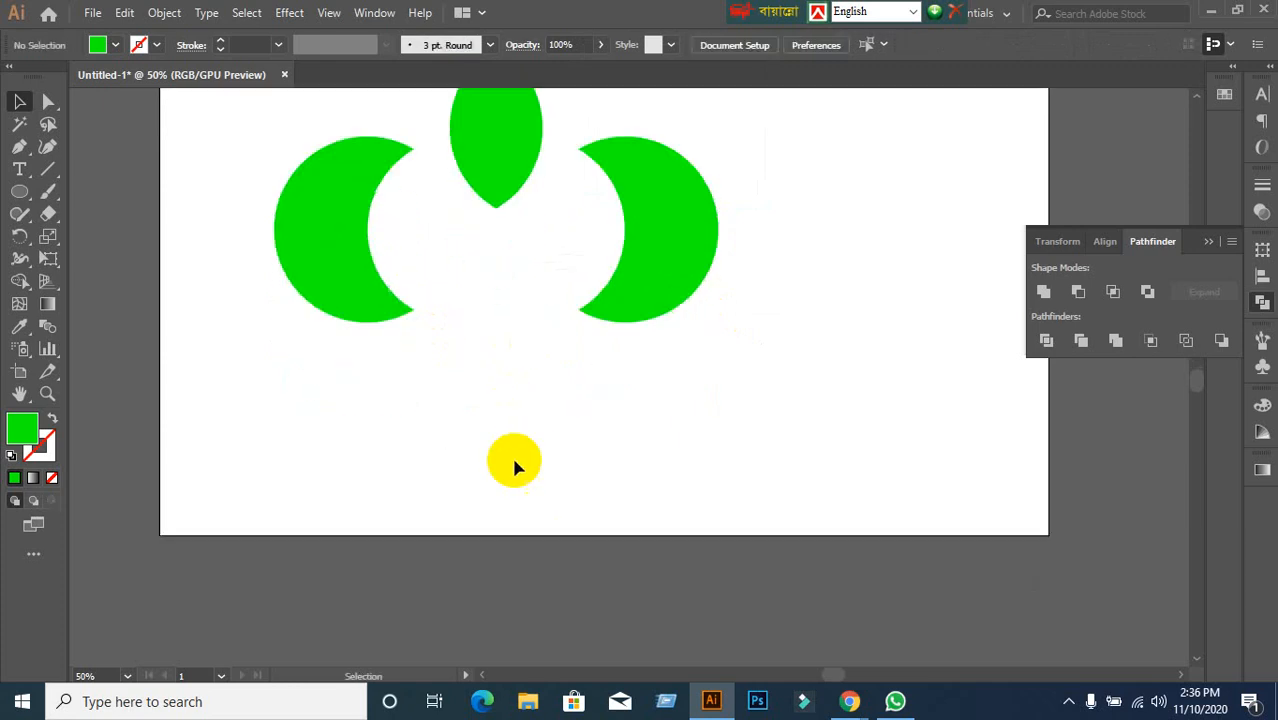
{"action": "left_click_drag", "start_coordinate": [25, 202], "coordinate": [111, 237]}
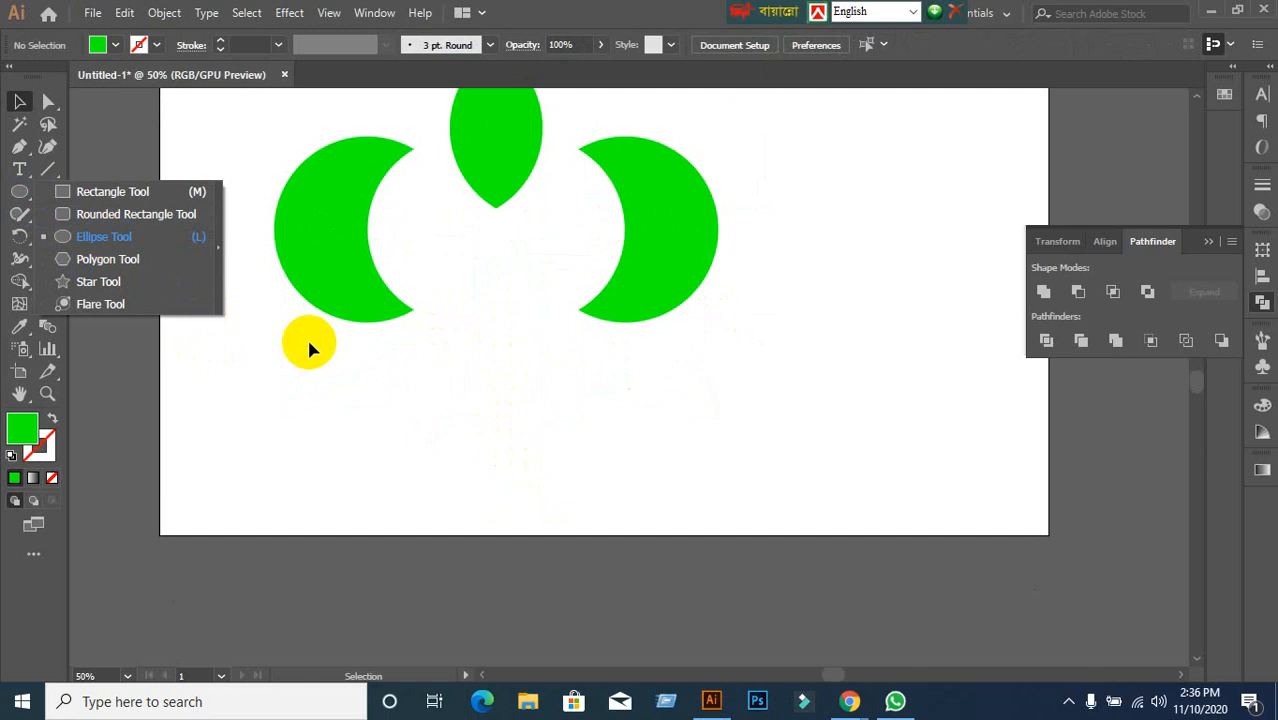
Draw a green square below the crescents and duplicate it overlapping its lower right.
{"action": "left_click", "coordinate": [163, 283]}
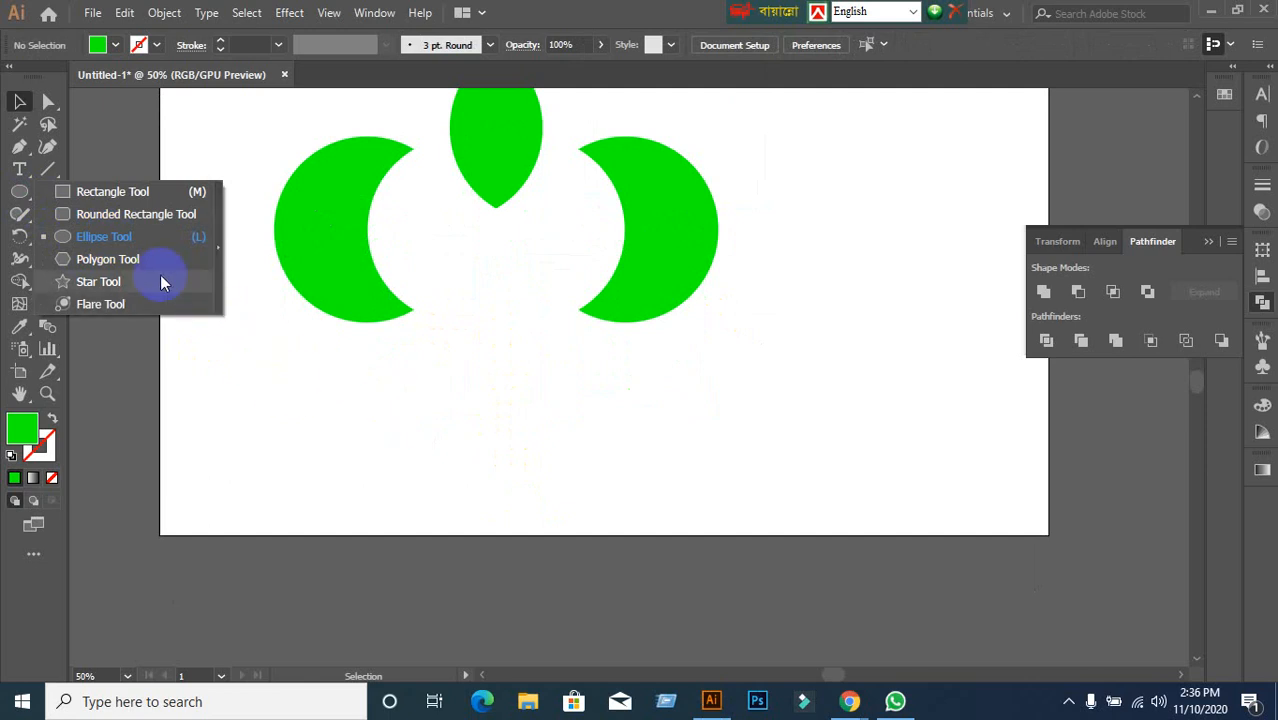
{"action": "left_click", "coordinate": [122, 193]}
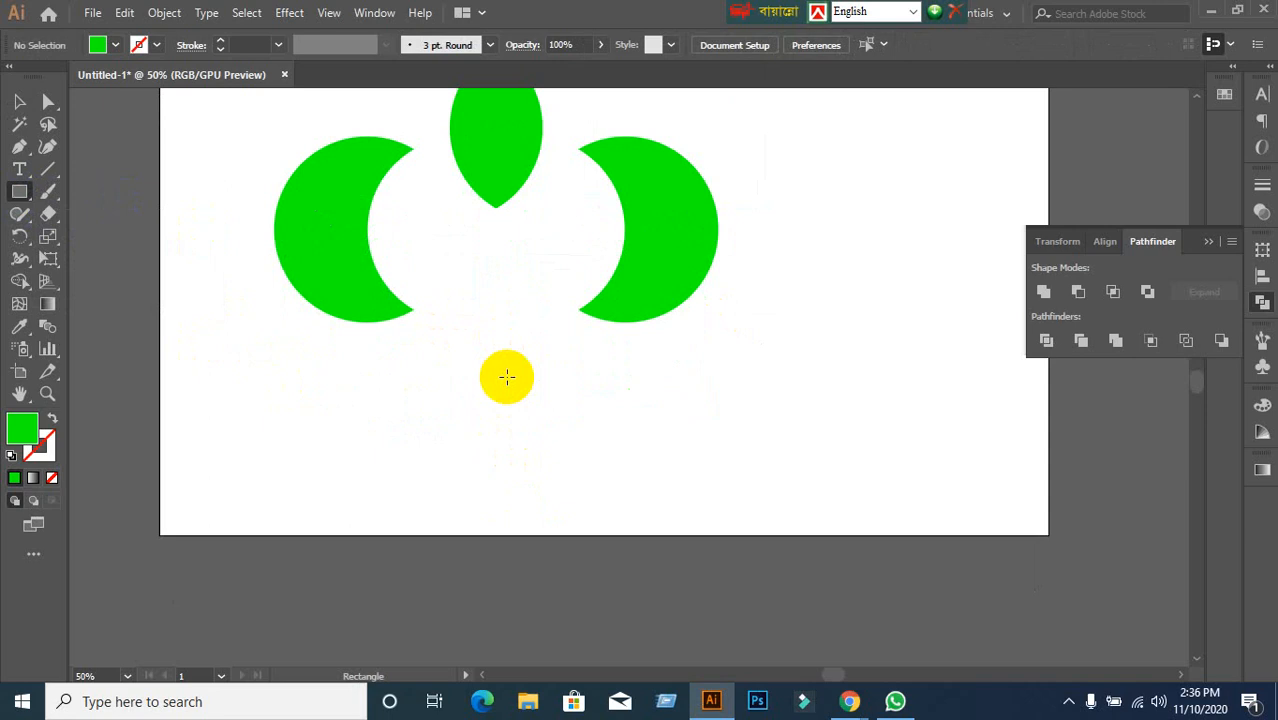
{"action": "left_click_drag", "start_coordinate": [507, 377], "coordinate": [613, 481]}
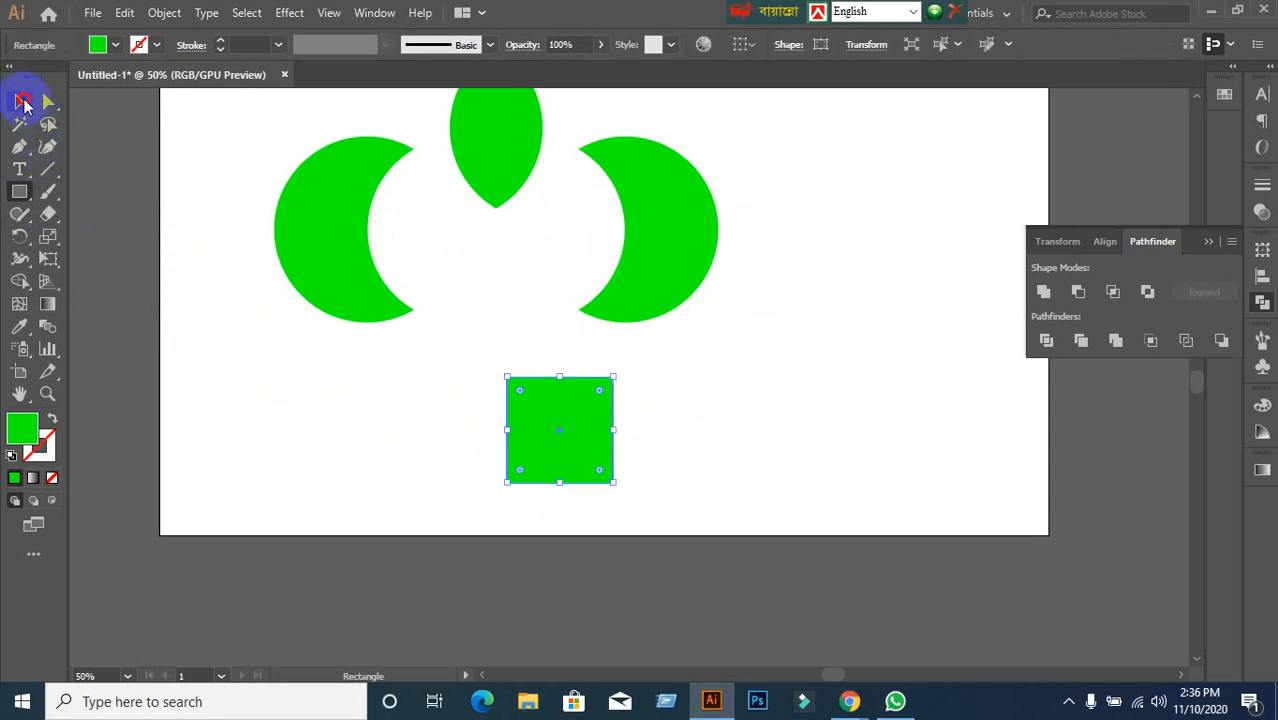
{"action": "left_click", "coordinate": [20, 101]}
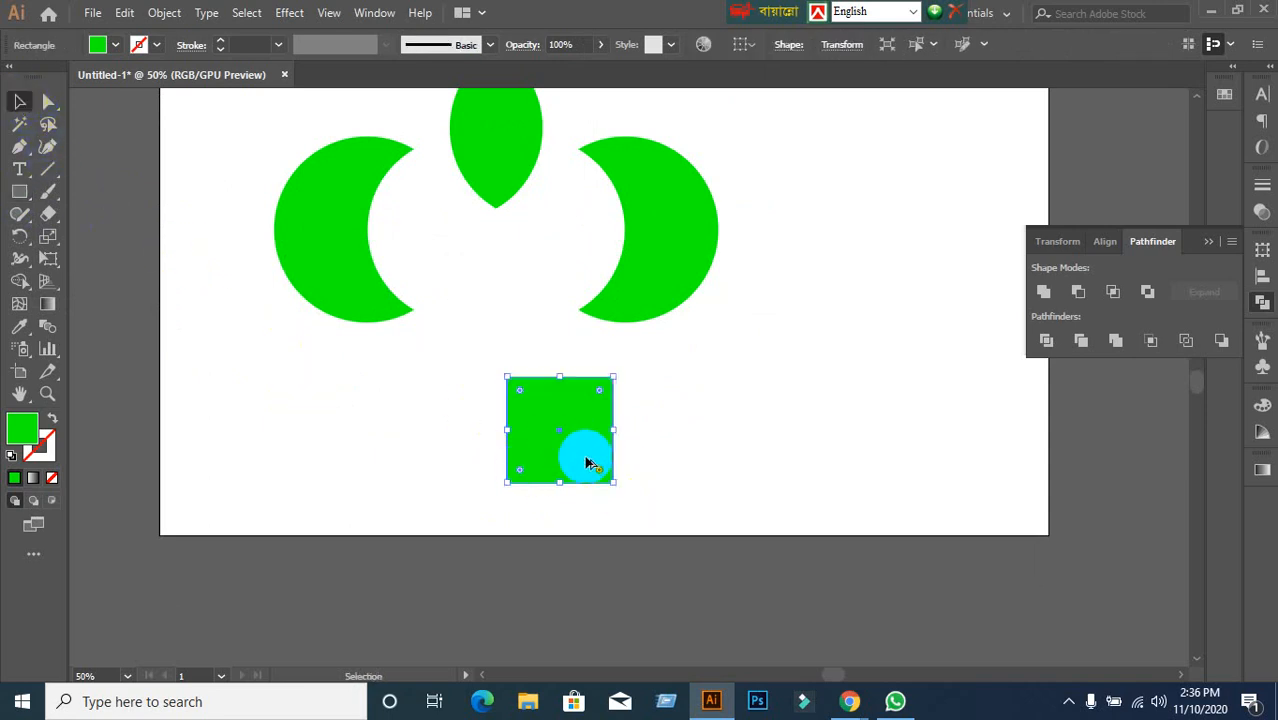
{"action": "left_click_drag", "start_coordinate": [586, 460], "coordinate": [639, 512]}
Select both squares, move them right, and split them with Pathfinder Divide.
{"action": "left_click", "coordinate": [877, 428]}
{"action": "left_click_drag", "start_coordinate": [480, 394], "coordinate": [761, 573]}
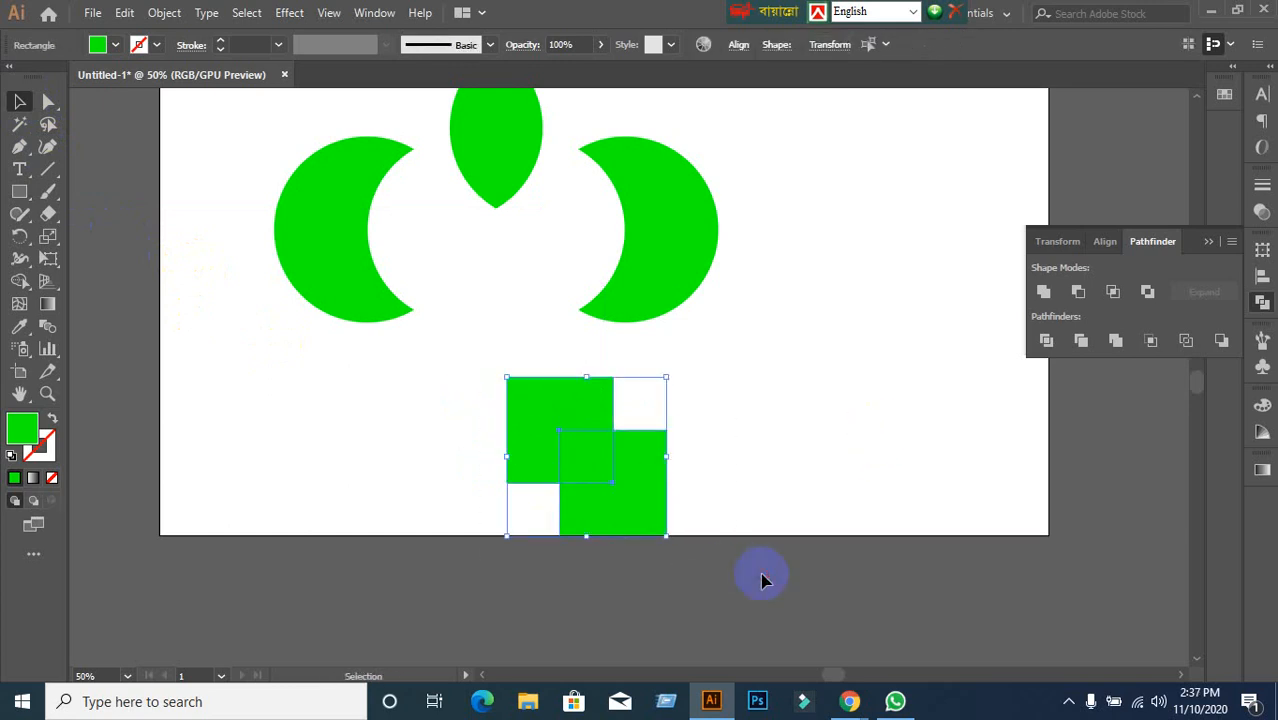
{"action": "left_click", "coordinate": [819, 485]}
{"action": "left_click_drag", "start_coordinate": [497, 401], "coordinate": [669, 531]}
{"action": "left_click_drag", "start_coordinate": [629, 490], "coordinate": [825, 466]}
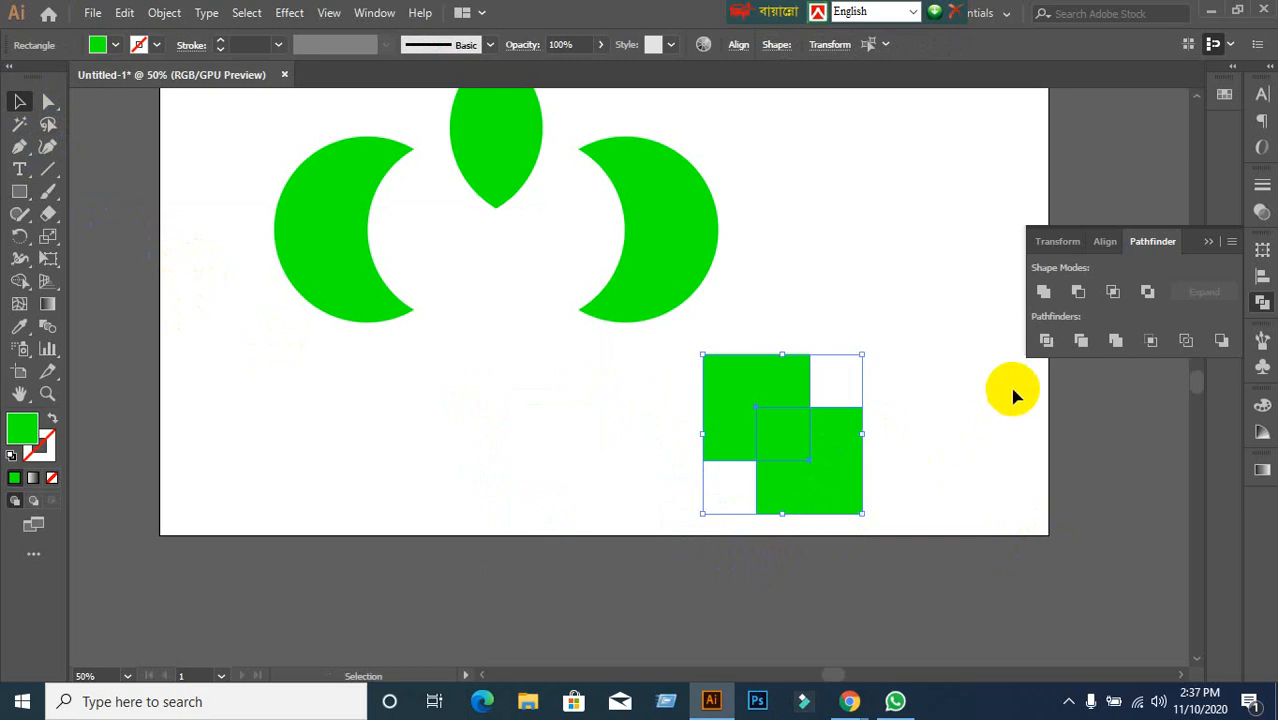
{"action": "left_click", "coordinate": [1045, 341]}
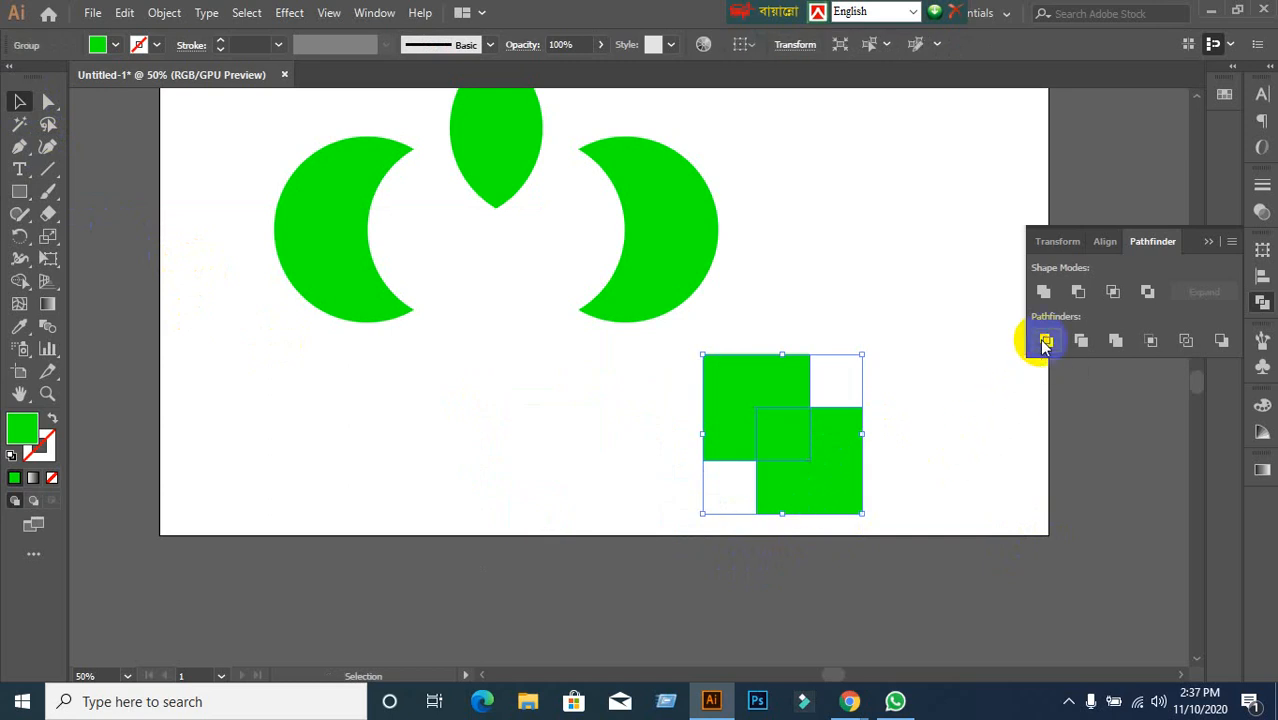
Ungroup the square pieces and spread the two L-shapes and small square toward the upper right.
{"action": "right_click", "coordinate": [814, 440]}
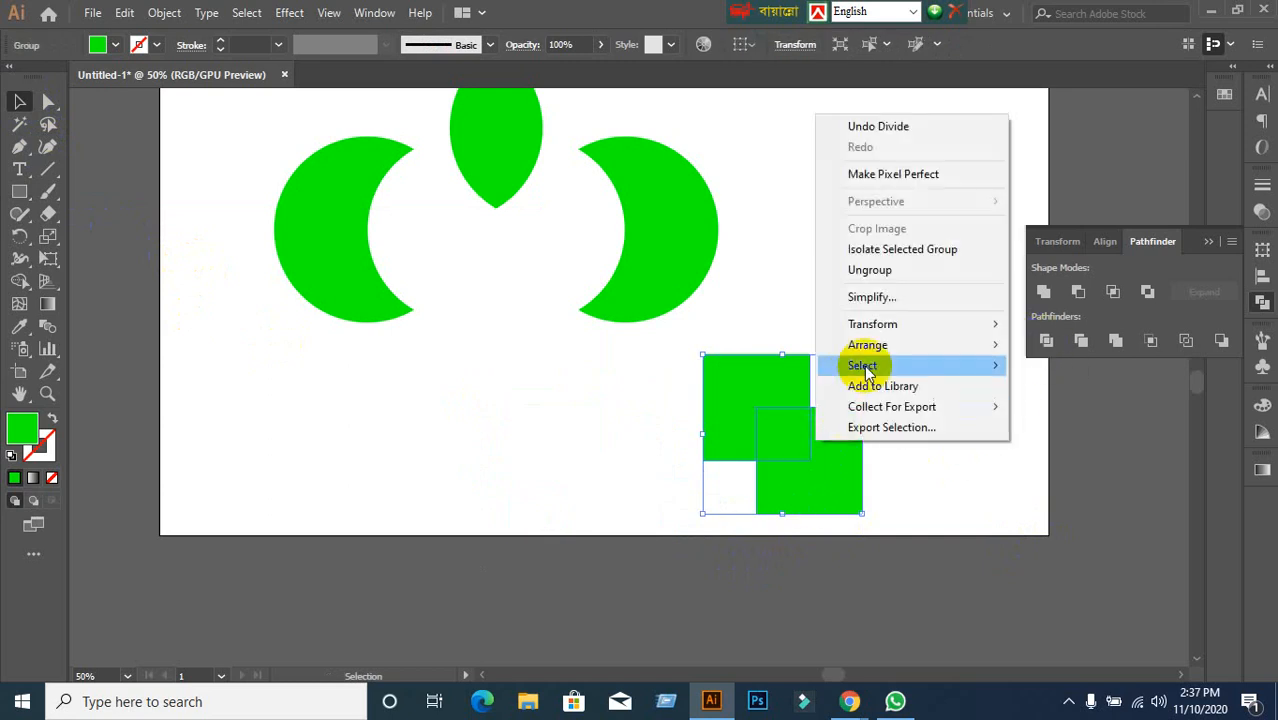
{"action": "left_click", "coordinate": [870, 270]}
{"action": "left_click", "coordinate": [900, 336]}
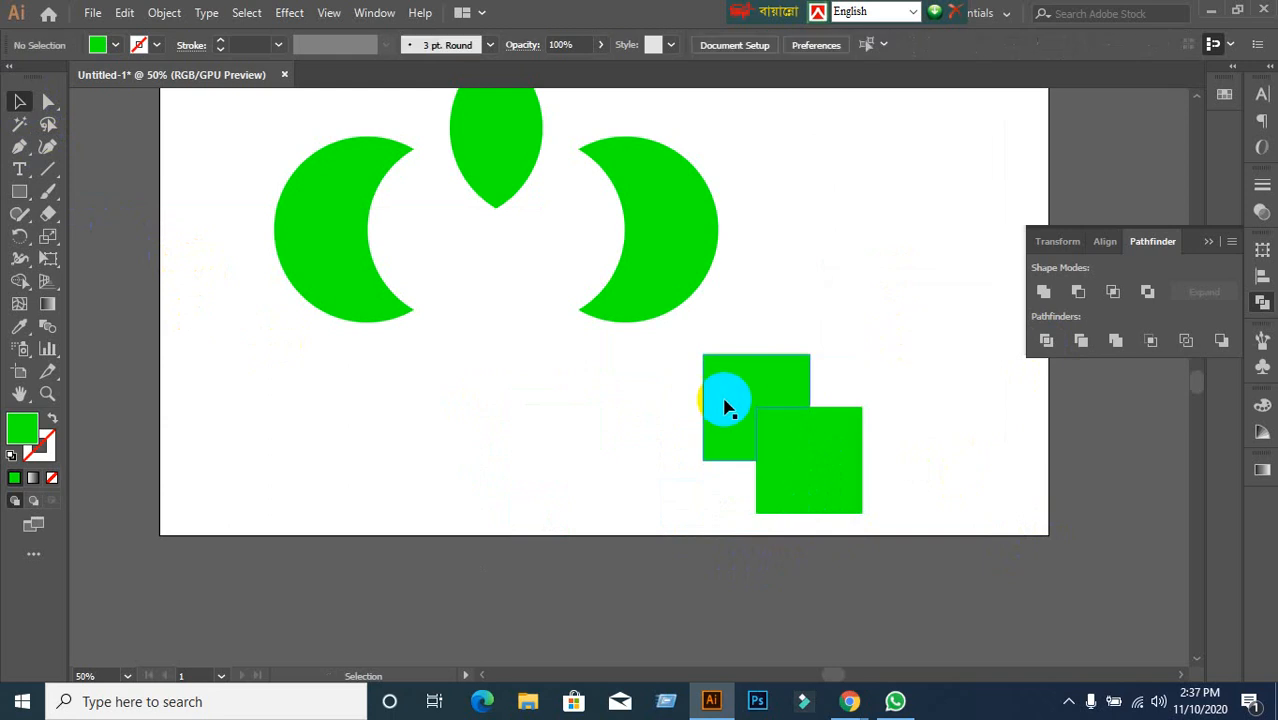
{"action": "left_click_drag", "start_coordinate": [730, 402], "coordinate": [578, 423]}
{"action": "left_click_drag", "start_coordinate": [807, 423], "coordinate": [868, 211]}
{"action": "left_click_drag", "start_coordinate": [830, 462], "coordinate": [964, 200]}
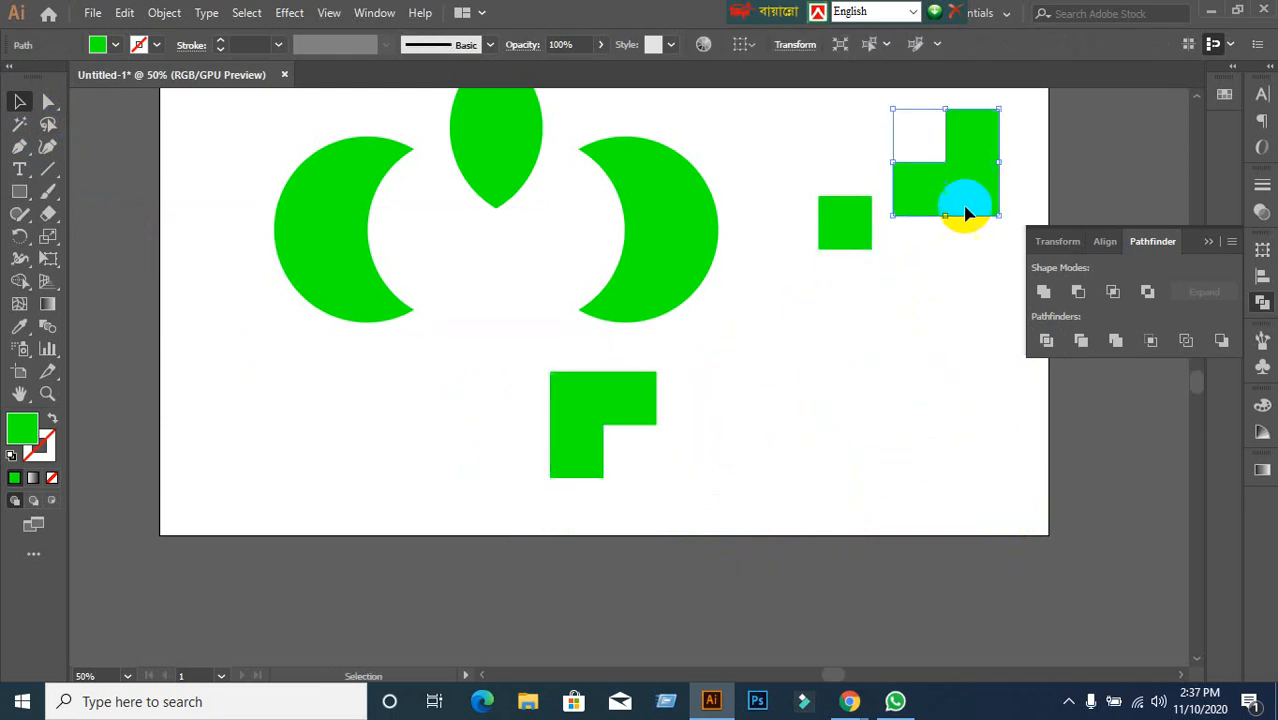
{"action": "left_click", "coordinate": [864, 348]}
{"action": "left_click", "coordinate": [668, 392]}
{"action": "left_click_drag", "start_coordinate": [668, 392], "coordinate": [1000, 268]}
{"action": "left_click", "coordinate": [713, 421]}
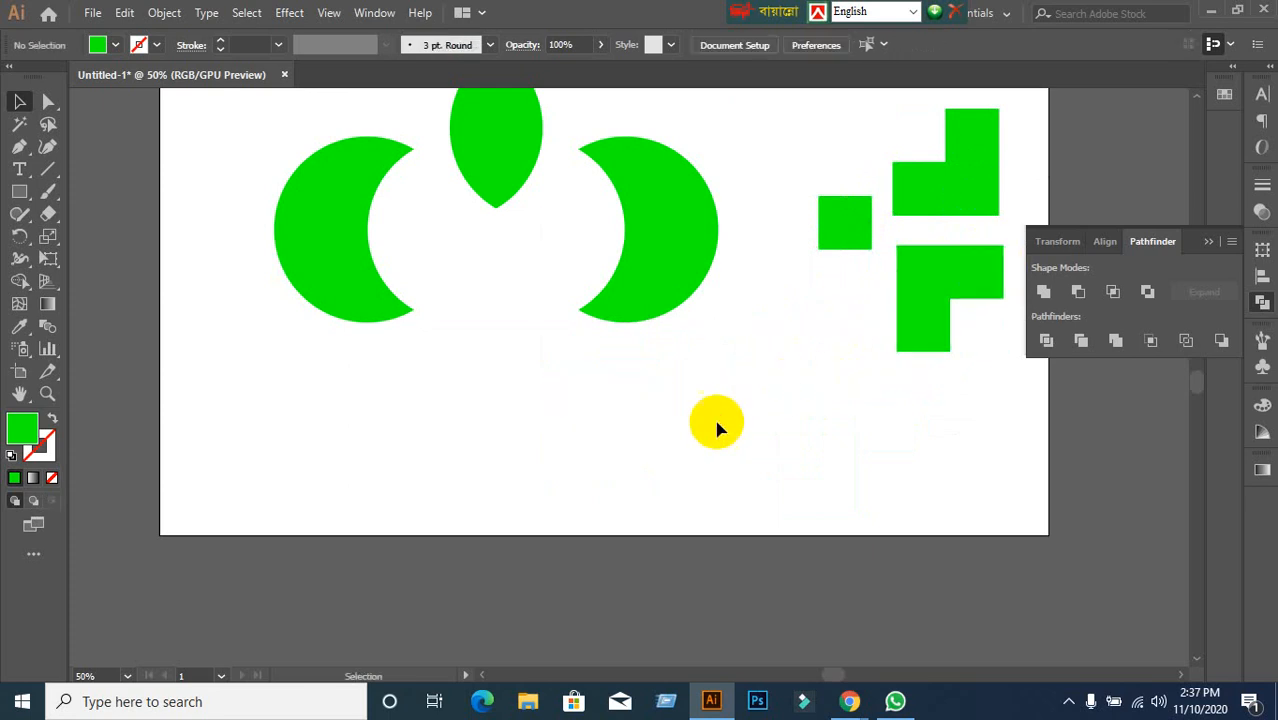
Draw a green hexagon with the Polygon tool, duplicate it overlapping lower right, and select both.
{"action": "left_click_drag", "start_coordinate": [20, 200], "coordinate": [100, 261]}
{"action": "left_click_drag", "start_coordinate": [355, 389], "coordinate": [468, 471]}
{"action": "left_click", "coordinate": [19, 101]}
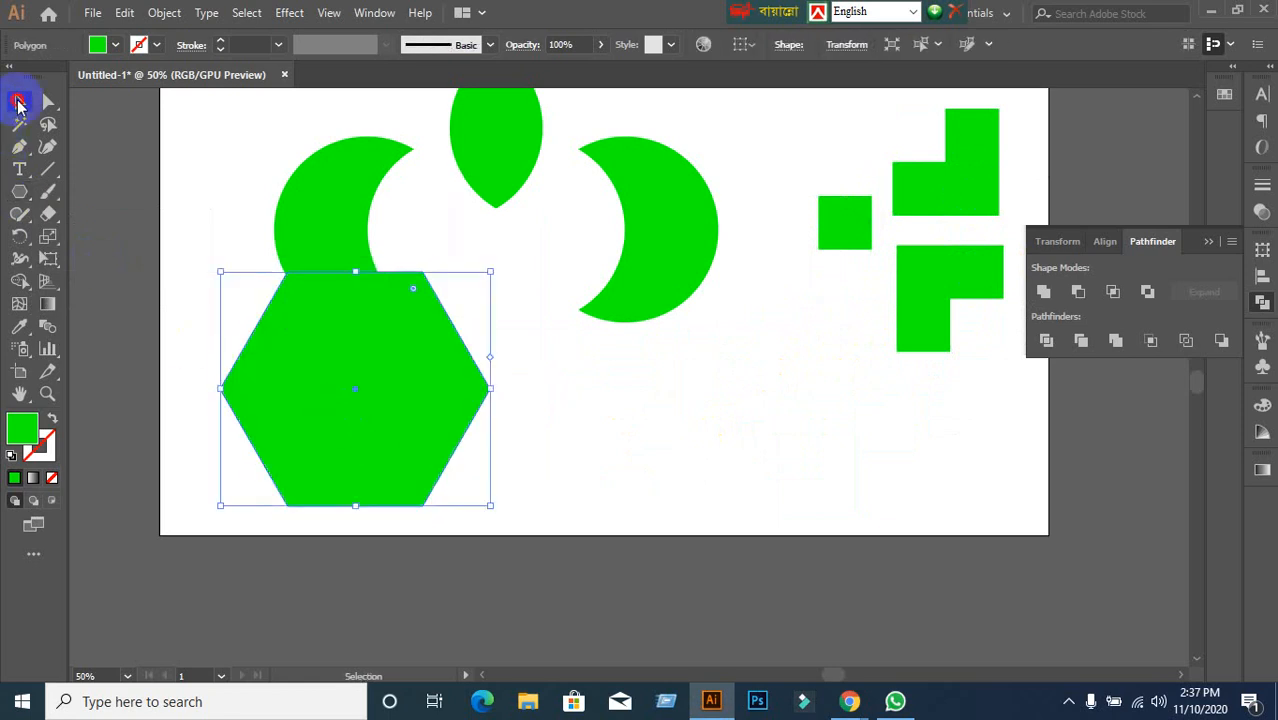
{"action": "left_click_drag", "start_coordinate": [359, 382], "coordinate": [551, 485]}
{"action": "left_click", "coordinate": [264, 416]}
{"action": "left_click_drag", "start_coordinate": [264, 416], "coordinate": [485, 476]}
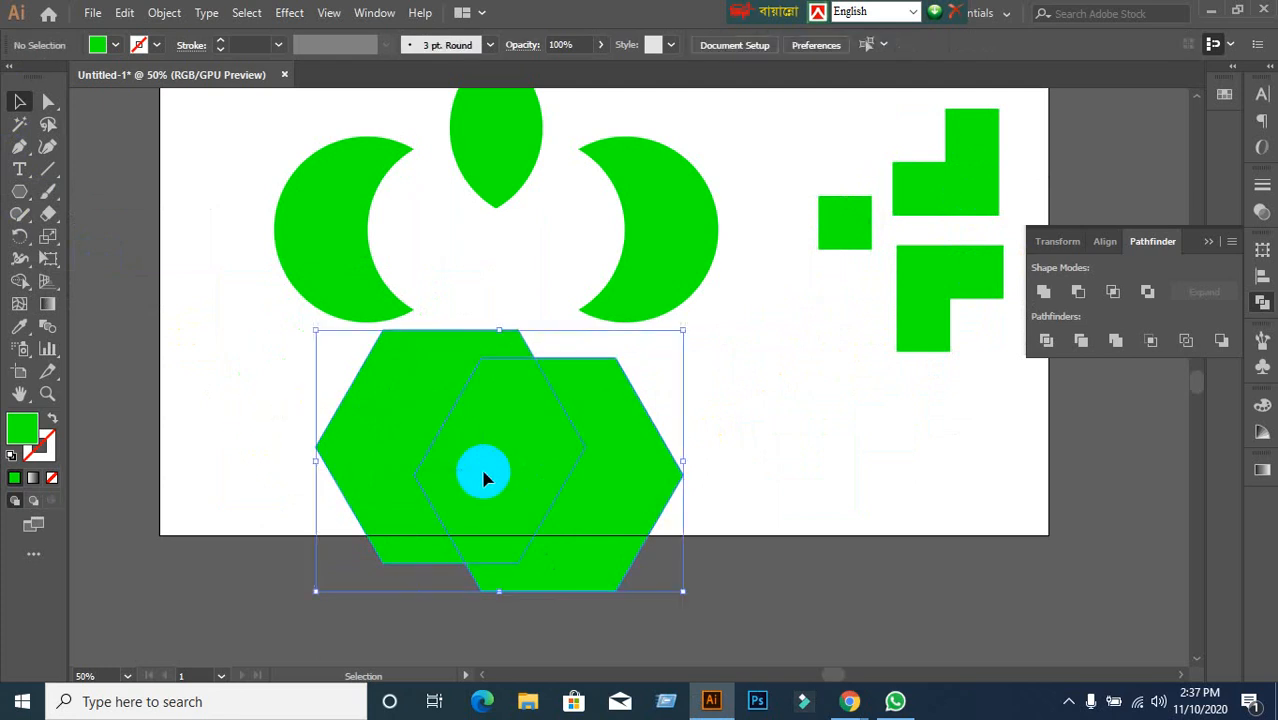
Divide and ungroup the hexagons, moving the chevrons left and right and the middle hexagon up.
{"action": "left_click", "coordinate": [1046, 340]}
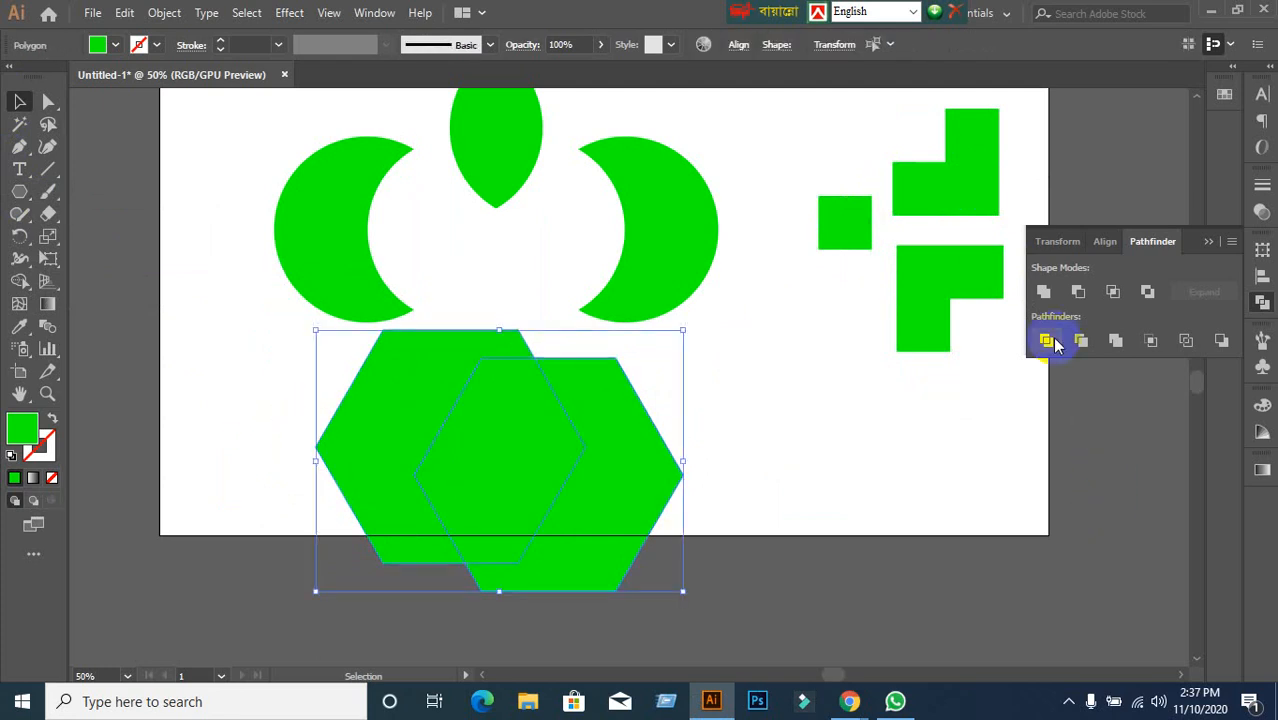
{"action": "right_click", "coordinate": [565, 513]}
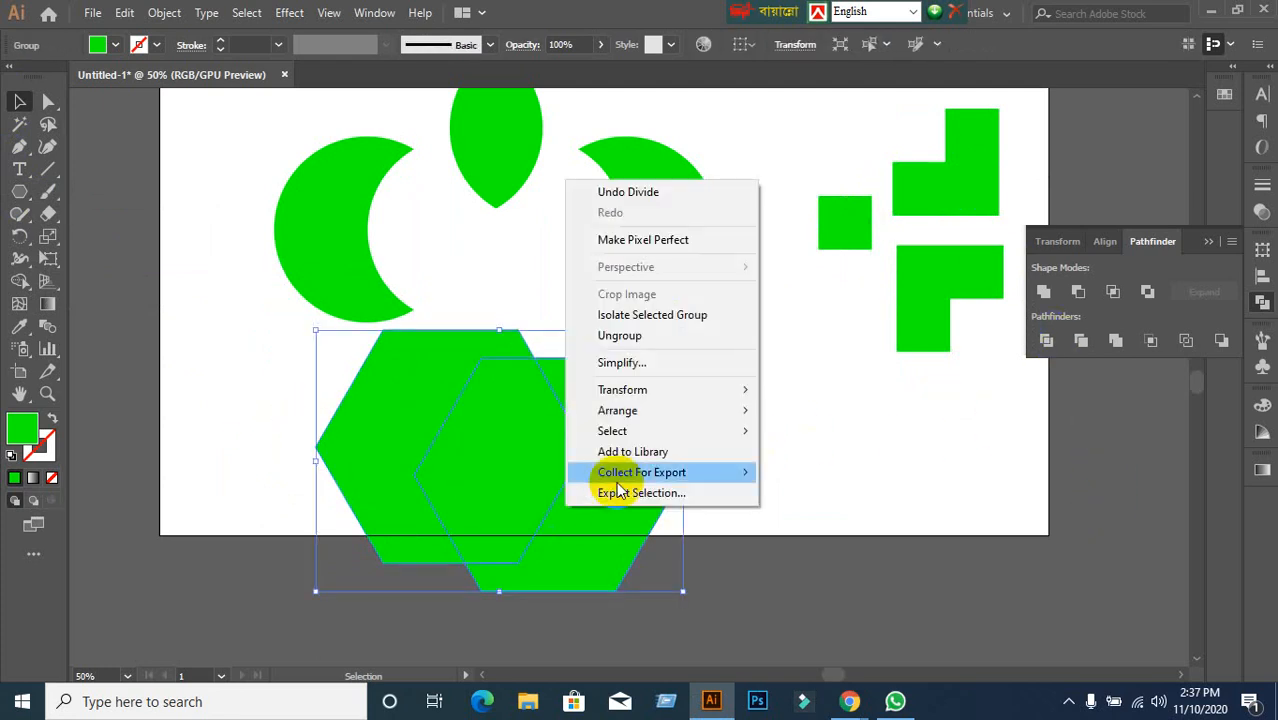
{"action": "left_click", "coordinate": [652, 335]}
{"action": "left_click", "coordinate": [685, 503]}
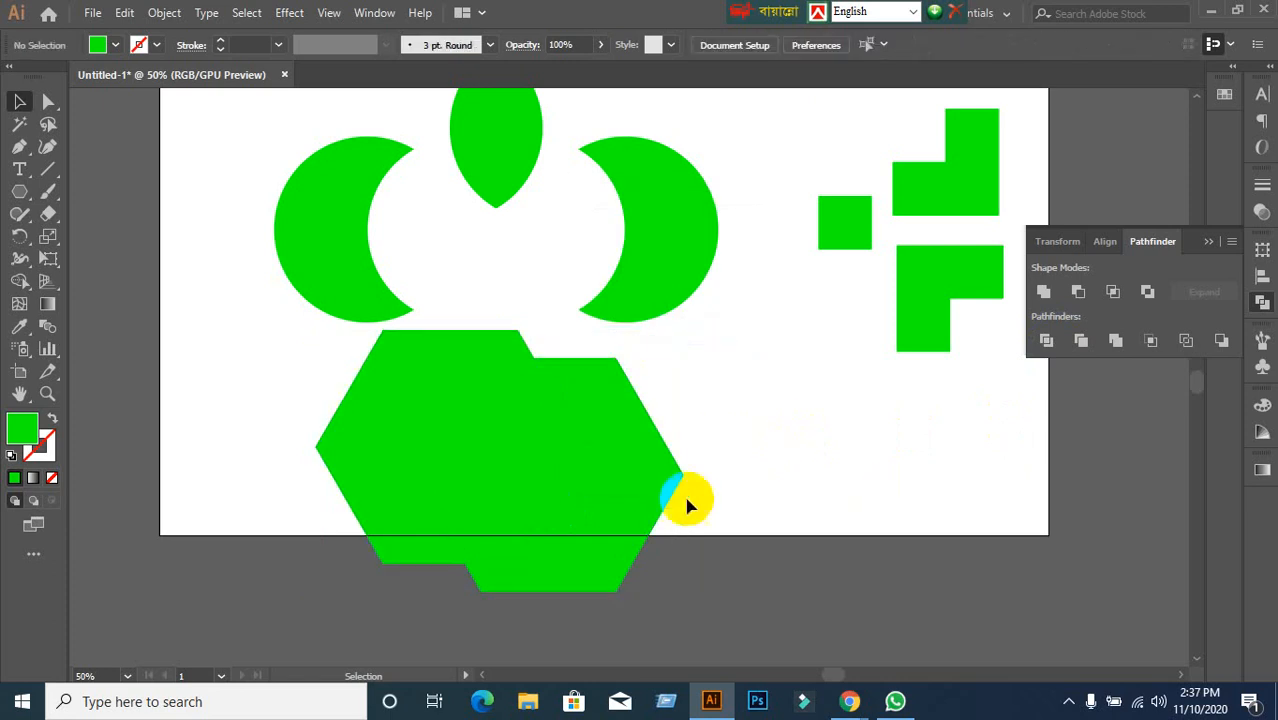
{"action": "left_click_drag", "start_coordinate": [646, 509], "coordinate": [851, 520]}
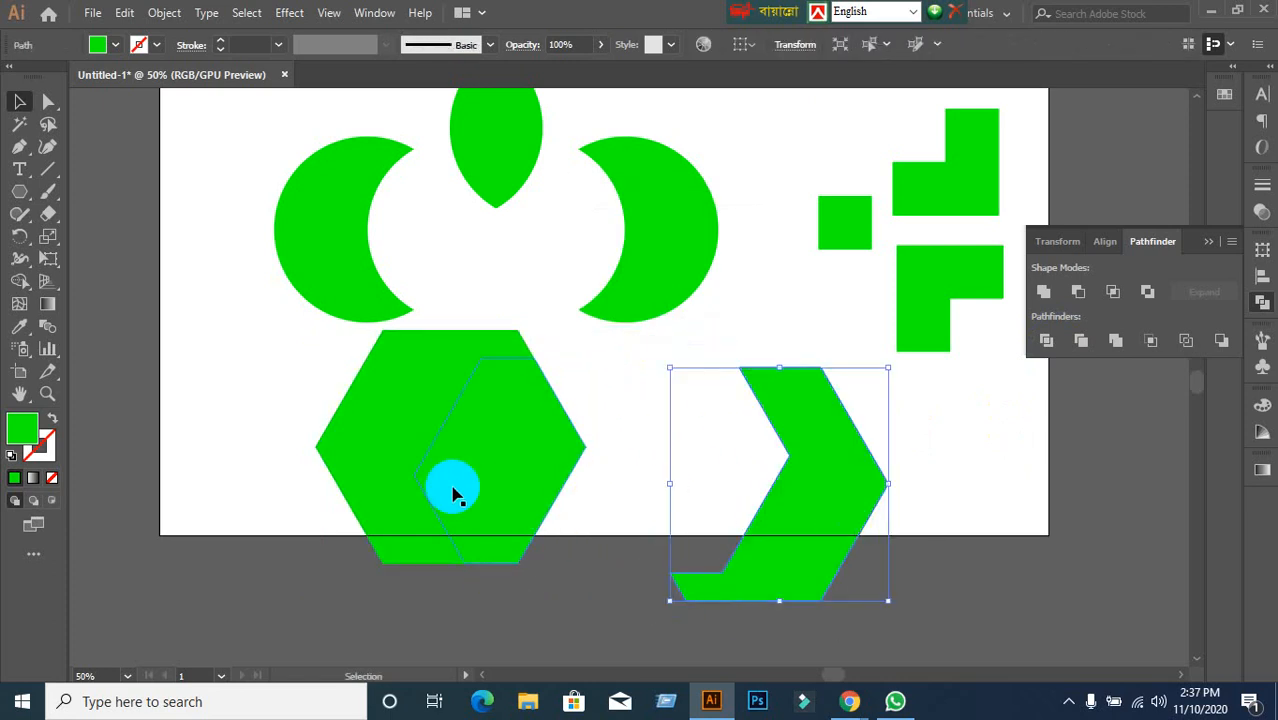
{"action": "left_click_drag", "start_coordinate": [372, 458], "coordinate": [190, 455]}
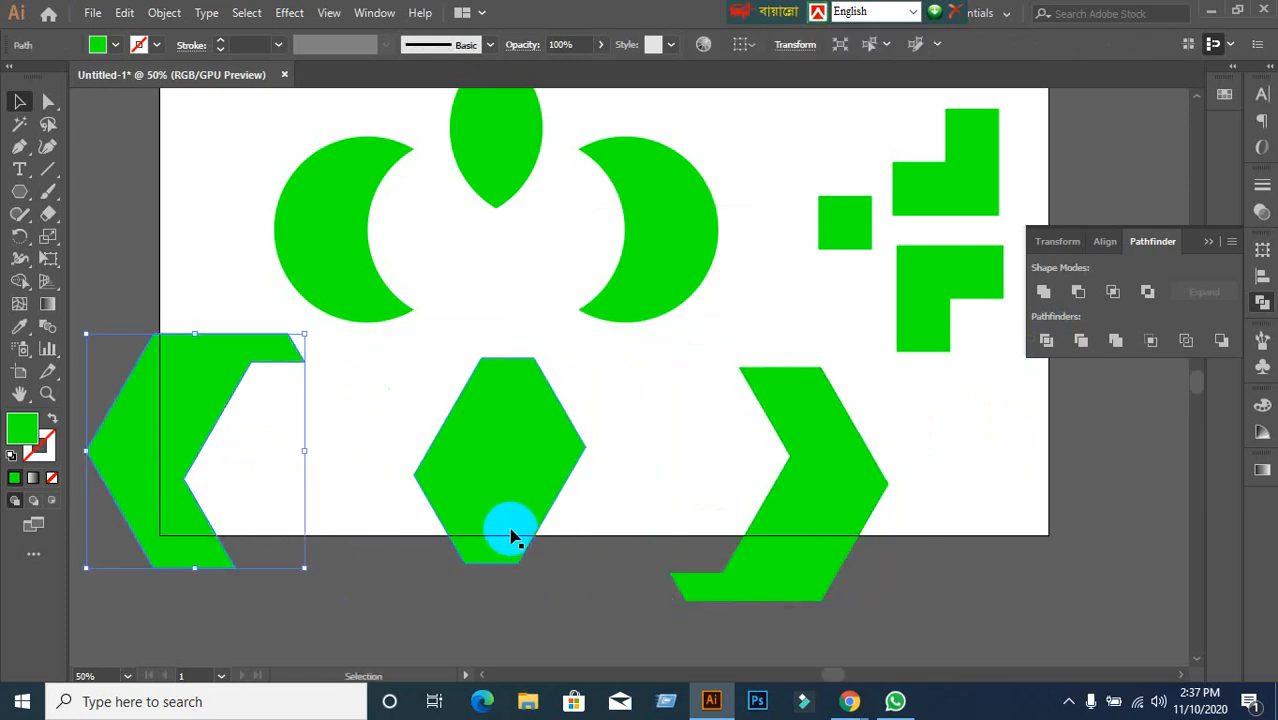
{"action": "left_click_drag", "start_coordinate": [519, 528], "coordinate": [515, 426]}
{"action": "left_click", "coordinate": [458, 648]}
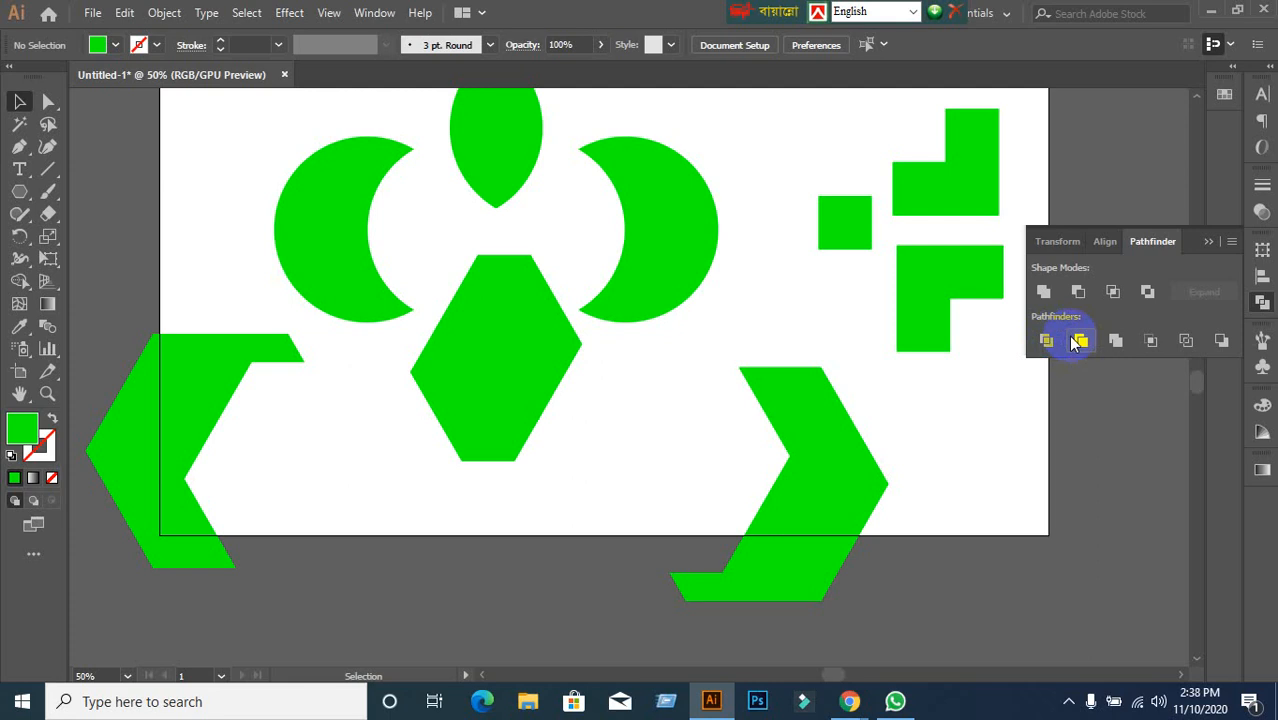
Admit the waiting participant into the Google Meet call, then return to Illustrator.
{"action": "mouse_move", "coordinate": [845, 697]}
{"action": "left_click", "coordinate": [801, 626]}
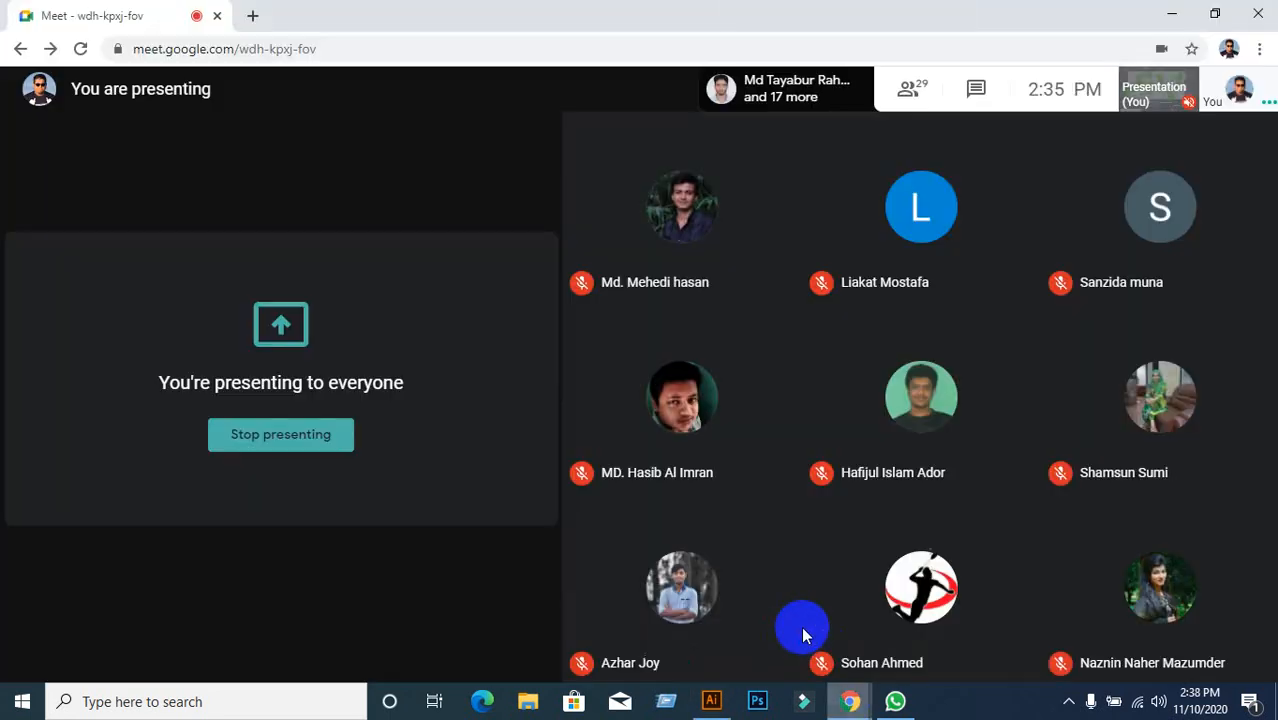
{"action": "left_click", "coordinate": [842, 182]}
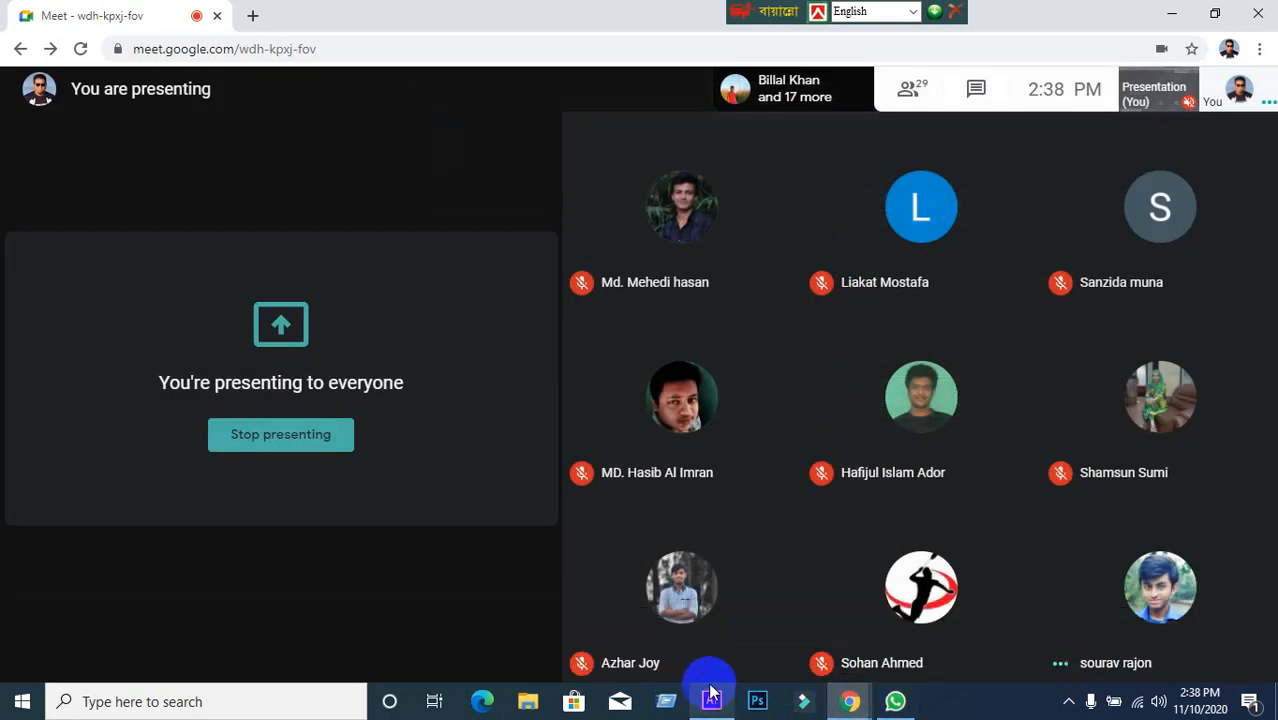
{"action": "left_click", "coordinate": [711, 701]}
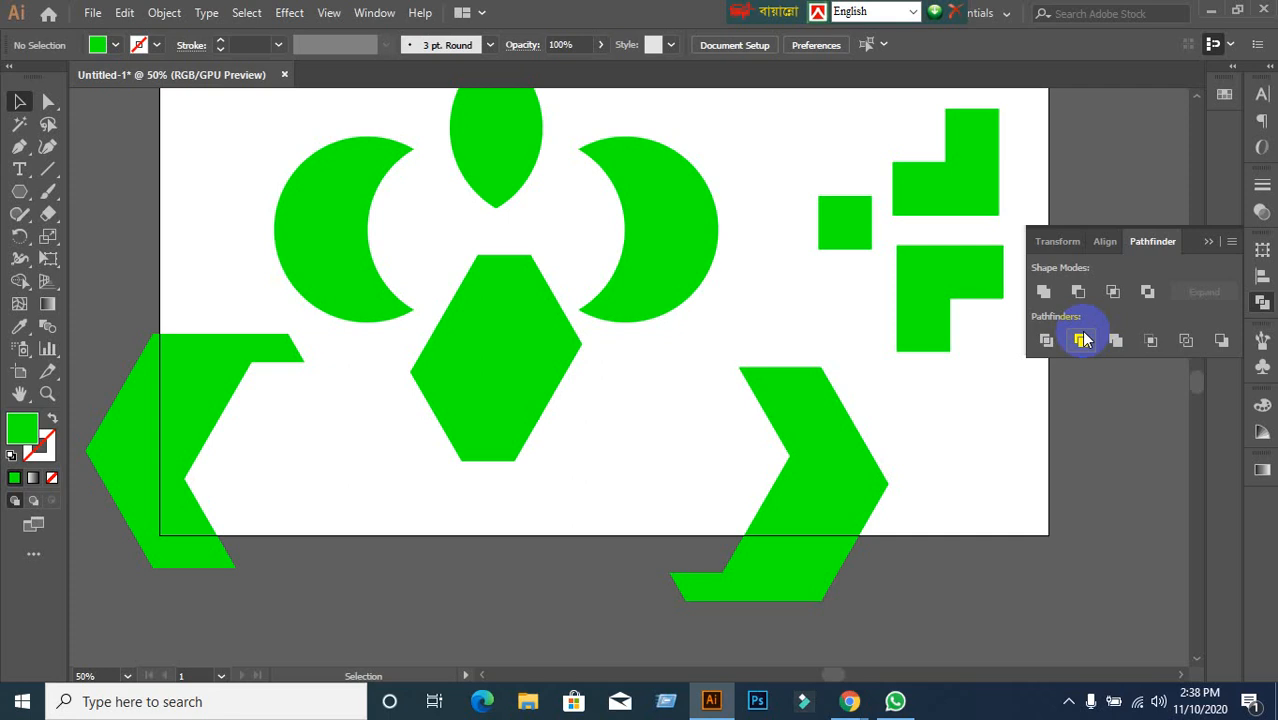
Marquee-select and delete all the green shapes, then recentre the empty artboard.
{"action": "scroll", "coordinate": [915, 442], "scroll_direction": "down", "scroll_amount": 1}
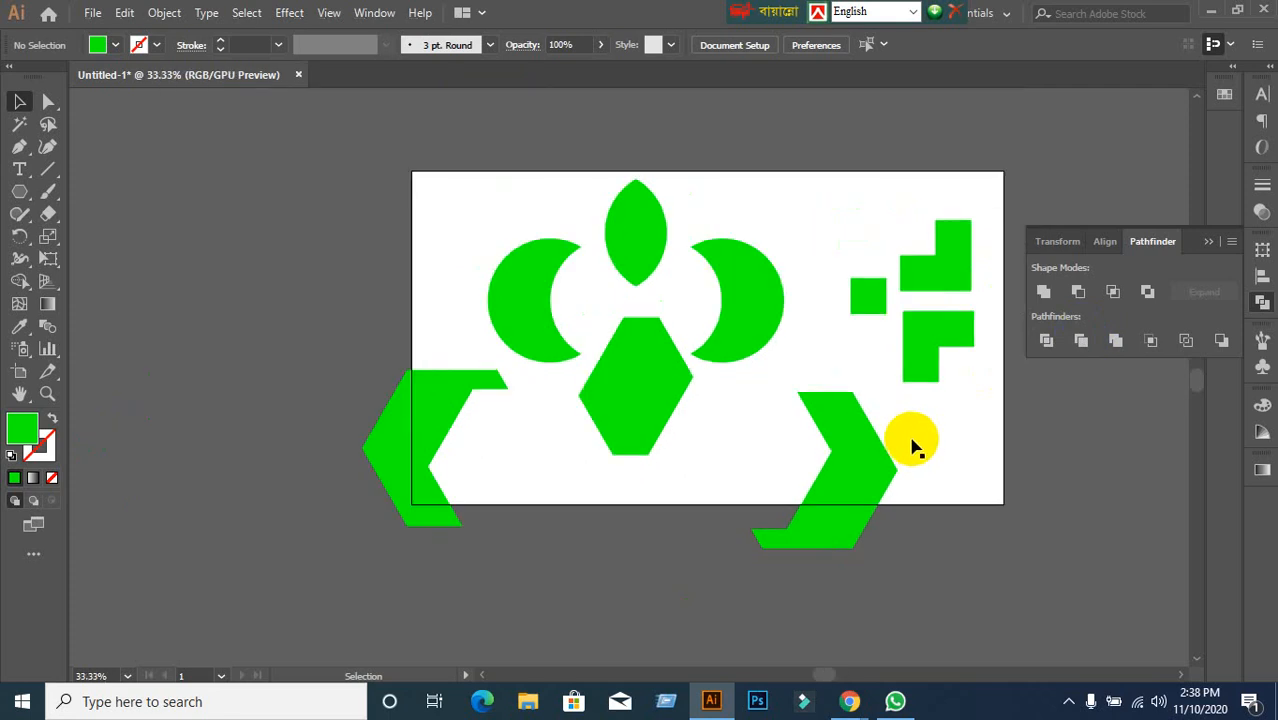
{"action": "left_click_drag", "start_coordinate": [357, 166], "coordinate": [978, 575]}
{"action": "key", "text": "Delete"}
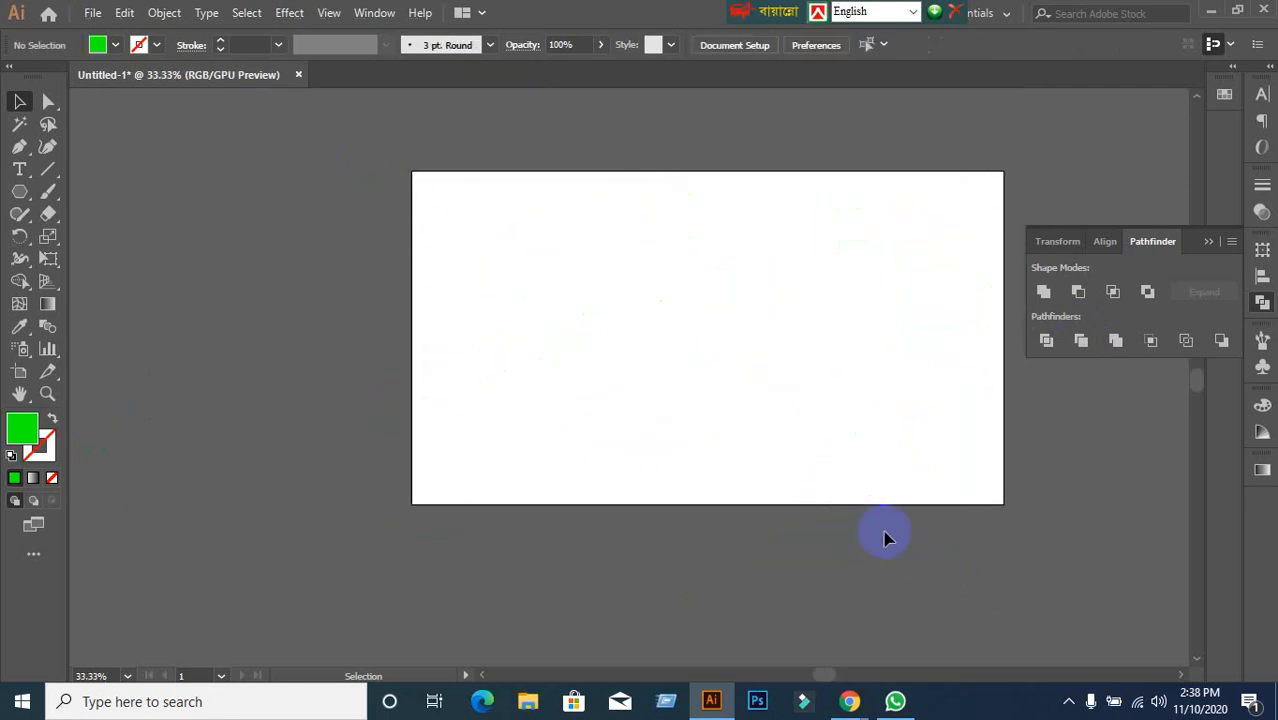
{"action": "scroll", "coordinate": [790, 378], "scroll_direction": "up", "scroll_amount": 1}
{"action": "left_click_drag", "start_coordinate": [791, 381], "coordinate": [740, 439]}
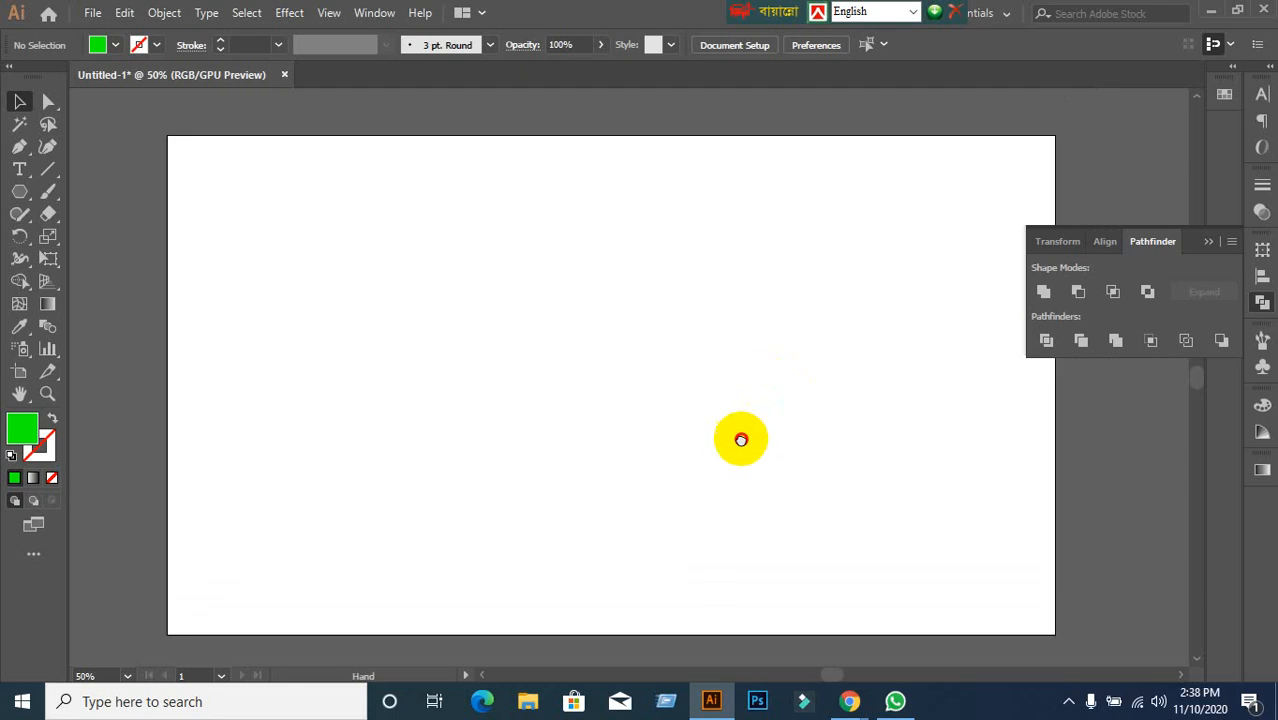
{"action": "left_click_drag", "start_coordinate": [20, 192], "coordinate": [78, 244]}
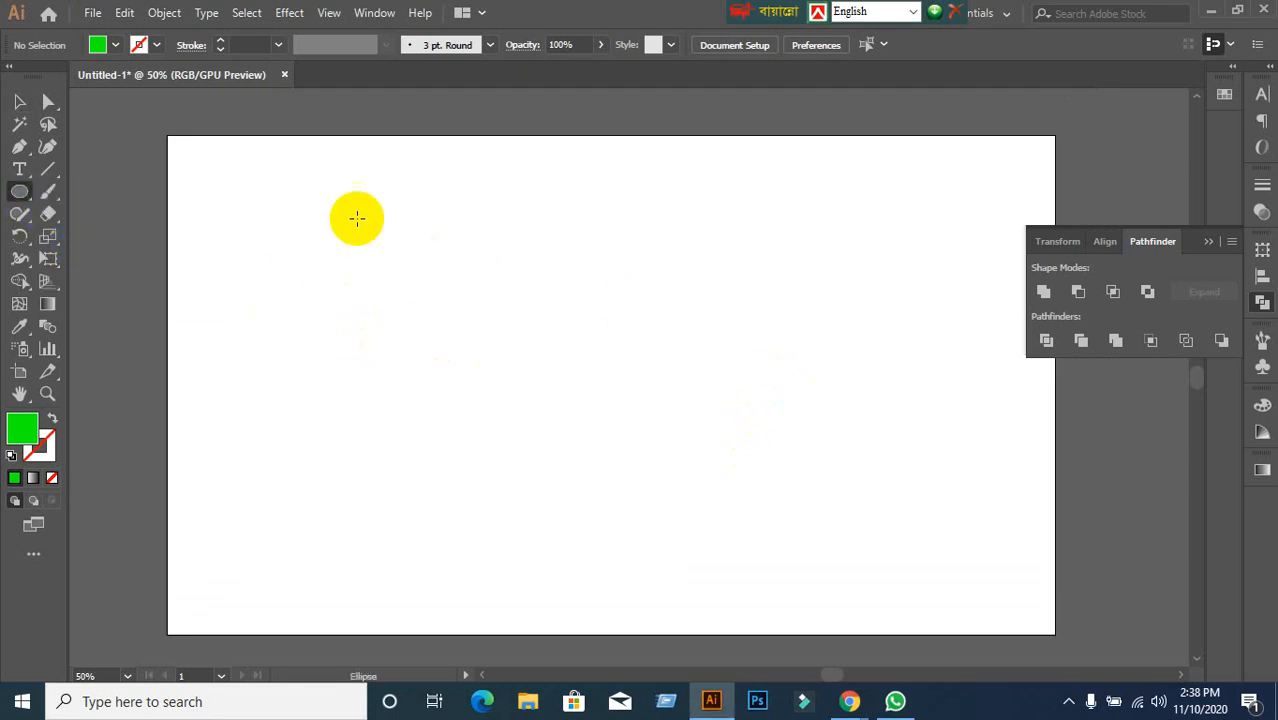
Draw a green circle at the upper left and Alt-drag an overlapping copy to its right.
{"action": "left_click_drag", "start_coordinate": [318, 196], "coordinate": [511, 363]}
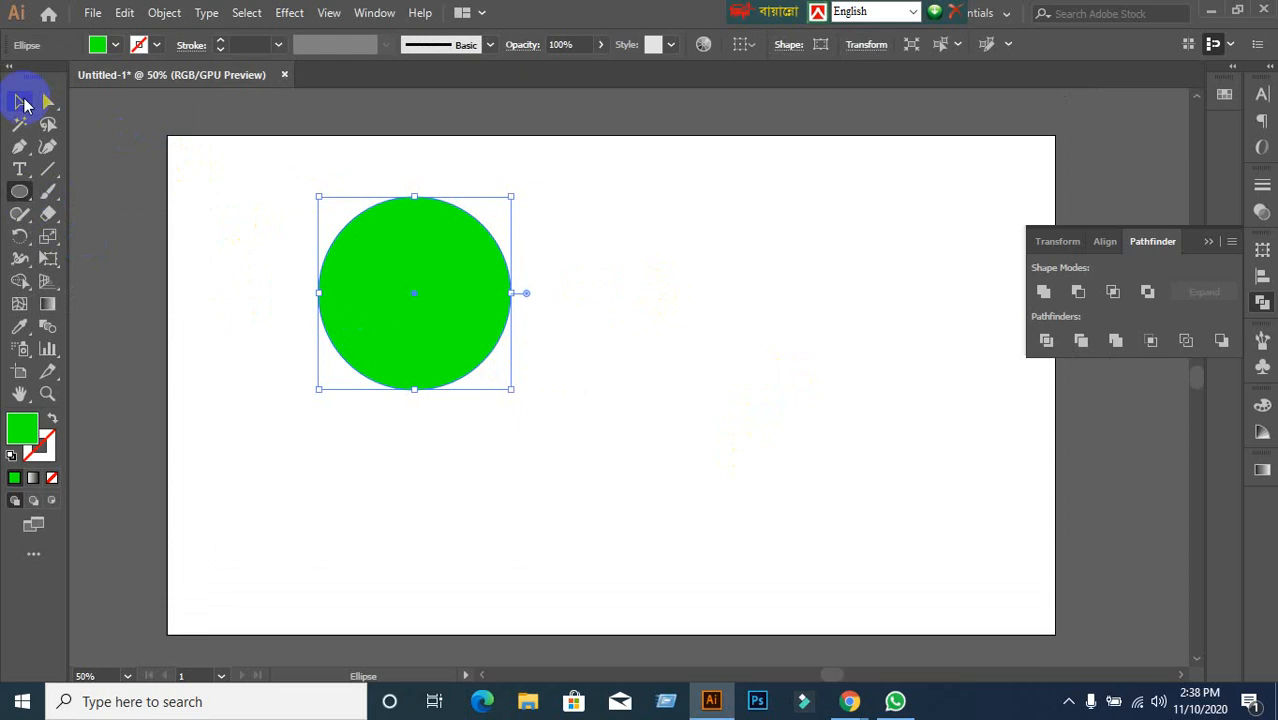
{"action": "left_click", "coordinate": [19, 101]}
{"action": "left_click", "coordinate": [420, 313]}
{"action": "left_click_drag", "start_coordinate": [420, 313], "coordinate": [589, 320]}
Check the three overlapping green circles and select the bottom one.
{"action": "left_click", "coordinate": [511, 402]}
{"action": "left_click", "coordinate": [833, 392]}
{"action": "left_click", "coordinate": [599, 351]}
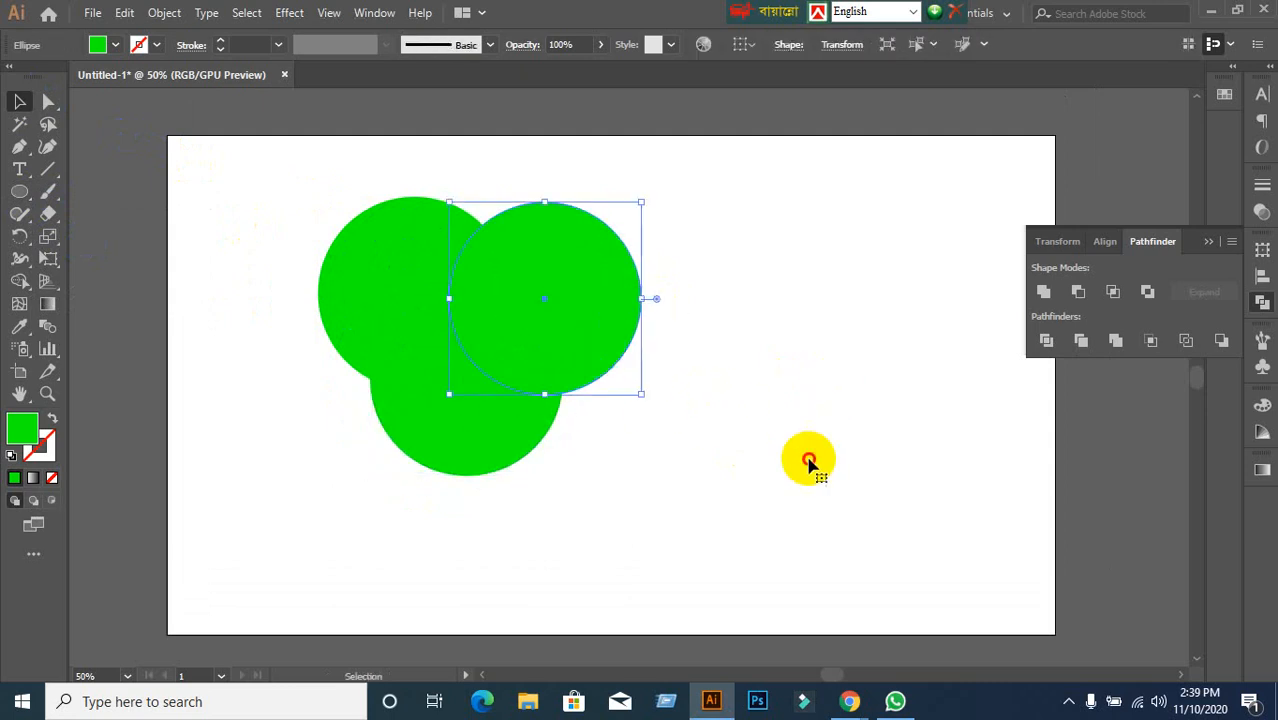
{"action": "left_click", "coordinate": [807, 457]}
{"action": "left_click_drag", "start_coordinate": [267, 151], "coordinate": [729, 457]}
{"action": "left_click", "coordinate": [799, 491]}
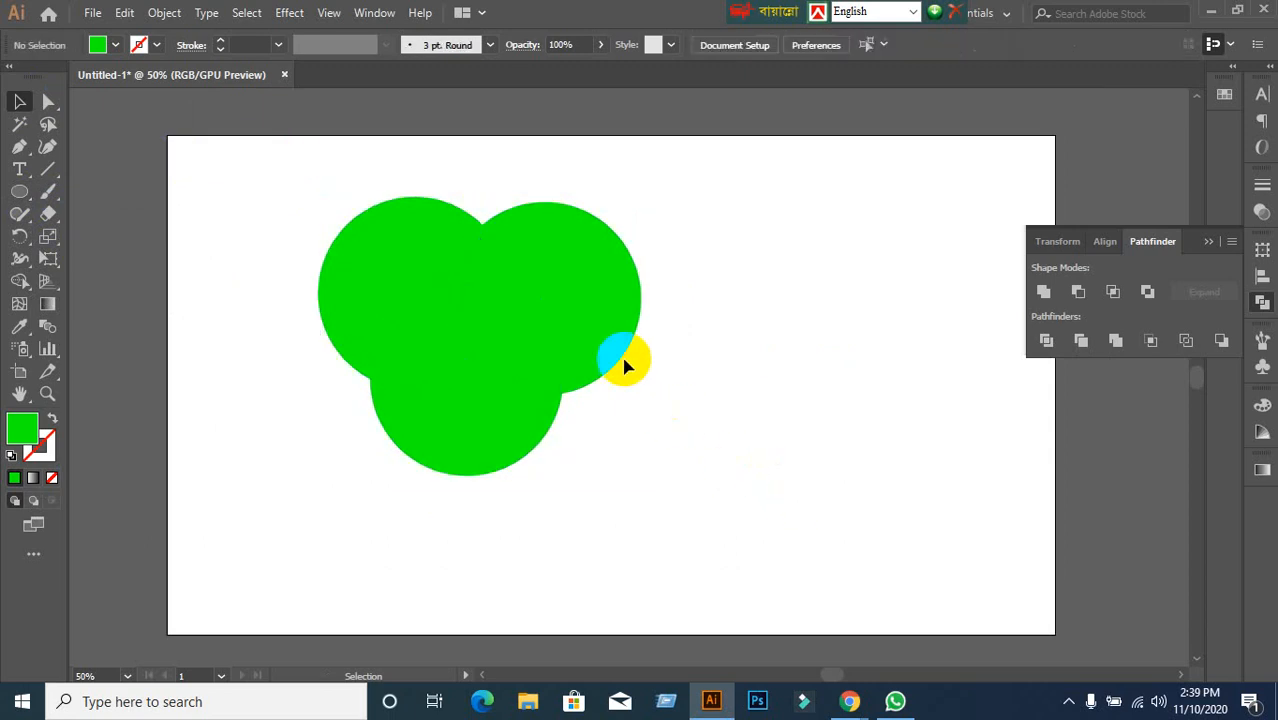
{"action": "left_click", "coordinate": [615, 345]}
{"action": "left_click", "coordinate": [485, 451]}
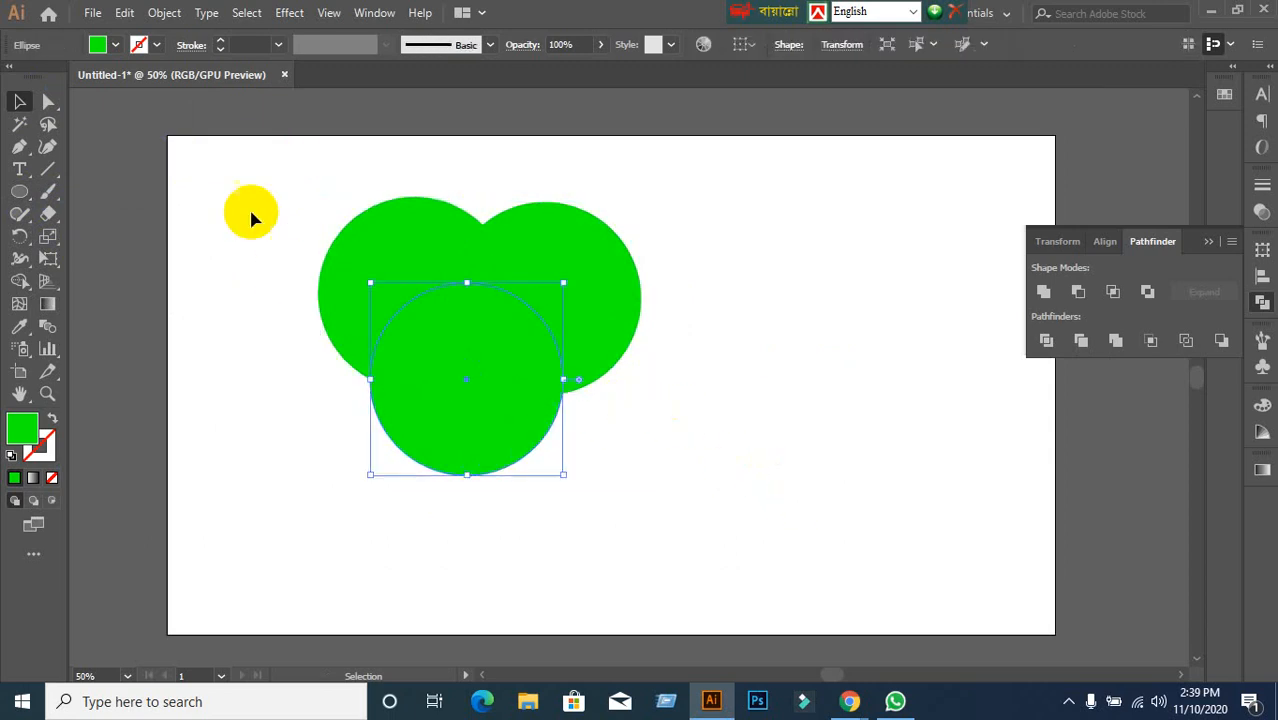
{"action": "left_click", "coordinate": [100, 45]}
Fill the bottom circle with RGB Yellow and the upper-left circle with RGB Red.
{"action": "left_click", "coordinate": [108, 45]}
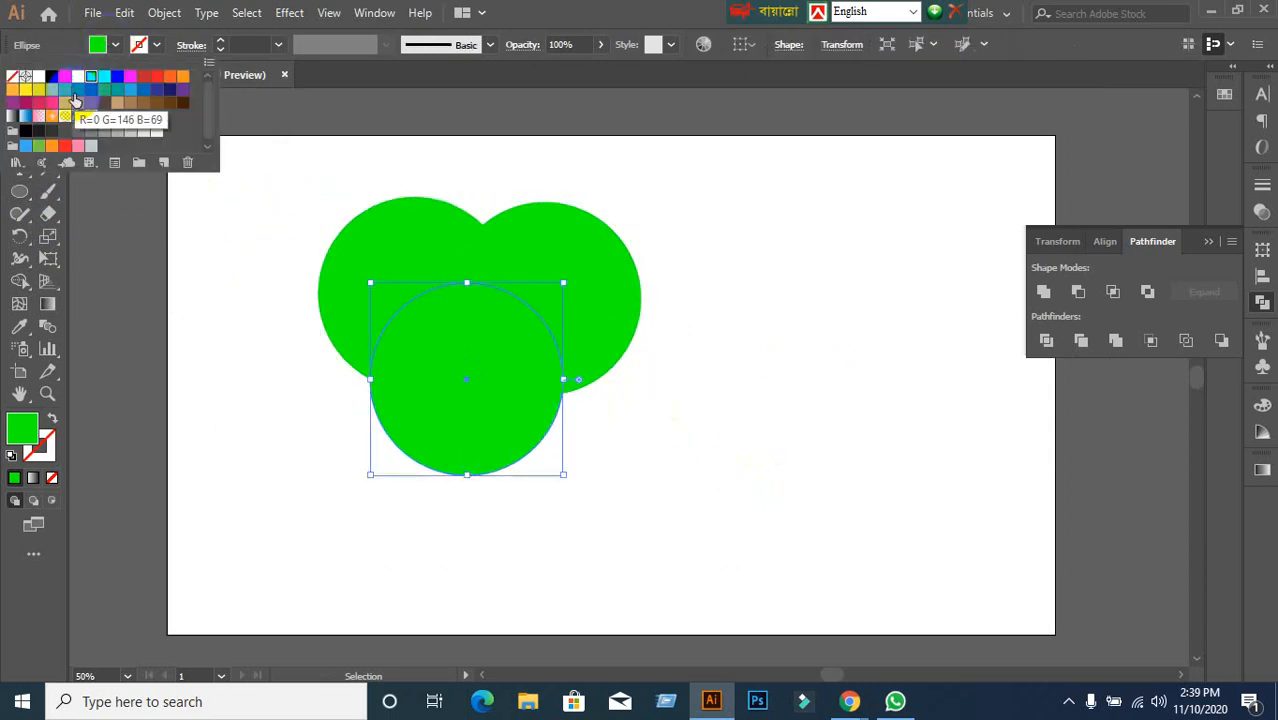
{"action": "left_click", "coordinate": [72, 79]}
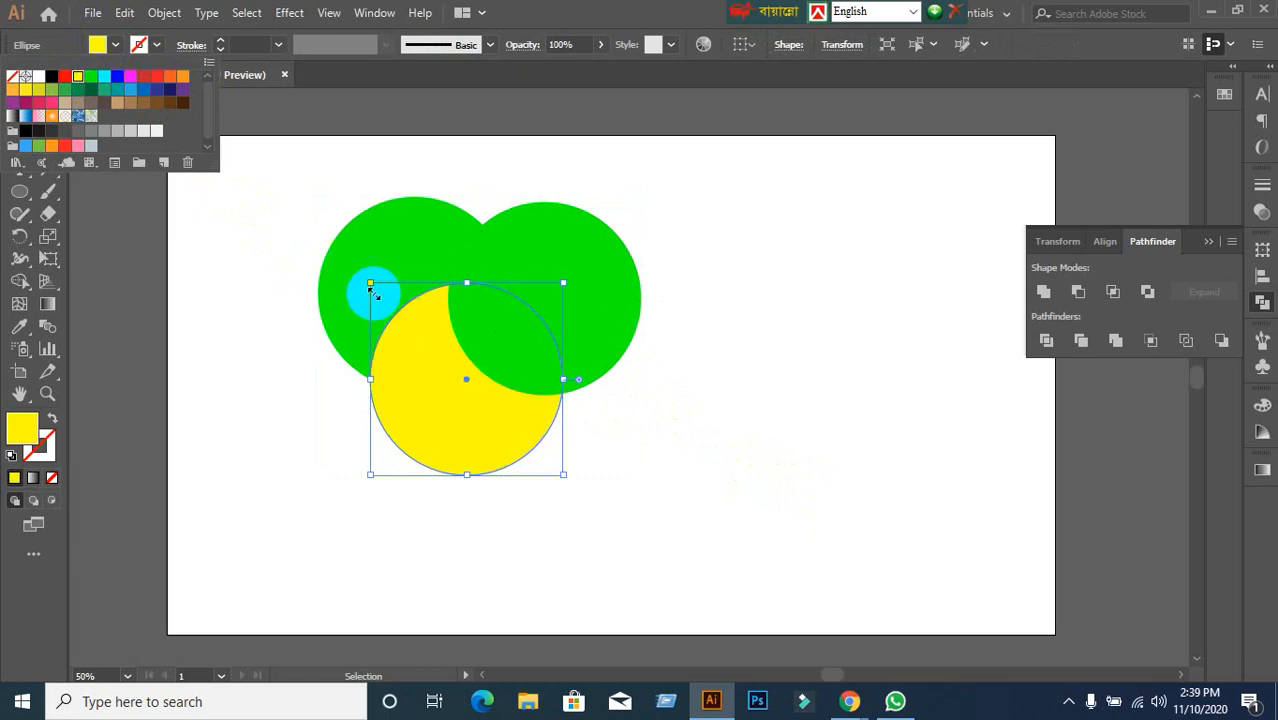
{"action": "left_click", "coordinate": [282, 303]}
{"action": "left_click", "coordinate": [391, 239]}
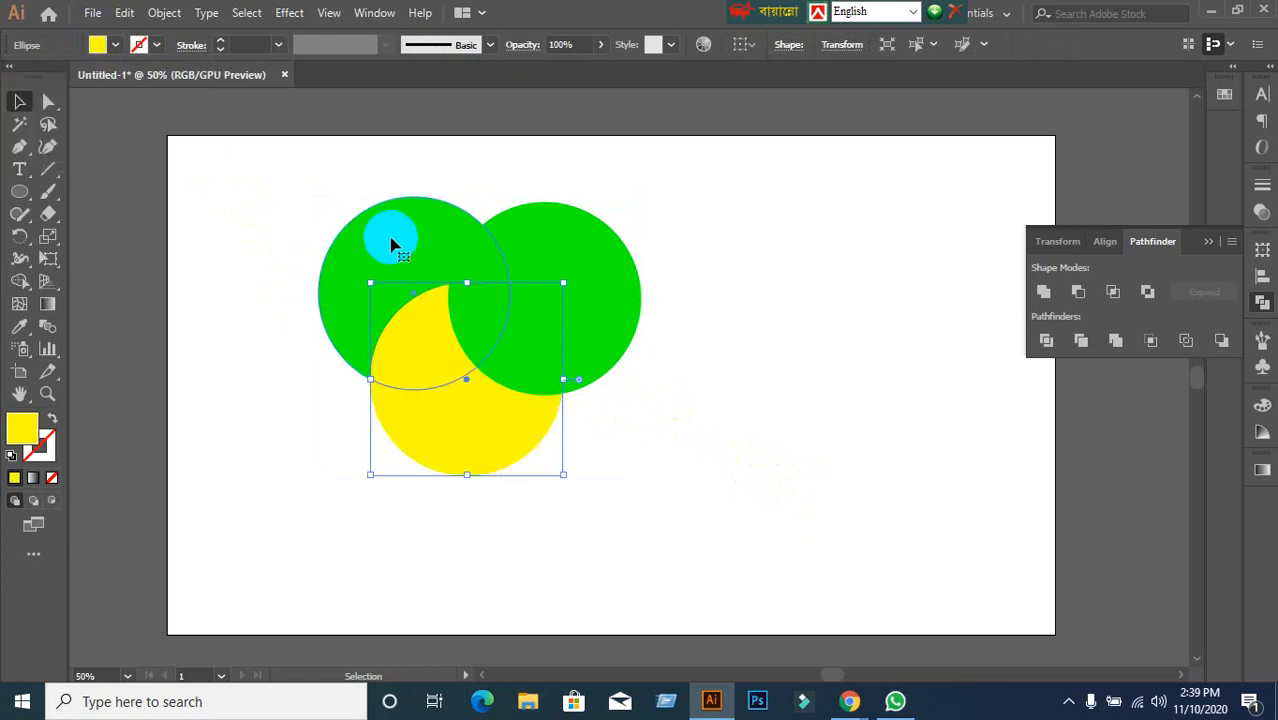
{"action": "left_click", "coordinate": [139, 45]}
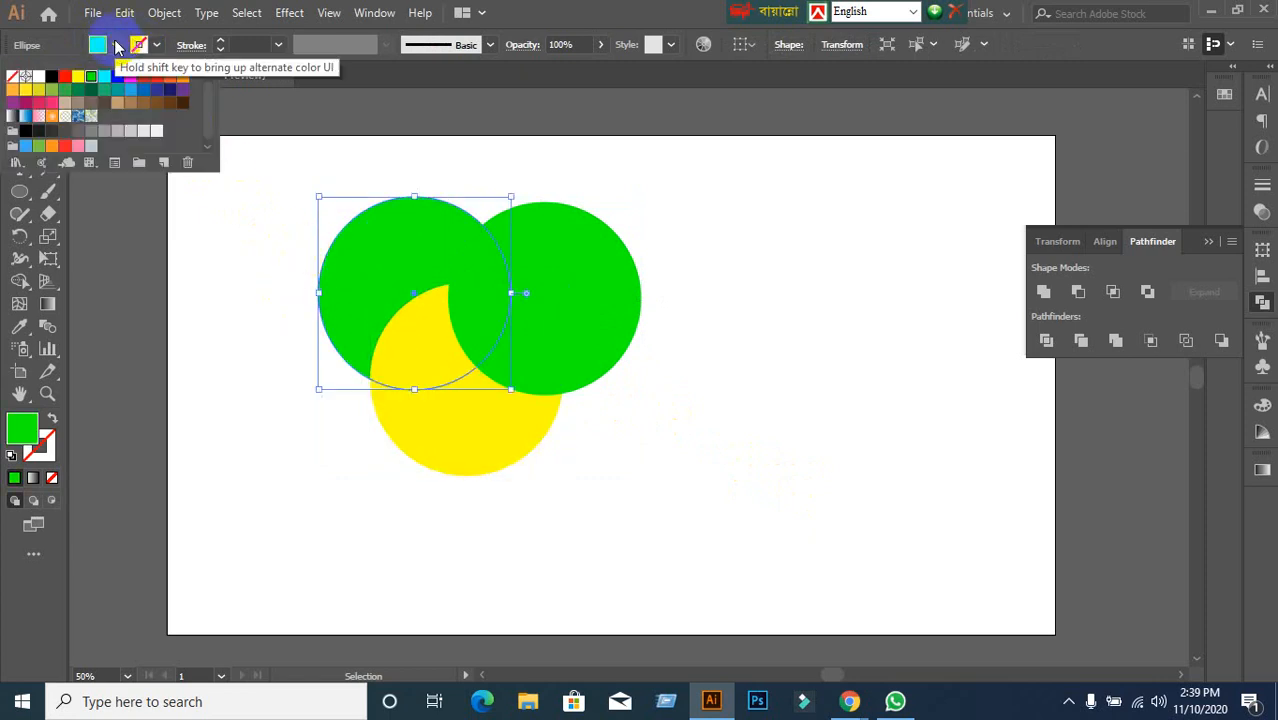
{"action": "left_click", "coordinate": [68, 78]}
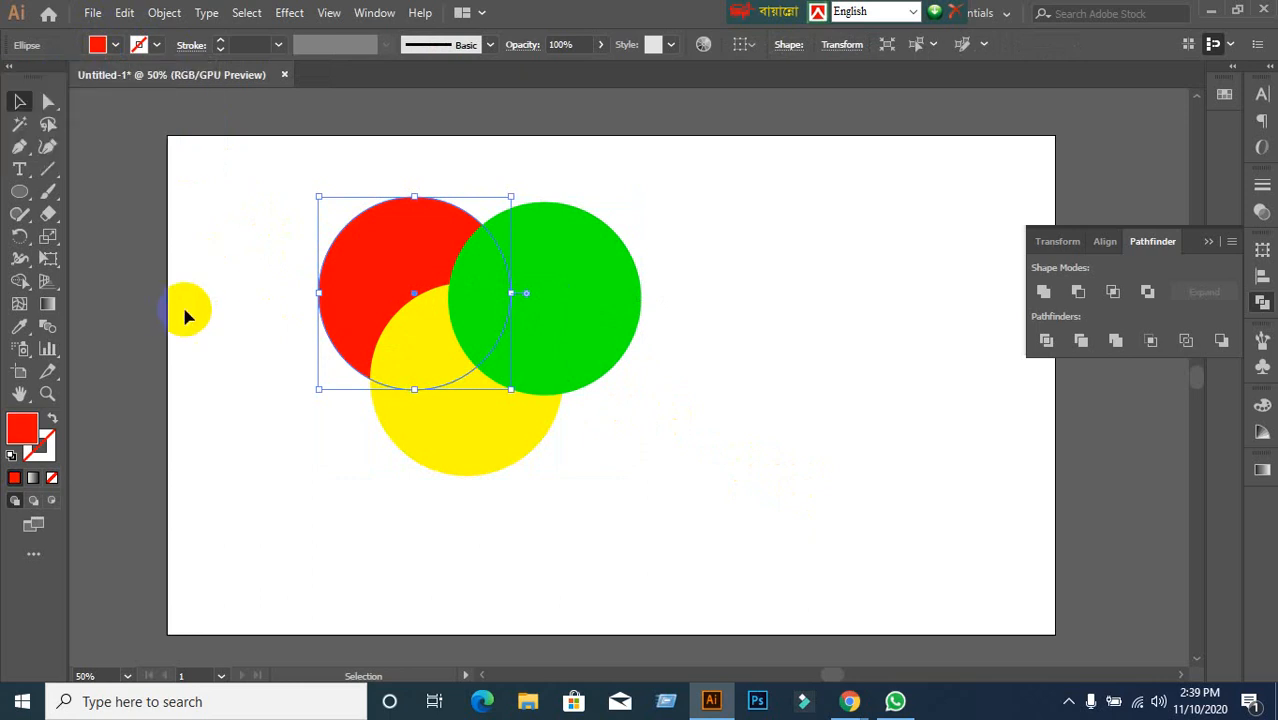
Check each circle's selection, then marquee-select all three circles together.
{"action": "left_click", "coordinate": [595, 303]}
{"action": "left_click", "coordinate": [705, 491]}
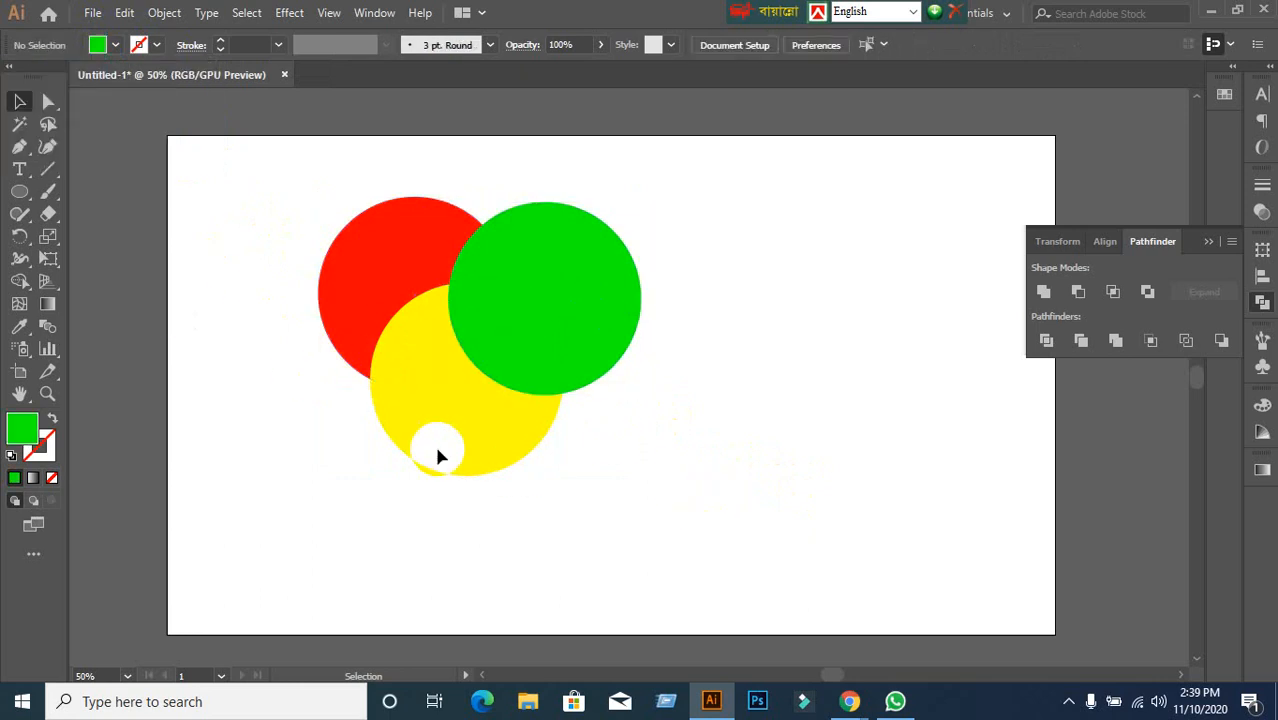
{"action": "left_click", "coordinate": [436, 448]}
{"action": "left_click", "coordinate": [648, 434]}
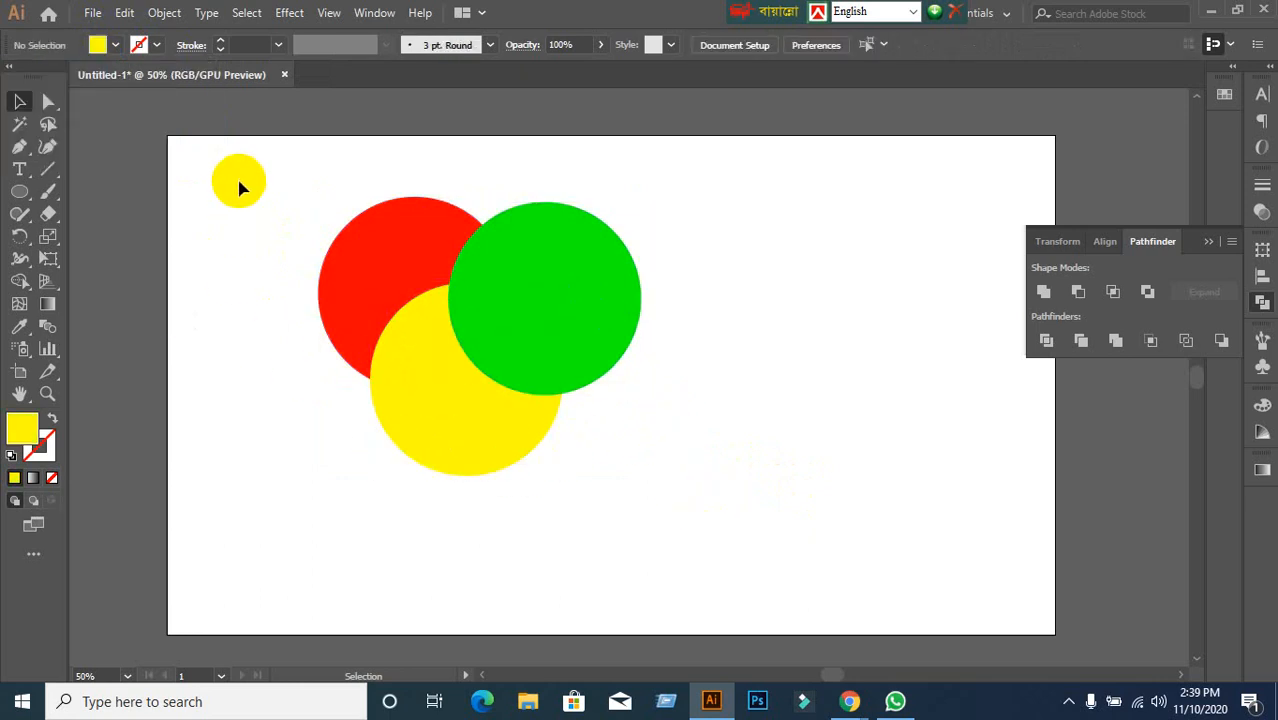
{"action": "left_click_drag", "start_coordinate": [240, 183], "coordinate": [778, 522]}
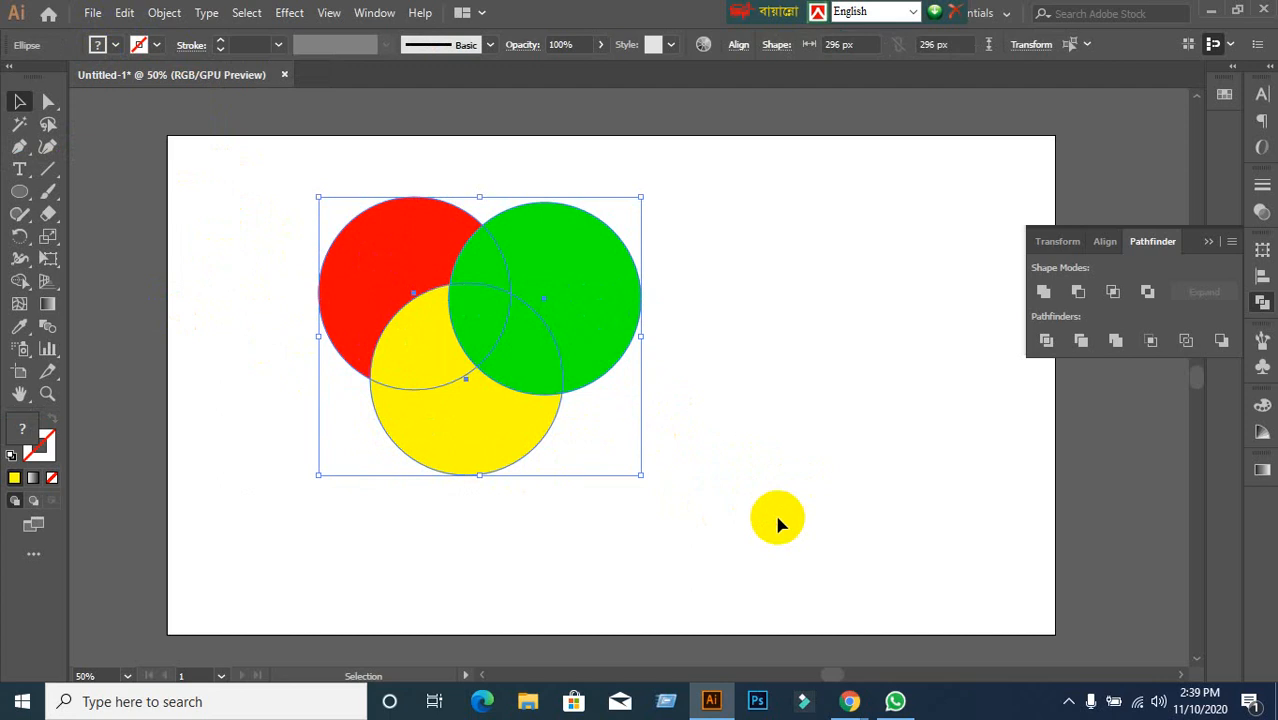
{"action": "left_click", "coordinate": [778, 519]}
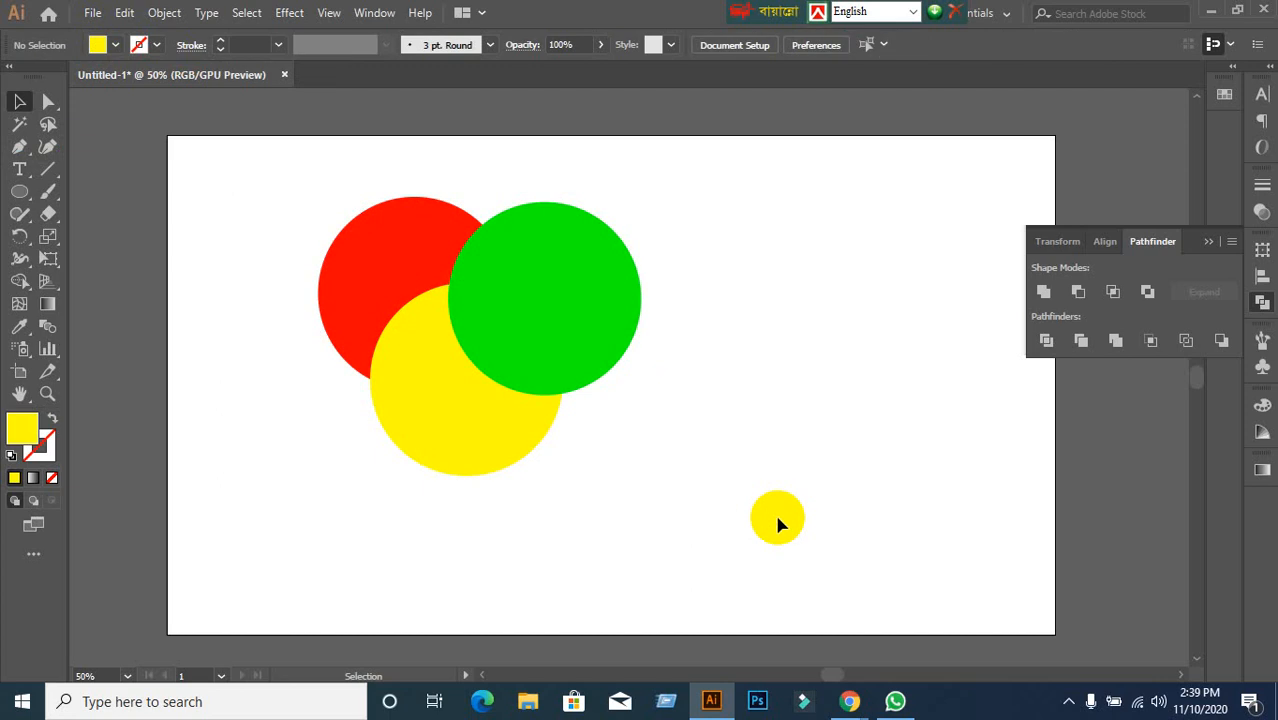
Zoom back to 50%, pan to recentre the circles, and select the green circle.
{"action": "key", "text": "ctrl+equal"}
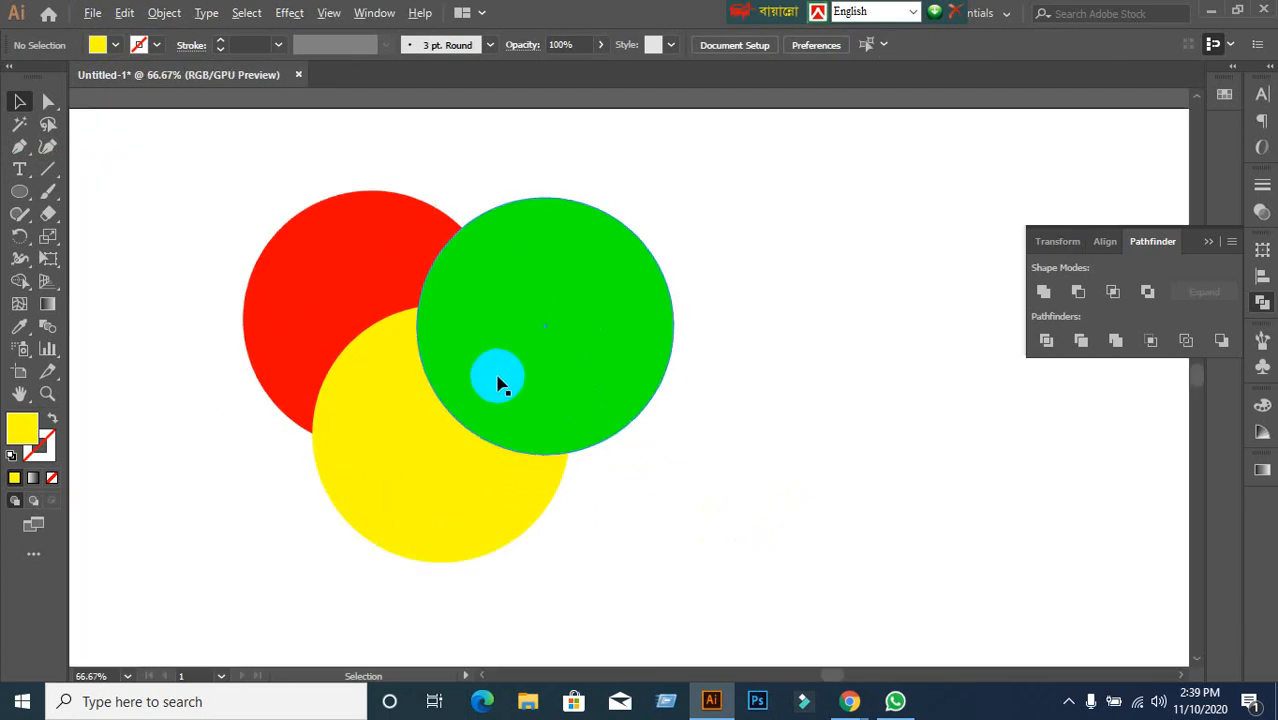
{"action": "key", "text": "ctrl+minus"}
{"action": "key", "text": "space"}
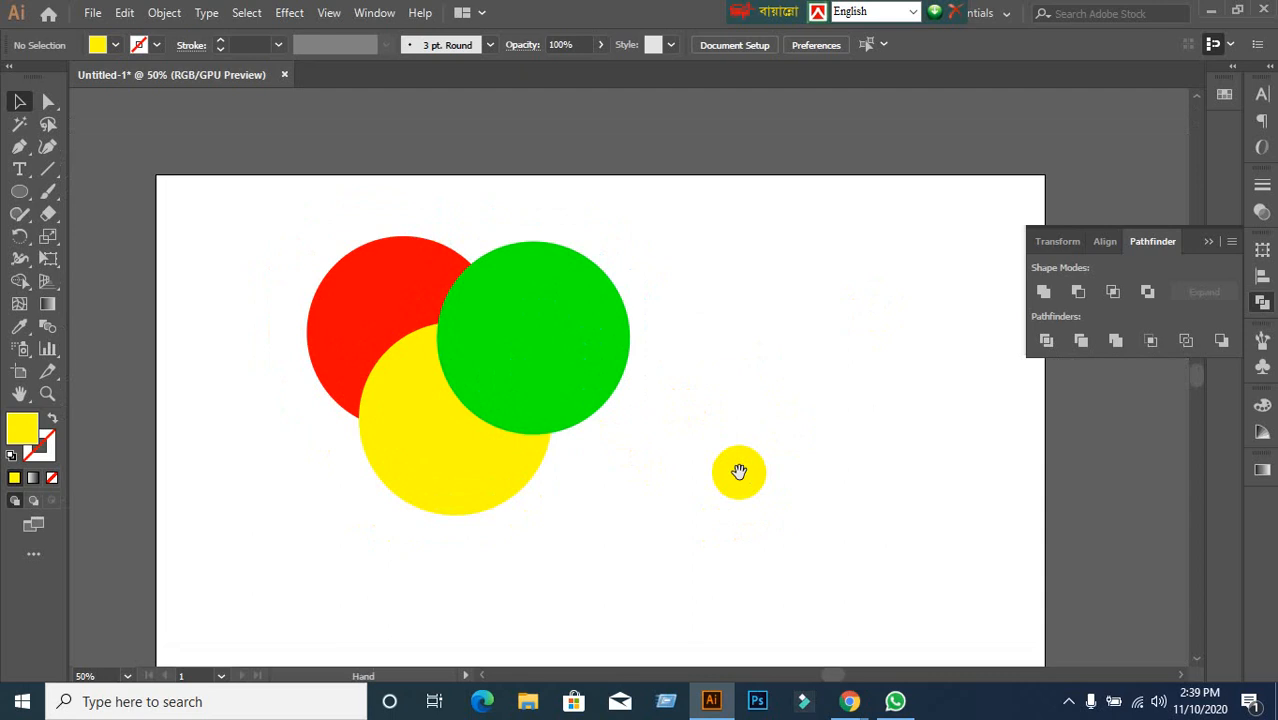
{"action": "left_click_drag", "start_coordinate": [739, 471], "coordinate": [845, 431]}
{"action": "left_click", "coordinate": [690, 385]}
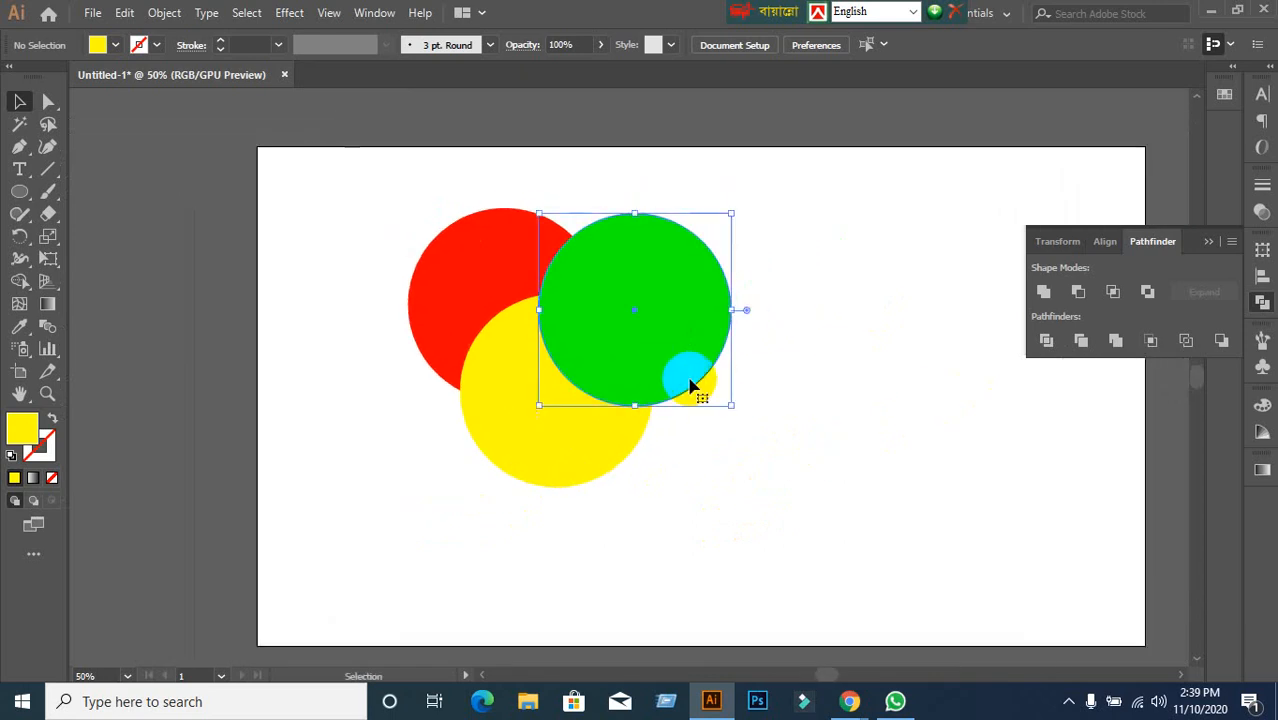
{"action": "left_click", "coordinate": [899, 484]}
{"action": "left_click", "coordinate": [653, 366]}
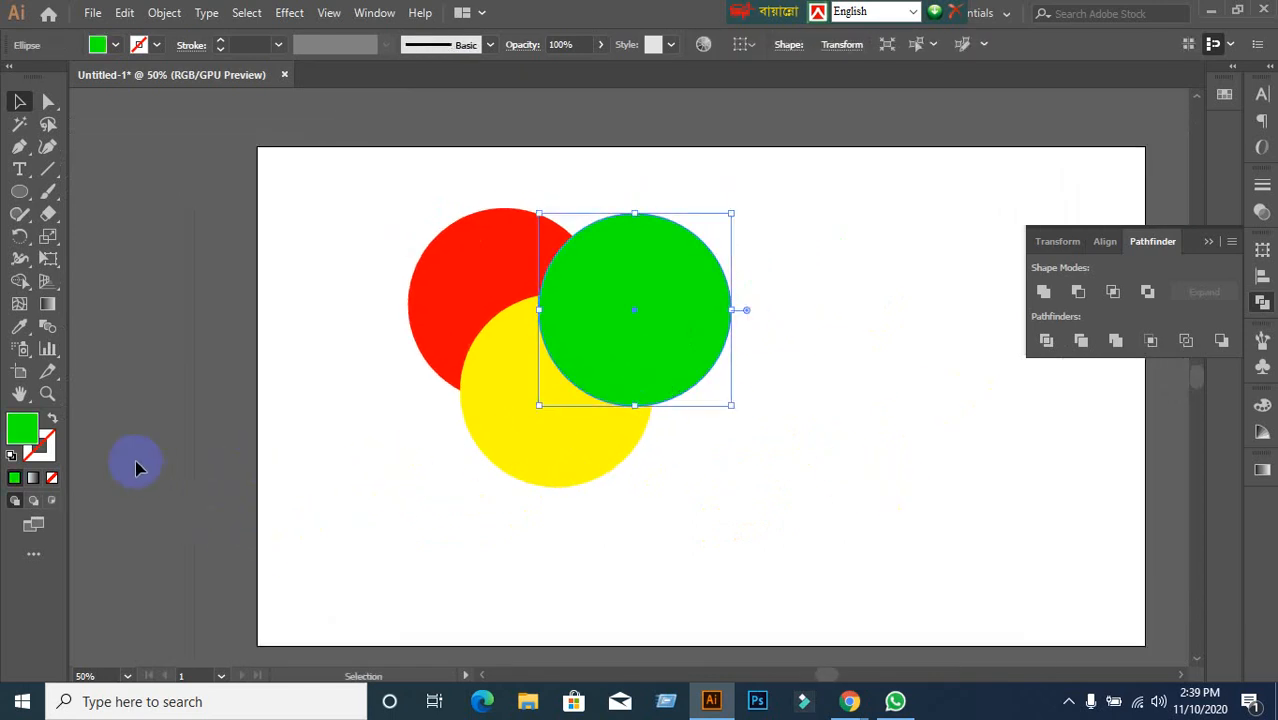
Inspect the green circle's fill hex value in the Color Picker without changing it.
{"action": "double_click", "coordinate": [24, 438]}
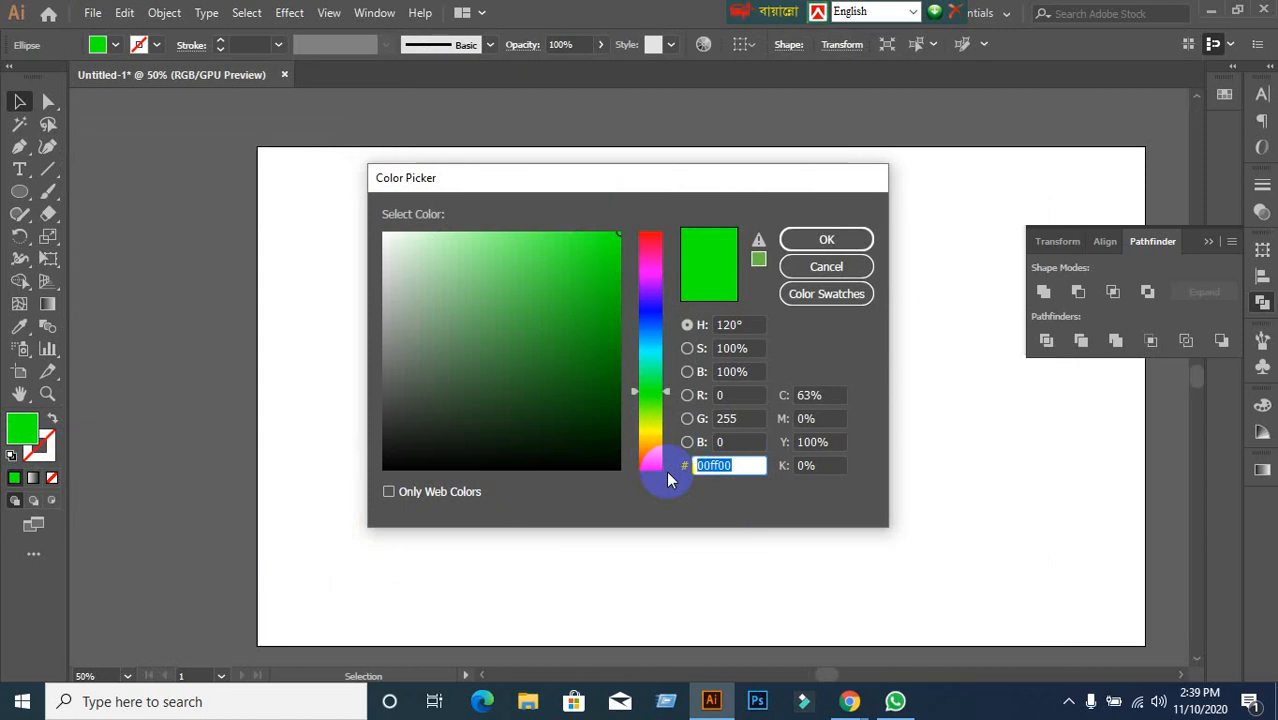
{"action": "left_click_drag", "start_coordinate": [745, 466], "coordinate": [696, 467]}
{"action": "left_click", "coordinate": [826, 266]}
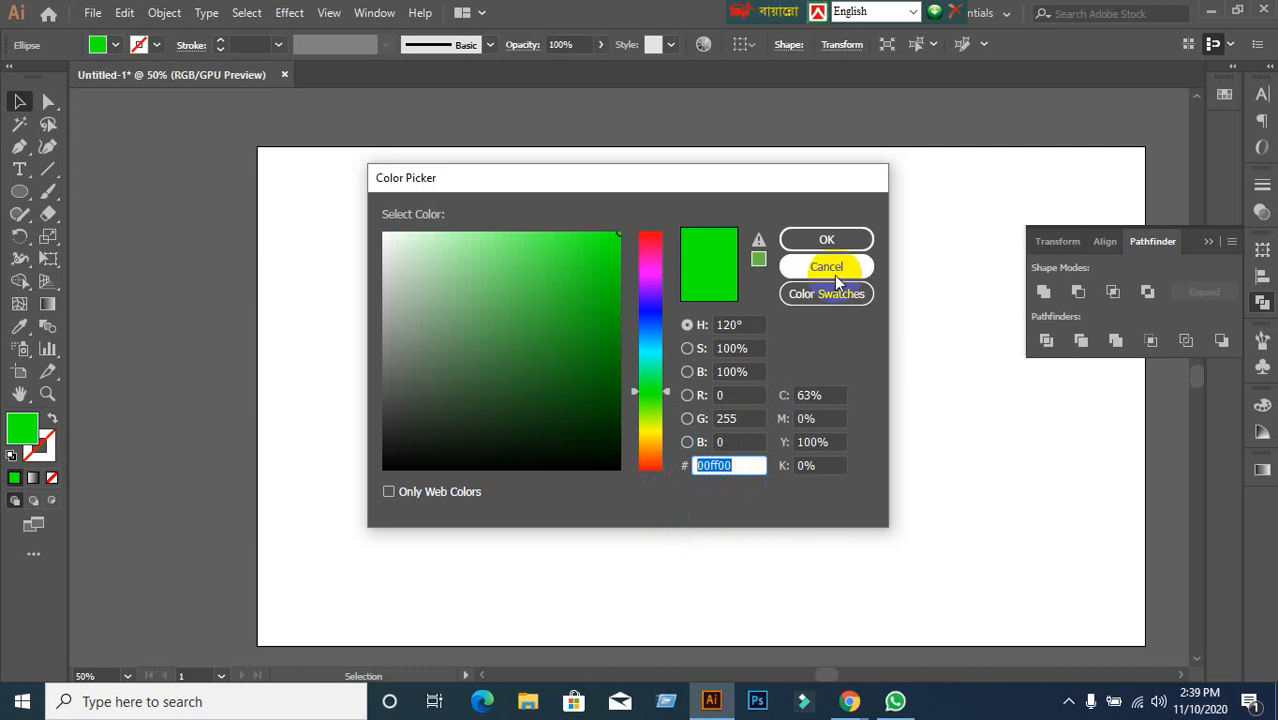
{"action": "left_click", "coordinate": [365, 386]}
{"action": "left_click", "coordinate": [585, 348]}
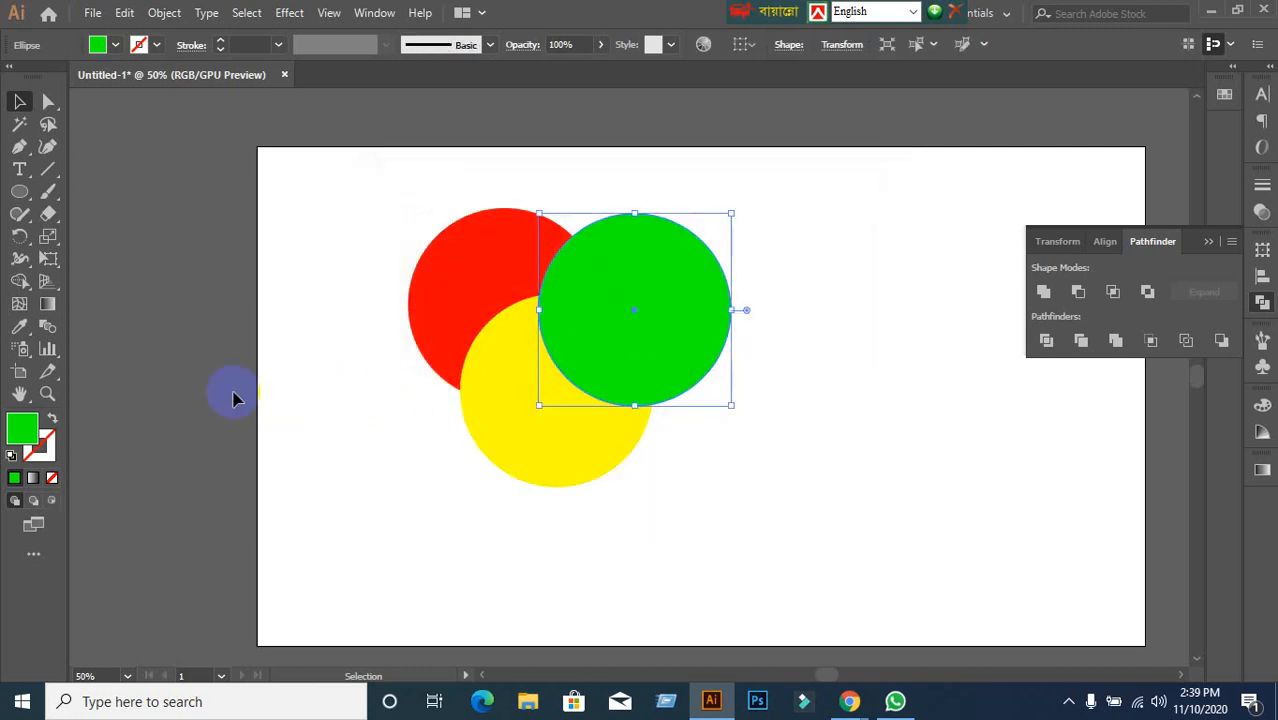
{"action": "double_click", "coordinate": [14, 436]}
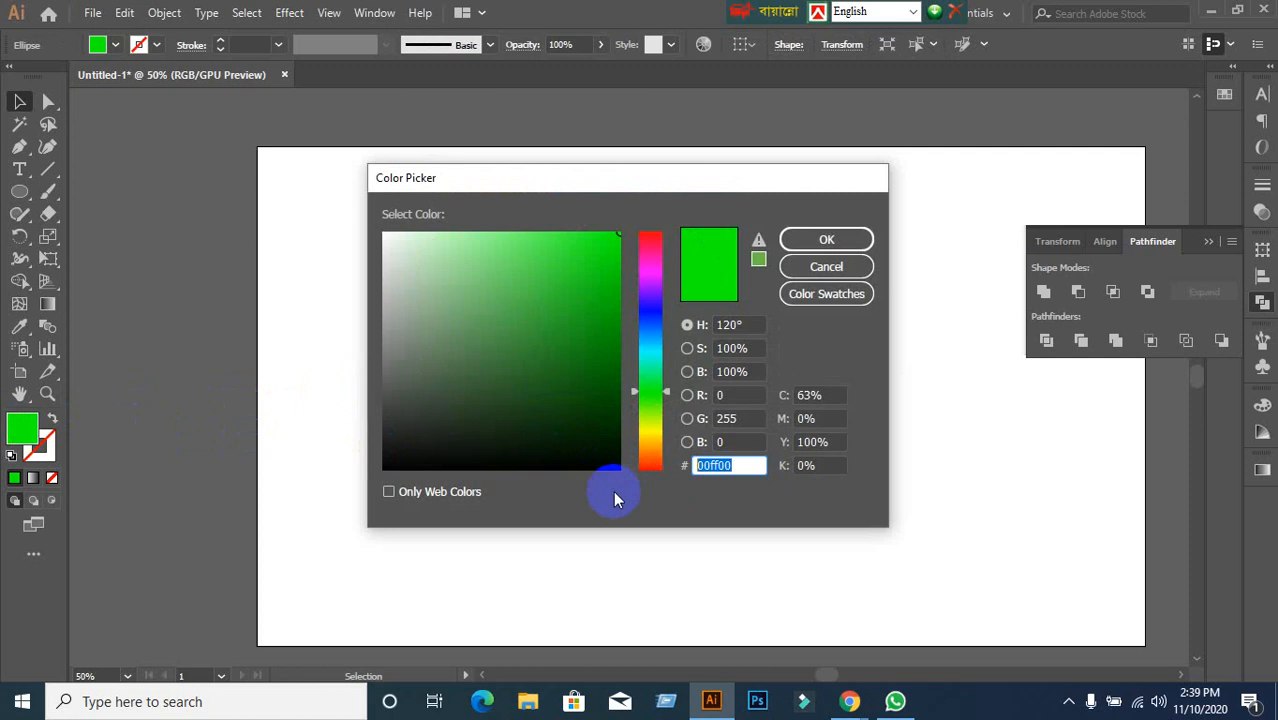
{"action": "left_click", "coordinate": [850, 266]}
Set the bottom circle's fill from yellow to green through the Color Picker.
{"action": "left_click", "coordinate": [472, 396]}
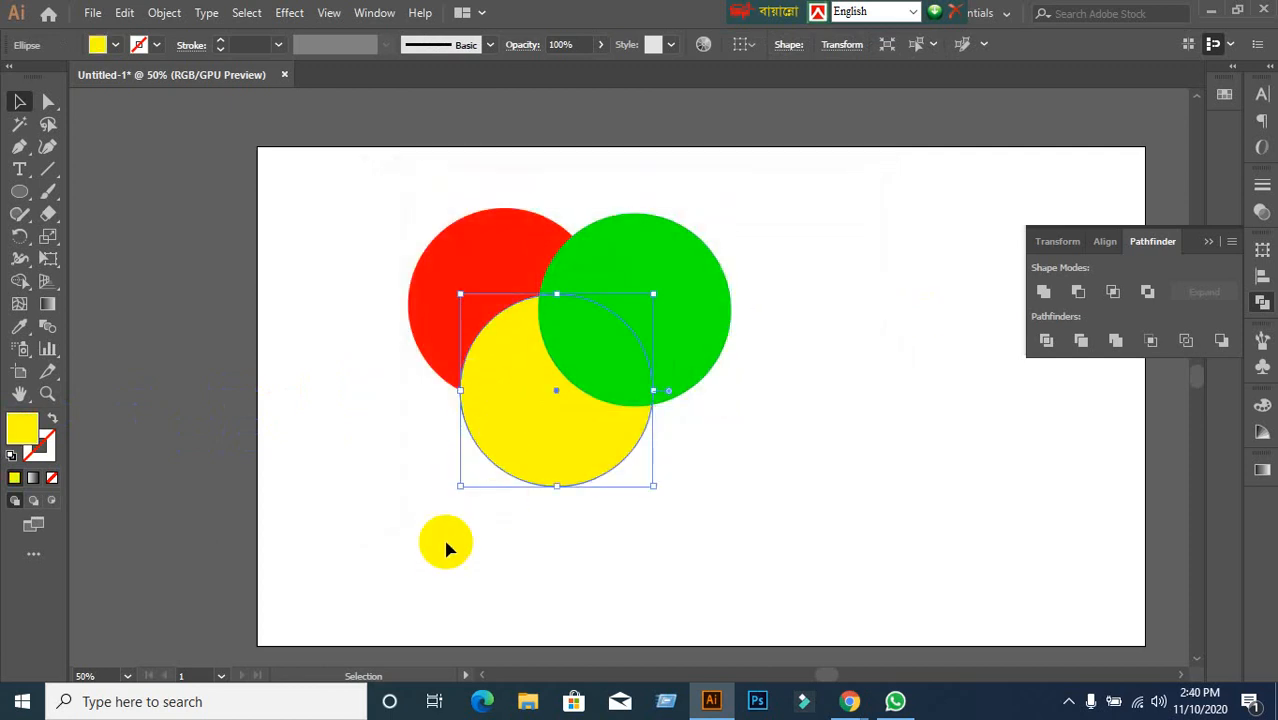
{"action": "left_click", "coordinate": [443, 538]}
{"action": "left_click", "coordinate": [531, 447]}
{"action": "double_click", "coordinate": [20, 430]}
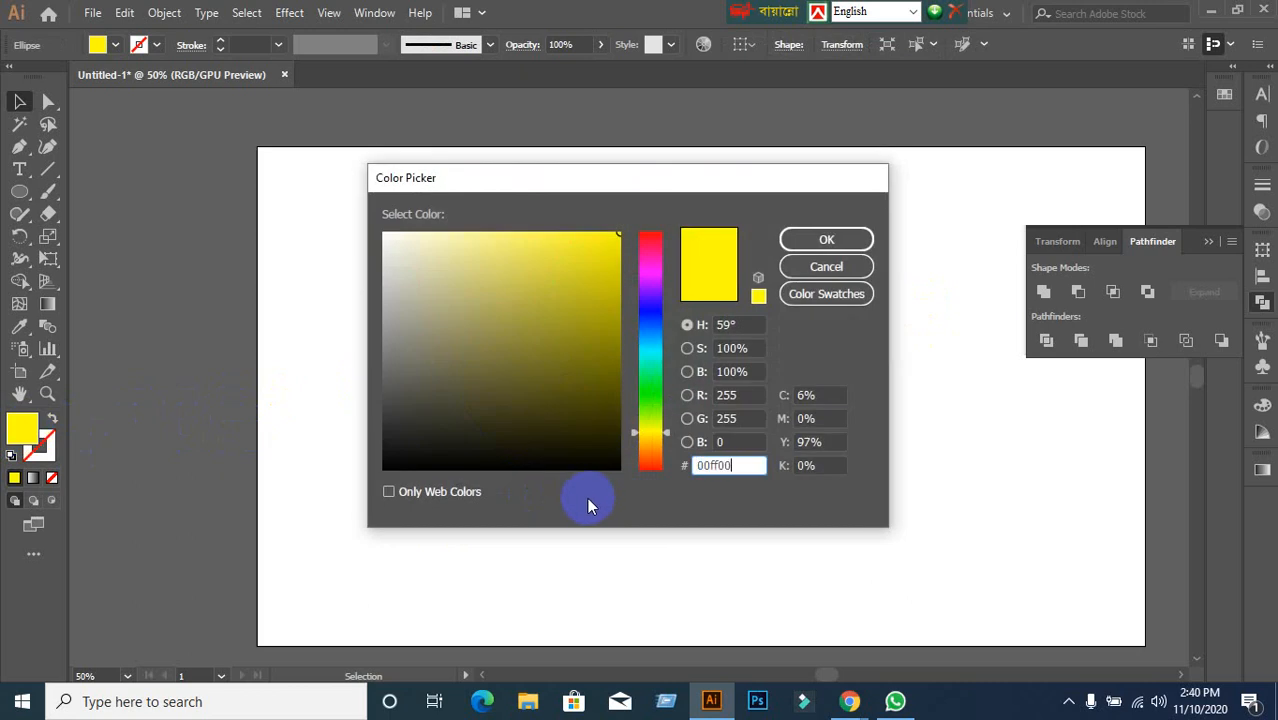
{"action": "left_click", "coordinate": [843, 240]}
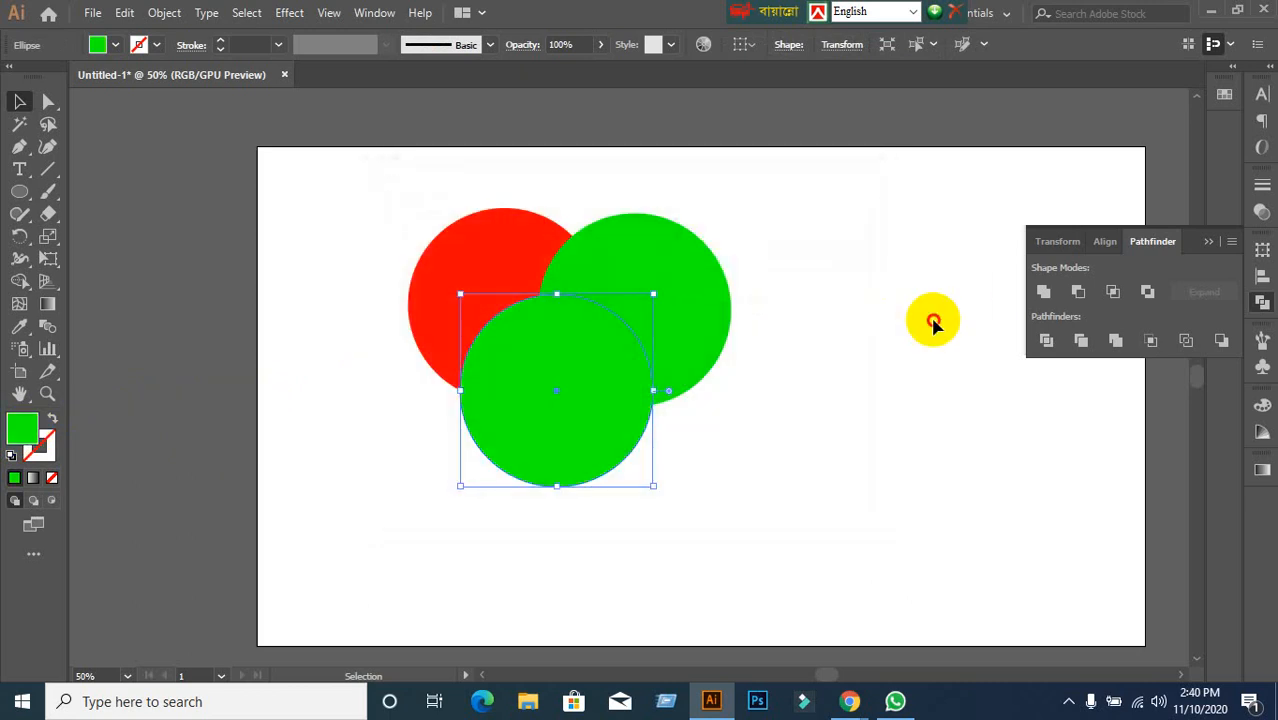
{"action": "left_click", "coordinate": [932, 319]}
{"action": "left_click", "coordinate": [516, 423]}
Fill the bottom circle with RGB Cyan from the Fill swatches.
{"action": "left_click", "coordinate": [112, 46]}
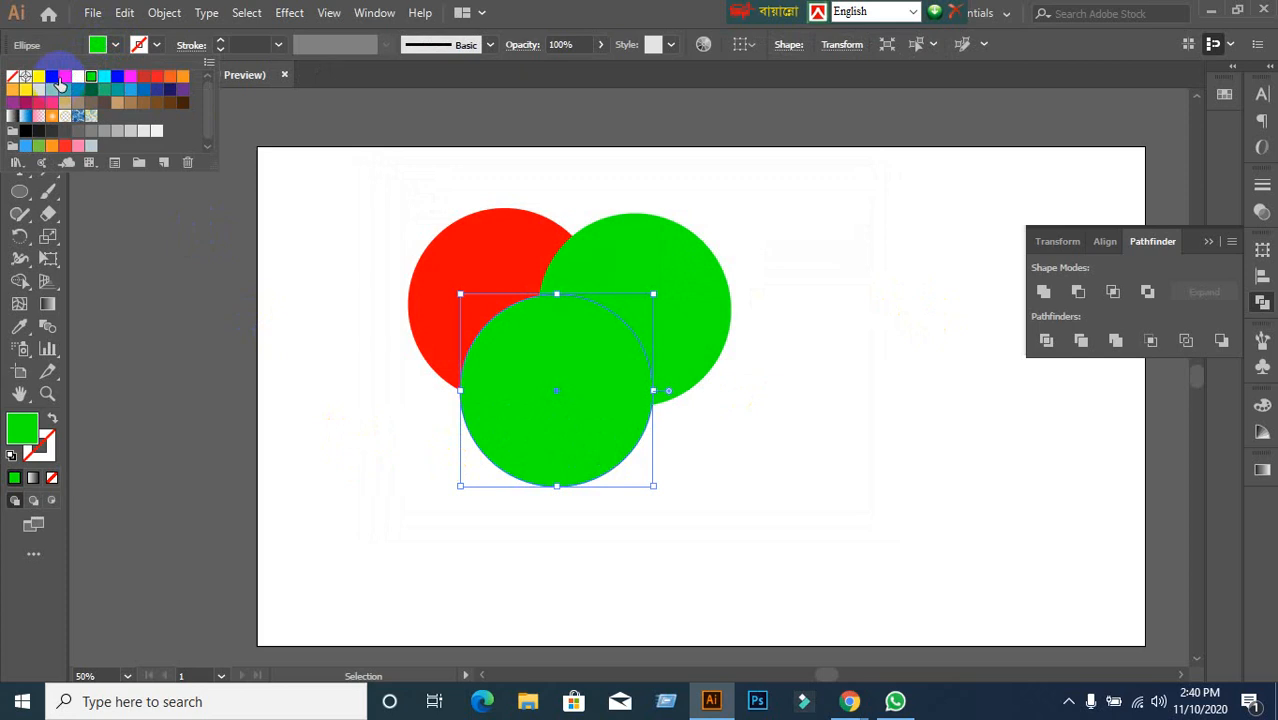
{"action": "left_click", "coordinate": [143, 78]}
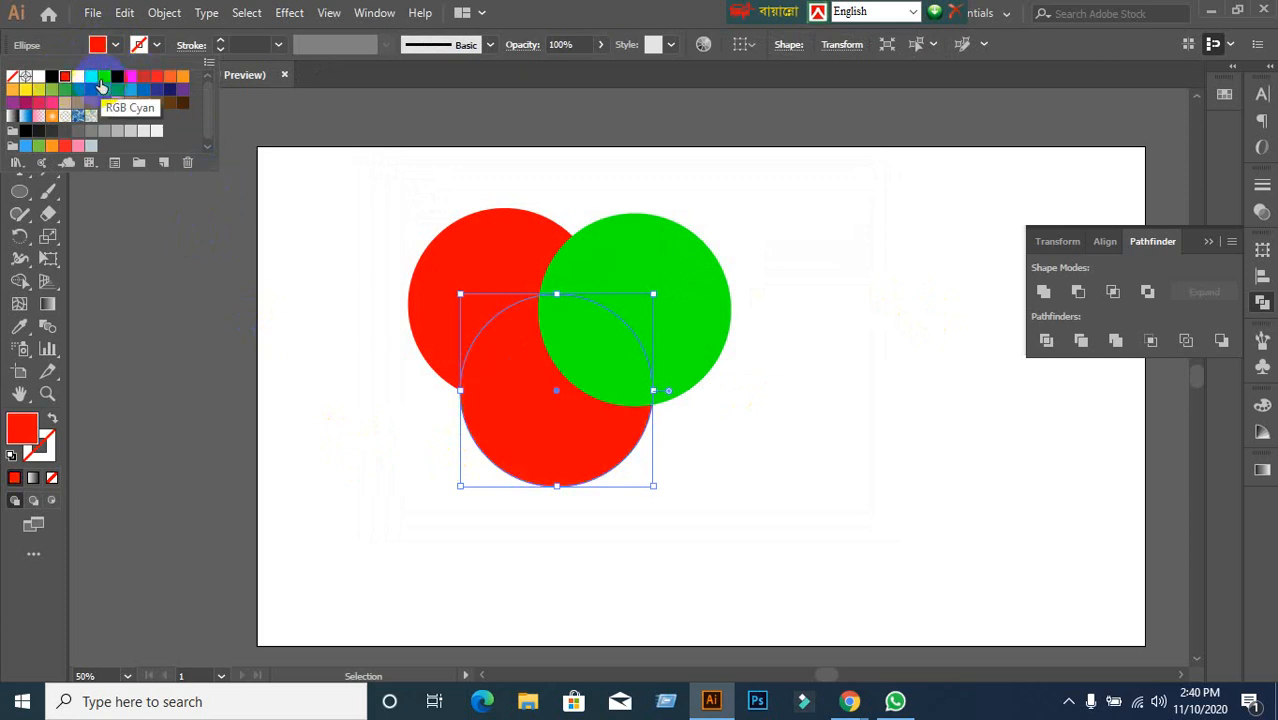
{"action": "left_click", "coordinate": [103, 78]}
Marquee-select the red, green and cyan circles together.
{"action": "left_click", "coordinate": [252, 213]}
{"action": "left_click_drag", "start_coordinate": [295, 207], "coordinate": [719, 556]}
{"action": "left_click", "coordinate": [866, 420]}
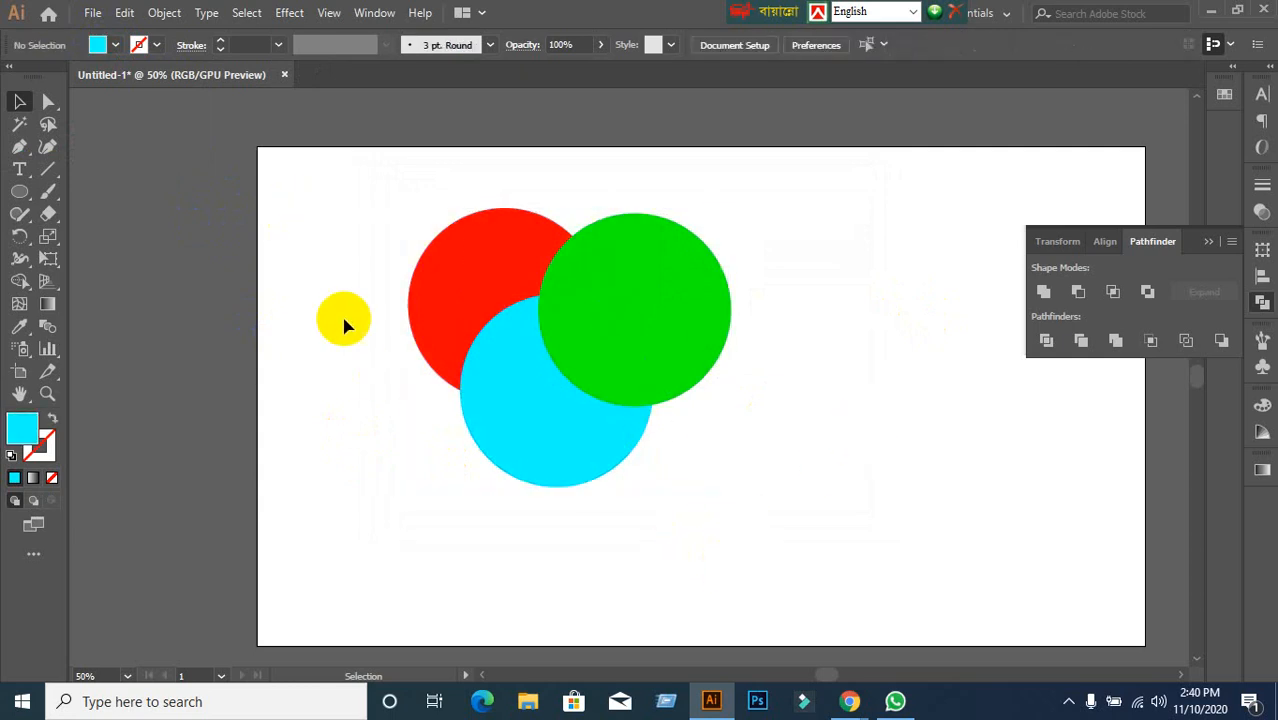
{"action": "left_click_drag", "start_coordinate": [407, 215], "coordinate": [800, 570]}
{"action": "left_click", "coordinate": [836, 519]}
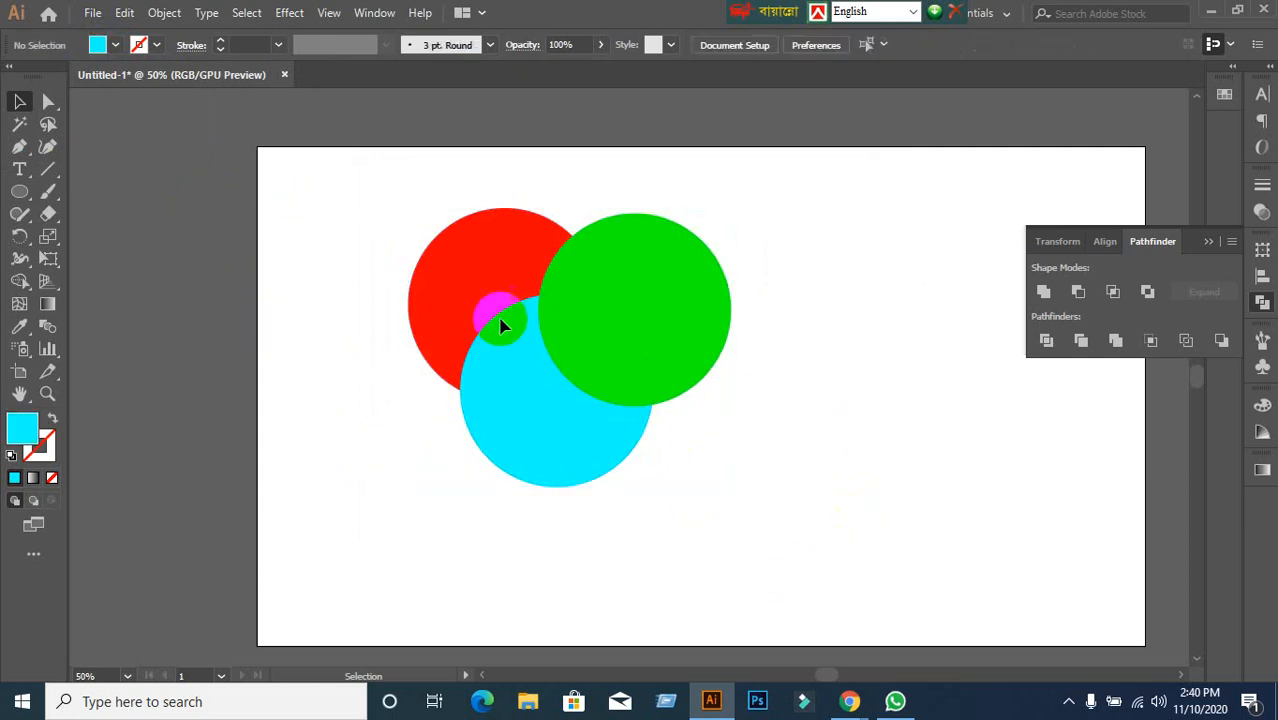
{"action": "left_click_drag", "start_coordinate": [394, 211], "coordinate": [811, 556]}
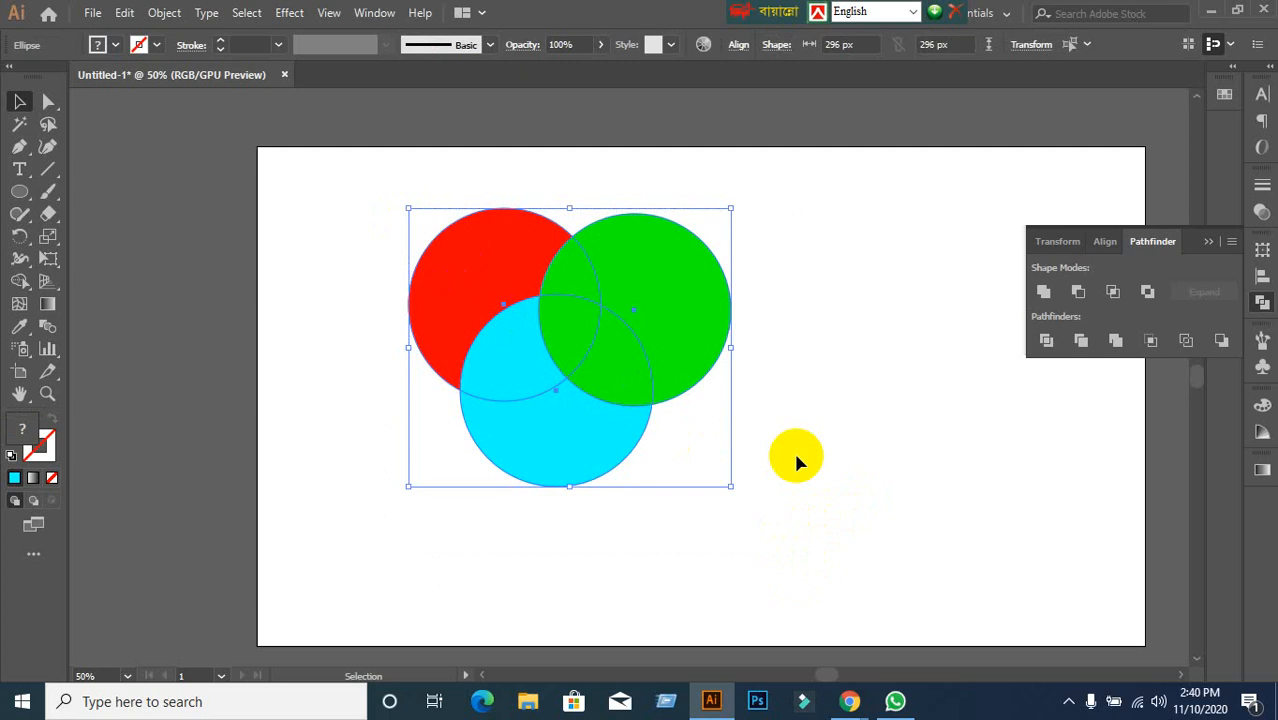
Select the red, green and cyan circles and apply Pathfinder Trim.
{"action": "left_click", "coordinate": [815, 512]}
{"action": "left_click_drag", "start_coordinate": [678, 247], "coordinate": [685, 422]}
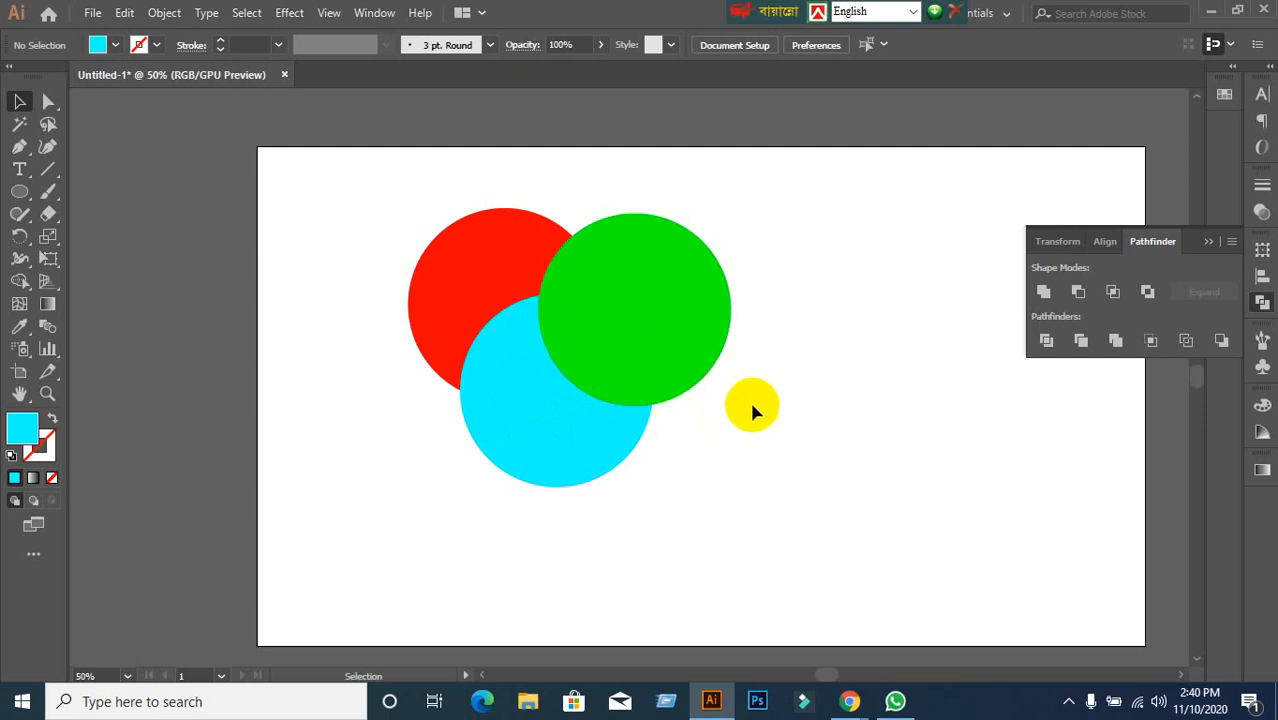
{"action": "left_click_drag", "start_coordinate": [369, 203], "coordinate": [760, 486]}
{"action": "left_click", "coordinate": [661, 374]}
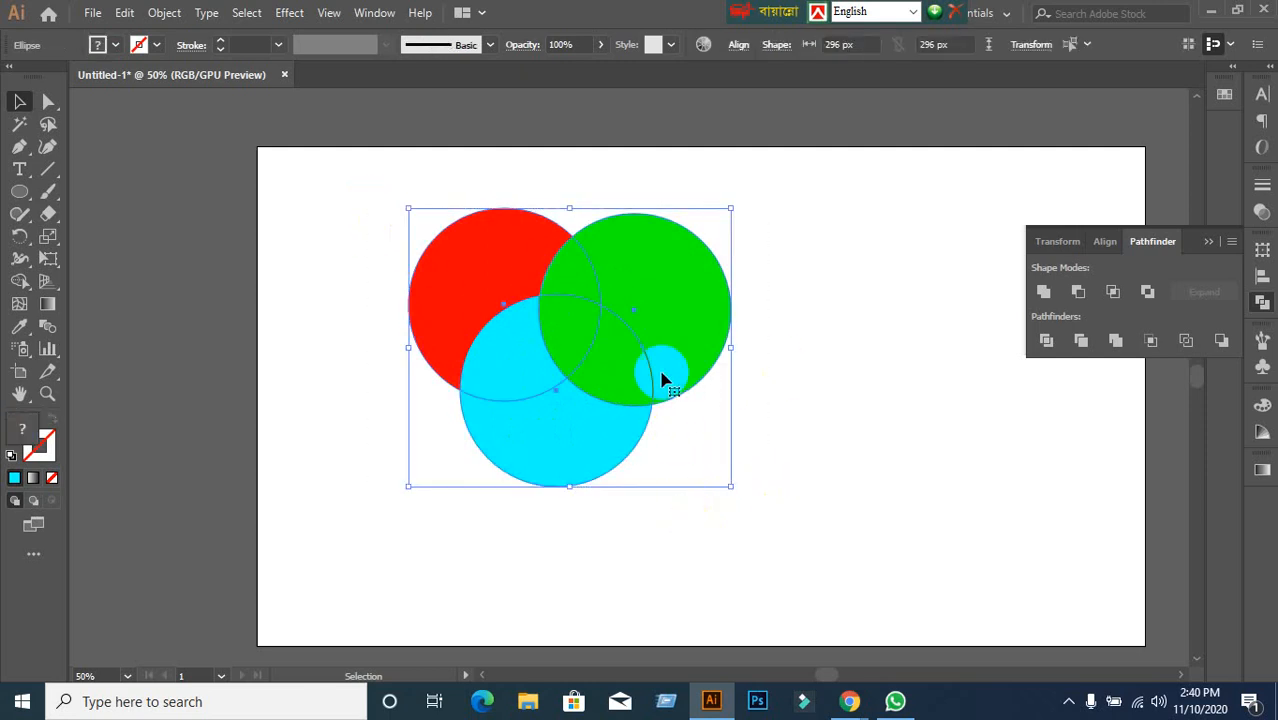
{"action": "left_click_drag", "start_coordinate": [661, 378], "coordinate": [689, 438]}
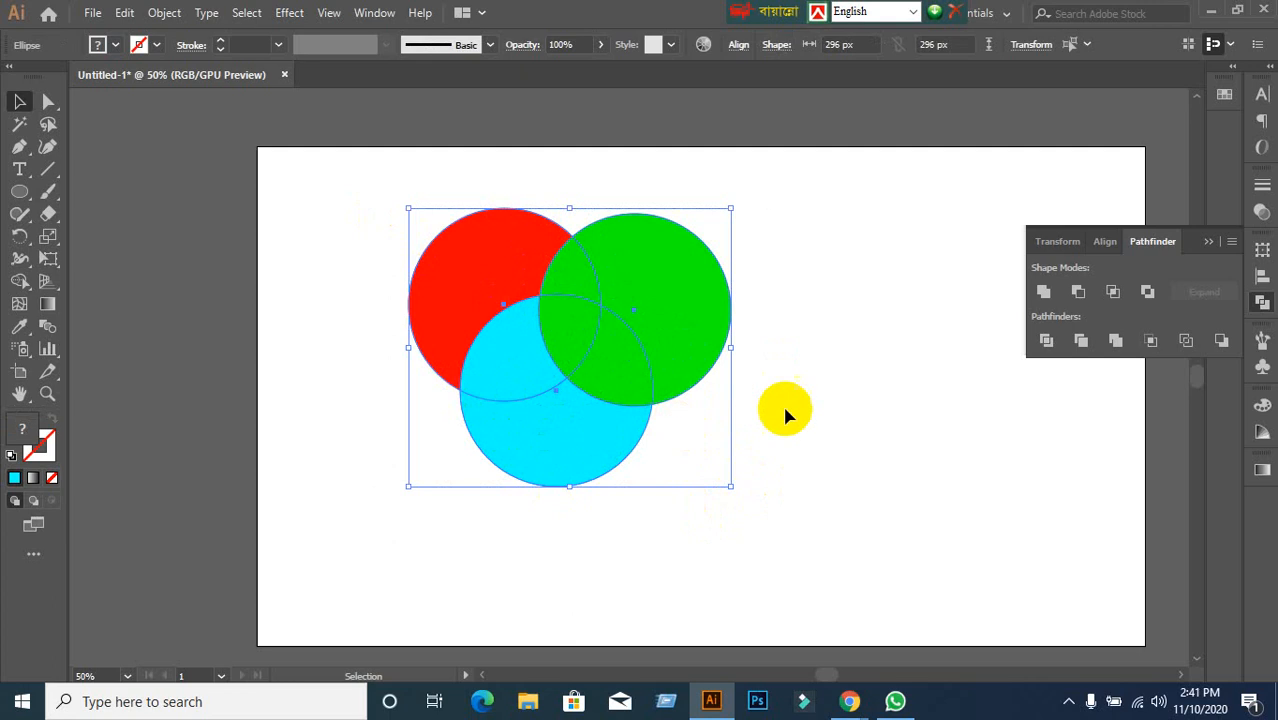
{"action": "left_click", "coordinate": [1081, 342]}
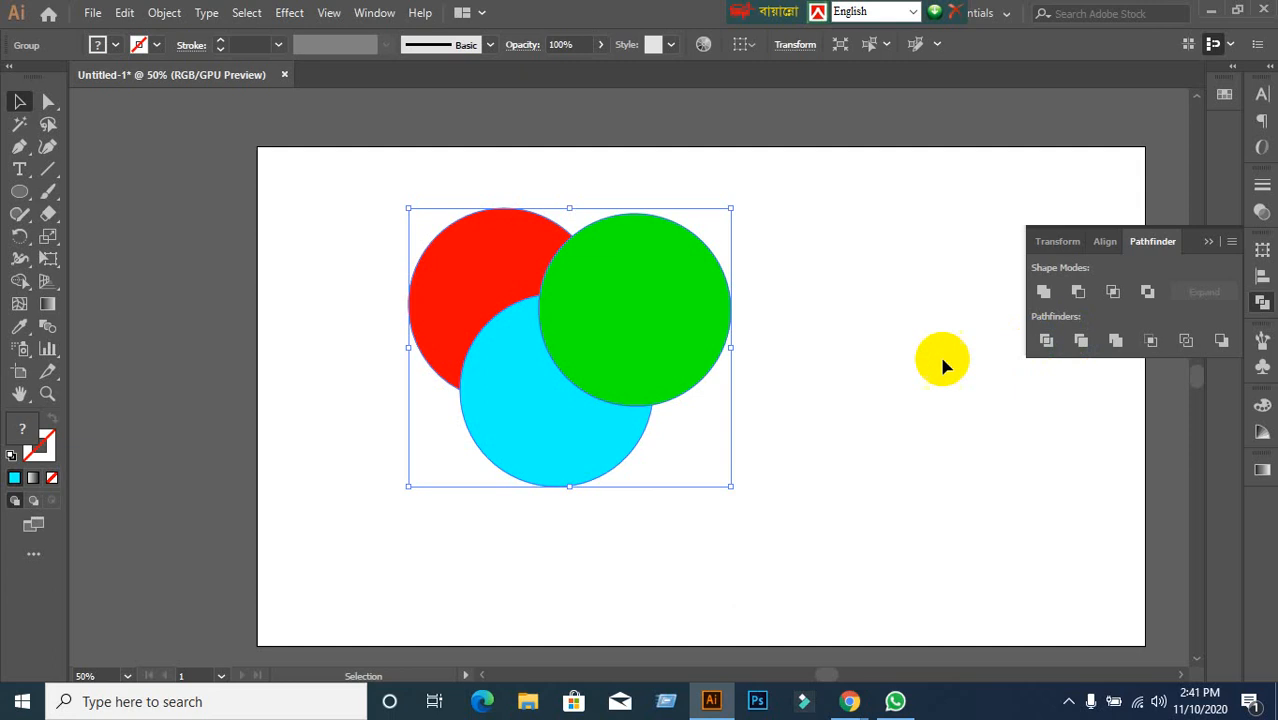
Ungroup the trimmed red, green and cyan pieces.
{"action": "right_click", "coordinate": [603, 328]}
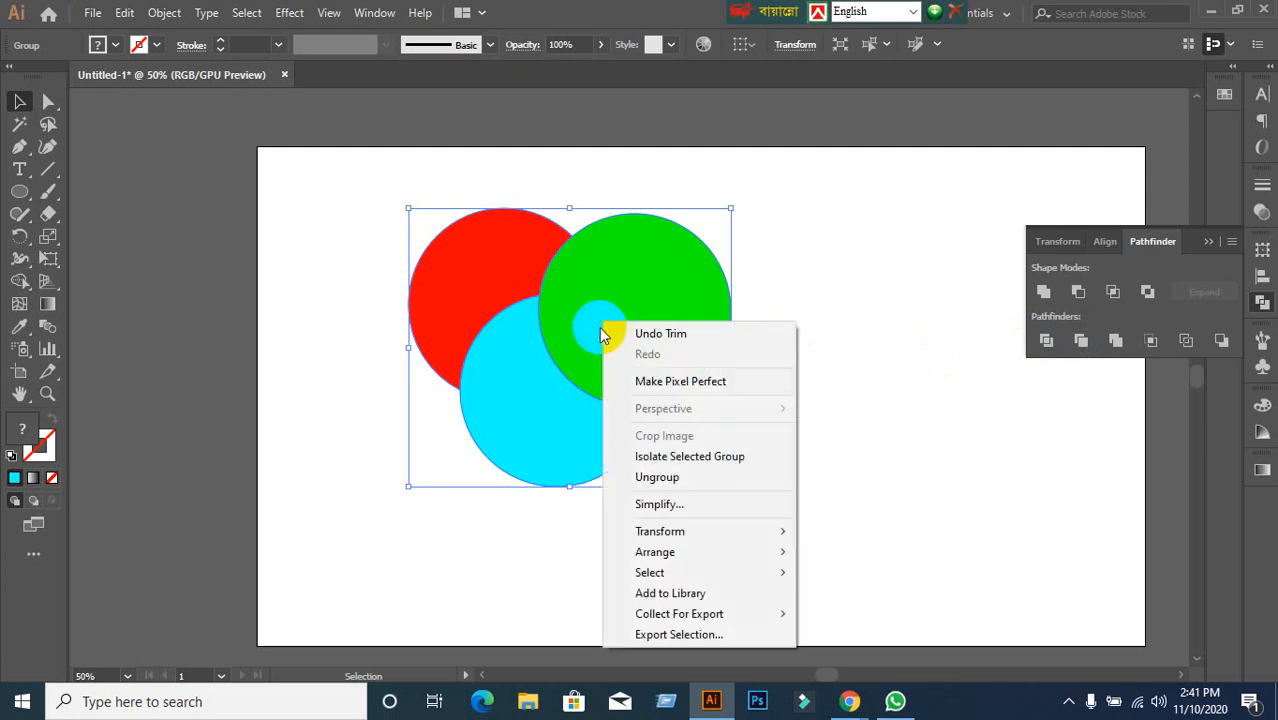
{"action": "left_click", "coordinate": [675, 476]}
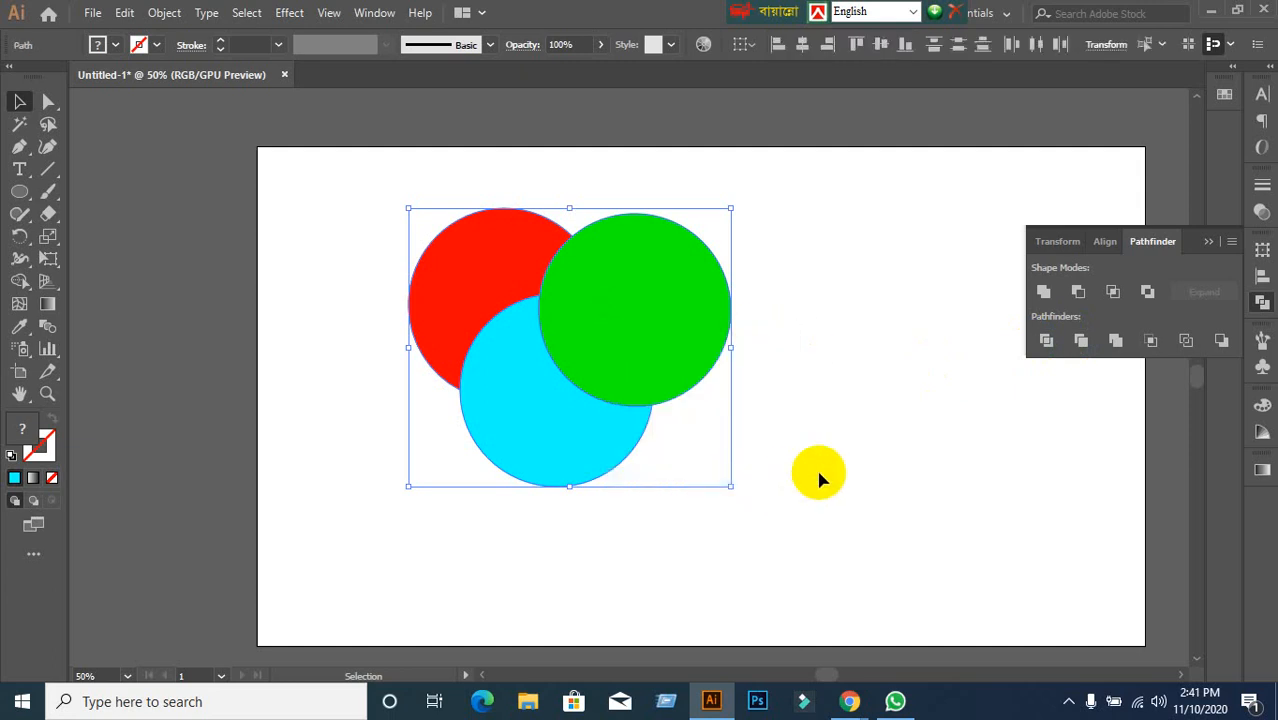
{"action": "left_click", "coordinate": [819, 474]}
Move the red crescent left and cyan crescent bottom-left, and Alt-drag an overlapping green circle copy.
{"action": "left_click_drag", "start_coordinate": [679, 322], "coordinate": [768, 294]}
{"action": "left_click_drag", "start_coordinate": [579, 415], "coordinate": [579, 485]}
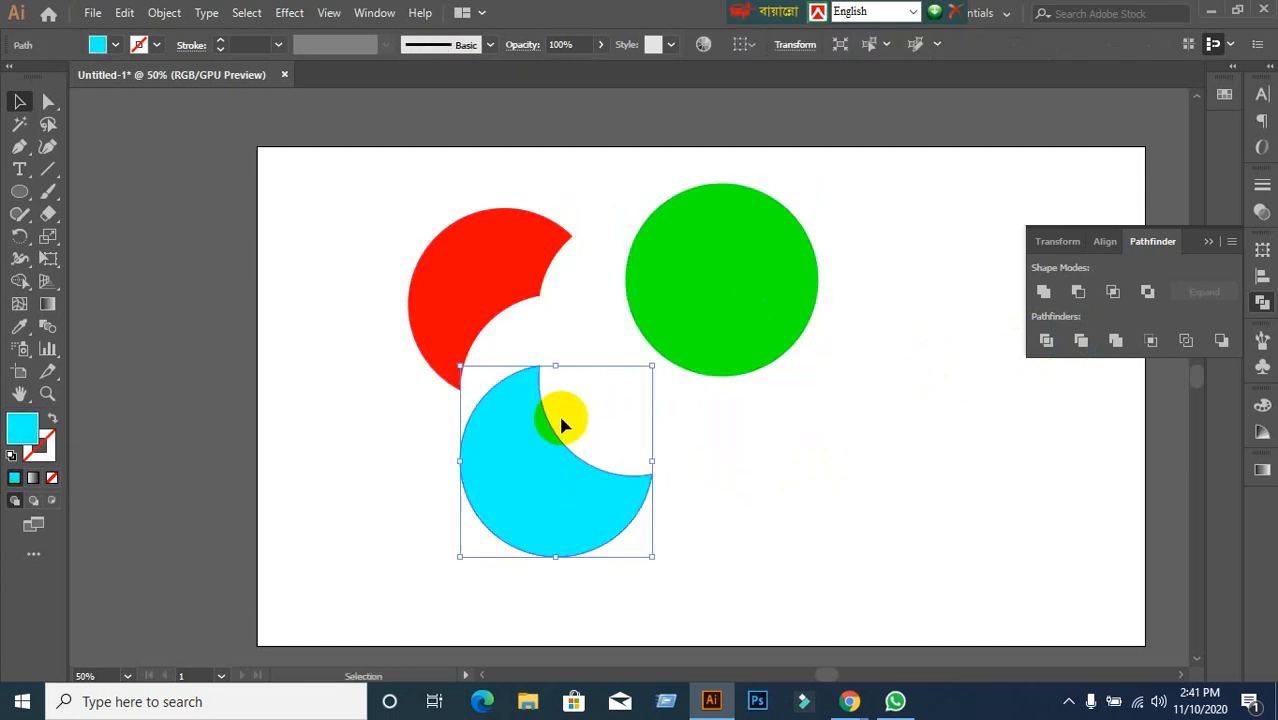
{"action": "left_click_drag", "start_coordinate": [477, 240], "coordinate": [330, 247]}
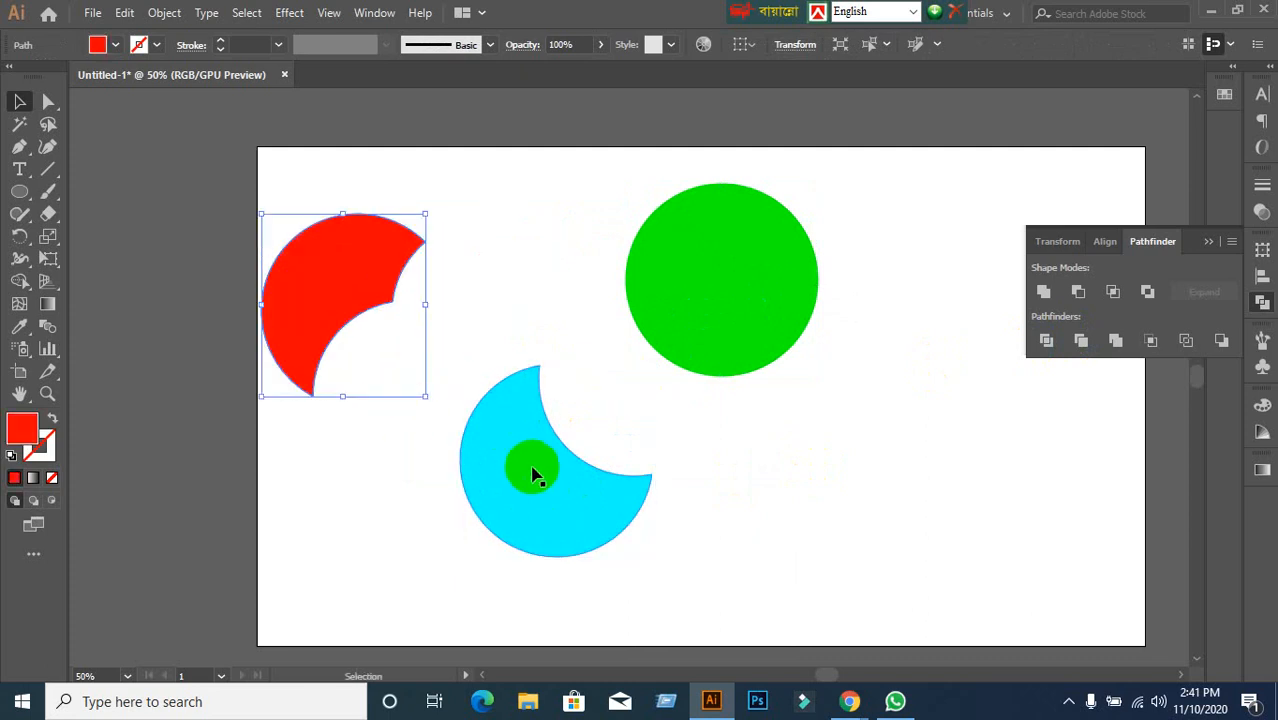
{"action": "left_click_drag", "start_coordinate": [530, 468], "coordinate": [349, 535]}
{"action": "left_click_drag", "start_coordinate": [720, 336], "coordinate": [543, 236]}
{"action": "left_click", "coordinate": [593, 512]}
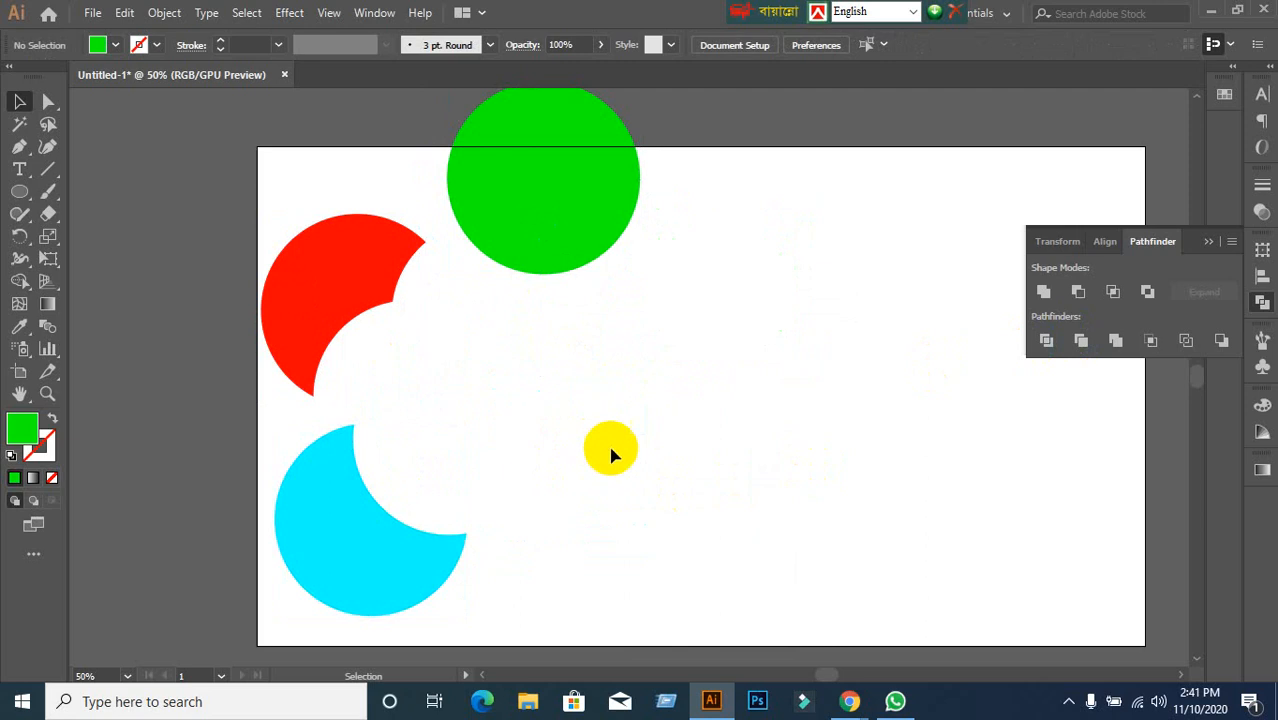
{"action": "left_click_drag", "start_coordinate": [576, 228], "coordinate": [673, 390]}
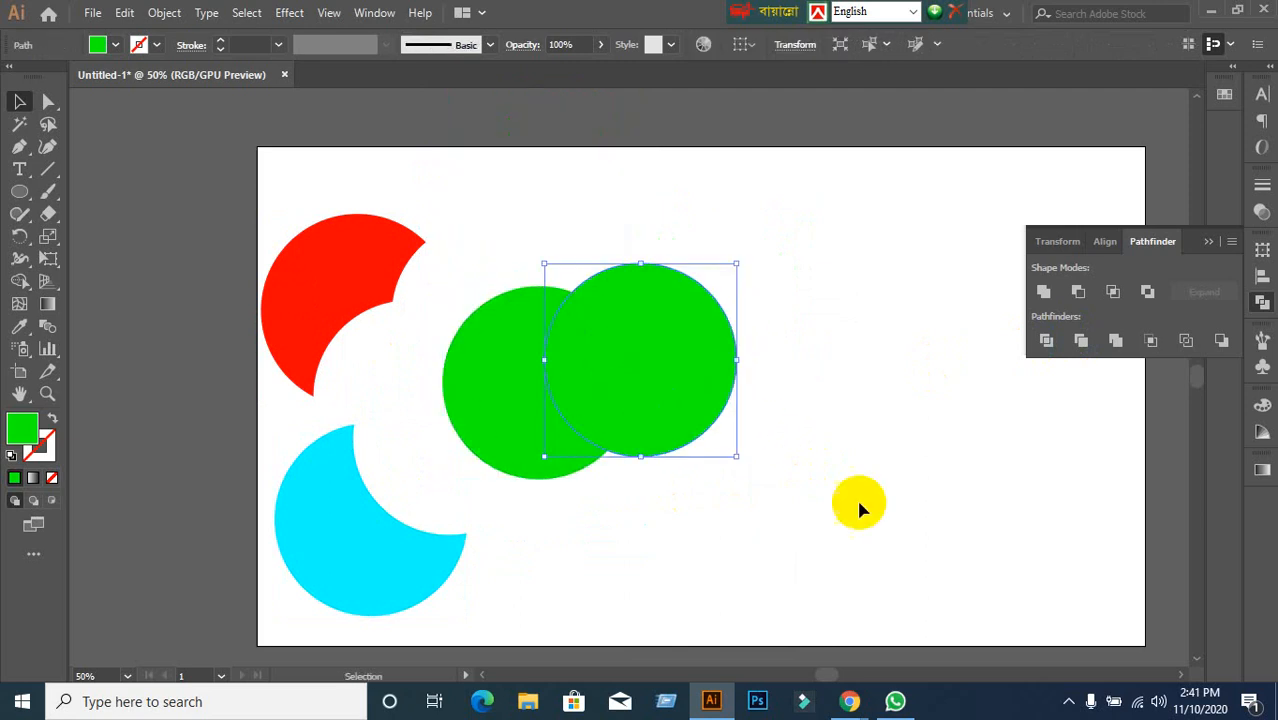
Alt-drag a third green circle copy below and select all three green circles.
{"action": "scroll", "coordinate": [856, 497], "scroll_direction": "down", "scroll_amount": 5}
{"action": "left_click_drag", "start_coordinate": [685, 224], "coordinate": [668, 322]}
{"action": "left_click", "coordinate": [745, 405]}
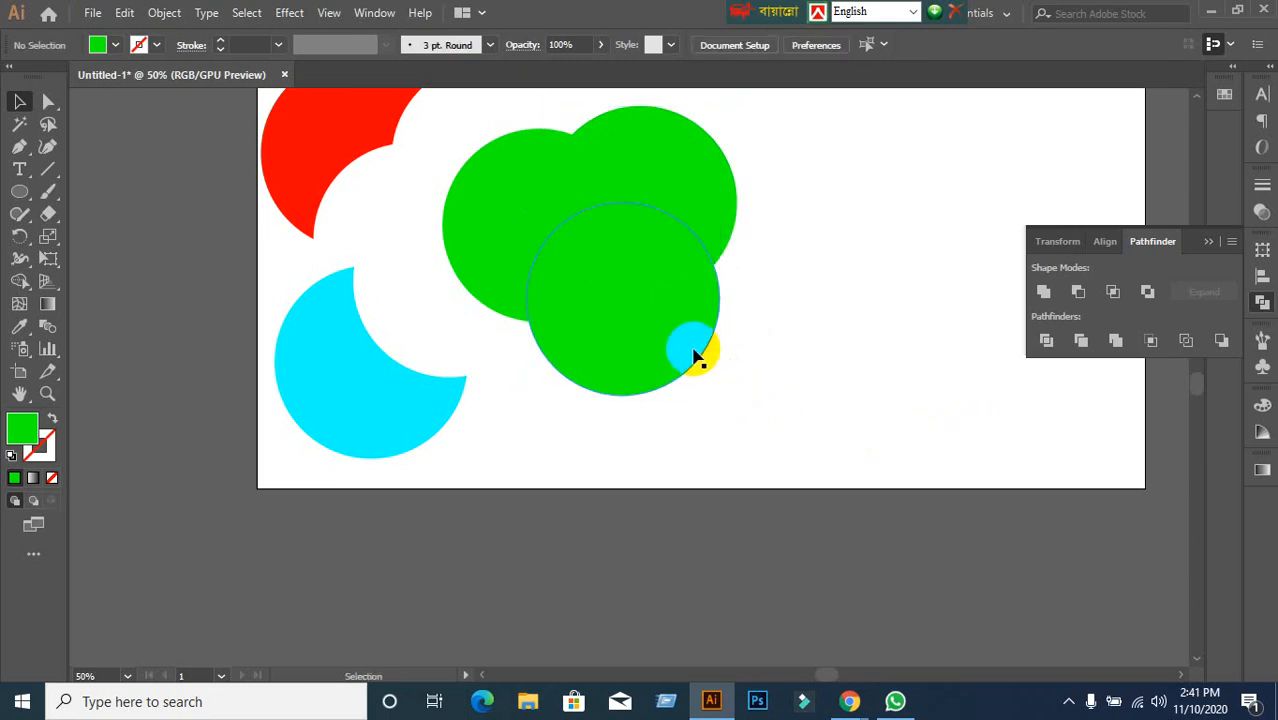
{"action": "left_click_drag", "start_coordinate": [475, 121], "coordinate": [747, 391]}
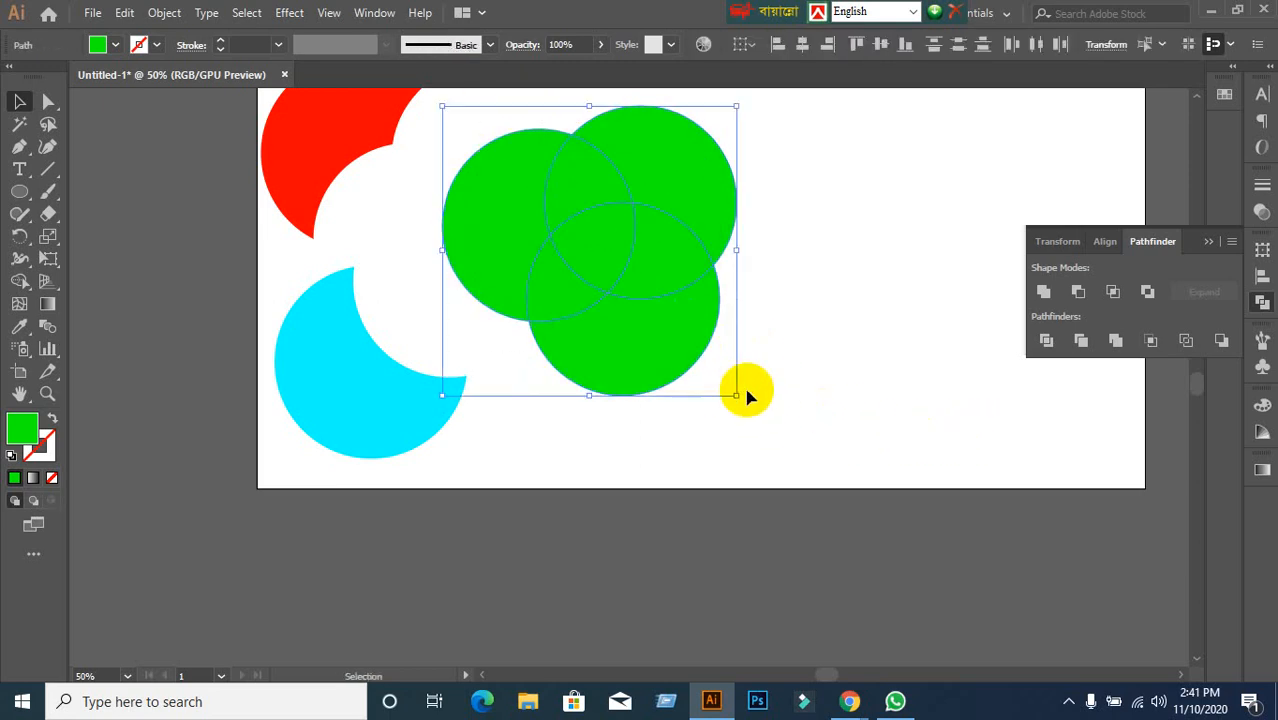
{"action": "left_click", "coordinate": [805, 408]}
{"action": "left_click", "coordinate": [657, 266]}
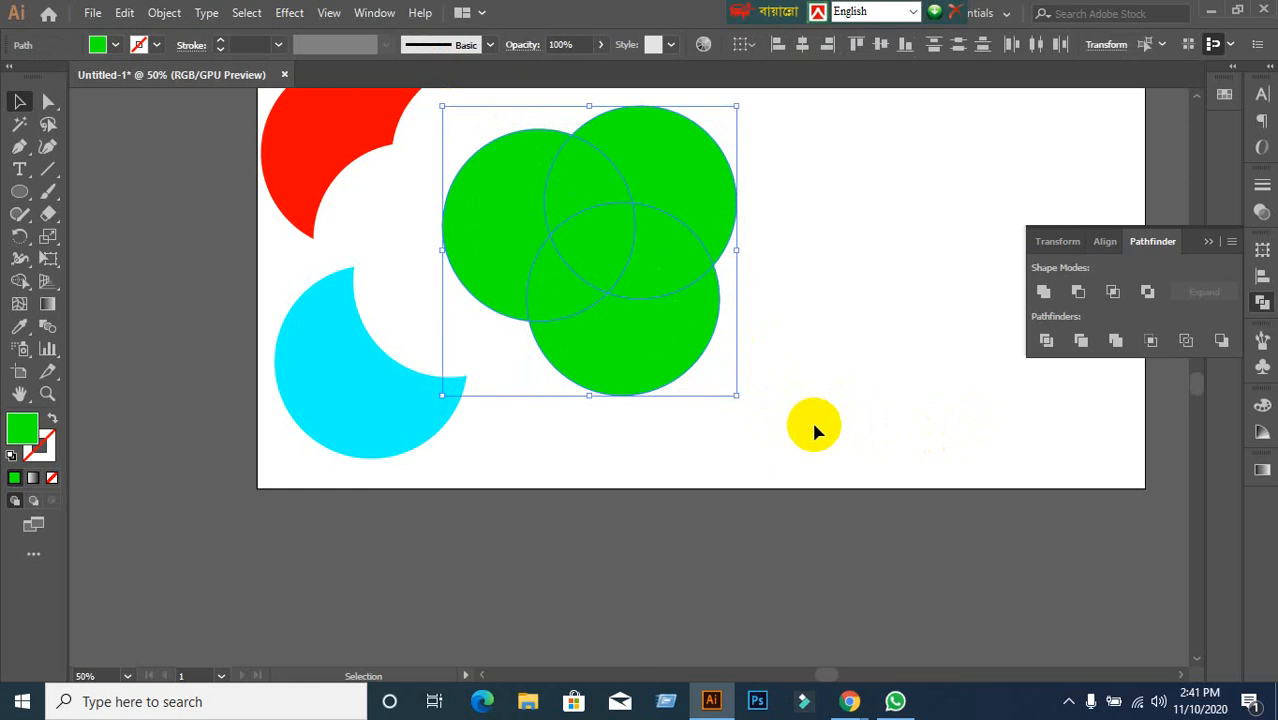
{"action": "left_click", "coordinate": [863, 380]}
{"action": "left_click_drag", "start_coordinate": [852, 288], "coordinate": [927, 431]}
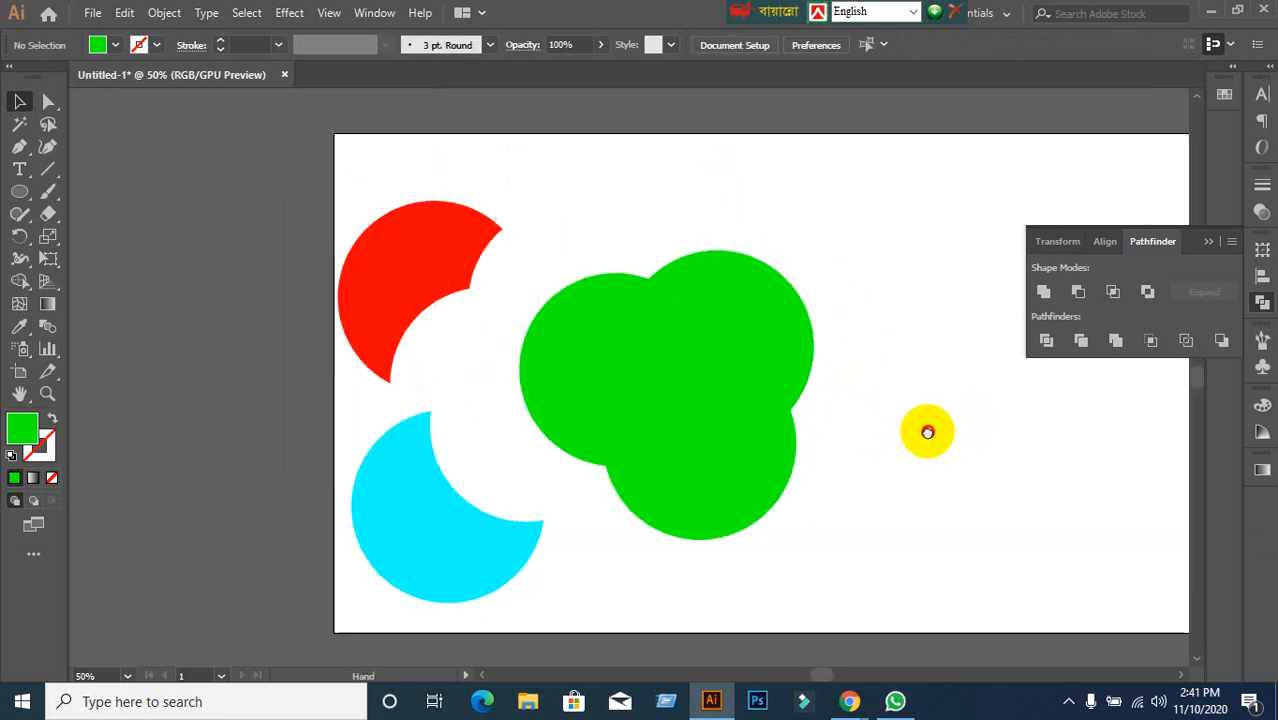
{"action": "left_click_drag", "start_coordinate": [559, 265], "coordinate": [814, 470]}
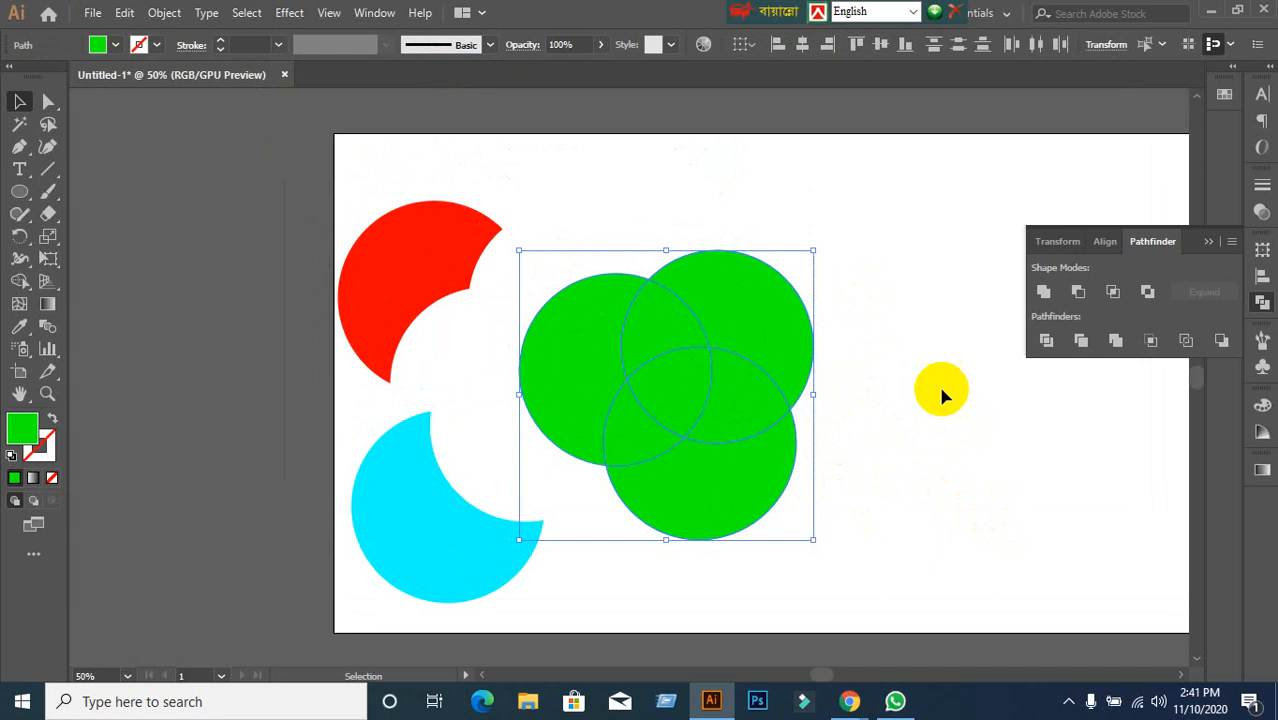
Divide the three green circles with Pathfinder and ungroup the pieces.
{"action": "left_click", "coordinate": [1046, 340]}
{"action": "right_click", "coordinate": [658, 420]}
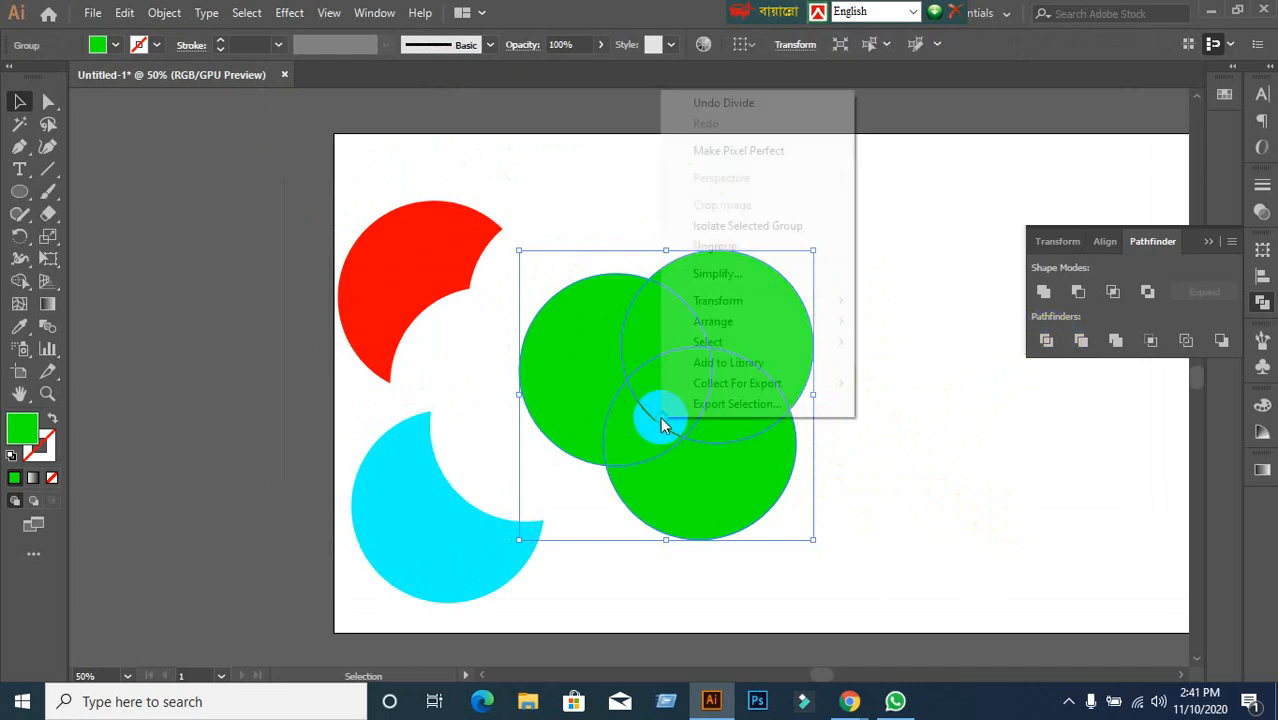
{"action": "left_click", "coordinate": [715, 247]}
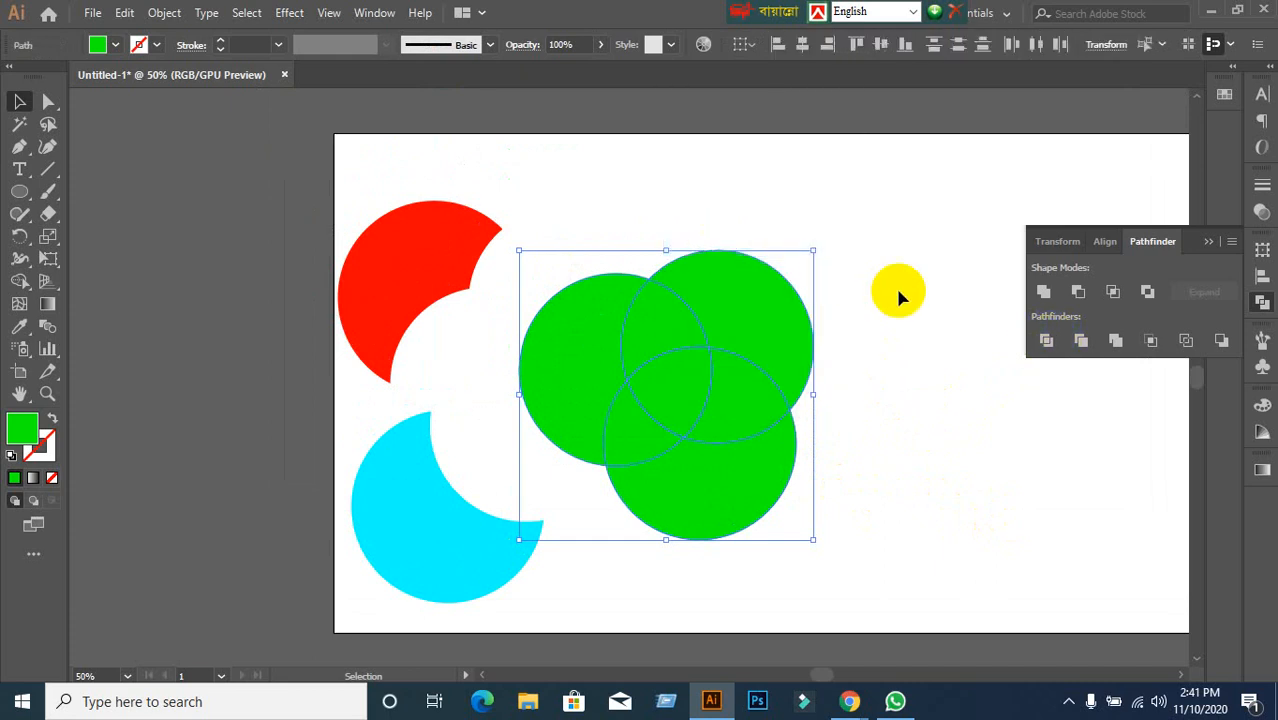
{"action": "left_click", "coordinate": [899, 291]}
Pull the divided lens and crescent pieces apart across the artboard.
{"action": "left_click", "coordinate": [668, 334]}
{"action": "left_click_drag", "start_coordinate": [668, 334], "coordinate": [659, 182]}
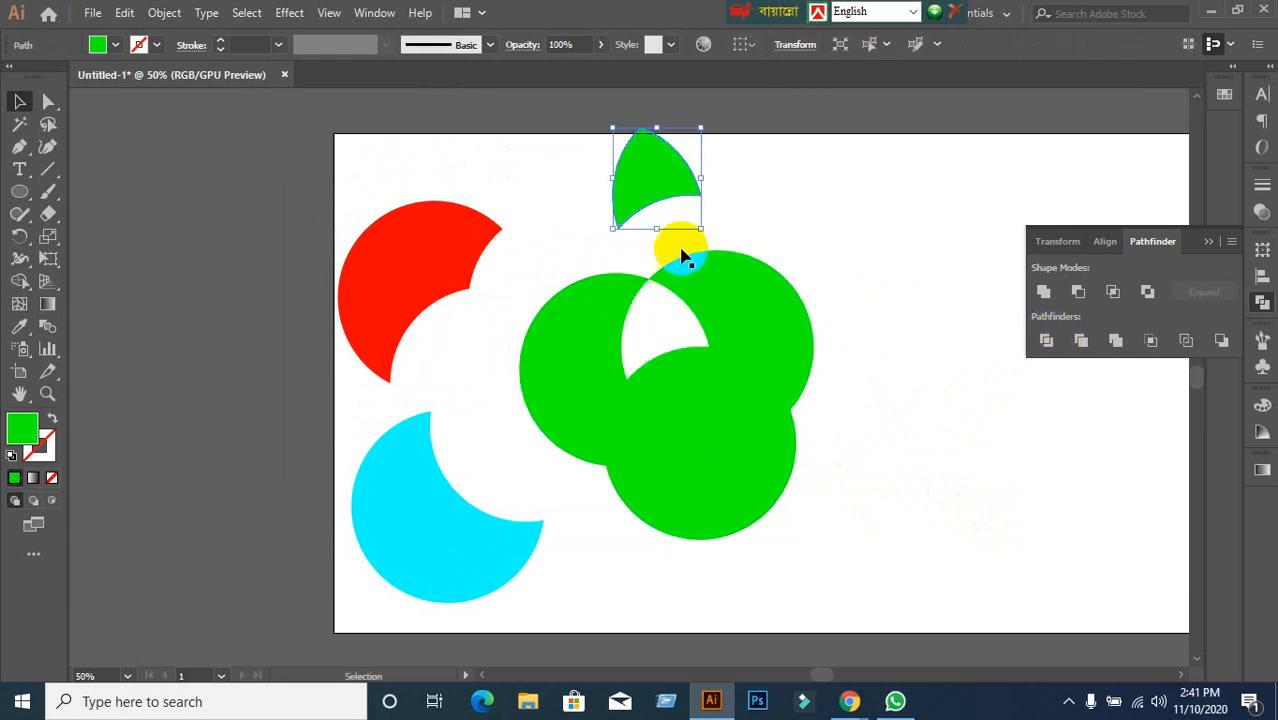
{"action": "left_click_drag", "start_coordinate": [679, 385], "coordinate": [894, 287]}
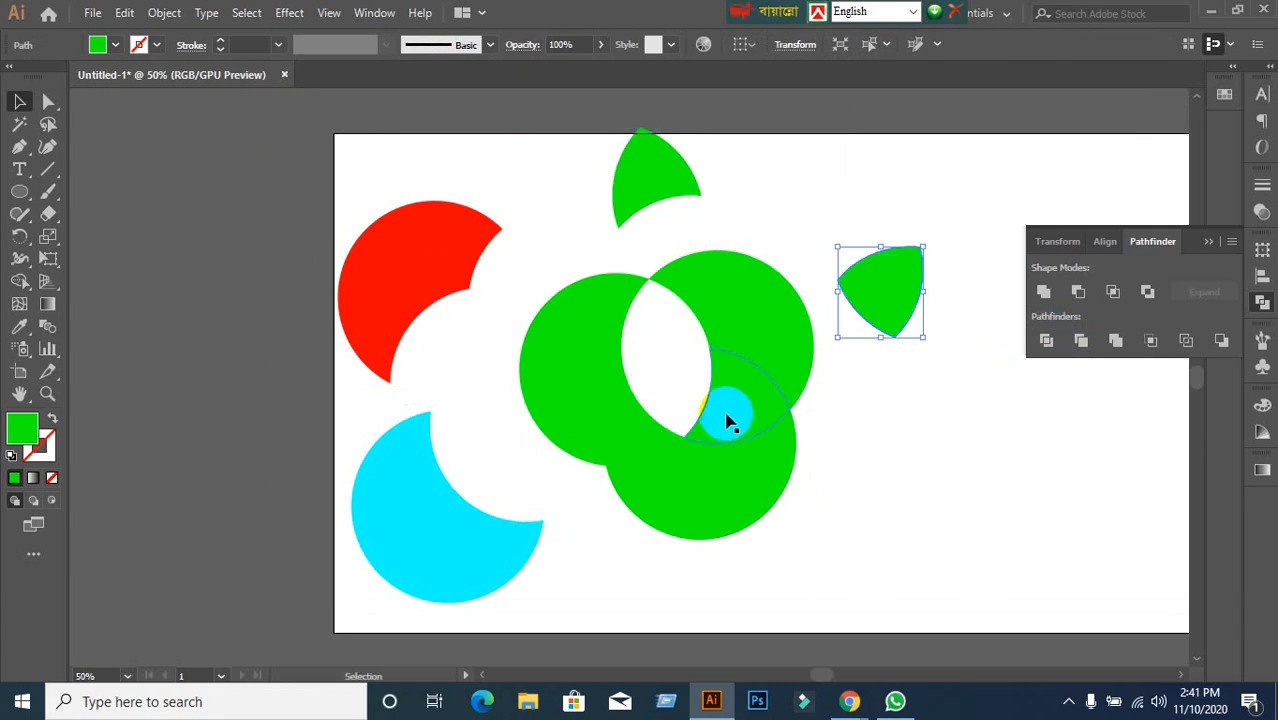
{"action": "left_click_drag", "start_coordinate": [730, 422], "coordinate": [885, 462]}
{"action": "left_click_drag", "start_coordinate": [799, 499], "coordinate": [972, 595]}
{"action": "left_click_drag", "start_coordinate": [603, 390], "coordinate": [365, 340]}
{"action": "left_click_drag", "start_coordinate": [756, 323], "coordinate": [767, 195]}
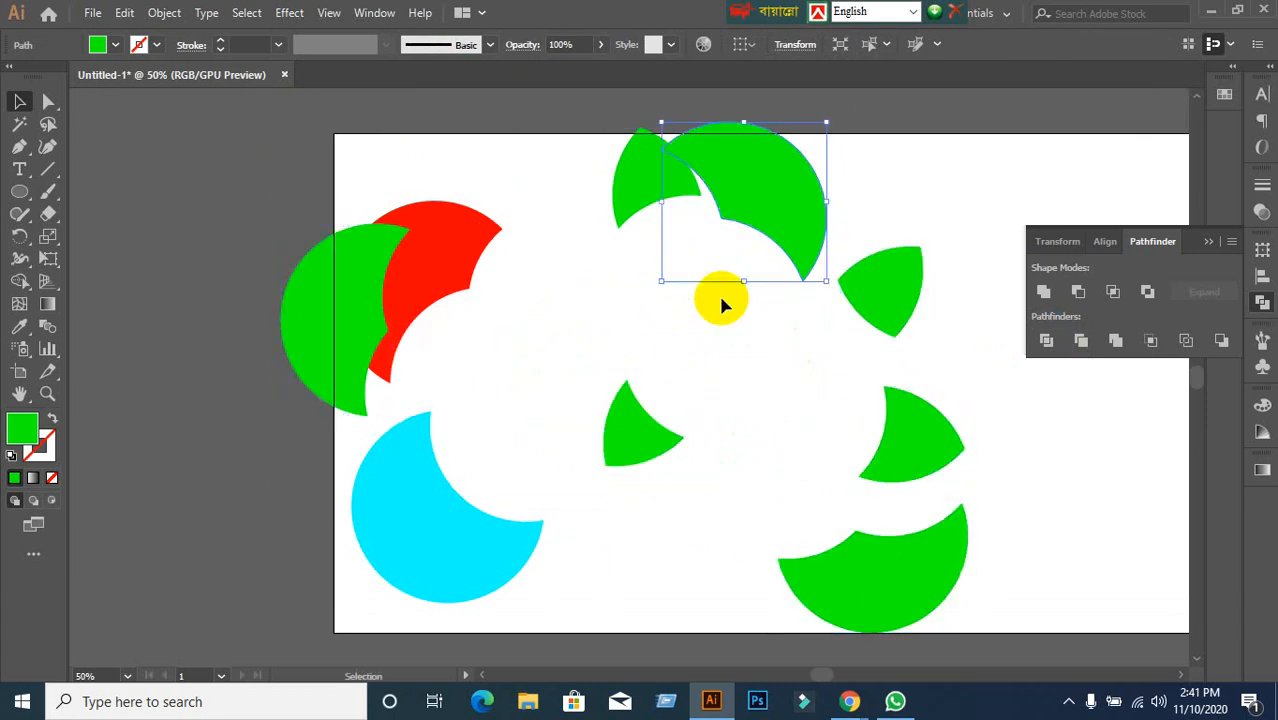
{"action": "left_click", "coordinate": [730, 430]}
Undo the piece moves and the Divide, then ungroup the three whole green circles.
{"action": "key", "text": "ctrl+z"}
{"action": "key", "text": "ctrl+z"}
{"action": "key", "text": "ctrl+z"}
{"action": "key", "text": "ctrl+z"}
{"action": "key", "text": "ctrl+z"}
{"action": "key", "text": "ctrl+z"}
{"action": "key", "text": "ctrl+z"}
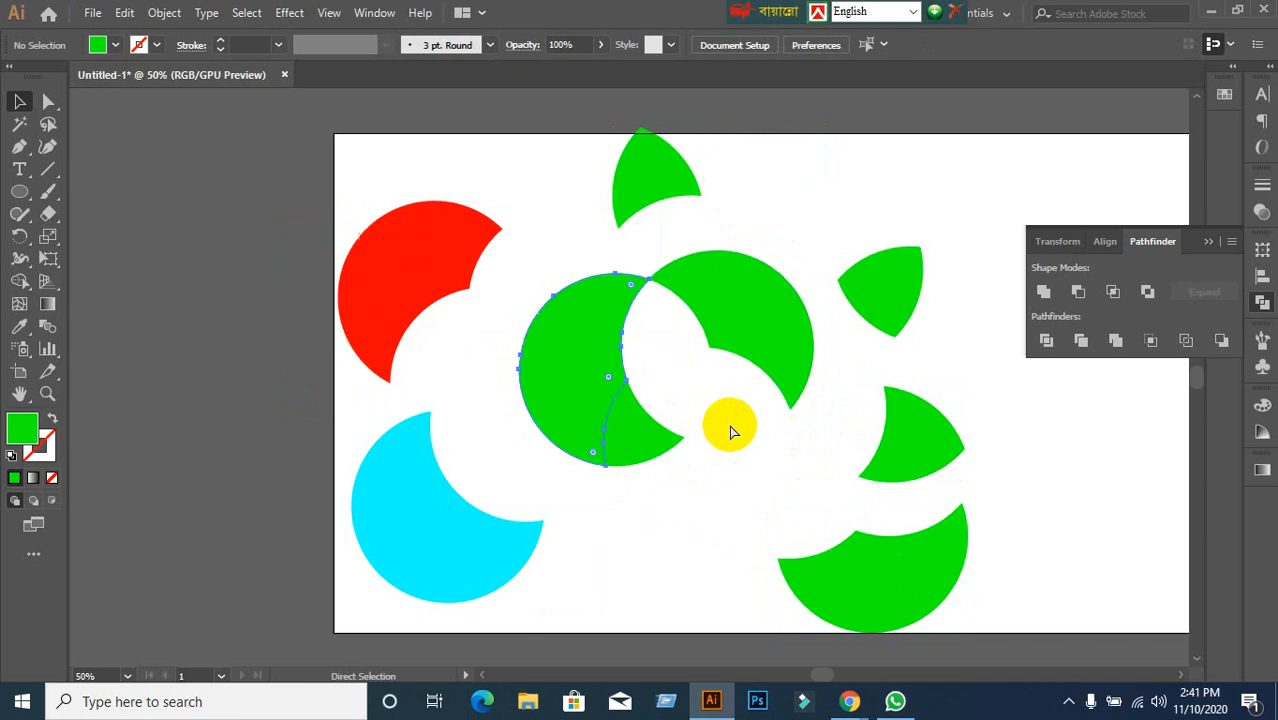
{"action": "key", "text": "ctrl+z"}
{"action": "key", "text": "ctrl+z"}
{"action": "left_click", "coordinate": [855, 450]}
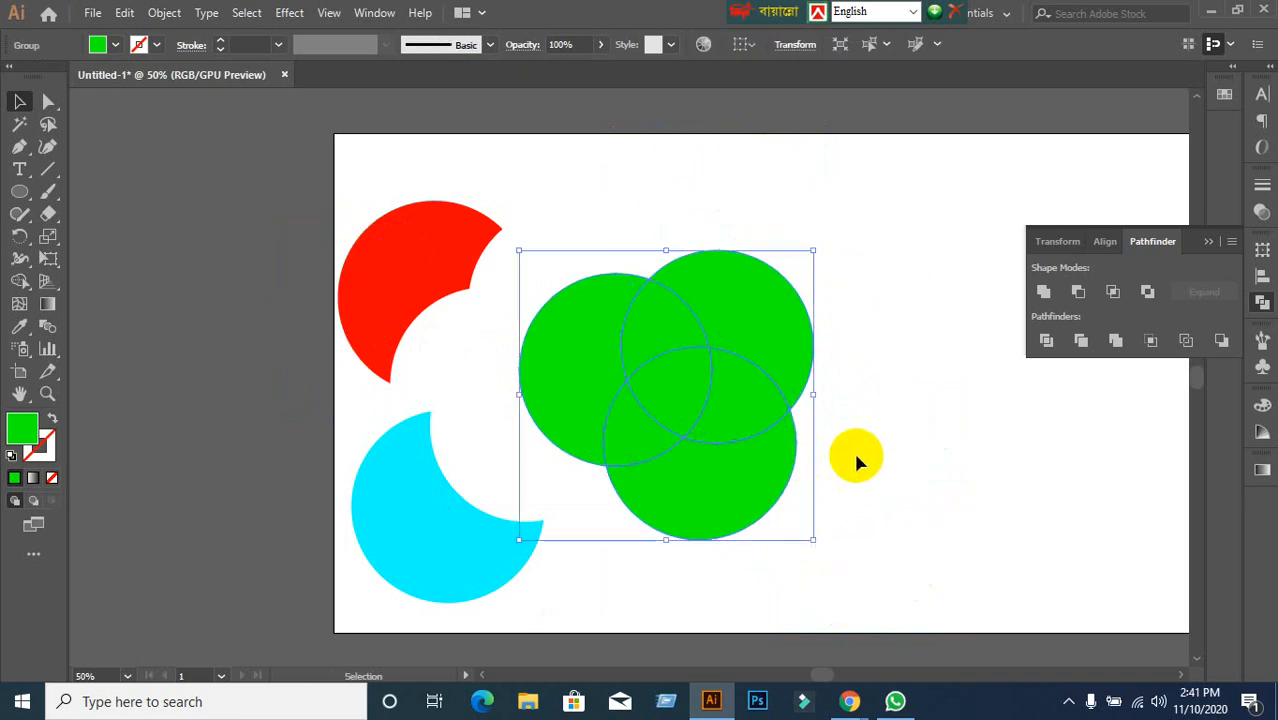
{"action": "left_click", "coordinate": [785, 530]}
{"action": "key", "text": "ctrl+shift+g"}
{"action": "left_click", "coordinate": [936, 511]}
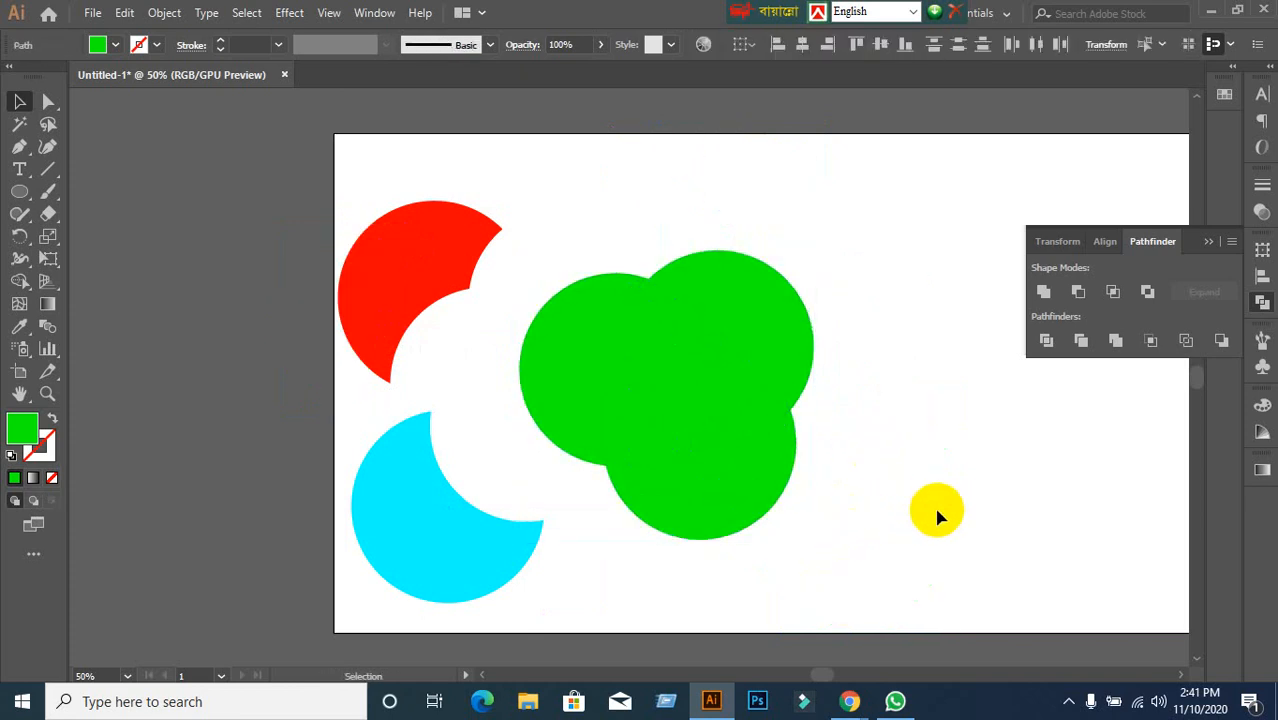
{"action": "left_click", "coordinate": [756, 486]}
{"action": "left_click", "coordinate": [768, 287]}
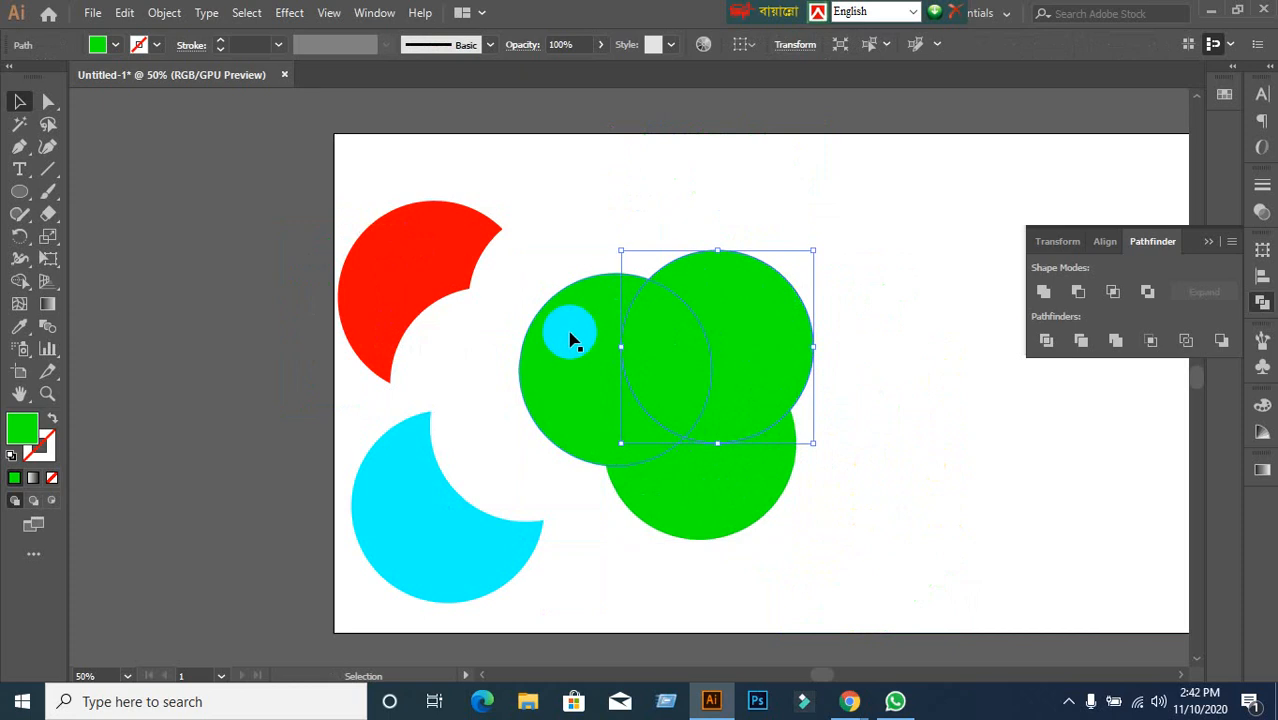
{"action": "left_click", "coordinate": [573, 339]}
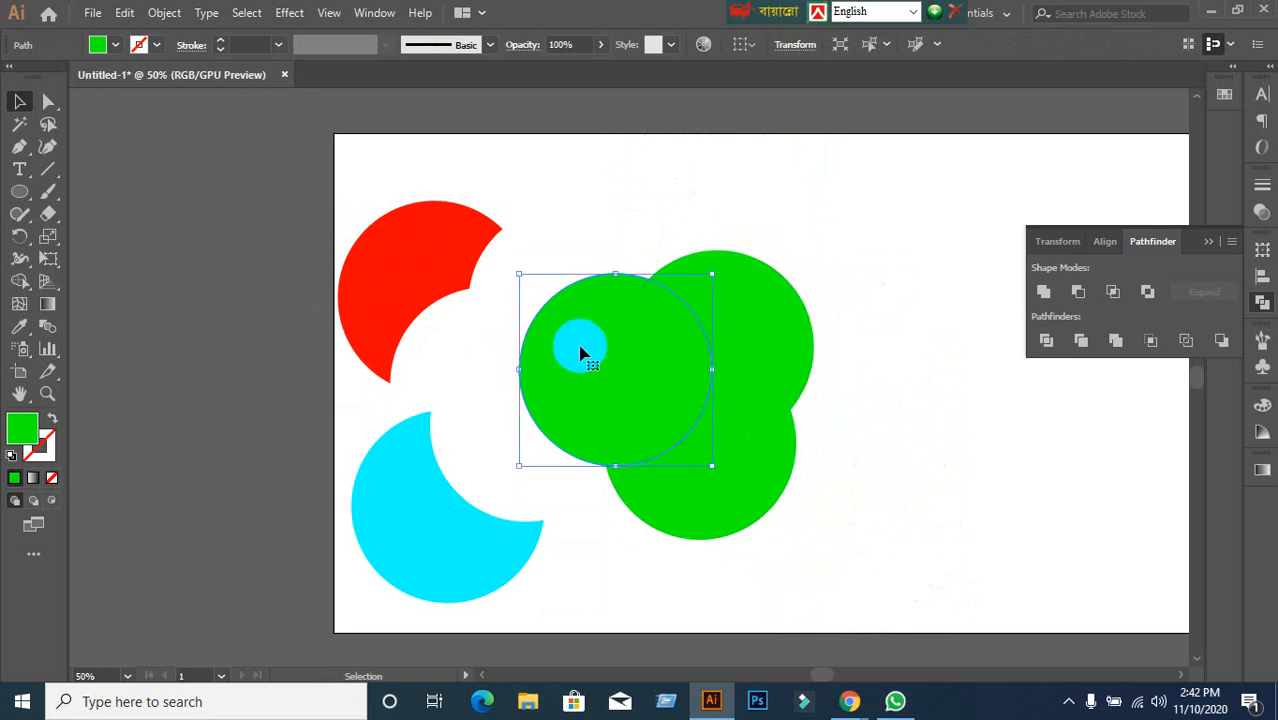
Move the three overlapping green circles up and to the right.
{"action": "left_click", "coordinate": [117, 46]}
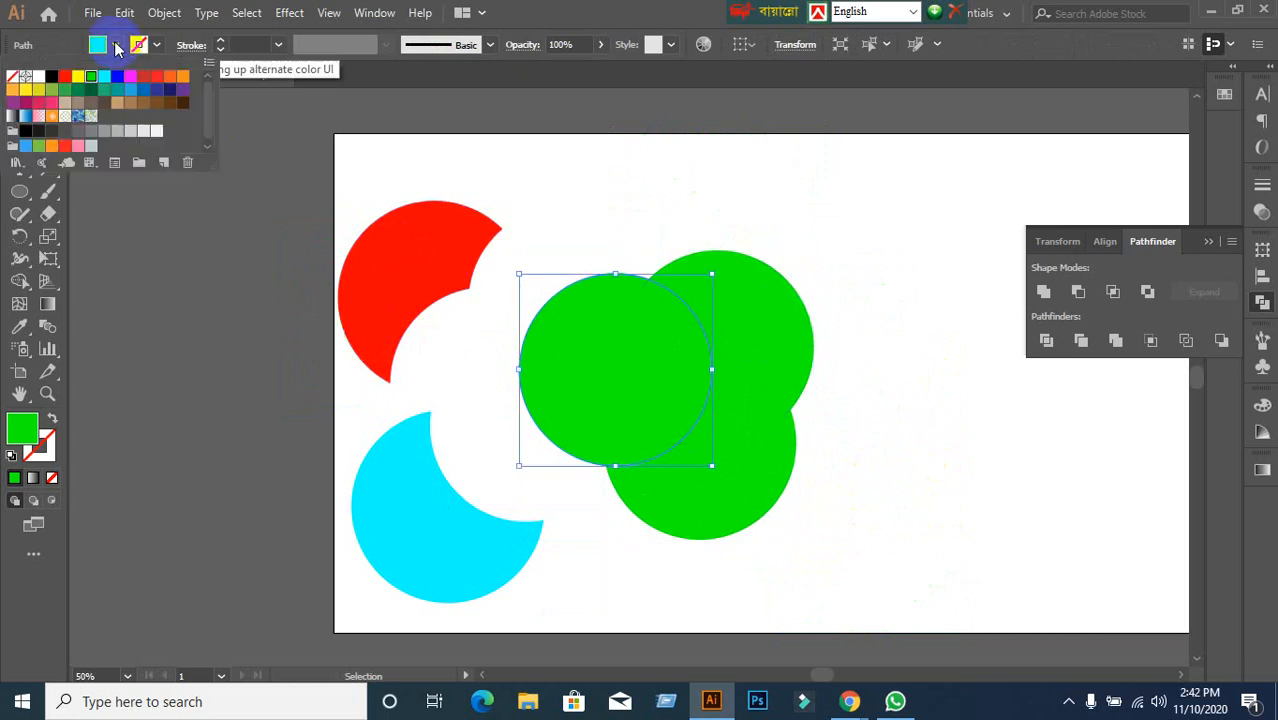
{"action": "left_click", "coordinate": [665, 251]}
{"action": "left_click", "coordinate": [585, 222]}
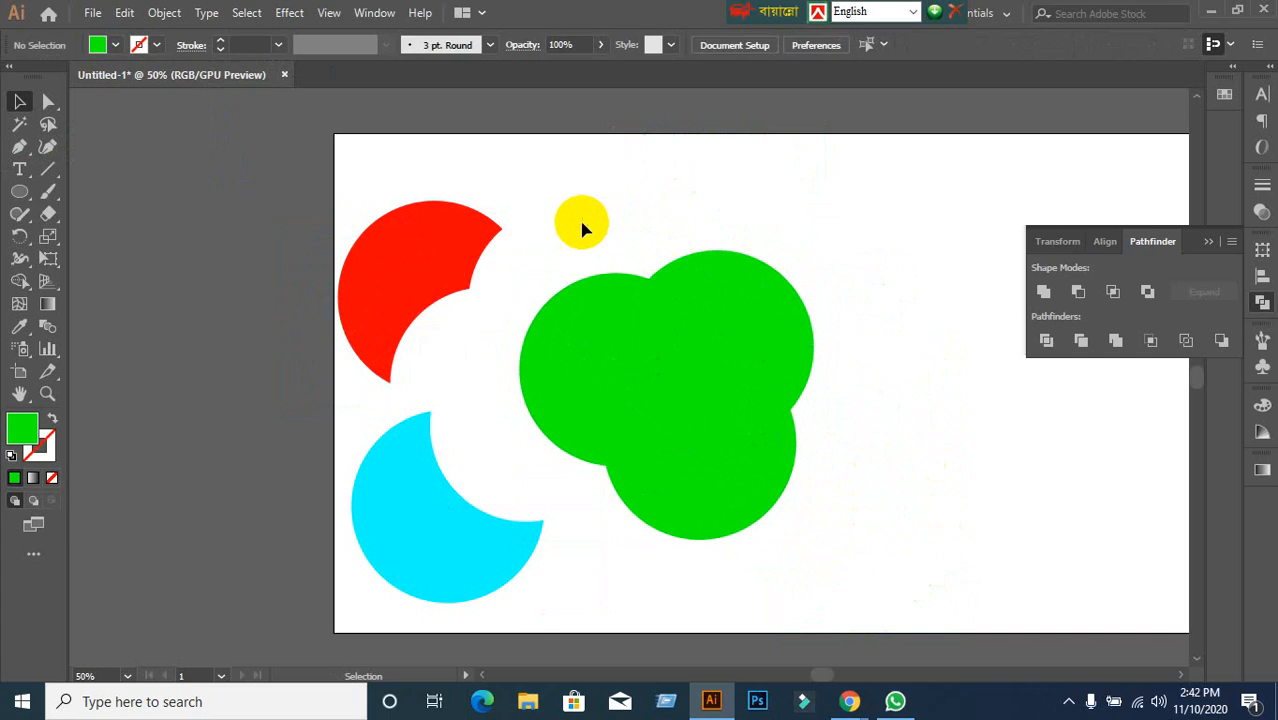
{"action": "left_click_drag", "start_coordinate": [707, 366], "coordinate": [809, 249]}
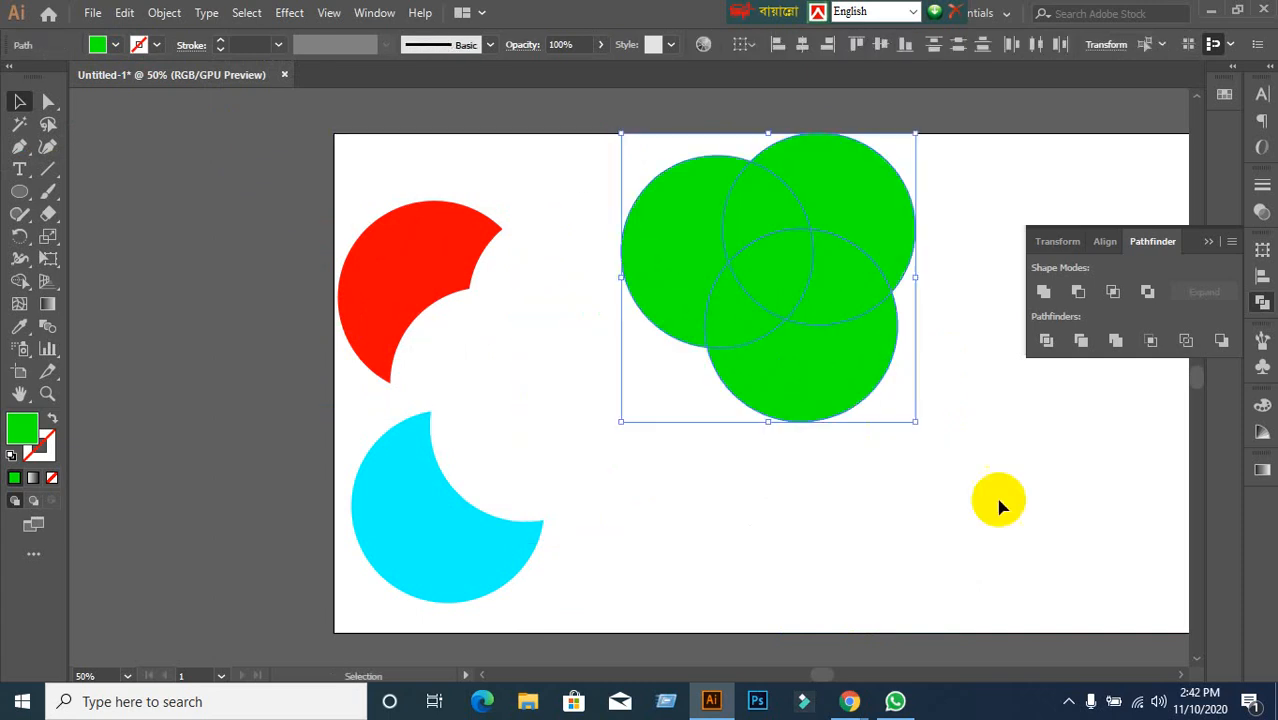
{"action": "left_click", "coordinate": [1001, 505]}
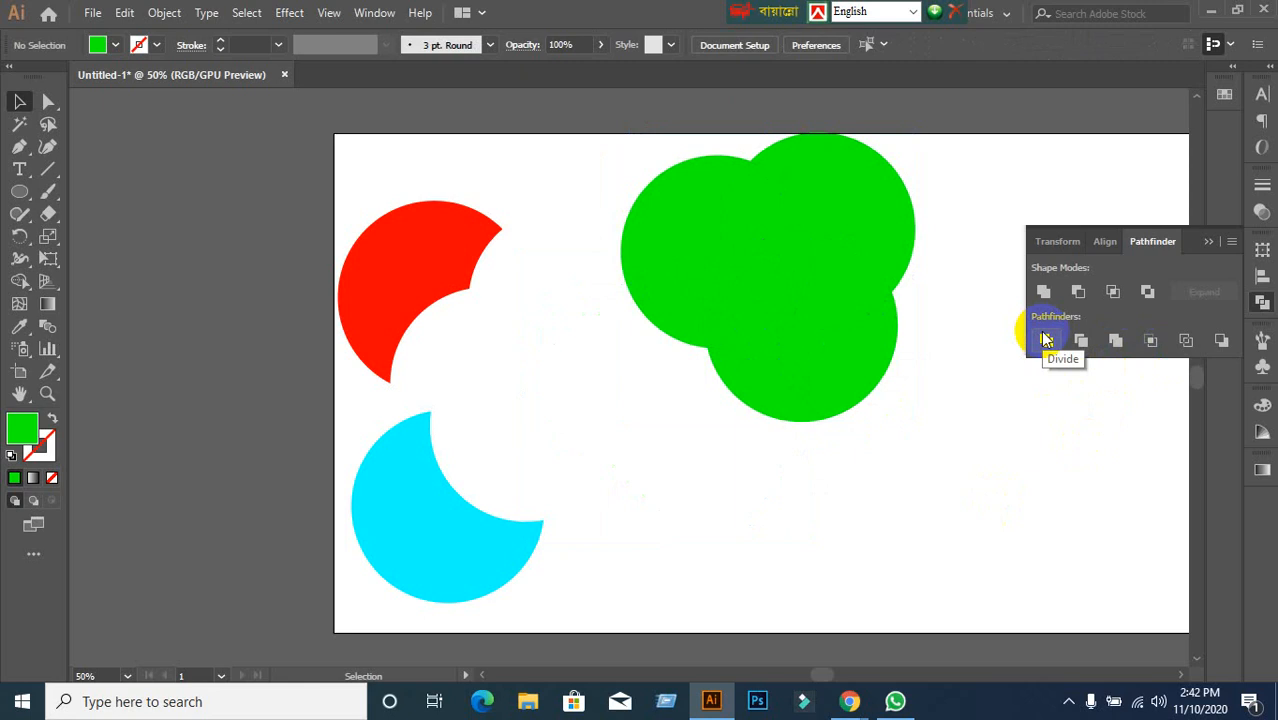
Apply Pathfinder Merge to the three selected green circles.
{"action": "left_click", "coordinate": [1115, 347]}
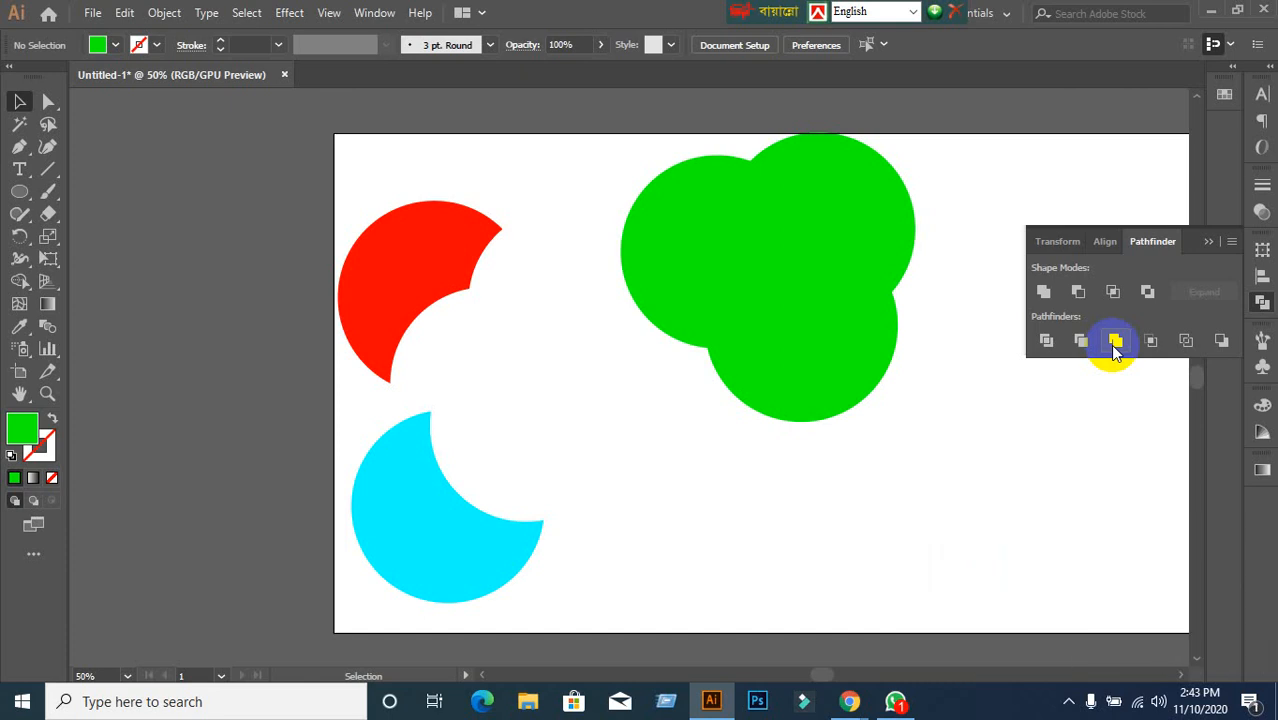
View the new shared image in the EX-GD-31 WhatsApp group, then minimize WhatsApp.
{"action": "left_click", "coordinate": [895, 700]}
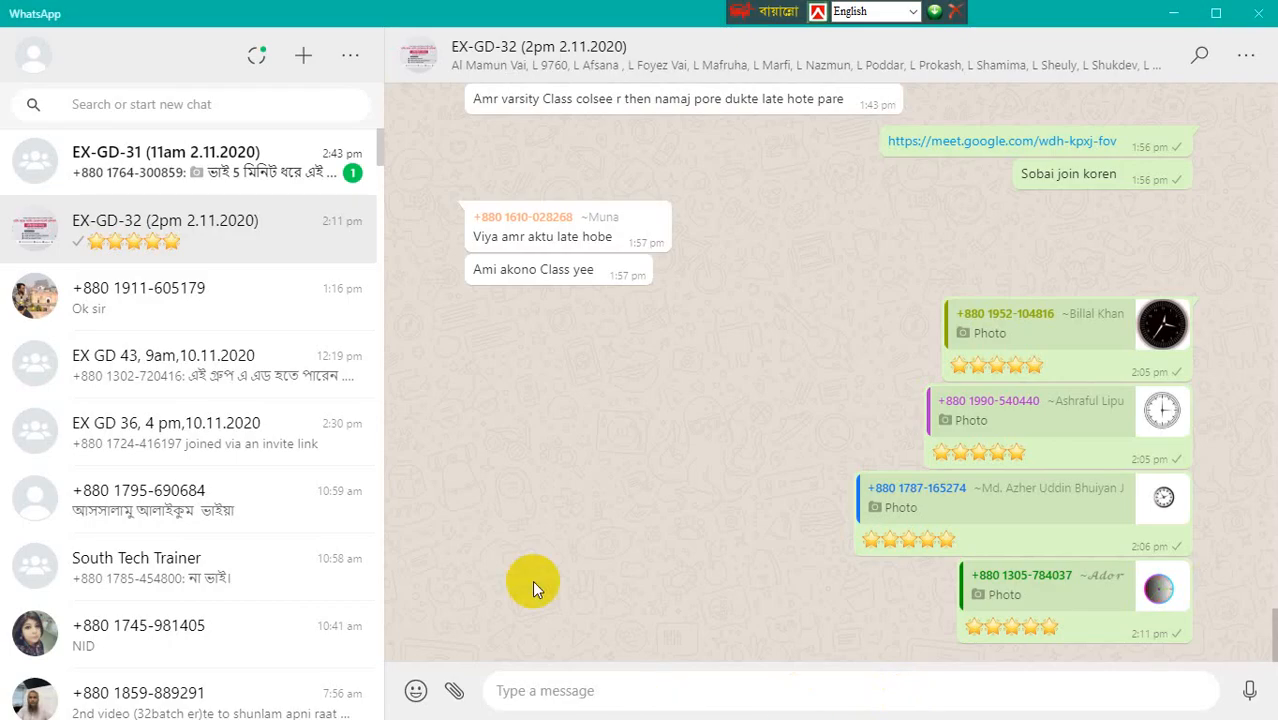
{"action": "left_click", "coordinate": [220, 175]}
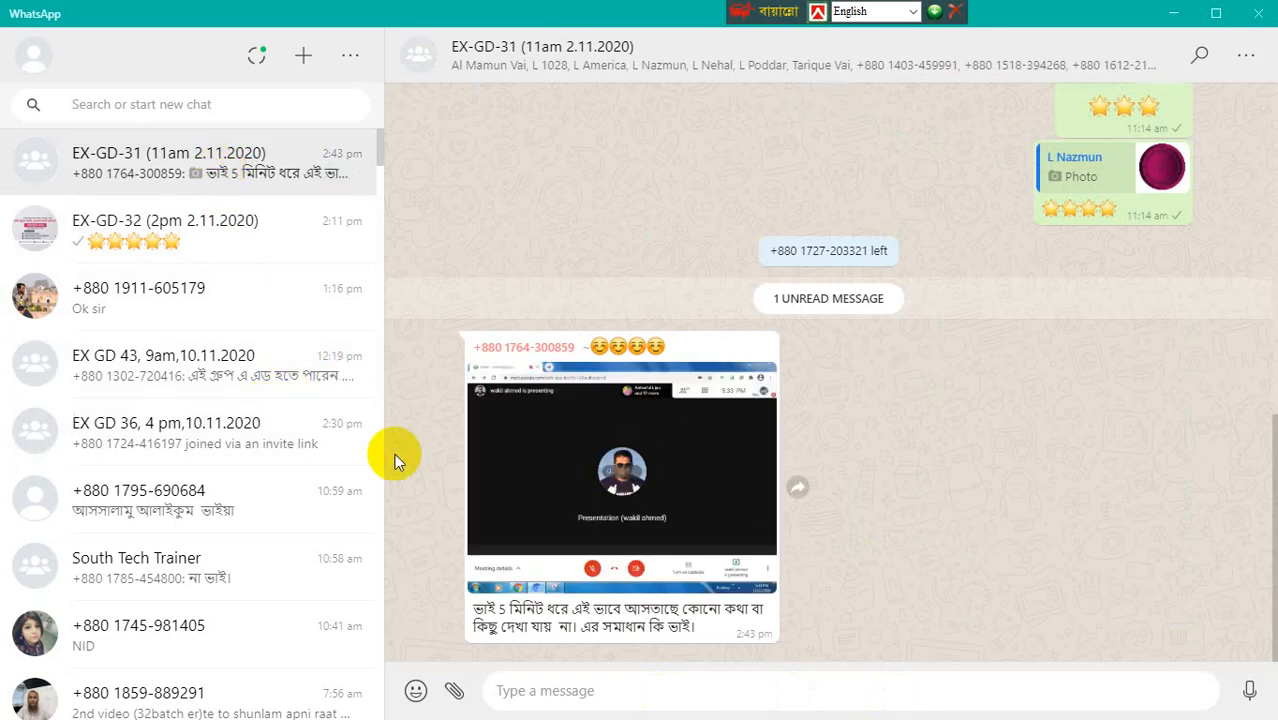
{"action": "left_click", "coordinate": [487, 485]}
{"action": "left_click", "coordinate": [632, 534]}
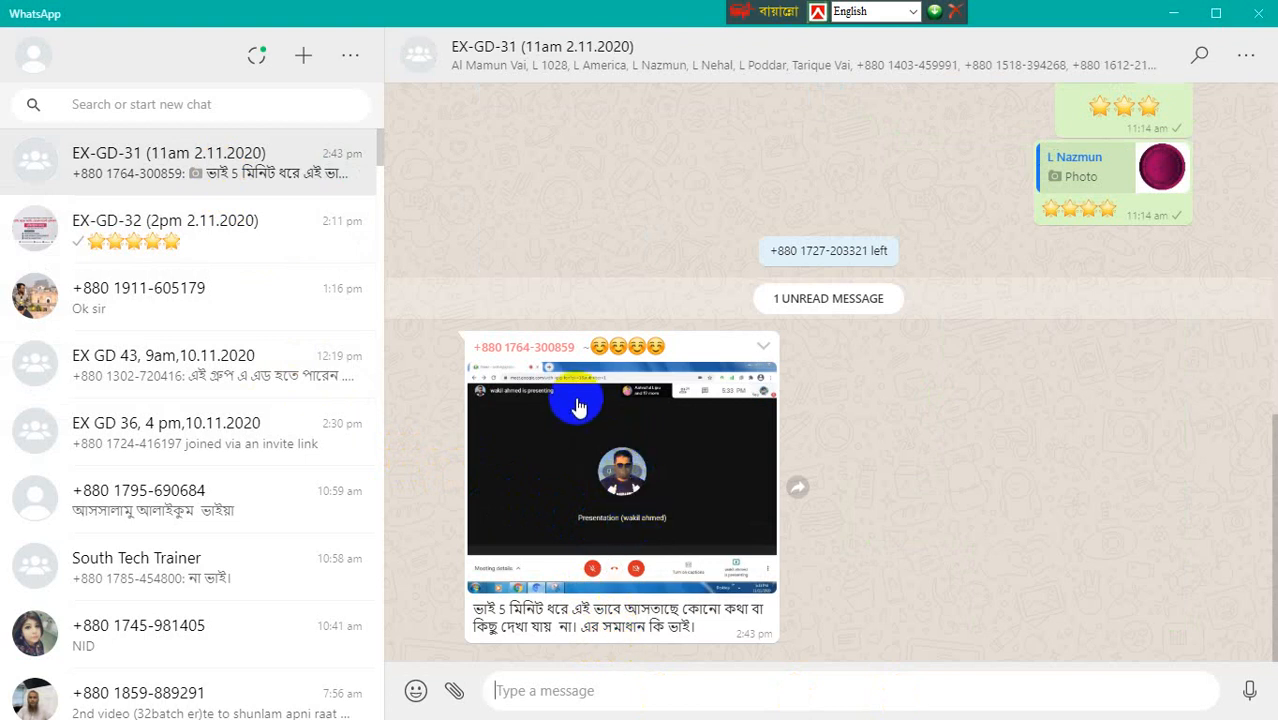
{"action": "left_click", "coordinate": [1178, 11]}
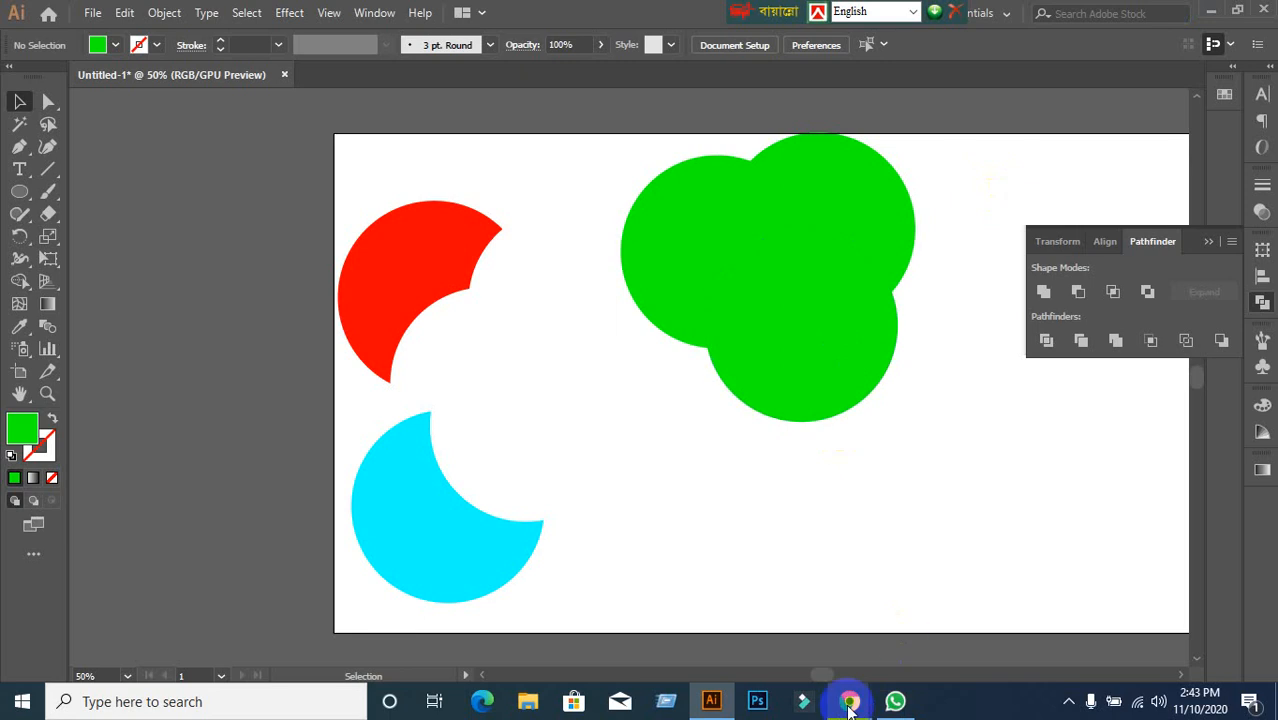
Cycle through the Meet, Illustrator and WhatsApp windows, then close Chrome to leave the meeting.
{"action": "mouse_move", "coordinate": [849, 703]}
{"action": "left_click", "coordinate": [713, 627]}
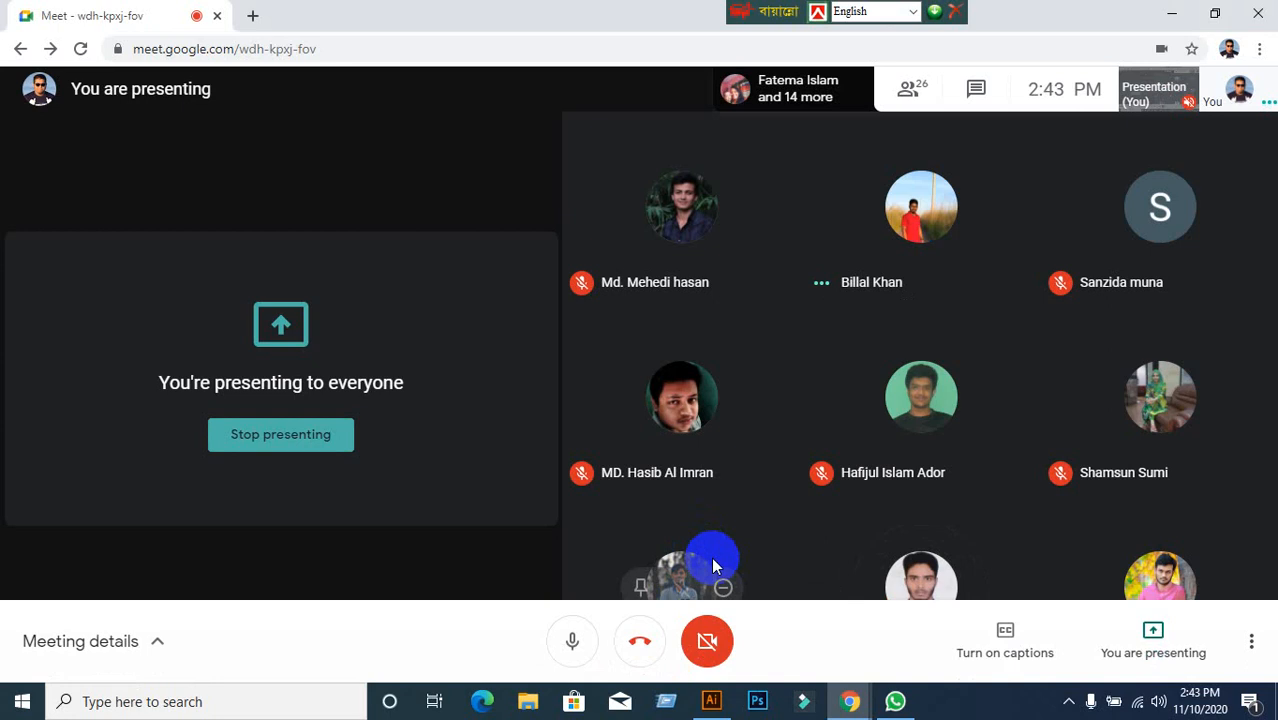
{"action": "left_click", "coordinate": [711, 703]}
{"action": "left_click", "coordinate": [711, 704]}
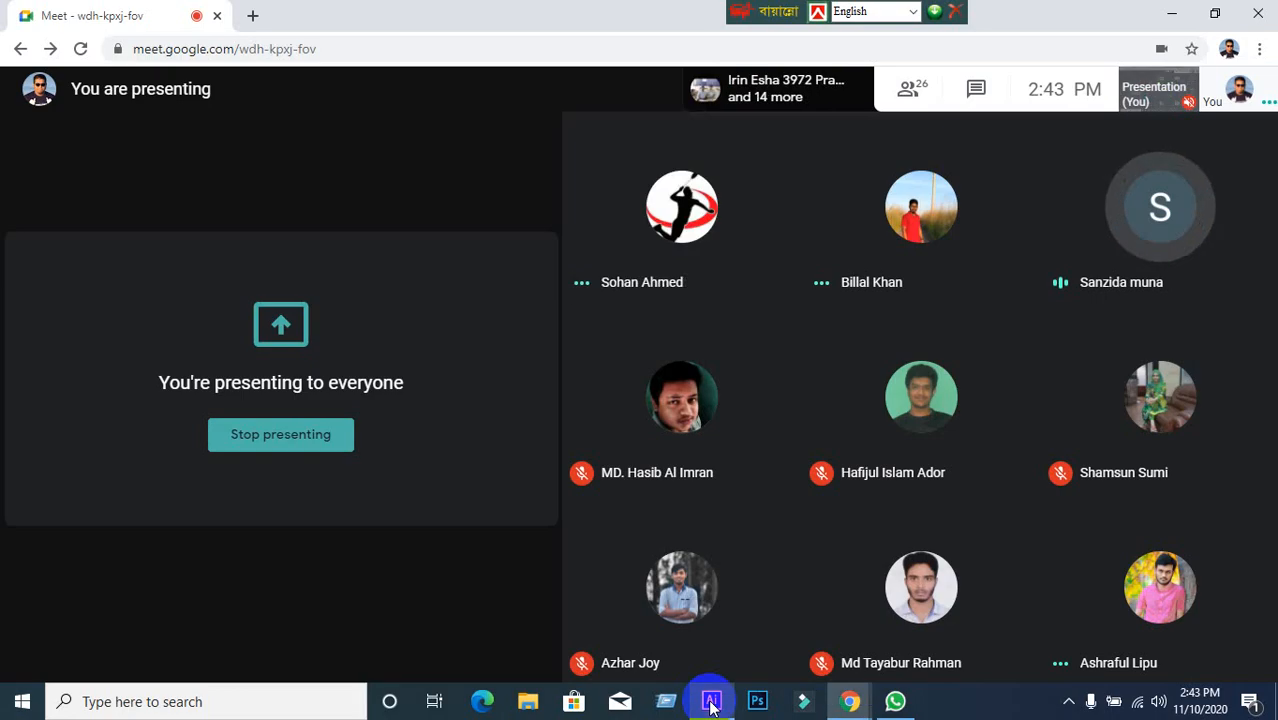
{"action": "left_click", "coordinate": [895, 701]}
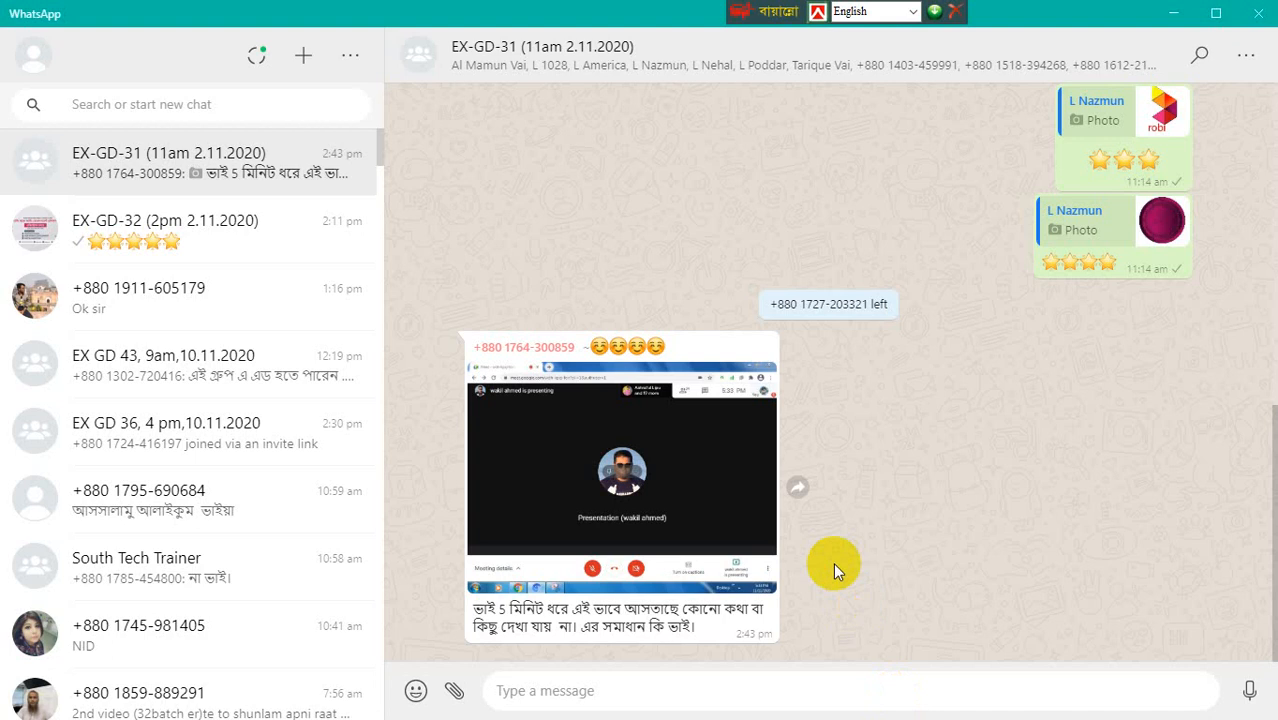
{"action": "left_click", "coordinate": [1172, 13]}
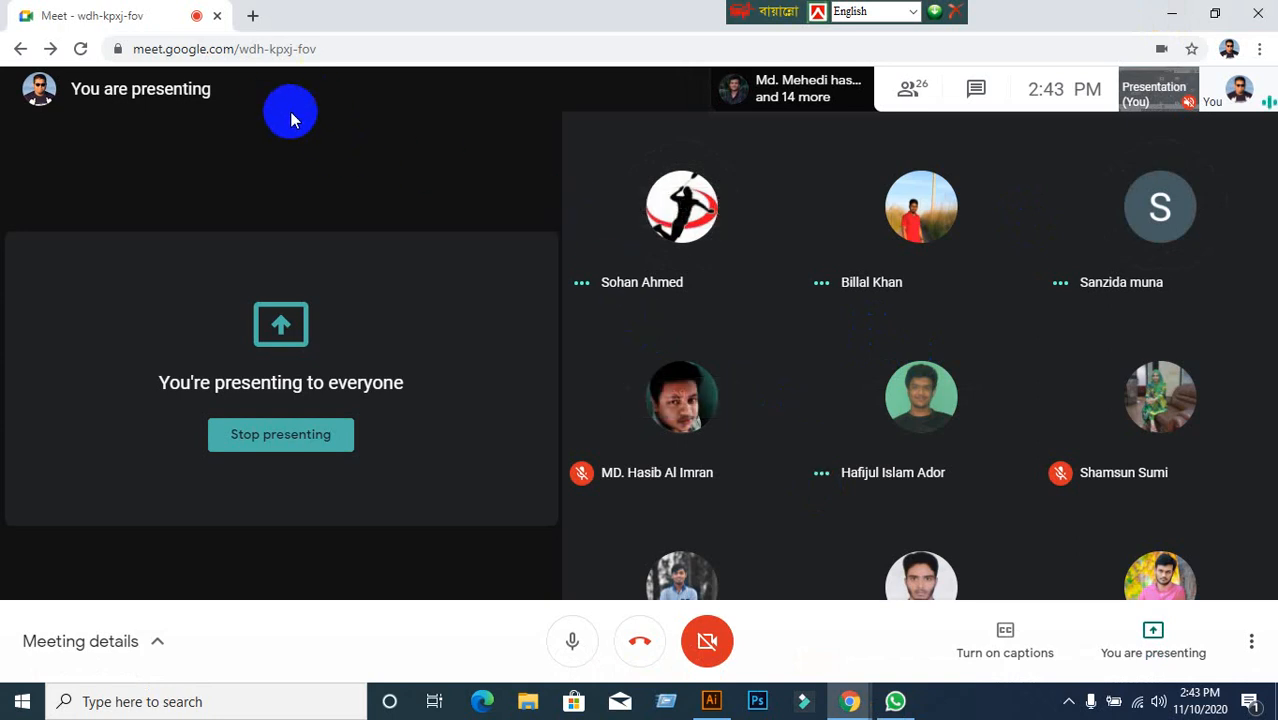
{"action": "left_click", "coordinate": [212, 17]}
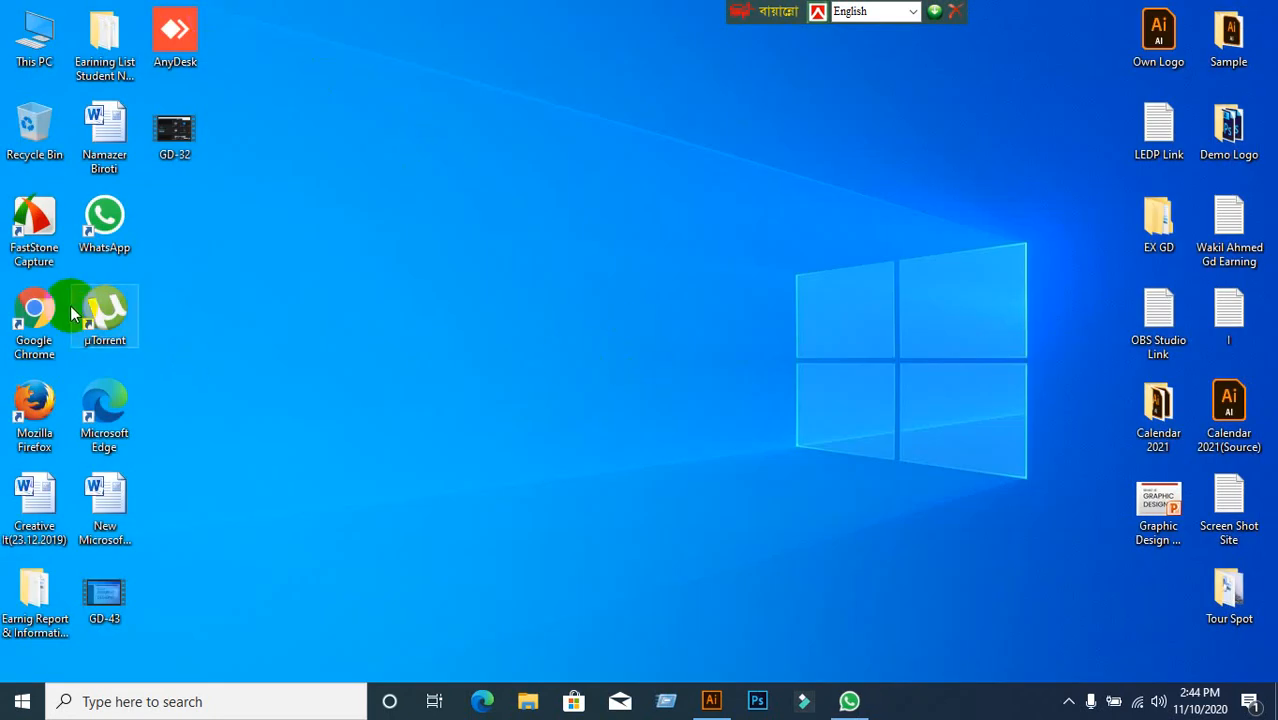
Relaunch the browser and rejoin the Meet call with the camera off and microphone on.
{"action": "double_click", "coordinate": [40, 302]}
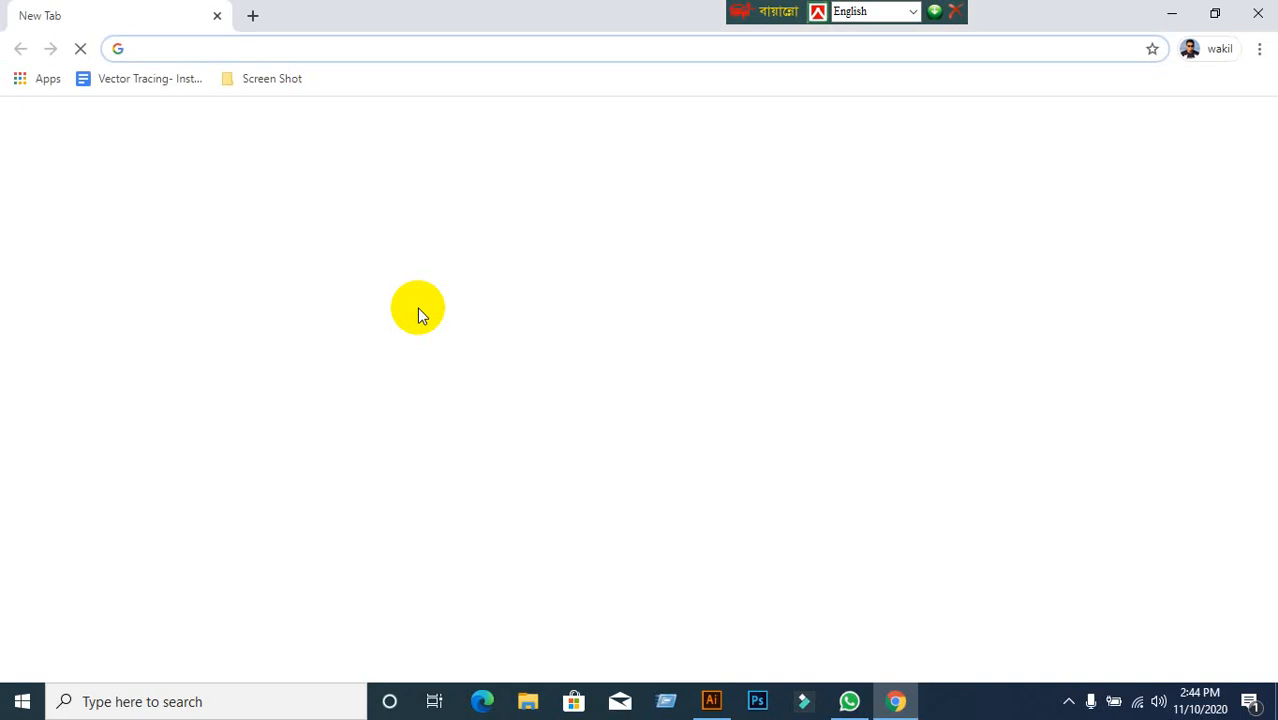
{"action": "type", "text": "meet.google.com/wdh-kpxj-fov"}
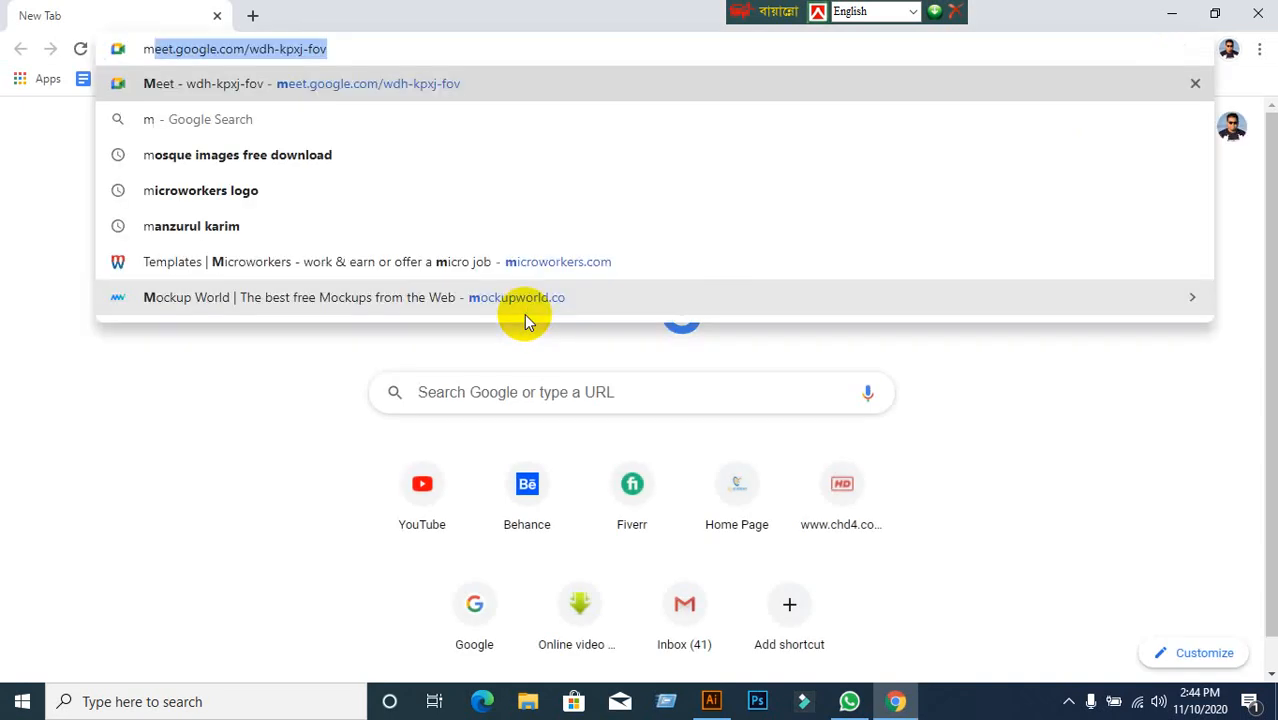
{"action": "key", "text": "Return"}
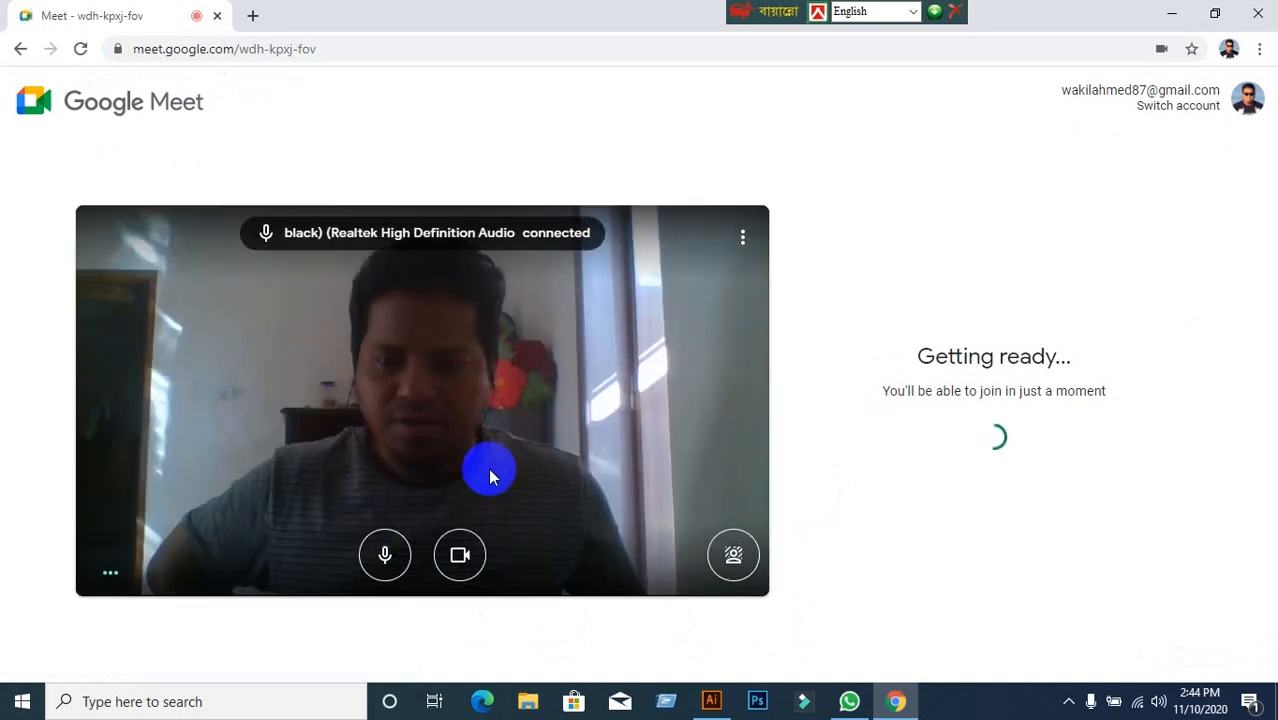
{"action": "left_click", "coordinate": [460, 555]}
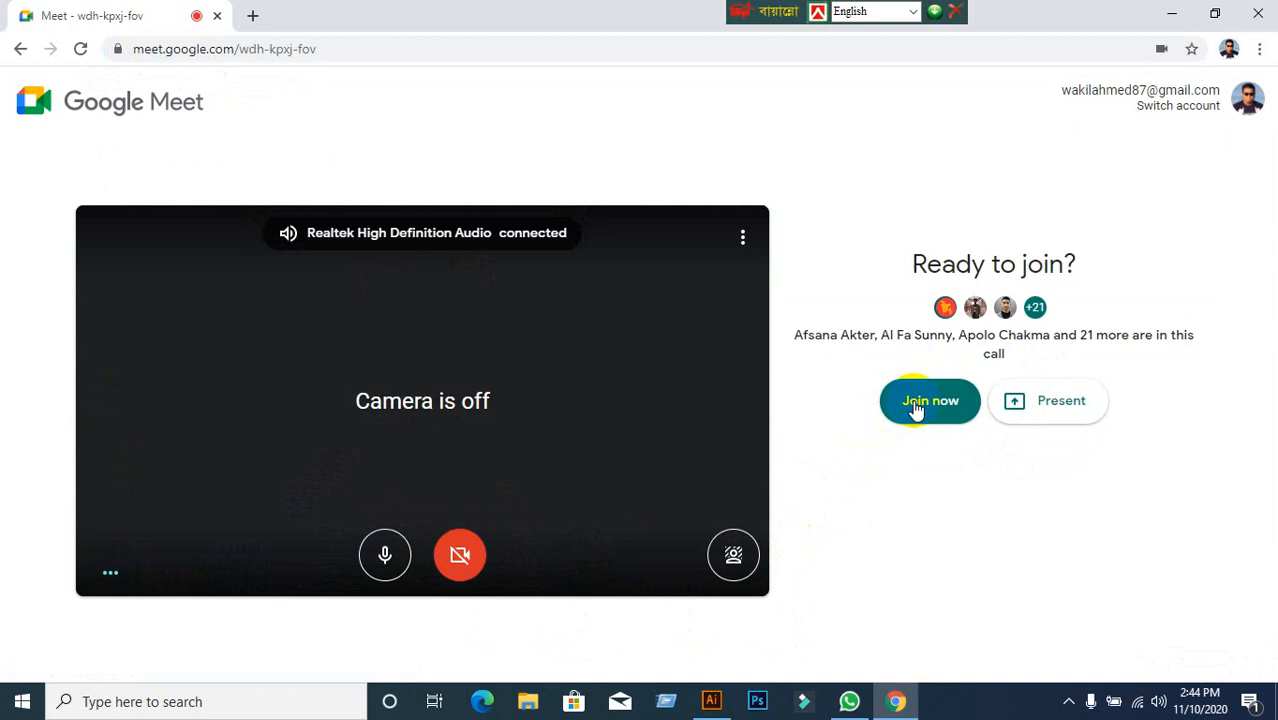
{"action": "left_click", "coordinate": [913, 402]}
{"action": "key", "text": "ctrl+d"}
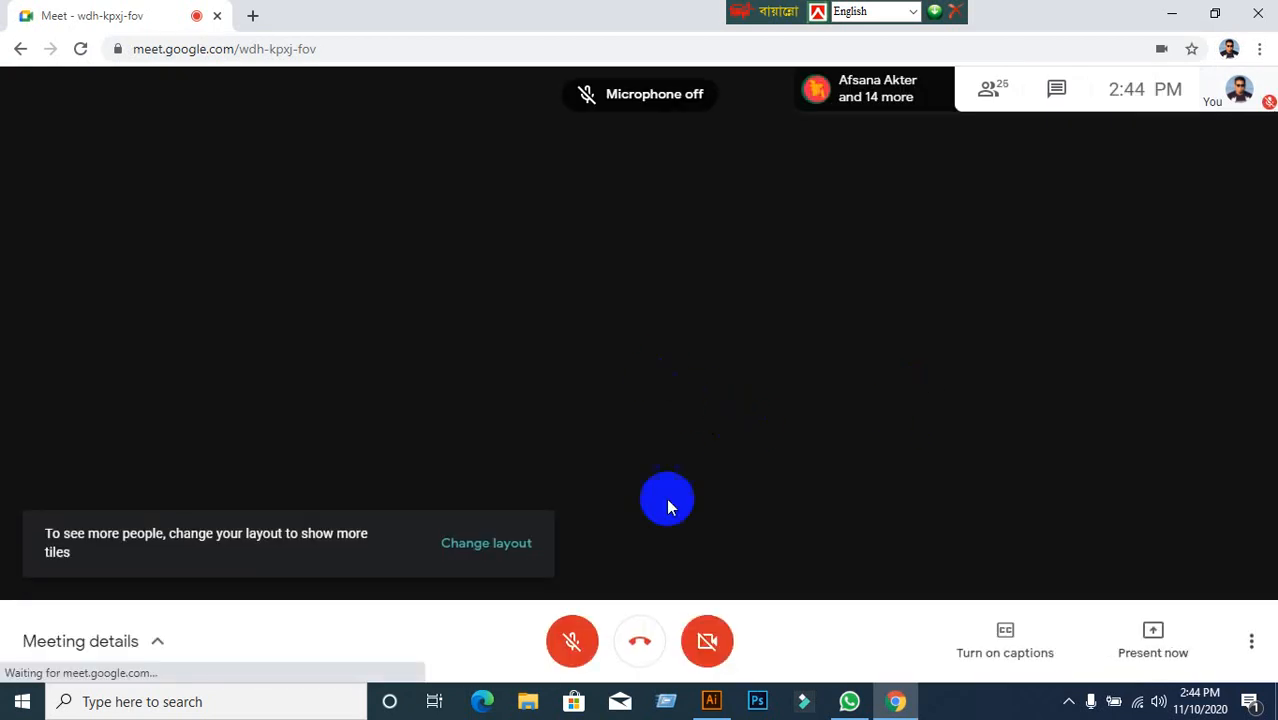
{"action": "left_click", "coordinate": [572, 630]}
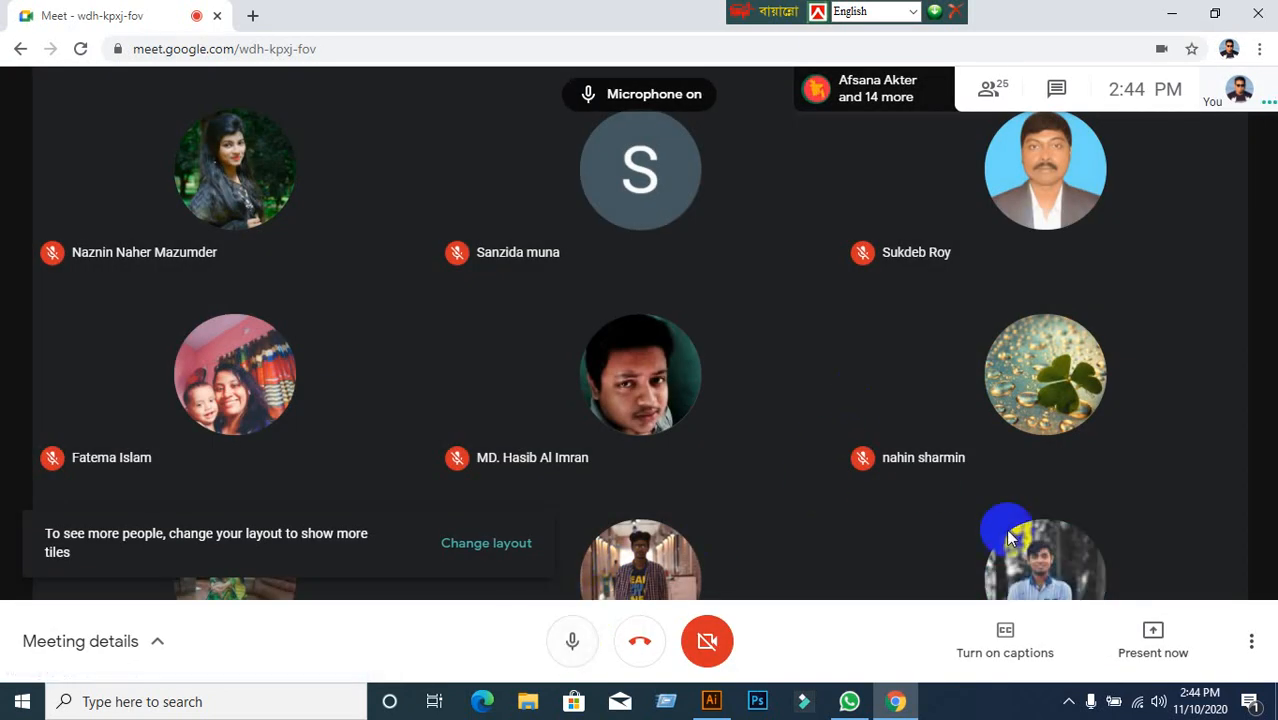
Present your entire screen to the meeting and hide the sharing notice.
{"action": "left_click", "coordinate": [1152, 645]}
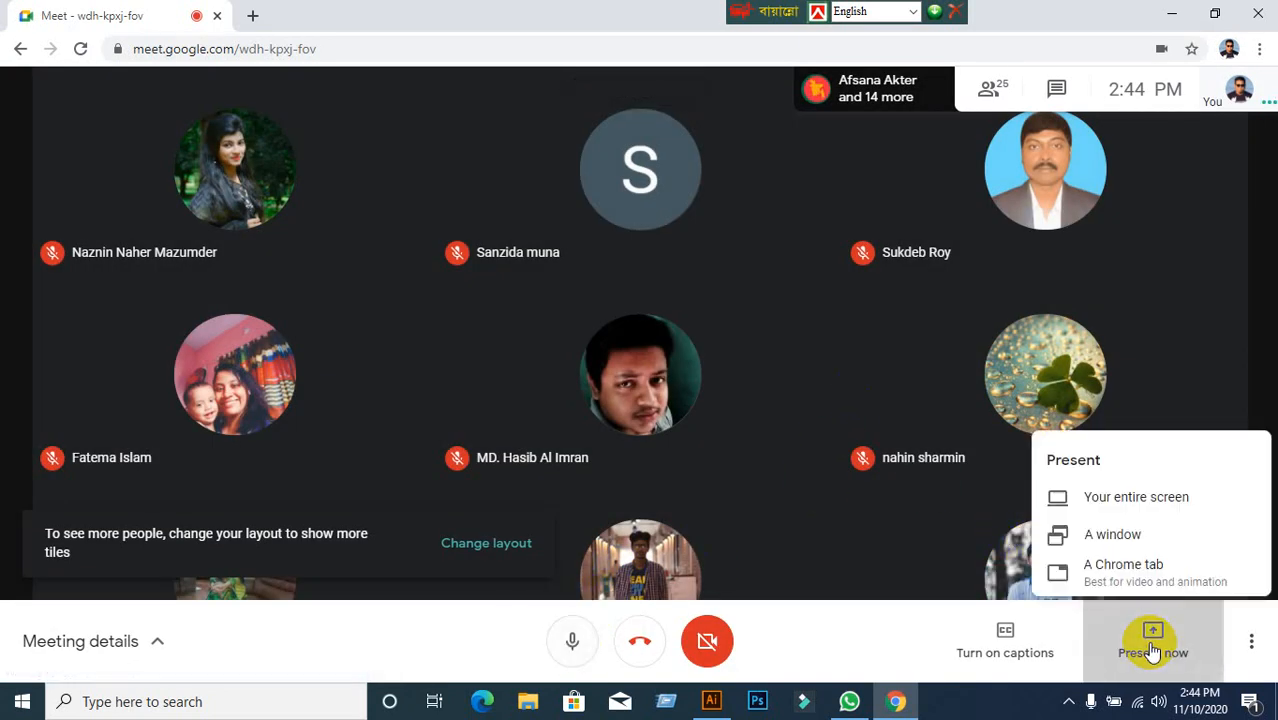
{"action": "left_click", "coordinate": [1133, 490]}
{"action": "left_click", "coordinate": [592, 262]}
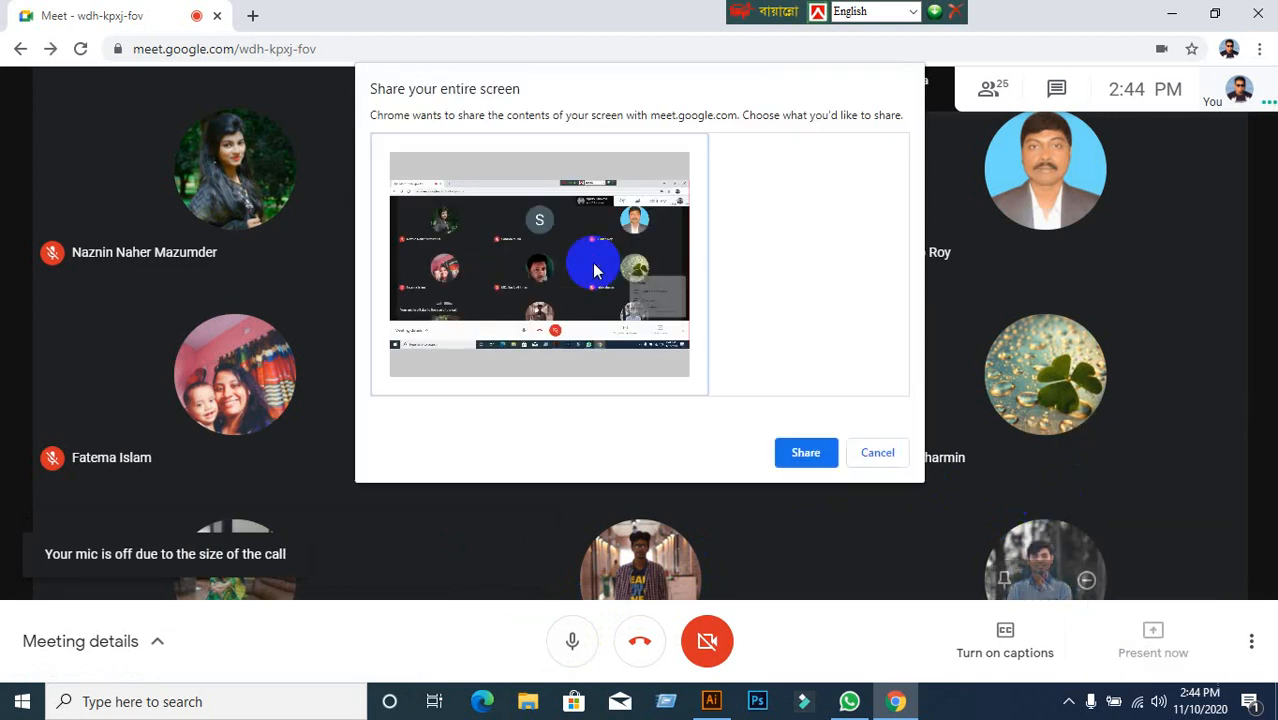
{"action": "left_click", "coordinate": [800, 458]}
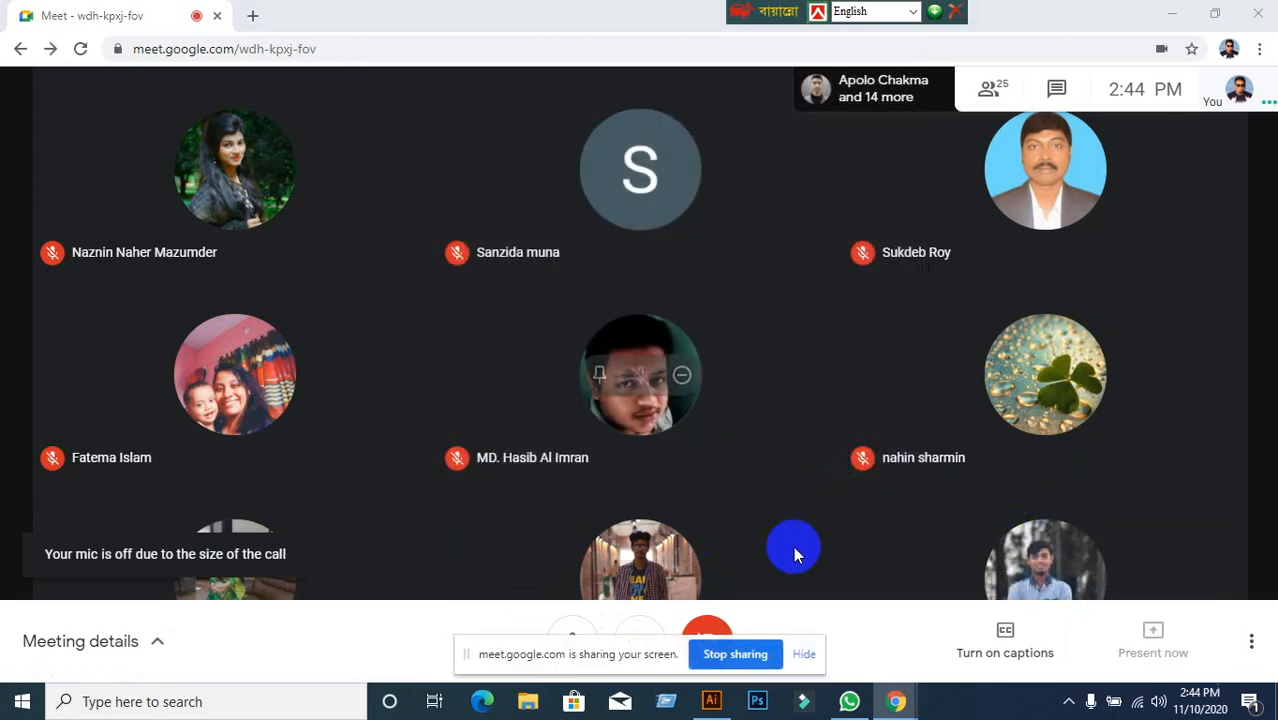
{"action": "left_click", "coordinate": [797, 654]}
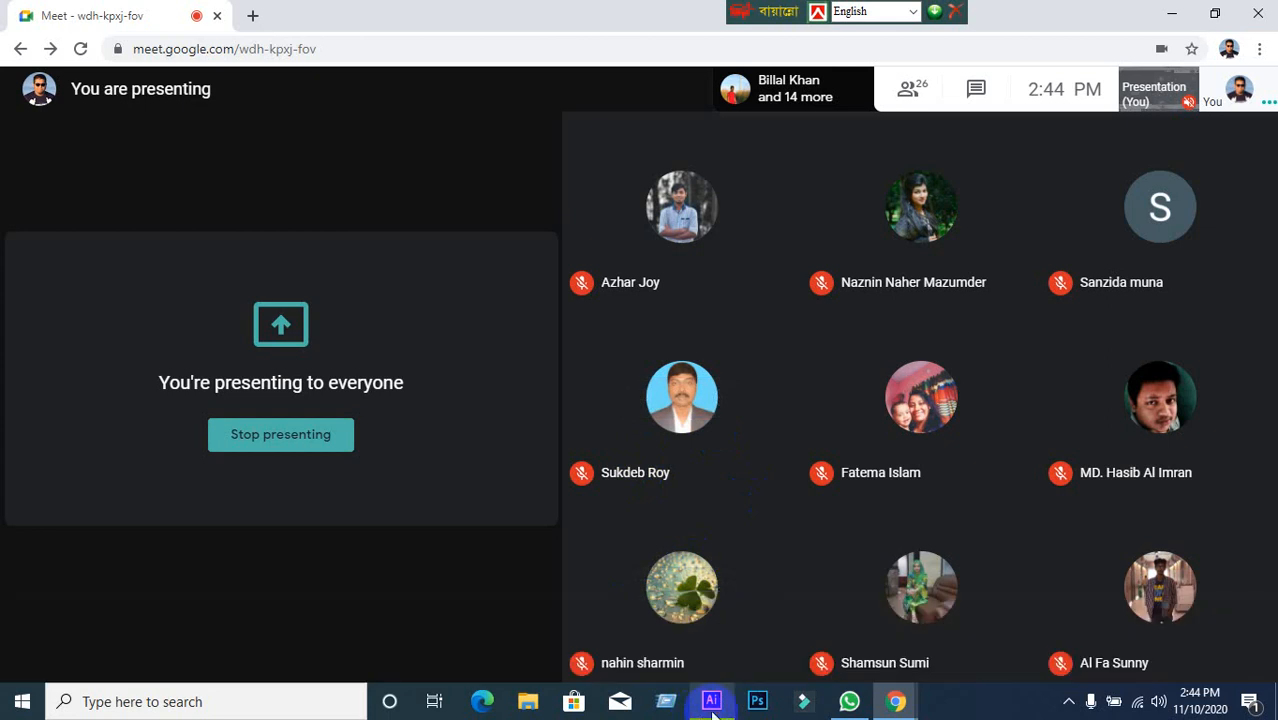
Glance at the WhatsApp chats and bring the Illustrator artwork back to the front.
{"action": "left_click", "coordinate": [712, 703]}
{"action": "left_click", "coordinate": [712, 703]}
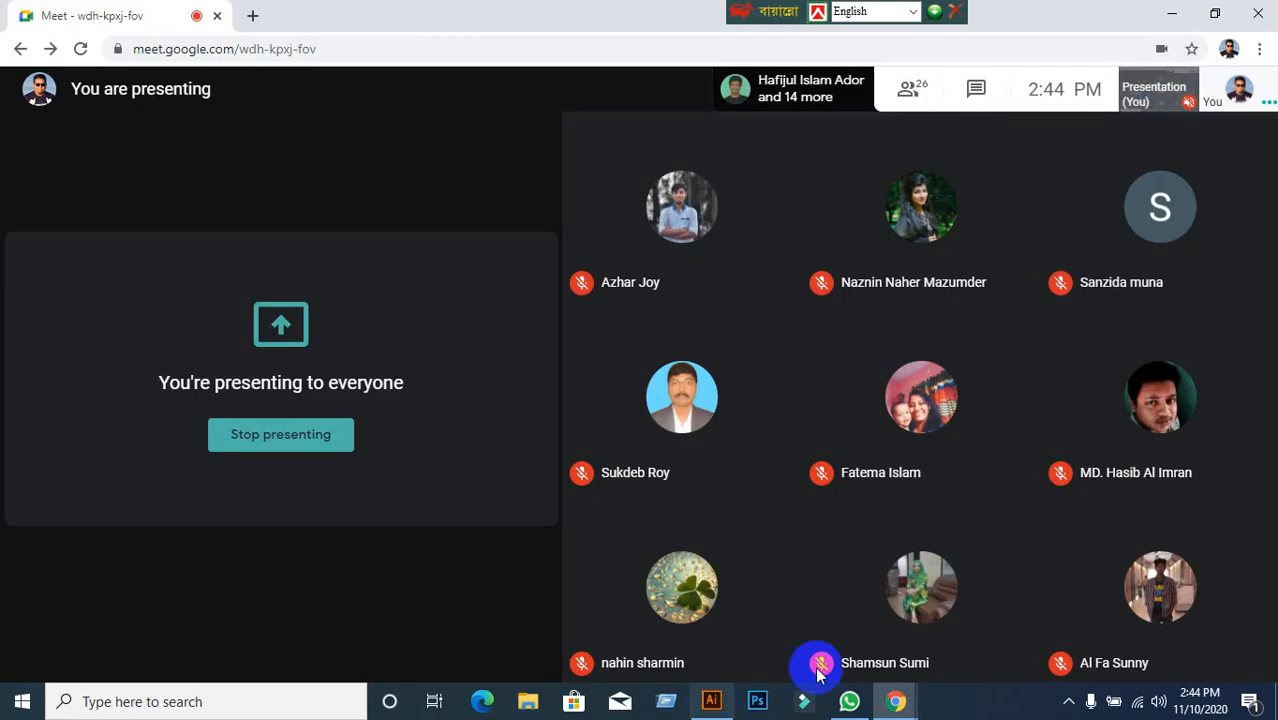
{"action": "left_click", "coordinate": [849, 701]}
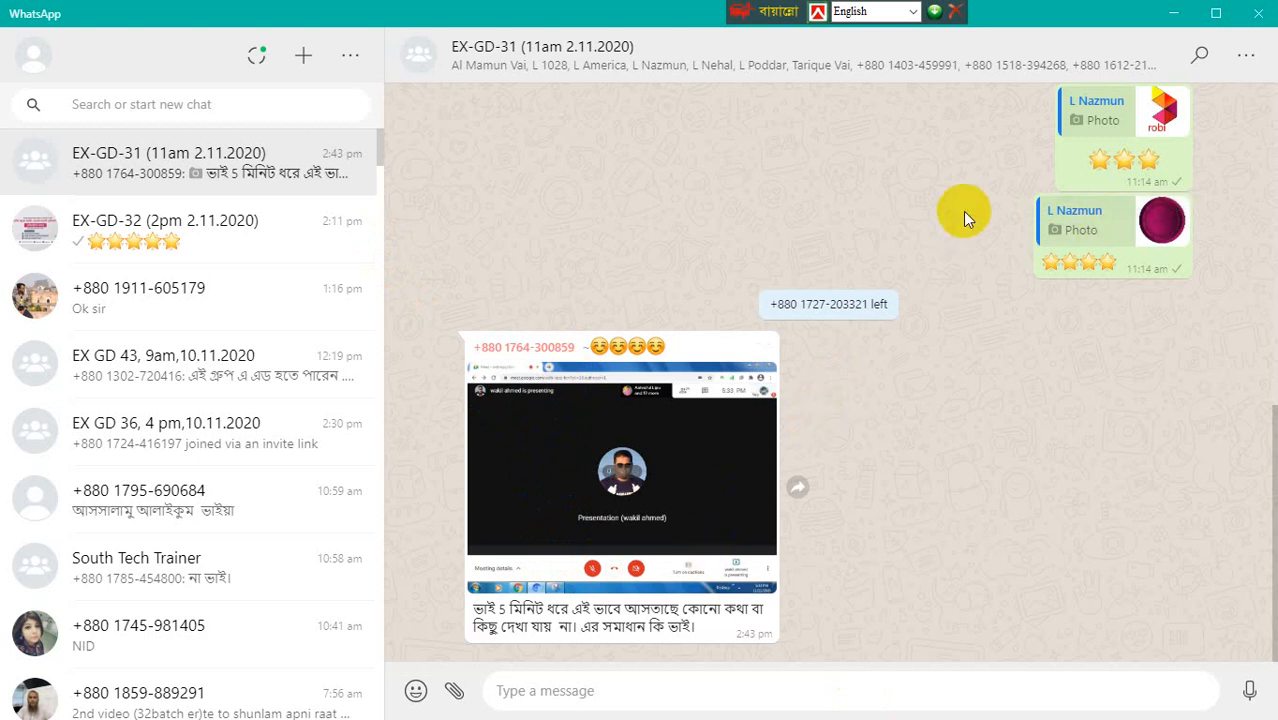
{"action": "left_click", "coordinate": [1162, 16]}
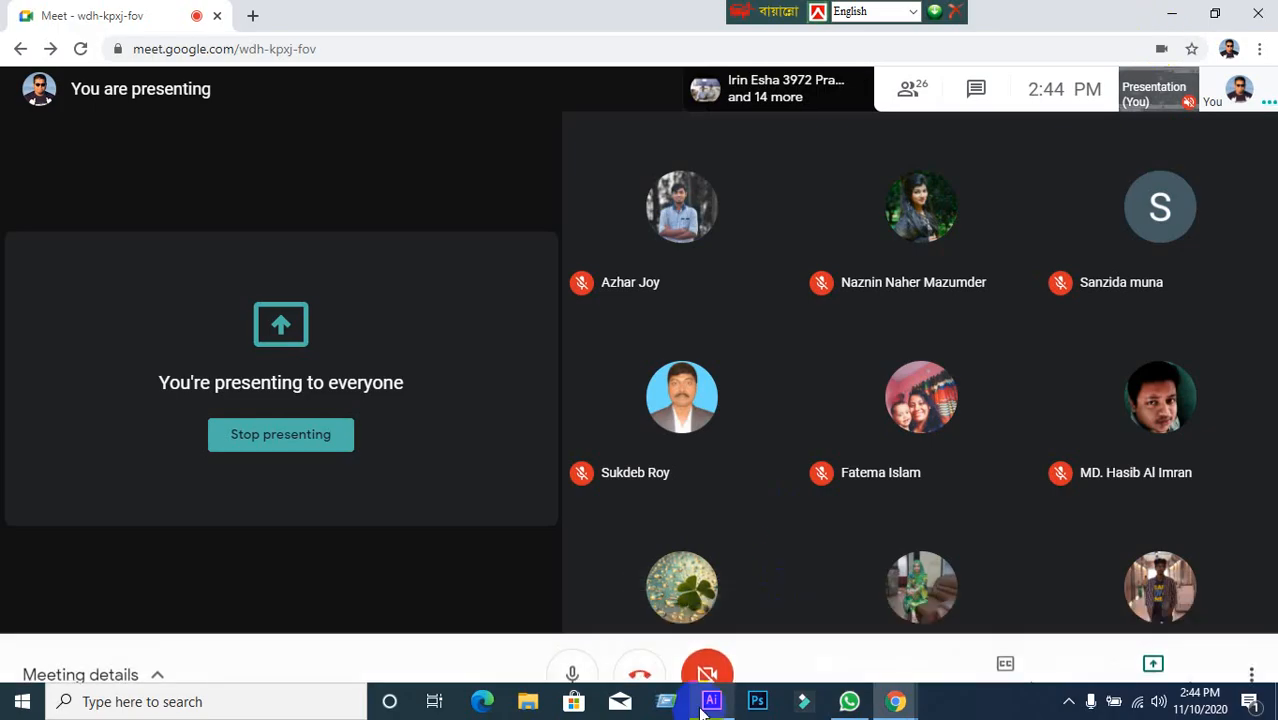
{"action": "left_click", "coordinate": [711, 701]}
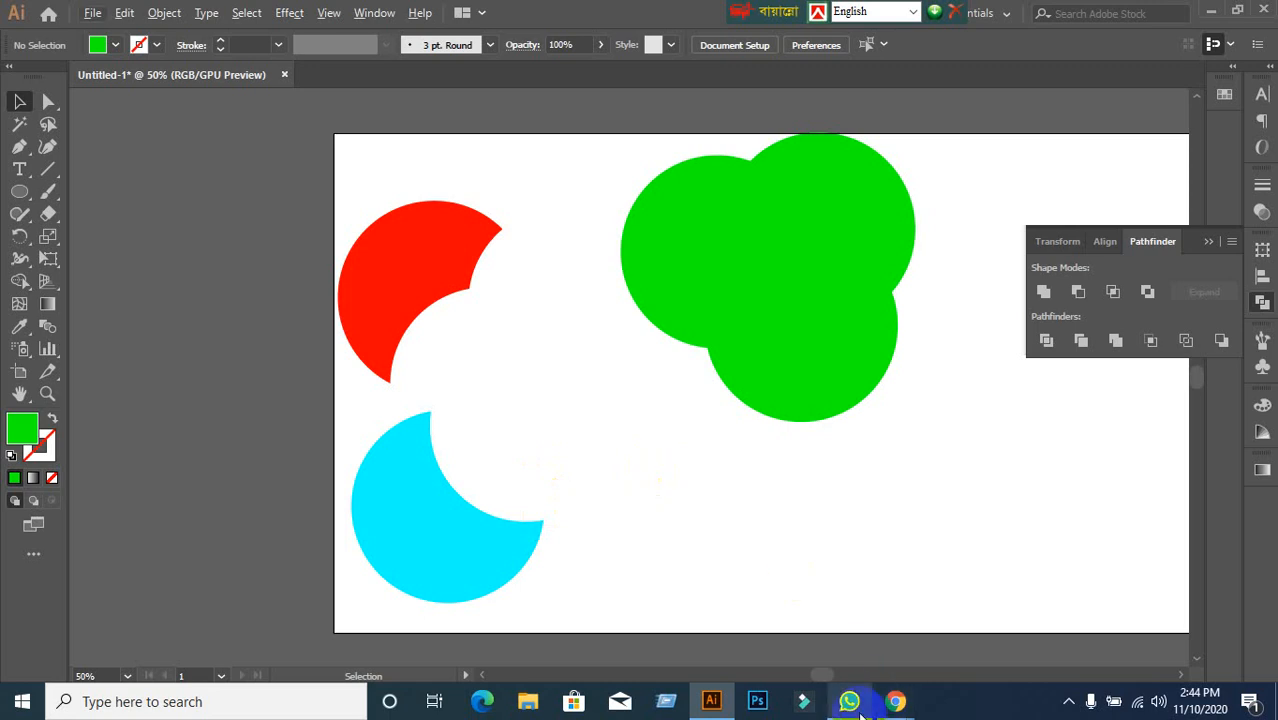
{"action": "mouse_move", "coordinate": [849, 701]}
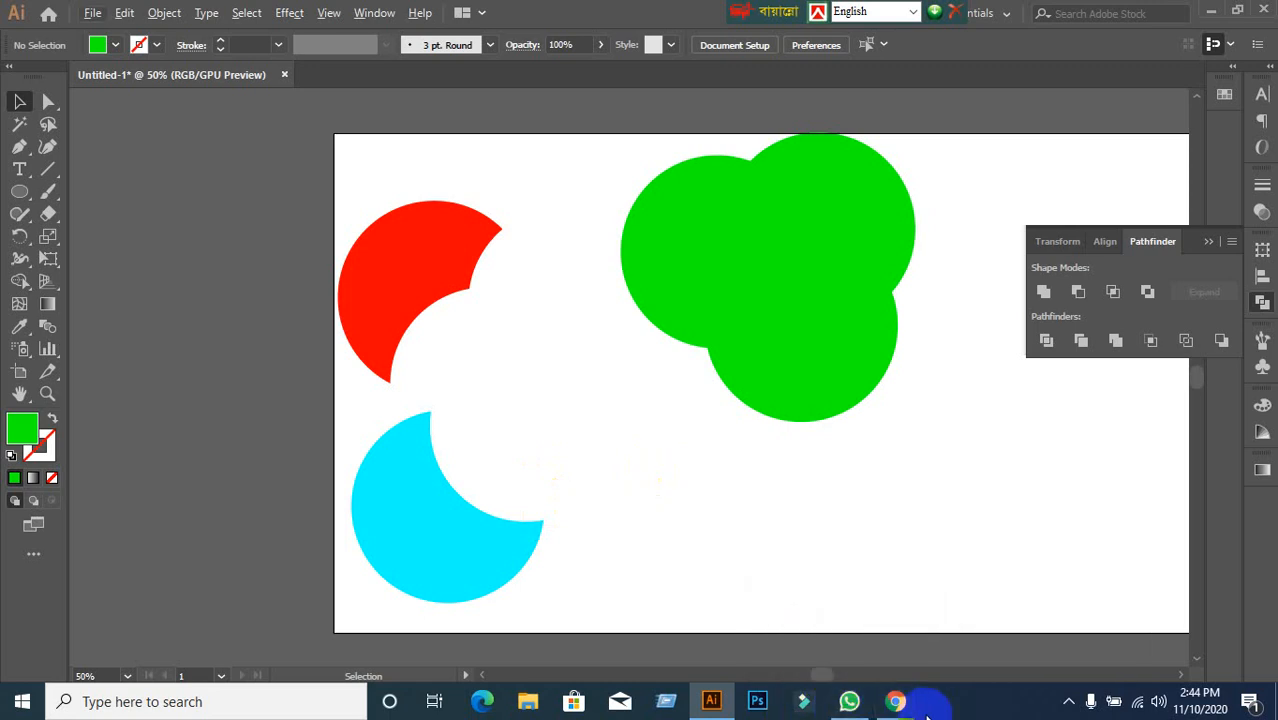
{"action": "mouse_move", "coordinate": [895, 700]}
{"action": "left_click", "coordinate": [826, 681]}
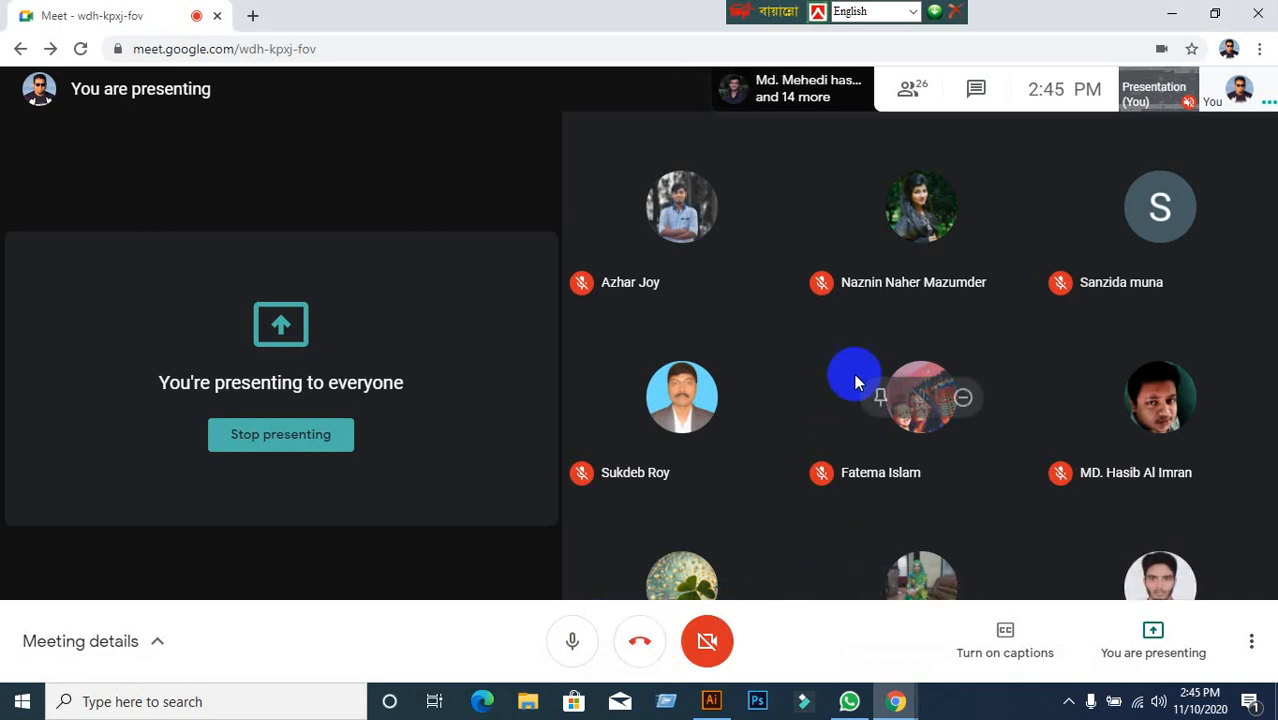
{"action": "left_click", "coordinate": [711, 700]}
{"action": "scroll", "coordinate": [883, 473], "scroll_direction": "down", "scroll_amount": 1}
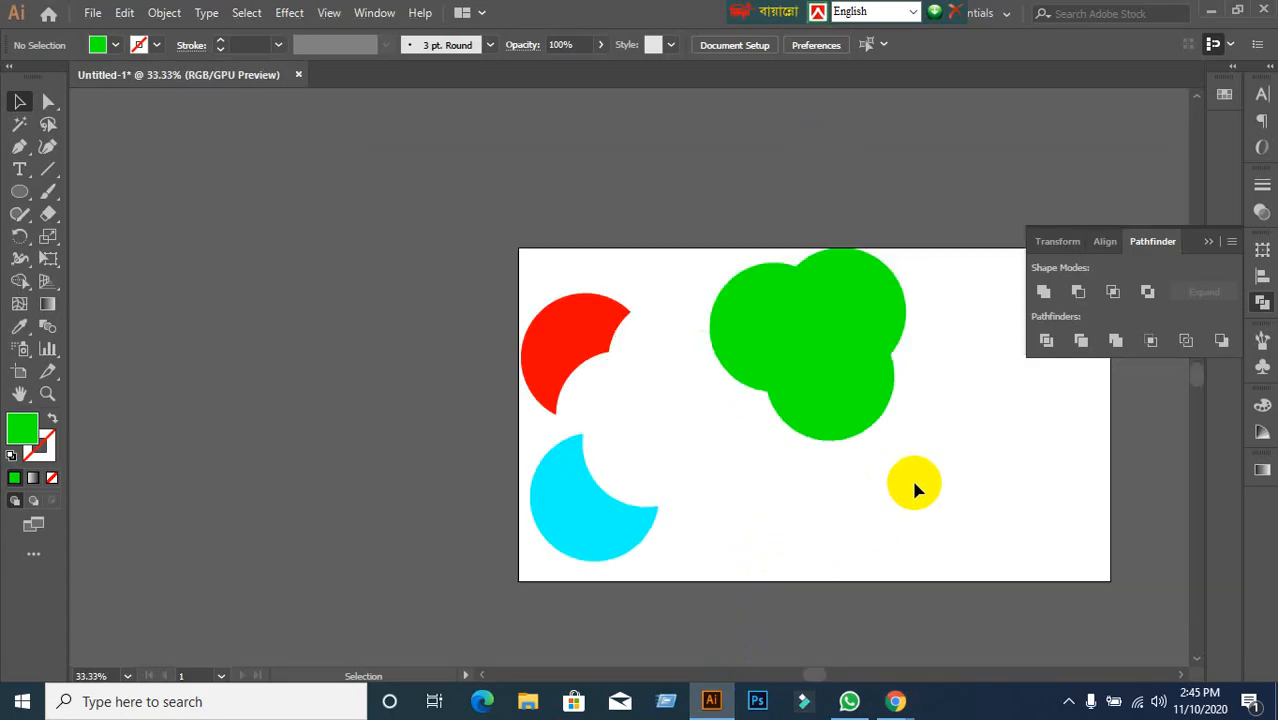
{"action": "left_click_drag", "start_coordinate": [911, 476], "coordinate": [820, 462]}
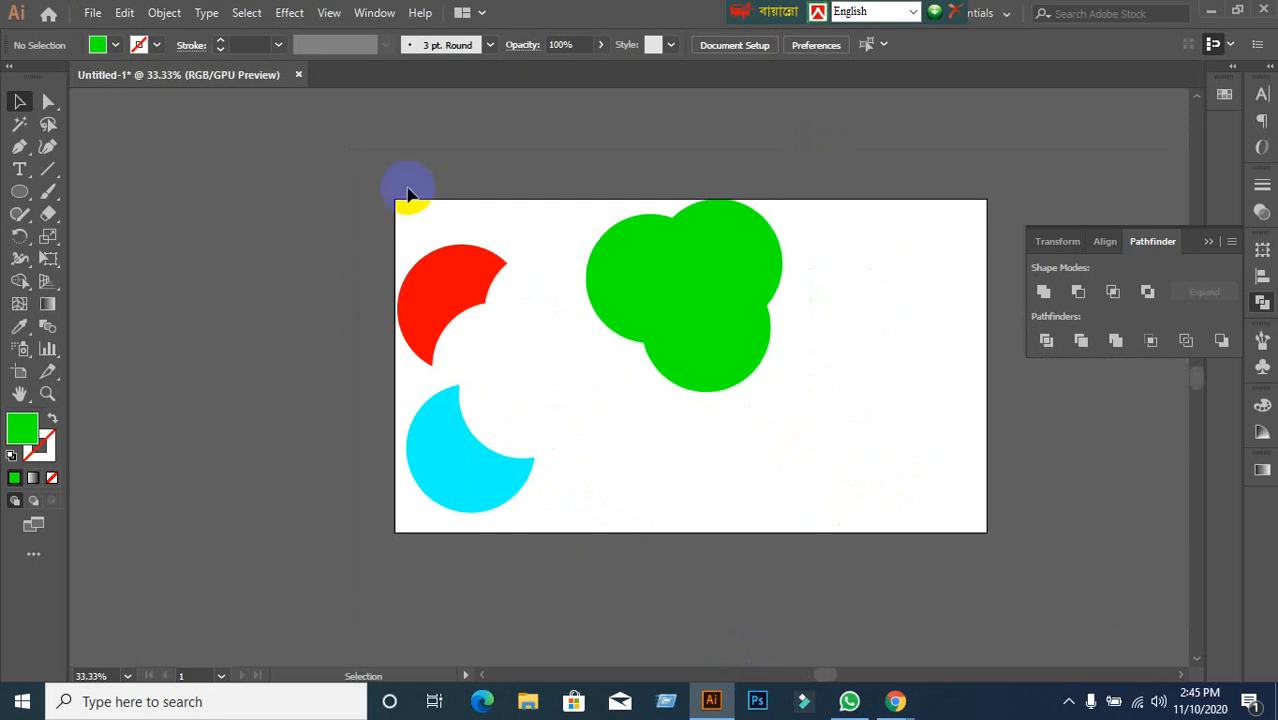
{"action": "left_click_drag", "start_coordinate": [362, 181], "coordinate": [926, 465]}
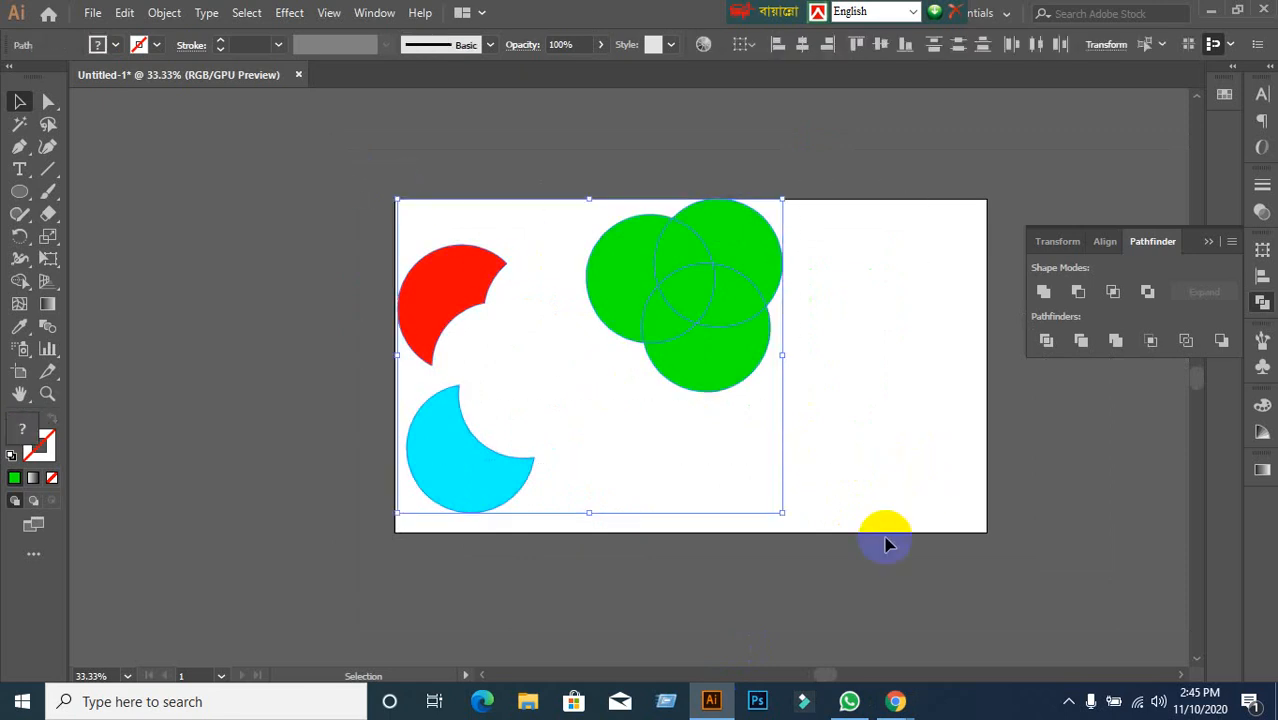
{"action": "left_click", "coordinate": [888, 543]}
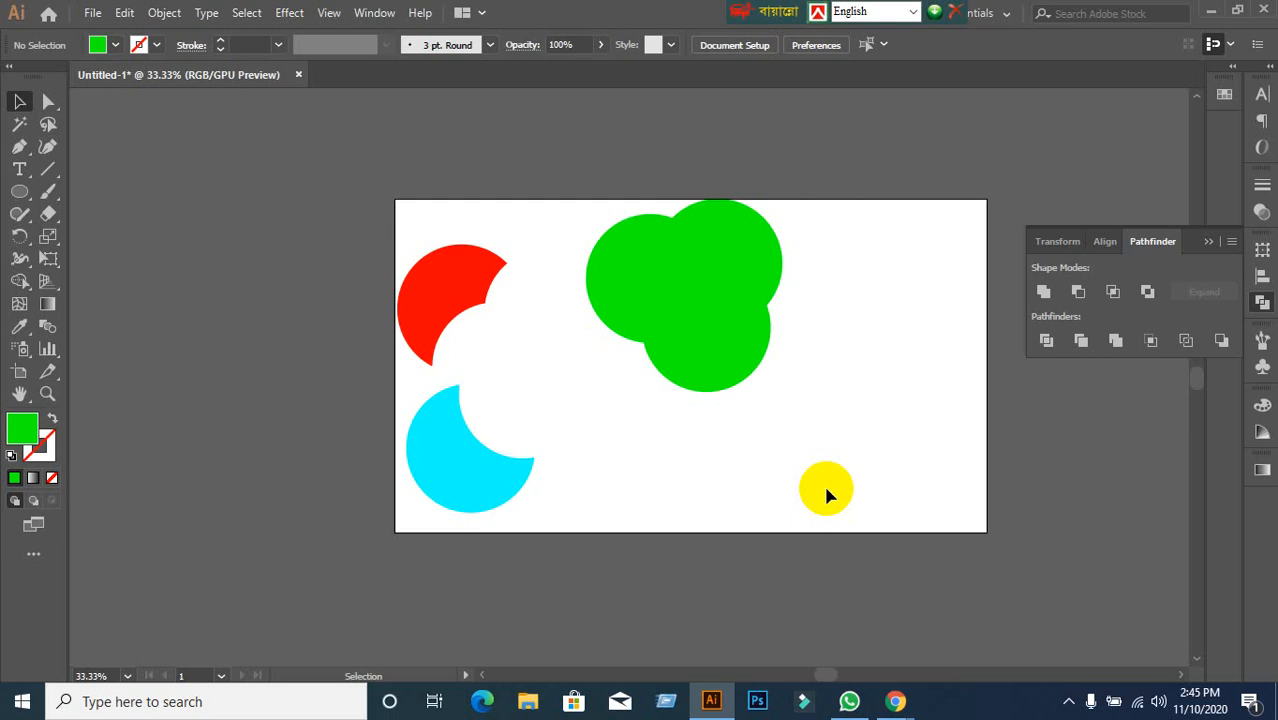
Marquee-select the three green circles and make them a compound shape, undoing the expand.
{"action": "left_click", "coordinate": [712, 372]}
{"action": "left_click", "coordinate": [799, 477]}
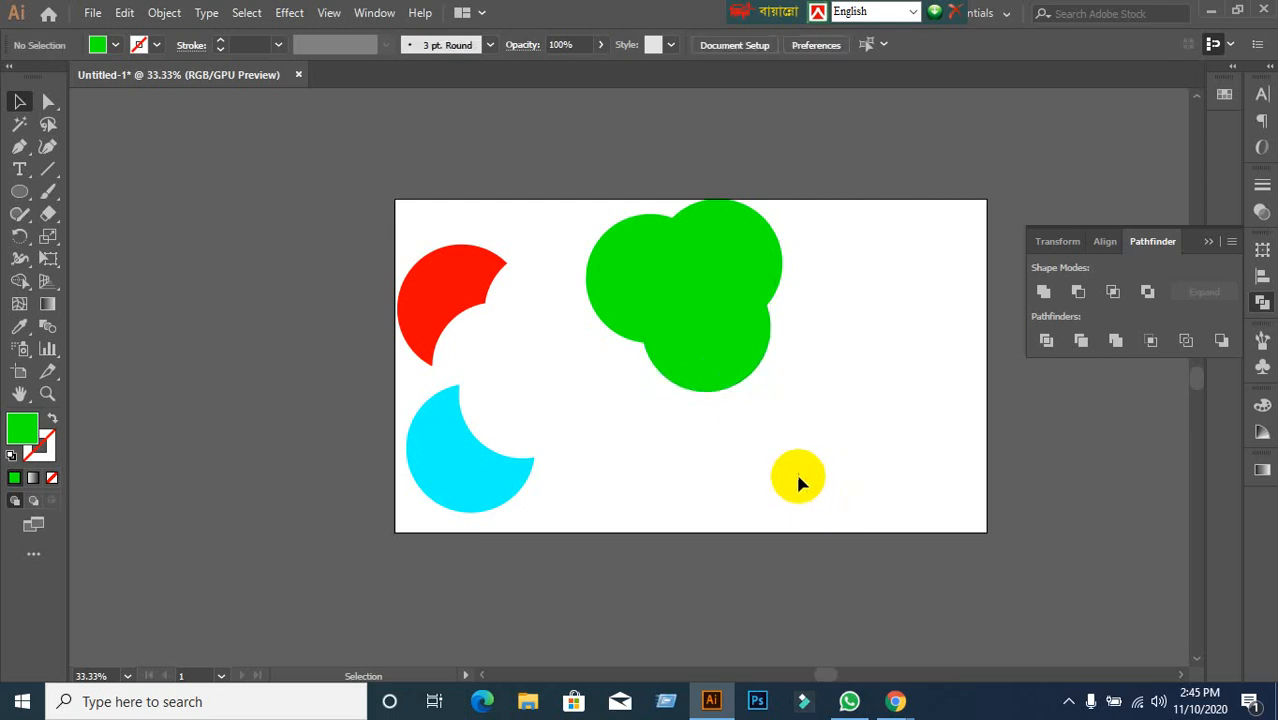
{"action": "left_click", "coordinate": [633, 288]}
{"action": "left_click", "coordinate": [740, 252]}
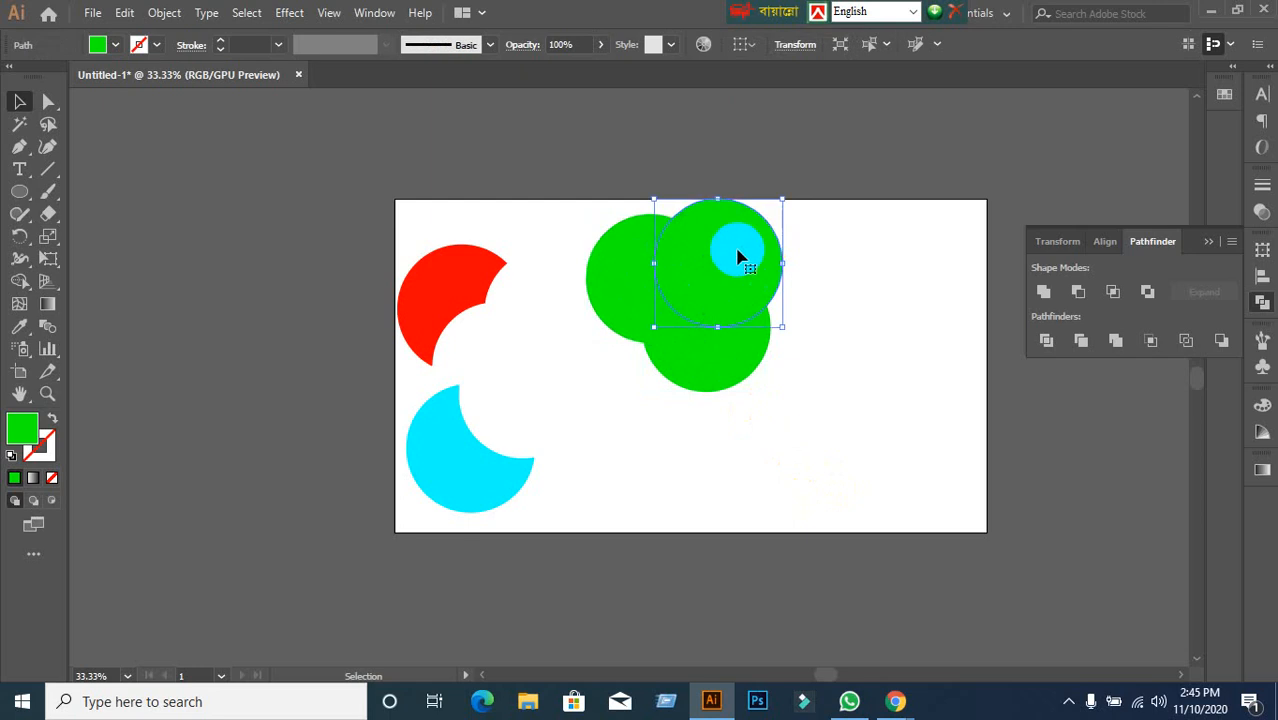
{"action": "left_click", "coordinate": [871, 412]}
{"action": "left_click_drag", "start_coordinate": [570, 202], "coordinate": [888, 458]}
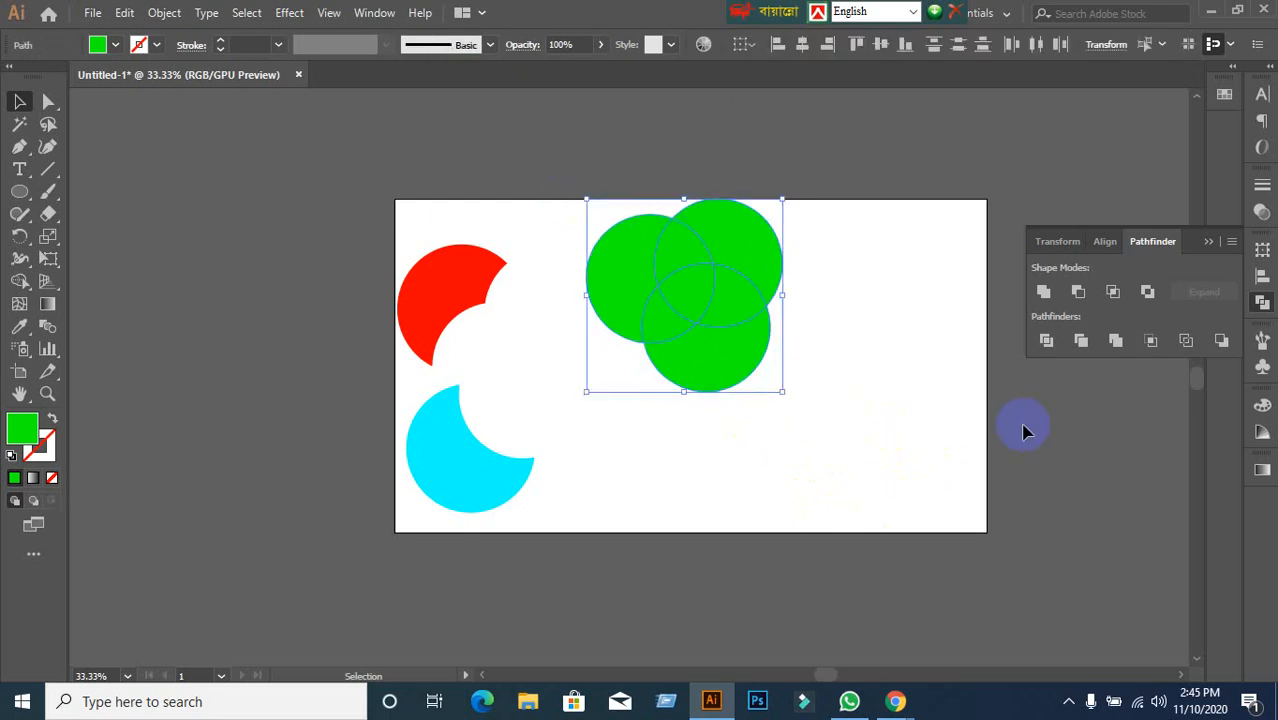
{"action": "left_click", "coordinate": [1043, 291], "text": "alt"}
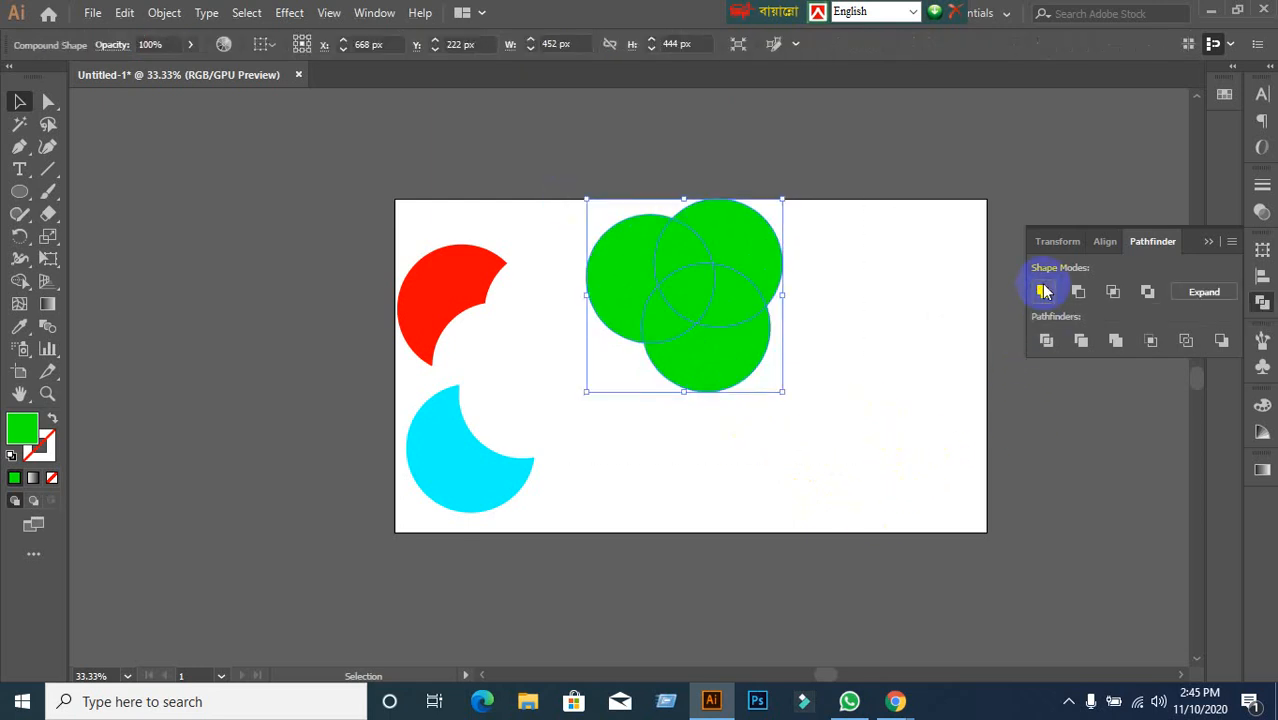
{"action": "left_click", "coordinate": [1200, 292]}
{"action": "key", "text": "ctrl+z"}
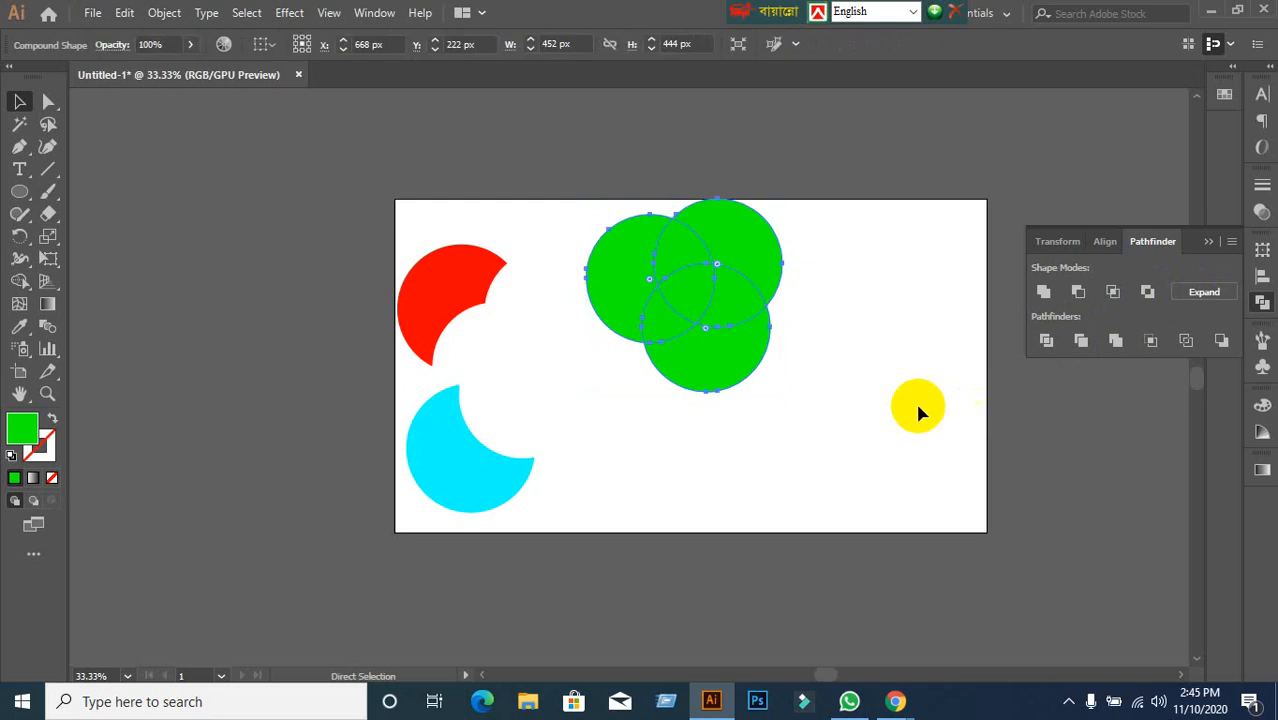
Merge the green circles into one shape and nudge it down-right, then undo the nudge.
{"action": "left_click_drag", "start_coordinate": [913, 413], "coordinate": [958, 450]}
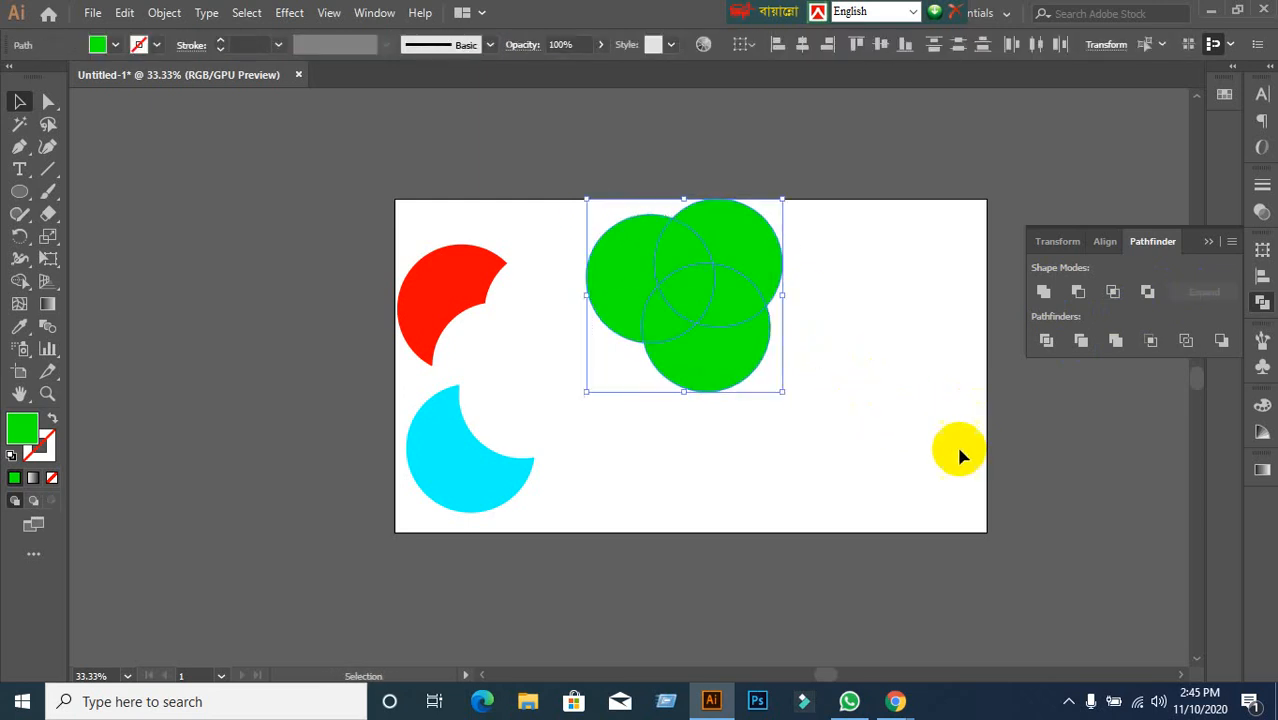
{"action": "left_click", "coordinate": [1120, 344]}
{"action": "left_click_drag", "start_coordinate": [722, 343], "coordinate": [757, 374]}
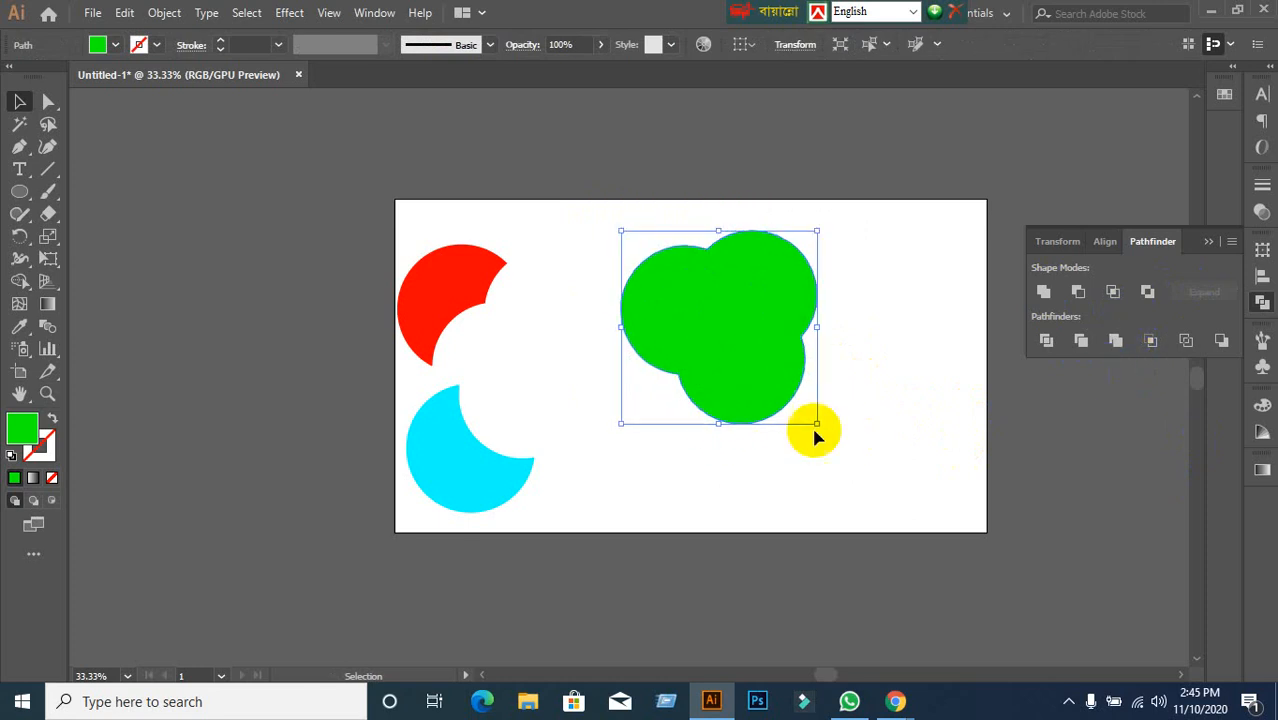
{"action": "key", "text": "ctrl+z"}
Undo the merge to restore separate circles and fill the lower circle yellow.
{"action": "key", "text": "ctrl+z"}
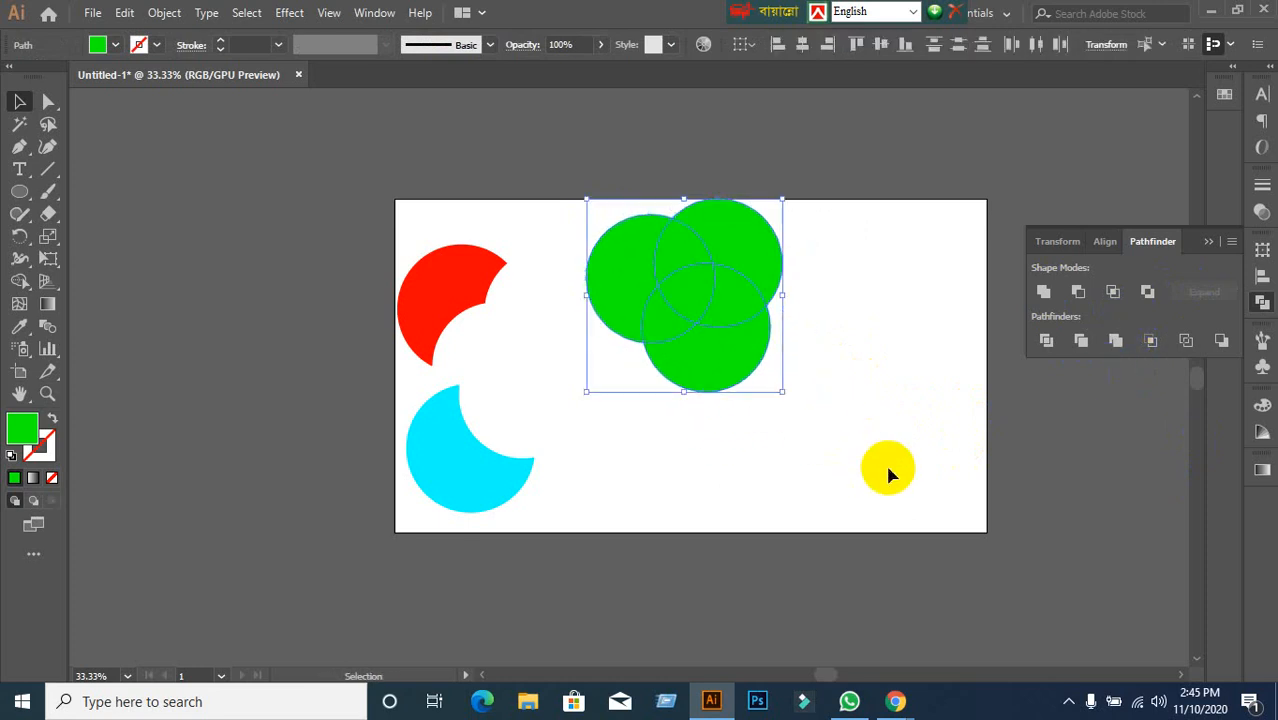
{"action": "key", "text": "ctrl+z"}
{"action": "key", "text": "ctrl+z"}
{"action": "key", "text": "ctrl+z"}
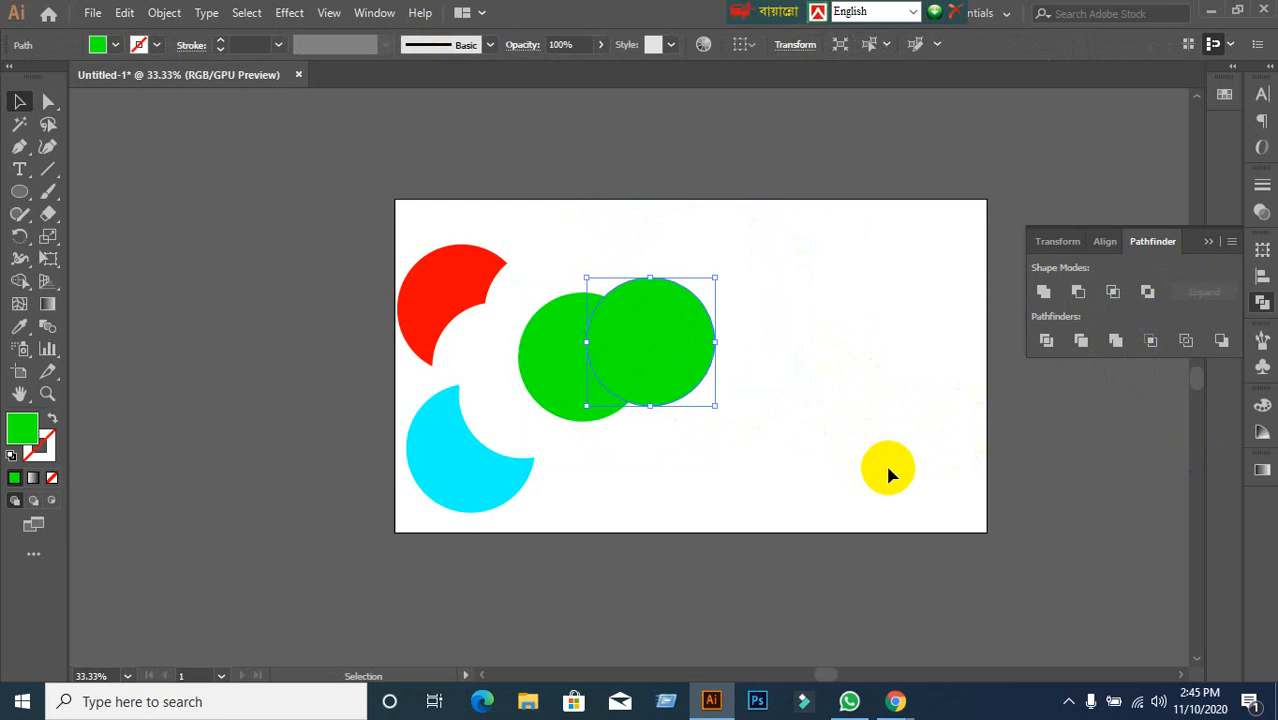
{"action": "key", "text": "ctrl+shift+z"}
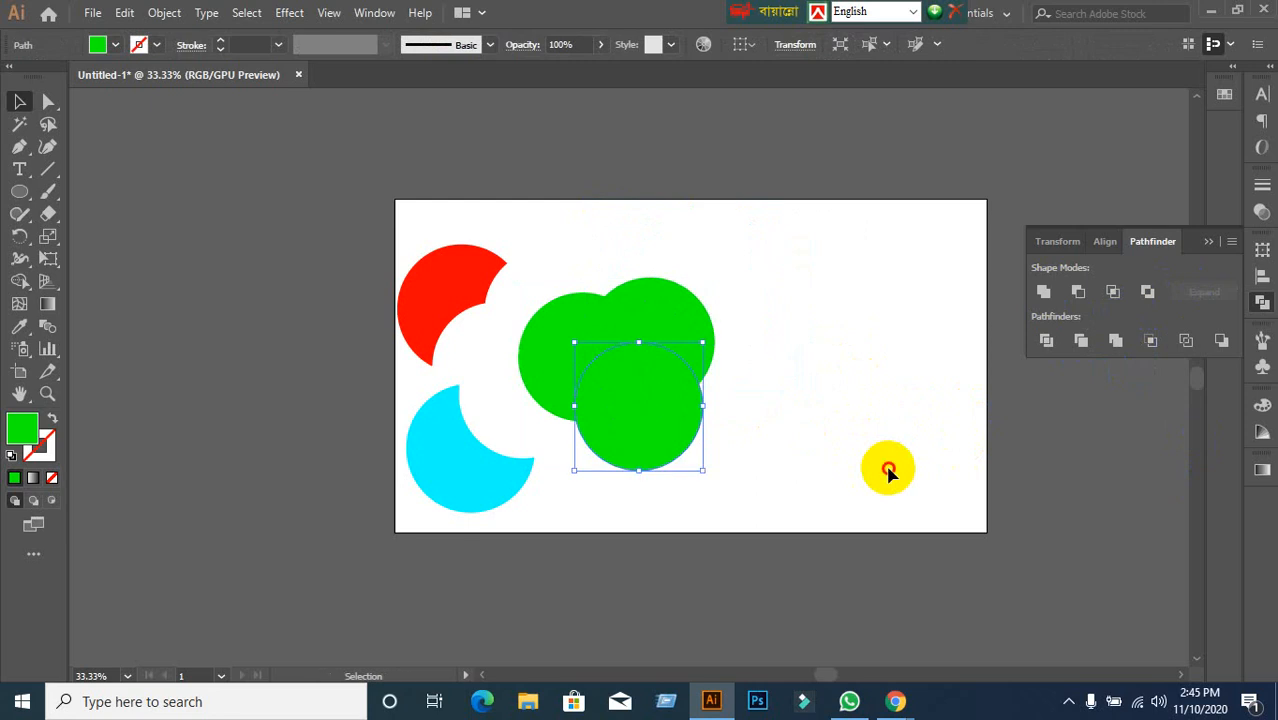
{"action": "left_click", "coordinate": [888, 468]}
{"action": "left_click", "coordinate": [697, 428]}
{"action": "left_click", "coordinate": [115, 44]}
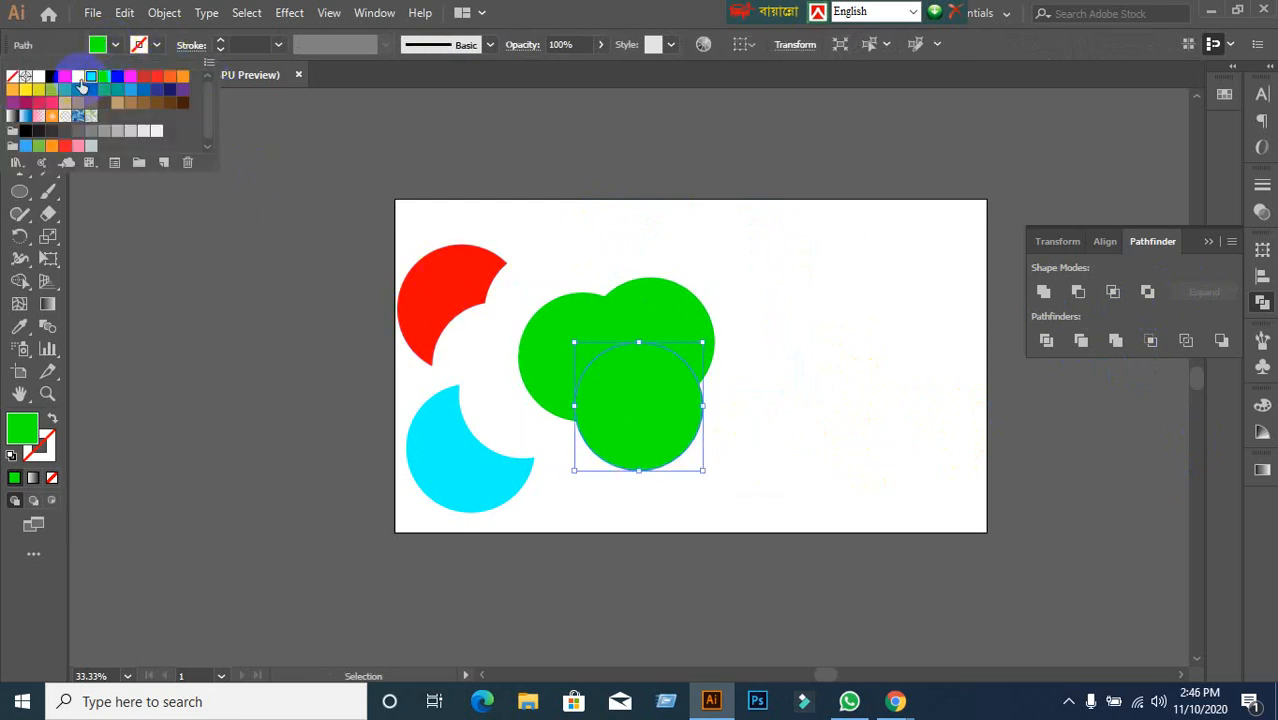
{"action": "left_click", "coordinate": [78, 76]}
{"action": "left_click", "coordinate": [633, 317]}
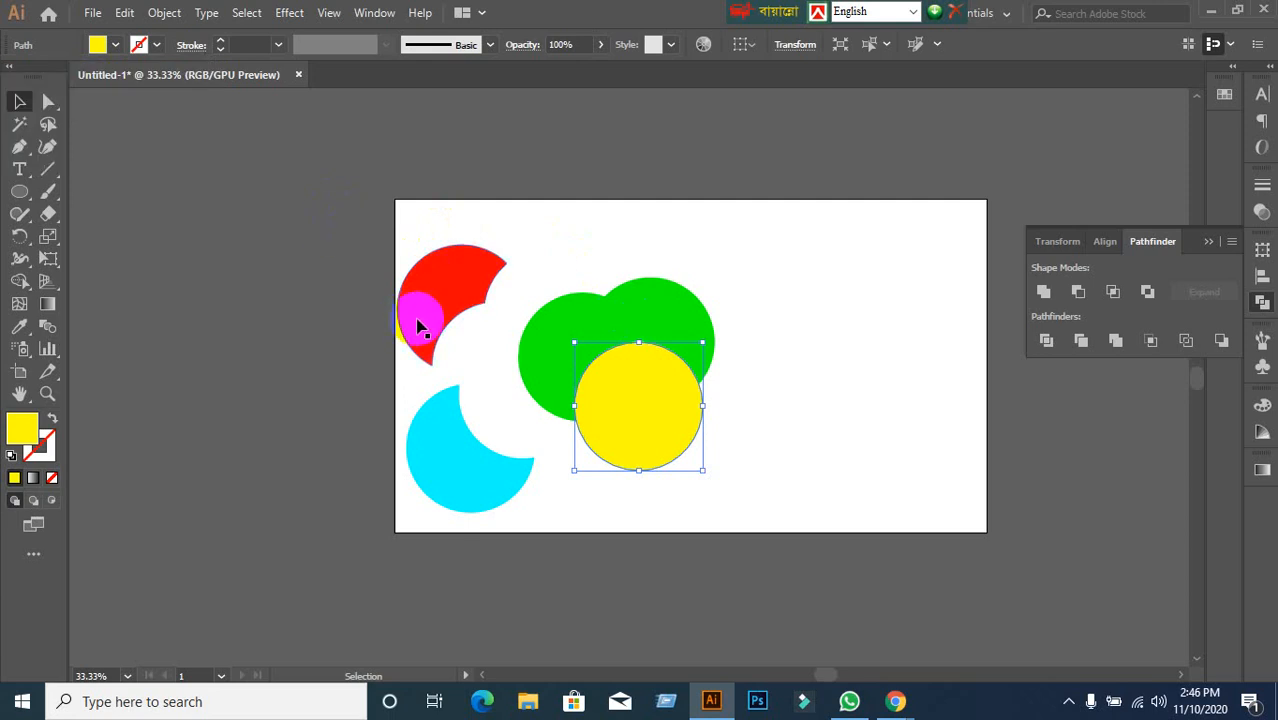
Fill the upper circle blue and drag the three circles to the right.
{"action": "left_click", "coordinate": [613, 316]}
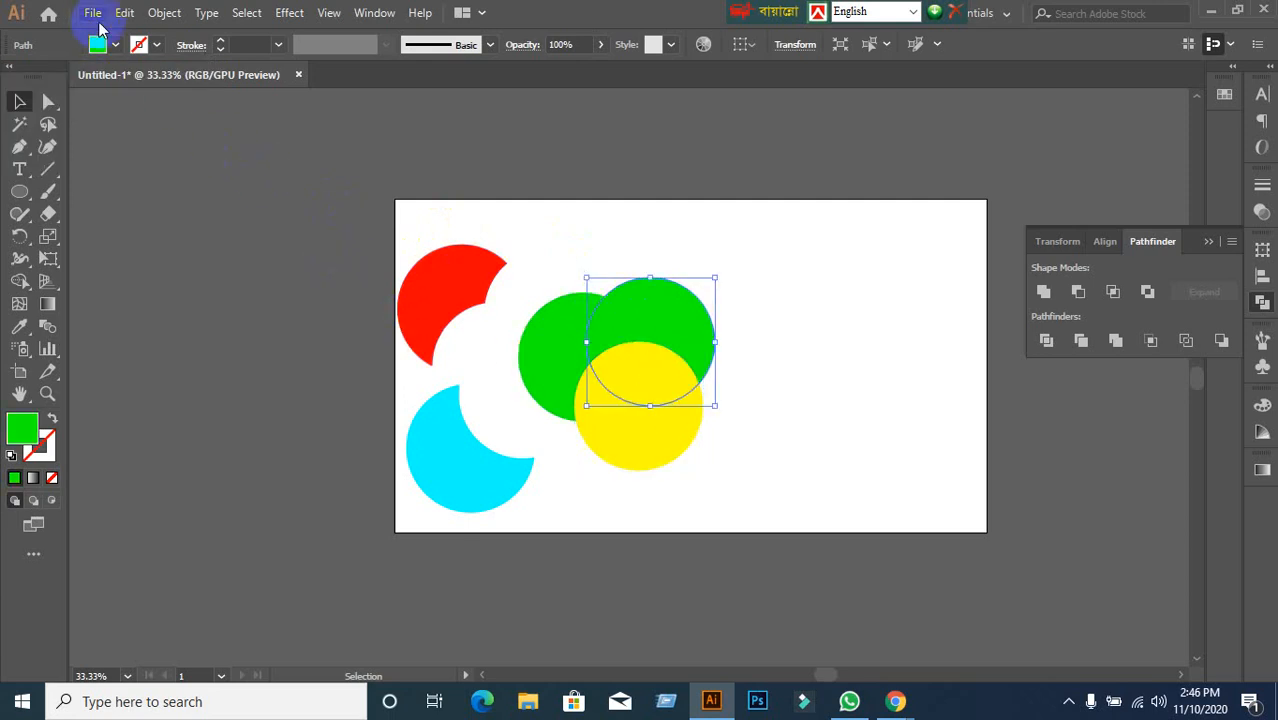
{"action": "left_click", "coordinate": [115, 44]}
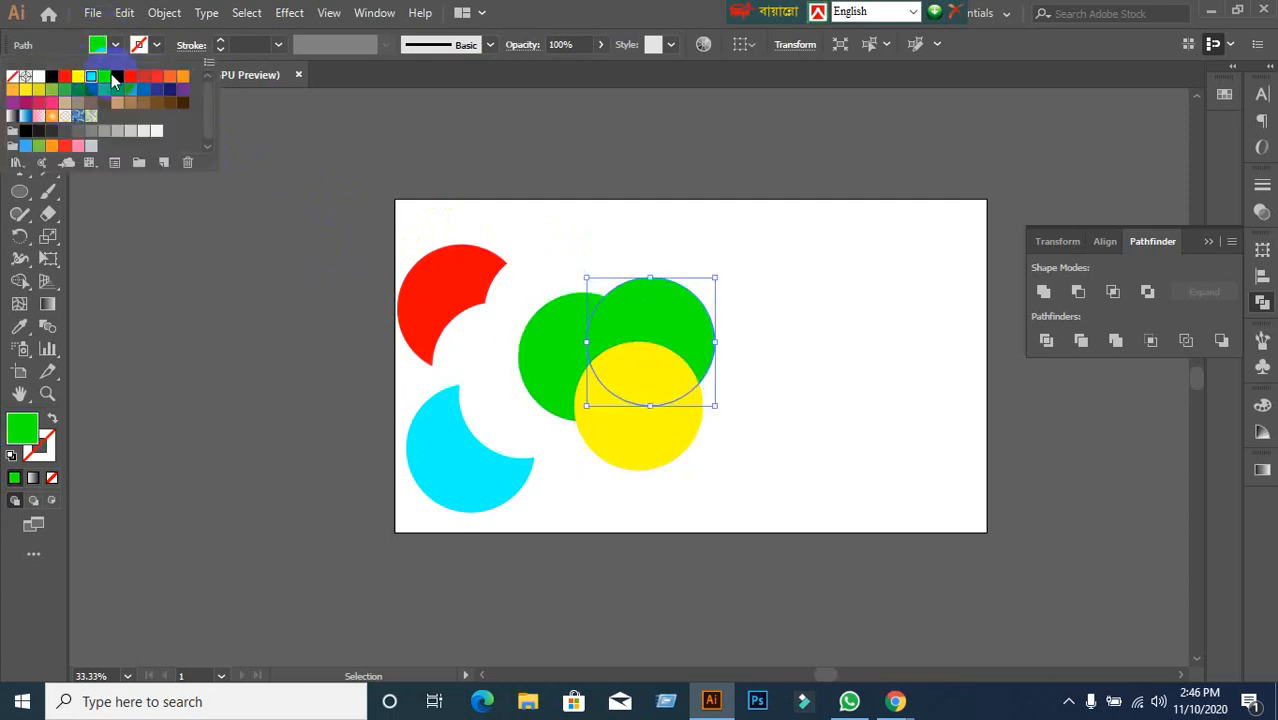
{"action": "left_click", "coordinate": [104, 77]}
{"action": "left_click", "coordinate": [251, 205]}
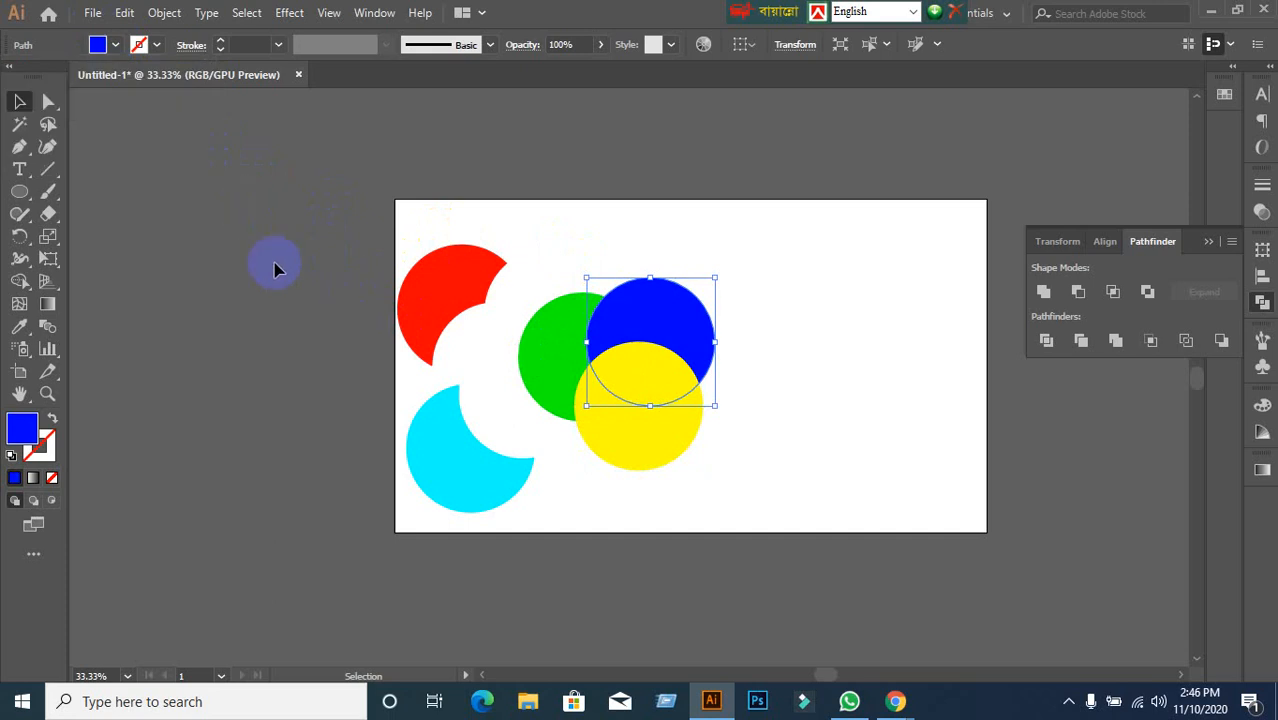
{"action": "left_click_drag", "start_coordinate": [636, 238], "coordinate": [777, 342]}
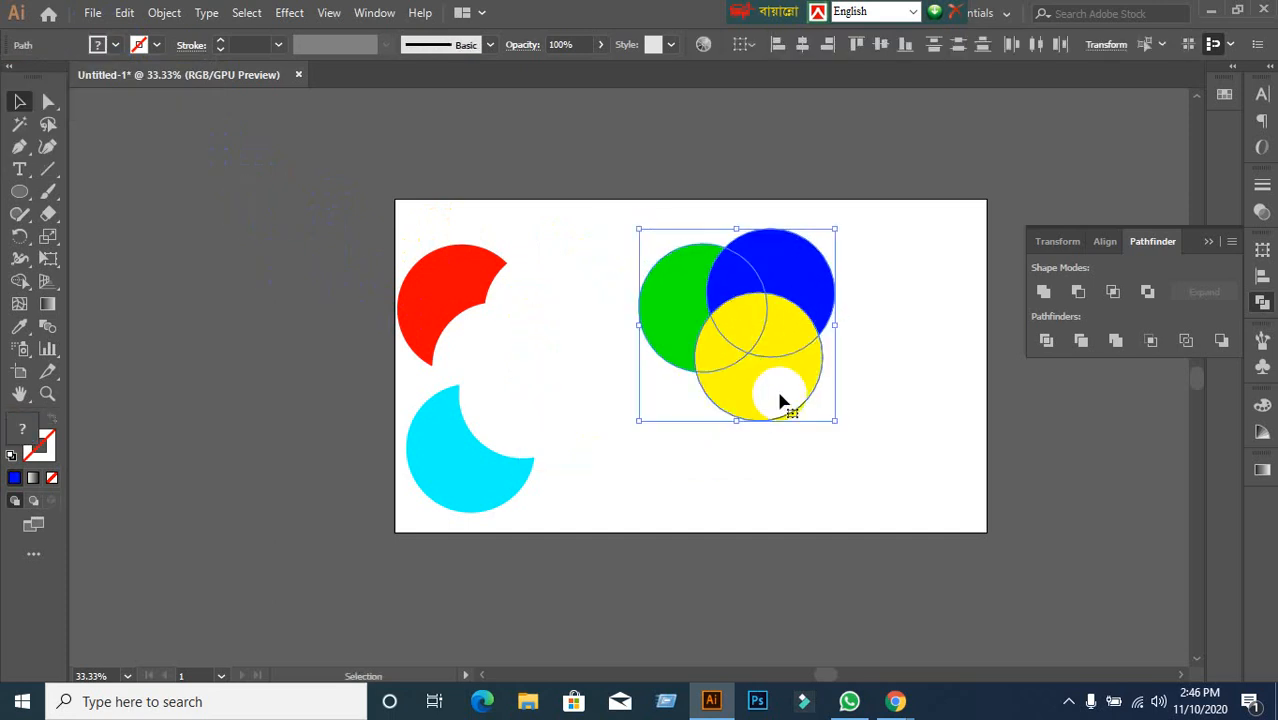
Merge the green, blue and yellow circles with Pathfinder and ungroup the result.
{"action": "left_click", "coordinate": [785, 502]}
{"action": "left_click_drag", "start_coordinate": [613, 243], "coordinate": [840, 376]}
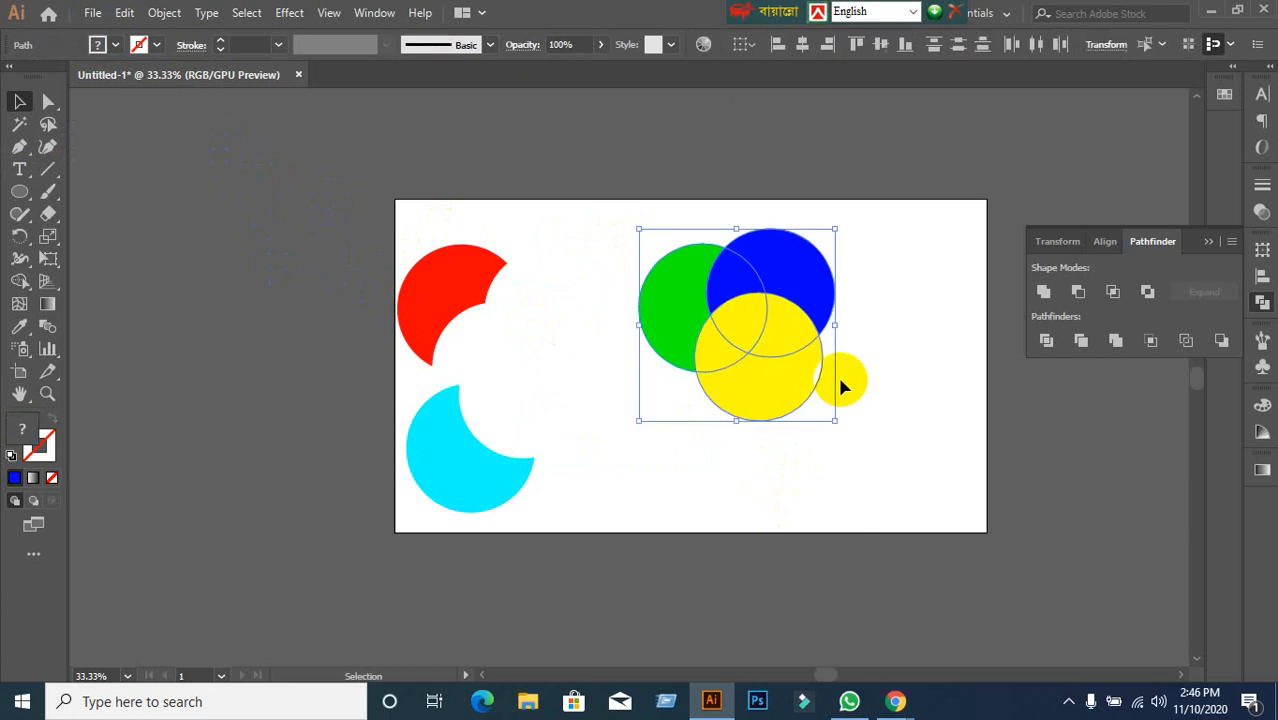
{"action": "left_click", "coordinate": [1117, 345]}
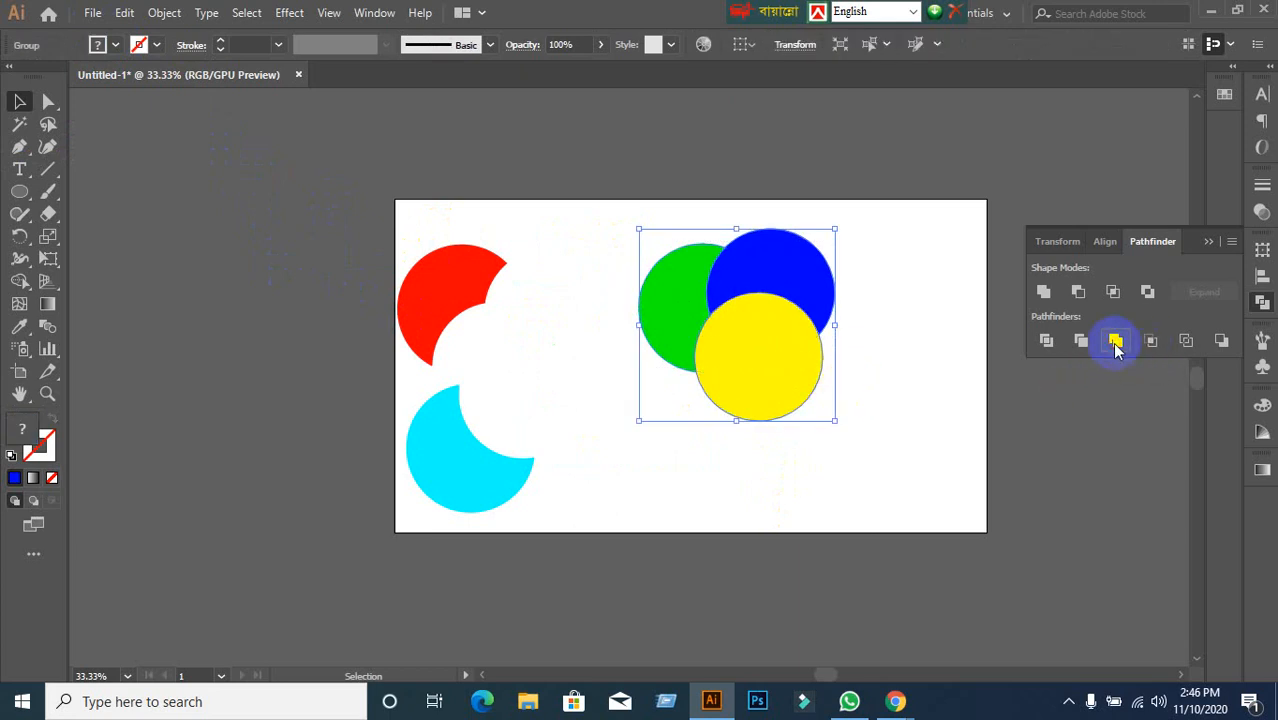
{"action": "right_click", "coordinate": [790, 392]}
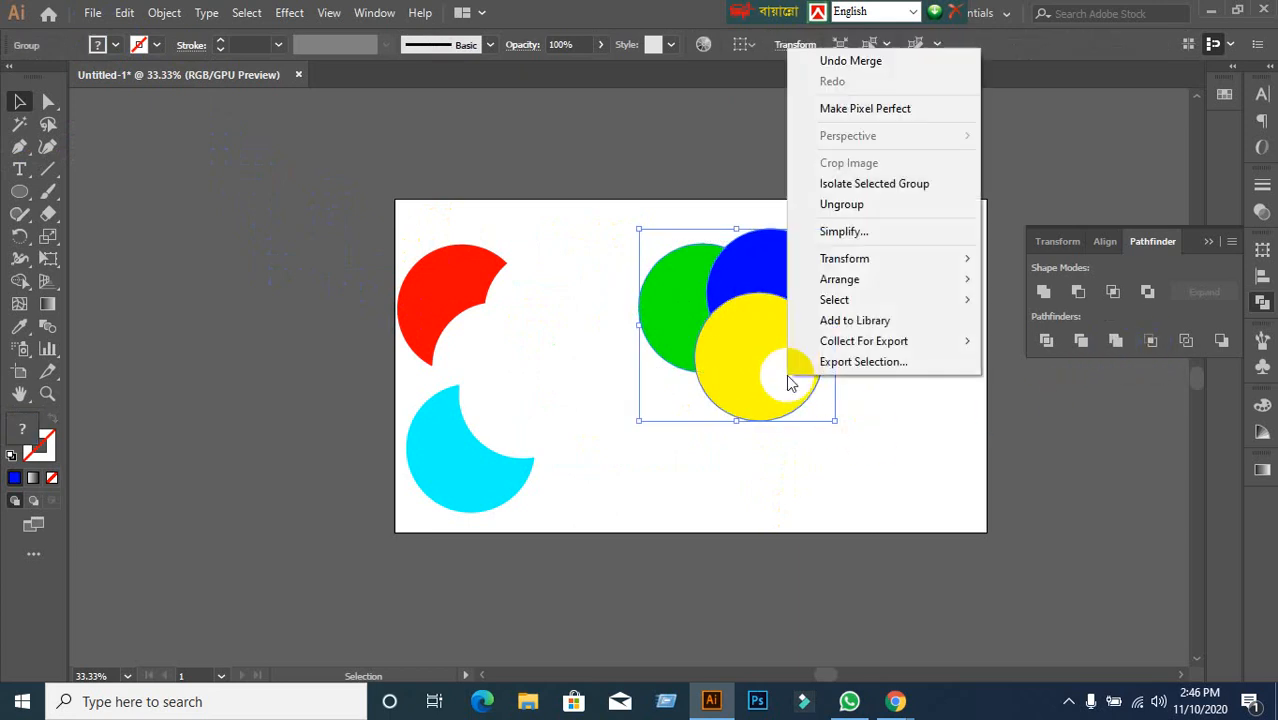
{"action": "left_click", "coordinate": [845, 204]}
Pull the blue and green pieces apart to inspect them, then undo the move.
{"action": "left_click", "coordinate": [872, 277]}
{"action": "left_click_drag", "start_coordinate": [799, 292], "coordinate": [874, 215]}
{"action": "left_click_drag", "start_coordinate": [687, 301], "coordinate": [600, 262]}
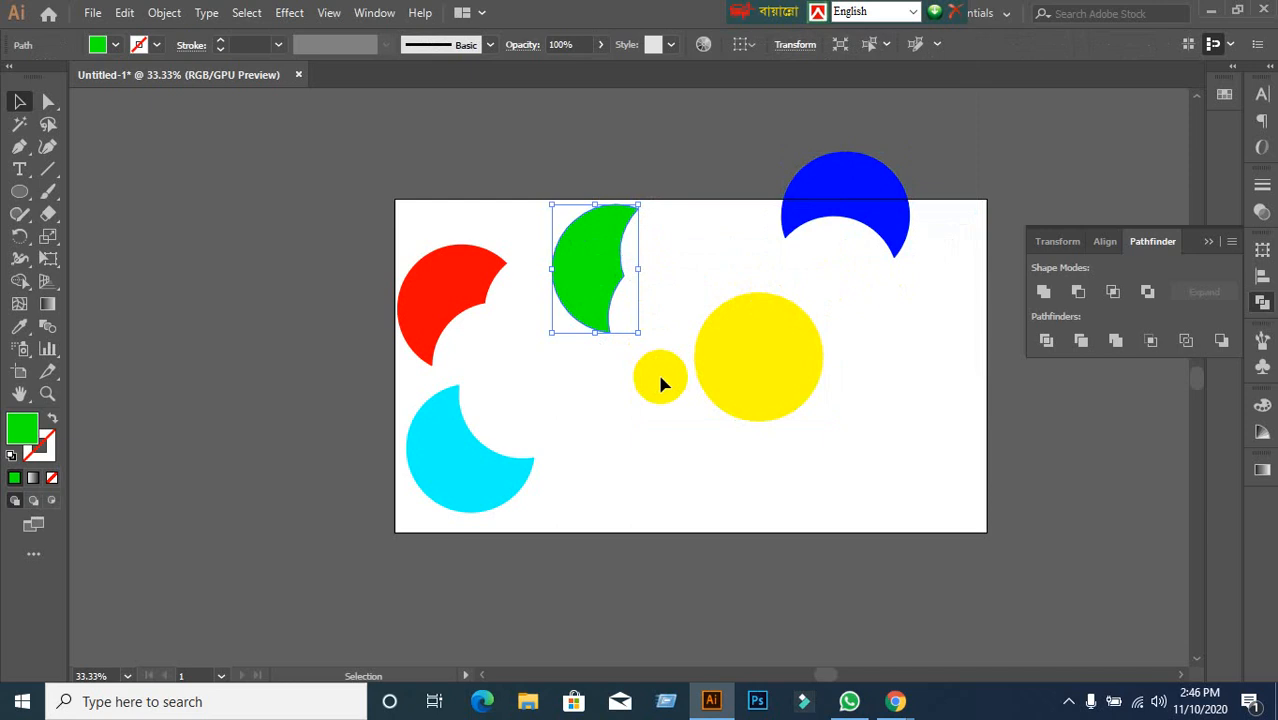
{"action": "left_click", "coordinate": [660, 383]}
{"action": "left_click_drag", "start_coordinate": [593, 289], "coordinate": [641, 333]}
{"action": "left_click", "coordinate": [660, 426]}
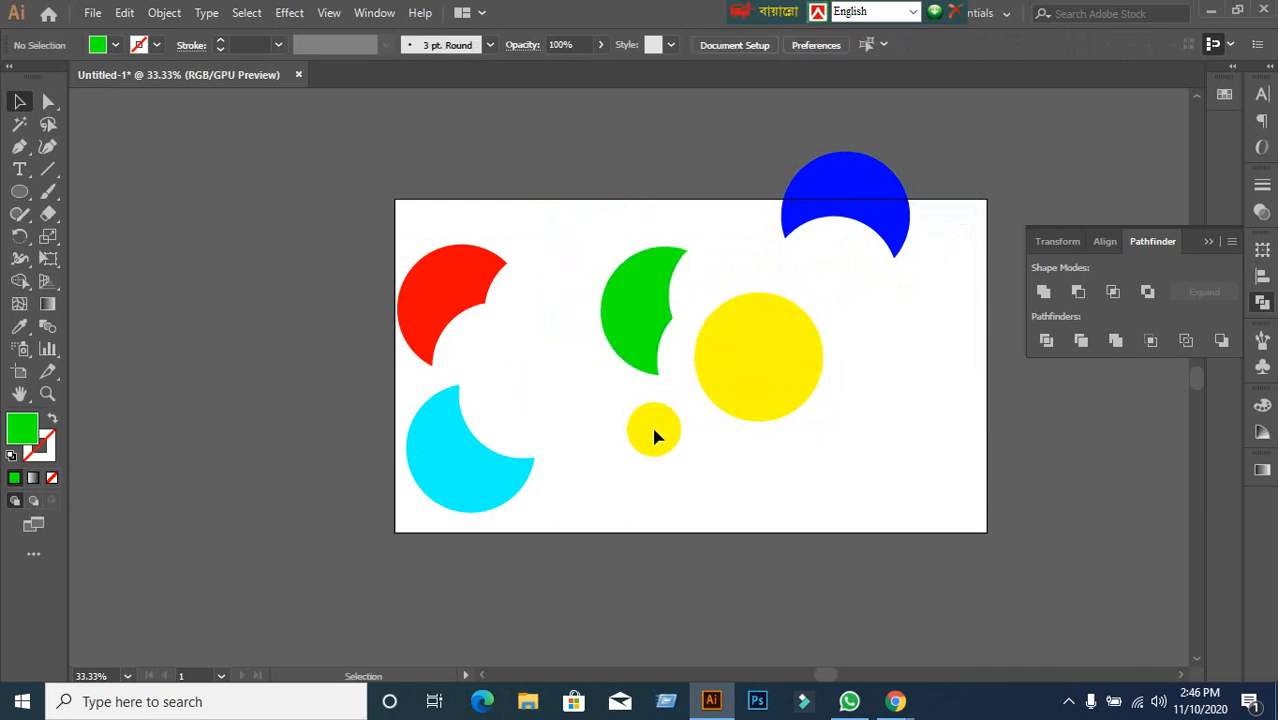
{"action": "key", "text": "ctrl+z"}
{"action": "key", "text": "ctrl+z"}
{"action": "key", "text": "ctrl+z"}
{"action": "key", "text": "ctrl+z"}
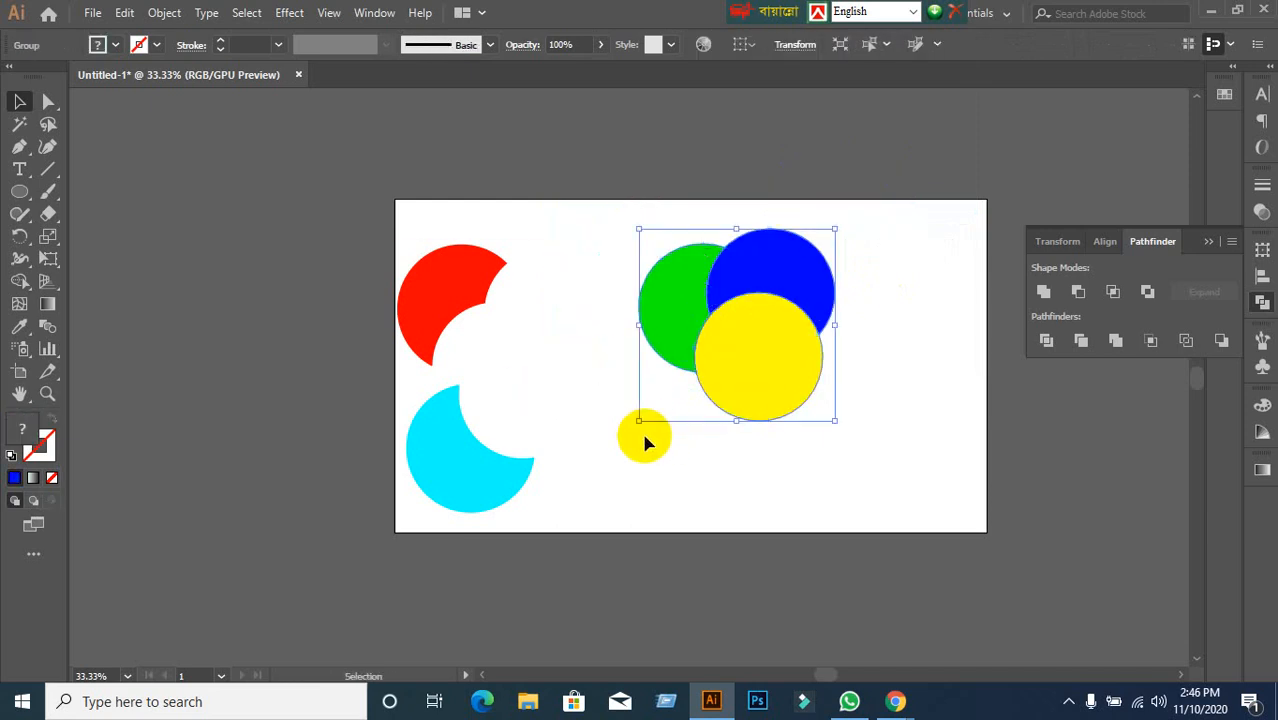
{"action": "left_click", "coordinate": [645, 441]}
{"action": "left_click_drag", "start_coordinate": [727, 352], "coordinate": [636, 440]}
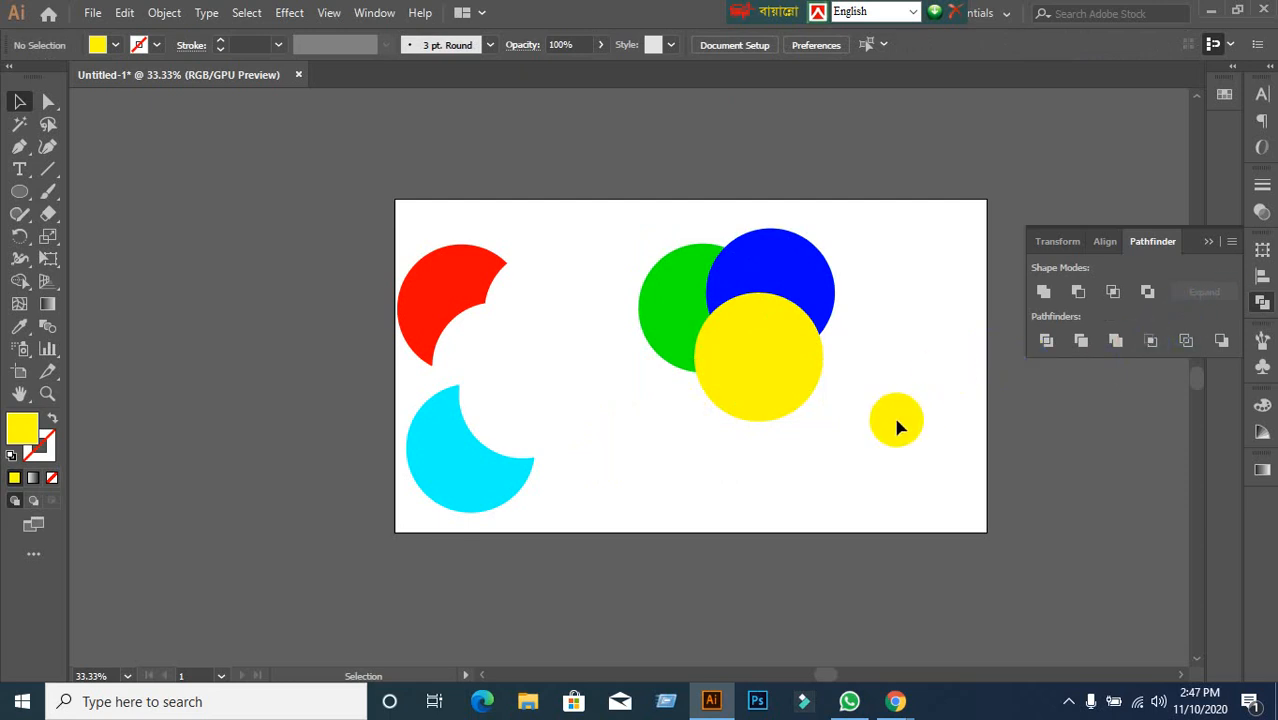
{"action": "left_click", "coordinate": [795, 340]}
{"action": "left_click", "coordinate": [884, 365]}
{"action": "left_click_drag", "start_coordinate": [635, 256], "coordinate": [863, 418]}
{"action": "left_click", "coordinate": [851, 338]}
{"action": "scroll", "coordinate": [852, 340], "scroll_direction": "up", "scroll_amount": 1}
{"action": "left_click", "coordinate": [760, 354]}
{"action": "left_click", "coordinate": [860, 381]}
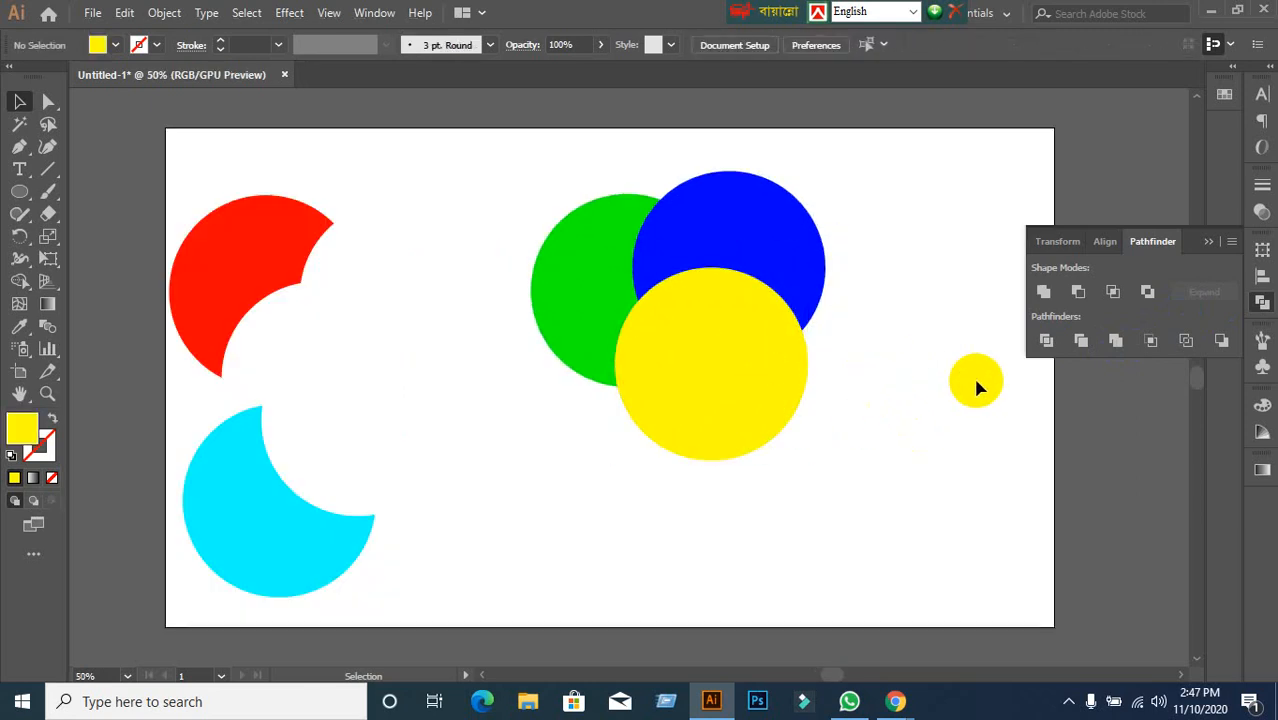
{"action": "left_click", "coordinate": [856, 434]}
{"action": "left_click", "coordinate": [736, 420]}
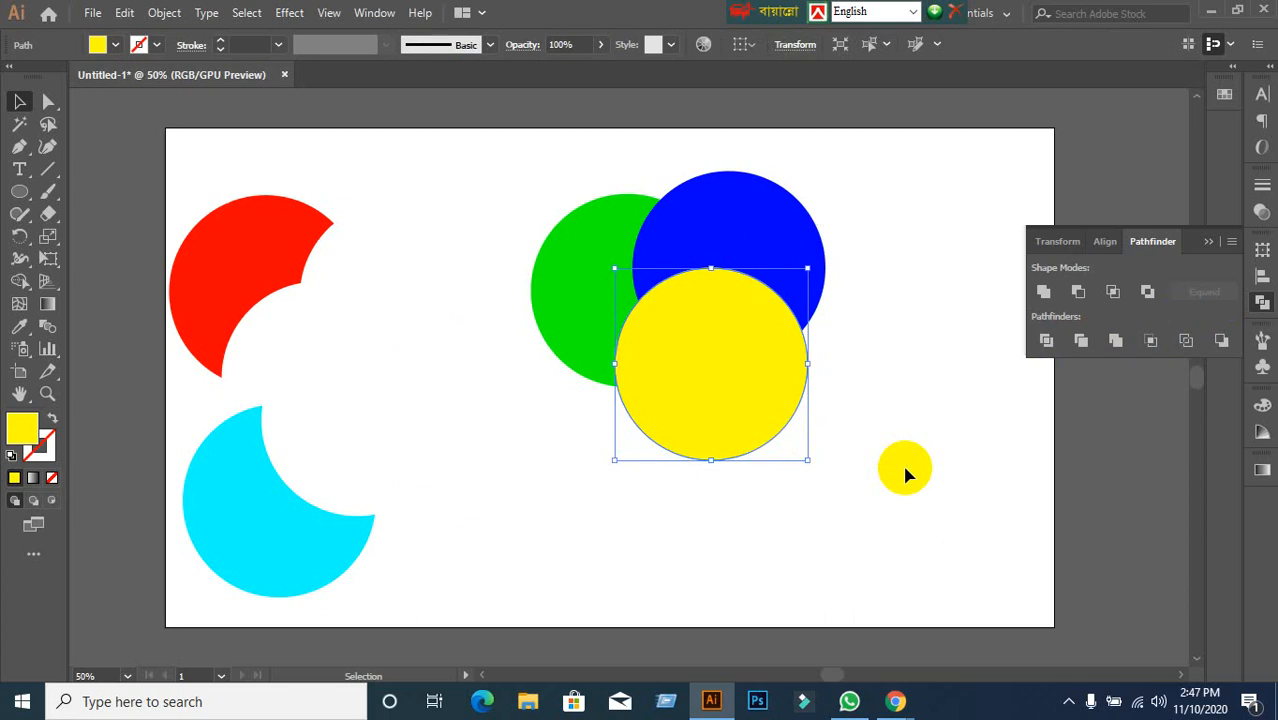
{"action": "left_click_drag", "start_coordinate": [456, 190], "coordinate": [870, 385]}
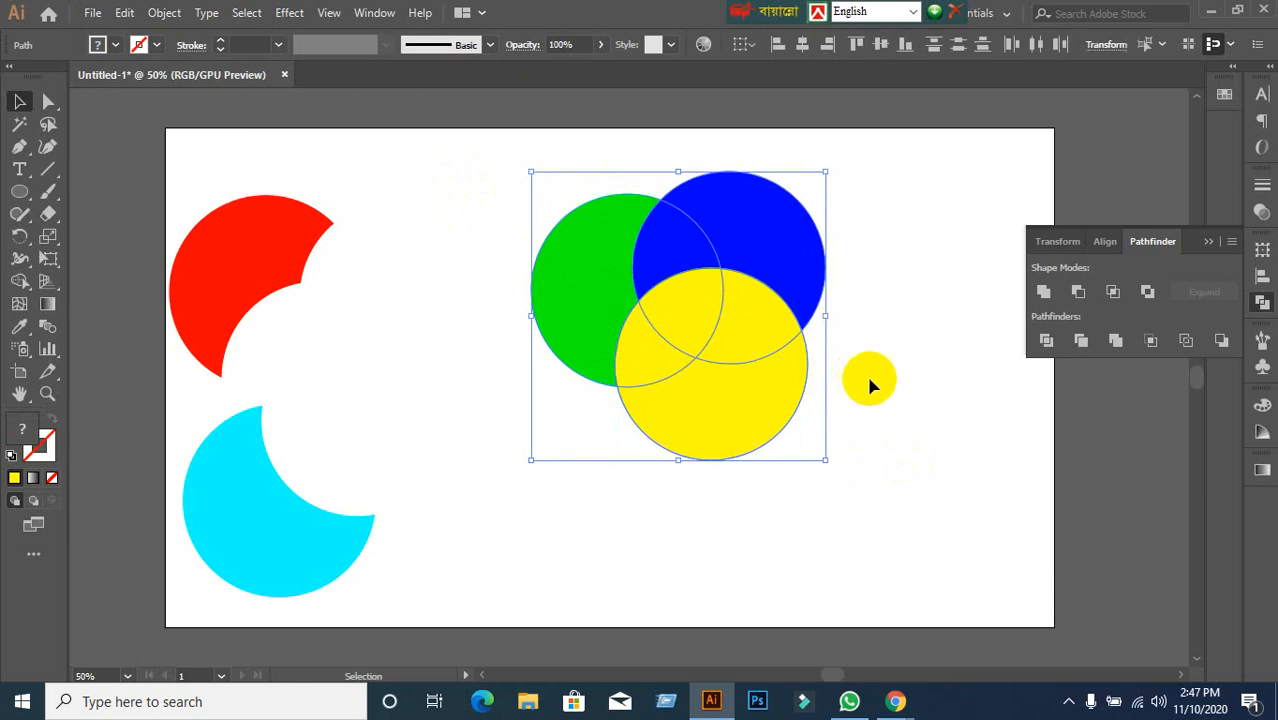
{"action": "left_click", "coordinate": [920, 461]}
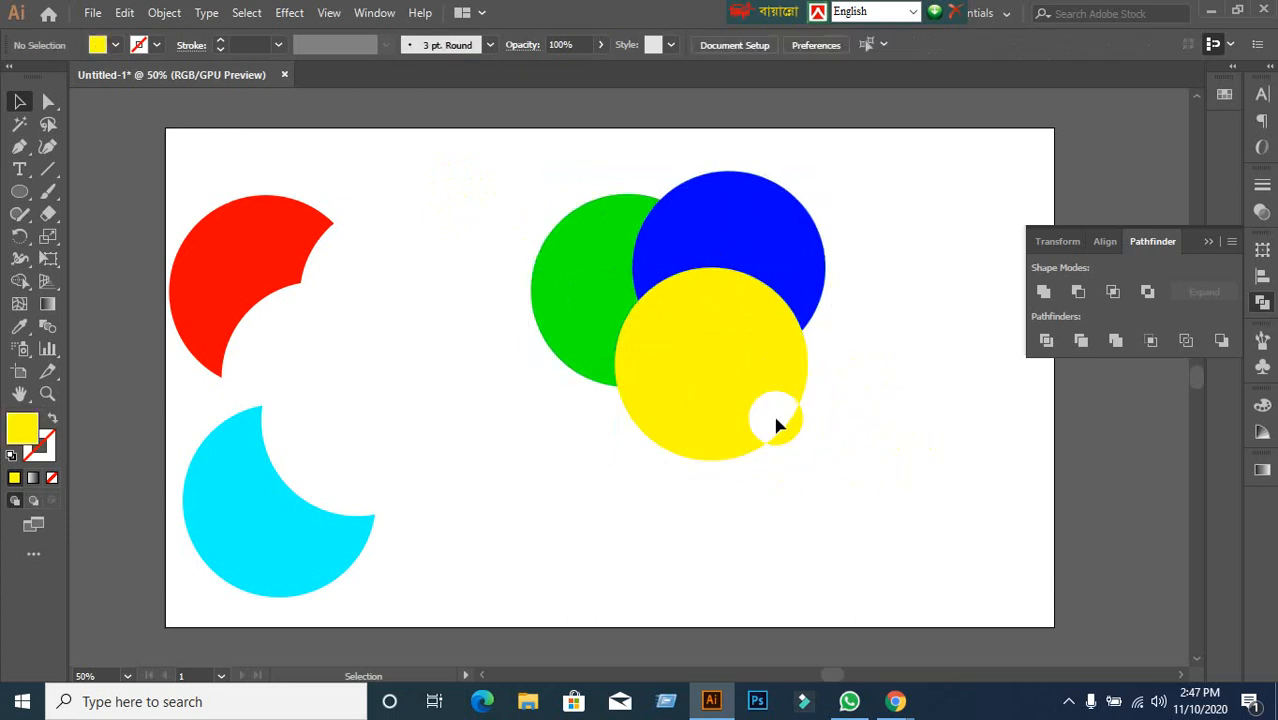
{"action": "left_click_drag", "start_coordinate": [778, 425], "coordinate": [788, 427]}
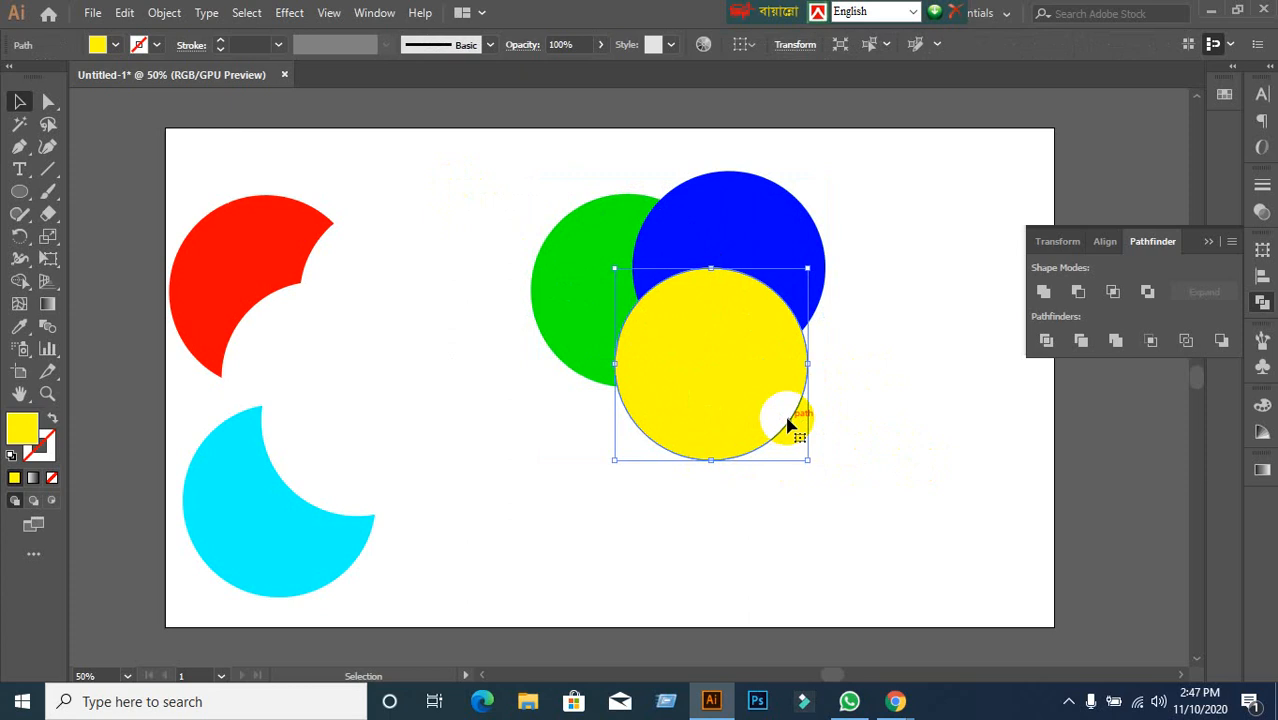
{"action": "left_click", "coordinate": [876, 371]}
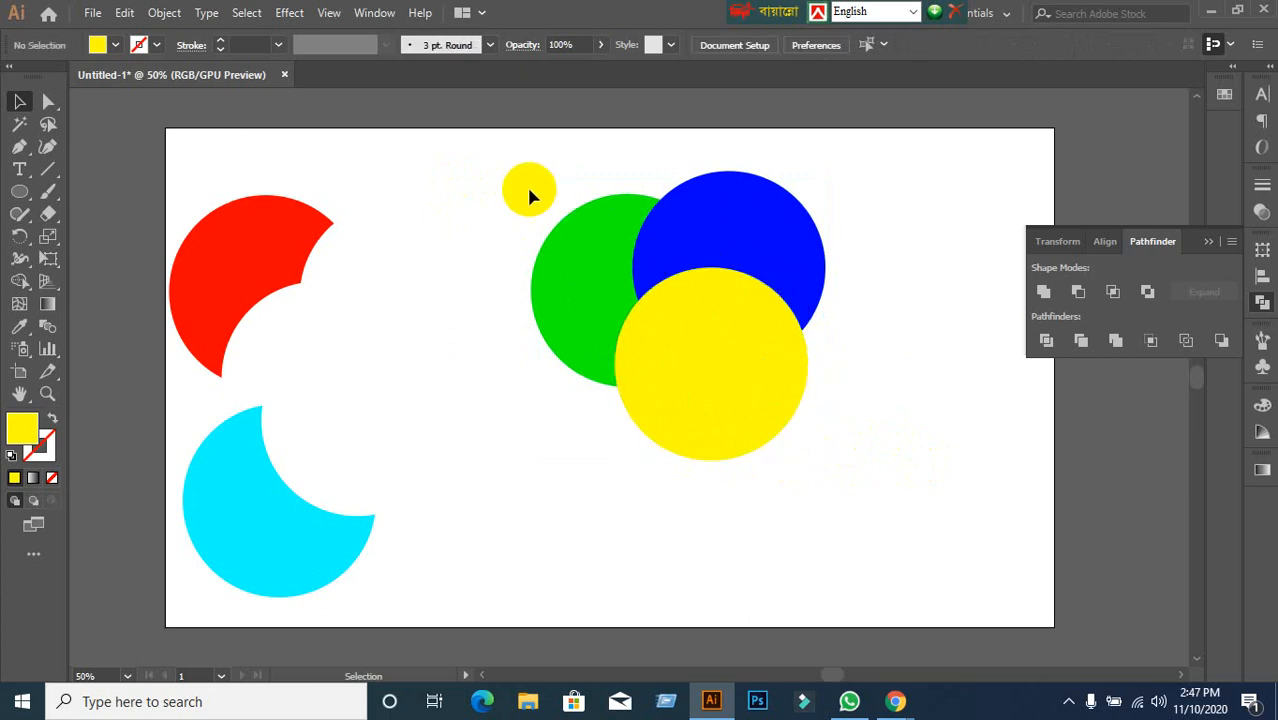
{"action": "left_click_drag", "start_coordinate": [512, 179], "coordinate": [839, 402]}
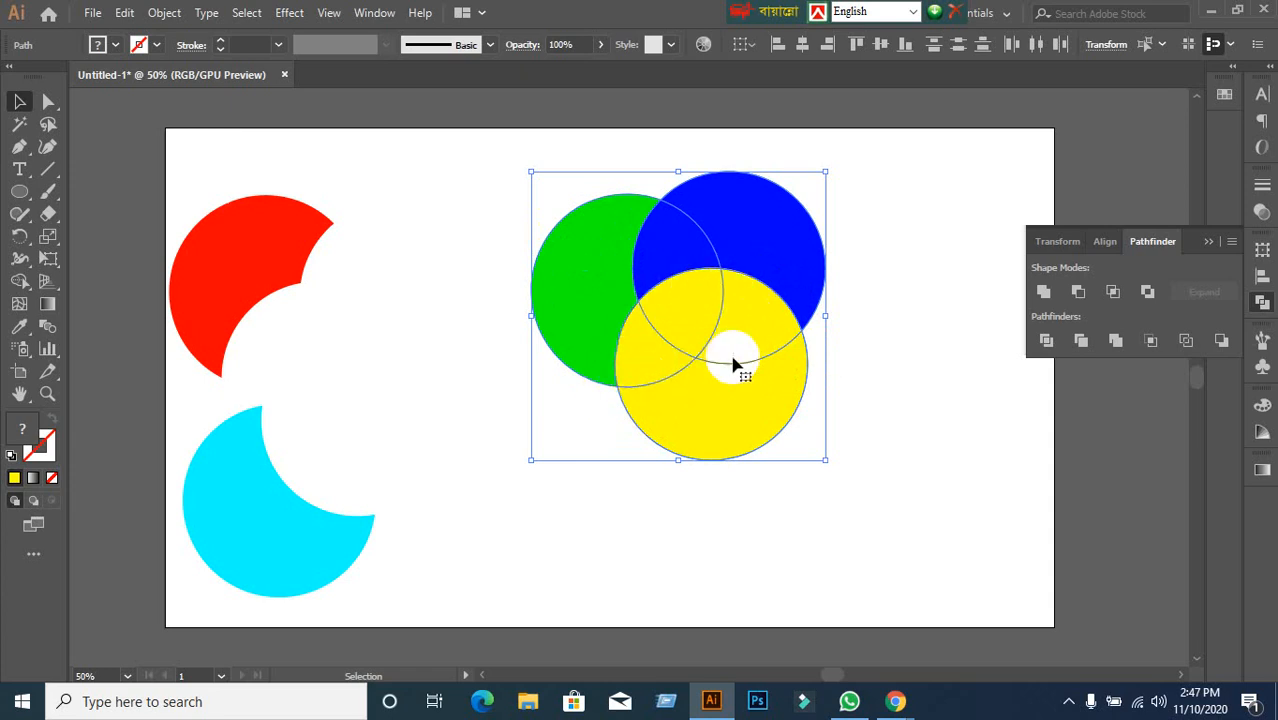
Crop the three circles to the yellow circle's outline, undo it, and select the yellow circle.
{"action": "left_click", "coordinate": [912, 436]}
{"action": "left_click_drag", "start_coordinate": [505, 158], "coordinate": [840, 455]}
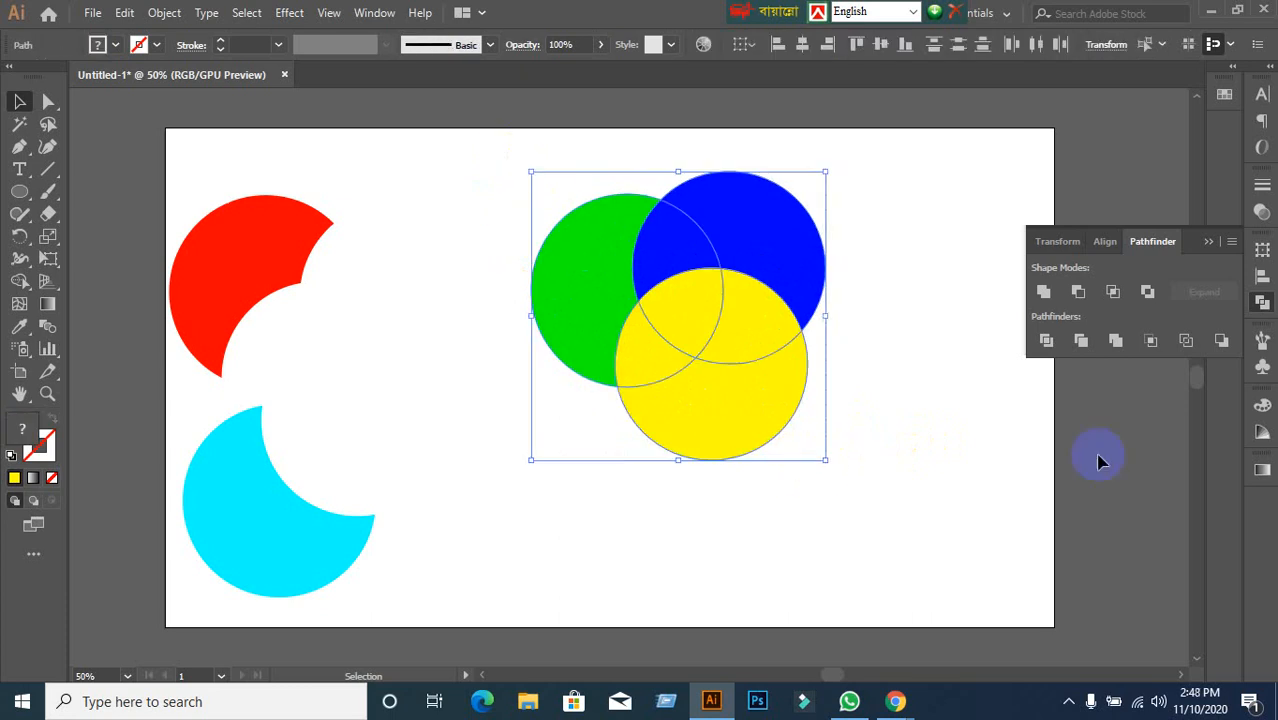
{"action": "left_click", "coordinate": [1151, 342]}
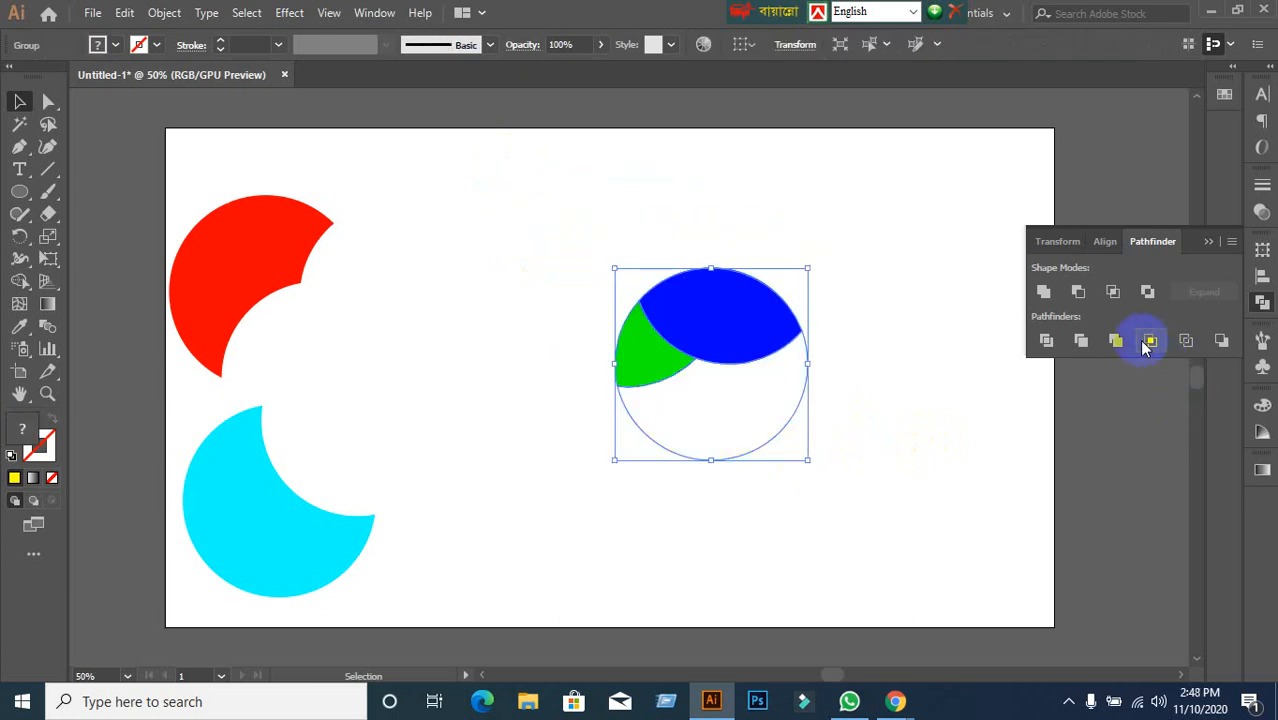
{"action": "key", "text": "ctrl+z"}
{"action": "left_click", "coordinate": [957, 463]}
{"action": "left_click", "coordinate": [757, 438]}
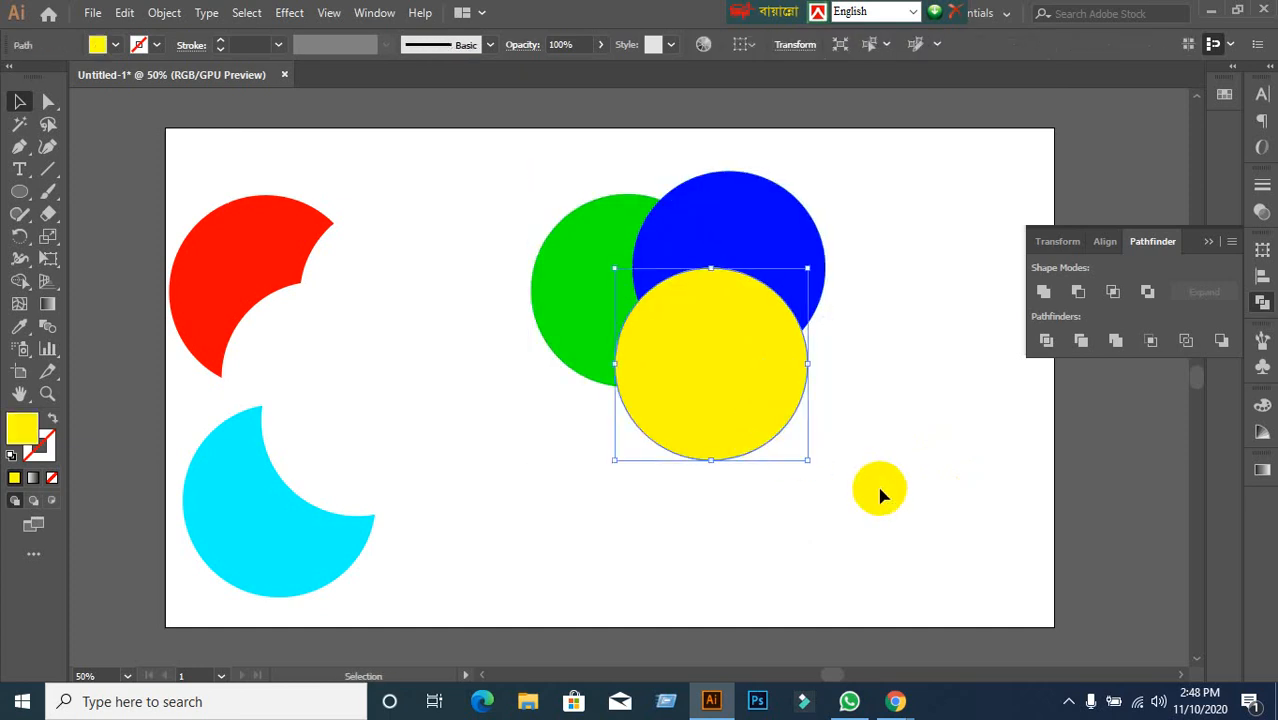
{"action": "left_click", "coordinate": [880, 489]}
{"action": "left_click", "coordinate": [765, 433]}
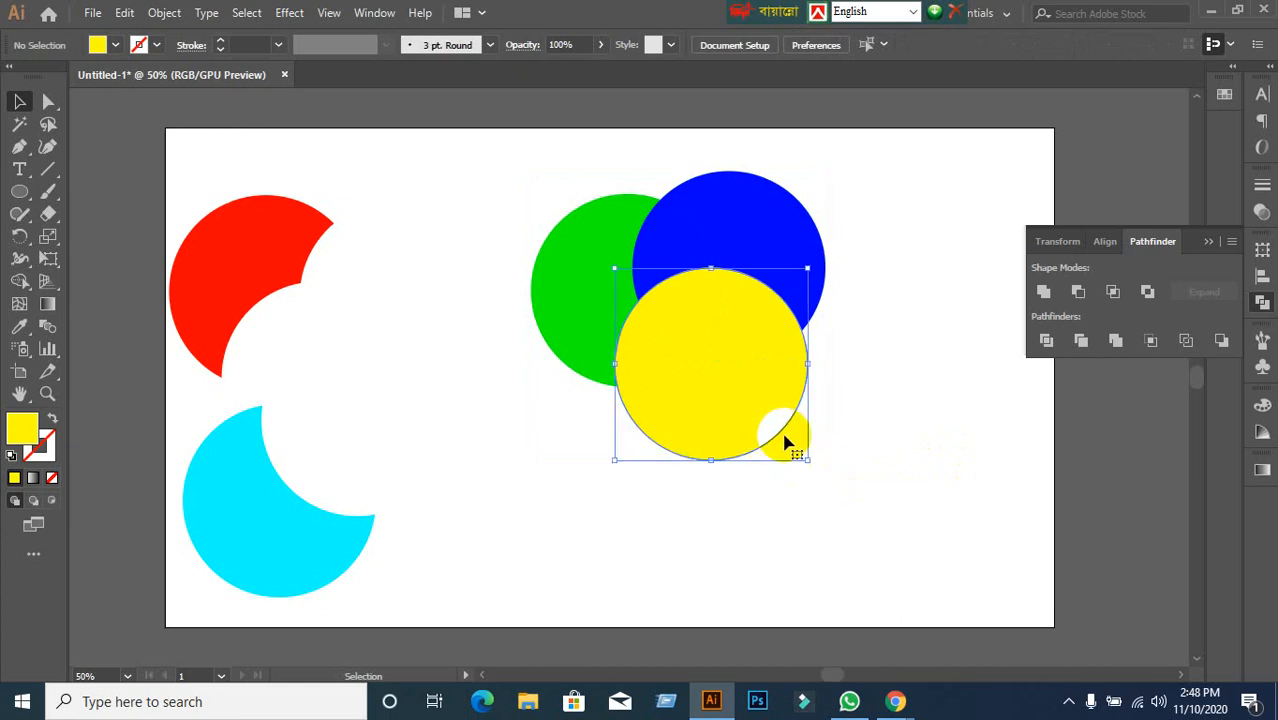
{"action": "left_click", "coordinate": [946, 387]}
Crop the circles again, undo it, and step back to the earlier circle arrangement.
{"action": "left_click_drag", "start_coordinate": [495, 170], "coordinate": [819, 417]}
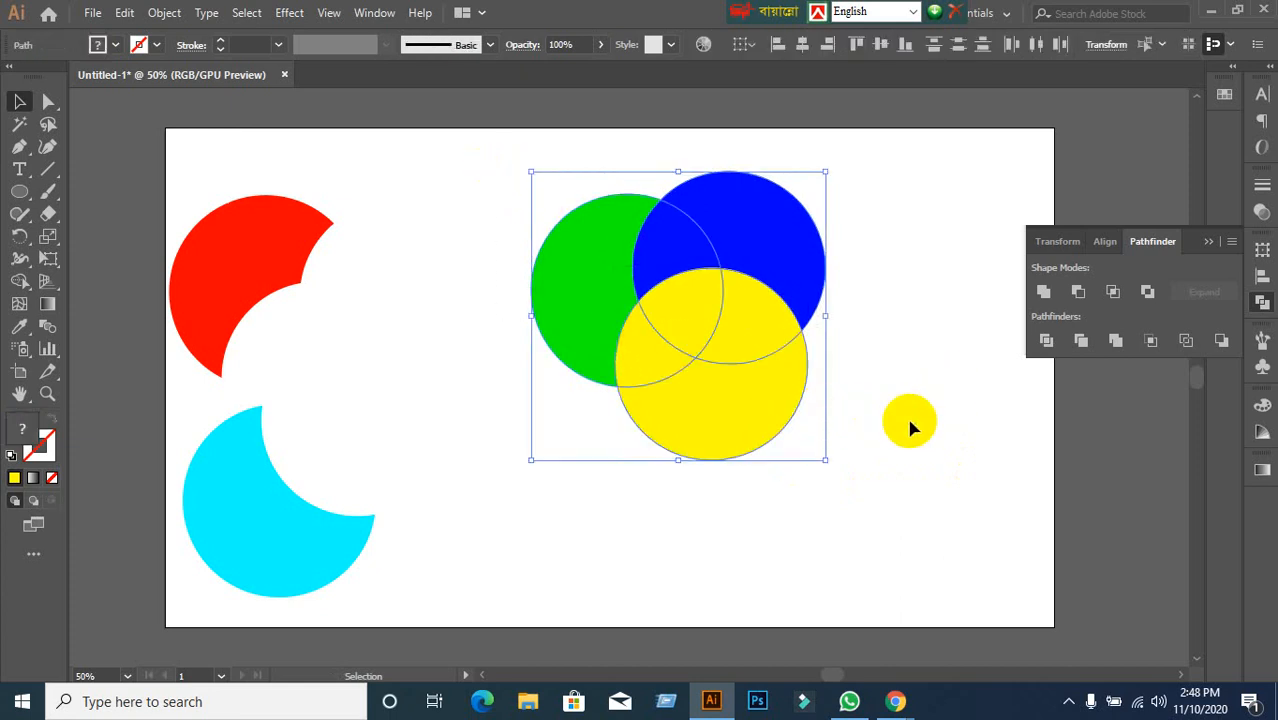
{"action": "left_click", "coordinate": [913, 427]}
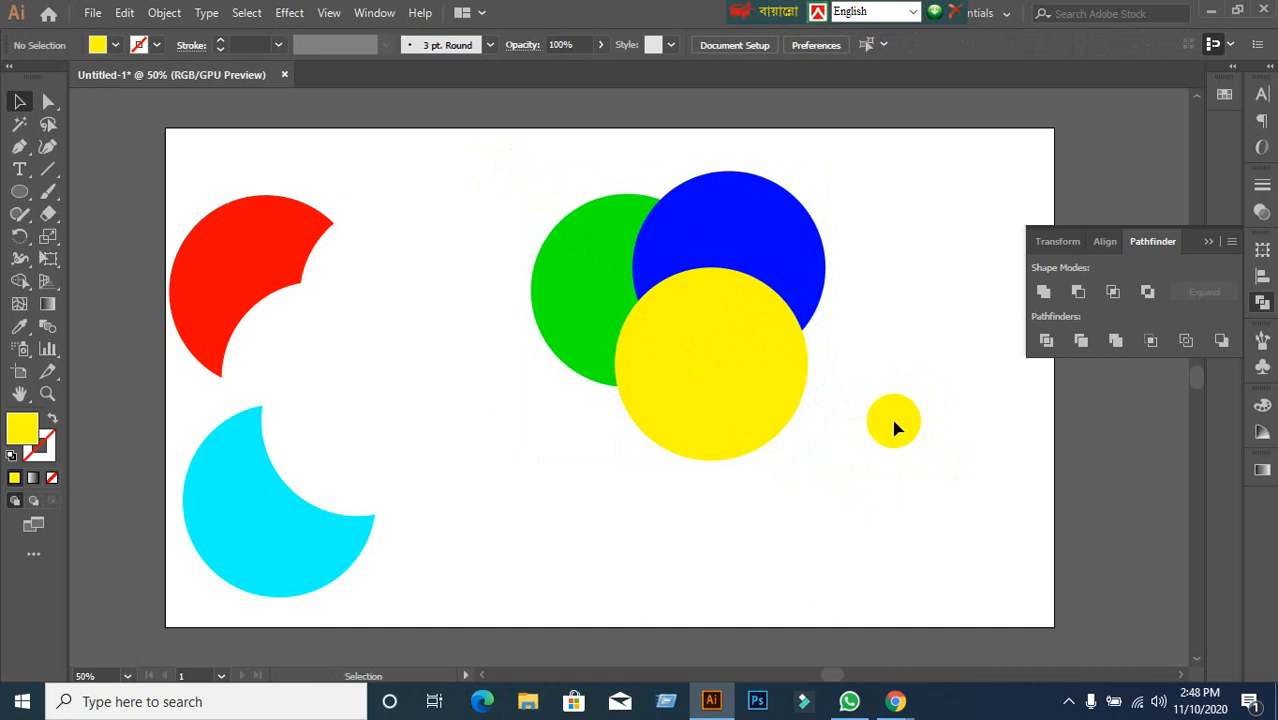
{"action": "left_click", "coordinate": [673, 397]}
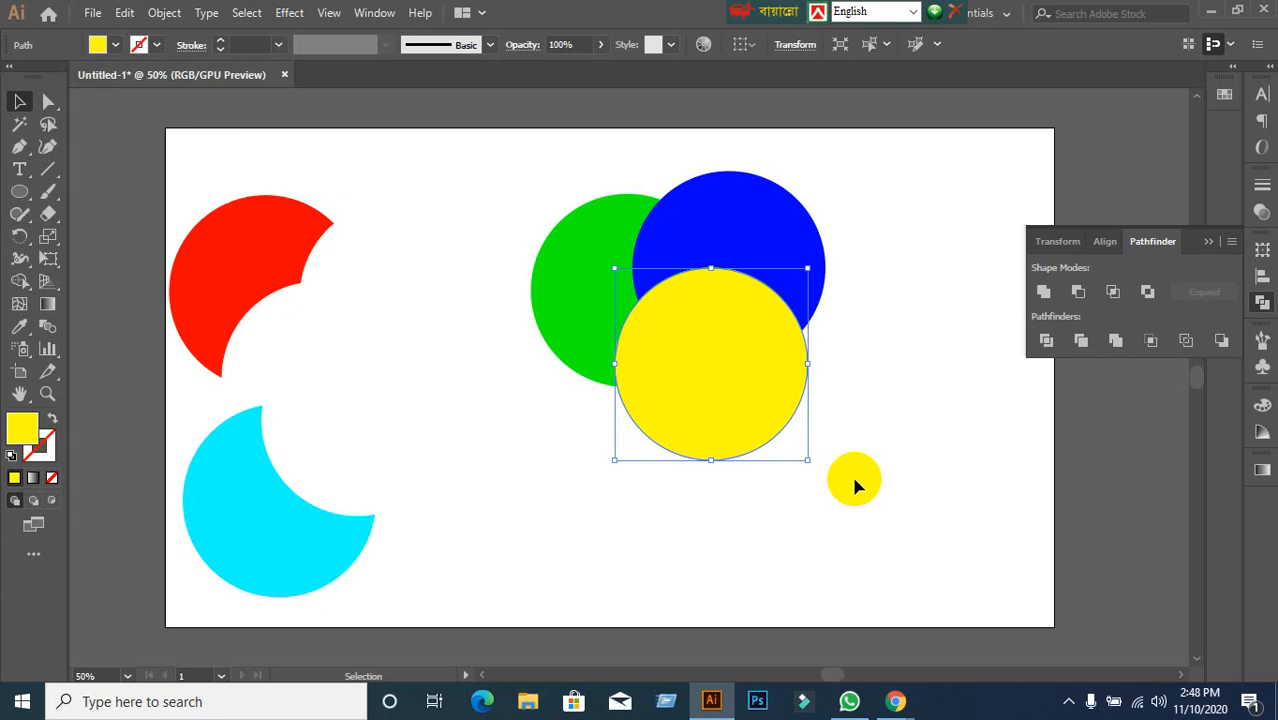
{"action": "left_click", "coordinate": [855, 485]}
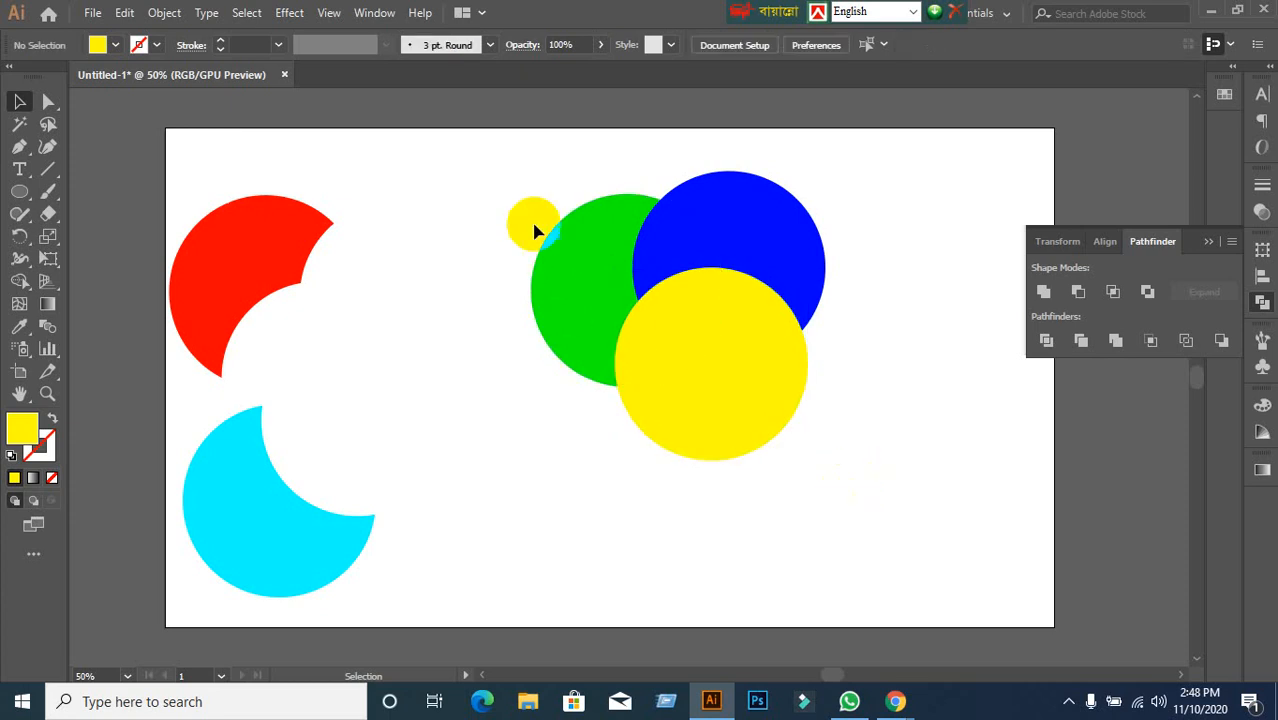
{"action": "left_click_drag", "start_coordinate": [495, 198], "coordinate": [846, 437]}
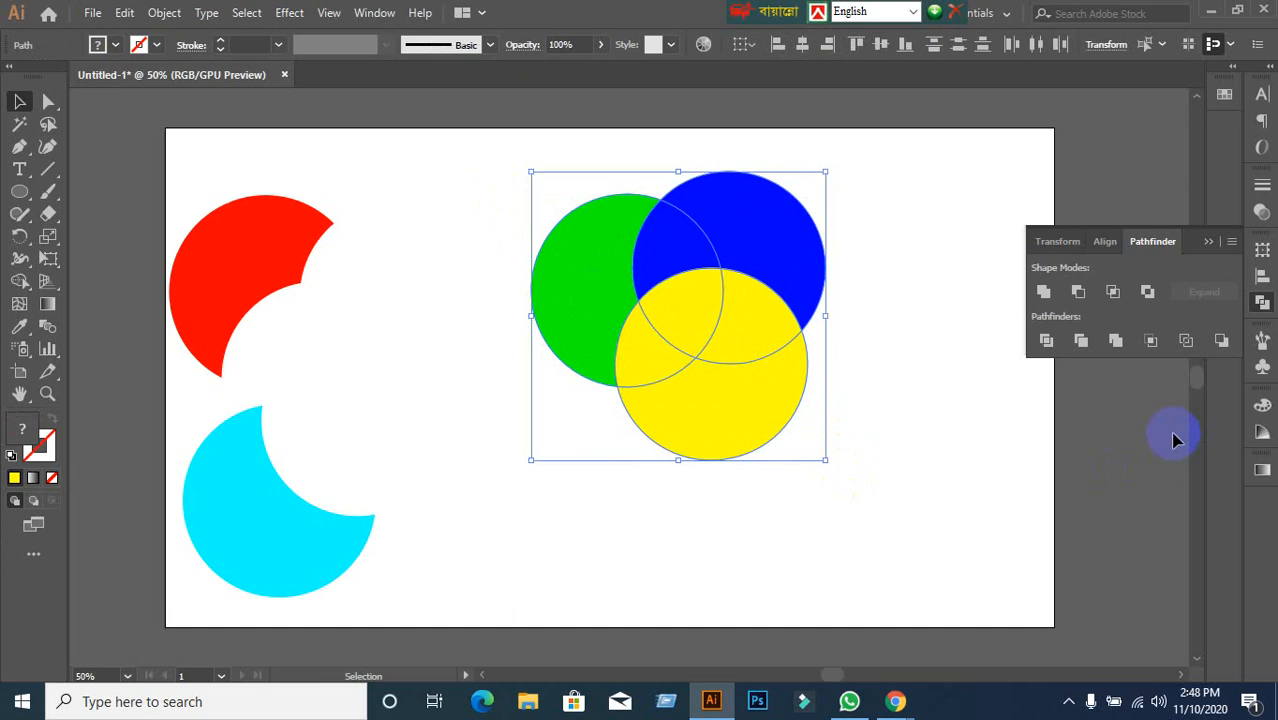
{"action": "left_click", "coordinate": [1153, 341]}
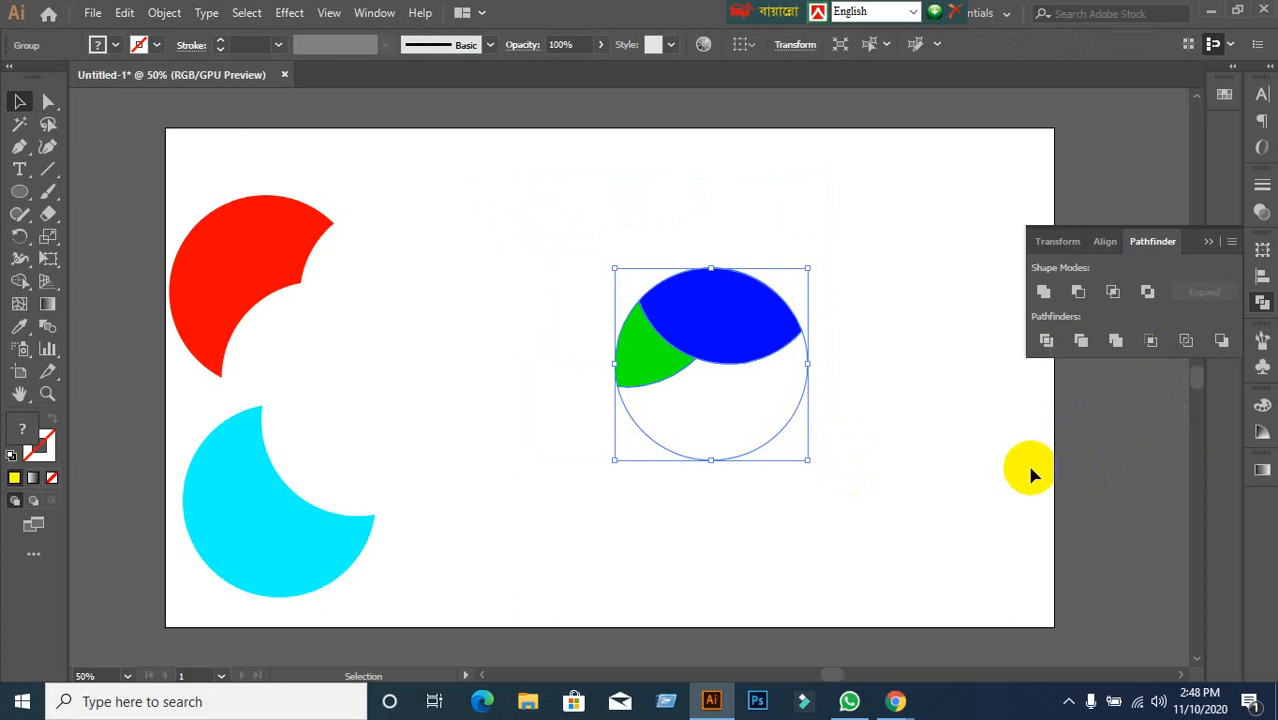
{"action": "left_click", "coordinate": [905, 457]}
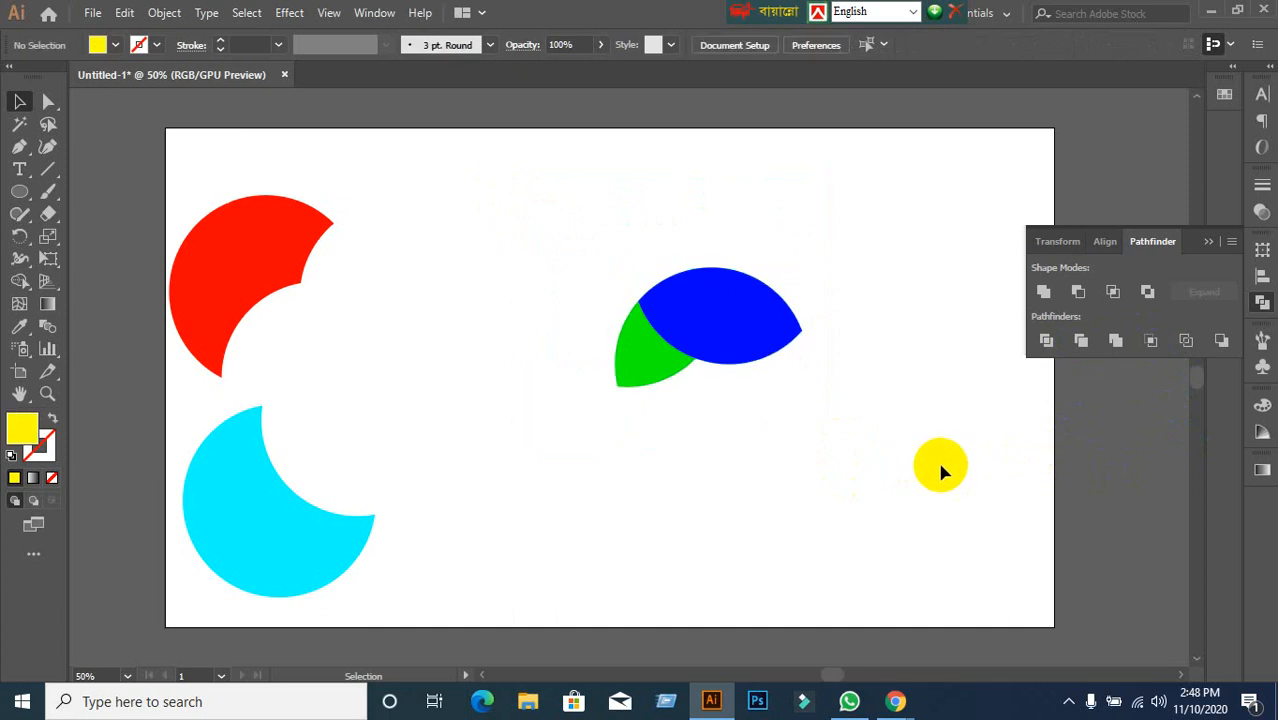
{"action": "key", "text": "ctrl+z"}
{"action": "left_click", "coordinate": [937, 460]}
{"action": "left_click", "coordinate": [756, 422]}
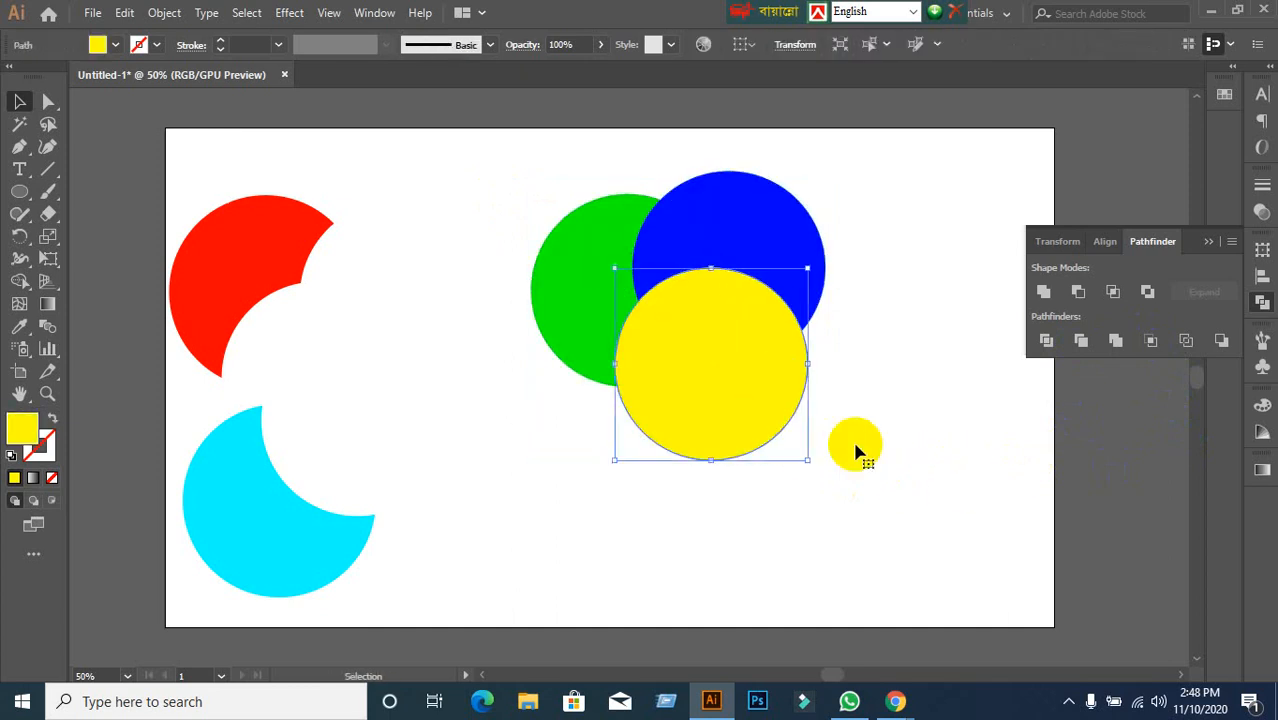
{"action": "key", "text": "ctrl+z"}
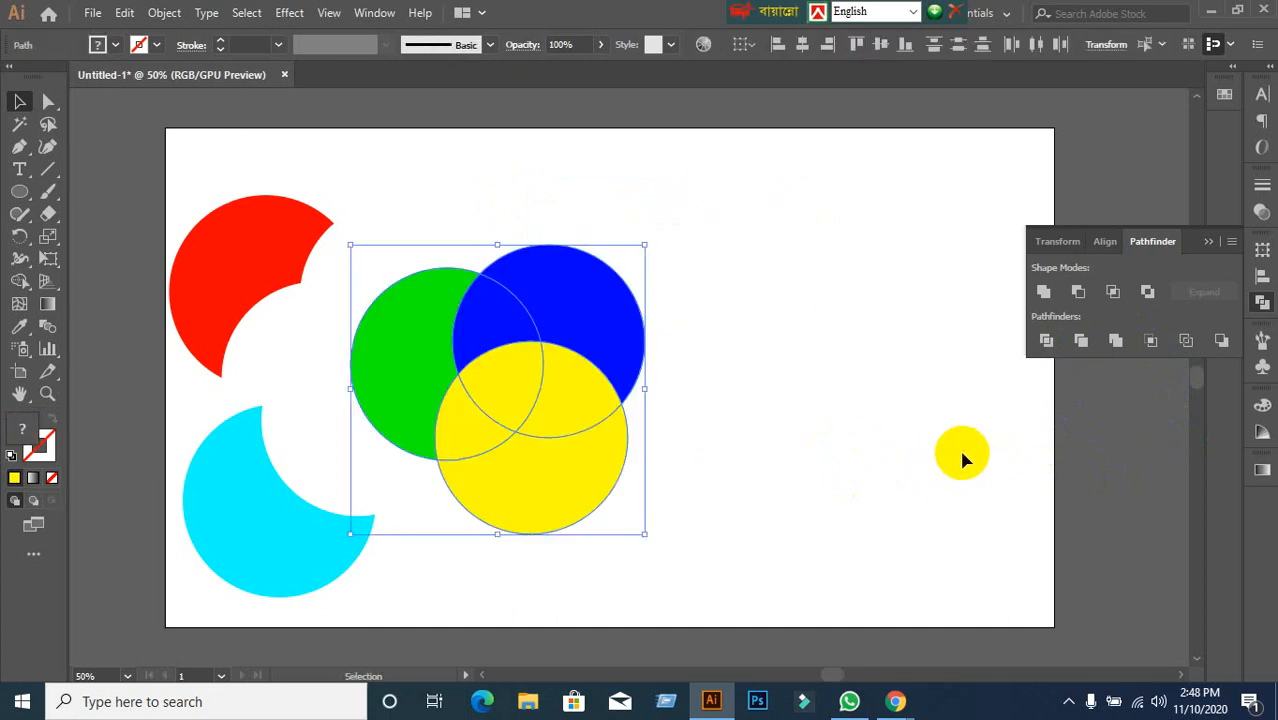
Apply Pathfinder Crop to the three circles and ungroup the resulting blue and green pieces.
{"action": "left_click", "coordinate": [822, 420]}
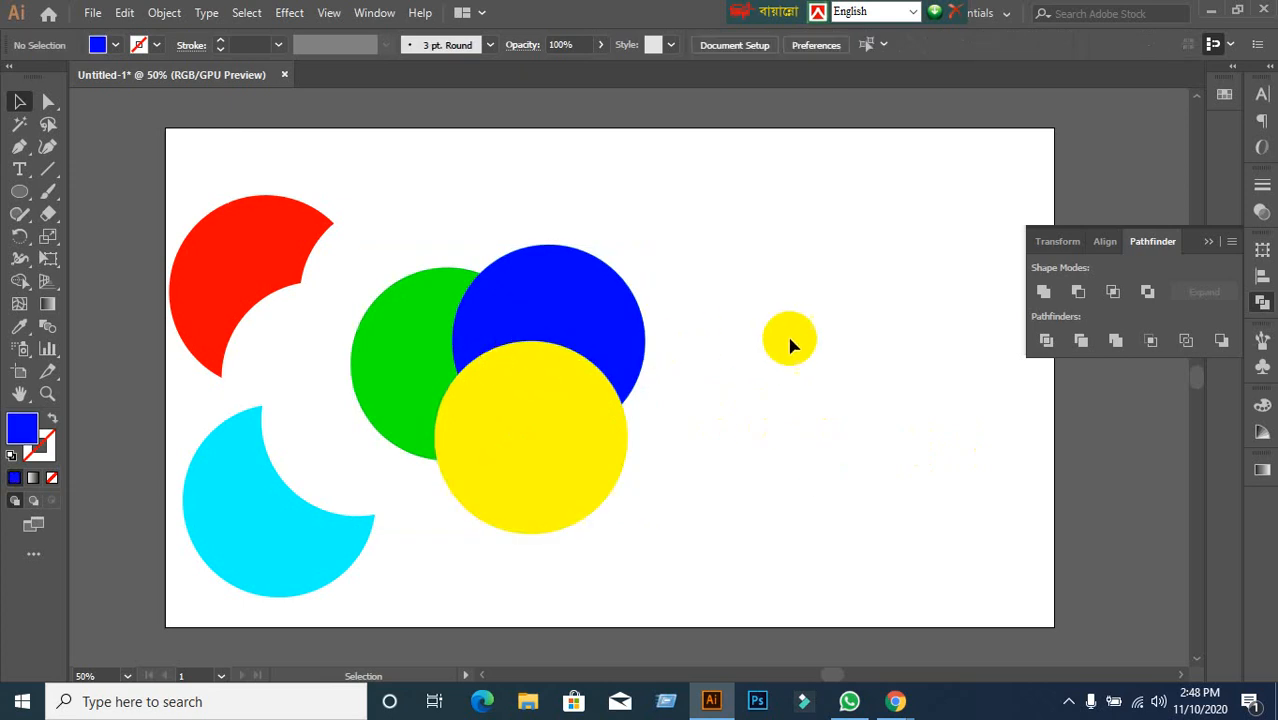
{"action": "left_click_drag", "start_coordinate": [790, 342], "coordinate": [656, 365]}
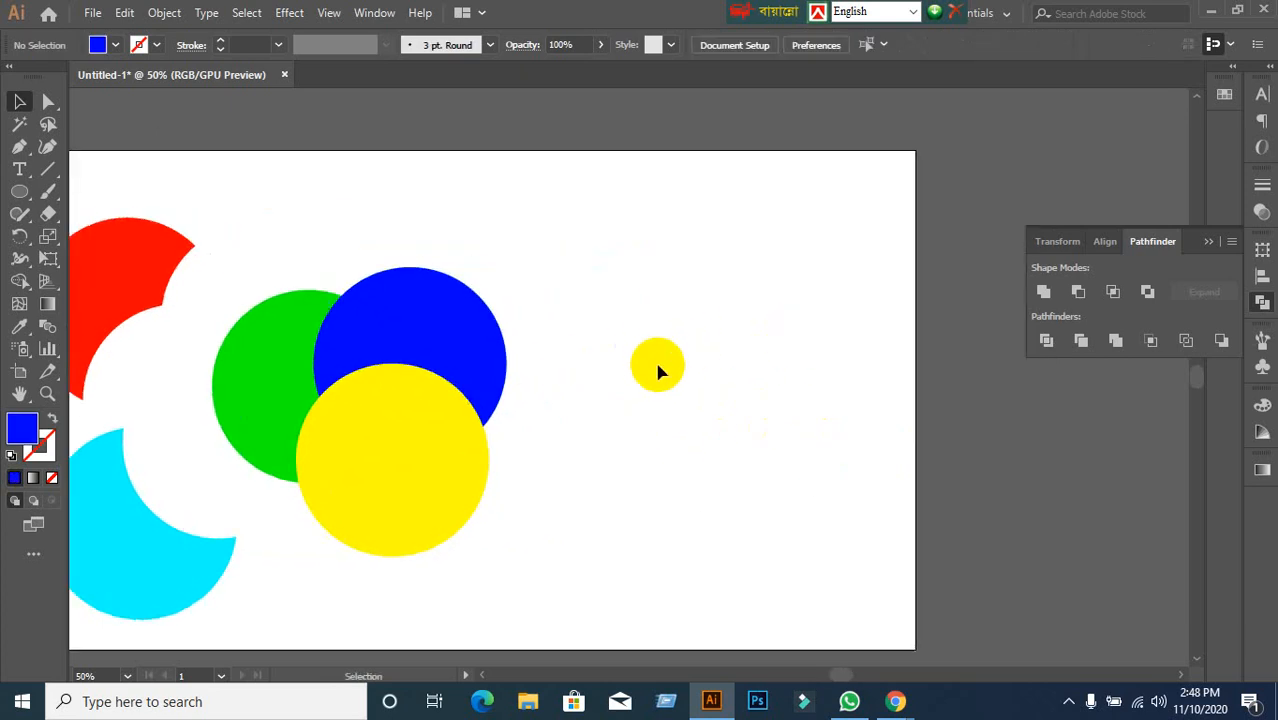
{"action": "left_click", "coordinate": [18, 195]}
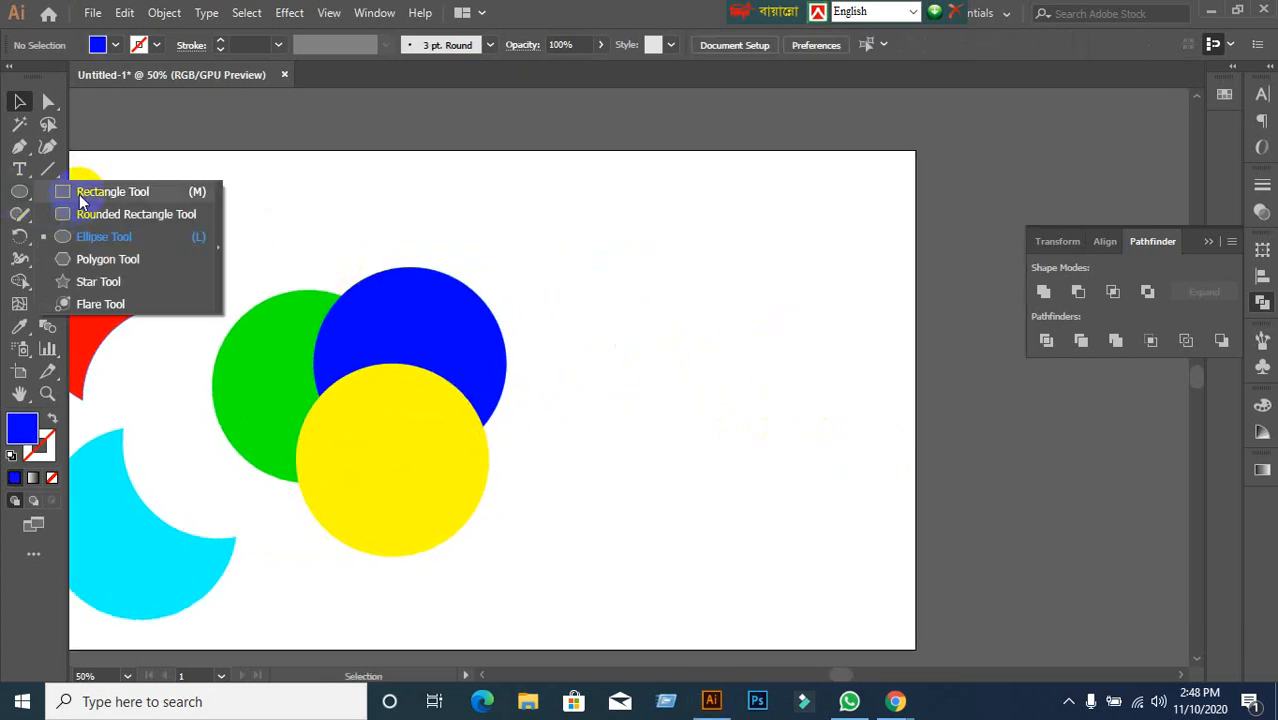
{"action": "left_click_drag", "start_coordinate": [432, 229], "coordinate": [685, 205]}
{"action": "left_click_drag", "start_coordinate": [514, 235], "coordinate": [782, 521]}
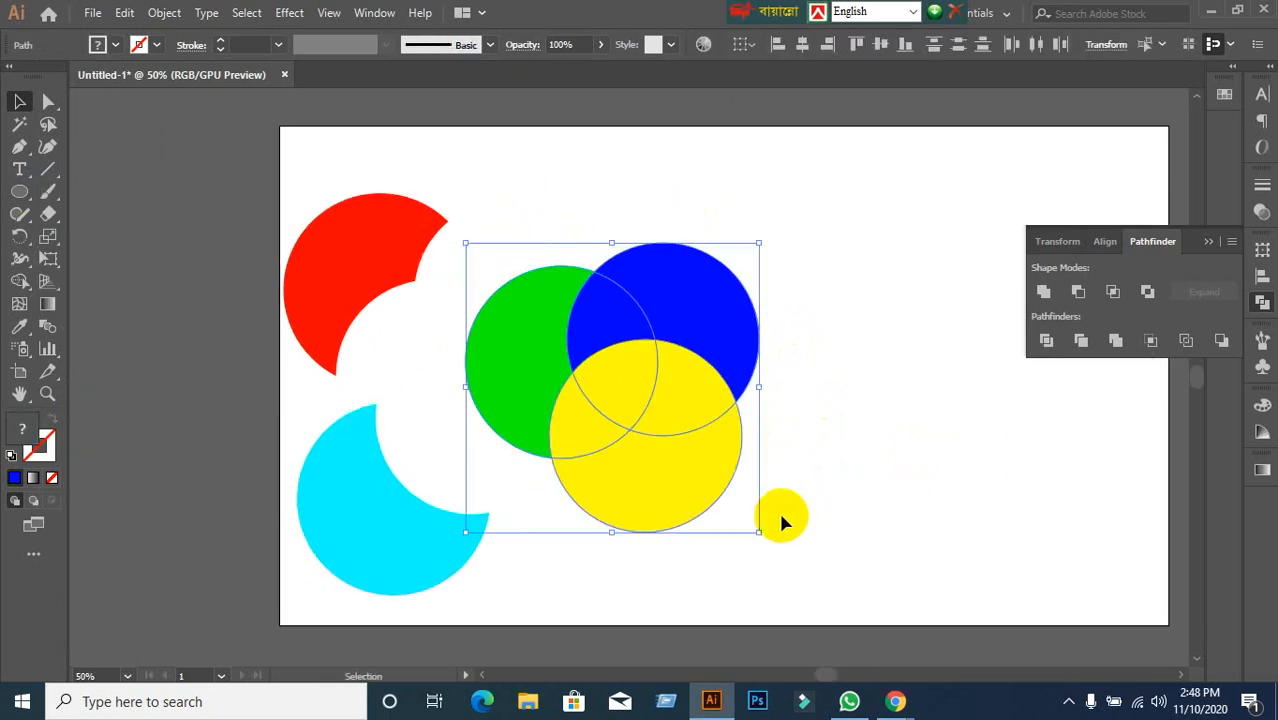
{"action": "left_click", "coordinate": [1150, 342]}
{"action": "left_click", "coordinate": [839, 460]}
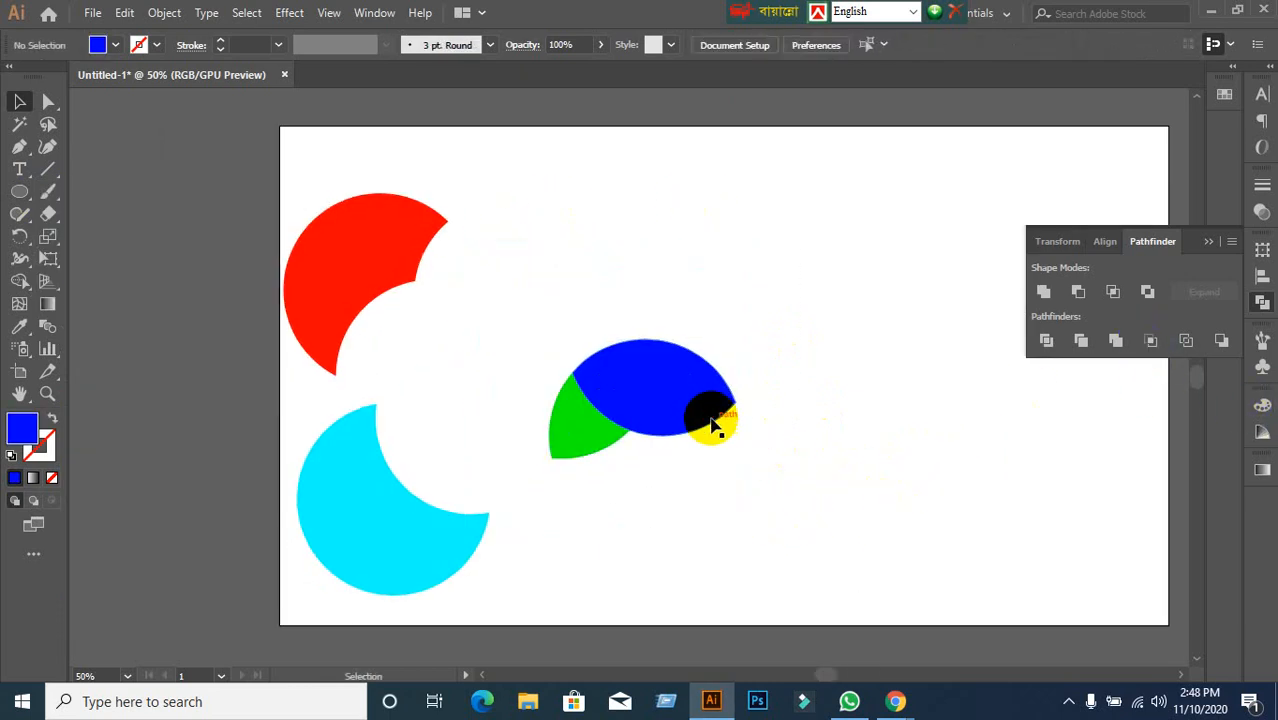
{"action": "left_click", "coordinate": [740, 437]}
{"action": "right_click", "coordinate": [691, 403]}
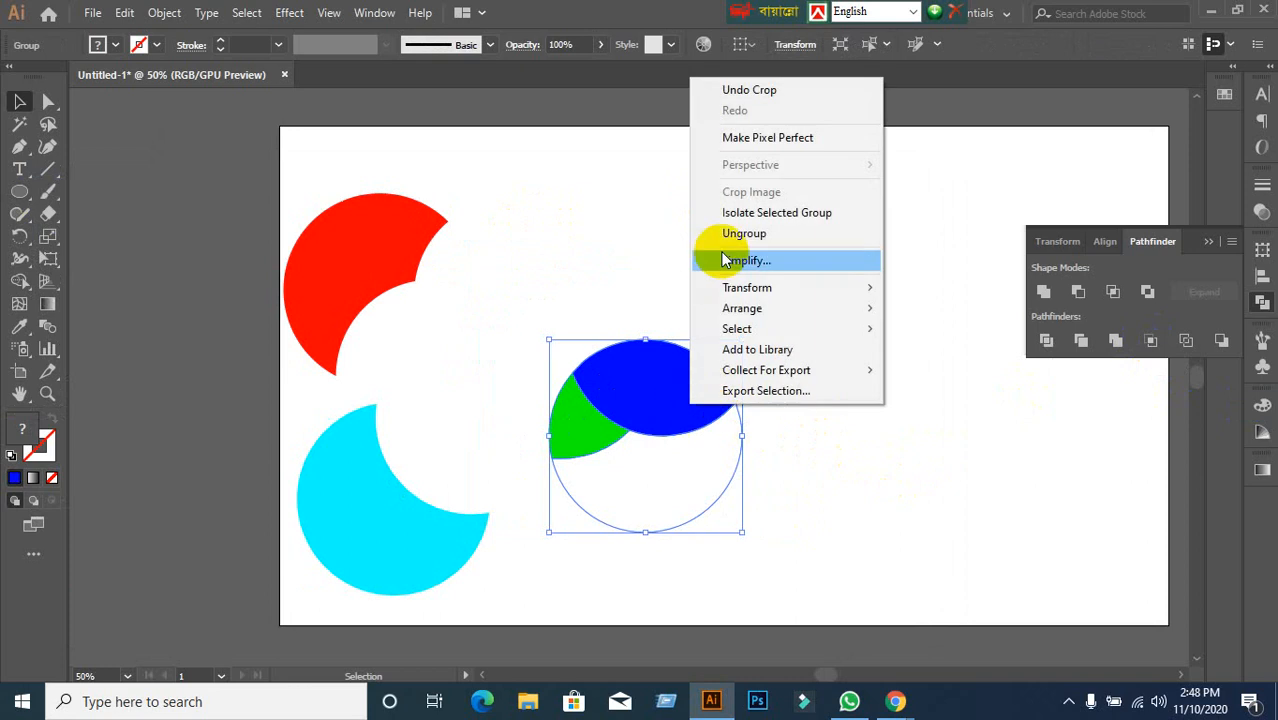
{"action": "left_click", "coordinate": [735, 238]}
Fill the cropped blue piece orange from the Control bar Fill swatches.
{"action": "left_click", "coordinate": [690, 385]}
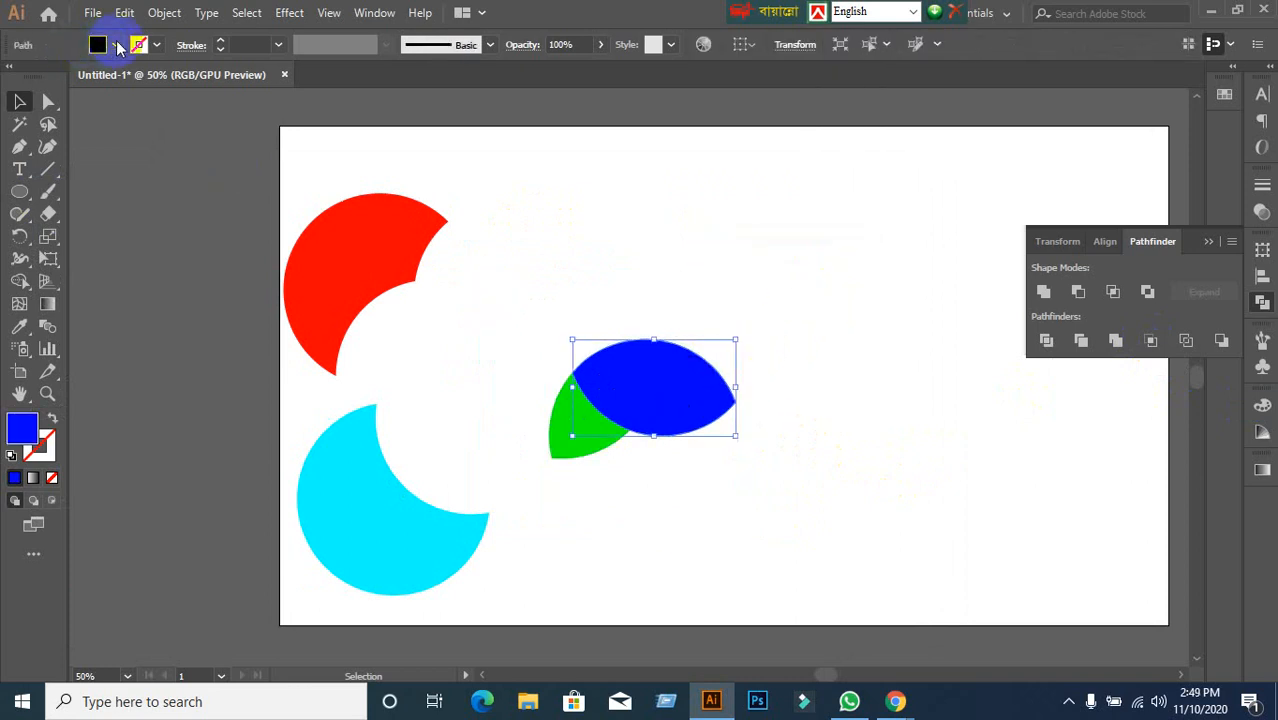
{"action": "left_click", "coordinate": [117, 46]}
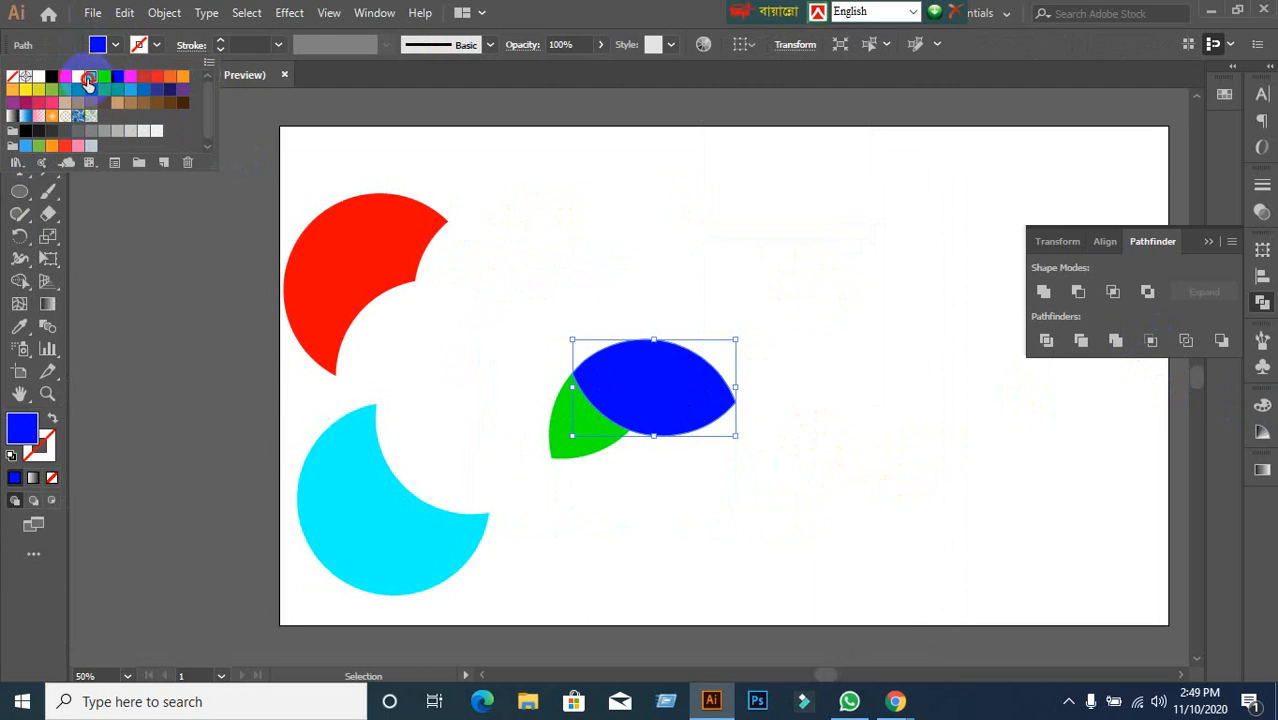
{"action": "left_click", "coordinate": [90, 77]}
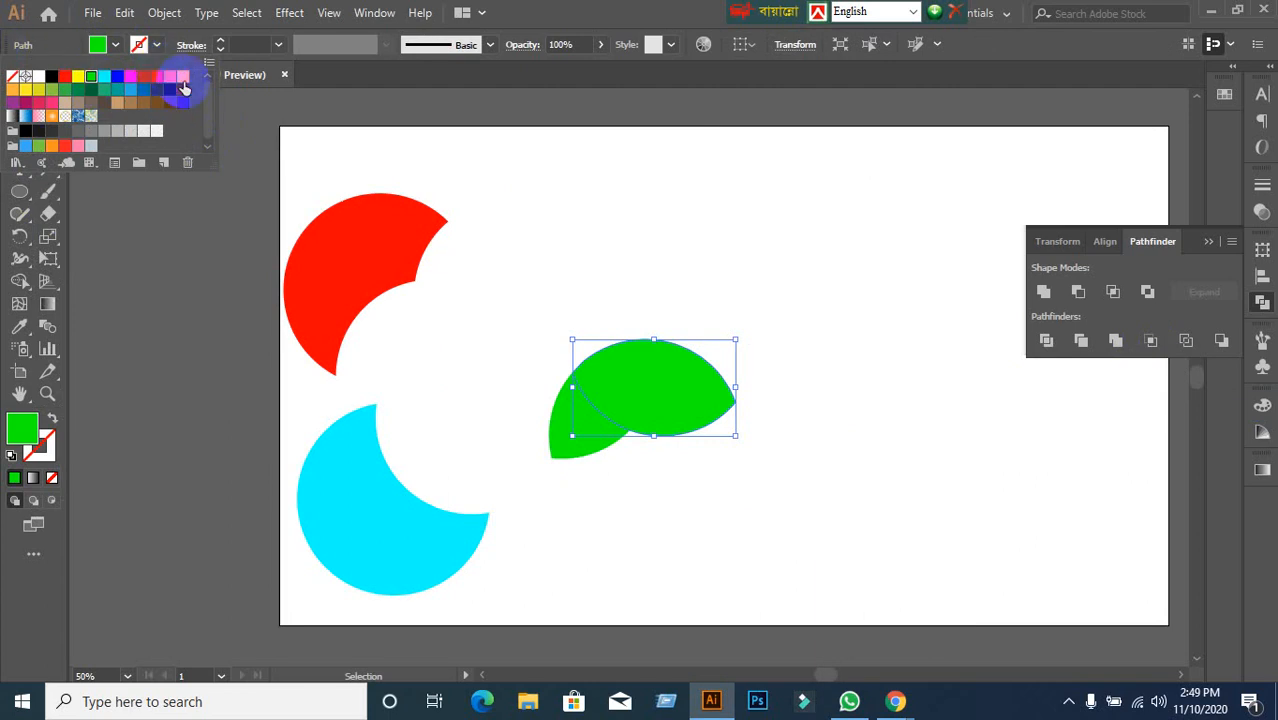
{"action": "left_click", "coordinate": [184, 78]}
{"action": "left_click", "coordinate": [618, 293]}
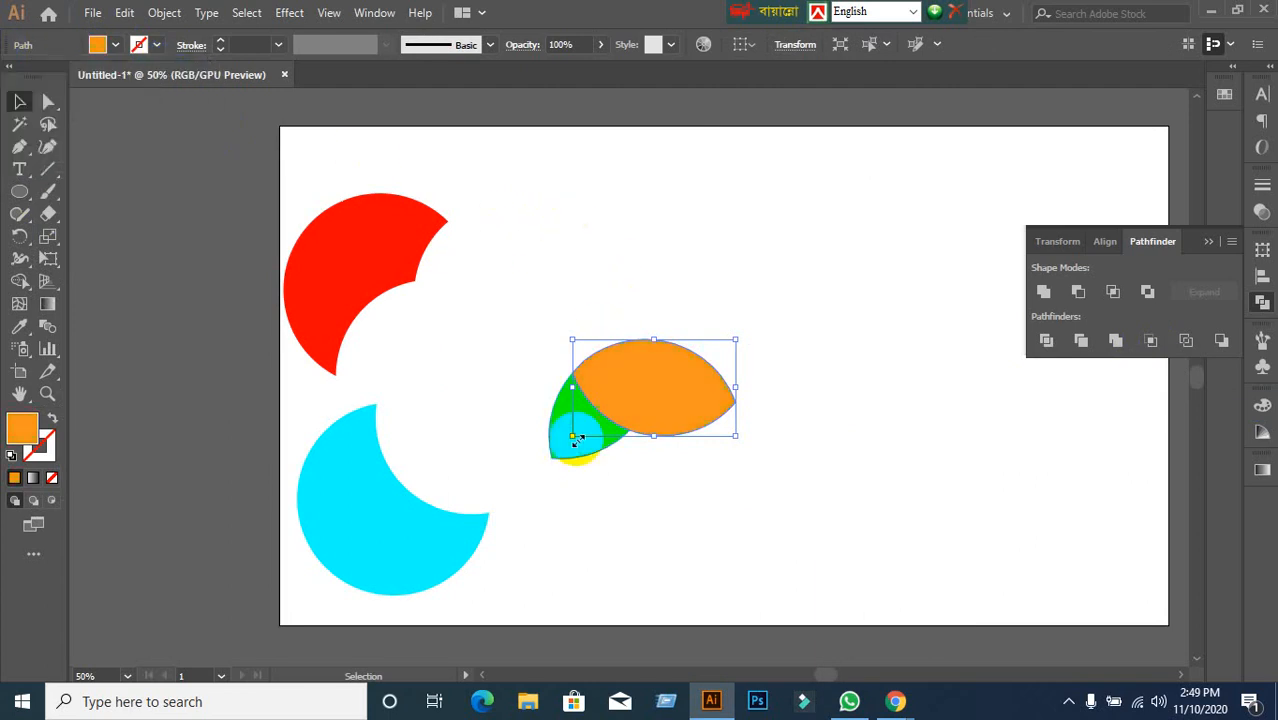
{"action": "left_click", "coordinate": [484, 282]}
{"action": "left_click", "coordinate": [590, 434]}
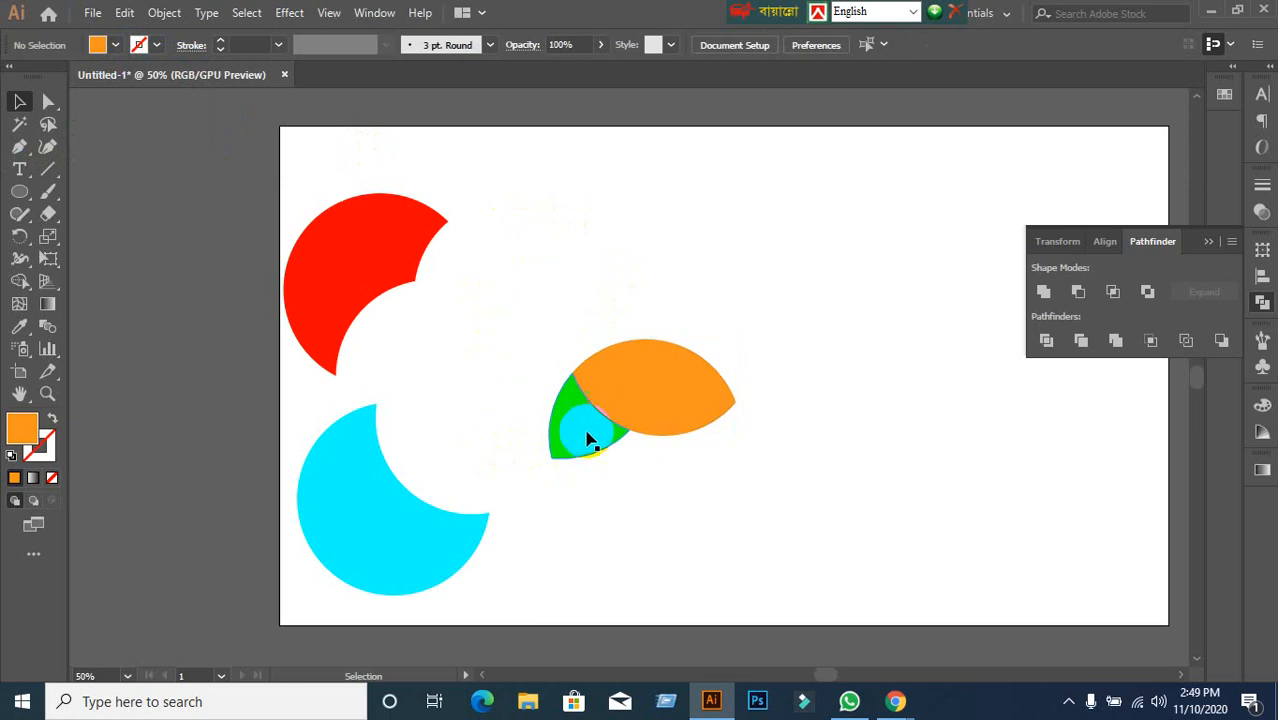
Marquee-select the cropped orange and green pieces and delete them.
{"action": "left_click", "coordinate": [482, 304]}
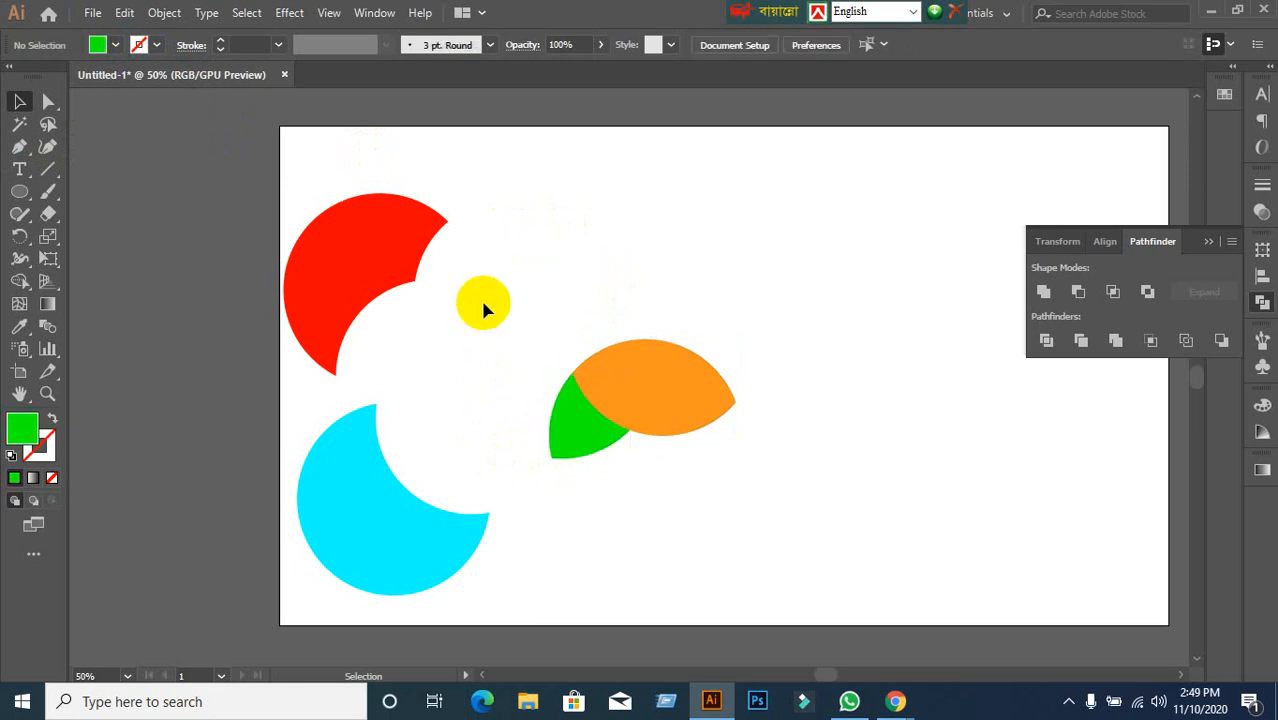
{"action": "left_click_drag", "start_coordinate": [484, 300], "coordinate": [820, 430]}
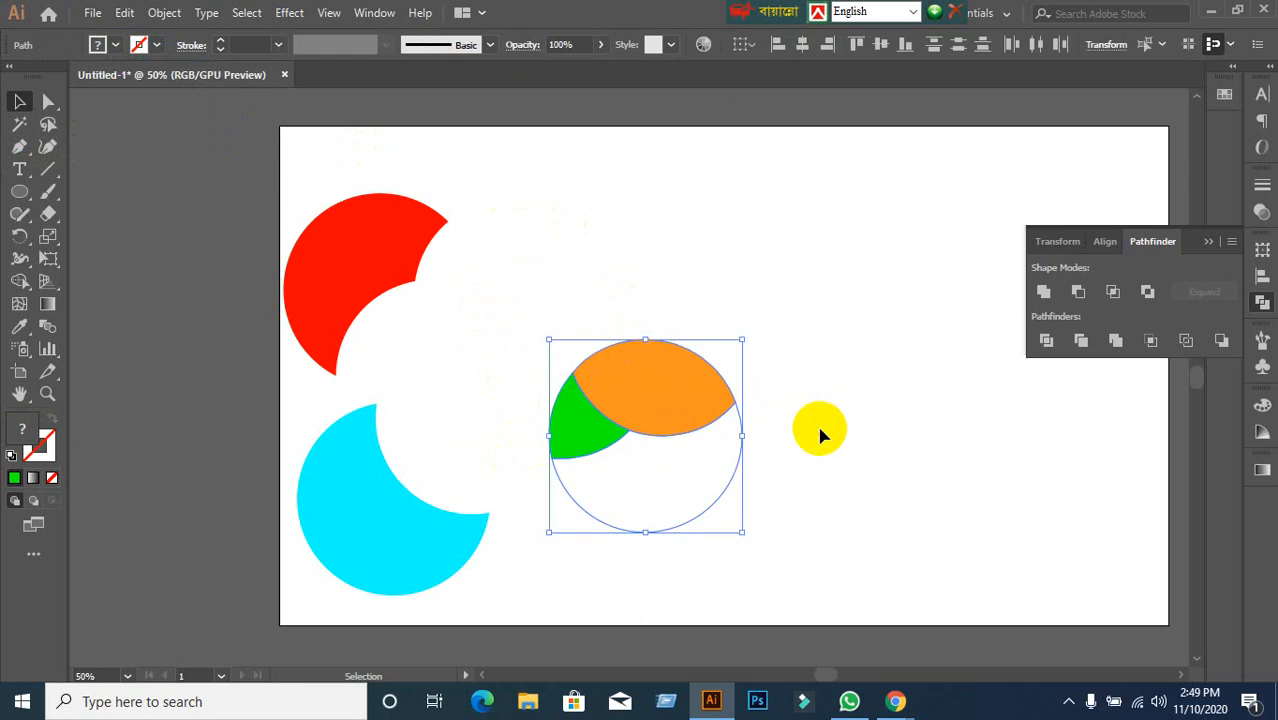
{"action": "key", "text": "Delete"}
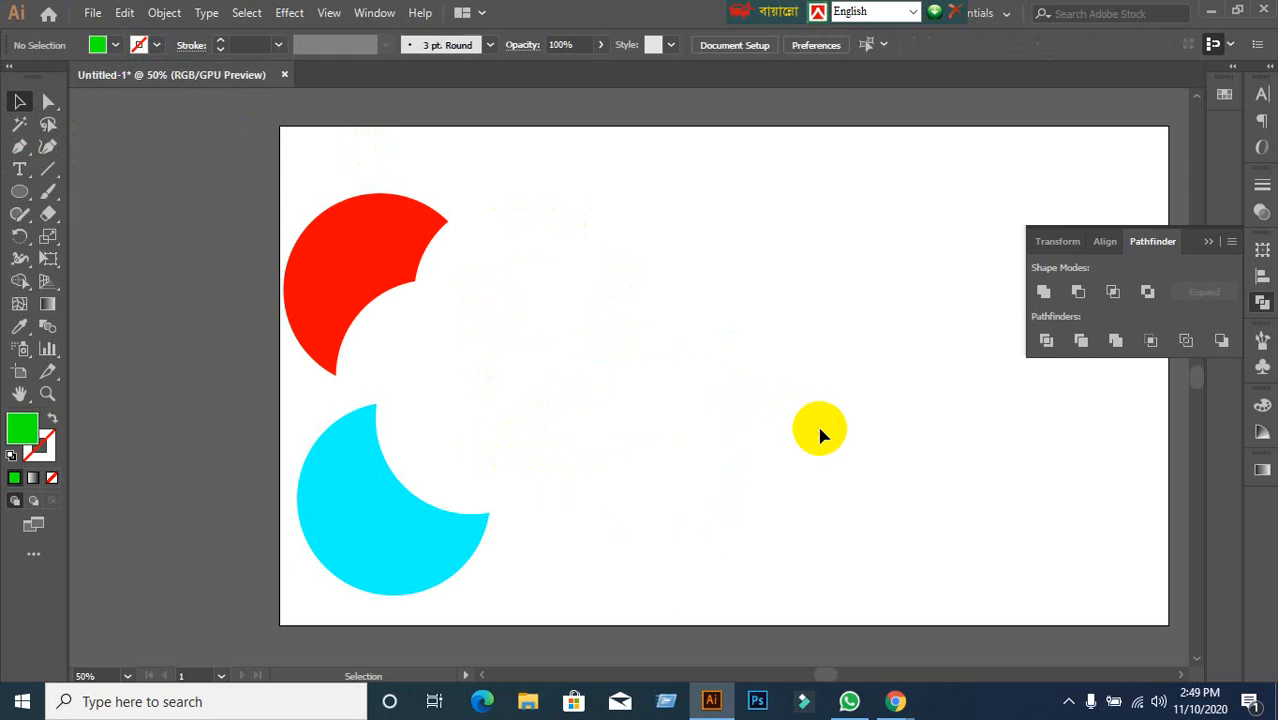
Draw a large trial circle right of centre and apply Pathfinder Outline to it.
{"action": "left_click", "coordinate": [20, 203]}
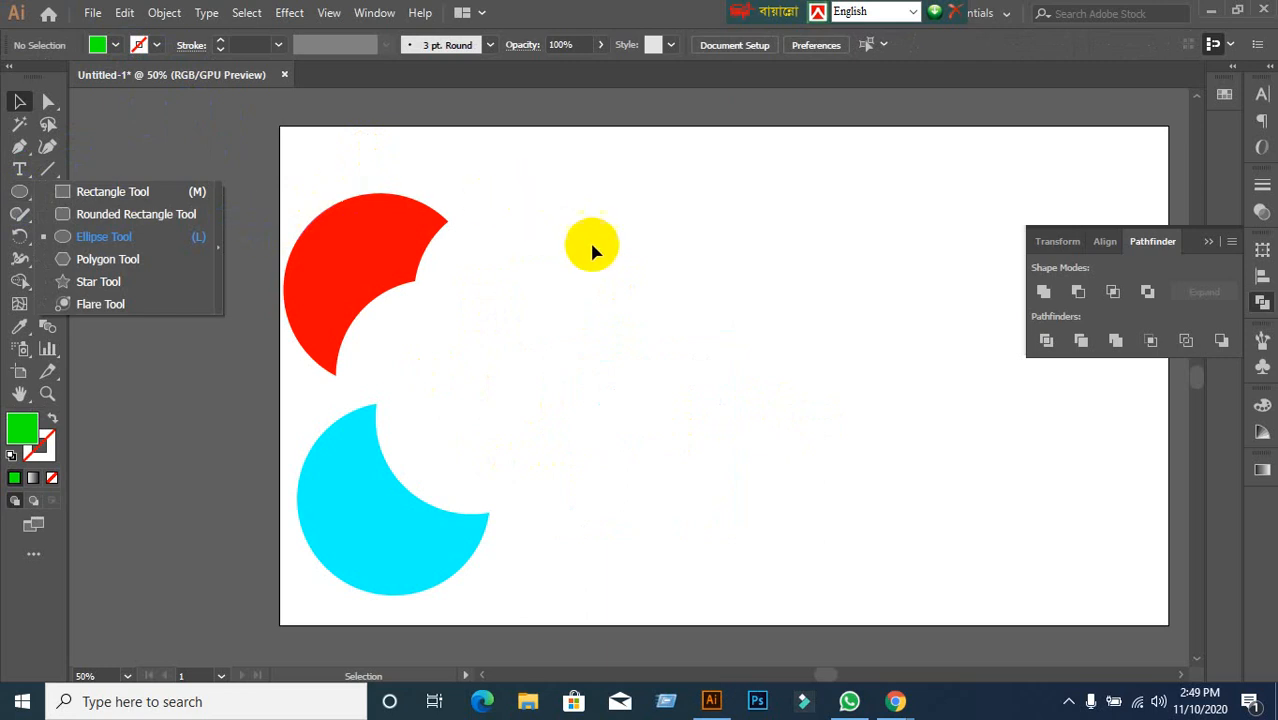
{"action": "left_click", "coordinate": [657, 295]}
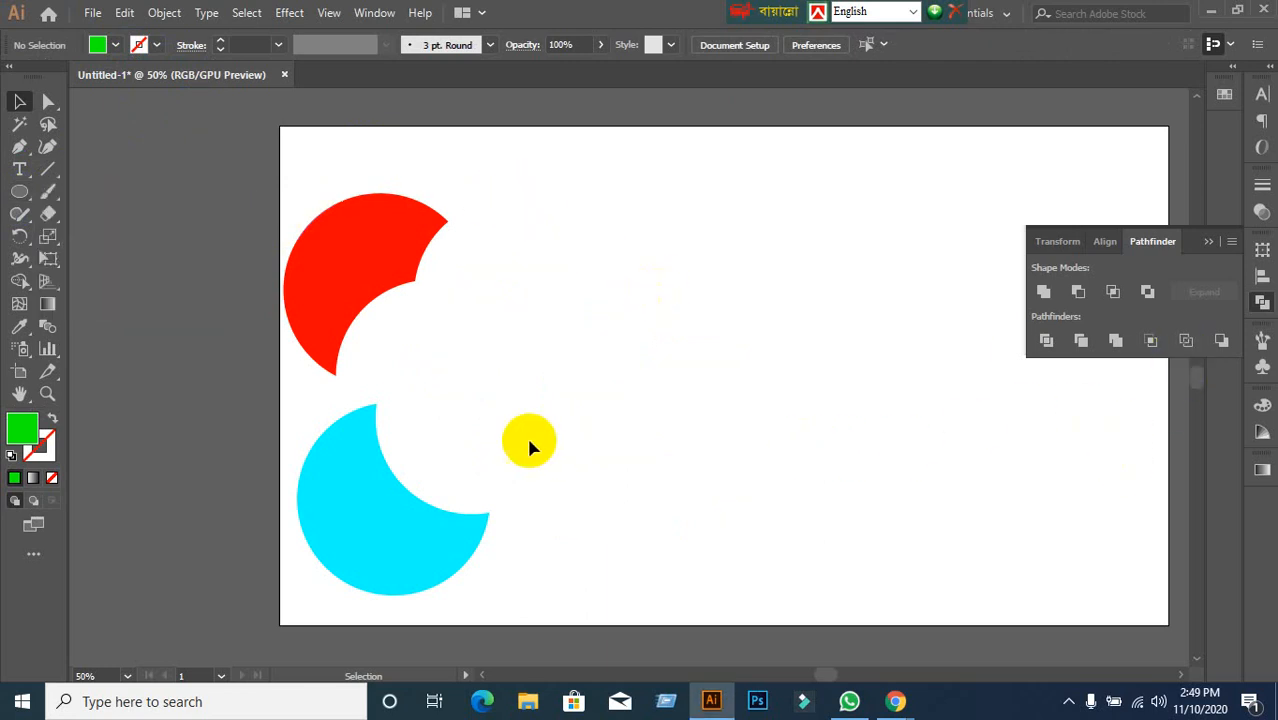
{"action": "left_click", "coordinate": [20, 190]}
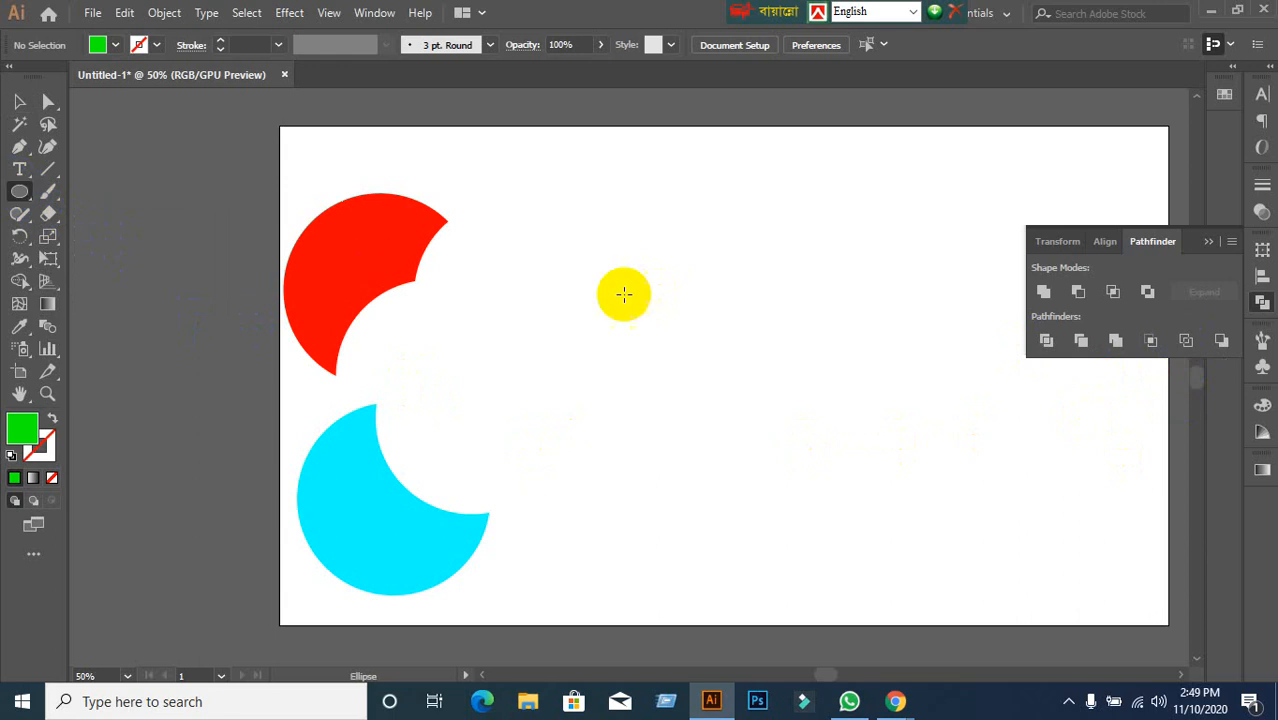
{"action": "left_click_drag", "start_coordinate": [643, 250], "coordinate": [911, 517]}
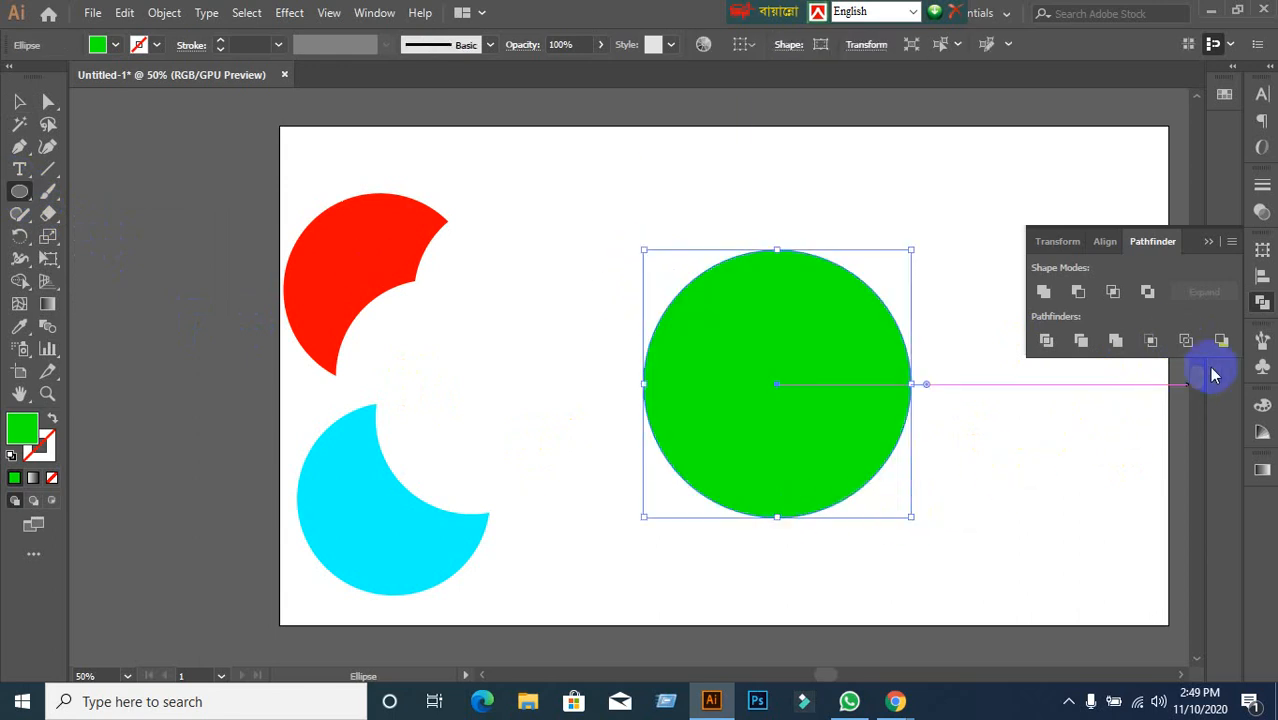
{"action": "left_click", "coordinate": [1186, 340]}
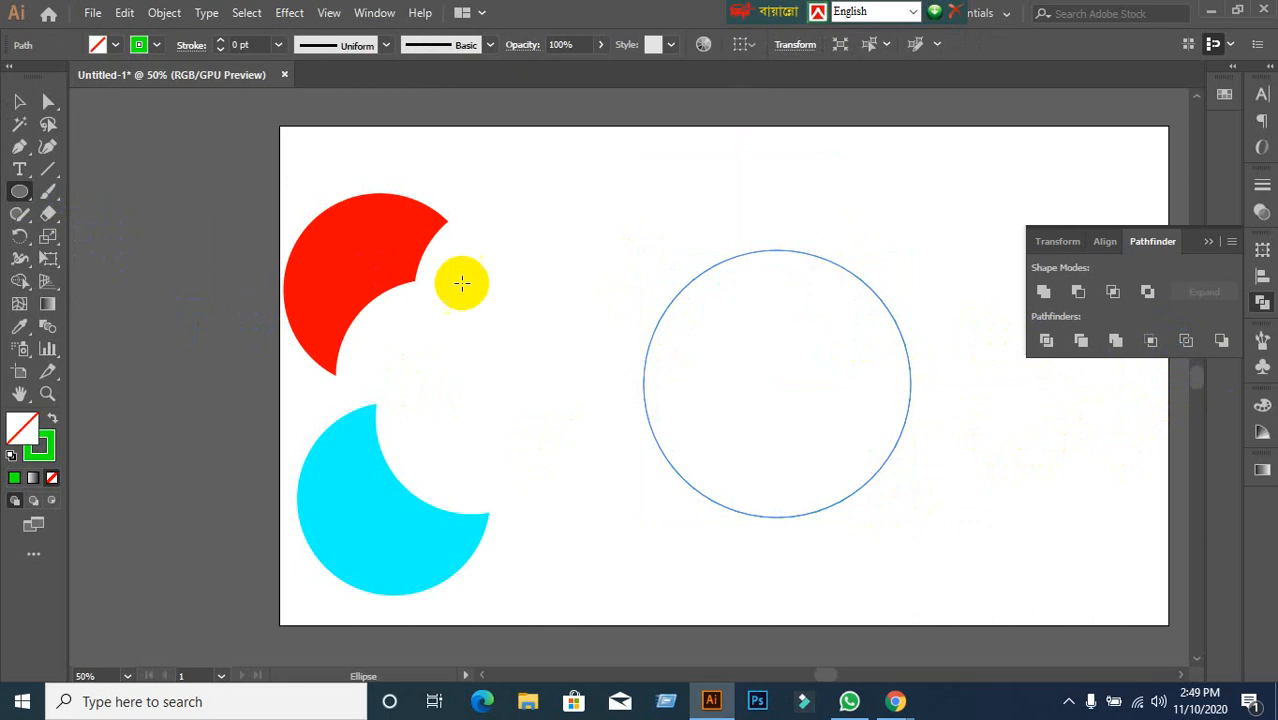
{"action": "left_click", "coordinate": [20, 101]}
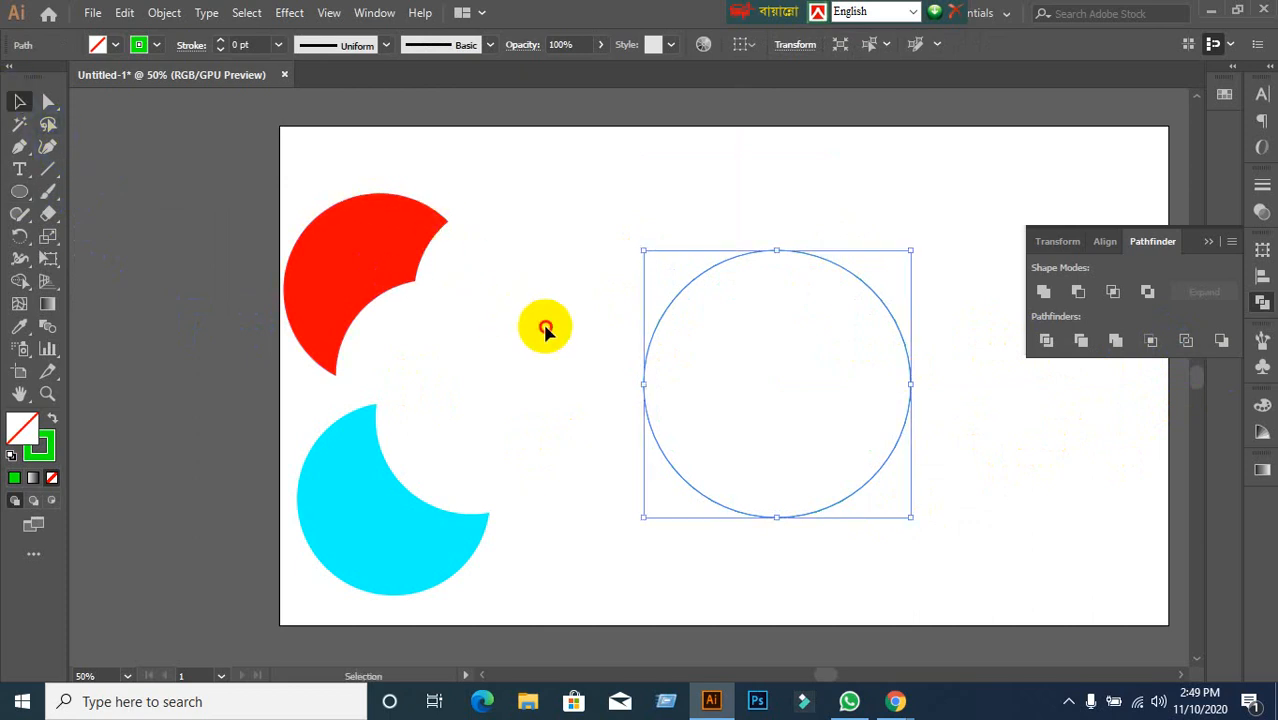
{"action": "left_click", "coordinate": [580, 325]}
{"action": "left_click_drag", "start_coordinate": [591, 300], "coordinate": [772, 462]}
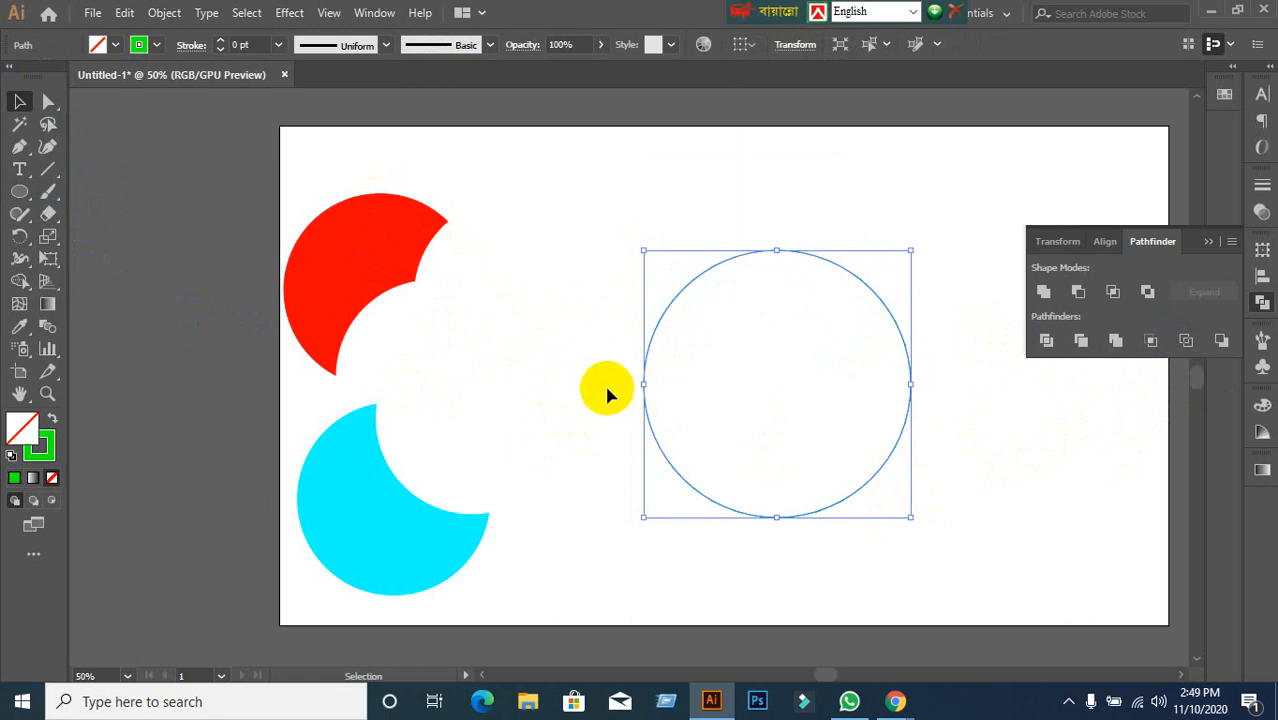
Adjust the trial outline's stroke weight, then delete the outlined circle.
{"action": "left_click", "coordinate": [250, 47]}
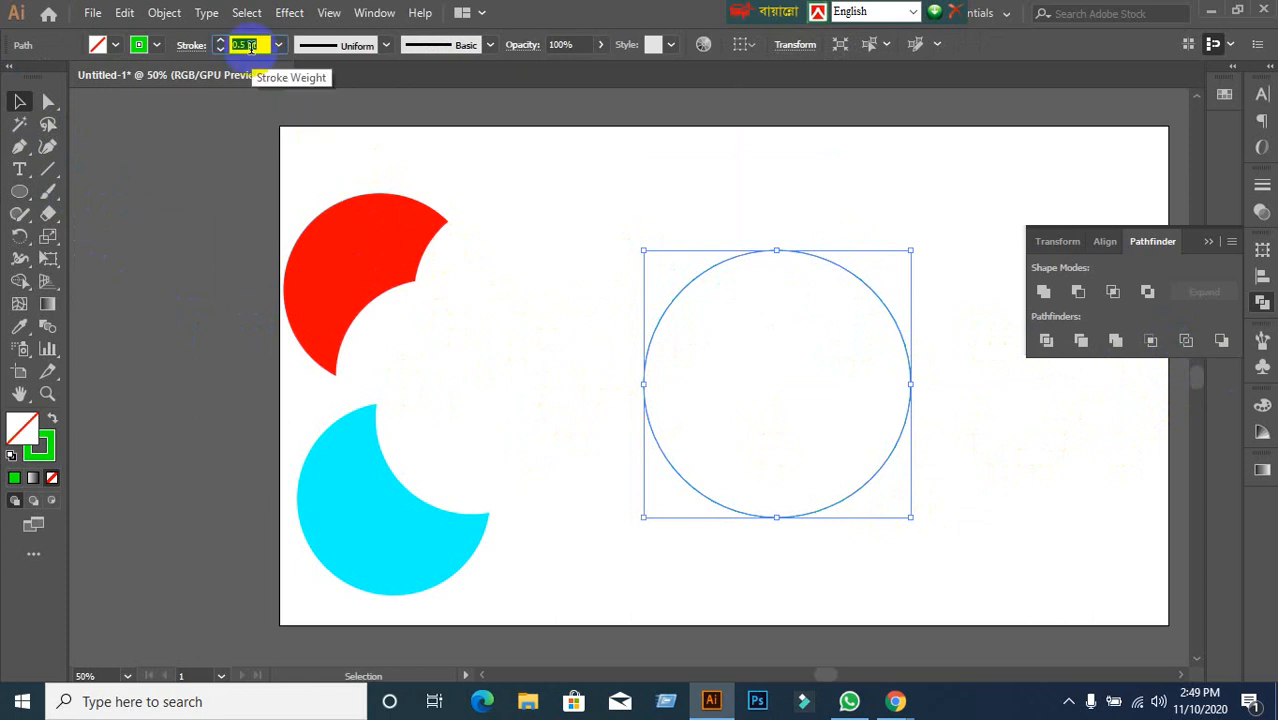
{"action": "scroll", "coordinate": [250, 47], "scroll_direction": "up", "scroll_amount": 16}
{"action": "scroll", "coordinate": [250, 47], "scroll_direction": "down", "scroll_amount": 12}
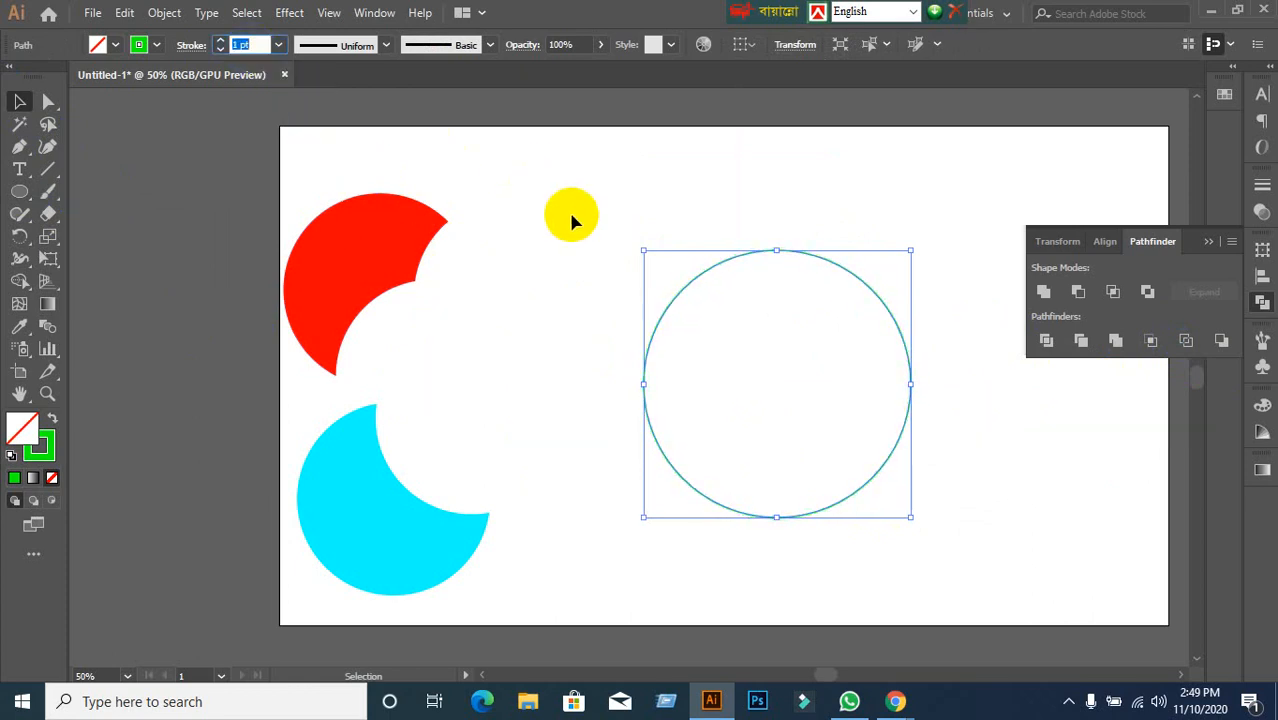
{"action": "left_click_drag", "start_coordinate": [573, 214], "coordinate": [753, 380]}
{"action": "key", "text": "Delete"}
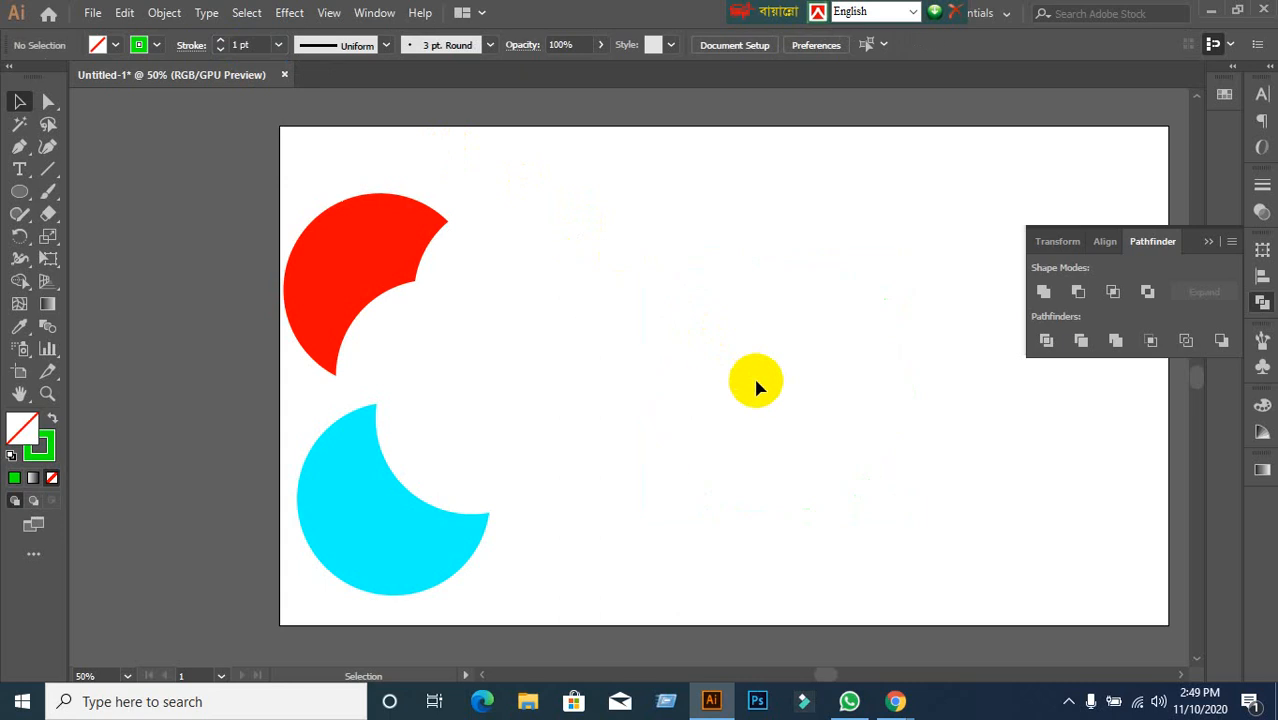
{"action": "left_click", "coordinate": [18, 193]}
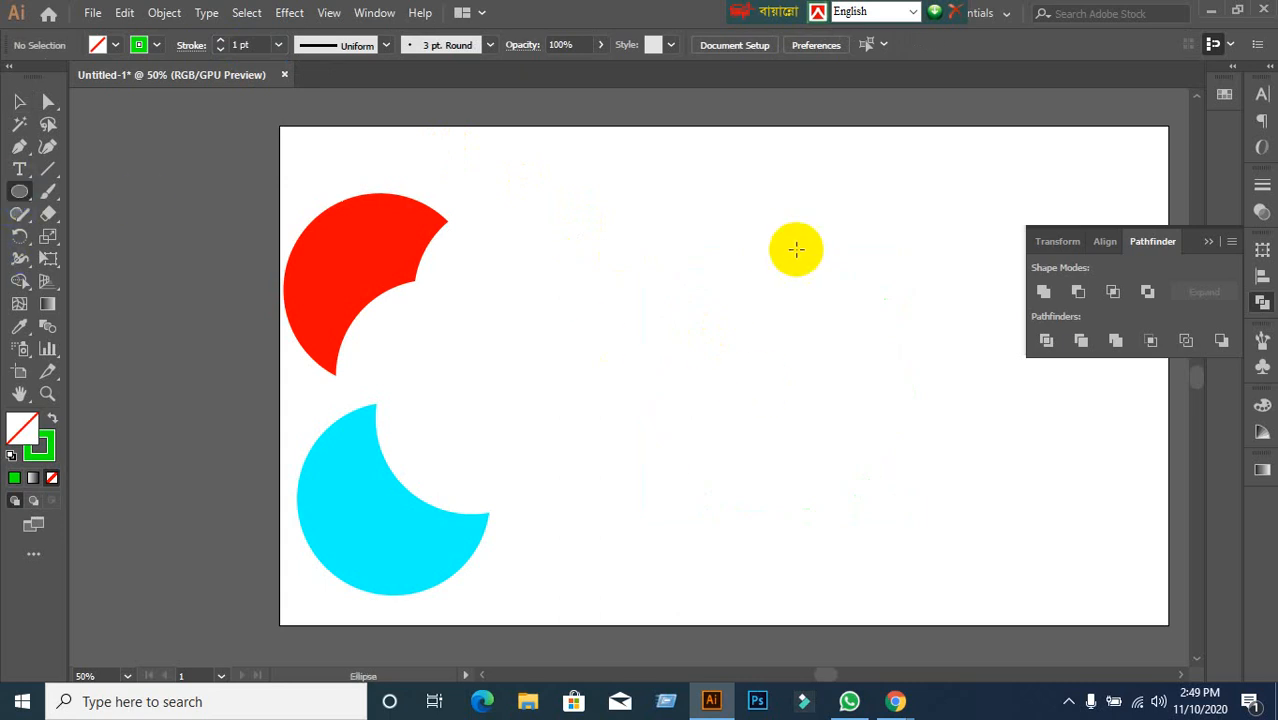
Draw a circle near the top centre filled solid green with no stroke.
{"action": "left_click_drag", "start_coordinate": [640, 199], "coordinate": [838, 411]}
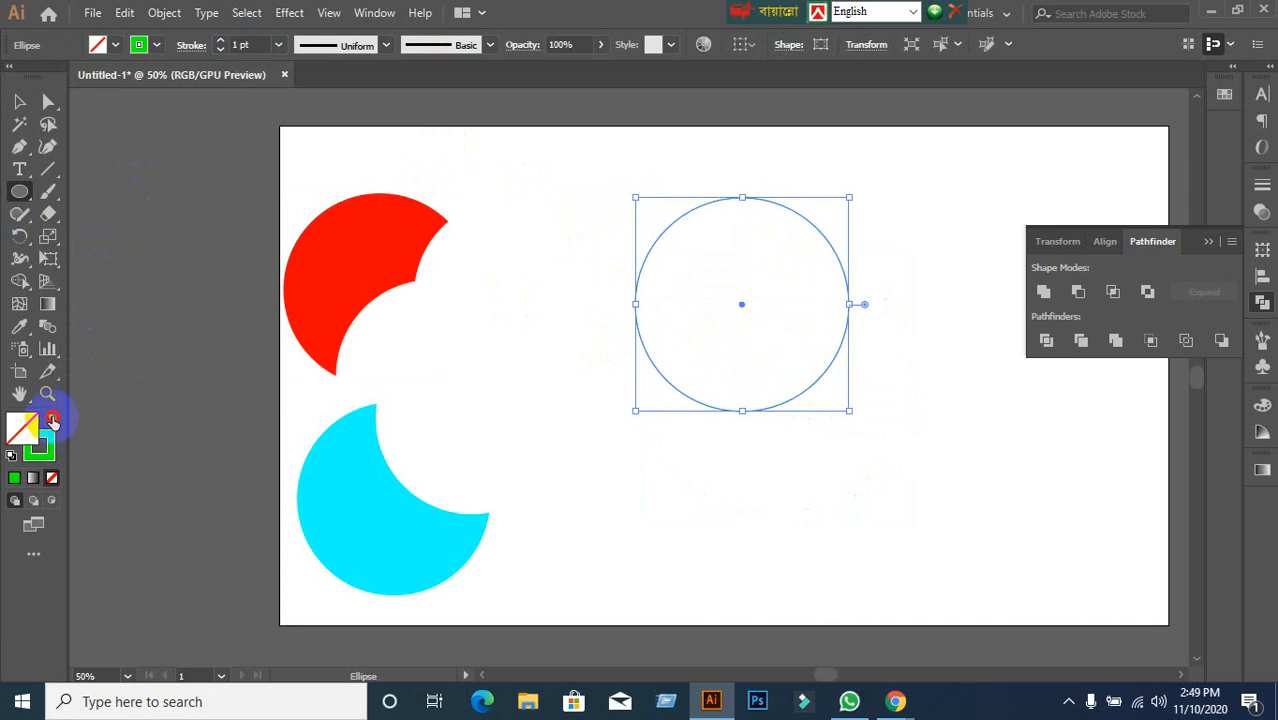
{"action": "left_click", "coordinate": [51, 417]}
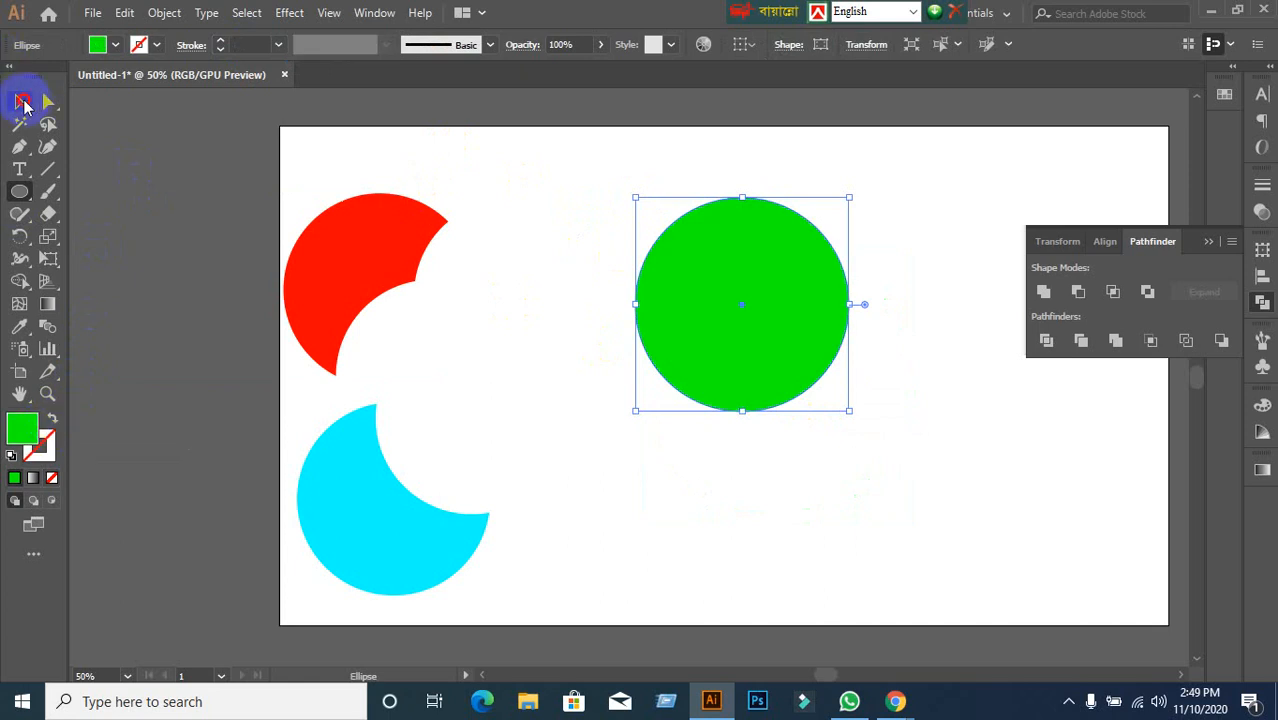
{"action": "left_click", "coordinate": [22, 104]}
Duplicate the green circle twice into an overlapping set, then apply Pathfinder Outline to all of them.
{"action": "left_click_drag", "start_coordinate": [777, 351], "coordinate": [833, 448]}
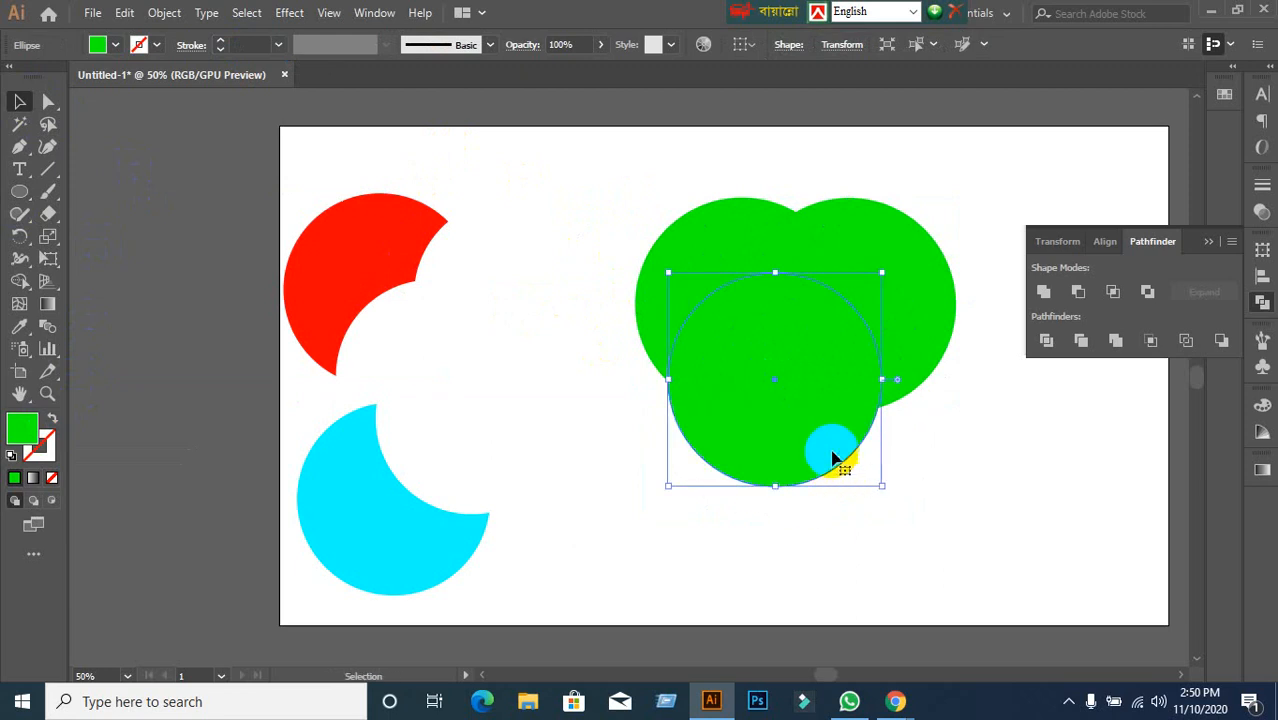
{"action": "left_click", "coordinate": [964, 436]}
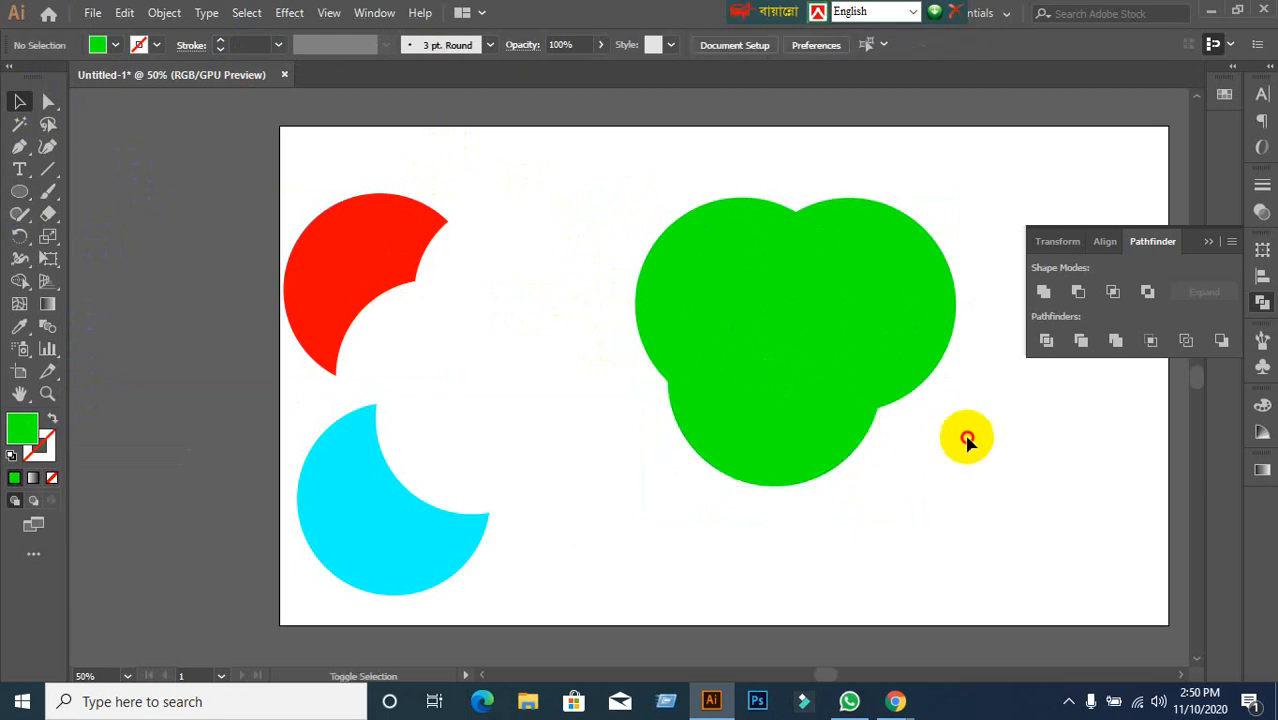
{"action": "left_click", "coordinate": [819, 434]}
{"action": "left_click_drag", "start_coordinate": [819, 434], "coordinate": [960, 444]}
{"action": "left_click", "coordinate": [1098, 548]}
{"action": "left_click_drag", "start_coordinate": [598, 174], "coordinate": [964, 548]}
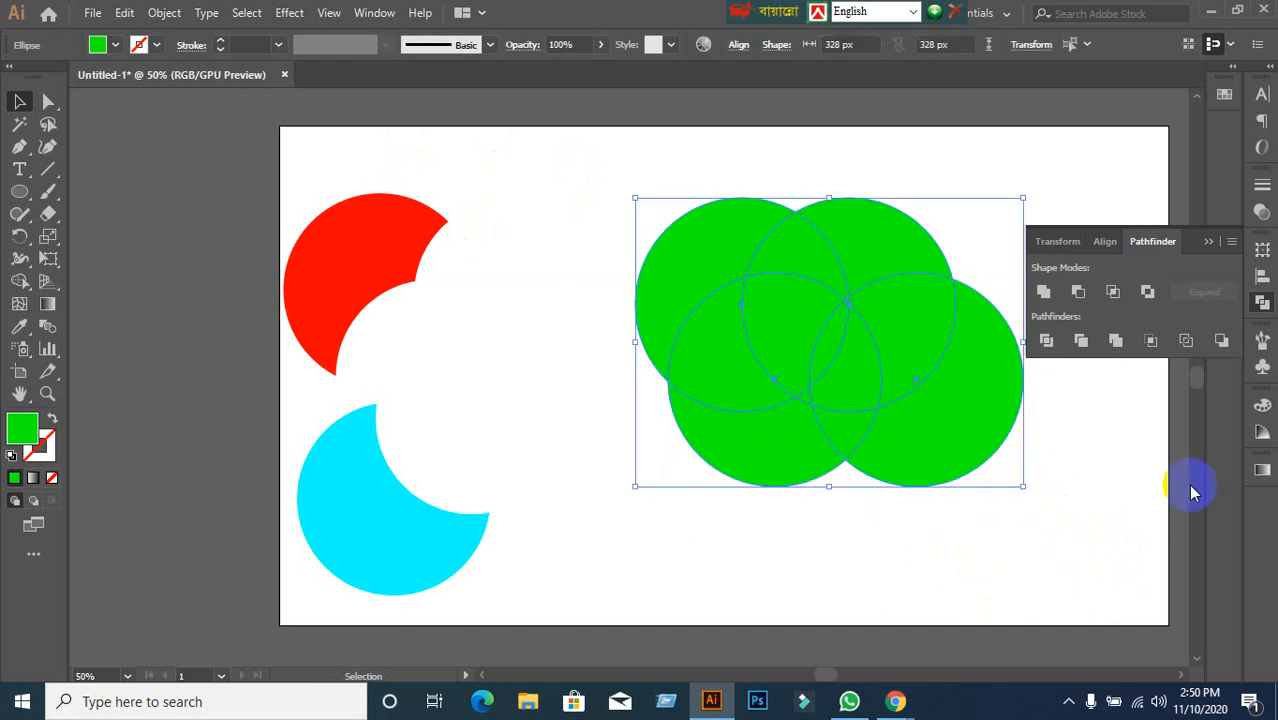
{"action": "left_click", "coordinate": [1186, 340]}
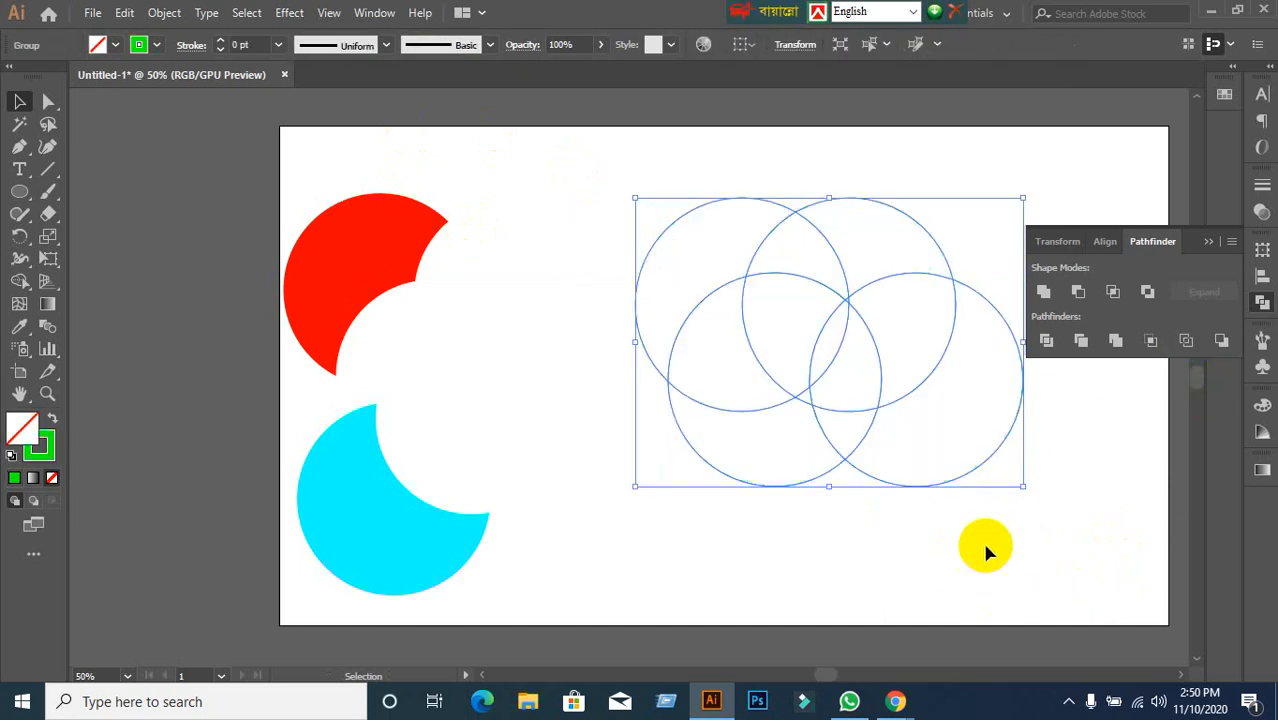
Set the divided circle outlines to a 6 pt stroke weight.
{"action": "left_click", "coordinate": [251, 44]}
{"action": "key", "text": "Up"}
{"action": "key", "text": "Up"}
{"action": "key", "text": "Up"}
{"action": "key", "text": "Up"}
{"action": "key", "text": "Up"}
{"action": "key", "text": "Up"}
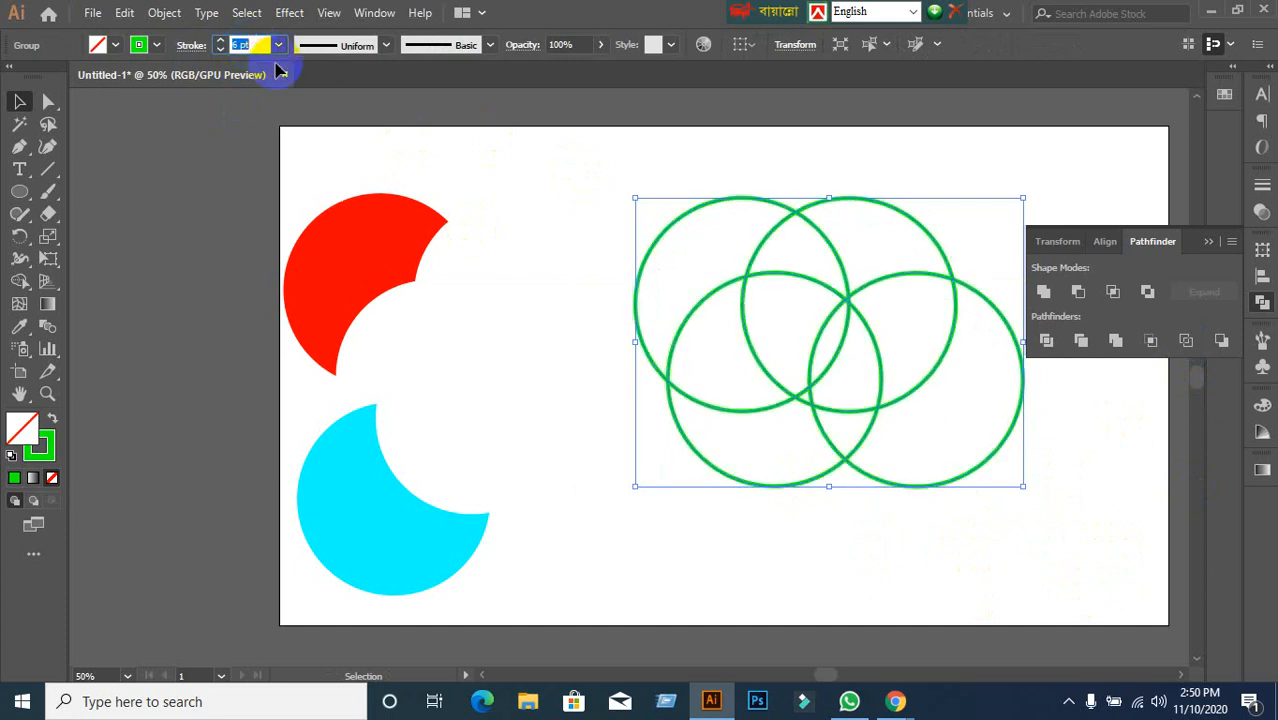
{"action": "left_click", "coordinate": [600, 248]}
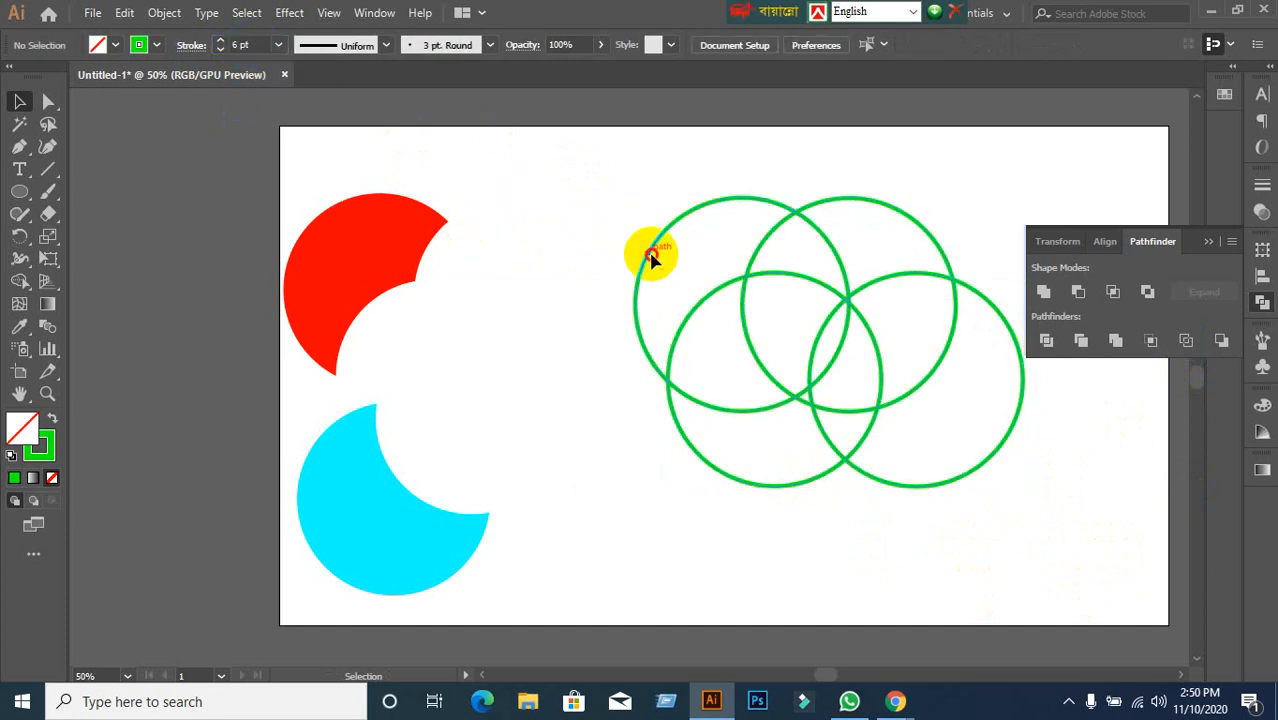
Ungroup the circle outlines into separate arcs, test-dragging two arcs and undoing the moves.
{"action": "right_click", "coordinate": [651, 257]}
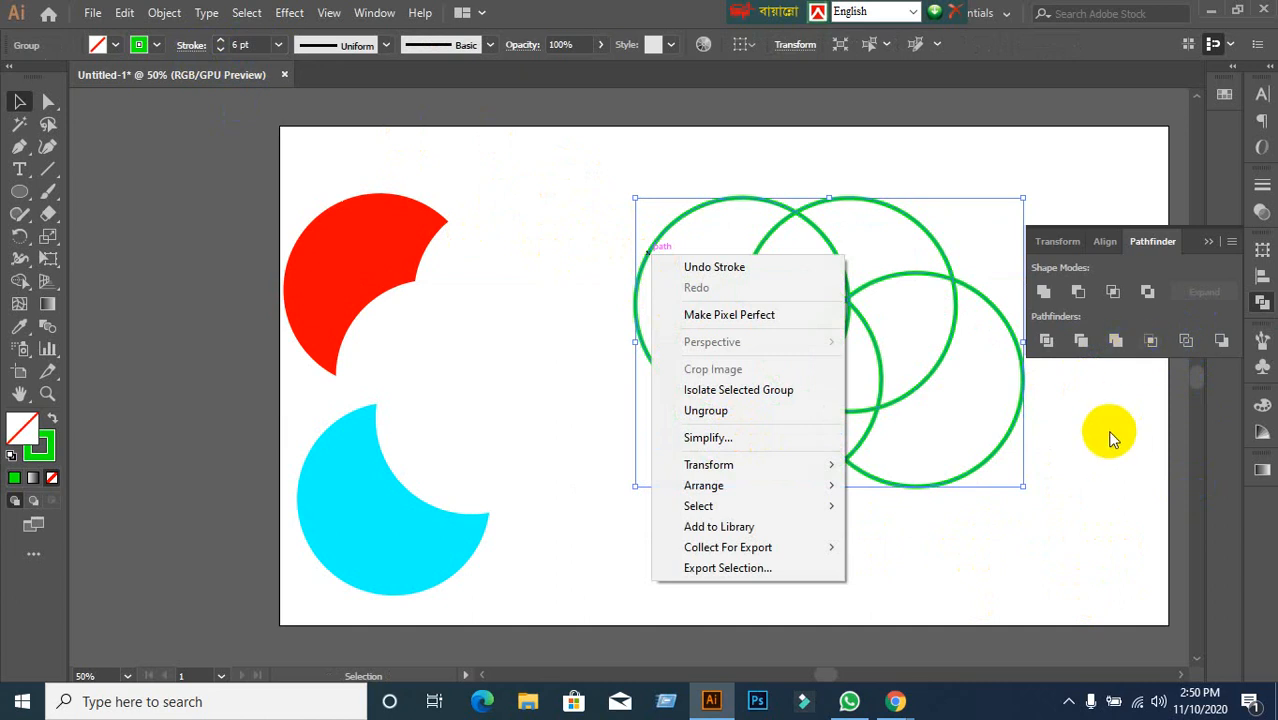
{"action": "left_click", "coordinate": [998, 500]}
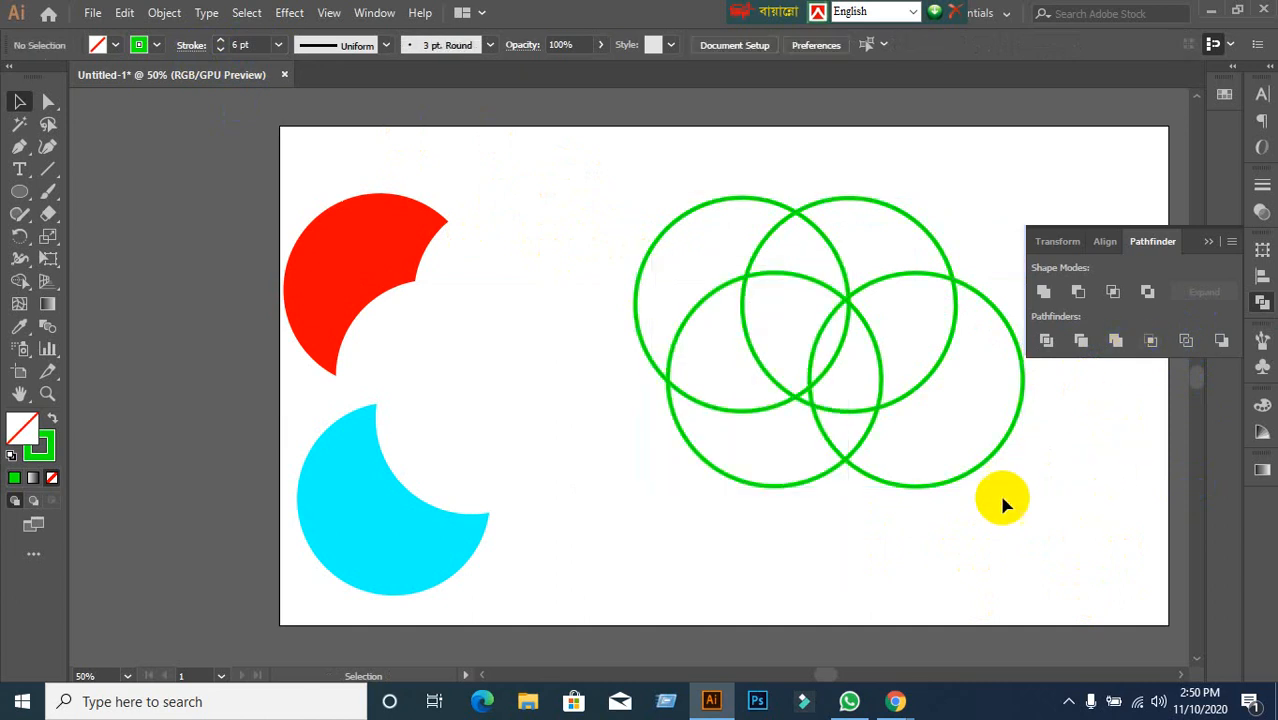
{"action": "left_click", "coordinate": [727, 415]}
{"action": "right_click", "coordinate": [725, 414]}
{"action": "left_click", "coordinate": [745, 239]}
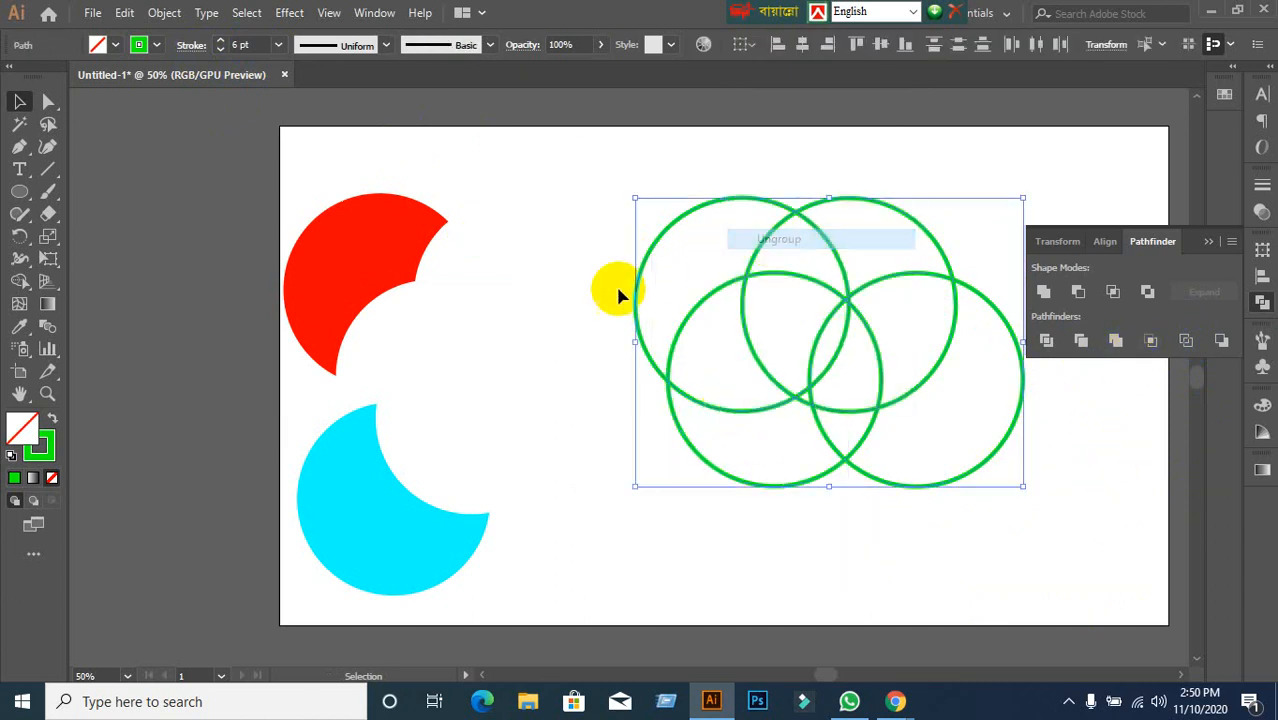
{"action": "left_click", "coordinate": [618, 295]}
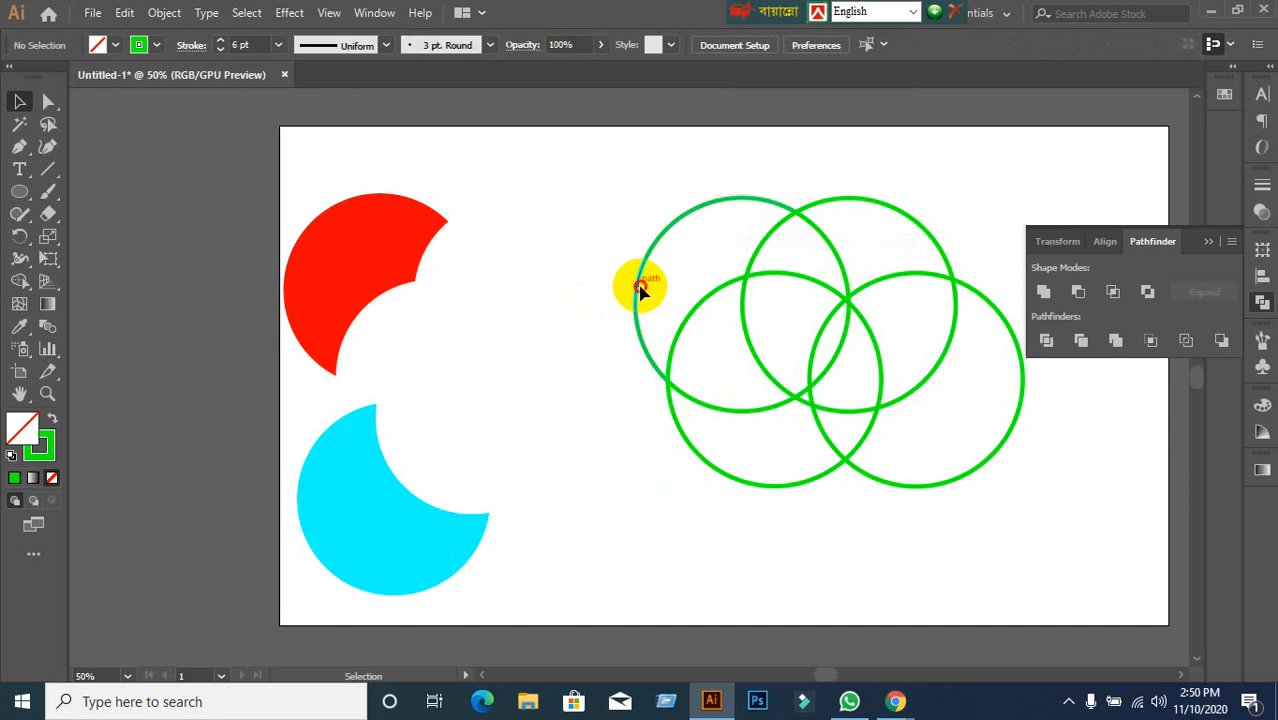
{"action": "left_click_drag", "start_coordinate": [647, 287], "coordinate": [513, 284]}
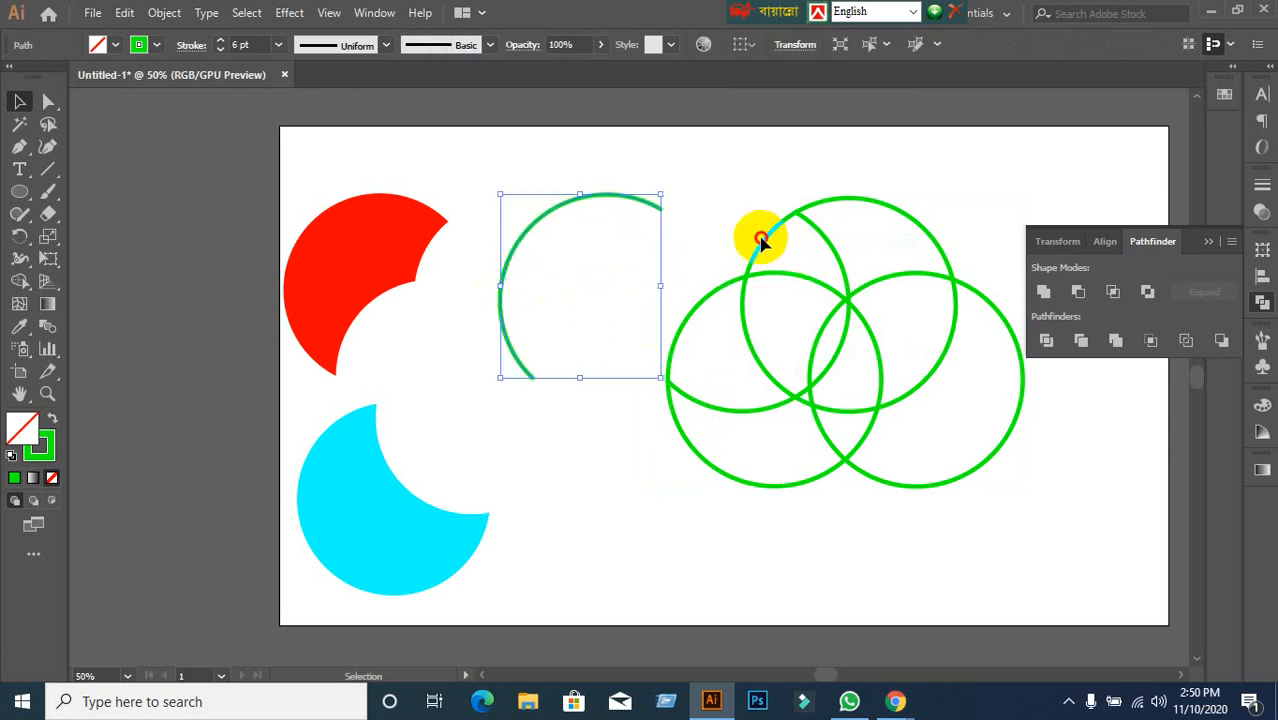
{"action": "left_click_drag", "start_coordinate": [760, 240], "coordinate": [690, 168]}
{"action": "key", "text": "ctrl+z"}
{"action": "key", "text": "ctrl+z"}
{"action": "key", "text": "ctrl+z"}
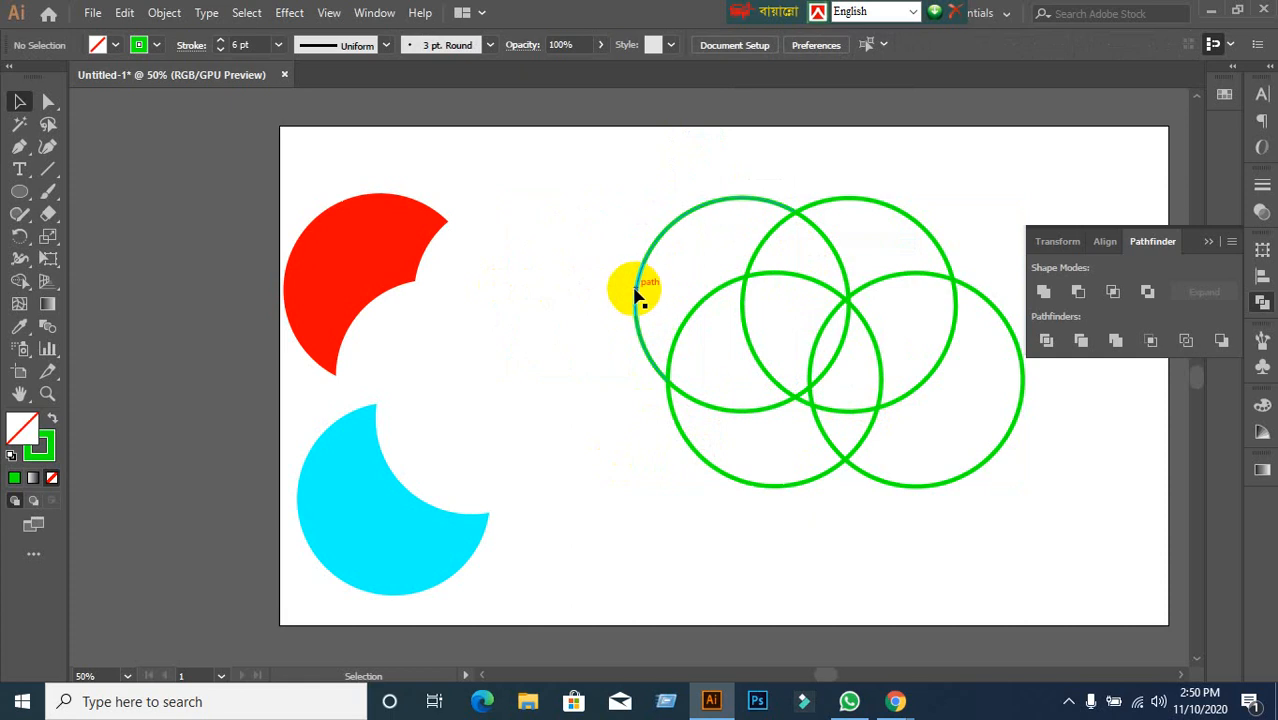
Give the left arc a yellow stroke and the top-right arc a red stroke.
{"action": "left_click", "coordinate": [635, 289]}
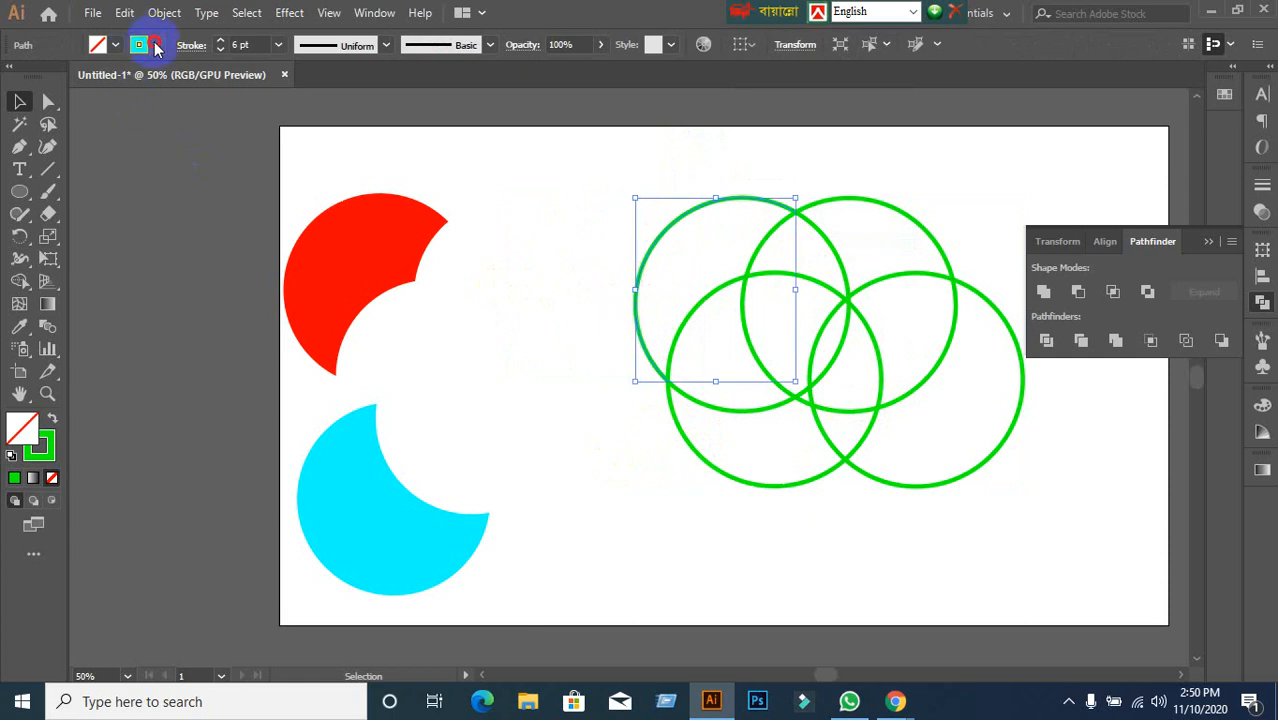
{"action": "left_click", "coordinate": [155, 46]}
{"action": "left_click", "coordinate": [78, 76]}
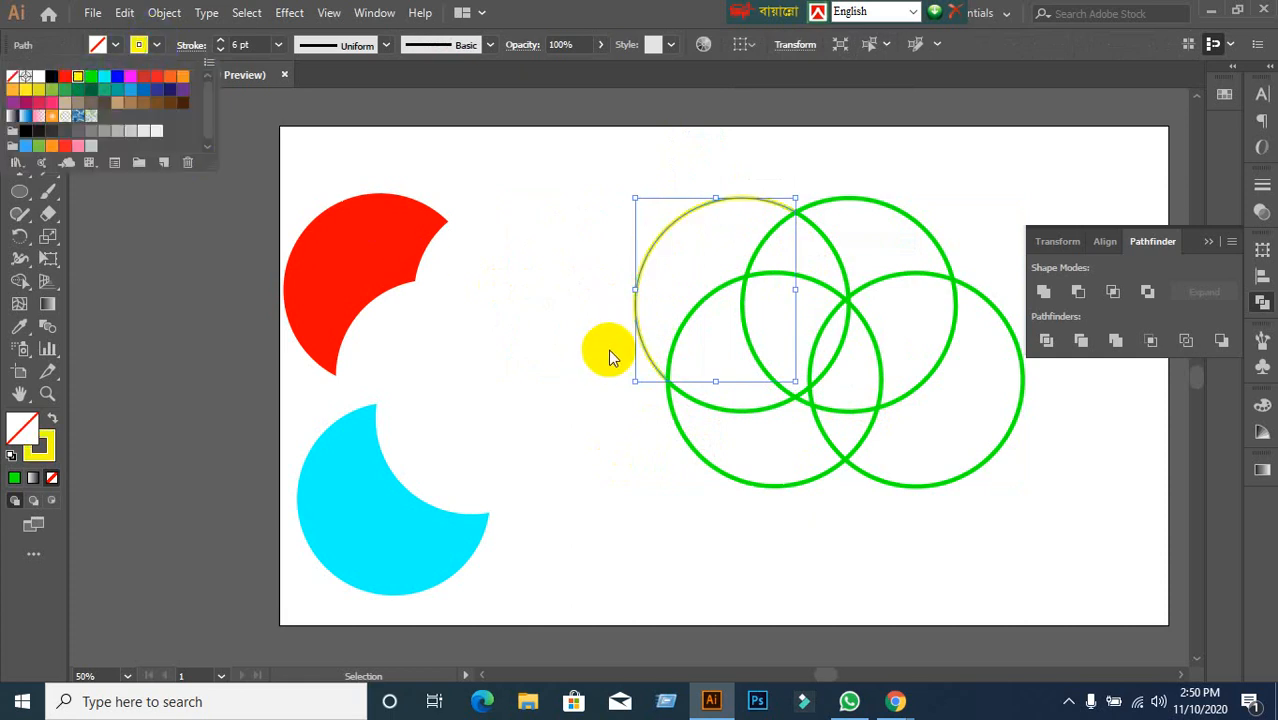
{"action": "left_click", "coordinate": [898, 207]}
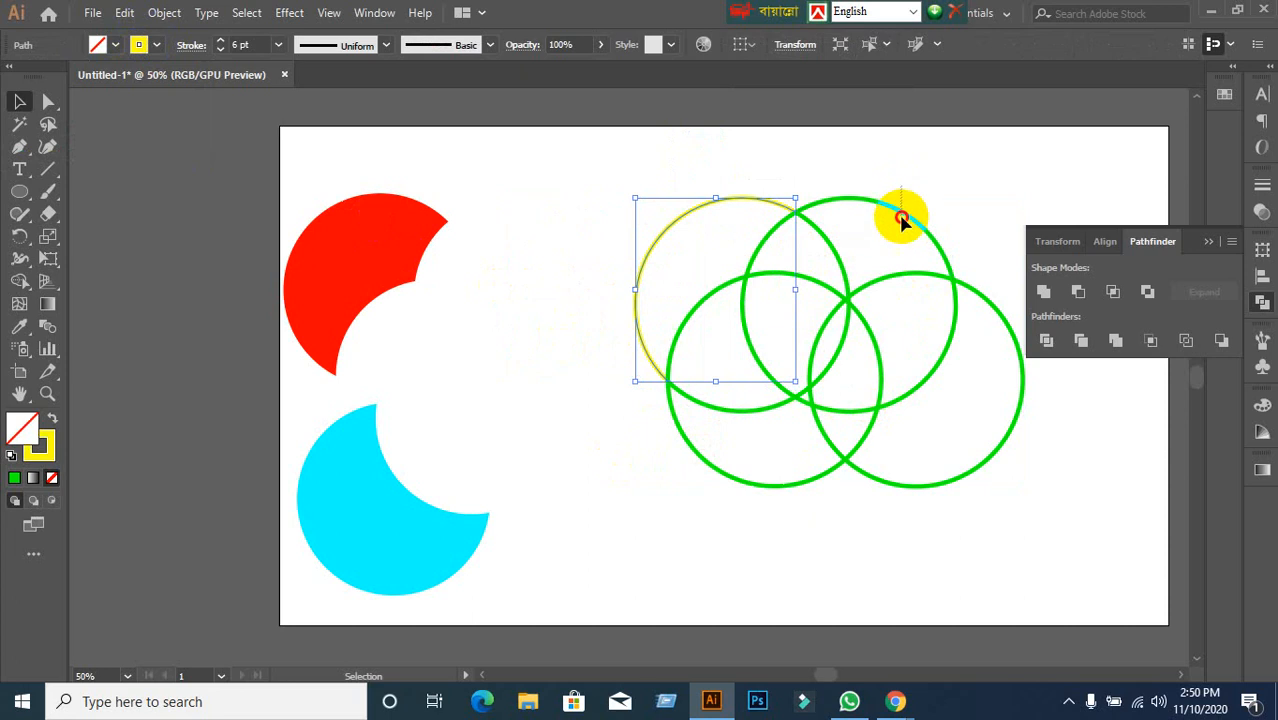
{"action": "left_click", "coordinate": [901, 220]}
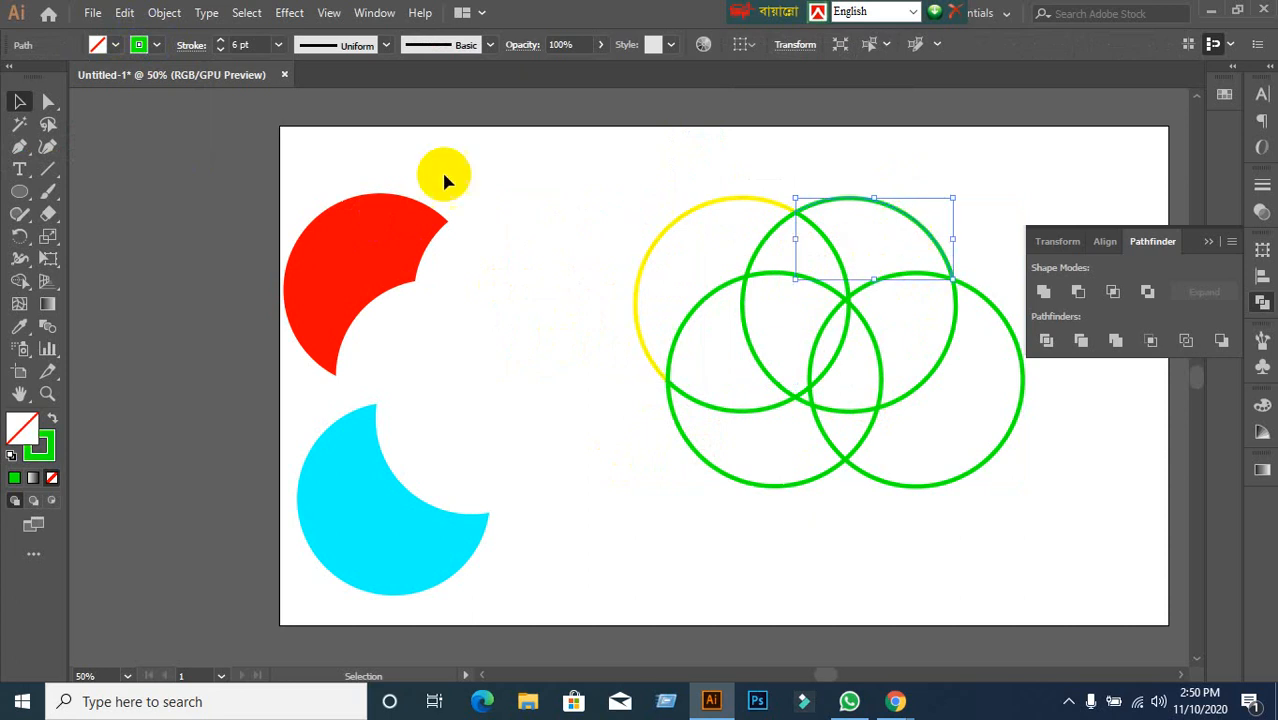
{"action": "left_click", "coordinate": [156, 47]}
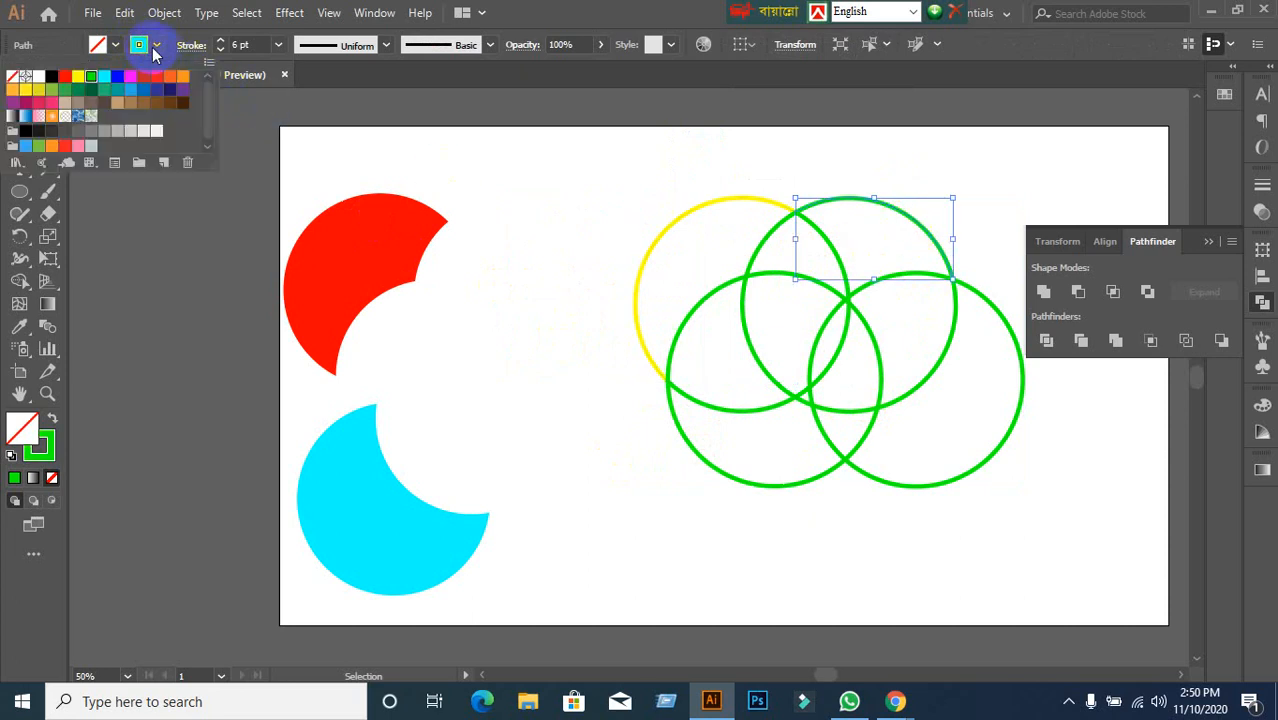
{"action": "left_click", "coordinate": [61, 83]}
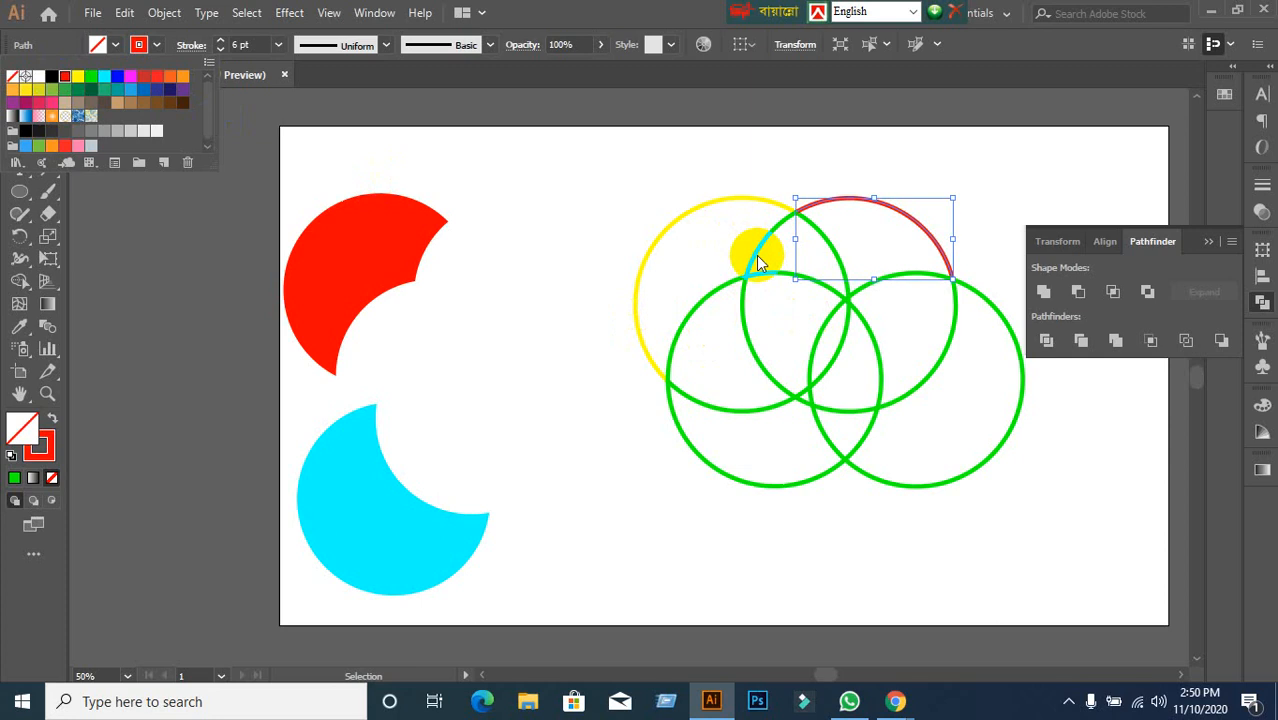
Make the short arc where the top circles cross pink, then clear the selection.
{"action": "left_click", "coordinate": [768, 250]}
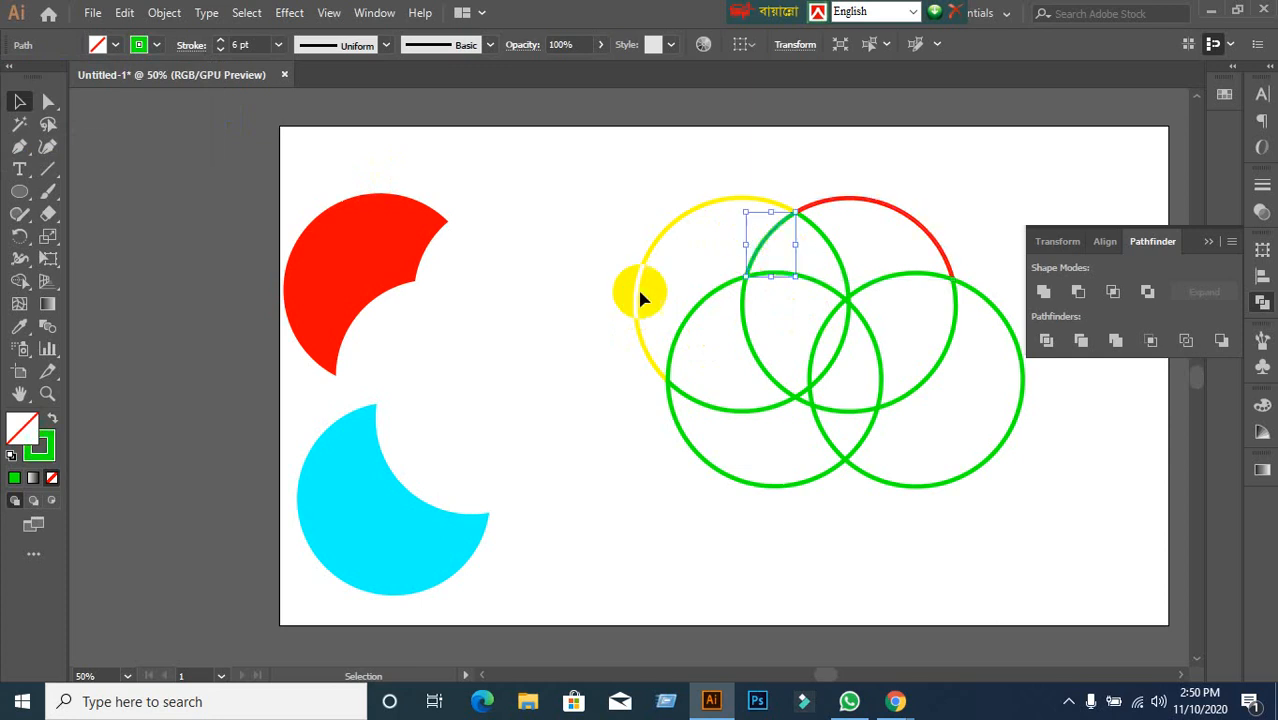
{"action": "left_click", "coordinate": [156, 45]}
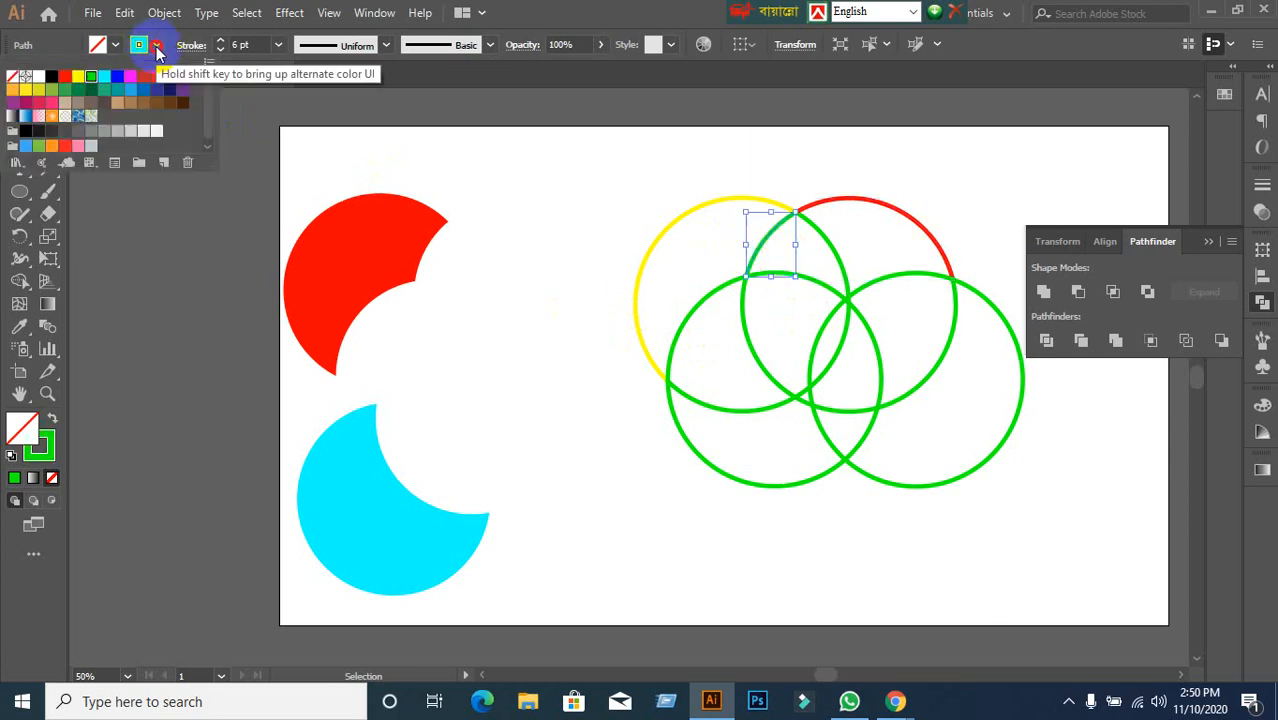
{"action": "left_click", "coordinate": [52, 103]}
{"action": "left_click", "coordinate": [561, 348]}
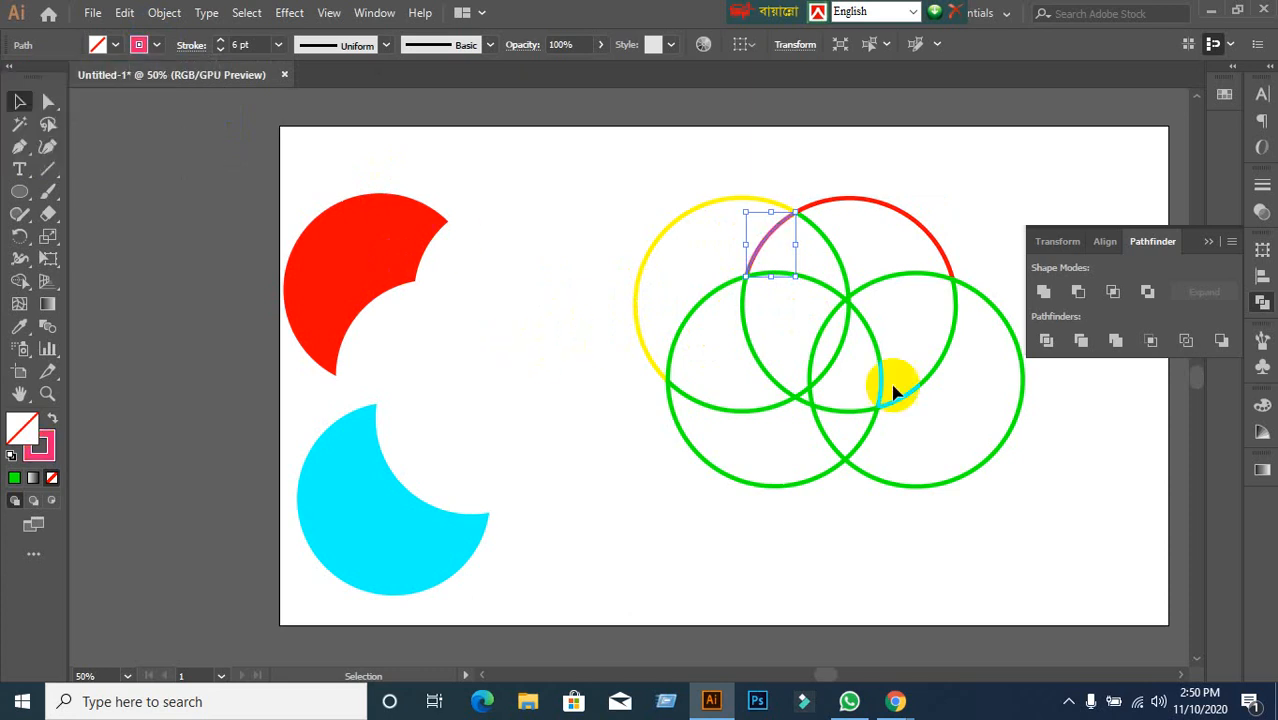
{"action": "left_click", "coordinate": [762, 363]}
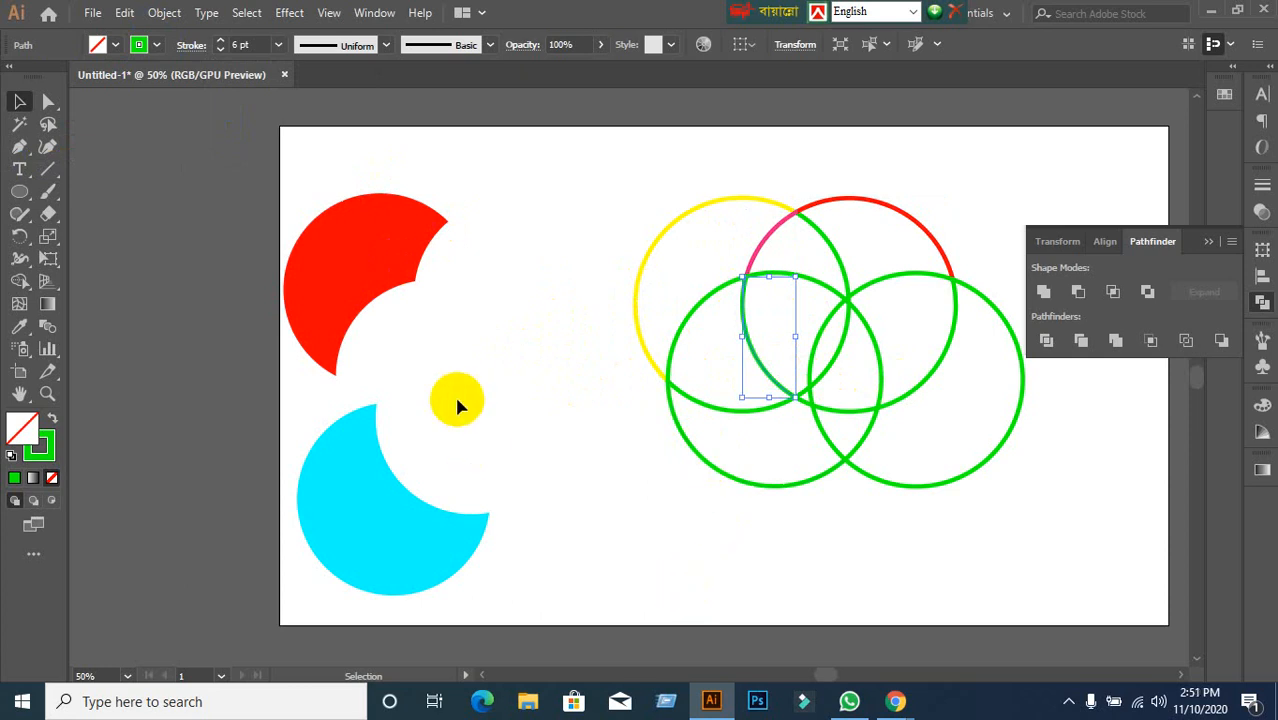
{"action": "left_click", "coordinate": [379, 439]}
{"action": "left_click", "coordinate": [500, 404]}
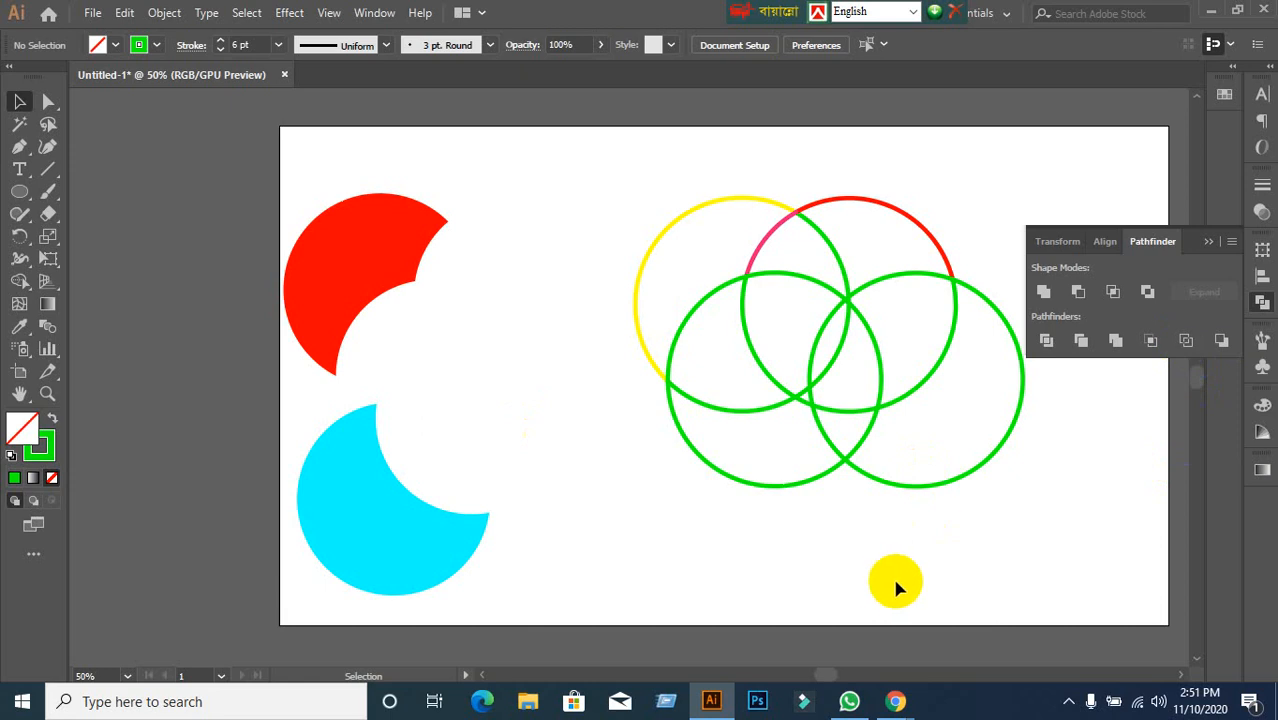
Select all the recoloured ring arcs and drag them up to the artboard's top-right corner.
{"action": "scroll", "coordinate": [891, 576], "scroll_direction": "down", "scroll_amount": 1}
{"action": "left_click_drag", "start_coordinate": [898, 587], "coordinate": [770, 524]}
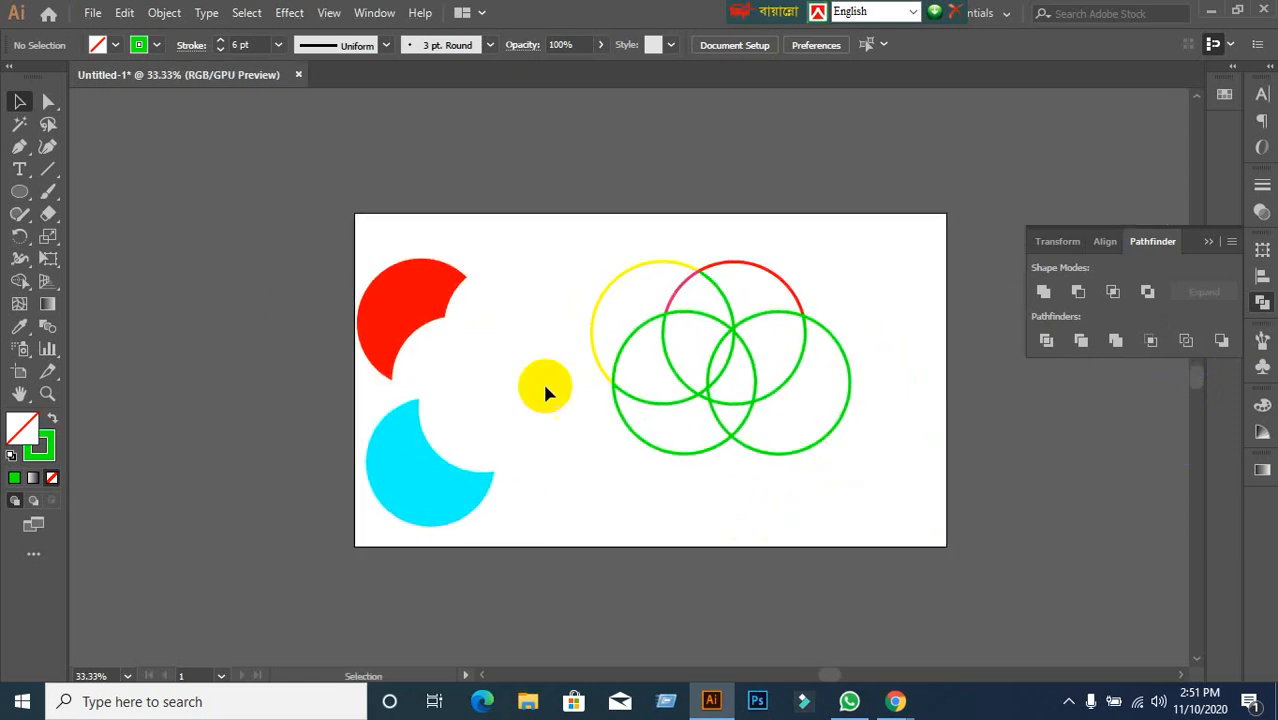
{"action": "left_click_drag", "start_coordinate": [546, 262], "coordinate": [928, 520]}
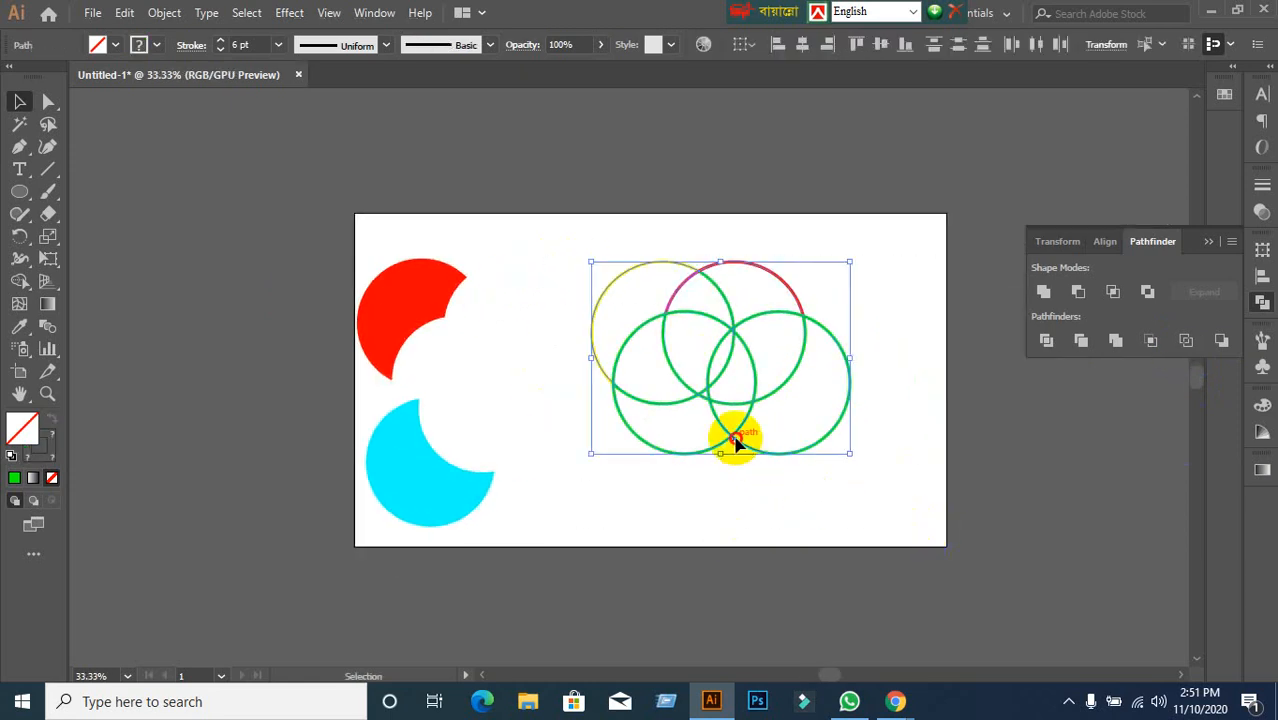
{"action": "left_click_drag", "start_coordinate": [733, 434], "coordinate": [906, 290]}
{"action": "left_click", "coordinate": [917, 382]}
{"action": "scroll", "coordinate": [917, 380], "scroll_direction": "up", "scroll_amount": 1}
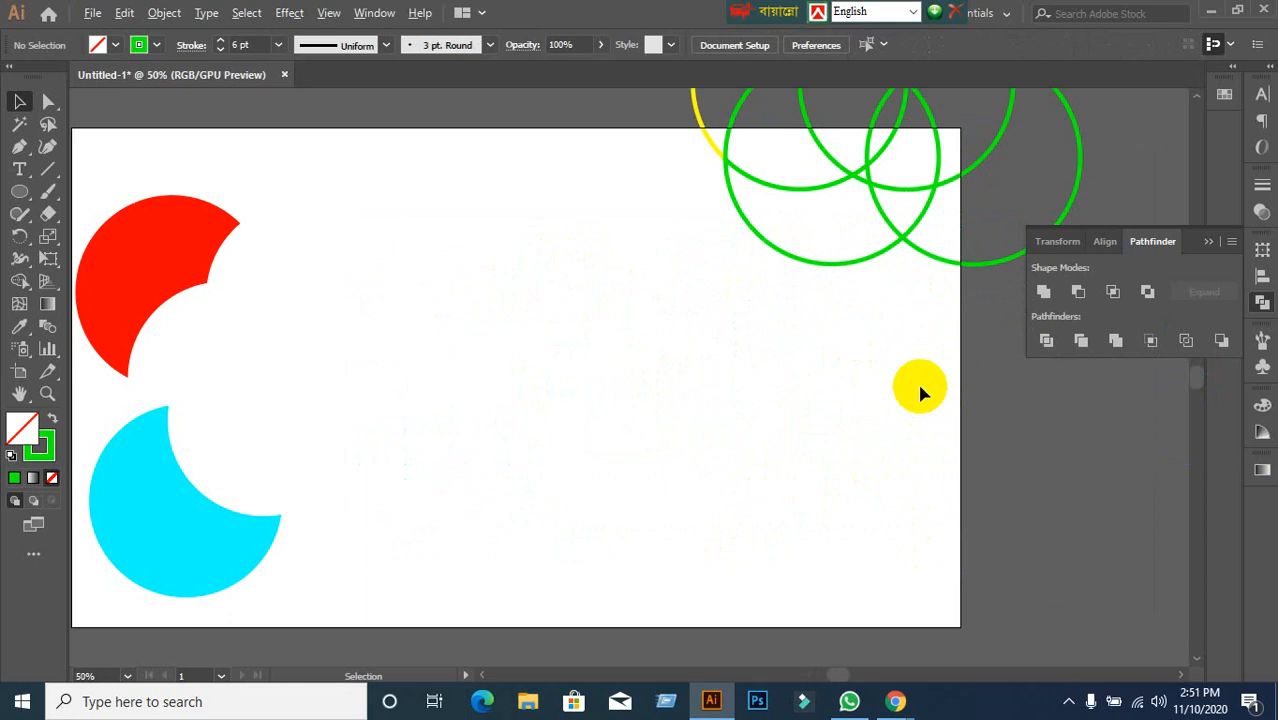
{"action": "scroll", "coordinate": [917, 380], "scroll_direction": "down", "scroll_amount": 1}
{"action": "left_click_drag", "start_coordinate": [872, 428], "coordinate": [810, 391]}
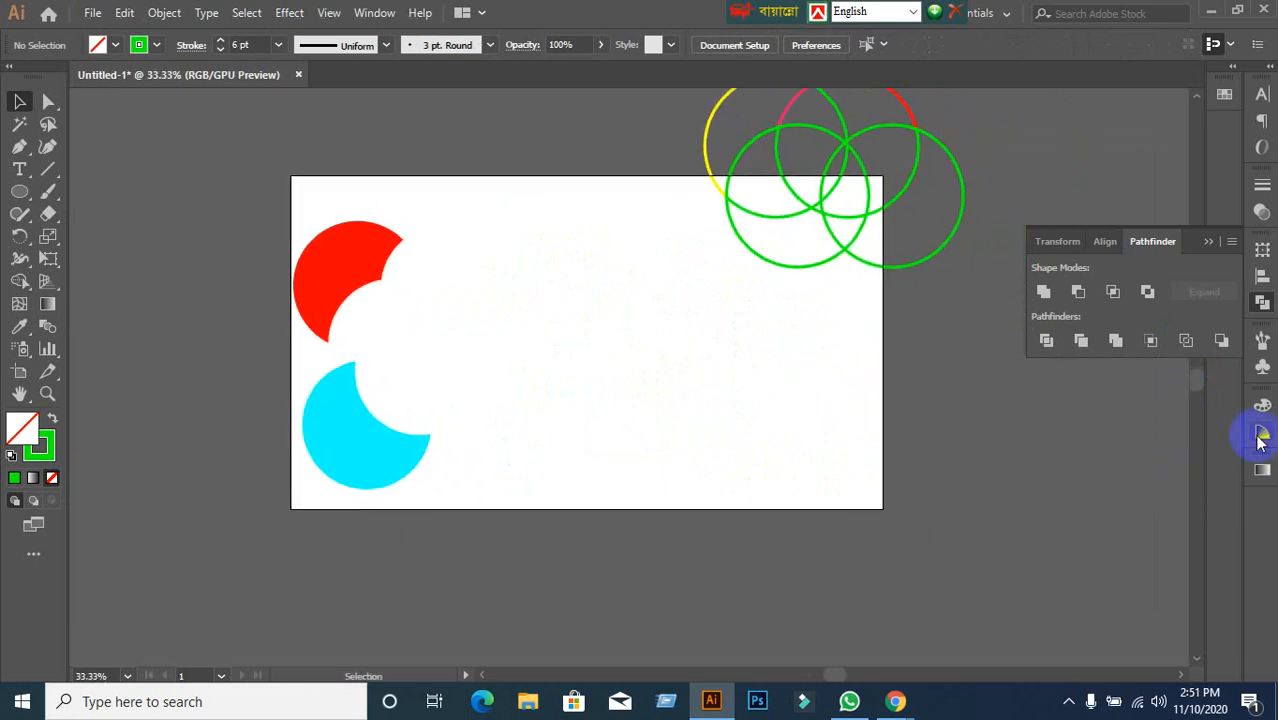
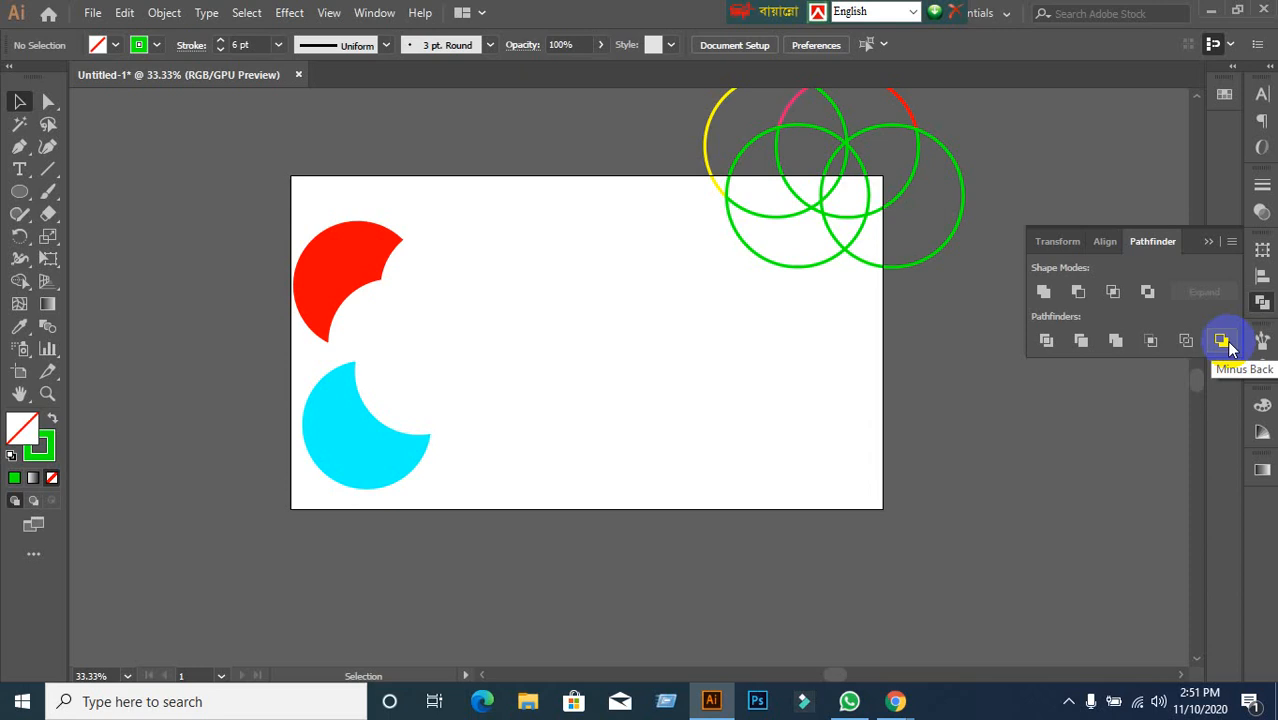
Draw a green square mid-artboard and drag an overlapping copy down and to the right.
{"action": "left_click", "coordinate": [18, 194]}
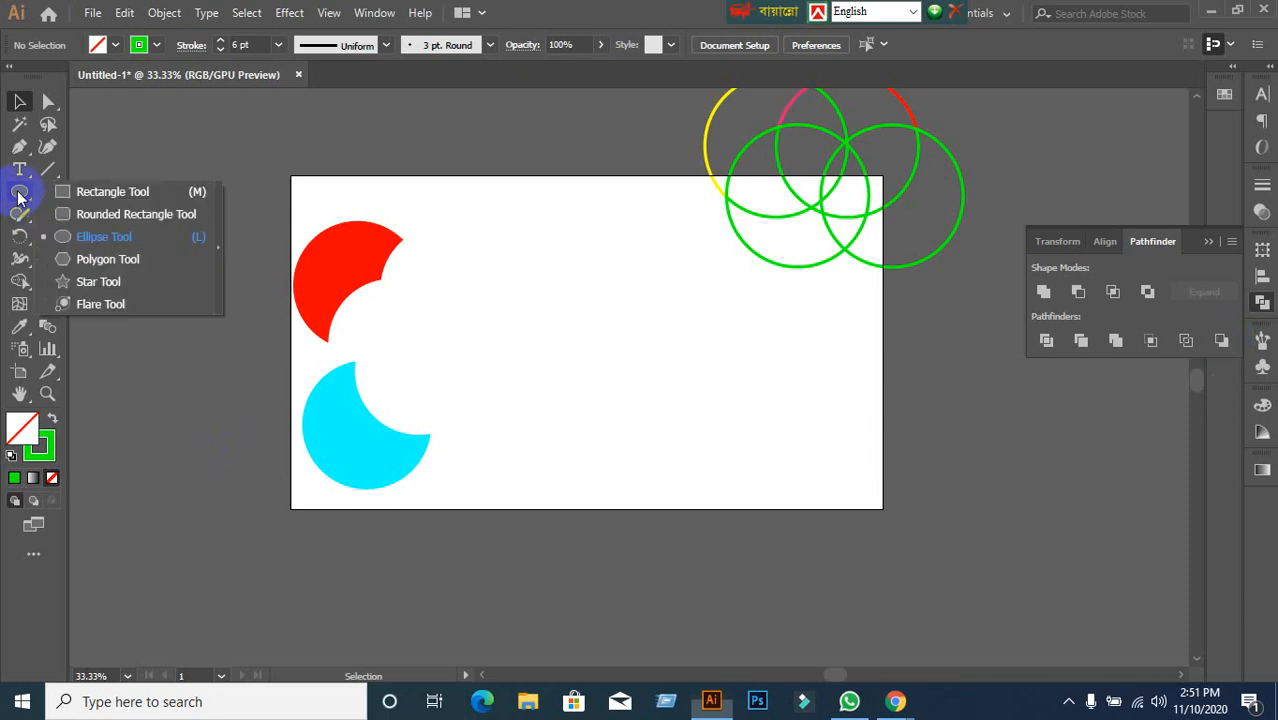
{"action": "left_click", "coordinate": [81, 192]}
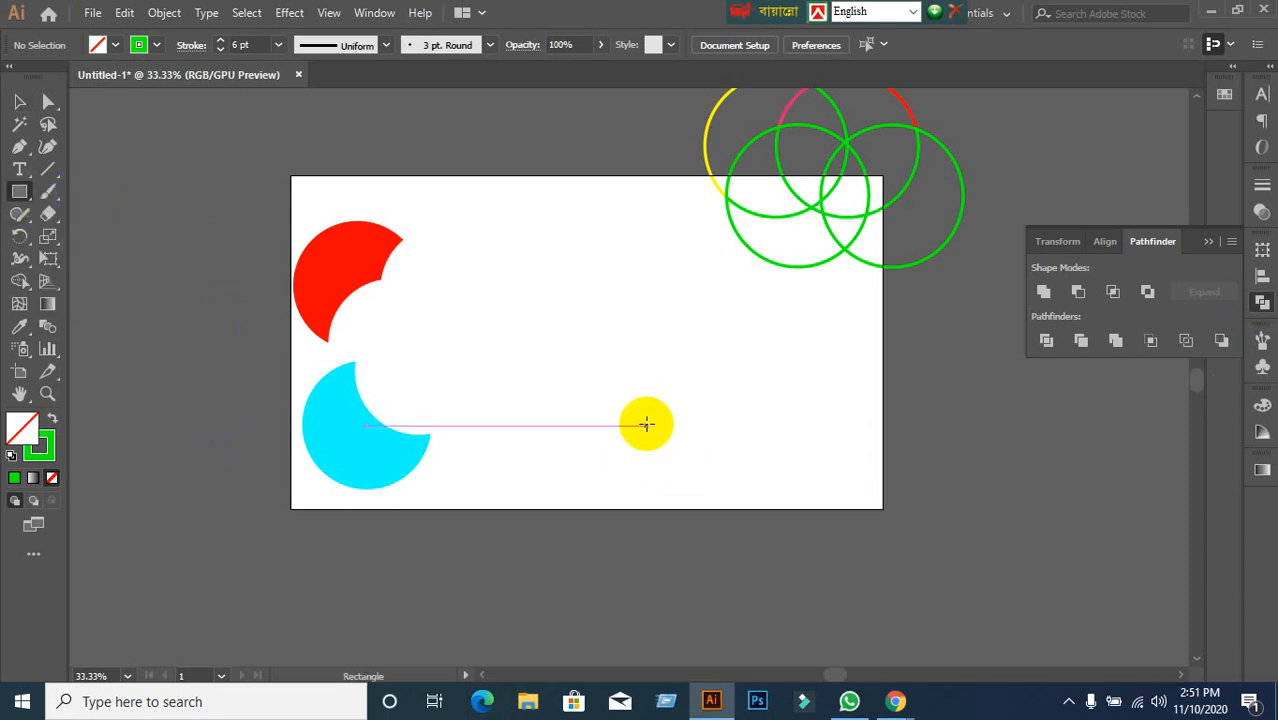
{"action": "left_click_drag", "start_coordinate": [531, 291], "coordinate": [689, 448]}
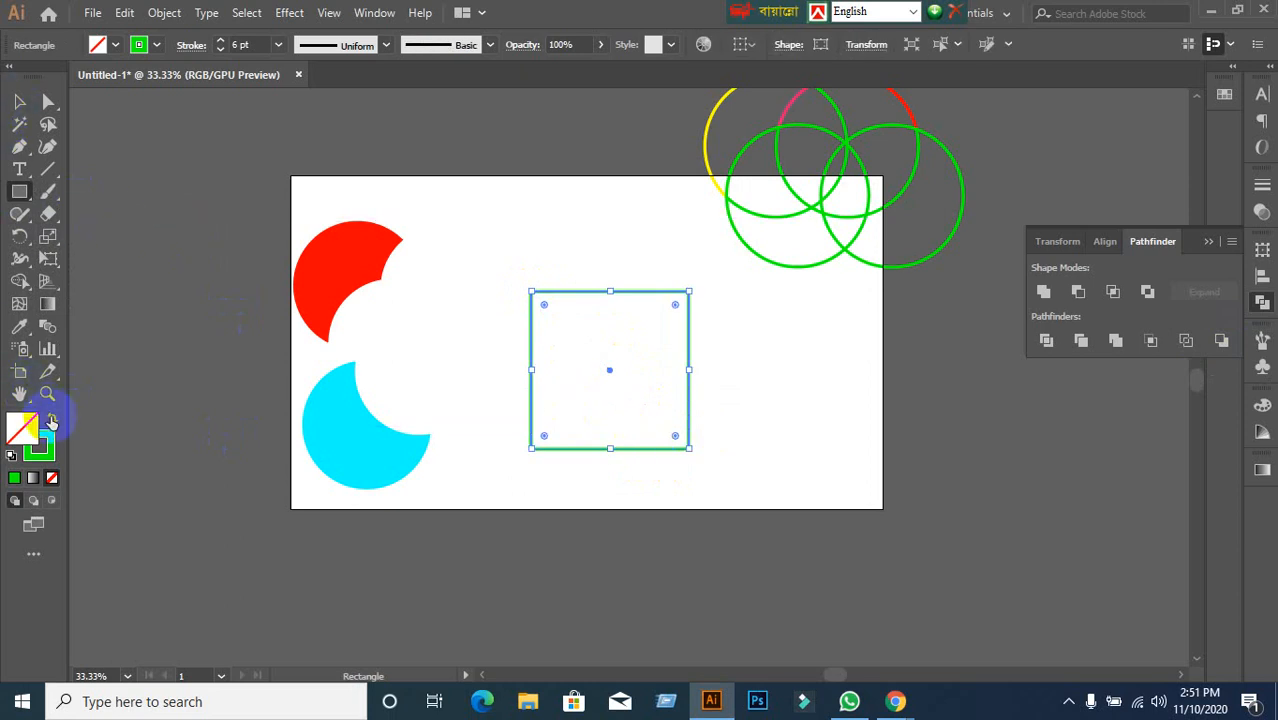
{"action": "left_click", "coordinate": [52, 420]}
{"action": "left_click", "coordinate": [19, 101]}
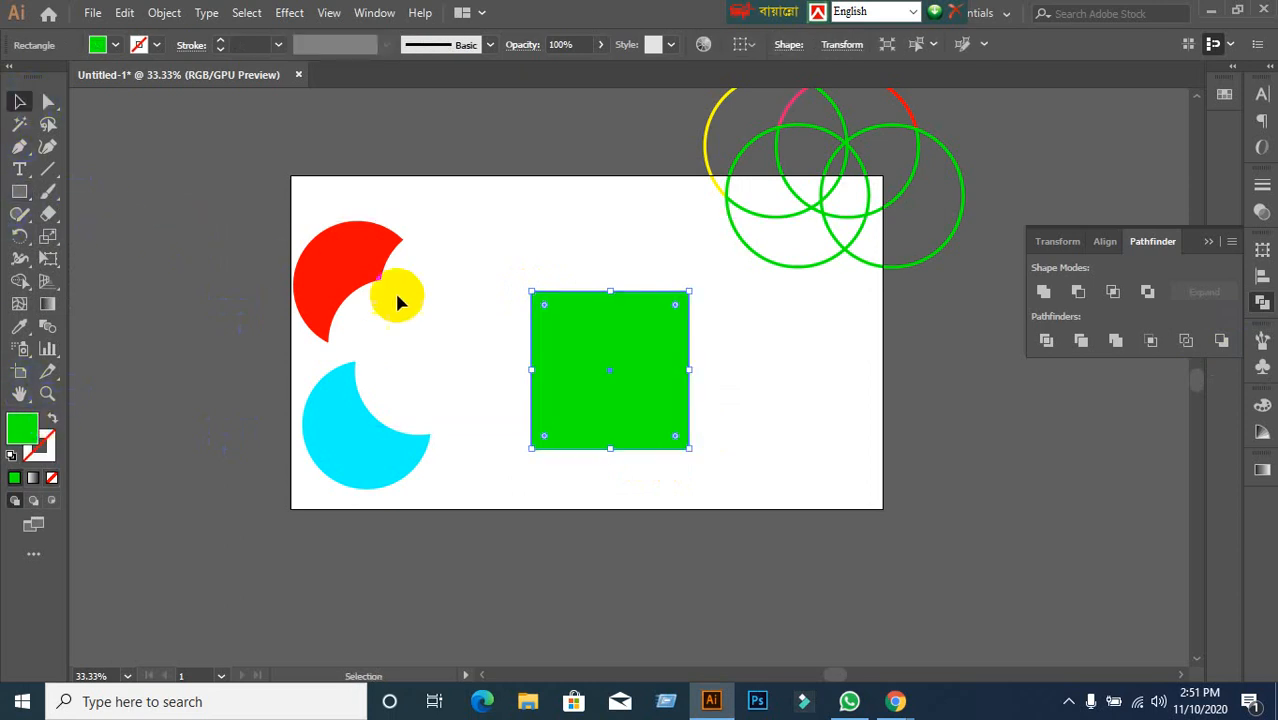
{"action": "left_click_drag", "start_coordinate": [659, 418], "coordinate": [729, 492]}
Fill the original upper-left square with red from the Fill swatches, then deselect.
{"action": "left_click", "coordinate": [538, 345]}
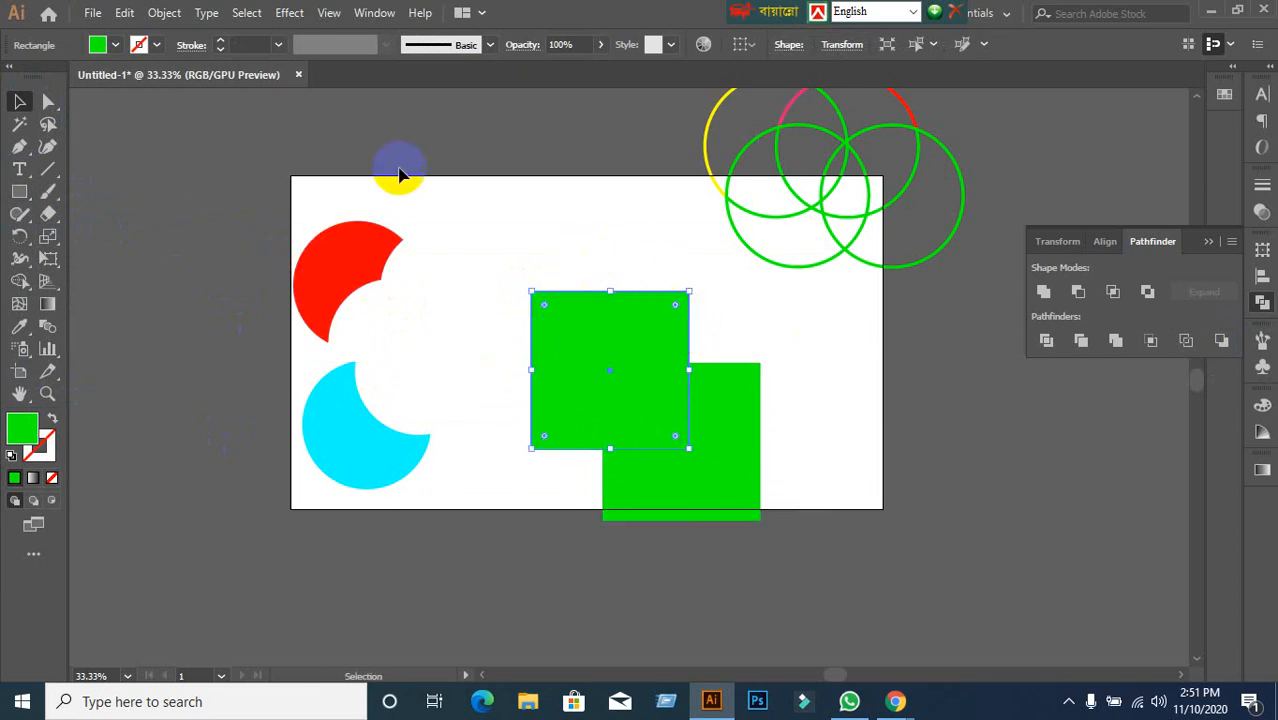
{"action": "left_click", "coordinate": [115, 45]}
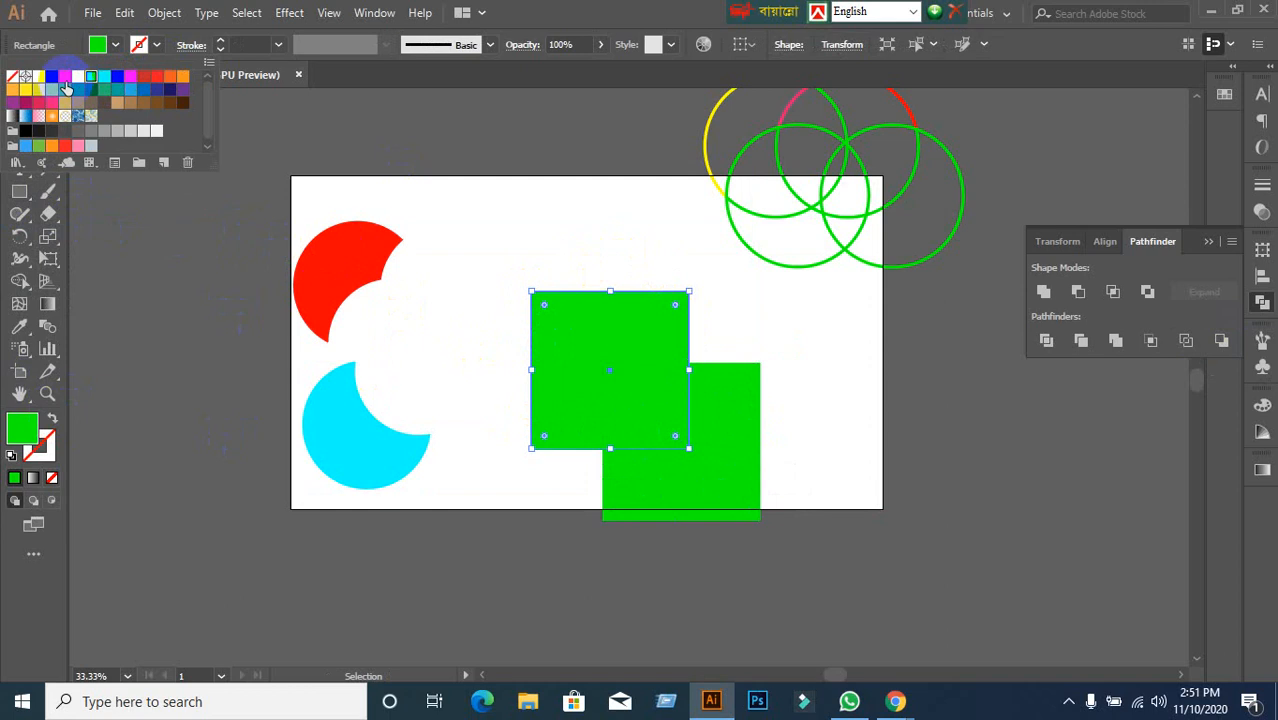
{"action": "left_click", "coordinate": [143, 76]}
{"action": "left_click", "coordinate": [605, 378]}
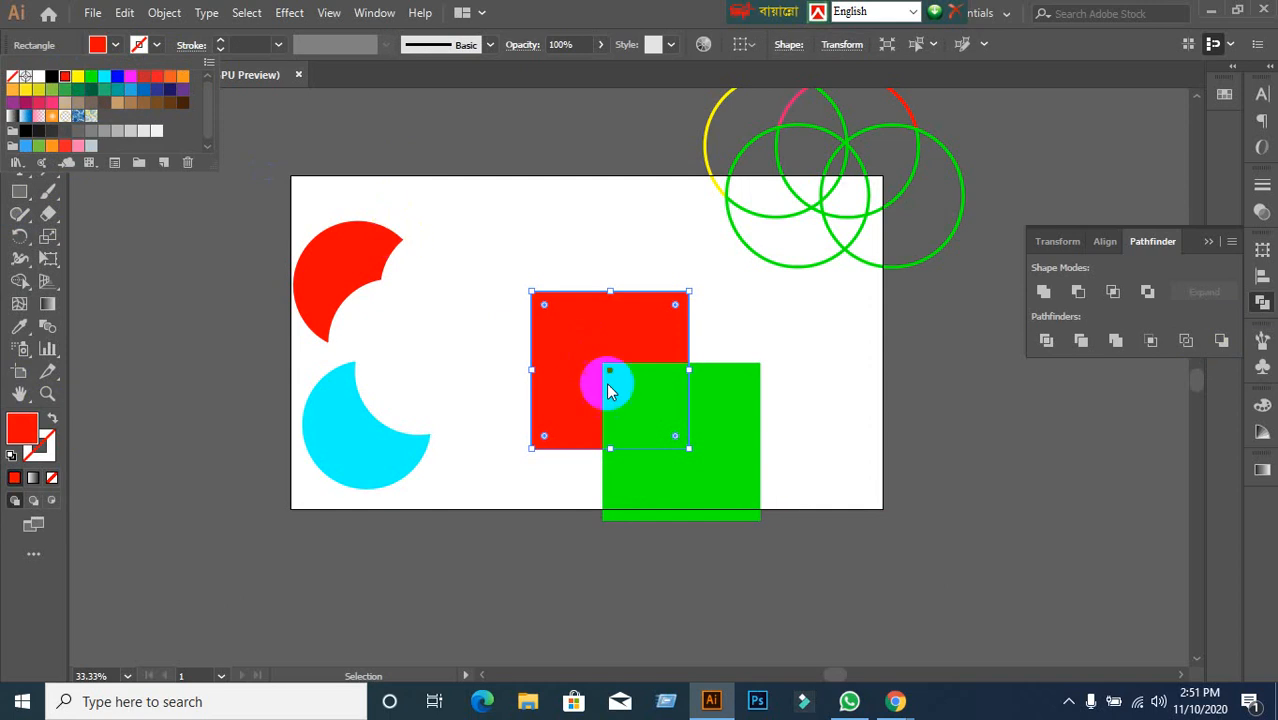
{"action": "left_click", "coordinate": [448, 322]}
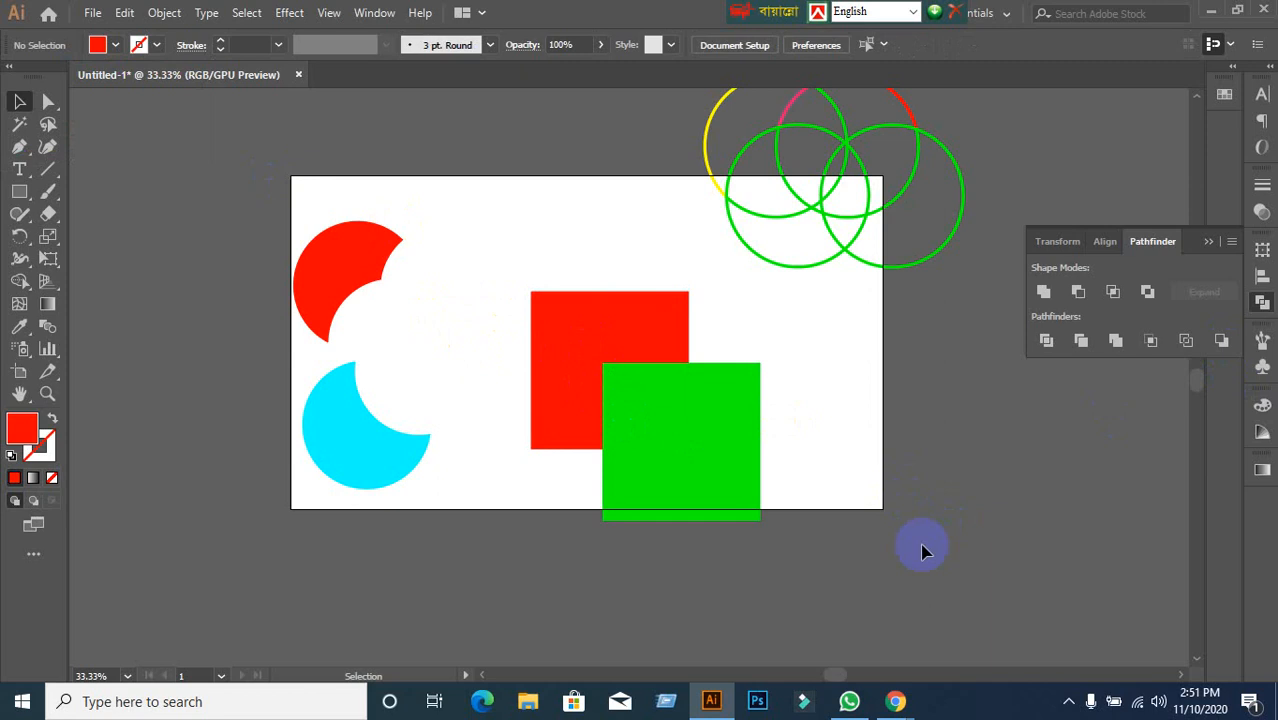
Bring the Google Meet call forward, then return to the Illustrator drawing.
{"action": "mouse_move", "coordinate": [895, 703]}
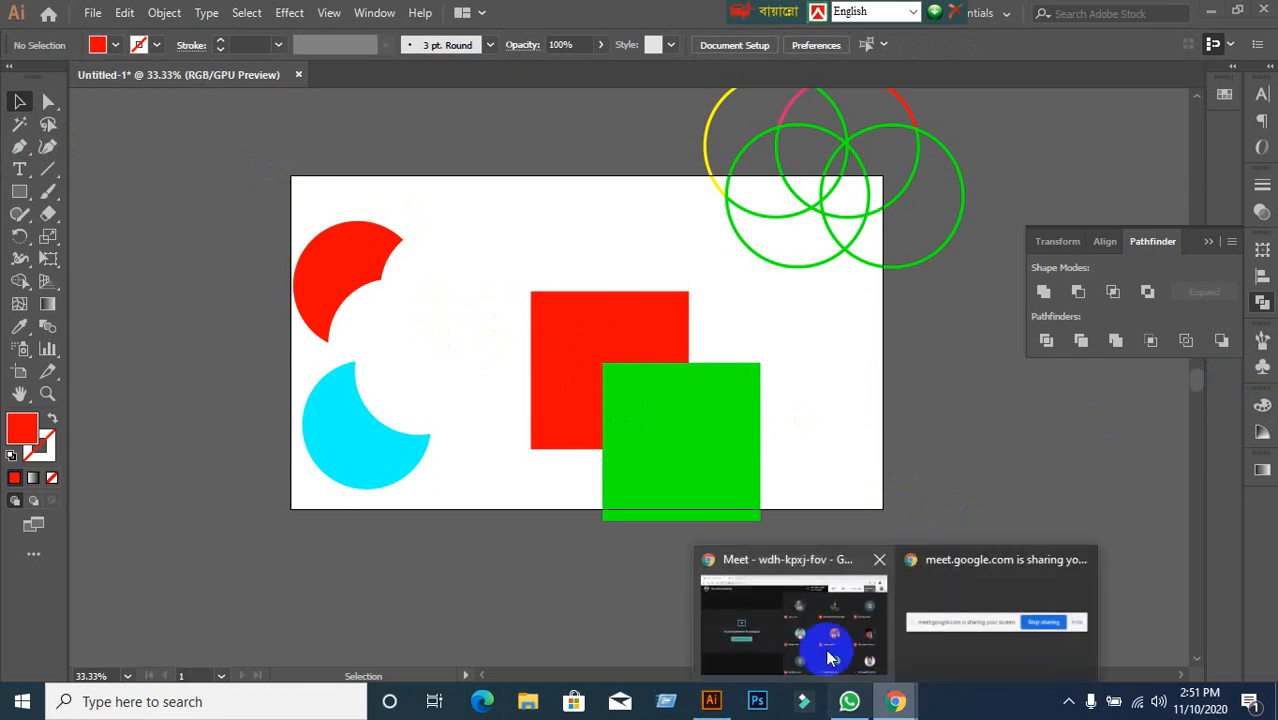
{"action": "left_click", "coordinate": [827, 652]}
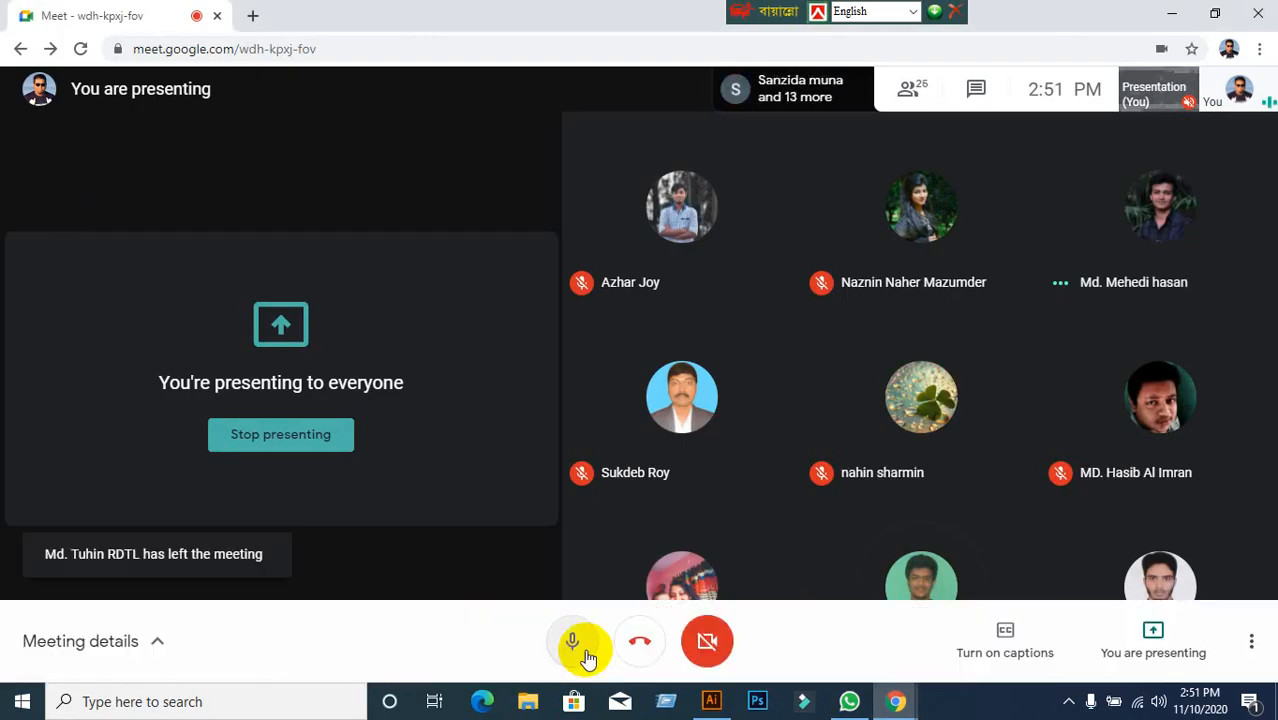
{"action": "left_click", "coordinate": [711, 701]}
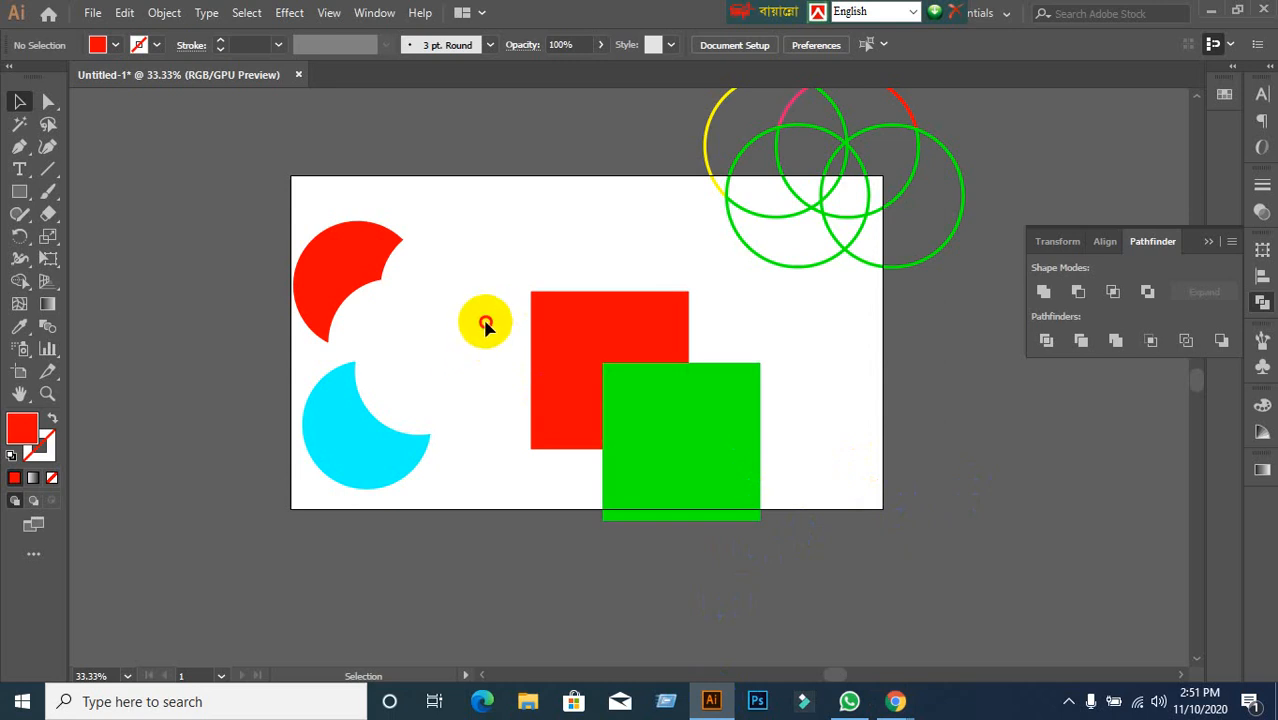
Select the red and green squares and nudge them slightly up and left.
{"action": "left_click_drag", "start_coordinate": [485, 320], "coordinate": [775, 500]}
{"action": "left_click", "coordinate": [836, 556]}
{"action": "left_click_drag", "start_coordinate": [471, 308], "coordinate": [767, 499]}
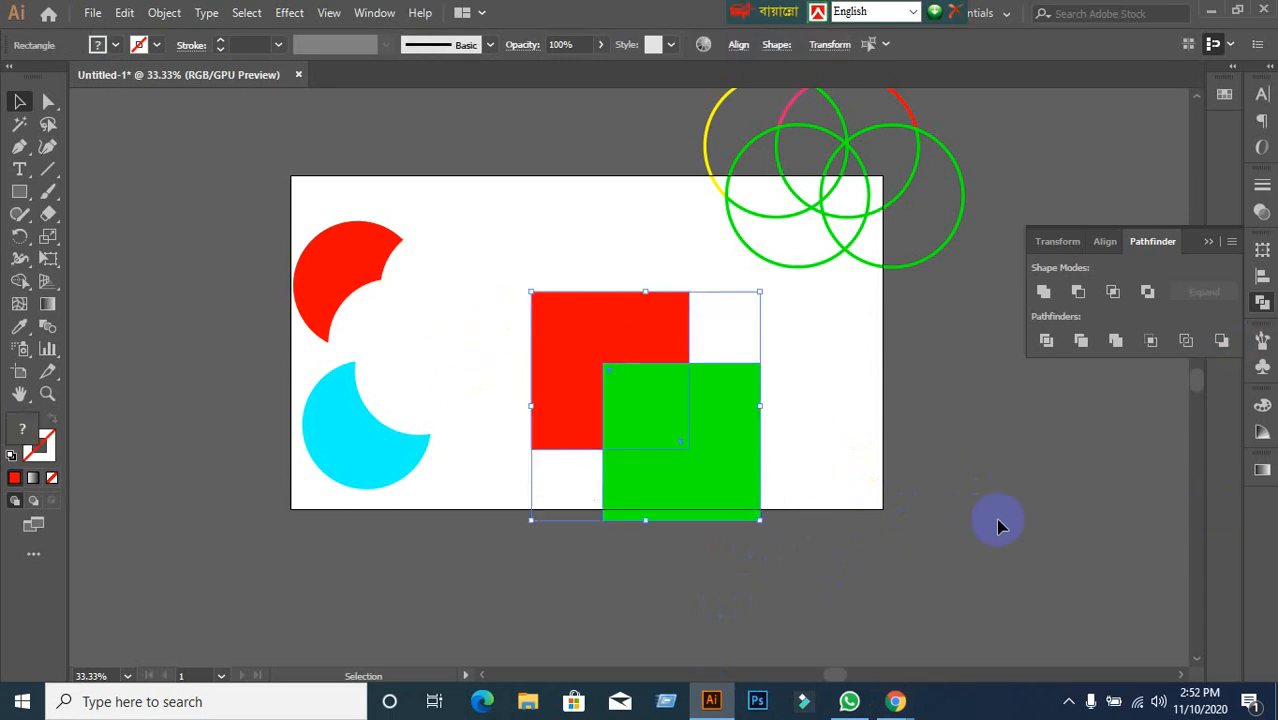
{"action": "left_click_drag", "start_coordinate": [722, 505], "coordinate": [715, 492]}
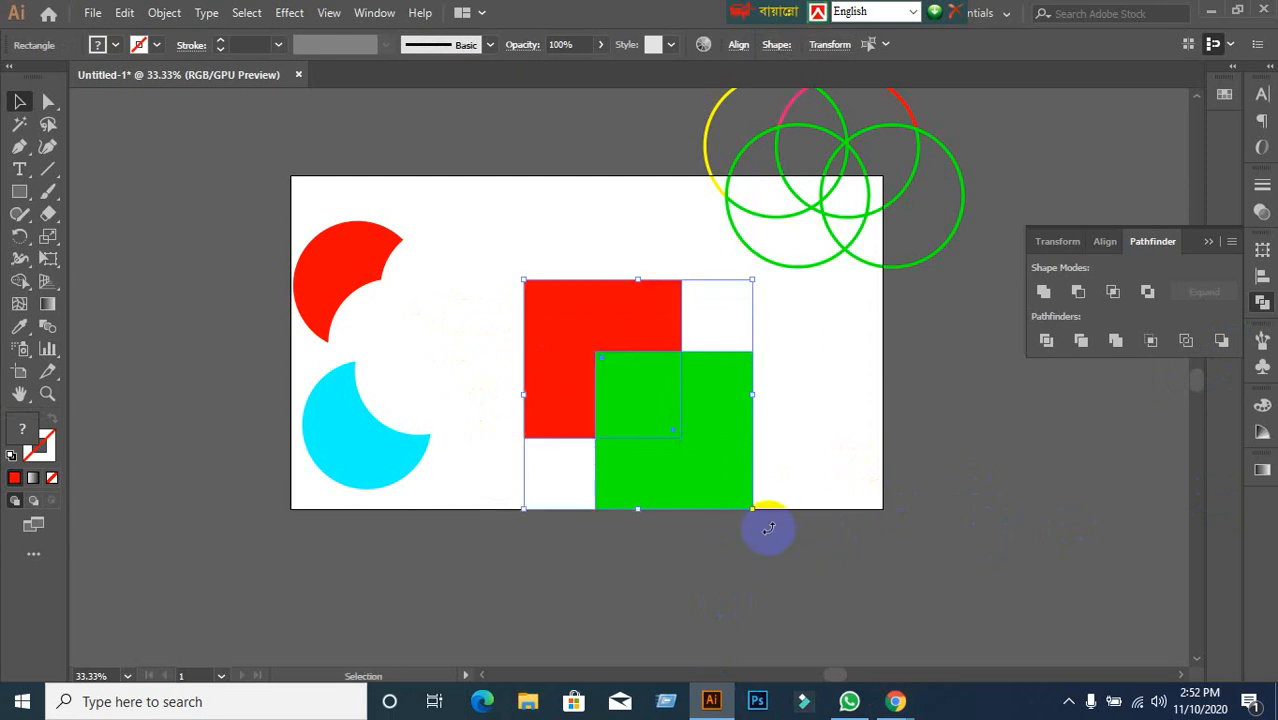
{"action": "left_click", "coordinate": [1147, 507]}
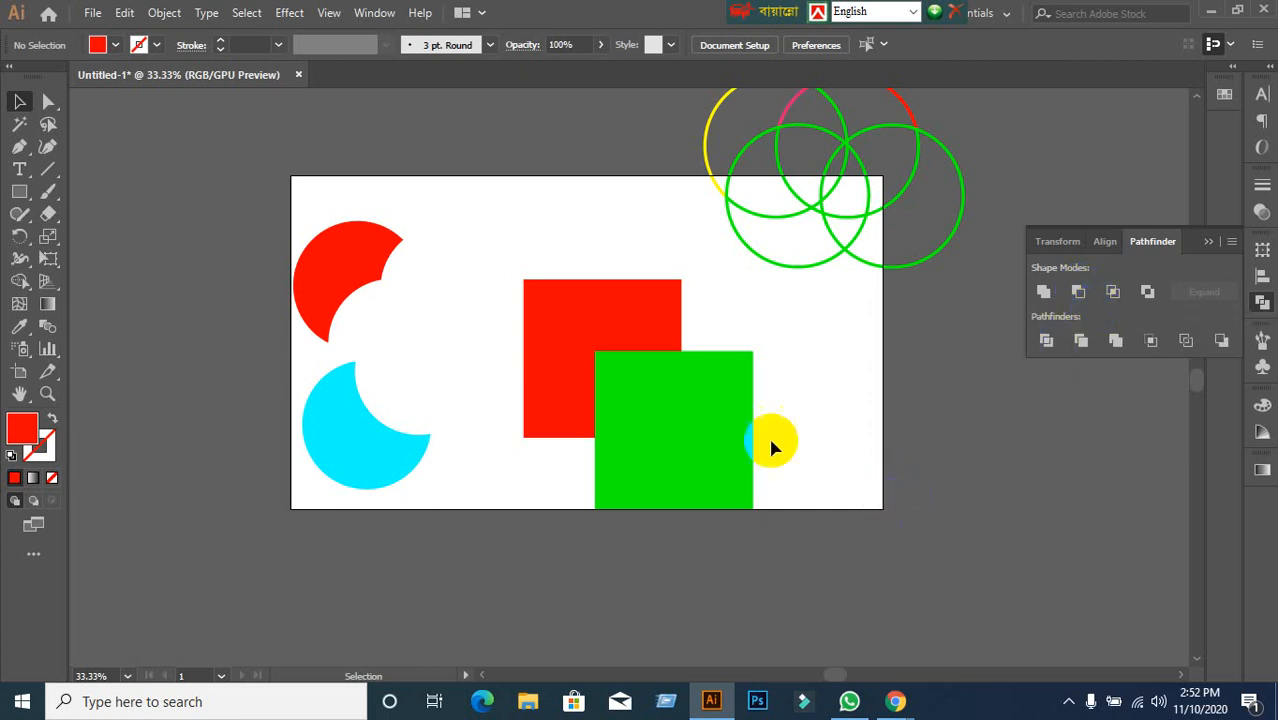
Cut the red square from the green with Pathfinder Minus Back, undoing each attempt.
{"action": "left_click_drag", "start_coordinate": [445, 276], "coordinate": [762, 453]}
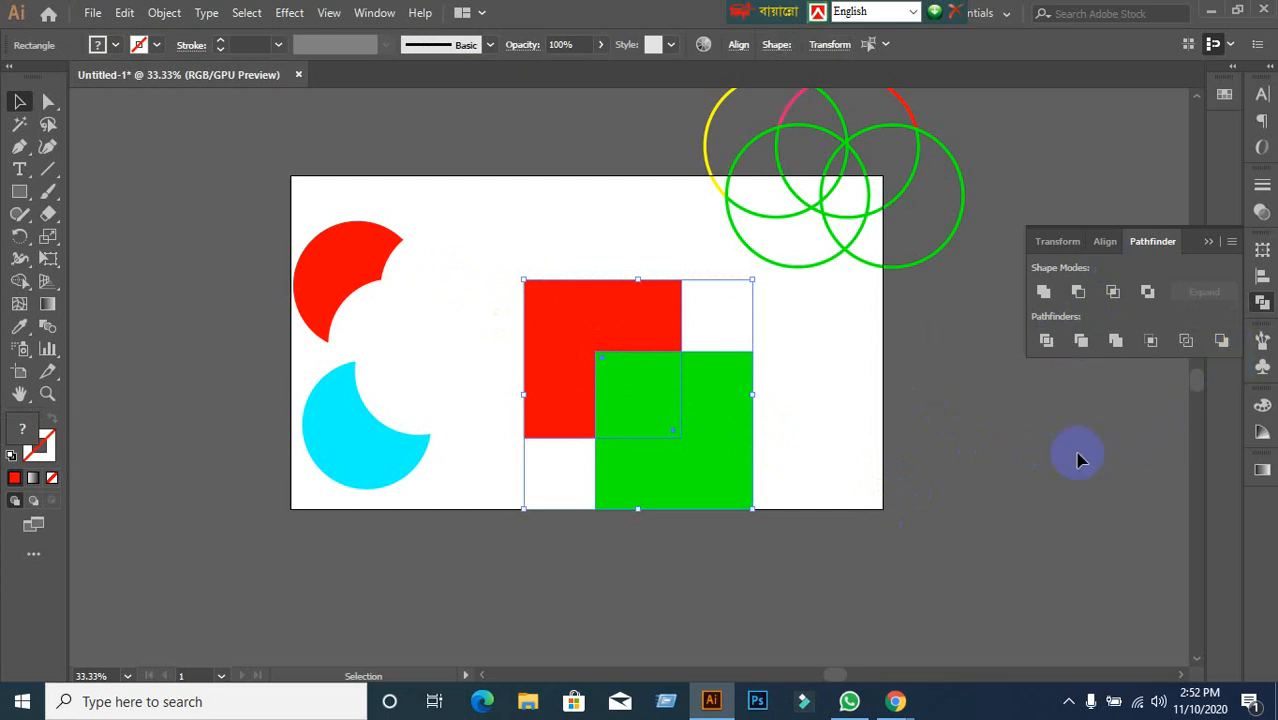
{"action": "left_click", "coordinate": [1221, 342]}
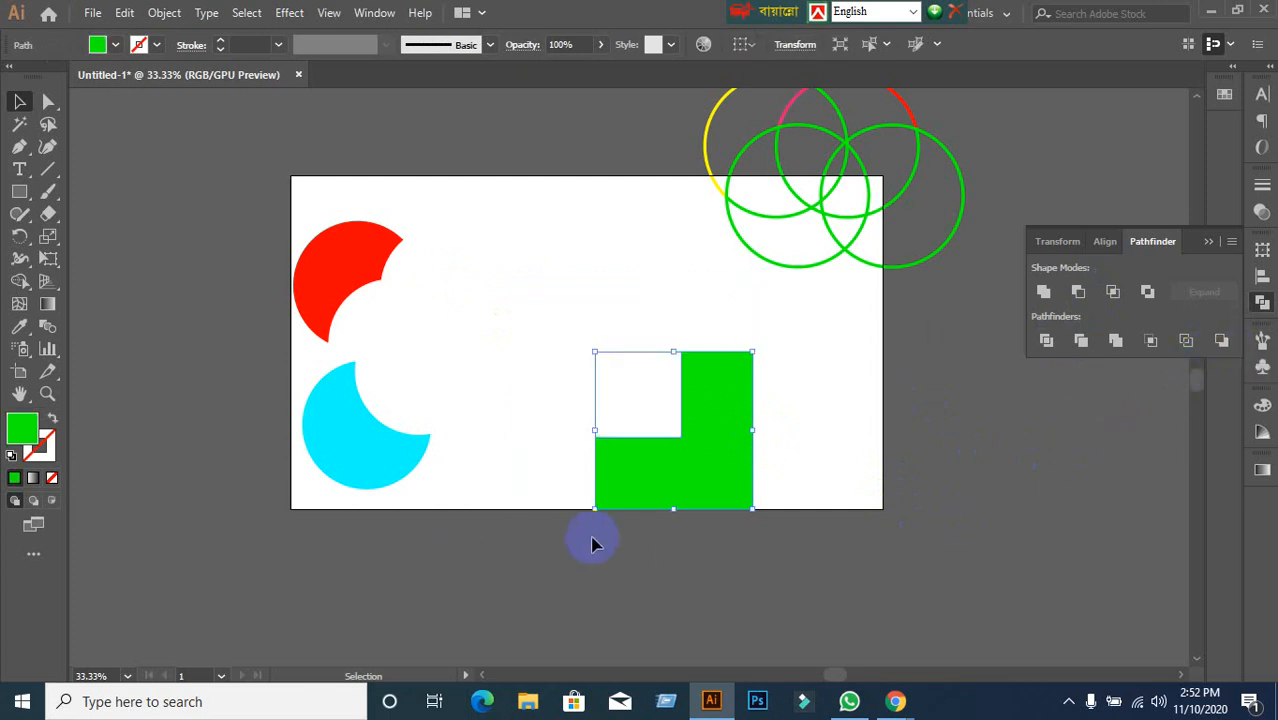
{"action": "key", "text": "ctrl+z"}
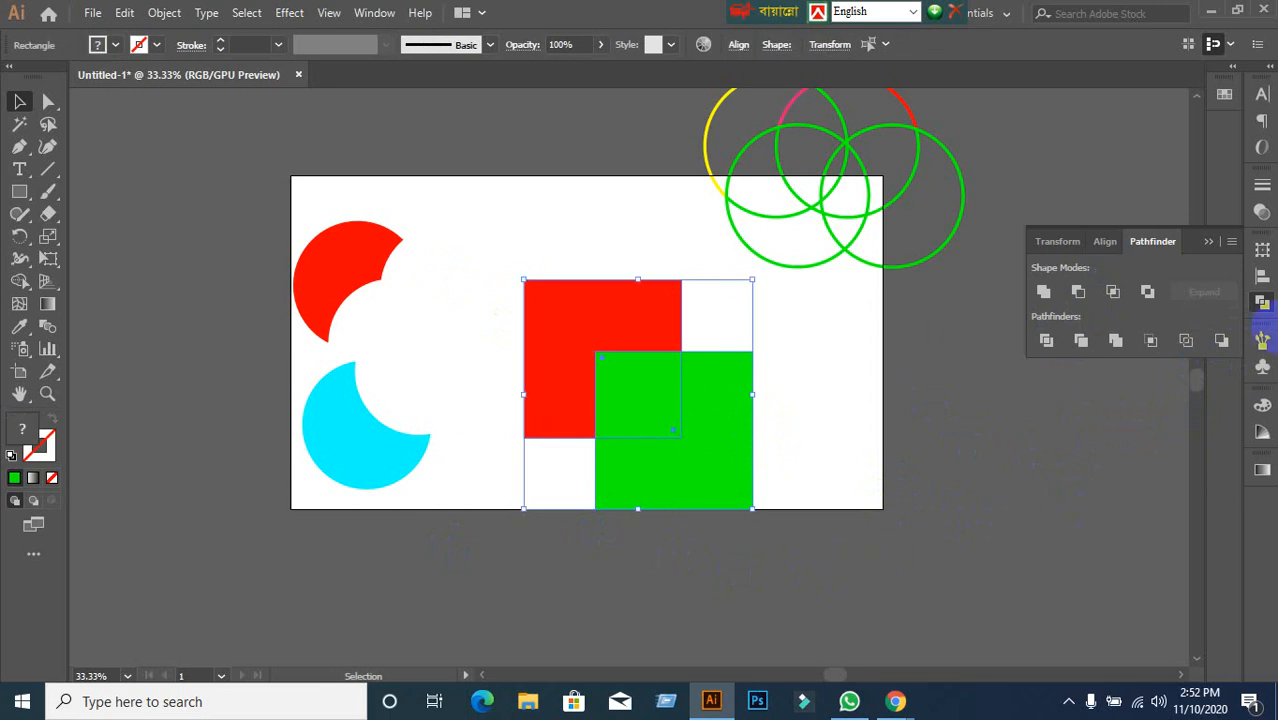
{"action": "left_click", "coordinate": [1221, 341]}
{"action": "key", "text": "ctrl"}
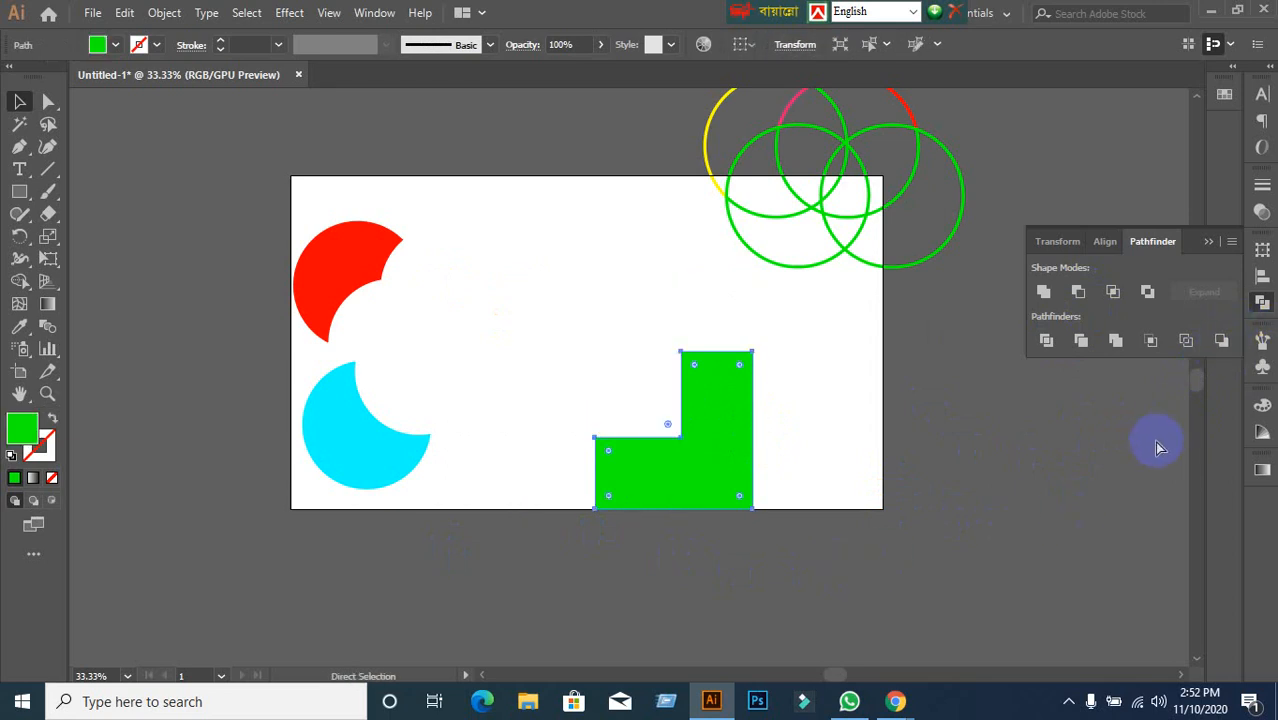
{"action": "key", "text": "ctrl+z"}
{"action": "left_click", "coordinate": [1066, 494]}
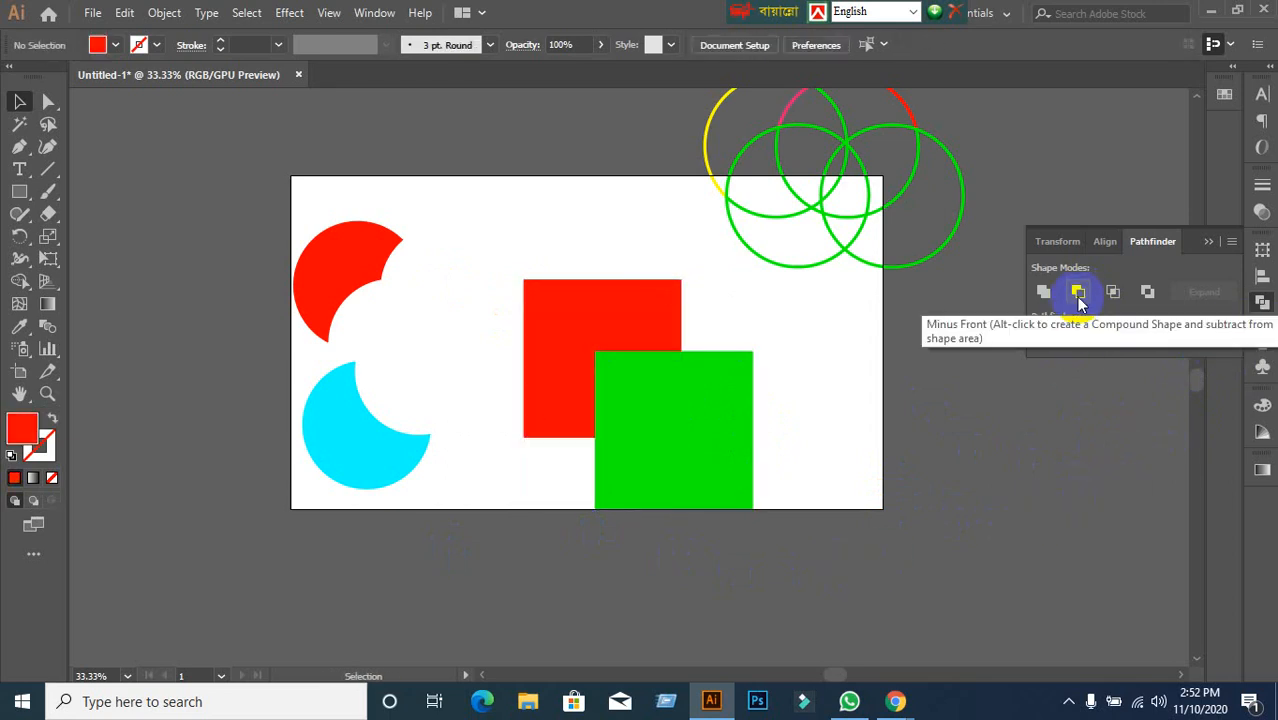
Apply Minus Back once more to see the L-shaped result, then undo and deselect.
{"action": "left_click_drag", "start_coordinate": [454, 350], "coordinate": [805, 545]}
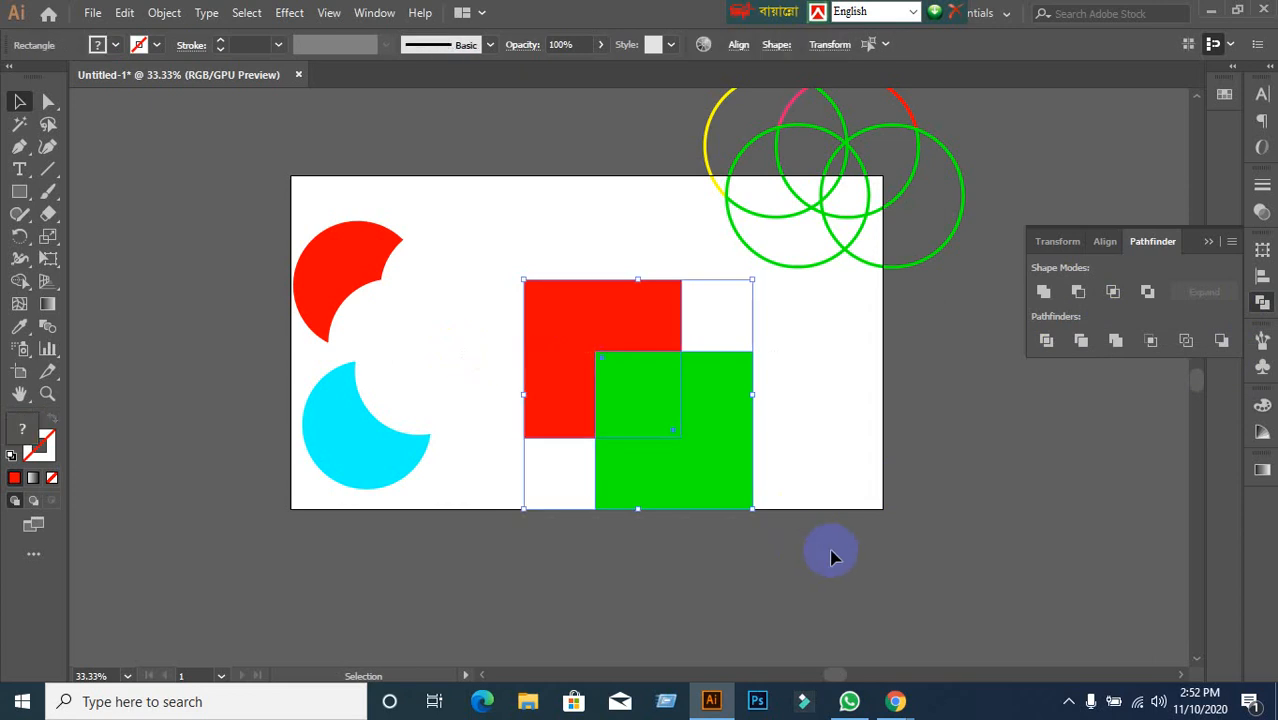
{"action": "left_click", "coordinate": [1222, 342]}
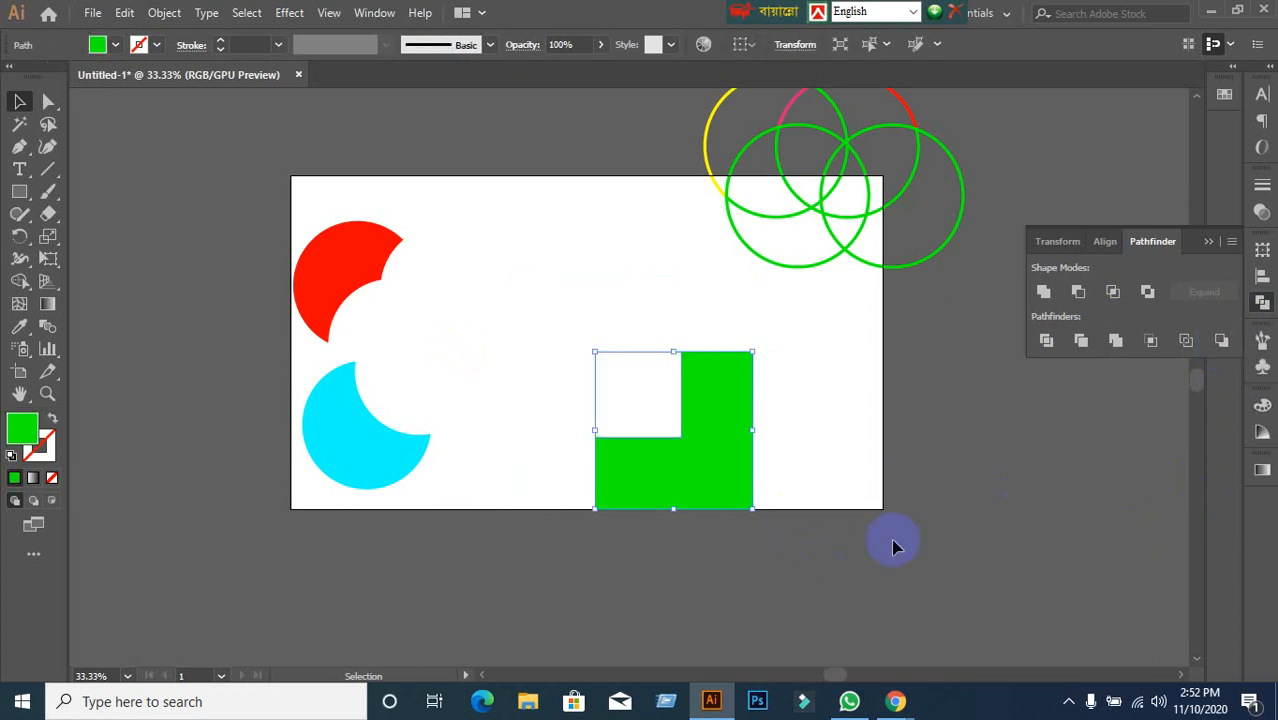
{"action": "left_click", "coordinate": [893, 547]}
{"action": "key", "text": "ctrl+z"}
{"action": "left_click", "coordinate": [933, 562]}
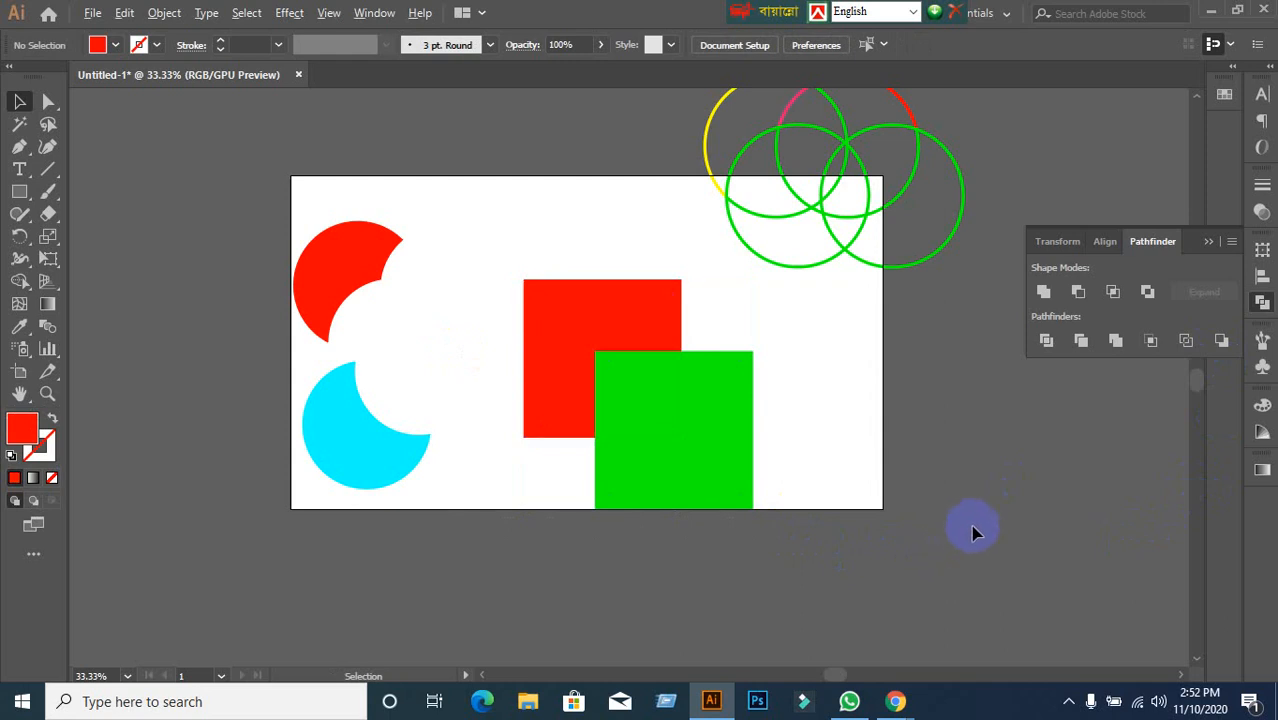
{"action": "scroll", "coordinate": [975, 533], "scroll_direction": "down", "scroll_amount": 1}
{"action": "scroll", "coordinate": [975, 533], "scroll_direction": "up", "scroll_amount": 1}
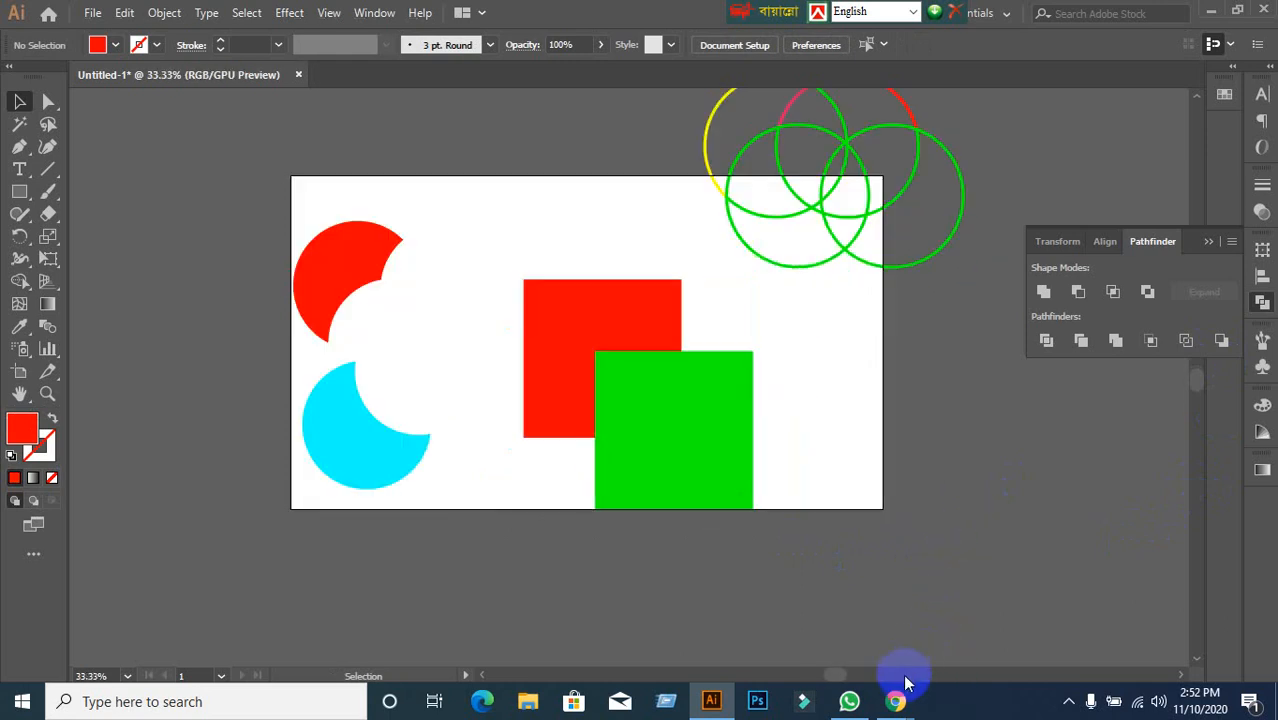
{"action": "mouse_move", "coordinate": [900, 706]}
{"action": "left_click", "coordinate": [807, 634]}
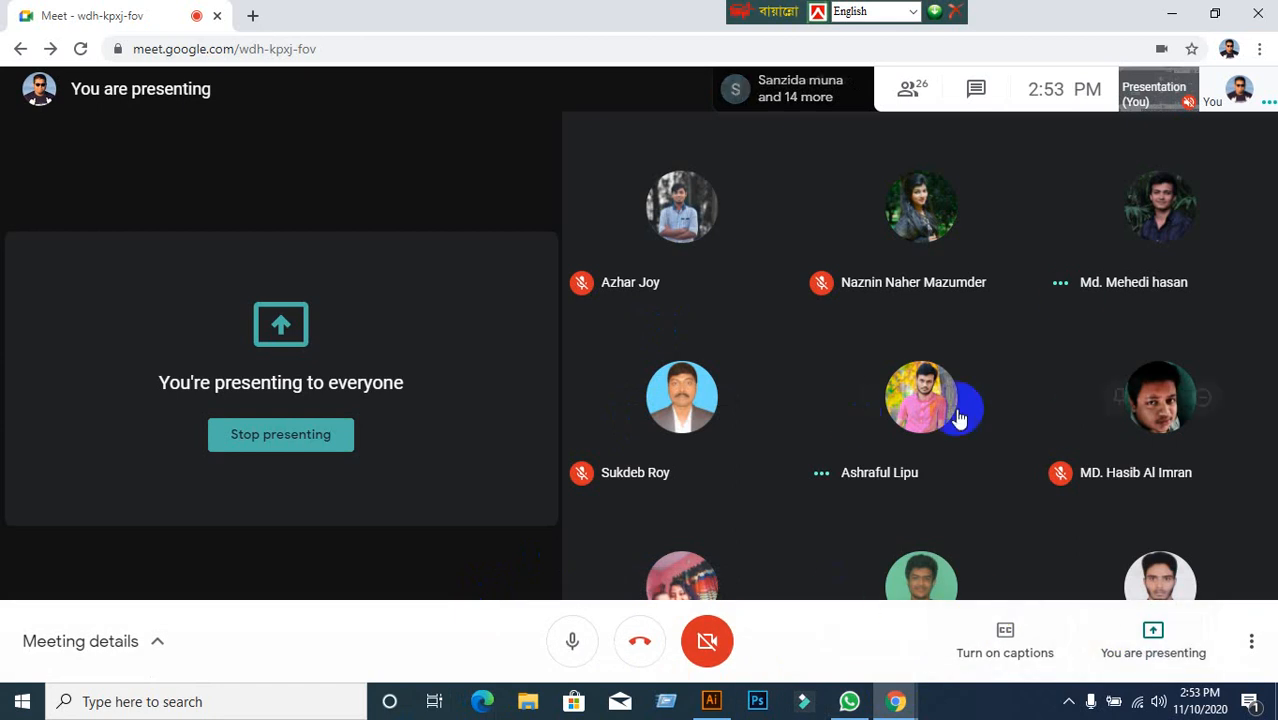
{"action": "left_click", "coordinate": [711, 701]}
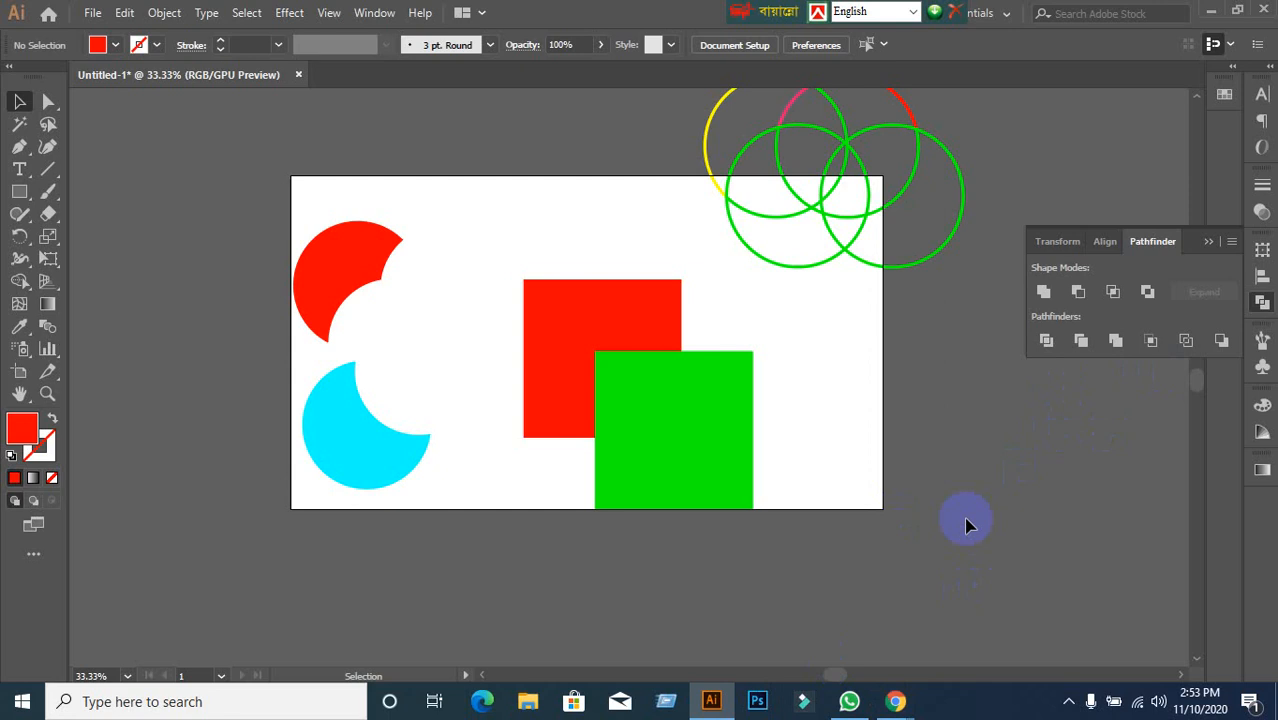
Move the overlapping ring circles above the artboard's upper-left corner.
{"action": "scroll", "coordinate": [966, 525], "scroll_direction": "up", "scroll_amount": 1}
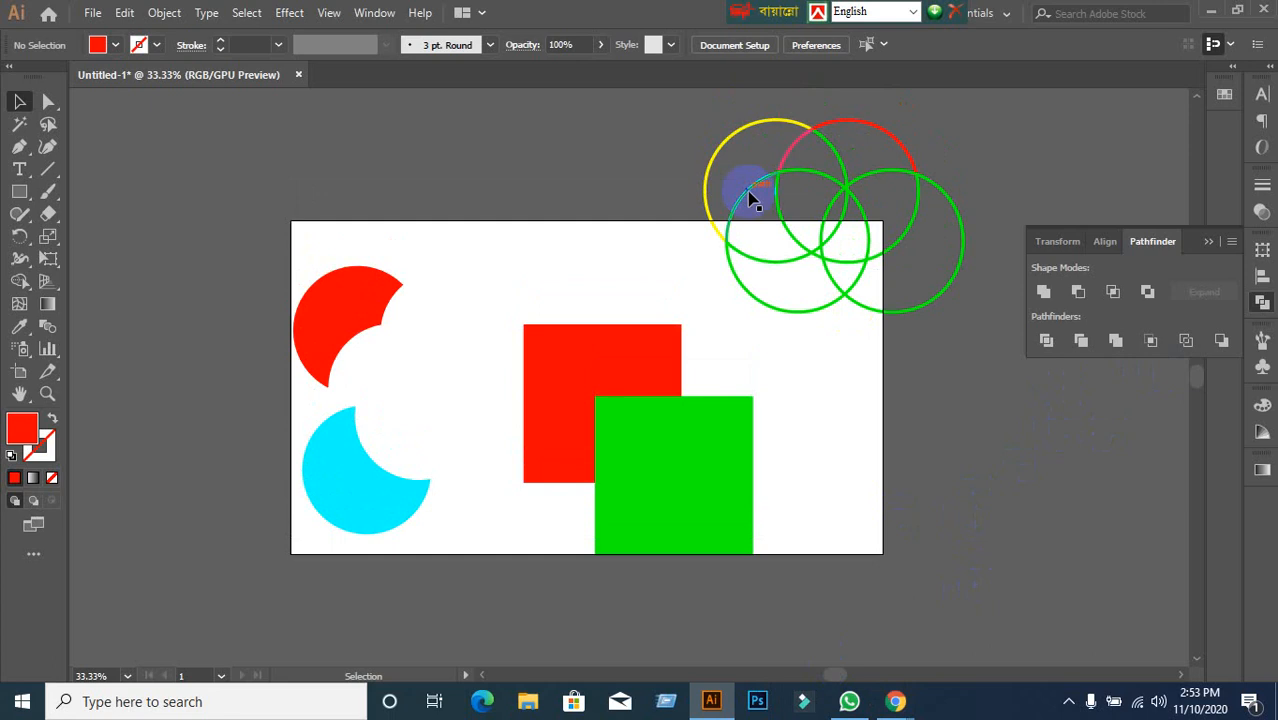
{"action": "left_click_drag", "start_coordinate": [679, 117], "coordinate": [930, 370]}
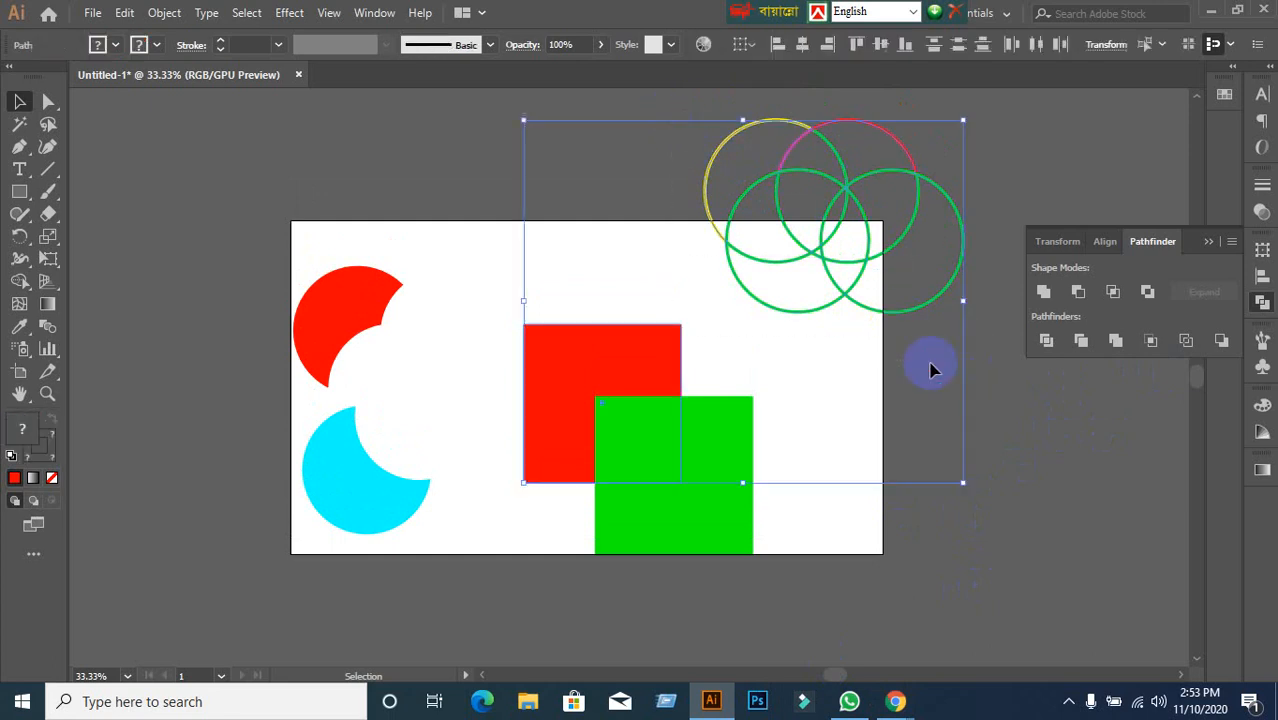
{"action": "left_click", "coordinate": [893, 371]}
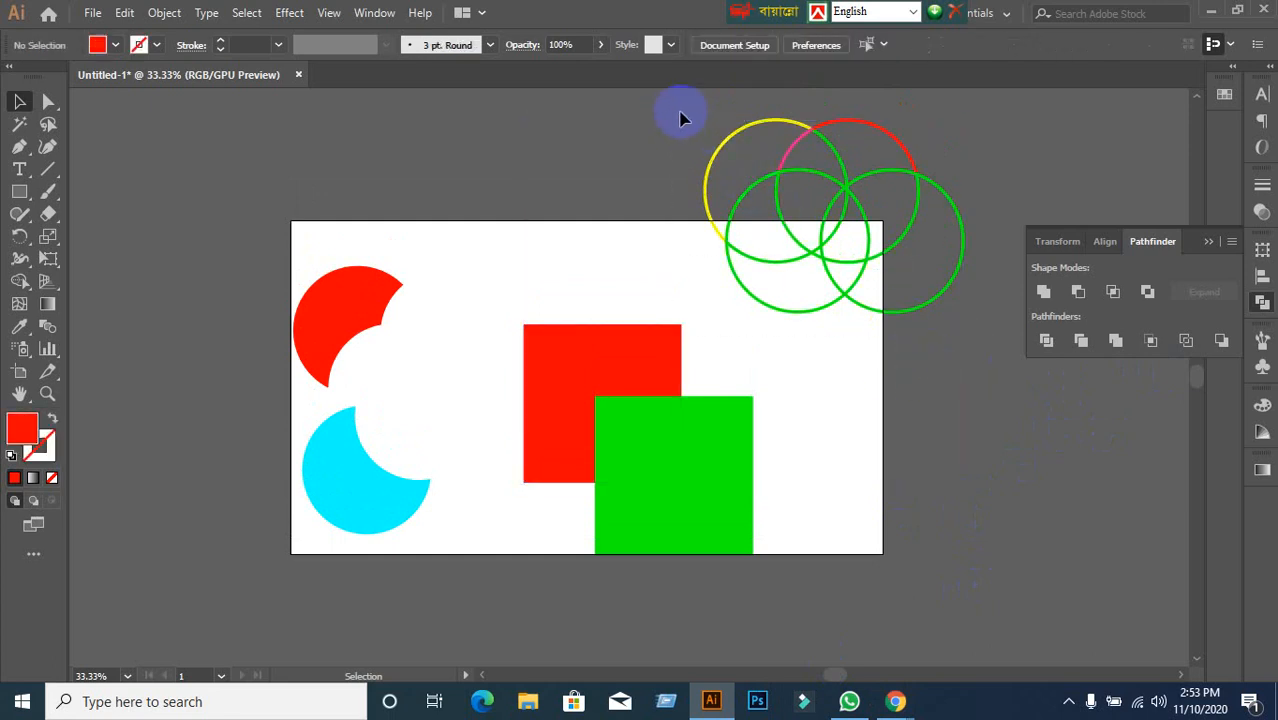
{"action": "left_click_drag", "start_coordinate": [688, 80], "coordinate": [1000, 336]}
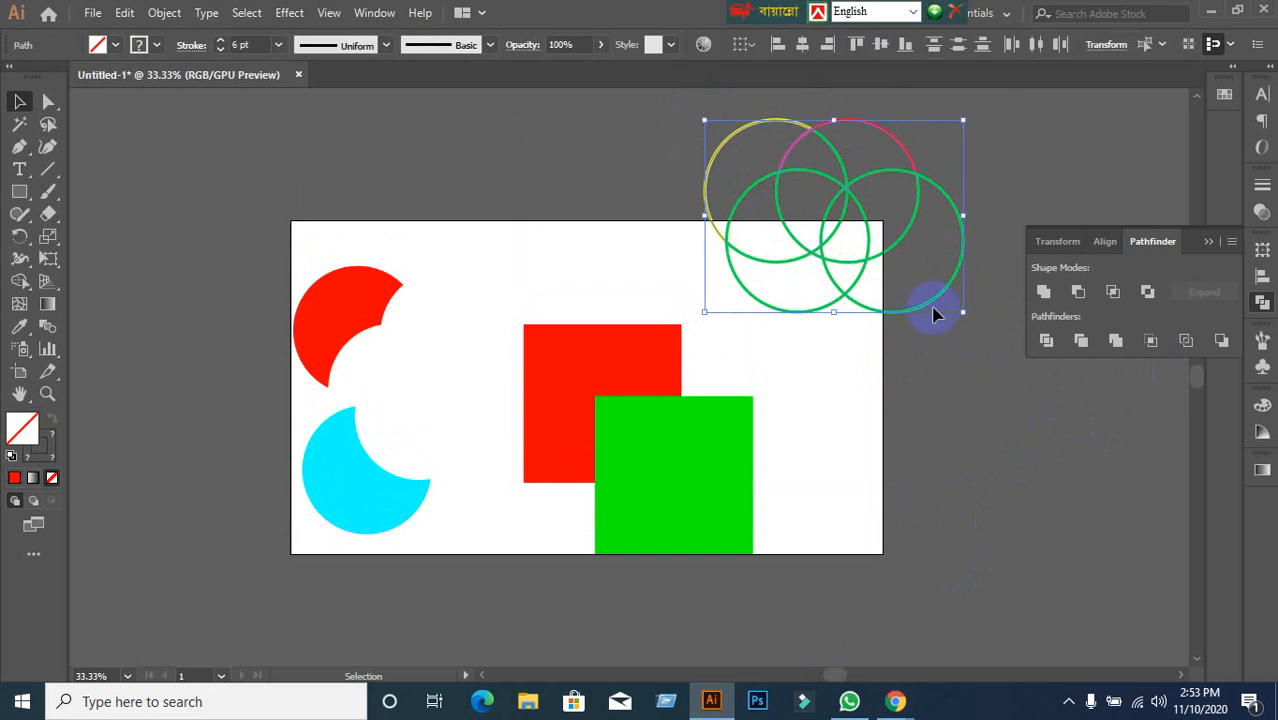
{"action": "left_click_drag", "start_coordinate": [928, 314], "coordinate": [489, 240]}
Deselect the circles and bring the Google Meet call to the front.
{"action": "left_click", "coordinate": [648, 236]}
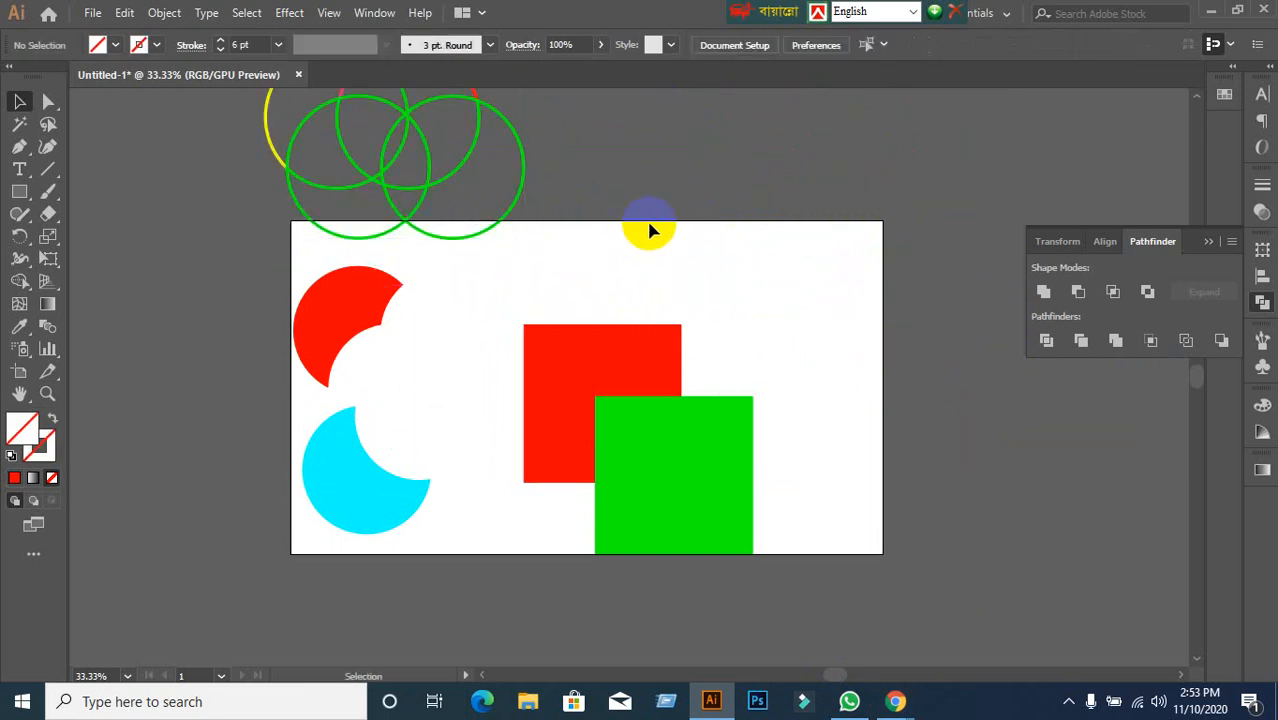
{"action": "mouse_move", "coordinate": [895, 700]}
{"action": "left_click", "coordinate": [767, 633]}
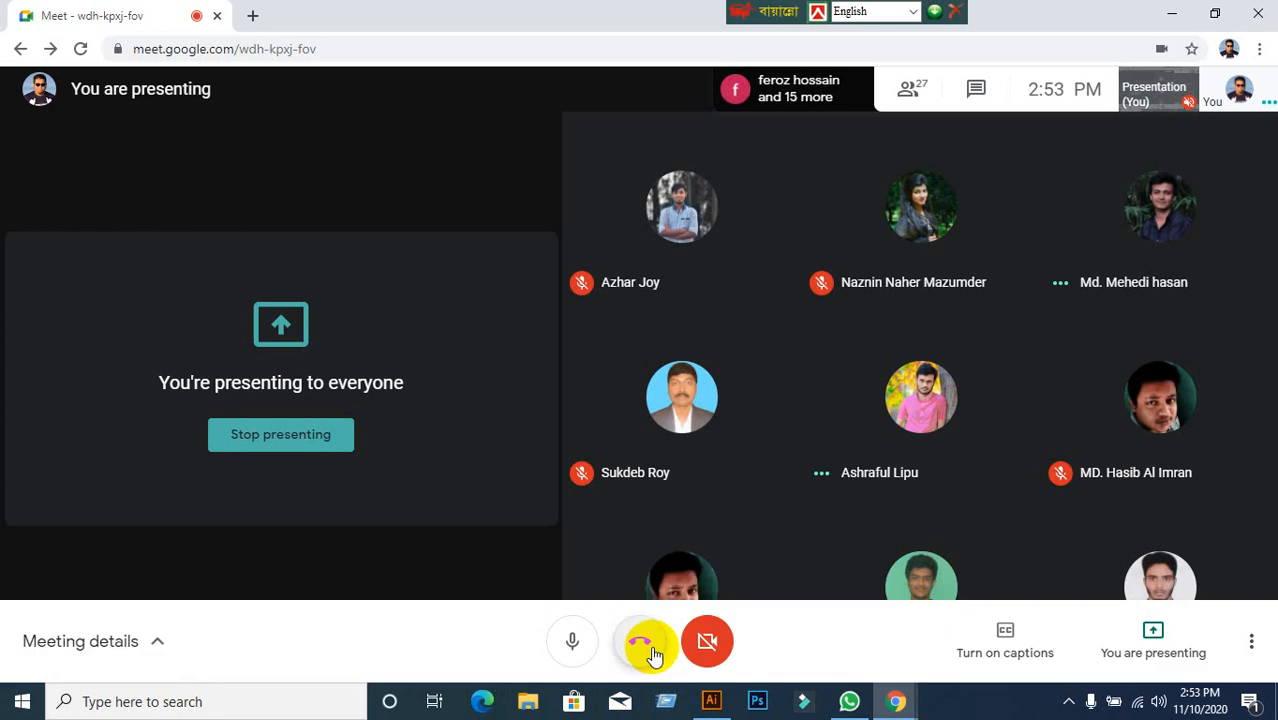
Stop presenting the screen in the Google Meet call.
{"action": "mouse_move", "coordinate": [700, 702]}
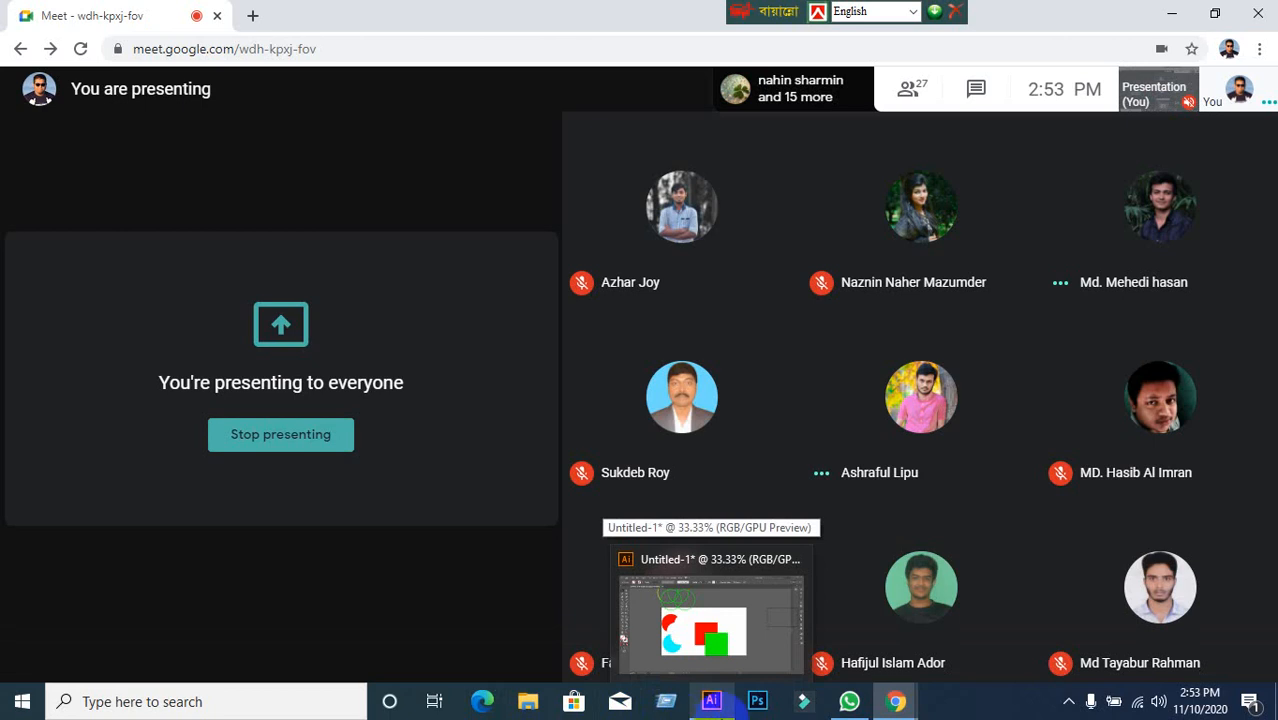
{"action": "left_click", "coordinate": [714, 700]}
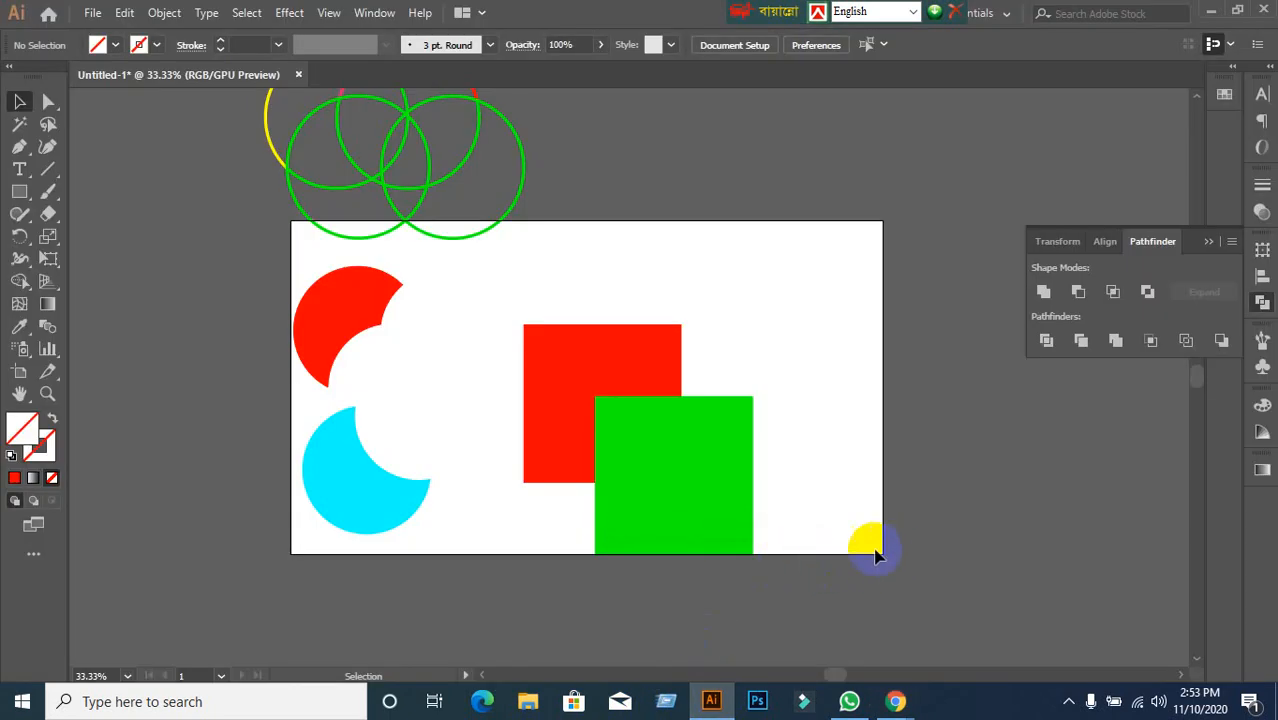
{"action": "left_click", "coordinate": [895, 695]}
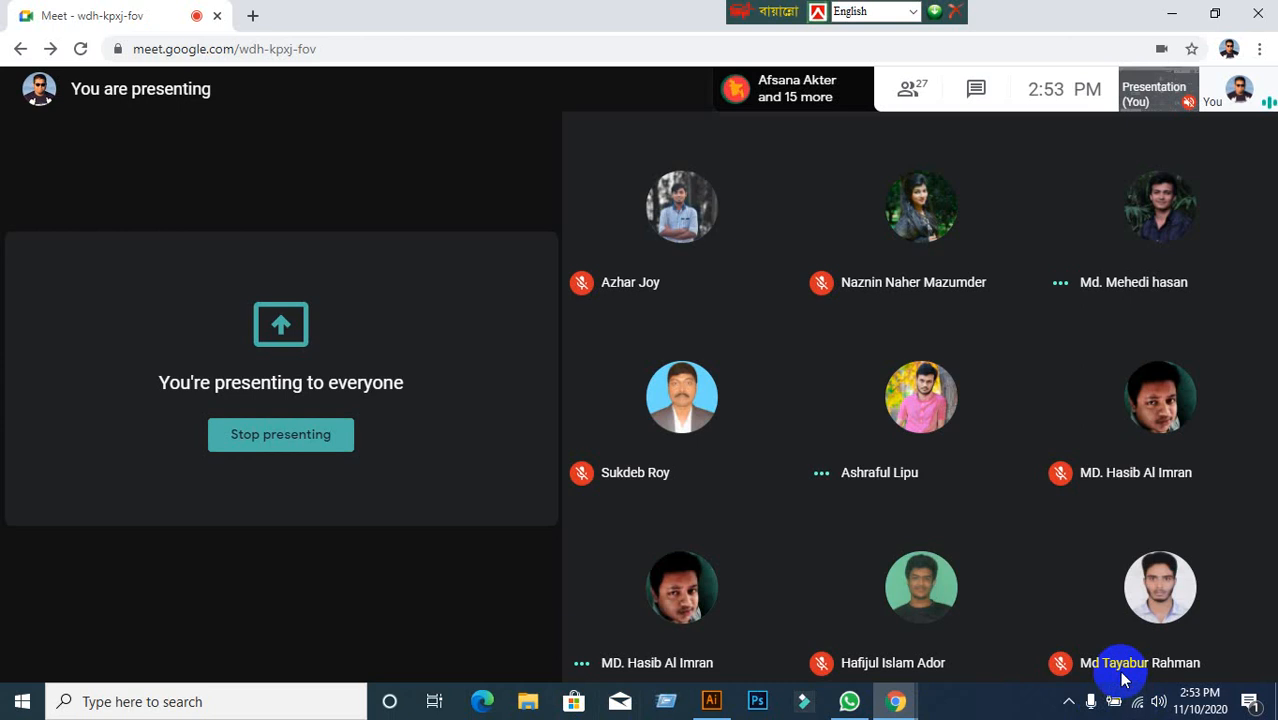
{"action": "left_click", "coordinate": [1112, 634]}
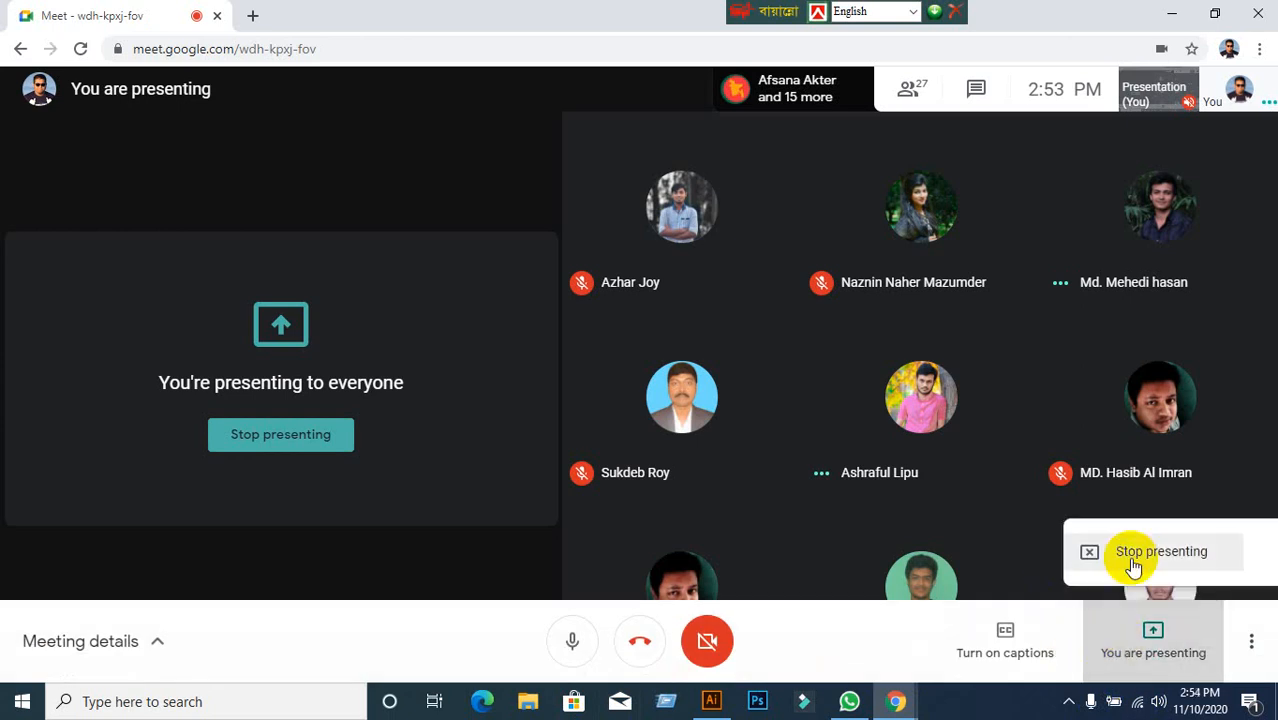
{"action": "left_click", "coordinate": [1130, 565]}
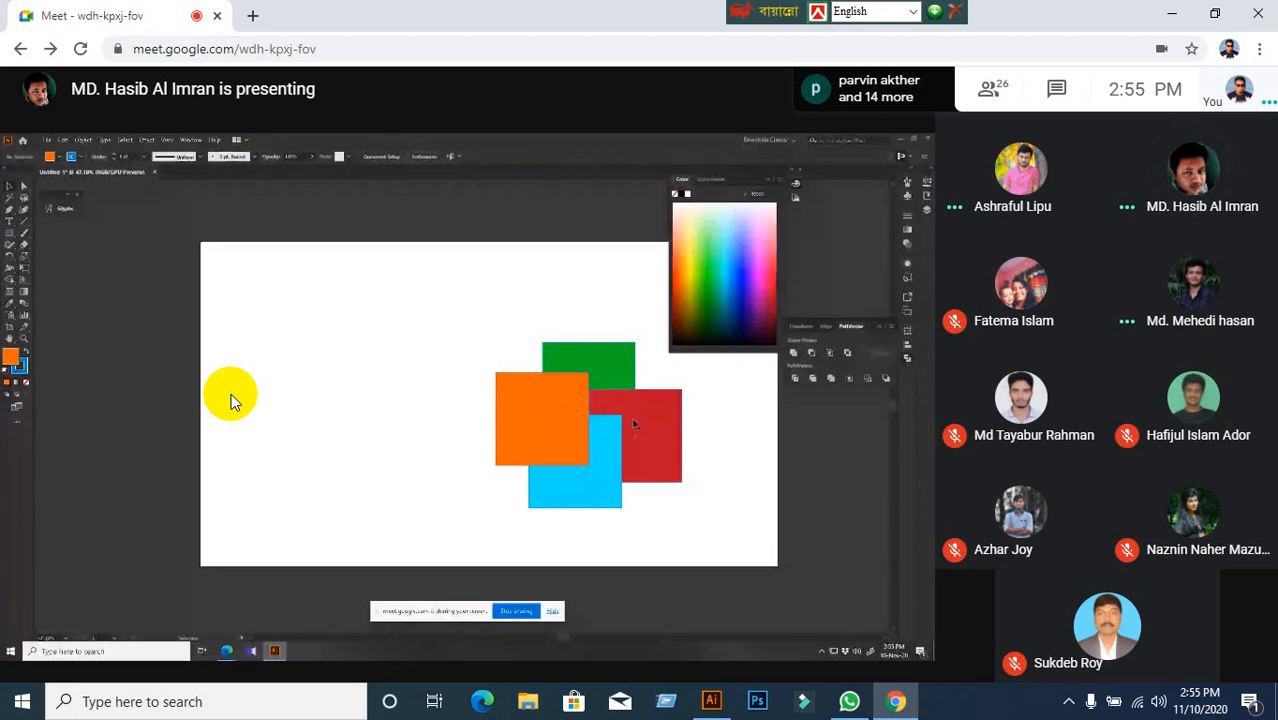
Bring the Illustrator drawing of red and green squares back in front of the meeting.
{"action": "left_click", "coordinate": [712, 701]}
{"action": "left_click", "coordinate": [727, 707]}
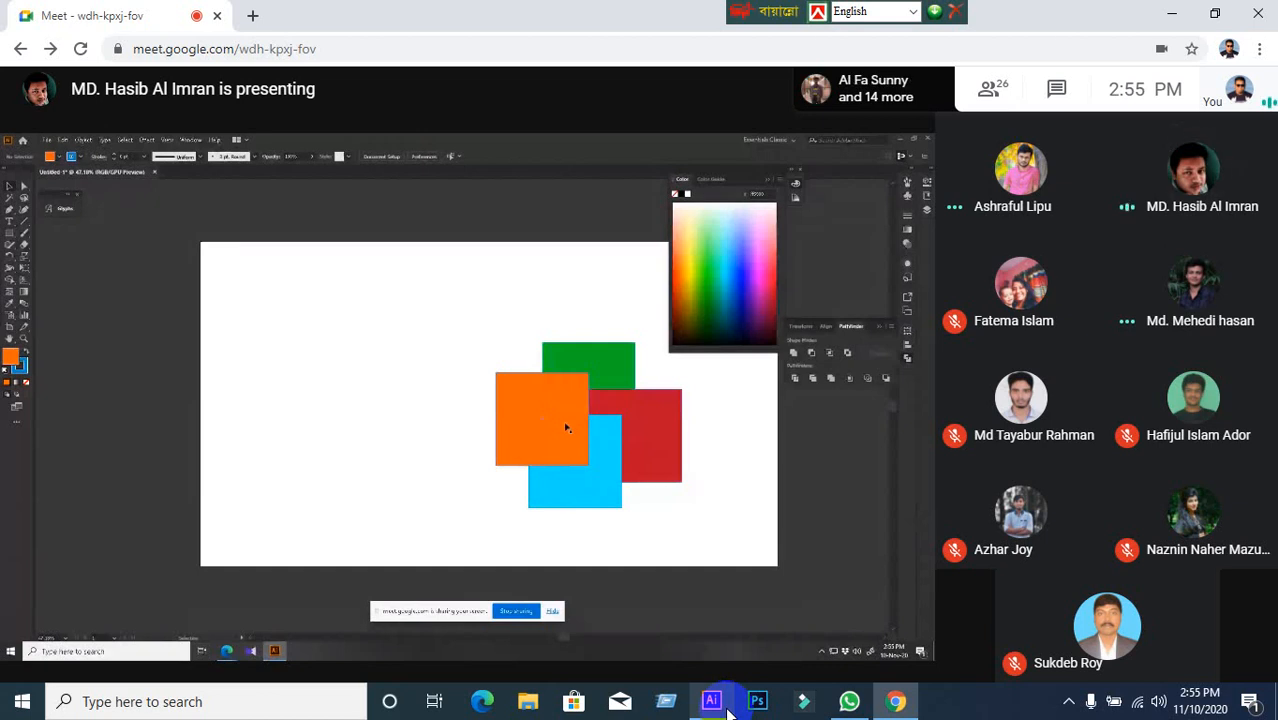
{"action": "left_click", "coordinate": [727, 707]}
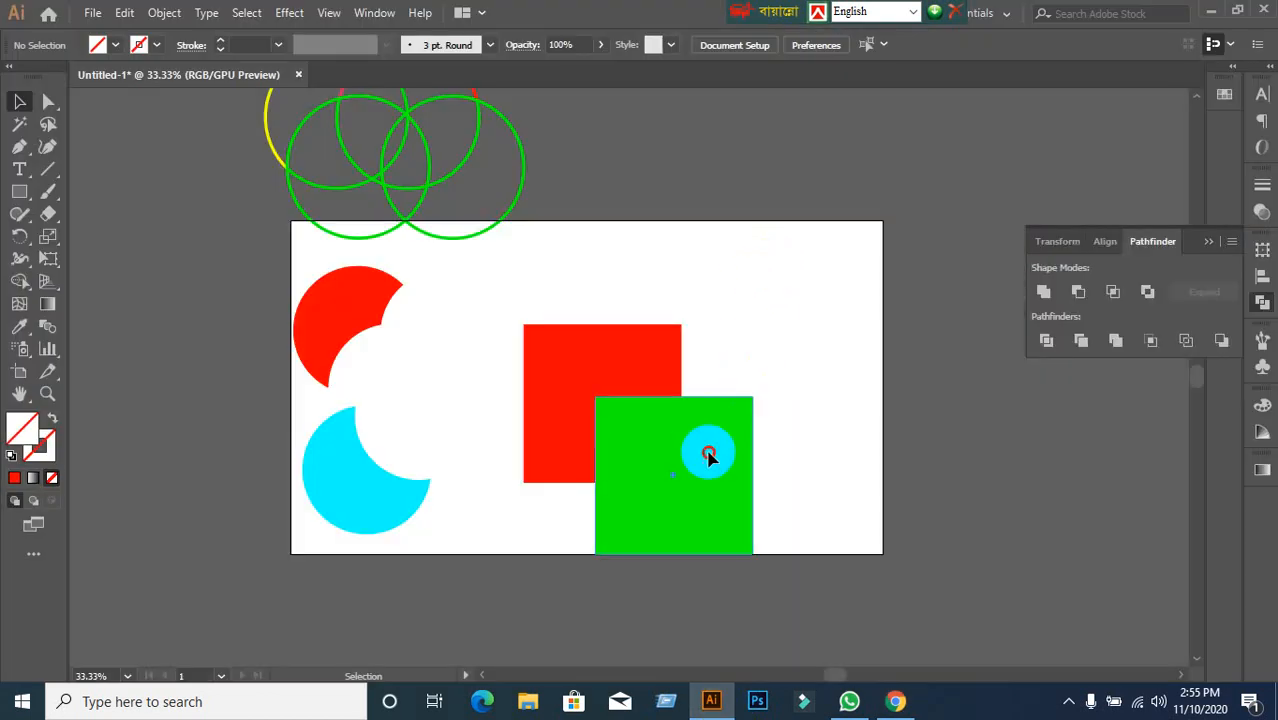
Copy the green square up and to the right and fill the copy black.
{"action": "left_click_drag", "start_coordinate": [708, 455], "coordinate": [725, 359]}
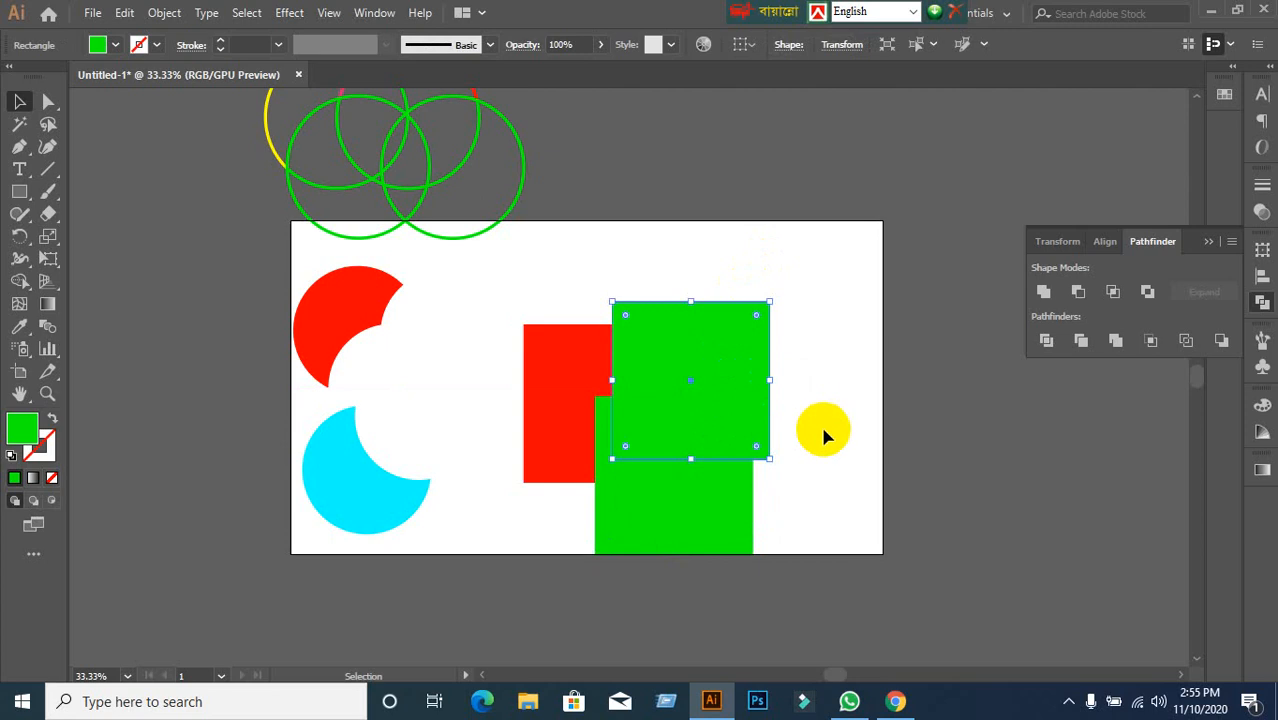
{"action": "left_click", "coordinate": [115, 44]}
{"action": "left_click", "coordinate": [53, 77]}
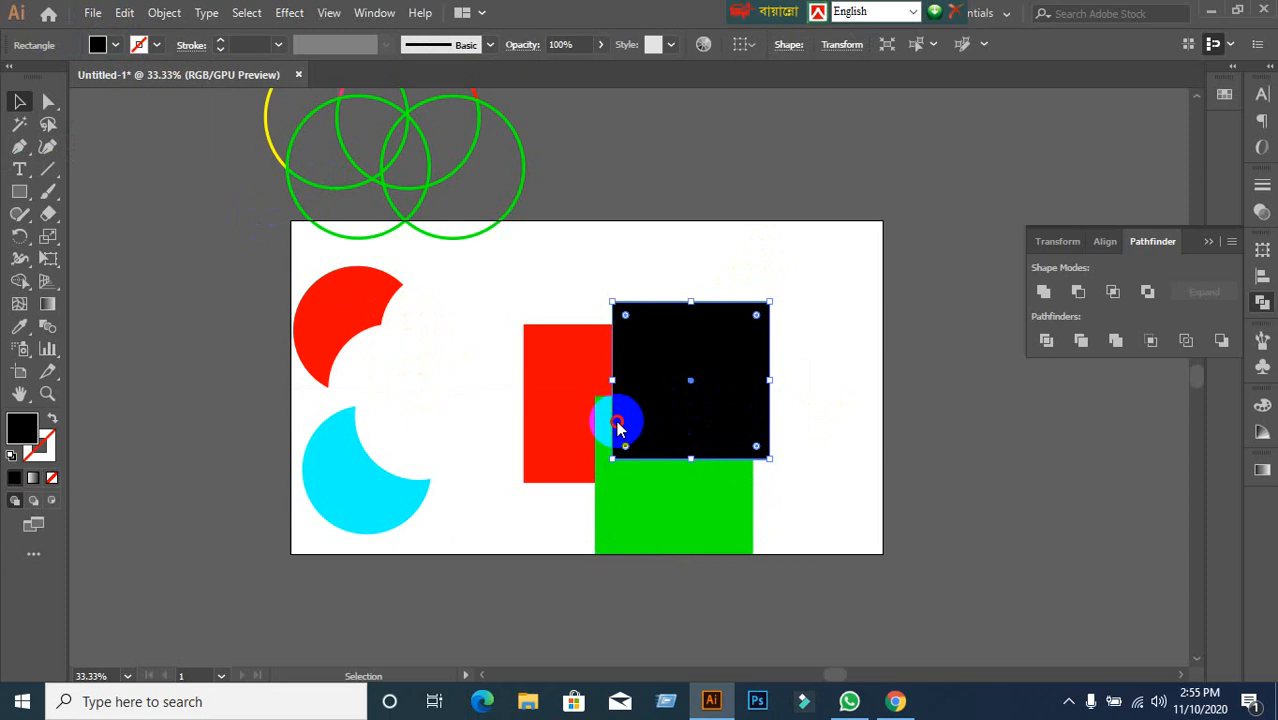
{"action": "left_click", "coordinate": [591, 371]}
{"action": "left_click", "coordinate": [813, 334]}
Arrange the black and green squares so they overlap the red one.
{"action": "left_click_drag", "start_coordinate": [695, 360], "coordinate": [527, 348]}
{"action": "left_click_drag", "start_coordinate": [675, 504], "coordinate": [619, 366]}
{"action": "left_click", "coordinate": [765, 491]}
{"action": "left_click", "coordinate": [560, 519]}
{"action": "left_click", "coordinate": [819, 476]}
{"action": "left_click", "coordinate": [657, 459]}
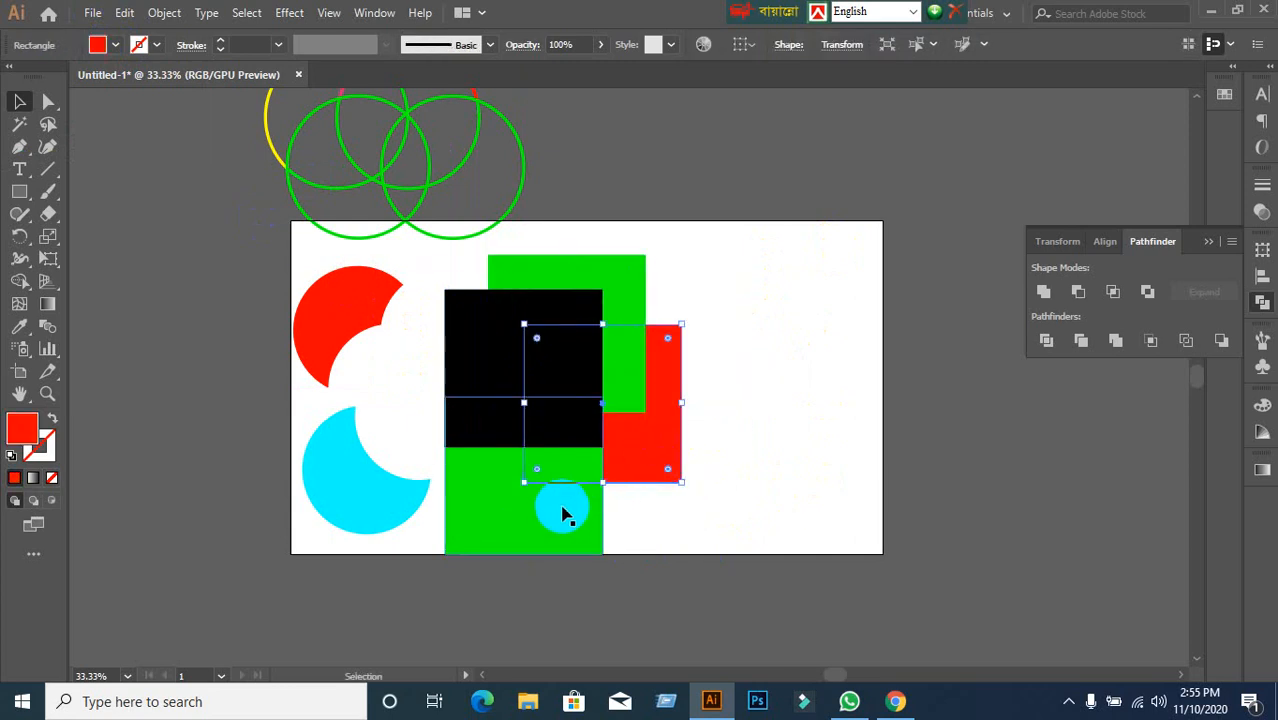
{"action": "left_click_drag", "start_coordinate": [562, 513], "coordinate": [676, 505]}
{"action": "left_click", "coordinate": [719, 479]}
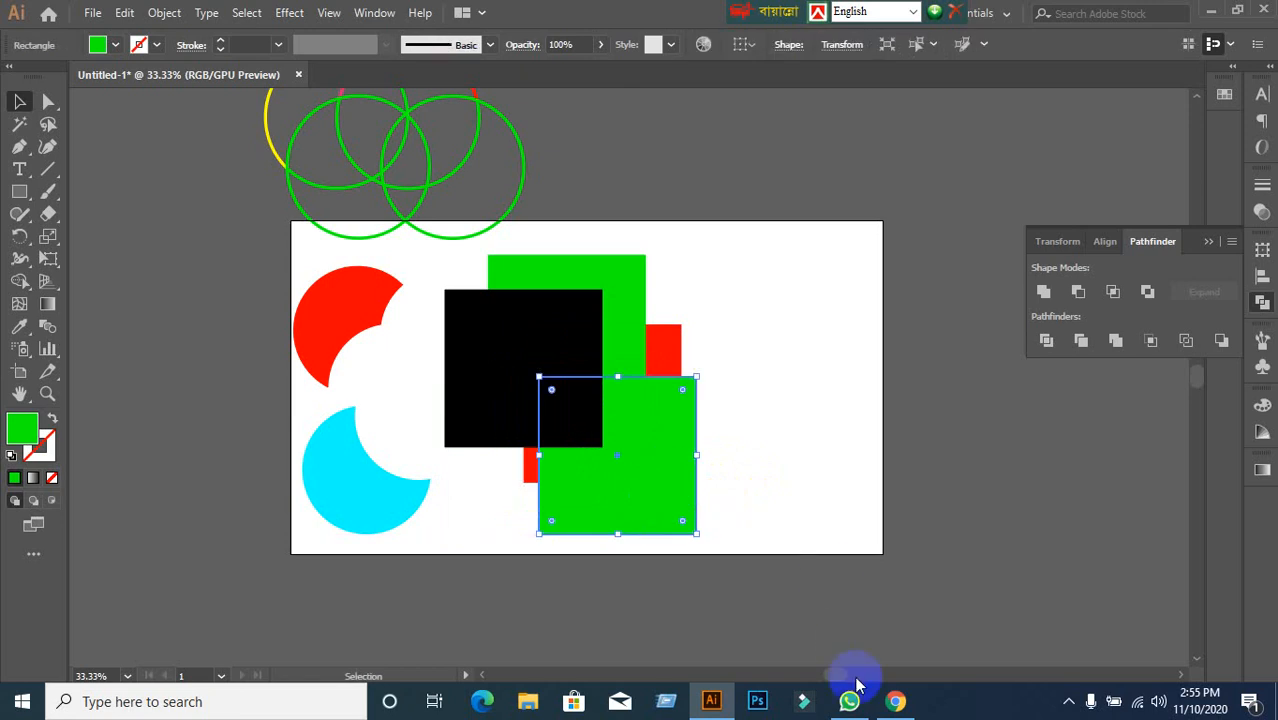
Fill the lower green square with yellow.
{"action": "mouse_move", "coordinate": [895, 700]}
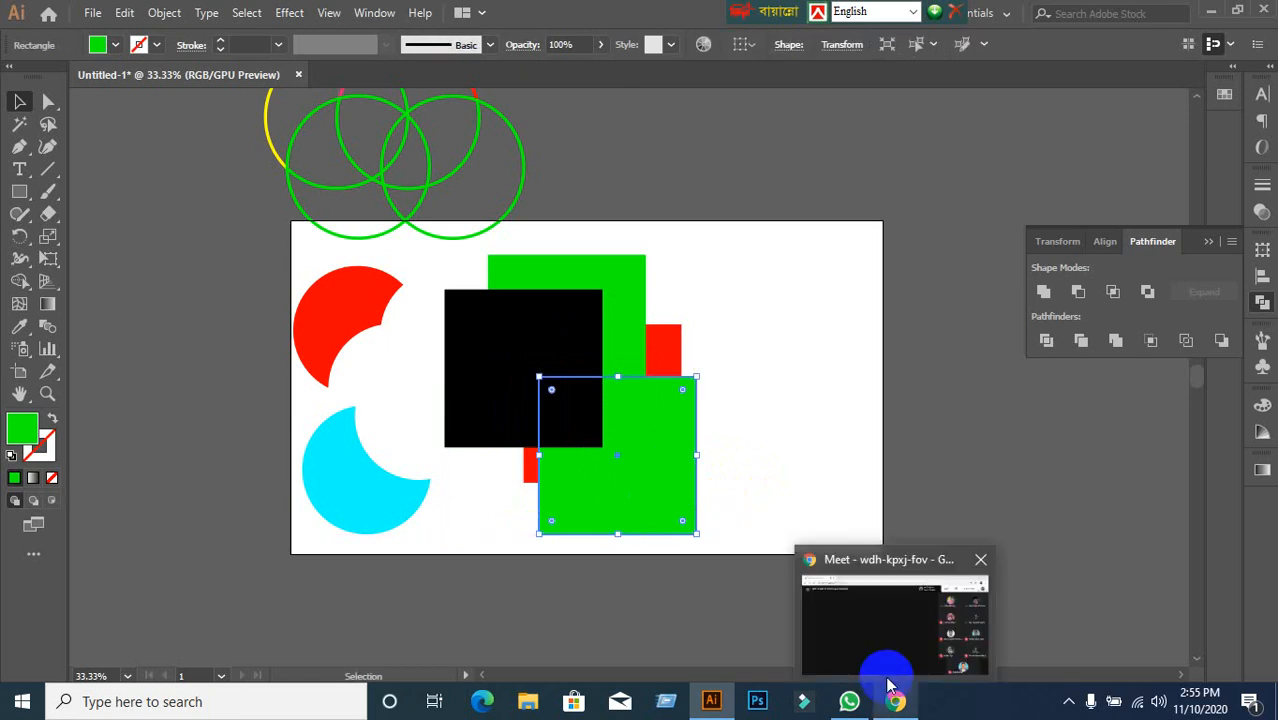
{"action": "left_click", "coordinate": [753, 335]}
{"action": "left_click", "coordinate": [613, 474]}
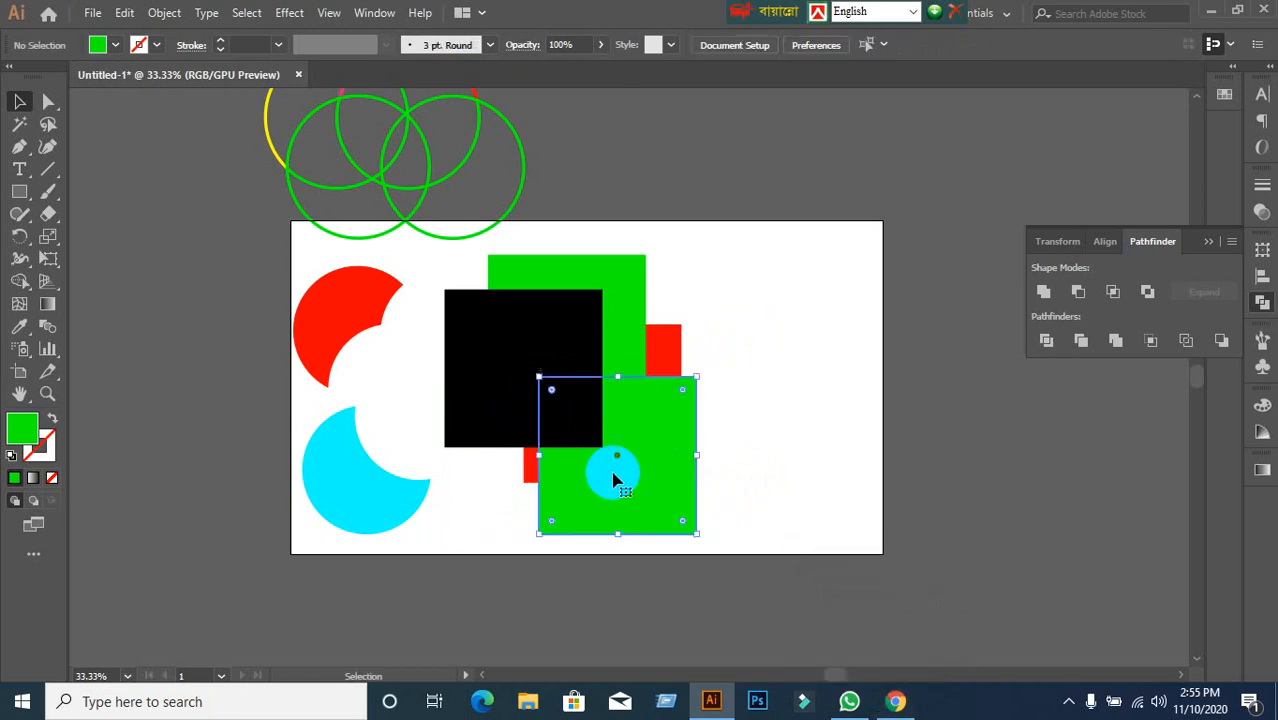
{"action": "left_click", "coordinate": [100, 45]}
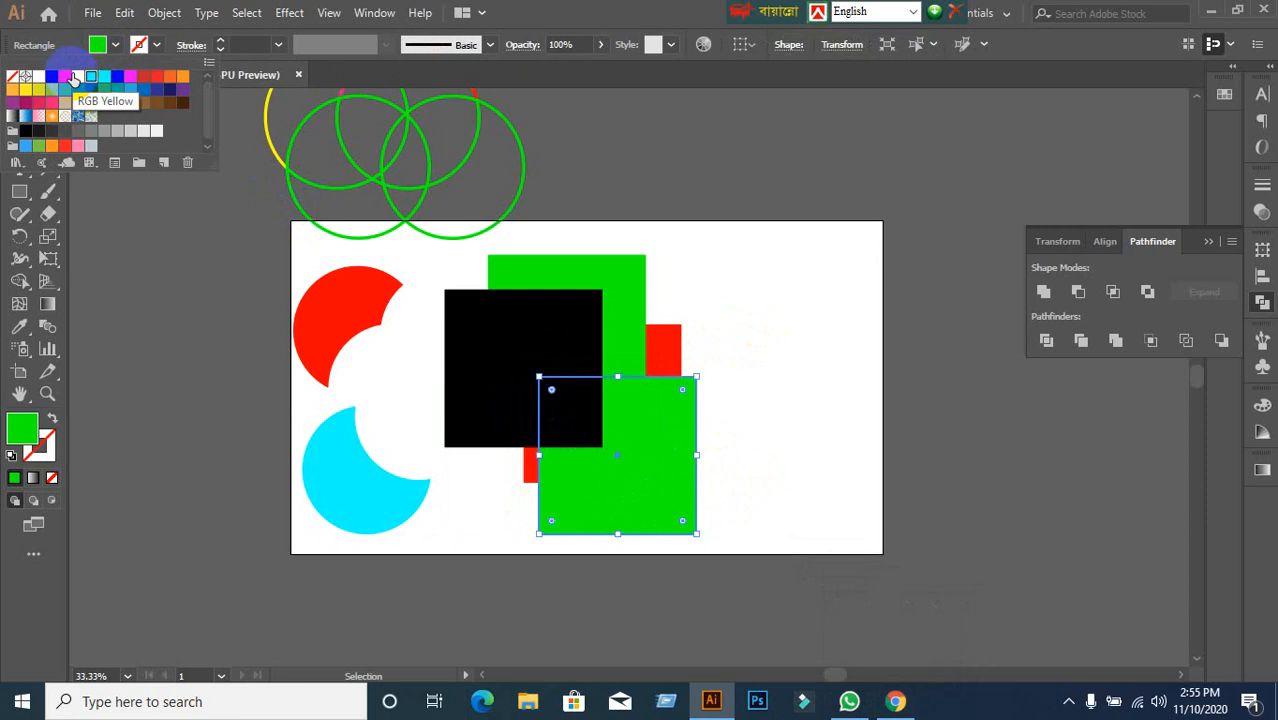
{"action": "left_click", "coordinate": [77, 76]}
Move the cyan moon off the artboard to the left and lower the black square slightly.
{"action": "left_click", "coordinate": [183, 476]}
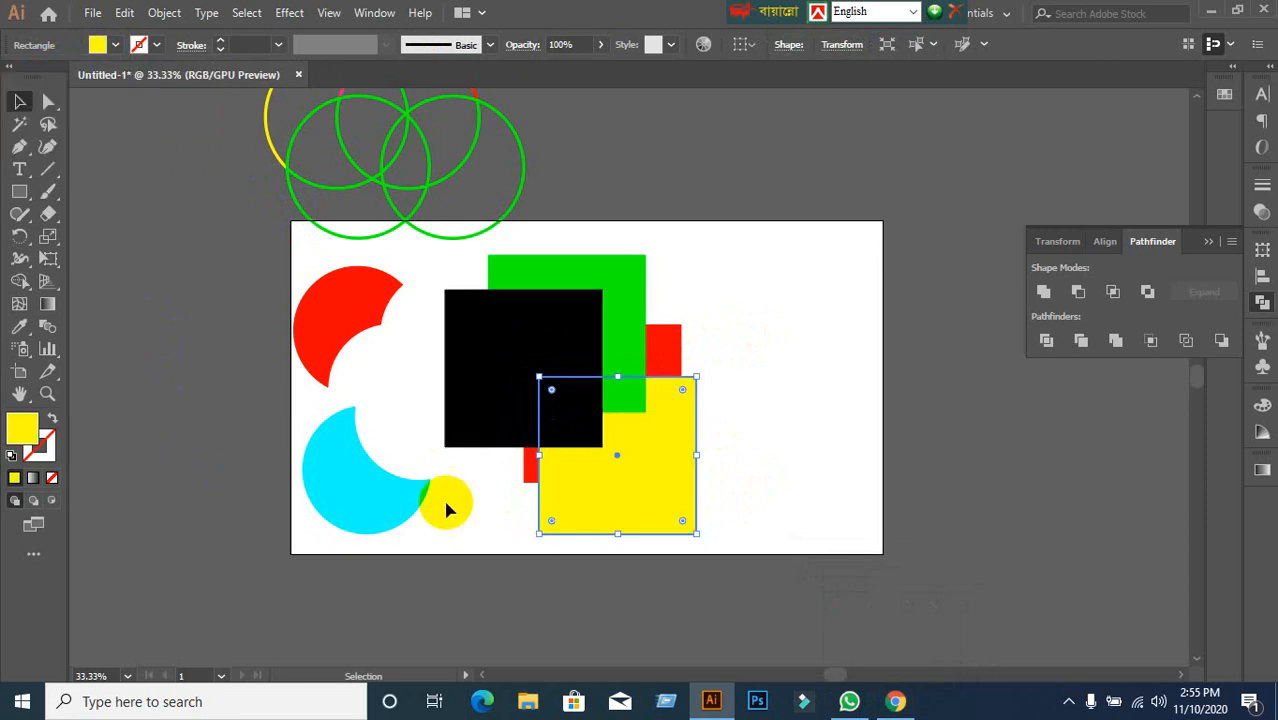
{"action": "left_click_drag", "start_coordinate": [405, 508], "coordinate": [251, 477]}
{"action": "left_click_drag", "start_coordinate": [474, 434], "coordinate": [723, 480]}
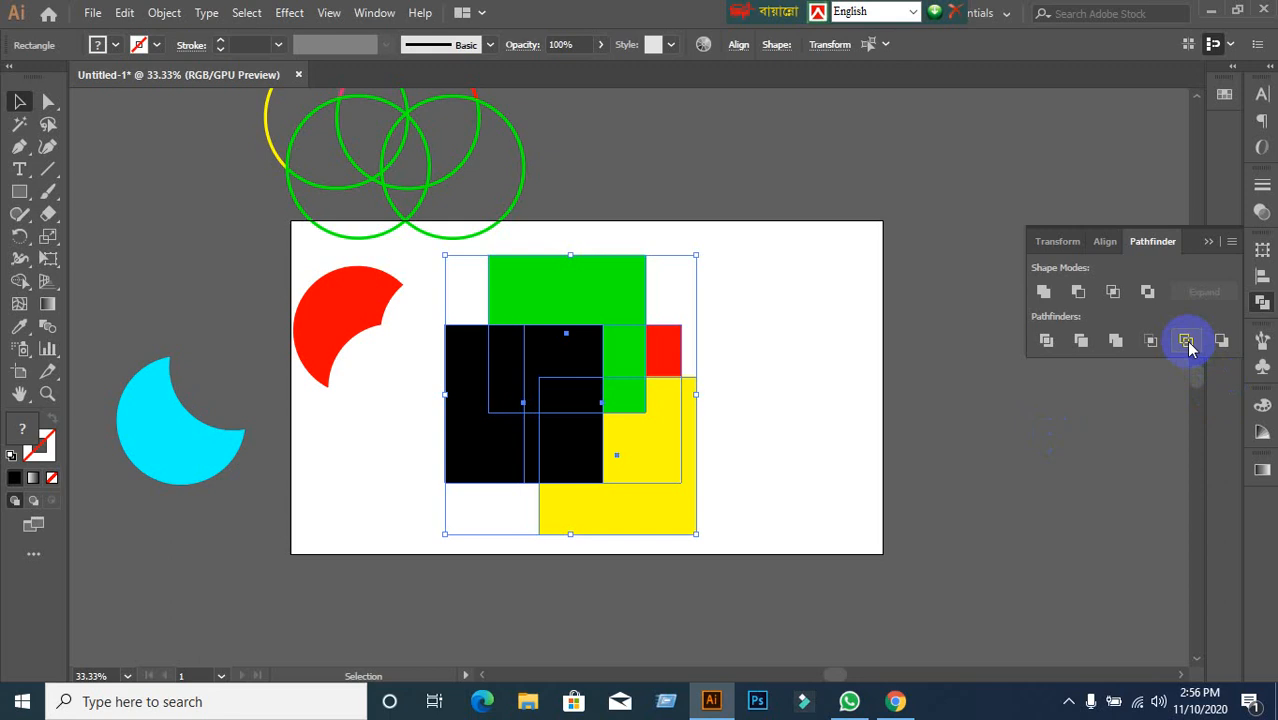
Crop the overlapping squares with Pathfinder Crop, then undo to restore them.
{"action": "left_click", "coordinate": [1152, 342]}
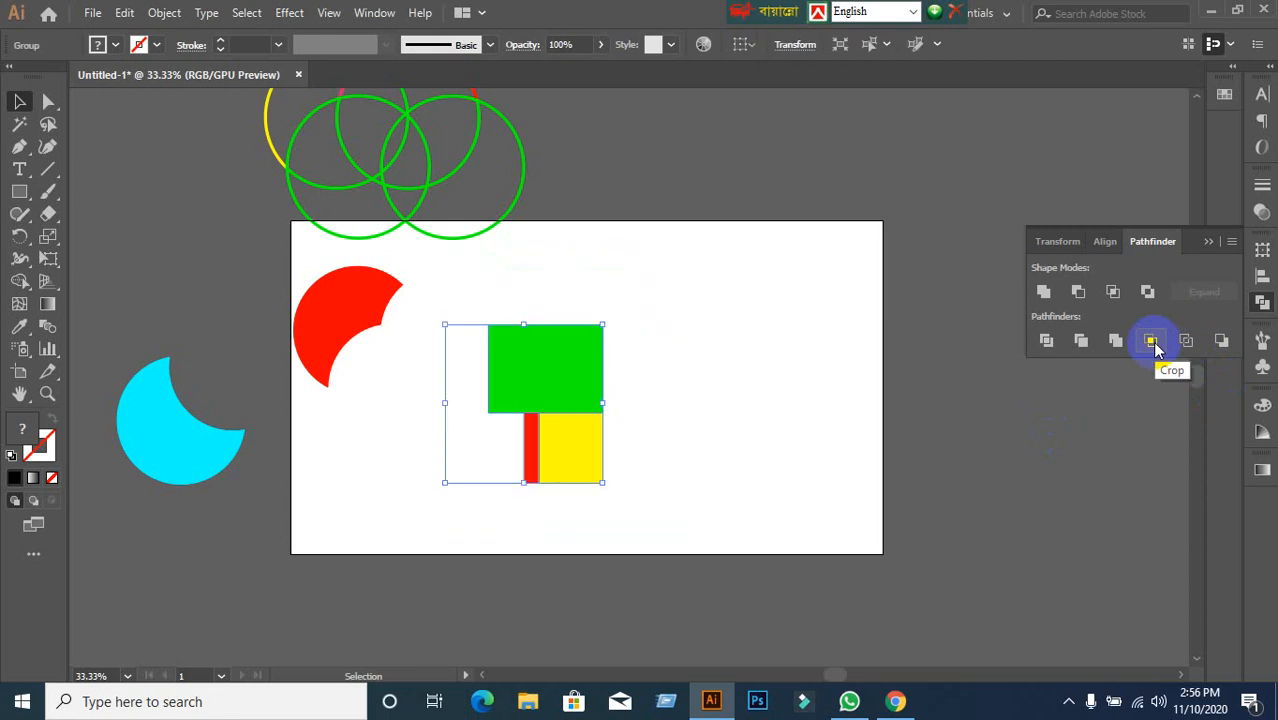
{"action": "key", "text": "ctrl+z"}
{"action": "left_click", "coordinate": [793, 536]}
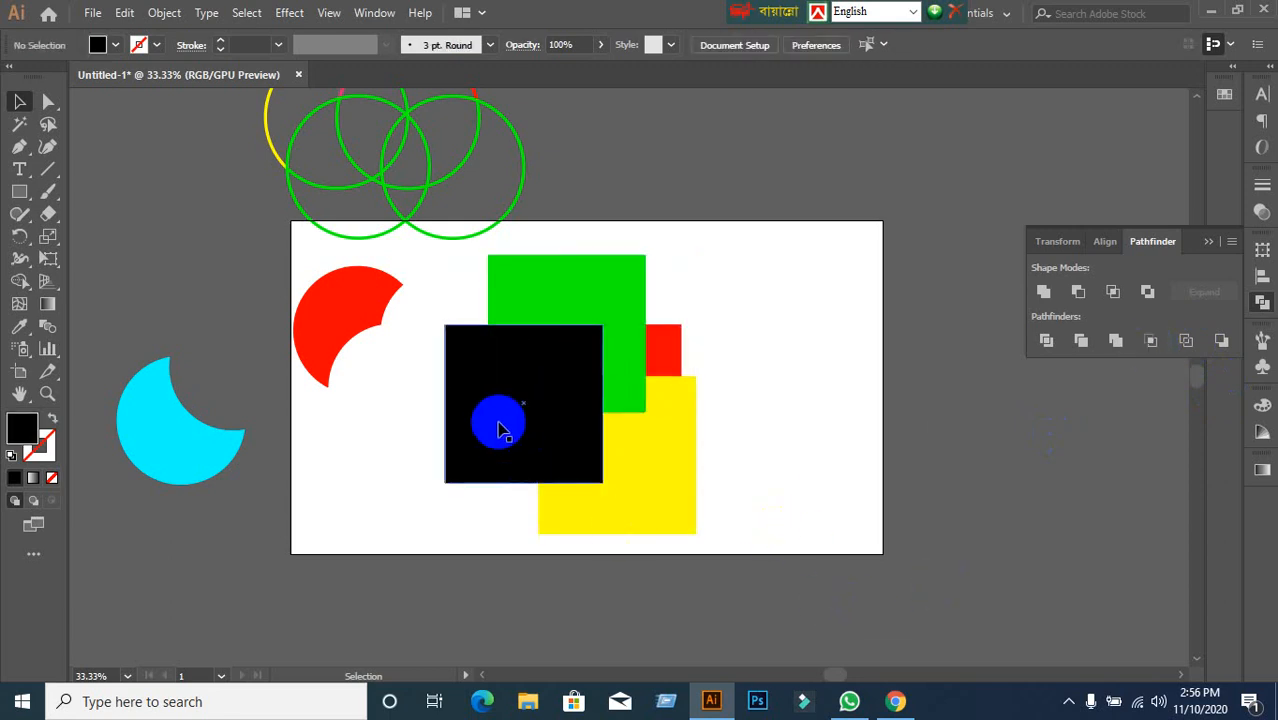
{"action": "left_click", "coordinate": [500, 428]}
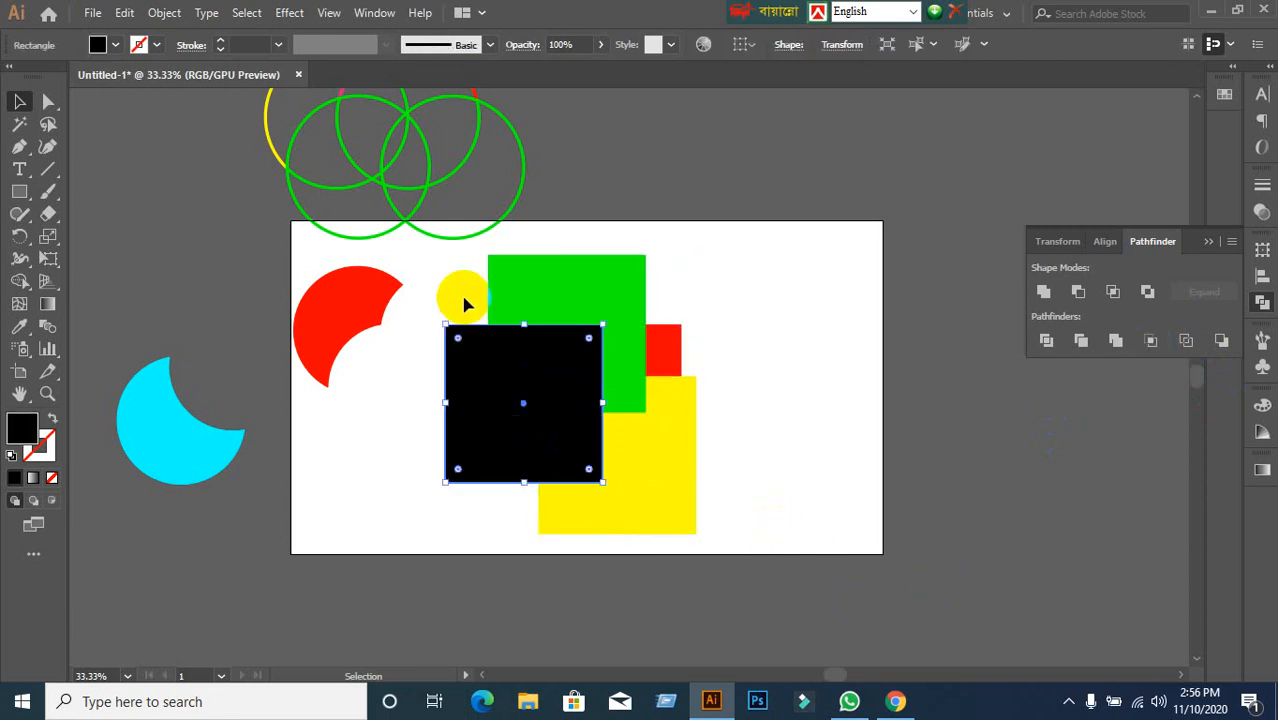
{"action": "left_click_drag", "start_coordinate": [440, 285], "coordinate": [703, 489]}
{"action": "left_click", "coordinate": [1150, 342]}
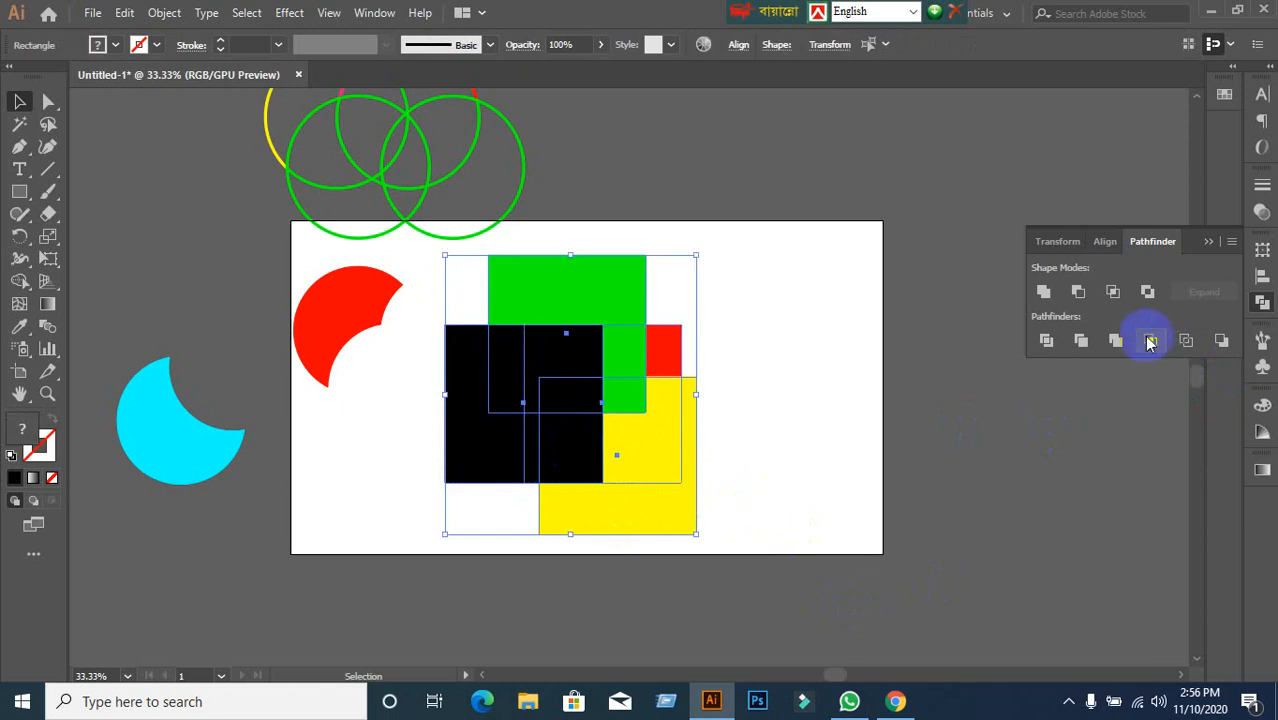
{"action": "key", "text": "ctrl+z"}
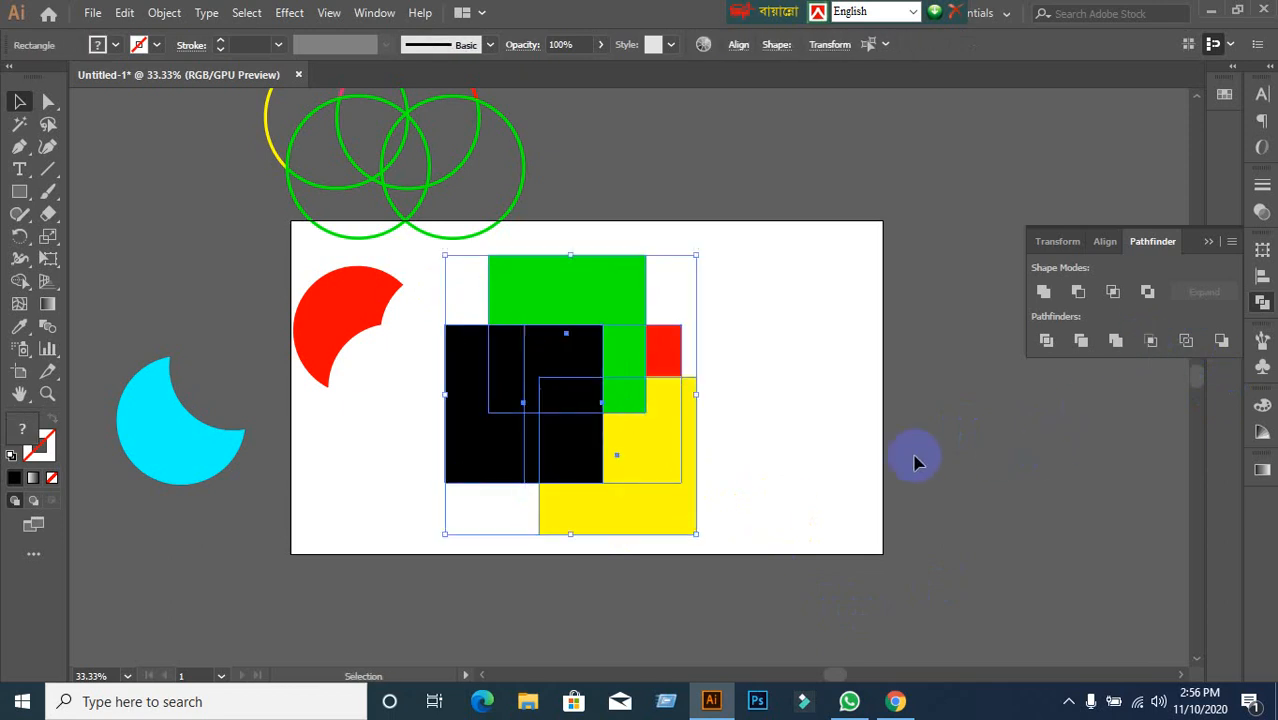
{"action": "left_click", "coordinate": [842, 465]}
Try selecting the black and red squares, then crop all four squares twice, undoing each time.
{"action": "left_click_drag", "start_coordinate": [548, 429], "coordinate": [686, 360]}
{"action": "left_click", "coordinate": [682, 353], "text": "shift"}
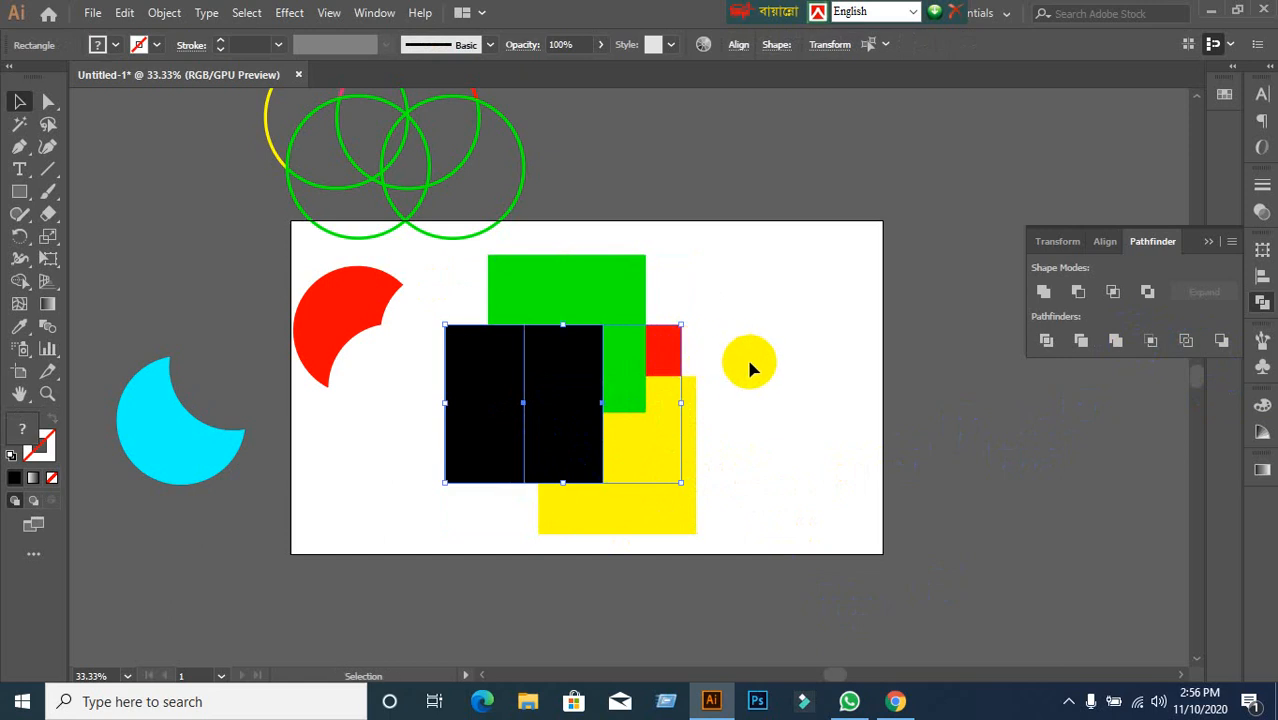
{"action": "left_click", "coordinate": [766, 364]}
{"action": "left_click", "coordinate": [577, 342]}
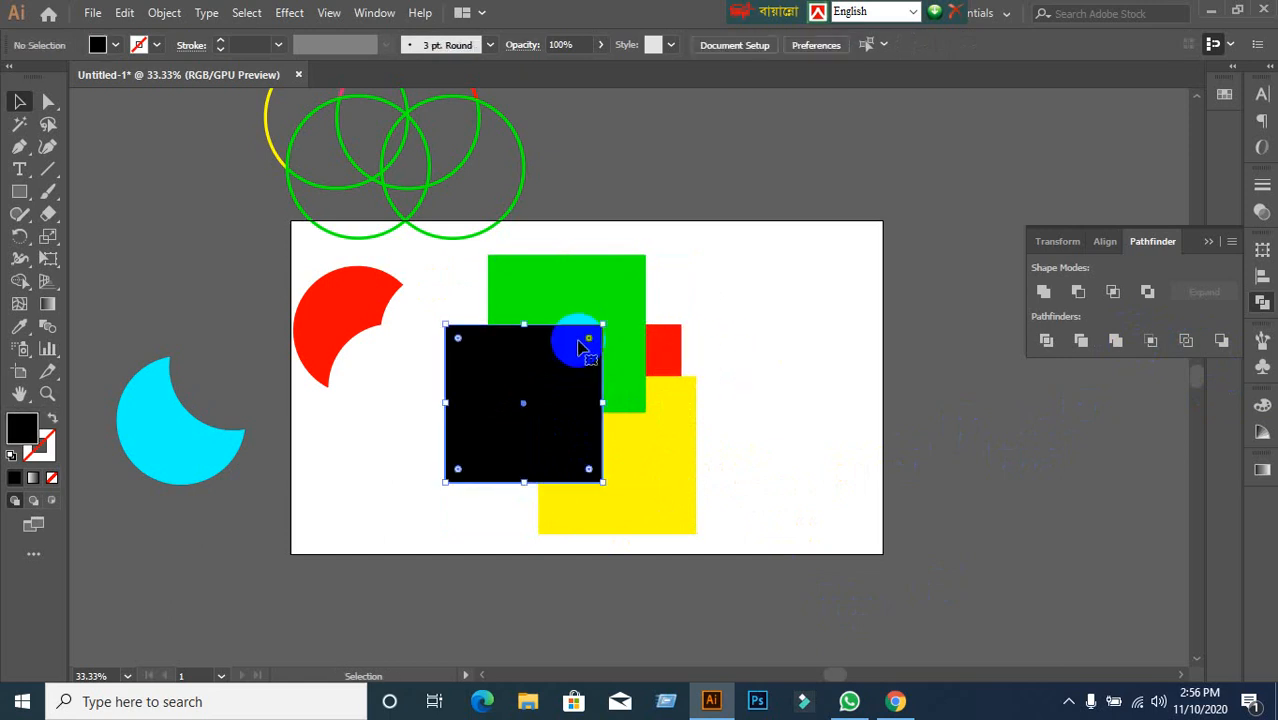
{"action": "left_click", "coordinate": [659, 353], "text": "shift"}
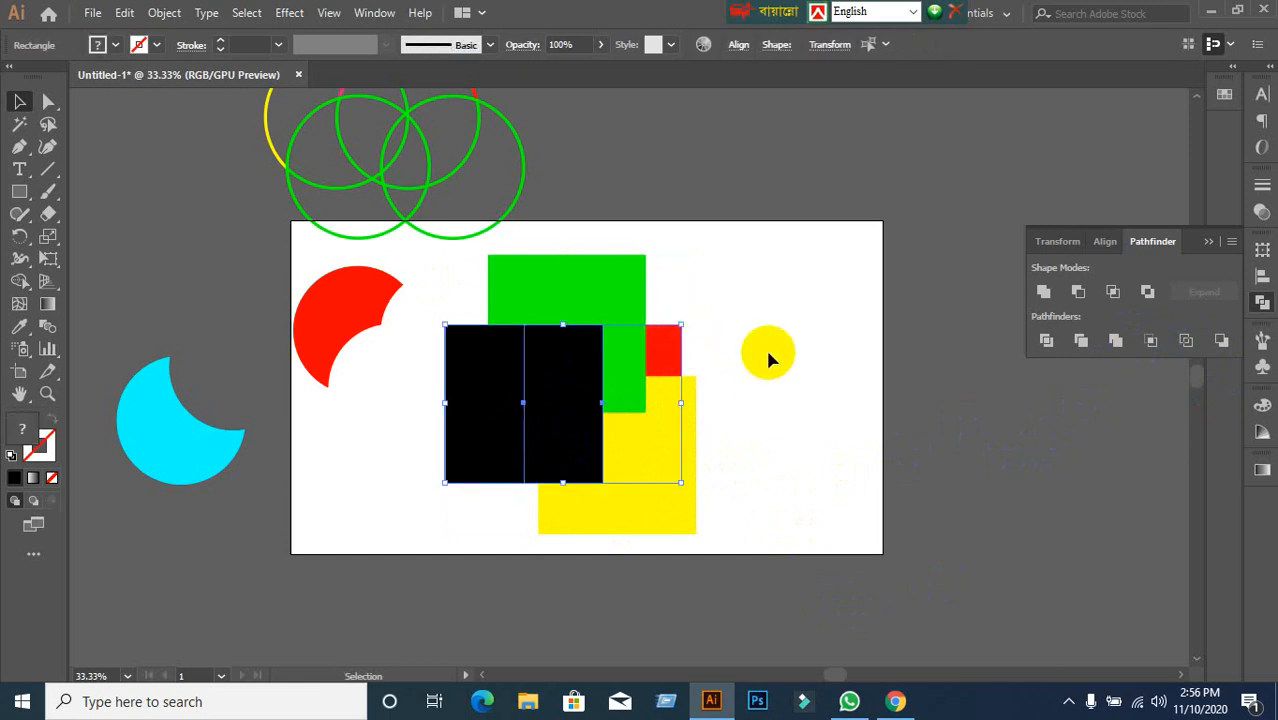
{"action": "left_click", "coordinate": [770, 358]}
{"action": "left_click_drag", "start_coordinate": [452, 285], "coordinate": [622, 448]}
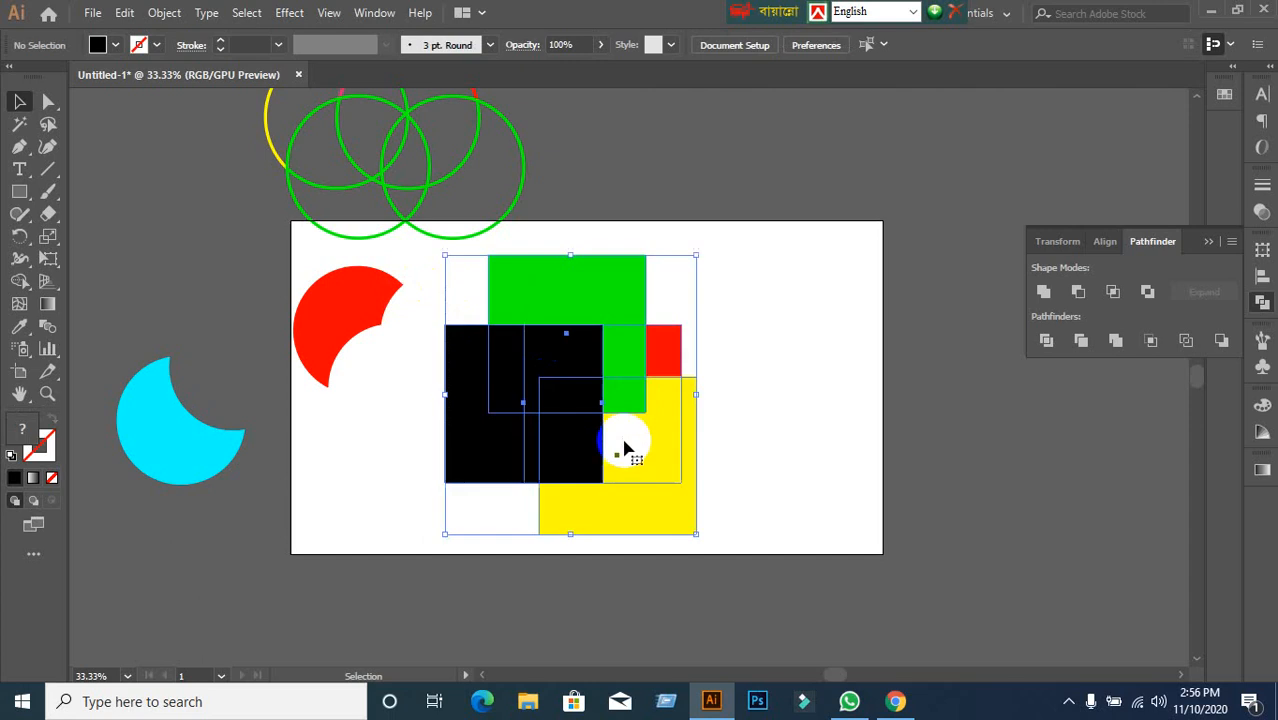
{"action": "left_click", "coordinate": [1151, 342]}
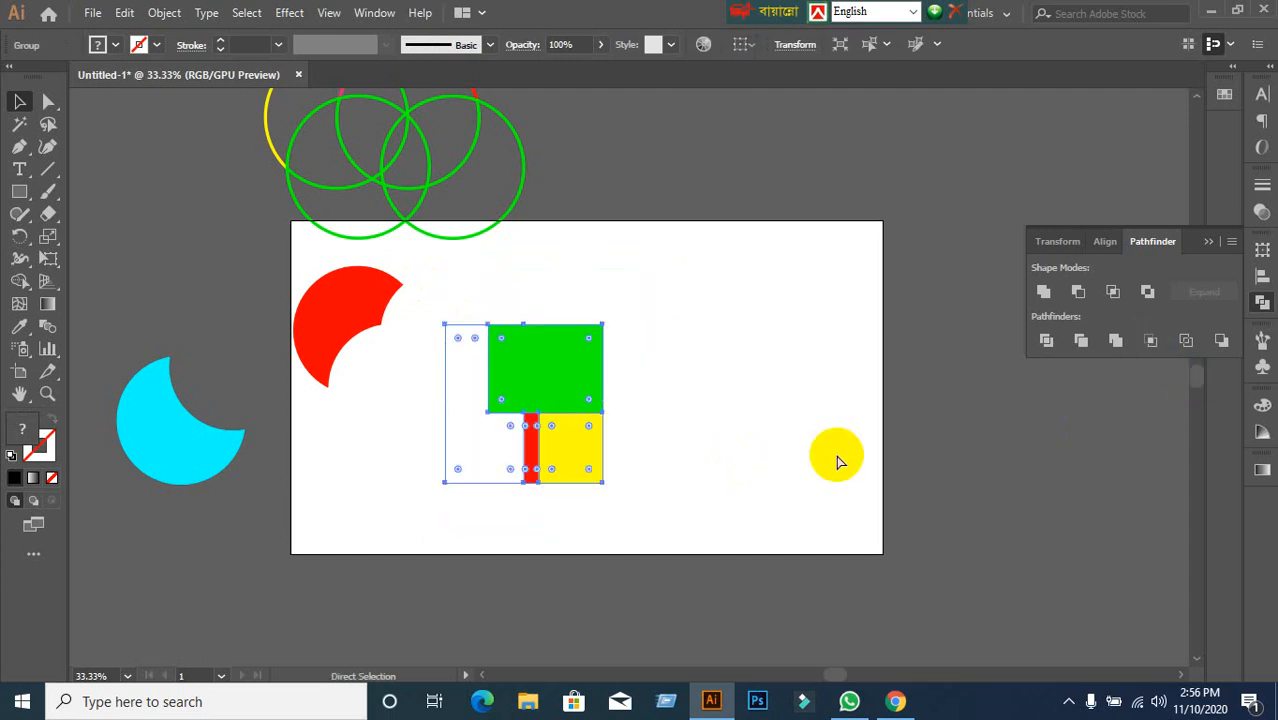
{"action": "key", "text": "ctrl+z"}
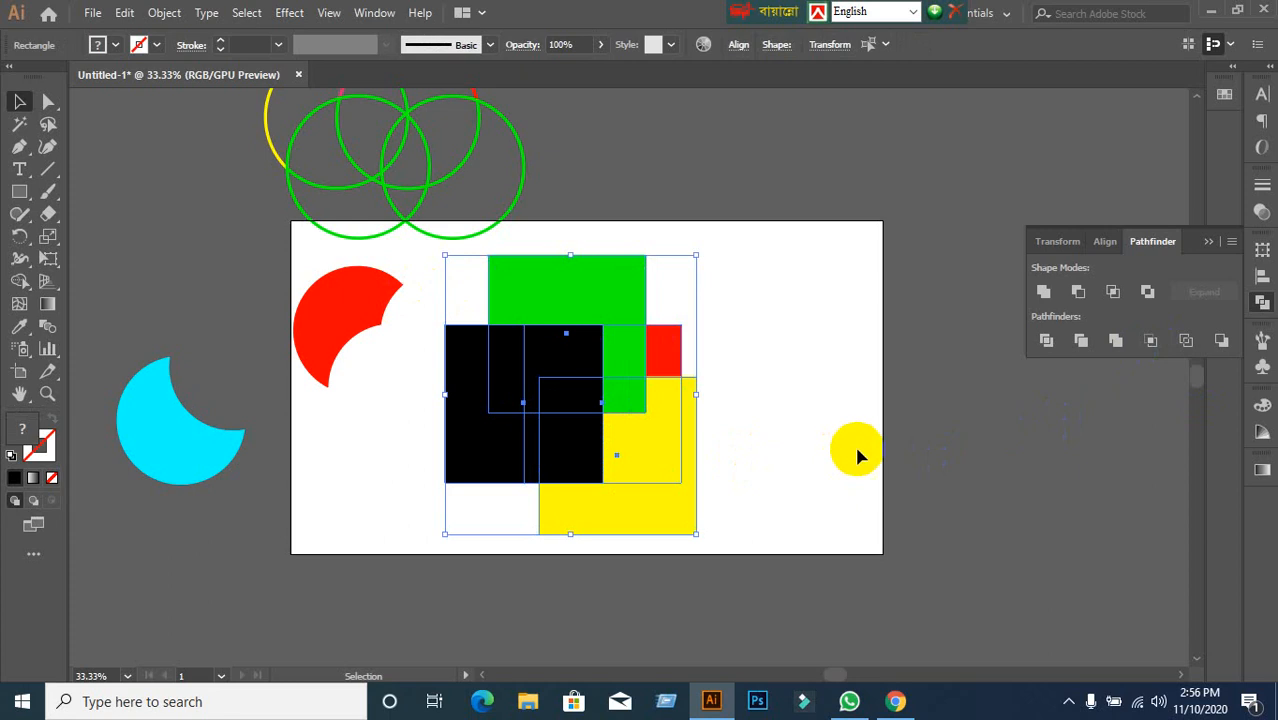
{"action": "left_click", "coordinate": [1151, 341]}
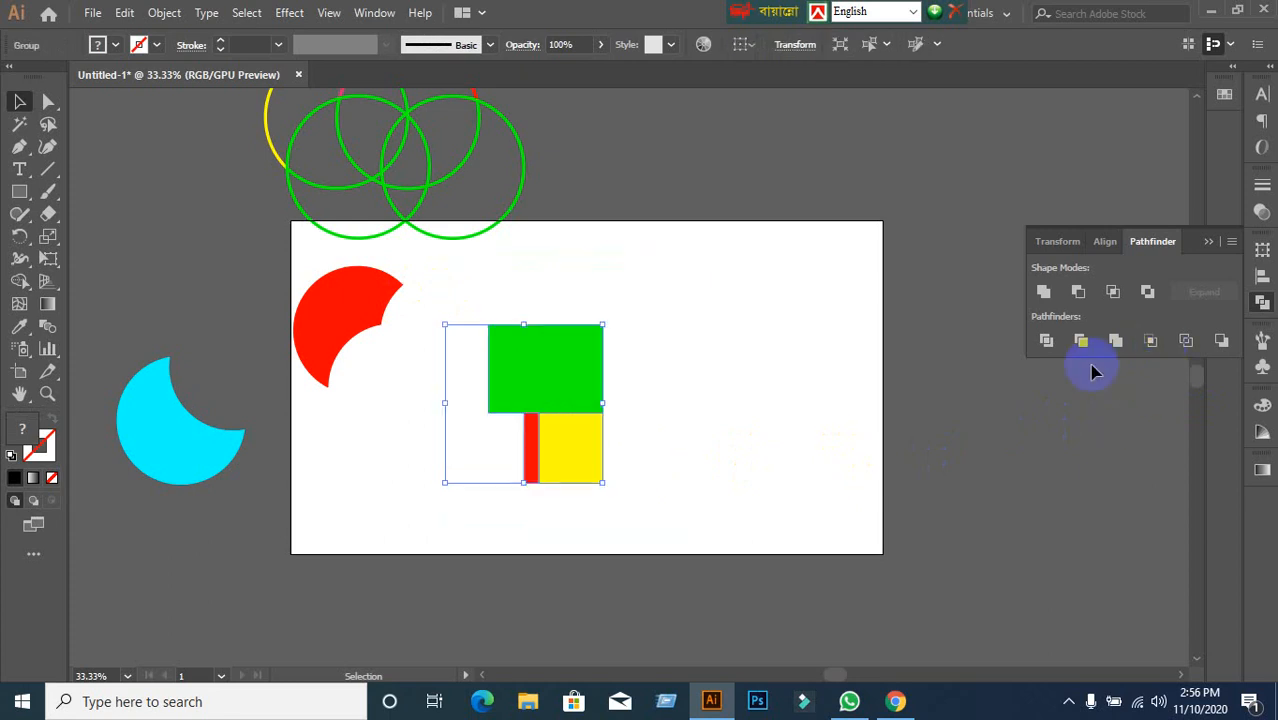
{"action": "key", "text": "ctrl+z"}
{"action": "left_click", "coordinate": [901, 424]}
Crop the four squares to the black square's area again, undo, and deselect.
{"action": "left_click_drag", "start_coordinate": [458, 287], "coordinate": [775, 566]}
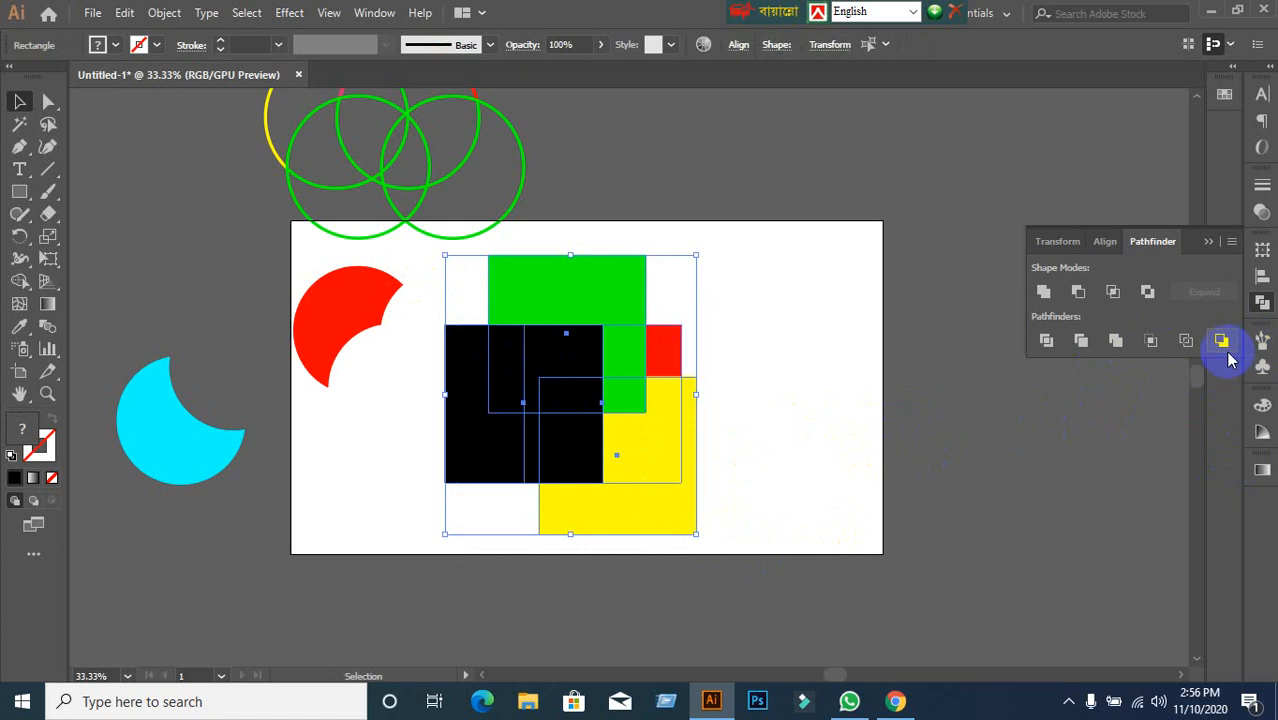
{"action": "left_click", "coordinate": [1151, 342]}
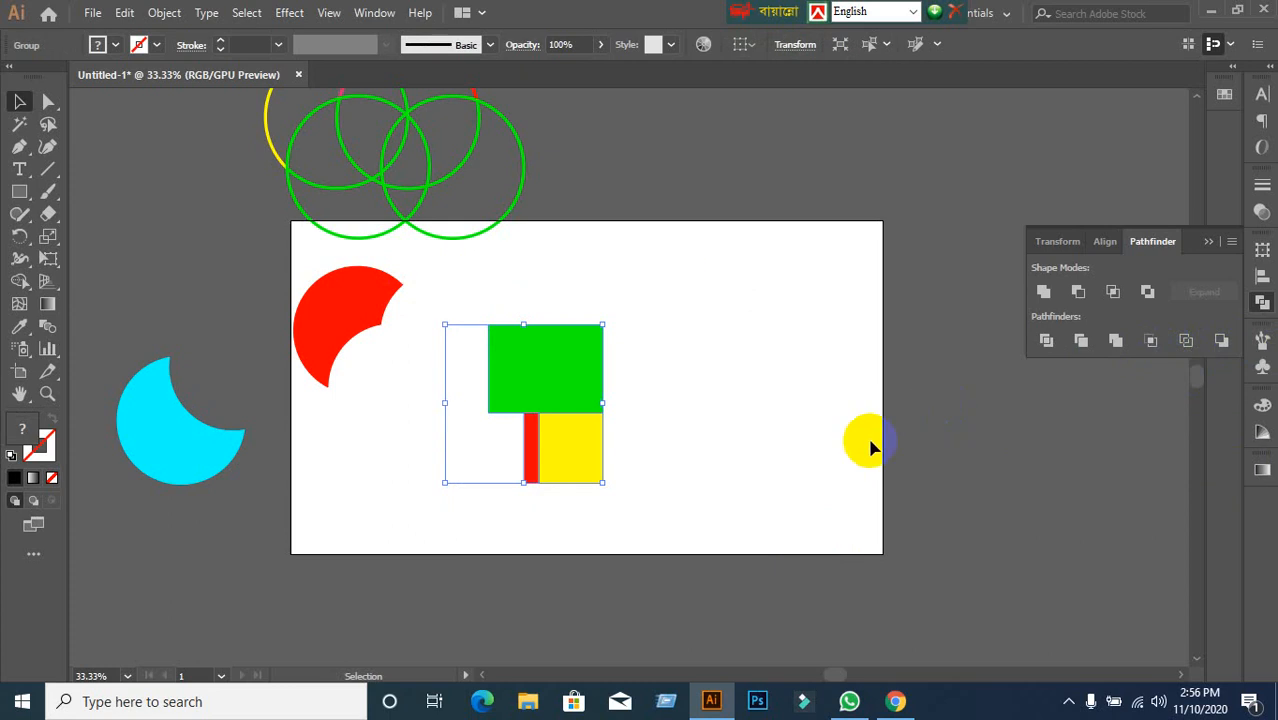
{"action": "key", "text": "a"}
{"action": "key", "text": "ctrl+z"}
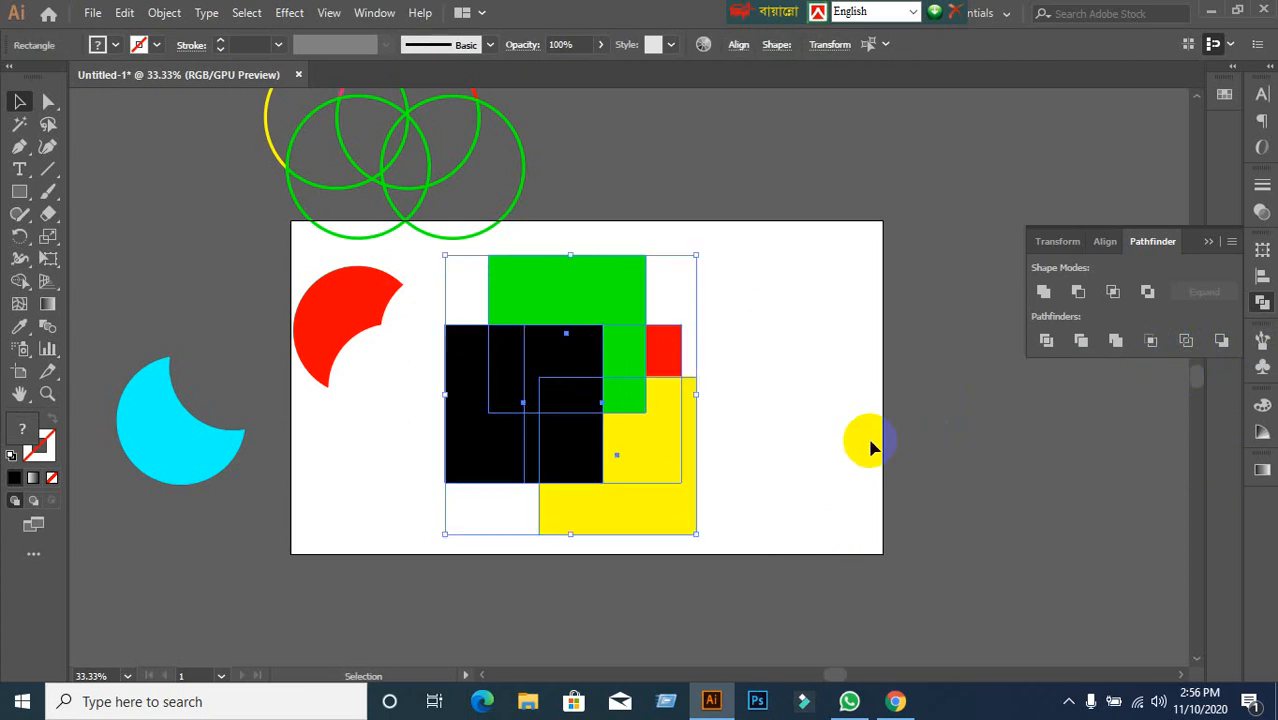
{"action": "left_click", "coordinate": [745, 428]}
{"action": "left_click", "coordinate": [595, 422]}
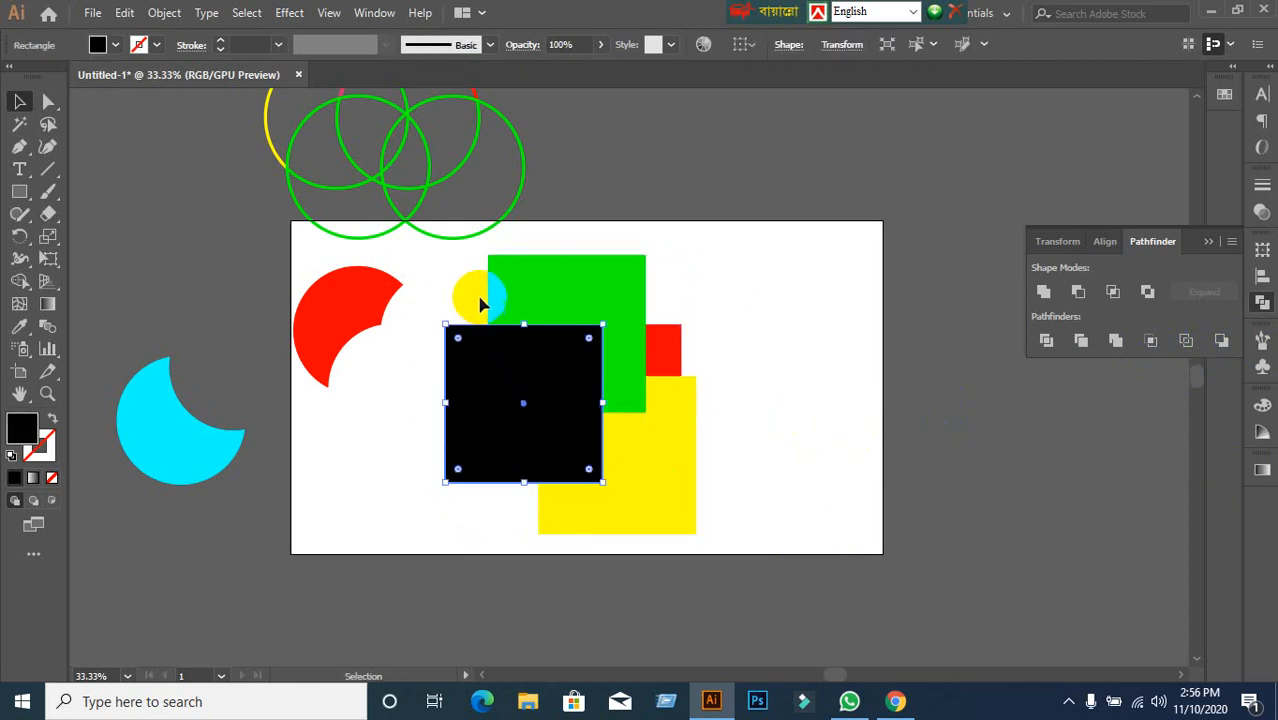
{"action": "left_click", "coordinate": [458, 273]}
{"action": "left_click_drag", "start_coordinate": [458, 273], "coordinate": [735, 480]}
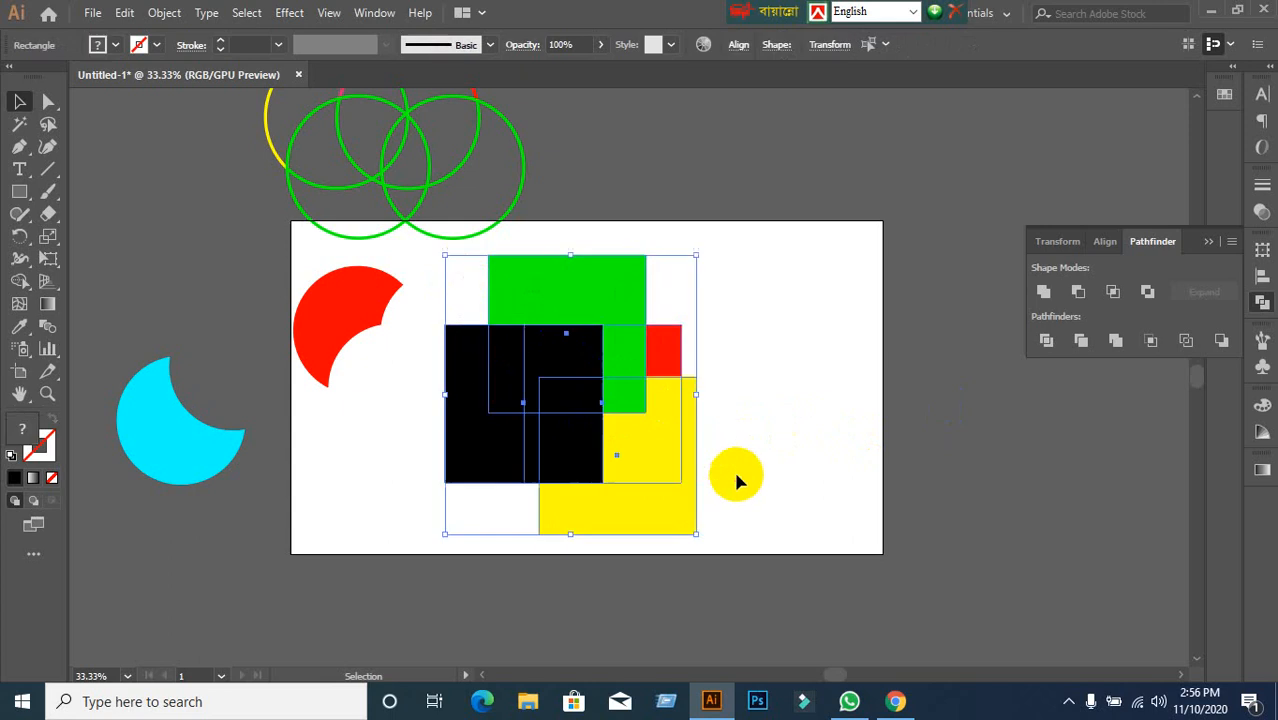
{"action": "left_click", "coordinate": [1151, 342]}
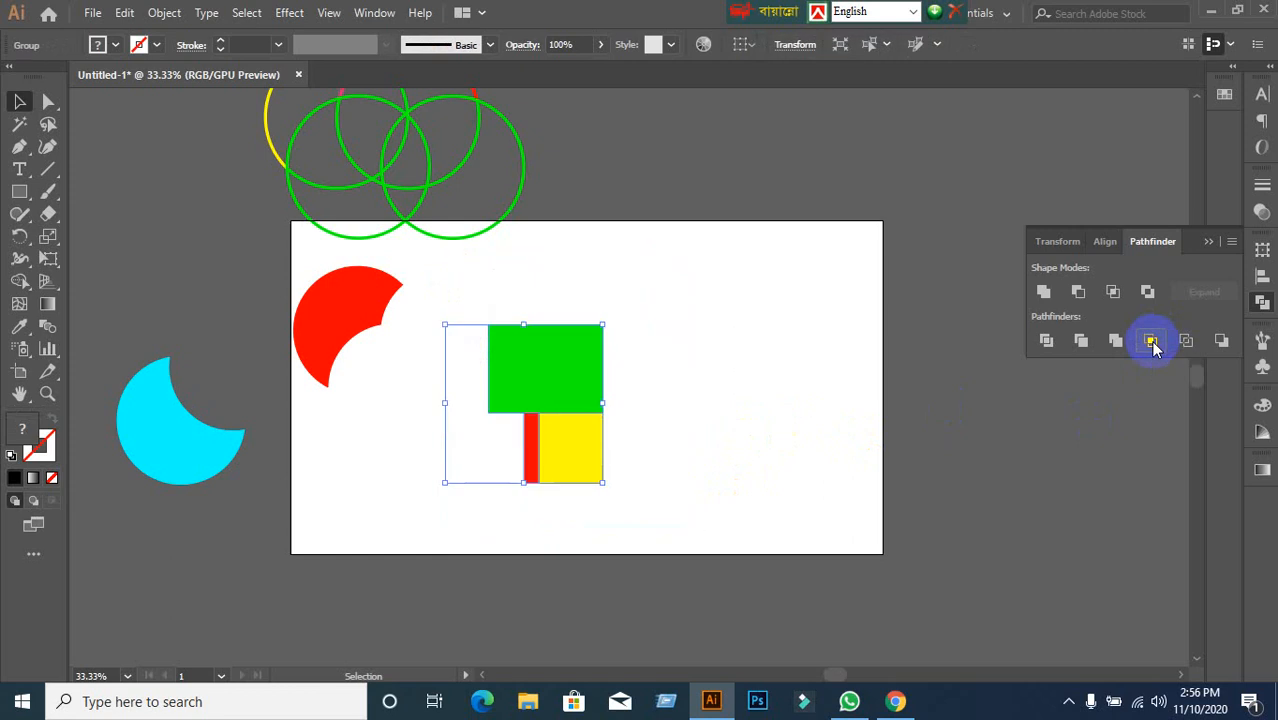
{"action": "key", "text": "ctrl+z"}
{"action": "left_click", "coordinate": [1151, 342]}
{"action": "key", "text": "ctrl+z"}
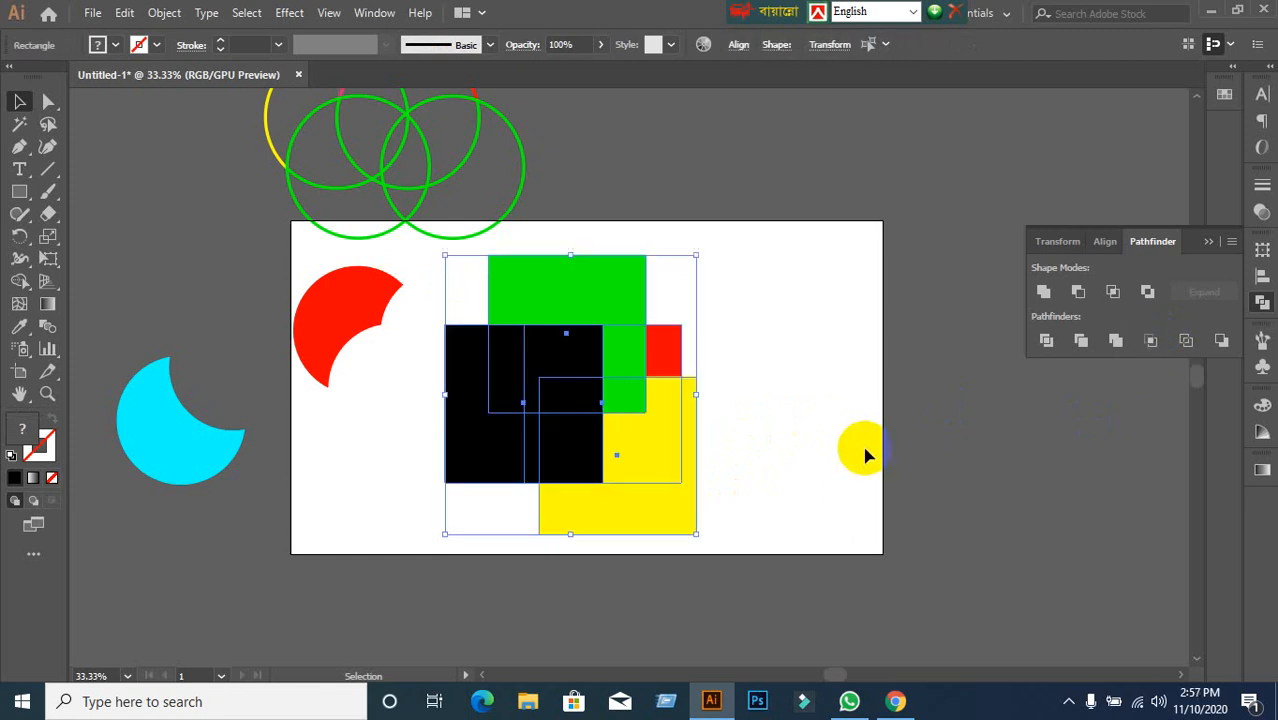
{"action": "left_click", "coordinate": [855, 445]}
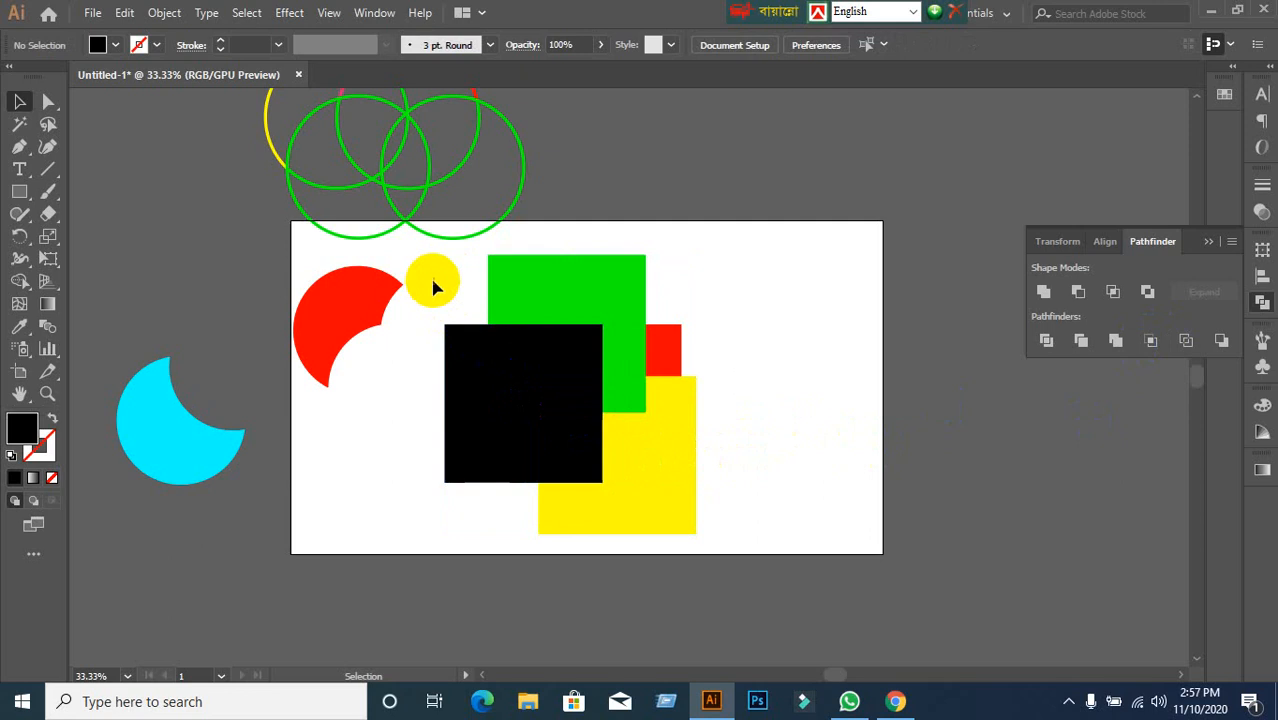
Move the squares above the artboard and draw a red-filled circle below them.
{"action": "left_click_drag", "start_coordinate": [432, 281], "coordinate": [777, 228]}
{"action": "left_click", "coordinate": [678, 385]}
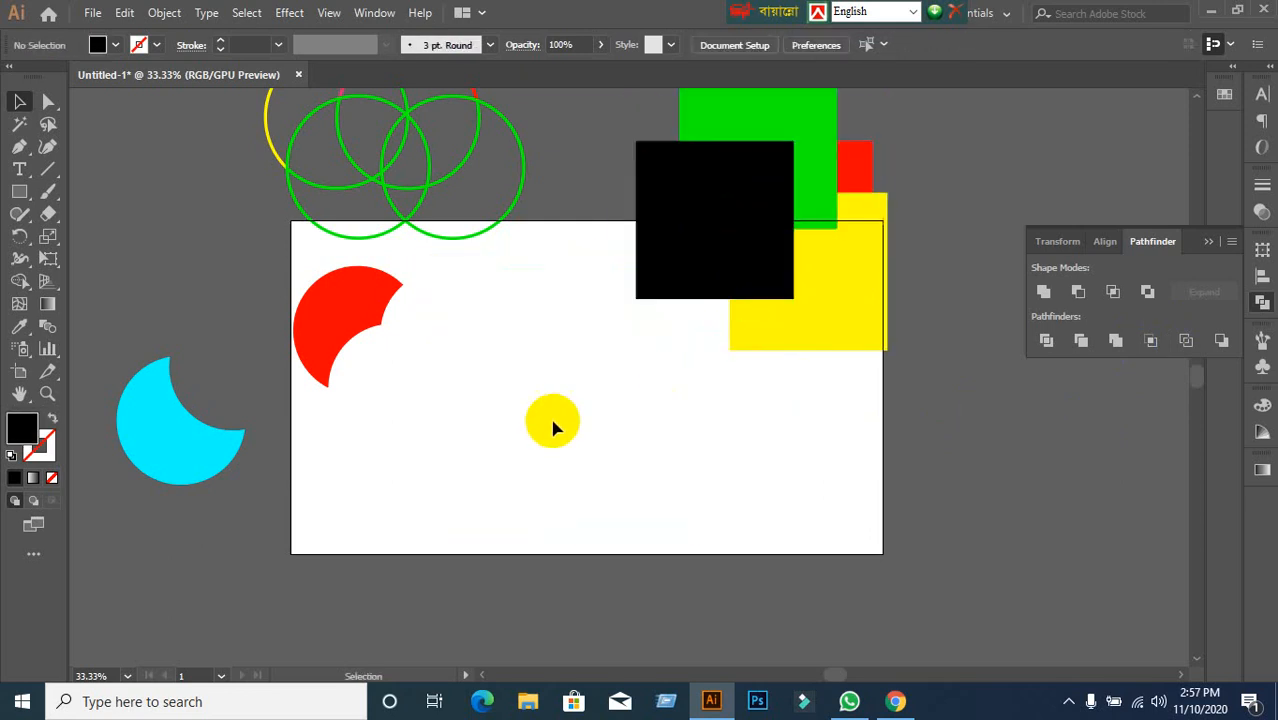
{"action": "left_click_drag", "start_coordinate": [23, 187], "coordinate": [88, 238]}
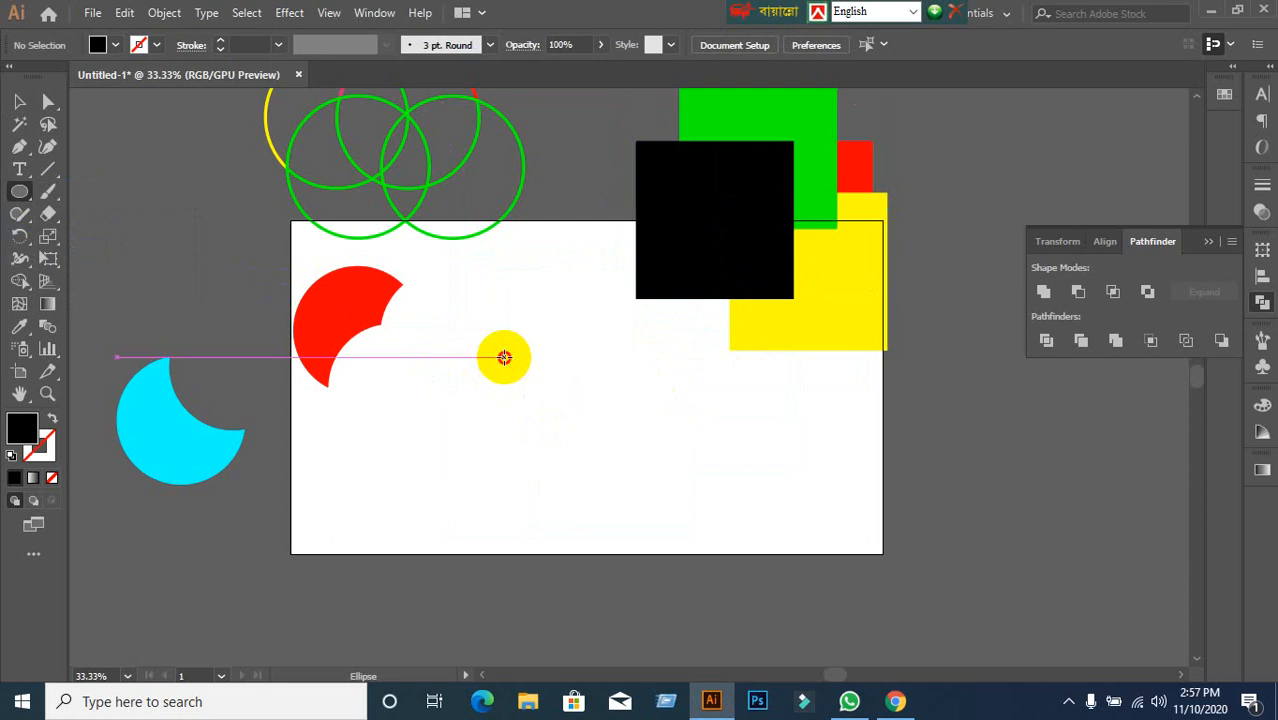
{"action": "left_click_drag", "start_coordinate": [504, 356], "coordinate": [668, 520]}
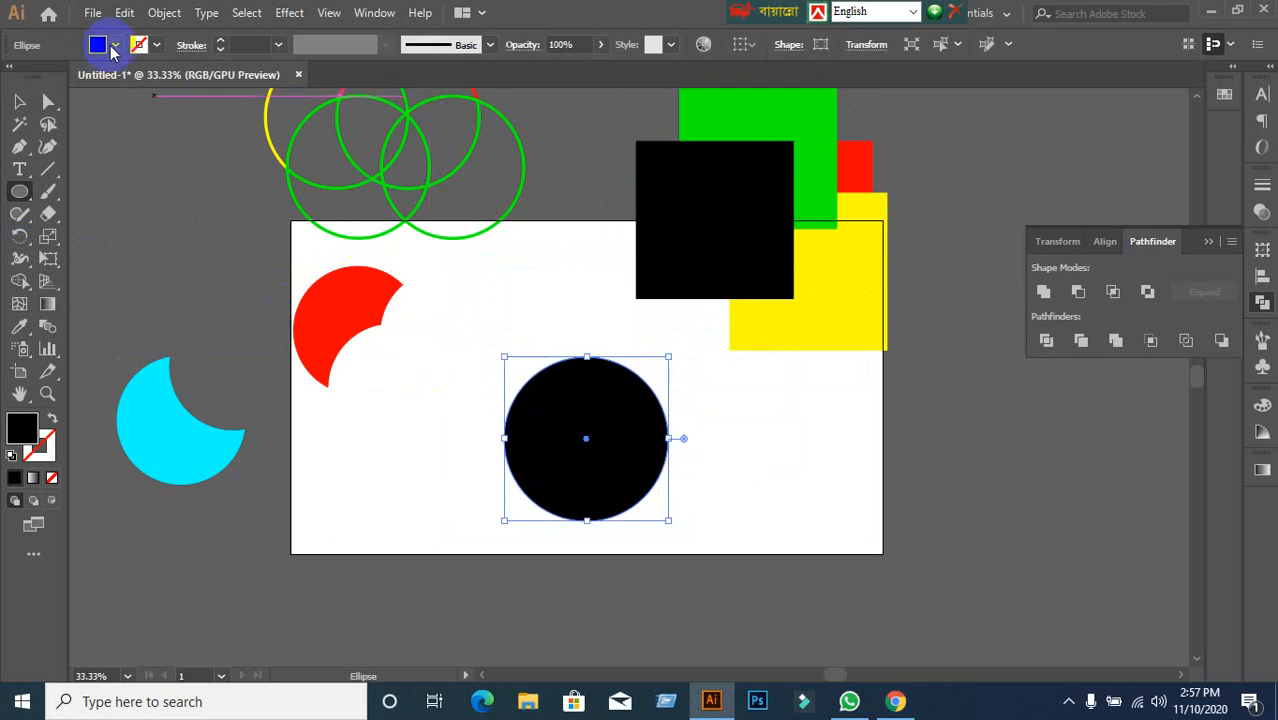
{"action": "left_click", "coordinate": [97, 44]}
{"action": "left_click", "coordinate": [64, 76]}
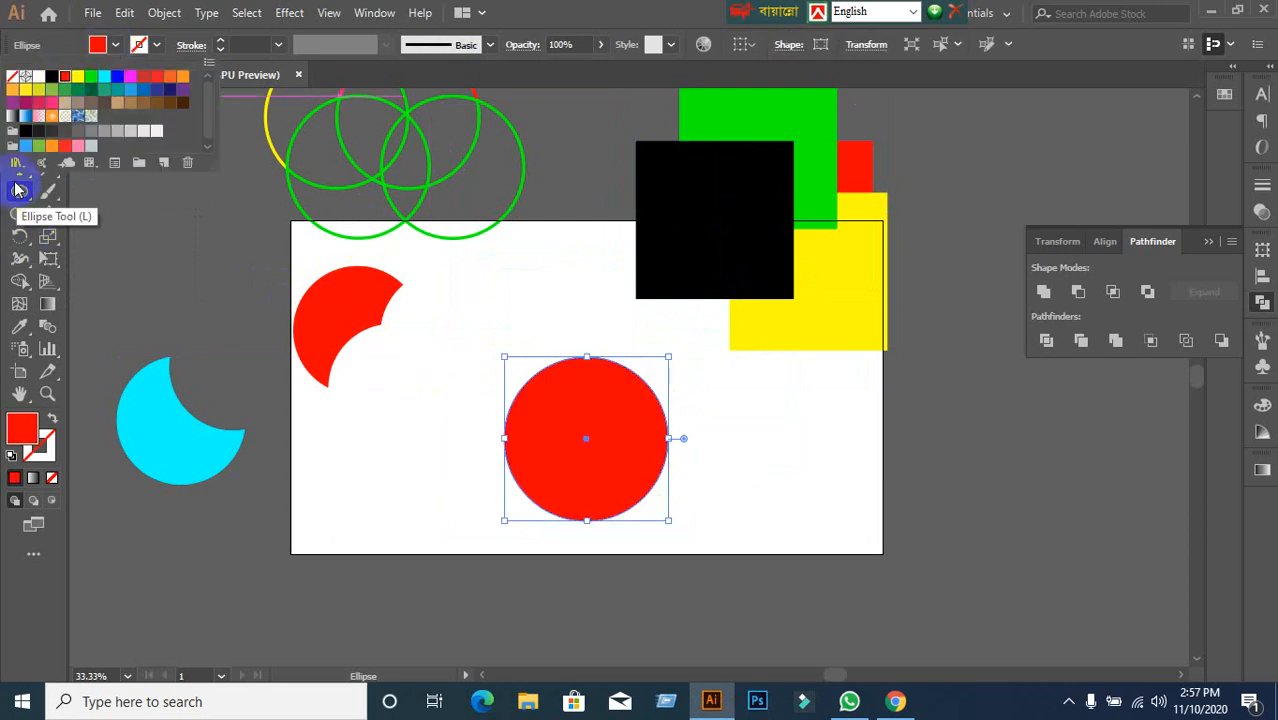
{"action": "left_click", "coordinate": [405, 63]}
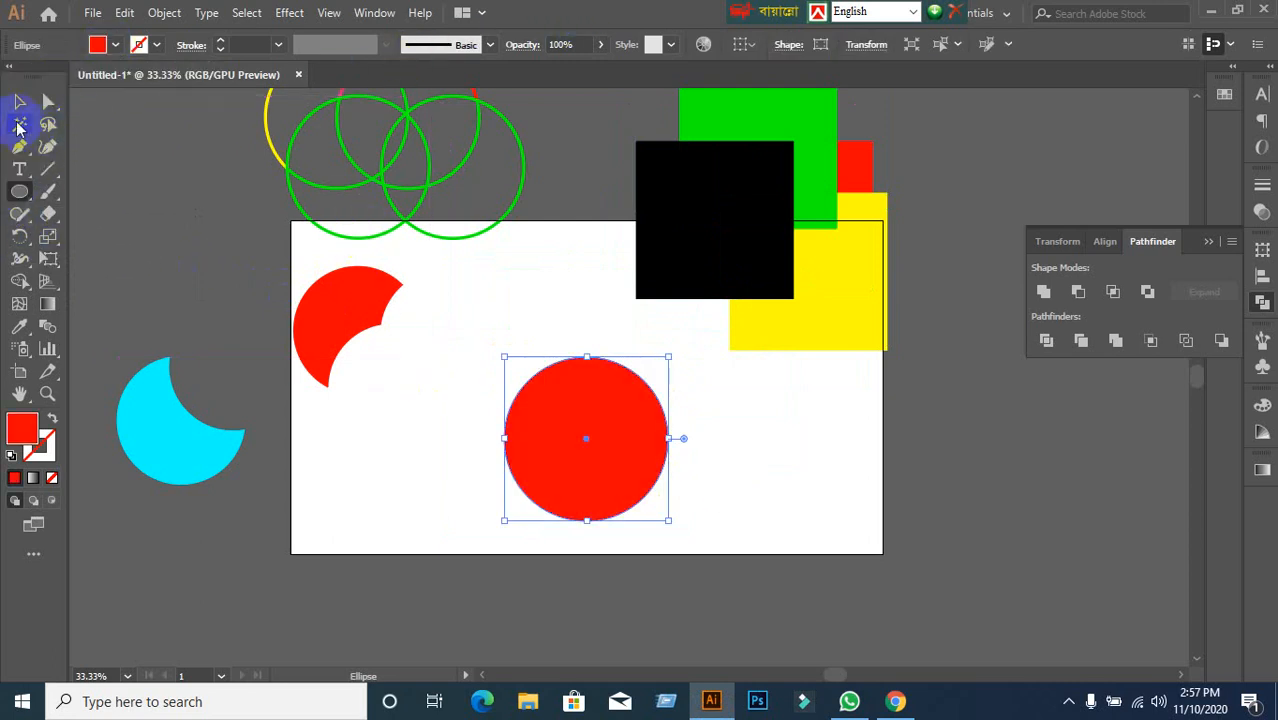
Make two overlapping copies of the red circle and fill the right-hand one cyan.
{"action": "left_click", "coordinate": [19, 101]}
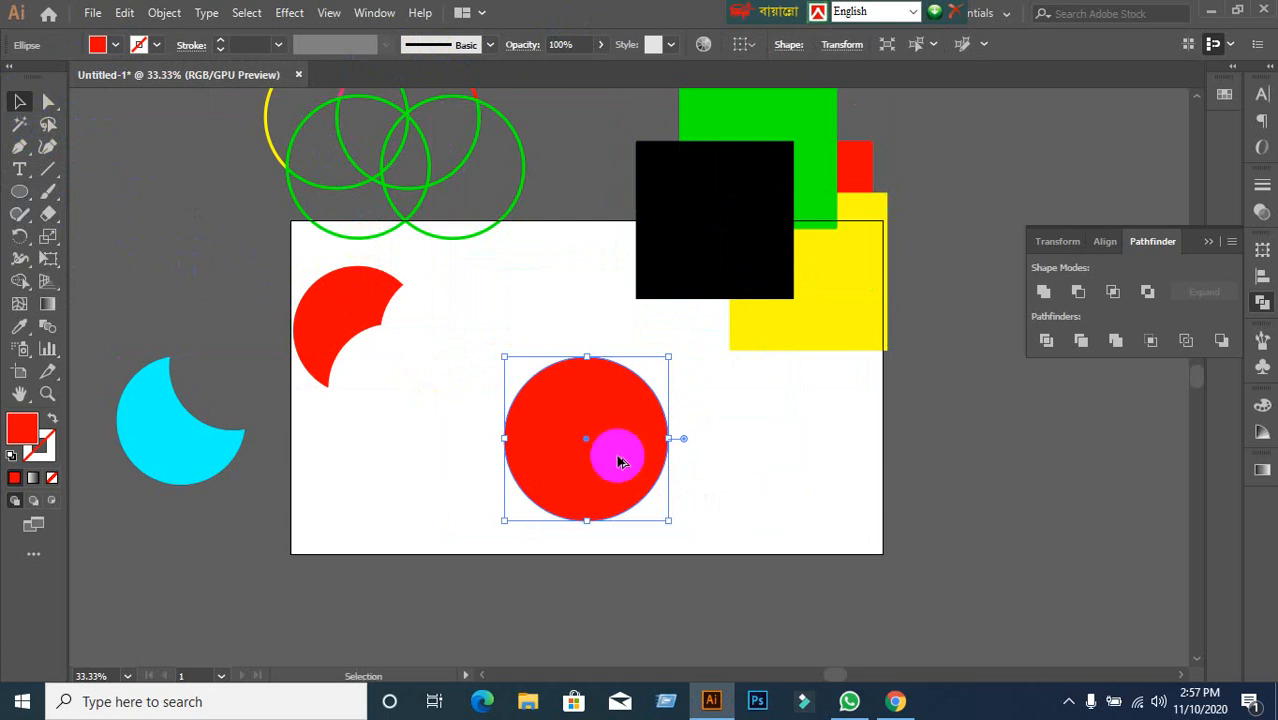
{"action": "left_click_drag", "start_coordinate": [619, 454], "coordinate": [750, 499]}
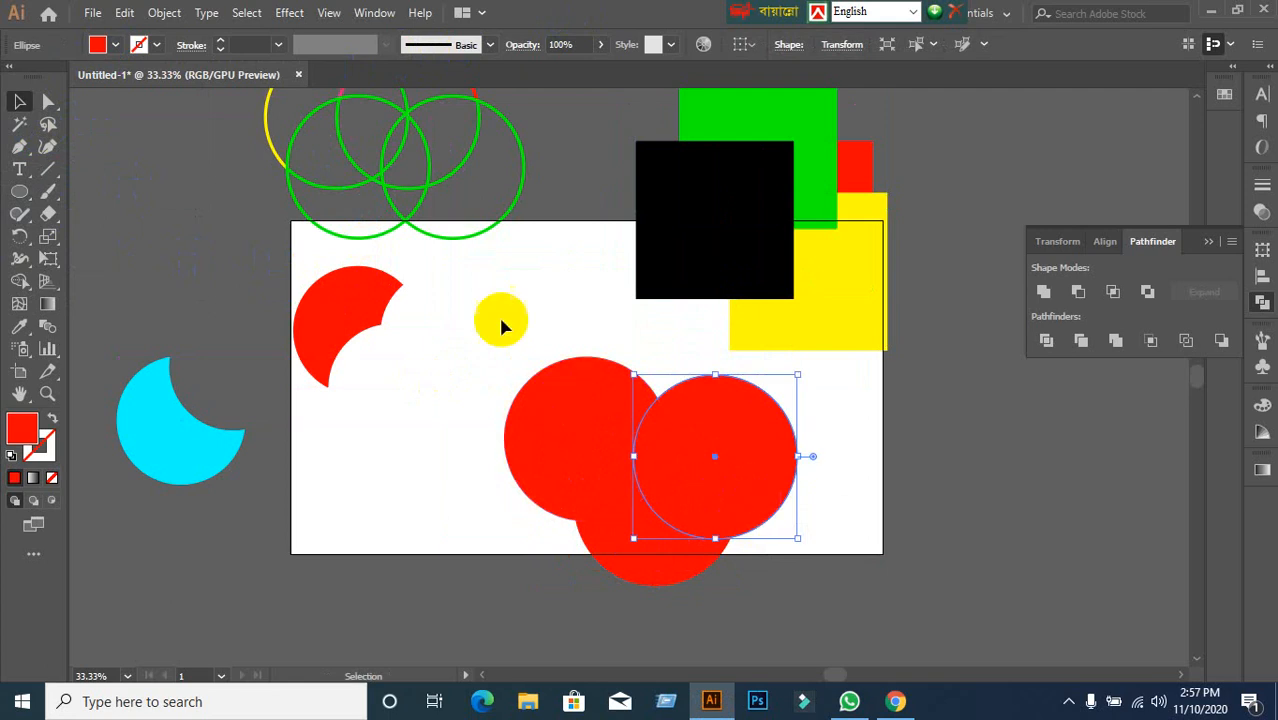
{"action": "left_click", "coordinate": [118, 47]}
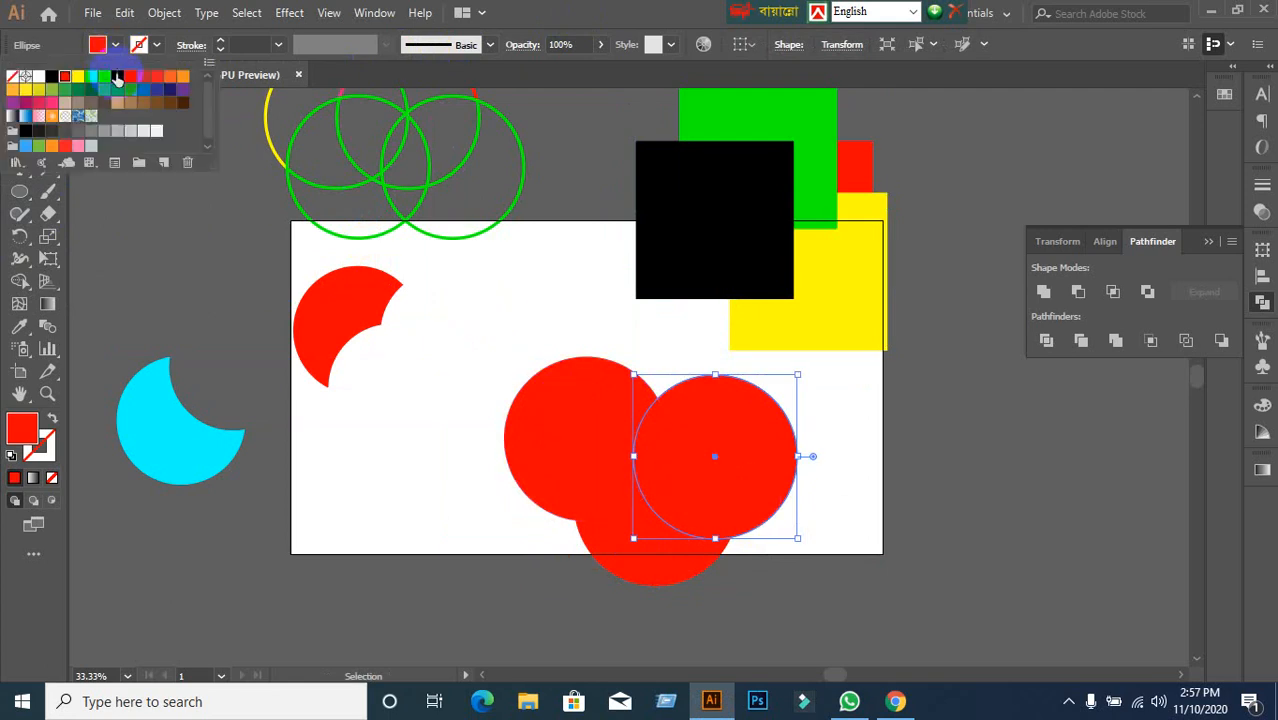
{"action": "left_click", "coordinate": [104, 76]}
Fill the upper-left circle with blue.
{"action": "left_click", "coordinate": [585, 441]}
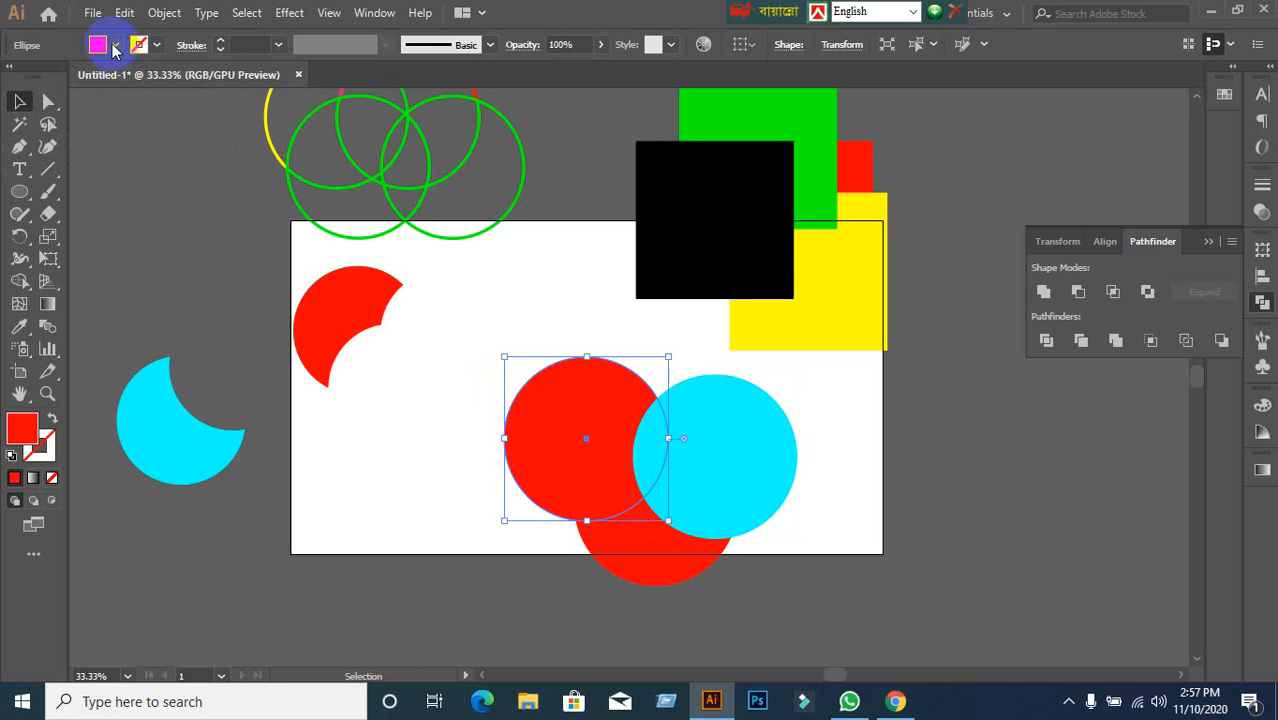
{"action": "left_click", "coordinate": [139, 45]}
{"action": "left_click", "coordinate": [118, 77]}
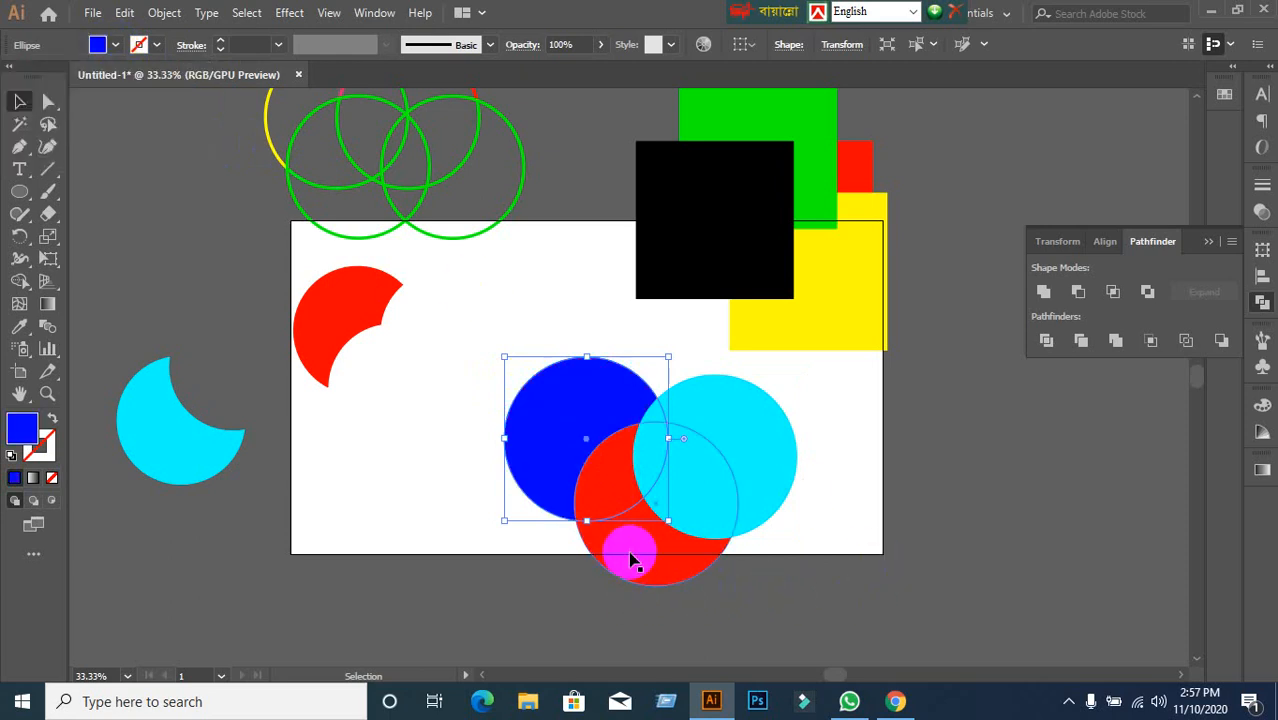
{"action": "left_click", "coordinate": [533, 585]}
Change the lower circle to a darker red, nudge the cyan circle up-left, and select all three.
{"action": "left_click", "coordinate": [615, 558]}
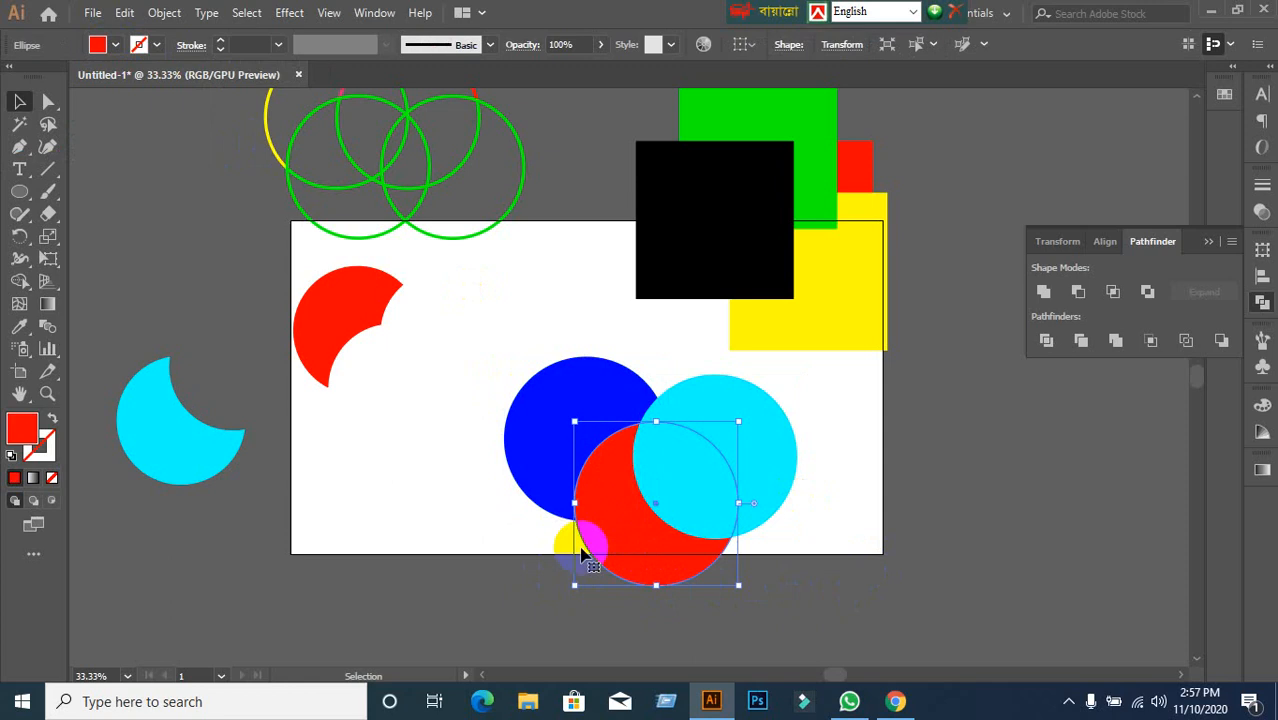
{"action": "left_click", "coordinate": [110, 50]}
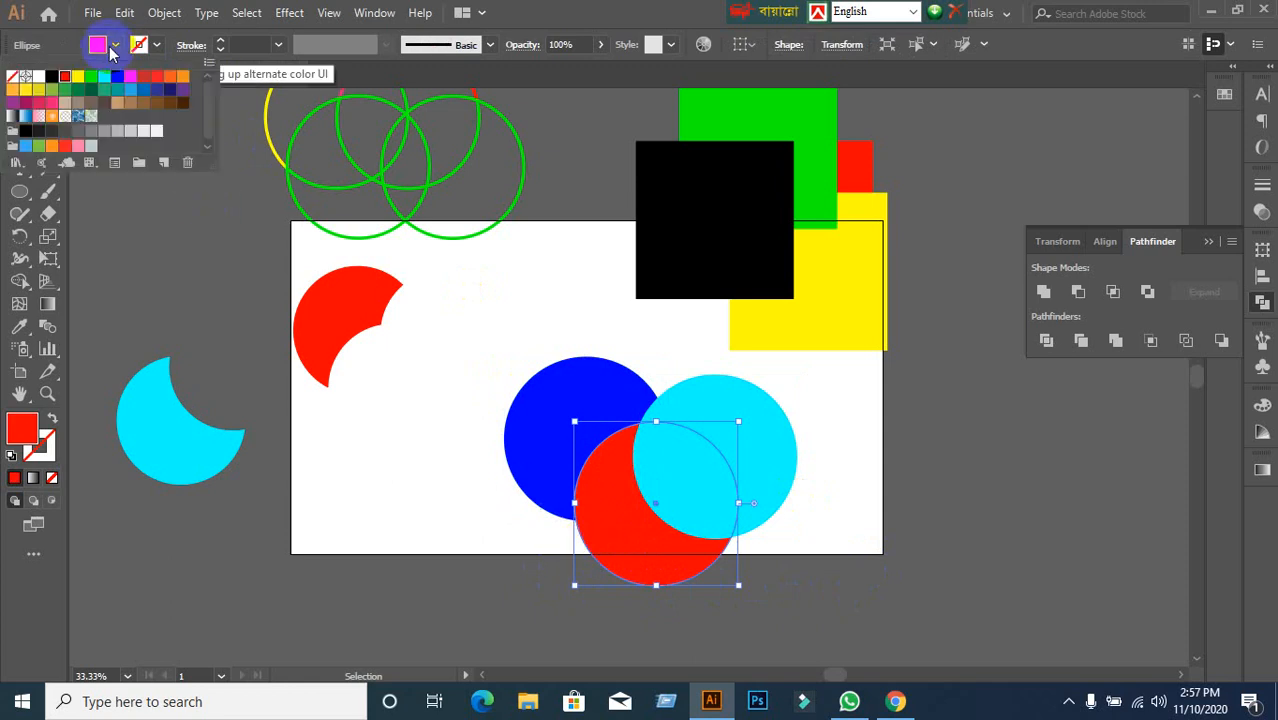
{"action": "left_click", "coordinate": [143, 76]}
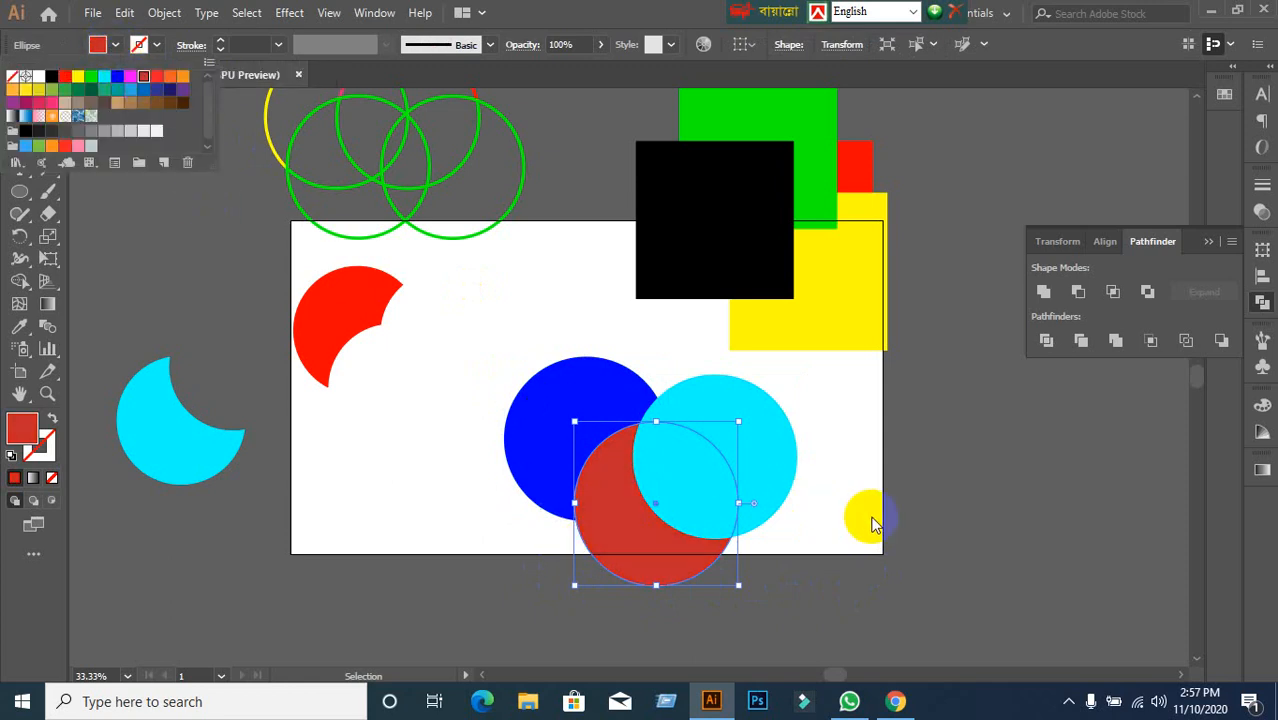
{"action": "left_click", "coordinate": [756, 476]}
{"action": "left_click", "coordinate": [838, 490]}
{"action": "left_click_drag", "start_coordinate": [754, 477], "coordinate": [742, 465]}
{"action": "left_click_drag", "start_coordinate": [497, 397], "coordinate": [735, 580]}
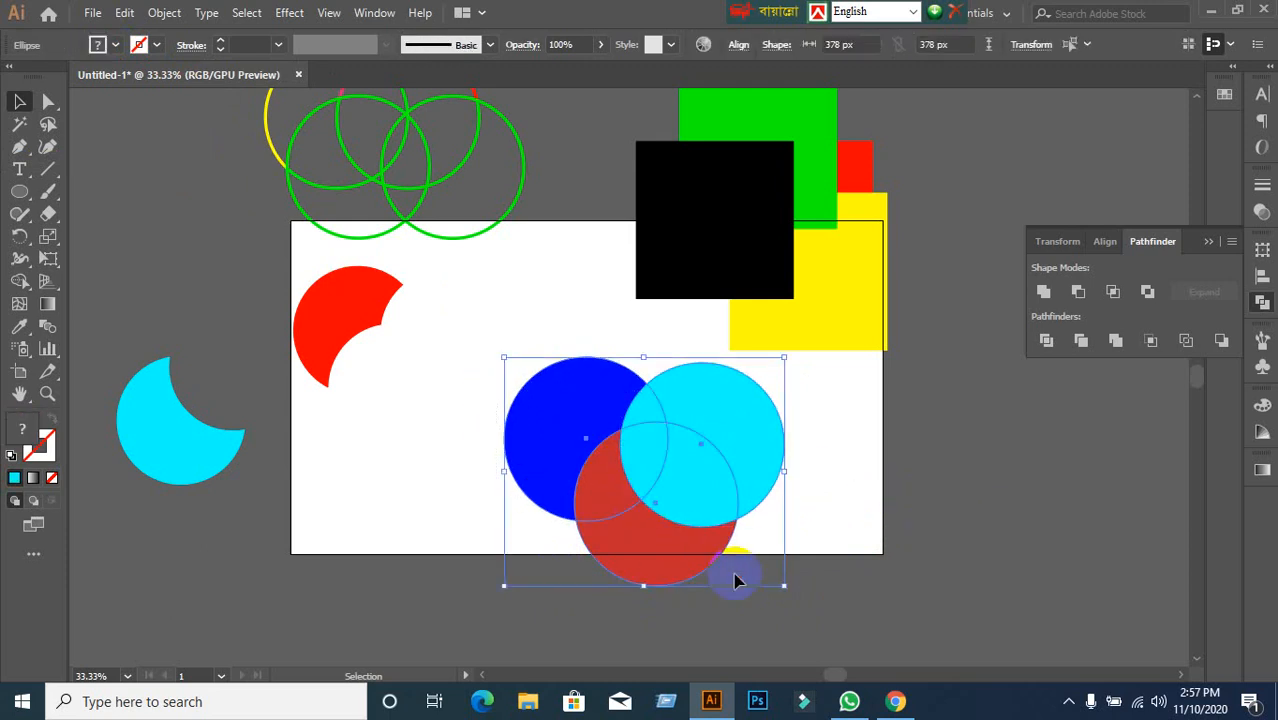
Reselect the three circles and try Pathfinder Crop three times, undoing each attempt.
{"action": "left_click", "coordinate": [912, 530]}
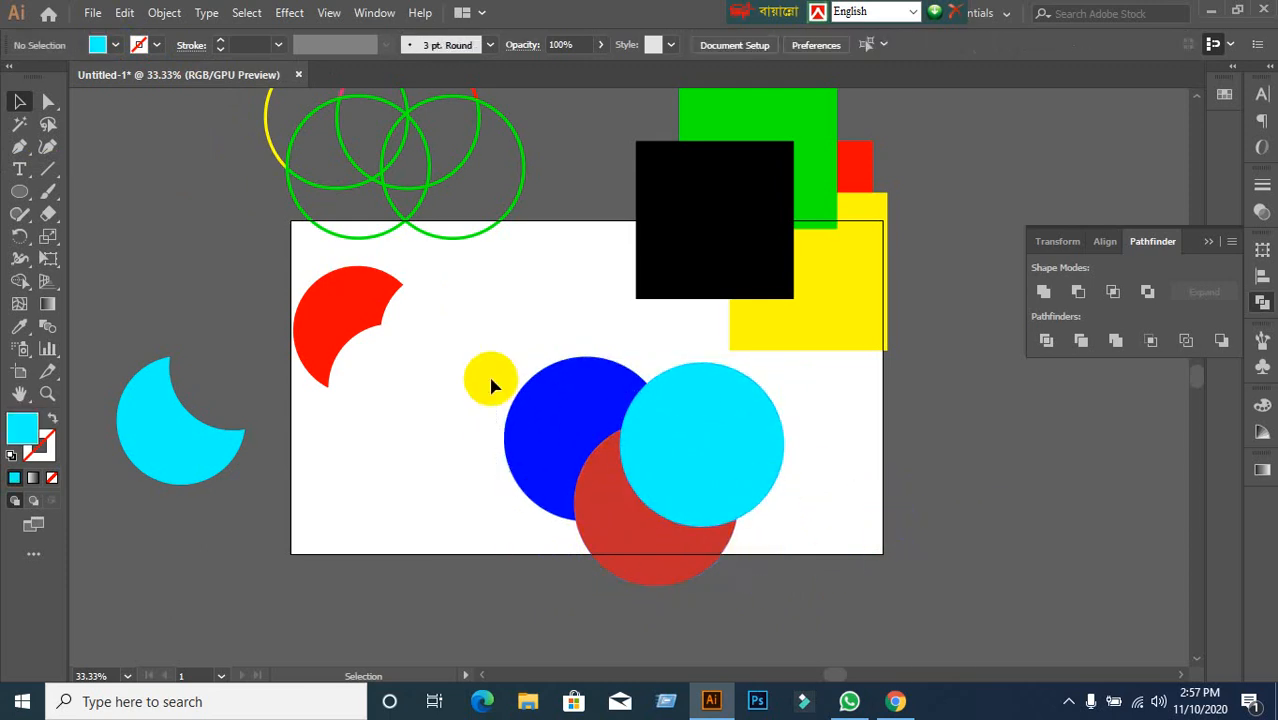
{"action": "left_click_drag", "start_coordinate": [492, 385], "coordinate": [810, 568]}
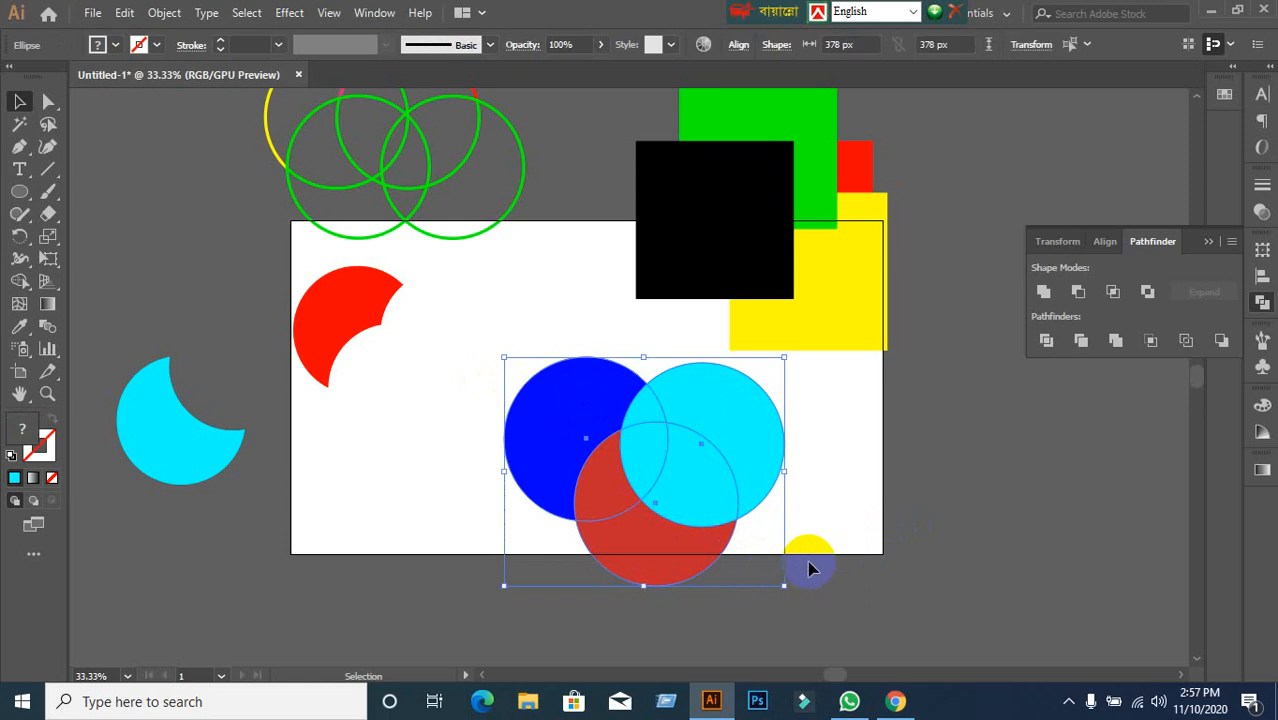
{"action": "left_click", "coordinate": [1151, 340]}
{"action": "key", "text": "ctrl+z"}
{"action": "left_click", "coordinate": [1150, 341]}
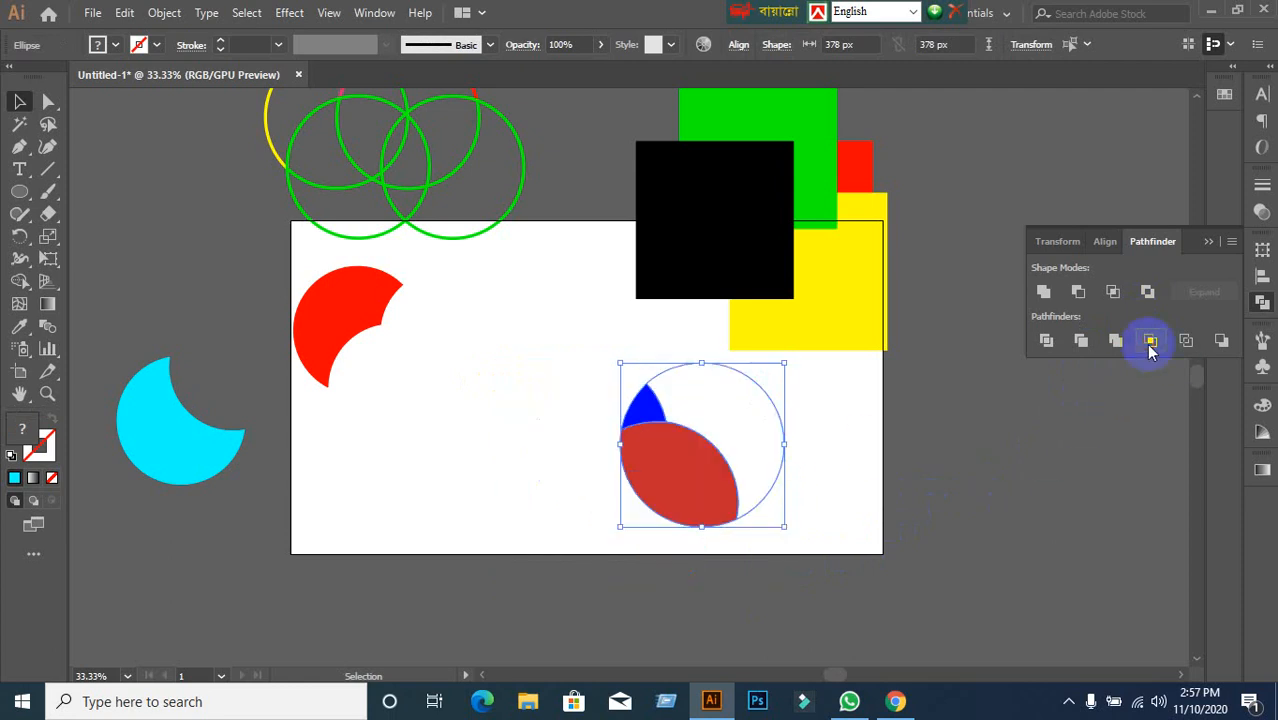
{"action": "key", "text": "ctrl+z"}
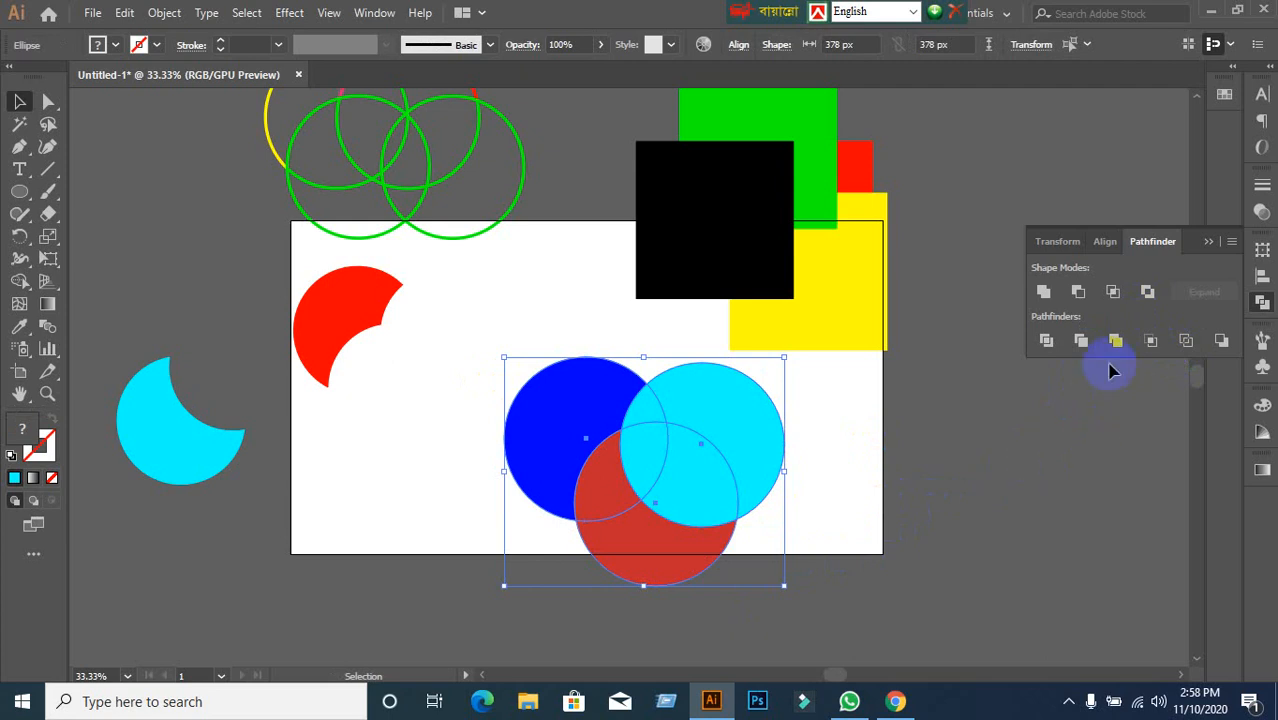
{"action": "left_click", "coordinate": [1150, 341]}
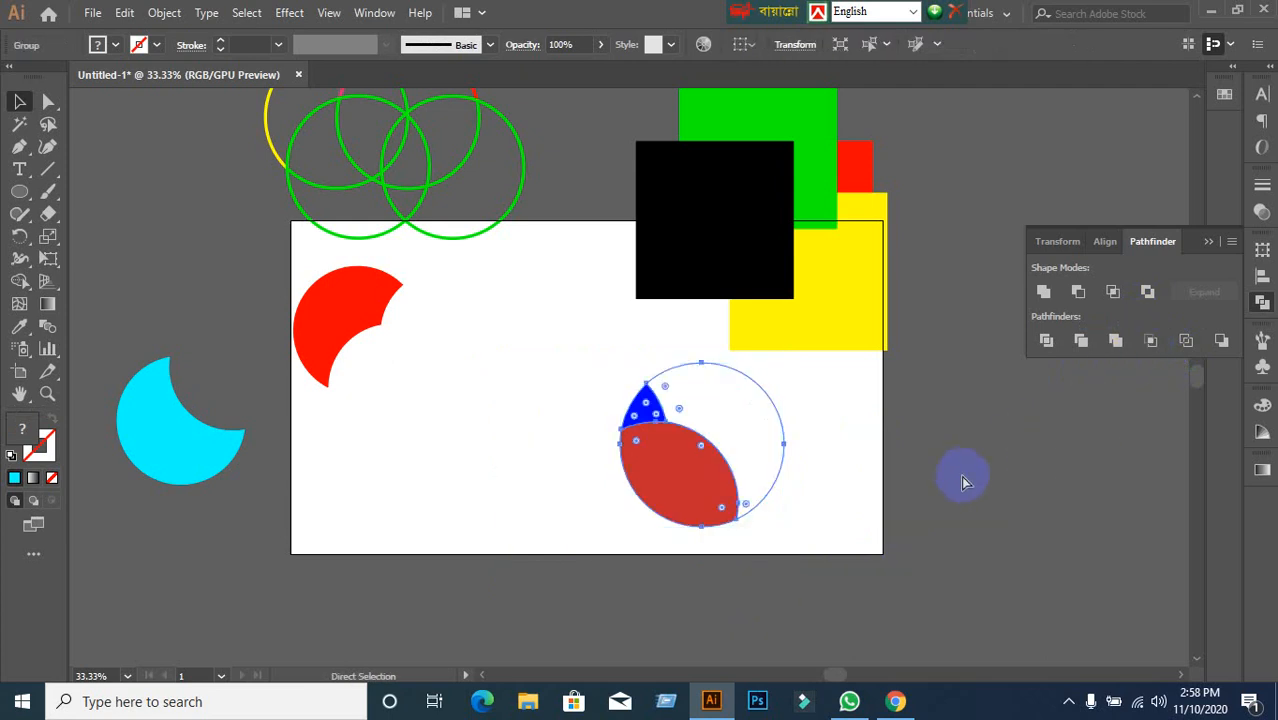
{"action": "key", "text": "ctrl+z"}
Shift the circles slightly left, try cropping and dividing them again with undo, then deselect.
{"action": "left_click_drag", "start_coordinate": [732, 497], "coordinate": [678, 498]}
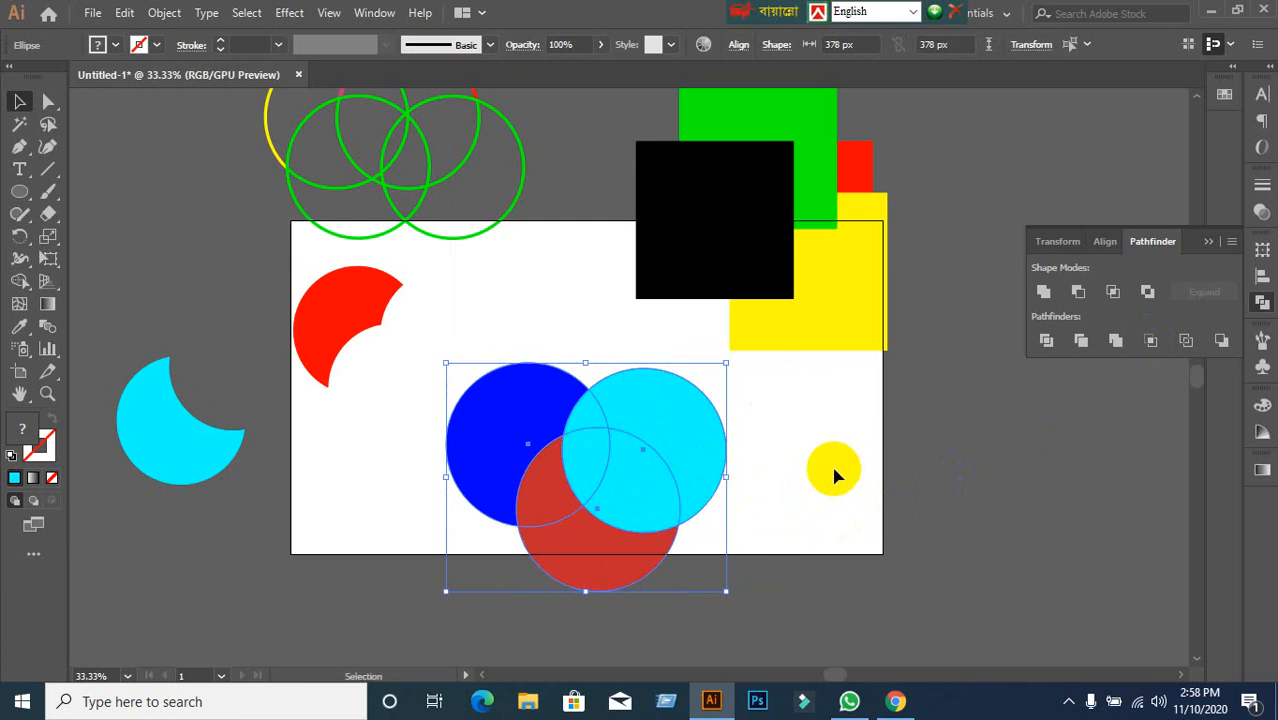
{"action": "scroll", "coordinate": [835, 468], "scroll_direction": "up", "scroll_amount": 2}
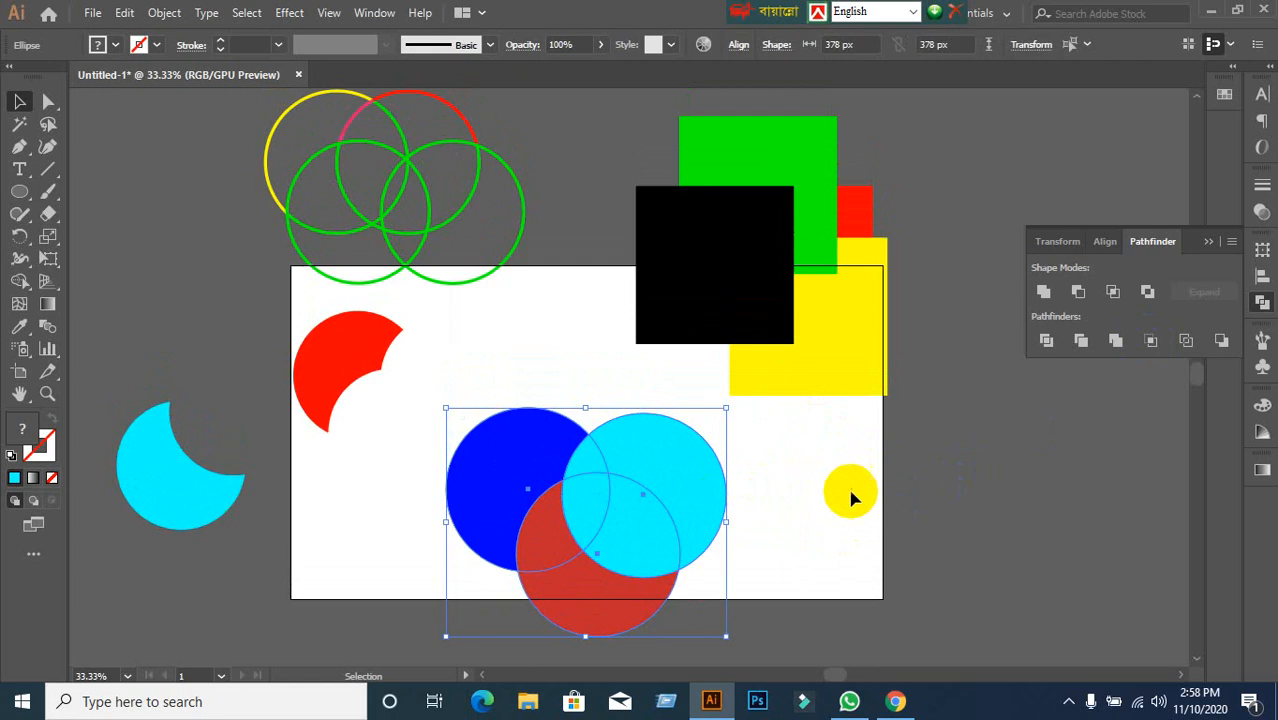
{"action": "left_click", "coordinate": [1151, 345]}
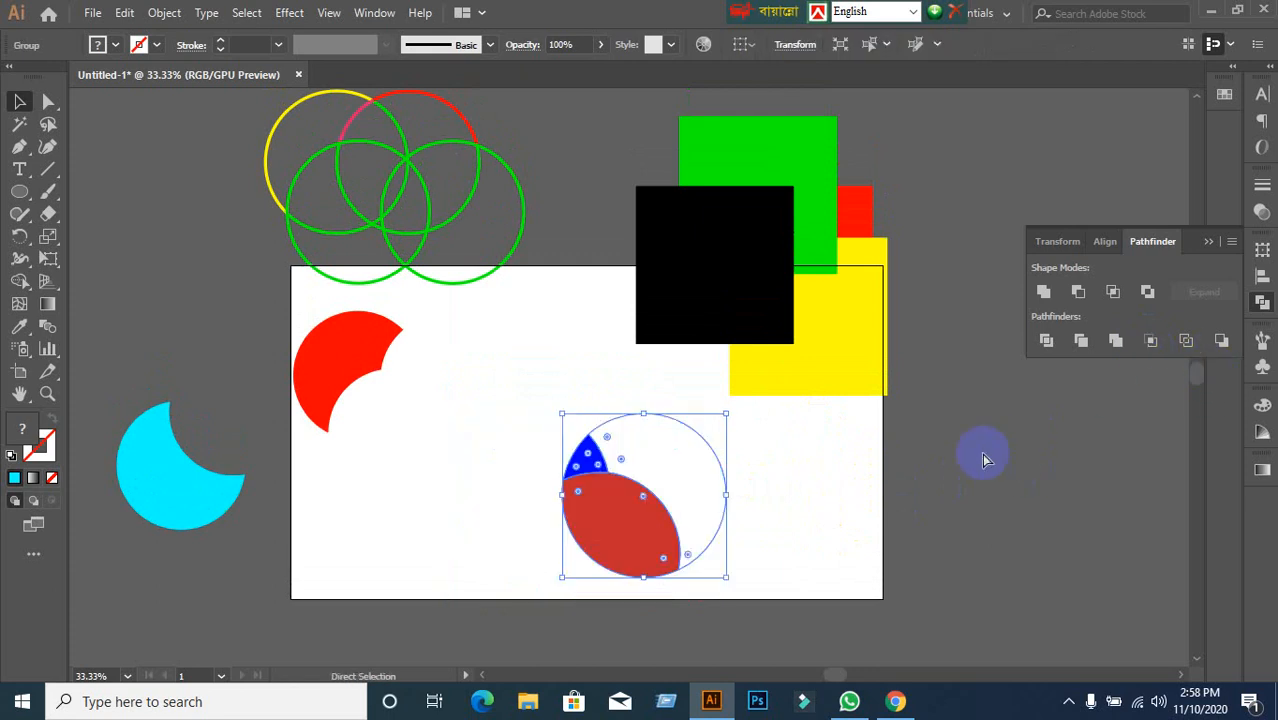
{"action": "key", "text": "ctrl+z"}
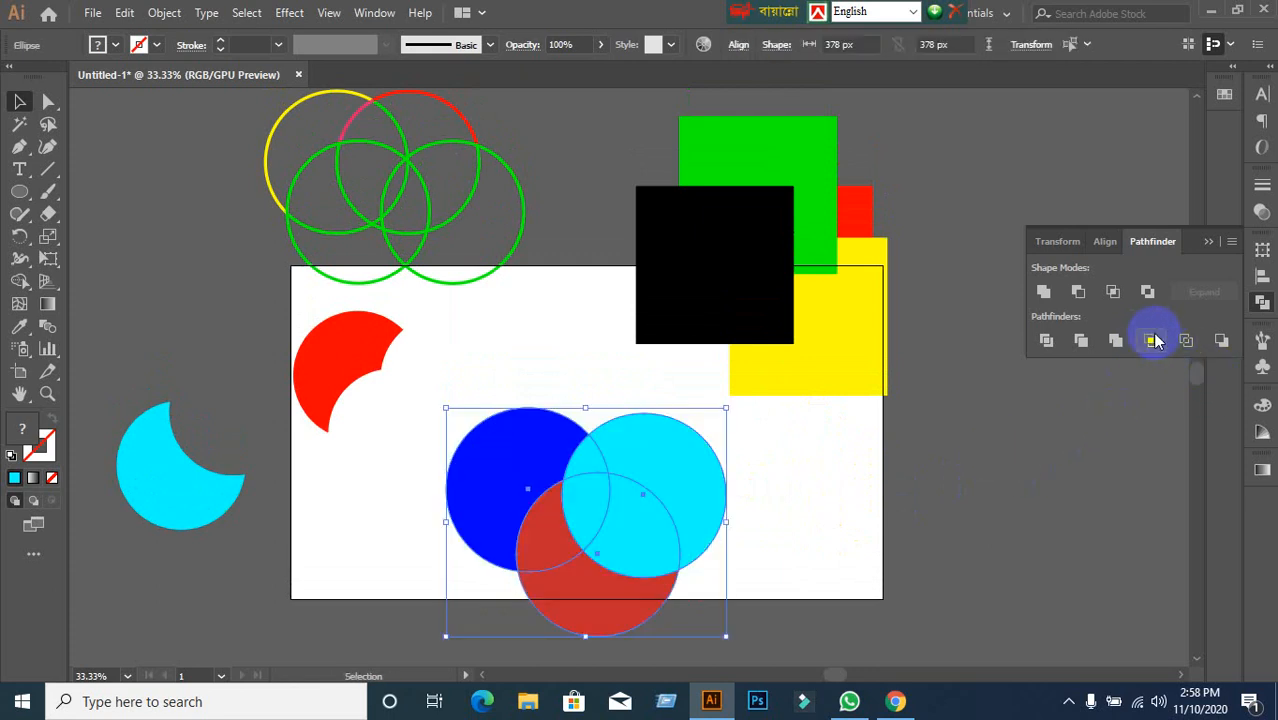
{"action": "left_click", "coordinate": [1151, 341]}
{"action": "key", "text": "ctrl+z"}
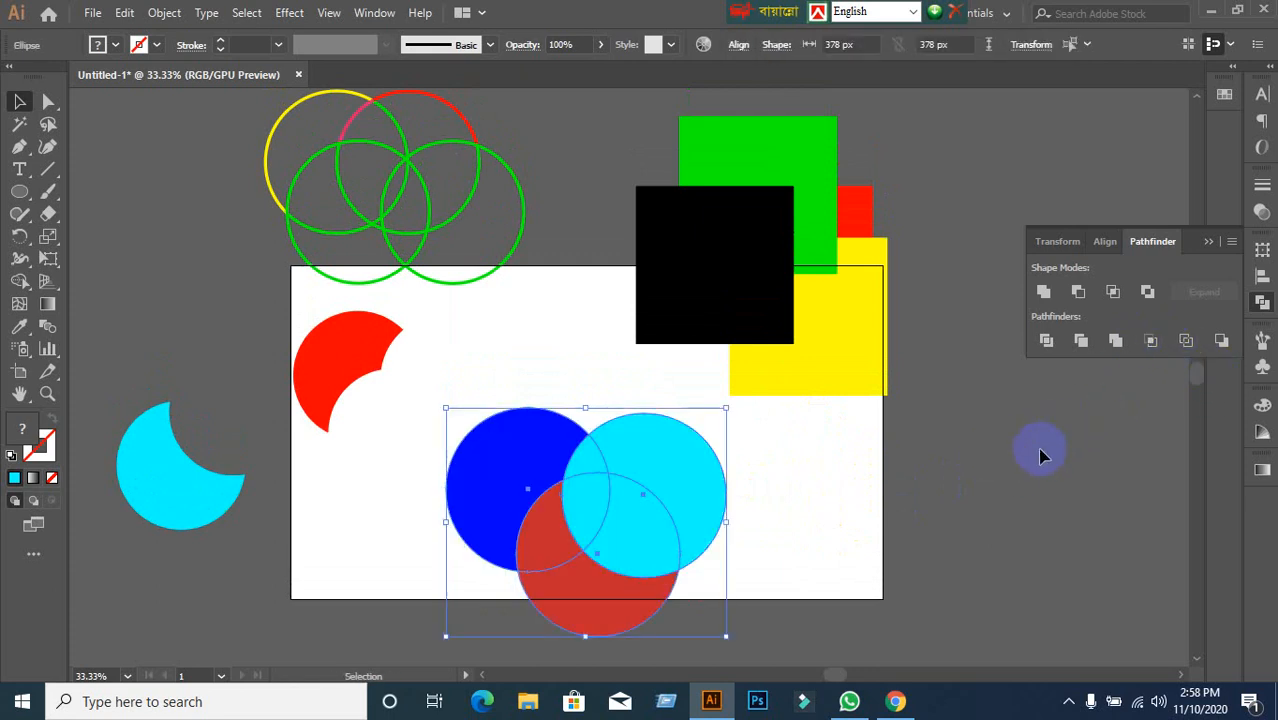
{"action": "left_click", "coordinate": [1030, 453]}
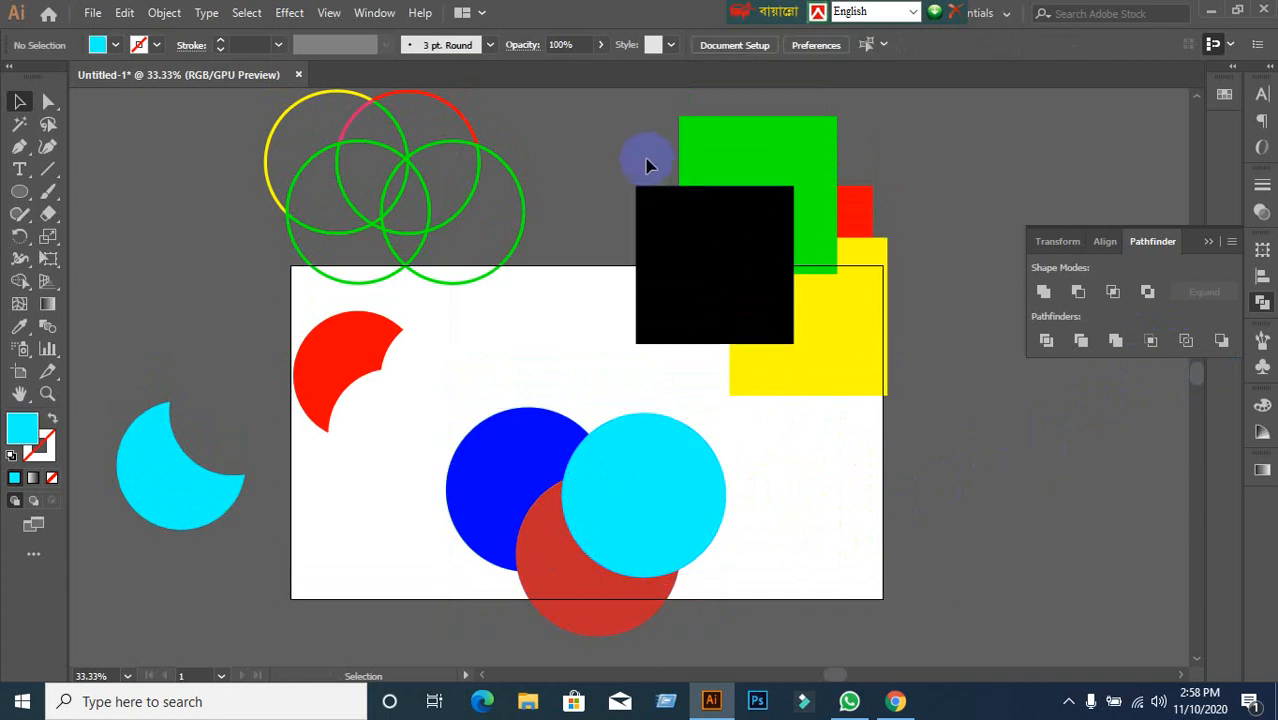
Crop the four overlapping squares to the black square's area, then undo and deselect.
{"action": "left_click_drag", "start_coordinate": [625, 157], "coordinate": [858, 365]}
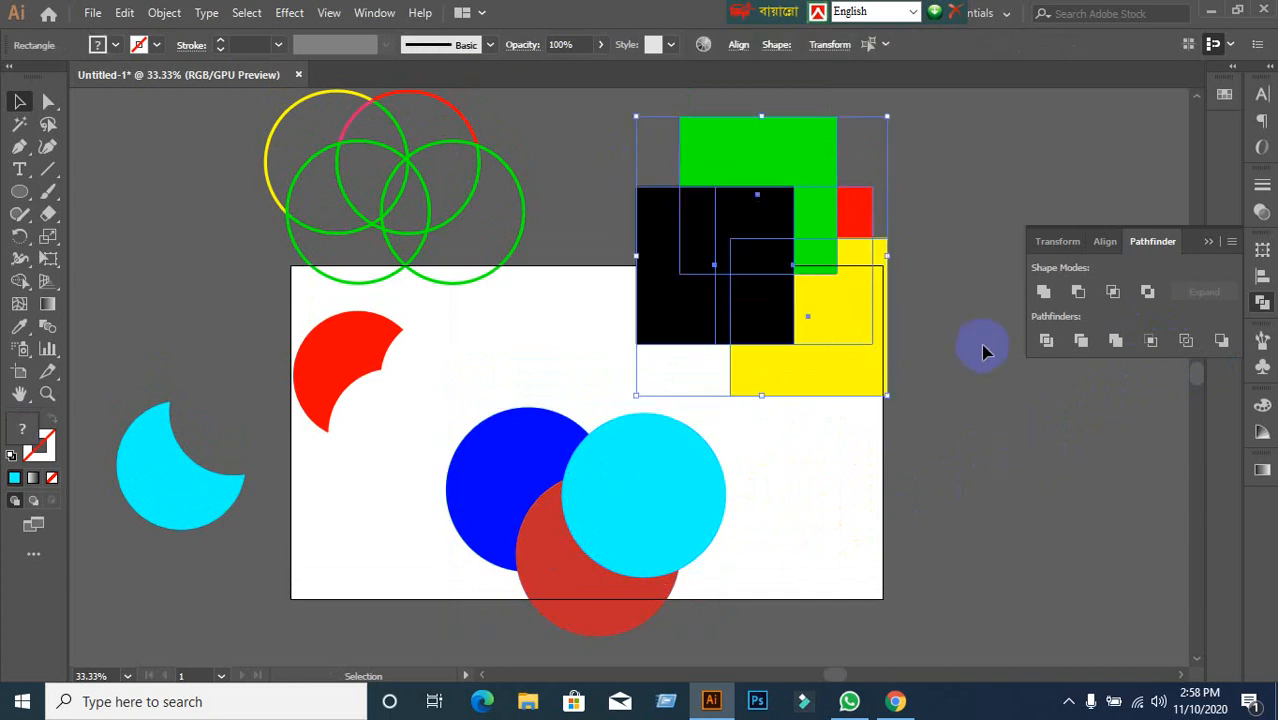
{"action": "left_click", "coordinate": [1150, 340]}
{"action": "key", "text": "ctrl+z"}
{"action": "left_click", "coordinate": [925, 430]}
Select the black, red and yellow squares one at a time, then clear the selection.
{"action": "left_click", "coordinate": [772, 288]}
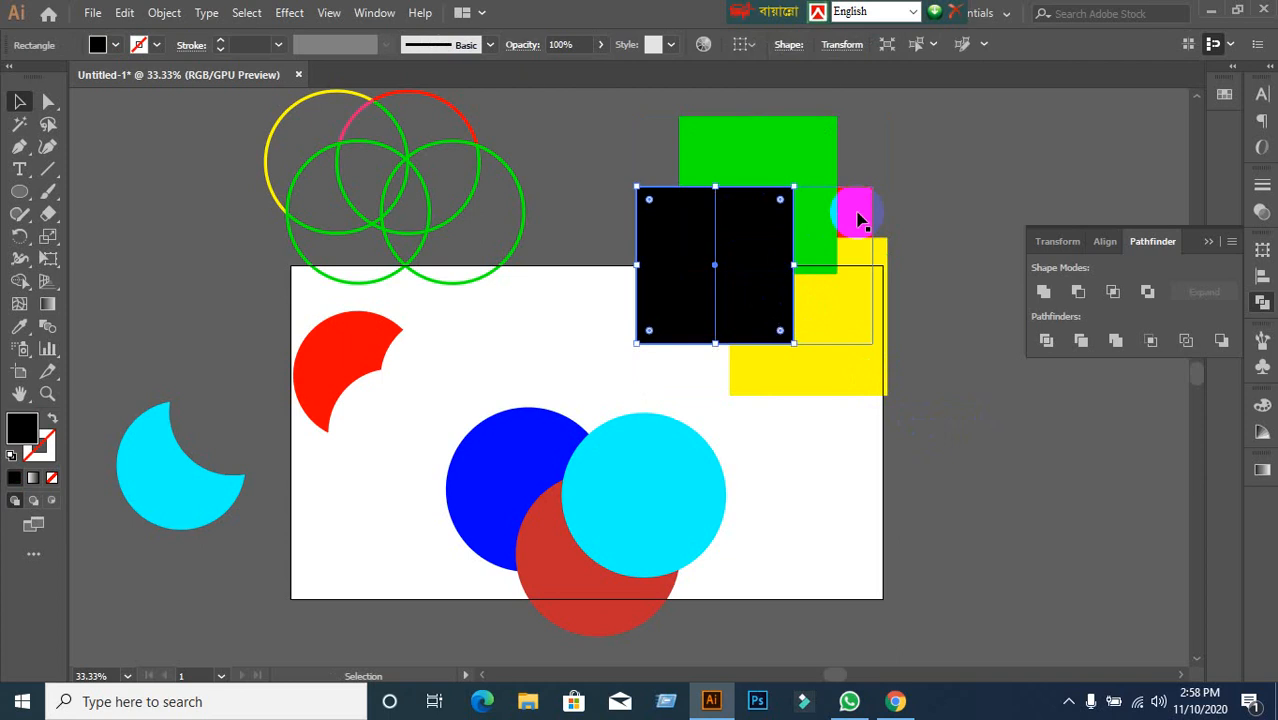
{"action": "left_click", "coordinate": [857, 218]}
{"action": "left_click", "coordinate": [939, 257]}
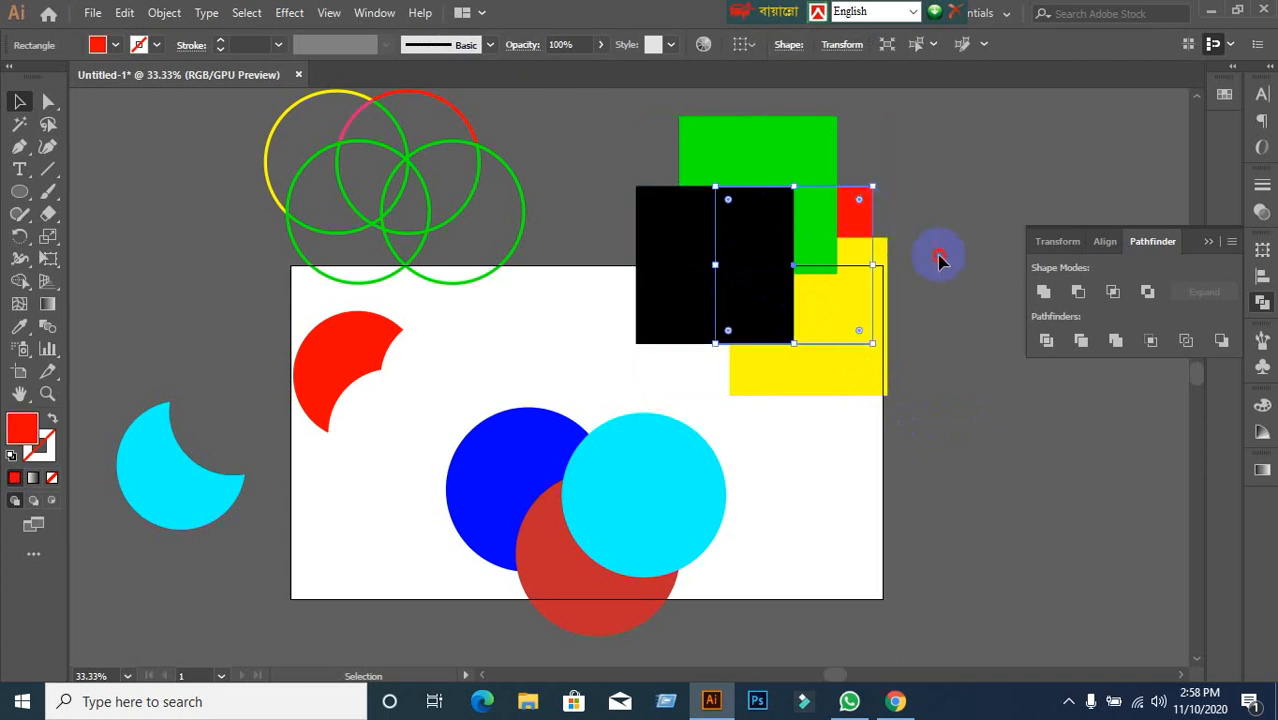
{"action": "left_click", "coordinate": [855, 405]}
{"action": "left_click", "coordinate": [750, 434]}
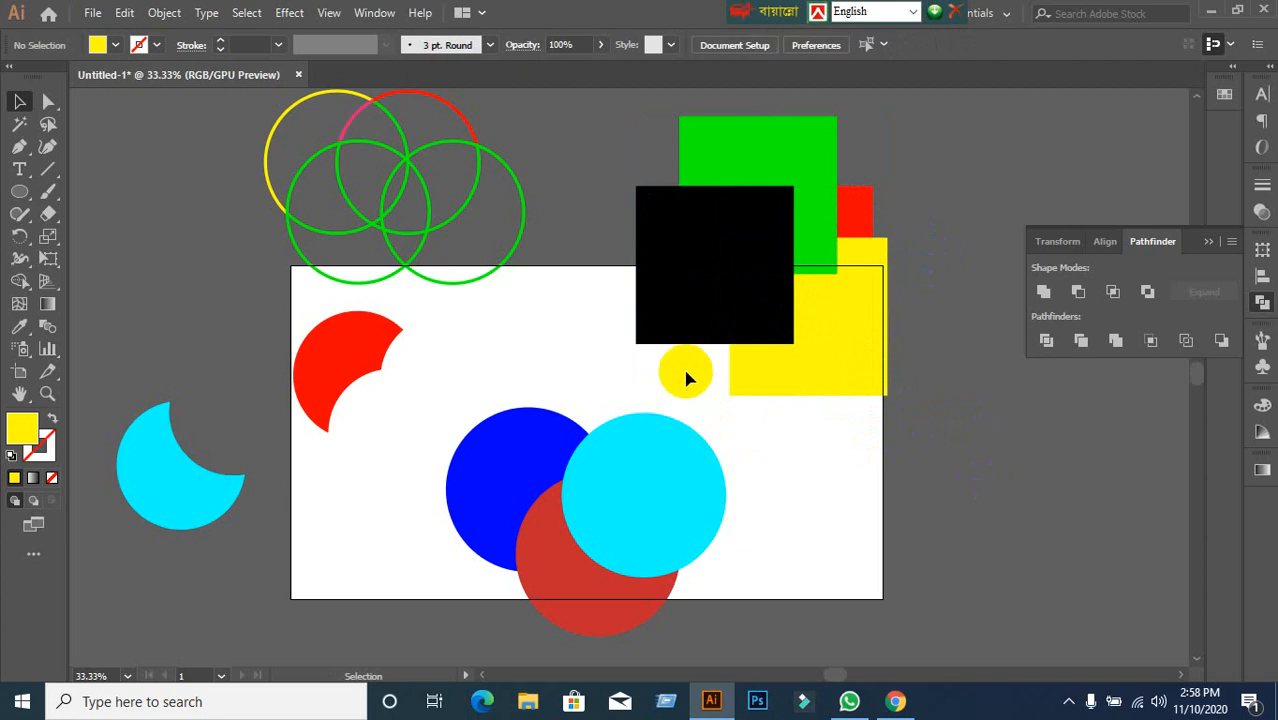
Crop all four squares again, undo it, deselect, and switch to the Google Meet call.
{"action": "left_click_drag", "start_coordinate": [685, 371], "coordinate": [807, 280]}
{"action": "left_click", "coordinate": [1151, 340]}
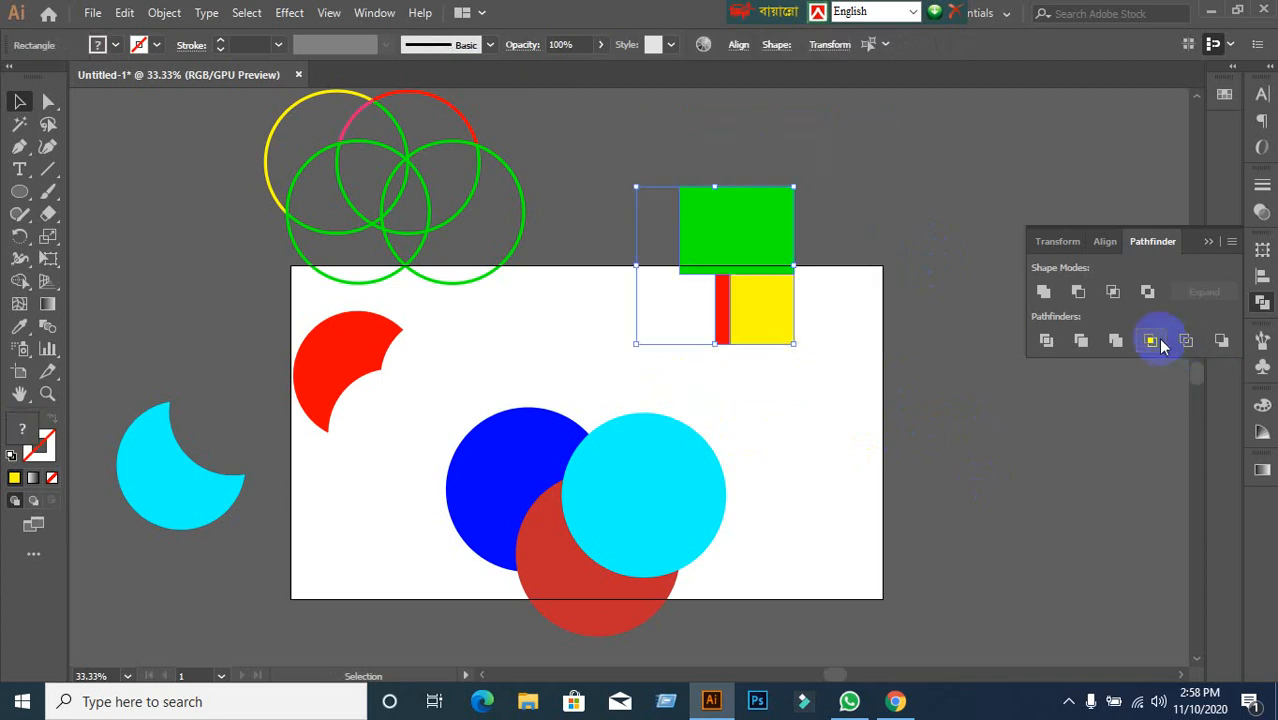
{"action": "key", "text": "ctrl+z"}
{"action": "left_click", "coordinate": [953, 480]}
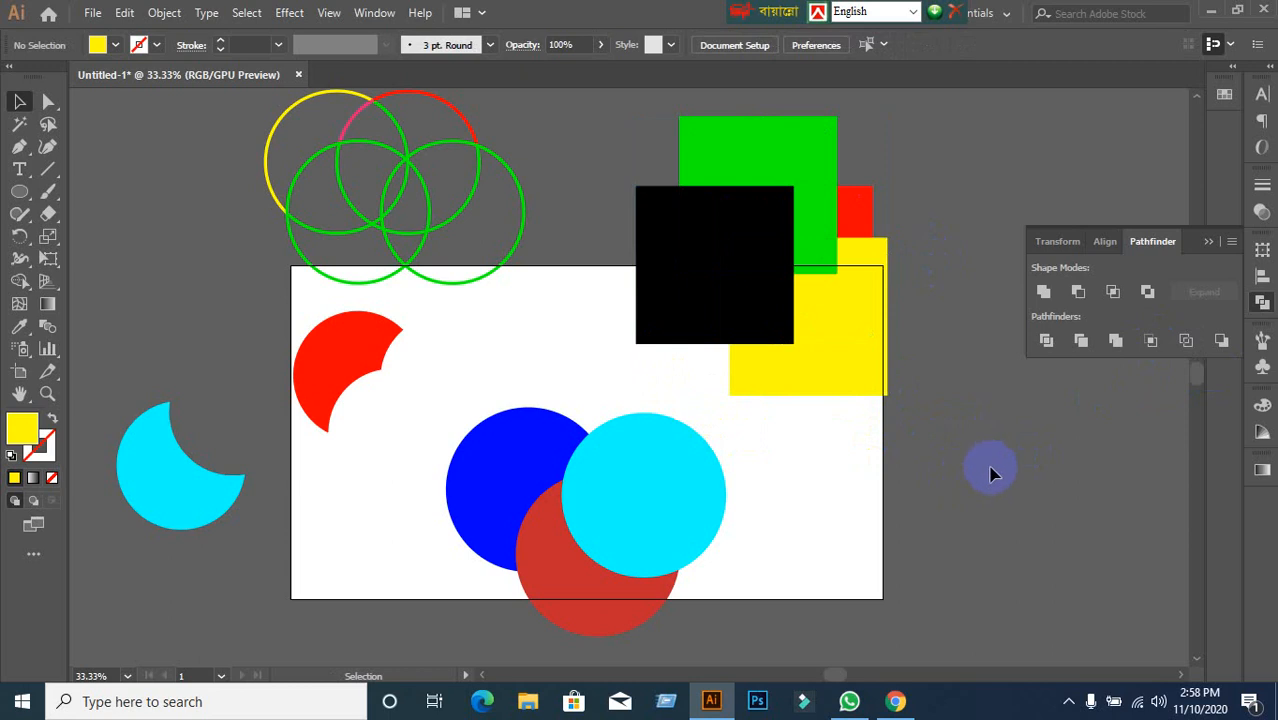
{"action": "left_click", "coordinate": [897, 700]}
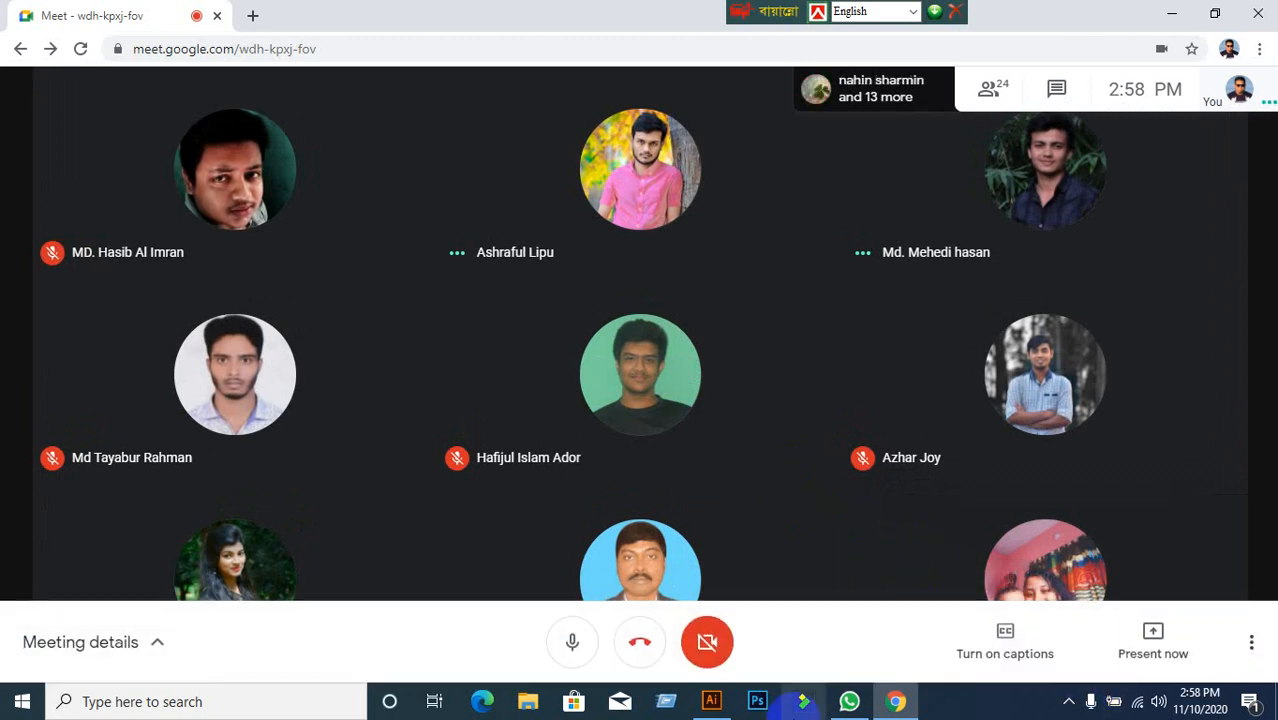
Switch from Meet to Illustrator, back to the Meet call, then return to the Illustrator drawing.
{"action": "left_click", "coordinate": [711, 701]}
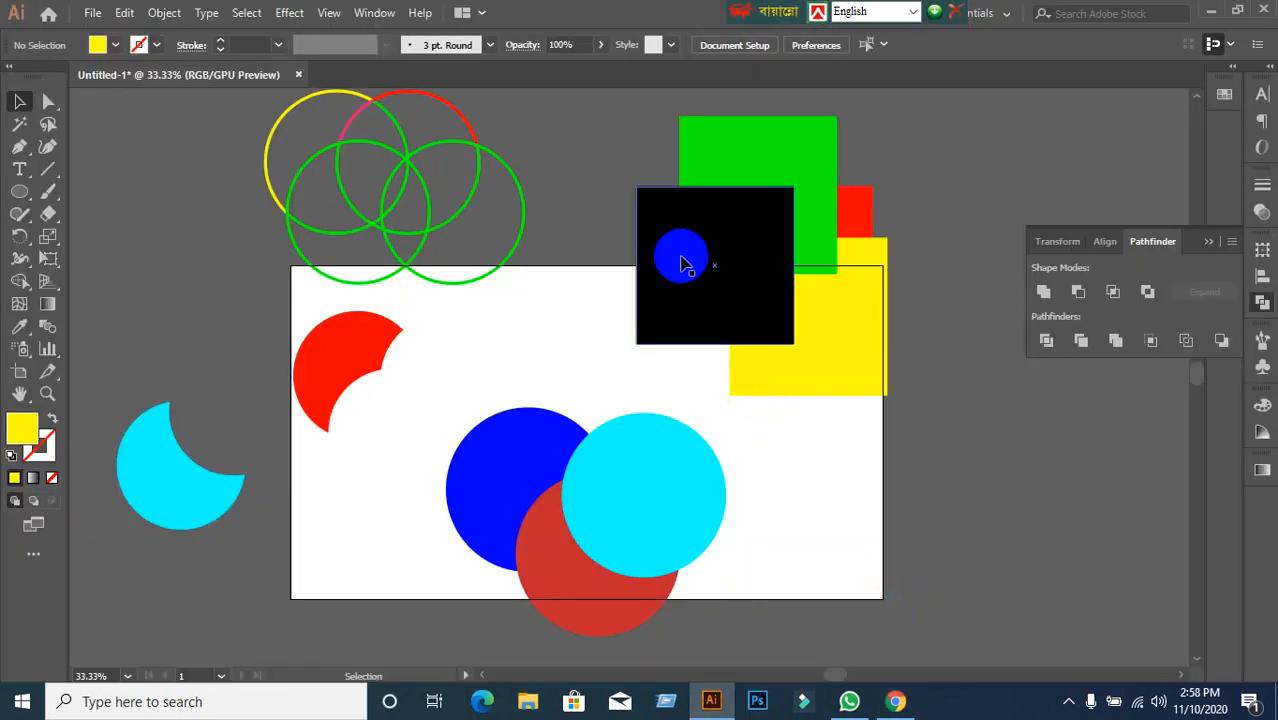
{"action": "left_click", "coordinate": [895, 701]}
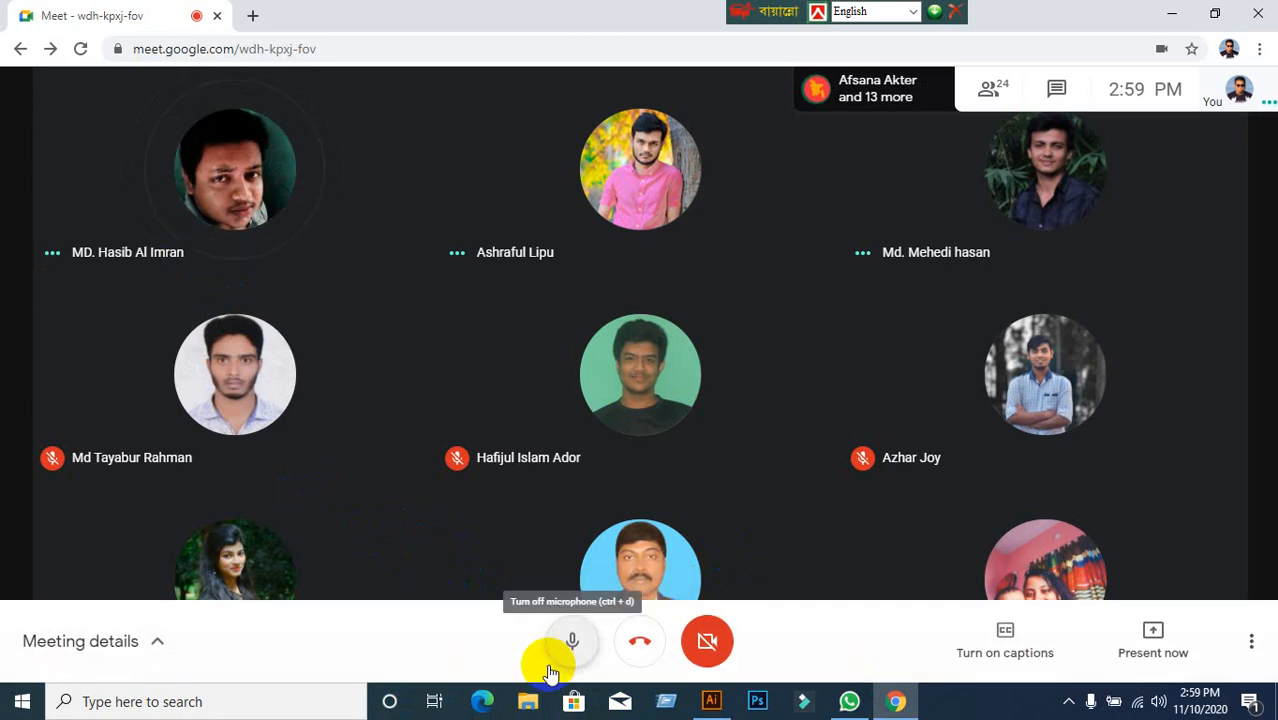
{"action": "left_click", "coordinate": [711, 701]}
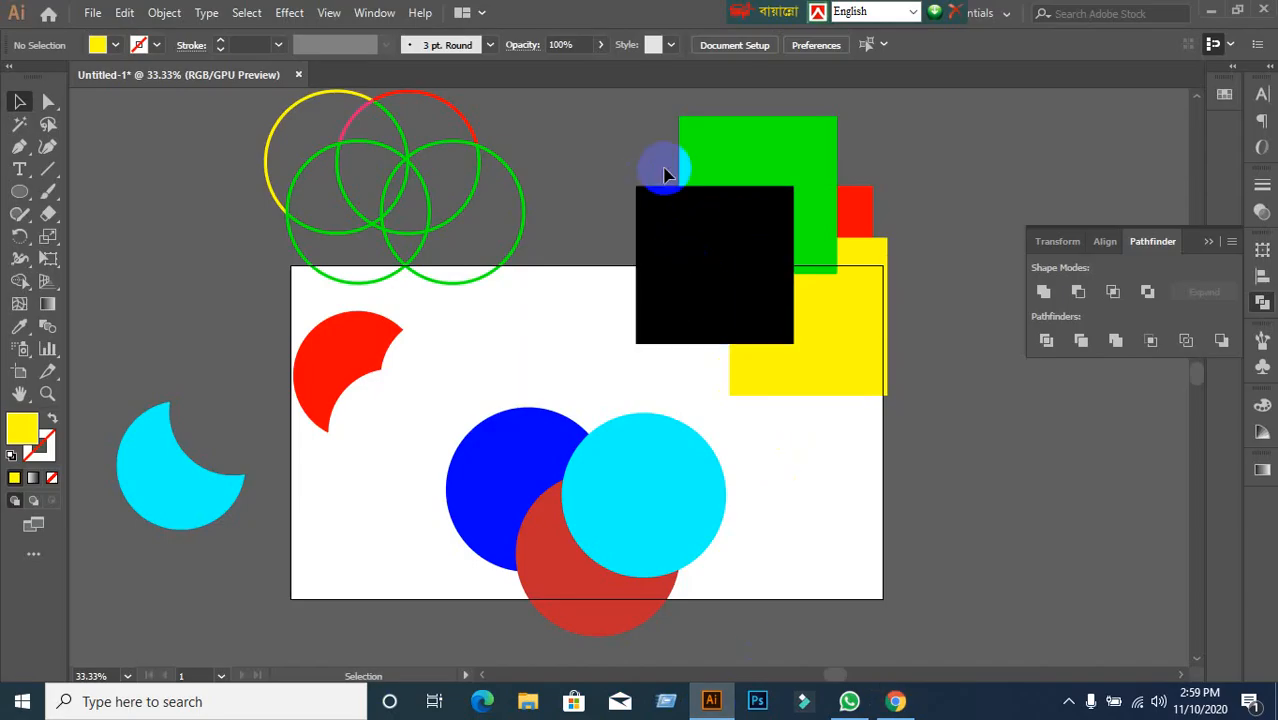
Crop the black, green, red and yellow squares, undo the crop, deselect, and return to Meet.
{"action": "left_click_drag", "start_coordinate": [650, 163], "coordinate": [890, 400]}
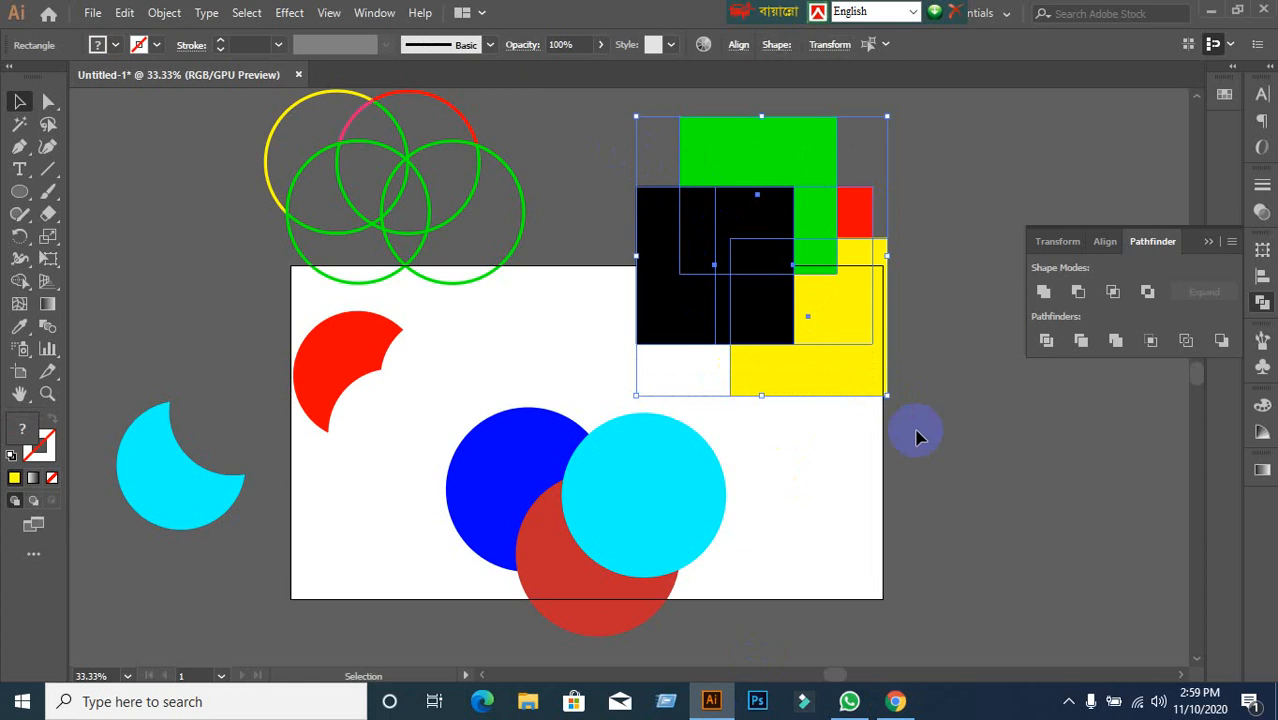
{"action": "left_click", "coordinate": [1157, 345]}
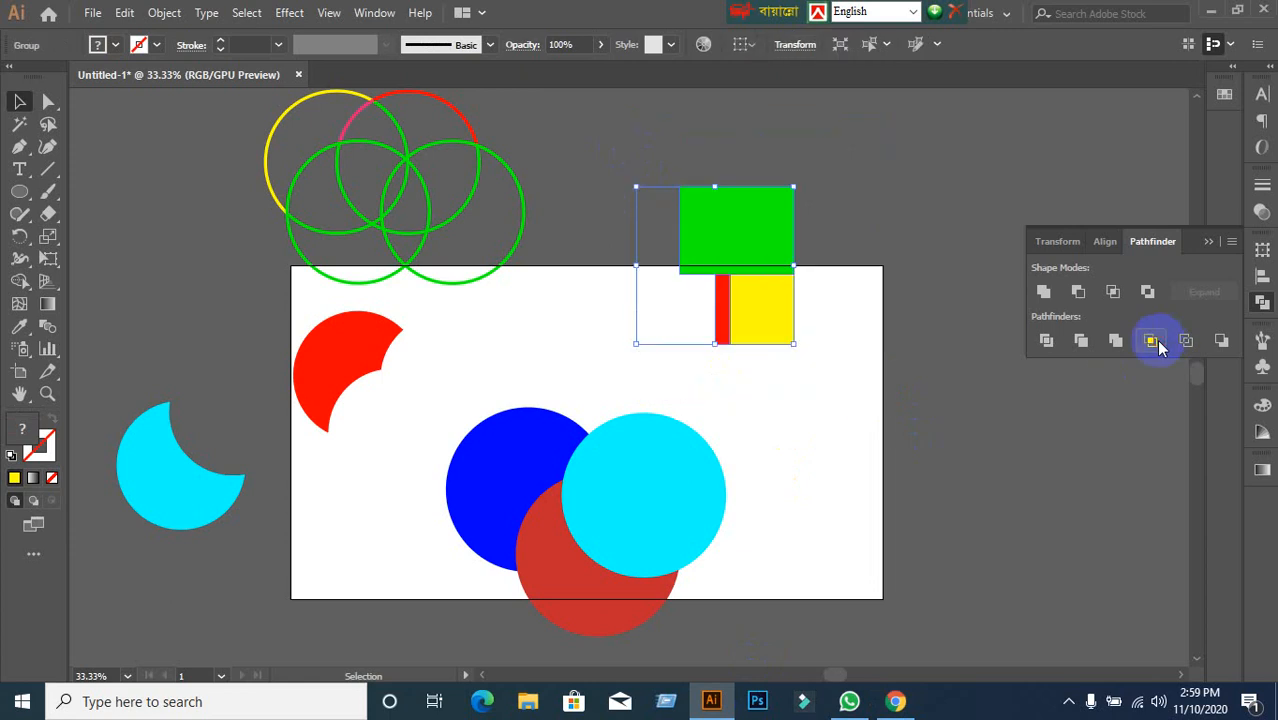
{"action": "key", "text": "ctrl+z"}
{"action": "left_click", "coordinate": [1007, 438]}
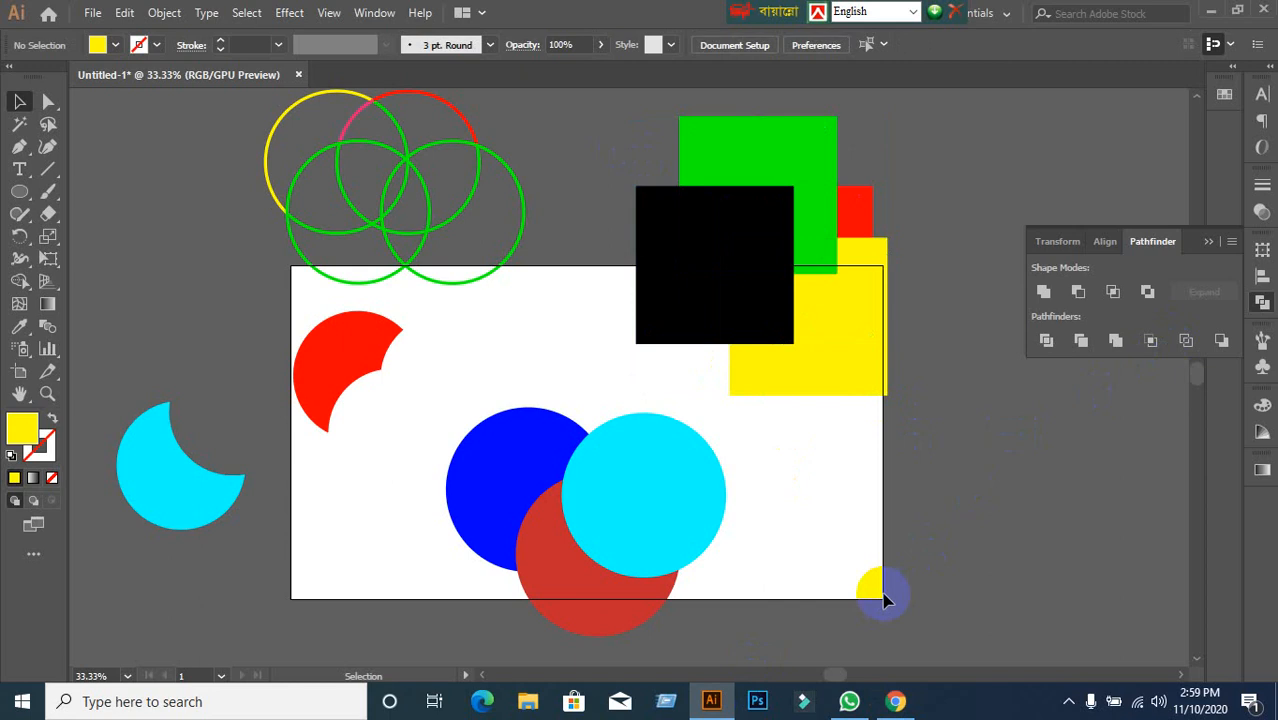
{"action": "left_click", "coordinate": [893, 701]}
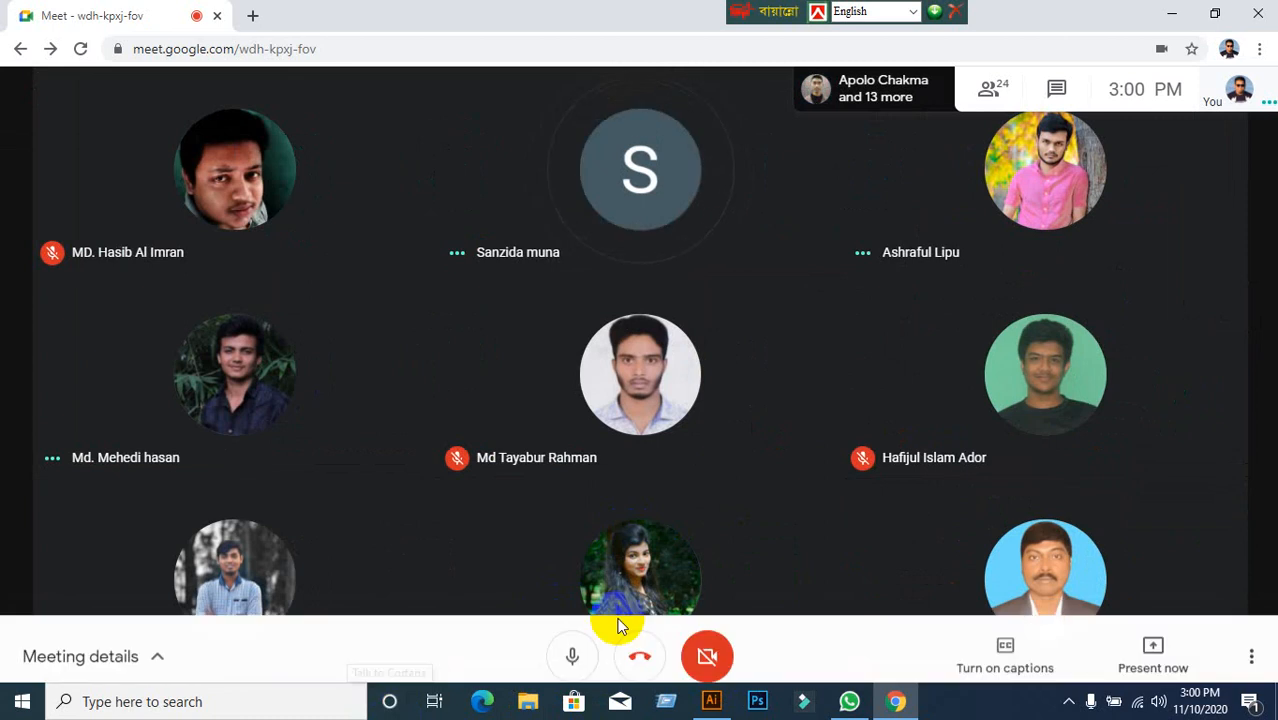
{"action": "mouse_move", "coordinate": [711, 710]}
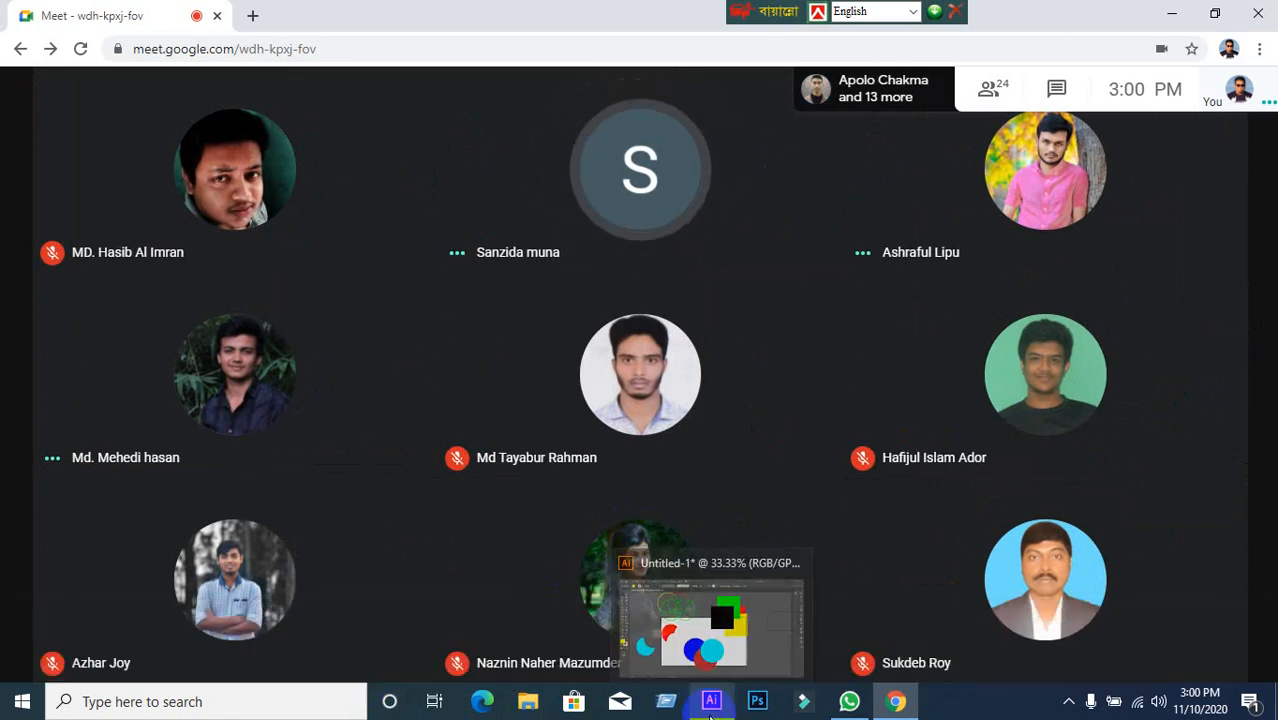
Bring Illustrator forward and marquee-select the blue, cyan and red circles.
{"action": "left_click", "coordinate": [711, 706]}
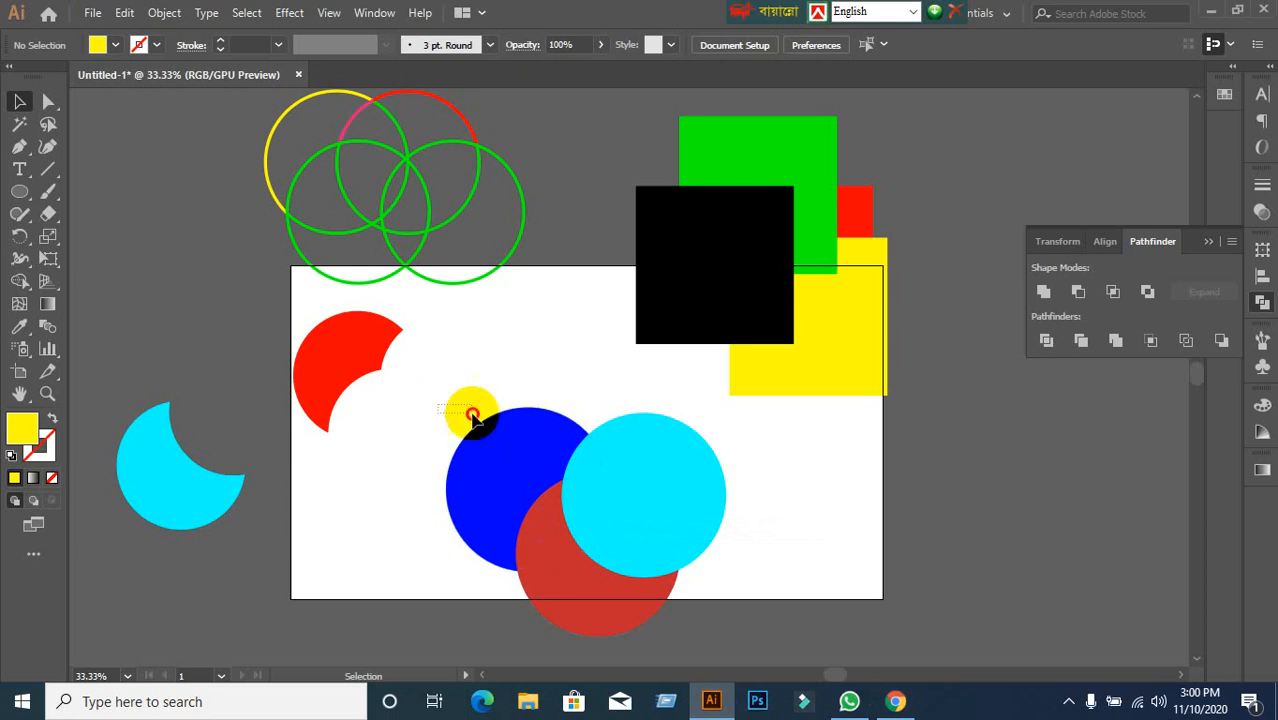
{"action": "left_click_drag", "start_coordinate": [474, 412], "coordinate": [691, 590]}
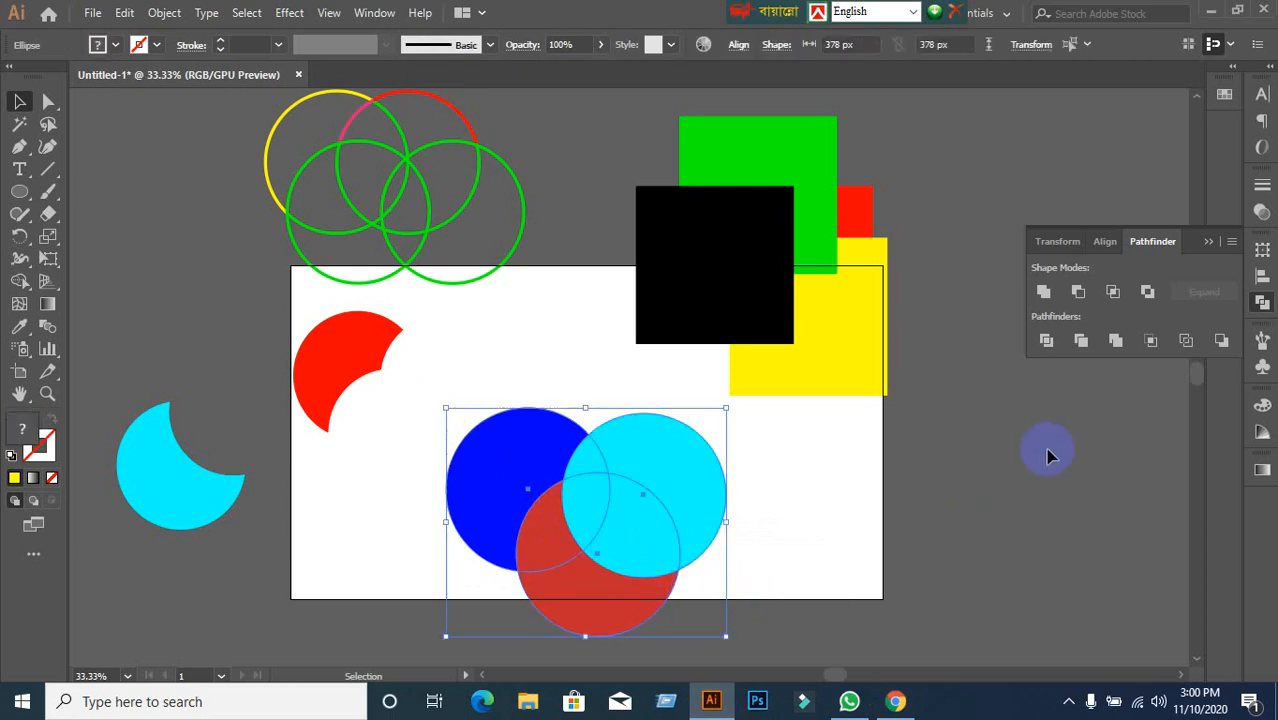
{"action": "left_click", "coordinate": [836, 540]}
{"action": "left_click", "coordinate": [608, 471]}
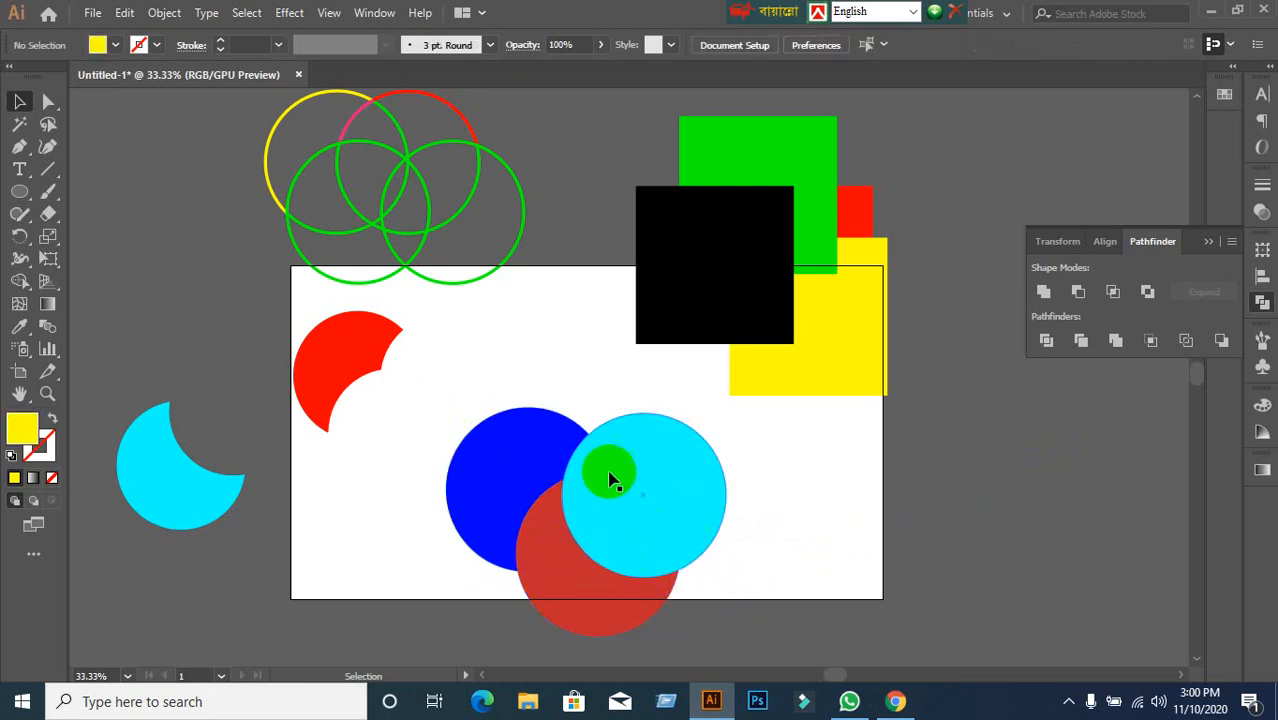
{"action": "left_click_drag", "start_coordinate": [434, 412], "coordinate": [718, 598]}
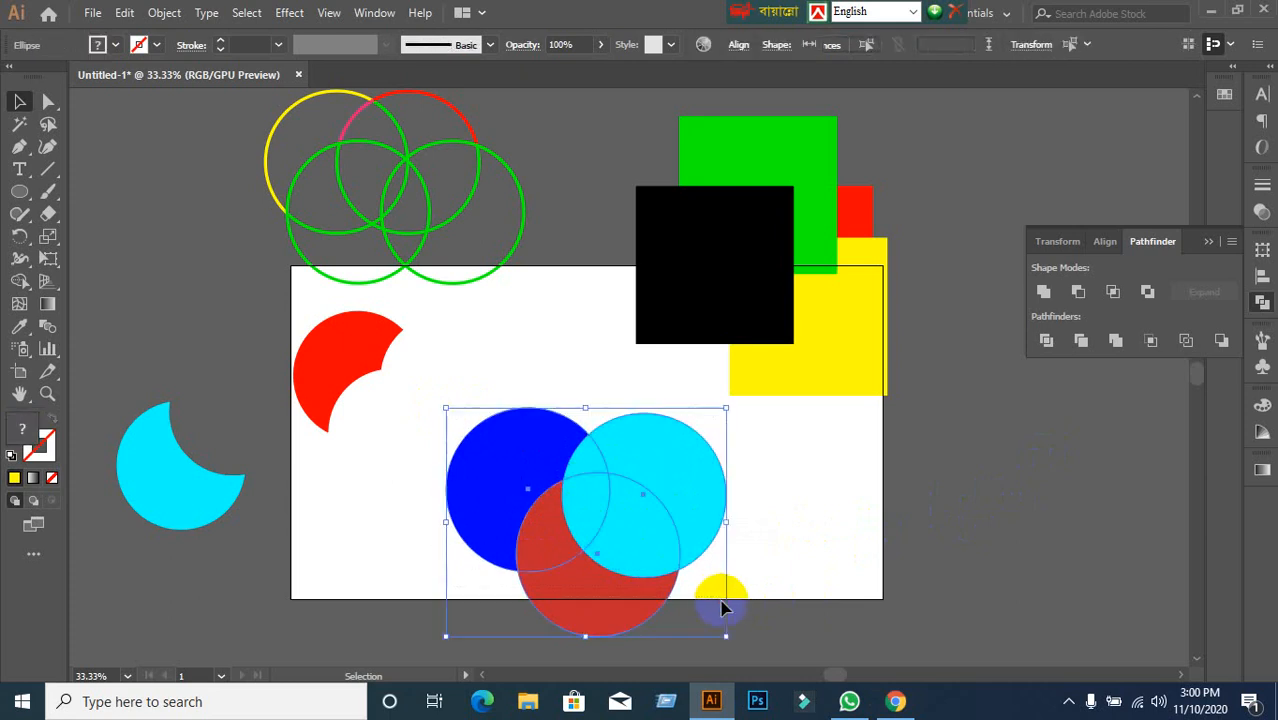
Merge the circles with Pathfinder, ungroup the pieces, and switch back to the Meet call.
{"action": "left_click", "coordinate": [1120, 343]}
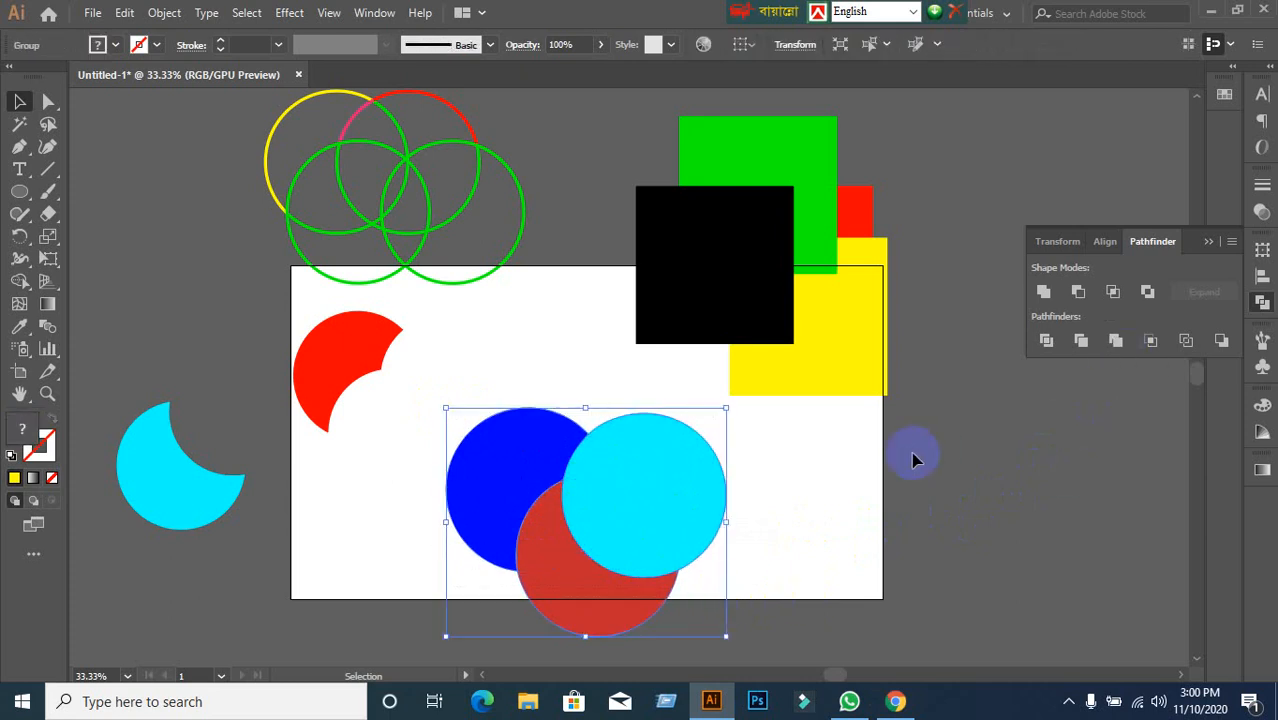
{"action": "right_click", "coordinate": [660, 488]}
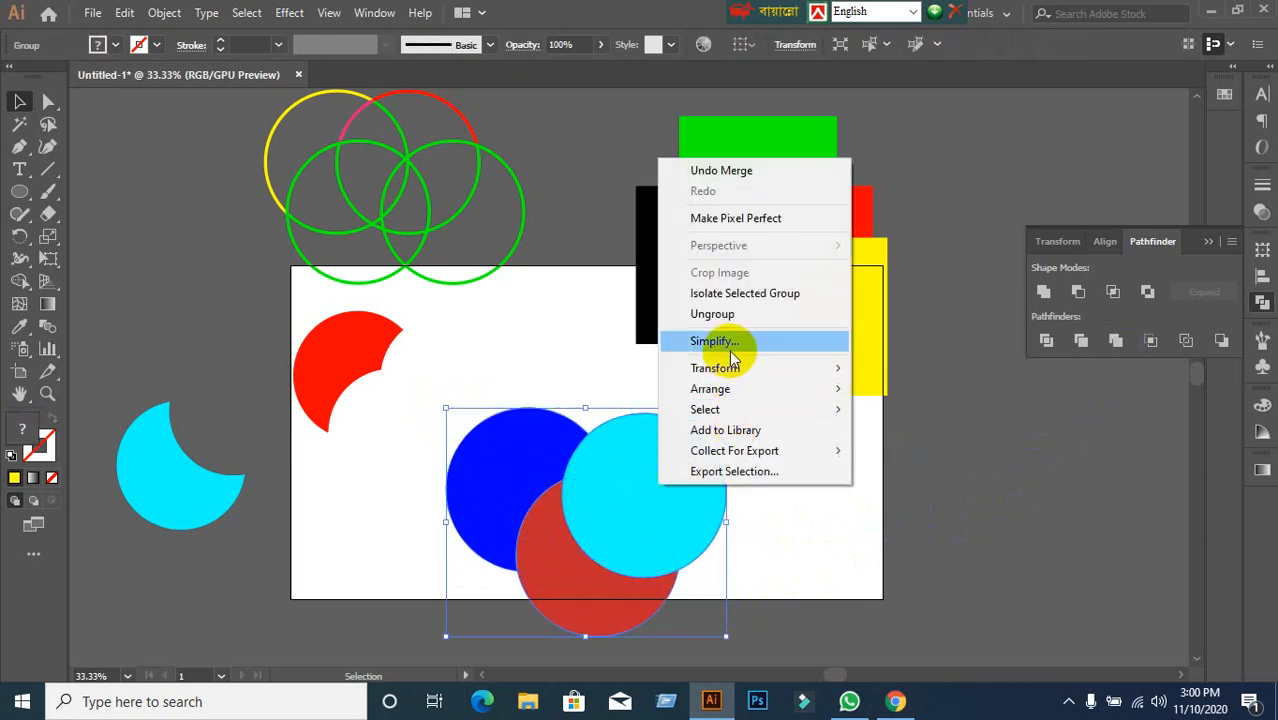
{"action": "left_click", "coordinate": [728, 314]}
{"action": "left_click_drag", "start_coordinate": [811, 470], "coordinate": [850, 608]}
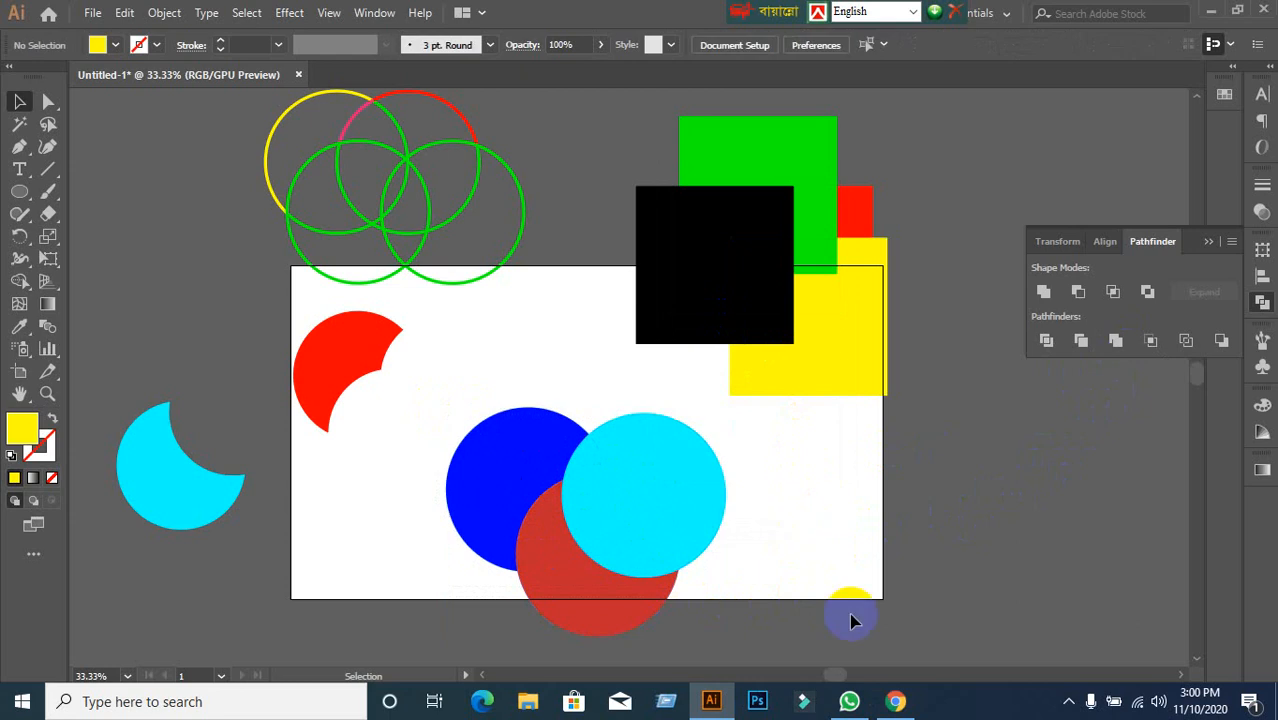
{"action": "left_click", "coordinate": [895, 701]}
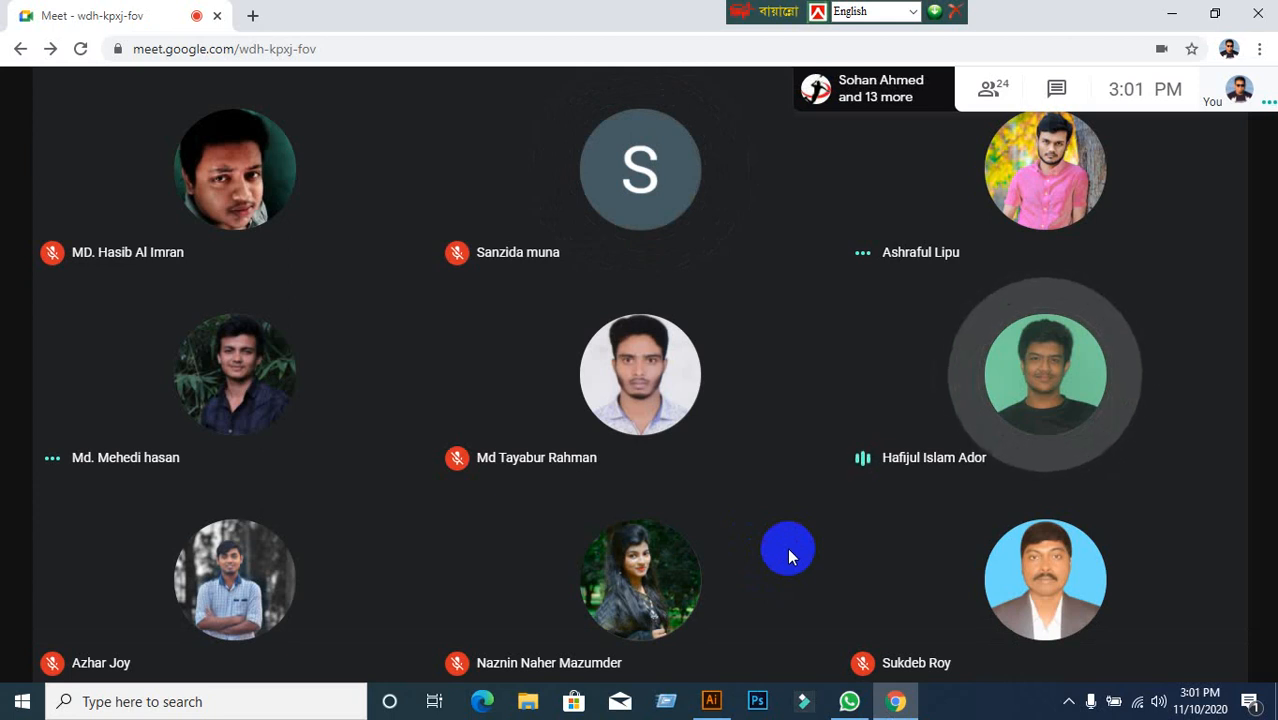
Present the entire screen to the Google Meet call and hide the sharing notice.
{"action": "left_click", "coordinate": [711, 701]}
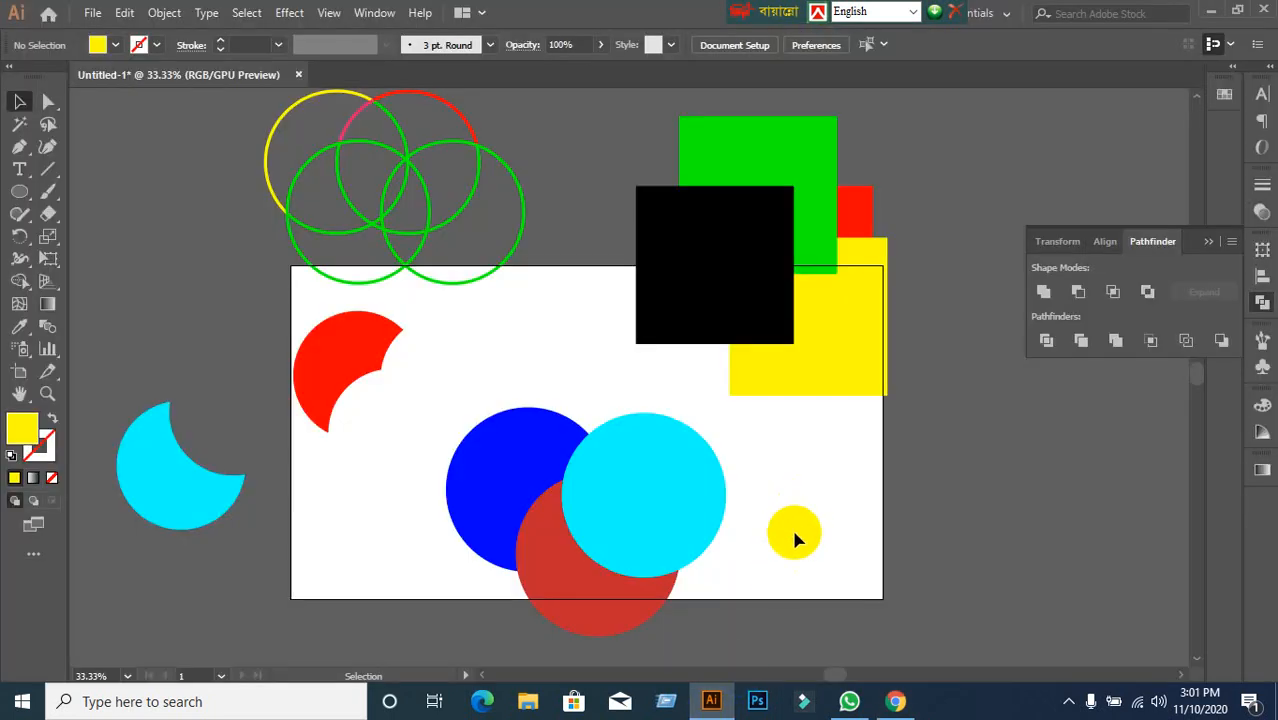
{"action": "left_click", "coordinate": [895, 695]}
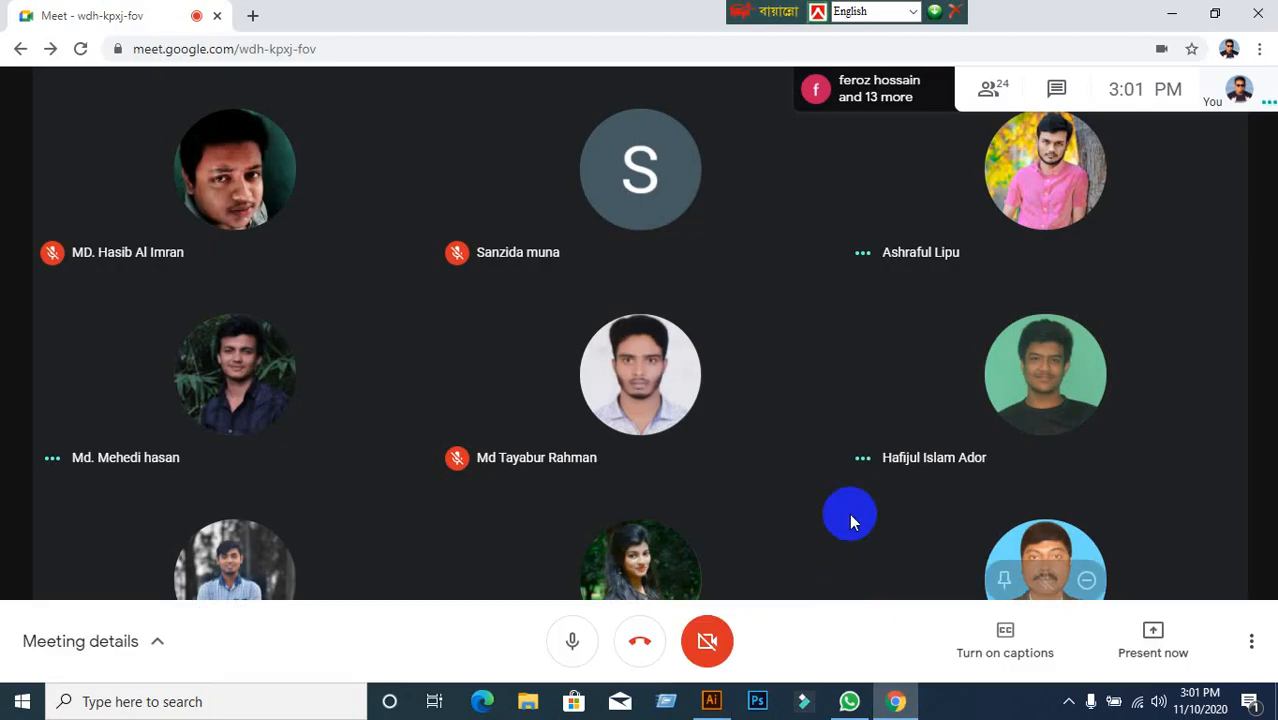
{"action": "left_click", "coordinate": [1150, 655]}
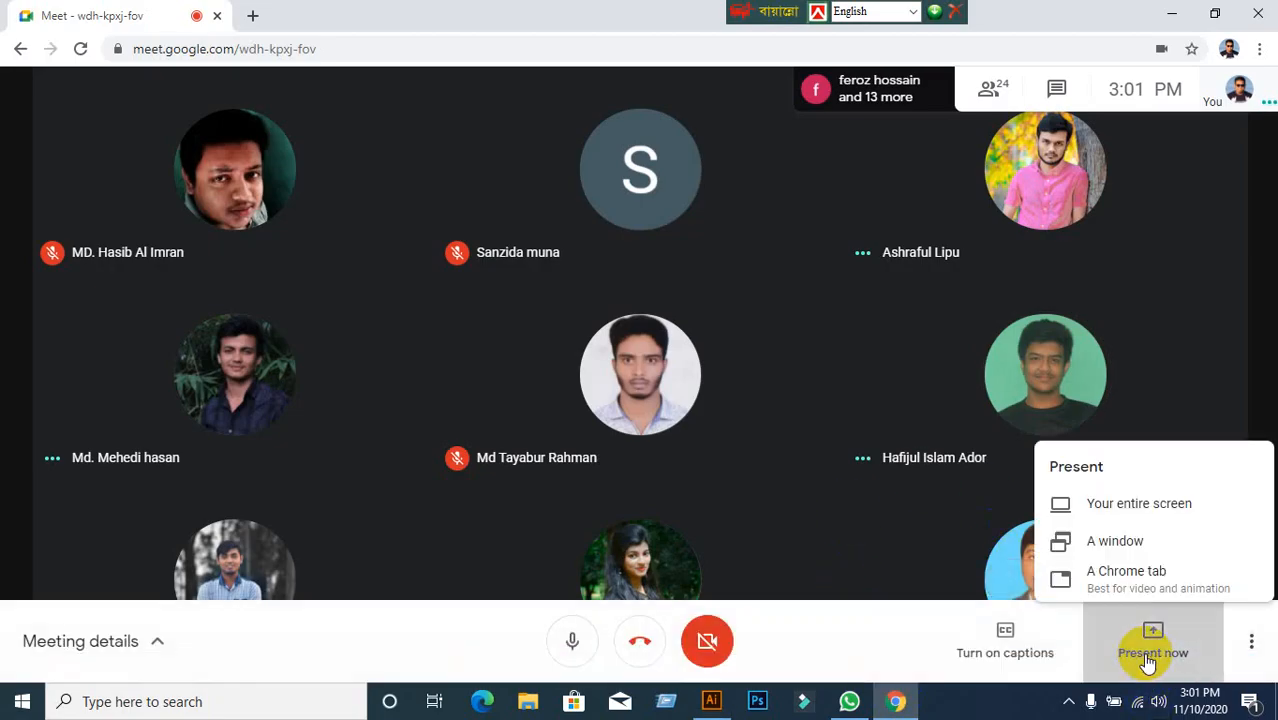
{"action": "left_click", "coordinate": [1128, 498]}
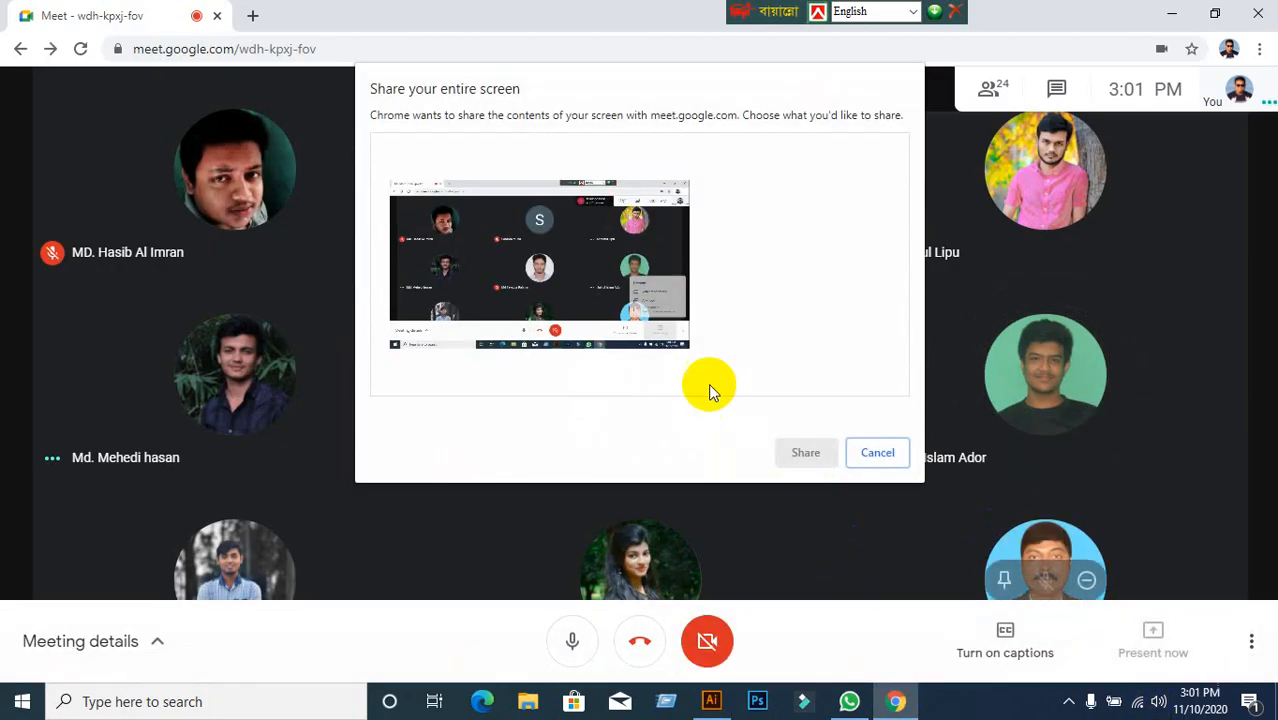
{"action": "left_click", "coordinate": [646, 301]}
{"action": "left_click", "coordinate": [800, 452]}
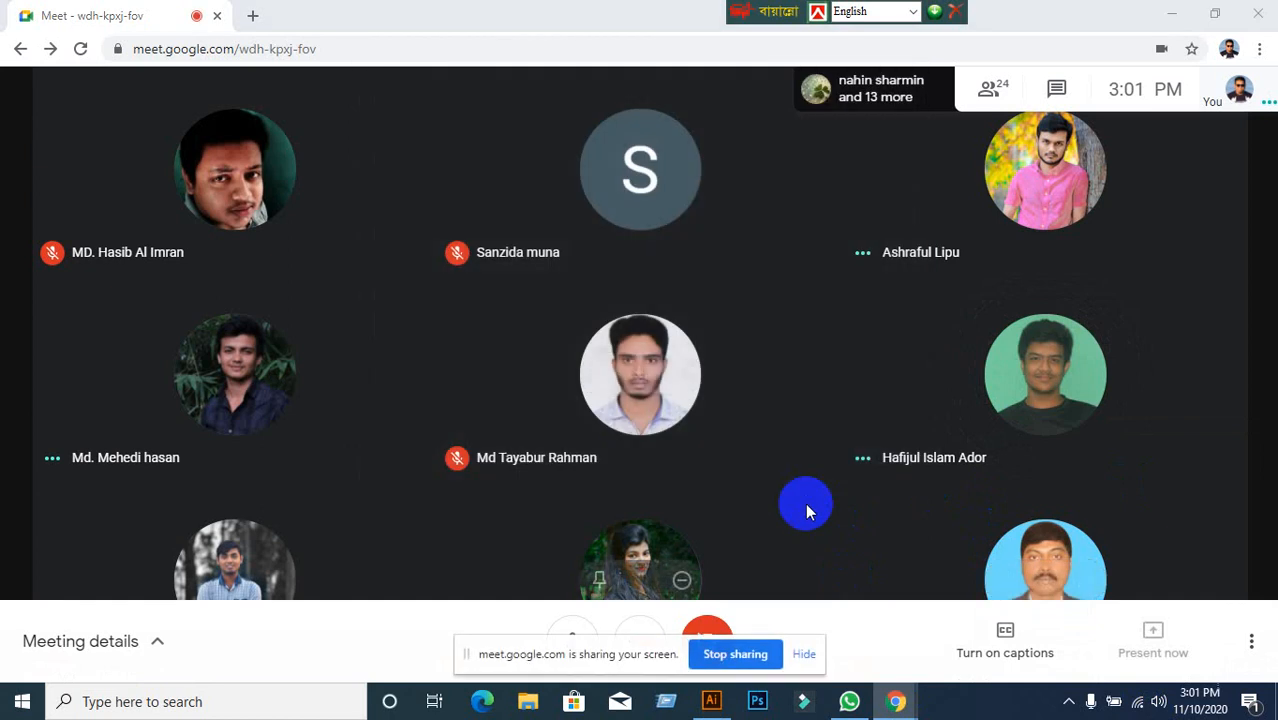
{"action": "left_click", "coordinate": [805, 658]}
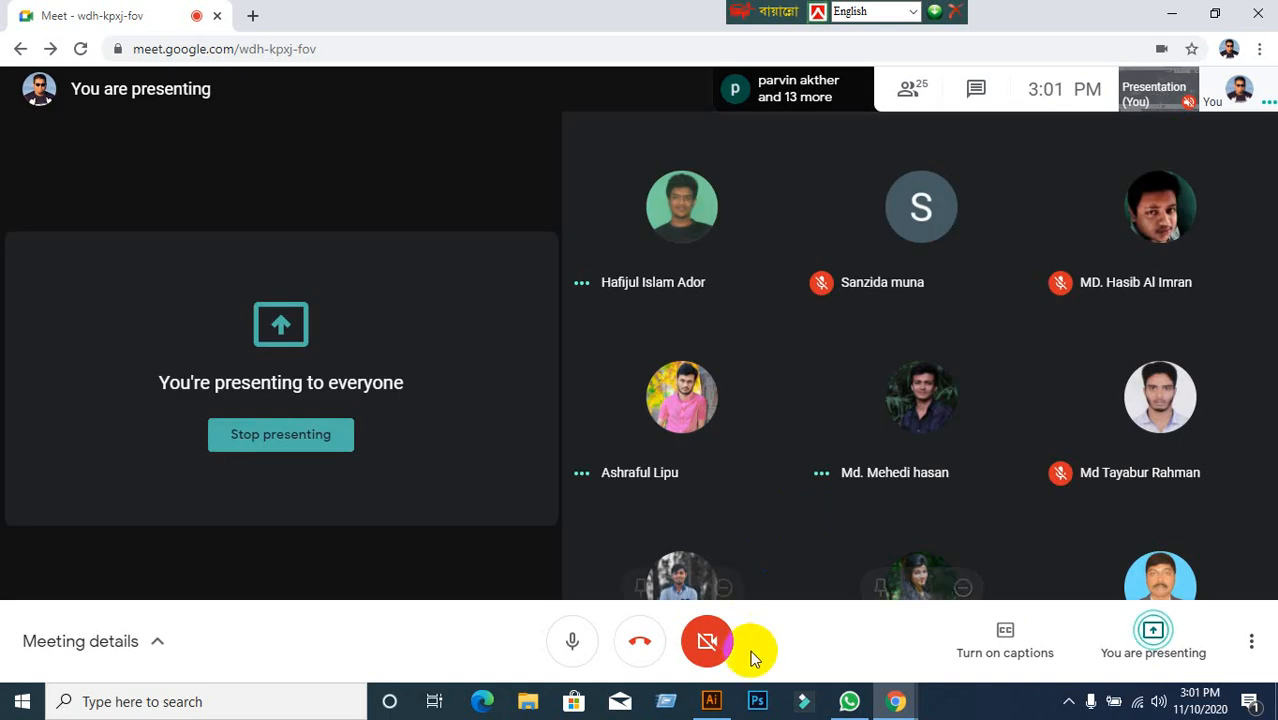
Admit the waiting person into the call.
{"action": "left_click", "coordinate": [711, 701]}
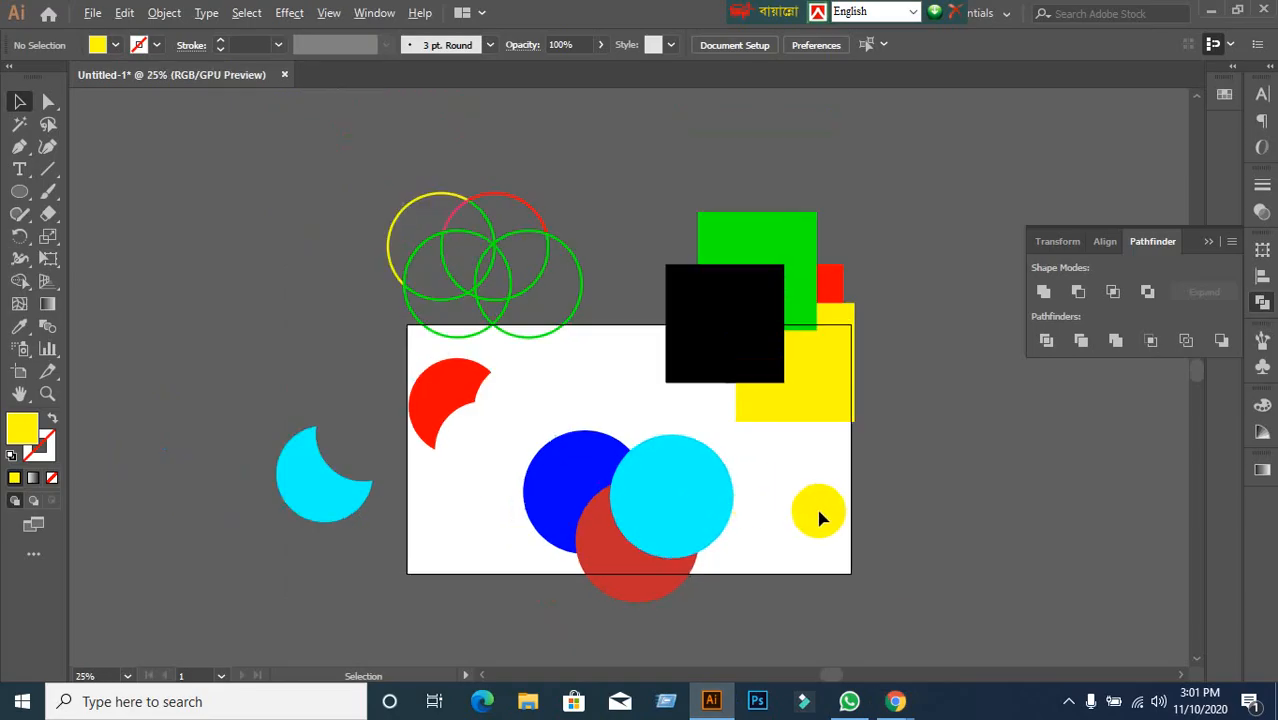
{"action": "mouse_move", "coordinate": [897, 700]}
{"action": "left_click", "coordinate": [800, 608]}
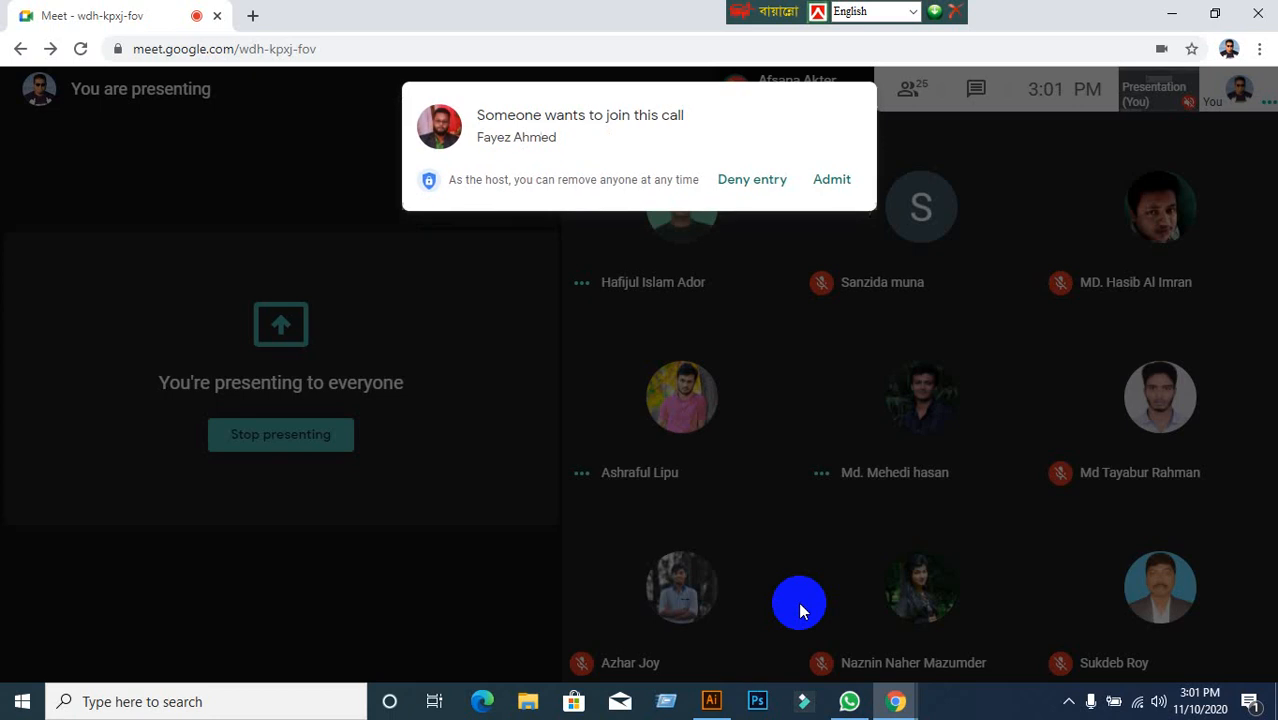
{"action": "left_click", "coordinate": [830, 179]}
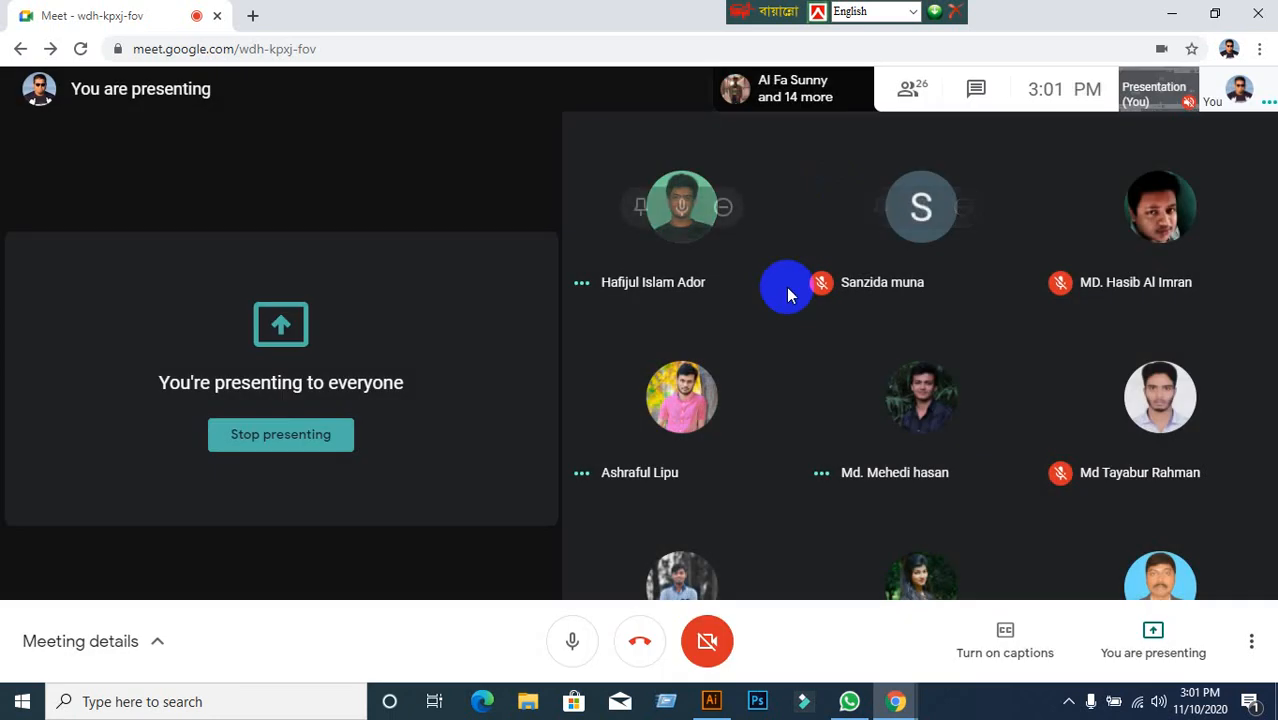
Mute the microphone, minimize Chrome and Illustrator, then restore Meet and unmute.
{"action": "mouse_move", "coordinate": [711, 701]}
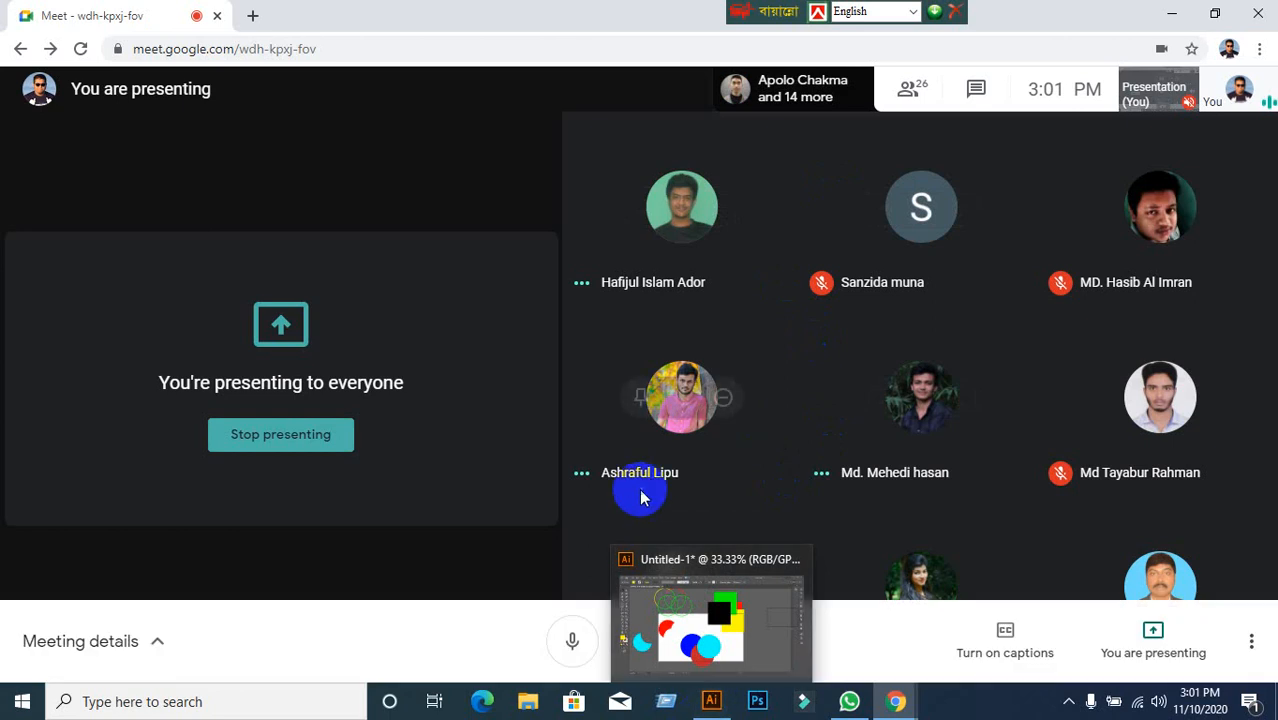
{"action": "left_click", "coordinate": [565, 643]}
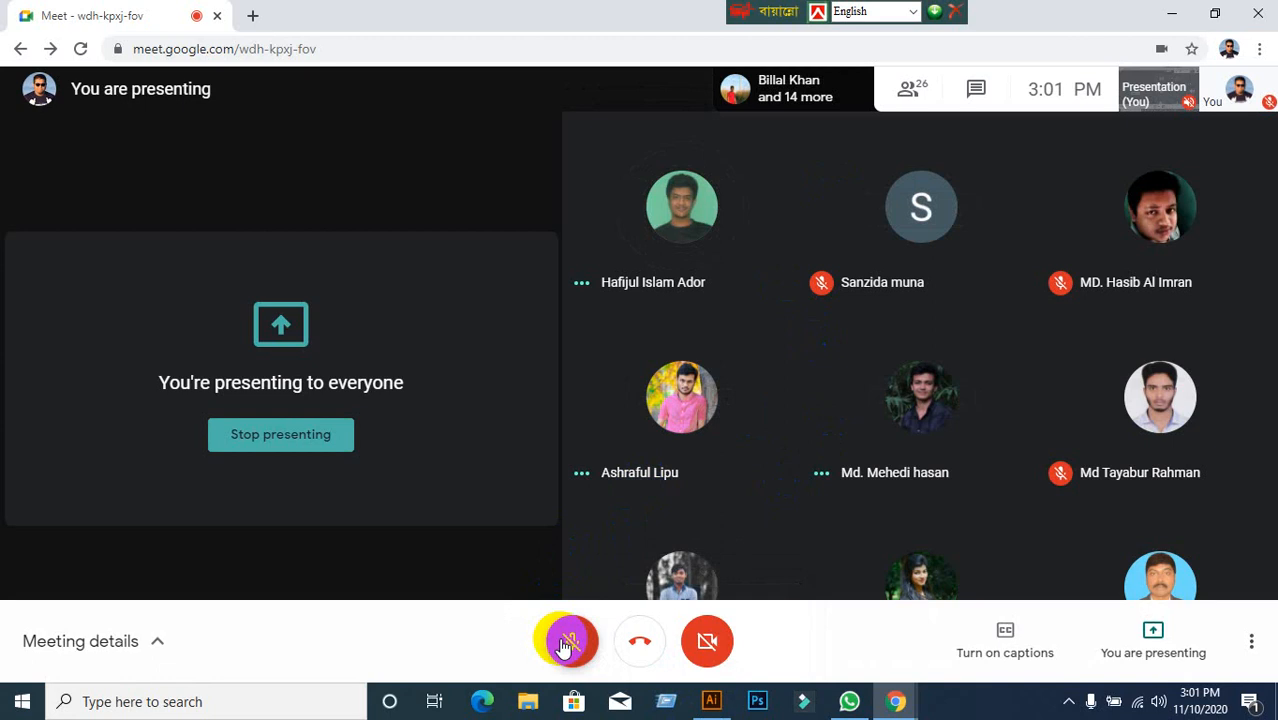
{"action": "left_click", "coordinate": [1173, 13]}
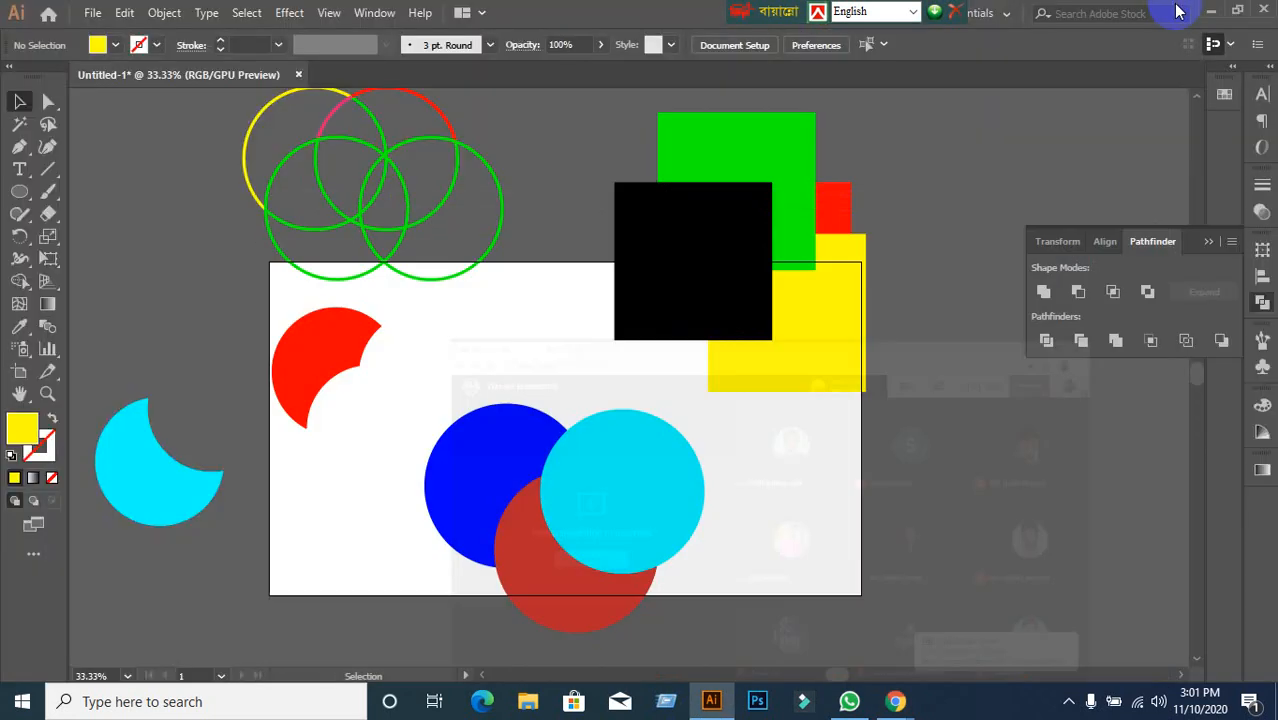
{"action": "left_click", "coordinate": [1208, 10]}
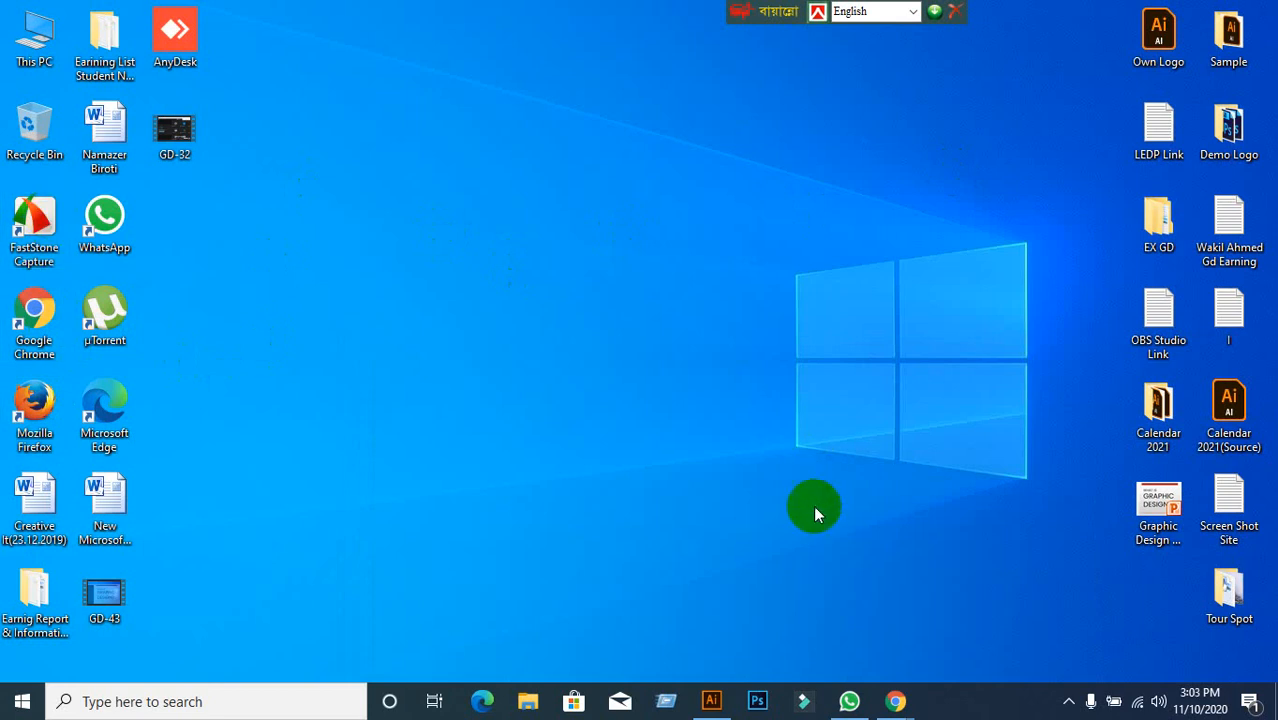
{"action": "mouse_move", "coordinate": [895, 701]}
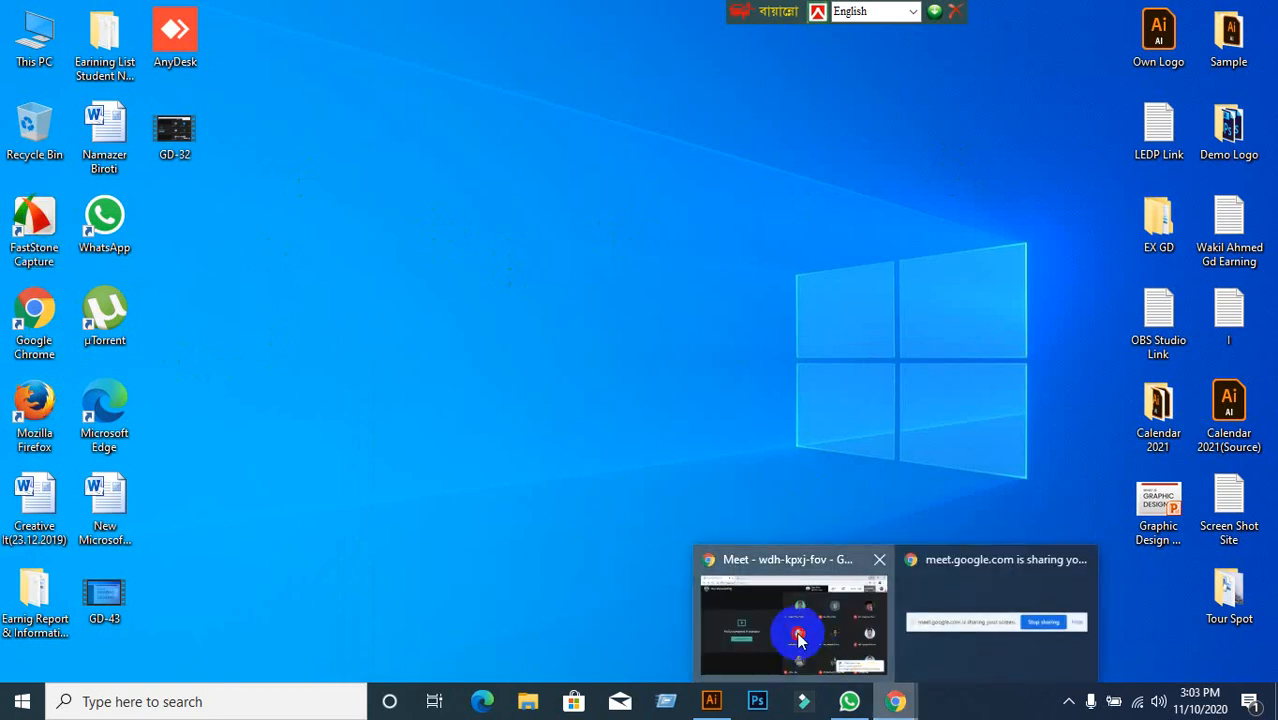
{"action": "left_click", "coordinate": [802, 632]}
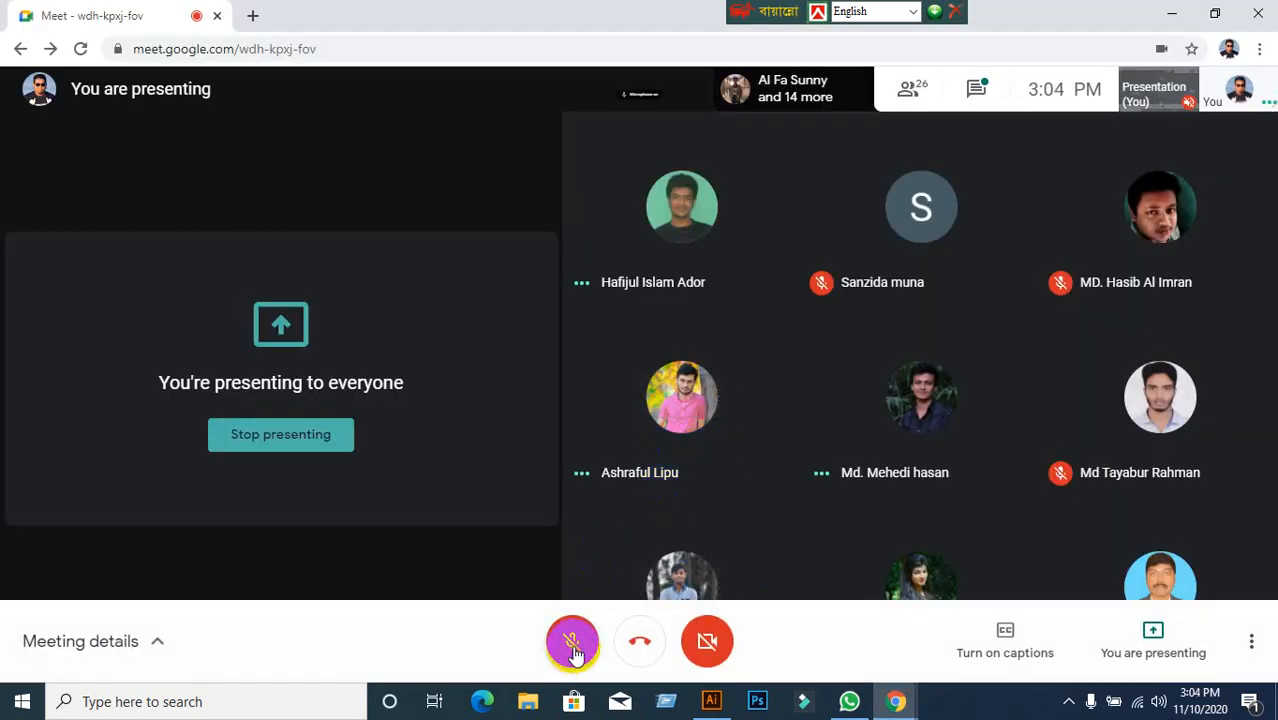
{"action": "left_click", "coordinate": [573, 640]}
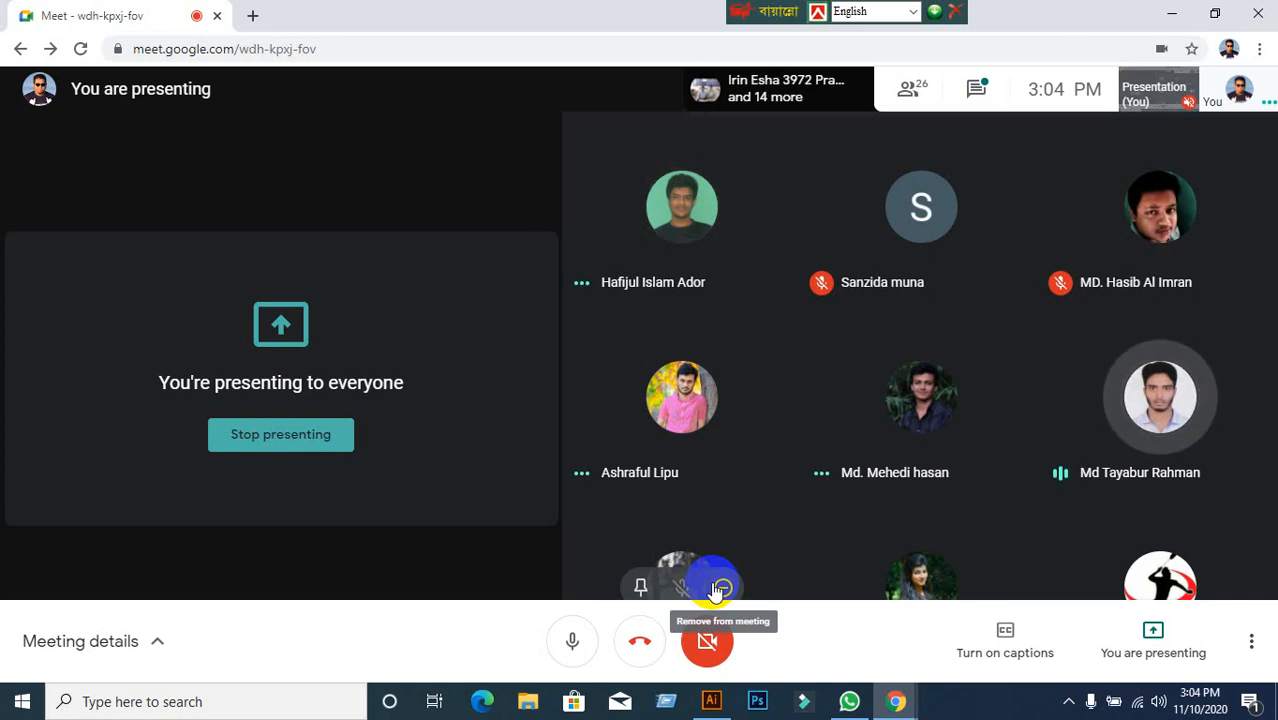
Move the three circles to the right, out of the way, and deselect them.
{"action": "left_click", "coordinate": [733, 705]}
{"action": "scroll", "coordinate": [773, 541], "scroll_direction": "down", "scroll_amount": 2}
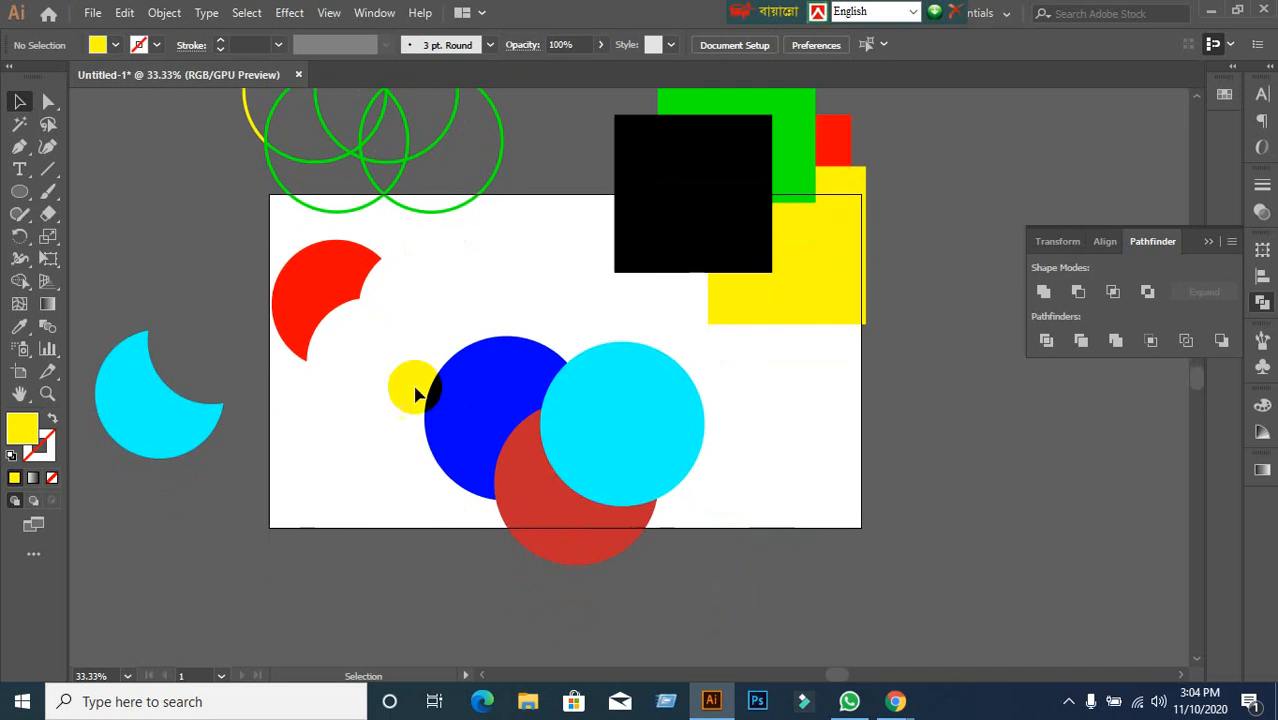
{"action": "left_click_drag", "start_coordinate": [385, 380], "coordinate": [1125, 530]}
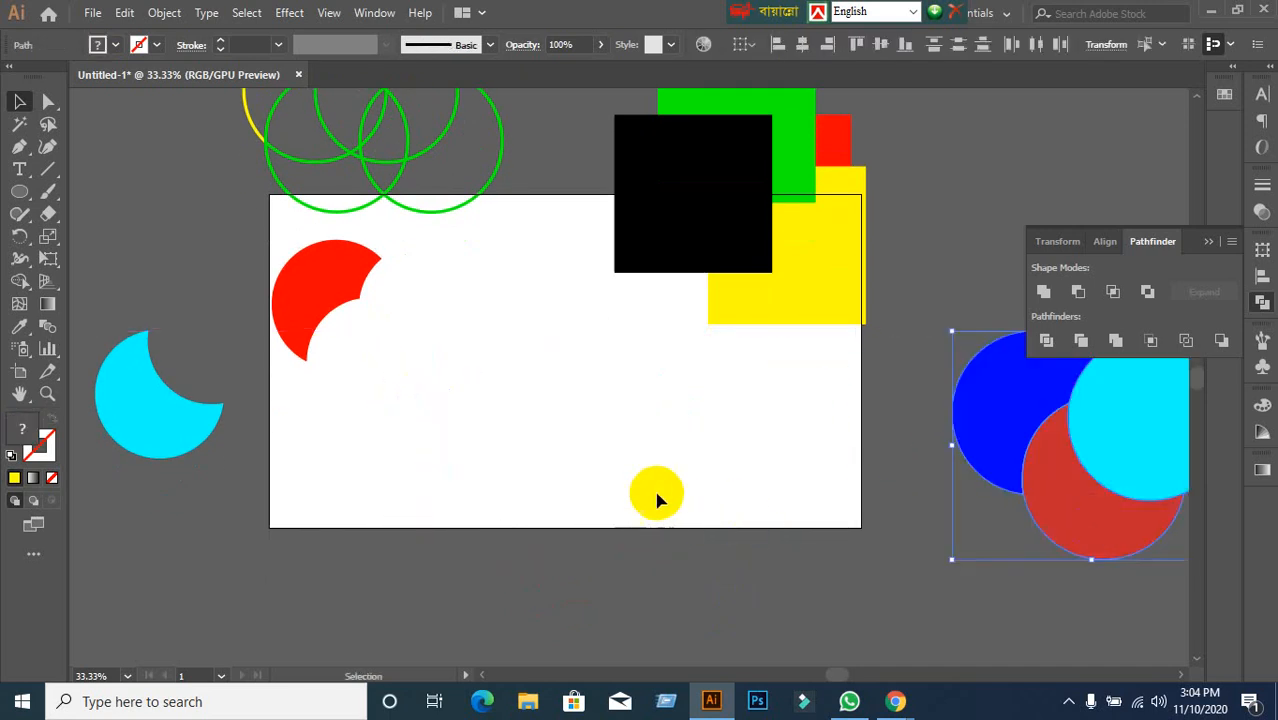
{"action": "left_click", "coordinate": [893, 471]}
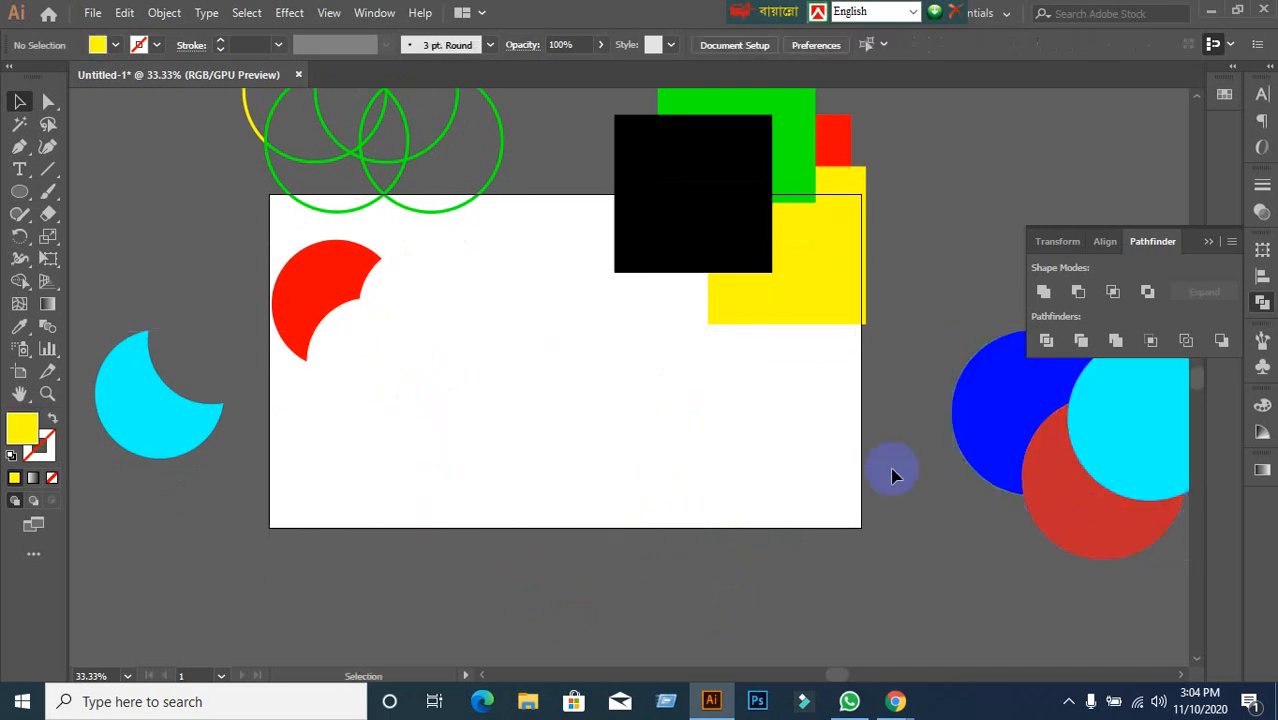
Draw a yellow square with the Rectangle Tool and copy it down and to the right.
{"action": "left_click", "coordinate": [33, 205]}
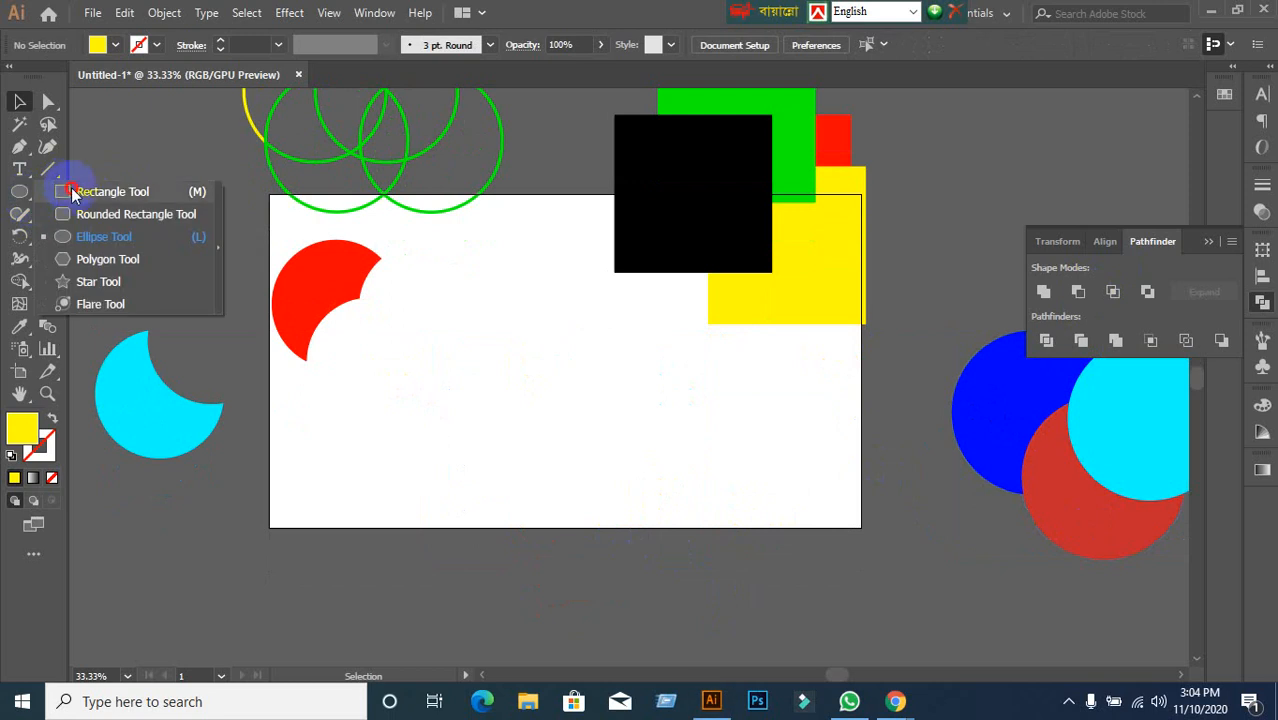
{"action": "left_click", "coordinate": [72, 192]}
{"action": "left_click_drag", "start_coordinate": [511, 338], "coordinate": [612, 436]}
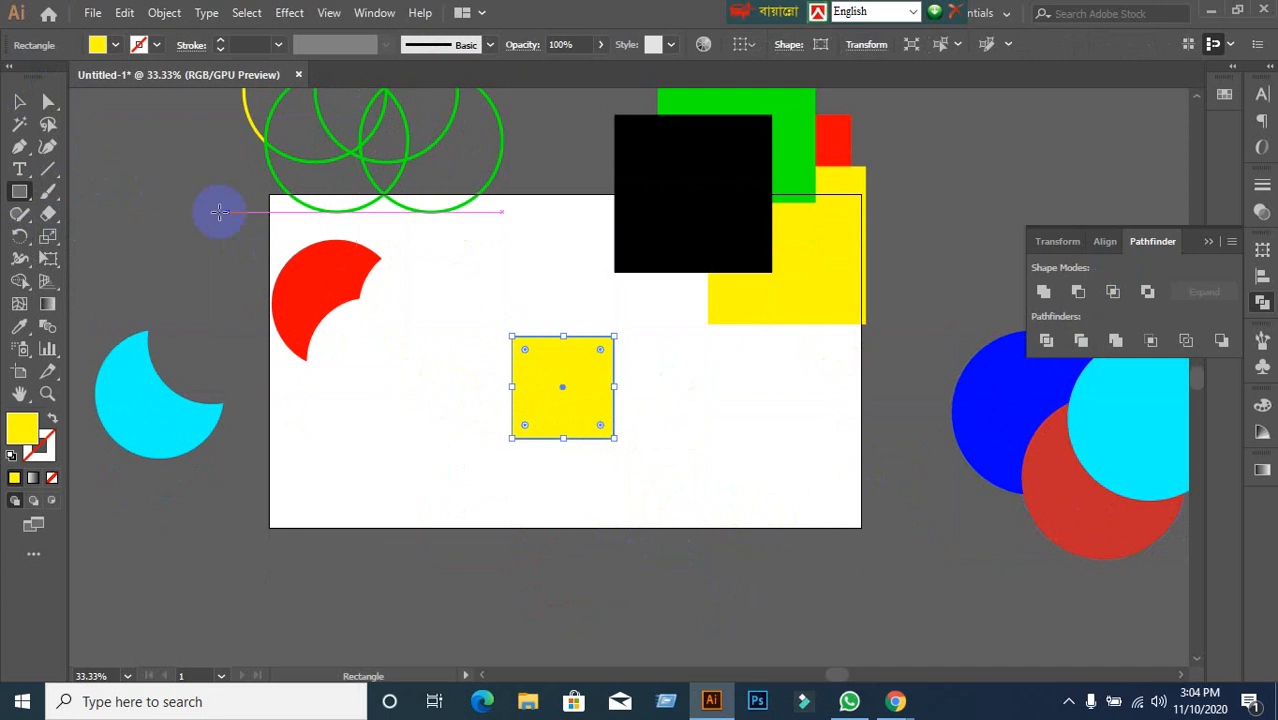
{"action": "left_click", "coordinate": [19, 101]}
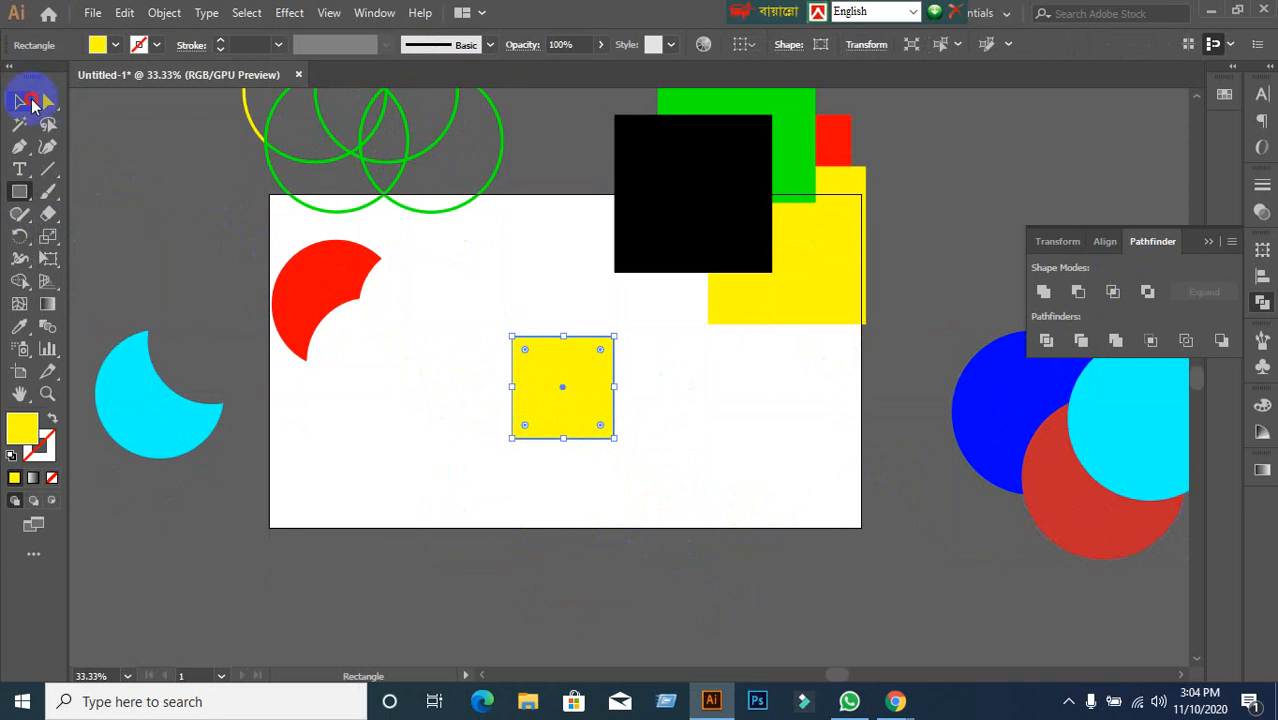
{"action": "left_click_drag", "start_coordinate": [530, 421], "coordinate": [595, 471]}
Fill the original square with cyan, then select both the cyan and yellow squares.
{"action": "left_click", "coordinate": [520, 406]}
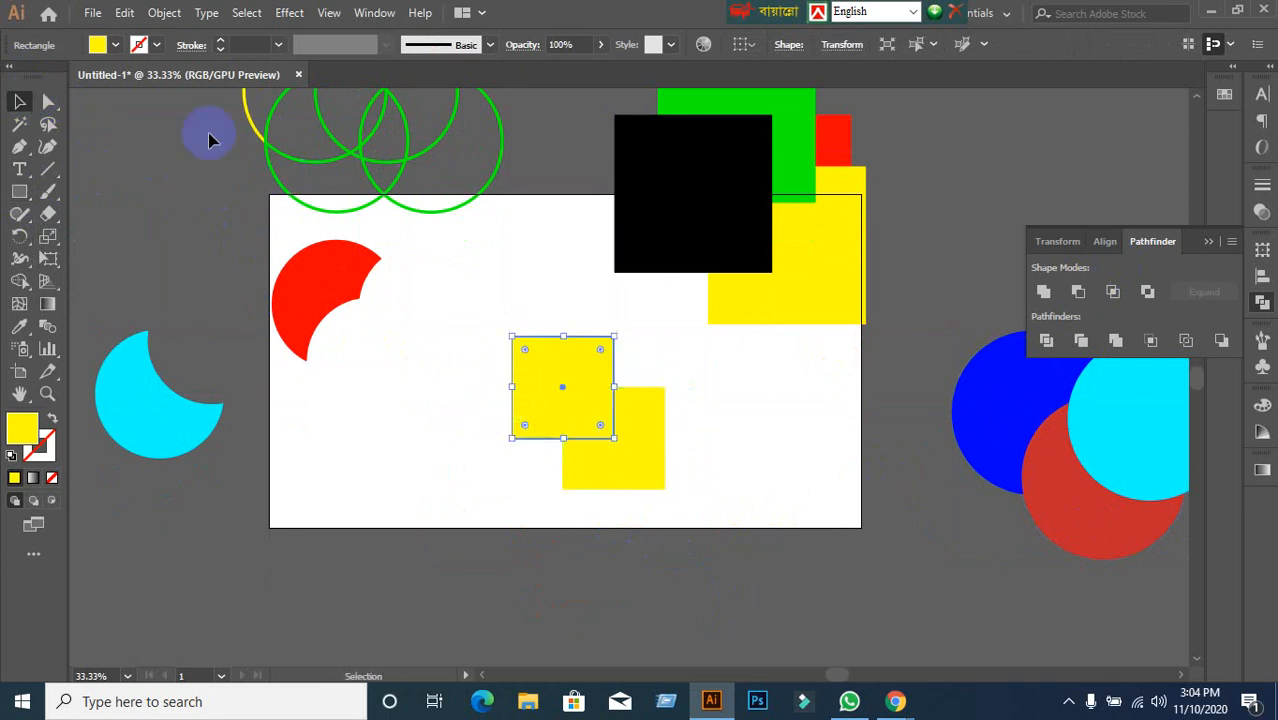
{"action": "left_click", "coordinate": [116, 46]}
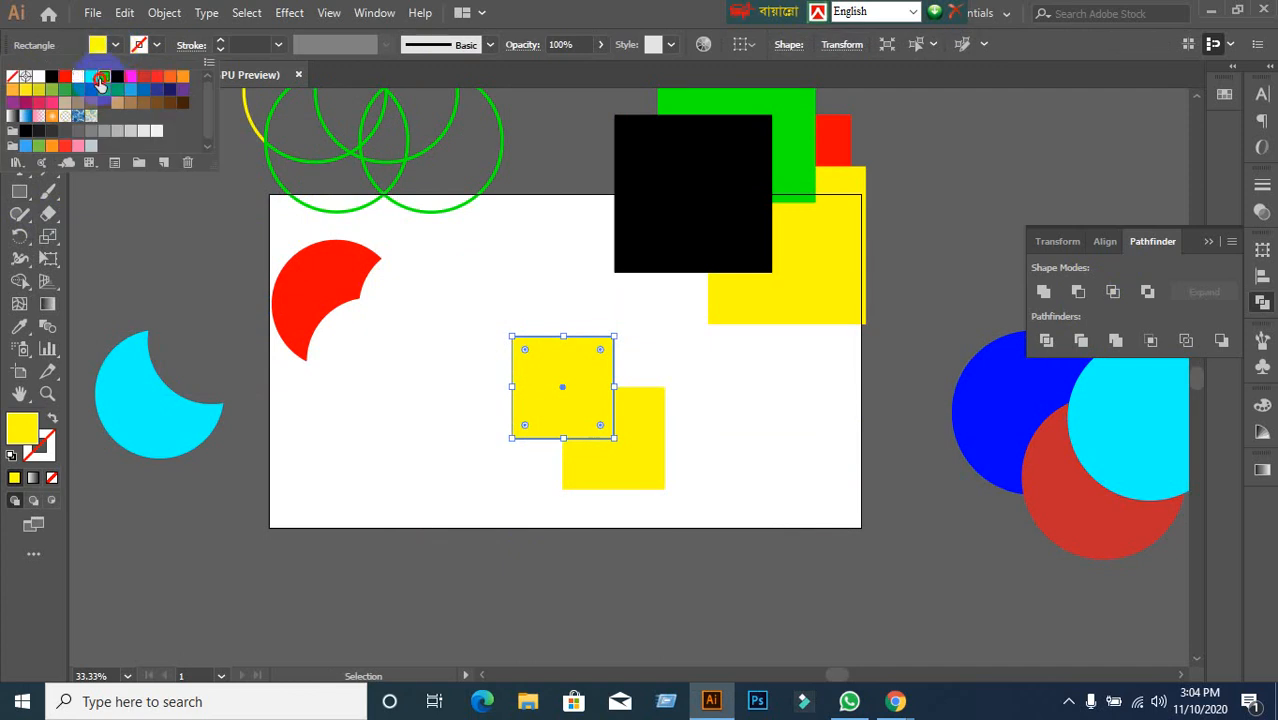
{"action": "left_click", "coordinate": [101, 82]}
{"action": "left_click", "coordinate": [471, 525]}
{"action": "left_click", "coordinate": [484, 510]}
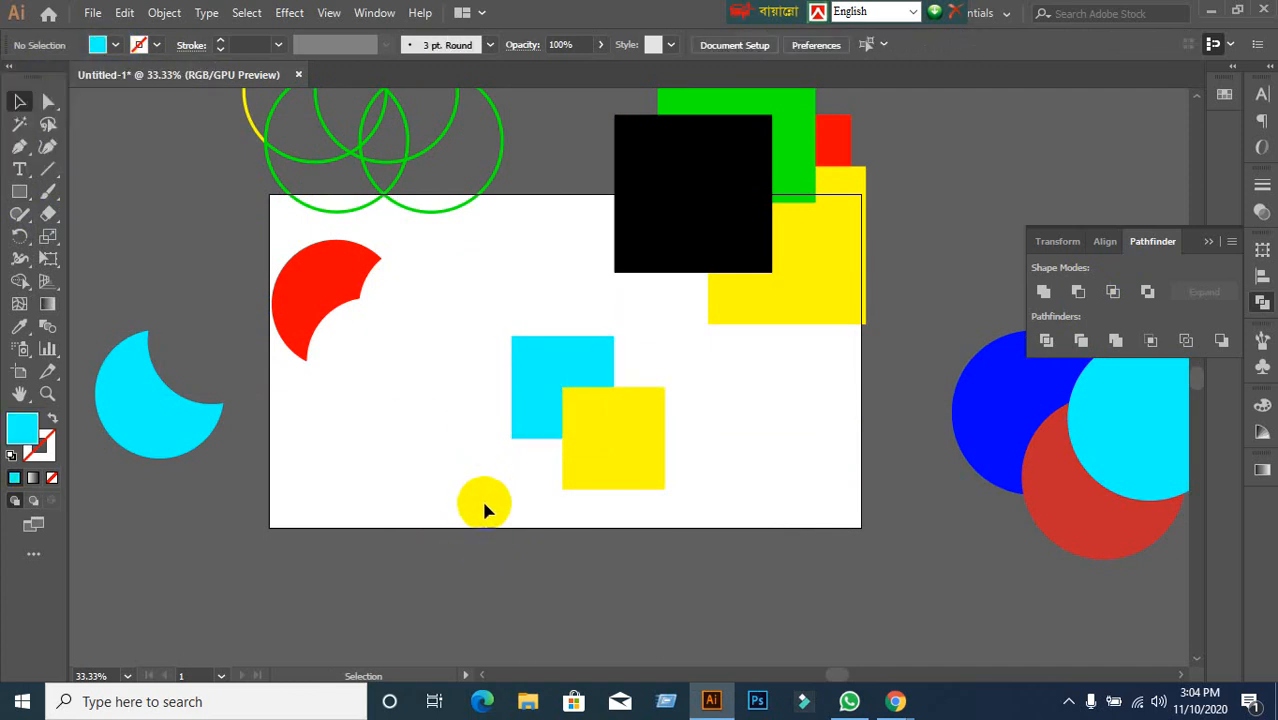
{"action": "left_click_drag", "start_coordinate": [484, 510], "coordinate": [673, 416]}
{"action": "left_click", "coordinate": [675, 455]}
{"action": "left_click_drag", "start_coordinate": [478, 358], "coordinate": [628, 457]}
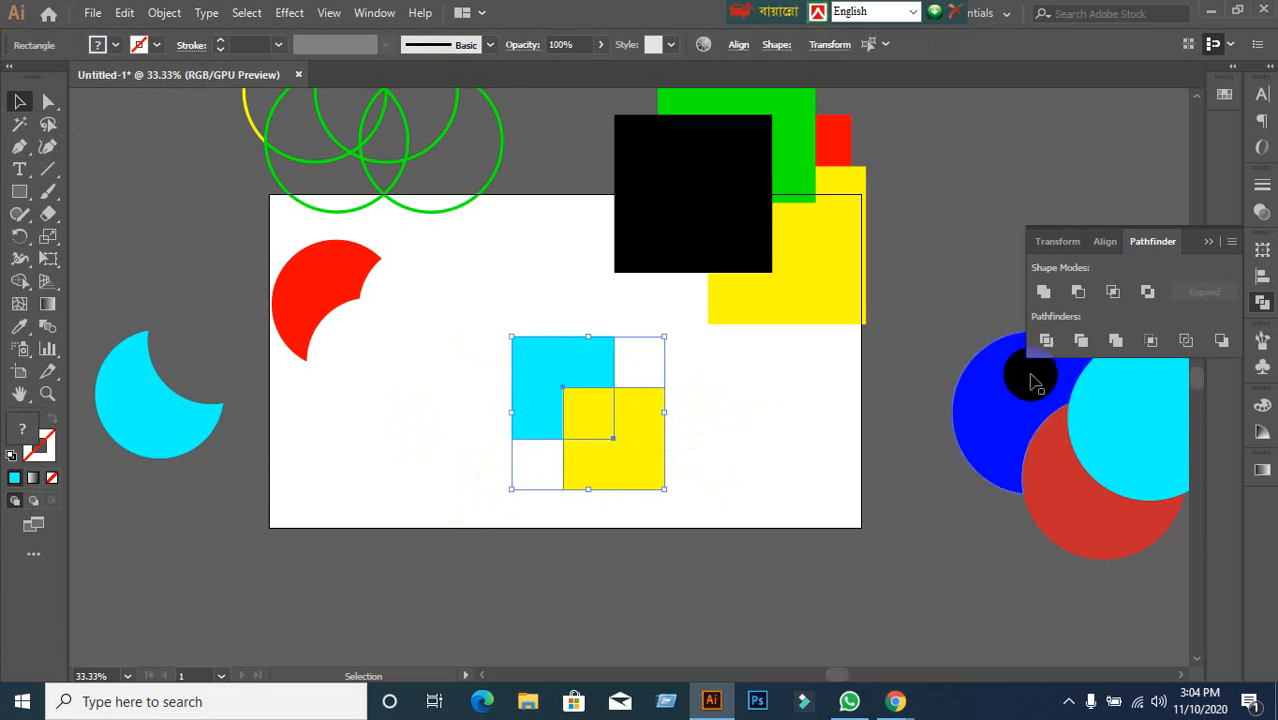
{"action": "left_click", "coordinate": [1079, 295]}
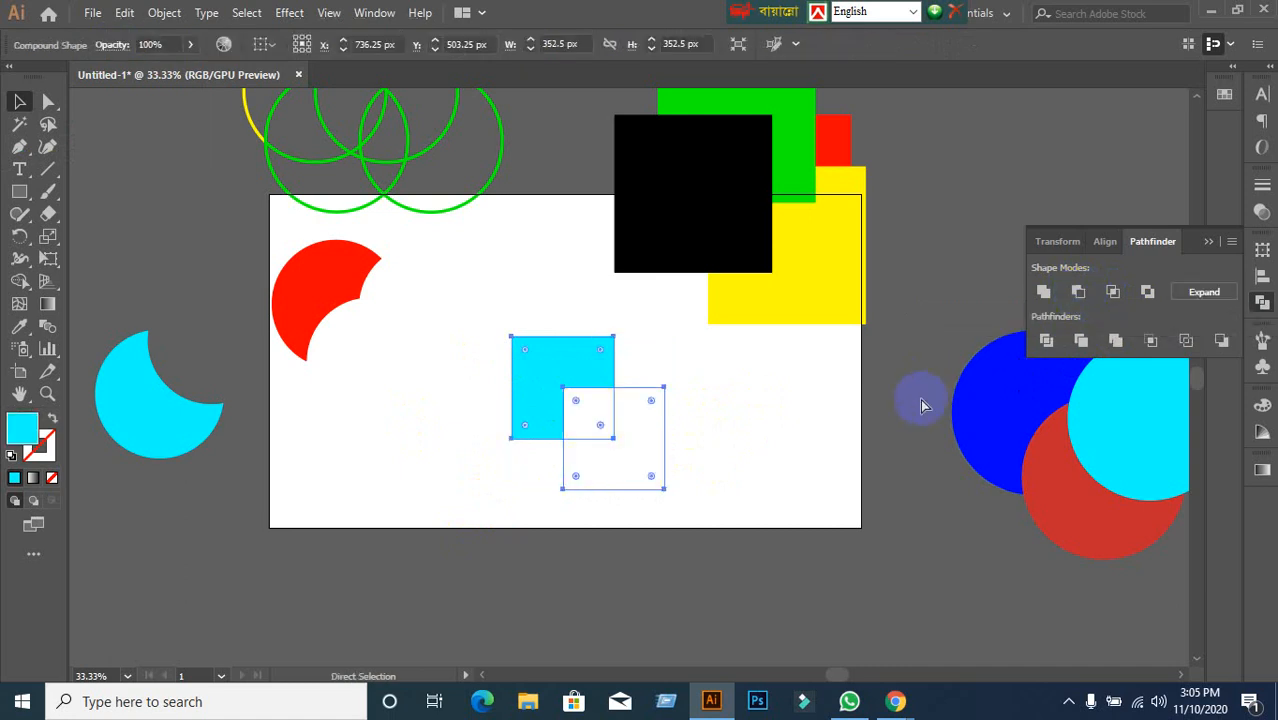
{"action": "key", "text": "ctrl+z"}
{"action": "left_click", "coordinate": [763, 483]}
{"action": "left_click_drag", "start_coordinate": [490, 371], "coordinate": [599, 451]}
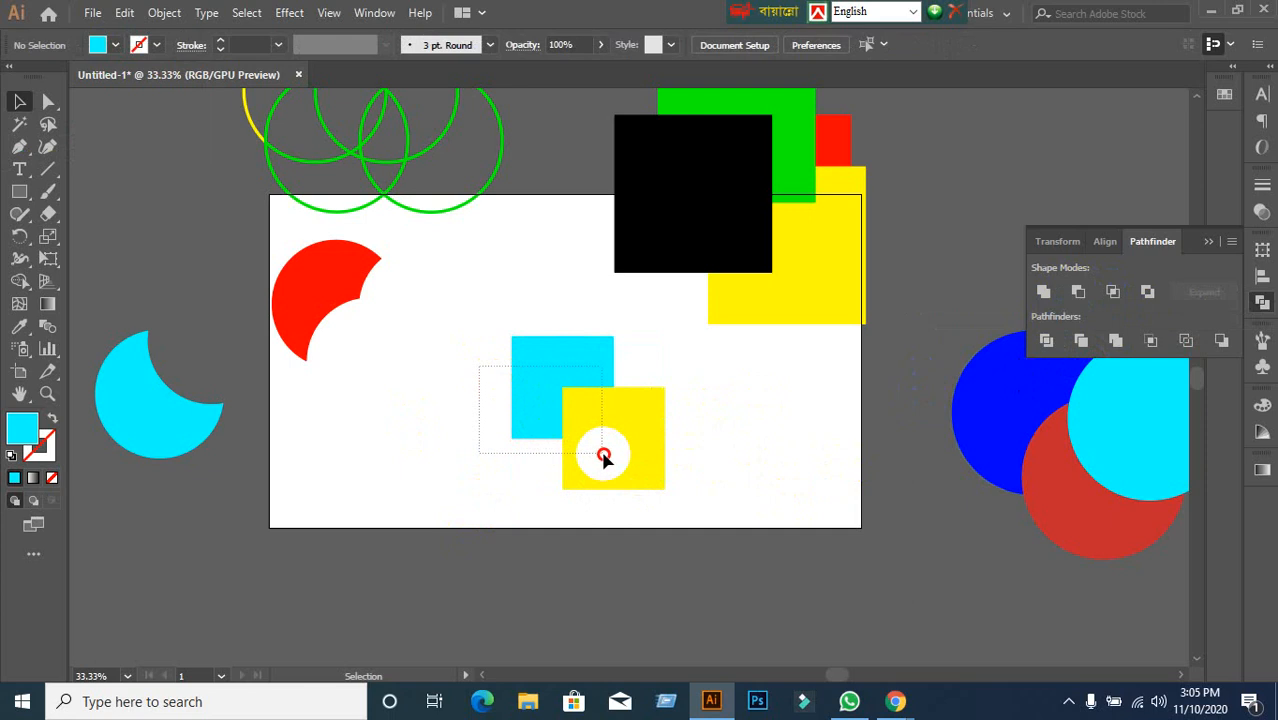
{"action": "left_click", "coordinate": [1224, 342]}
{"action": "key", "text": "ctrl+z"}
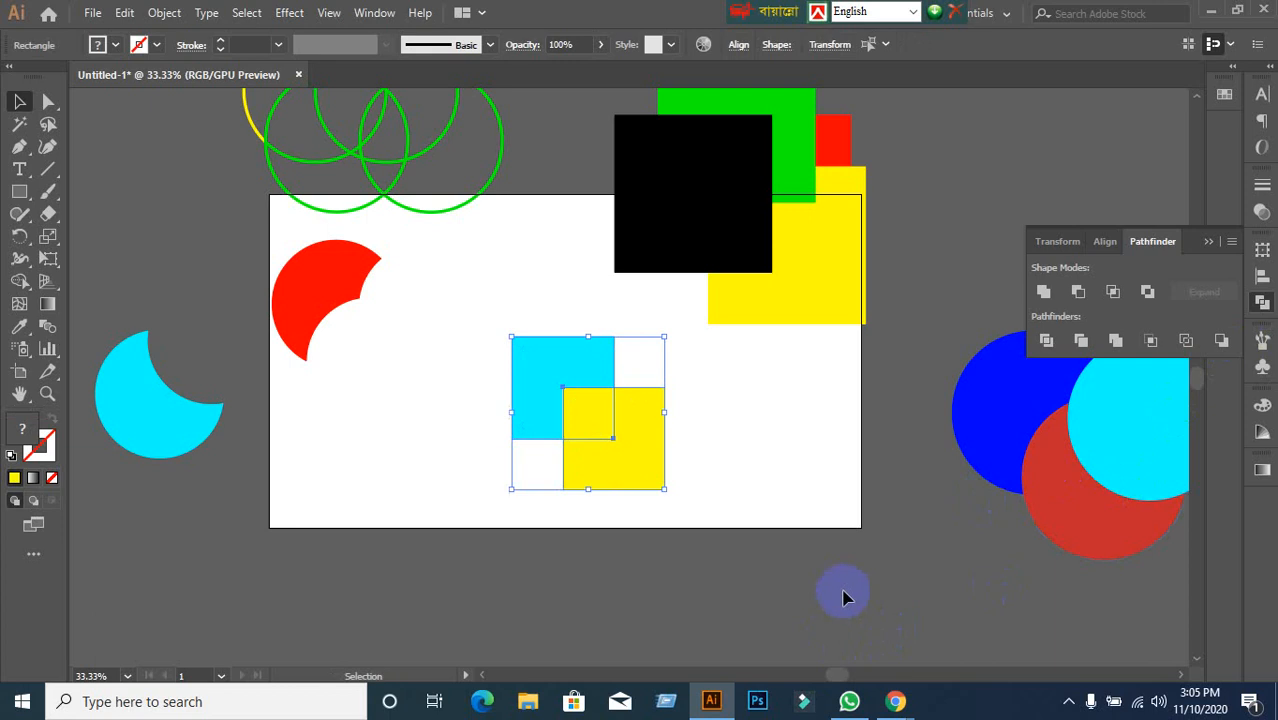
{"action": "left_click", "coordinate": [858, 588]}
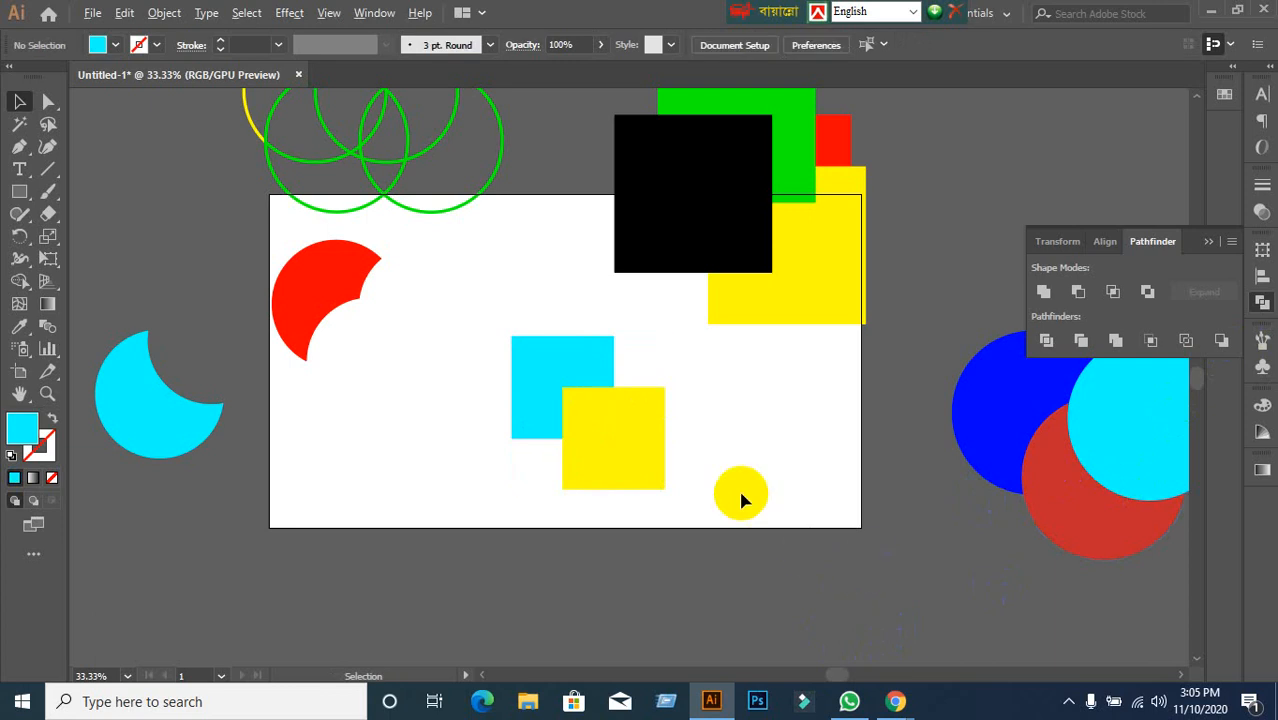
{"action": "scroll", "coordinate": [739, 494], "scroll_direction": "down", "scroll_amount": 1}
{"action": "left_click_drag", "start_coordinate": [546, 436], "coordinate": [668, 510]}
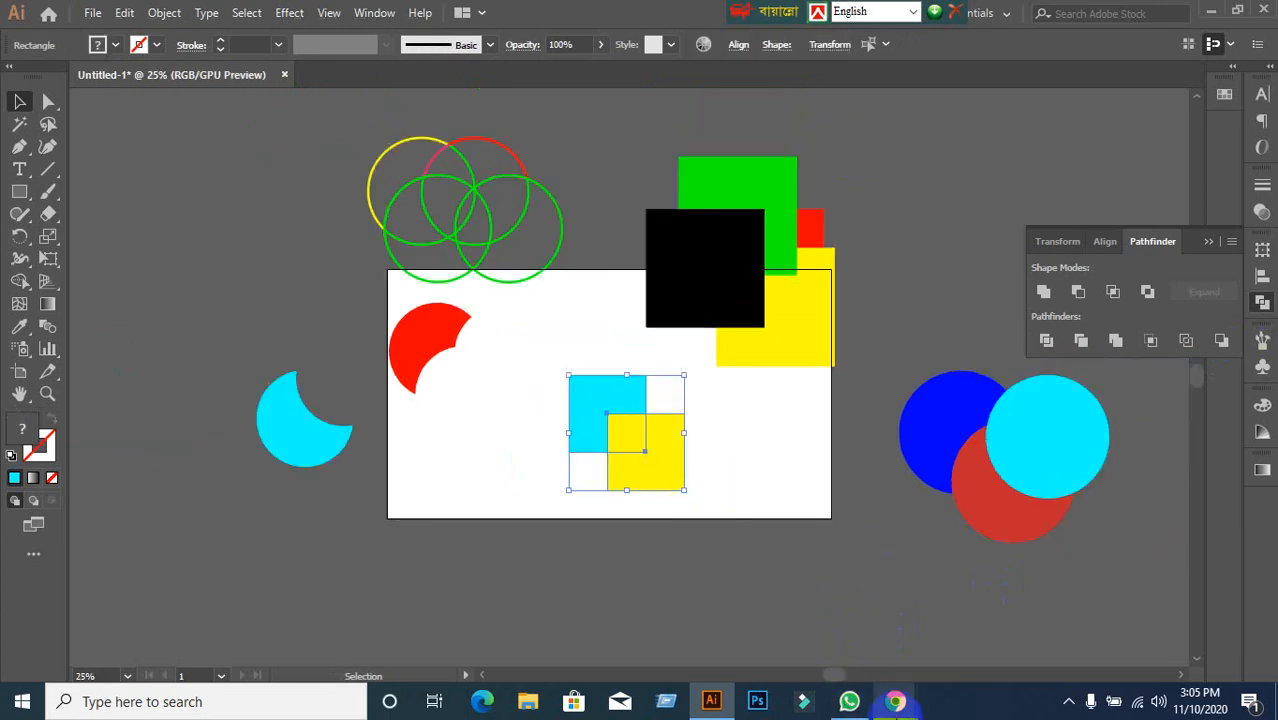
Switch between the Meet call and Illustrator using the taskbar.
{"action": "mouse_move", "coordinate": [898, 705]}
{"action": "left_click", "coordinate": [807, 637]}
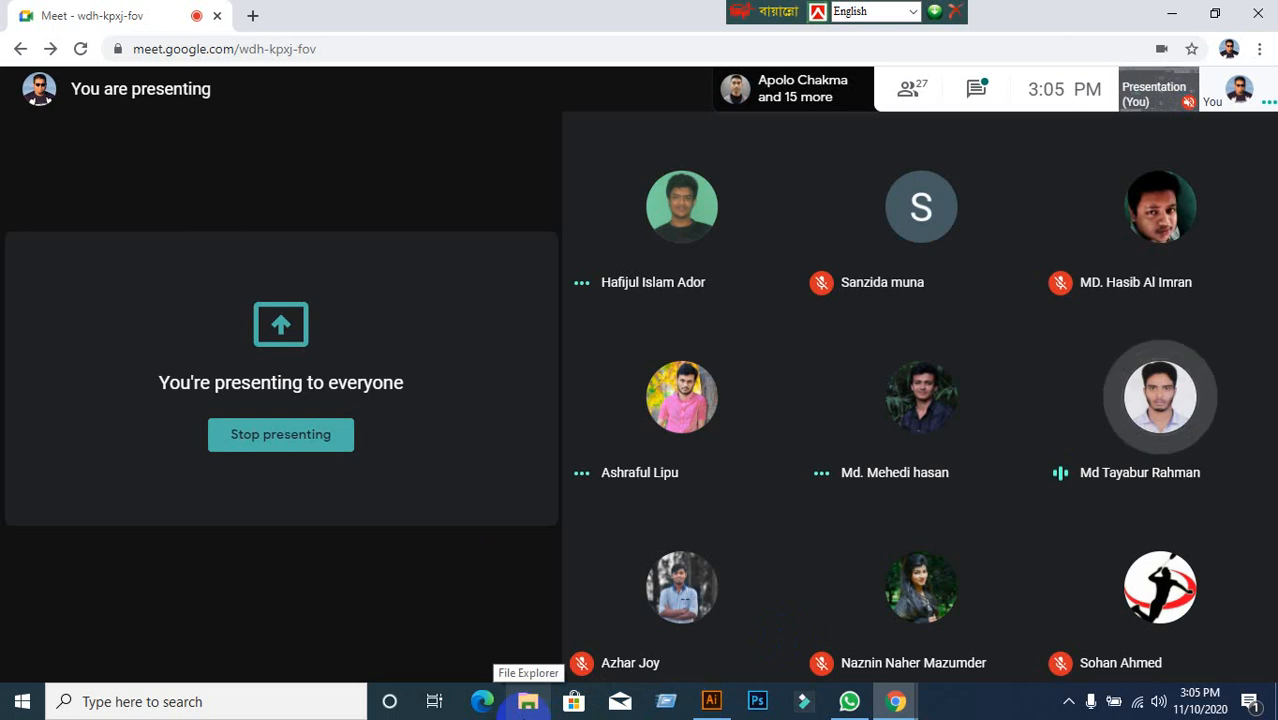
{"action": "left_click", "coordinate": [708, 703]}
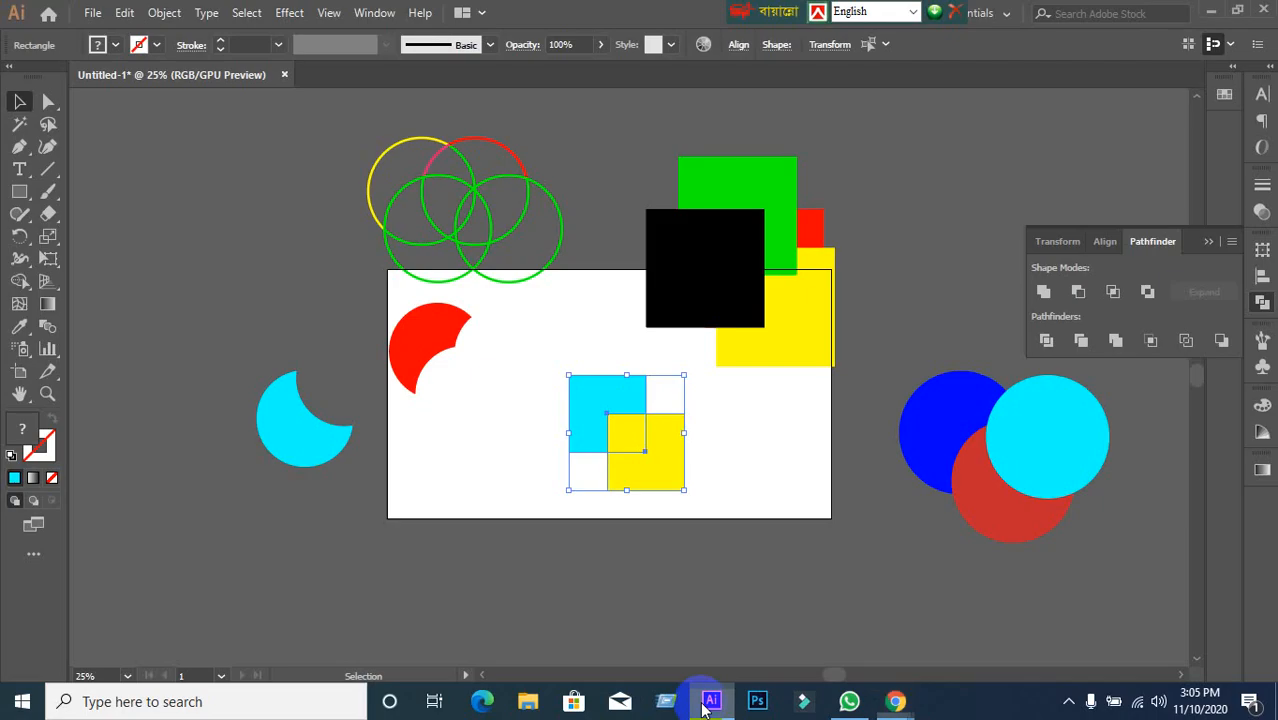
{"action": "left_click", "coordinate": [708, 703]}
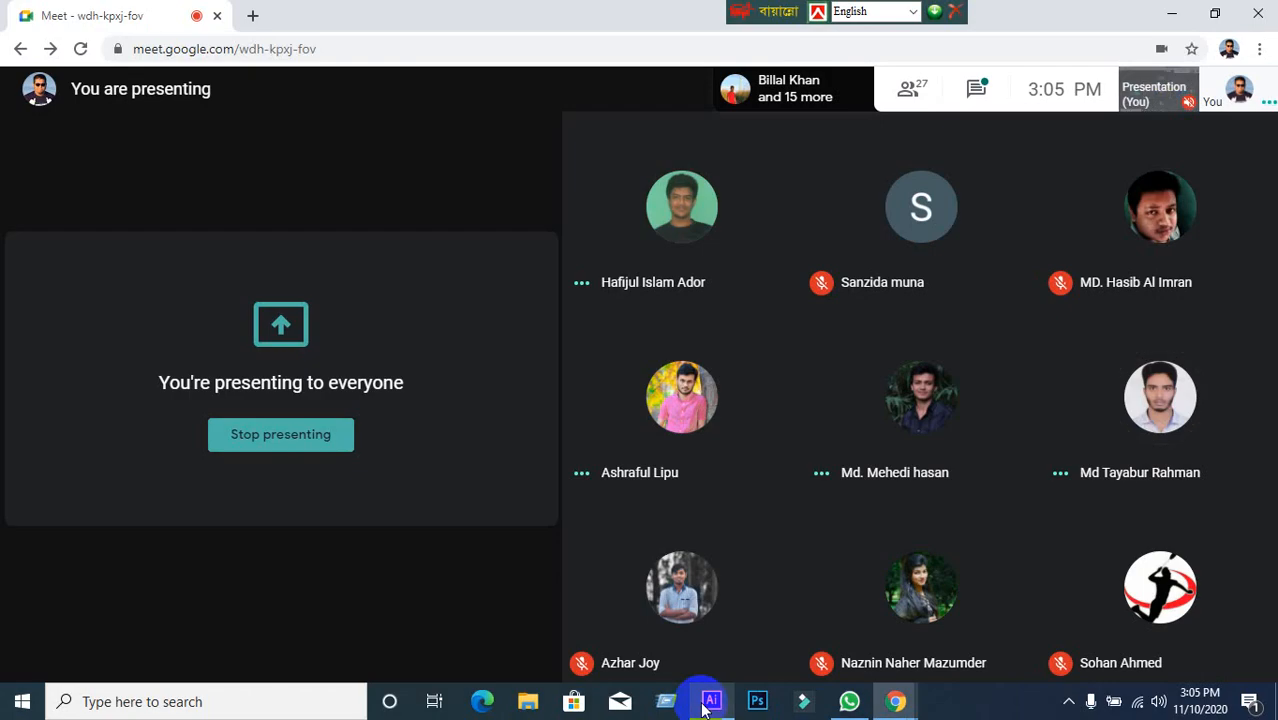
{"action": "left_click", "coordinate": [708, 703]}
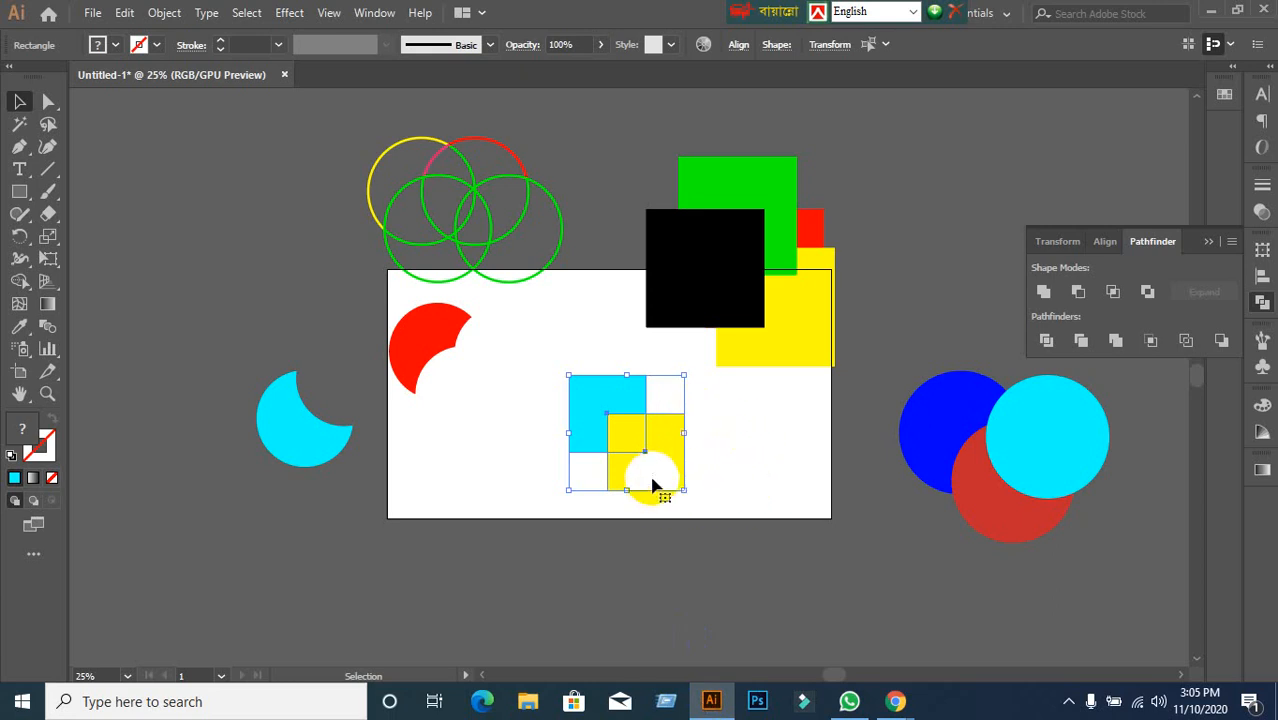
Drag the square pair up-right off the artboard, check the meeting, and return to Illustrator.
{"action": "left_click_drag", "start_coordinate": [653, 476], "coordinate": [965, 273]}
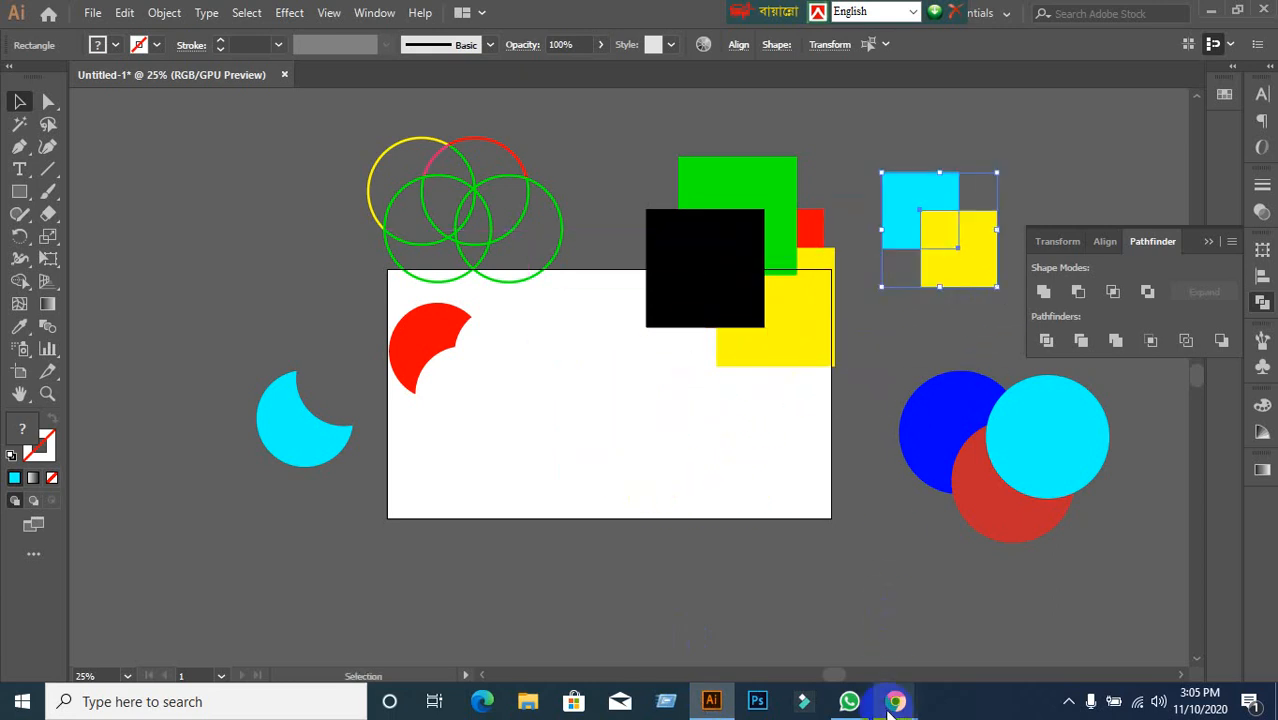
{"action": "mouse_move", "coordinate": [895, 701]}
{"action": "left_click", "coordinate": [795, 655]}
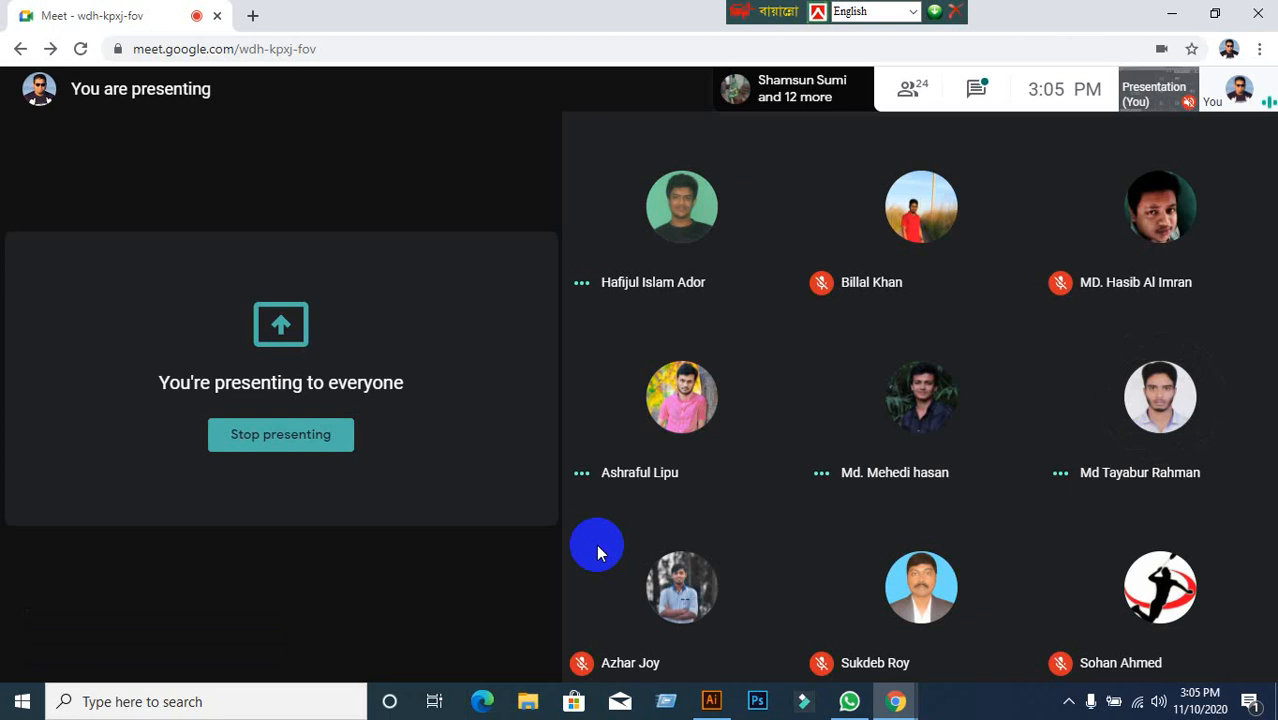
{"action": "left_click", "coordinate": [709, 706]}
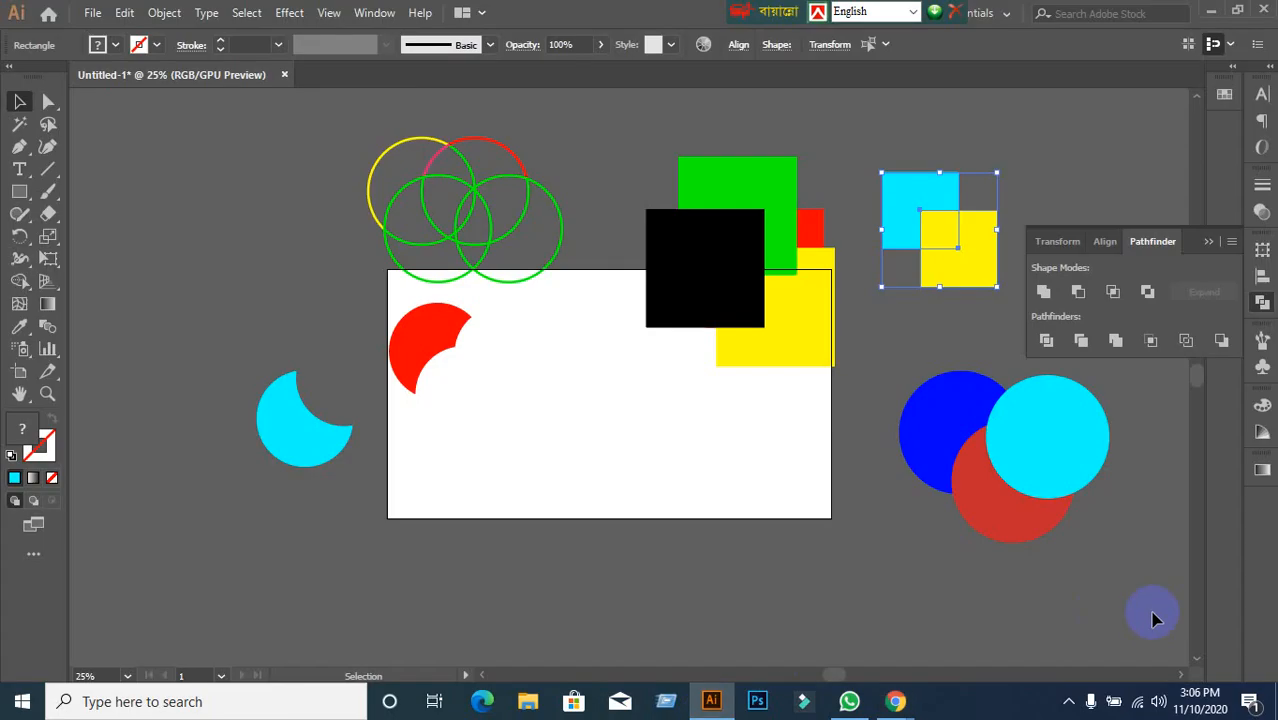
Switch to the meeting window, then click an object and delete it.
{"action": "mouse_move", "coordinate": [894, 701]}
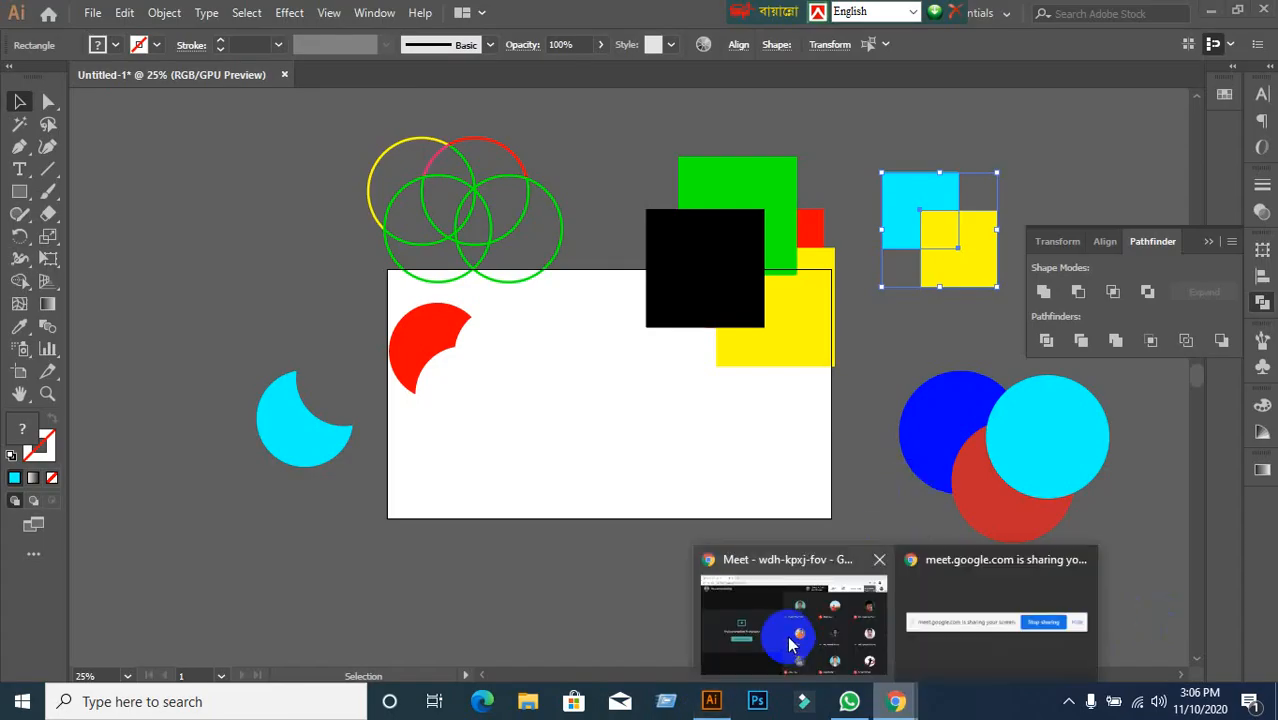
{"action": "left_click", "coordinate": [780, 620]}
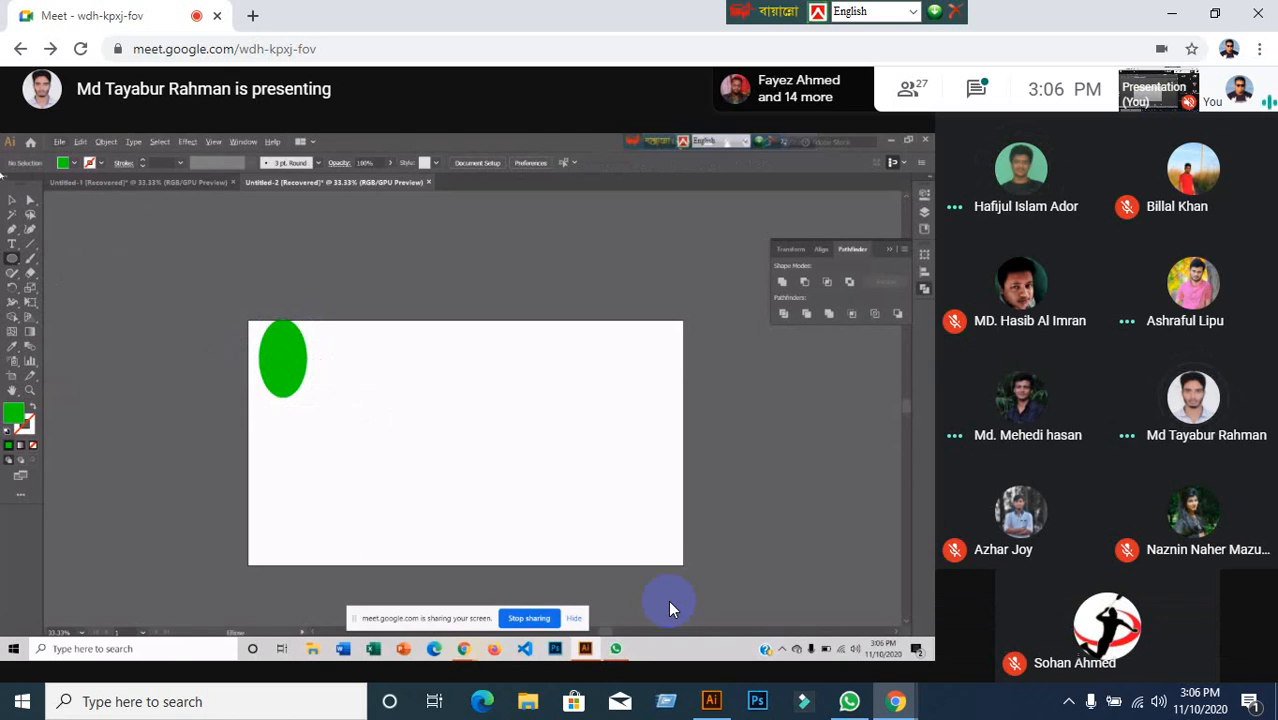
{"action": "left_click", "coordinate": [280, 360]}
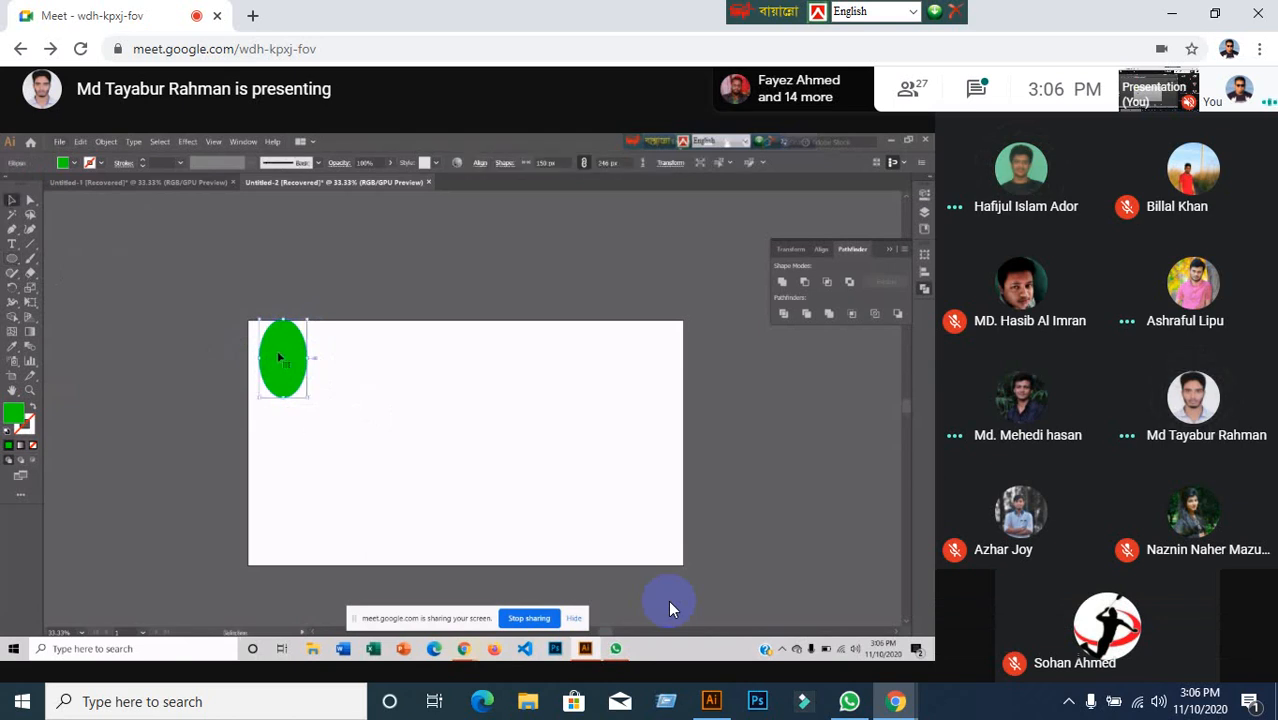
{"action": "key", "text": "Delete"}
Draw an ellipse with the Ellipse tool, drag with another tool, and return to Illustrator.
{"action": "key", "text": "l"}
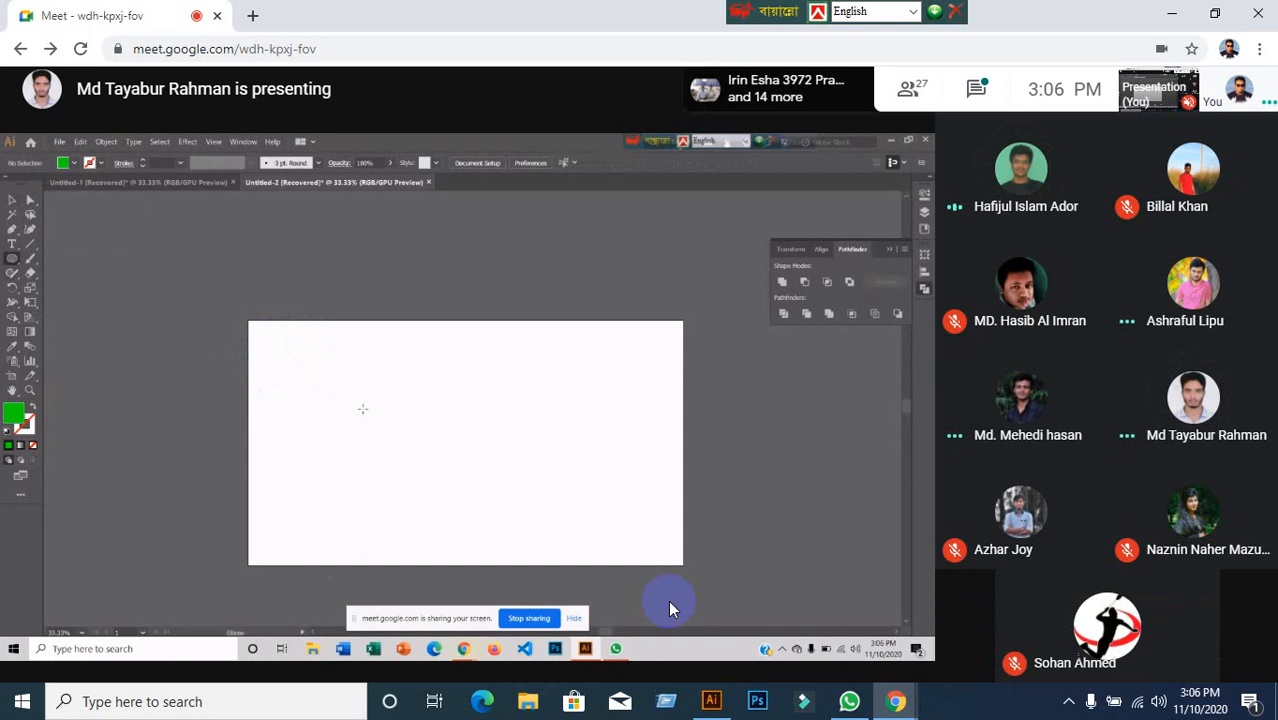
{"action": "left_click_drag", "start_coordinate": [361, 387], "coordinate": [505, 532]}
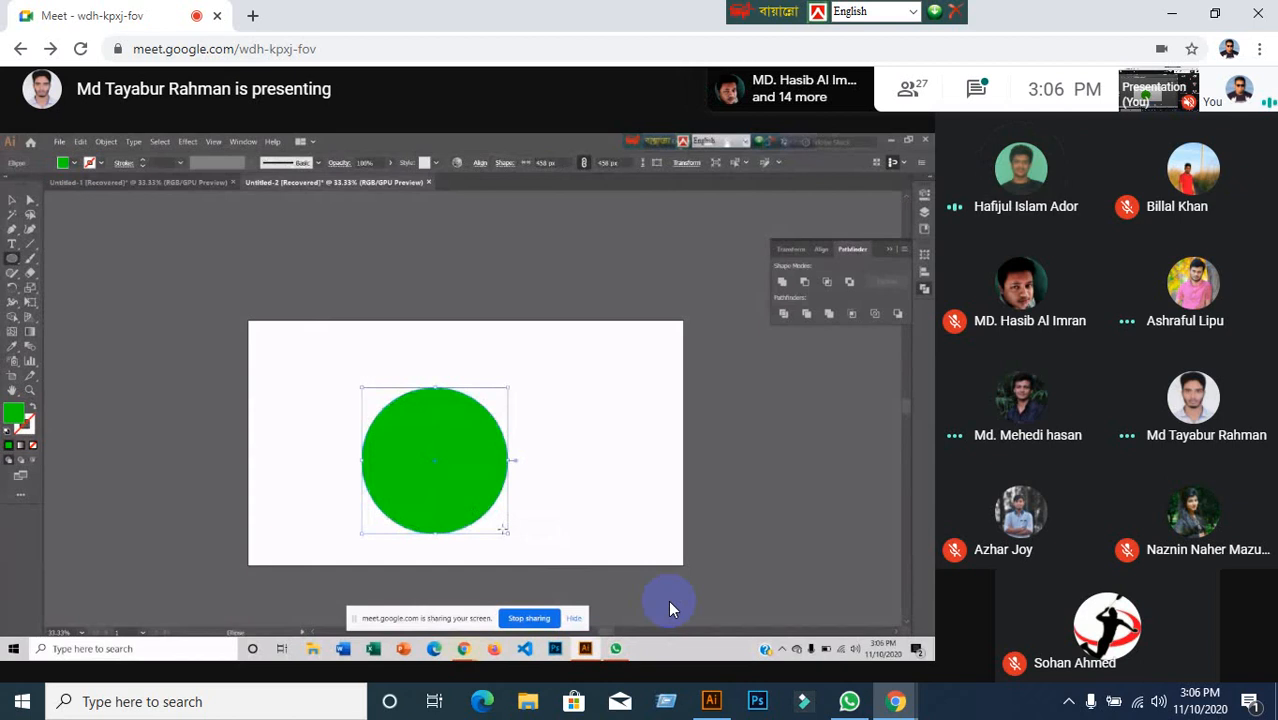
{"action": "left_click", "coordinate": [12, 200]}
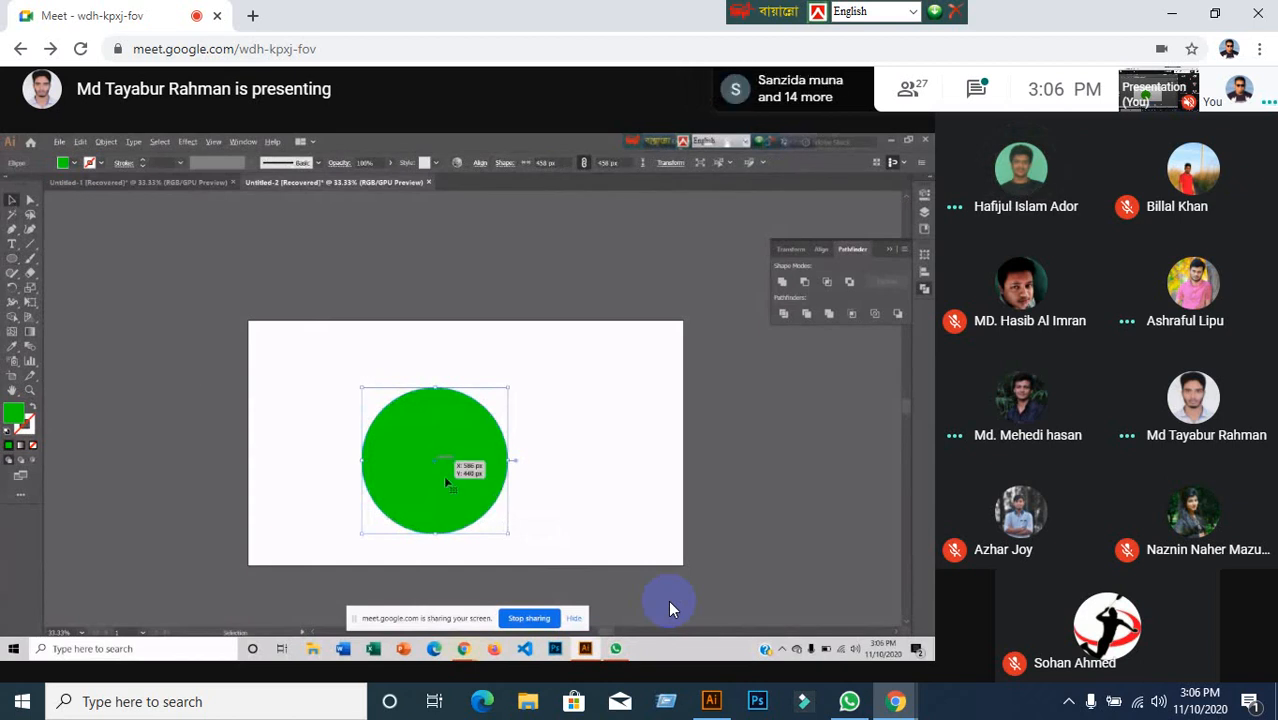
{"action": "left_click_drag", "start_coordinate": [465, 495], "coordinate": [533, 503]}
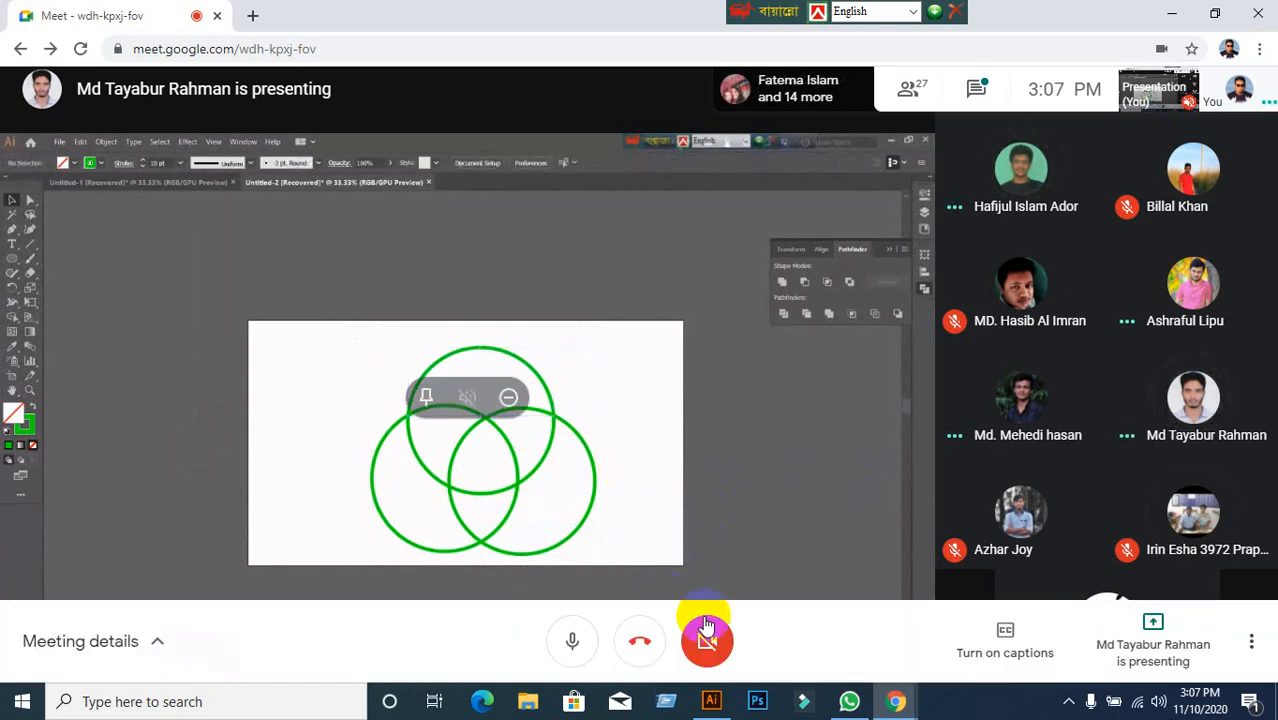
{"action": "left_click", "coordinate": [713, 706]}
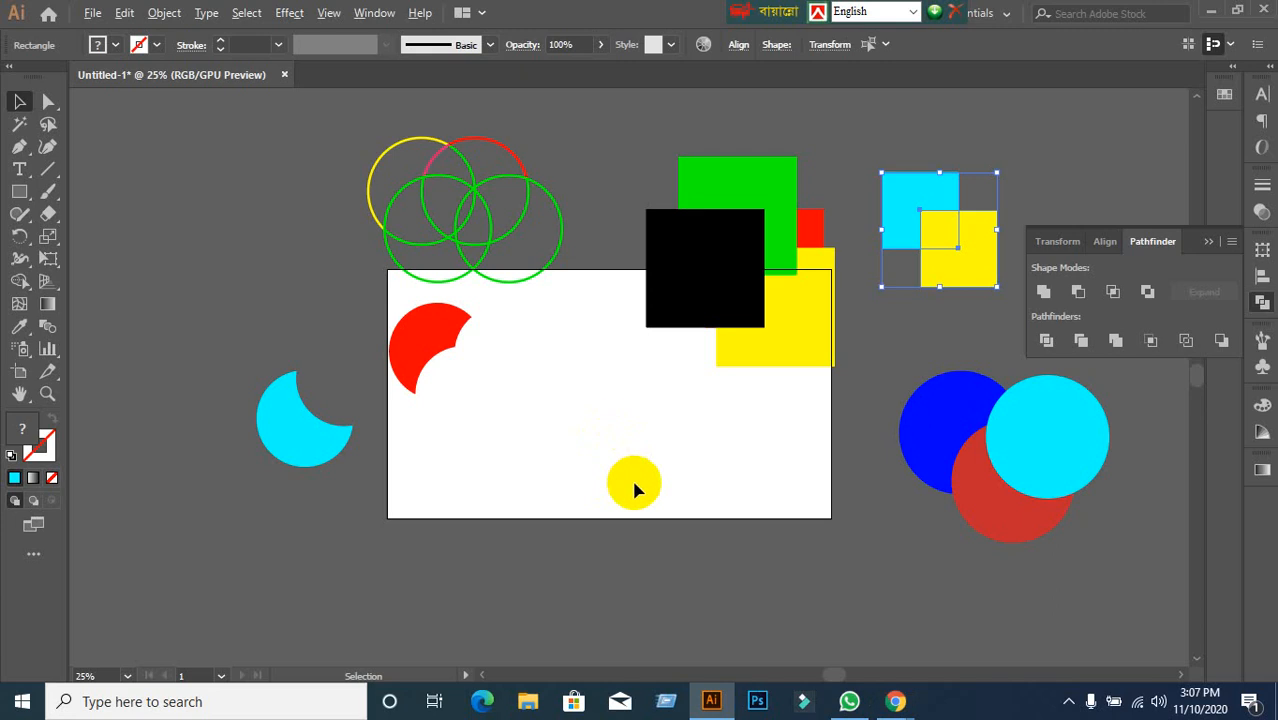
Marquee-select every shape on the canvas, delete them all, and recentre the empty artboard.
{"action": "scroll", "coordinate": [640, 480], "scroll_direction": "down", "scroll_amount": 1}
{"action": "scroll", "coordinate": [653, 491], "scroll_direction": "up", "scroll_amount": 1}
{"action": "left_click_drag", "start_coordinate": [656, 493], "coordinate": [545, 487]}
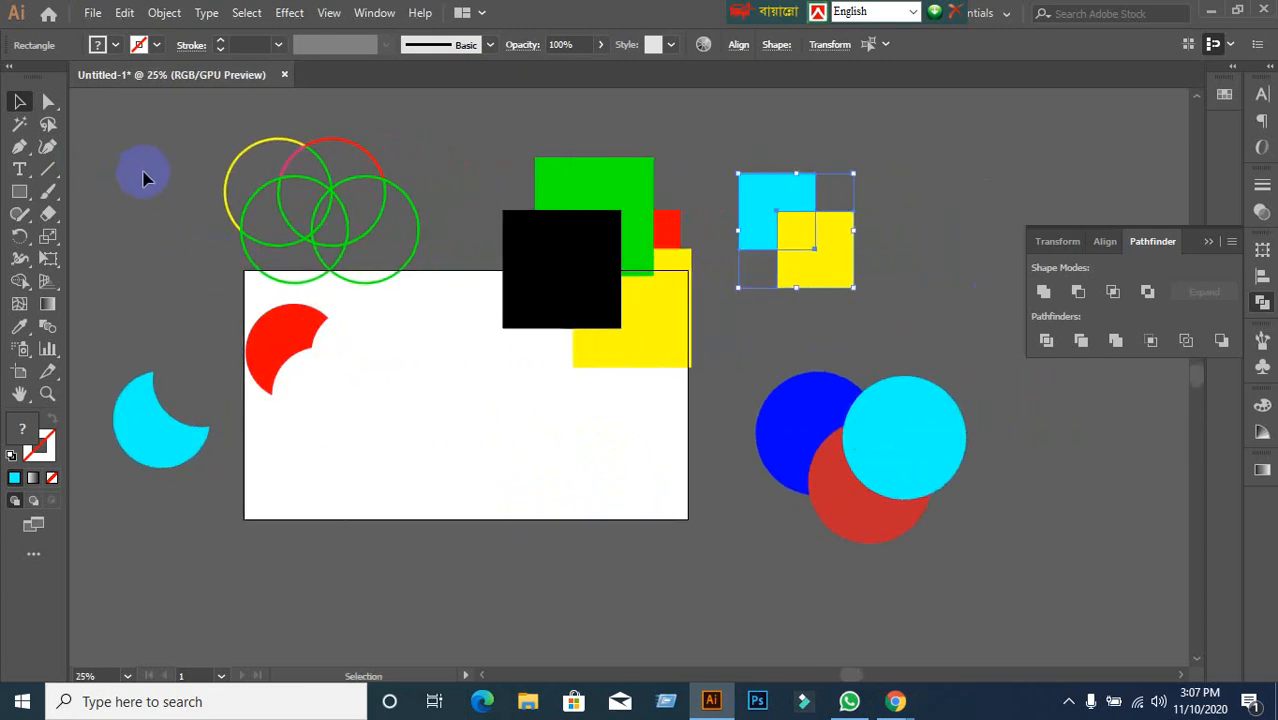
{"action": "left_click_drag", "start_coordinate": [160, 168], "coordinate": [955, 545]}
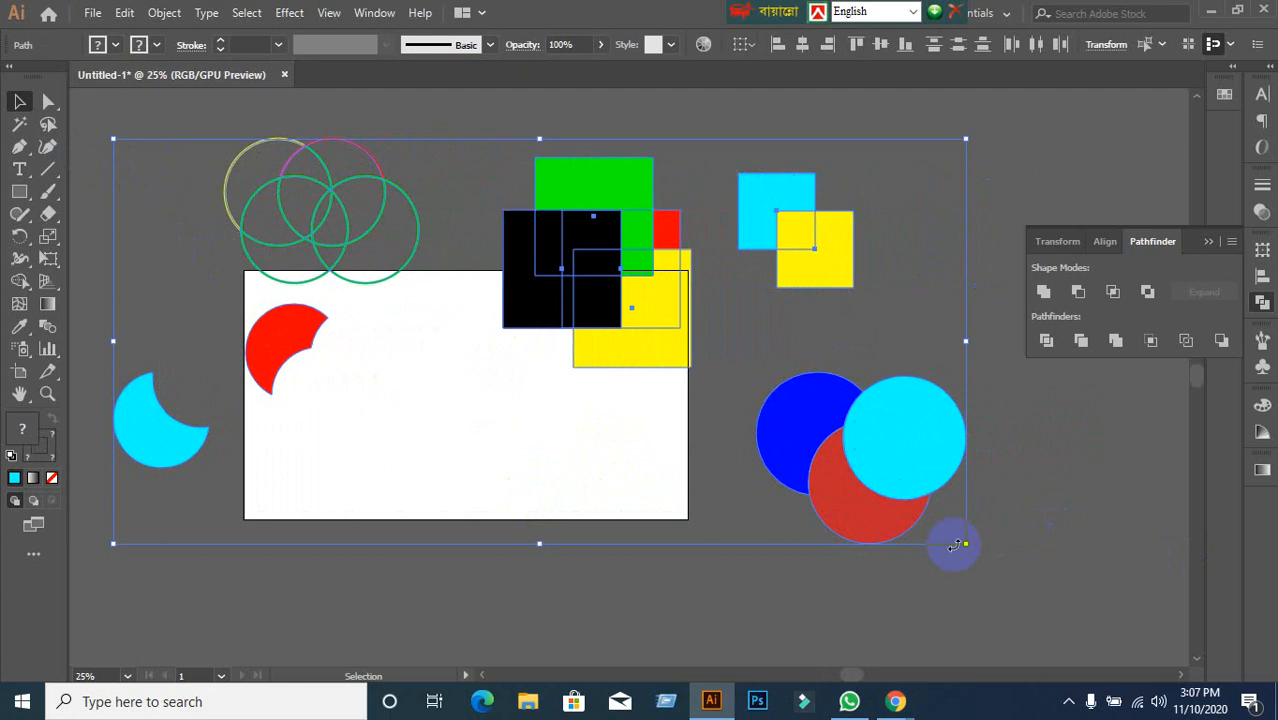
{"action": "key", "text": "Delete"}
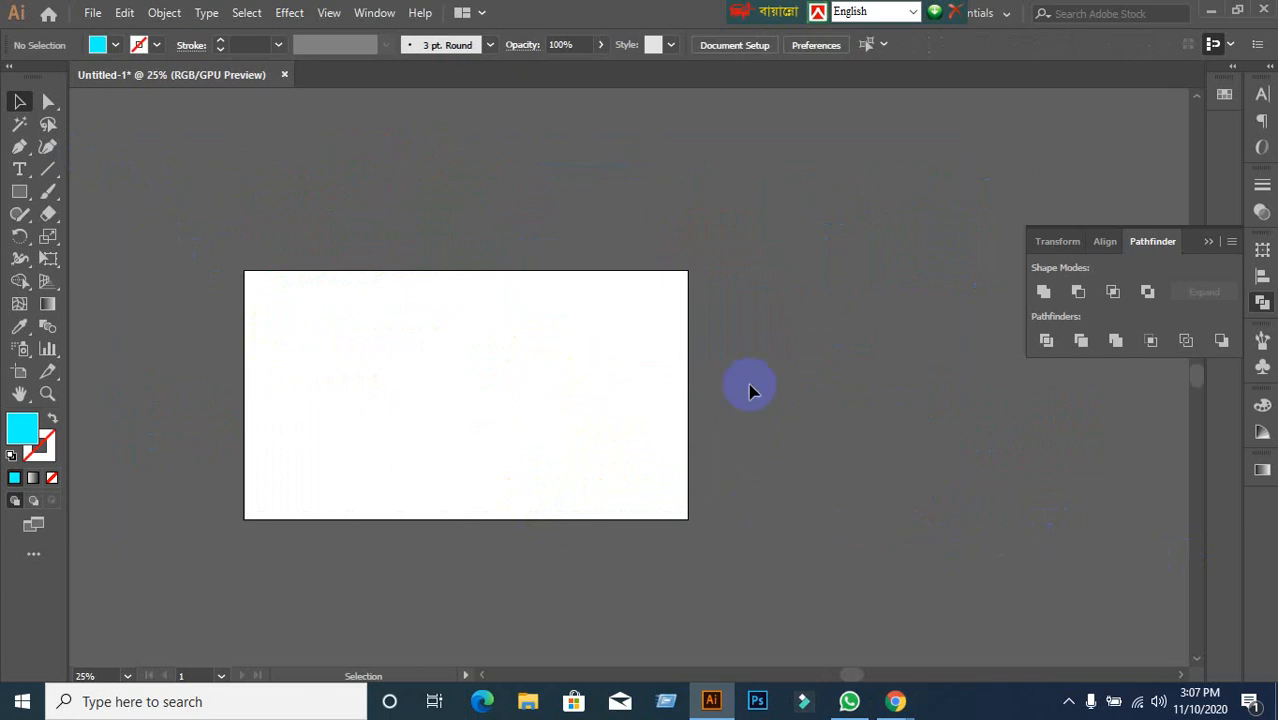
{"action": "scroll", "coordinate": [601, 388], "scroll_direction": "up", "scroll_amount": 1}
{"action": "left_click_drag", "start_coordinate": [569, 391], "coordinate": [745, 356]}
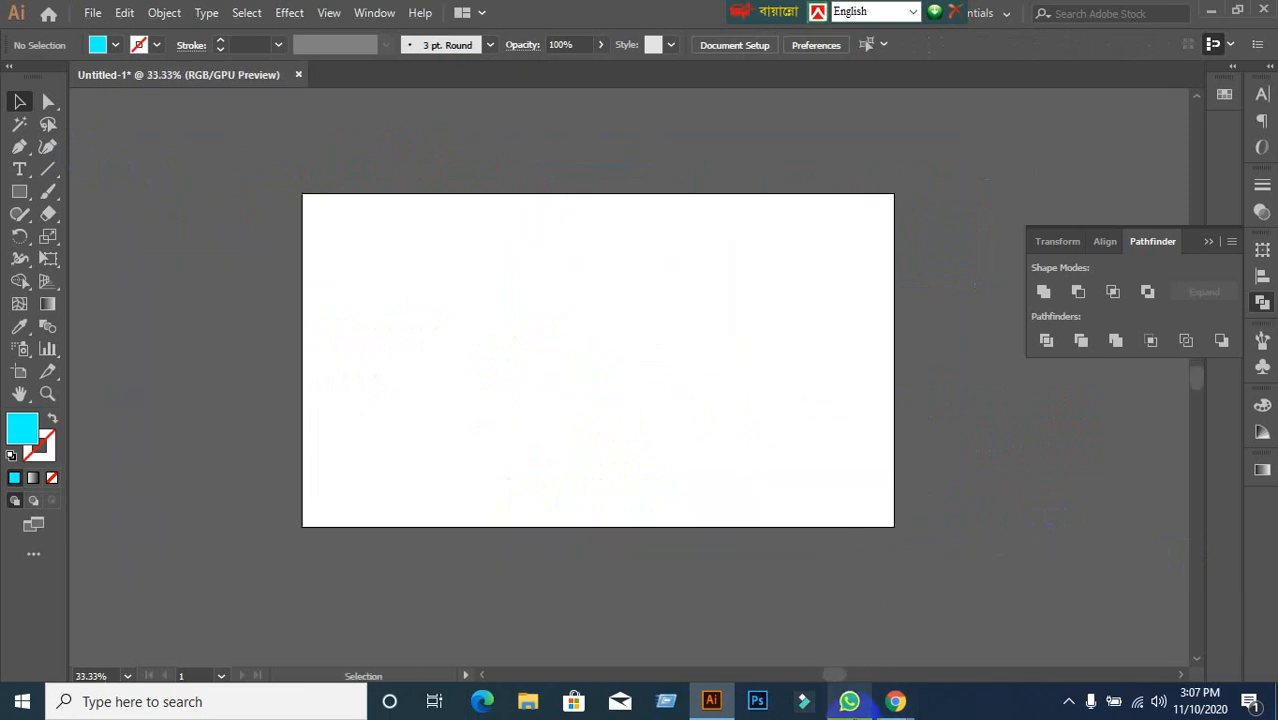
Resume the paused Google Meet screen share, then bring the Illustrator document back.
{"action": "mouse_move", "coordinate": [893, 701]}
{"action": "left_click", "coordinate": [707, 594]}
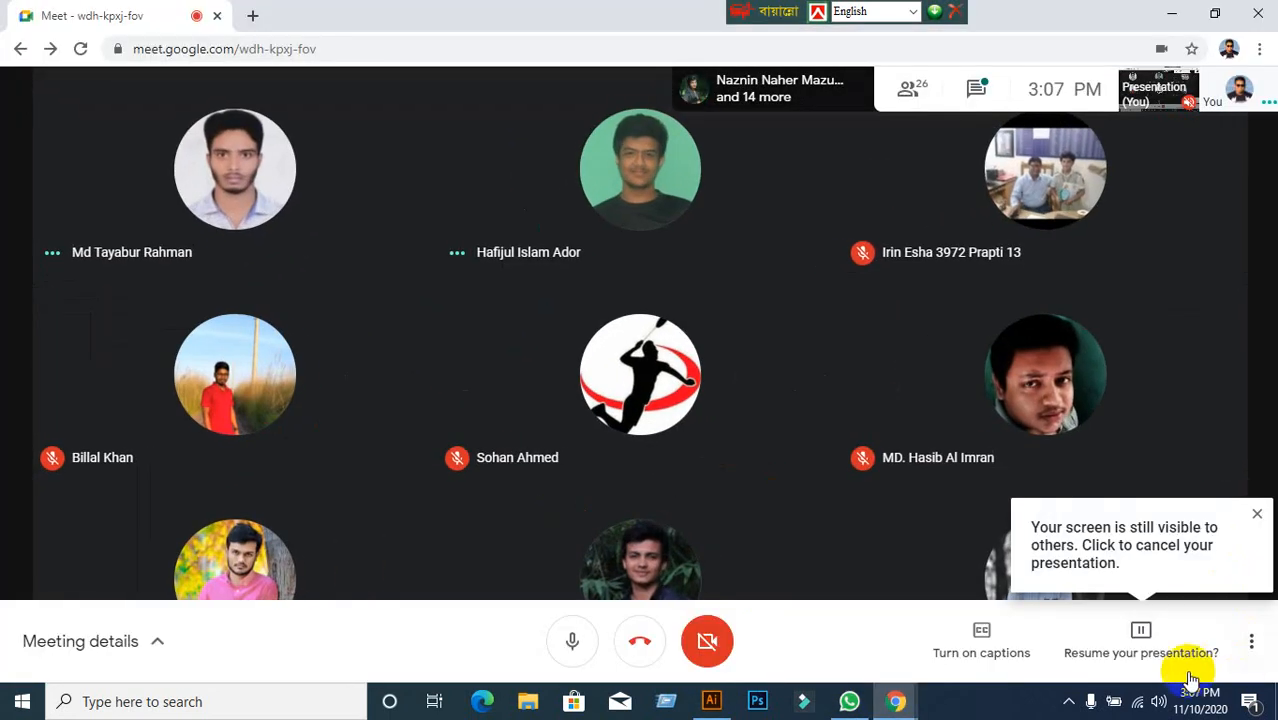
{"action": "left_click", "coordinate": [1150, 658]}
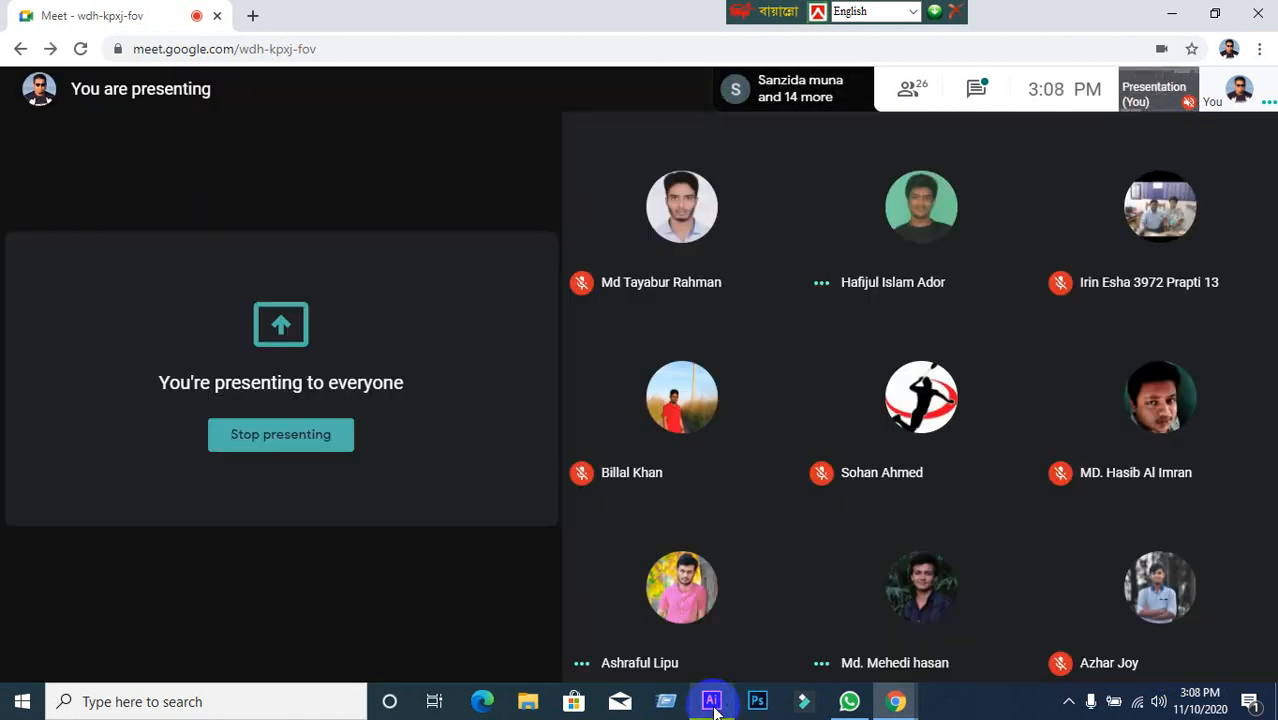
{"action": "left_click", "coordinate": [712, 702]}
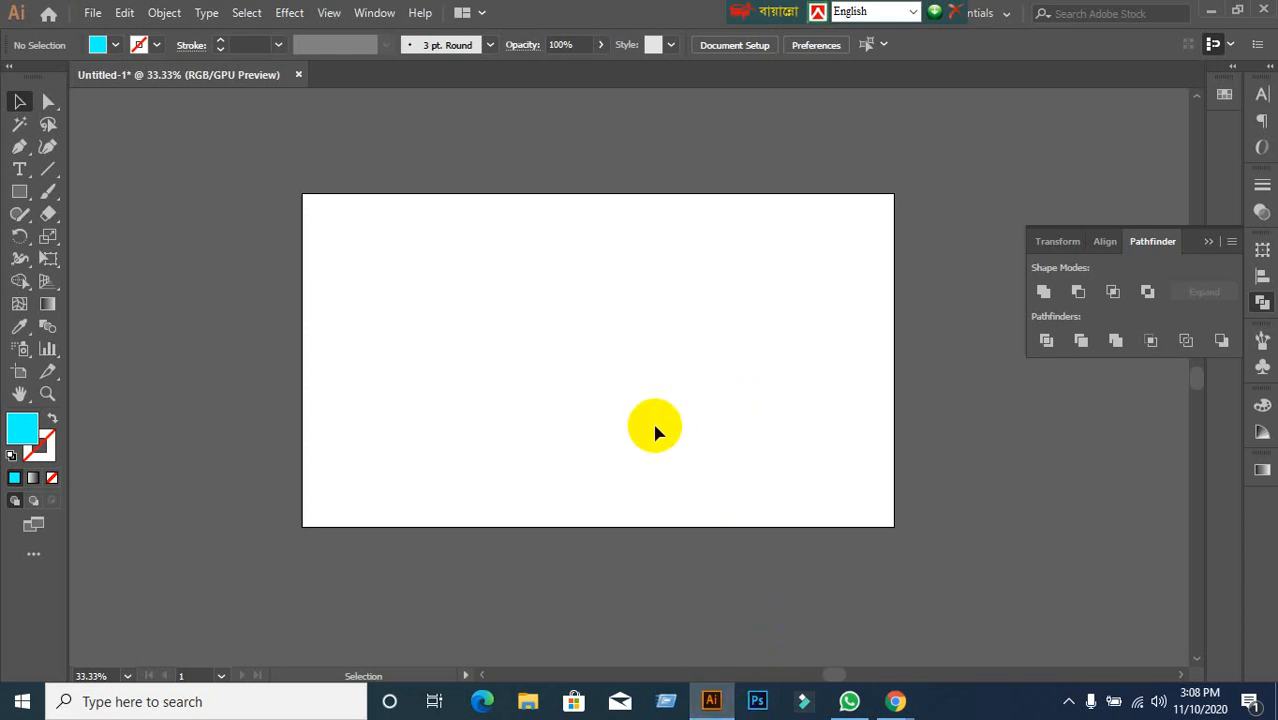
Zoom to 50% and draw a square on the artboard with the Rectangle tool.
{"action": "scroll", "coordinate": [553, 424], "scroll_direction": "up", "scroll_amount": 2}
{"action": "scroll", "coordinate": [553, 424], "scroll_direction": "down", "scroll_amount": 2}
{"action": "scroll", "coordinate": [553, 424], "scroll_direction": "up", "scroll_amount": 1}
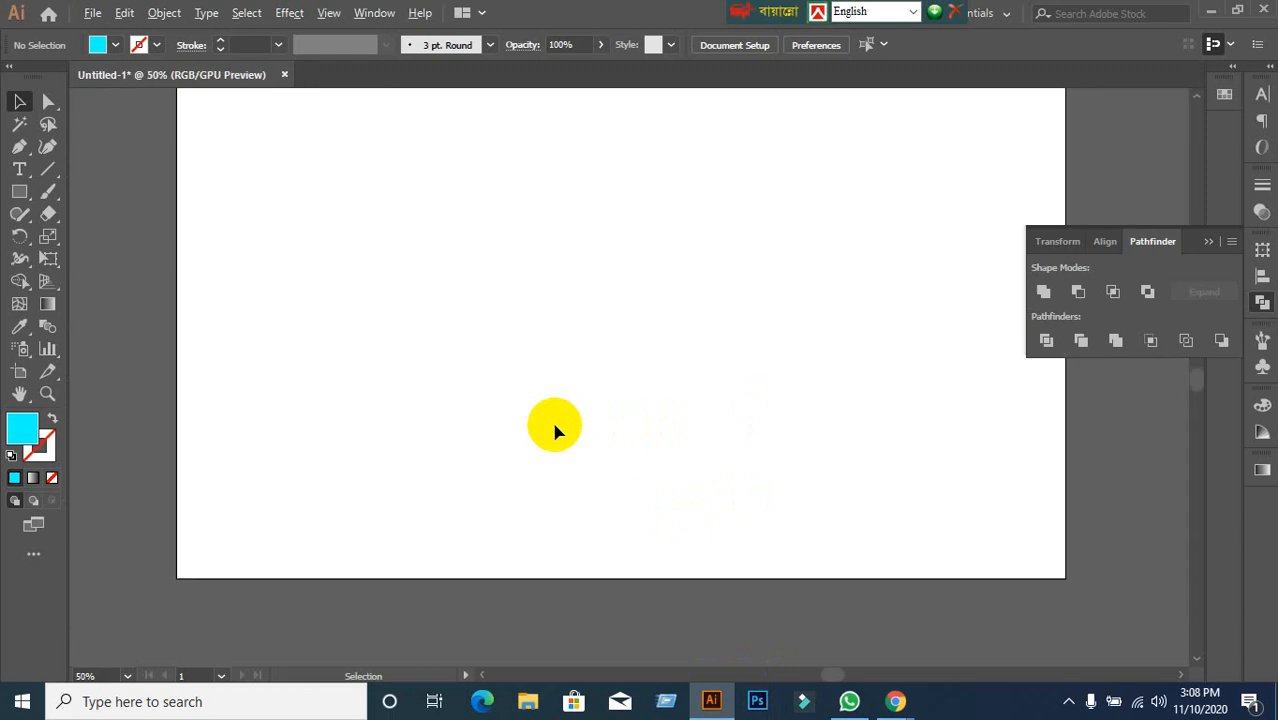
{"action": "key", "text": "space"}
{"action": "left_click_drag", "start_coordinate": [547, 370], "coordinate": [528, 405]}
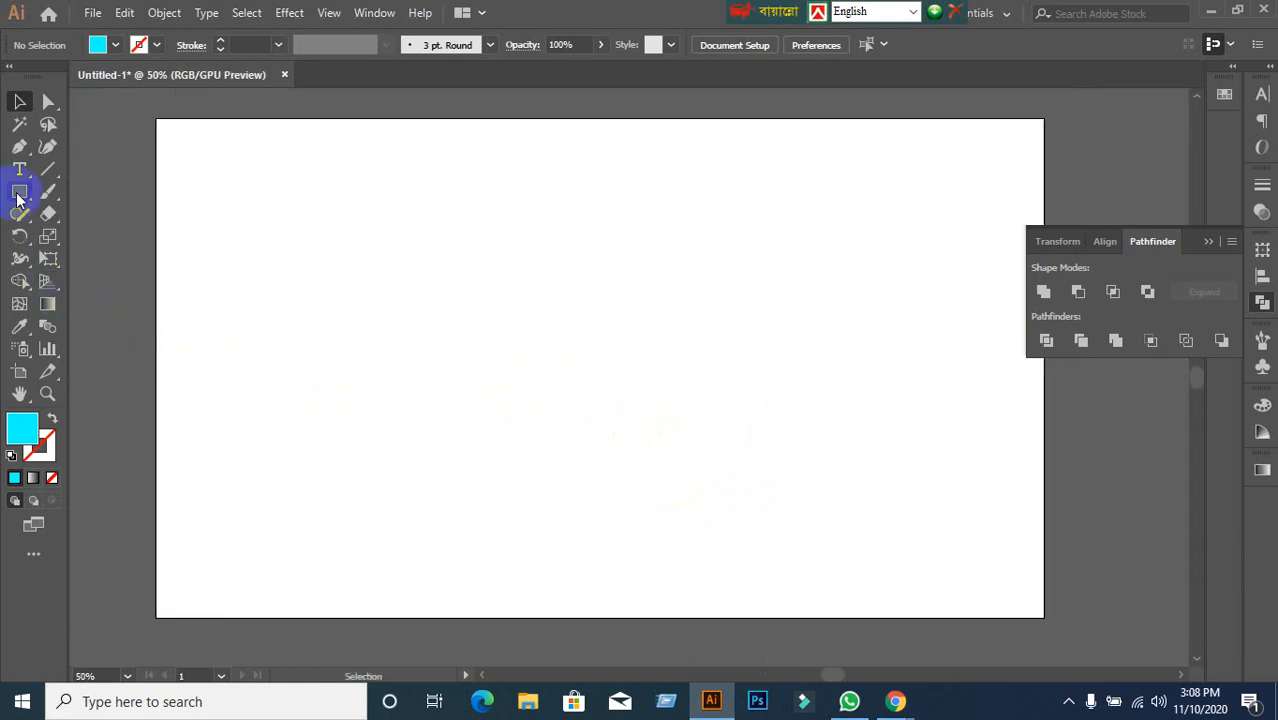
{"action": "left_click_drag", "start_coordinate": [17, 199], "coordinate": [63, 191]}
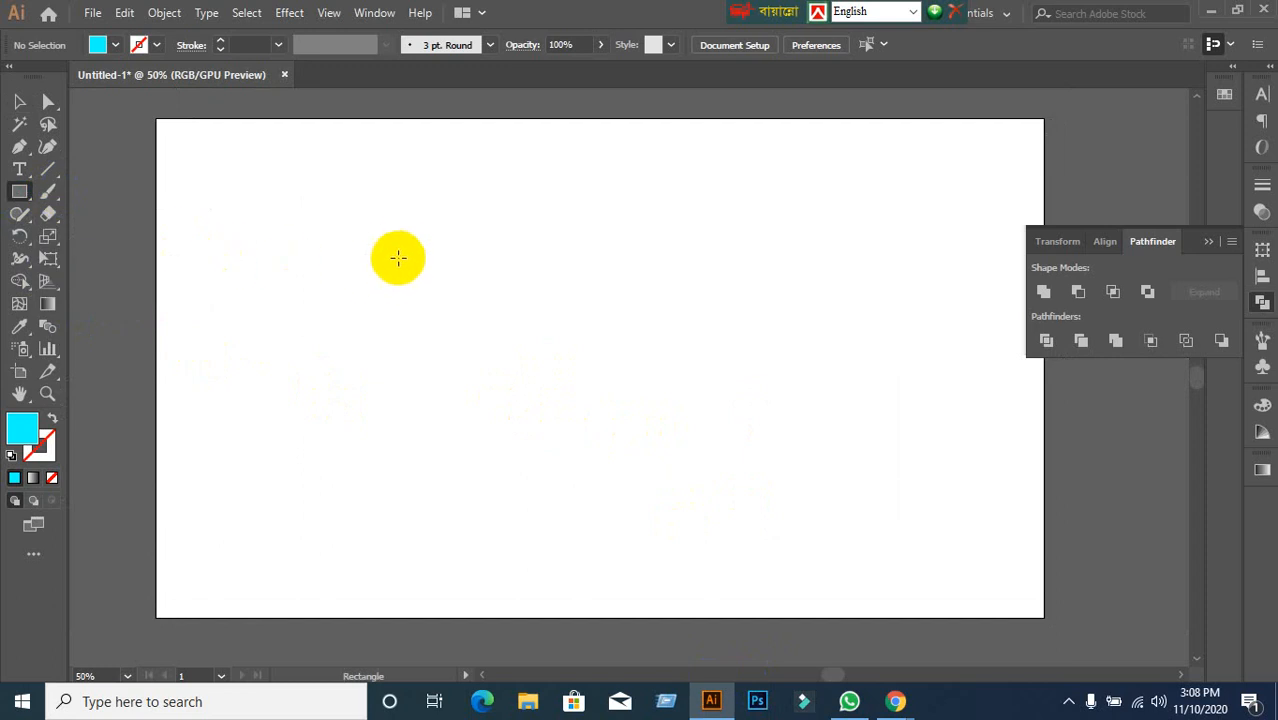
{"action": "left_click_drag", "start_coordinate": [398, 258], "coordinate": [673, 450]}
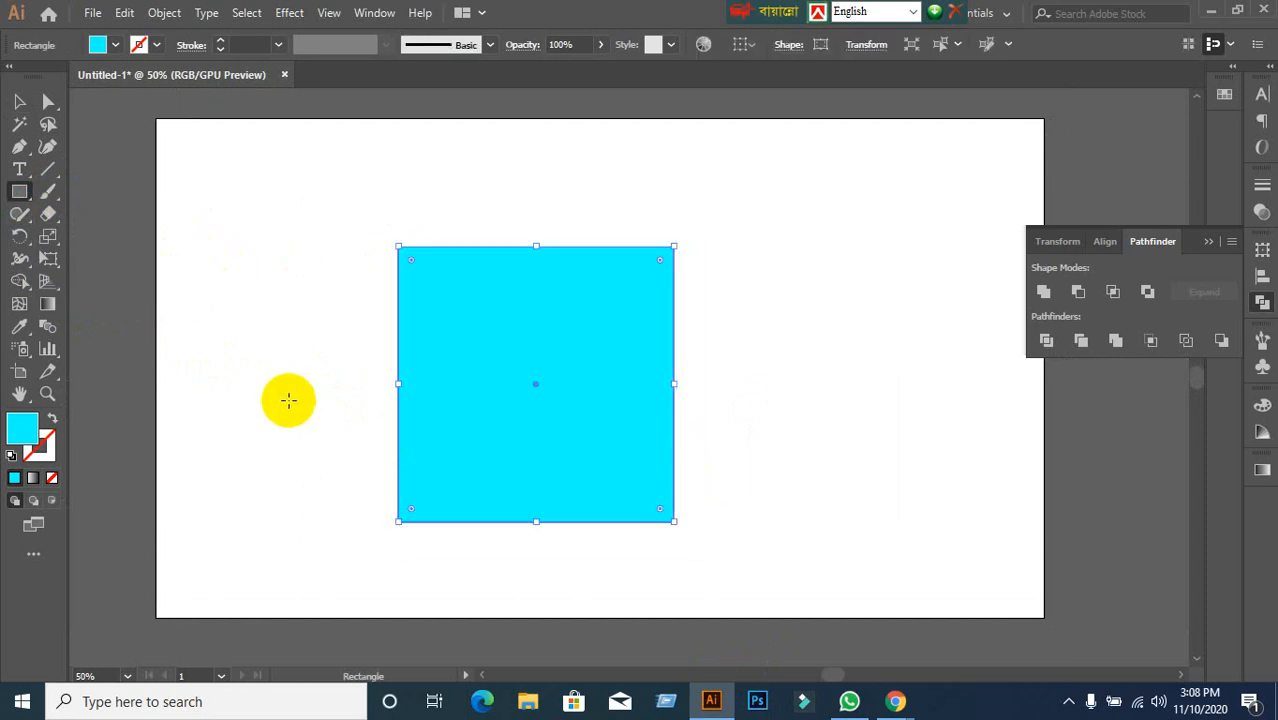
Make the square hollow with a cyan outline and set its stroke weight to 9 pt.
{"action": "left_click", "coordinate": [54, 417]}
{"action": "left_click", "coordinate": [43, 446]}
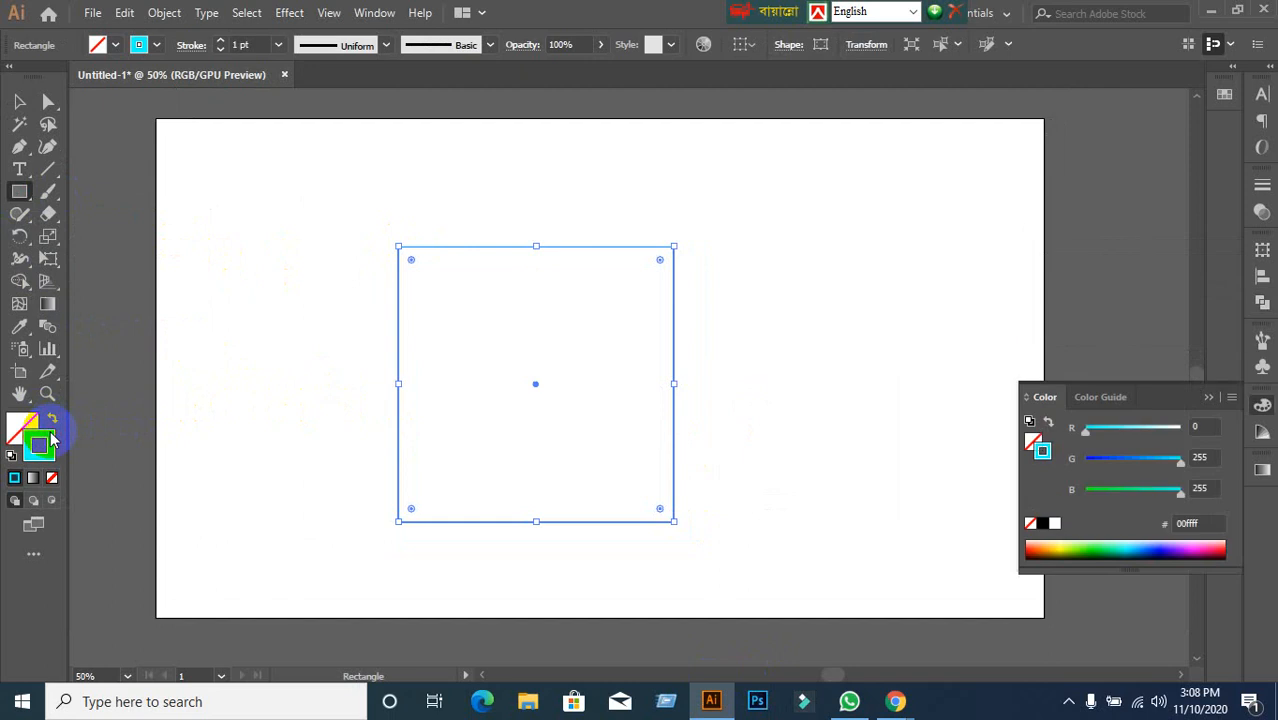
{"action": "left_click", "coordinate": [256, 44]}
{"action": "type", "text": "10"}
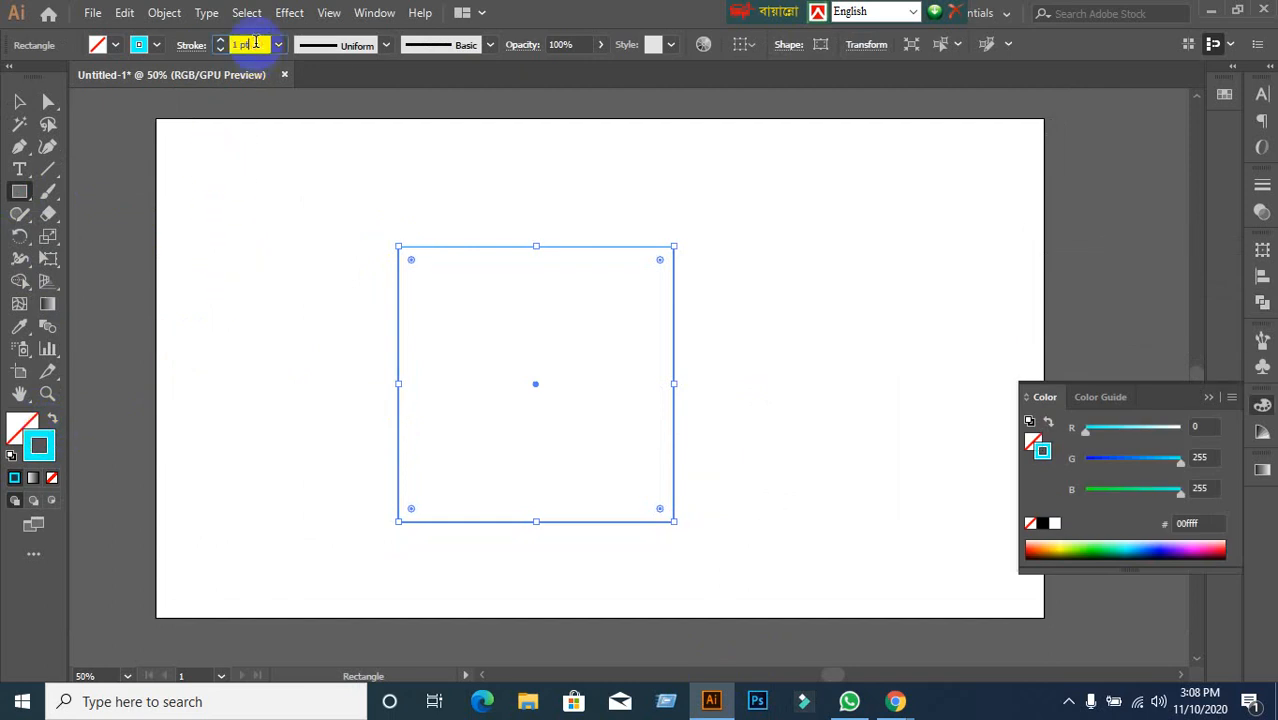
{"action": "key", "text": "Return"}
{"action": "key", "text": "Down"}
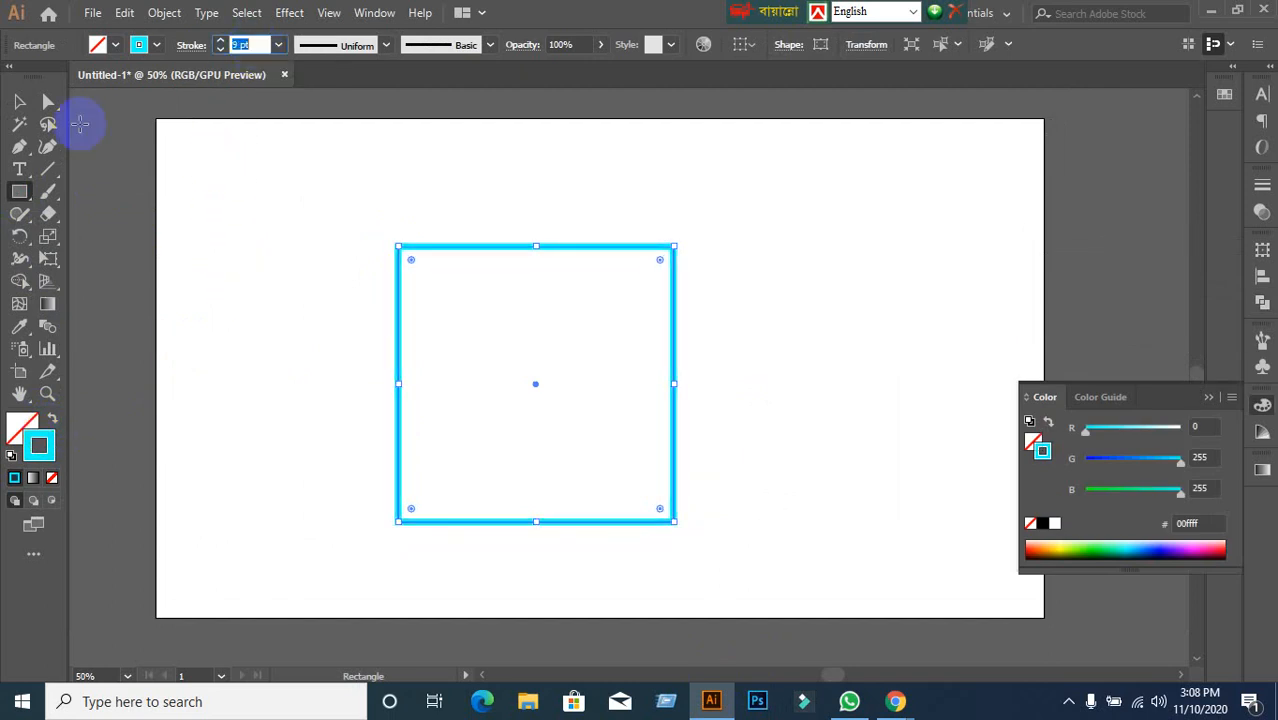
Nudge the square slightly up and left with the Selection tool.
{"action": "left_click", "coordinate": [20, 102]}
{"action": "left_click", "coordinate": [270, 236]}
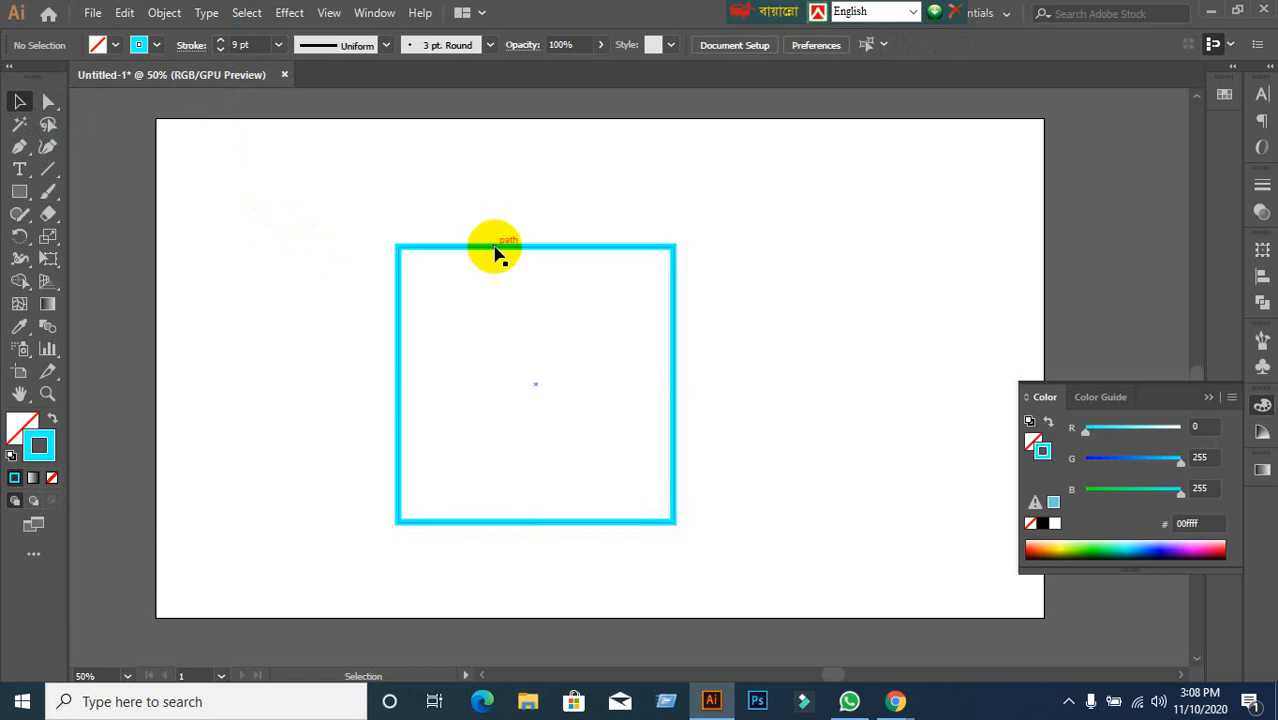
{"action": "left_click_drag", "start_coordinate": [496, 251], "coordinate": [486, 193]}
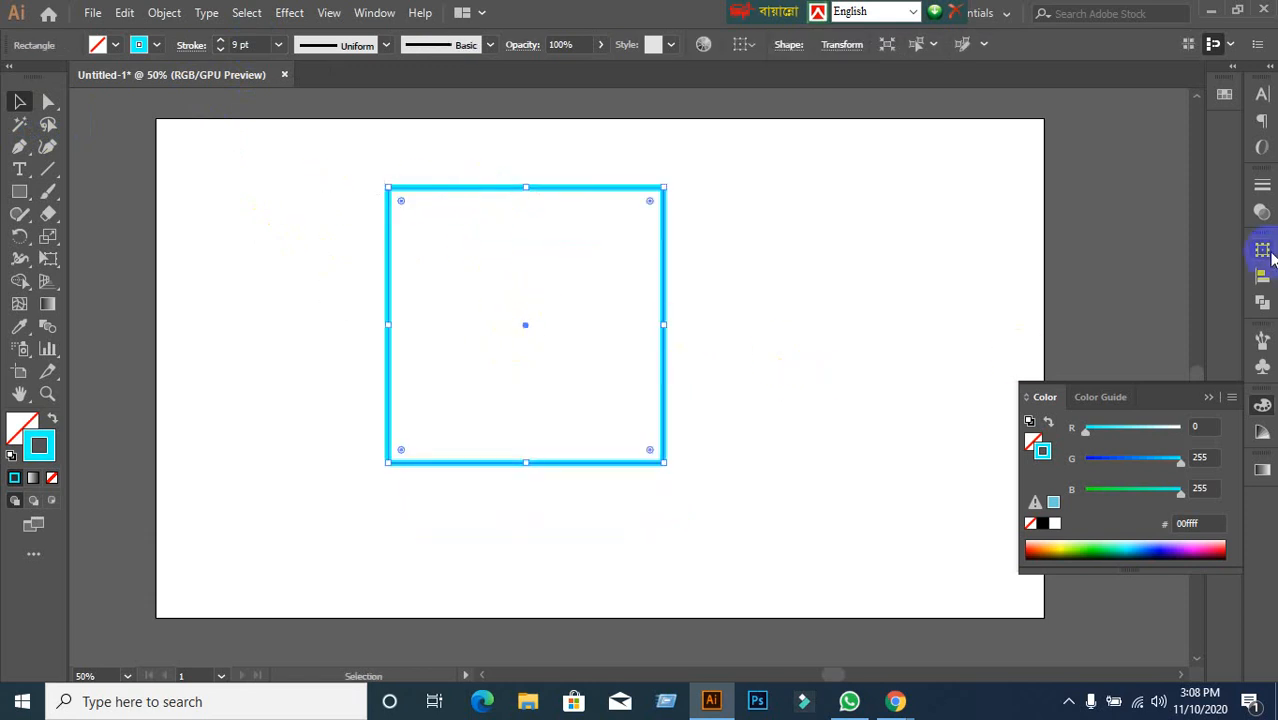
Check the stroke width profile list, keeping it at Uniform.
{"action": "left_click", "coordinate": [380, 45]}
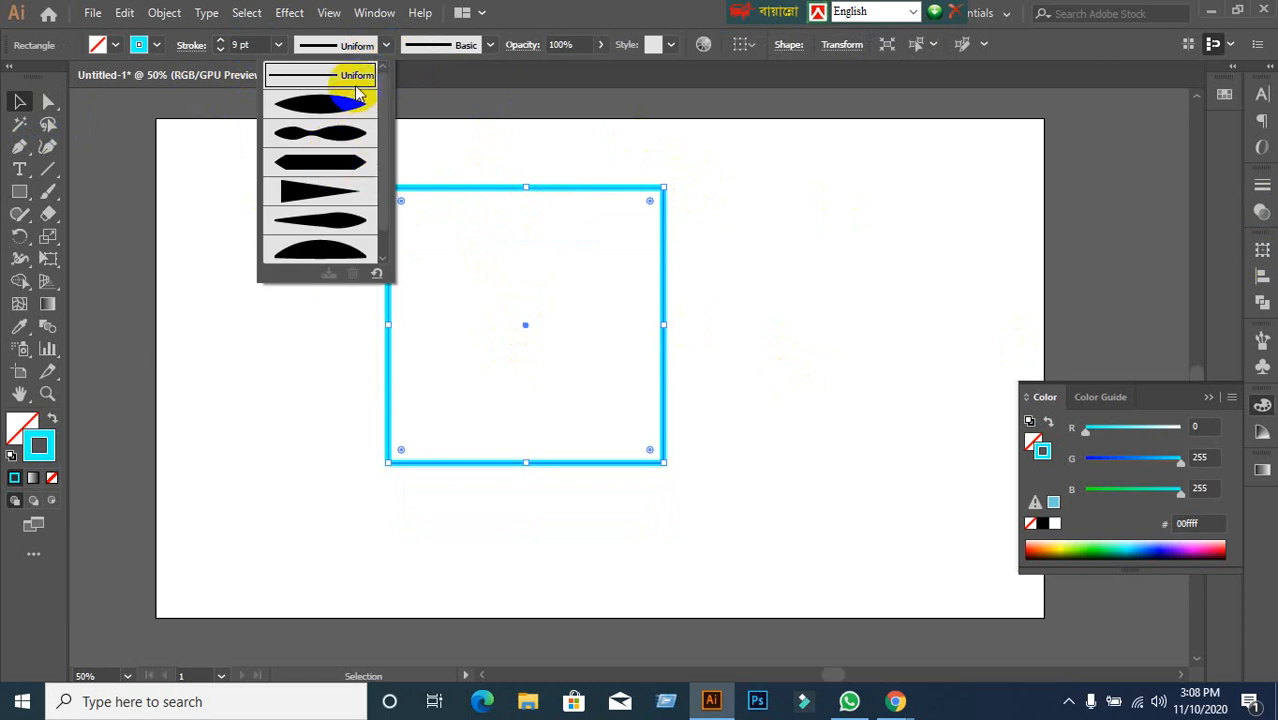
{"action": "left_click", "coordinate": [387, 45]}
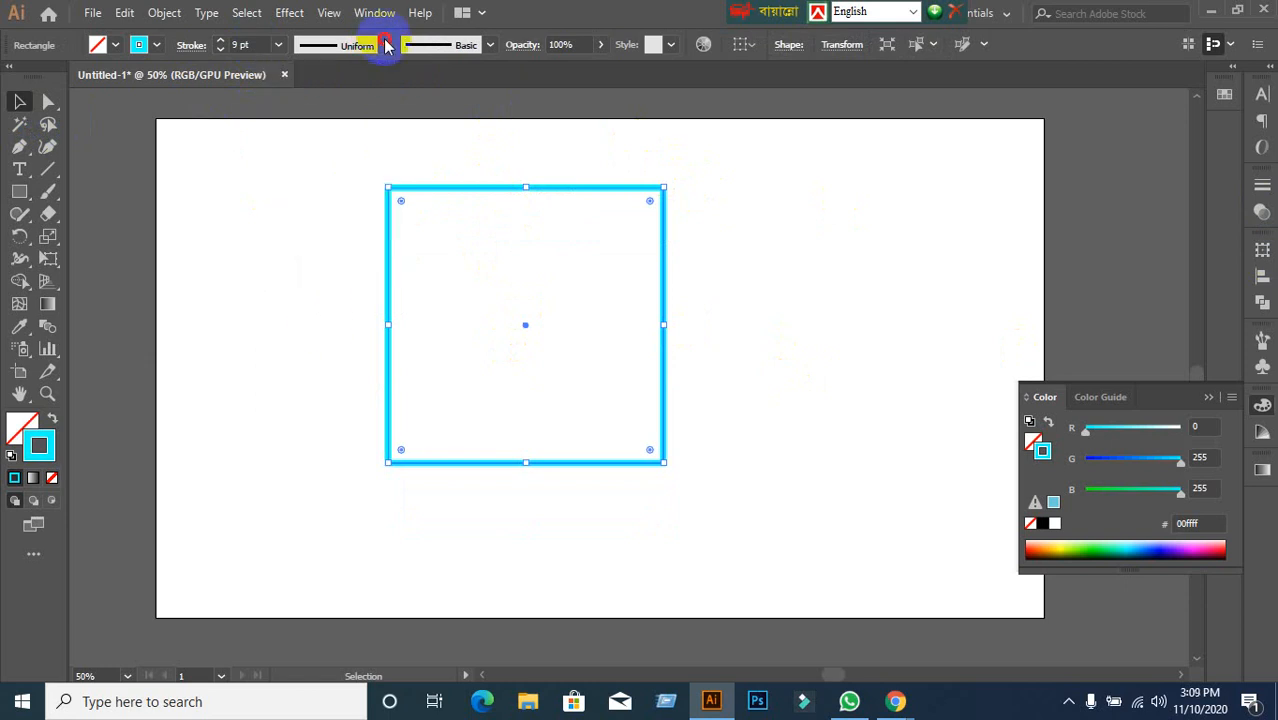
{"action": "left_click", "coordinate": [1260, 190]}
{"action": "left_click", "coordinate": [1260, 190]}
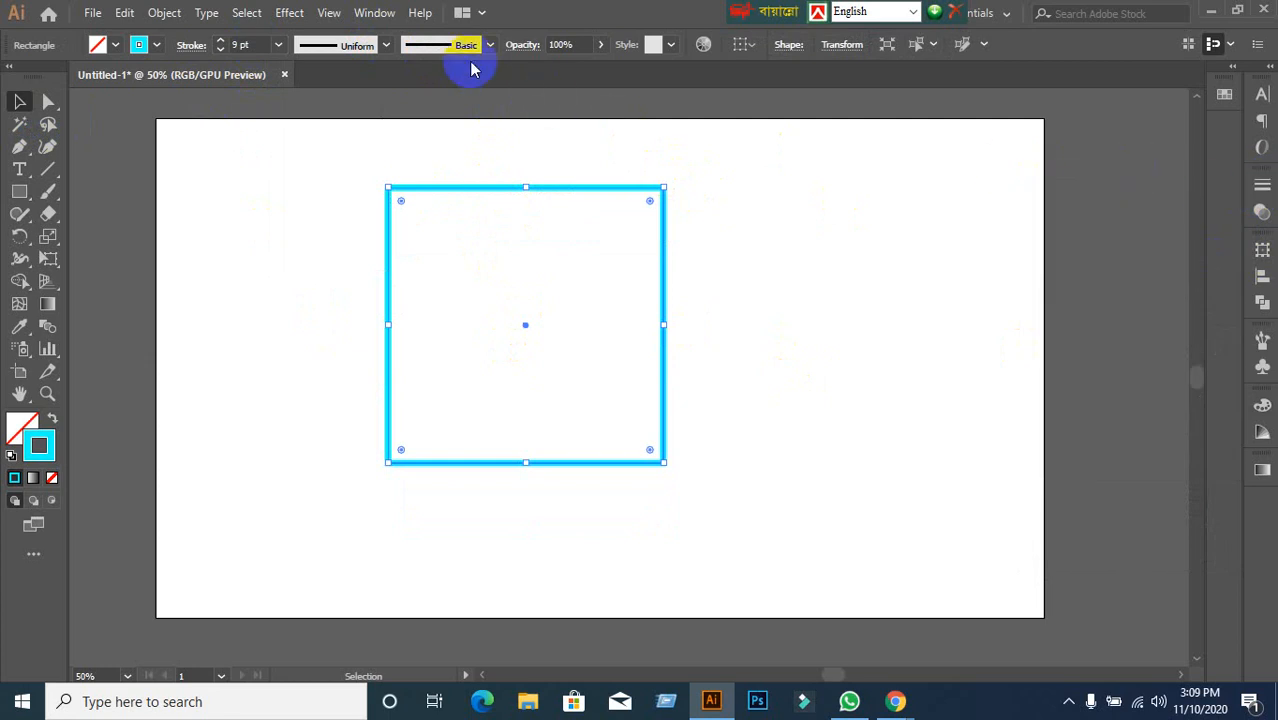
Reselect the cyan square and show its Stroke panel settings.
{"action": "left_click", "coordinate": [362, 14]}
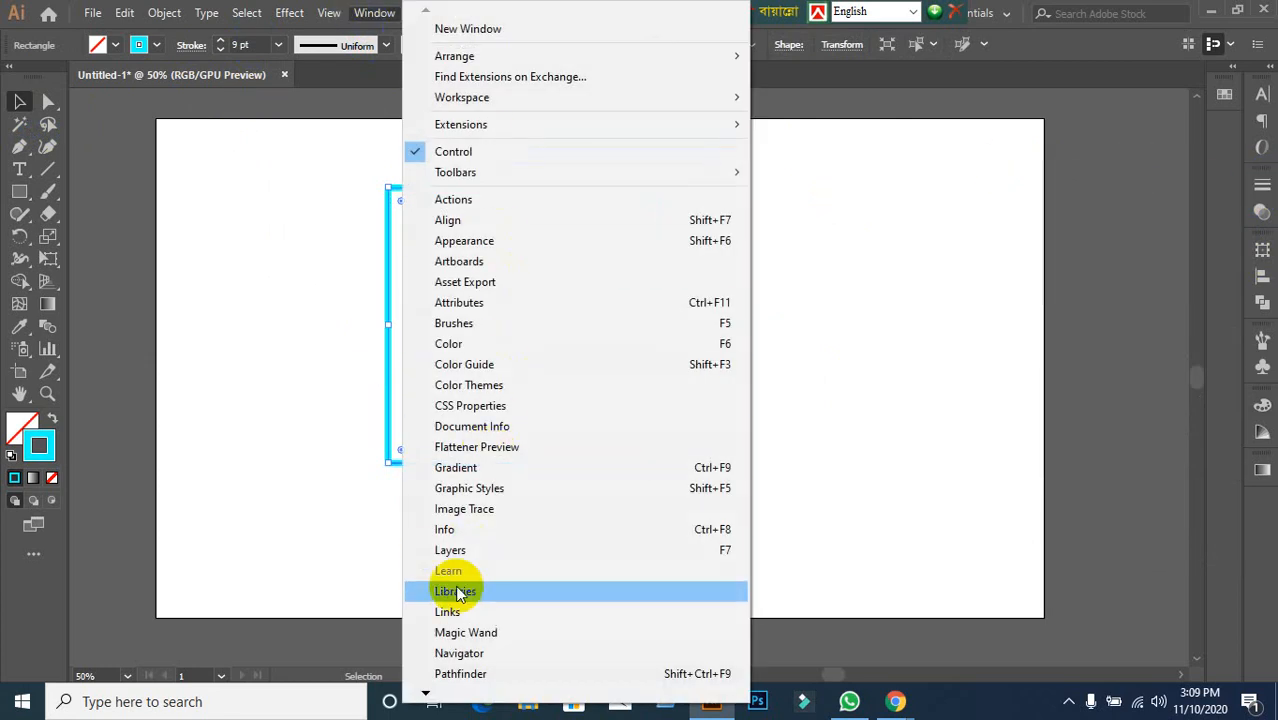
{"action": "mouse_move", "coordinate": [425, 690]}
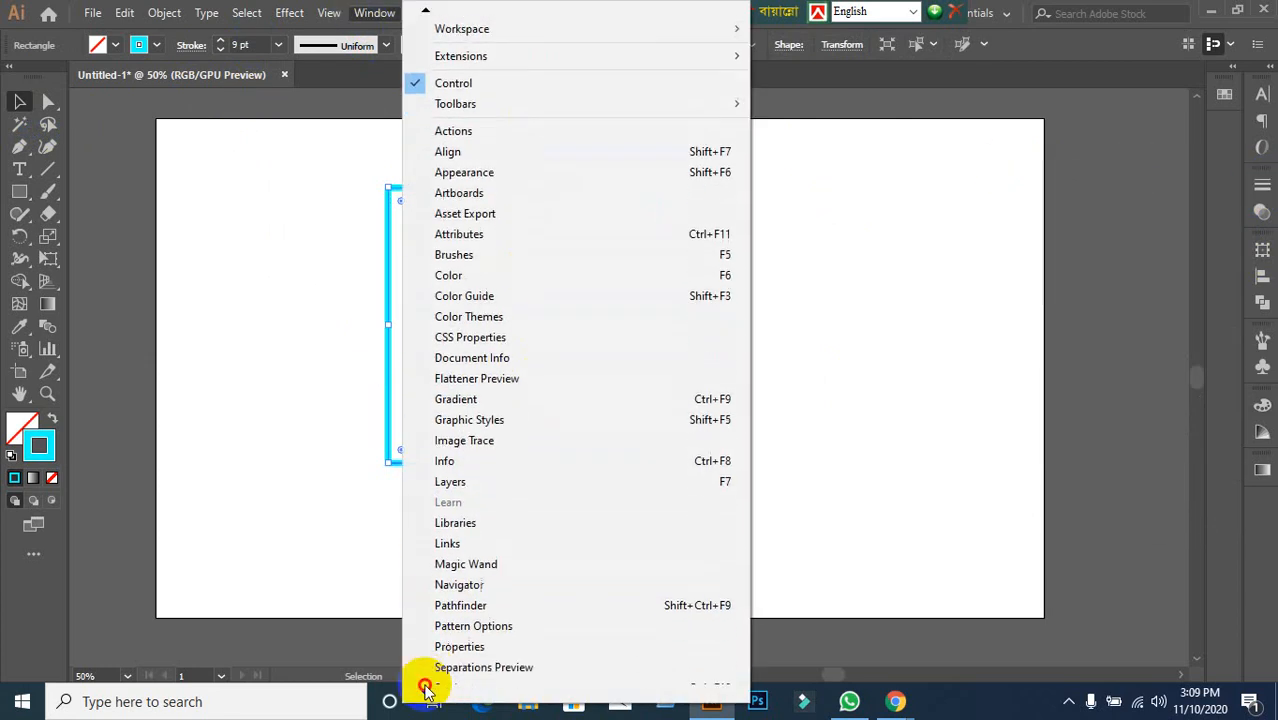
{"action": "left_click", "coordinate": [774, 466]}
{"action": "left_click", "coordinate": [774, 466]}
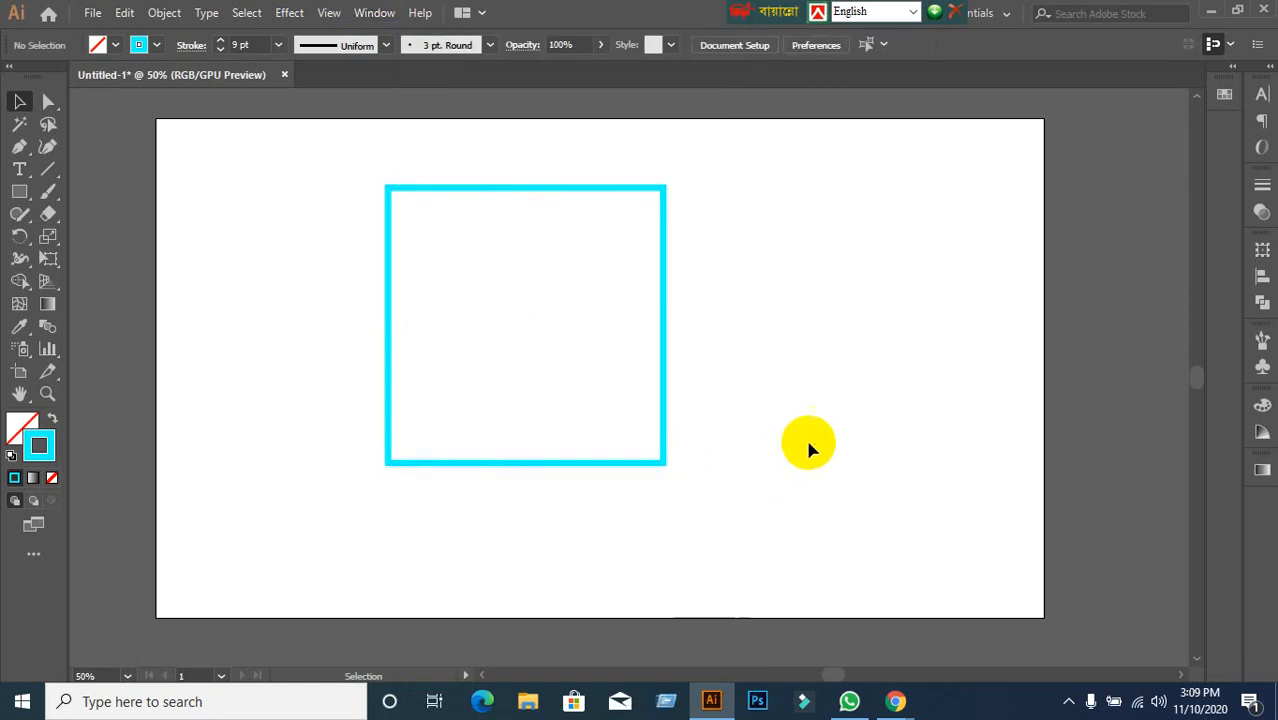
{"action": "left_click", "coordinate": [387, 298]}
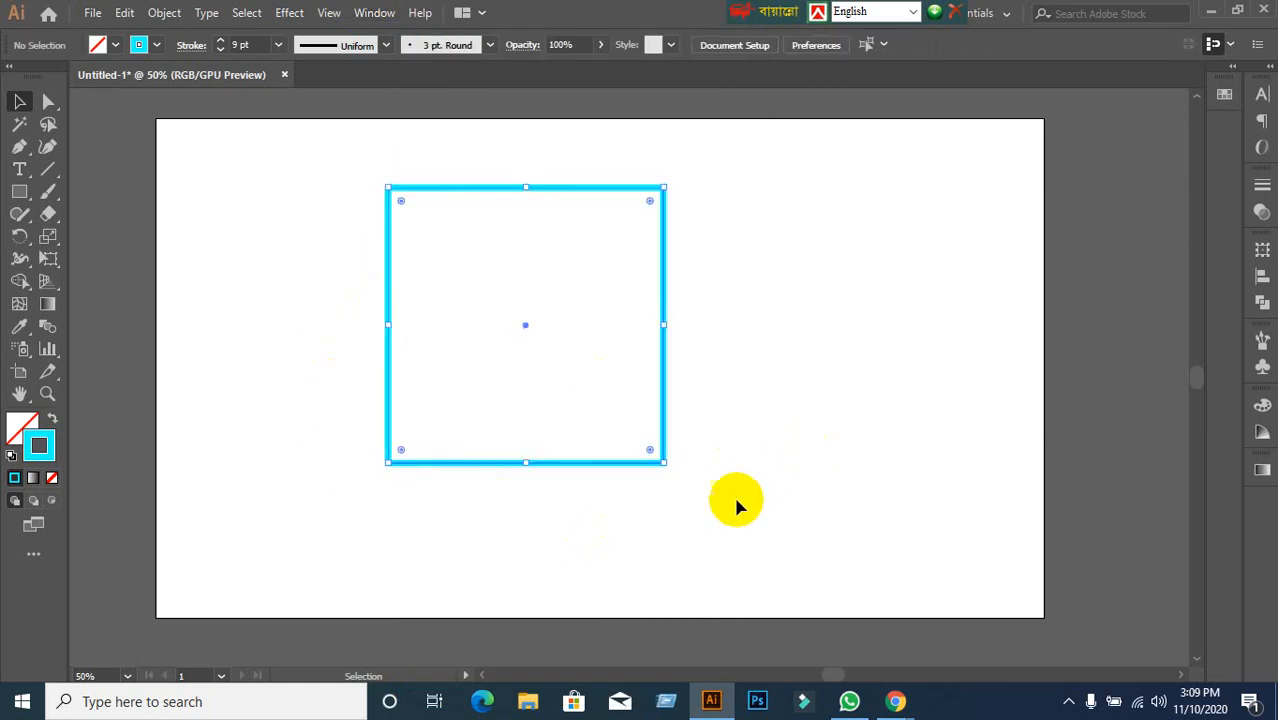
{"action": "left_click", "coordinate": [1261, 192]}
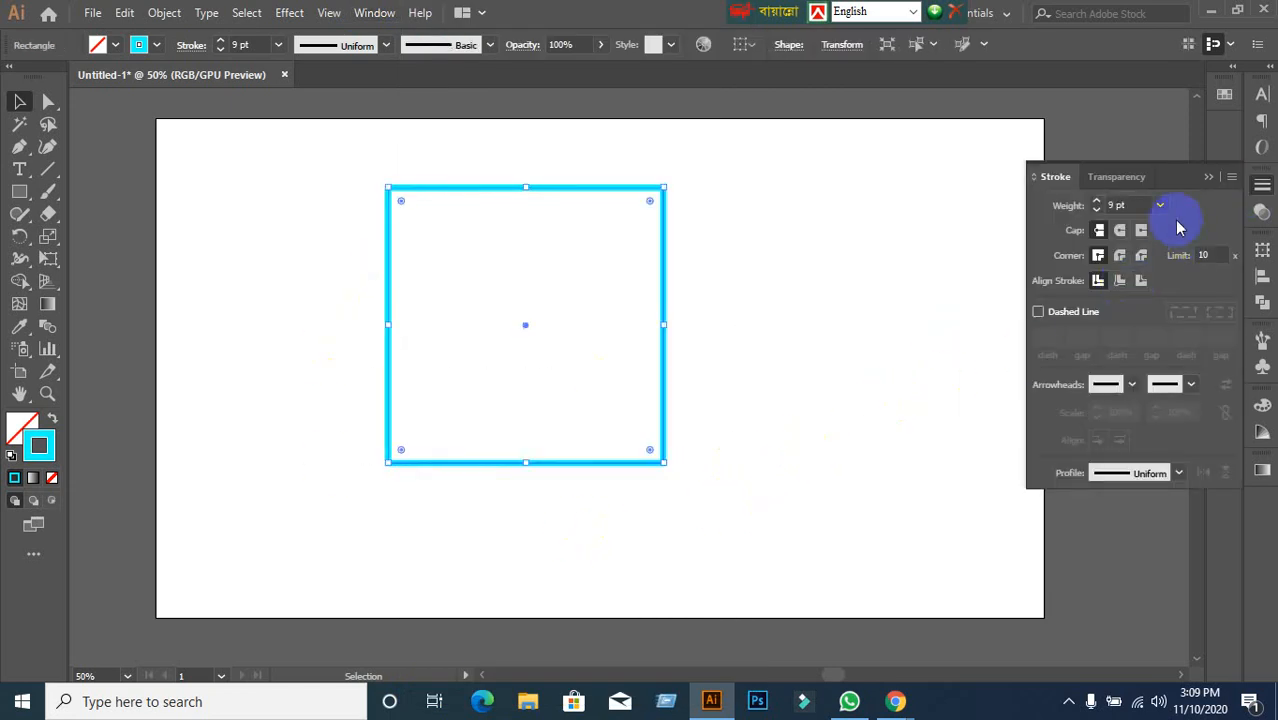
Enter a 12 pt stroke weight and scroll through nearby weight values.
{"action": "double_click", "coordinate": [1133, 205]}
{"action": "type", "text": "12"}
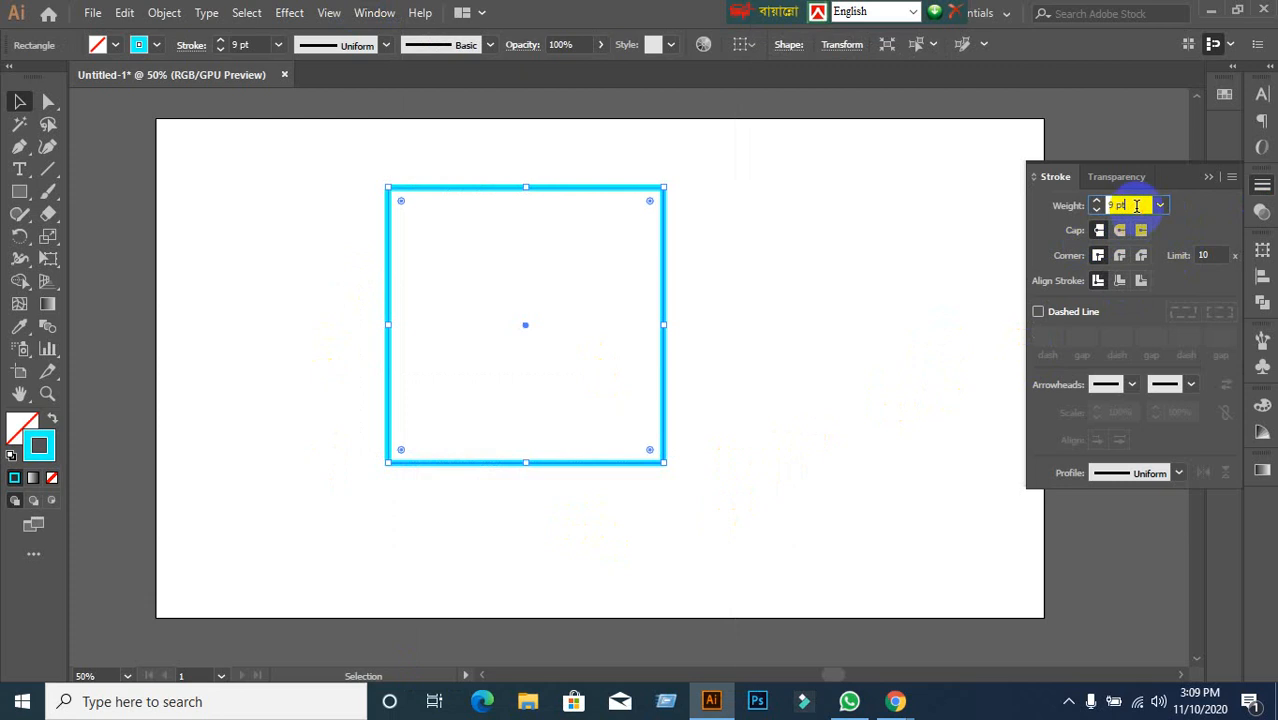
{"action": "key", "text": "Return"}
{"action": "scroll", "coordinate": [1137, 206], "scroll_direction": "up", "scroll_amount": 15}
{"action": "scroll", "coordinate": [1137, 206], "scroll_direction": "down", "scroll_amount": 9}
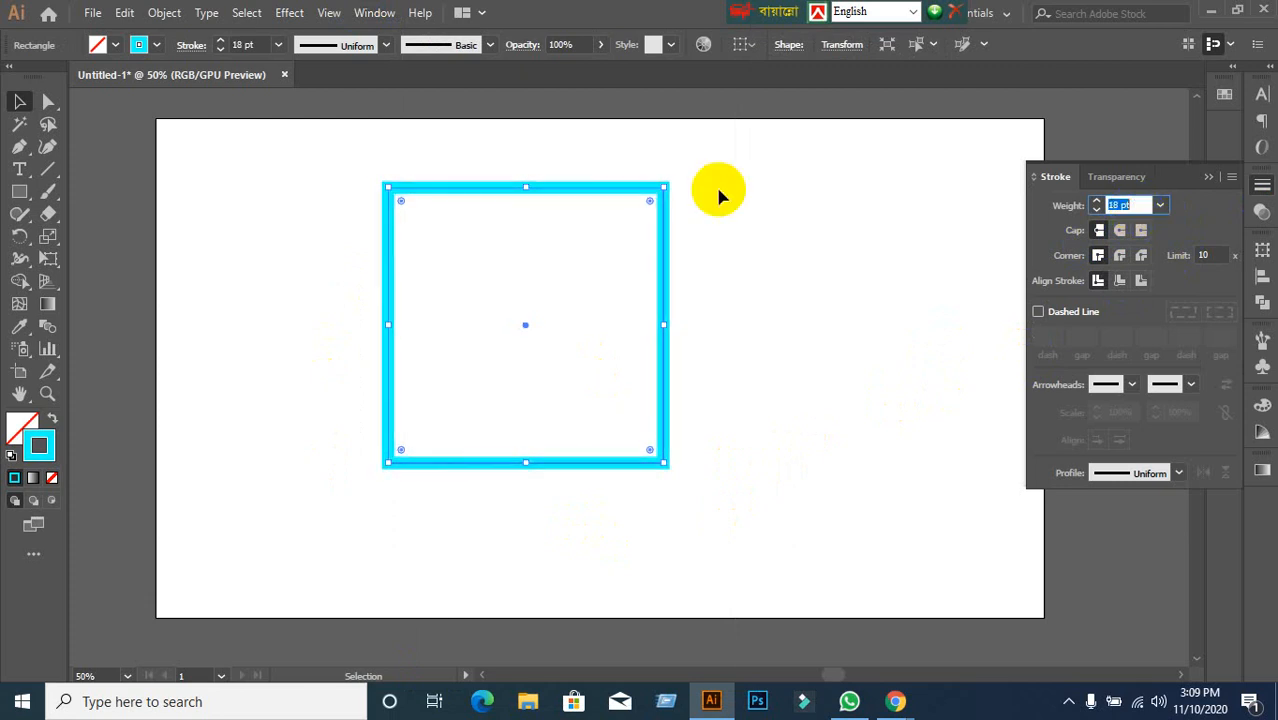
{"action": "left_click", "coordinate": [245, 45]}
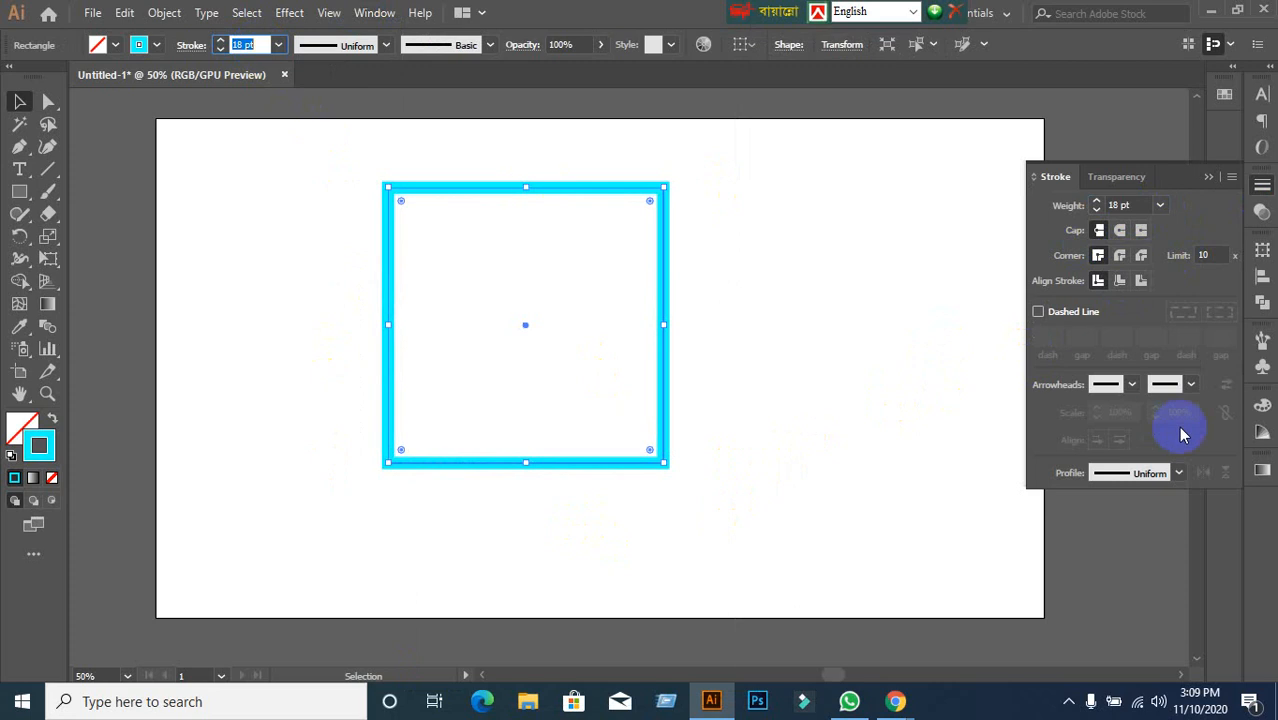
{"action": "left_click", "coordinate": [1133, 203]}
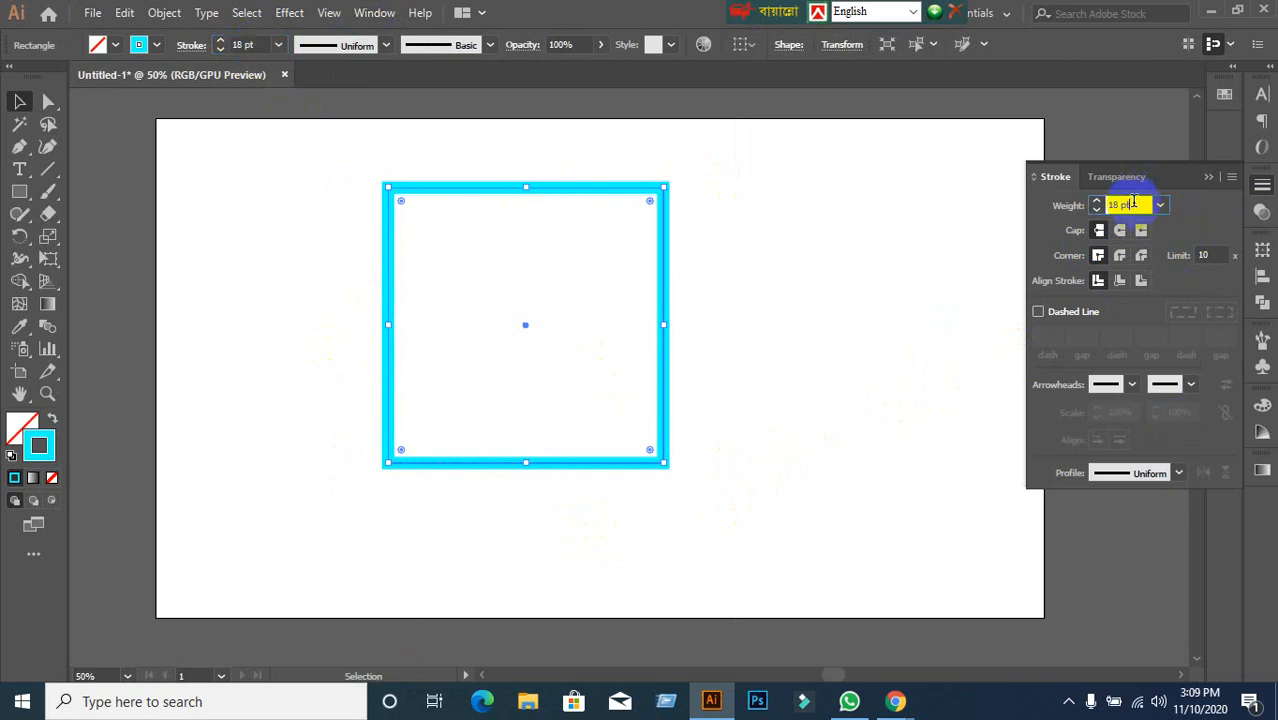
{"action": "scroll", "coordinate": [1133, 203], "scroll_direction": "down", "scroll_amount": 15}
{"action": "scroll", "coordinate": [1133, 203], "scroll_direction": "up", "scroll_amount": 9}
{"action": "scroll", "coordinate": [1133, 203], "scroll_direction": "up", "scroll_amount": 14}
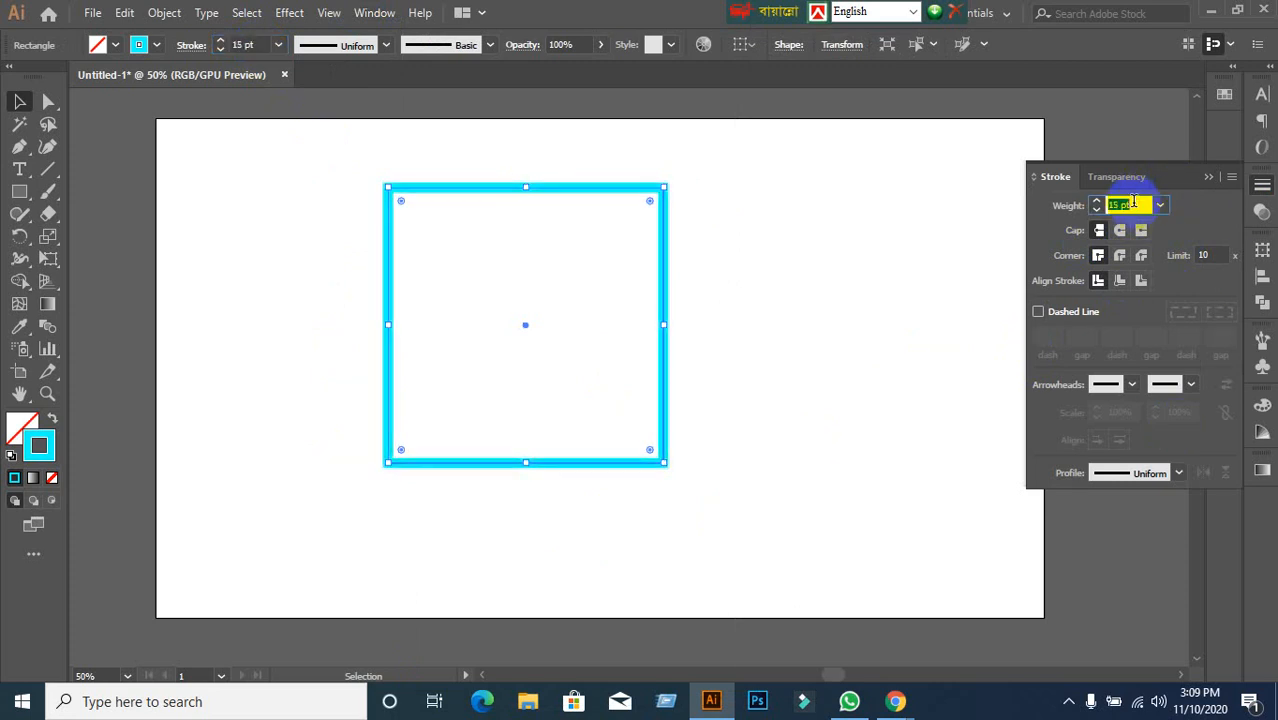
{"action": "scroll", "coordinate": [1133, 203], "scroll_direction": "down", "scroll_amount": 8}
{"action": "scroll", "coordinate": [1133, 203], "scroll_direction": "down", "scroll_amount": 2}
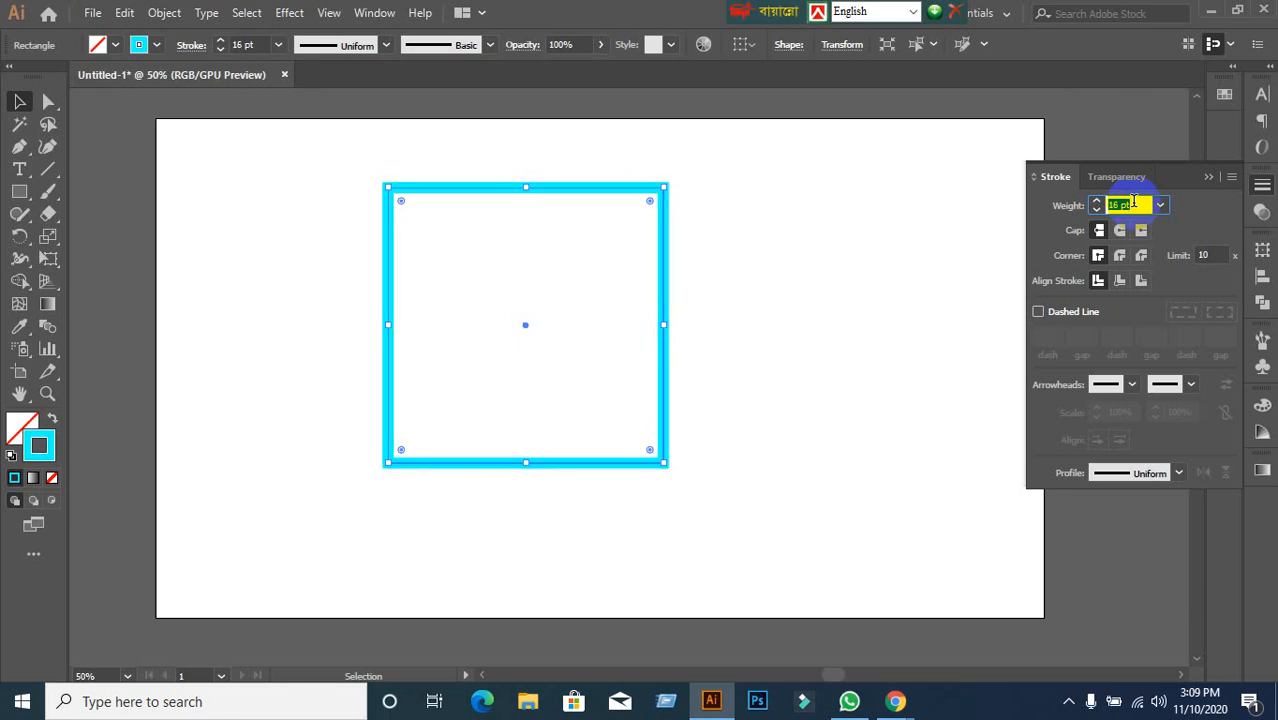
{"action": "scroll", "coordinate": [1133, 203], "scroll_direction": "down", "scroll_amount": 1}
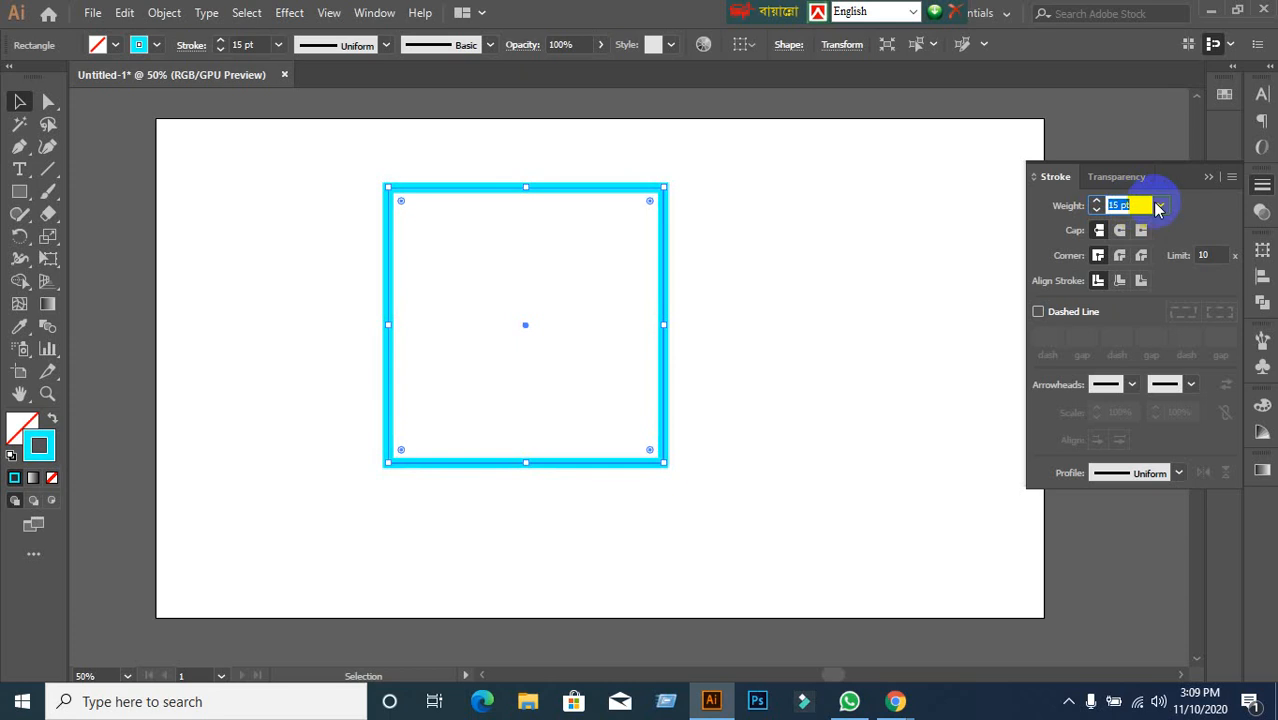
Try 20, 60 and 10 pt stroke weights from the Weight preset list.
{"action": "left_click", "coordinate": [1159, 206]}
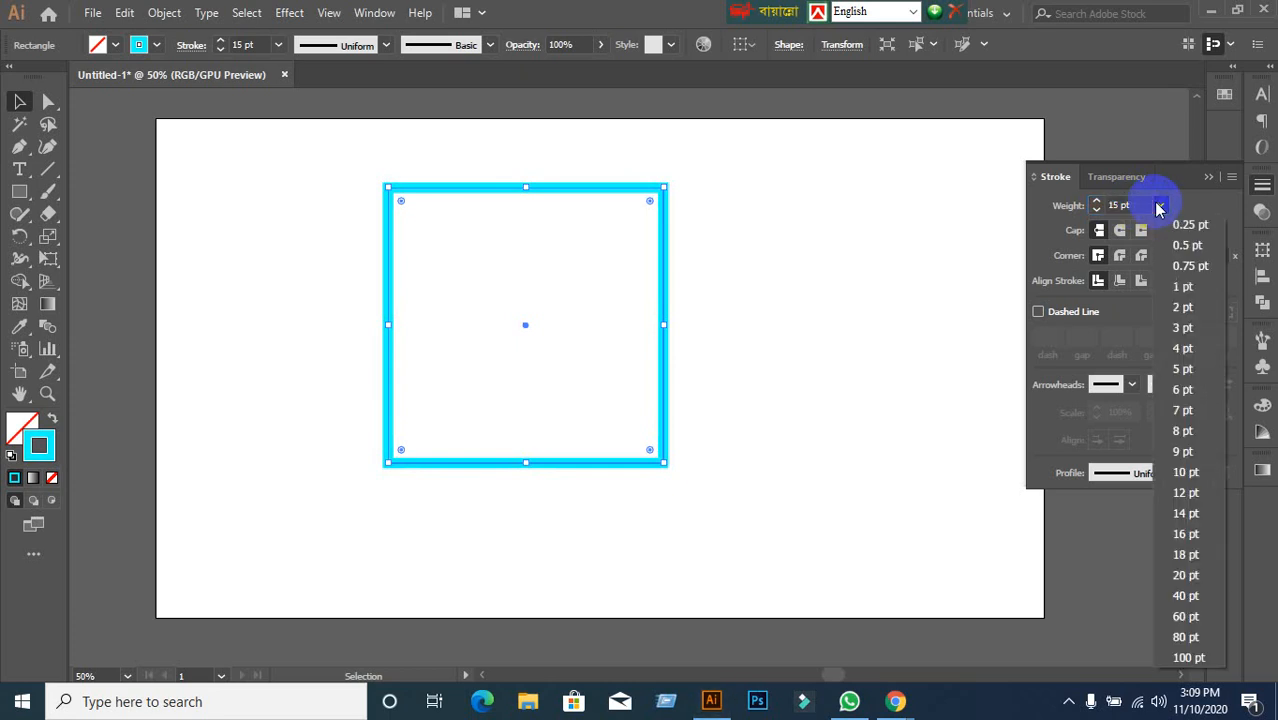
{"action": "left_click", "coordinate": [1159, 206]}
{"action": "left_click", "coordinate": [1159, 206]}
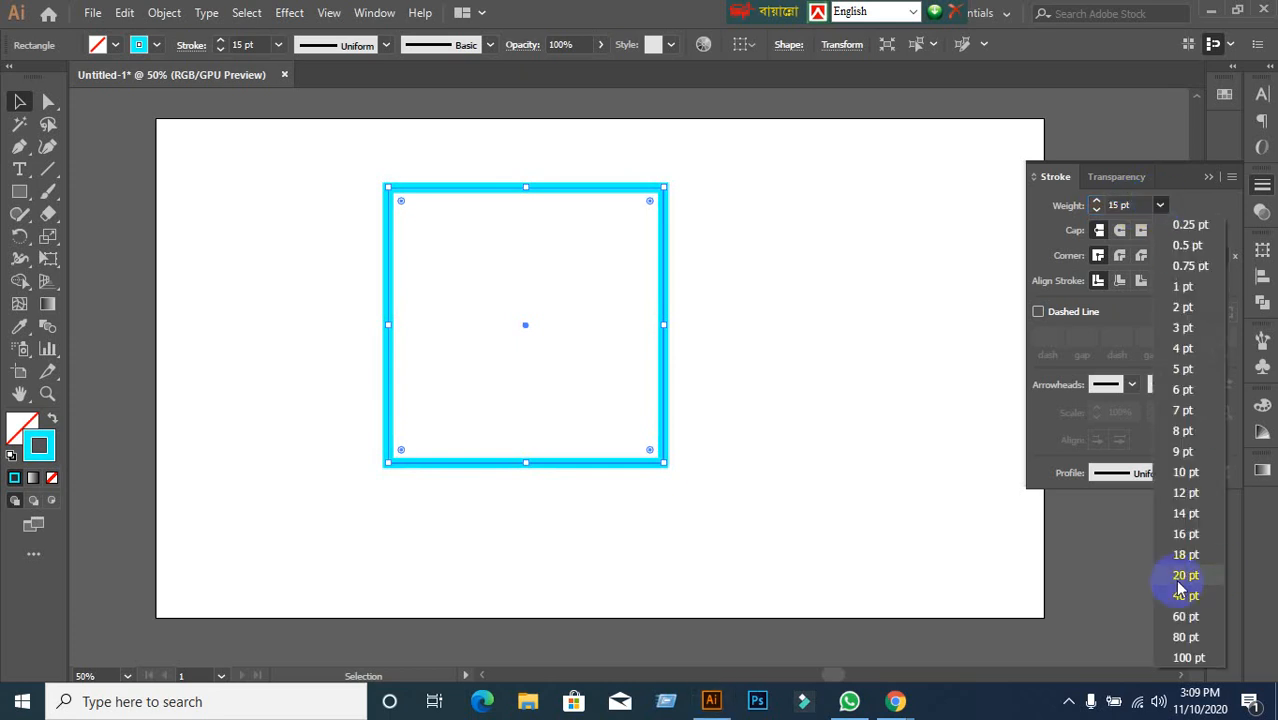
{"action": "left_click", "coordinate": [1178, 580]}
{"action": "left_click", "coordinate": [1159, 205]}
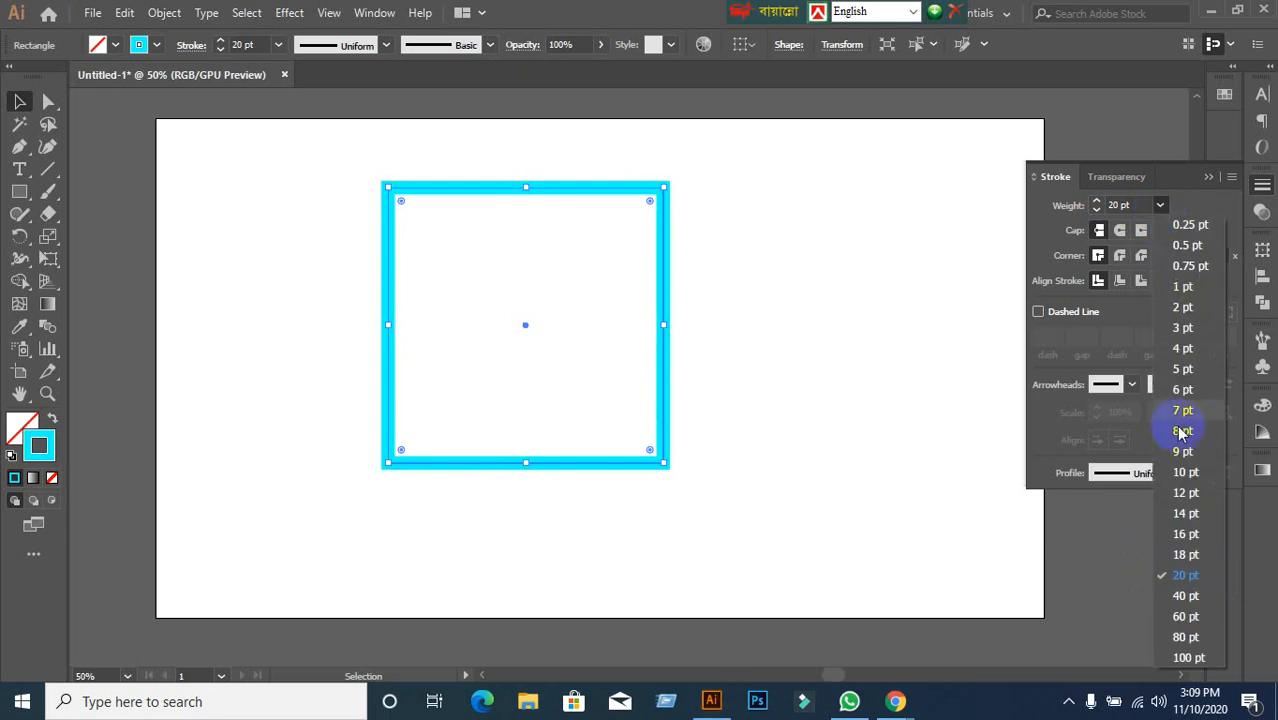
{"action": "left_click", "coordinate": [1185, 616]}
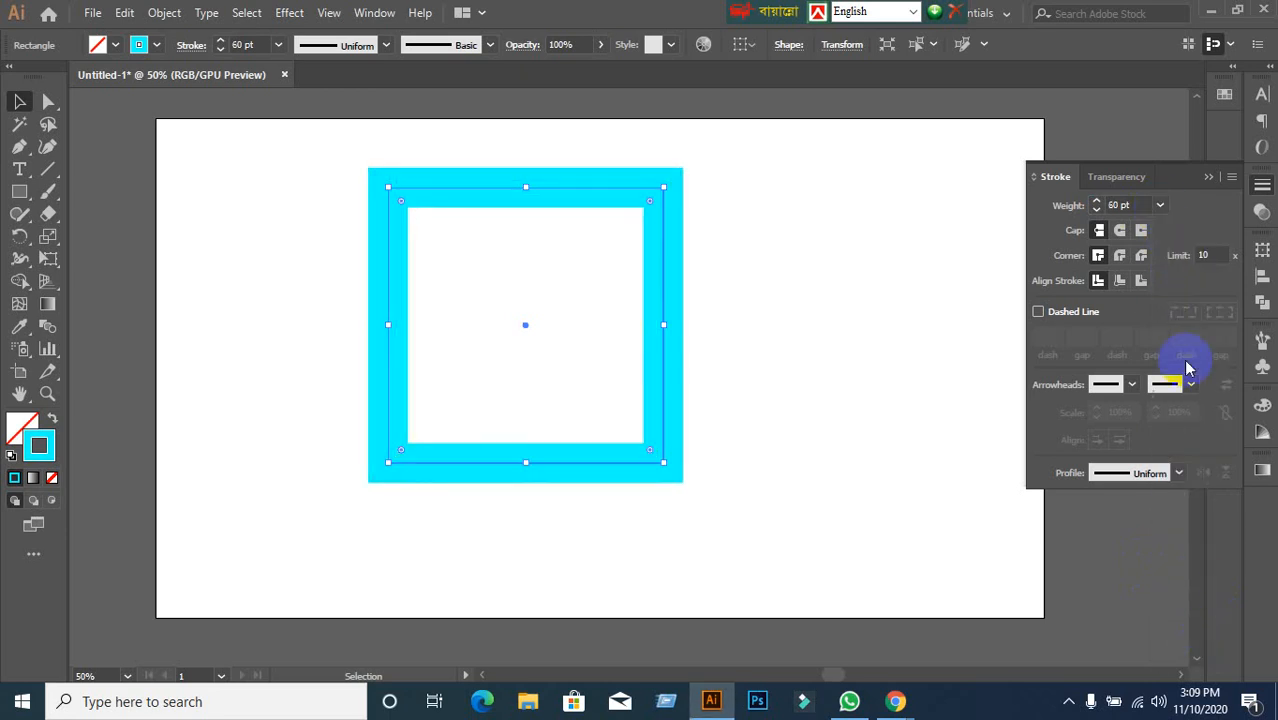
{"action": "left_click", "coordinate": [1160, 206]}
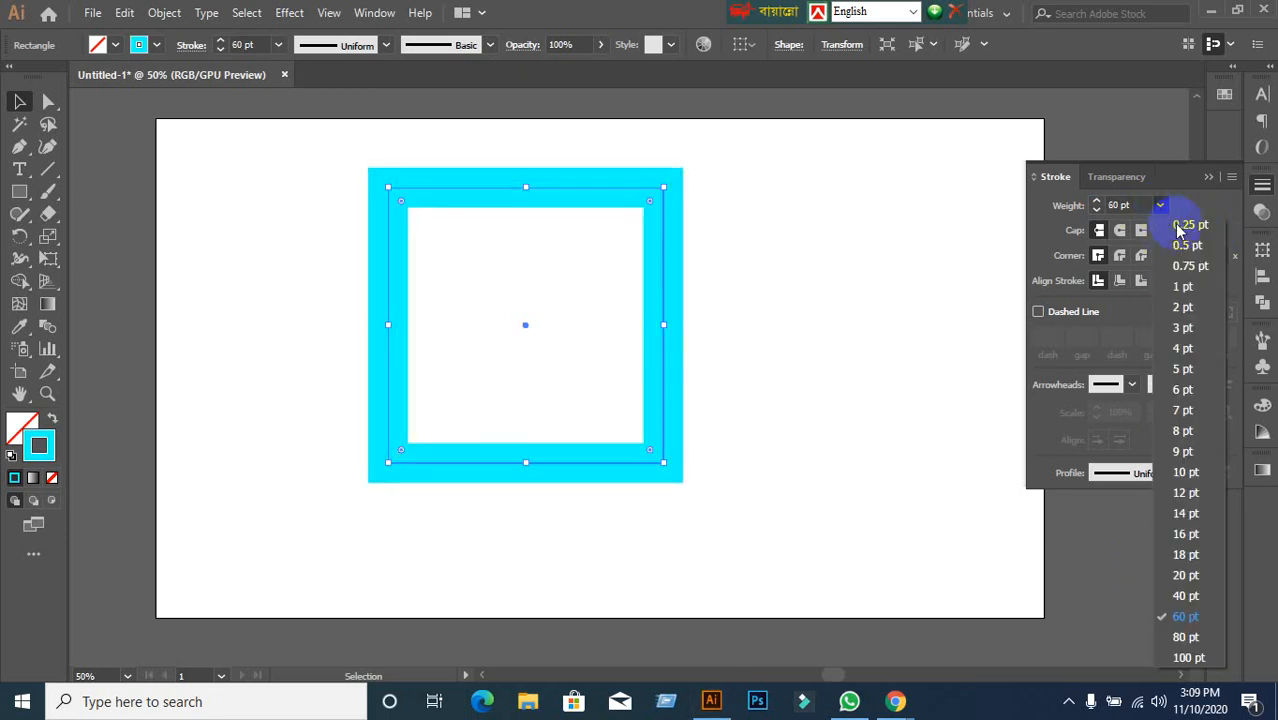
{"action": "left_click", "coordinate": [1185, 473]}
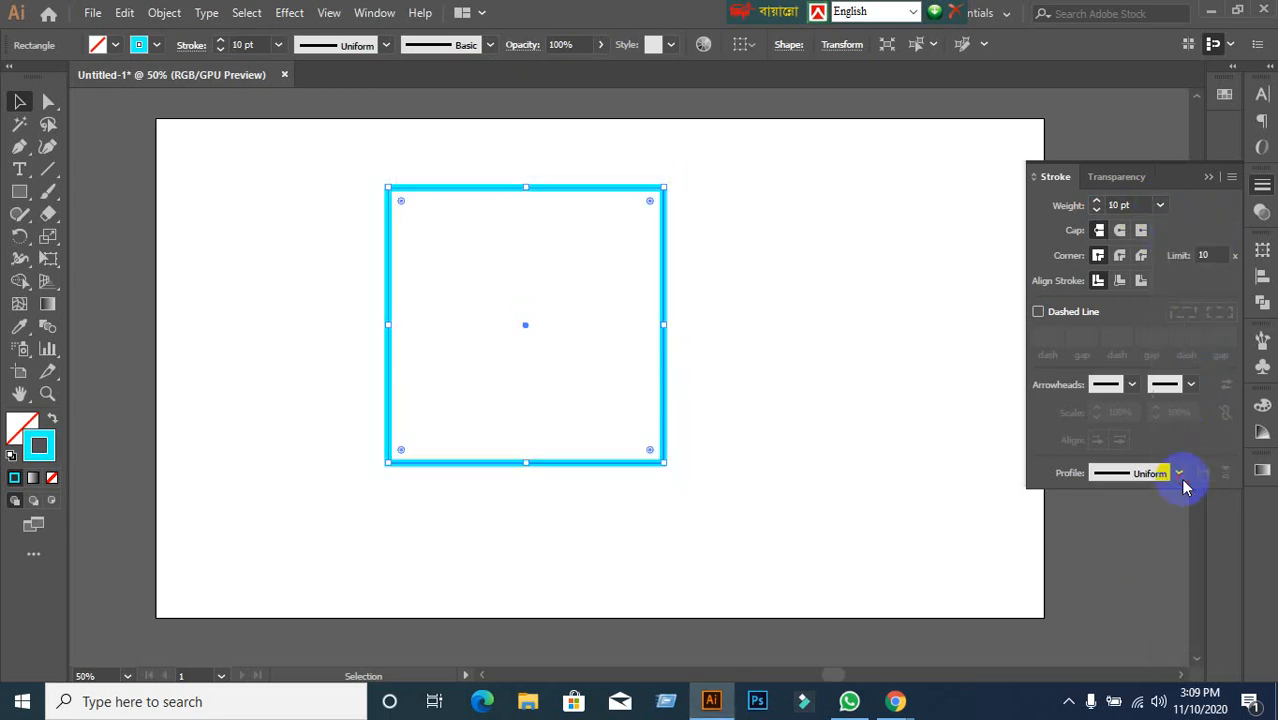
Try 18 and 60 pt and a projecting cap, then settle on 14 pt.
{"action": "left_click", "coordinate": [1160, 206]}
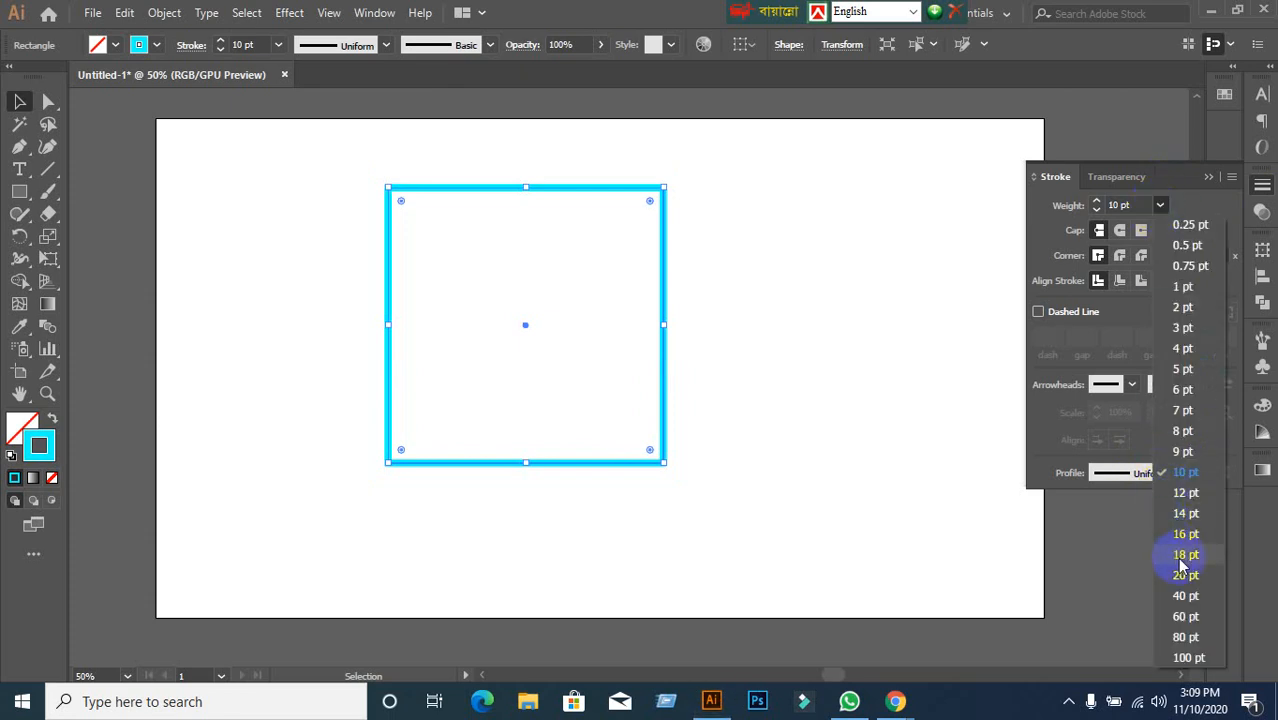
{"action": "left_click", "coordinate": [1178, 557]}
{"action": "left_click", "coordinate": [1160, 205]}
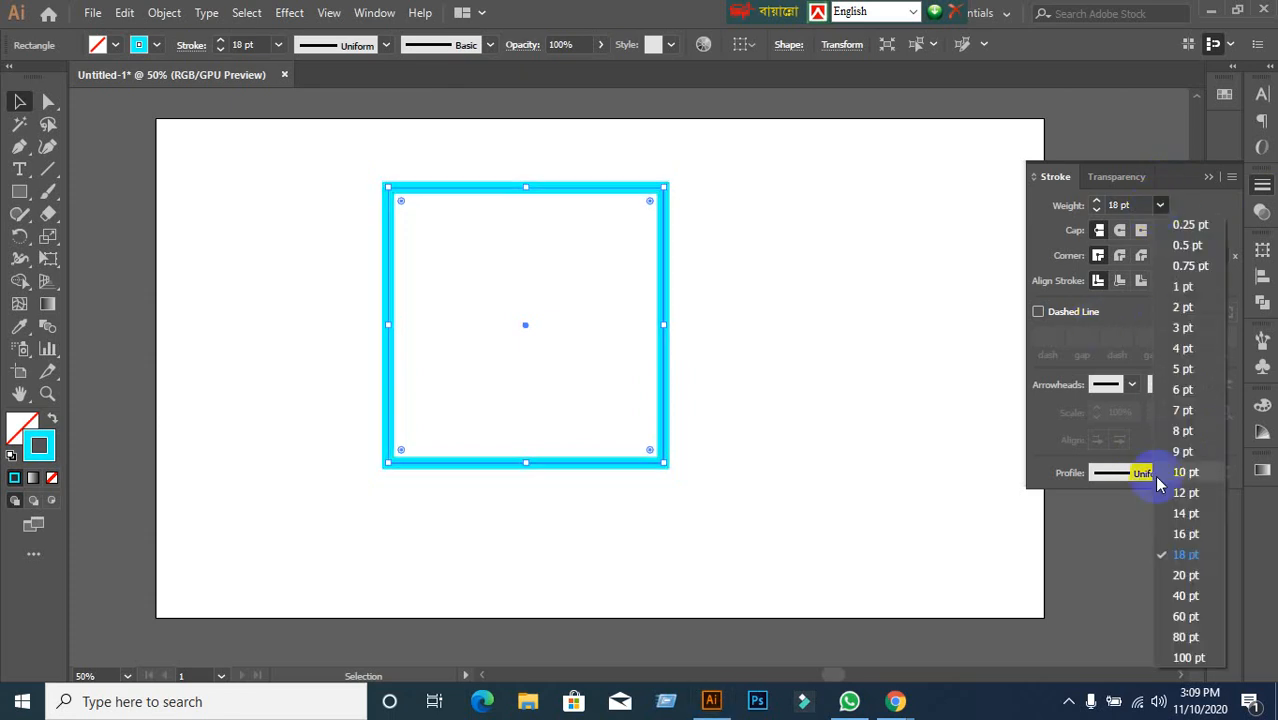
{"action": "left_click", "coordinate": [1185, 617]}
{"action": "left_click", "coordinate": [1143, 233]}
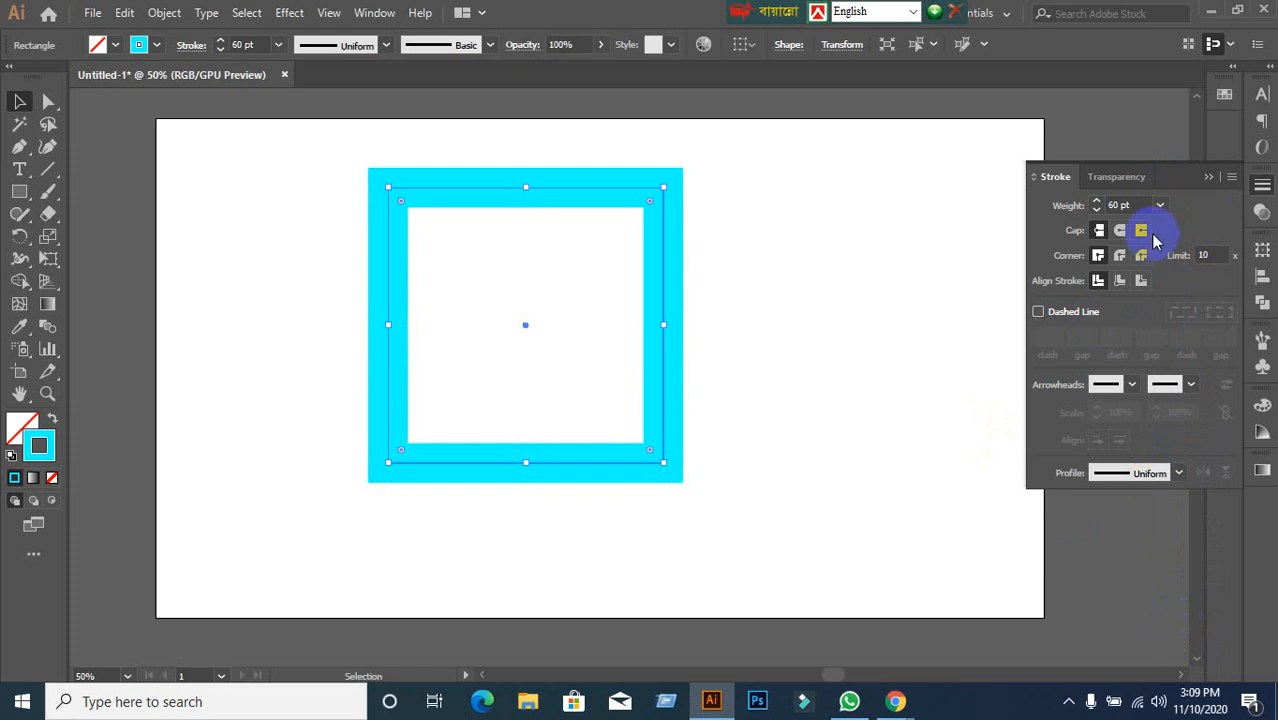
{"action": "left_click", "coordinate": [1159, 210]}
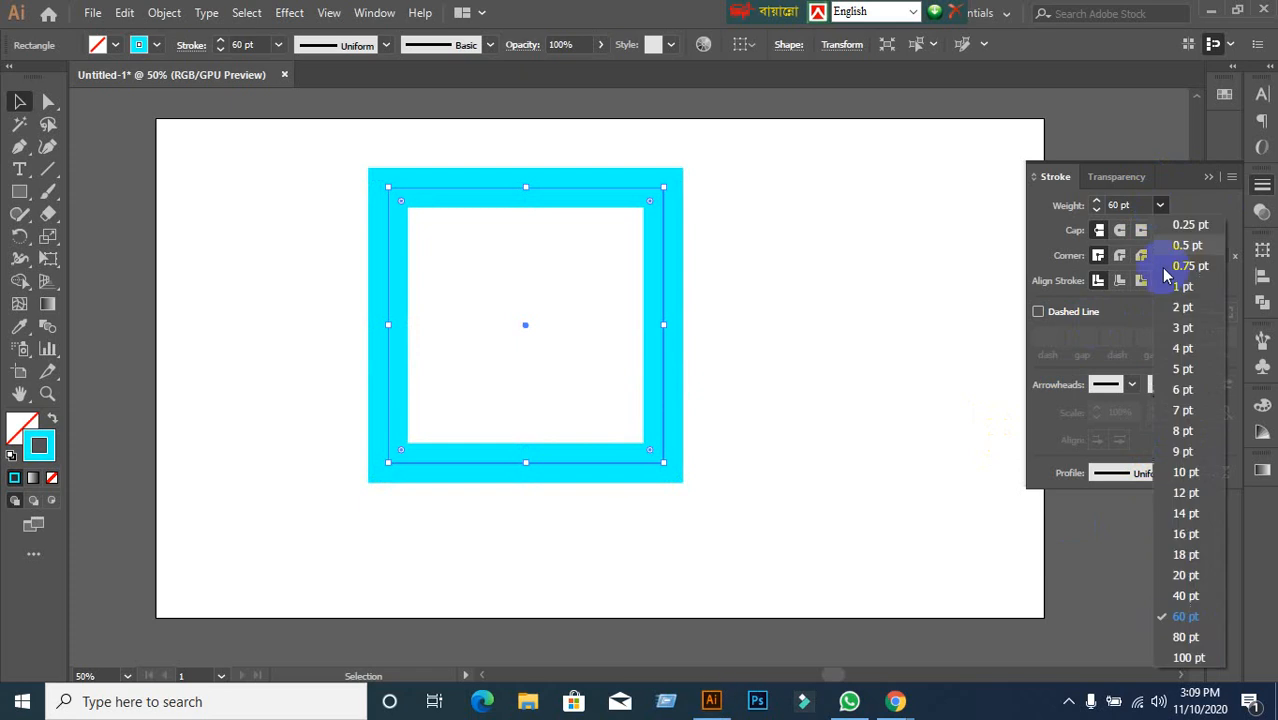
{"action": "left_click", "coordinate": [1186, 512]}
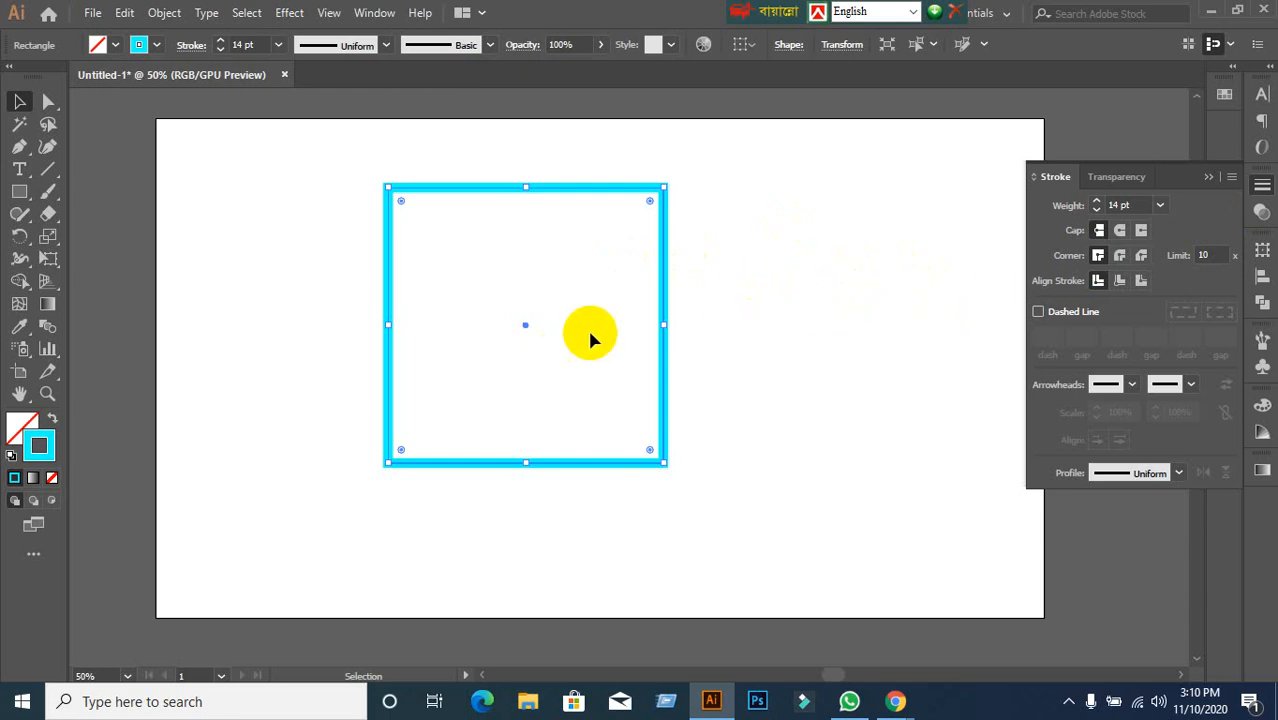
Compare round and miter corner joins on the square, ending with Round Join.
{"action": "left_click", "coordinate": [1119, 256]}
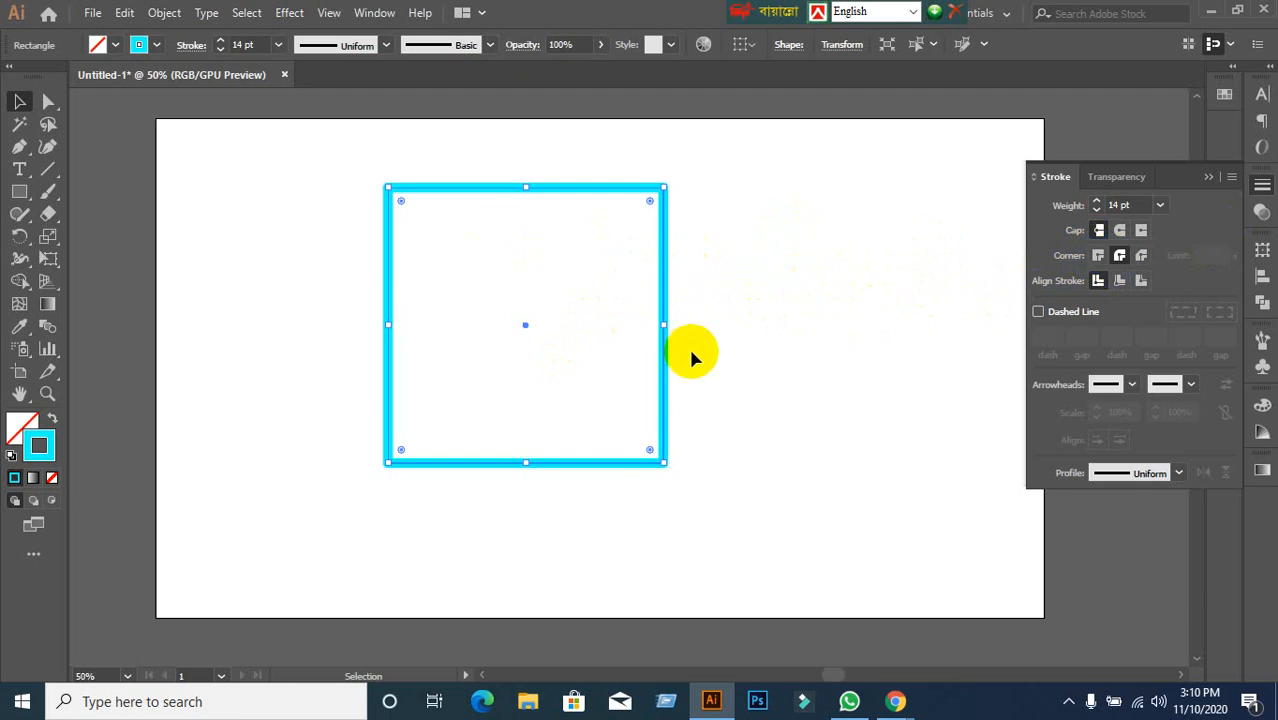
{"action": "scroll", "coordinate": [668, 280], "scroll_direction": "up", "scroll_amount": 2}
{"action": "scroll", "coordinate": [675, 245], "scroll_direction": "up", "scroll_amount": 1}
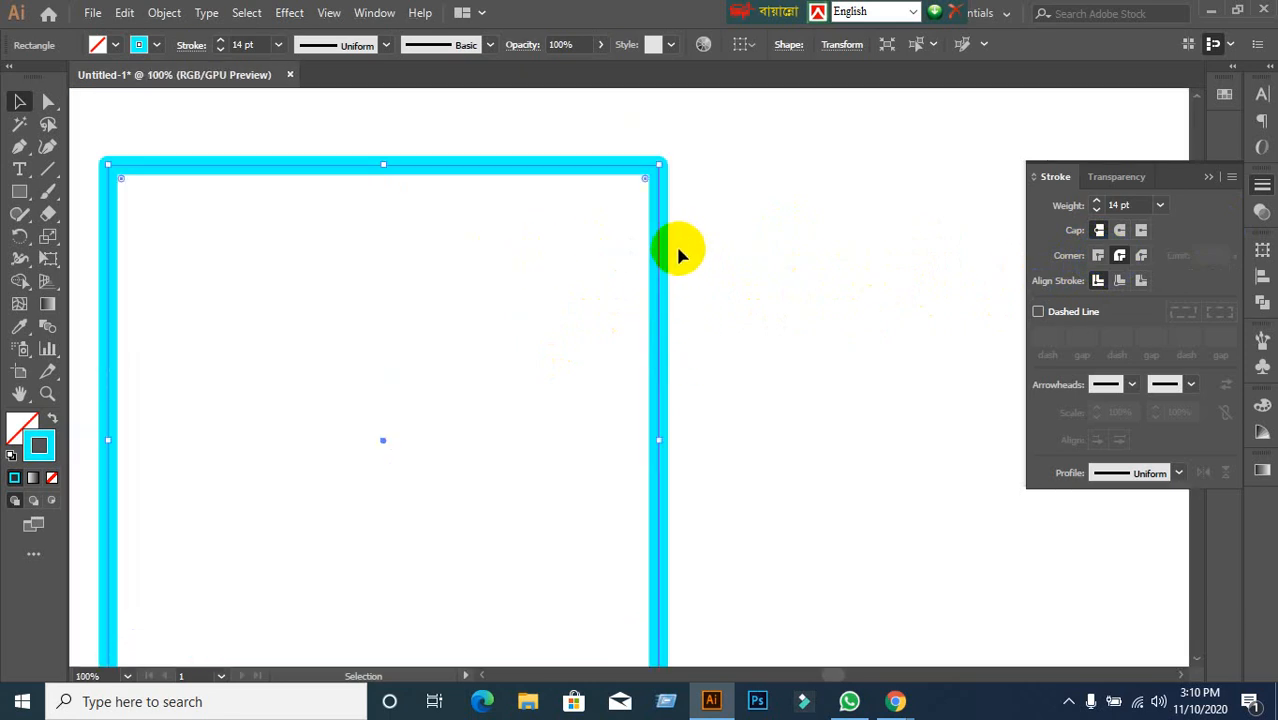
{"action": "scroll", "coordinate": [675, 250], "scroll_direction": "up", "scroll_amount": 2}
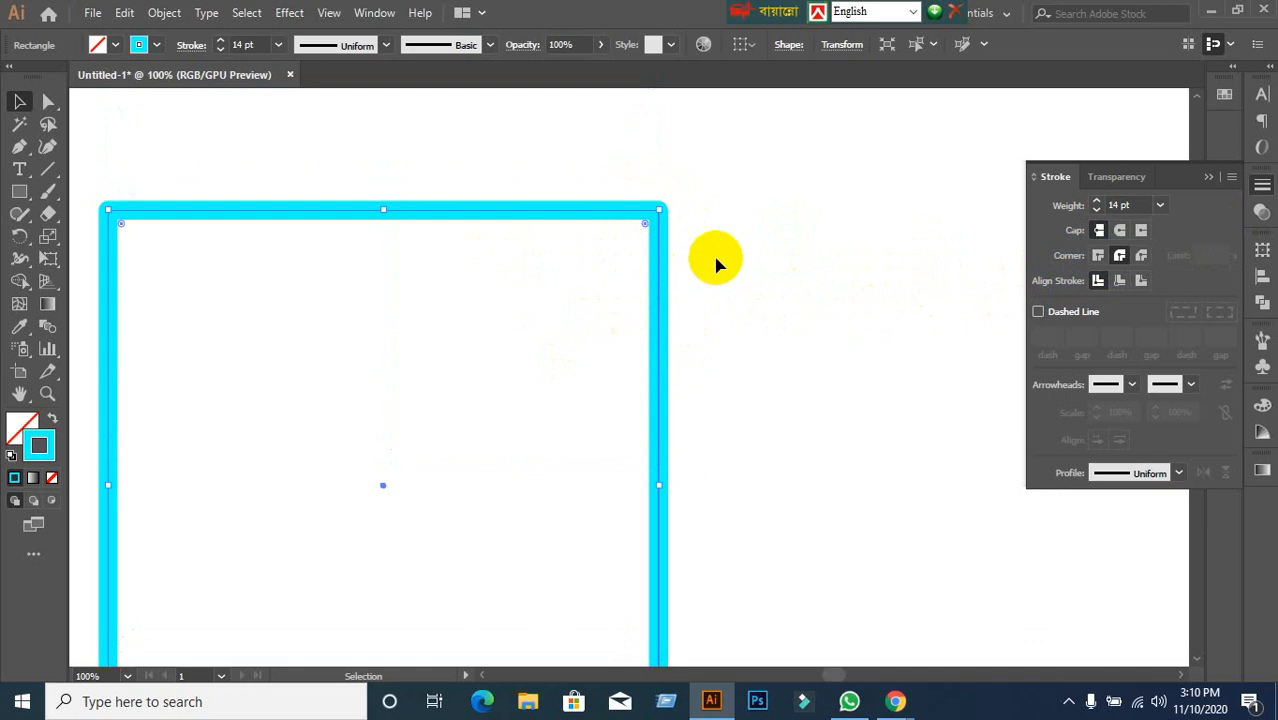
{"action": "left_click", "coordinate": [1096, 257]}
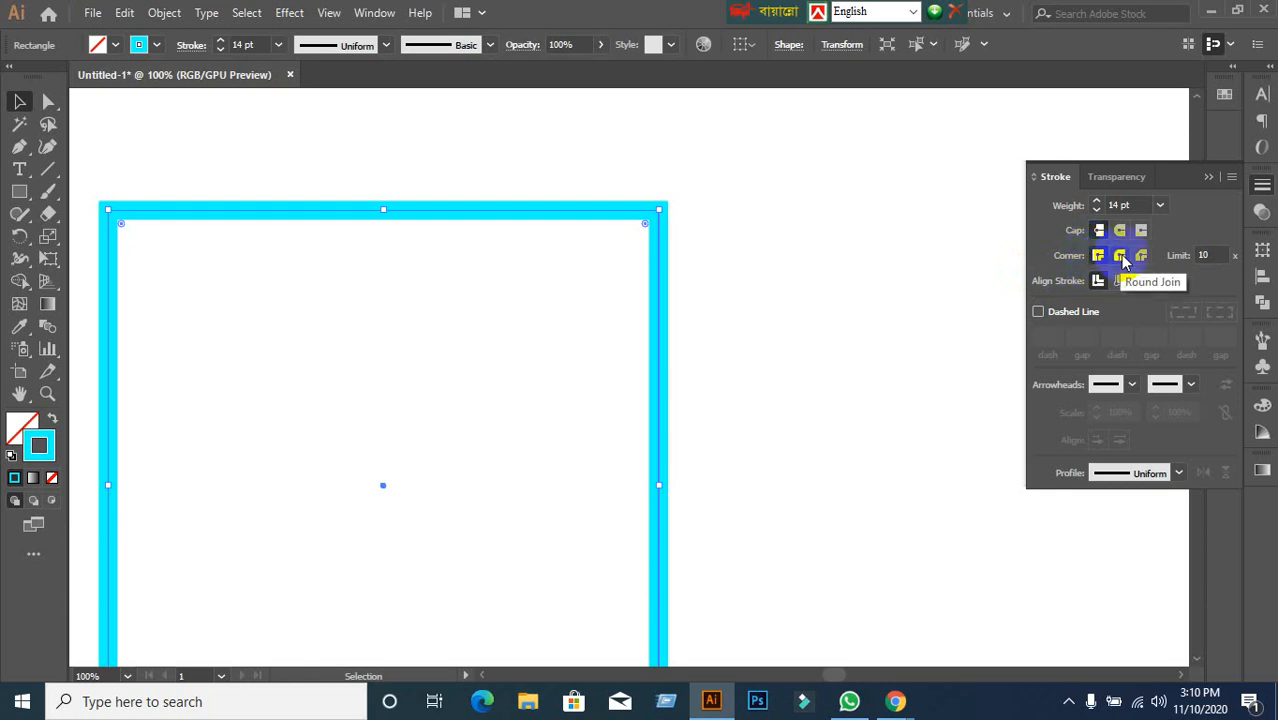
{"action": "left_click", "coordinate": [1121, 257]}
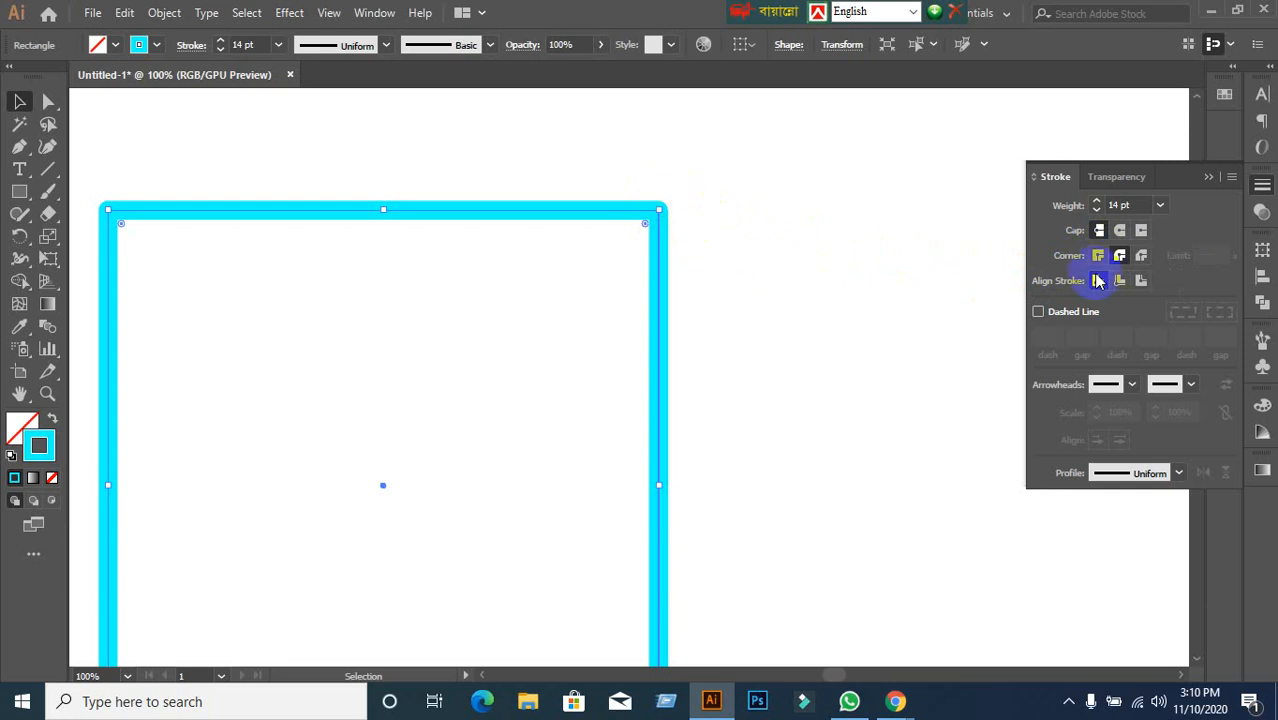
Try a bevel join, then return the corners to sharp miter joins.
{"action": "left_click", "coordinate": [1141, 257]}
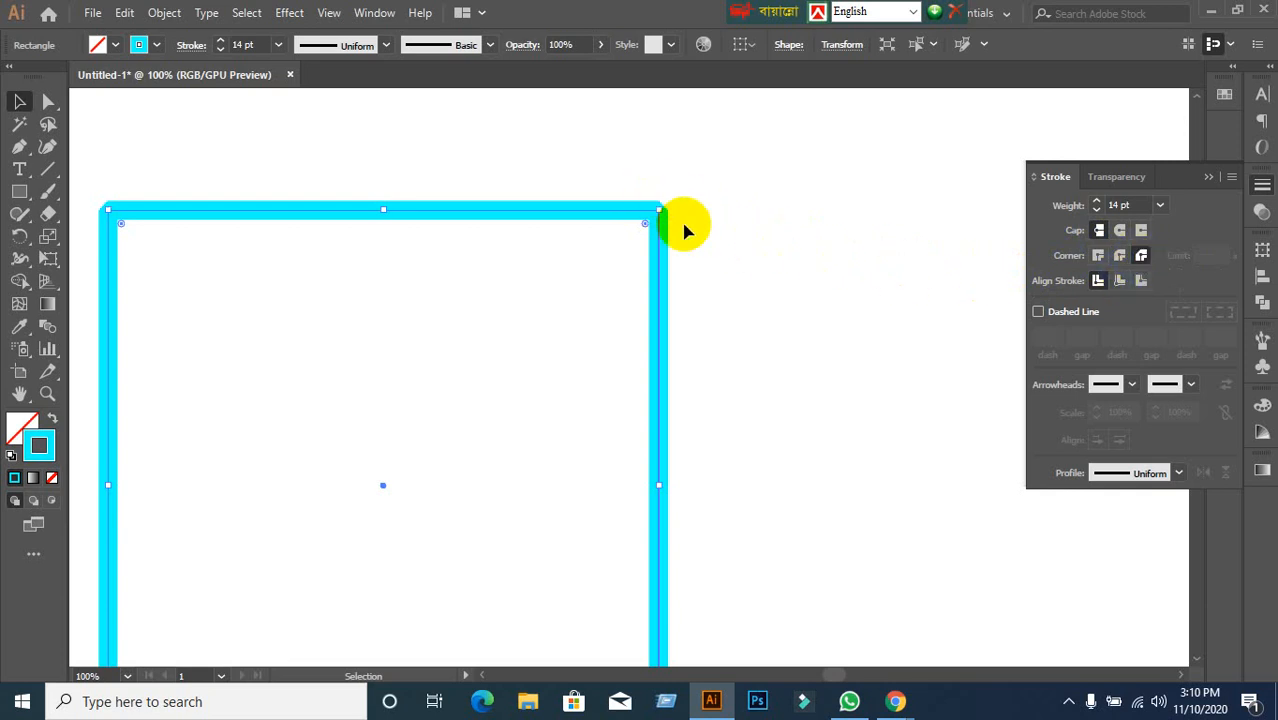
{"action": "scroll", "coordinate": [303, 295], "scroll_direction": "down", "scroll_amount": 5}
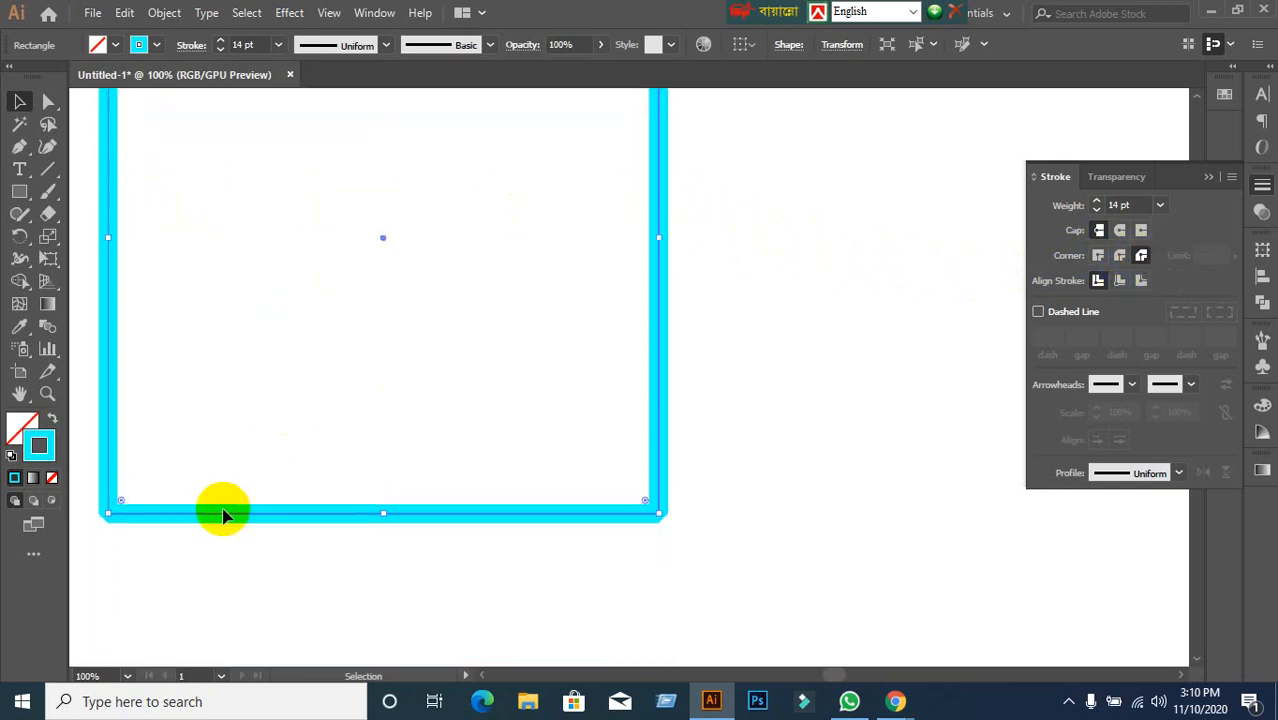
{"action": "scroll", "coordinate": [693, 498], "scroll_direction": "up", "scroll_amount": 4}
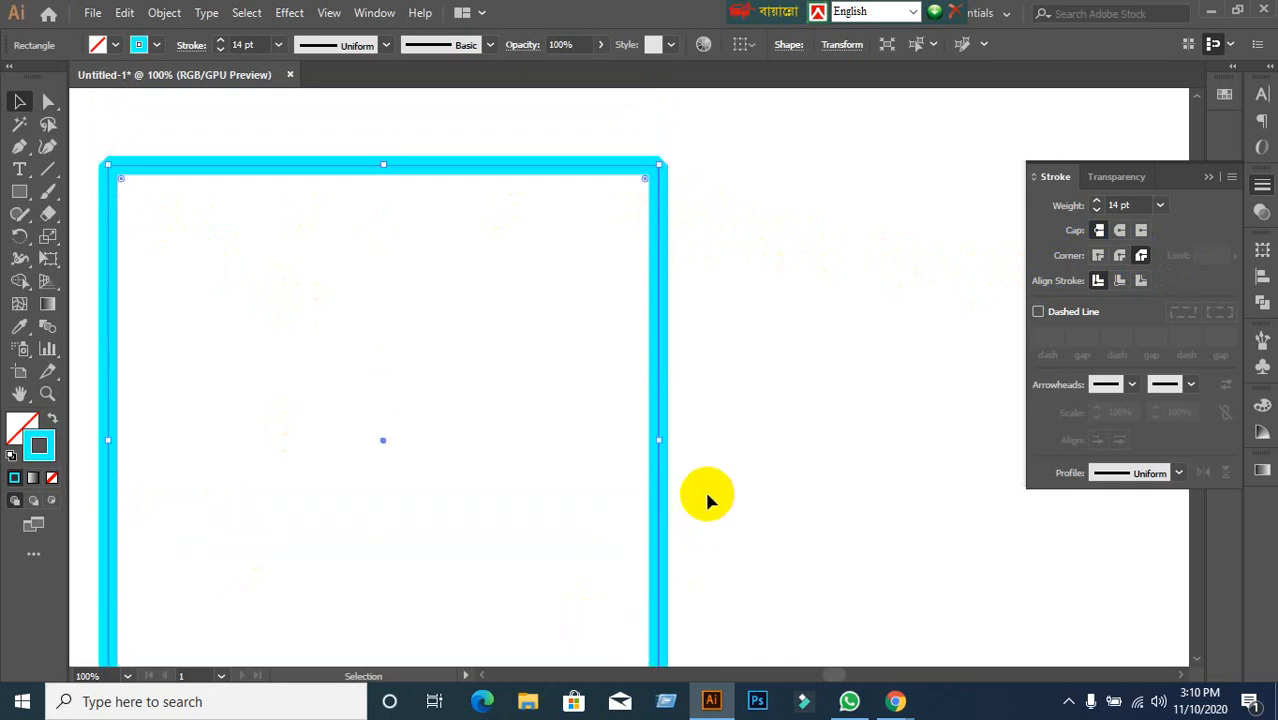
{"action": "left_click", "coordinate": [1098, 256]}
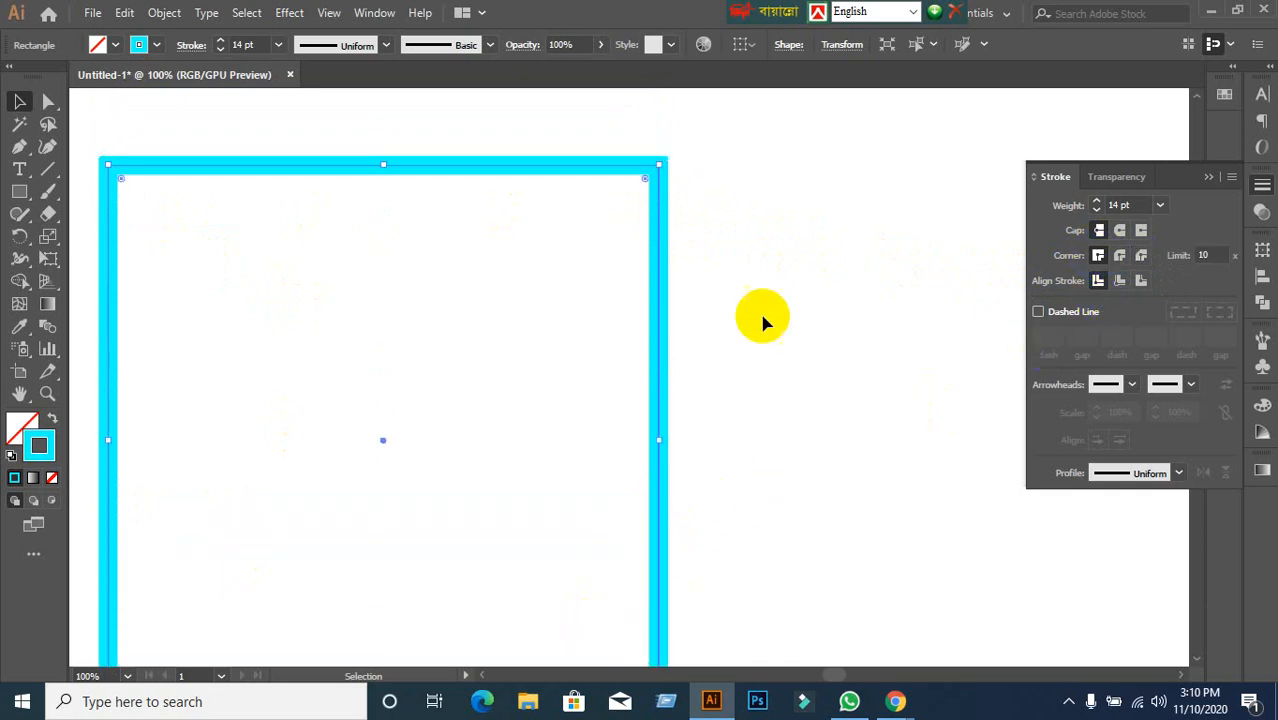
Align the stroke inside, then outside, then back to center on the path.
{"action": "left_click", "coordinate": [1119, 281]}
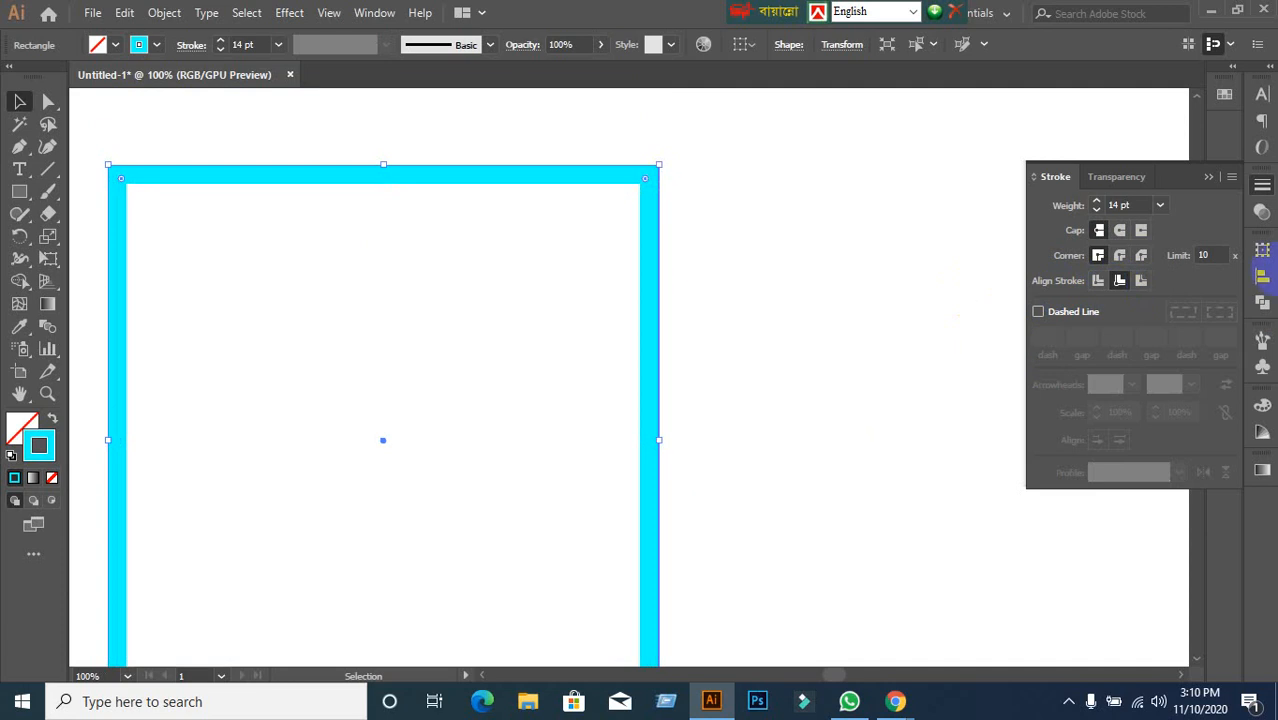
{"action": "left_click", "coordinate": [1141, 281]}
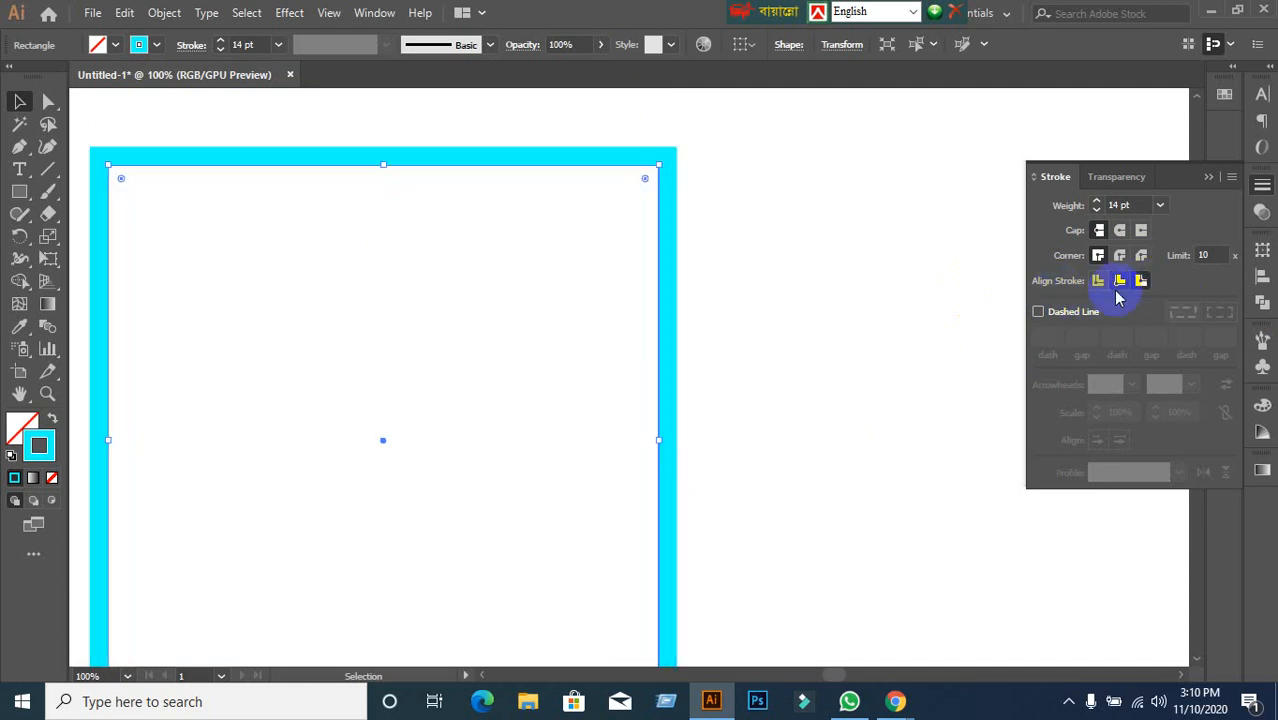
{"action": "left_click", "coordinate": [1098, 281]}
{"action": "scroll", "coordinate": [585, 343], "scroll_direction": "down", "scroll_amount": 1}
{"action": "scroll", "coordinate": [585, 343], "scroll_direction": "down", "scroll_amount": 2}
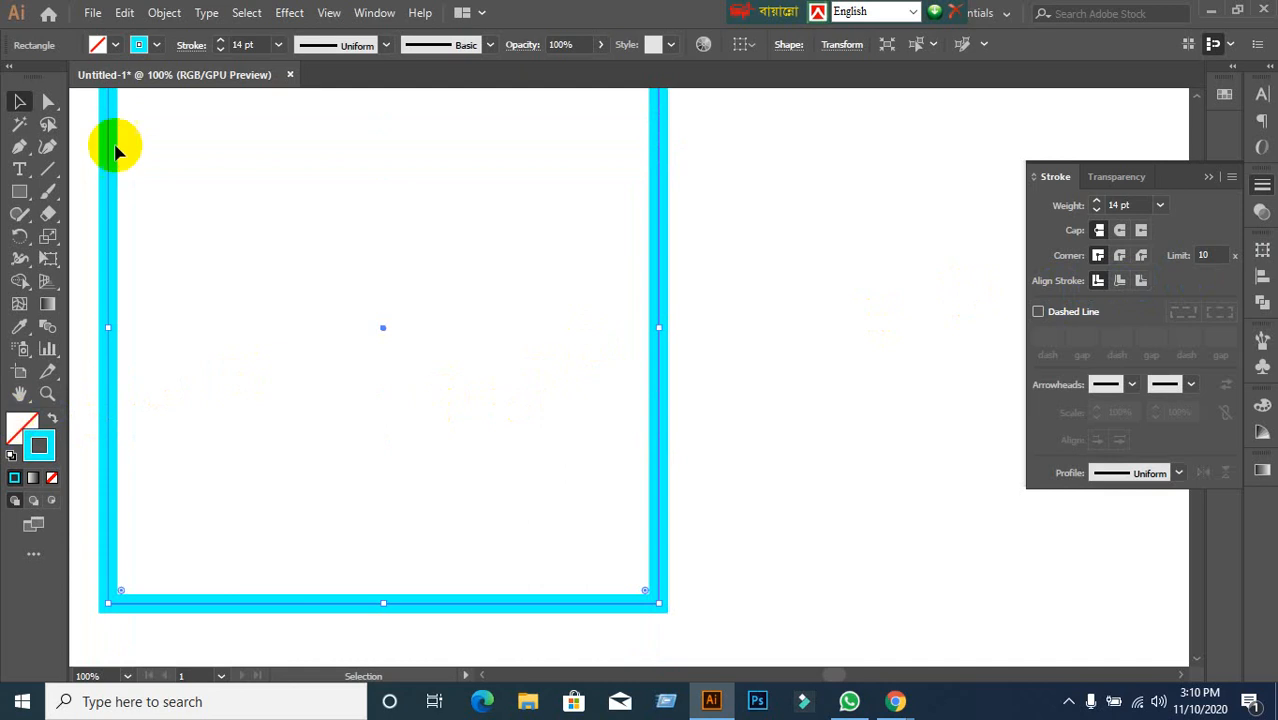
Fill the cyan-outlined square with yellow from the fill swatches.
{"action": "left_click", "coordinate": [116, 47]}
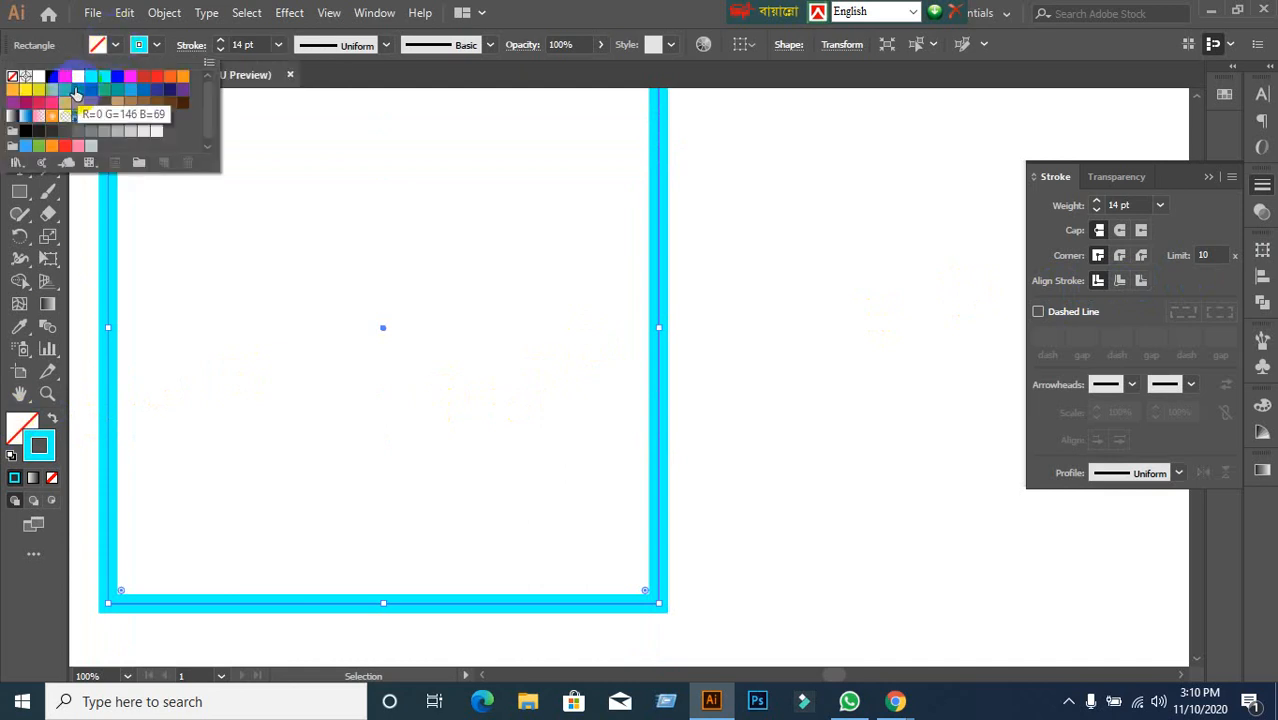
{"action": "left_click", "coordinate": [78, 76]}
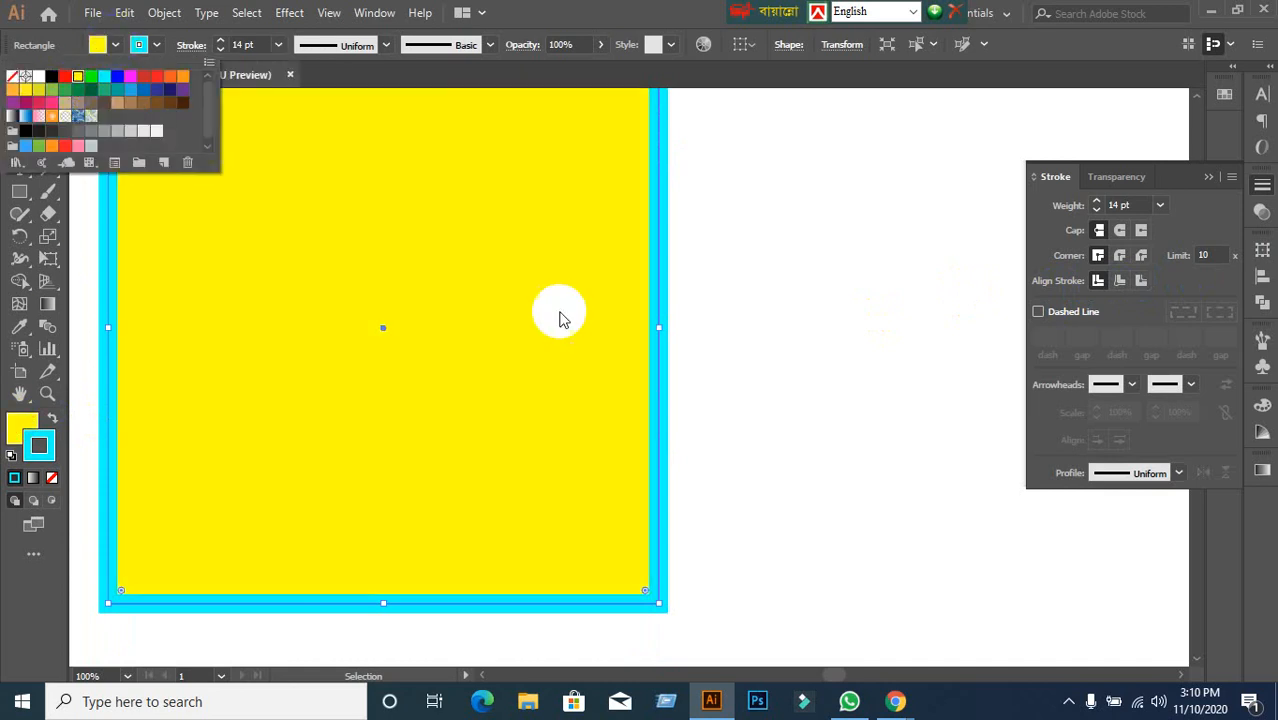
{"action": "left_click", "coordinate": [517, 377]}
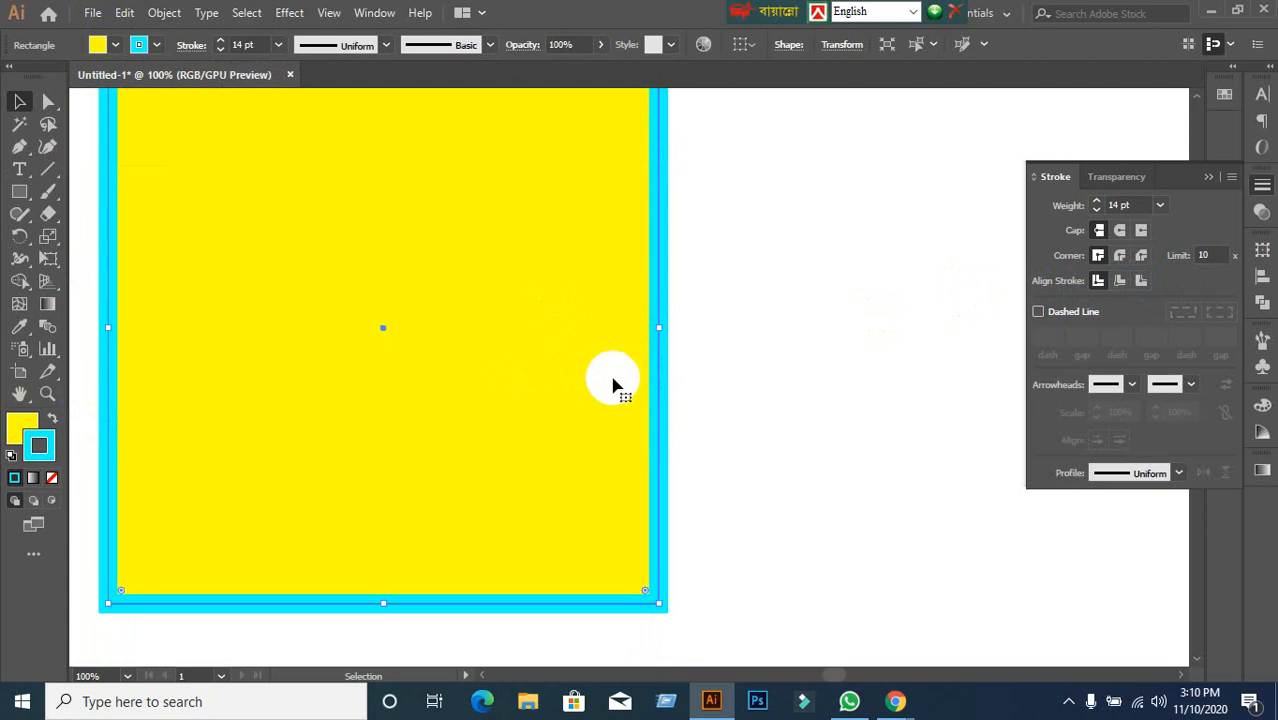
{"action": "scroll", "coordinate": [610, 378], "scroll_direction": "down", "scroll_amount": 2}
{"action": "scroll", "coordinate": [598, 385], "scroll_direction": "up", "scroll_amount": 1}
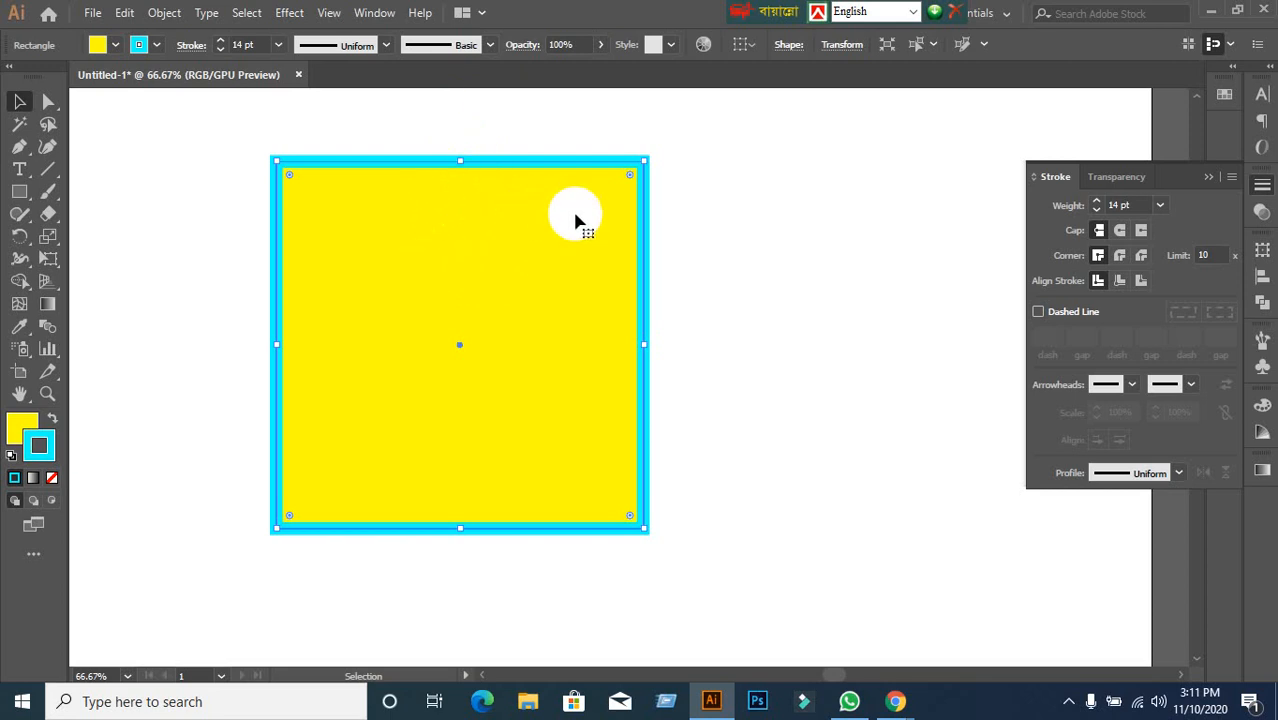
Compare inside and outside stroke alignment, leave it centred, and deselect.
{"action": "left_click", "coordinate": [1119, 281]}
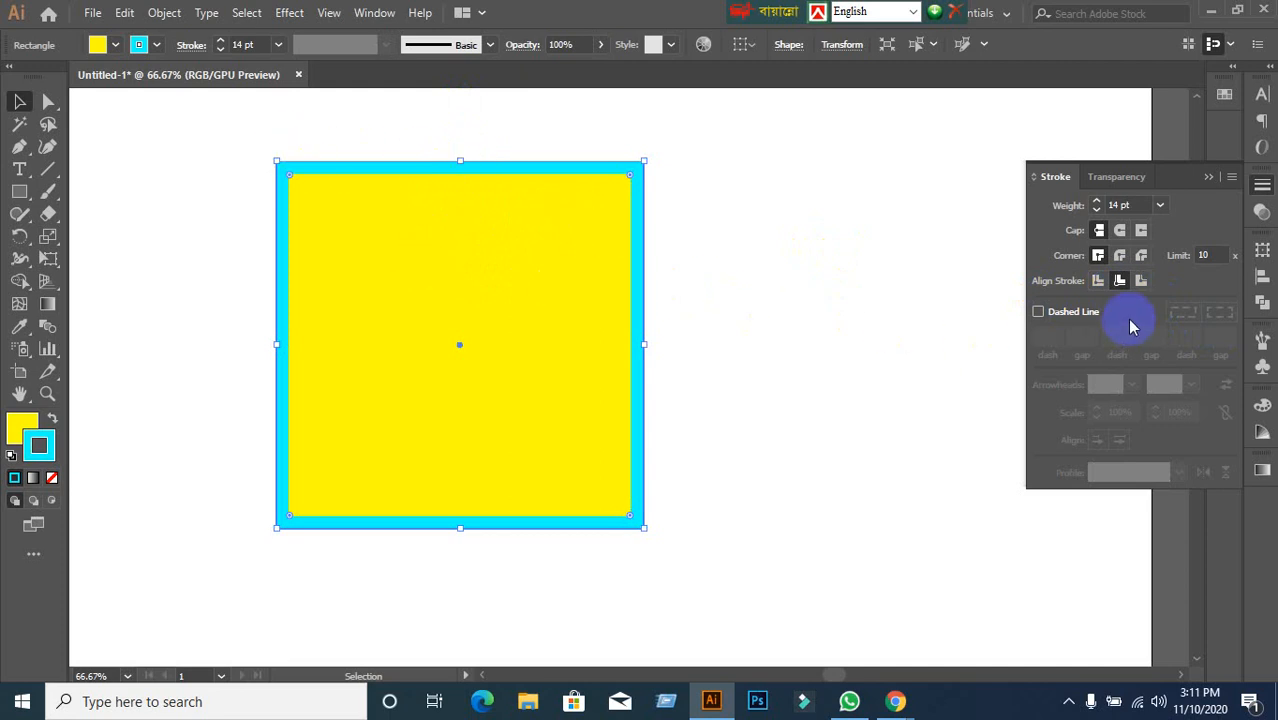
{"action": "left_click", "coordinate": [1141, 281]}
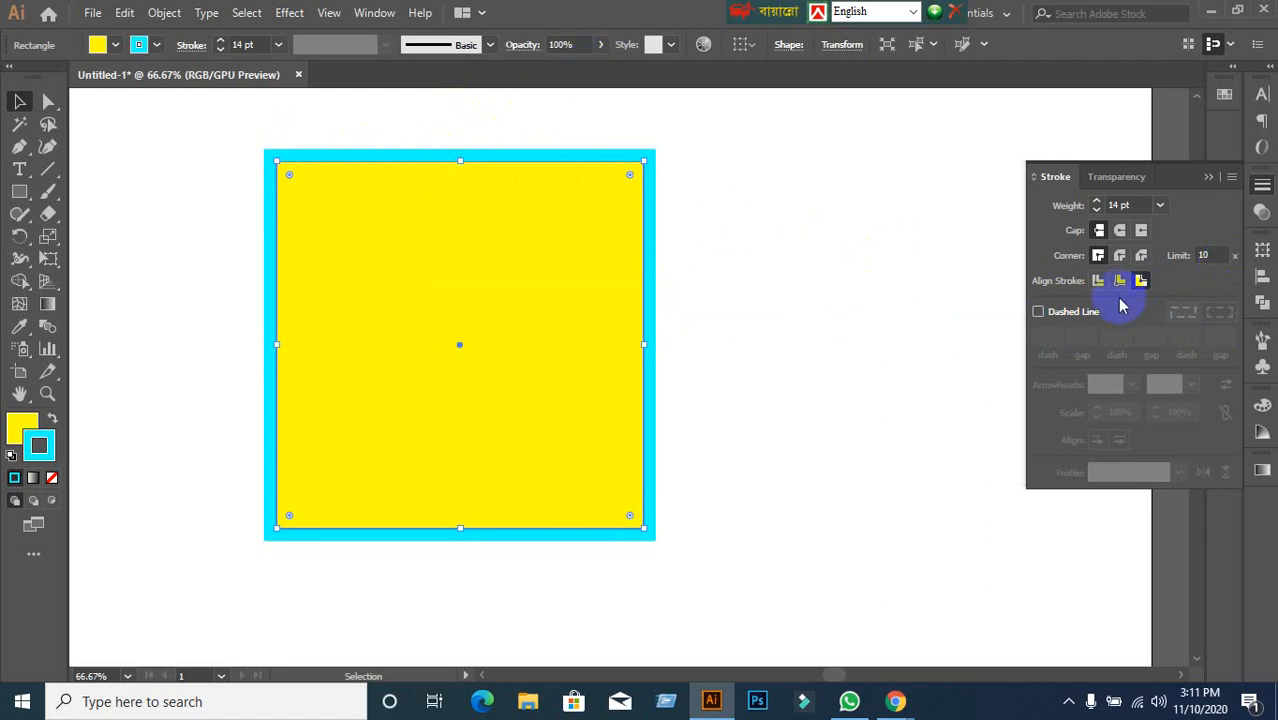
{"action": "left_click", "coordinate": [1119, 281]}
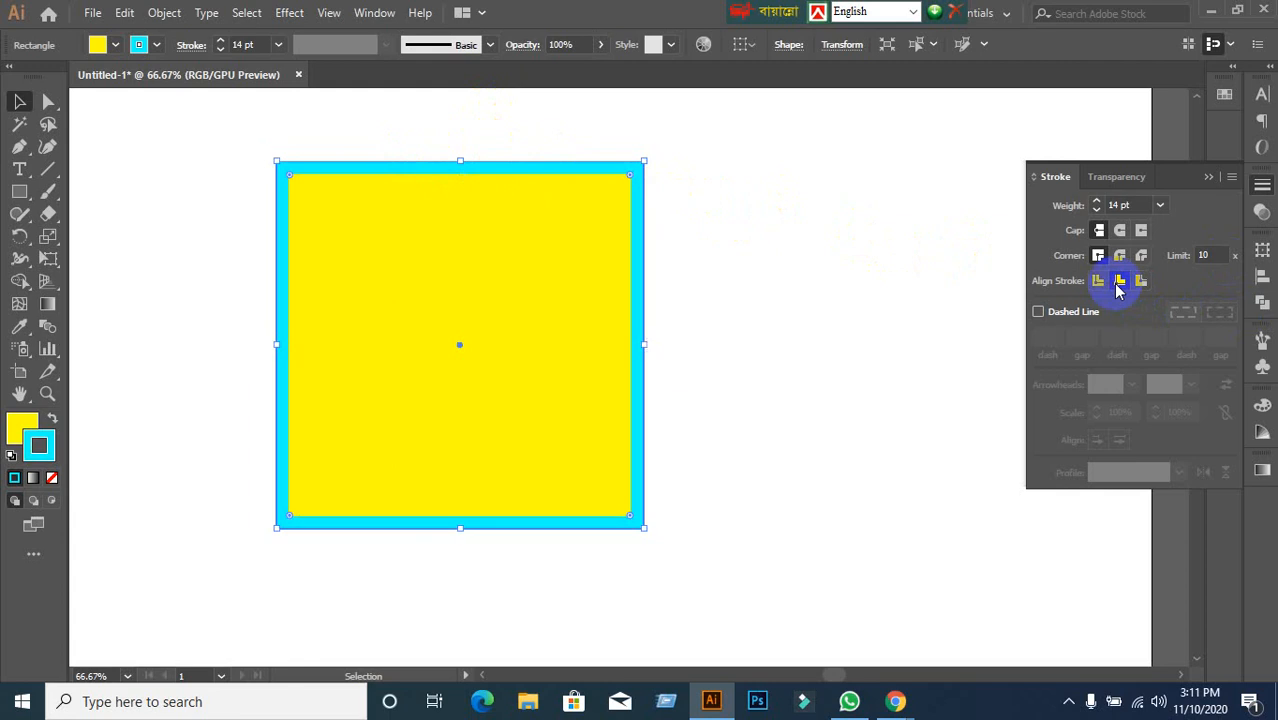
{"action": "left_click", "coordinate": [1098, 281]}
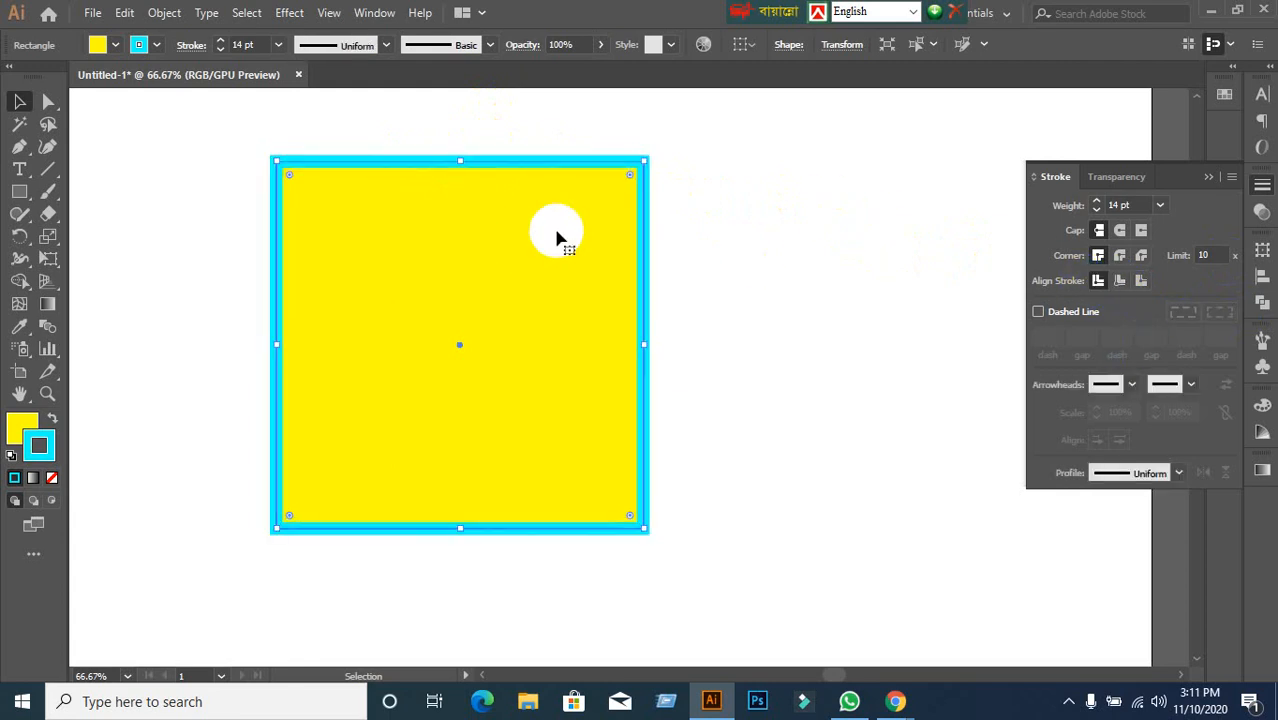
{"action": "left_click", "coordinate": [722, 303]}
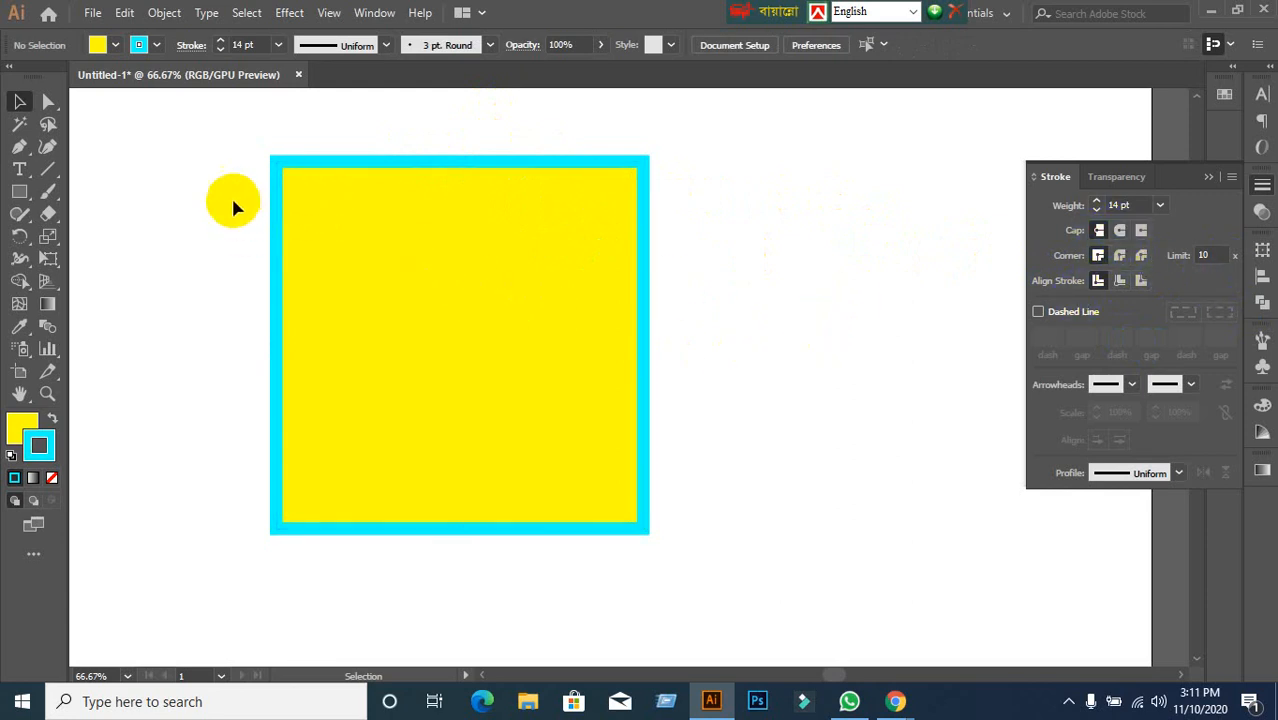
Delete the yellow square and reframe the empty artboard.
{"action": "left_click", "coordinate": [578, 430]}
{"action": "key", "text": "Delete"}
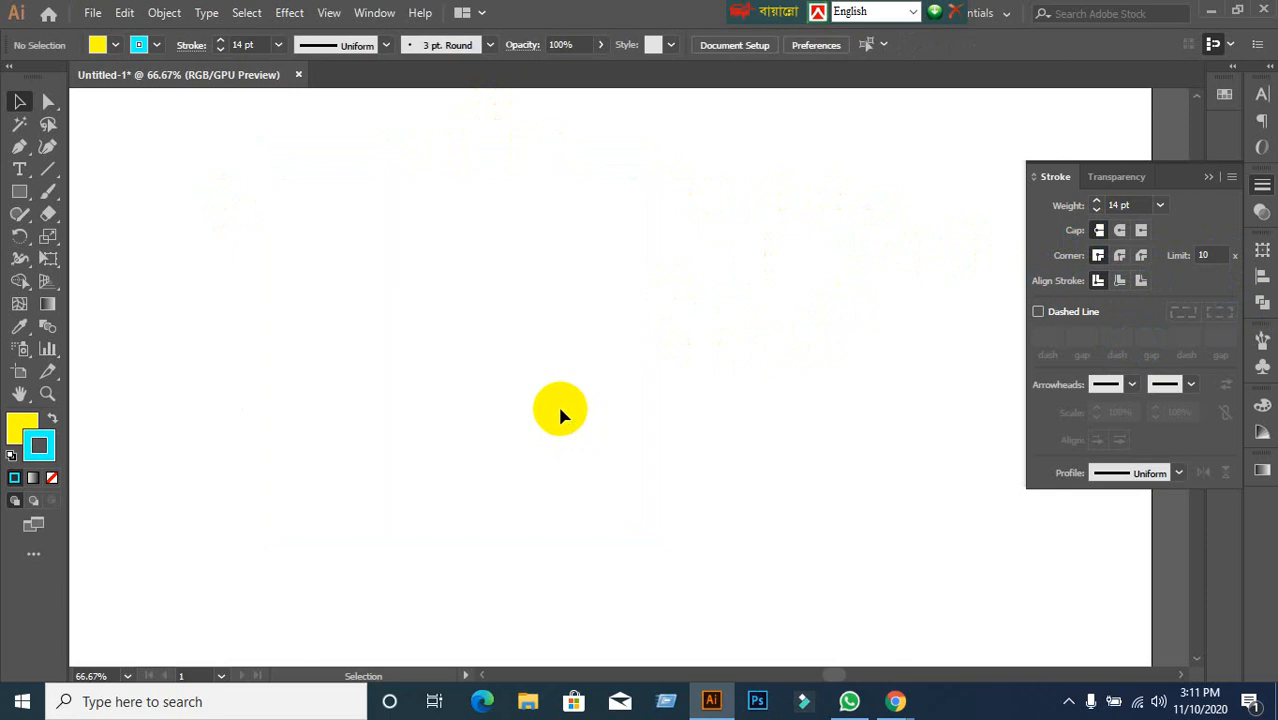
{"action": "key", "text": "ctrl+minus"}
{"action": "key", "text": "ctrl+plus"}
{"action": "left_click_drag", "start_coordinate": [637, 407], "coordinate": [696, 373]}
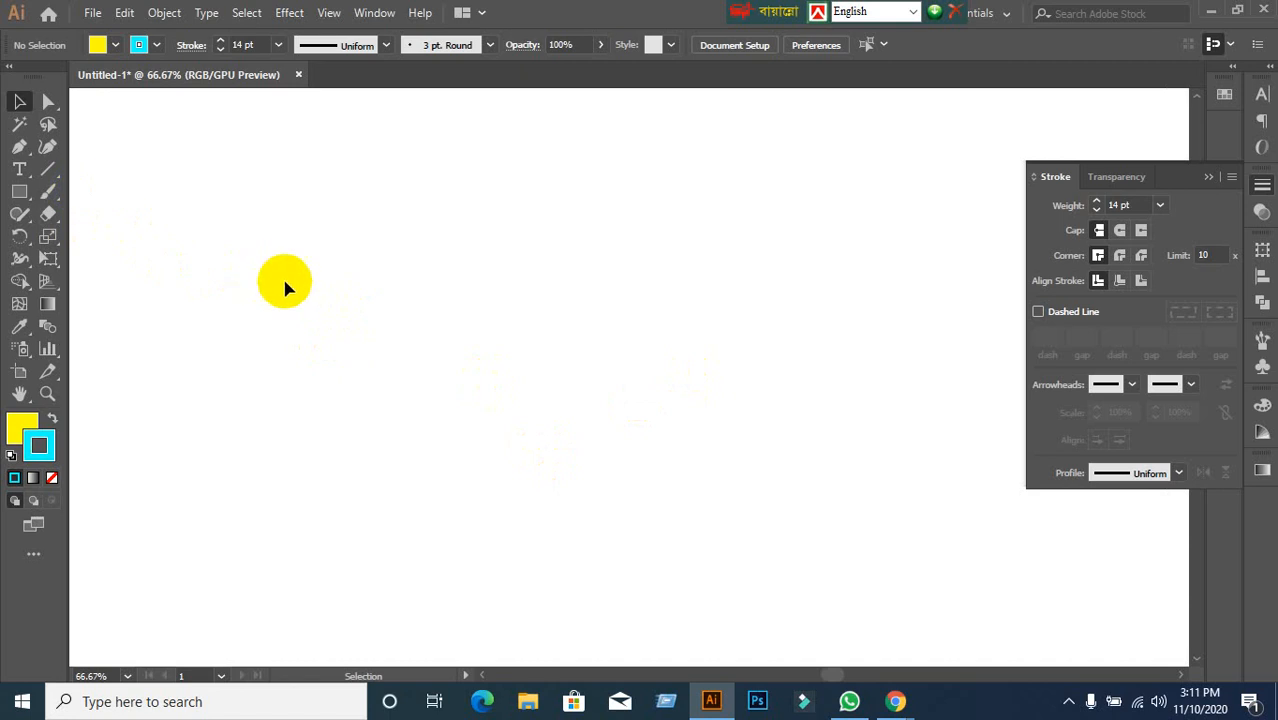
Open the Stroke panel flyout menu and close it without changes.
{"action": "left_click", "coordinate": [1233, 178]}
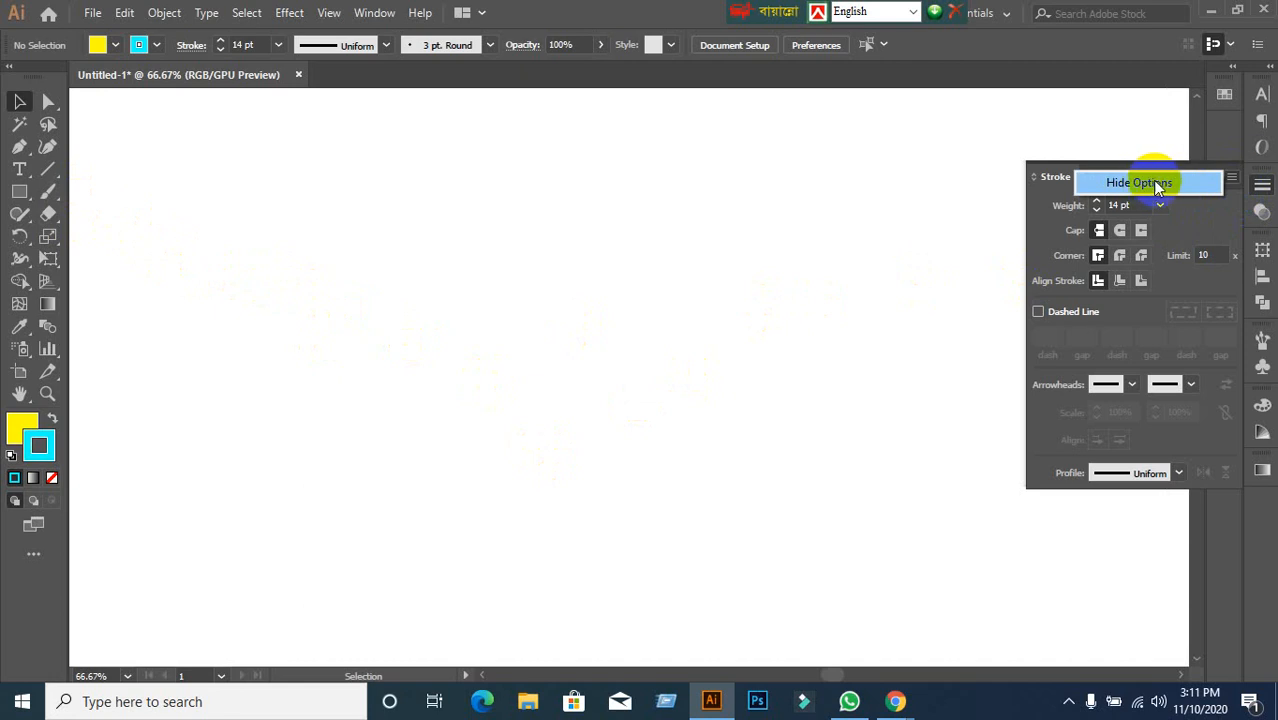
{"action": "left_click", "coordinate": [1200, 225]}
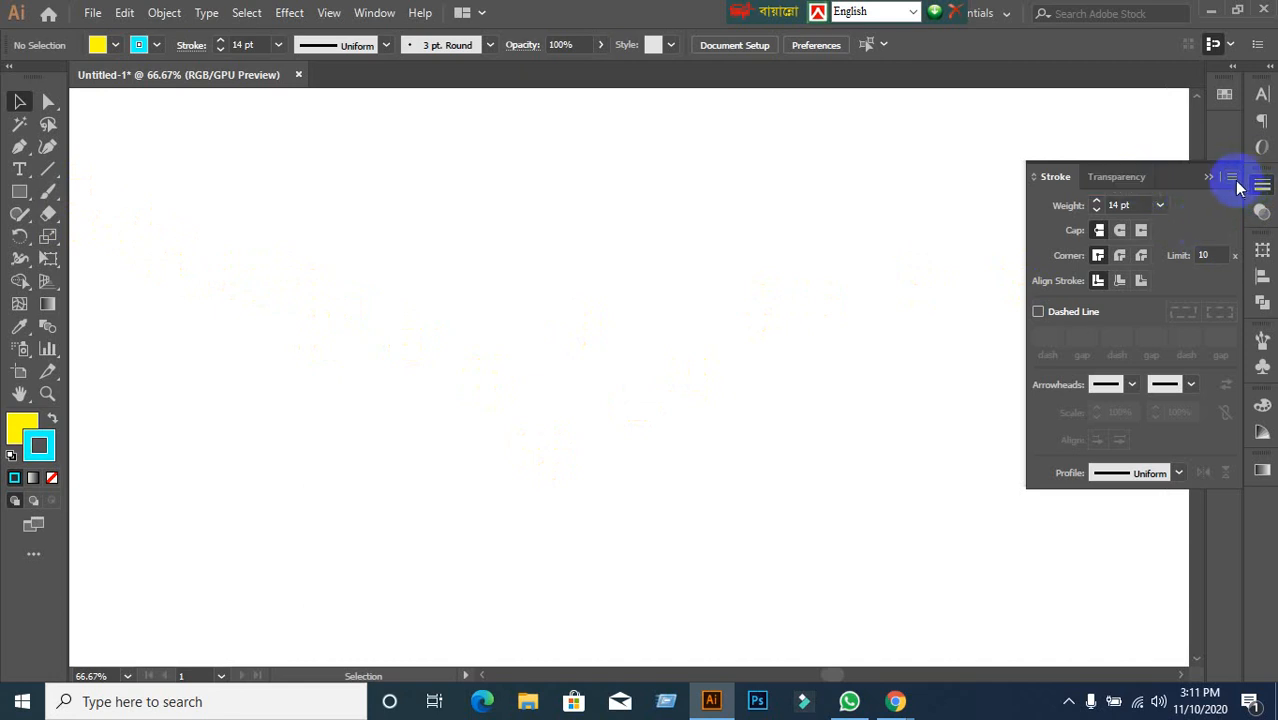
{"action": "left_click", "coordinate": [1233, 182]}
{"action": "left_click", "coordinate": [867, 284]}
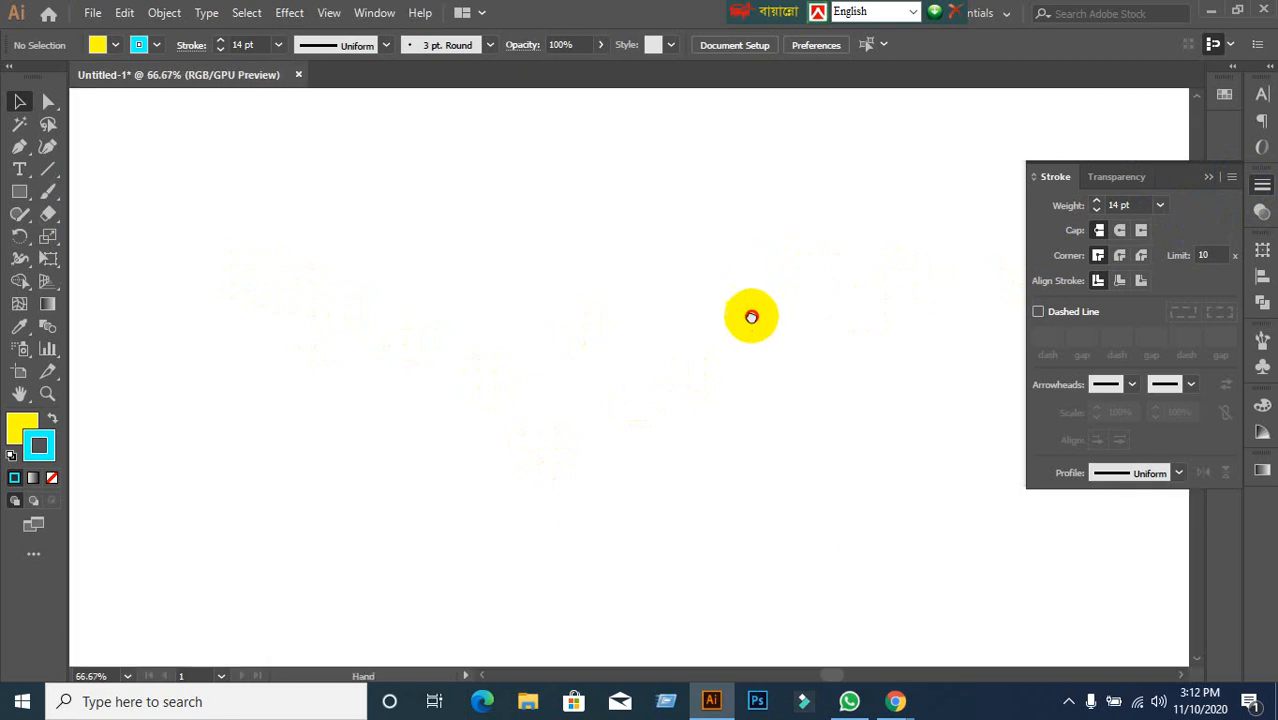
{"action": "left_click", "coordinate": [41, 180]}
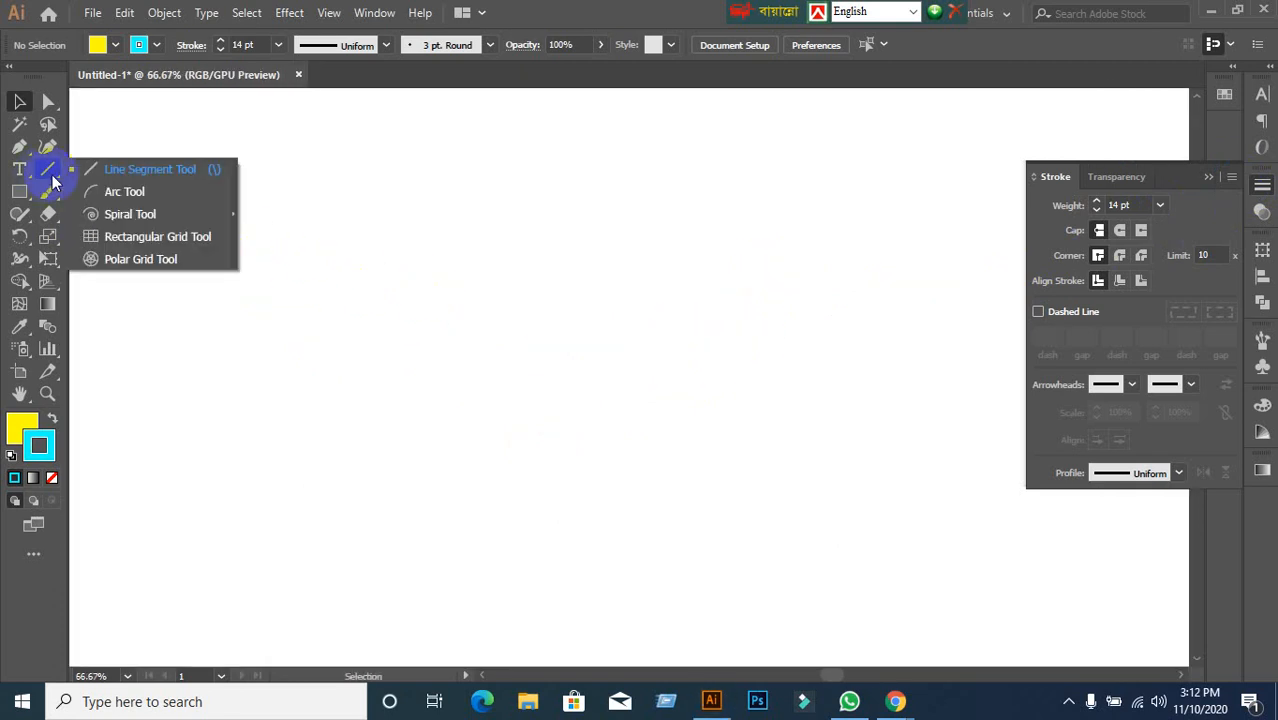
{"action": "left_click", "coordinate": [150, 171]}
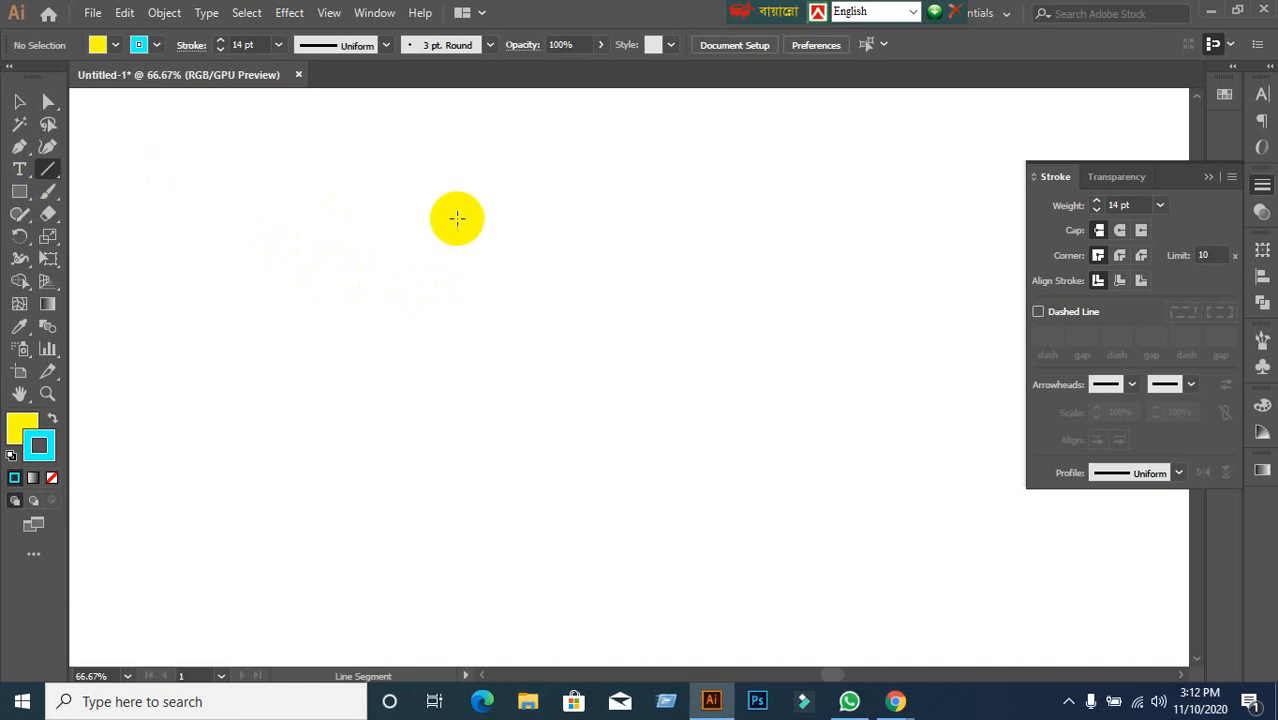
{"action": "left_click_drag", "start_coordinate": [527, 147], "coordinate": [524, 491]}
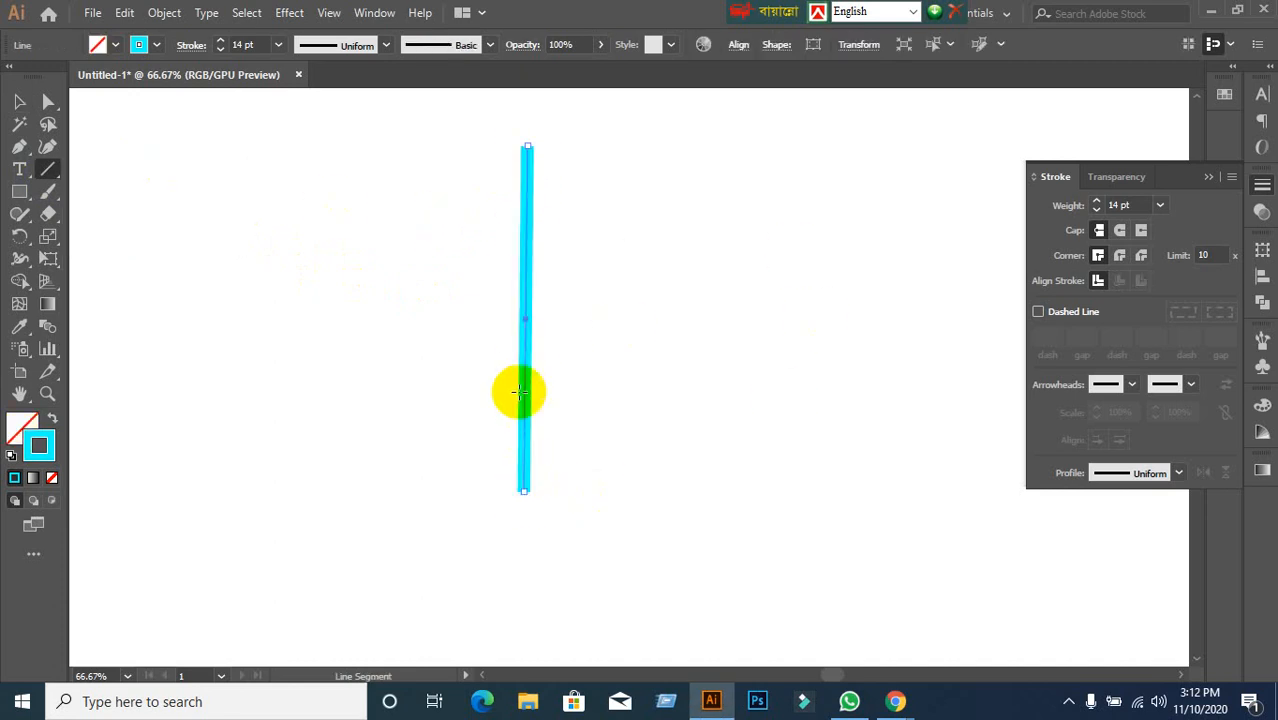
{"action": "scroll", "coordinate": [521, 389], "scroll_direction": "down", "scroll_amount": 2}
{"action": "left_click_drag", "start_coordinate": [720, 145], "coordinate": [735, 466]}
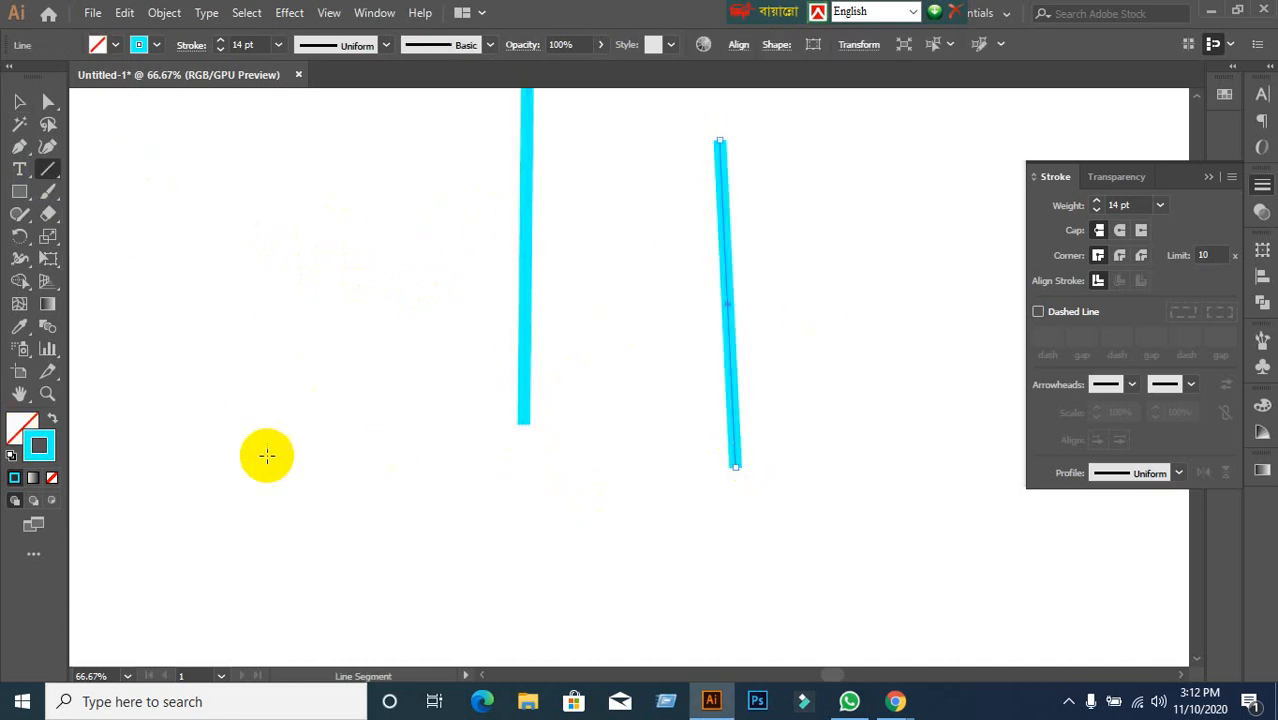
{"action": "scroll", "coordinate": [274, 414], "scroll_direction": "down", "scroll_amount": 2}
{"action": "left_click_drag", "start_coordinate": [231, 461], "coordinate": [748, 450]}
{"action": "scroll", "coordinate": [491, 456], "scroll_direction": "down", "scroll_amount": 2}
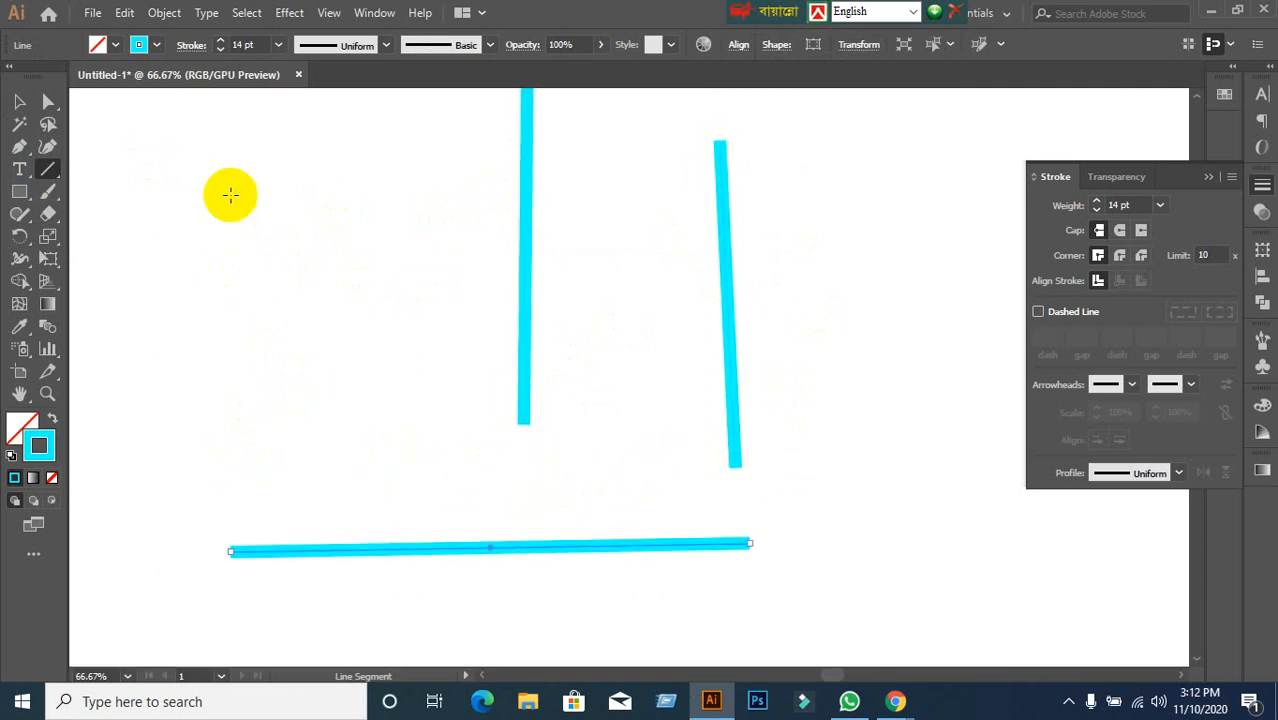
{"action": "left_click_drag", "start_coordinate": [280, 115], "coordinate": [276, 396]}
{"action": "left_click_drag", "start_coordinate": [379, 110], "coordinate": [388, 450]}
{"action": "scroll", "coordinate": [476, 443], "scroll_direction": "up", "scroll_amount": 2}
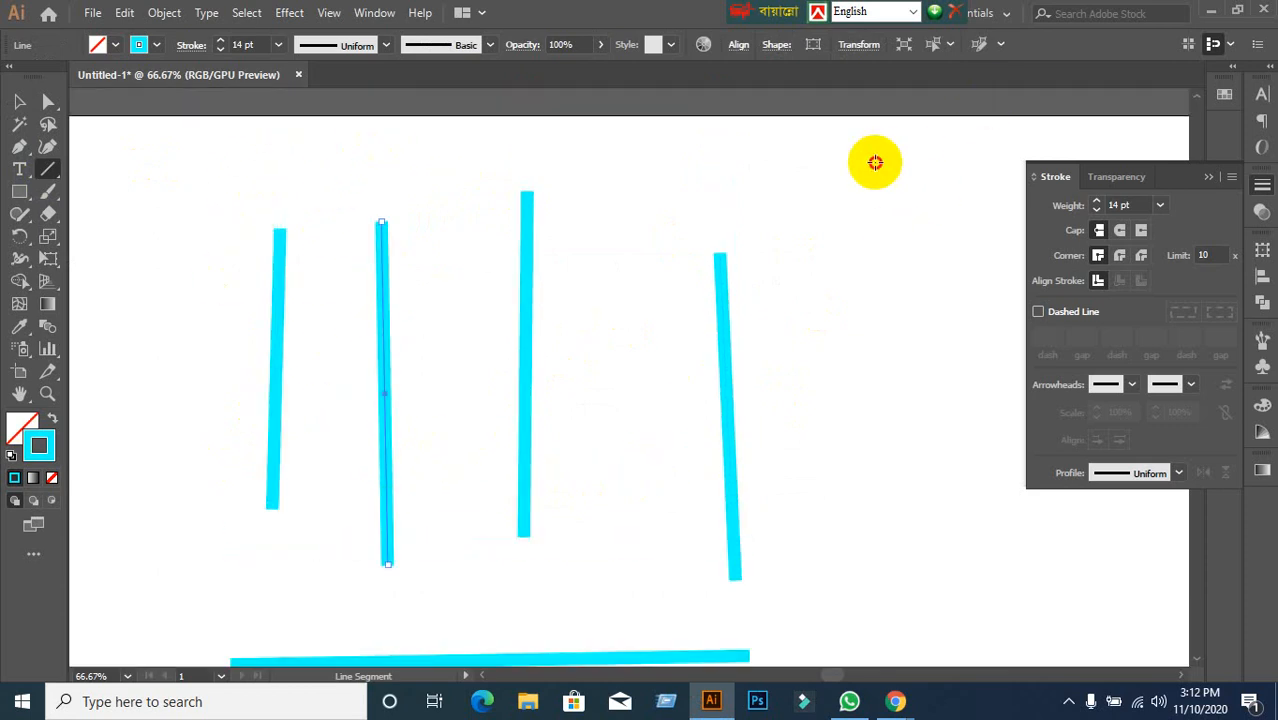
{"action": "left_click_drag", "start_coordinate": [875, 163], "coordinate": [938, 625]}
{"action": "left_click_drag", "start_coordinate": [656, 177], "coordinate": [632, 452]}
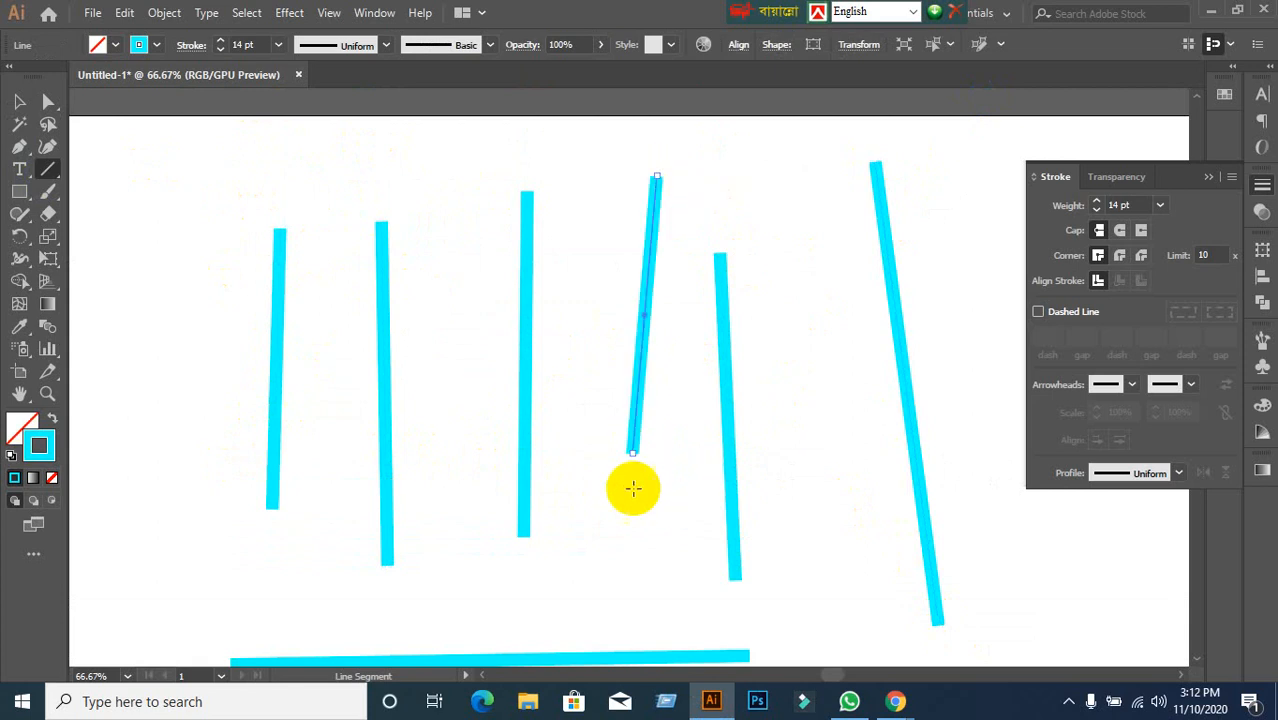
{"action": "left_click", "coordinate": [19, 101]}
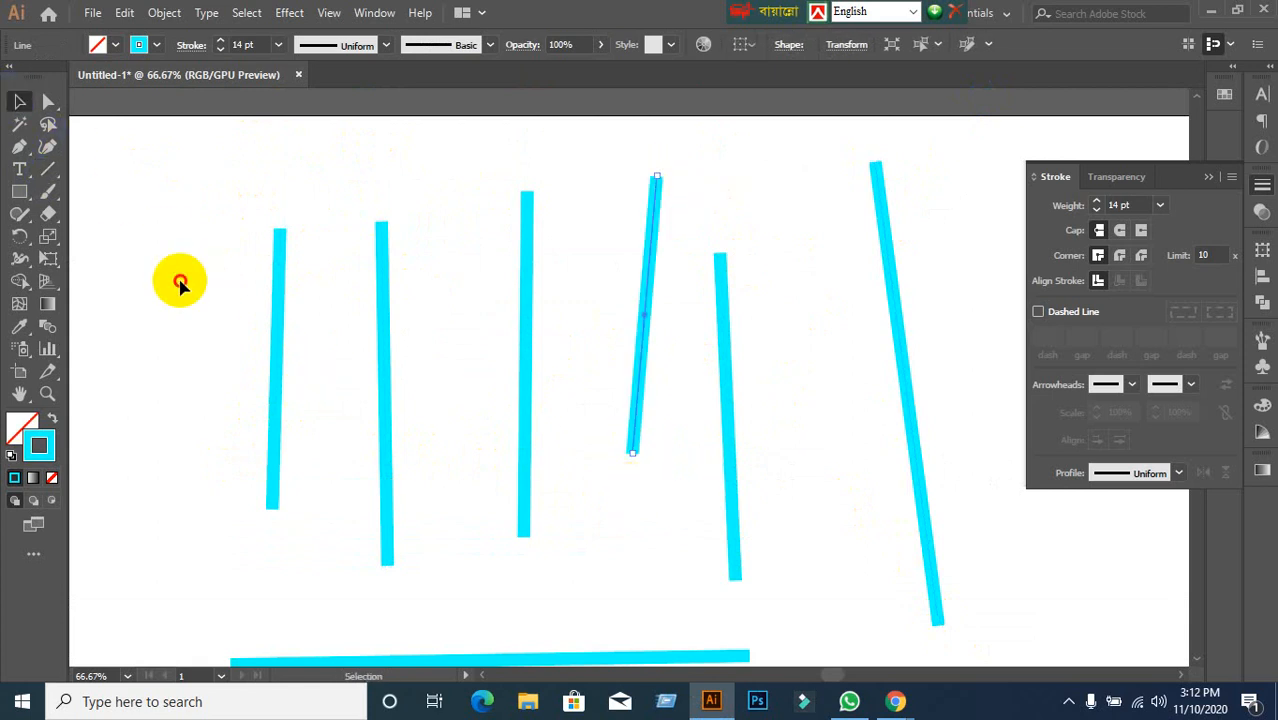
{"action": "left_click_drag", "start_coordinate": [199, 176], "coordinate": [964, 613]}
{"action": "key", "text": "Delete"}
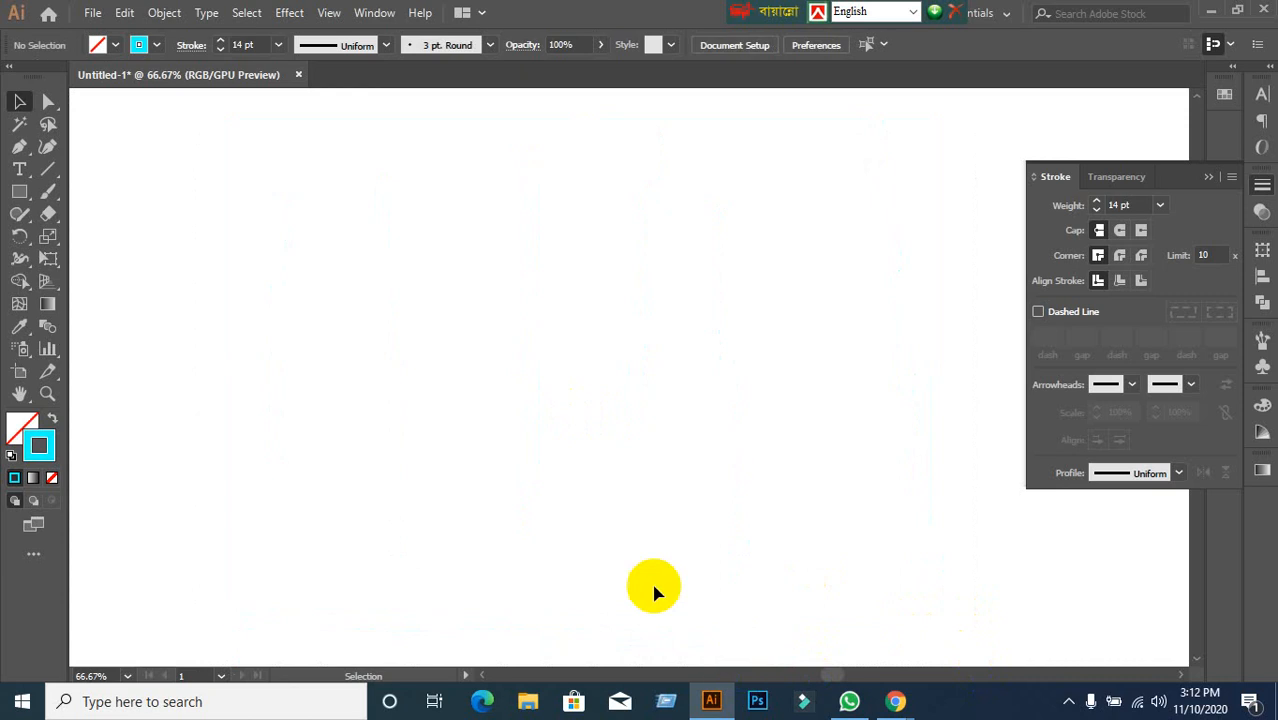
Draw a long horizontal cyan line with the Line Segment tool, weight 36 pt.
{"action": "left_click", "coordinate": [50, 171]}
{"action": "left_click", "coordinate": [119, 176]}
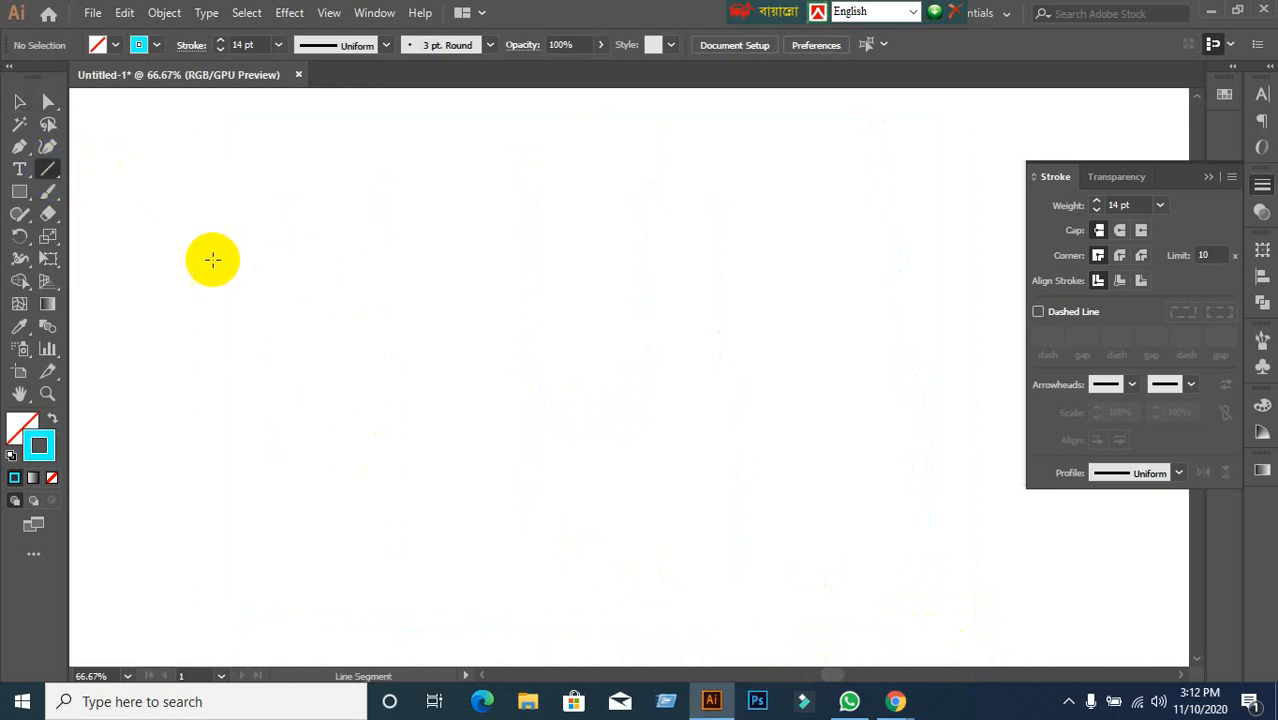
{"action": "left_click_drag", "start_coordinate": [176, 260], "coordinate": [891, 270]}
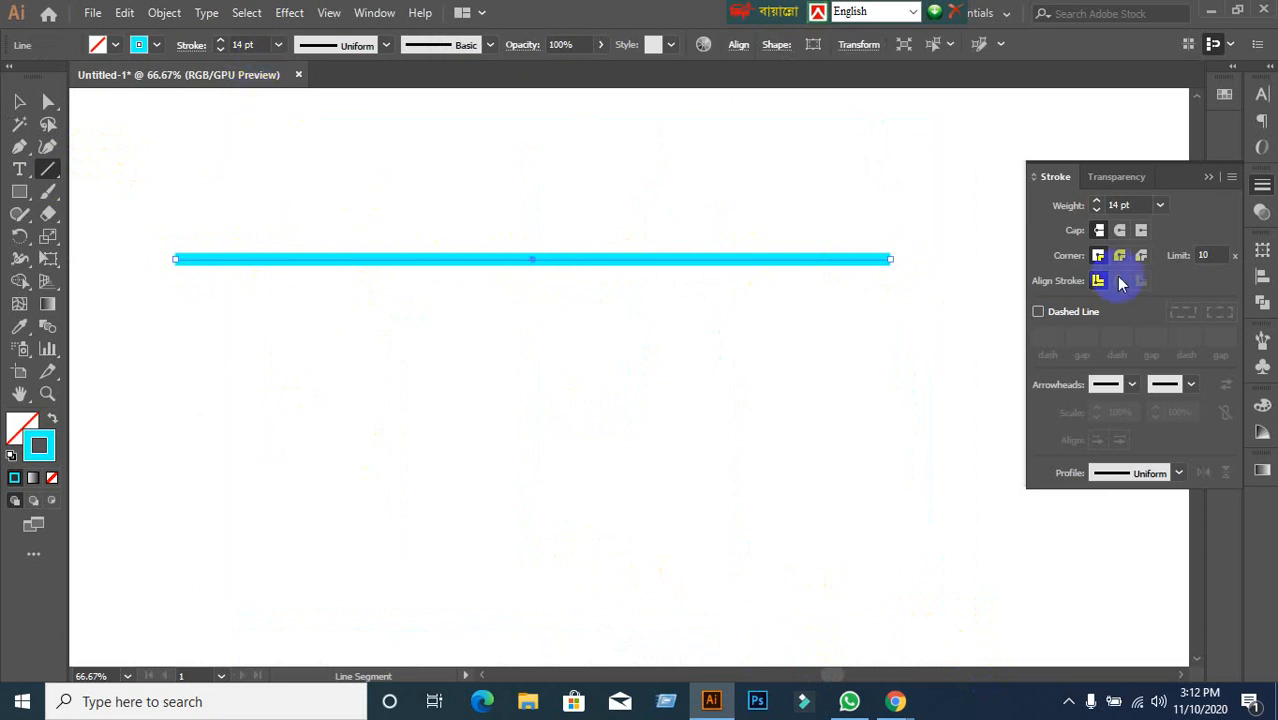
{"action": "left_click", "coordinate": [1140, 204]}
{"action": "key", "text": "Up"}
{"action": "key", "text": "Up"}
{"action": "key", "text": "Up"}
{"action": "key", "text": "Up"}
{"action": "key", "text": "Up"}
{"action": "key", "text": "Up"}
{"action": "key", "text": "Up"}
{"action": "key", "text": "Up"}
{"action": "key", "text": "Up"}
{"action": "key", "text": "Up"}
{"action": "key", "text": "Up"}
{"action": "key", "text": "Up"}
{"action": "key", "text": "Up"}
{"action": "key", "text": "Up"}
{"action": "key", "text": "Up"}
{"action": "key", "text": "Up"}
{"action": "key", "text": "Up"}
{"action": "key", "text": "Up"}
{"action": "key", "text": "Up"}
{"action": "key", "text": "Up"}
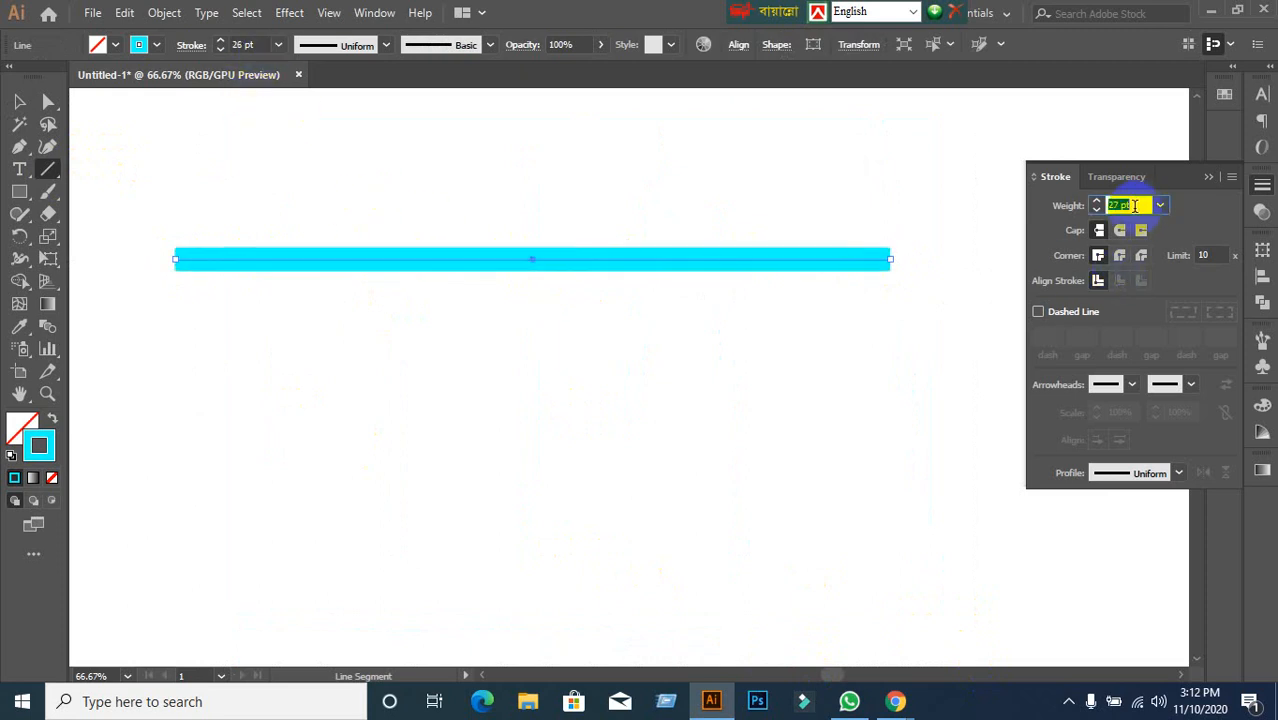
{"action": "key", "text": "Up"}
{"action": "key", "text": "Up"}
{"action": "key", "text": "Up"}
{"action": "key", "text": "Up"}
{"action": "key", "text": "Up"}
{"action": "key", "text": "Up"}
{"action": "key", "text": "Up"}
{"action": "key", "text": "Up"}
{"action": "key", "text": "Down"}
{"action": "key", "text": "Down"}
{"action": "key", "text": "Down"}
{"action": "key", "text": "Down"}
{"action": "key", "text": "Down"}
{"action": "key", "text": "Down"}
{"action": "key", "text": "Down"}
{"action": "key", "text": "Down"}
{"action": "key", "text": "Down"}
{"action": "key", "text": "Down"}
{"action": "key", "text": "Down"}
{"action": "key", "text": "Down"}
{"action": "key", "text": "Down"}
{"action": "key", "text": "Down"}
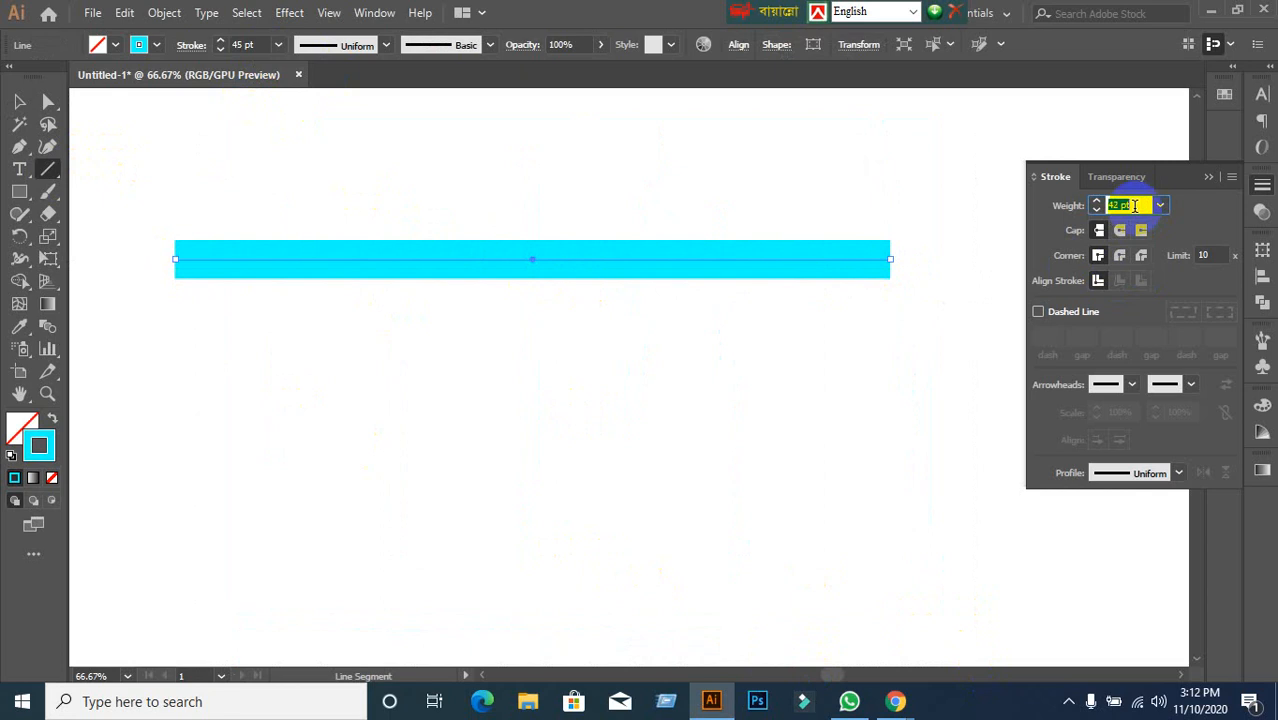
{"action": "key", "text": "Up"}
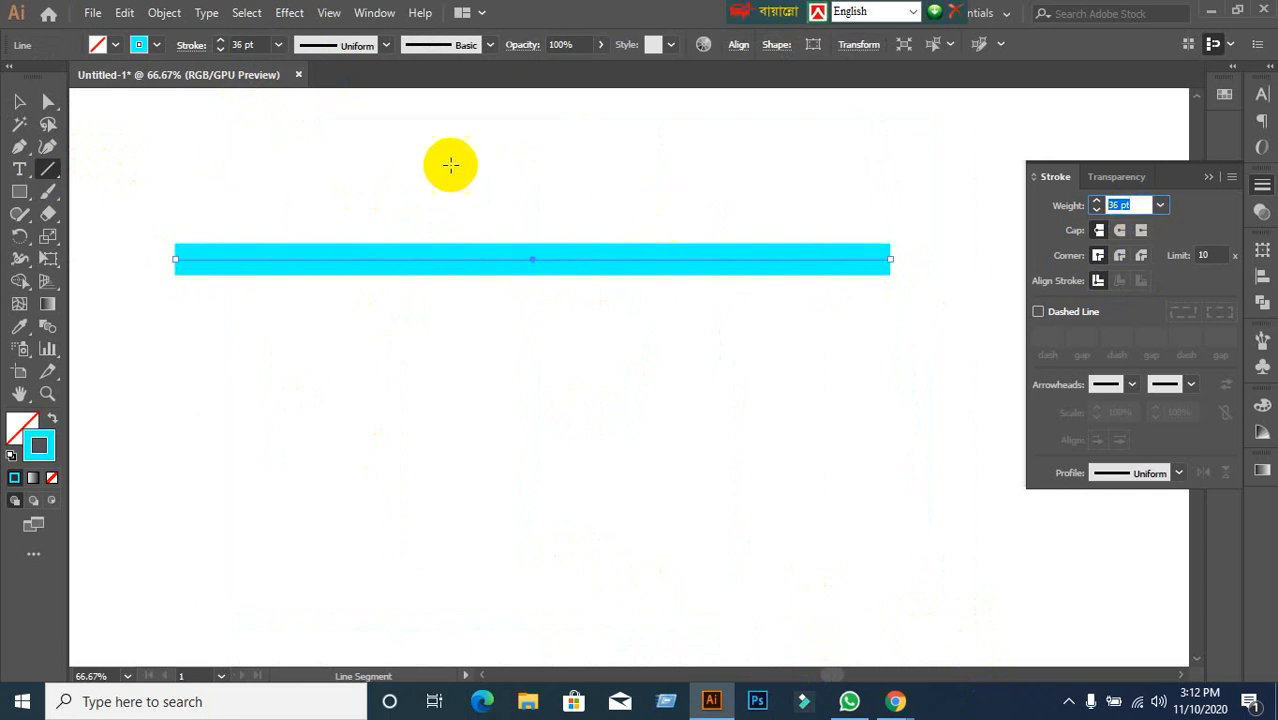
Try round caps on the line, then undo back to flat butt caps.
{"action": "left_click", "coordinate": [19, 102]}
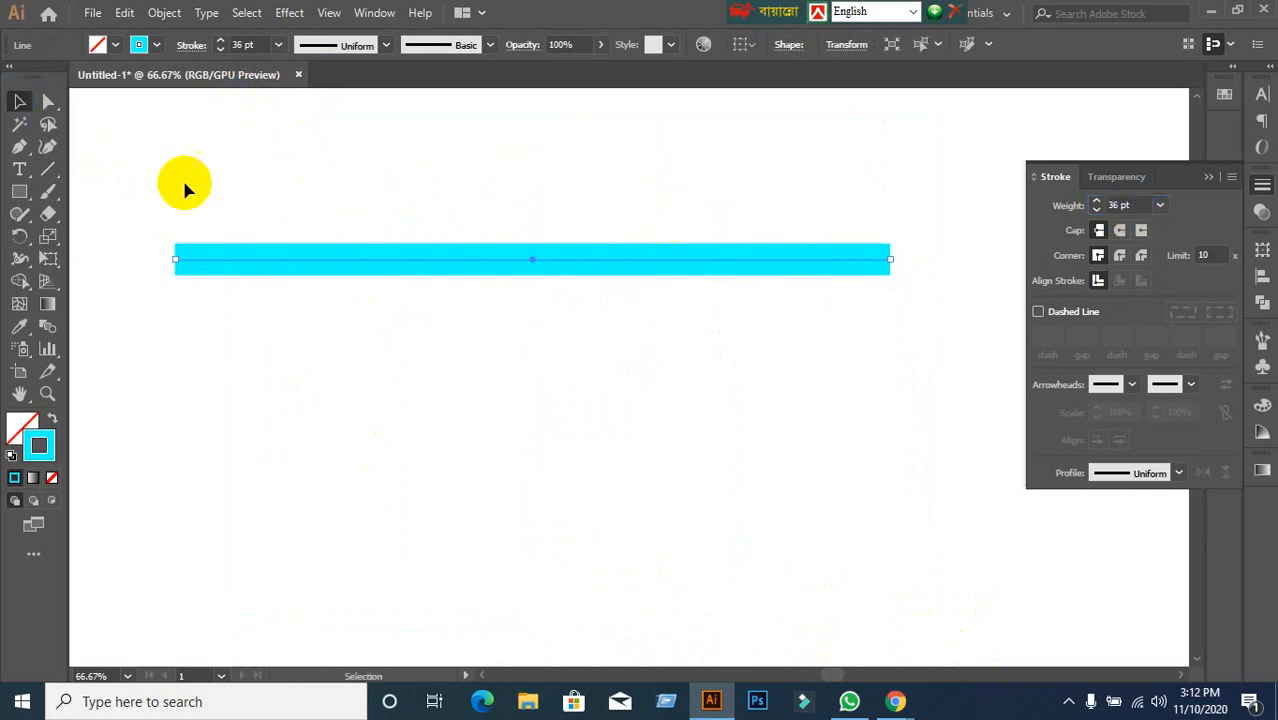
{"action": "scroll", "coordinate": [635, 275], "scroll_direction": "up", "scroll_amount": 2}
{"action": "scroll", "coordinate": [637, 278], "scroll_direction": "down", "scroll_amount": 1}
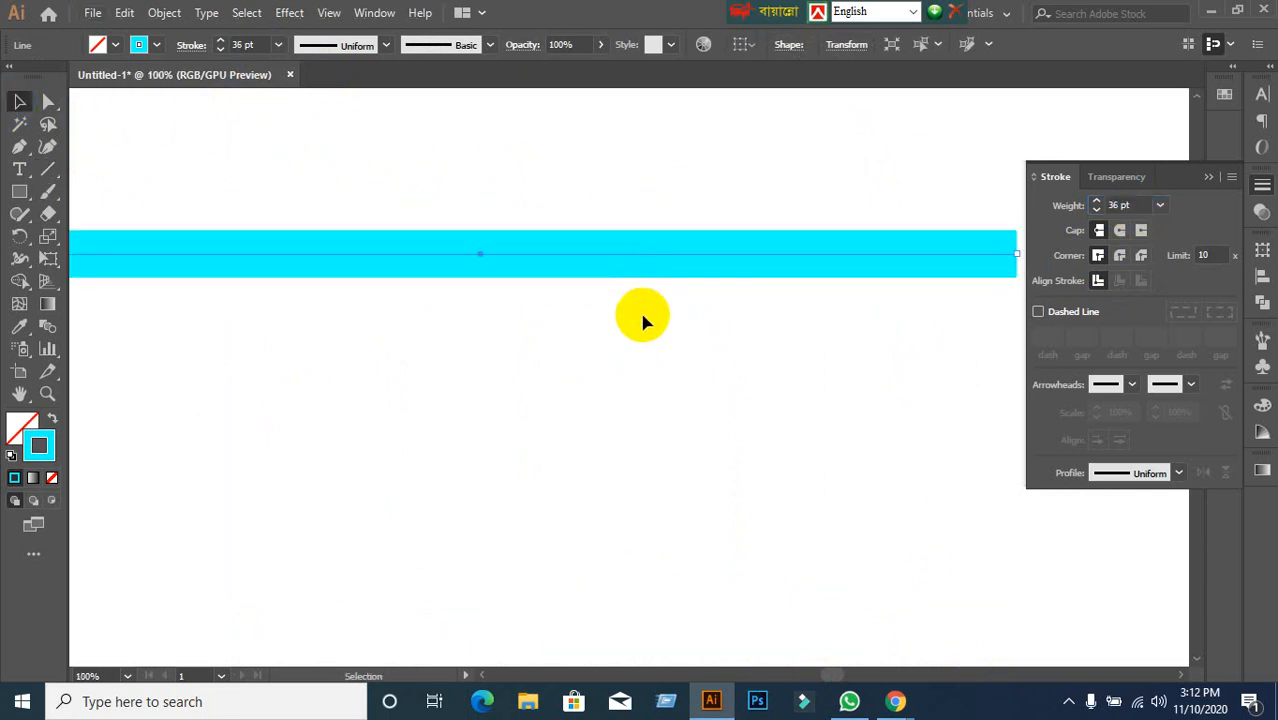
{"action": "scroll", "coordinate": [643, 322], "scroll_direction": "down", "scroll_amount": 1}
{"action": "left_click_drag", "start_coordinate": [574, 197], "coordinate": [679, 331]}
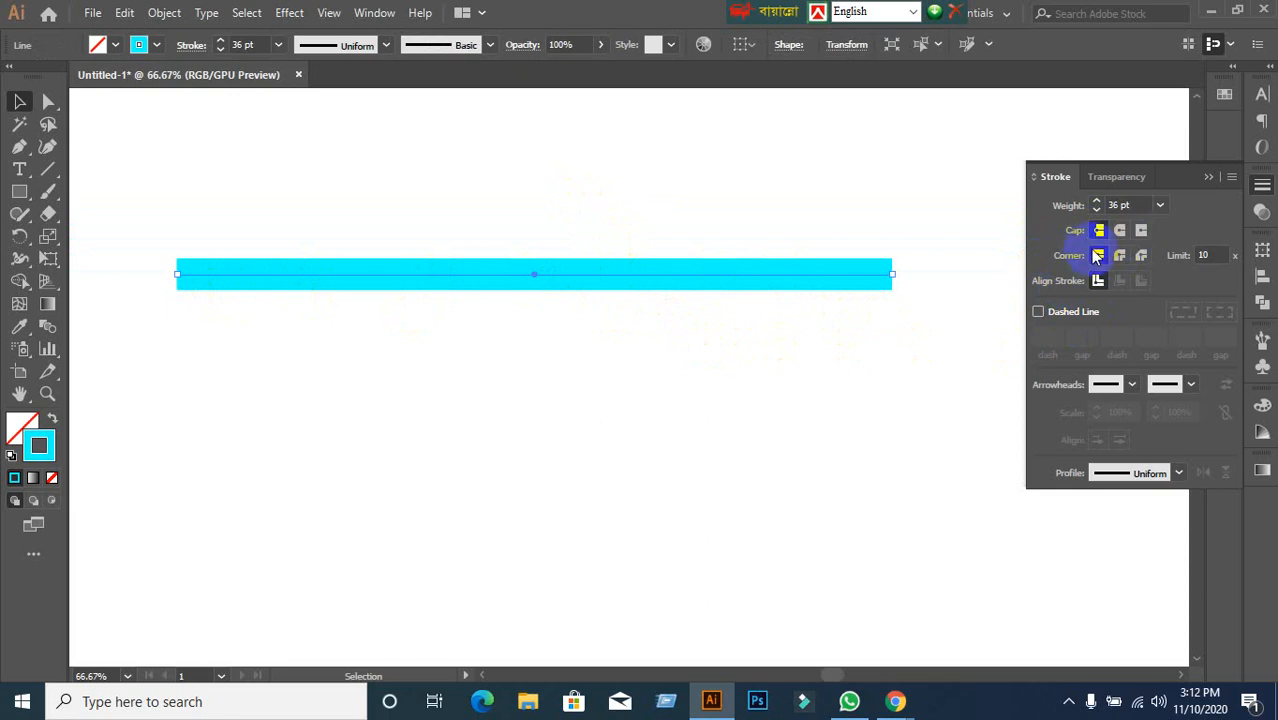
{"action": "left_click", "coordinate": [1119, 234]}
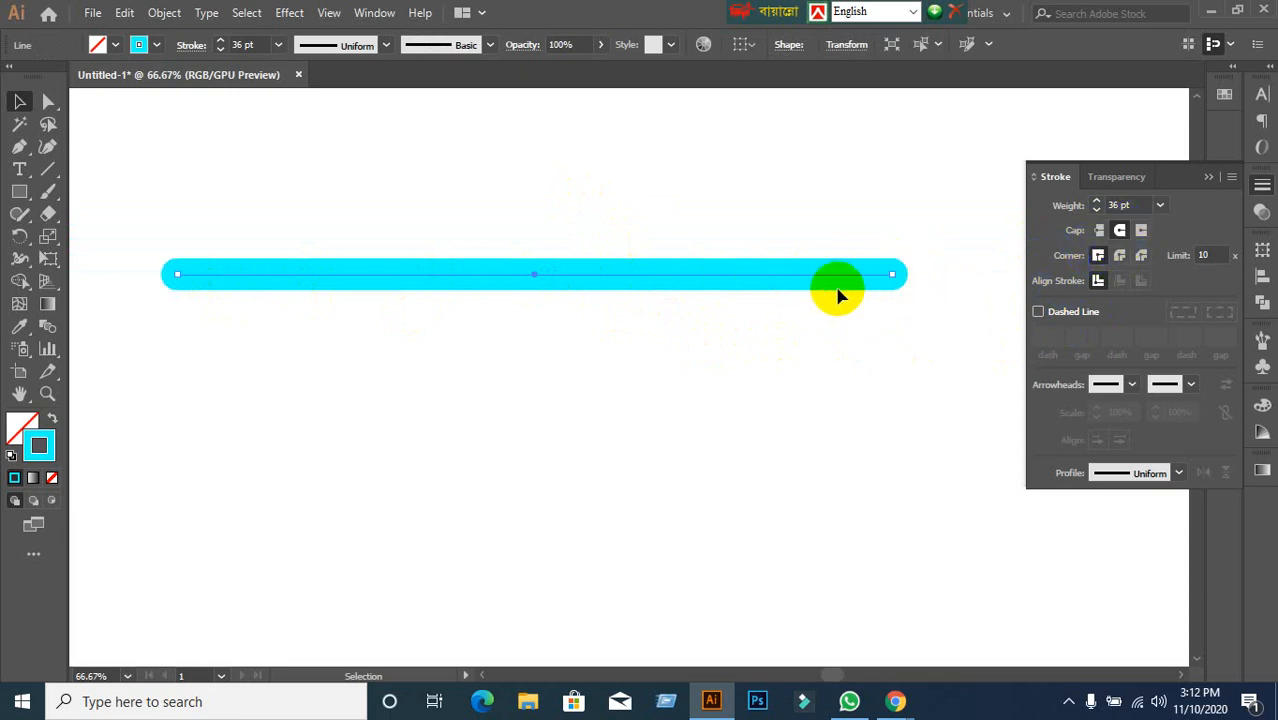
{"action": "key", "text": "ctrl+z"}
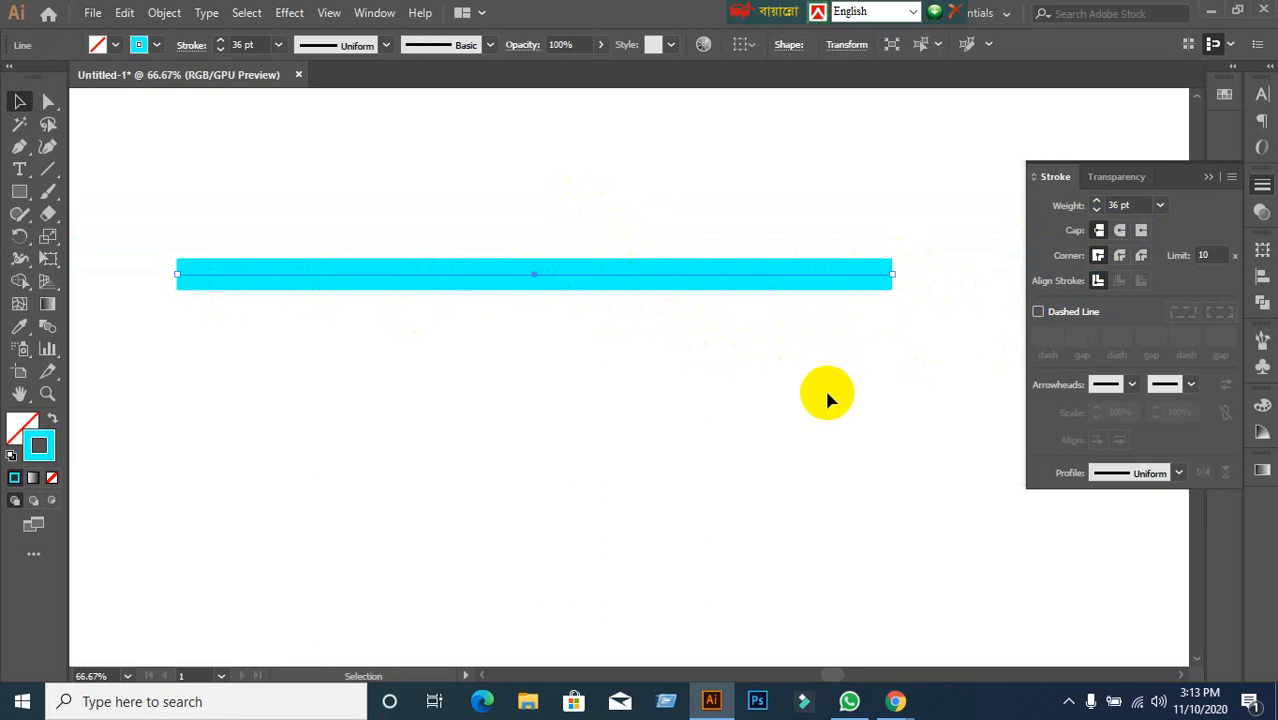
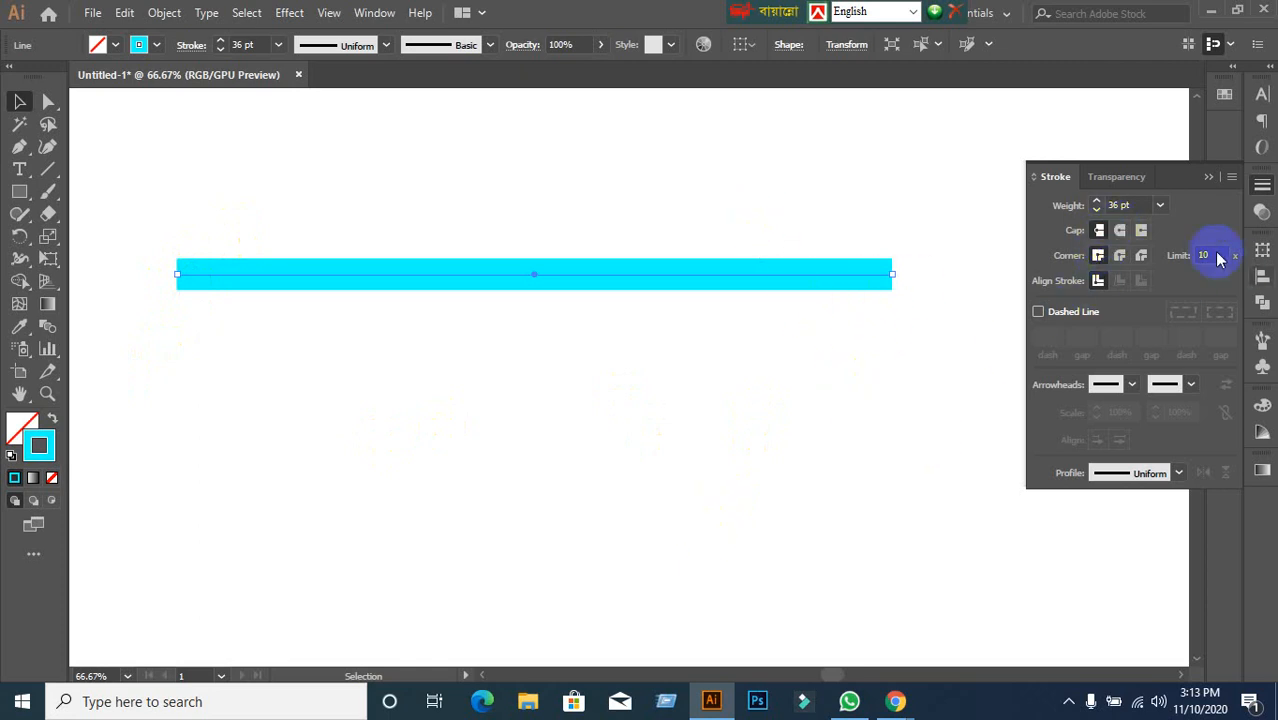
Compare round, projecting and butt caps on the cyan line, ending on butt caps.
{"action": "left_click", "coordinate": [1120, 232]}
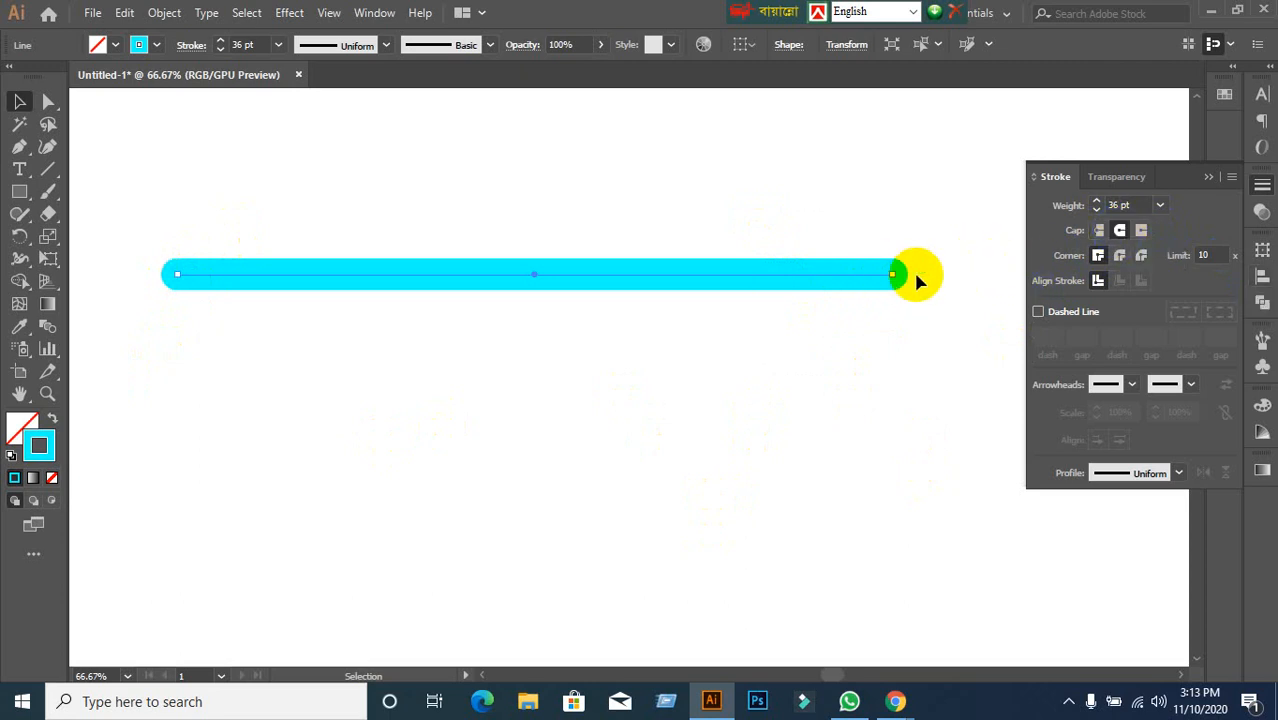
{"action": "left_click", "coordinate": [1141, 230]}
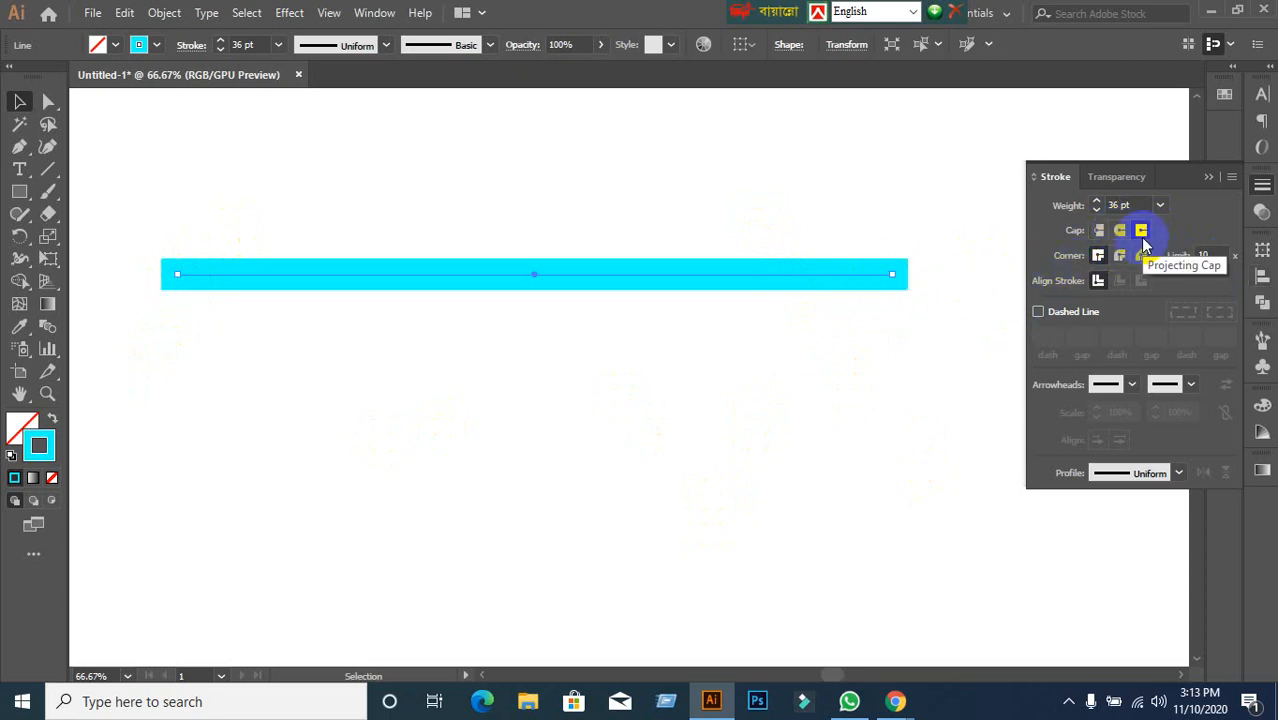
{"action": "left_click", "coordinate": [1098, 231]}
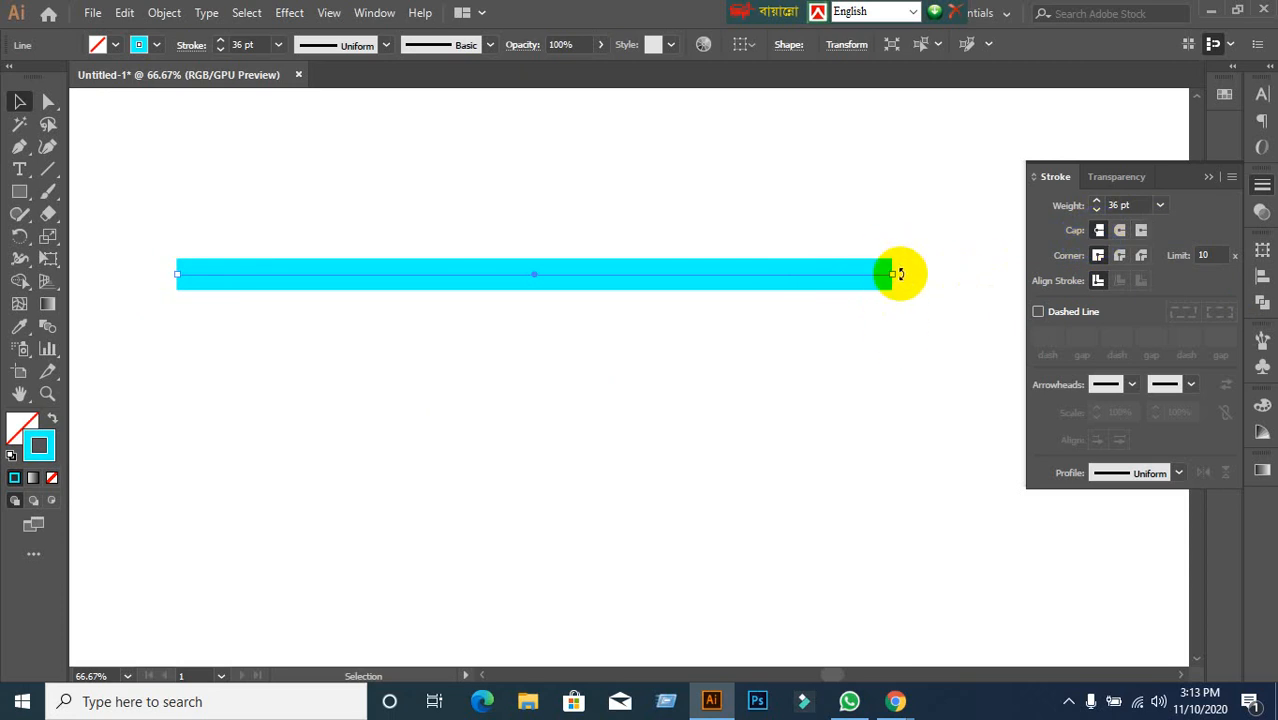
{"action": "left_click", "coordinate": [1141, 230]}
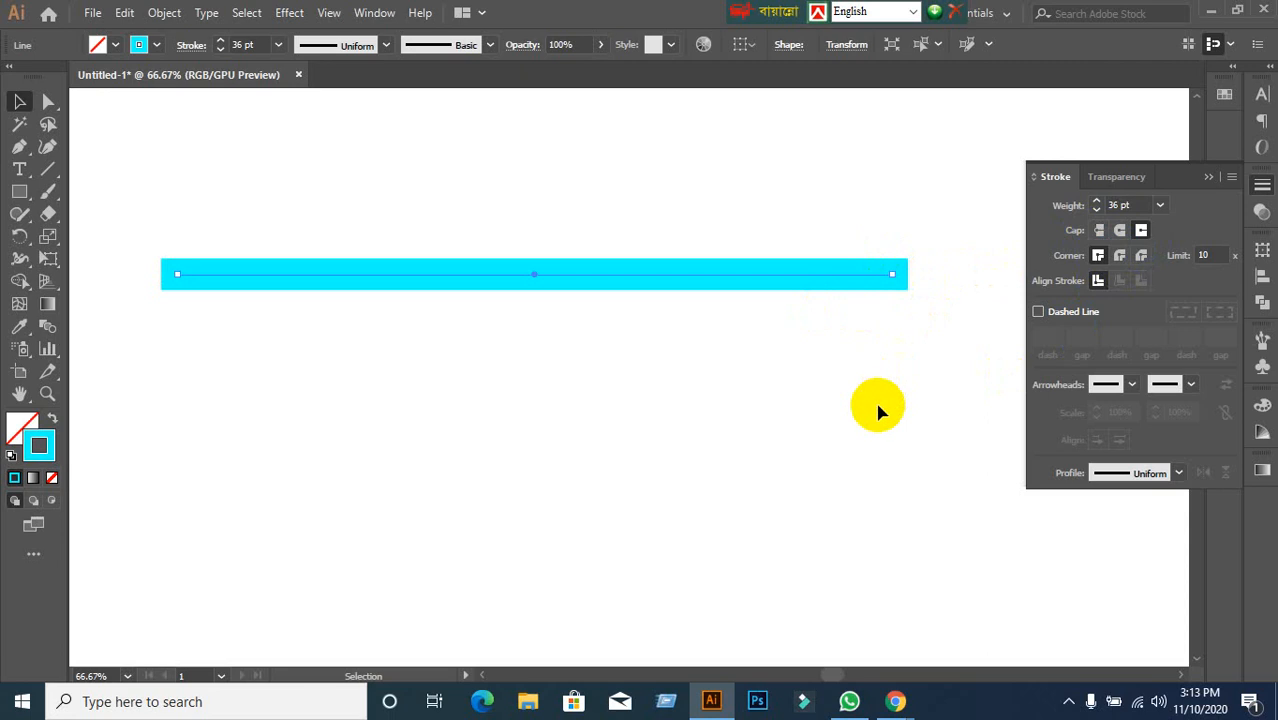
{"action": "left_click", "coordinate": [1098, 231]}
{"action": "left_click", "coordinate": [1120, 231]}
{"action": "left_click", "coordinate": [1140, 231]}
{"action": "left_click", "coordinate": [1093, 239]}
Marquee-select the cyan line and delete it.
{"action": "left_click", "coordinate": [724, 432]}
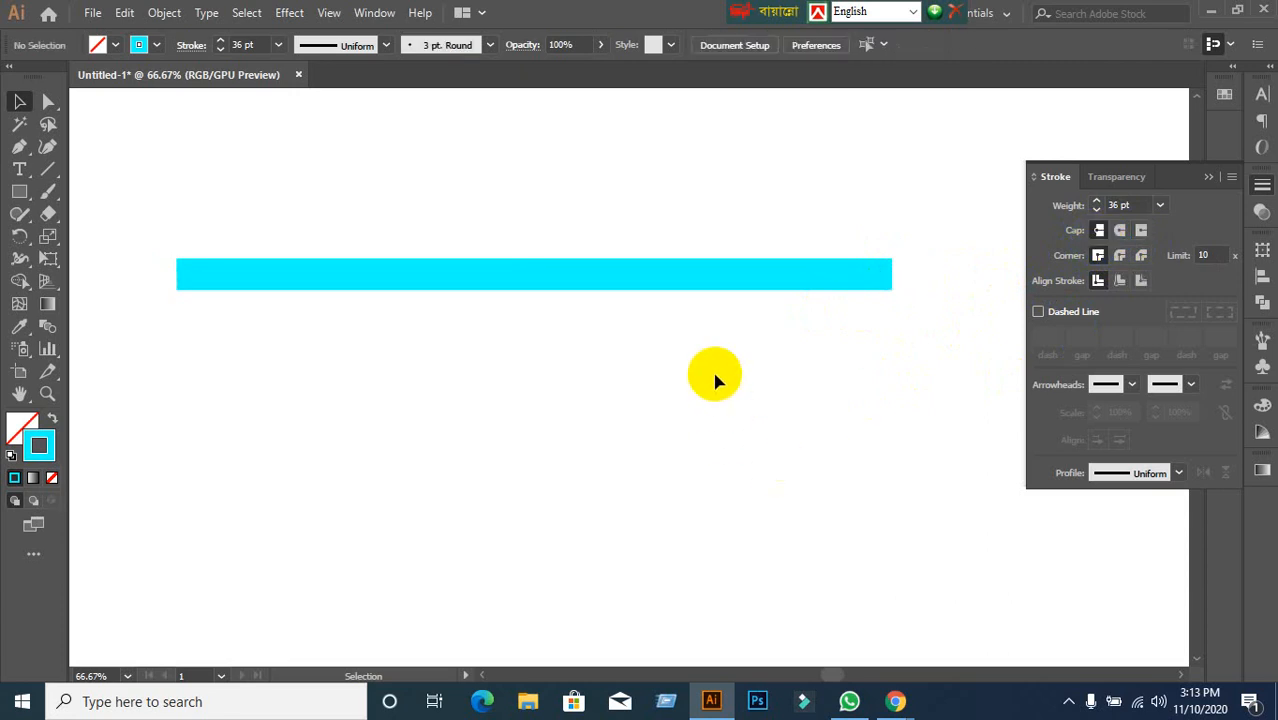
{"action": "left_click_drag", "start_coordinate": [214, 206], "coordinate": [716, 535]}
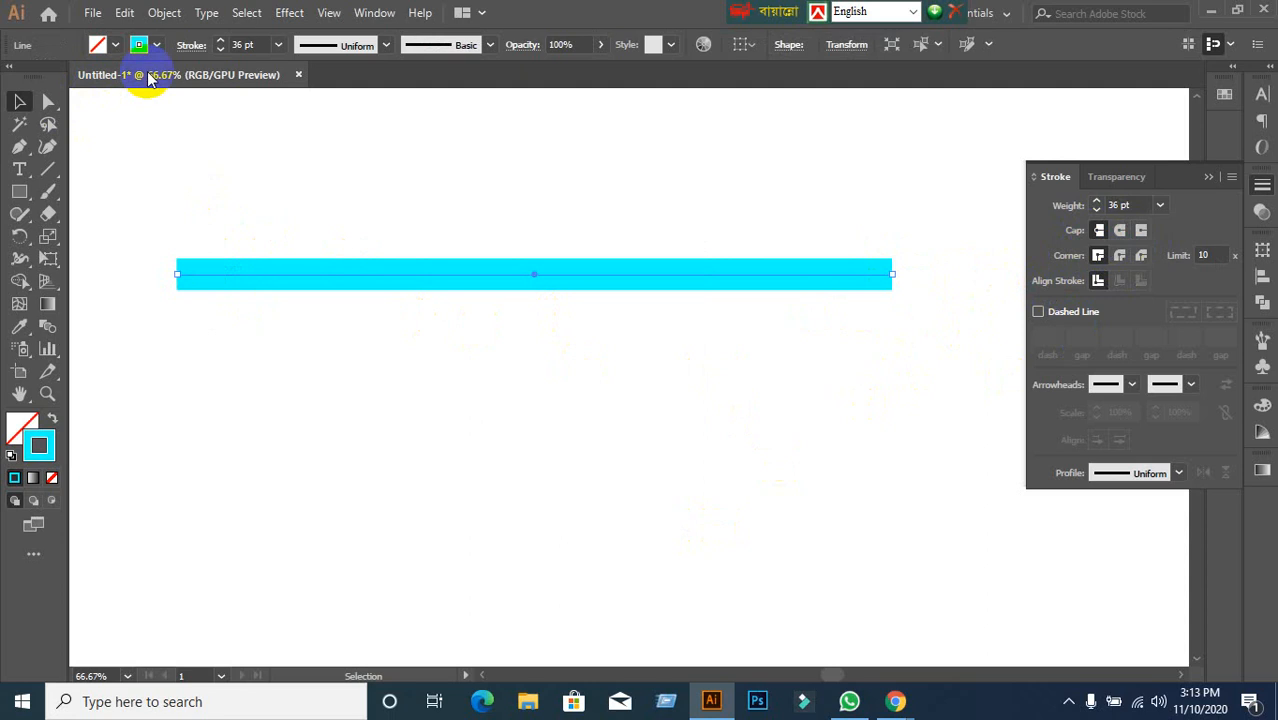
{"action": "key", "text": "Delete"}
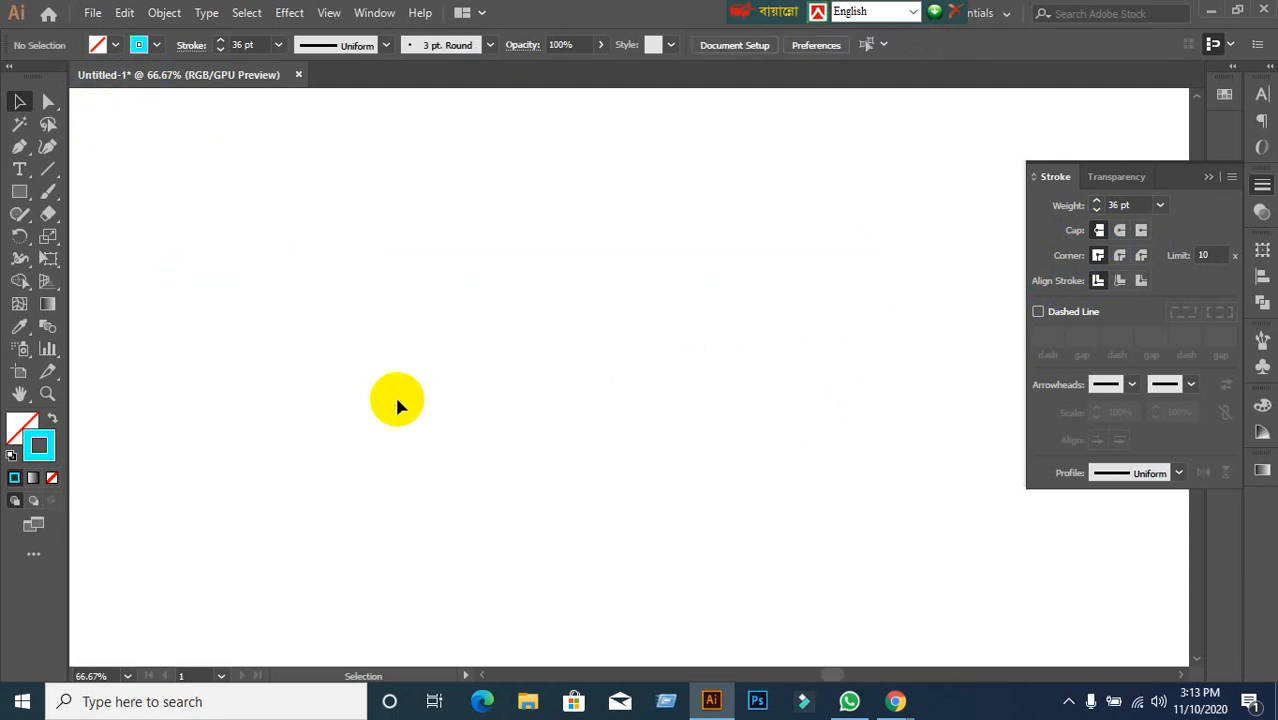
Draw a four-point cyan zigzag with the Pen tool and start thinning its stroke.
{"action": "left_click", "coordinate": [19, 148]}
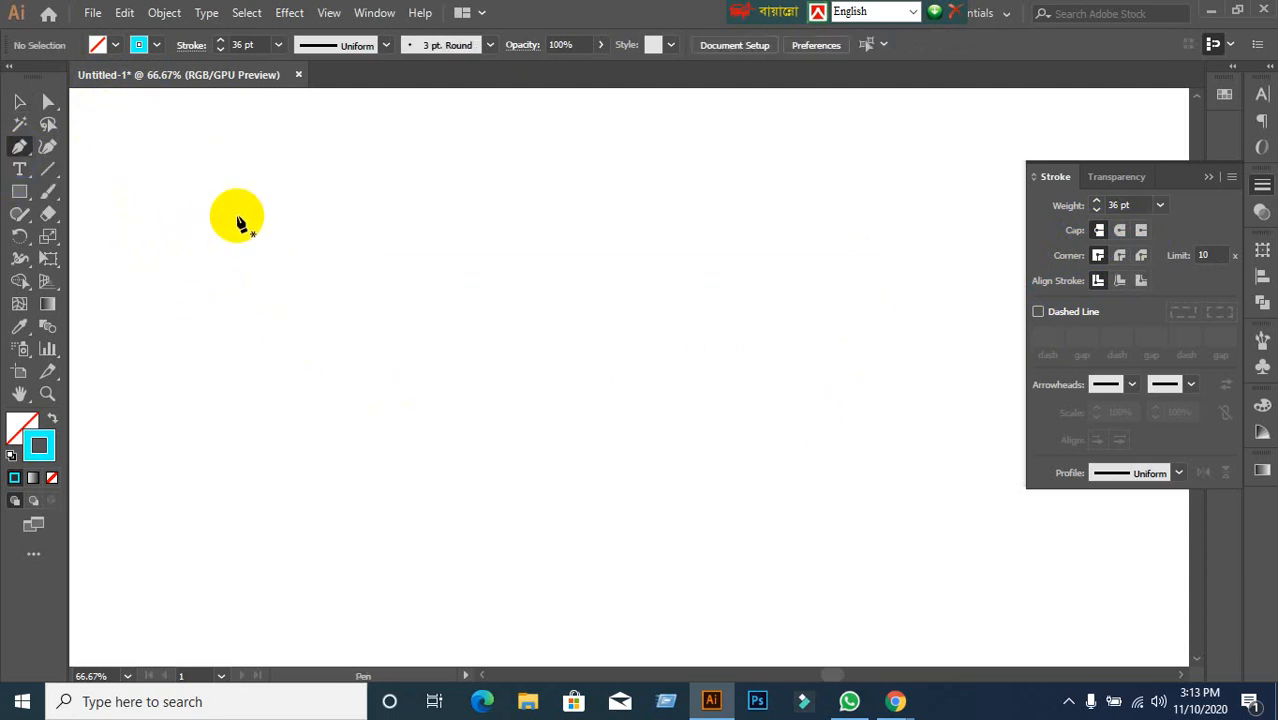
{"action": "left_click", "coordinate": [226, 187]}
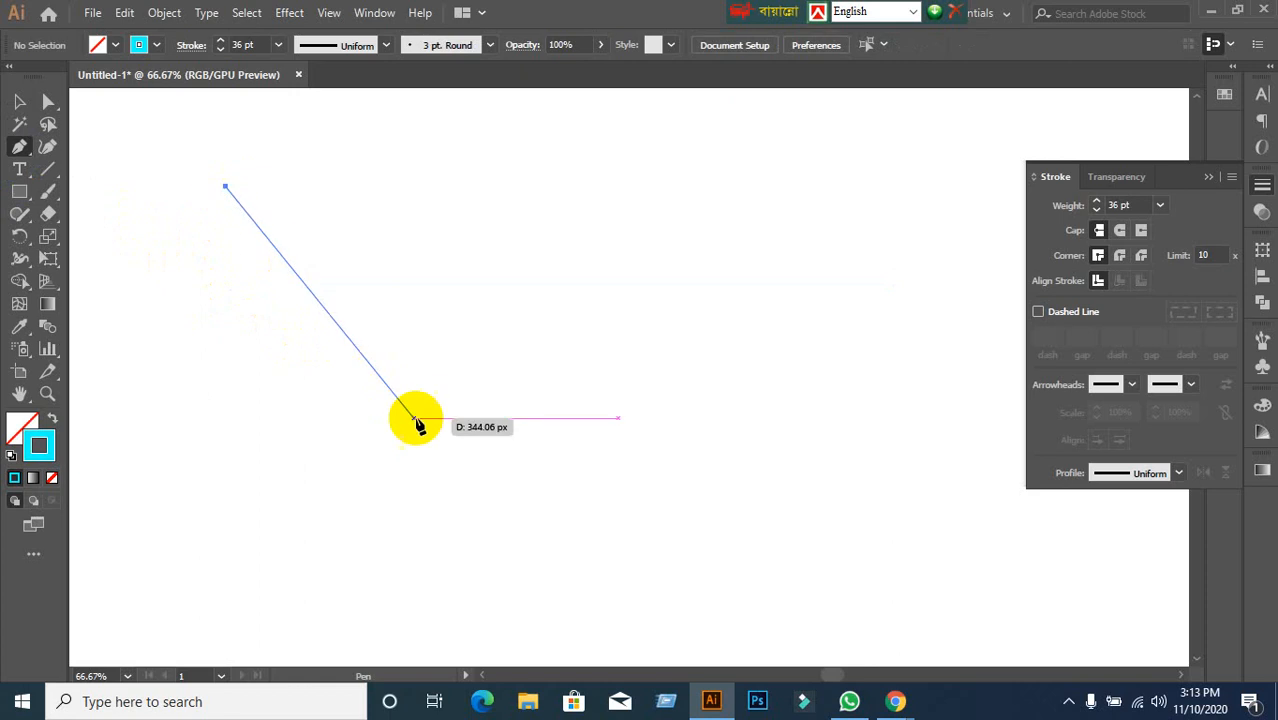
{"action": "left_click", "coordinate": [422, 477]}
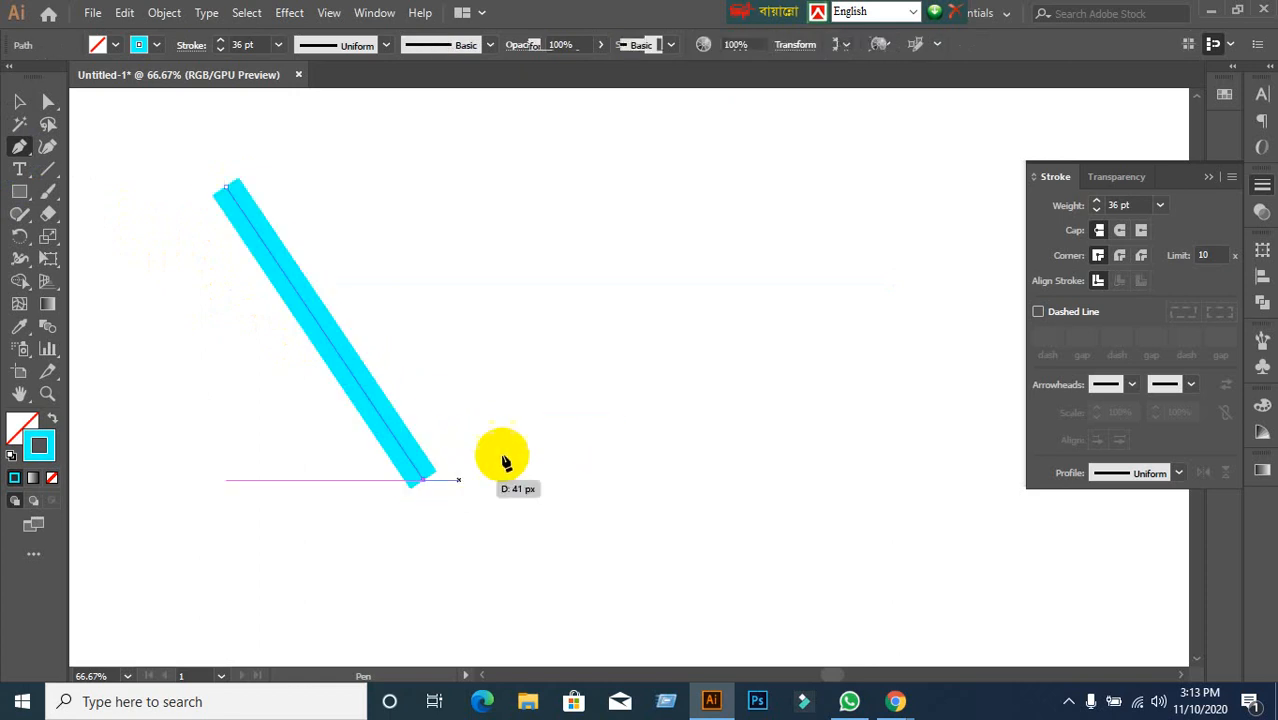
{"action": "left_click", "coordinate": [676, 180]}
{"action": "left_click", "coordinate": [855, 462]}
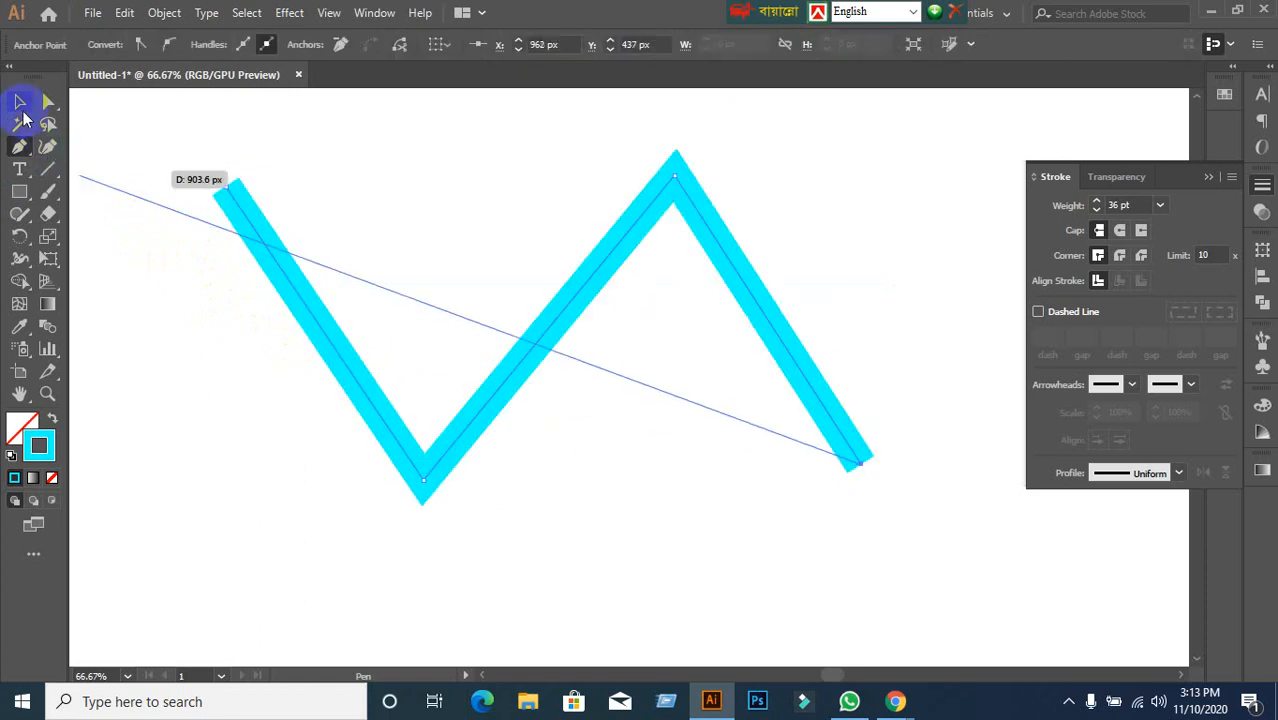
{"action": "left_click", "coordinate": [20, 104]}
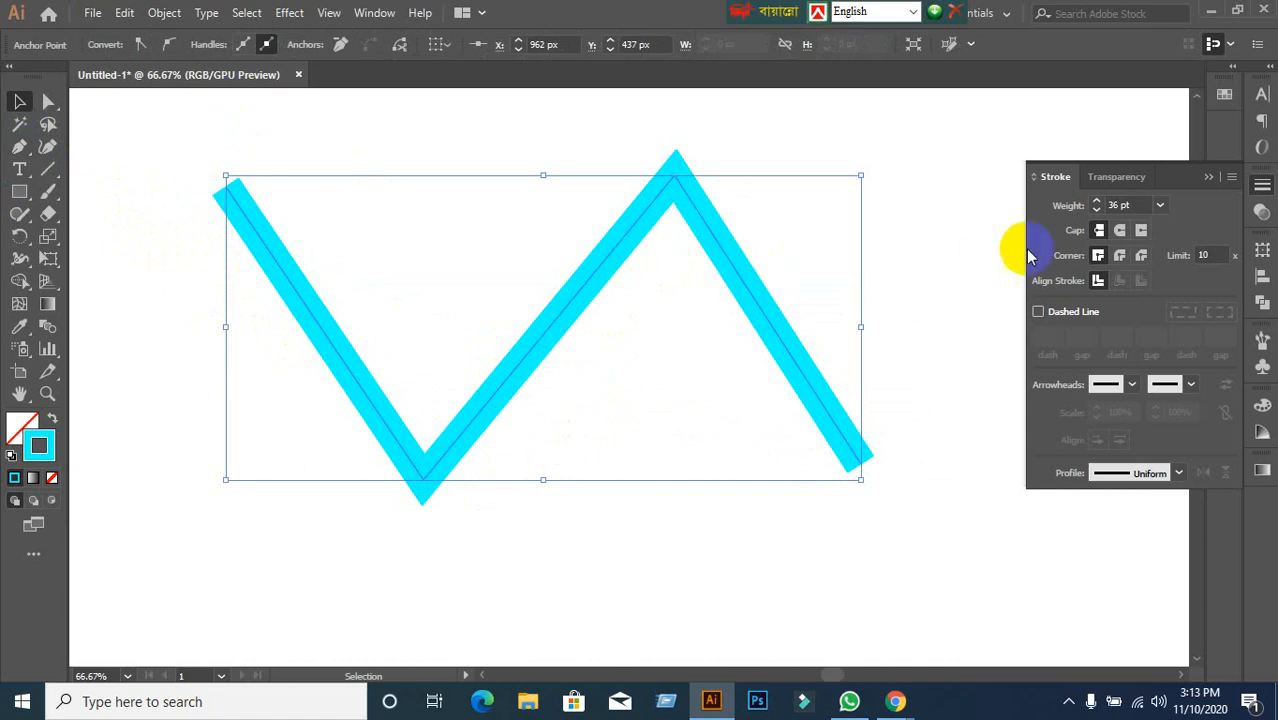
{"action": "left_click", "coordinate": [1143, 206]}
Reduce the zigzag's stroke weight to 20 pt.
{"action": "scroll", "coordinate": [1143, 207], "scroll_direction": "down", "scroll_amount": 14}
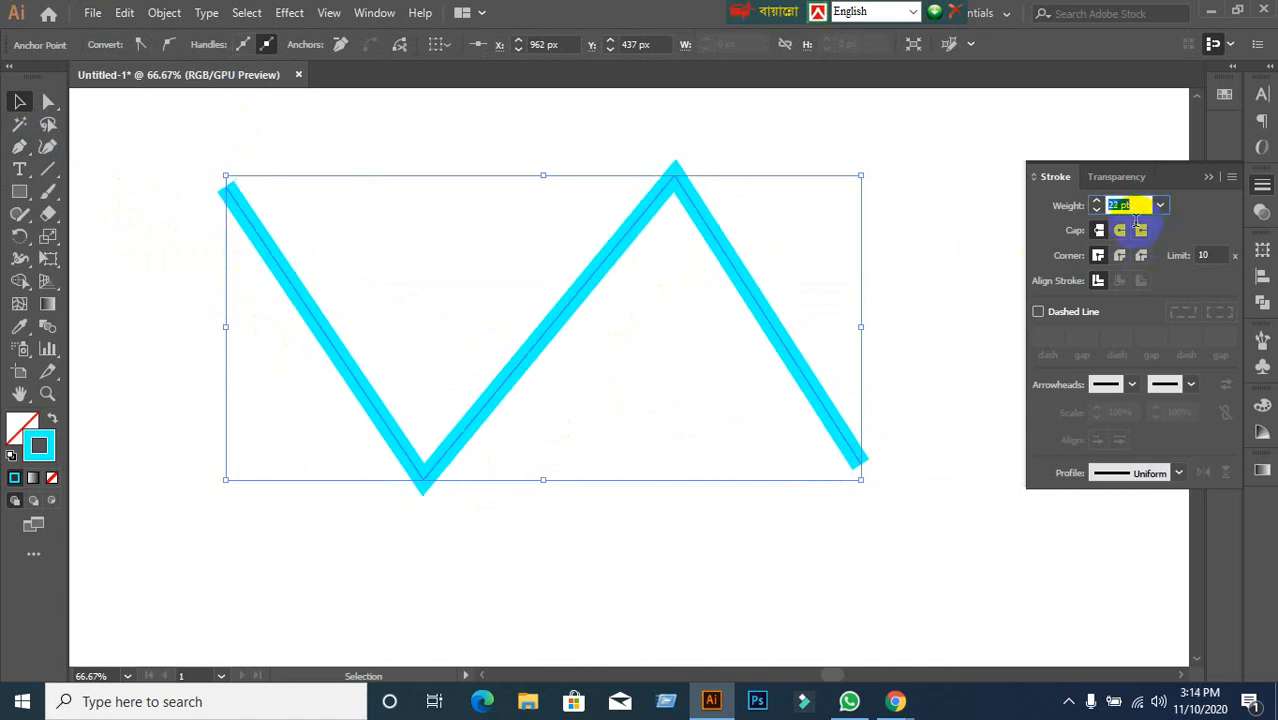
{"action": "left_click", "coordinate": [932, 504]}
{"action": "left_click", "coordinate": [775, 340]}
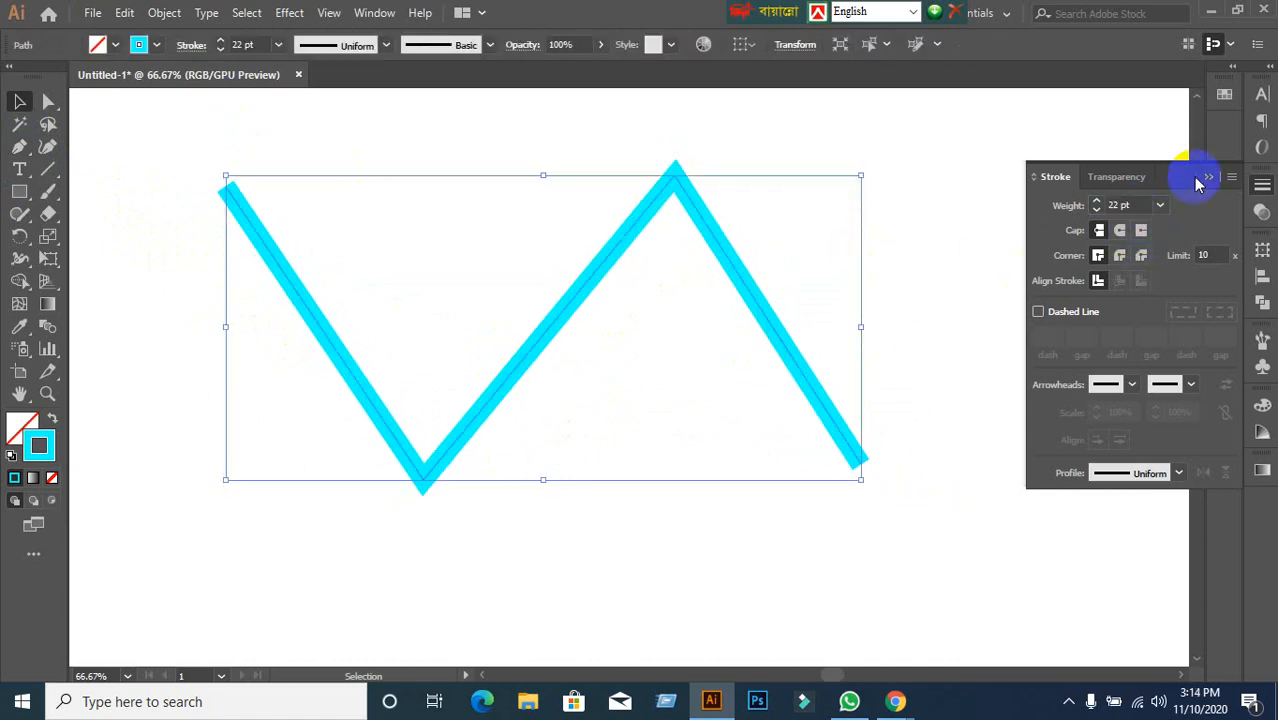
{"action": "left_click", "coordinate": [1130, 206]}
{"action": "scroll", "coordinate": [1133, 206], "scroll_direction": "down", "scroll_amount": 2}
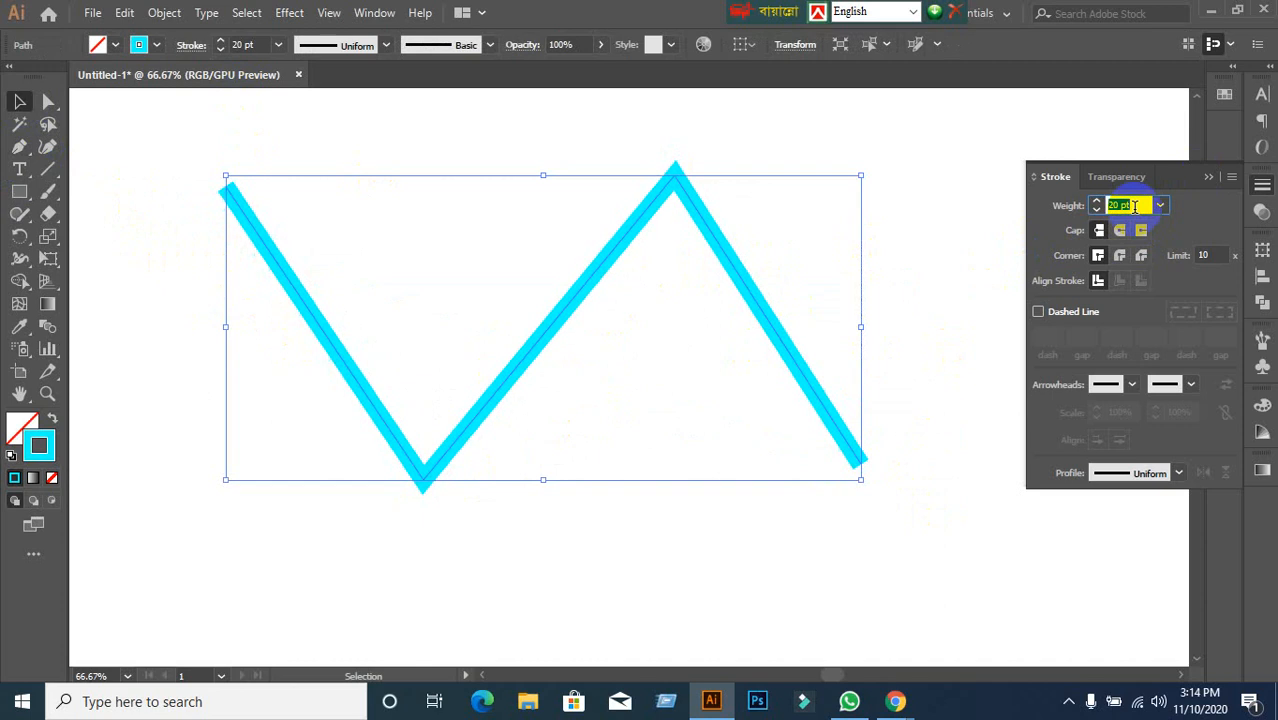
{"action": "left_click", "coordinate": [864, 223]}
{"action": "left_click", "coordinate": [775, 350]}
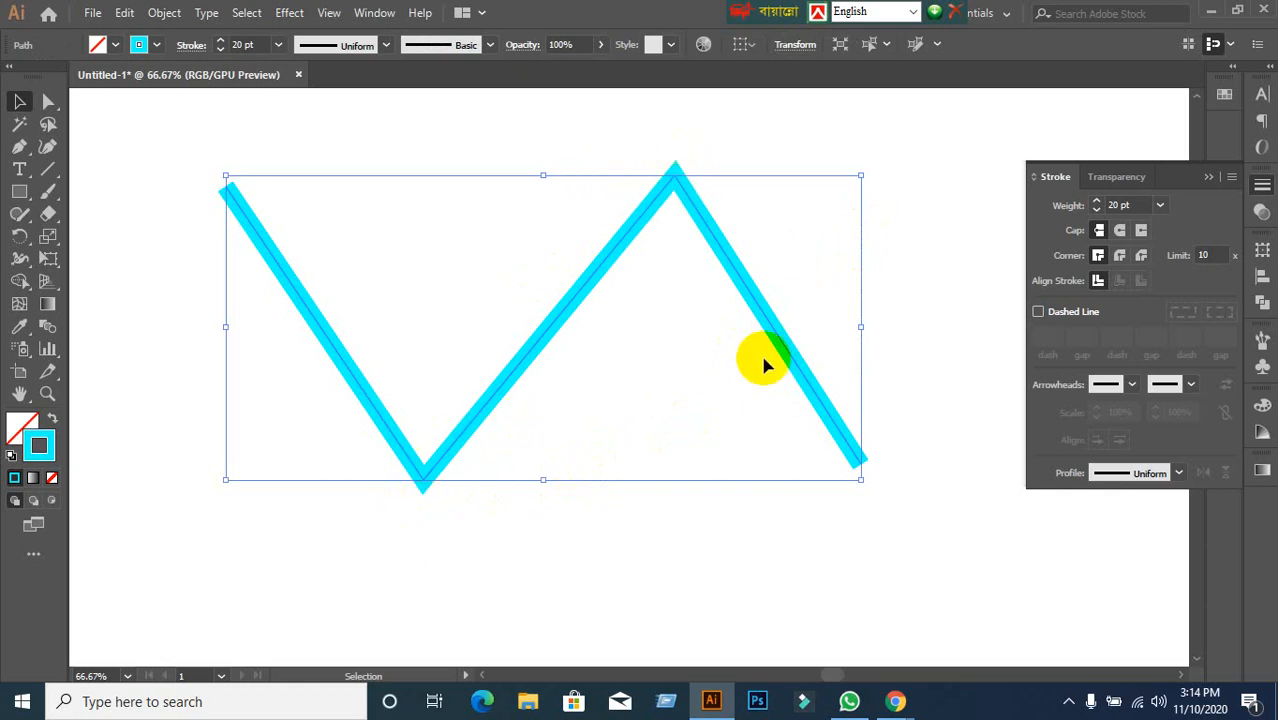
Try round and sharp corners, then round, projecting and butt caps on the zigzag.
{"action": "left_click", "coordinate": [1119, 255]}
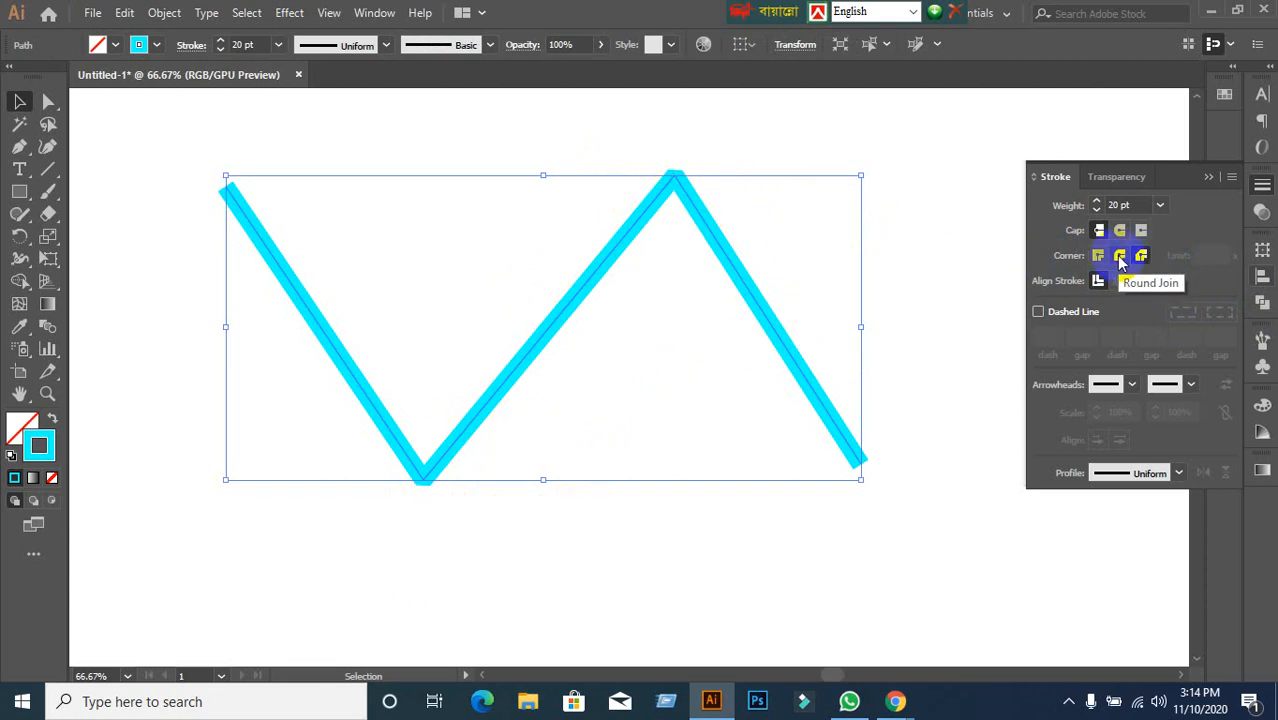
{"action": "left_click", "coordinate": [1120, 256]}
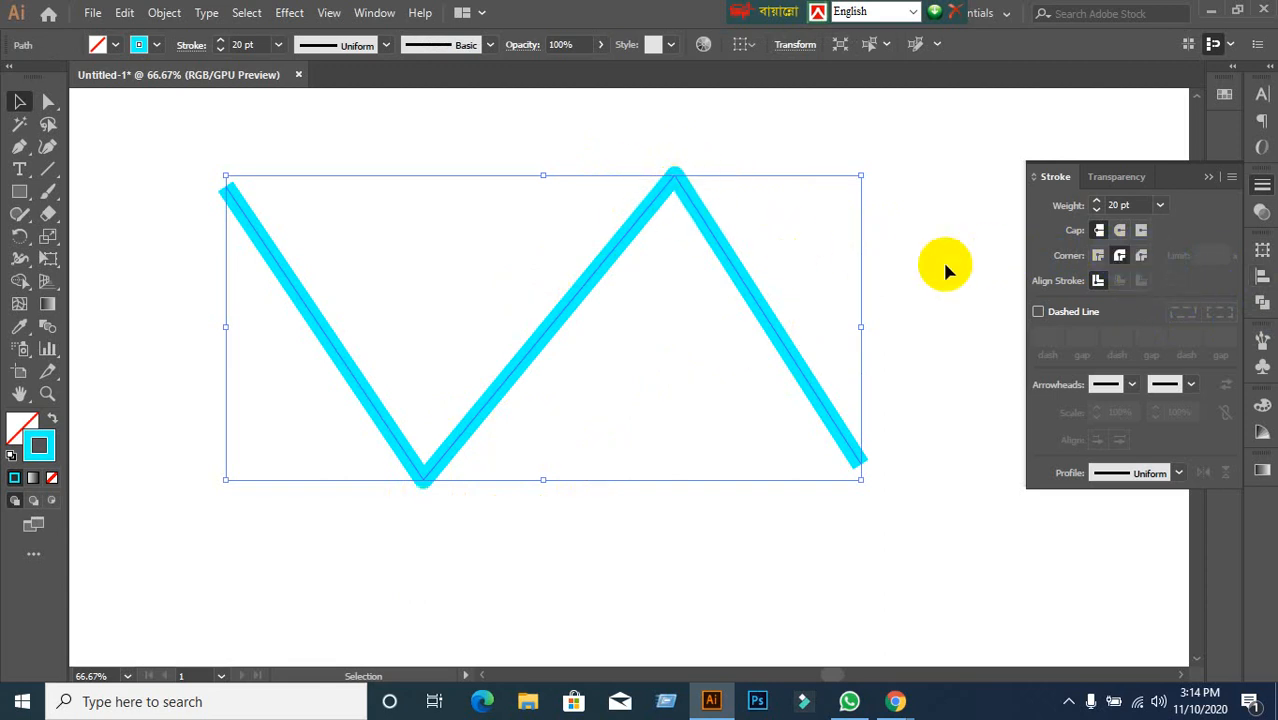
{"action": "left_click", "coordinate": [1099, 255]}
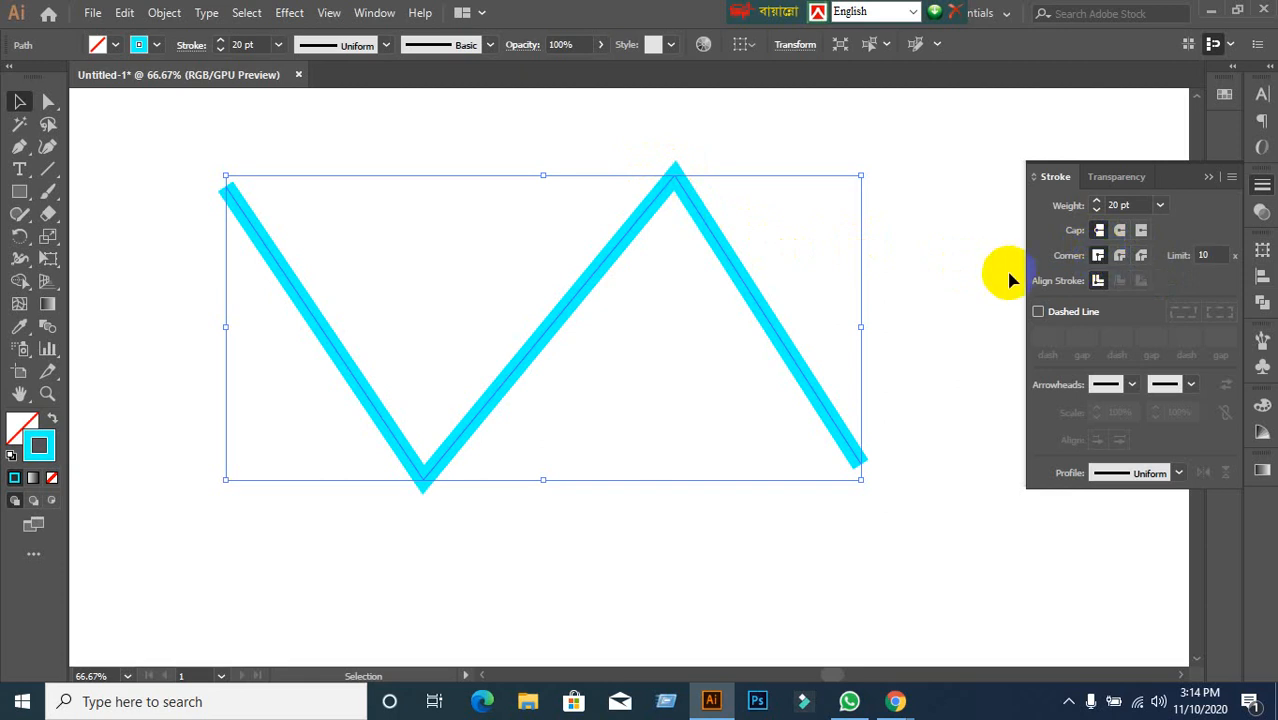
{"action": "left_click", "coordinate": [1119, 230]}
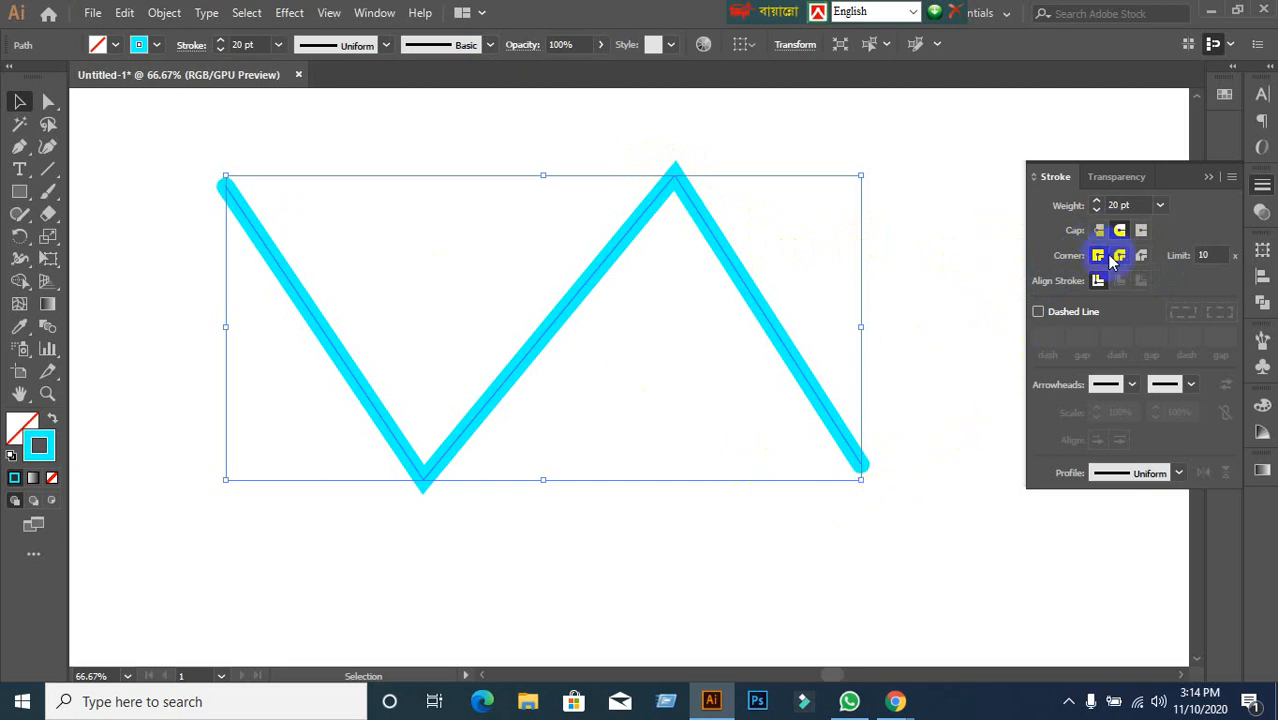
{"action": "left_click", "coordinate": [1139, 231]}
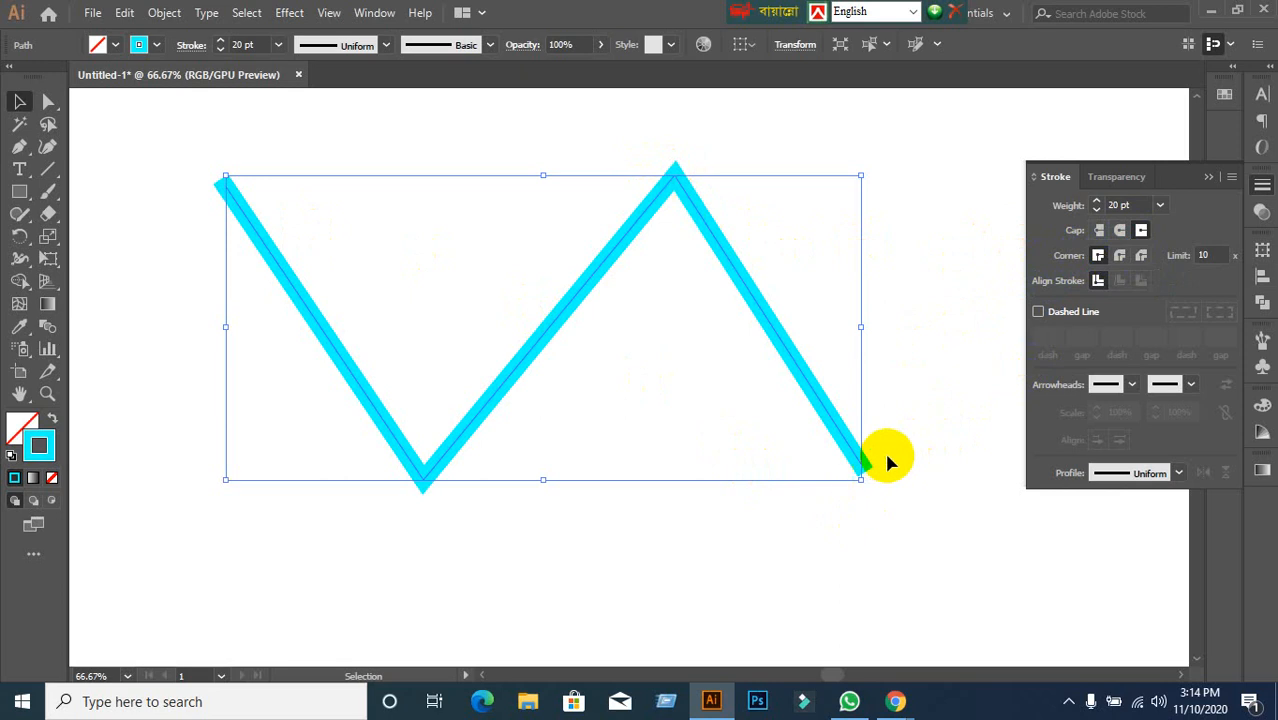
{"action": "left_click", "coordinate": [1099, 231]}
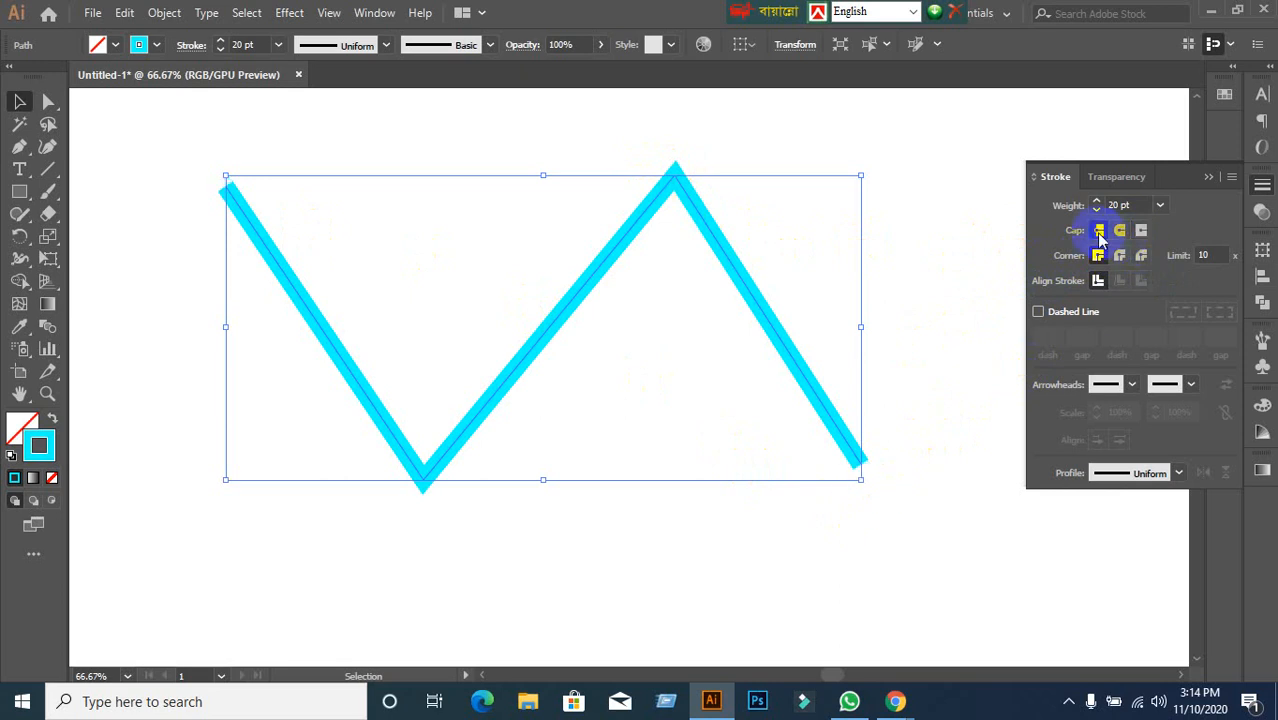
Marquee-select the zigzag path and delete it.
{"action": "left_click", "coordinate": [965, 217]}
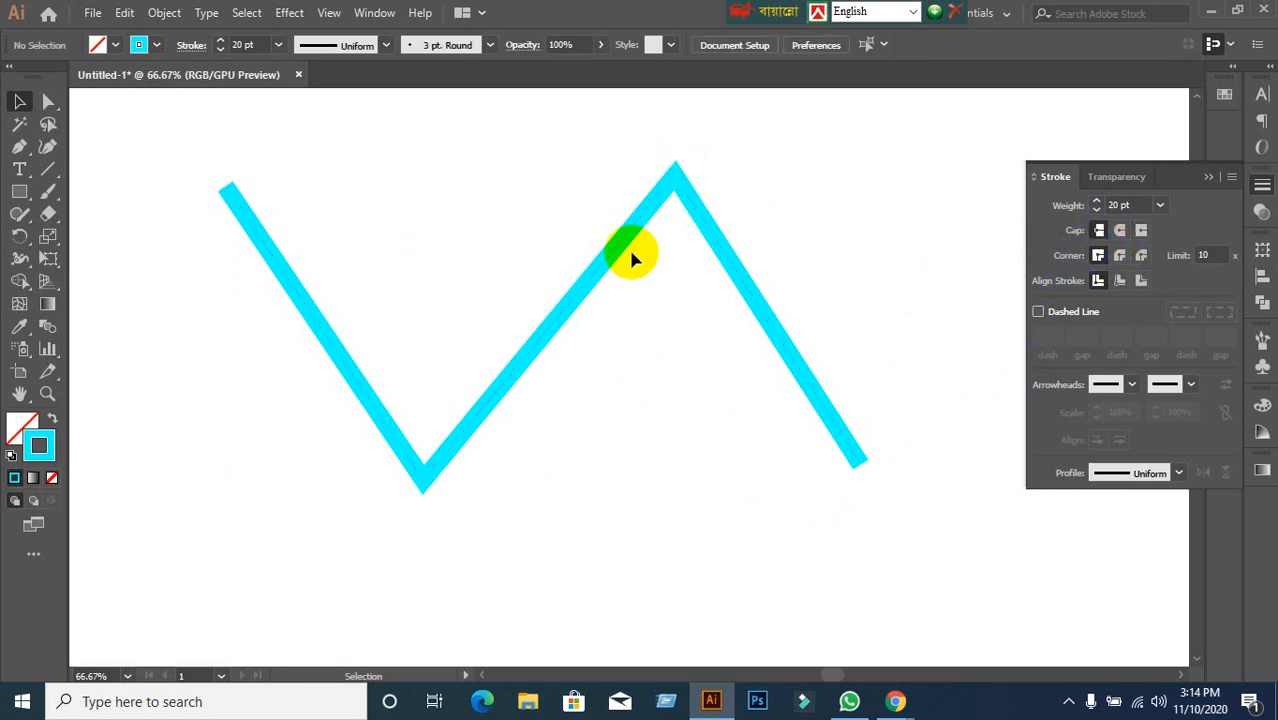
{"action": "left_click_drag", "start_coordinate": [197, 160], "coordinate": [937, 568]}
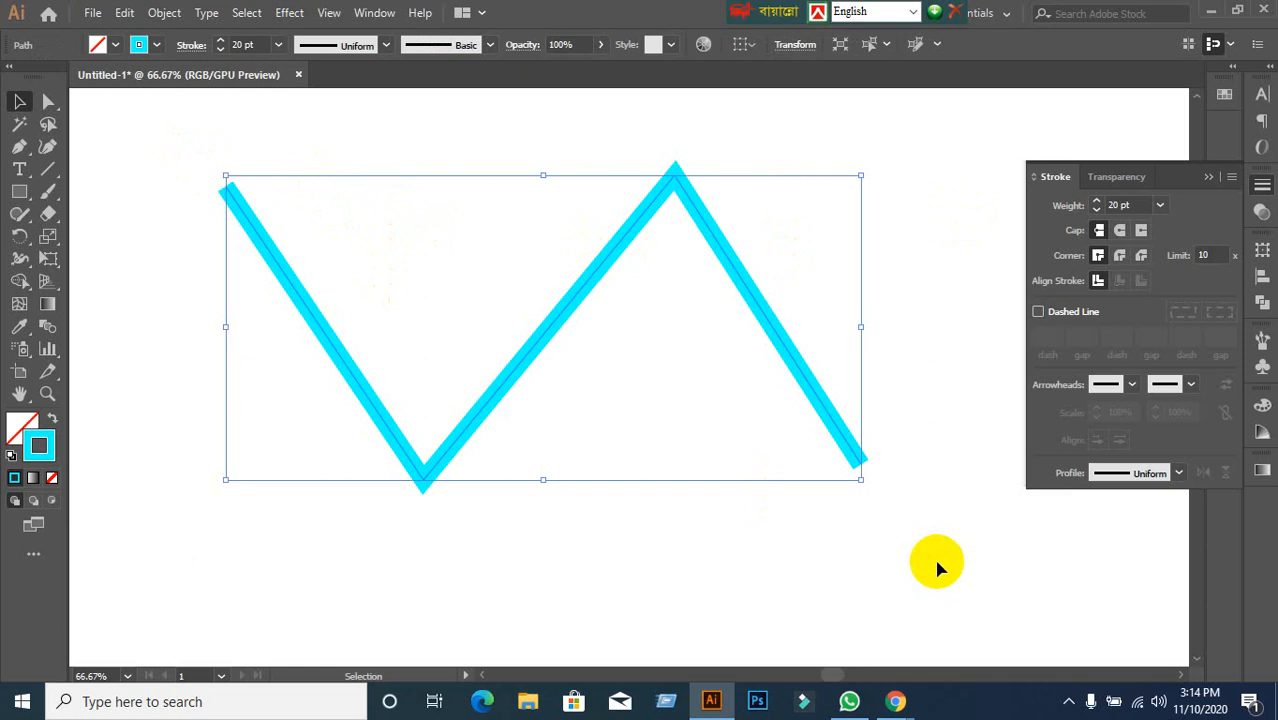
{"action": "key", "text": "Delete"}
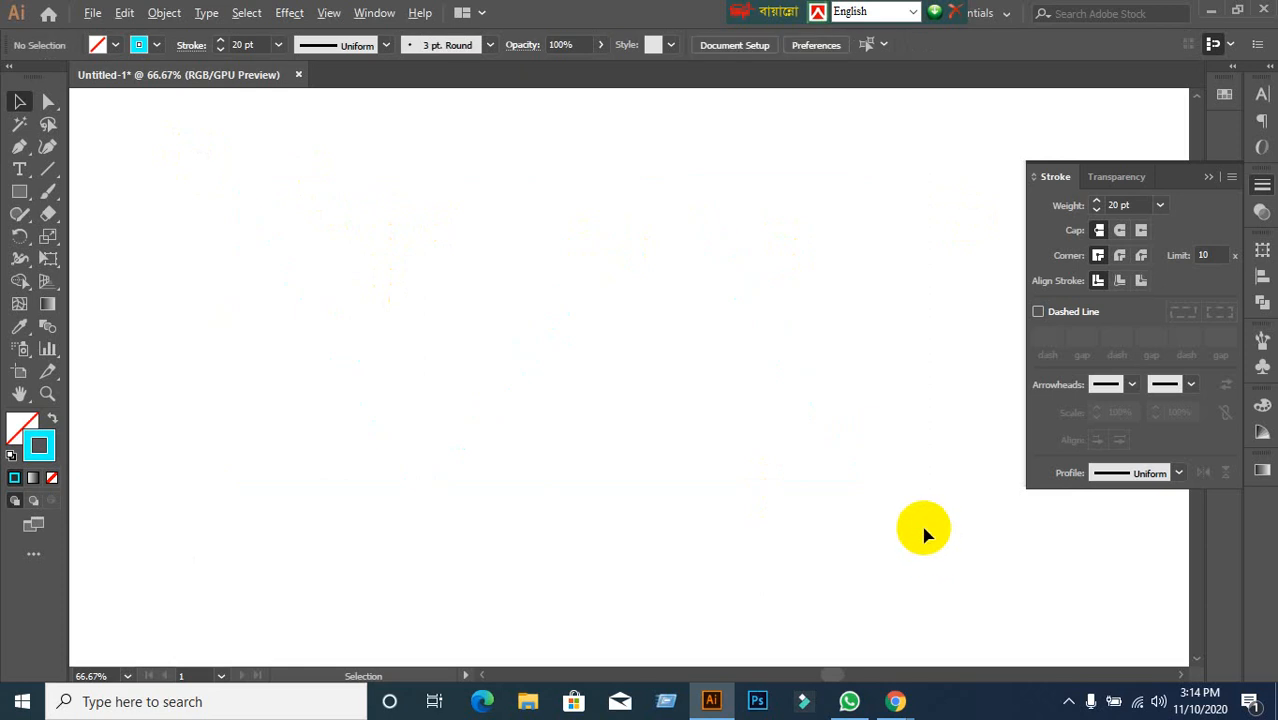
Draw a square about 533 px wide with the Rectangle tool.
{"action": "scroll", "coordinate": [925, 535], "scroll_direction": "down", "scroll_amount": 1, "text": "alt"}
{"action": "left_click_drag", "start_coordinate": [922, 528], "coordinate": [865, 487]}
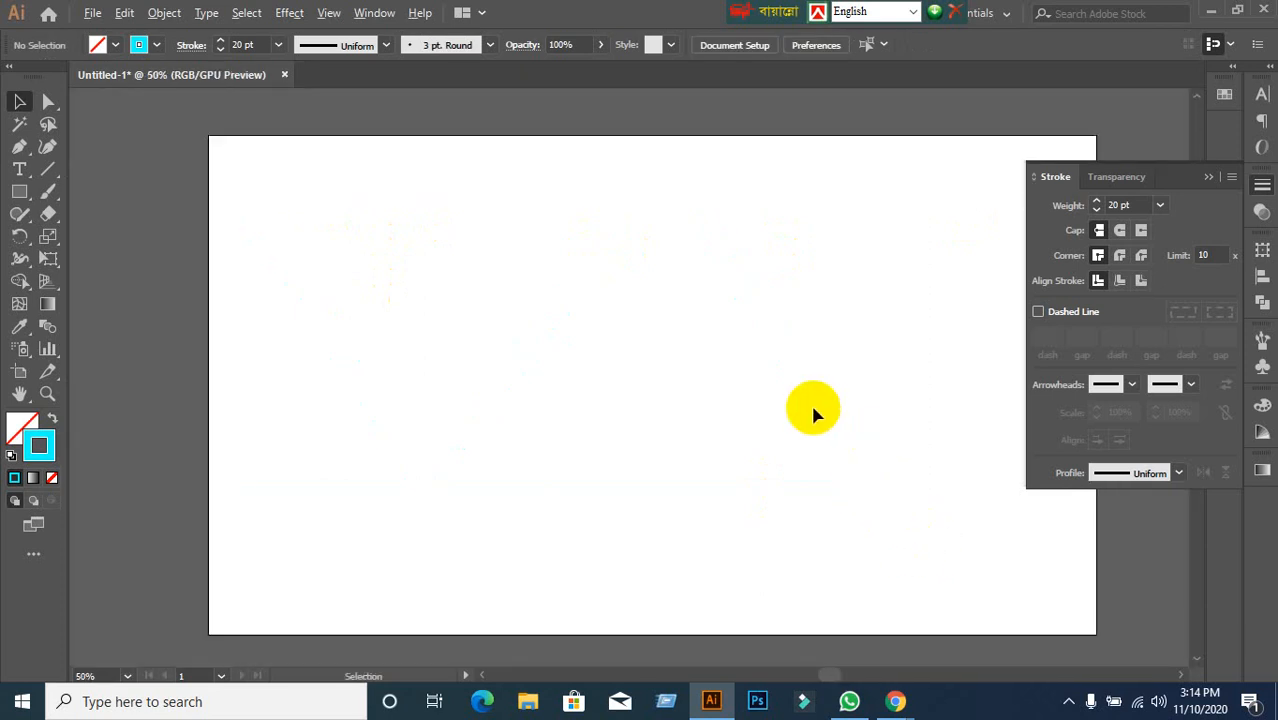
{"action": "scroll", "coordinate": [812, 410], "scroll_direction": "up", "scroll_amount": 1, "text": "alt"}
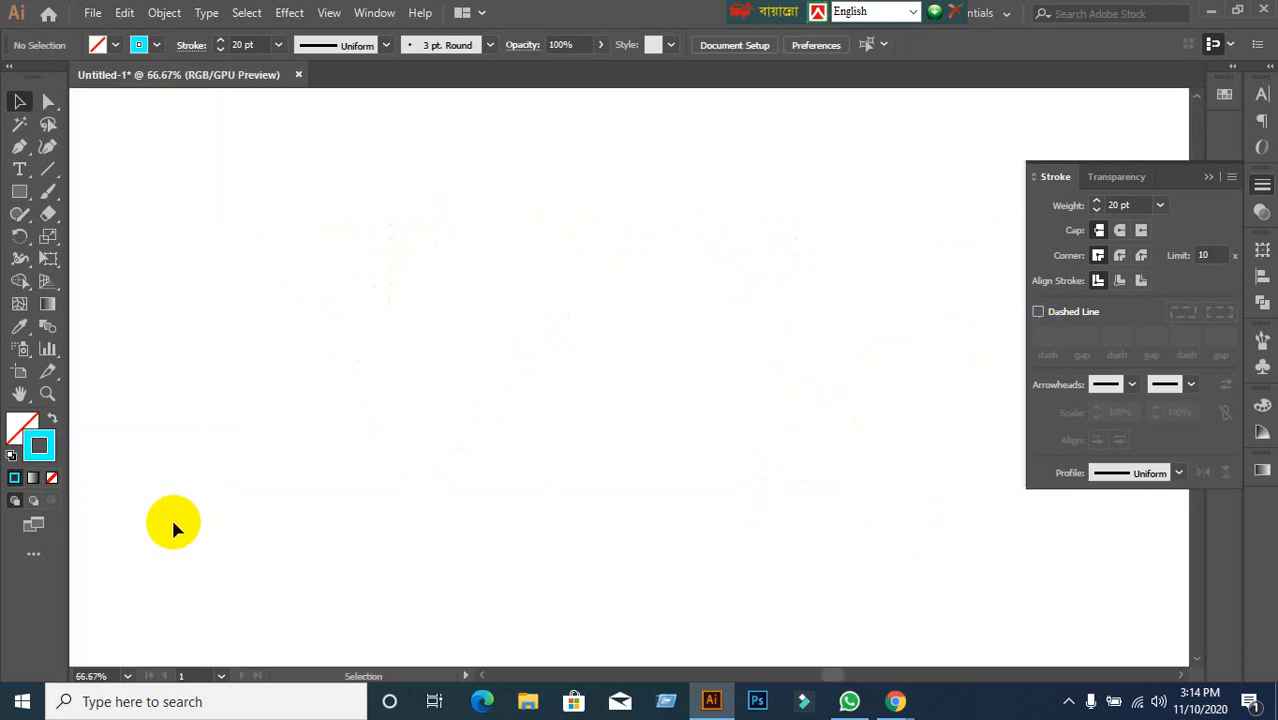
{"action": "left_click", "coordinate": [19, 191]}
{"action": "left_click_drag", "start_coordinate": [278, 150], "coordinate": [742, 508], "text": "shift"}
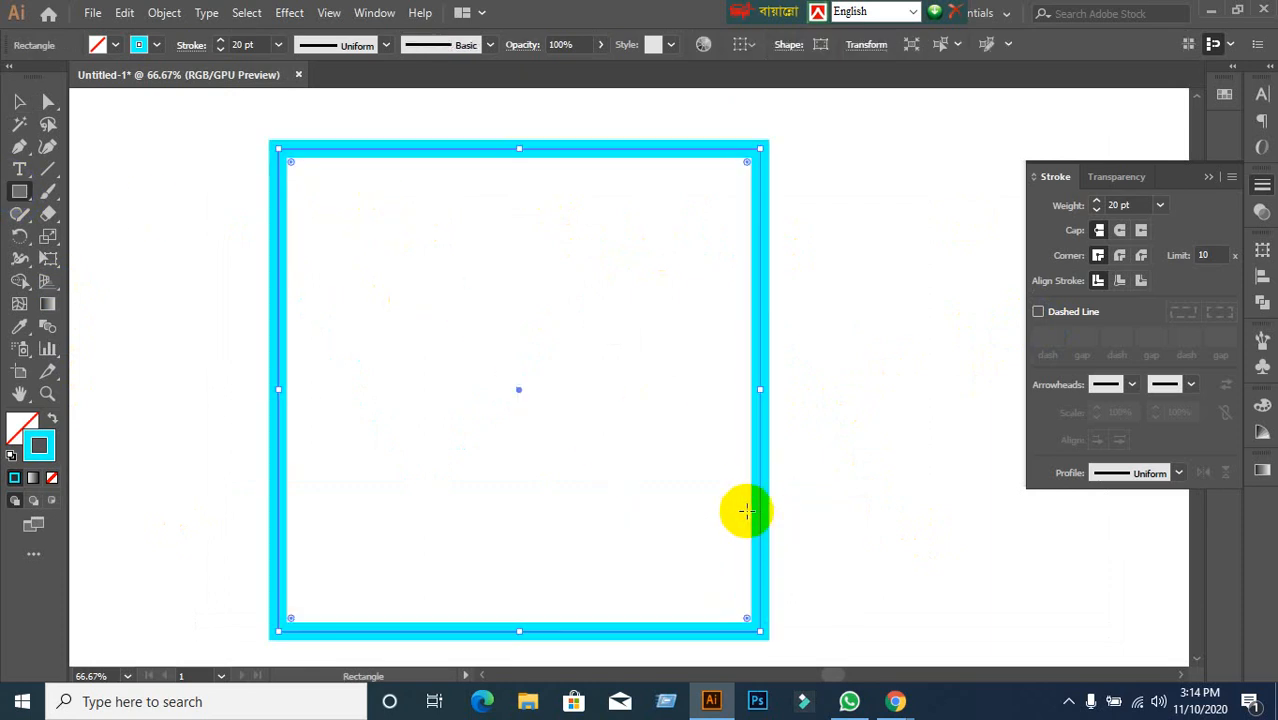
Make the square's stroke dashed with 15 pt dashes.
{"action": "left_click", "coordinate": [1037, 312]}
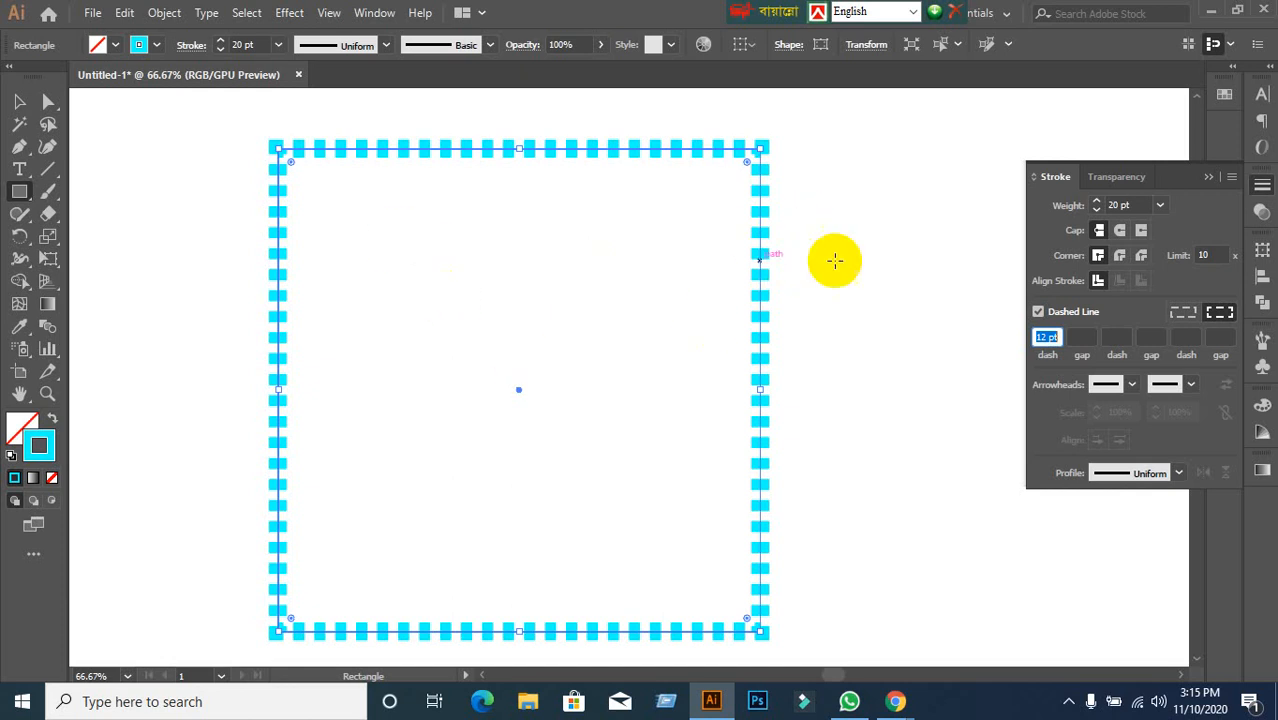
{"action": "left_click", "coordinate": [1052, 333]}
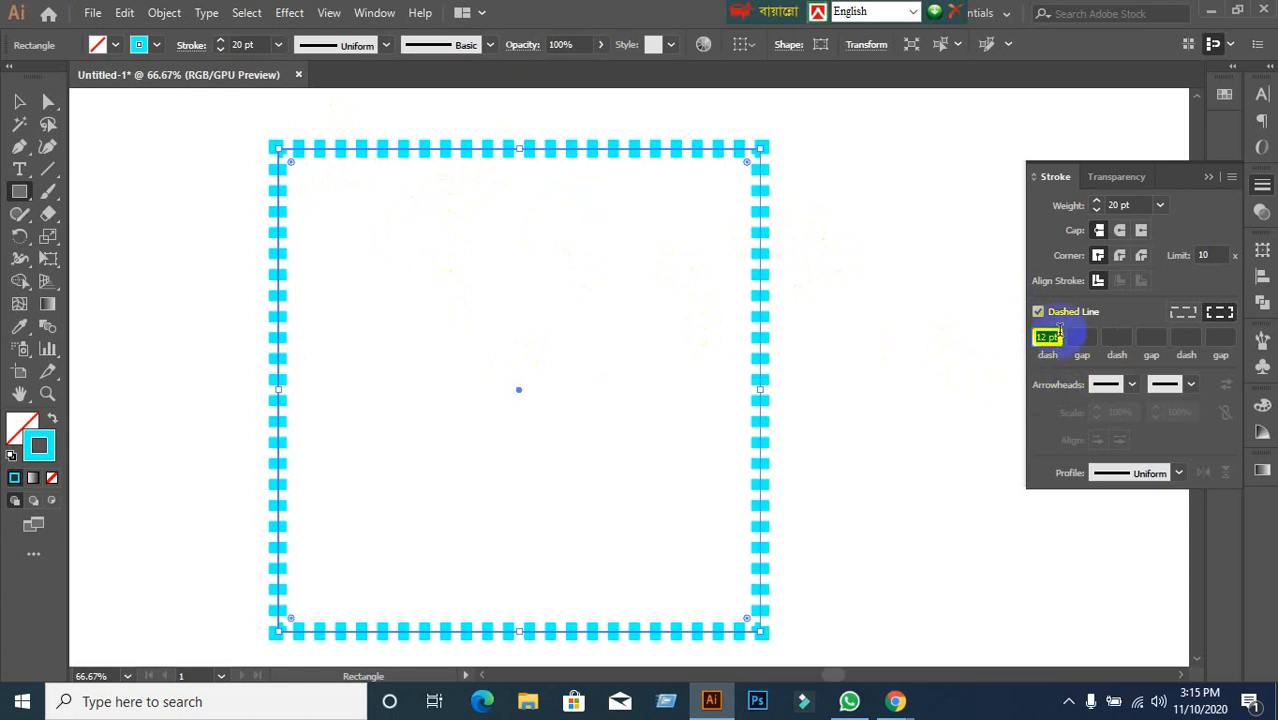
{"action": "scroll", "coordinate": [1060, 337], "scroll_direction": "down", "scroll_amount": 12}
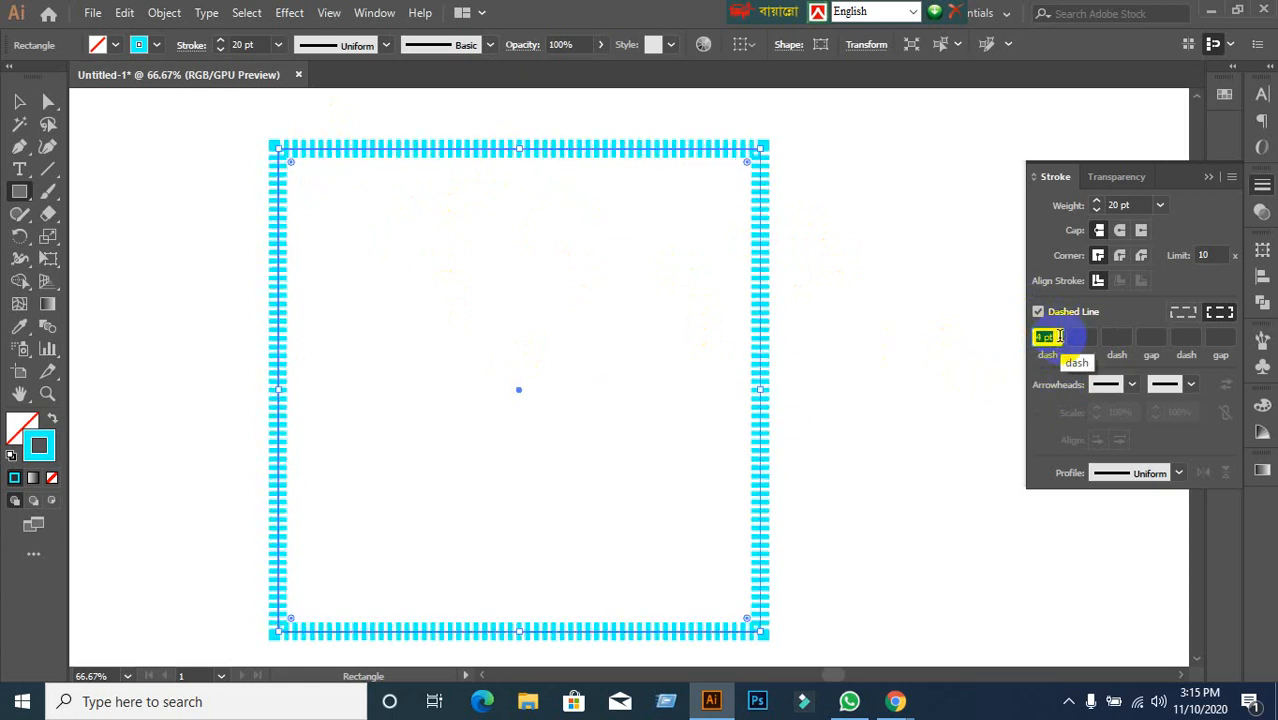
{"action": "scroll", "coordinate": [1060, 337], "scroll_direction": "up", "scroll_amount": 16}
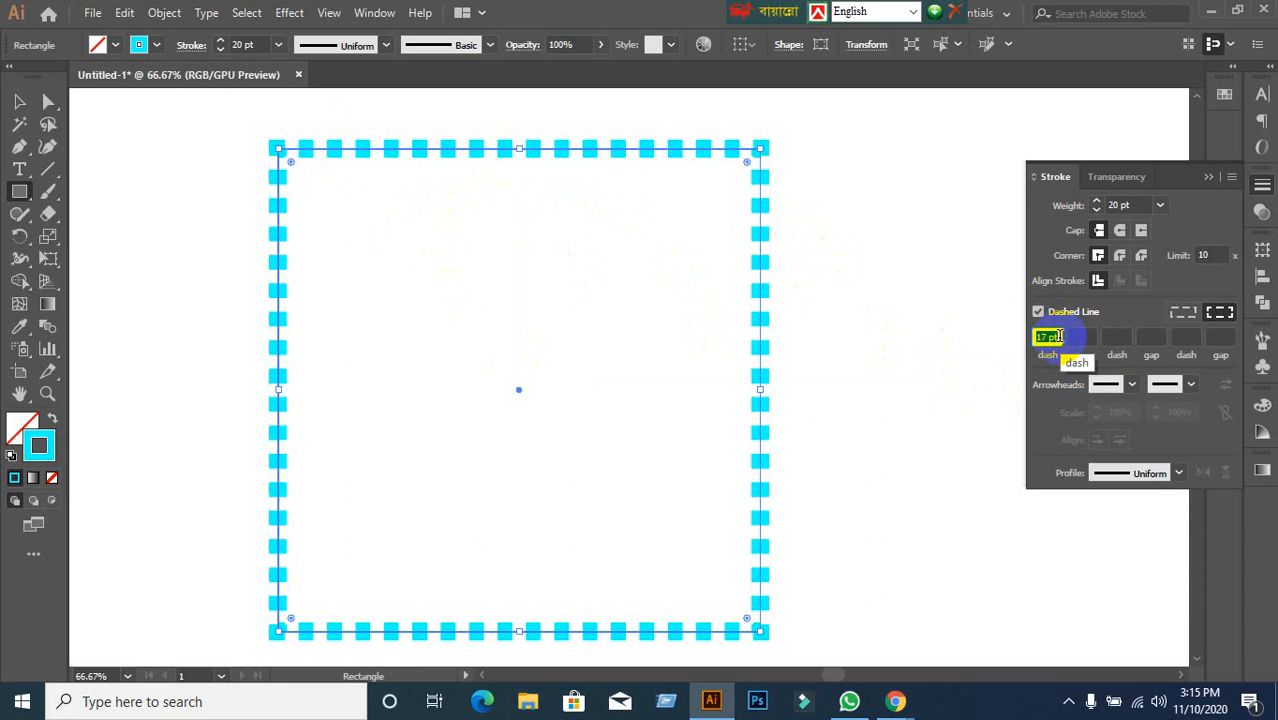
{"action": "scroll", "coordinate": [1060, 337], "scroll_direction": "down", "scroll_amount": 14}
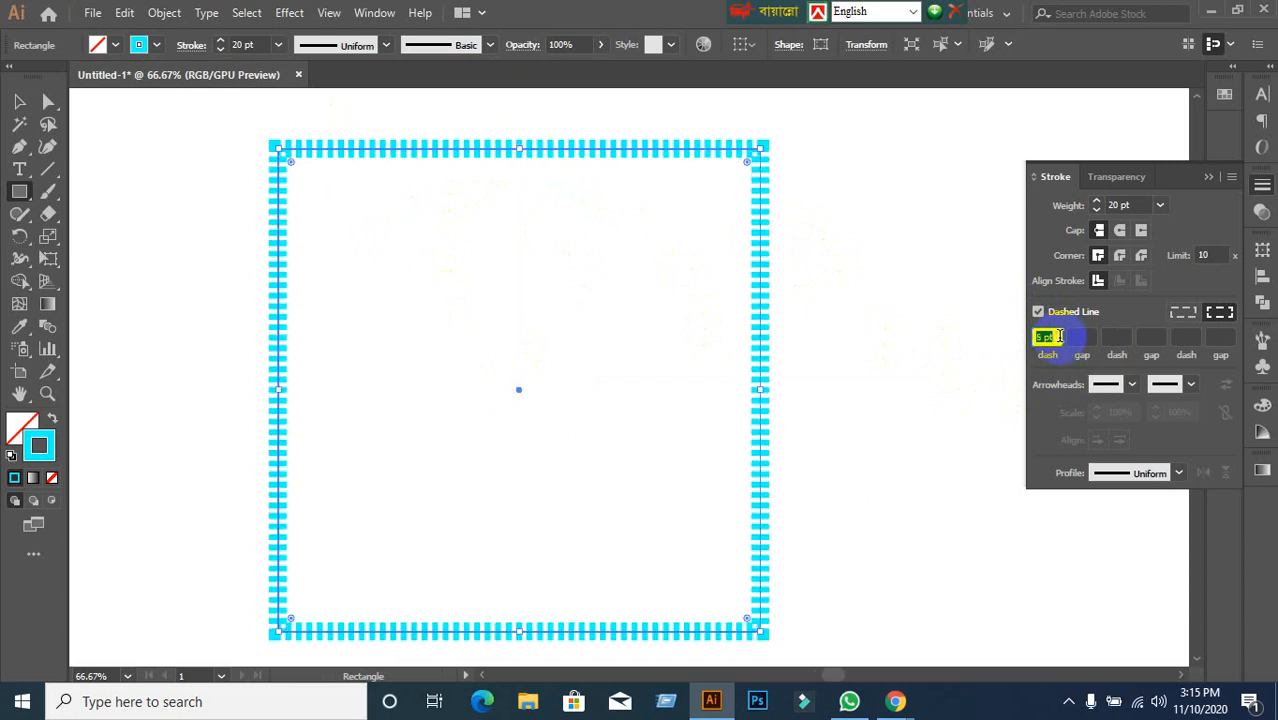
{"action": "scroll", "coordinate": [1060, 337], "scroll_direction": "up", "scroll_amount": 6}
{"action": "scroll", "coordinate": [1060, 337], "scroll_direction": "up", "scroll_amount": 3}
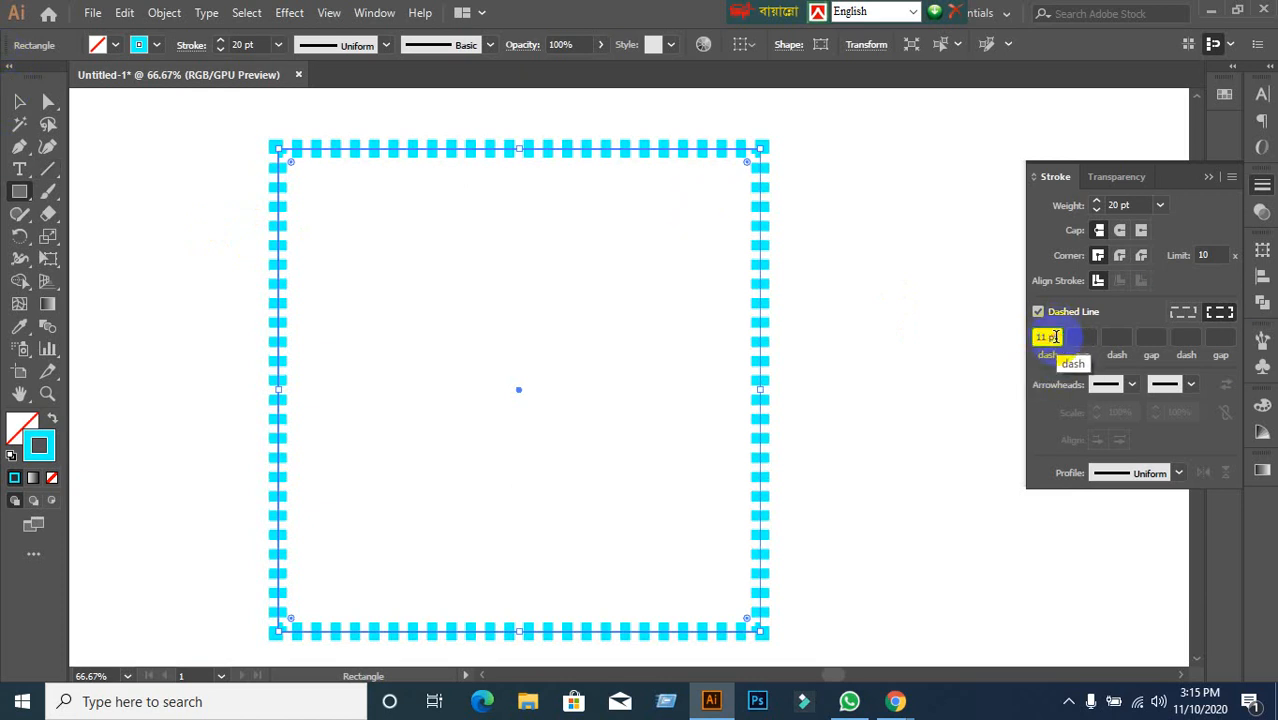
{"action": "key", "text": "Up"}
{"action": "key", "text": "Up"}
{"action": "key", "text": "Up"}
{"action": "key", "text": "Up"}
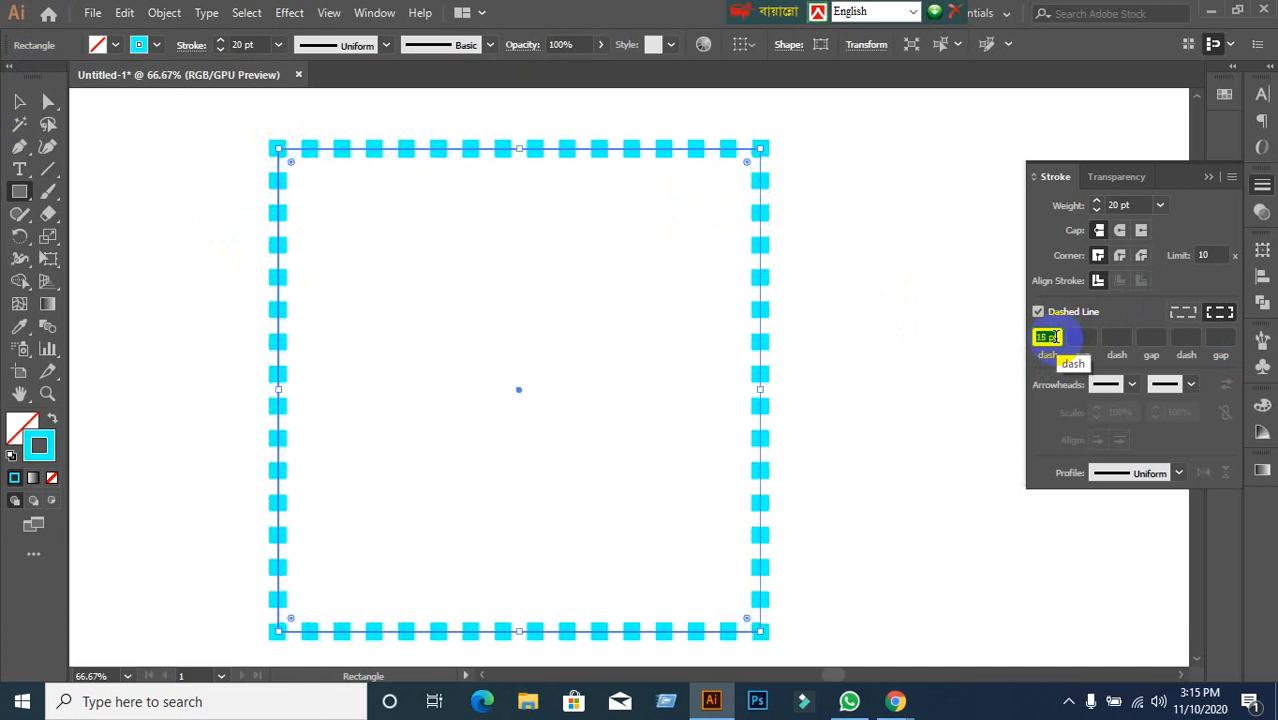
{"action": "key", "text": "Down"}
{"action": "key", "text": "Down"}
{"action": "key", "text": "Down"}
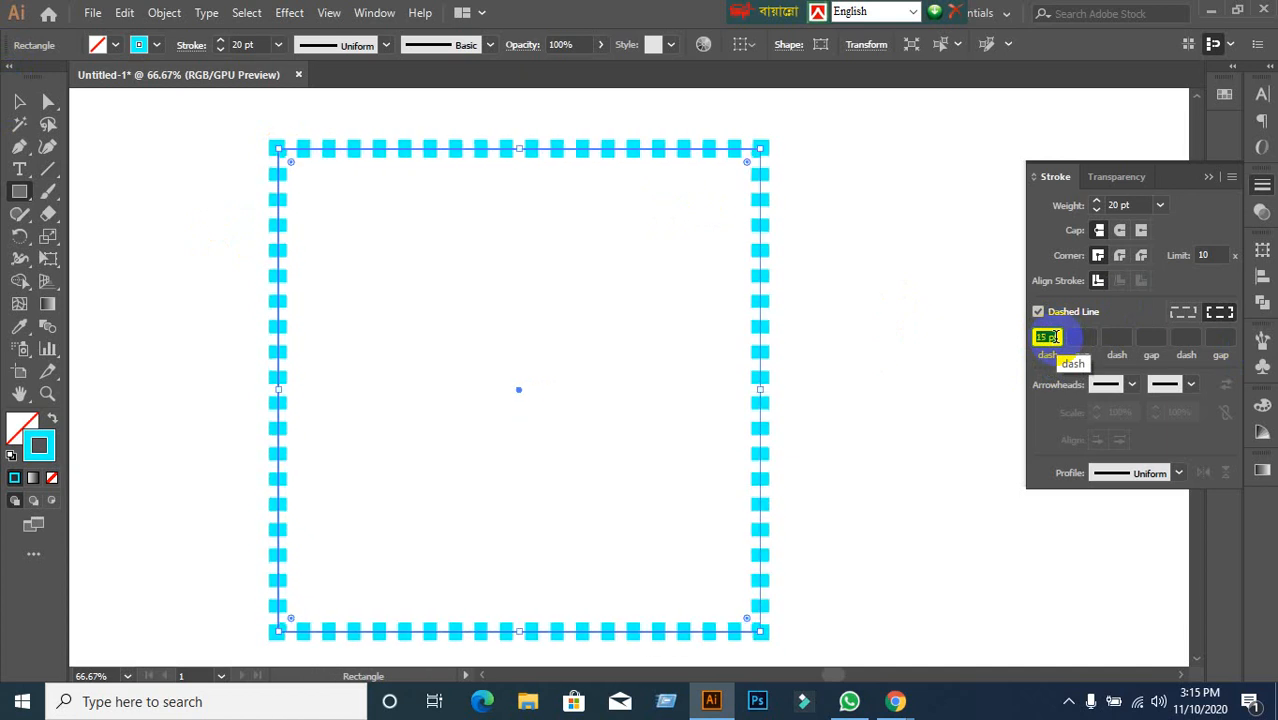
Select the dashed square by its edge and move it to the right.
{"action": "left_click", "coordinate": [18, 101]}
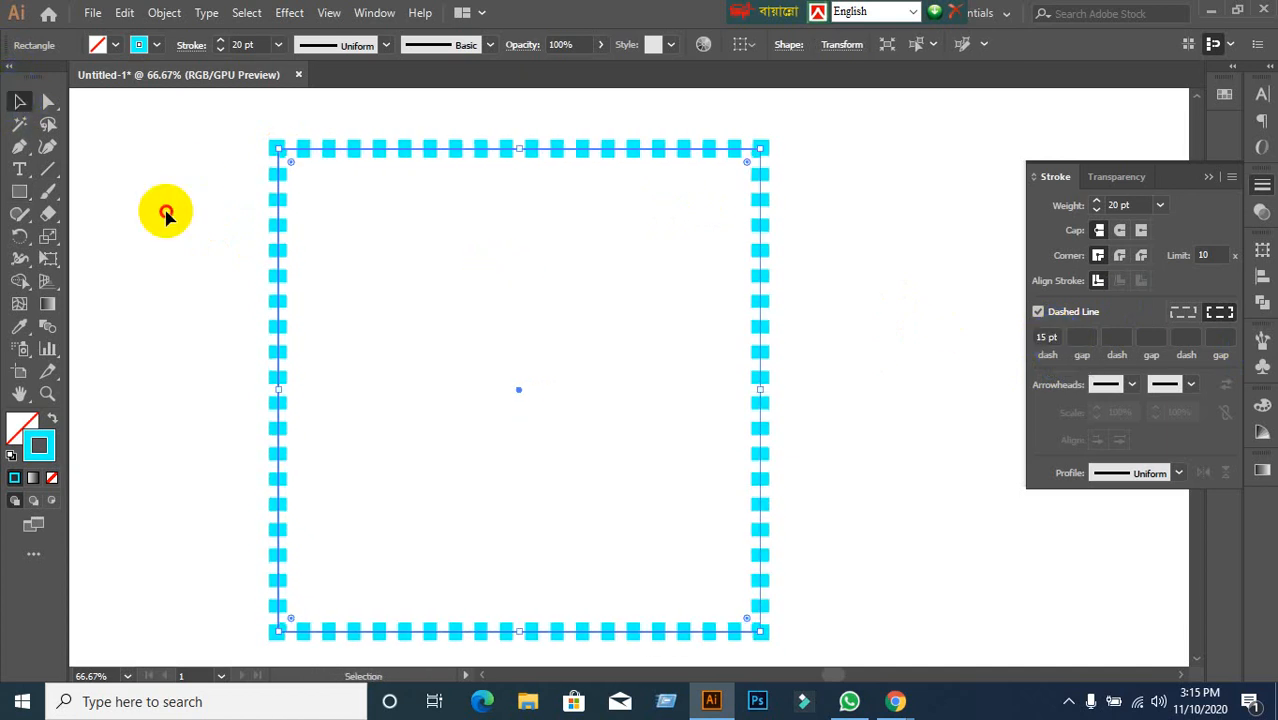
{"action": "left_click", "coordinate": [166, 211]}
{"action": "left_click", "coordinate": [284, 263]}
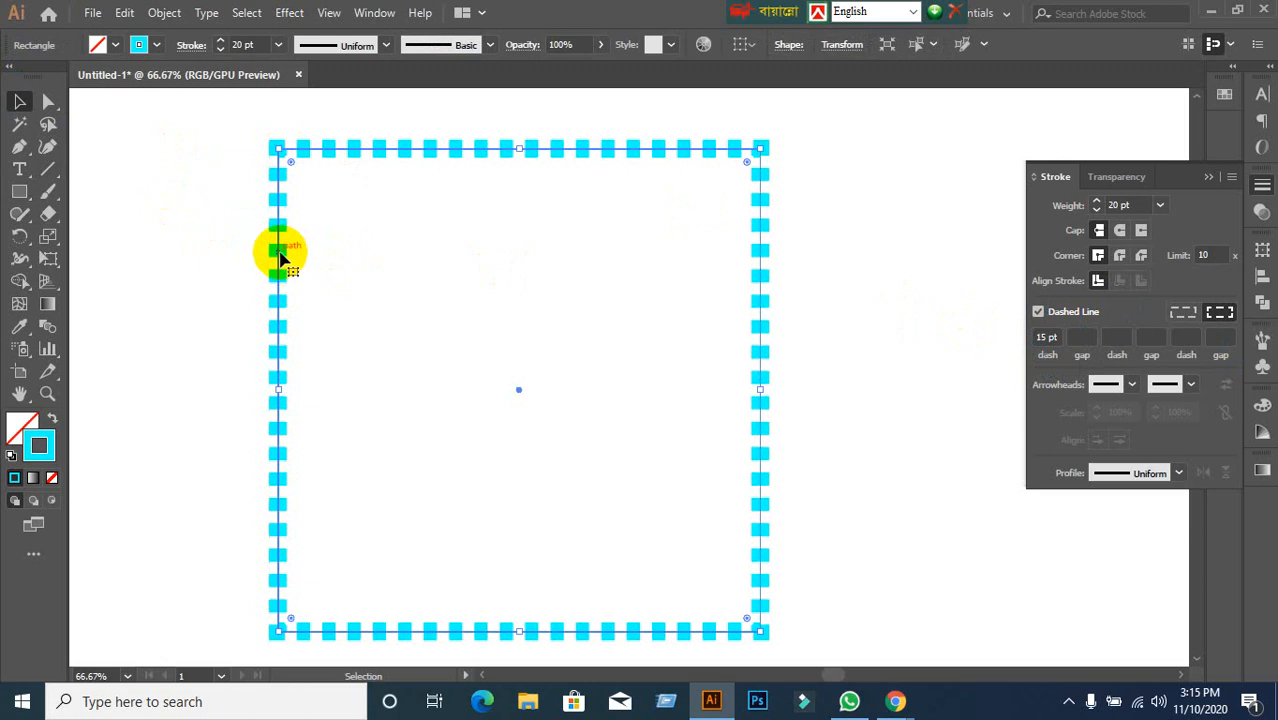
{"action": "left_click_drag", "start_coordinate": [282, 258], "coordinate": [357, 265]}
Delete the square and draw a vertical cyan line with a solid 18 pt stroke.
{"action": "key", "text": "Delete"}
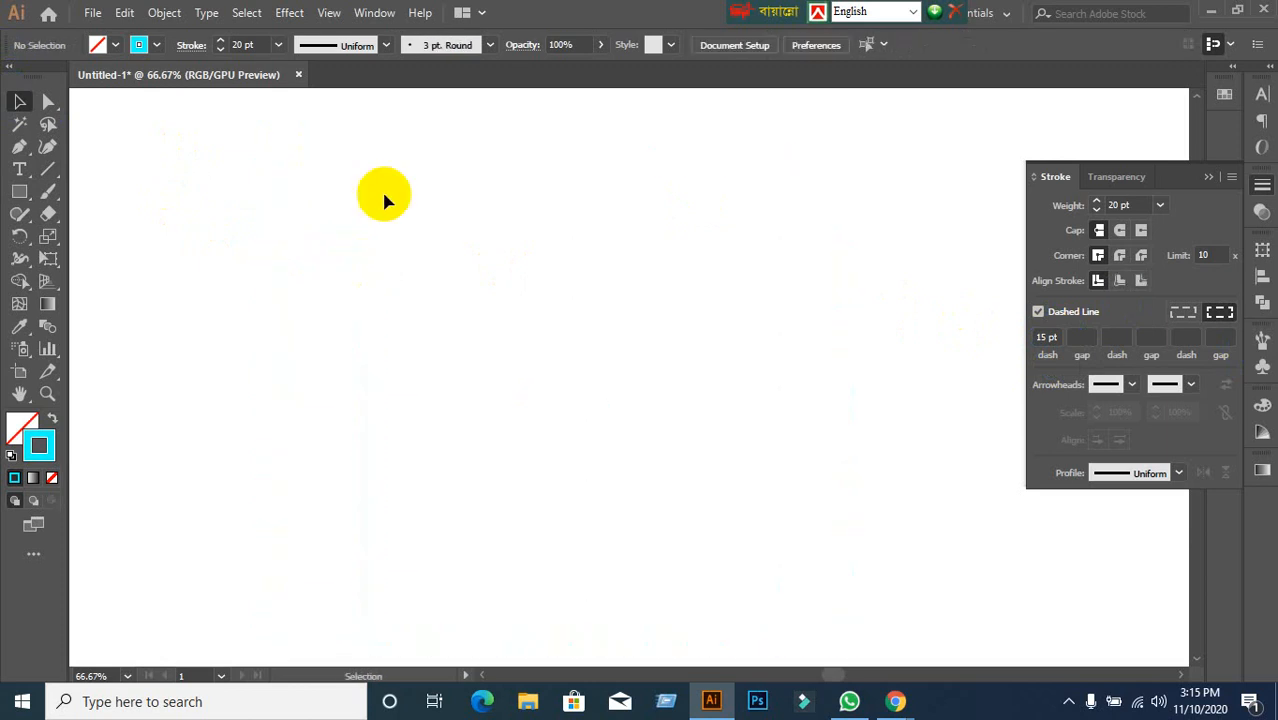
{"action": "left_click", "coordinate": [50, 172]}
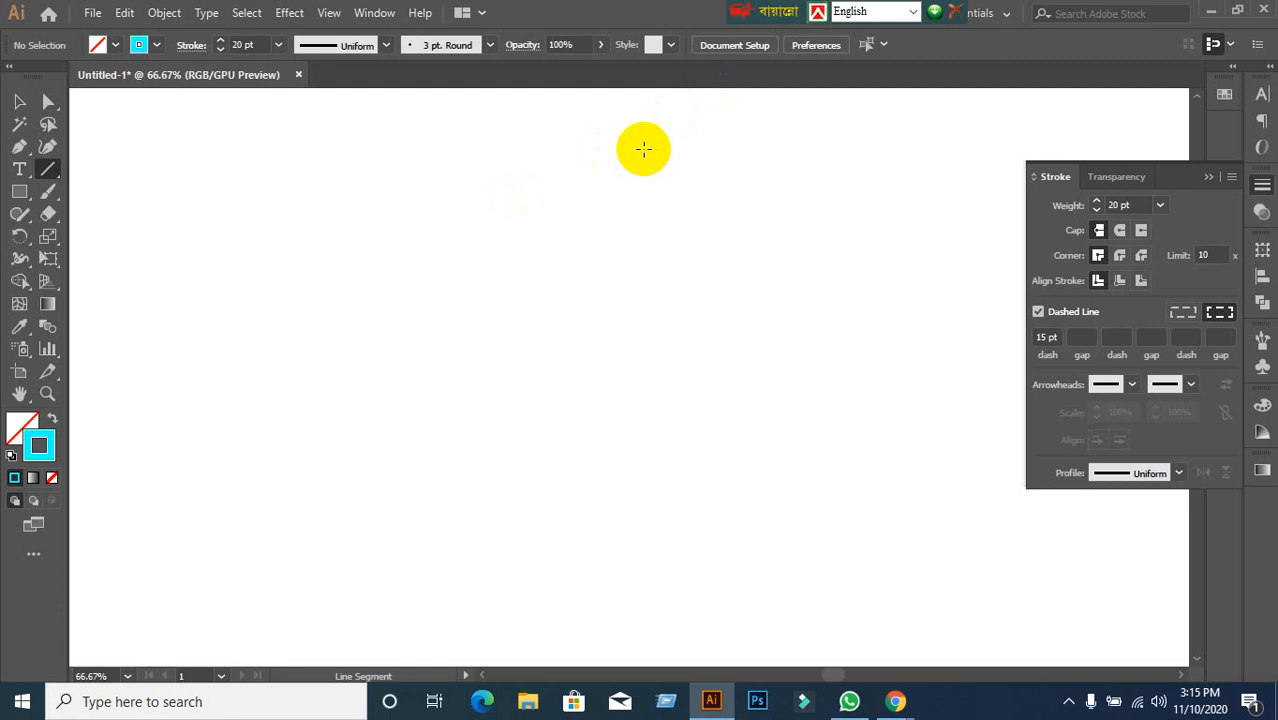
{"action": "left_click_drag", "start_coordinate": [632, 125], "coordinate": [621, 553]}
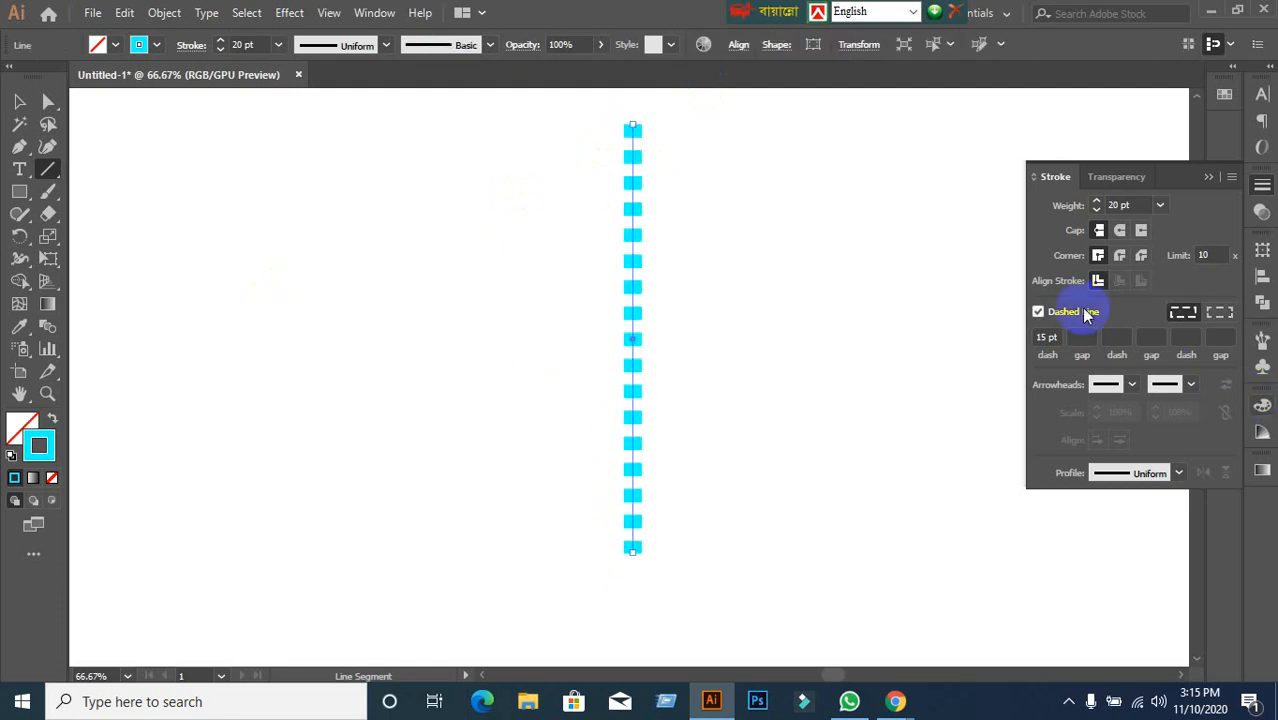
{"action": "left_click", "coordinate": [1037, 313]}
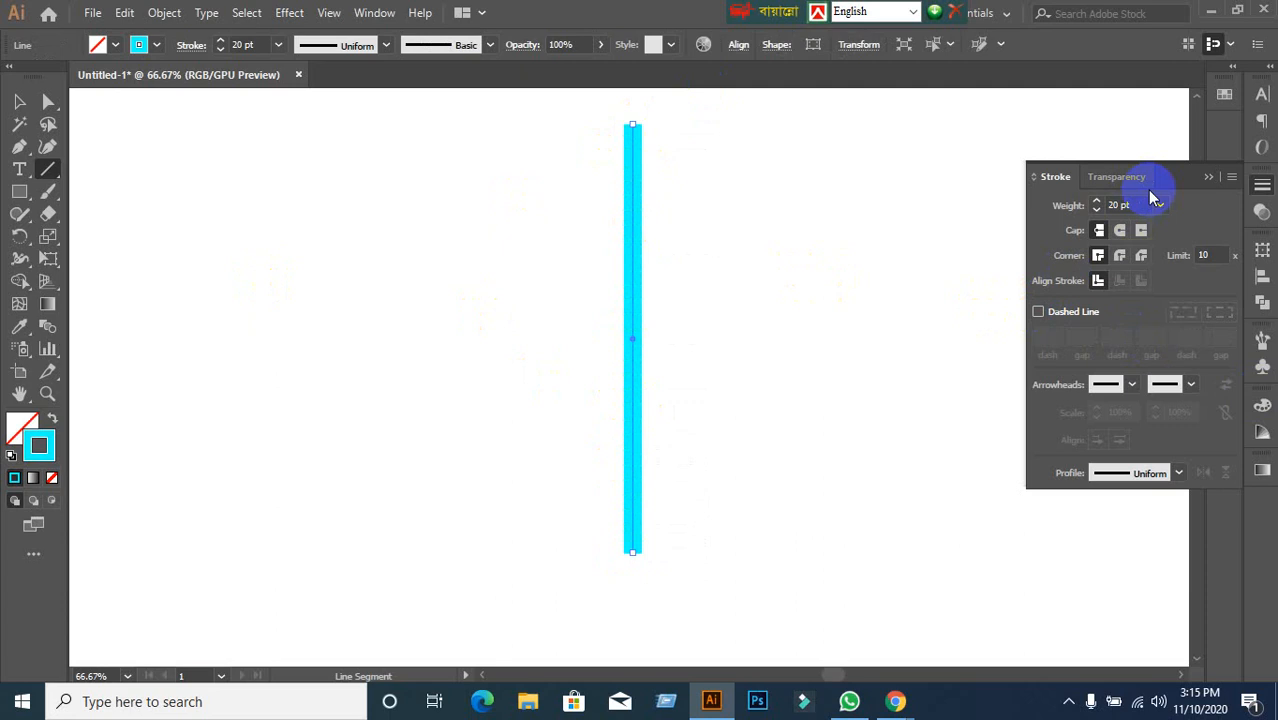
{"action": "key", "text": "Down"}
{"action": "key", "text": "Down"}
{"action": "key", "text": "Down"}
{"action": "key", "text": "Down"}
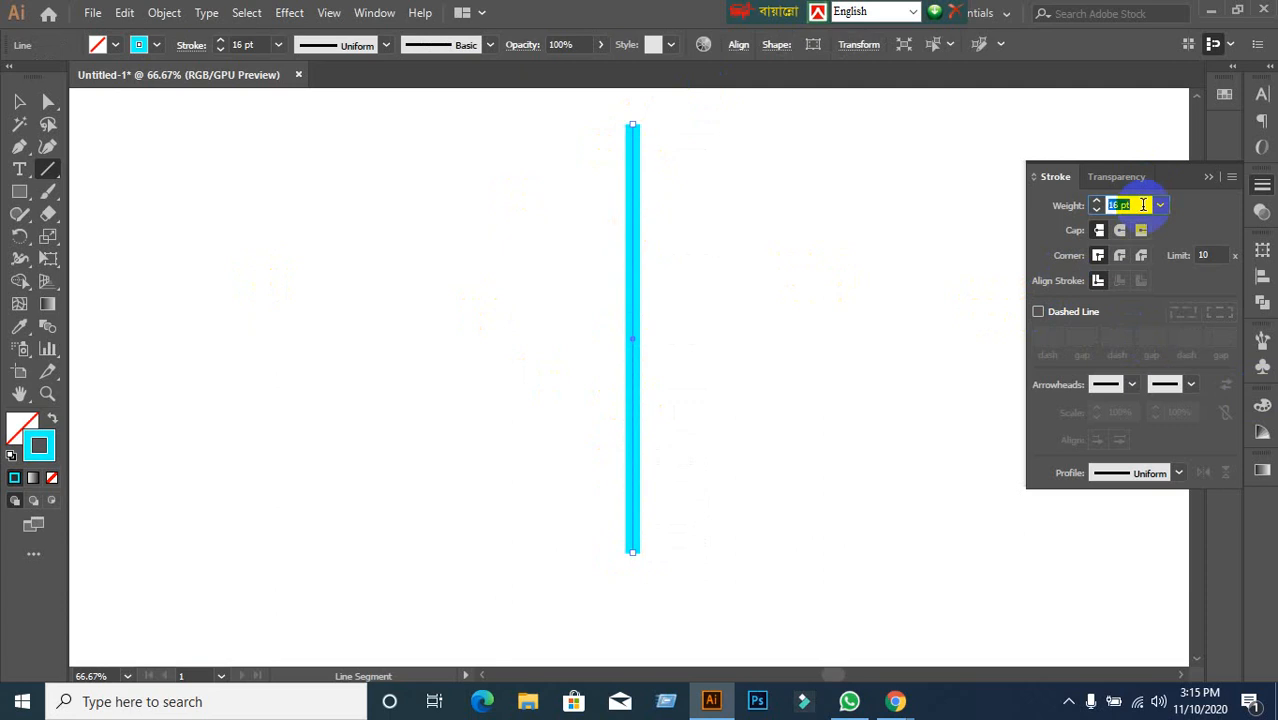
{"action": "key", "text": "Up"}
{"action": "key", "text": "Up"}
Turn dashes back on for the line, trying dash lengths from 15 to about 5 pt.
{"action": "scroll", "coordinate": [674, 213], "scroll_direction": "up", "scroll_amount": 1}
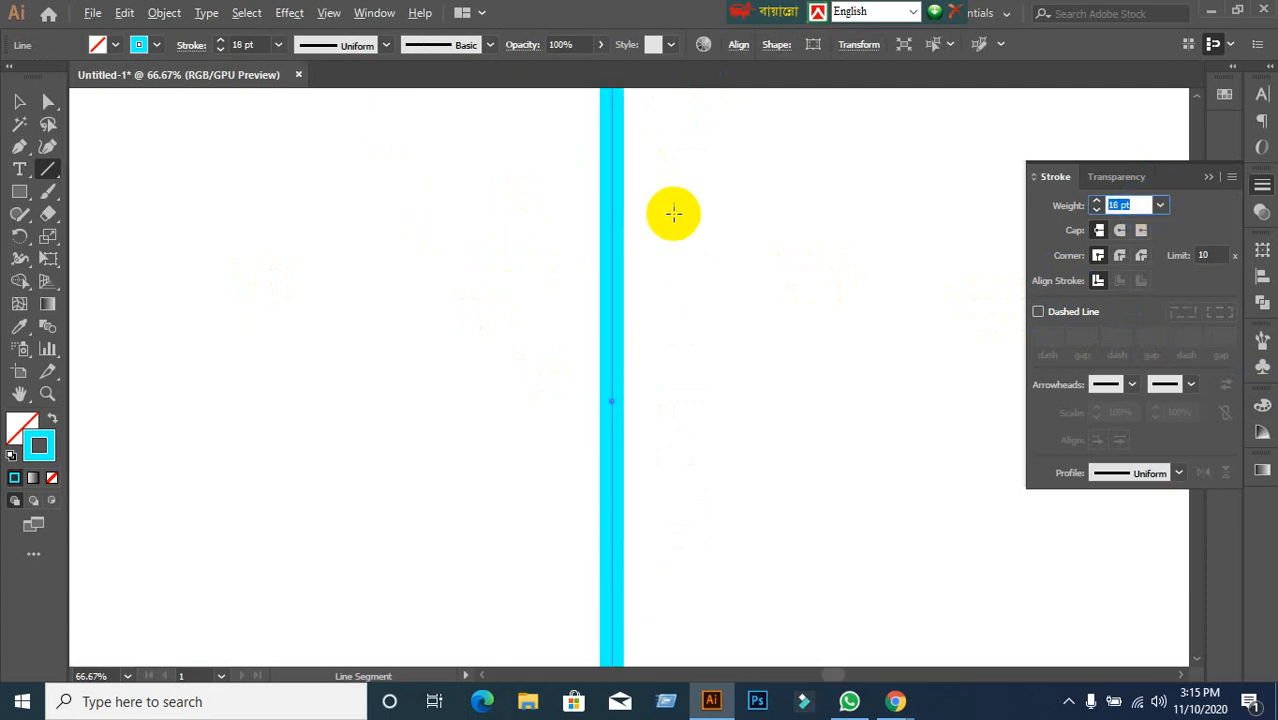
{"action": "scroll", "coordinate": [674, 213], "scroll_direction": "down", "scroll_amount": 1}
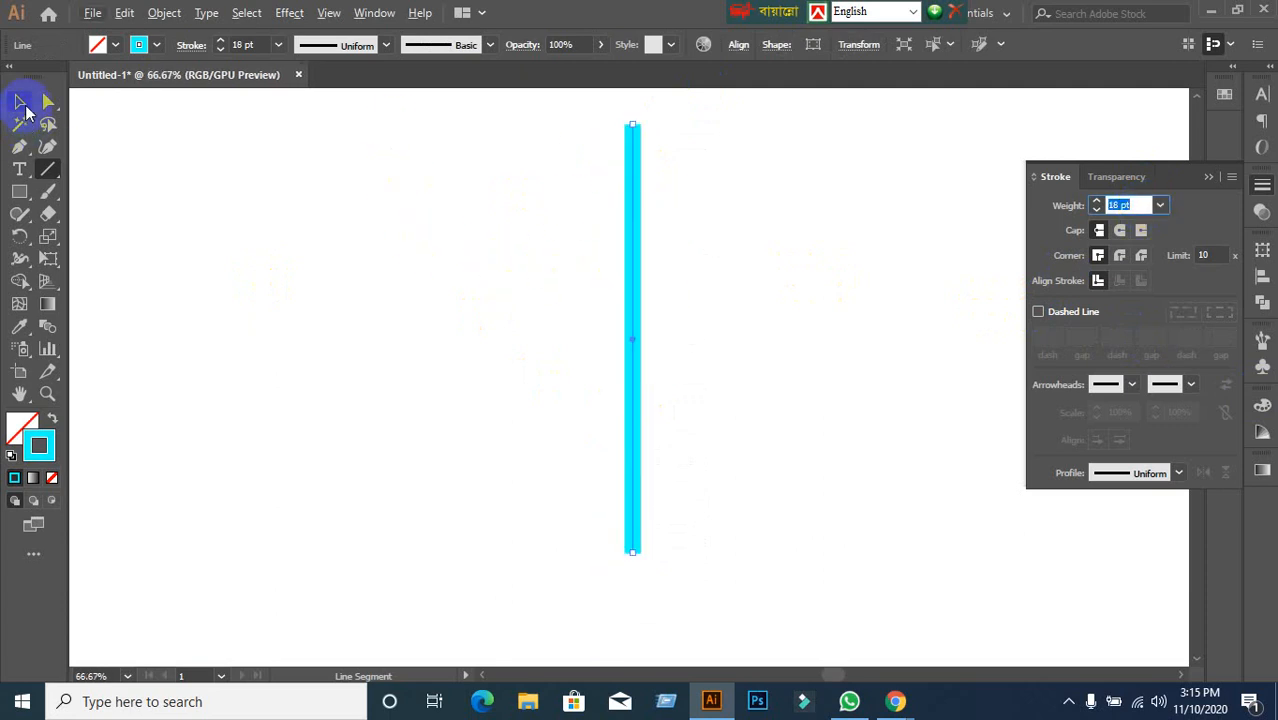
{"action": "left_click", "coordinate": [21, 104]}
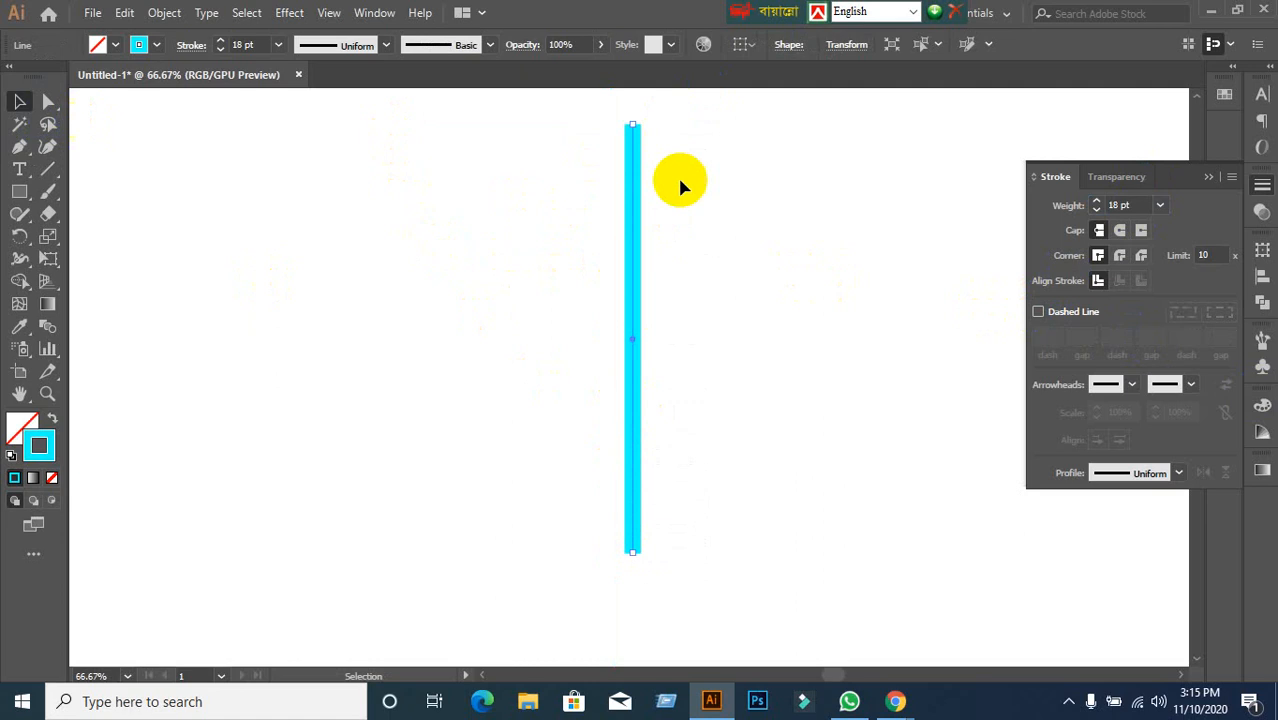
{"action": "left_click", "coordinate": [1037, 313]}
{"action": "key", "text": "Up"}
{"action": "key", "text": "Up"}
{"action": "key", "text": "Up"}
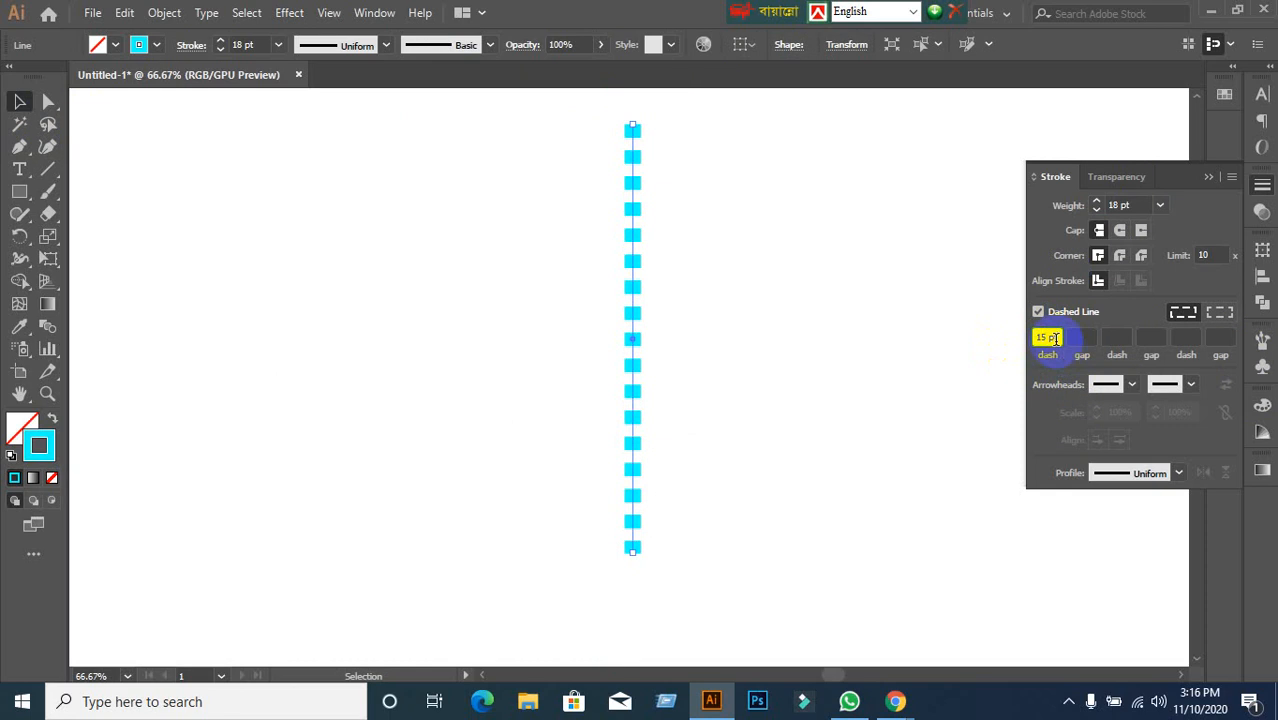
{"action": "key", "text": "Down"}
{"action": "key", "text": "Down"}
{"action": "key", "text": "Down"}
{"action": "key", "text": "Down"}
{"action": "key", "text": "Down"}
{"action": "key", "text": "Down"}
{"action": "key", "text": "Down"}
{"action": "key", "text": "Down"}
{"action": "key", "text": "Down"}
{"action": "key", "text": "Down"}
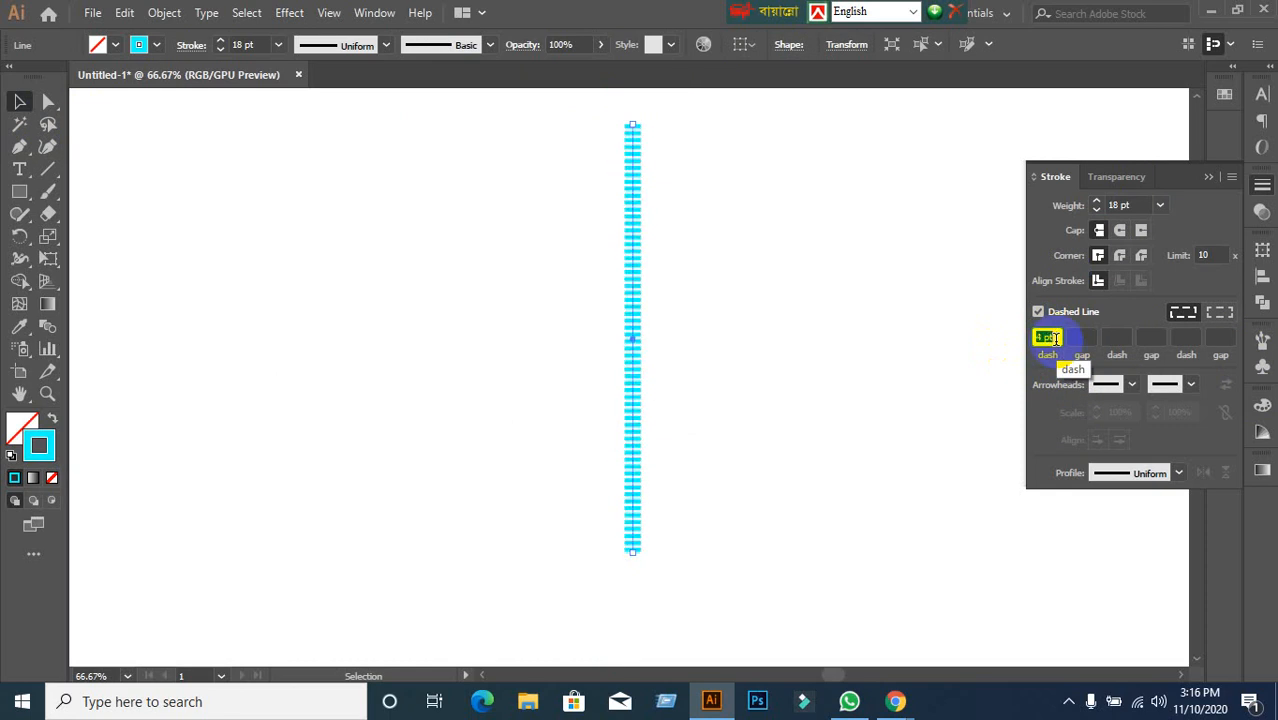
{"action": "scroll", "coordinate": [730, 245], "scroll_direction": "up", "scroll_amount": 1}
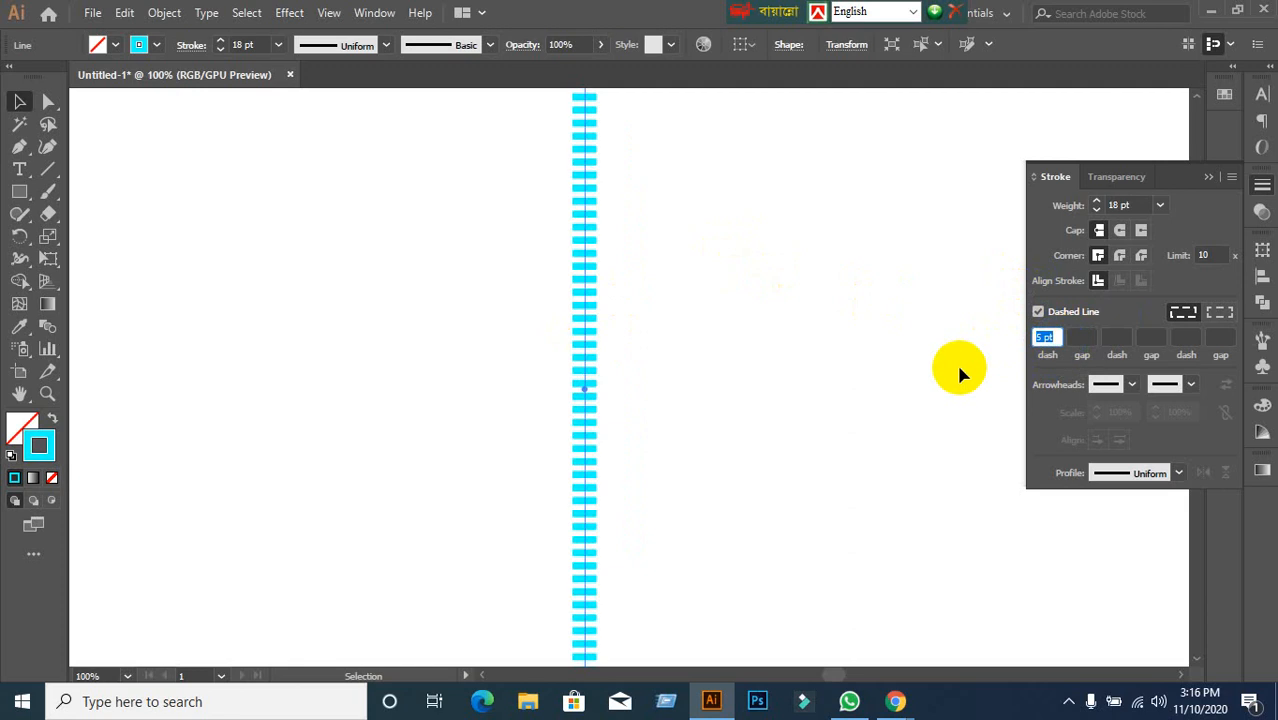
{"action": "scroll", "coordinate": [958, 372], "scroll_direction": "up", "scroll_amount": 1}
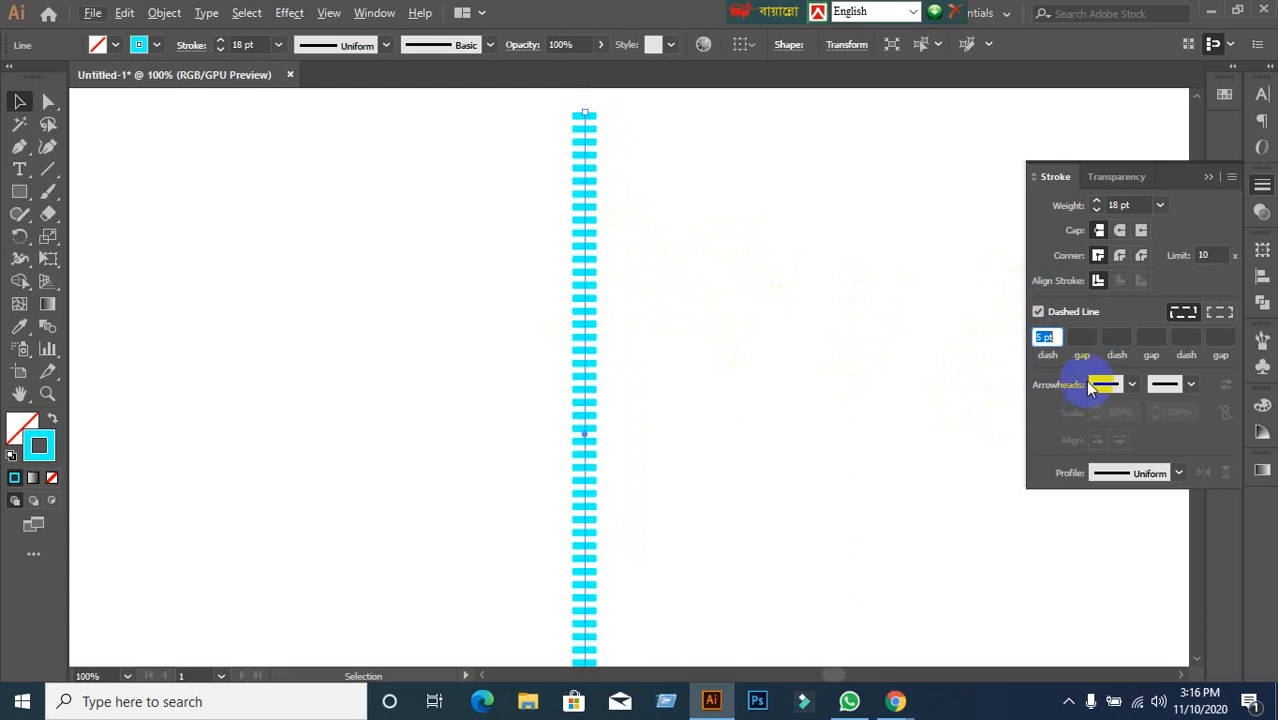
Set the line's dash to 2 pt and gap to 4 pt.
{"action": "left_click", "coordinate": [1079, 335]}
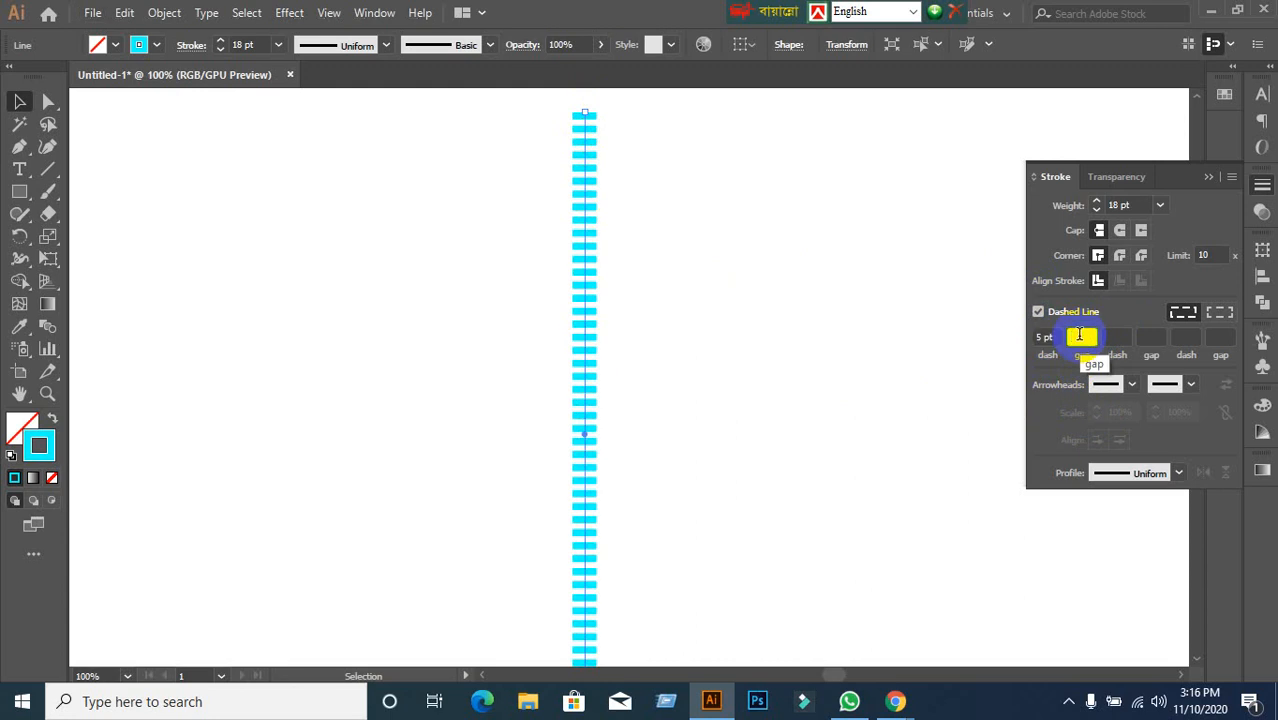
{"action": "left_click", "coordinate": [1053, 337]}
{"action": "key", "text": "Up"}
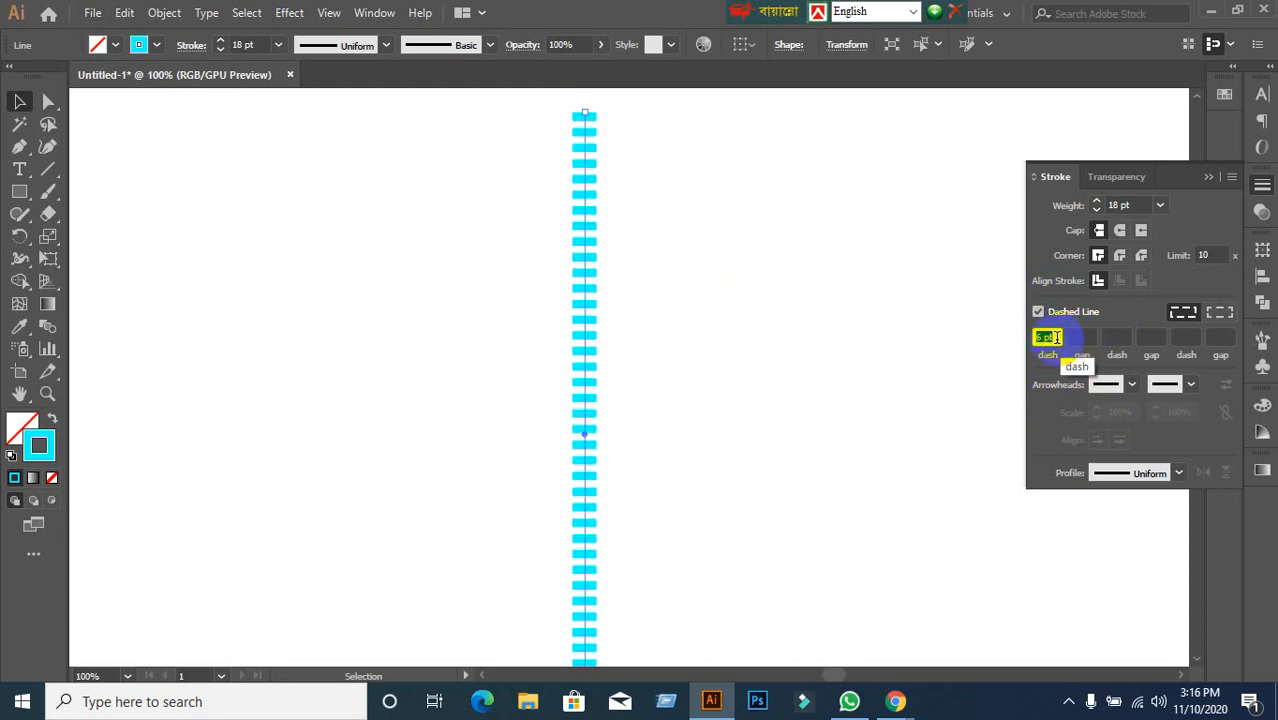
{"action": "key", "text": "Down"}
{"action": "key", "text": "Down"}
{"action": "key", "text": "Down"}
{"action": "key", "text": "Down"}
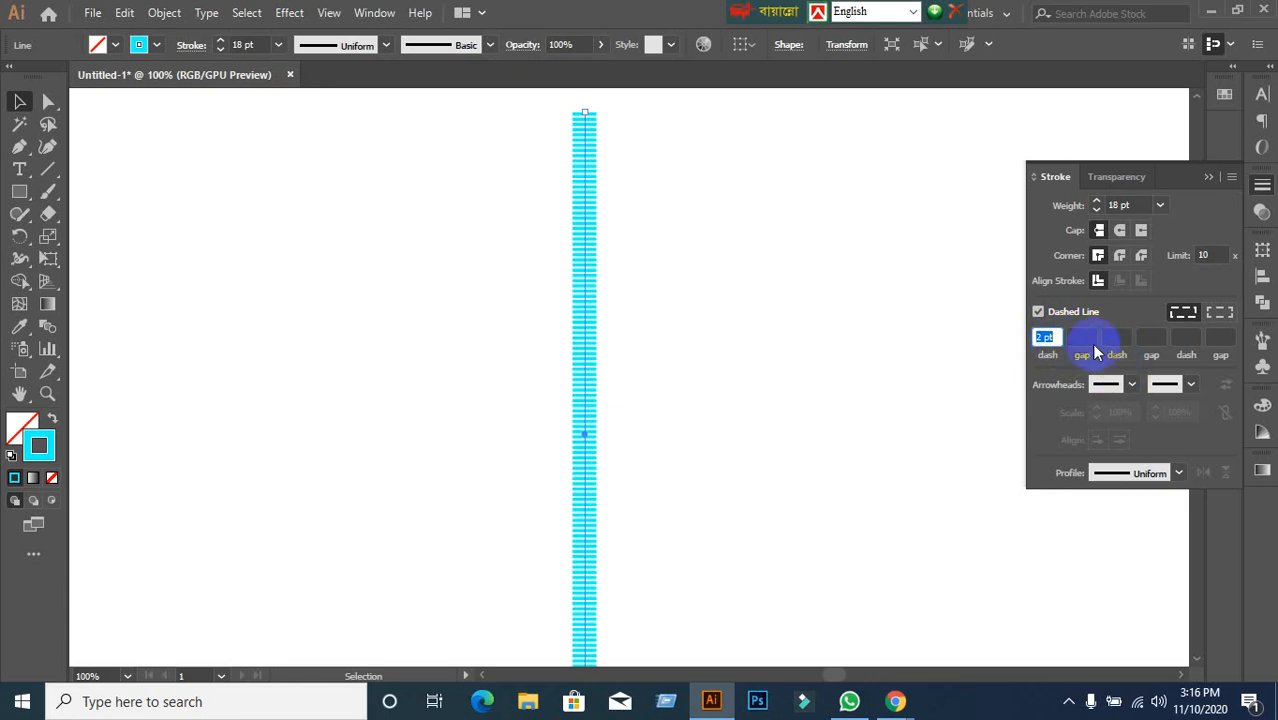
{"action": "left_click", "coordinate": [1082, 336]}
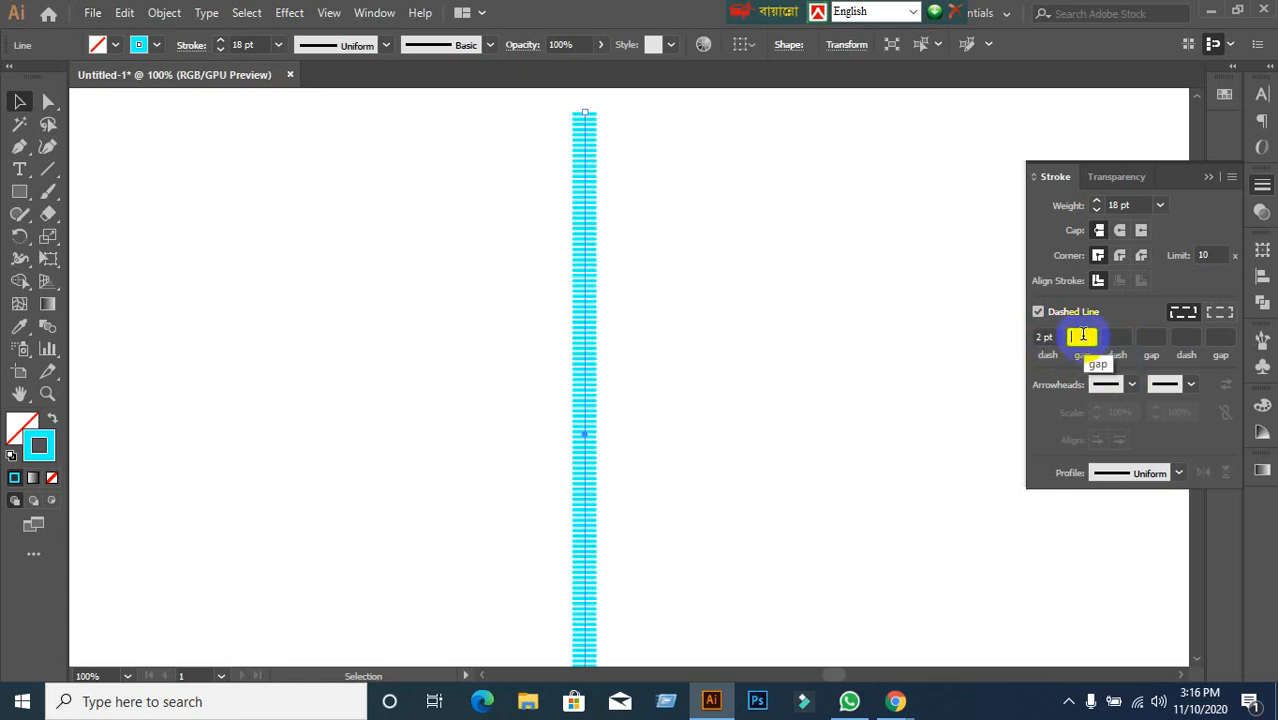
{"action": "key", "text": "Up"}
{"action": "key", "text": "Up"}
{"action": "key", "text": "Up"}
{"action": "key", "text": "Up"}
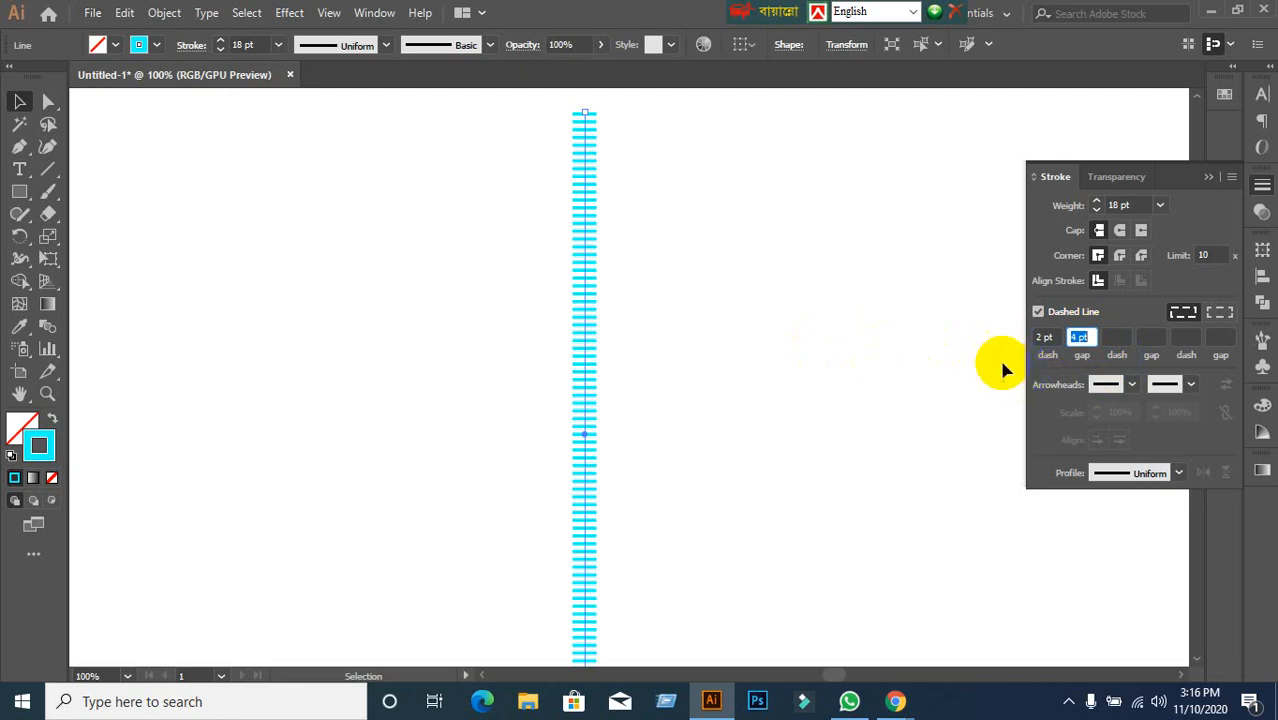
{"action": "scroll", "coordinate": [599, 128], "scroll_direction": "up", "scroll_amount": 2}
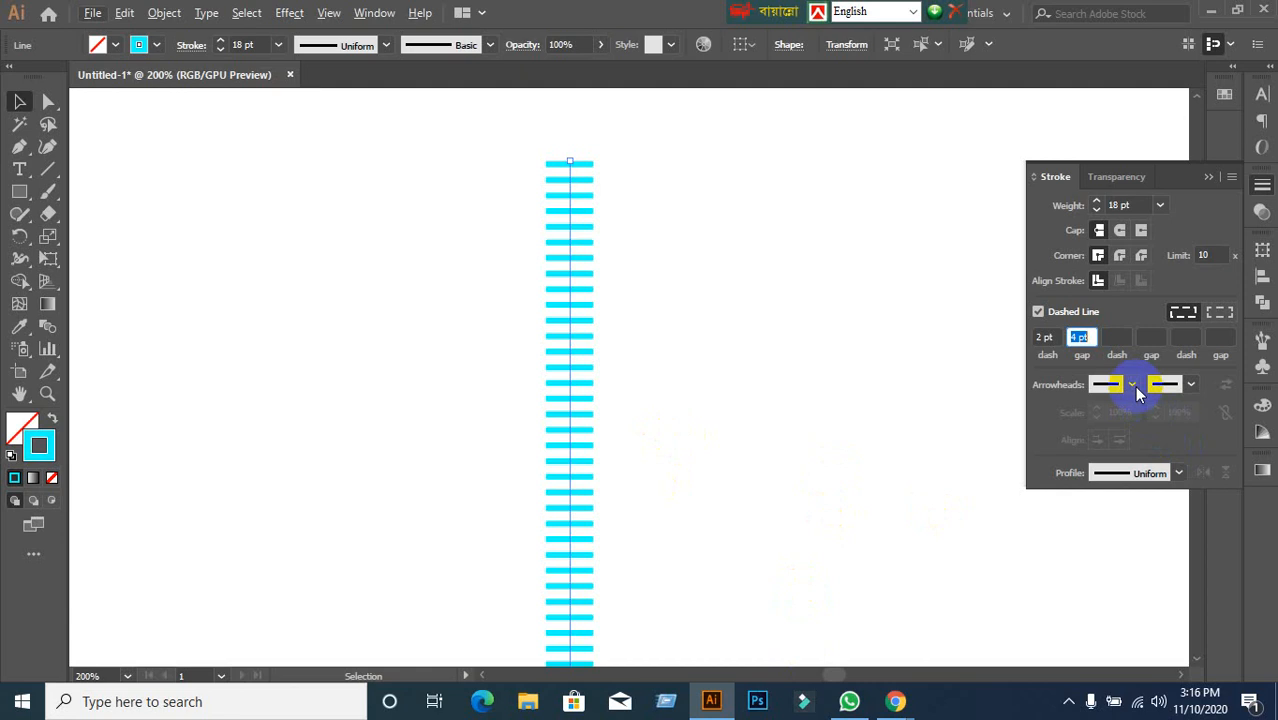
Set the second dash field of the pattern to 4 pt.
{"action": "left_click", "coordinate": [1113, 338]}
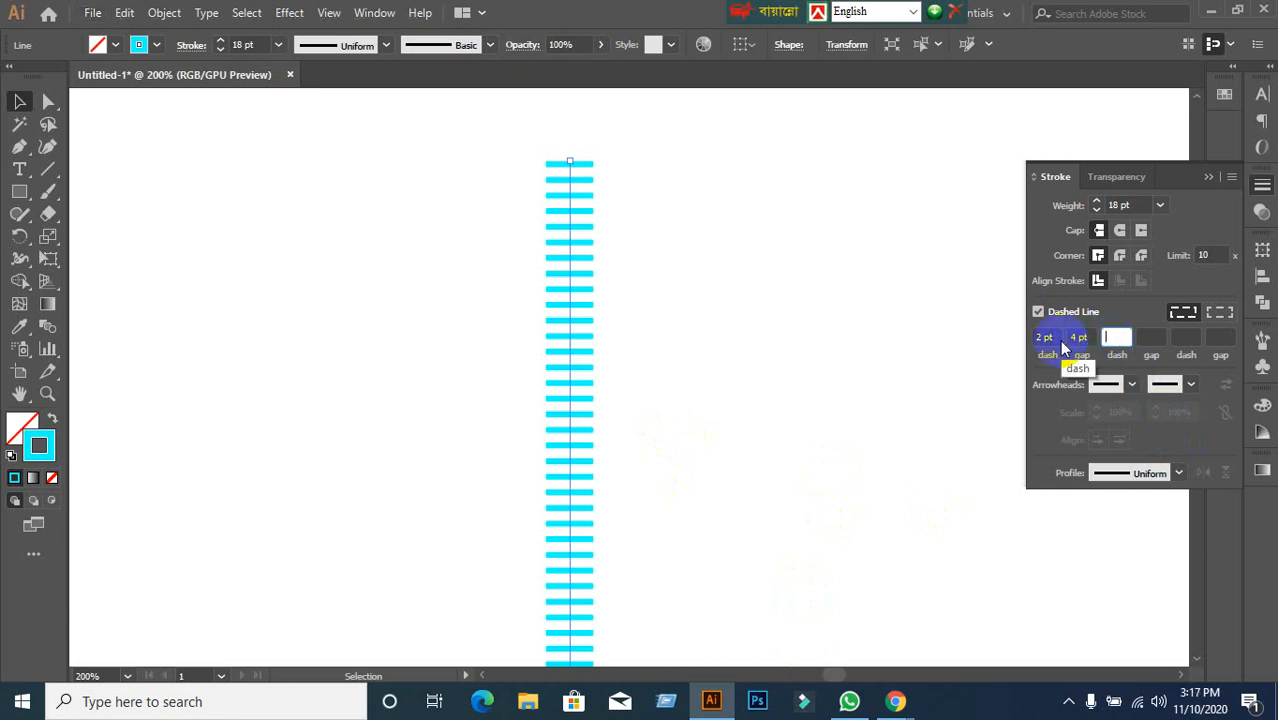
{"action": "left_click", "coordinate": [1116, 338]}
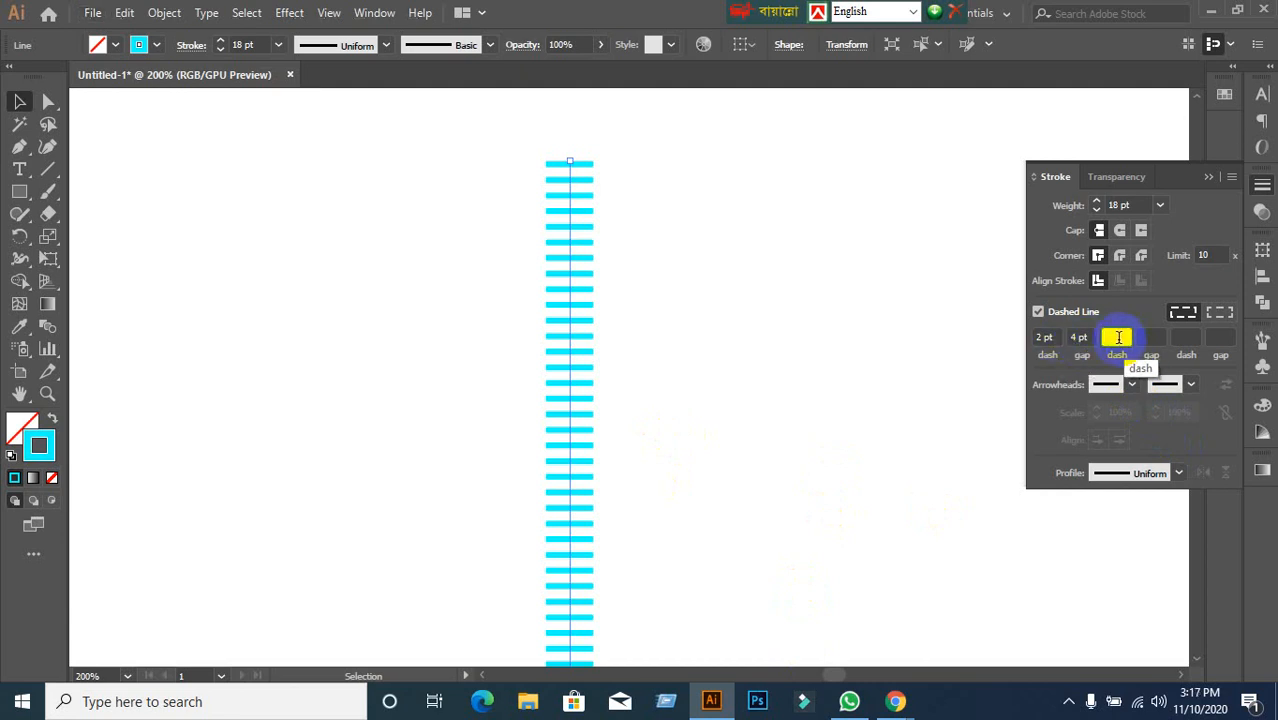
{"action": "type", "text": "7"}
{"action": "key", "text": "Return"}
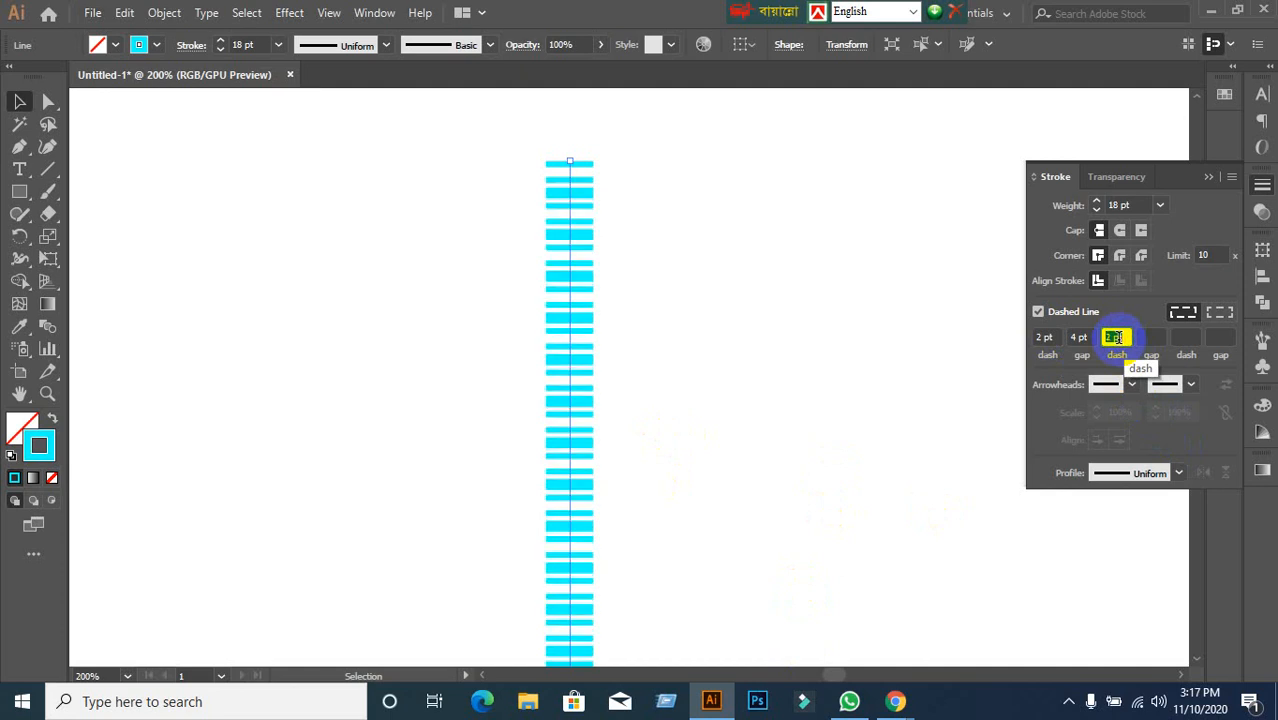
{"action": "key", "text": "Up"}
{"action": "key", "text": "Down"}
{"action": "key", "text": "Down"}
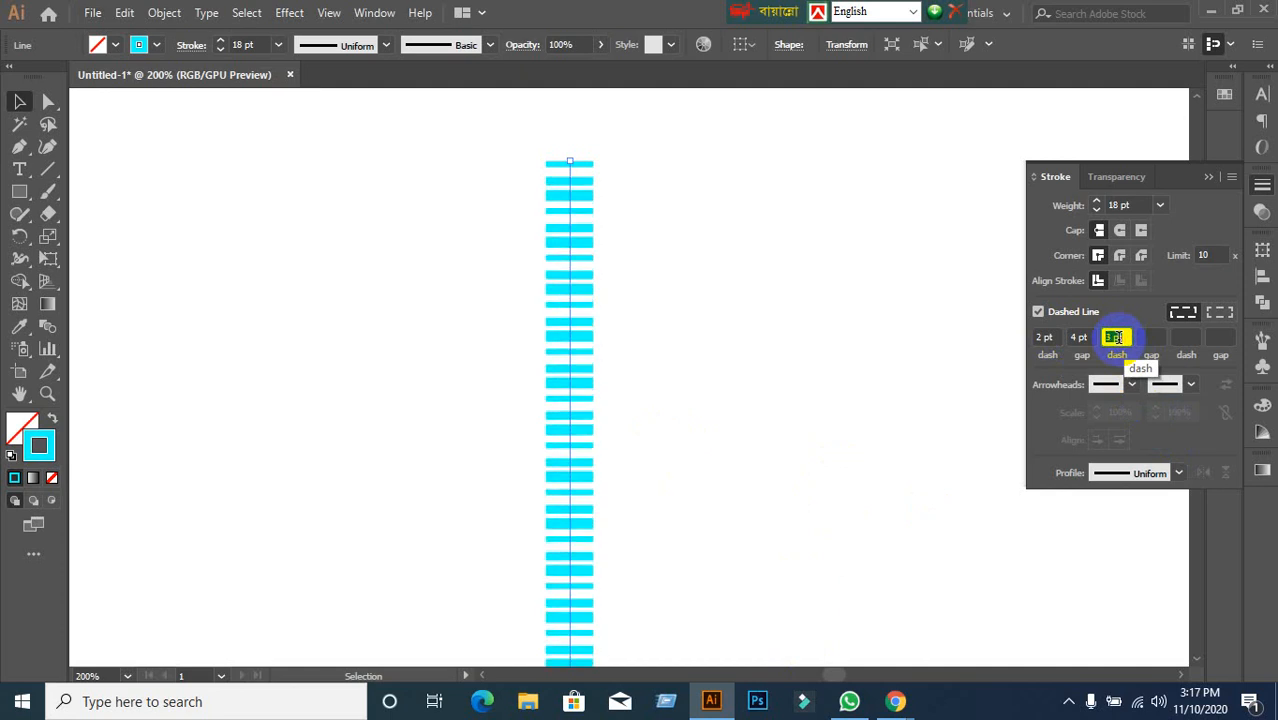
{"action": "key", "text": "Up"}
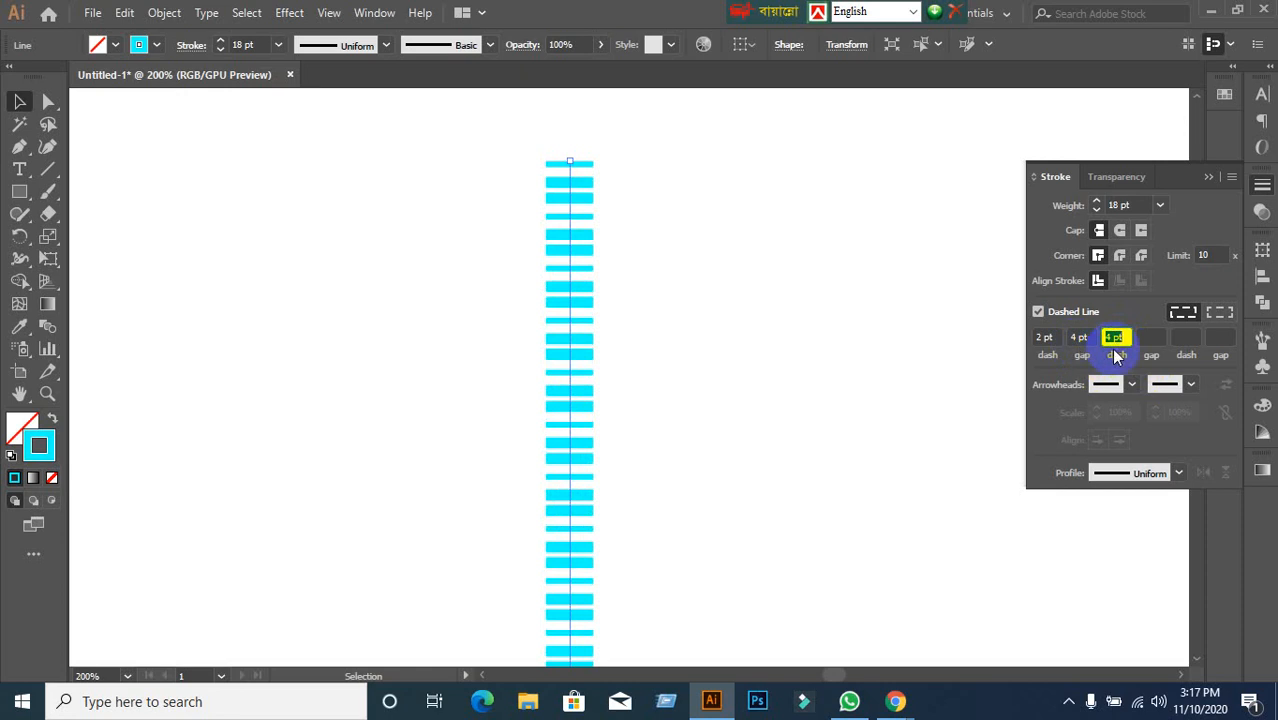
Fill the remaining fields with a 6 pt gap, 6 pt dash and 8 pt gap.
{"action": "left_click", "coordinate": [1159, 340]}
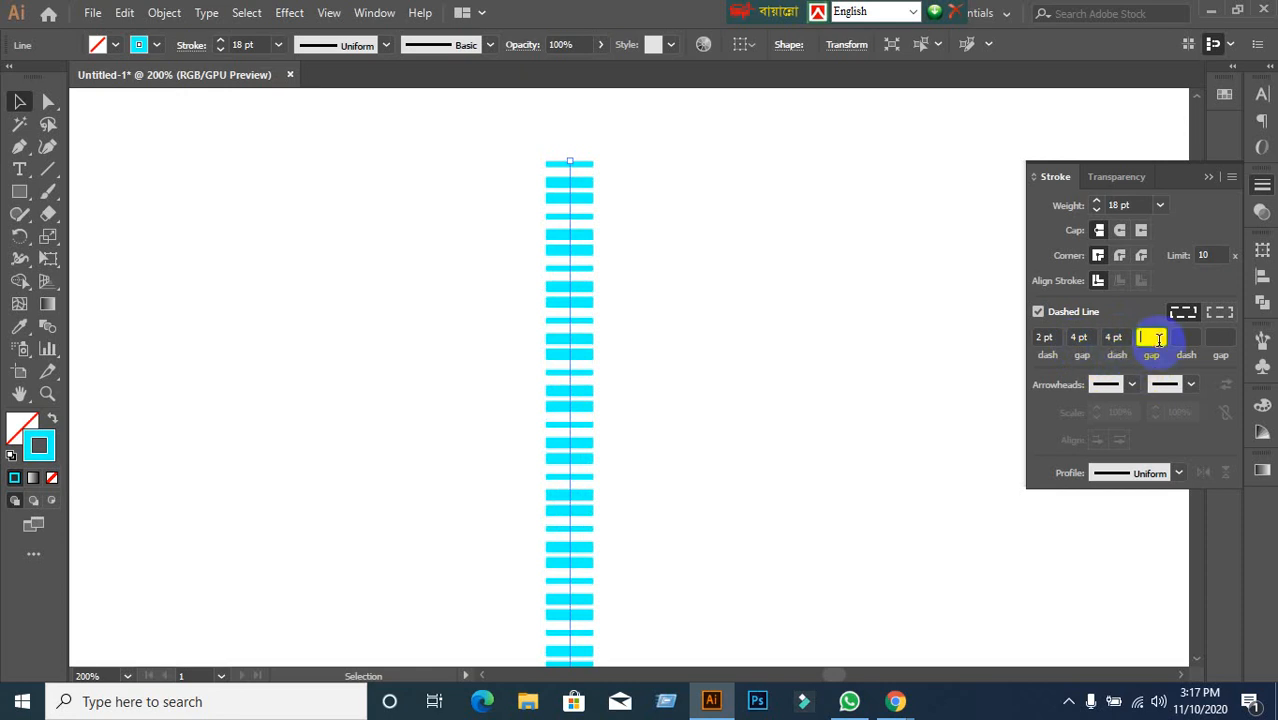
{"action": "key", "text": "Up"}
{"action": "key", "text": "Up"}
{"action": "key", "text": "Up"}
{"action": "key", "text": "Up"}
{"action": "key", "text": "Up"}
{"action": "key", "text": "Up"}
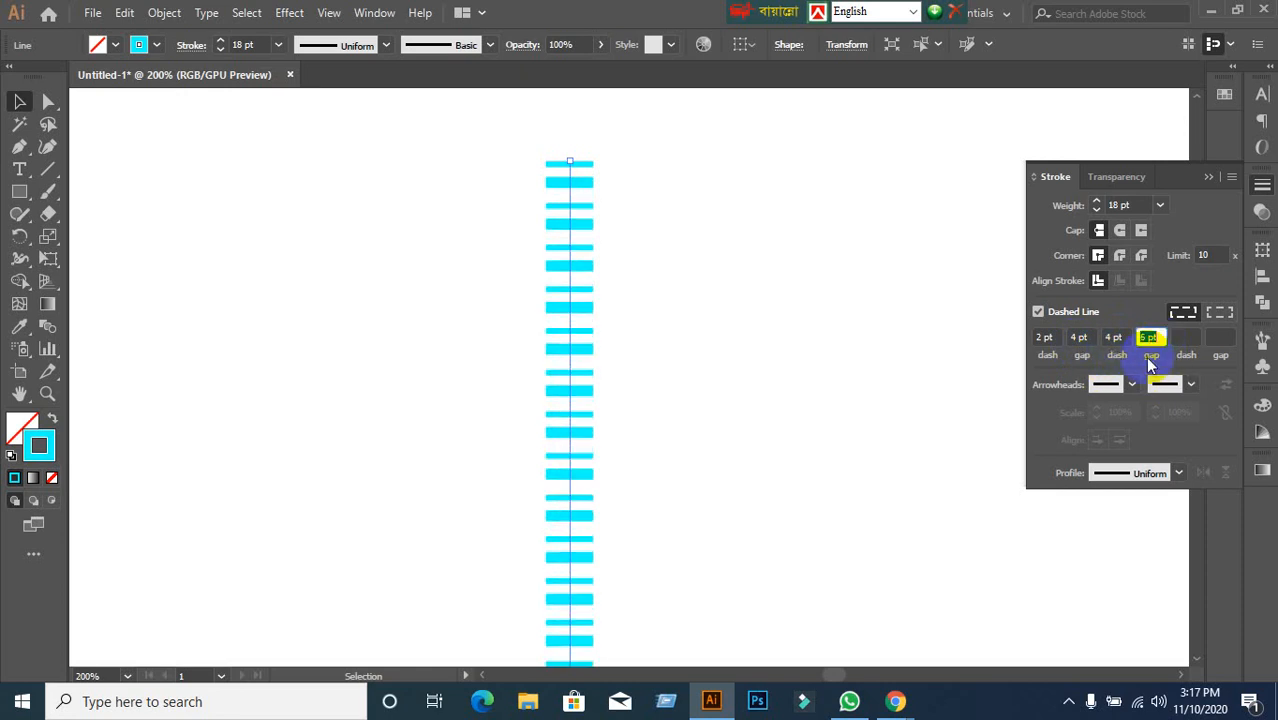
{"action": "left_click", "coordinate": [1183, 384]}
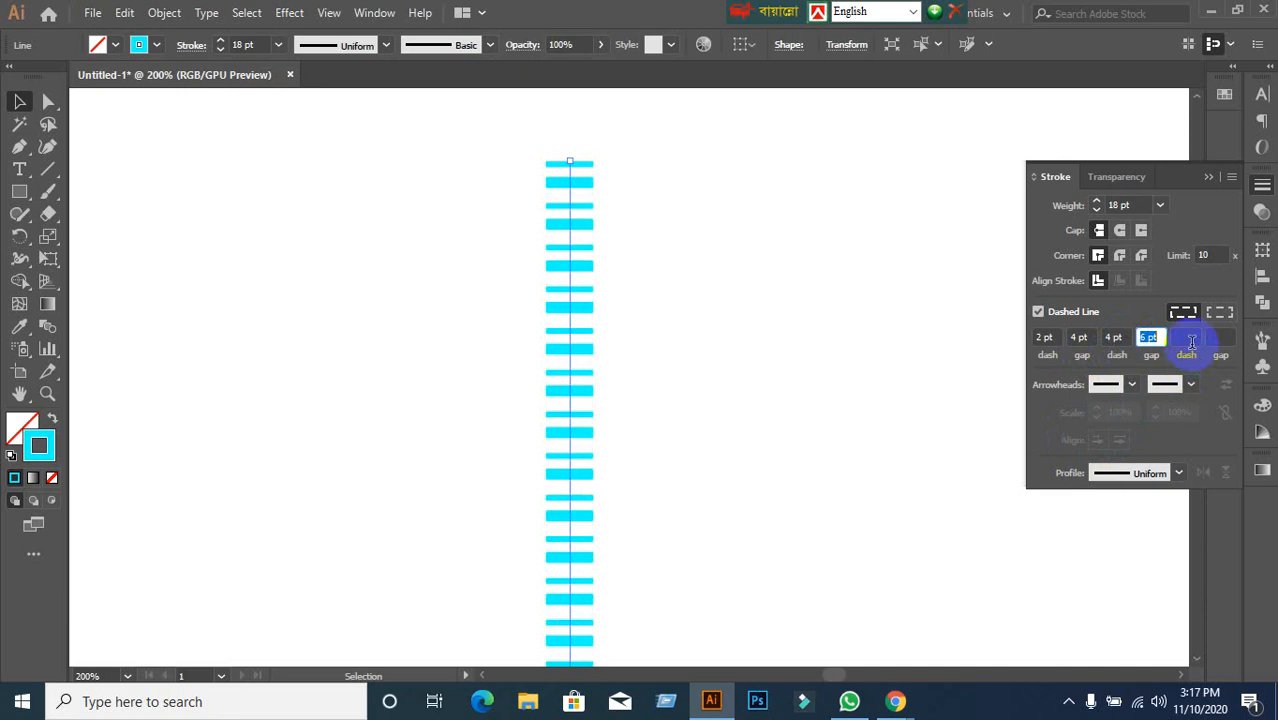
{"action": "left_click", "coordinate": [1188, 338]}
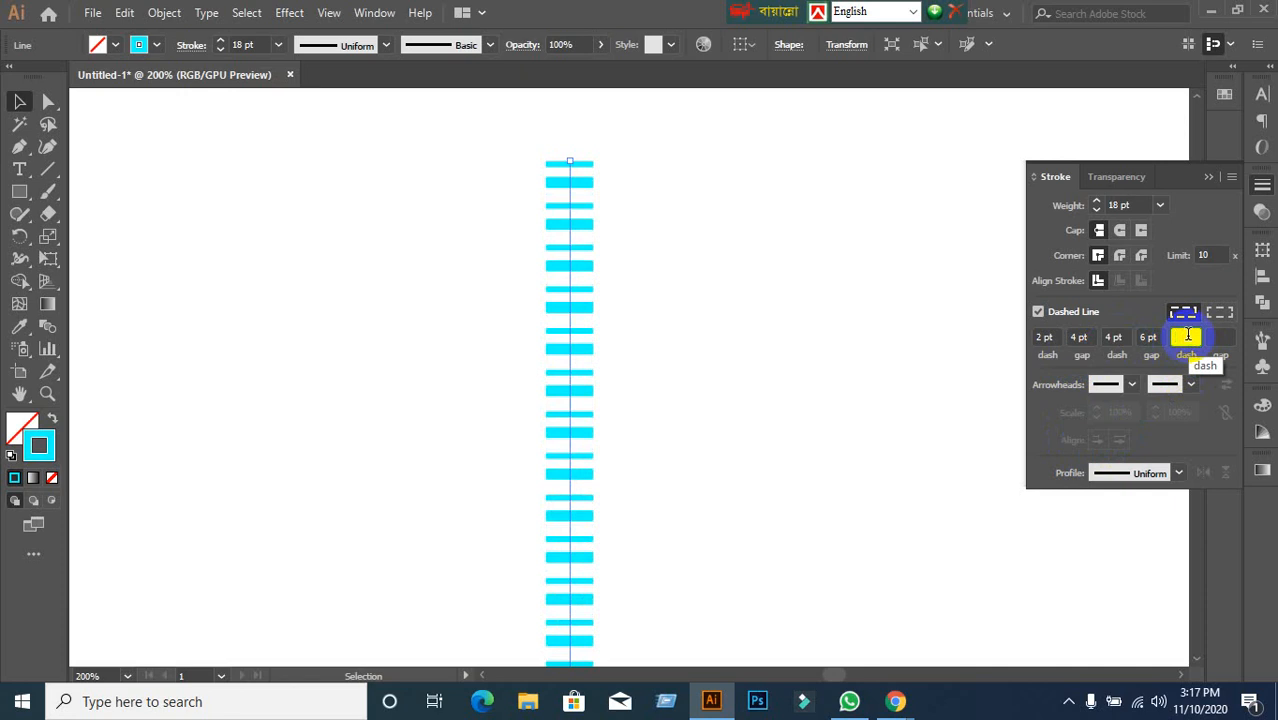
{"action": "key", "text": "Up"}
{"action": "key", "text": "Up"}
{"action": "key", "text": "Up"}
{"action": "key", "text": "Up"}
{"action": "key", "text": "Up"}
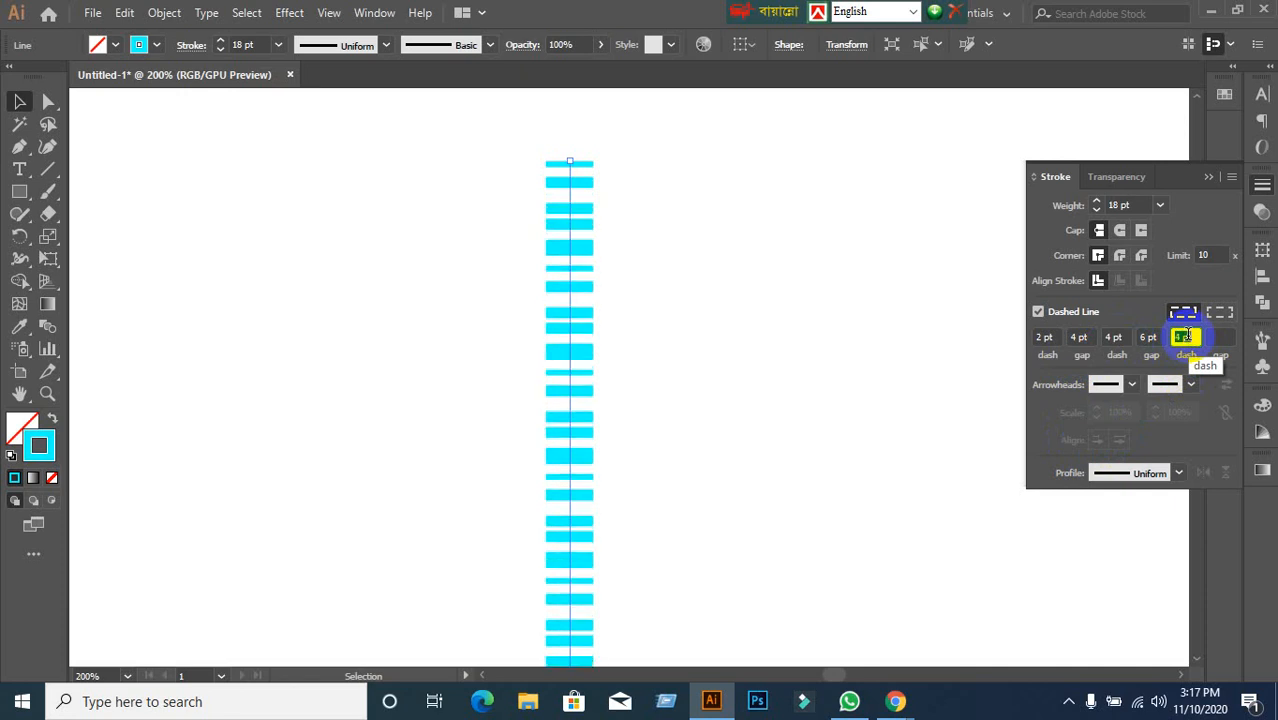
{"action": "key", "text": "Up"}
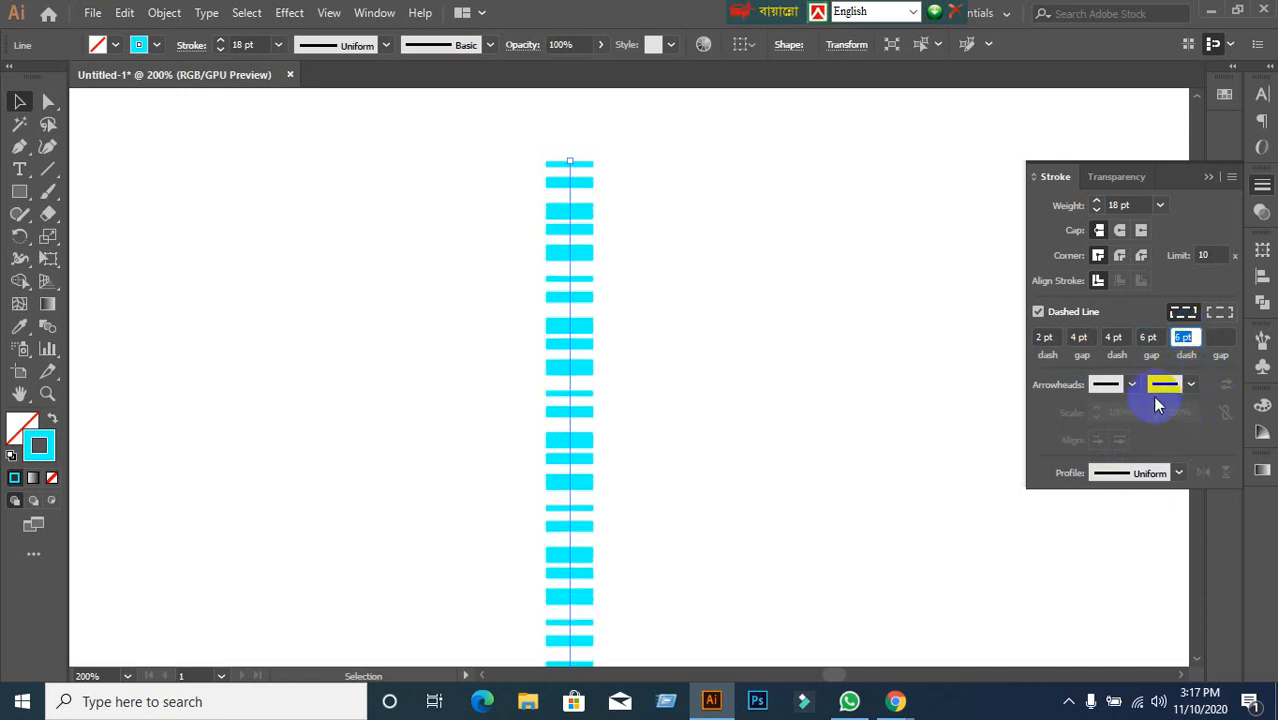
{"action": "left_click", "coordinate": [1216, 338]}
{"action": "key", "text": "Up"}
{"action": "key", "text": "Up"}
{"action": "key", "text": "Up"}
{"action": "key", "text": "Up"}
{"action": "key", "text": "Up"}
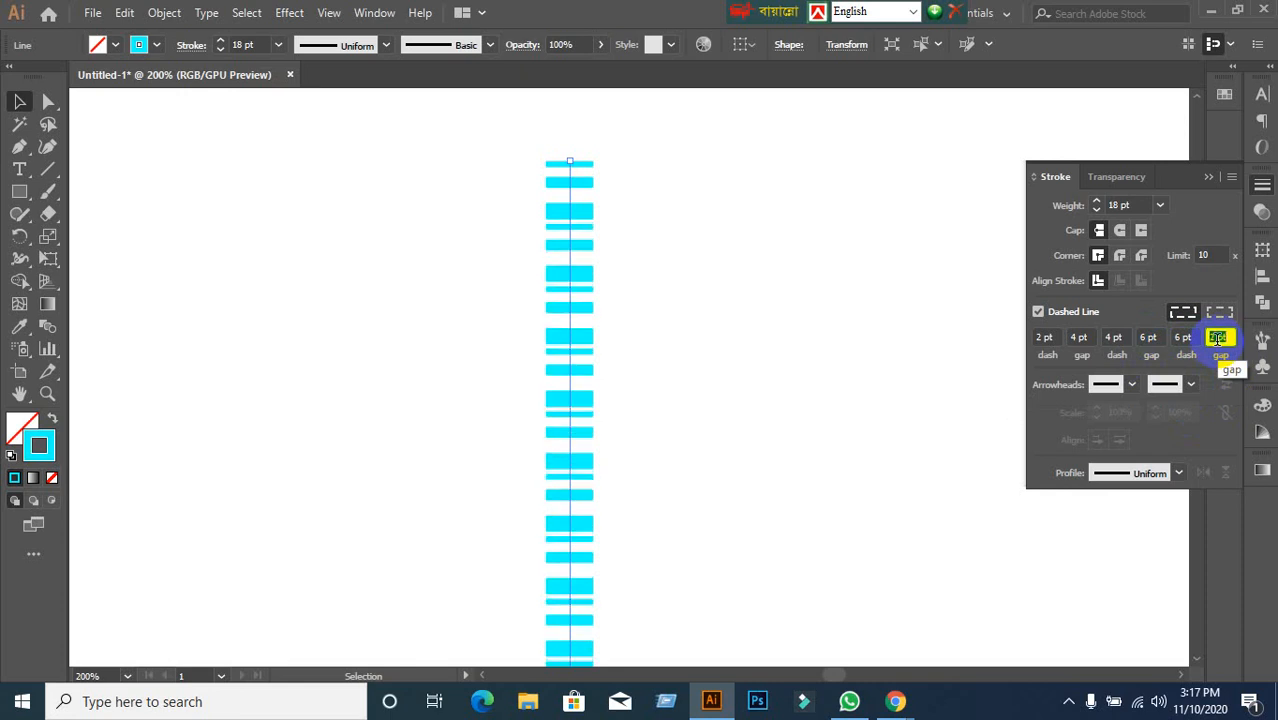
{"action": "key", "text": "Up"}
{"action": "key", "text": "Up"}
{"action": "key", "text": "Up"}
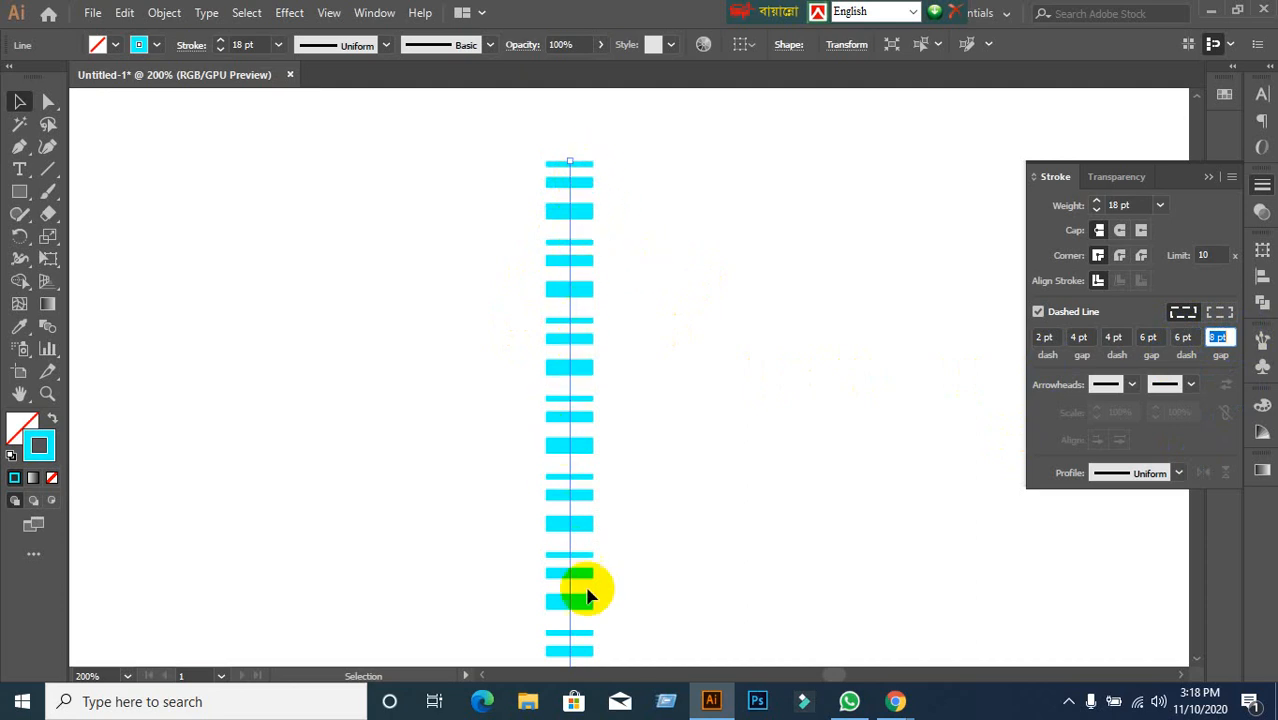
Clear the extra dash and gap values, back to a 2 pt dash, 4 pt gap pattern.
{"action": "scroll", "coordinate": [573, 434], "scroll_direction": "down", "scroll_amount": 5}
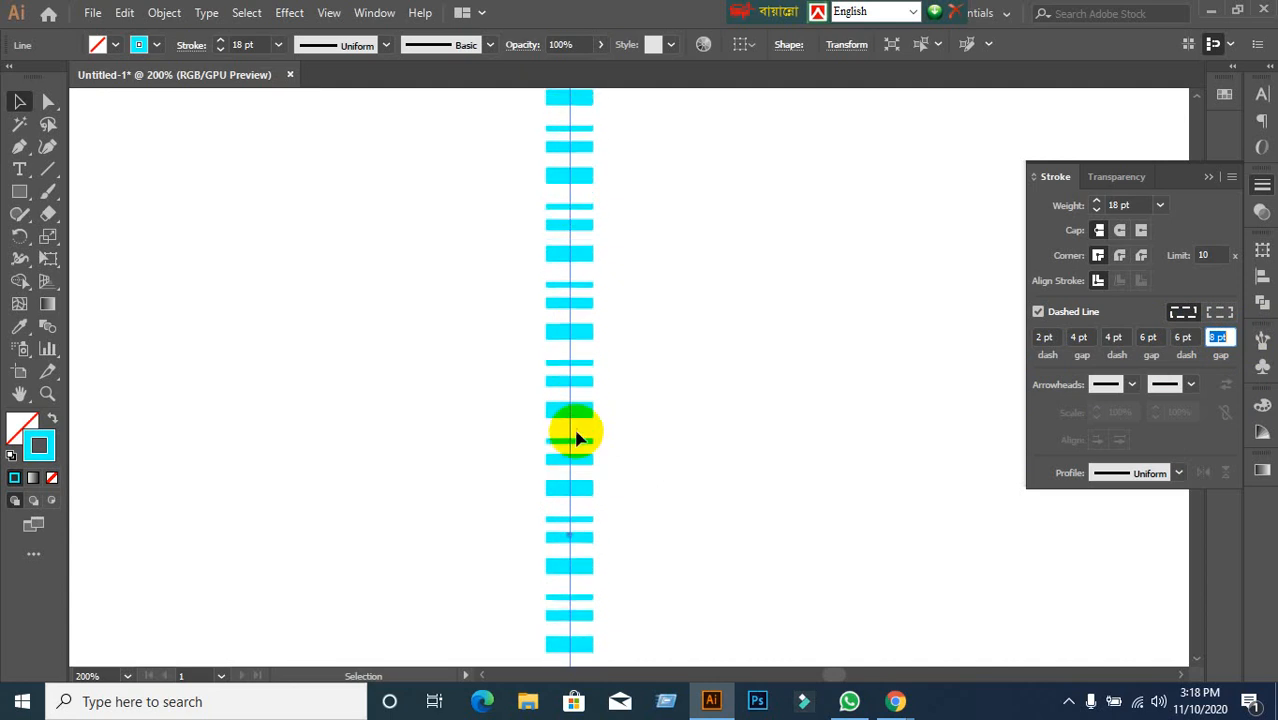
{"action": "scroll", "coordinate": [577, 462], "scroll_direction": "up", "scroll_amount": 8}
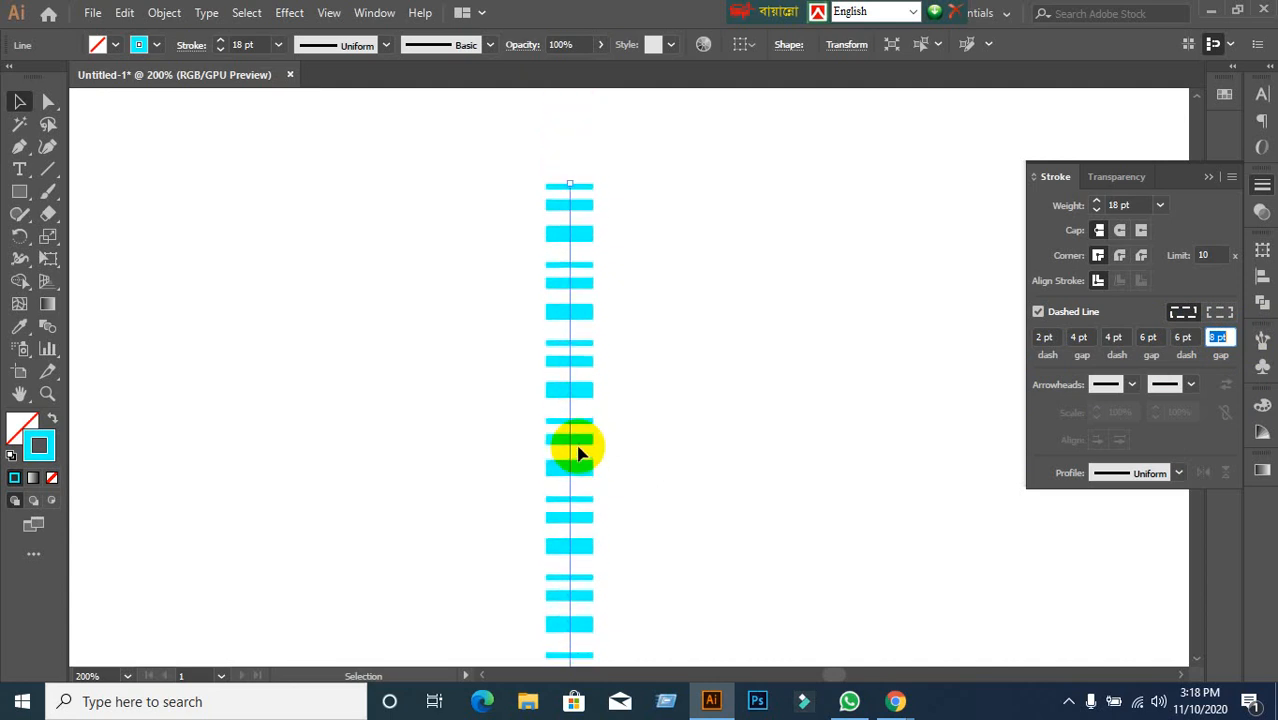
{"action": "scroll", "coordinate": [574, 446], "scroll_direction": "down", "scroll_amount": 1}
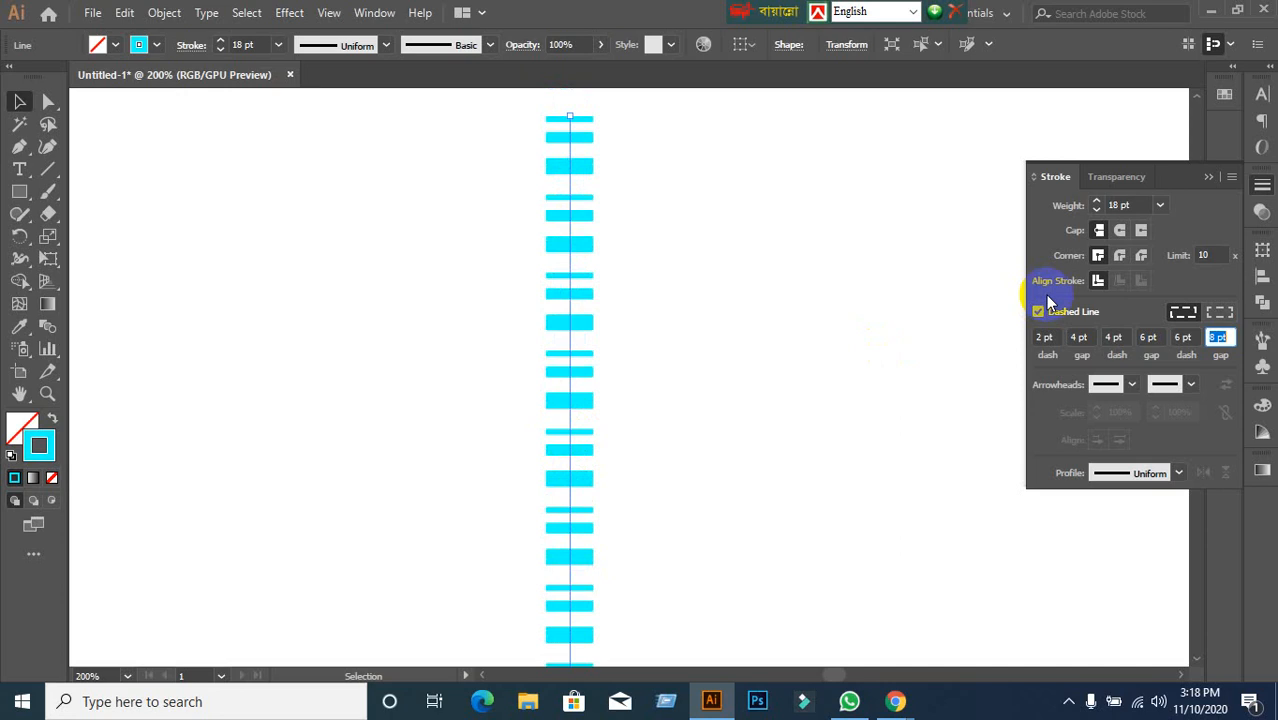
{"action": "key", "text": "BackSpace"}
{"action": "left_click", "coordinate": [1184, 337]}
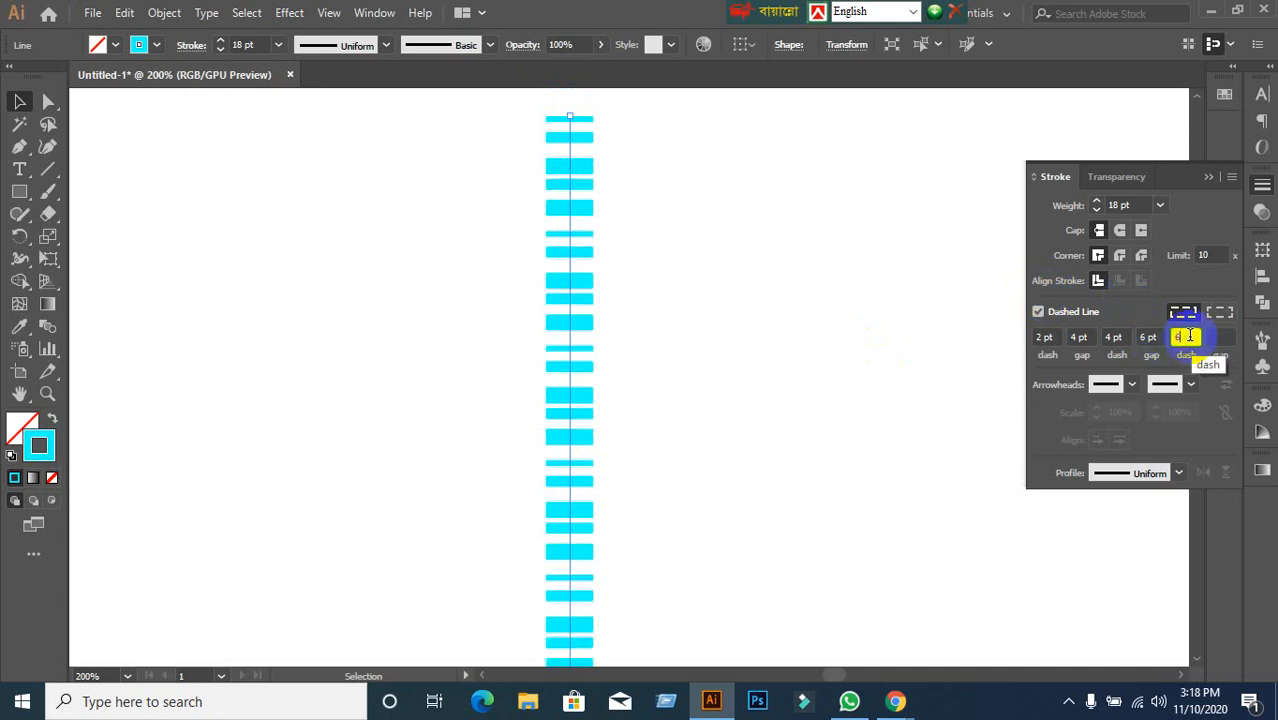
{"action": "key", "text": "BackSpace"}
{"action": "left_click", "coordinate": [1162, 337]}
{"action": "key", "text": "BackSpace"}
{"action": "key", "text": "BackSpace"}
{"action": "key", "text": "BackSpace"}
{"action": "key", "text": "BackSpace"}
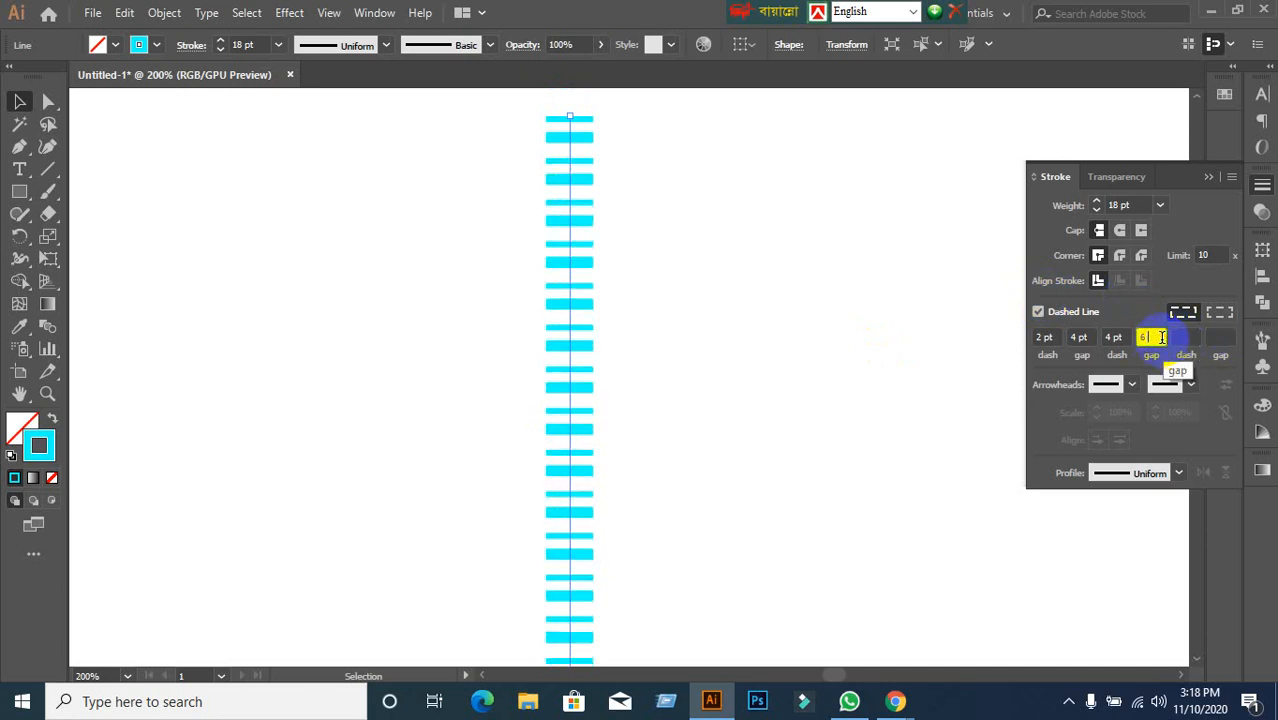
{"action": "left_click", "coordinate": [1122, 337]}
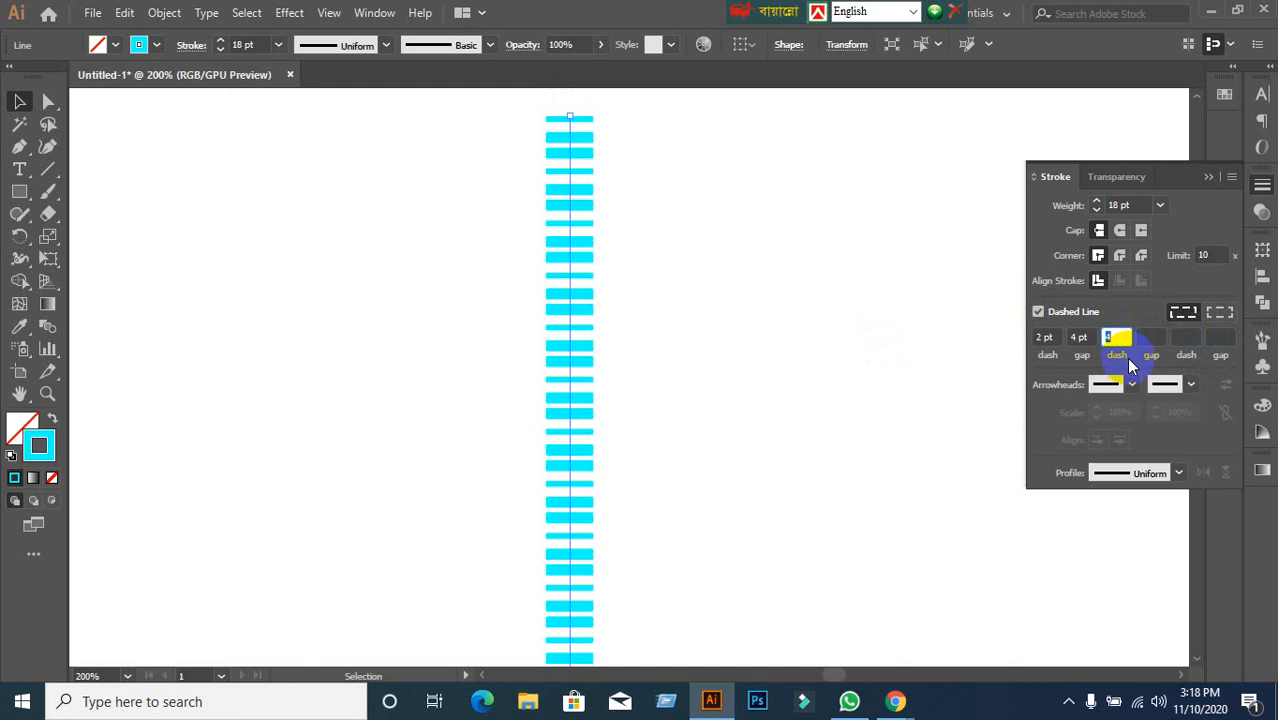
{"action": "left_click", "coordinate": [815, 300]}
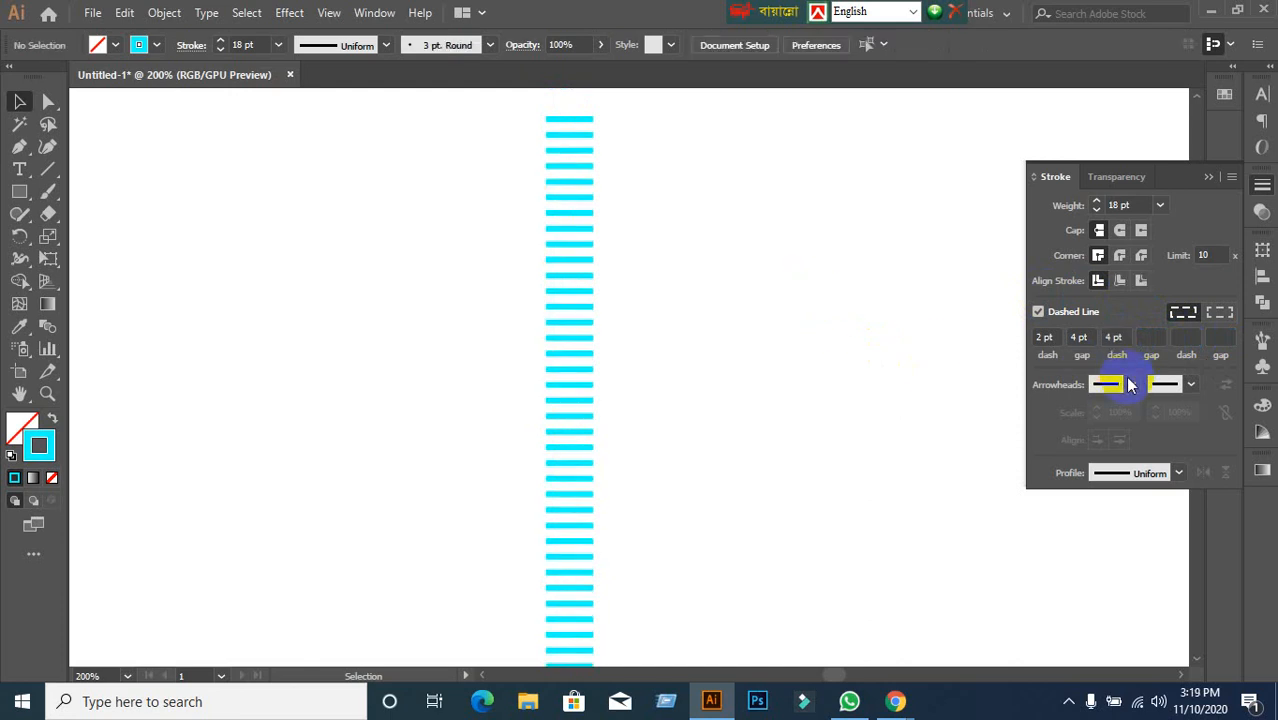
{"action": "left_click", "coordinate": [1116, 337]}
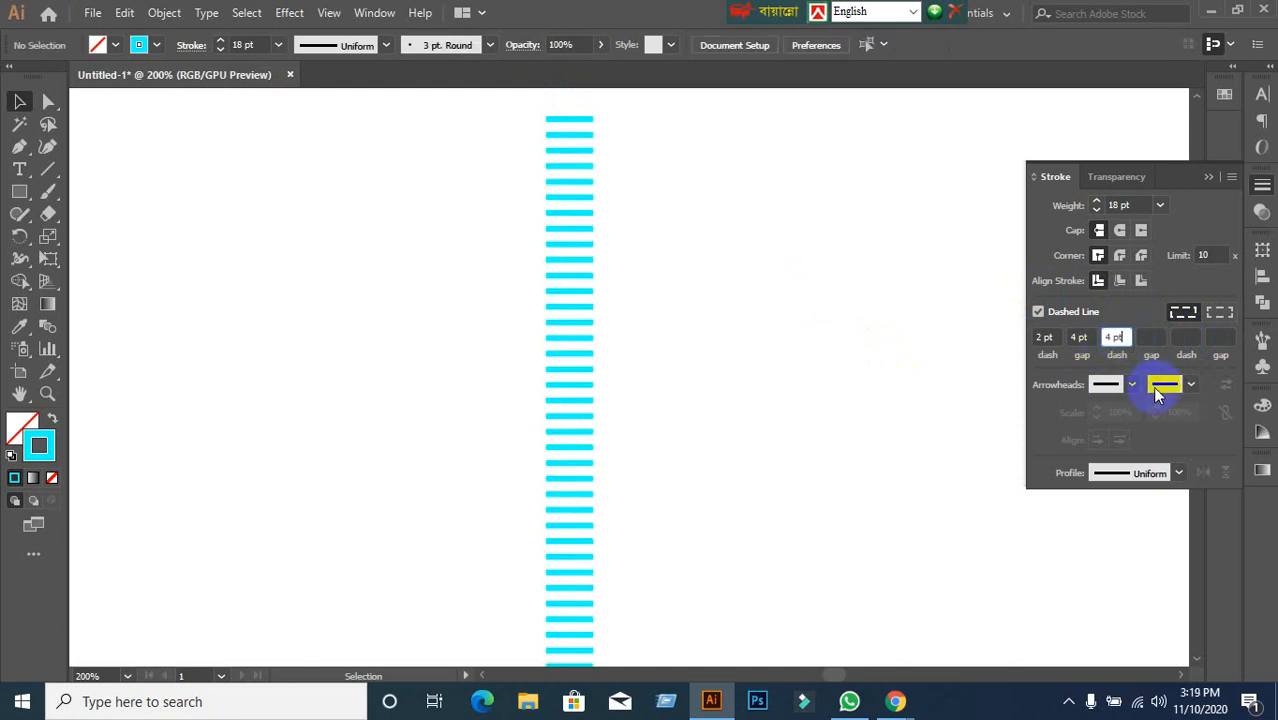
{"action": "key", "text": "BackSpace"}
{"action": "key", "text": "BackSpace"}
{"action": "key", "text": "BackSpace"}
{"action": "key", "text": "BackSpace"}
{"action": "left_click", "coordinate": [864, 363]}
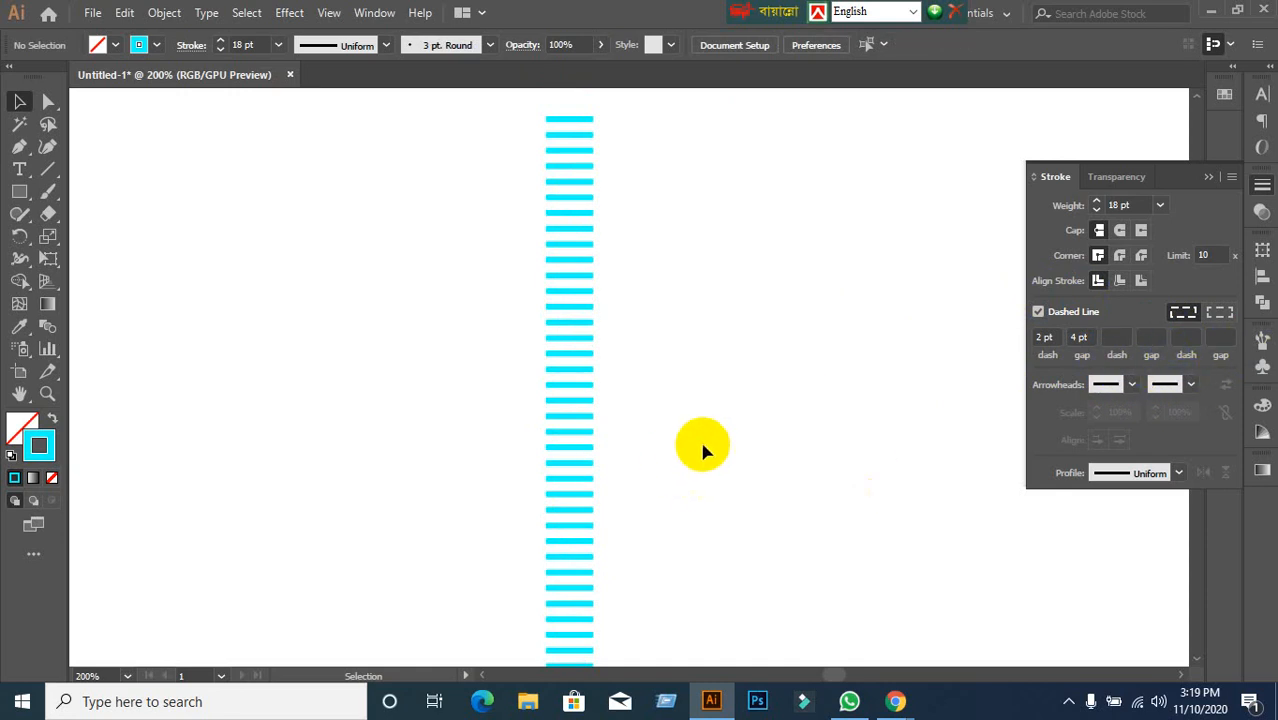
Switch the line back to a solid stroke and delete it.
{"action": "left_click_drag", "start_coordinate": [450, 209], "coordinate": [785, 437]}
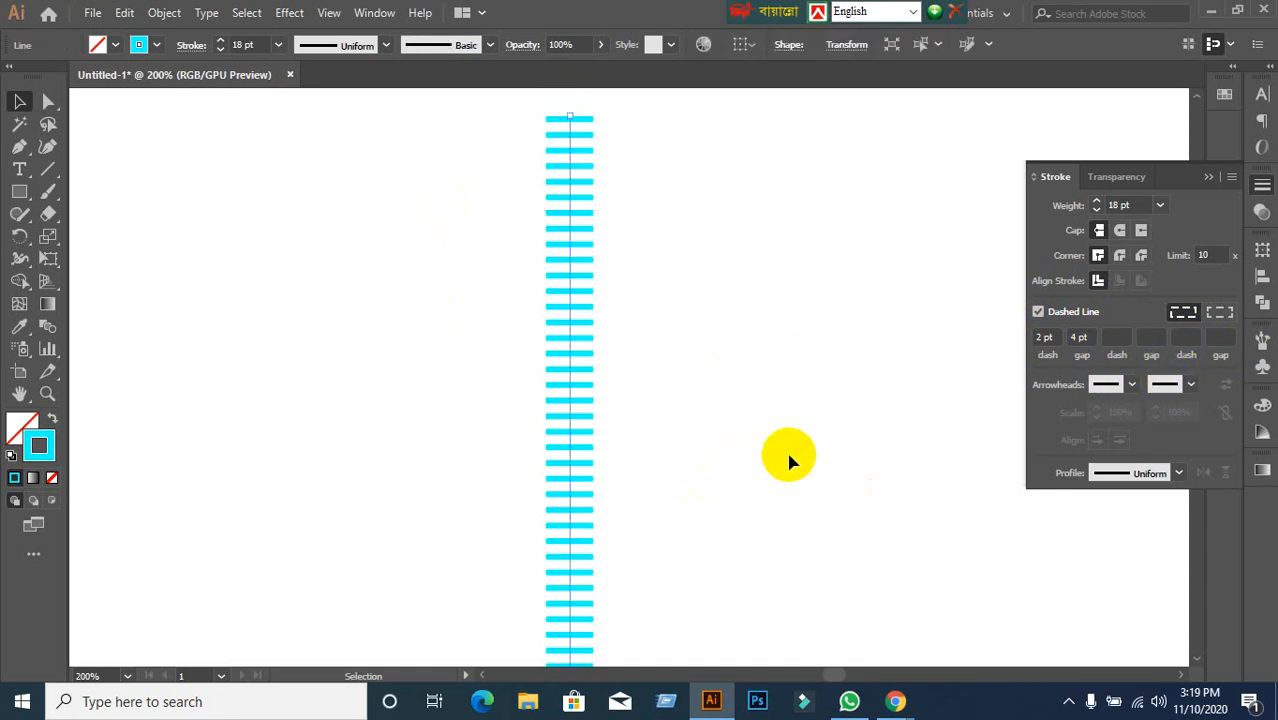
{"action": "left_click", "coordinate": [1038, 313]}
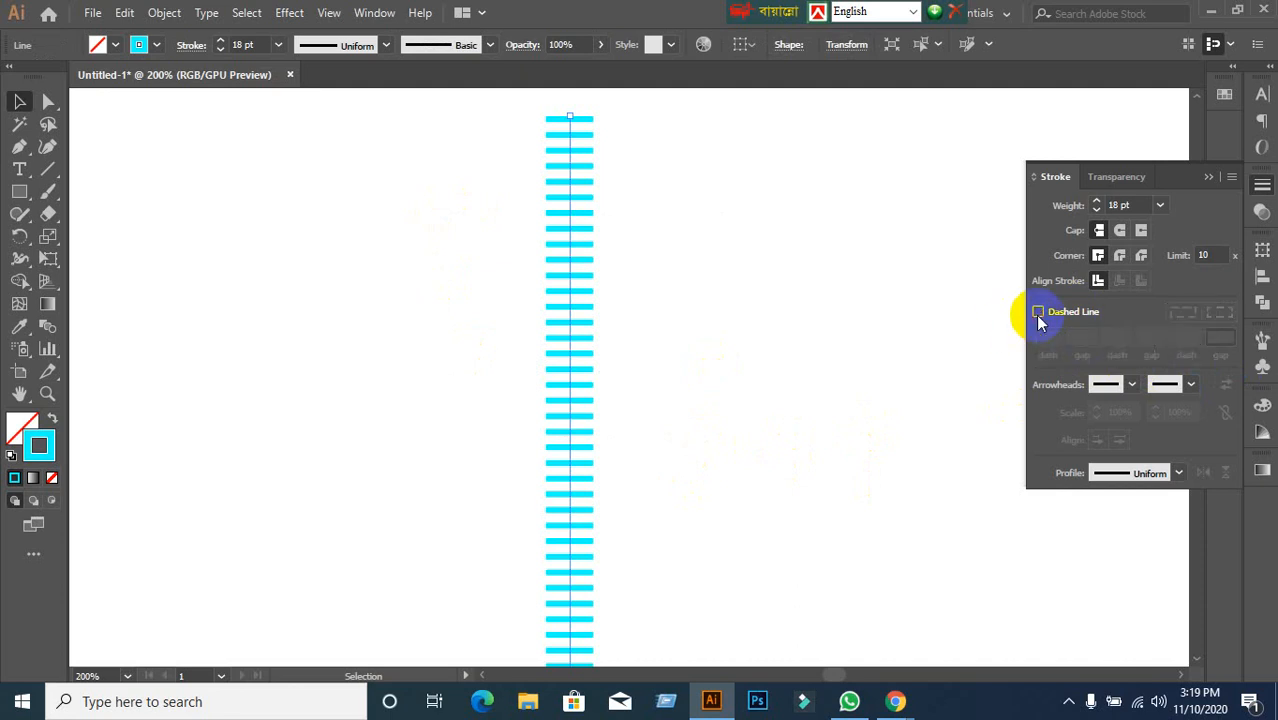
{"action": "left_click", "coordinate": [880, 412]}
{"action": "left_click_drag", "start_coordinate": [484, 362], "coordinate": [620, 406]}
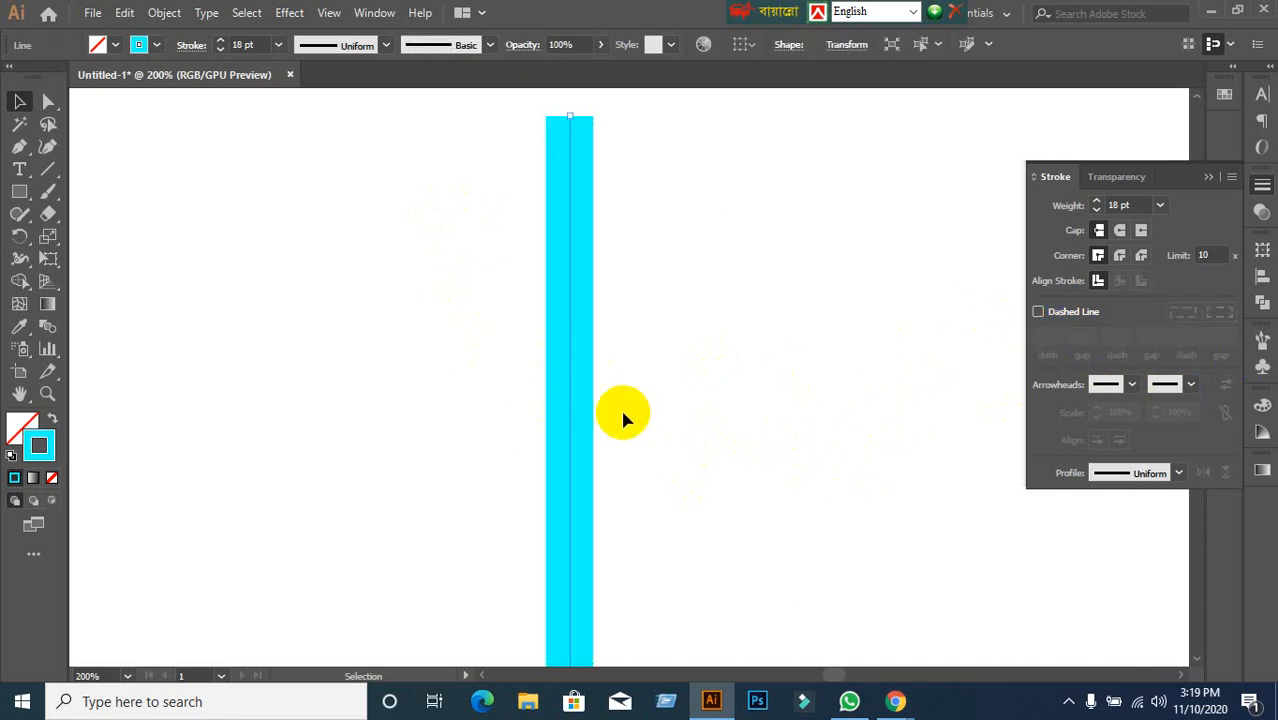
{"action": "key", "text": "Delete"}
{"action": "left_click", "coordinate": [47, 172]}
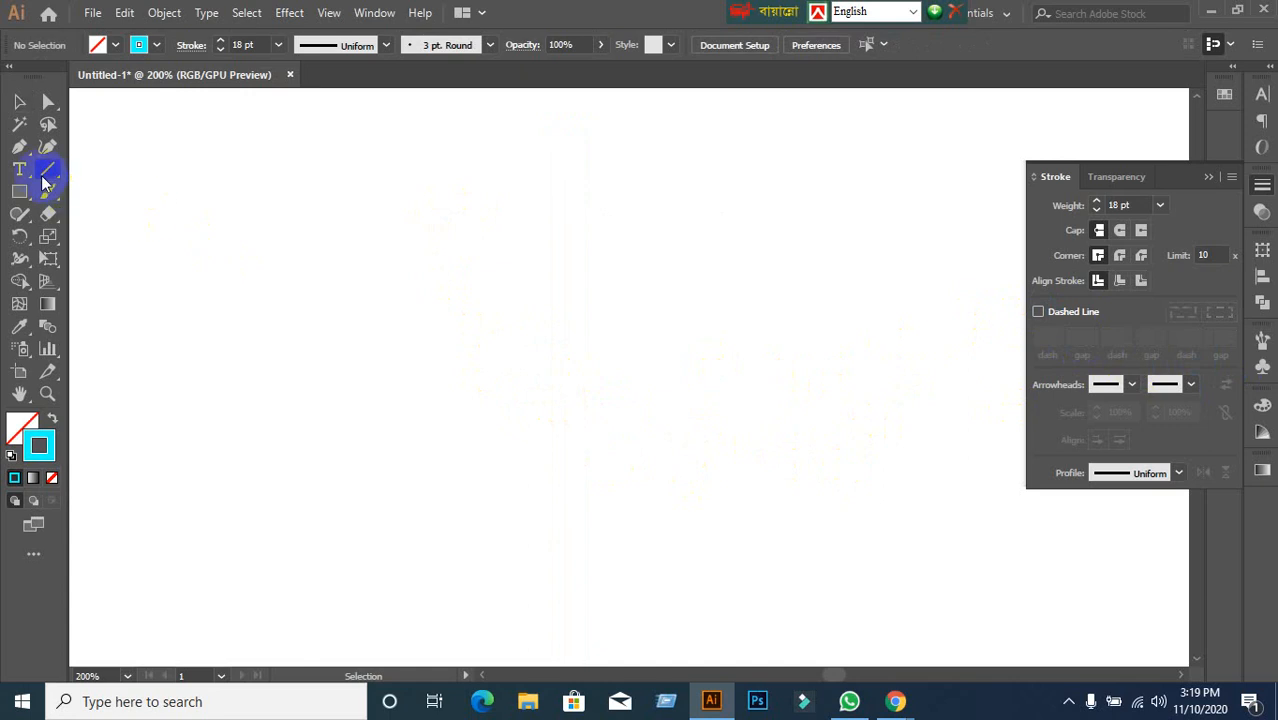
Draw a horizontal cyan line, add an Arrow 1 start head, set weight to 8 pt.
{"action": "mouse_move", "coordinate": [327, 322]}
{"action": "left_mouse_down"}
{"action": "mouse_move", "coordinate": [685, 345]}
{"action": "mouse_move", "coordinate": [814, 322]}
{"action": "left_mouse_up"}
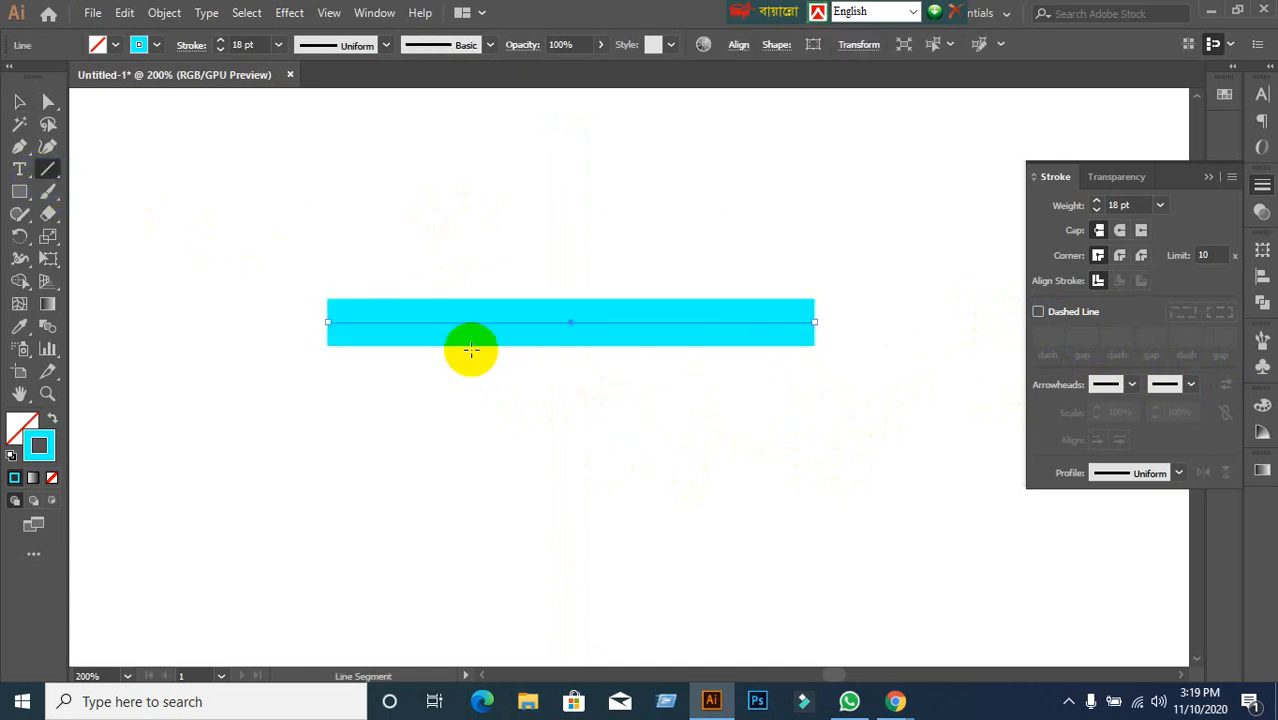
{"action": "left_click", "coordinate": [19, 101]}
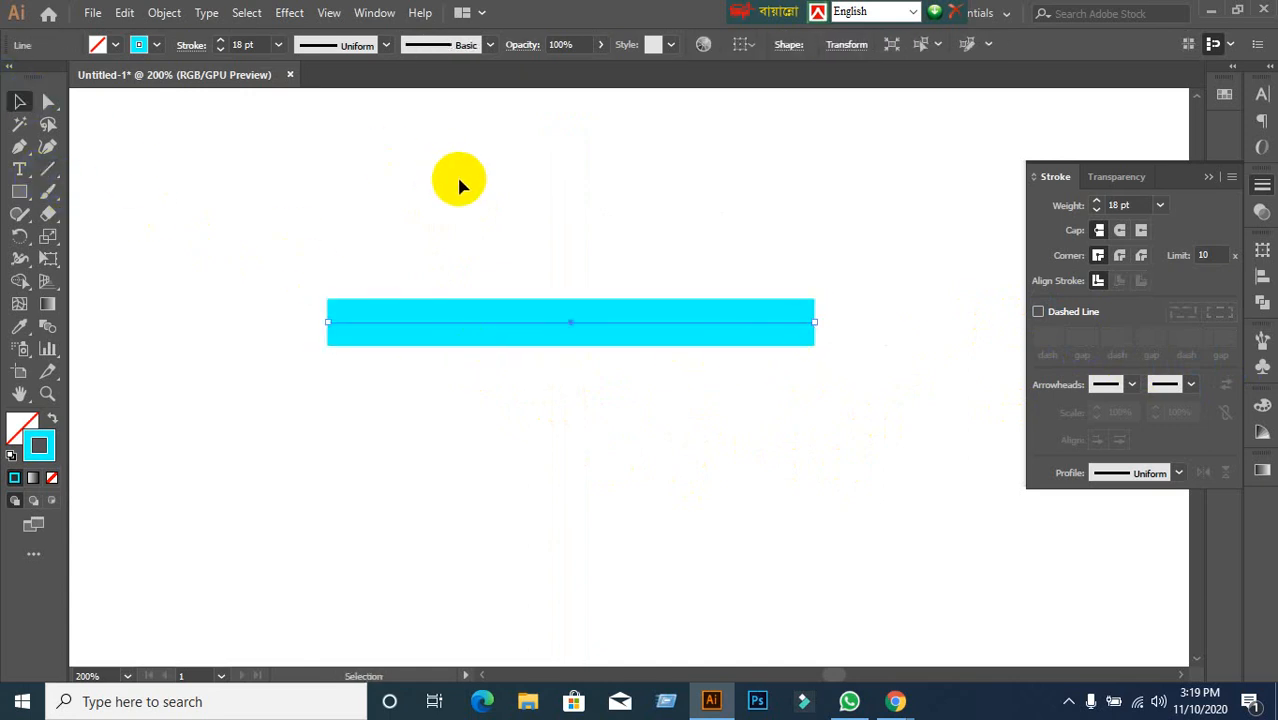
{"action": "left_click", "coordinate": [1132, 386]}
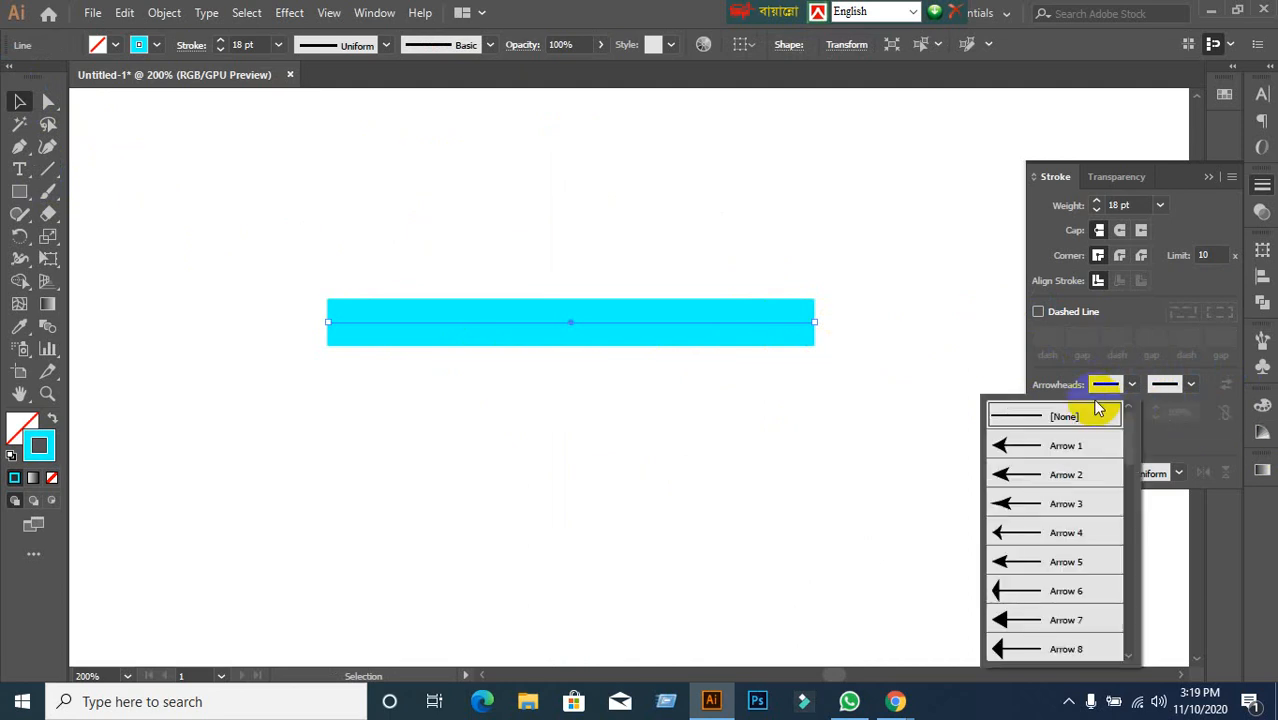
{"action": "left_click", "coordinate": [1062, 445]}
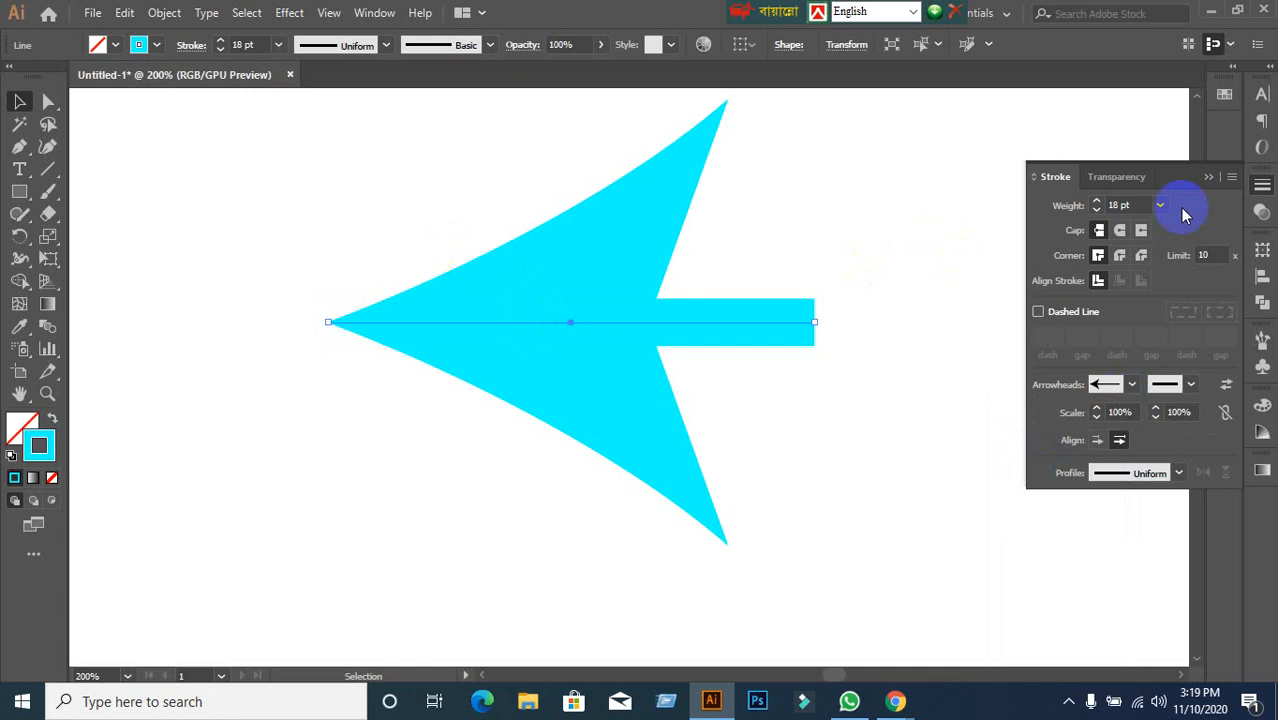
{"action": "double_click", "coordinate": [1138, 206]}
{"action": "key", "text": "Down"}
{"action": "key", "text": "Down"}
{"action": "key", "text": "Down"}
{"action": "key", "text": "Down"}
{"action": "key", "text": "Down"}
{"action": "key", "text": "Down"}
{"action": "key", "text": "Down"}
{"action": "key", "text": "Down"}
{"action": "key", "text": "Down"}
{"action": "key", "text": "Down"}
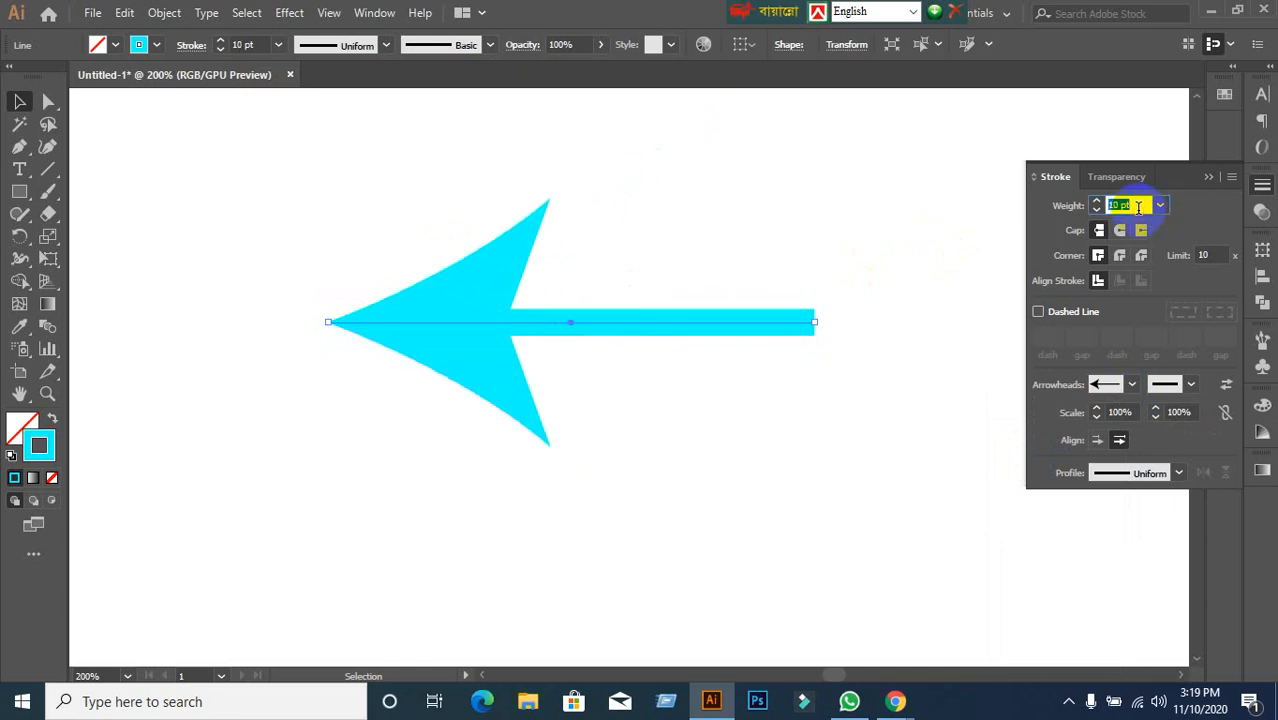
{"action": "key", "text": "Up"}
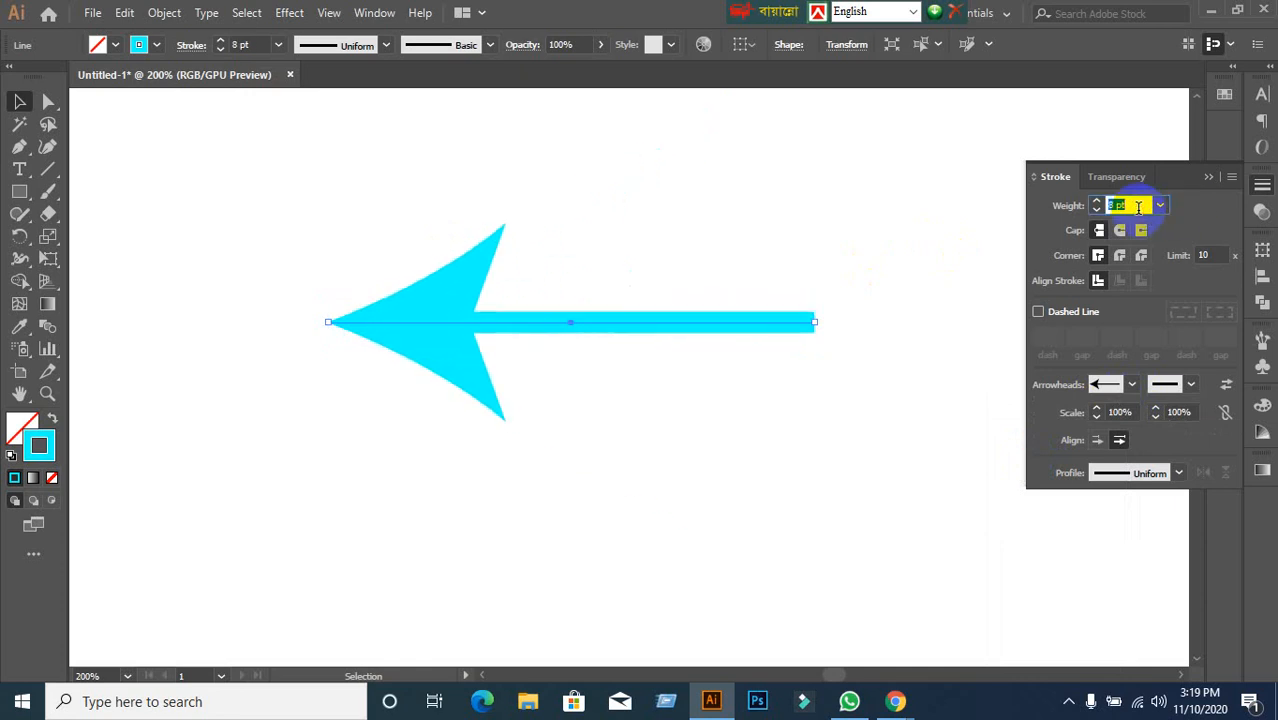
Try start arrowheads Arrow 3, Arrow 7, Arrow 13 and Arrow 18 on the line.
{"action": "left_click", "coordinate": [1132, 386]}
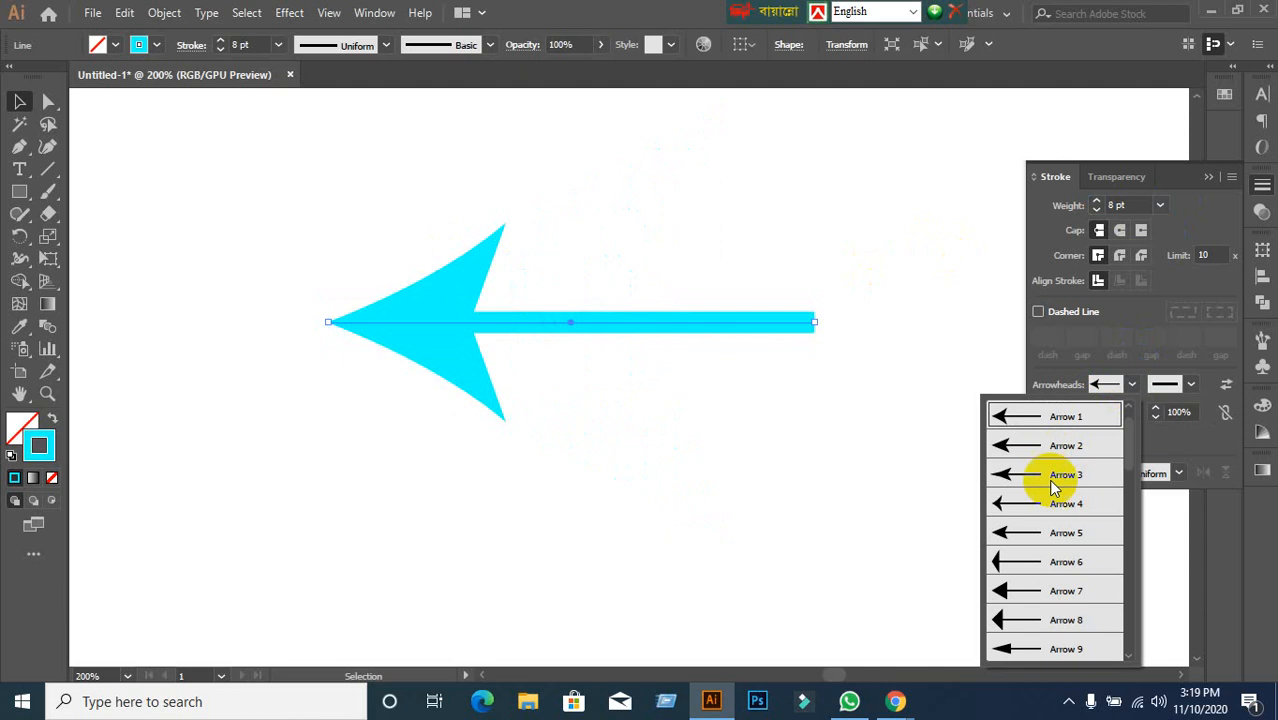
{"action": "left_click", "coordinate": [1047, 480]}
{"action": "left_click", "coordinate": [1133, 388]}
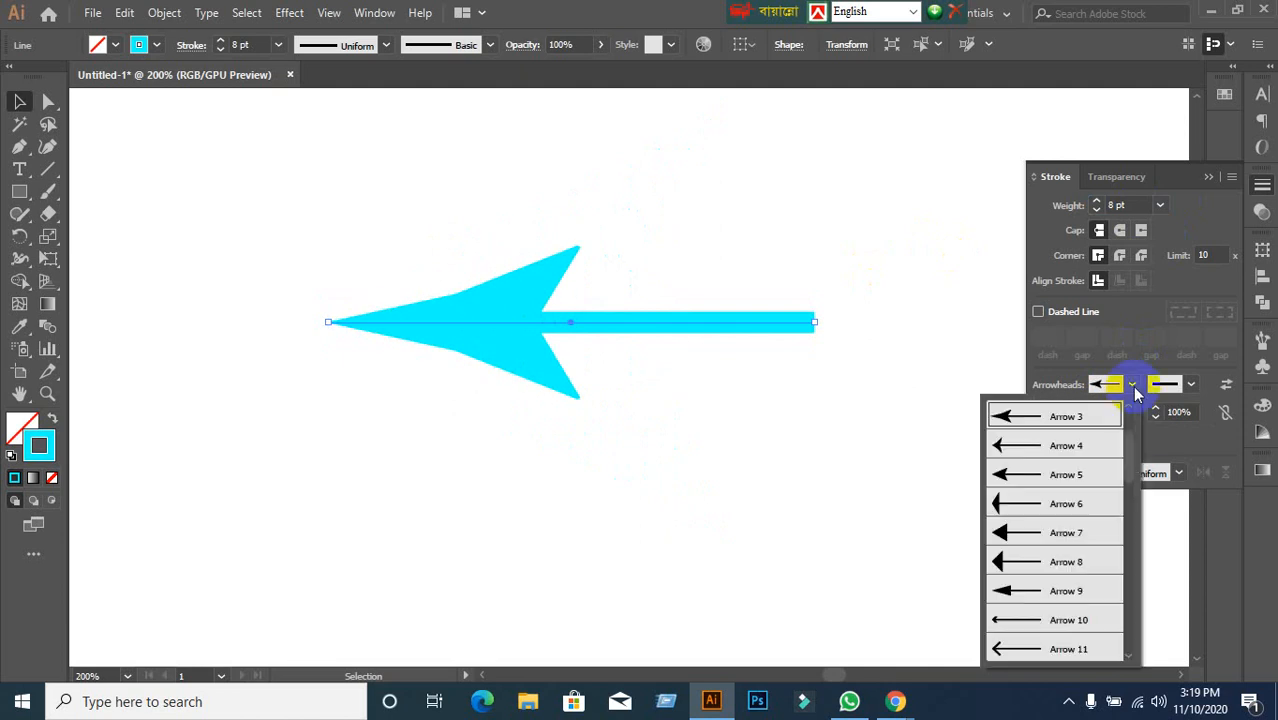
{"action": "left_click", "coordinate": [1055, 532]}
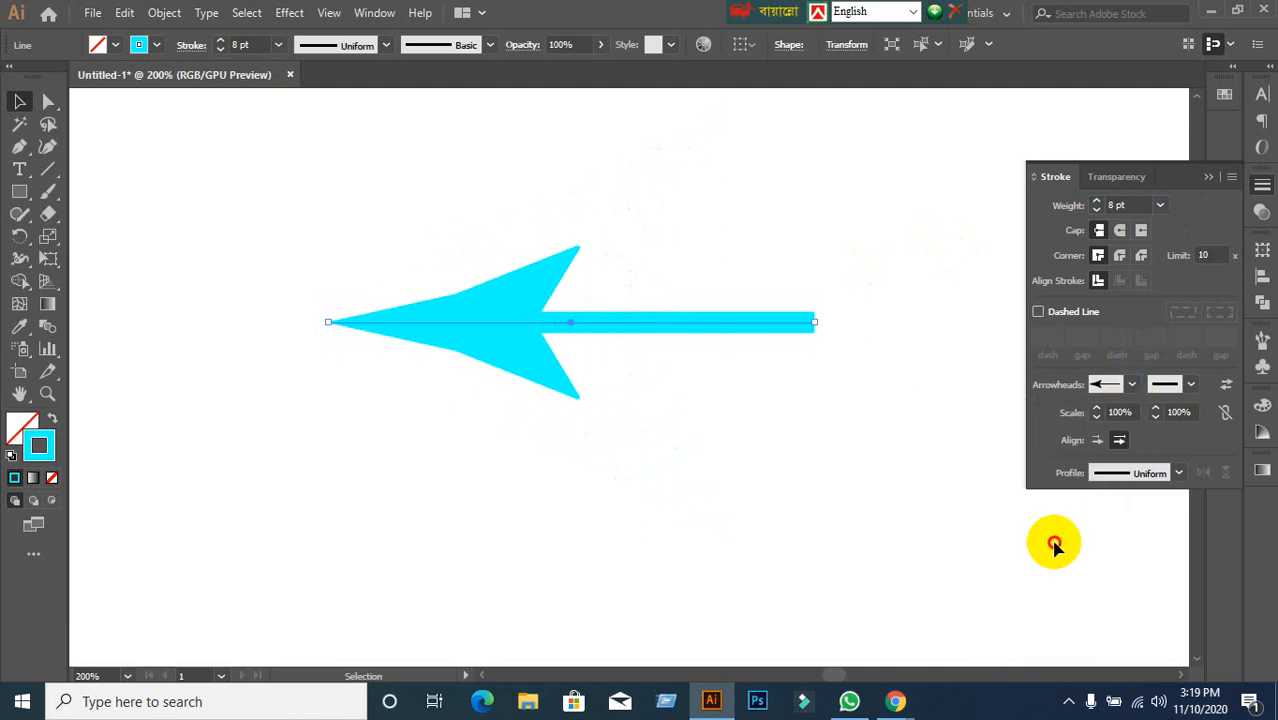
{"action": "left_click", "coordinate": [1135, 384]}
{"action": "left_click", "coordinate": [1063, 596]}
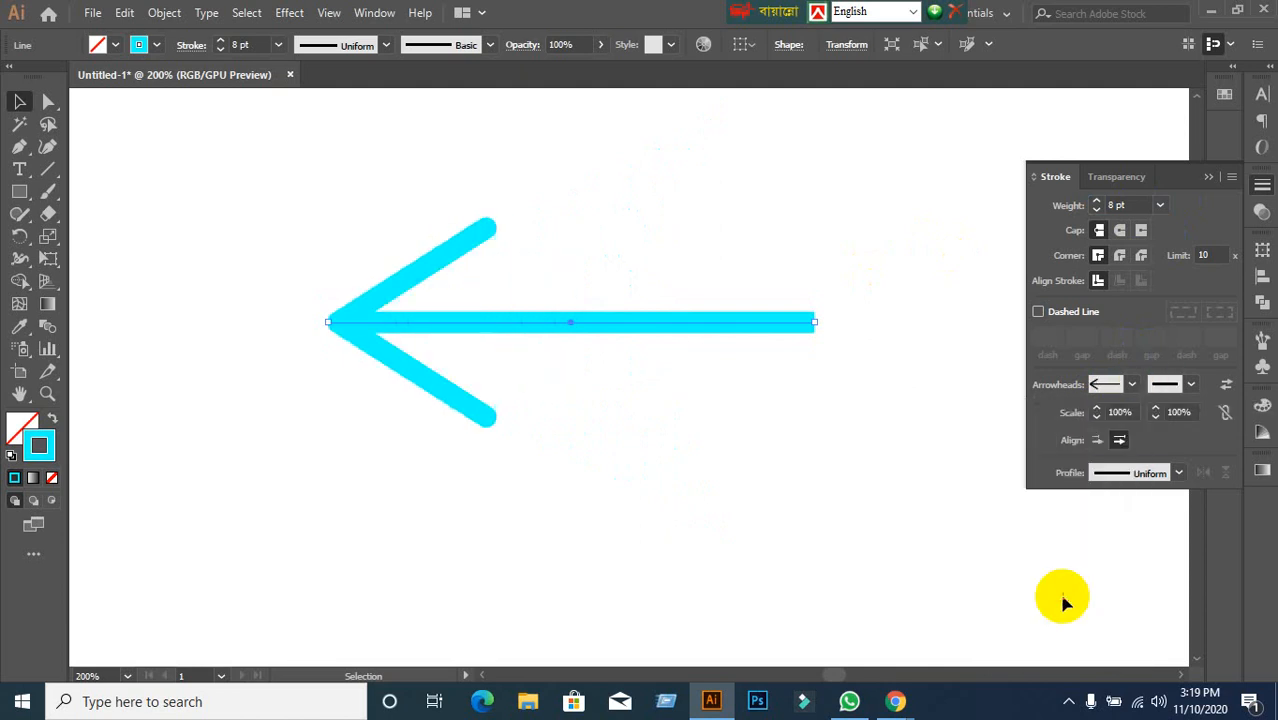
{"action": "left_click", "coordinate": [1133, 384]}
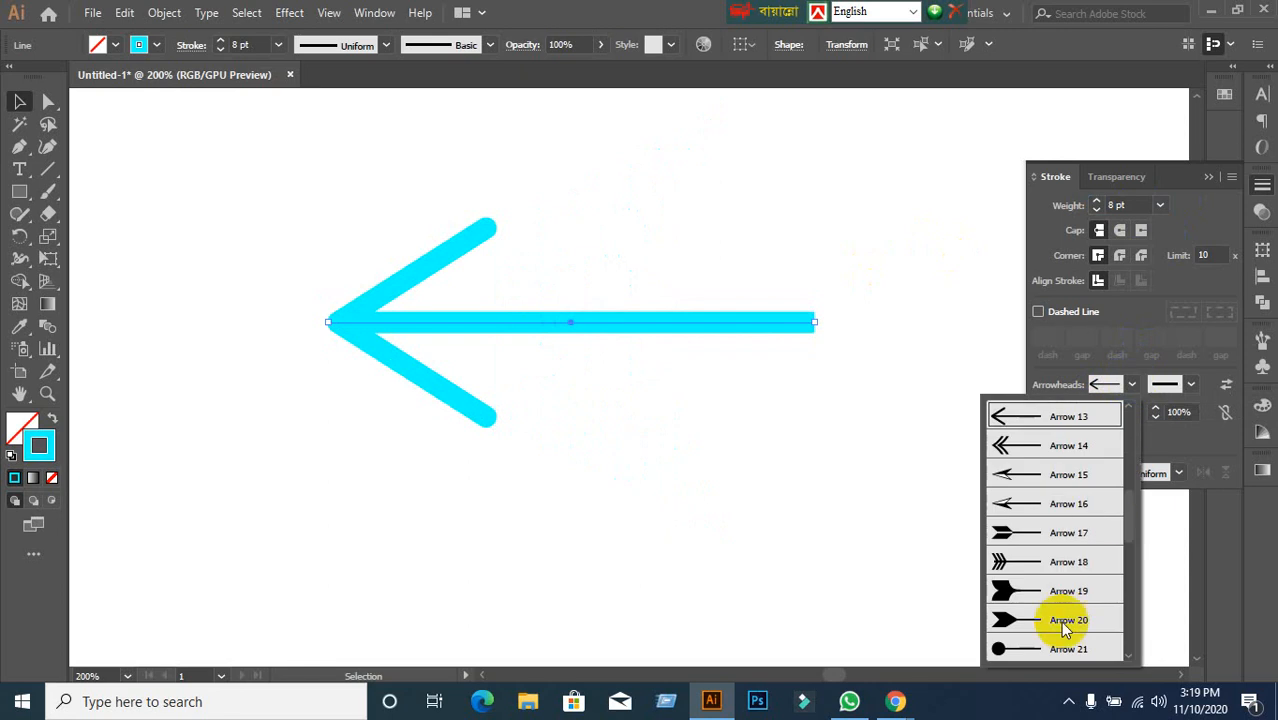
{"action": "left_click", "coordinate": [1075, 561]}
Try open triangle, hand and asterisk start arrowheads, then set it to [None].
{"action": "left_click", "coordinate": [1125, 384]}
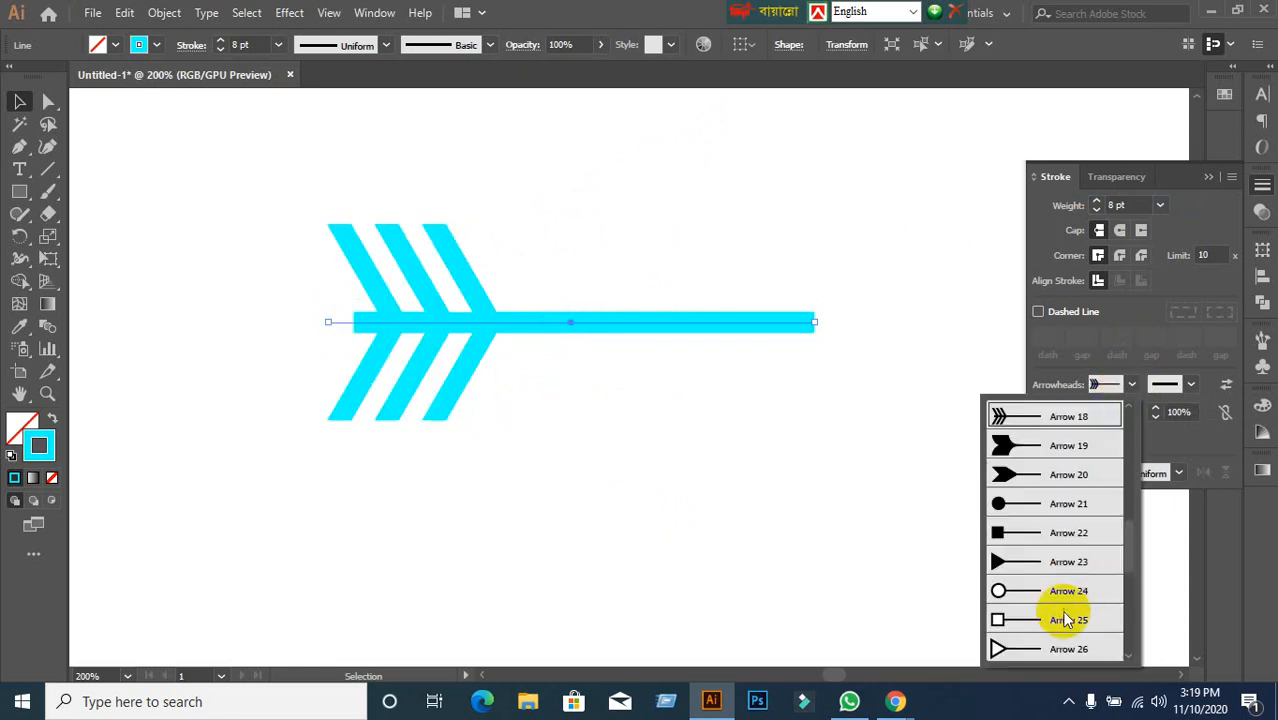
{"action": "left_click", "coordinate": [1050, 650]}
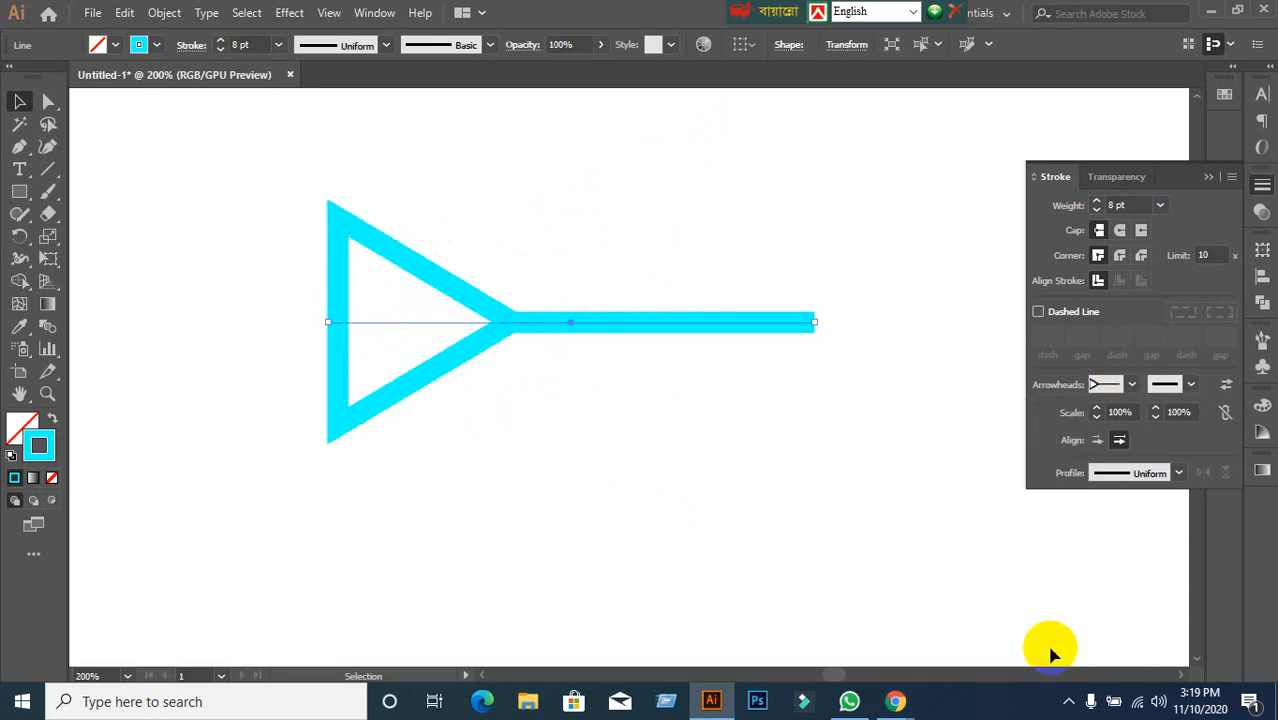
{"action": "left_click", "coordinate": [1131, 384]}
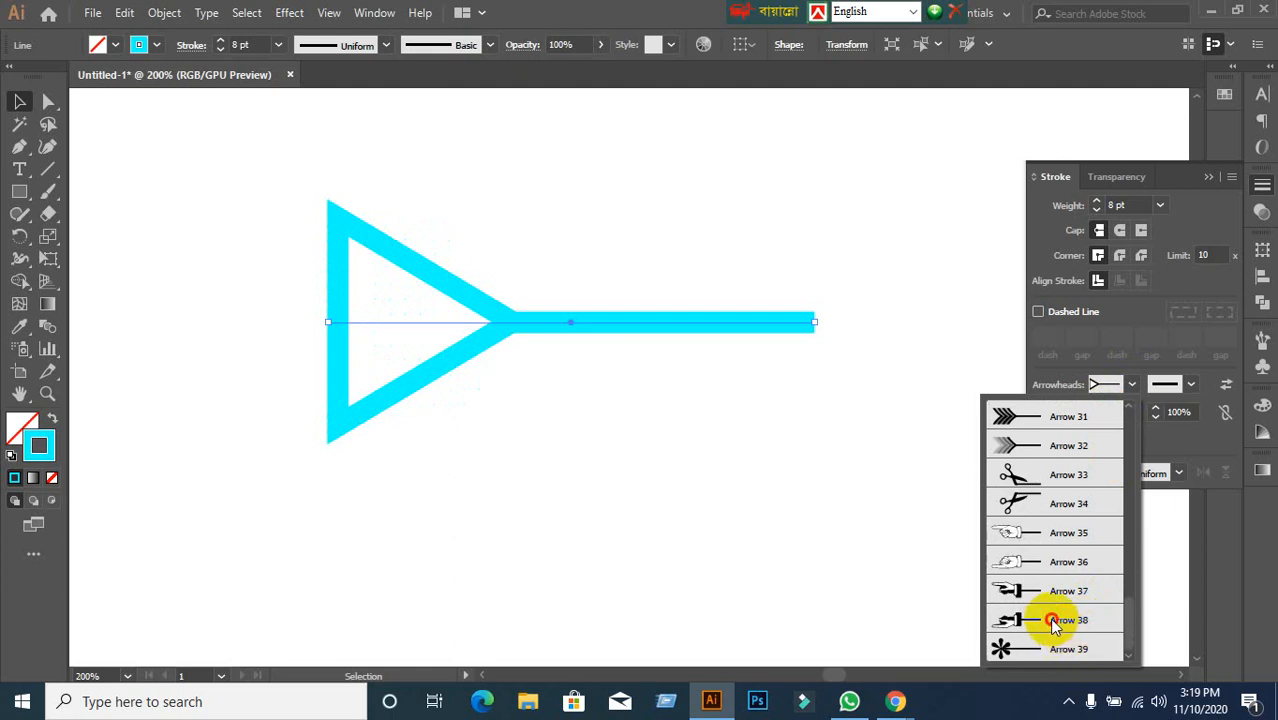
{"action": "left_click", "coordinate": [1068, 645]}
{"action": "left_click", "coordinate": [1131, 384]}
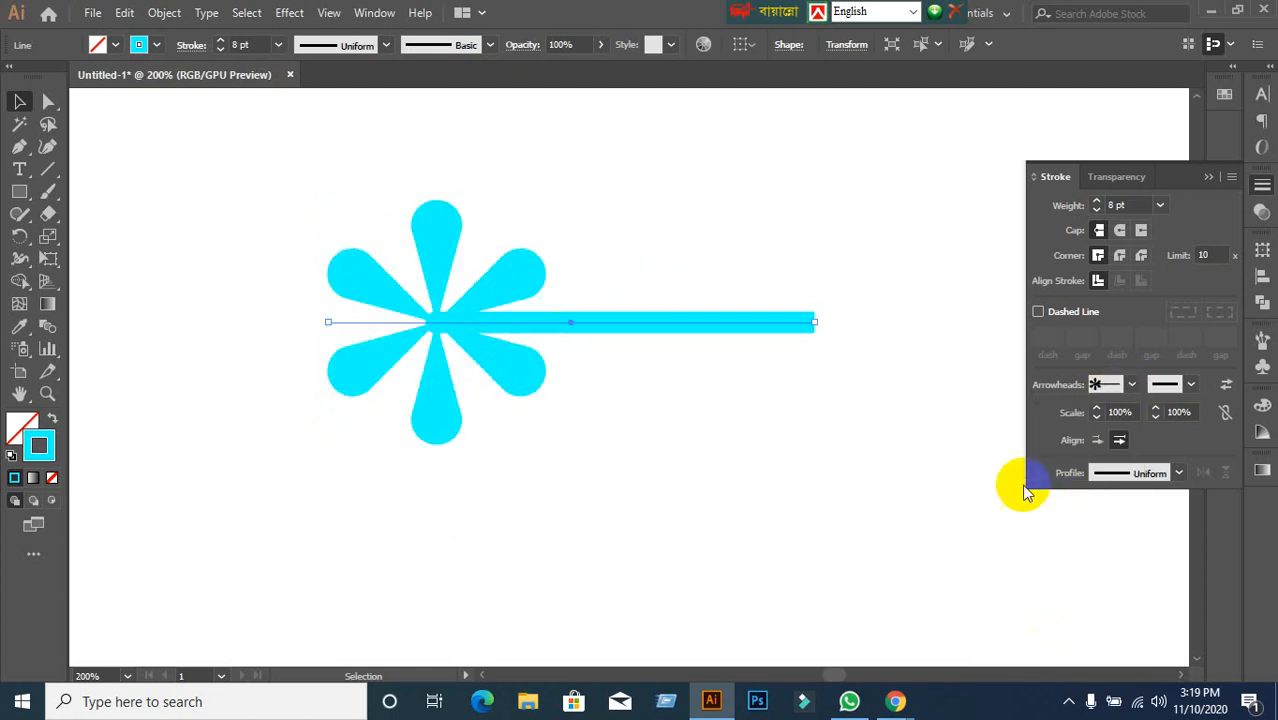
{"action": "left_click", "coordinate": [1131, 386]}
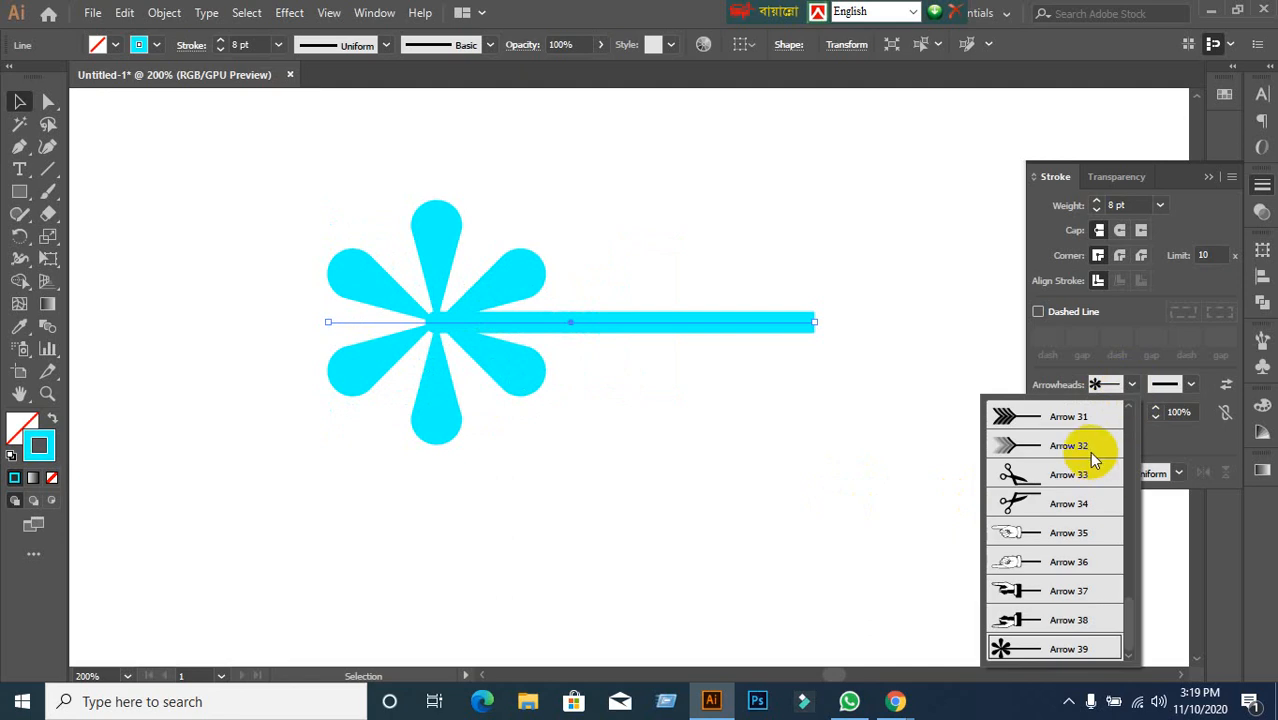
{"action": "scroll", "coordinate": [1088, 449], "scroll_direction": "up", "scroll_amount": 10}
{"action": "left_click", "coordinate": [1066, 432]}
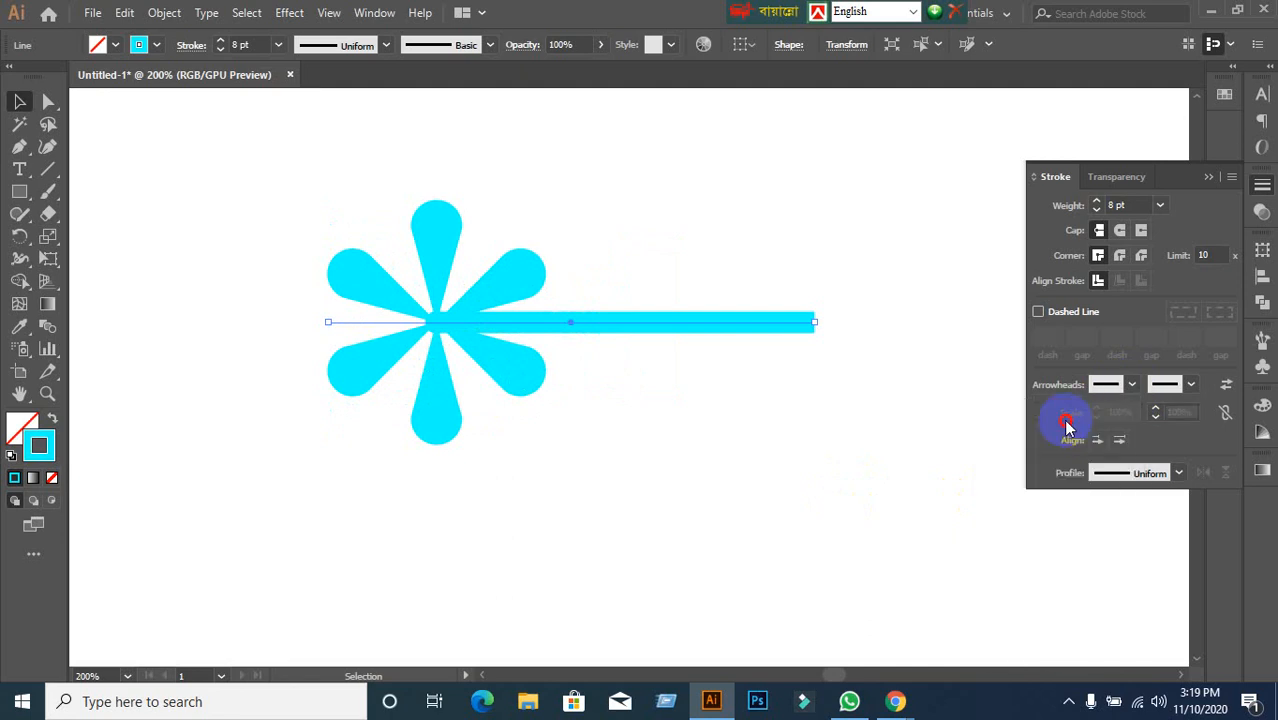
Try Arrow 1, then Arrow 2, as the cyan line's end arrowhead.
{"action": "left_click", "coordinate": [1192, 385]}
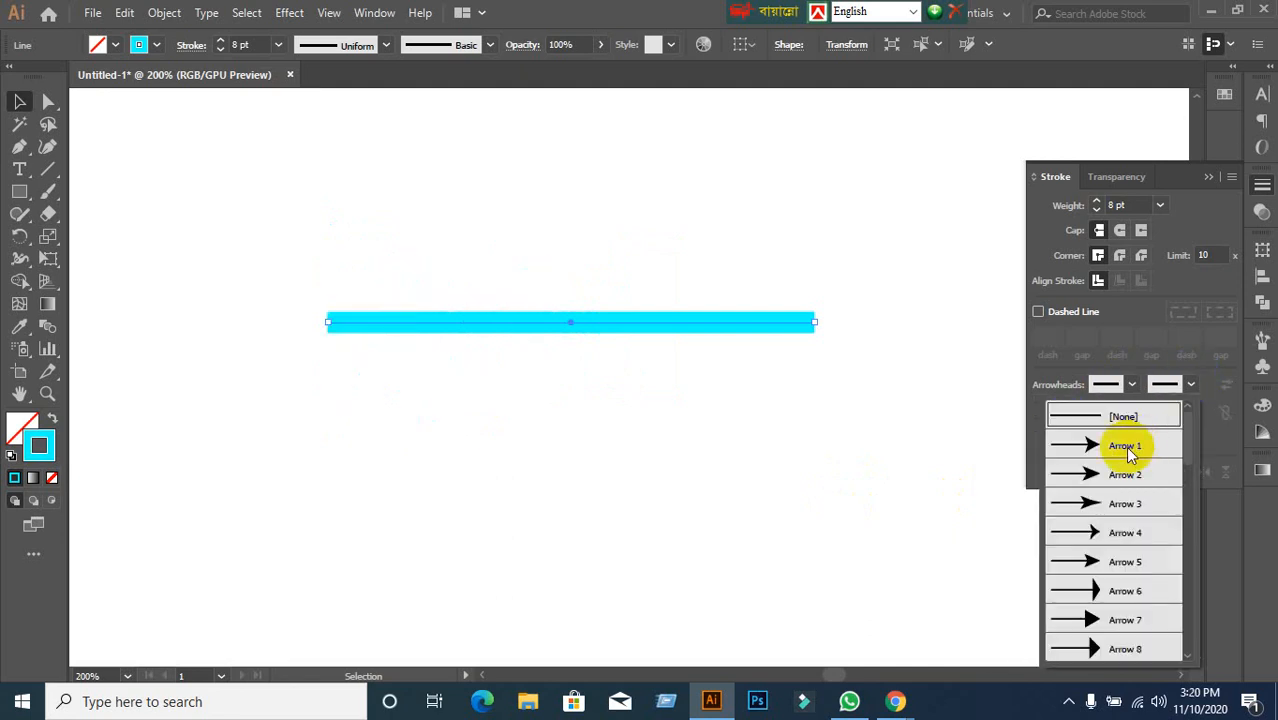
{"action": "left_click", "coordinate": [1125, 446]}
{"action": "left_click", "coordinate": [1185, 384]}
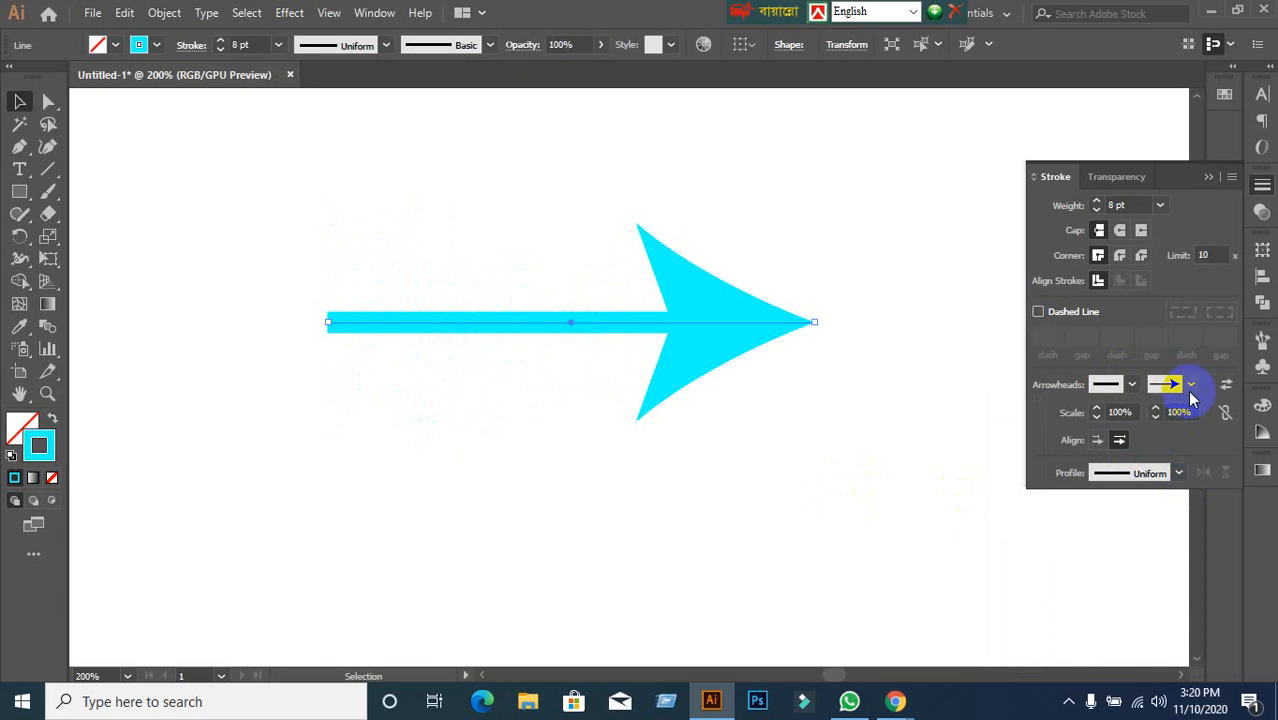
{"action": "left_click", "coordinate": [1164, 471]}
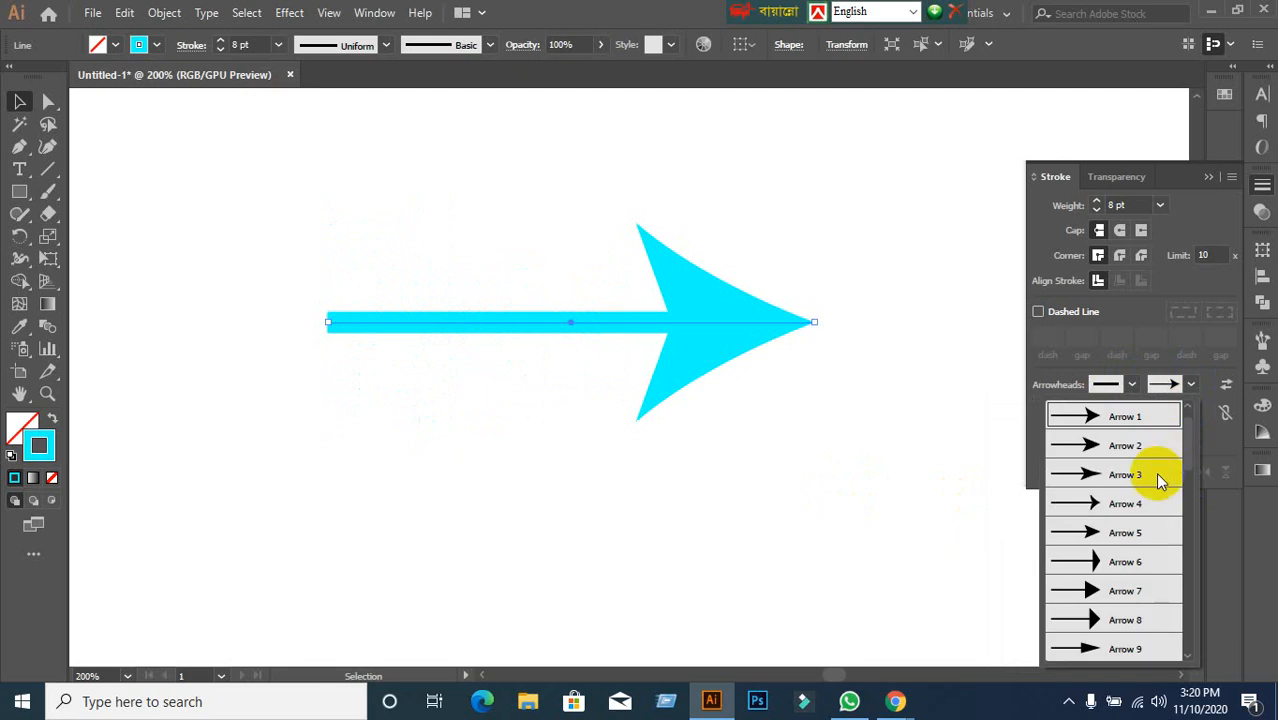
Switch the end arrowhead to the Arrow 38 hand, then the Arrow 36 outlined hand.
{"action": "left_click", "coordinate": [1186, 385]}
{"action": "scroll", "coordinate": [1160, 600], "scroll_direction": "down", "scroll_amount": 10}
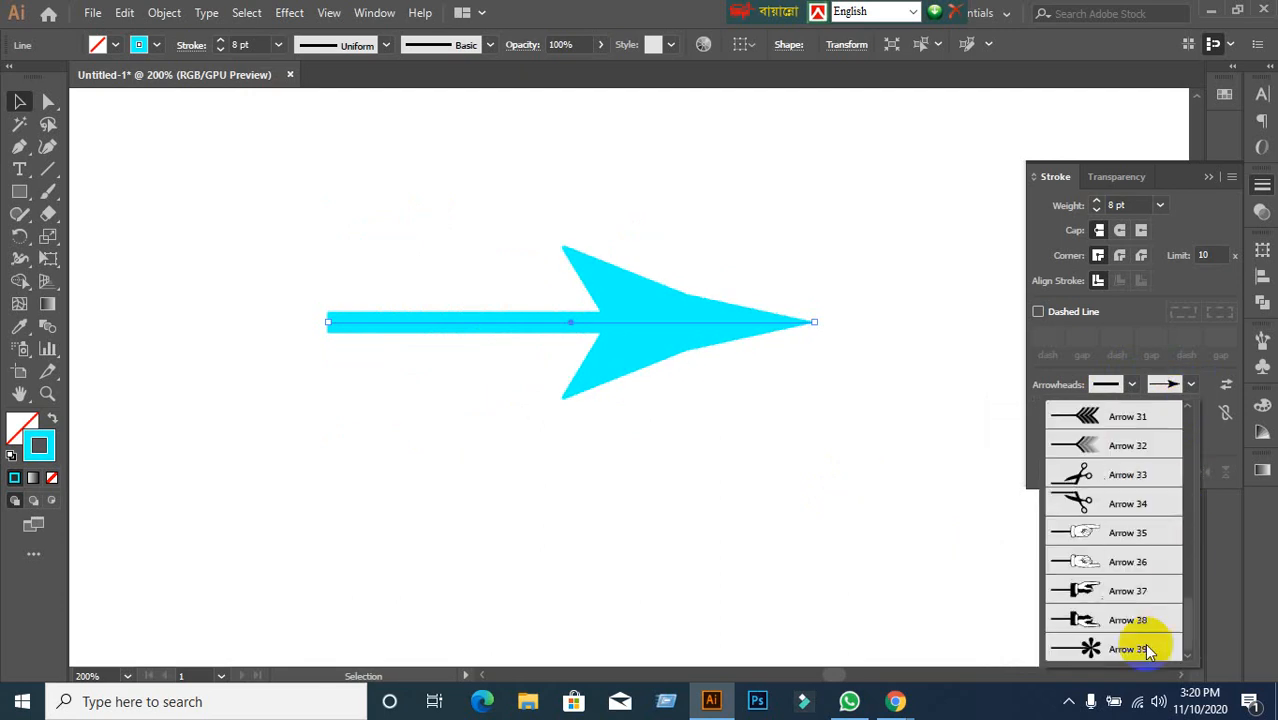
{"action": "left_click", "coordinate": [1093, 618]}
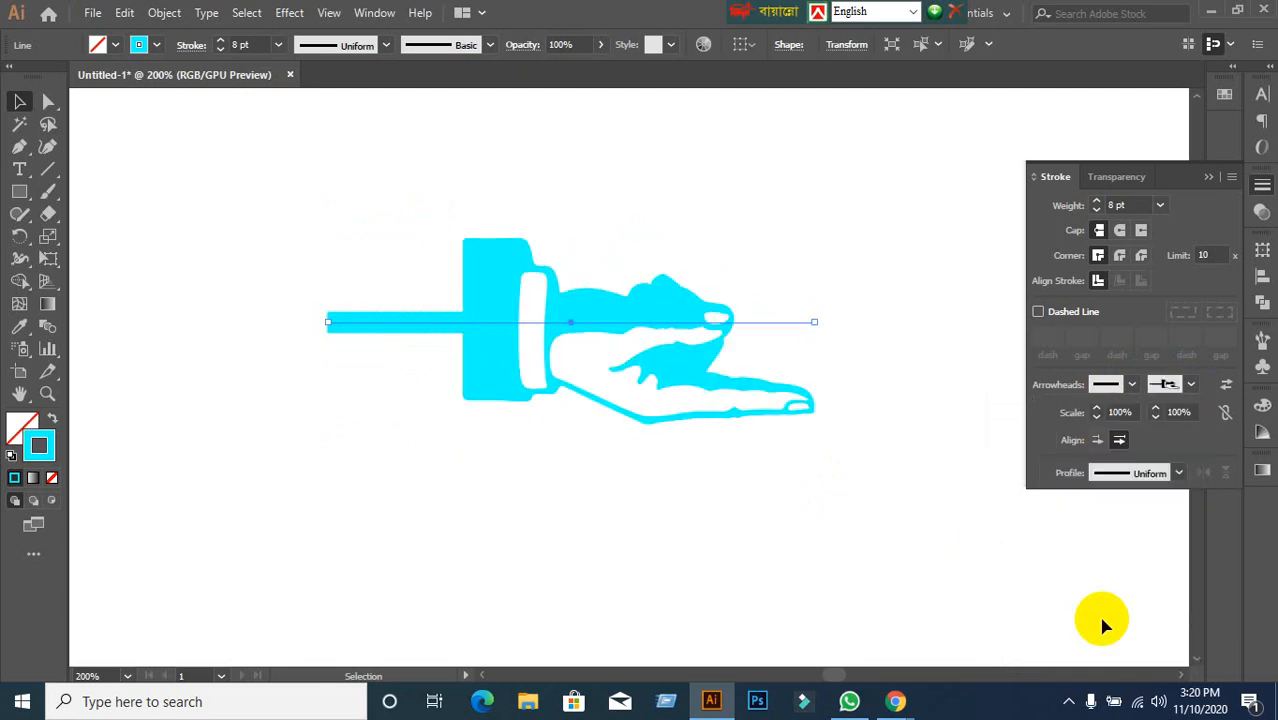
{"action": "left_click", "coordinate": [1186, 386]}
{"action": "left_click", "coordinate": [1137, 576]}
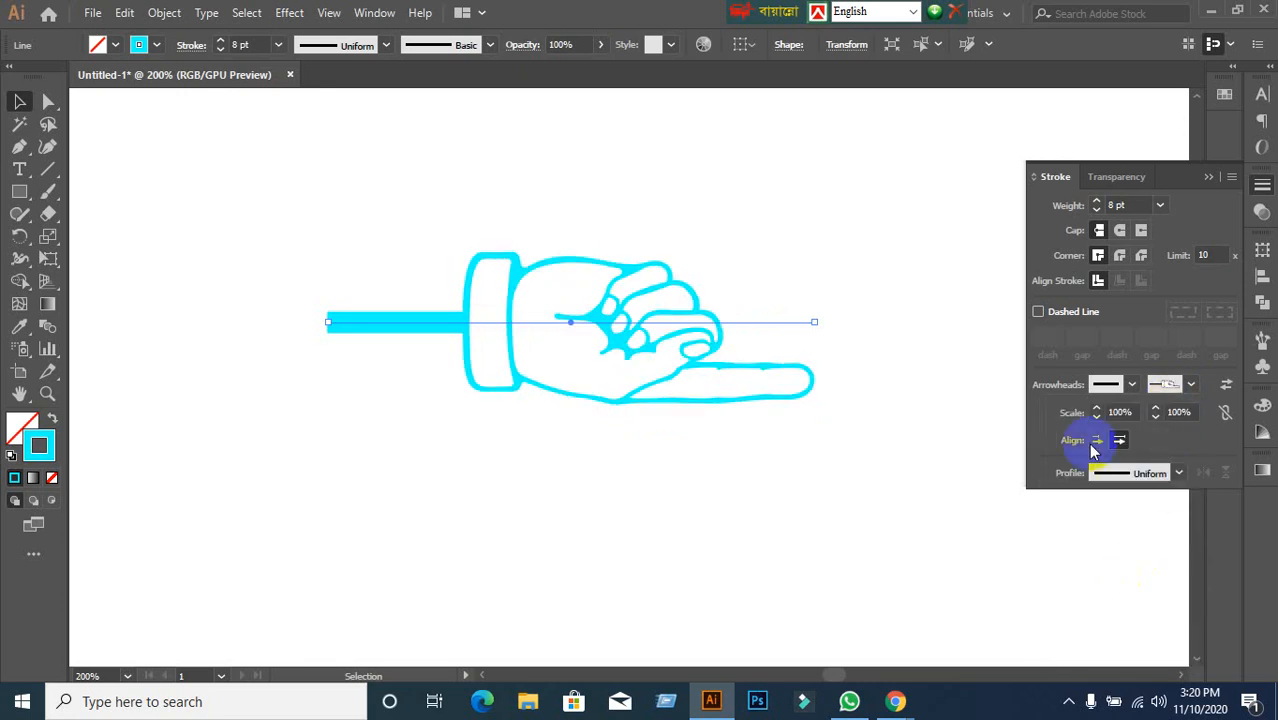
Set the line's end arrowhead back to [None].
{"action": "left_click", "coordinate": [1190, 385]}
{"action": "scroll", "coordinate": [1108, 480], "scroll_direction": "up", "scroll_amount": 1}
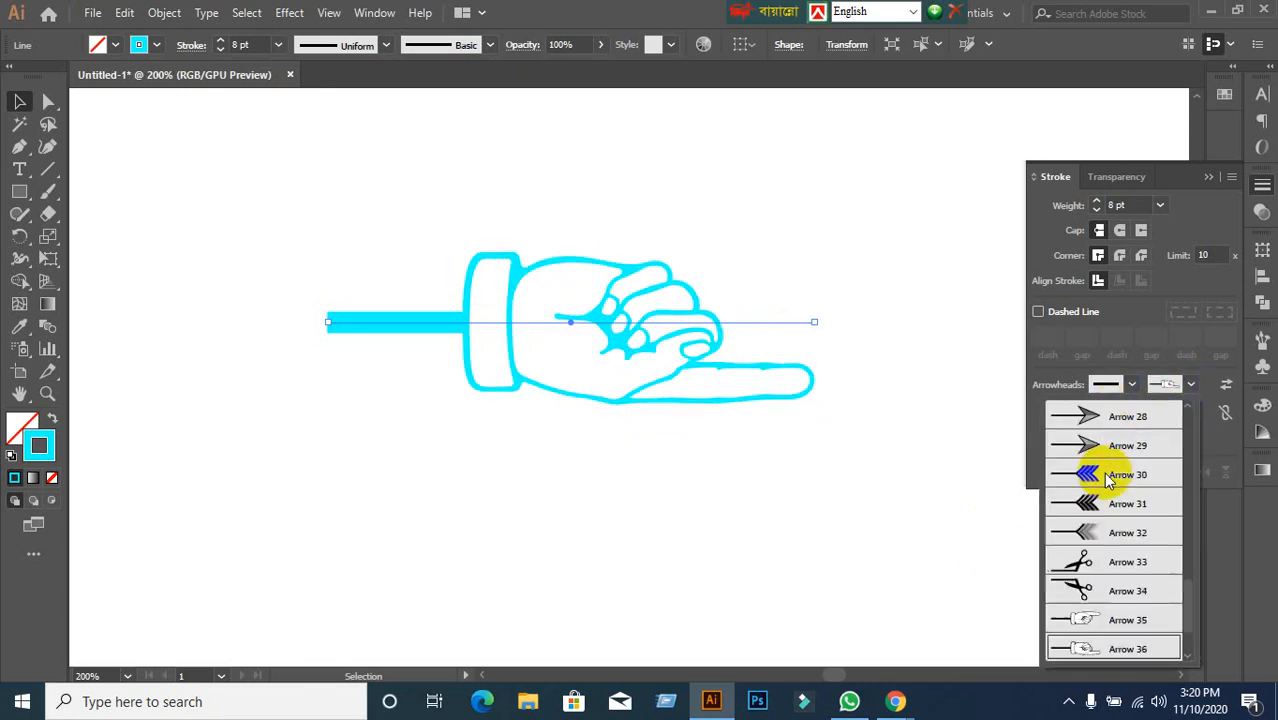
{"action": "scroll", "coordinate": [1108, 481], "scroll_direction": "up", "scroll_amount": 10}
{"action": "left_click", "coordinate": [1110, 420]}
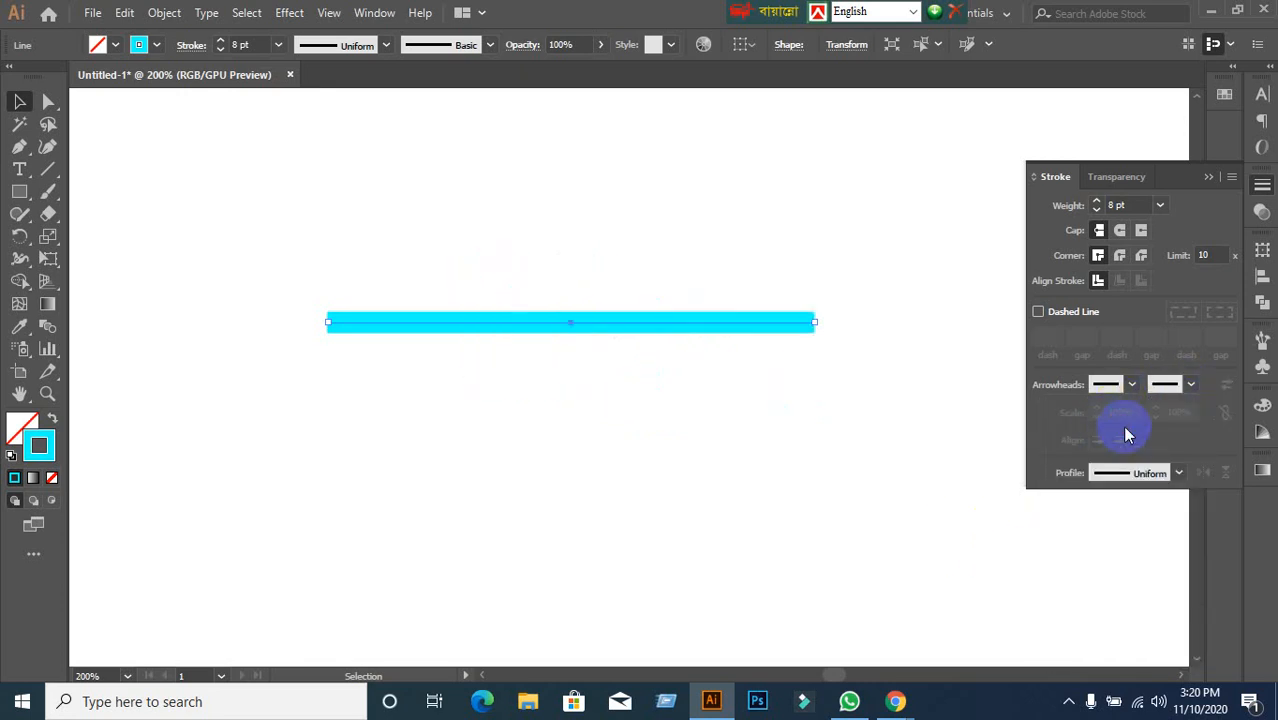
Browse the width profile and start-arrowhead lists without applying anything.
{"action": "left_click", "coordinate": [1180, 474]}
{"action": "left_click", "coordinate": [1180, 474]}
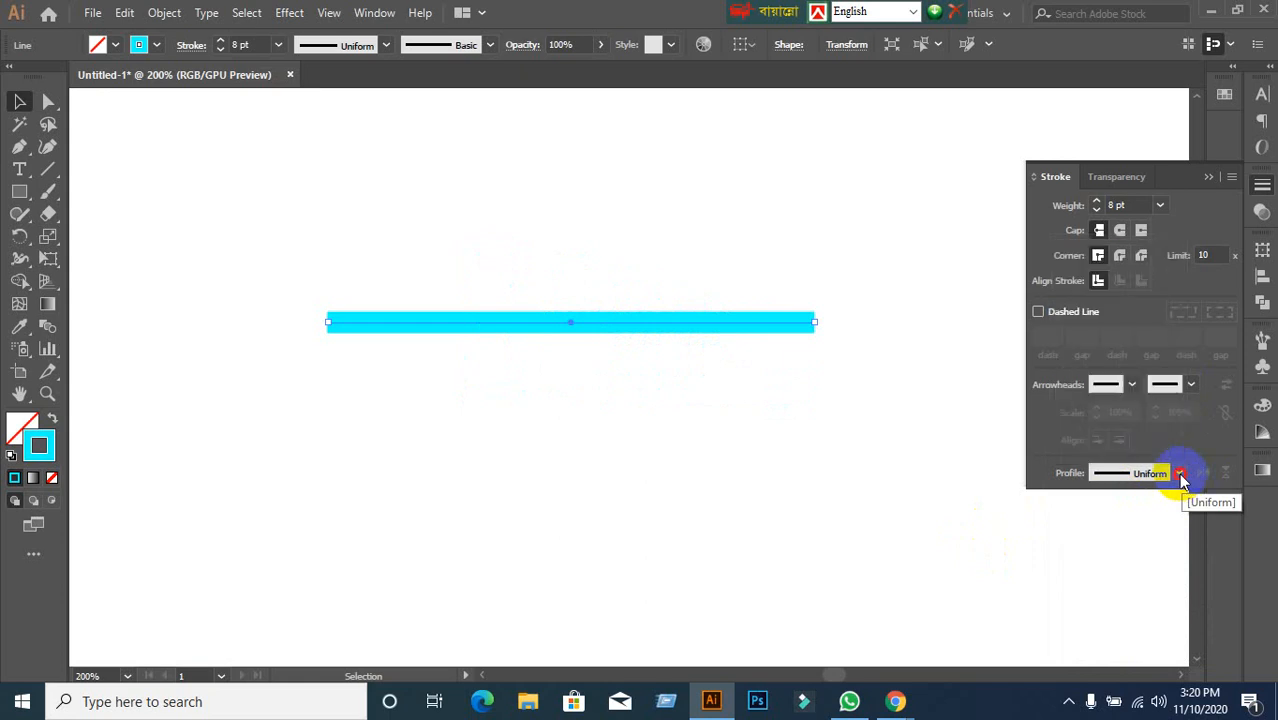
{"action": "left_click", "coordinate": [1104, 385]}
{"action": "left_click", "coordinate": [1104, 385]}
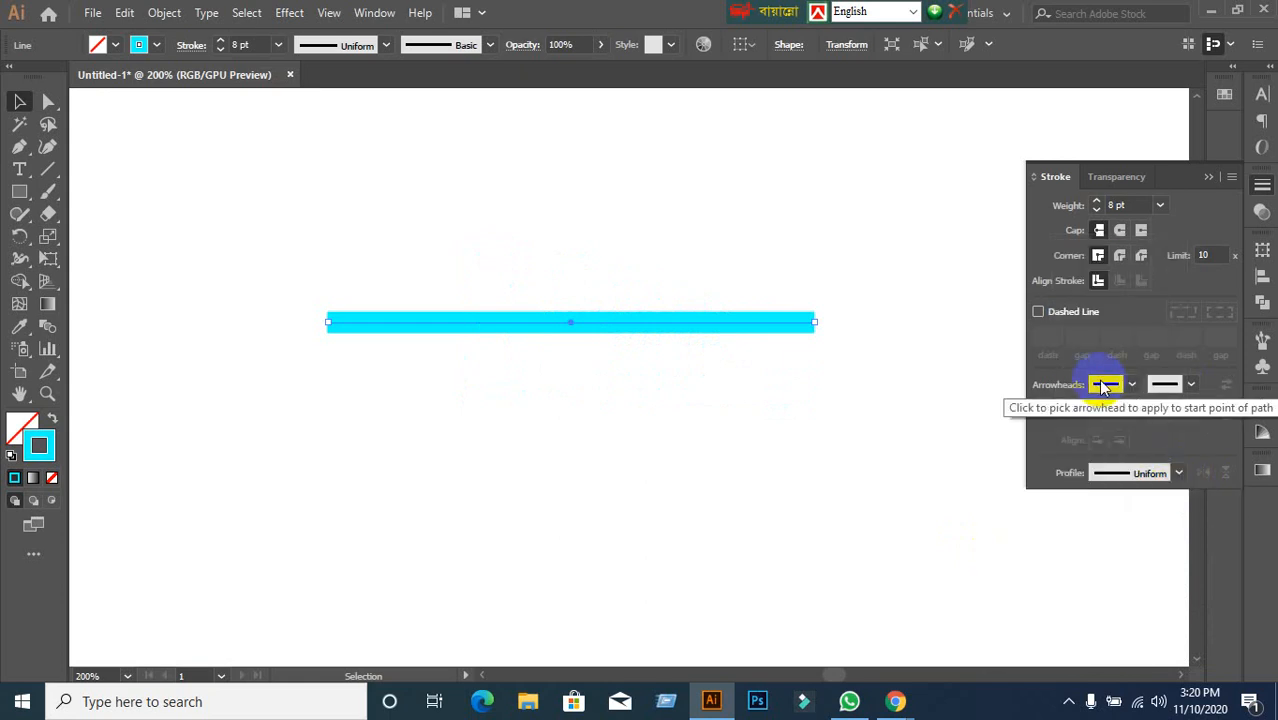
{"action": "left_click", "coordinate": [1104, 385]}
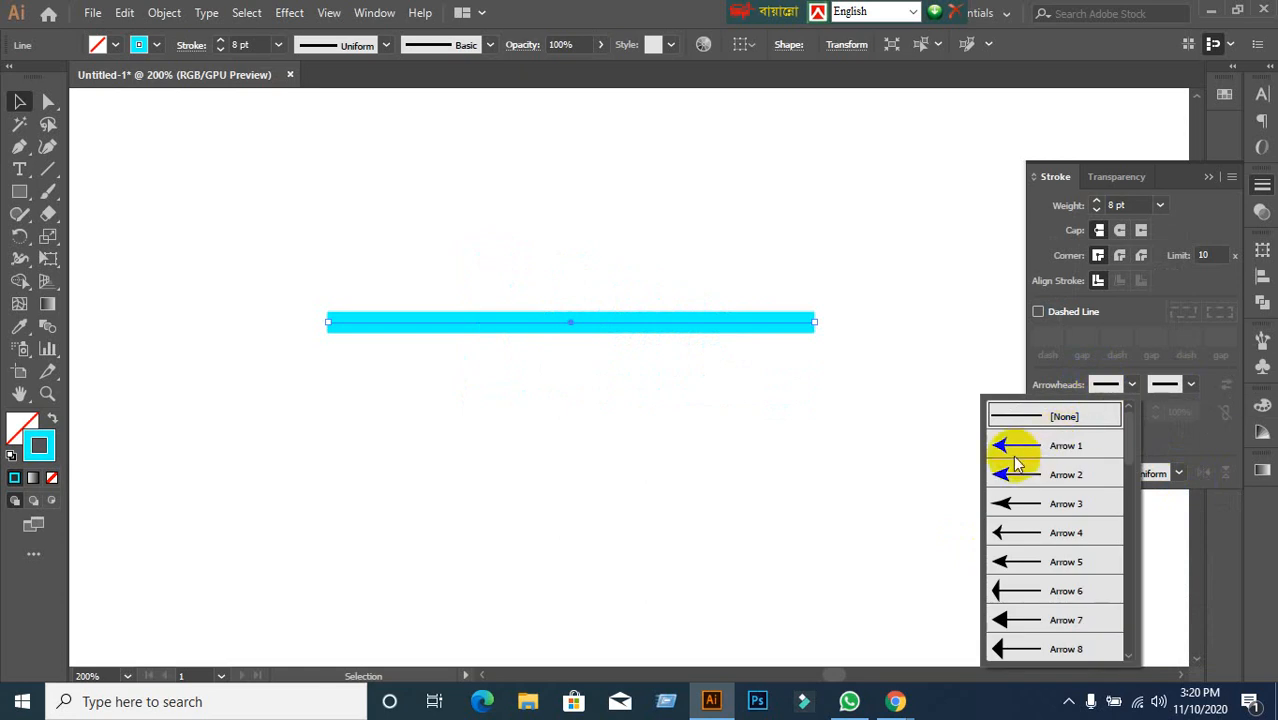
{"action": "left_click", "coordinate": [1172, 392]}
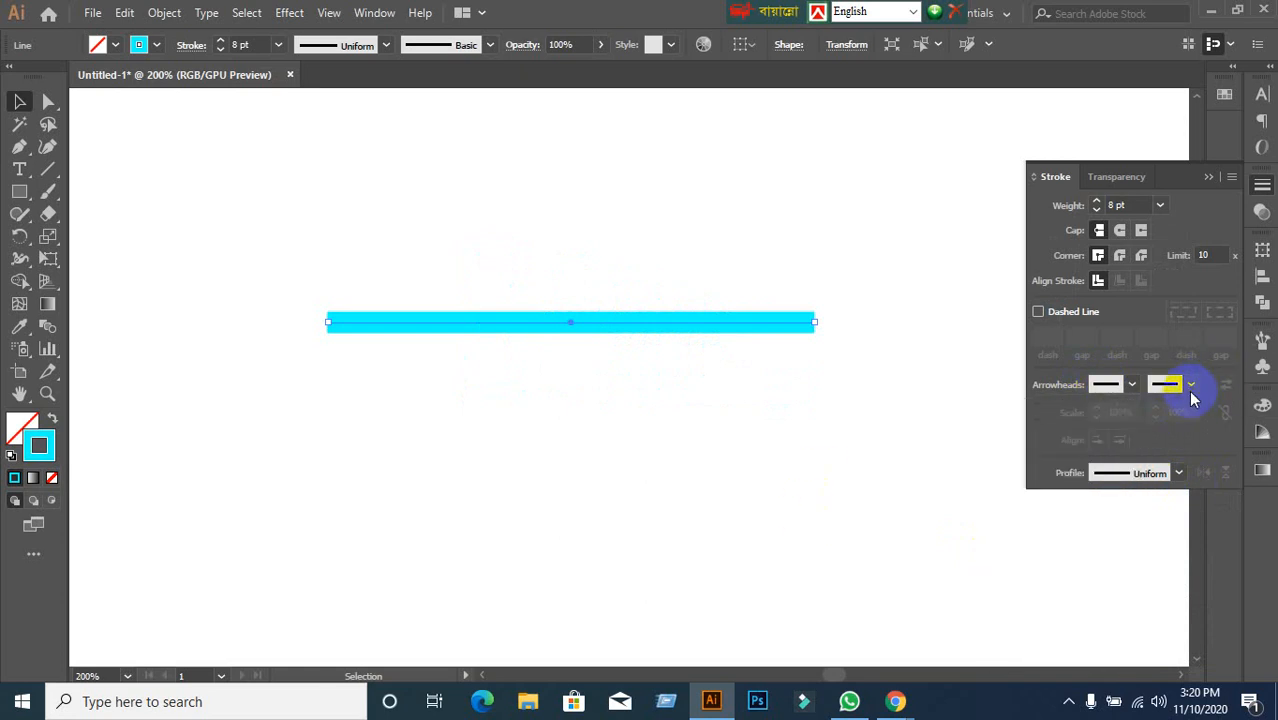
{"action": "left_click", "coordinate": [1172, 392]}
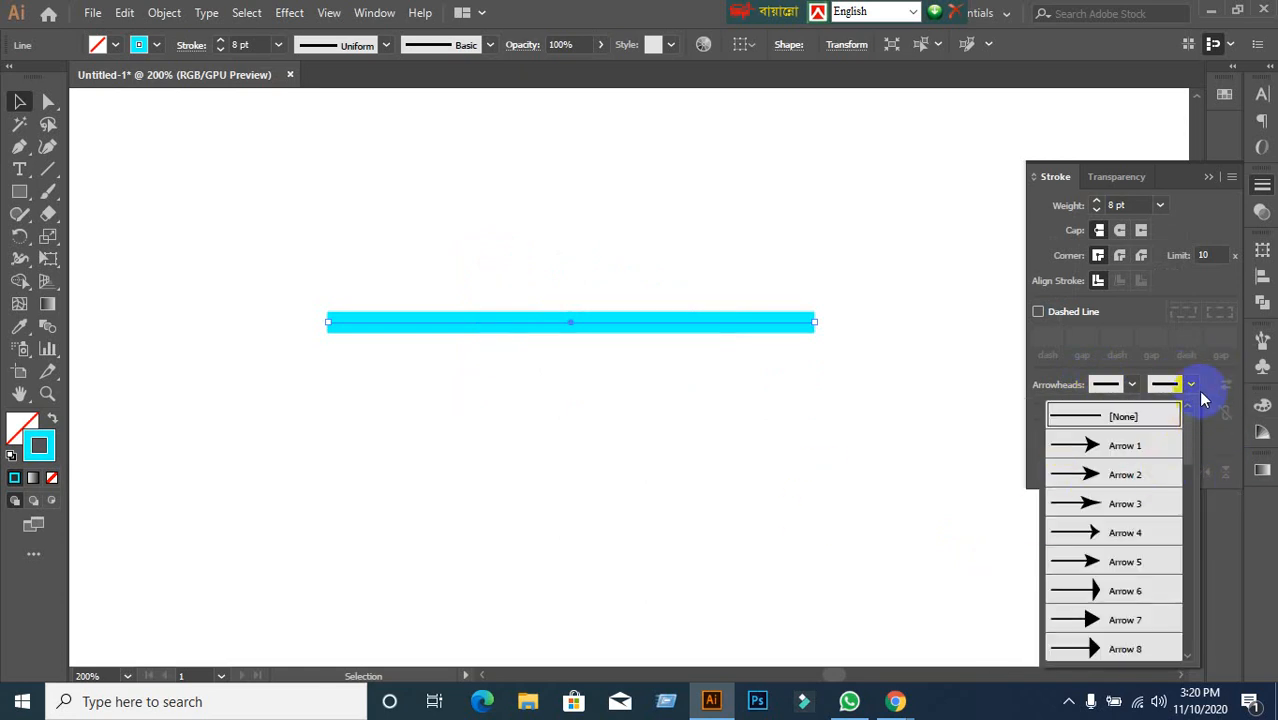
{"action": "left_click", "coordinate": [1192, 386]}
Try lens and wavy double-lens width profiles and increase the stroke weight.
{"action": "left_click", "coordinate": [1179, 472]}
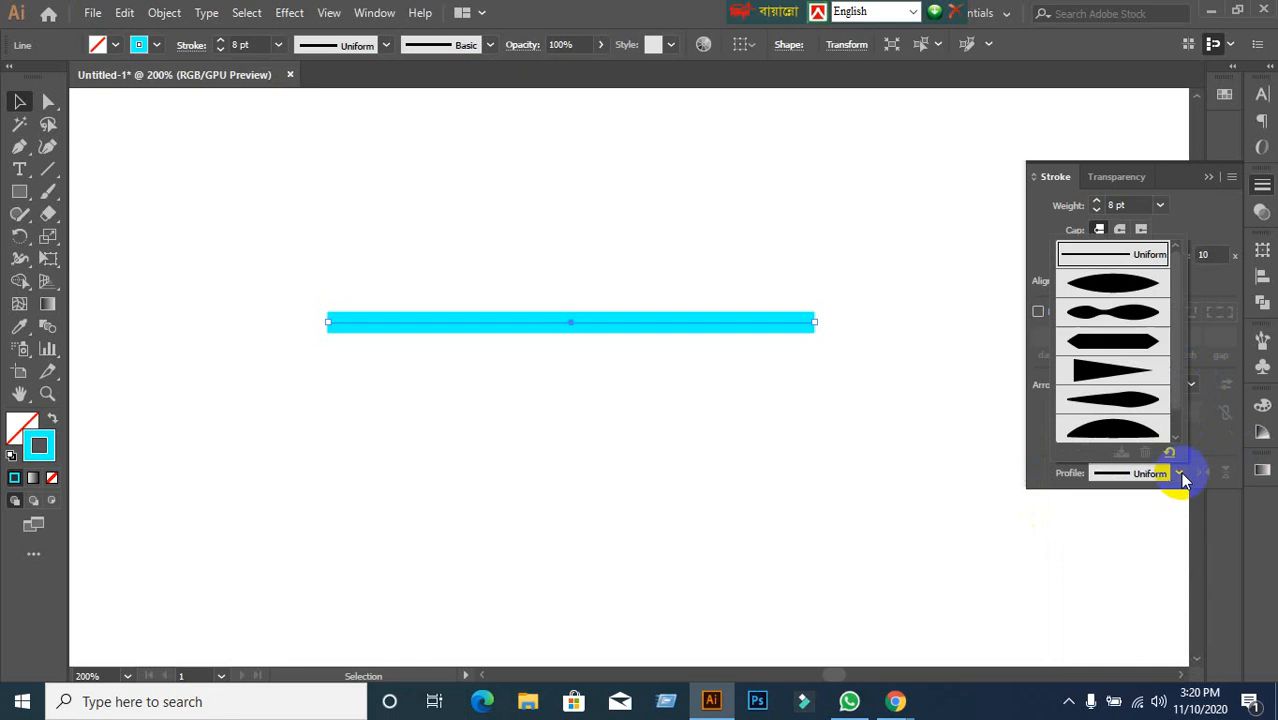
{"action": "left_click", "coordinate": [1125, 282]}
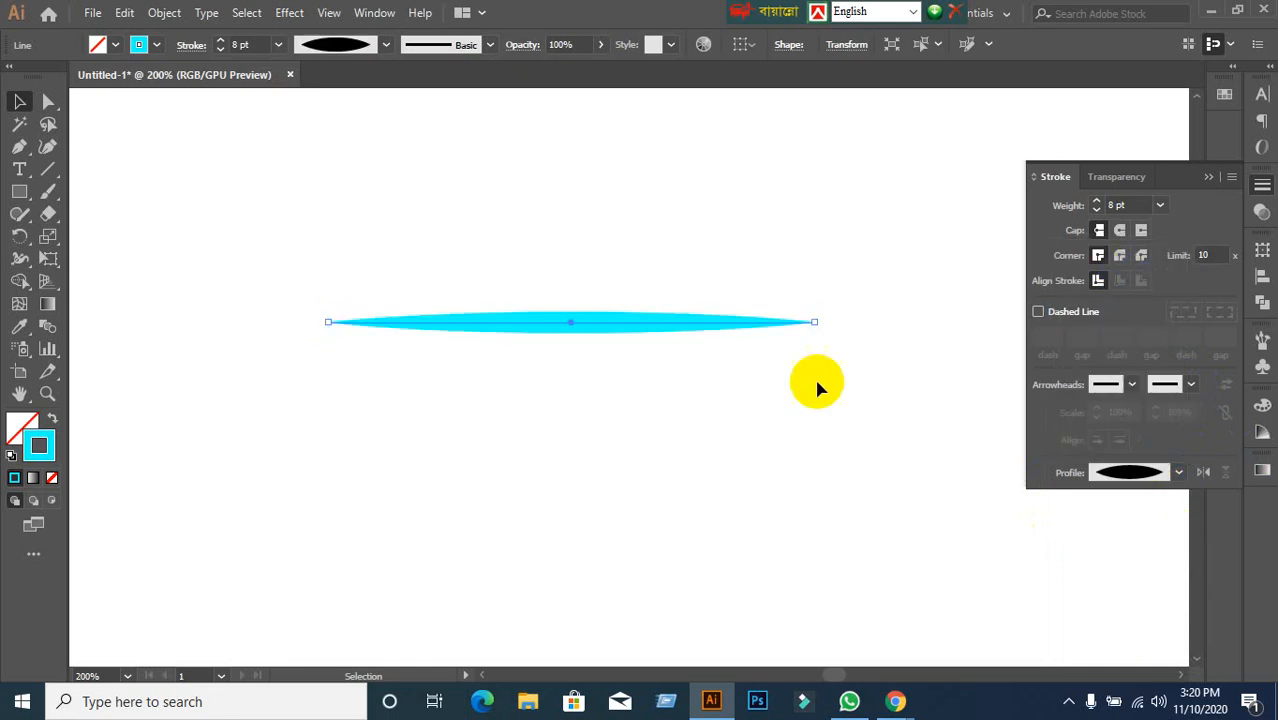
{"action": "left_click", "coordinate": [1168, 471]}
{"action": "left_click", "coordinate": [1090, 285]}
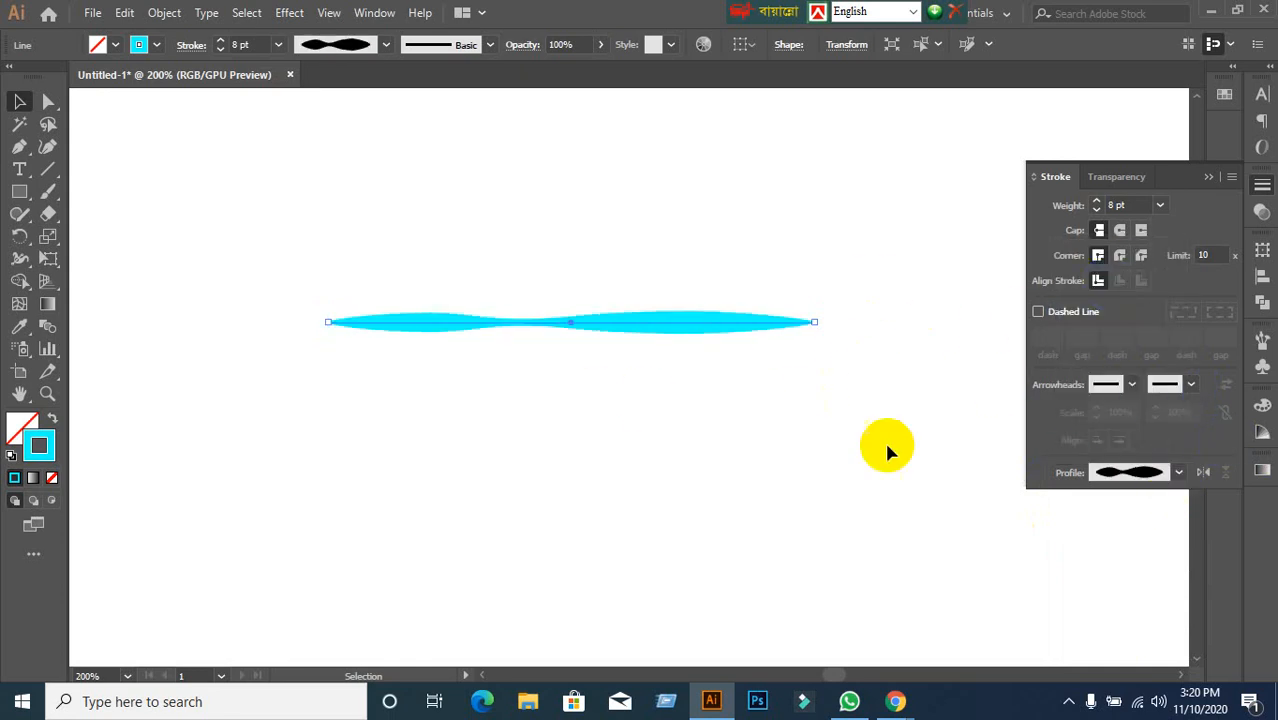
{"action": "left_click", "coordinate": [1125, 205]}
{"action": "scroll", "coordinate": [1135, 205], "scroll_direction": "up", "scroll_amount": 15}
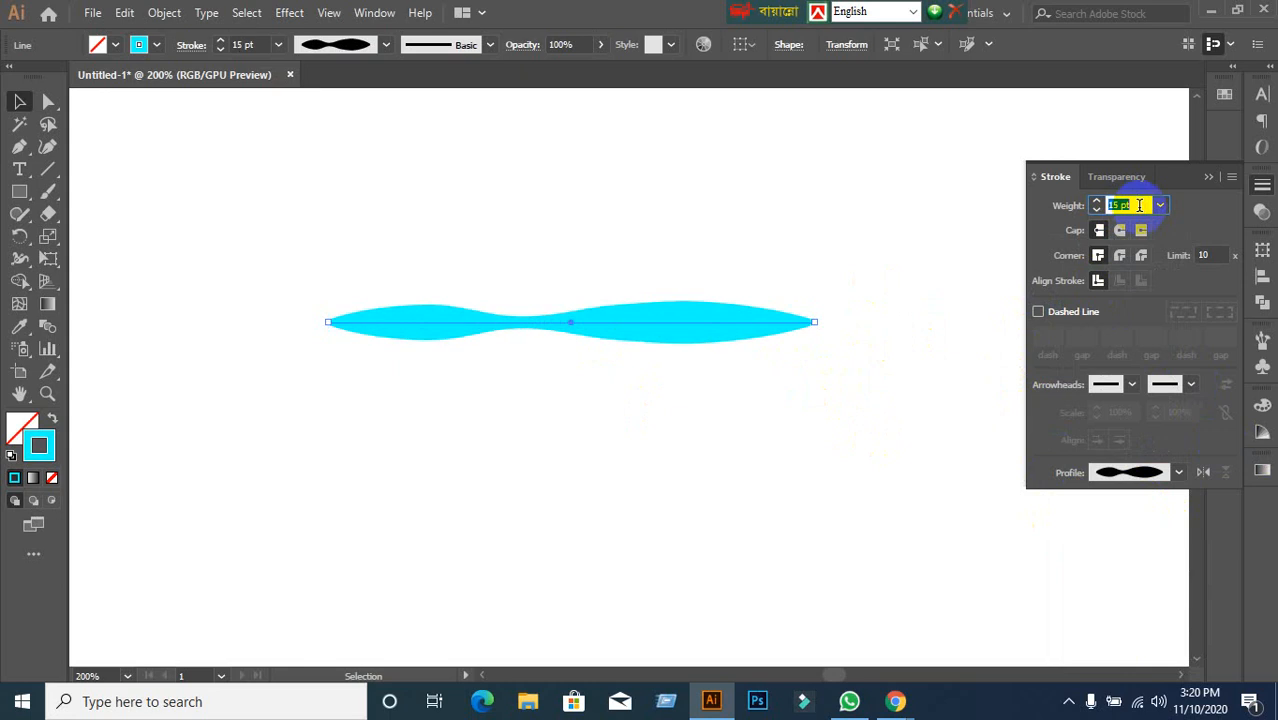
{"action": "scroll", "coordinate": [1138, 205], "scroll_direction": "up", "scroll_amount": 6}
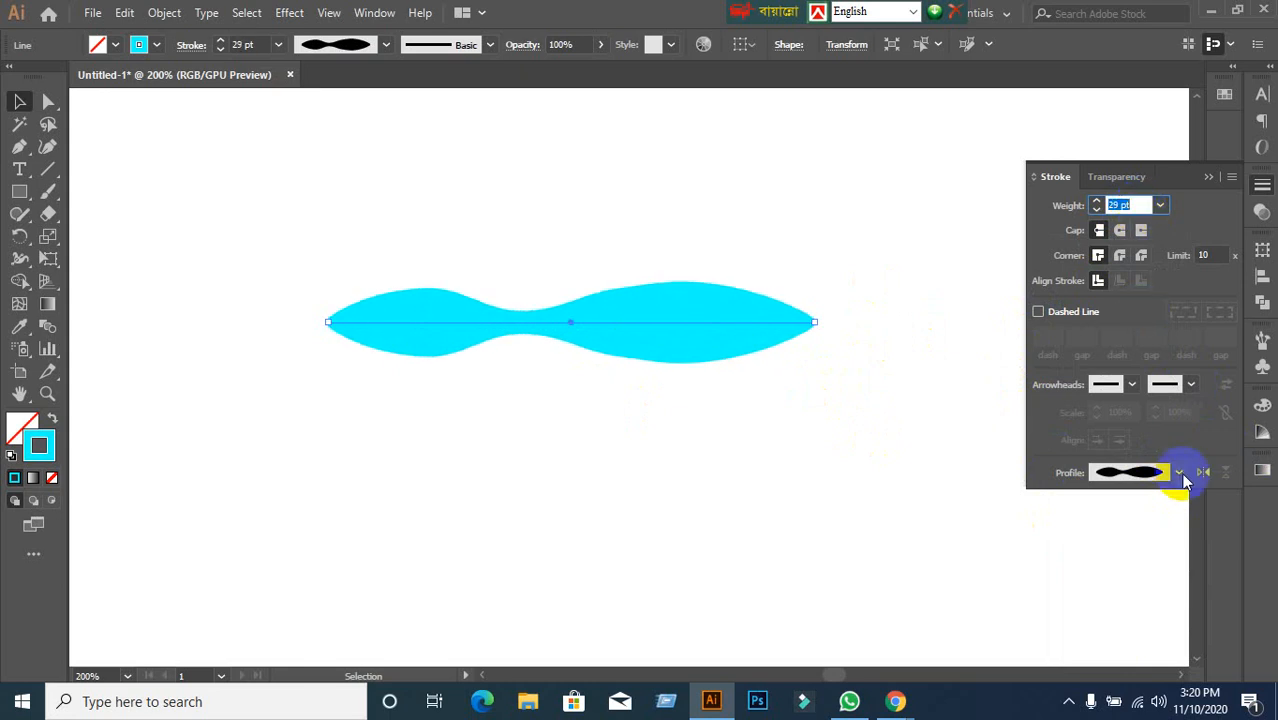
Try flat pointed-end, single-point taper, dome and leaf width profiles on the line.
{"action": "left_click", "coordinate": [1180, 473]}
{"action": "left_click", "coordinate": [1136, 314]}
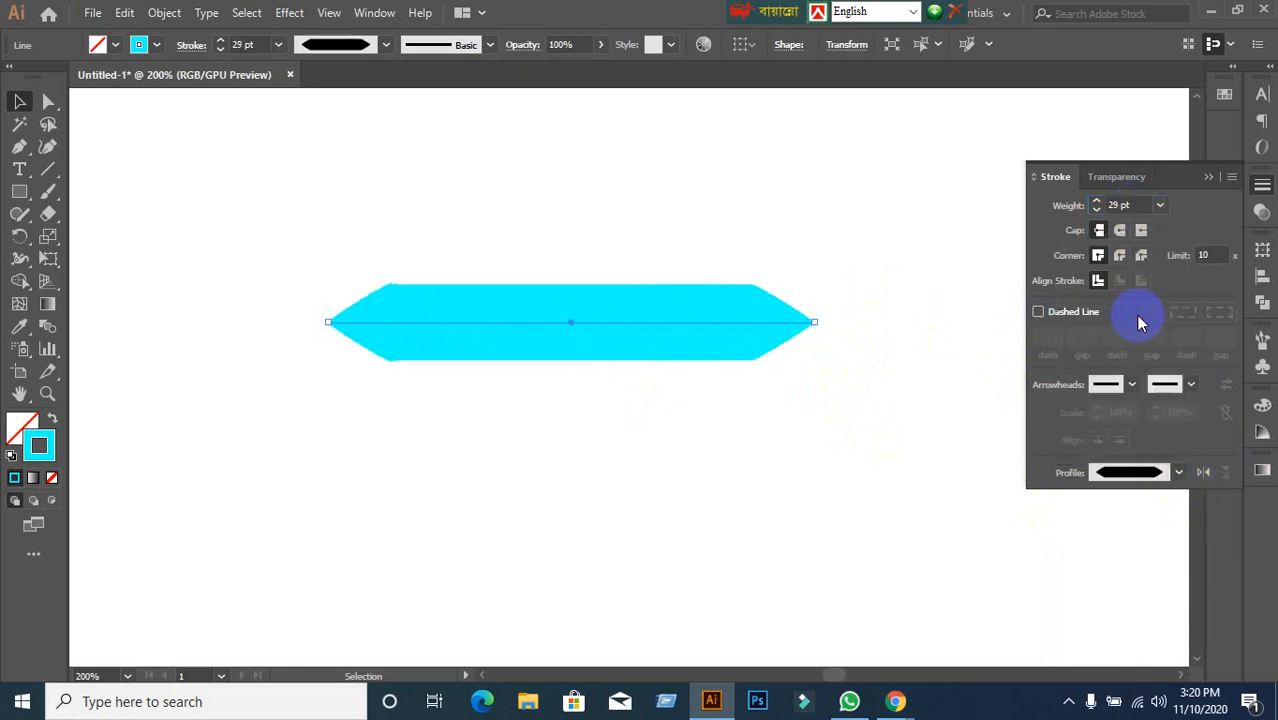
{"action": "left_click", "coordinate": [1166, 472]}
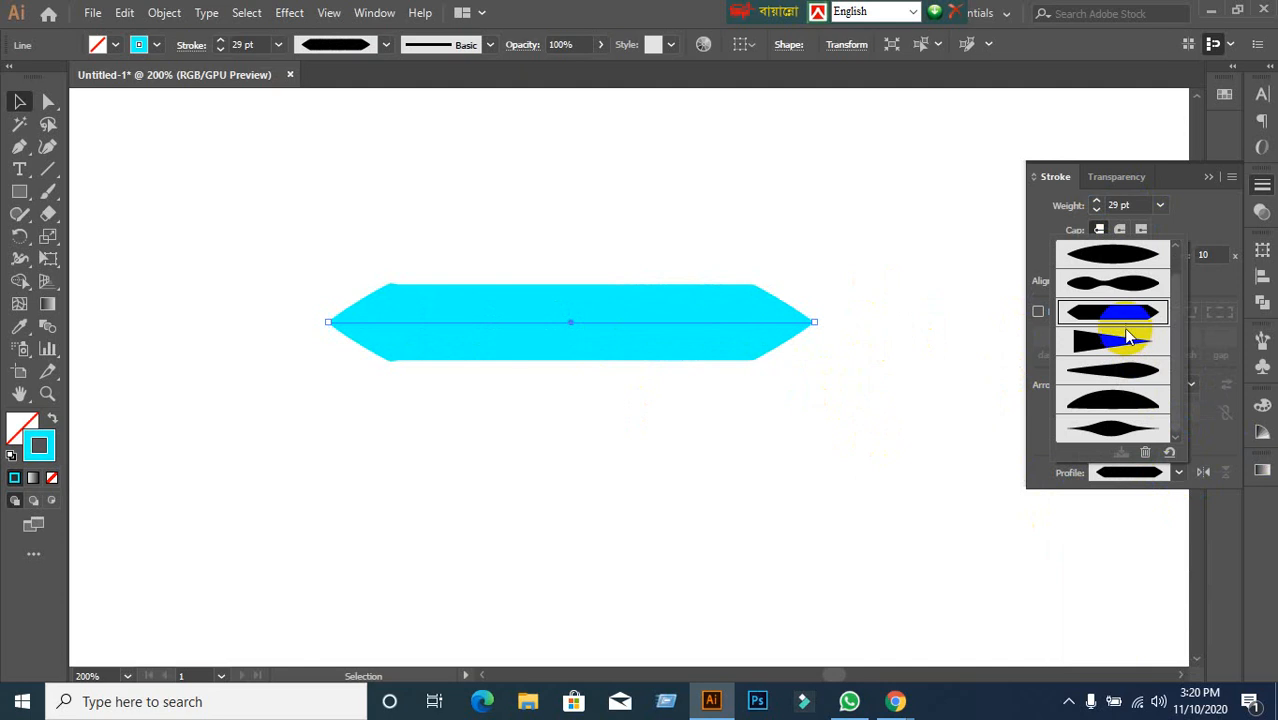
{"action": "left_click", "coordinate": [1125, 345]}
{"action": "left_click", "coordinate": [1172, 468]}
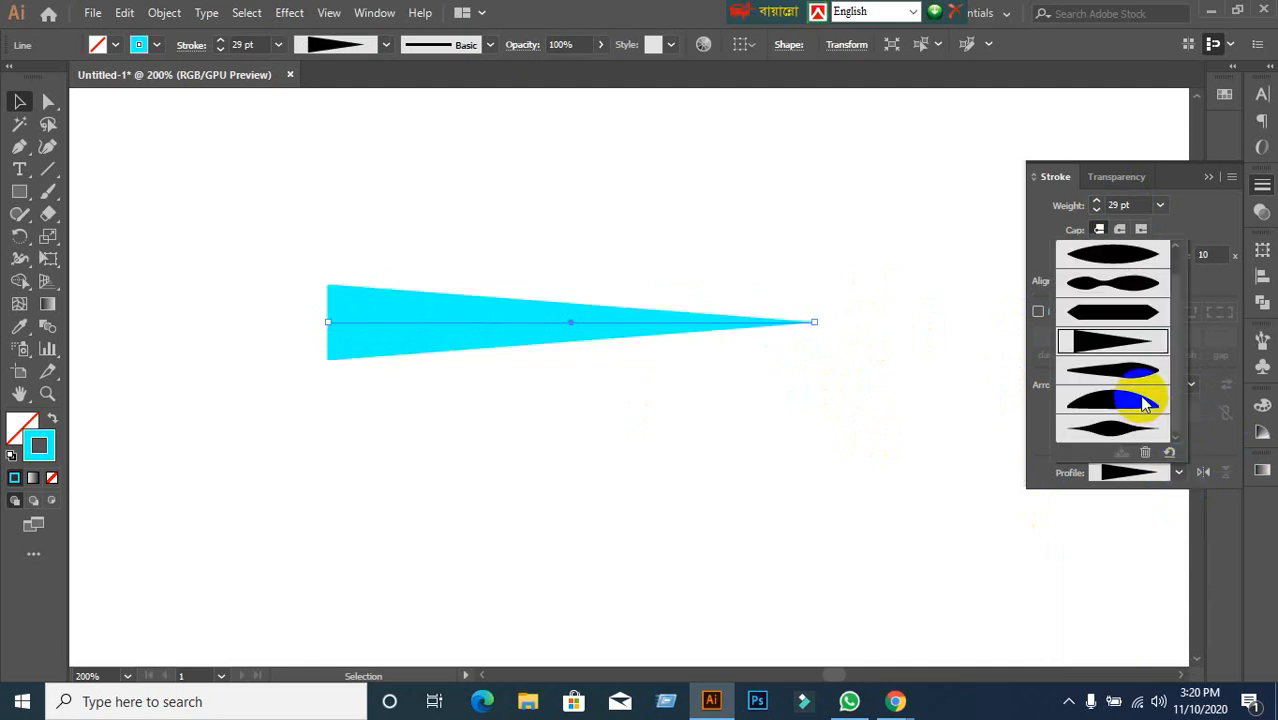
{"action": "left_click", "coordinate": [1140, 398]}
{"action": "left_click", "coordinate": [1178, 476]}
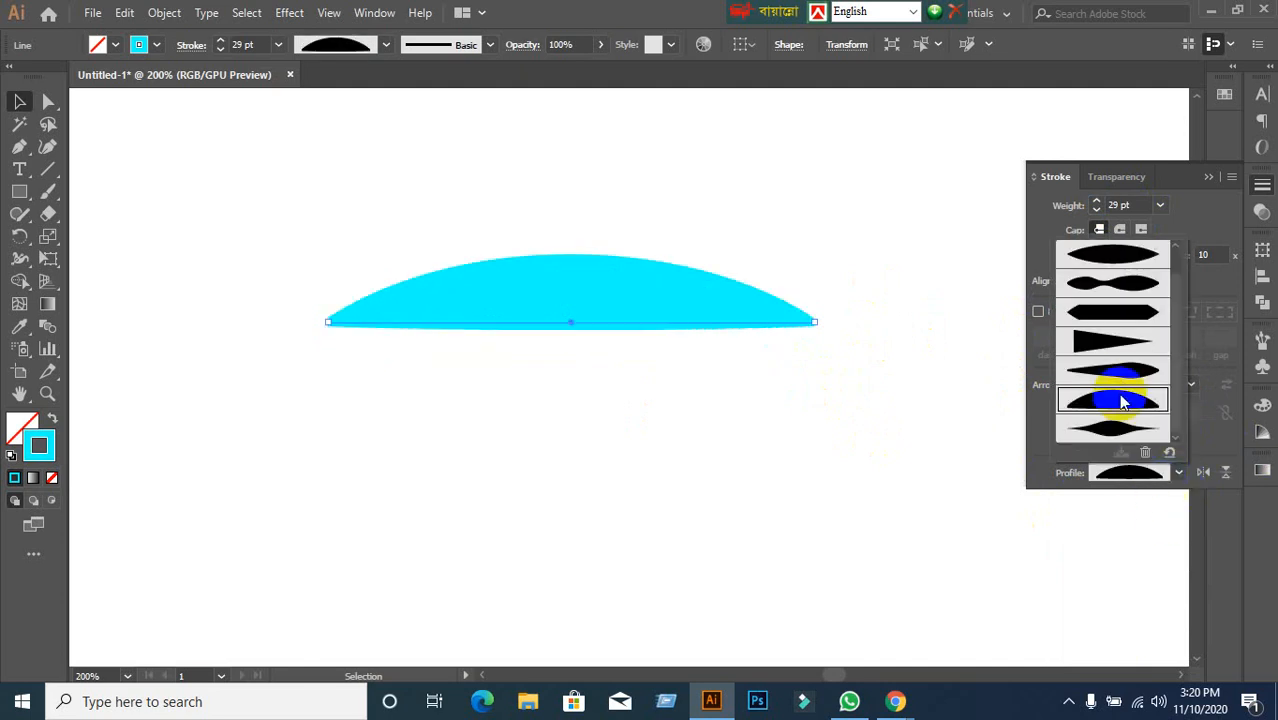
{"action": "left_click", "coordinate": [1124, 380]}
After bulging and wedge trials, settle on the flat bevel-ended profile and deselect.
{"action": "left_click", "coordinate": [1178, 474]}
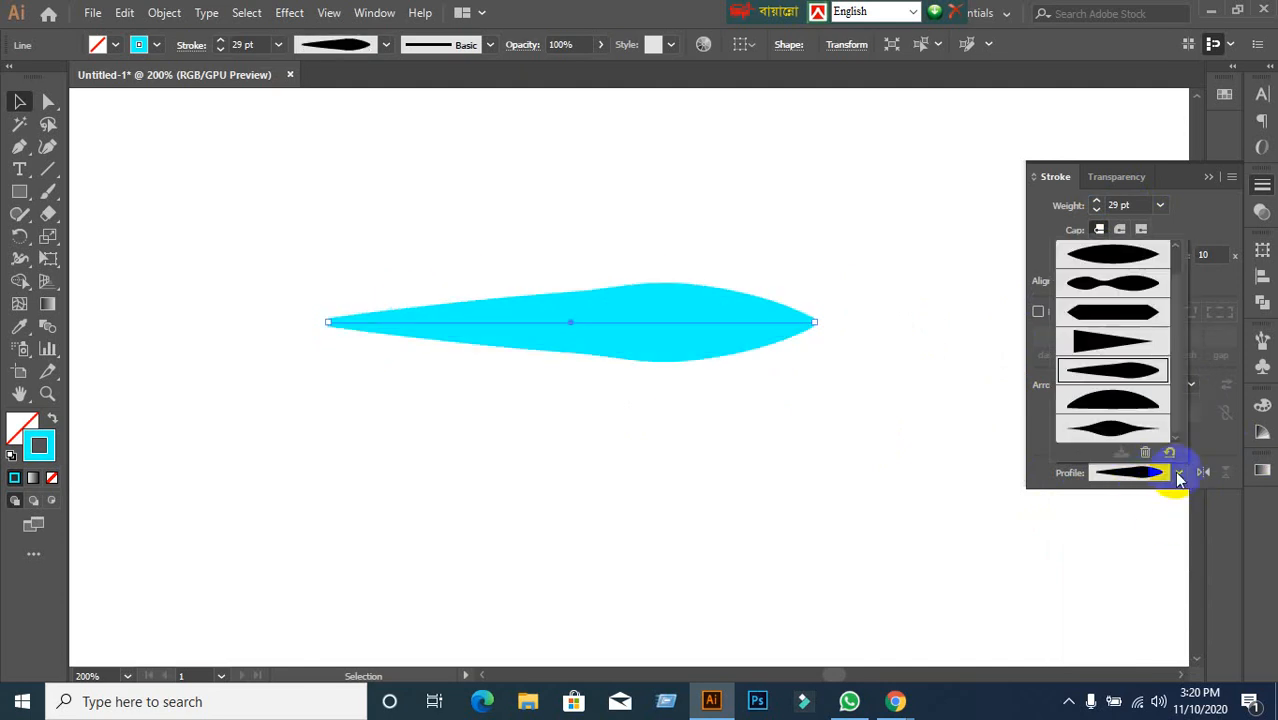
{"action": "left_click", "coordinate": [1122, 427]}
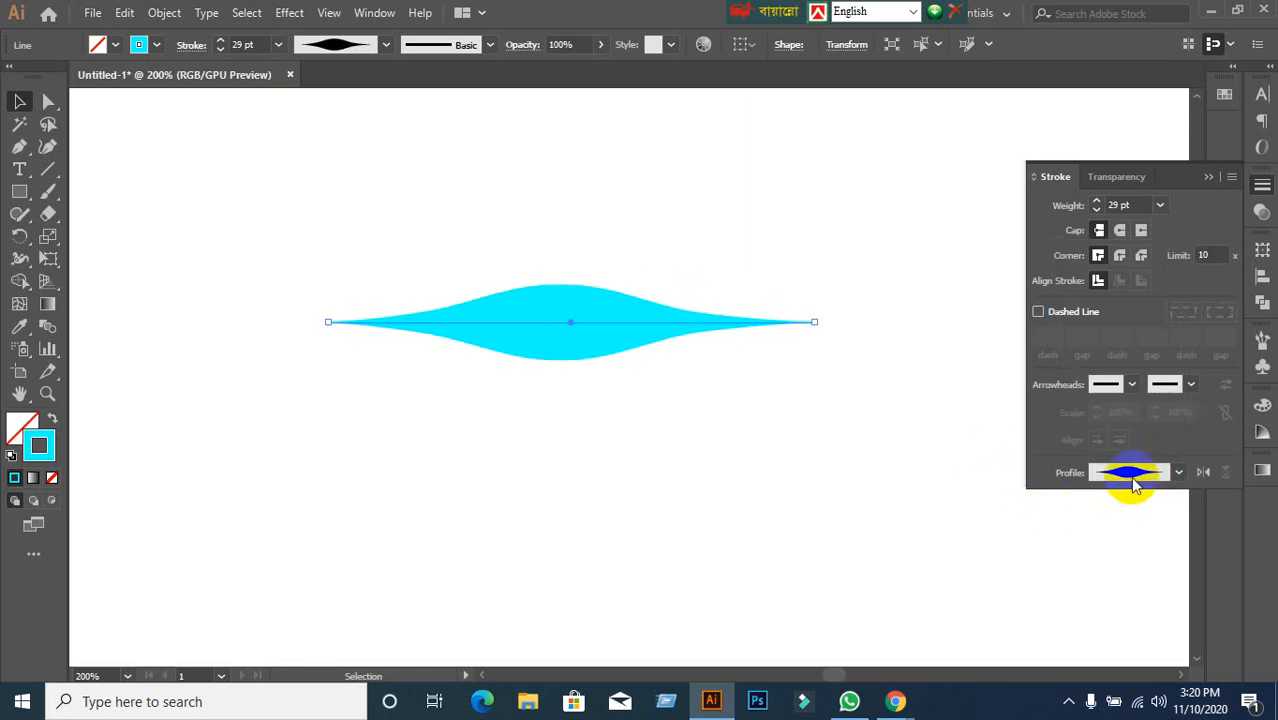
{"action": "left_click", "coordinate": [1180, 470]}
{"action": "left_click", "coordinate": [1115, 344]}
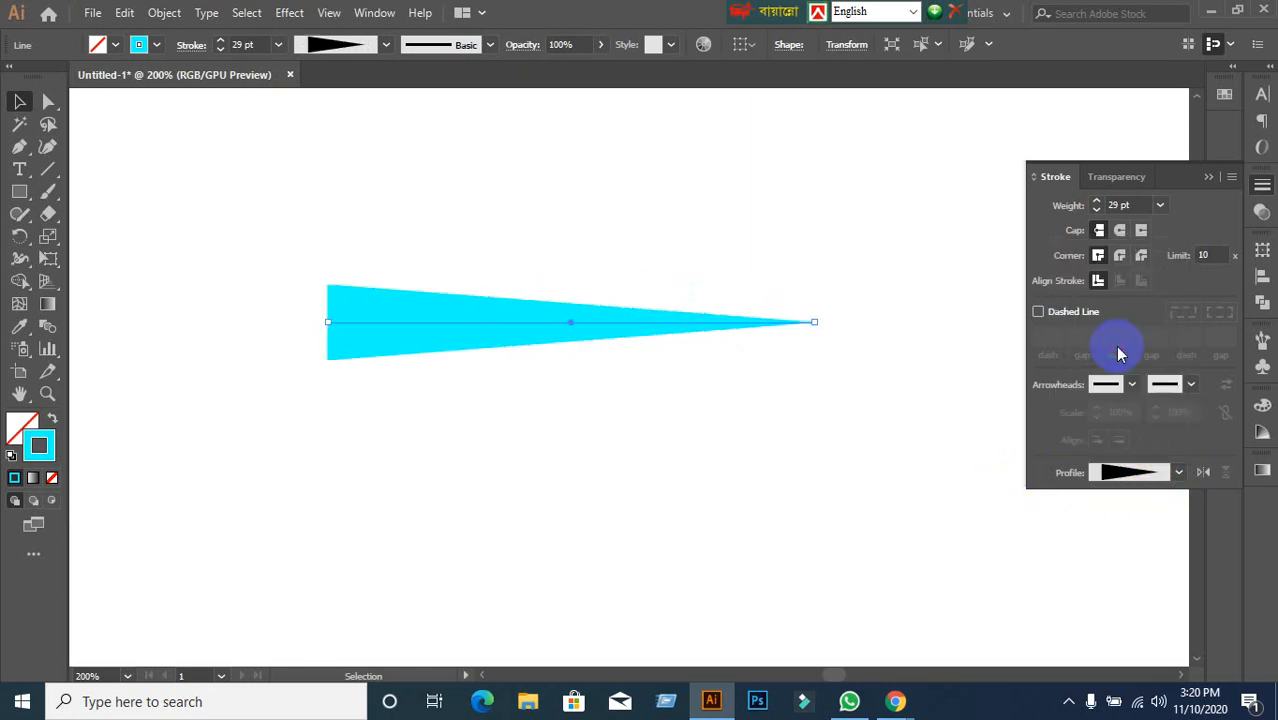
{"action": "left_click", "coordinate": [1178, 472]}
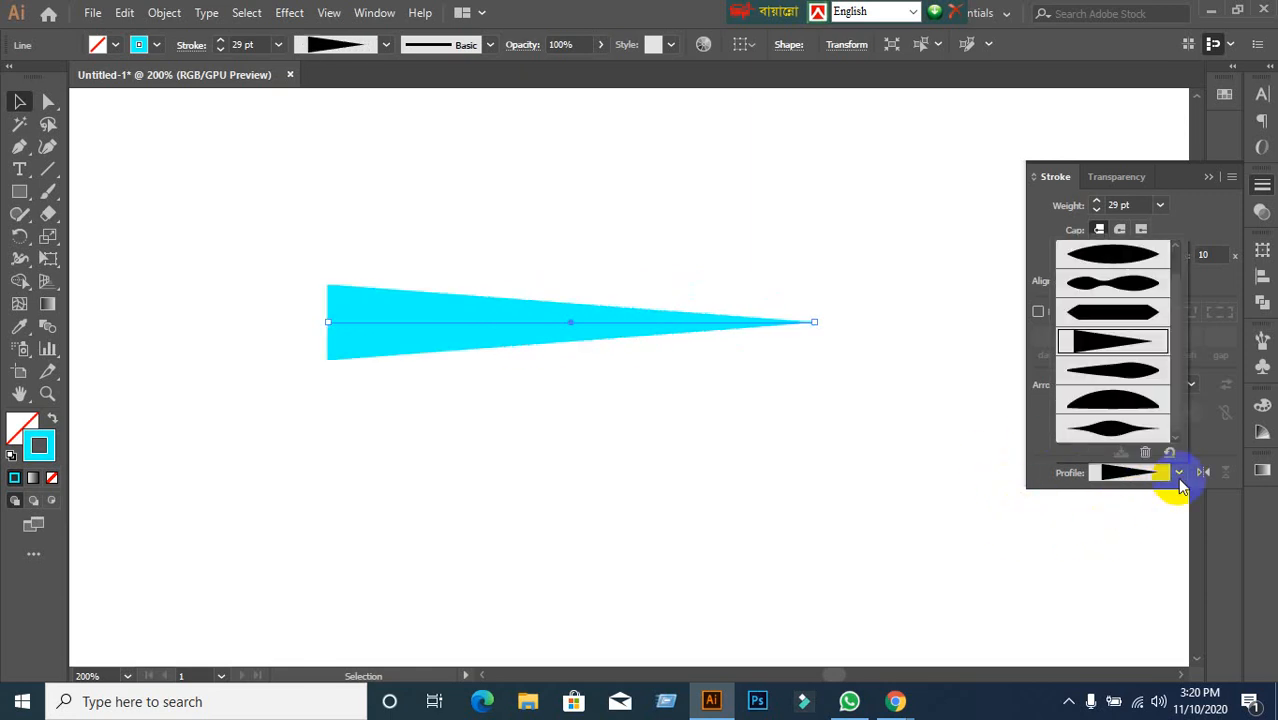
{"action": "left_click", "coordinate": [1118, 310]}
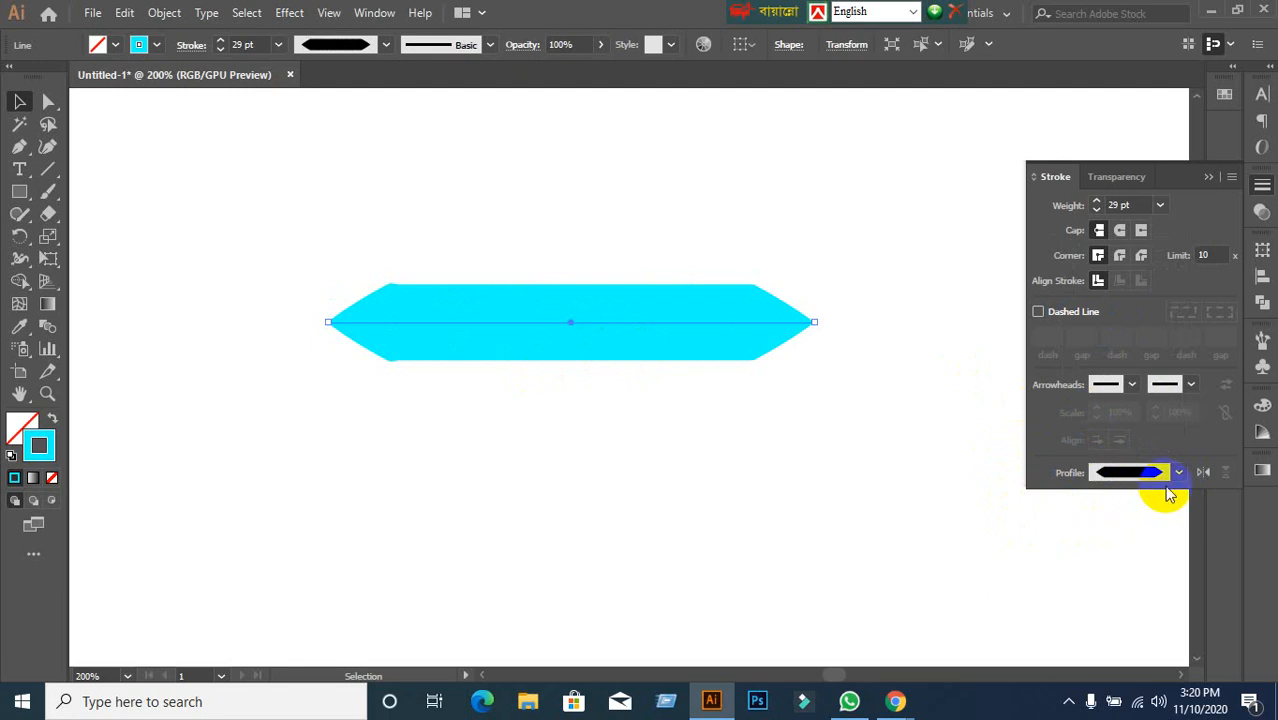
{"action": "left_click", "coordinate": [876, 546]}
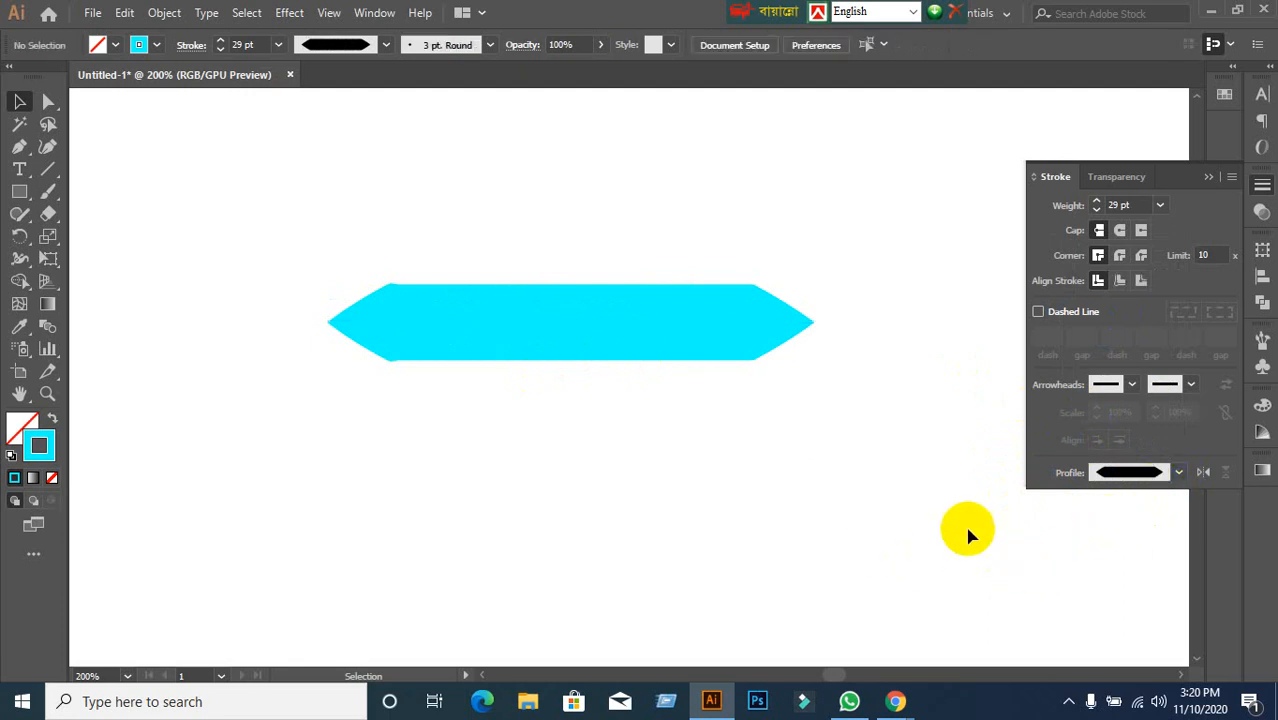
Reselect the cyan line and check the width profile list without changing it.
{"action": "left_click_drag", "start_coordinate": [265, 247], "coordinate": [535, 358]}
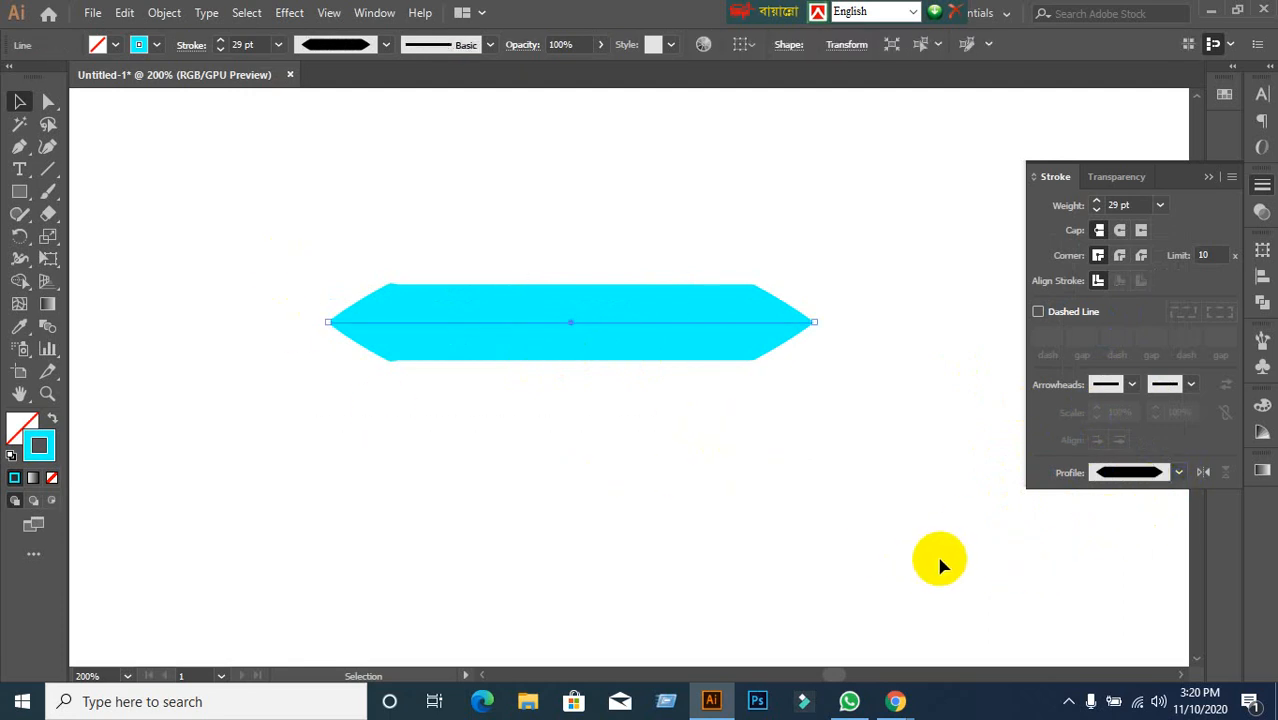
{"action": "left_click", "coordinate": [1176, 472]}
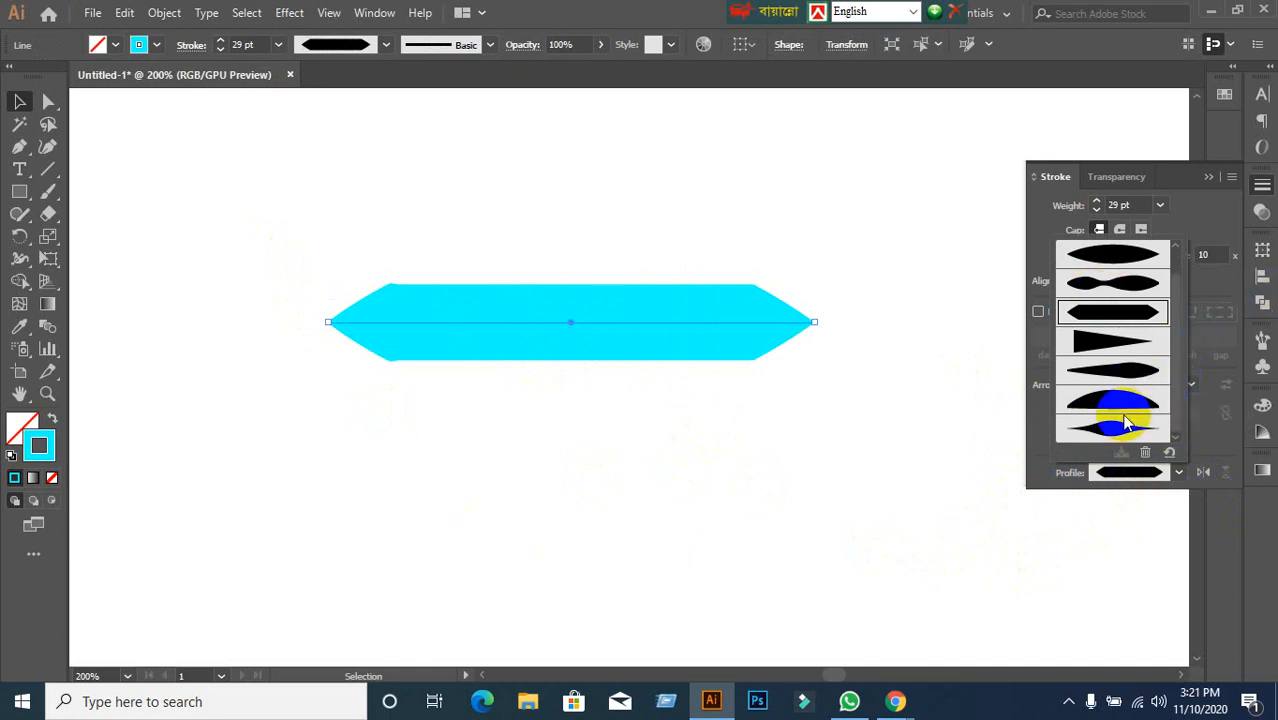
{"action": "left_click", "coordinate": [866, 480]}
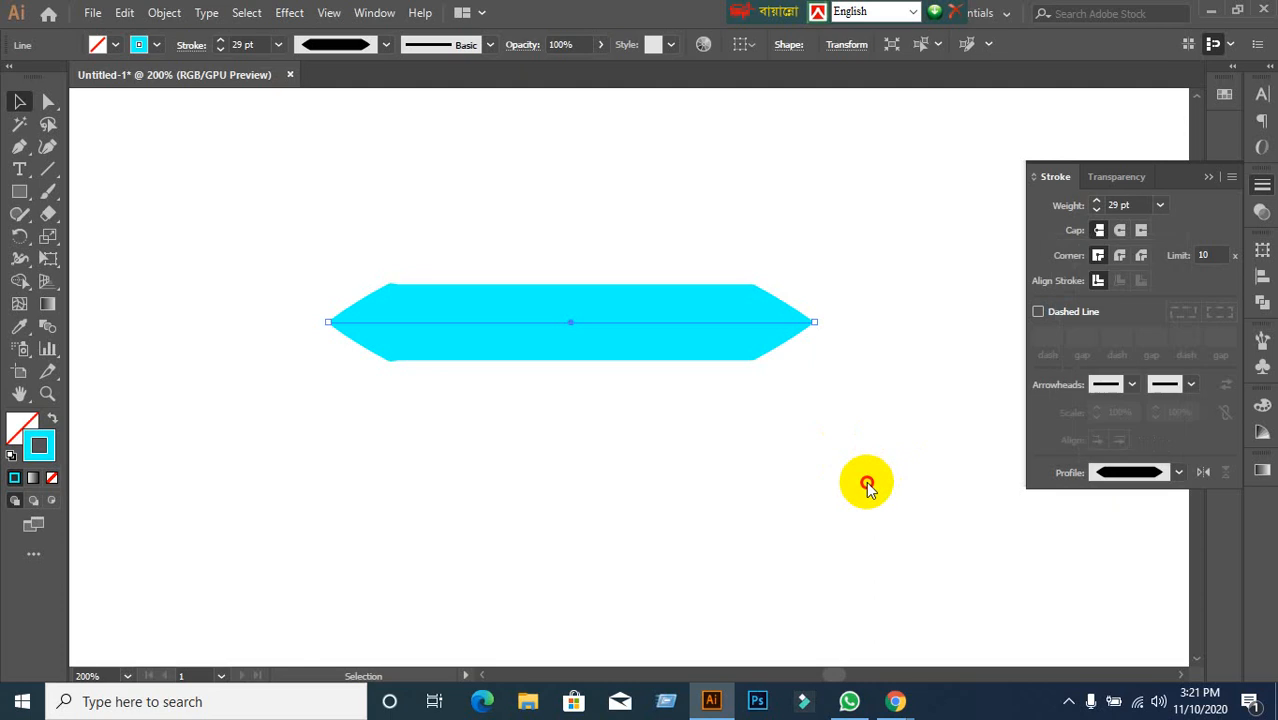
{"action": "left_click", "coordinate": [640, 492]}
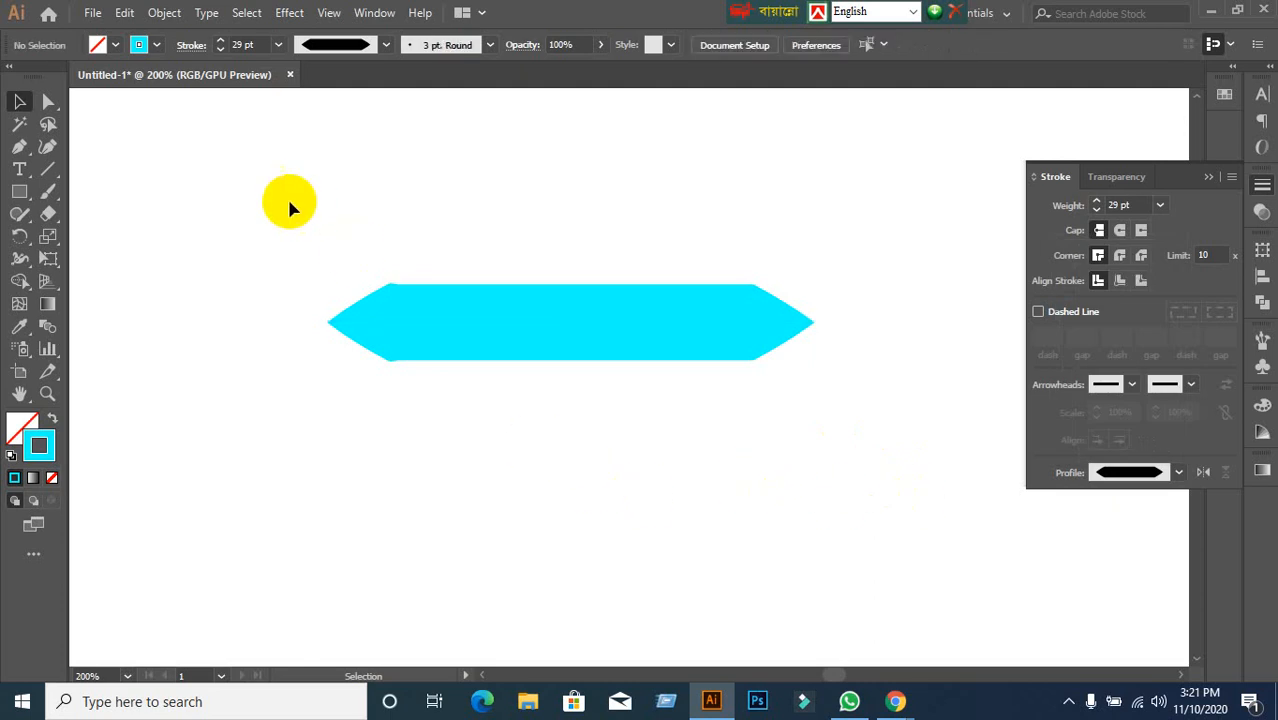
Marquee-select the 29 pt cyan line, delete it, and zoom out to the whole artboard.
{"action": "left_click_drag", "start_coordinate": [291, 203], "coordinate": [759, 451]}
{"action": "key", "text": "Delete"}
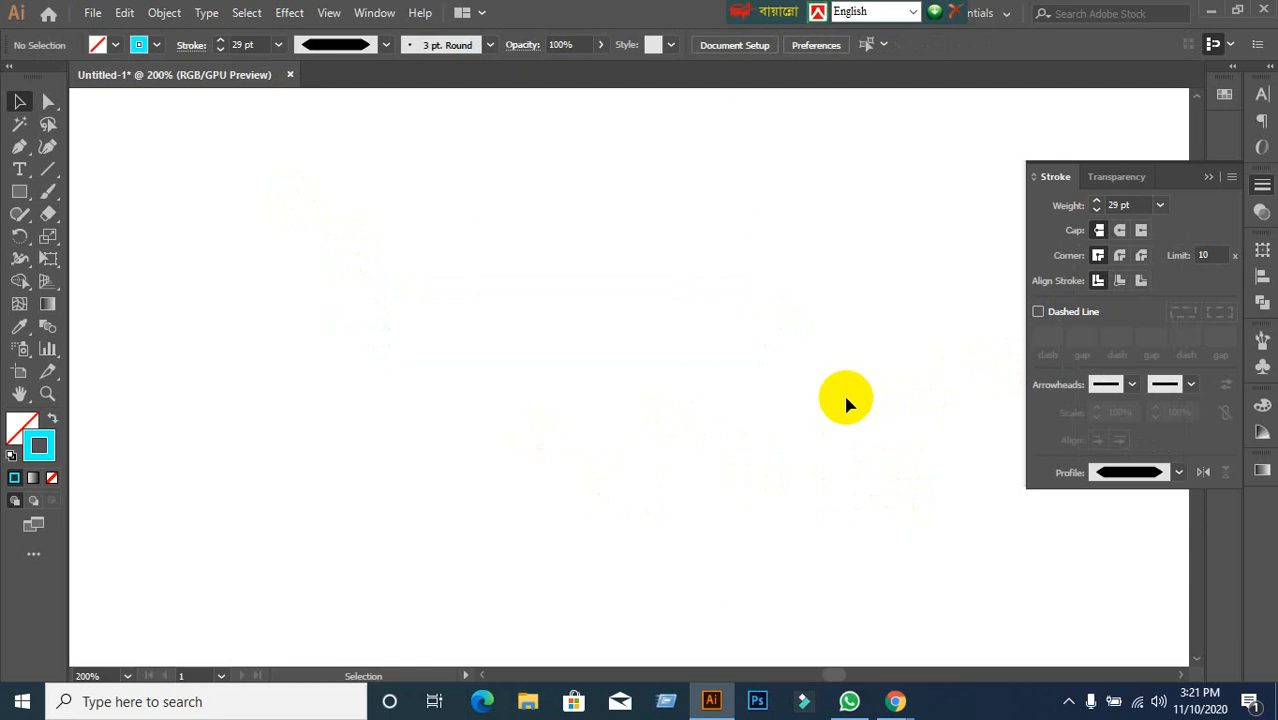
{"action": "scroll", "coordinate": [846, 398], "scroll_direction": "down", "scroll_amount": 3}
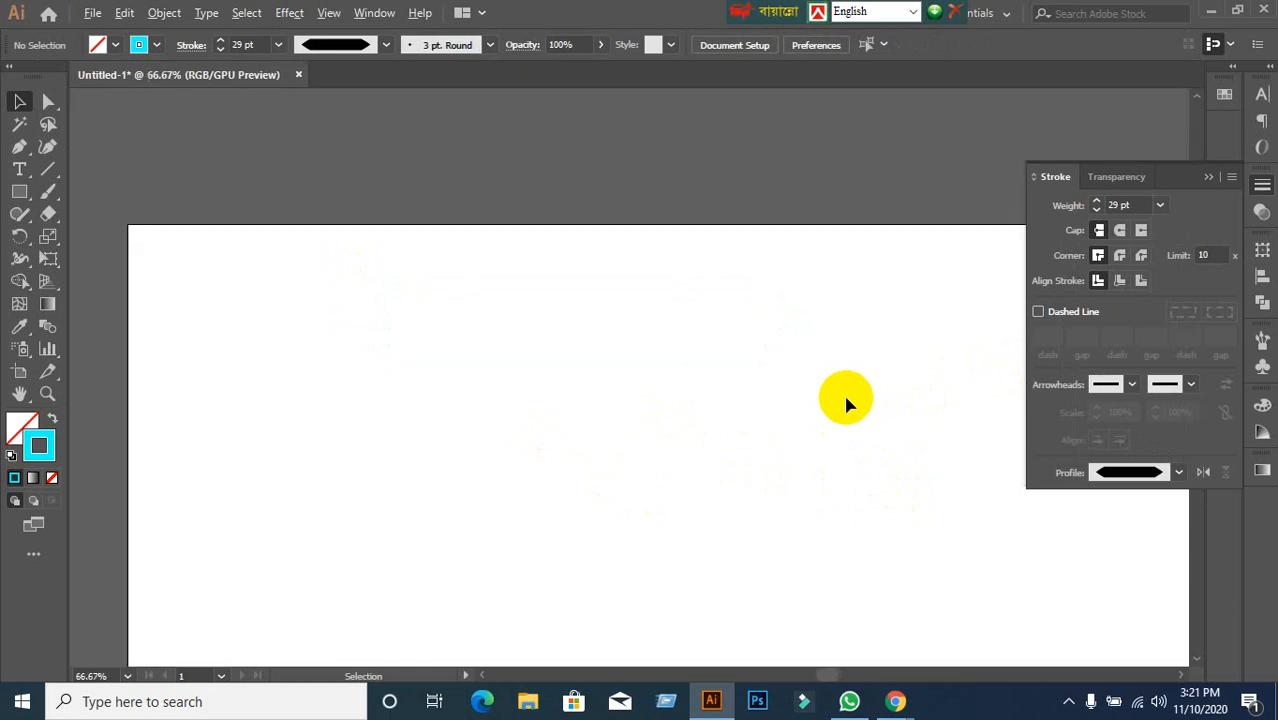
{"action": "left_click_drag", "start_coordinate": [857, 432], "coordinate": [771, 285]}
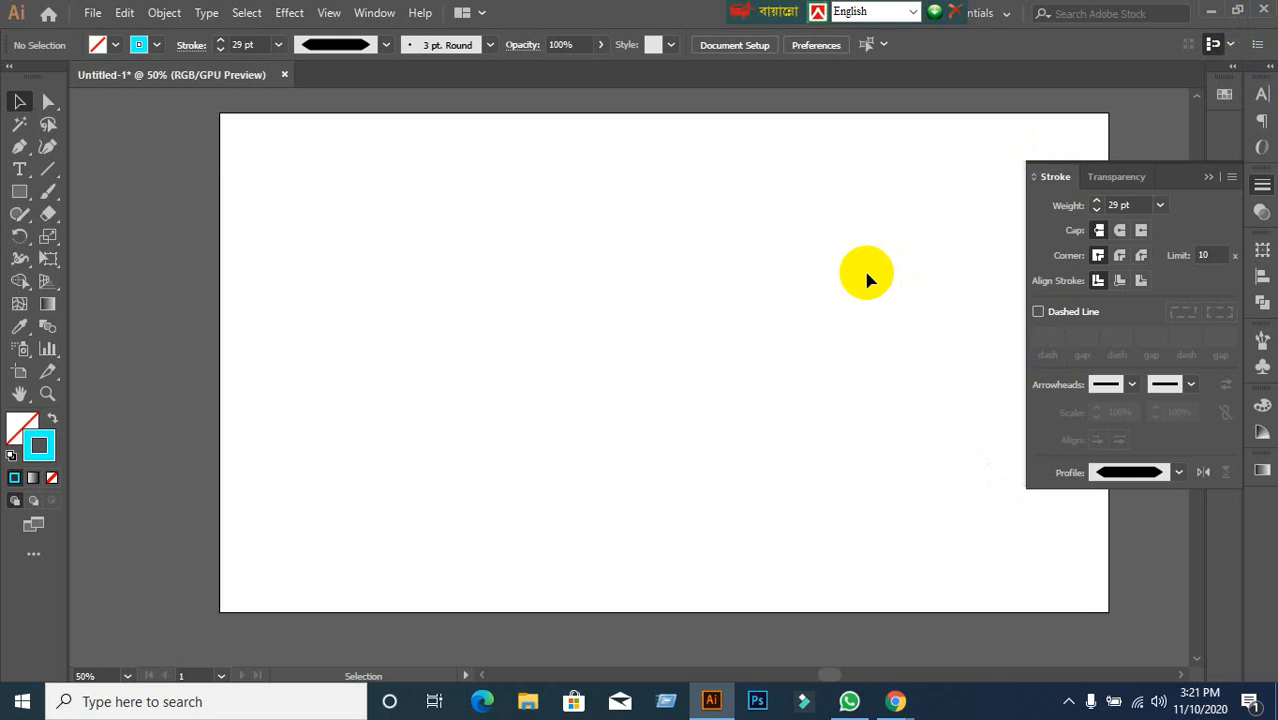
Switch to the Google Meet window and open the mega.nz link from the meeting chat.
{"action": "left_click", "coordinate": [892, 690]}
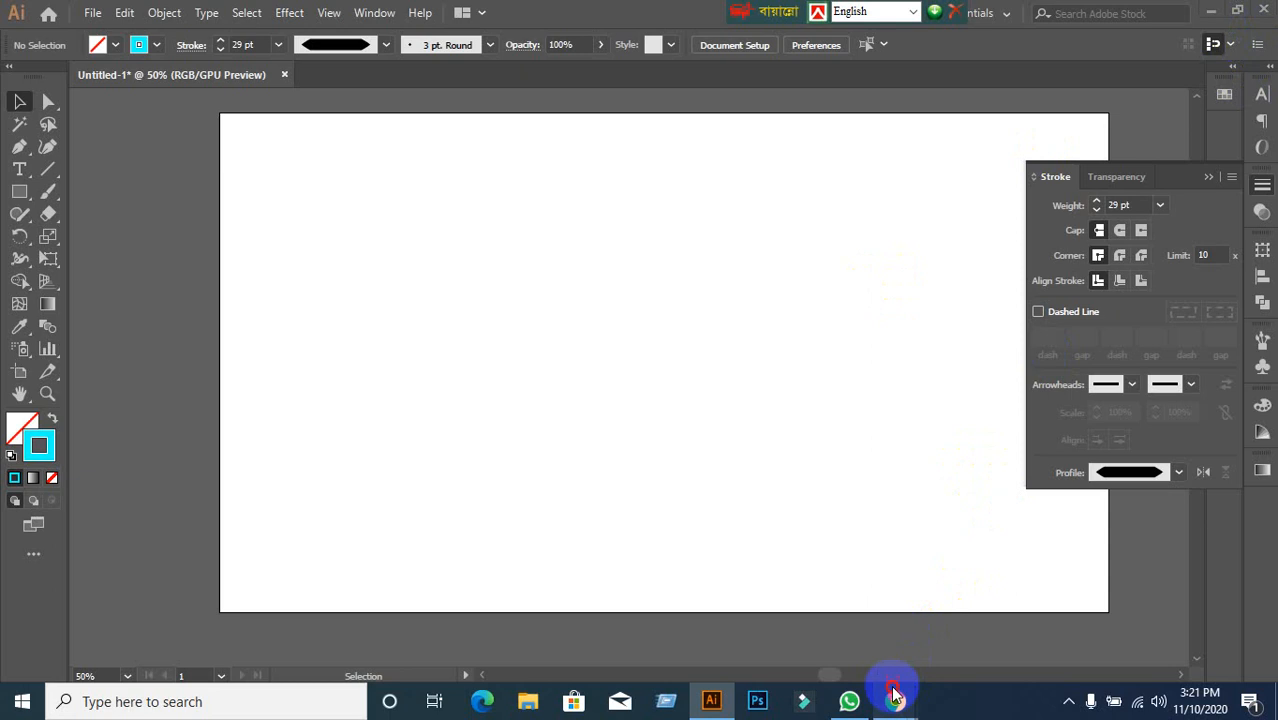
{"action": "left_click", "coordinate": [785, 612]}
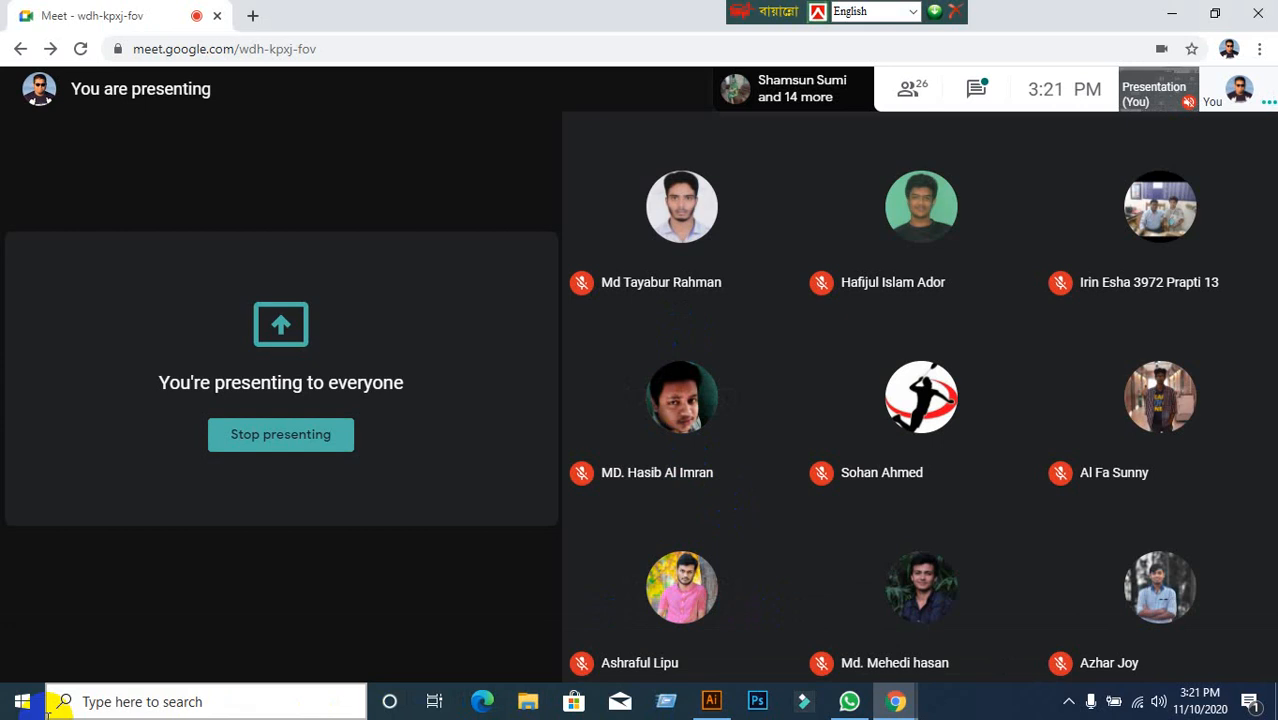
{"action": "left_click", "coordinate": [904, 88]}
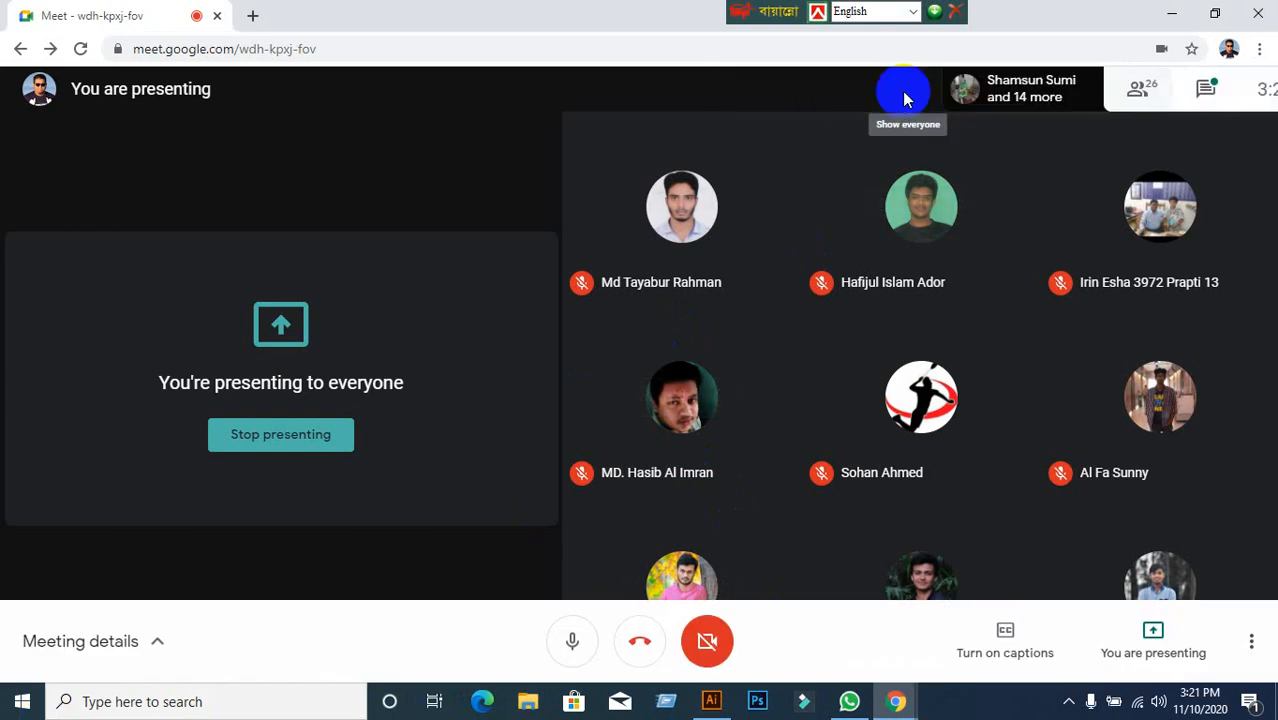
{"action": "left_click", "coordinate": [1220, 160]}
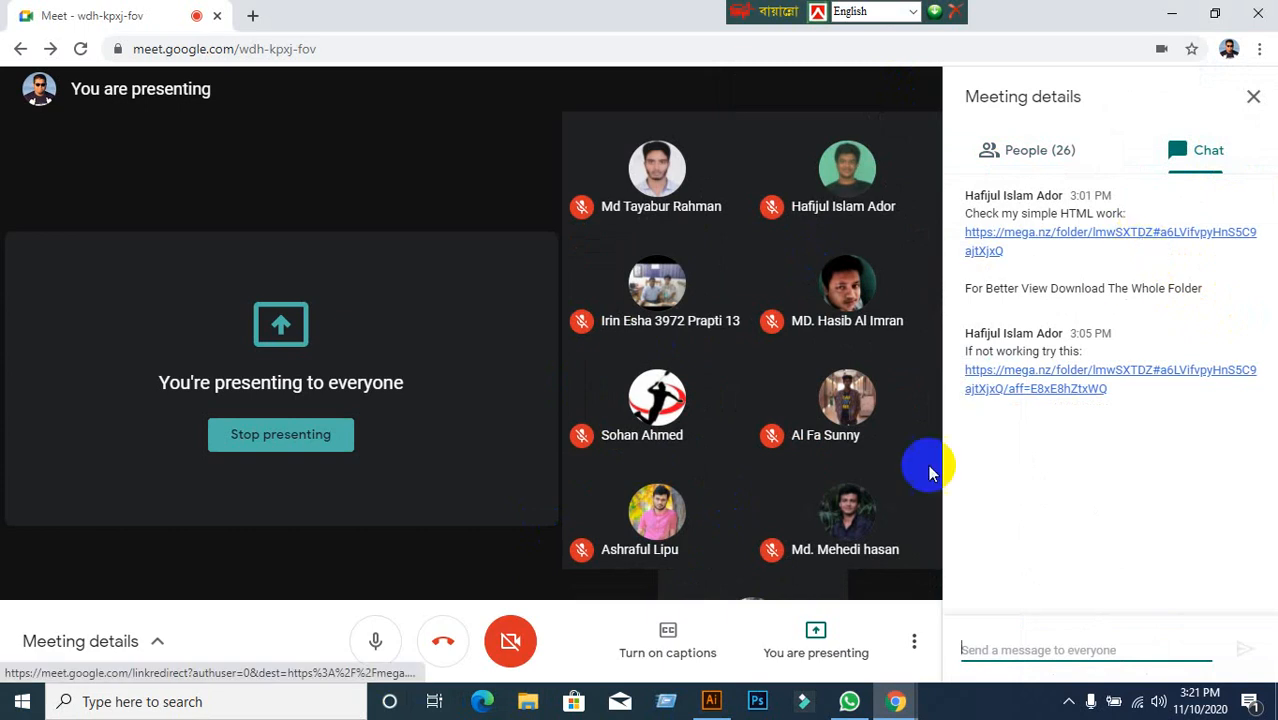
{"action": "left_click", "coordinate": [1006, 236]}
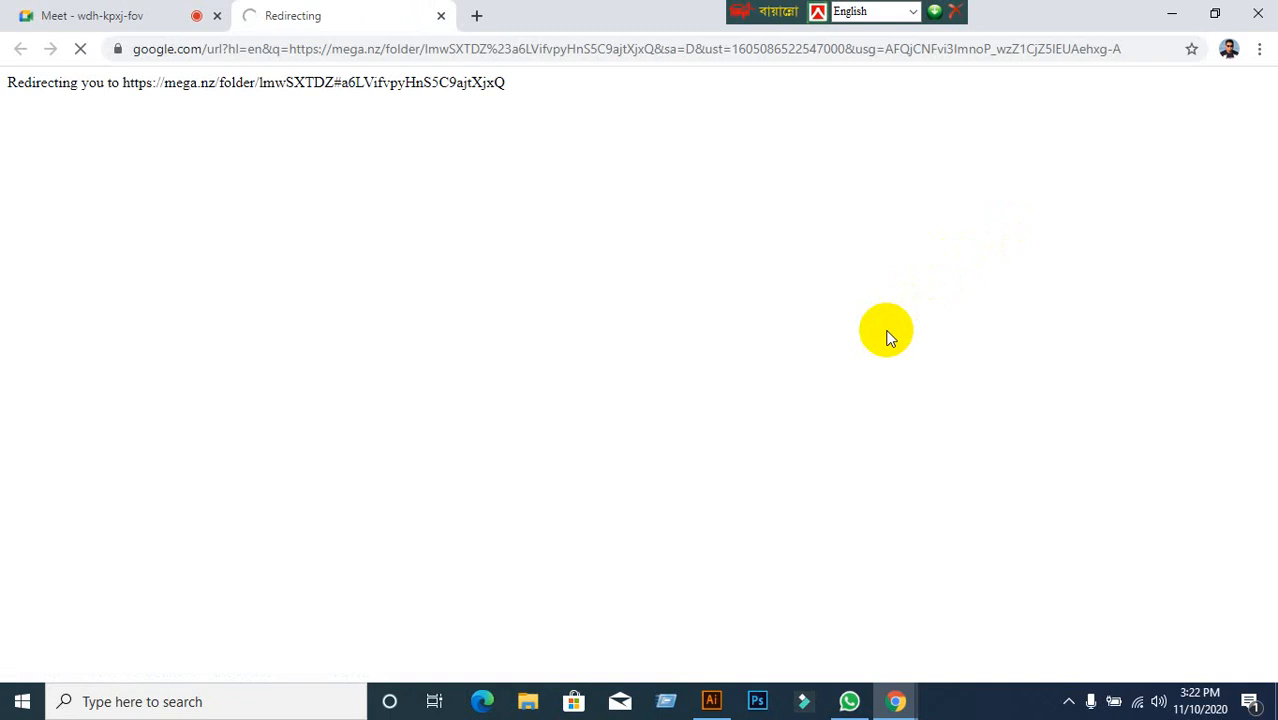
Close the Meeting details panel on the Meet tab, then switch to the mega.nz tab.
{"action": "left_click", "coordinate": [107, 32]}
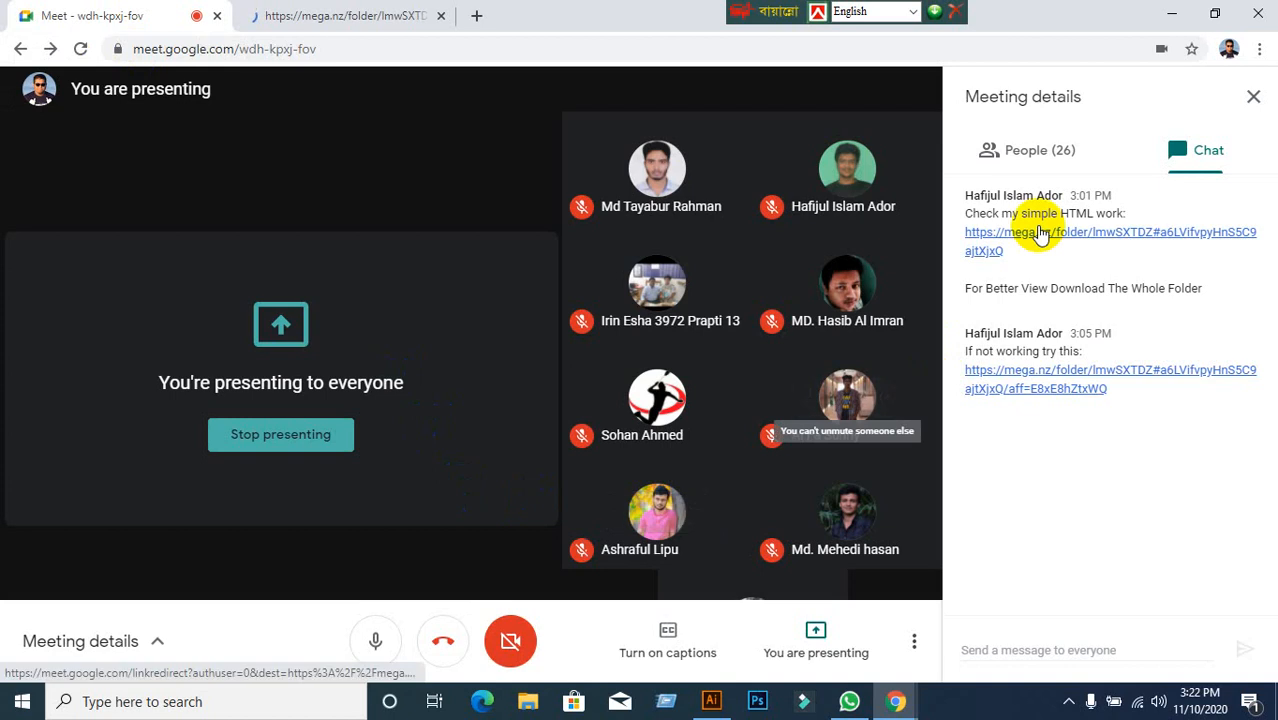
{"action": "left_click", "coordinate": [1249, 117]}
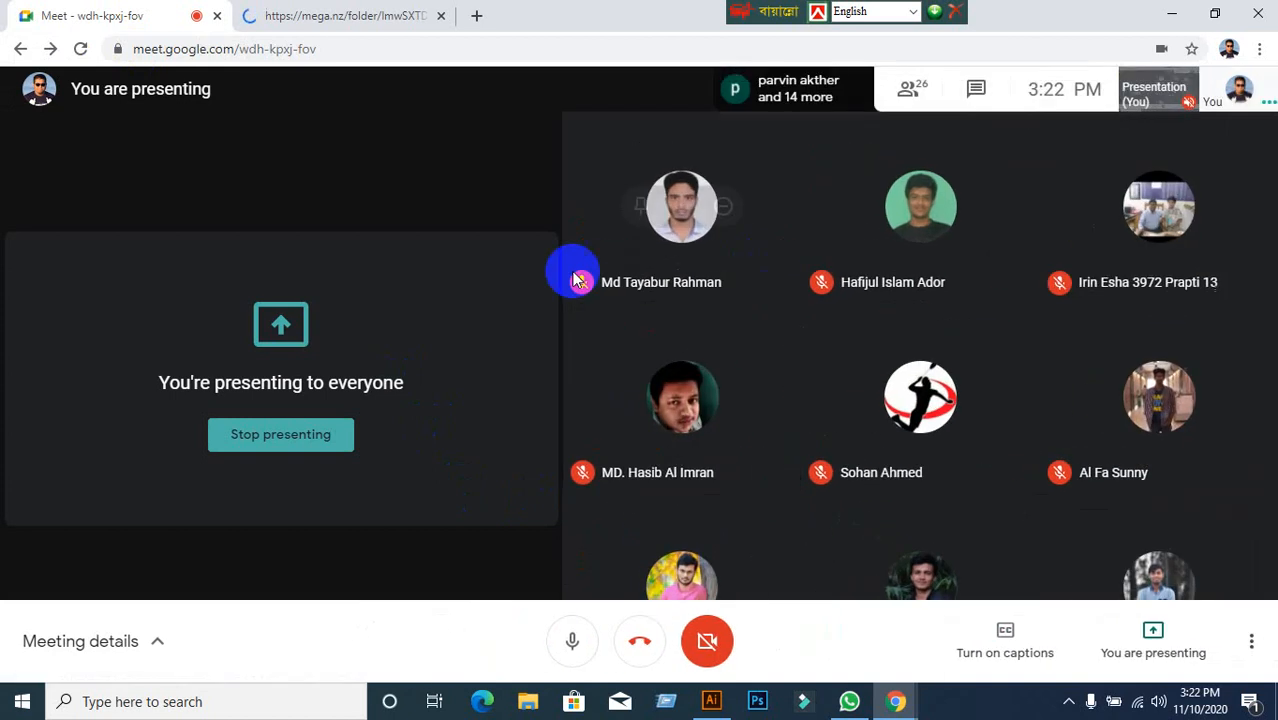
{"action": "left_click", "coordinate": [340, 18]}
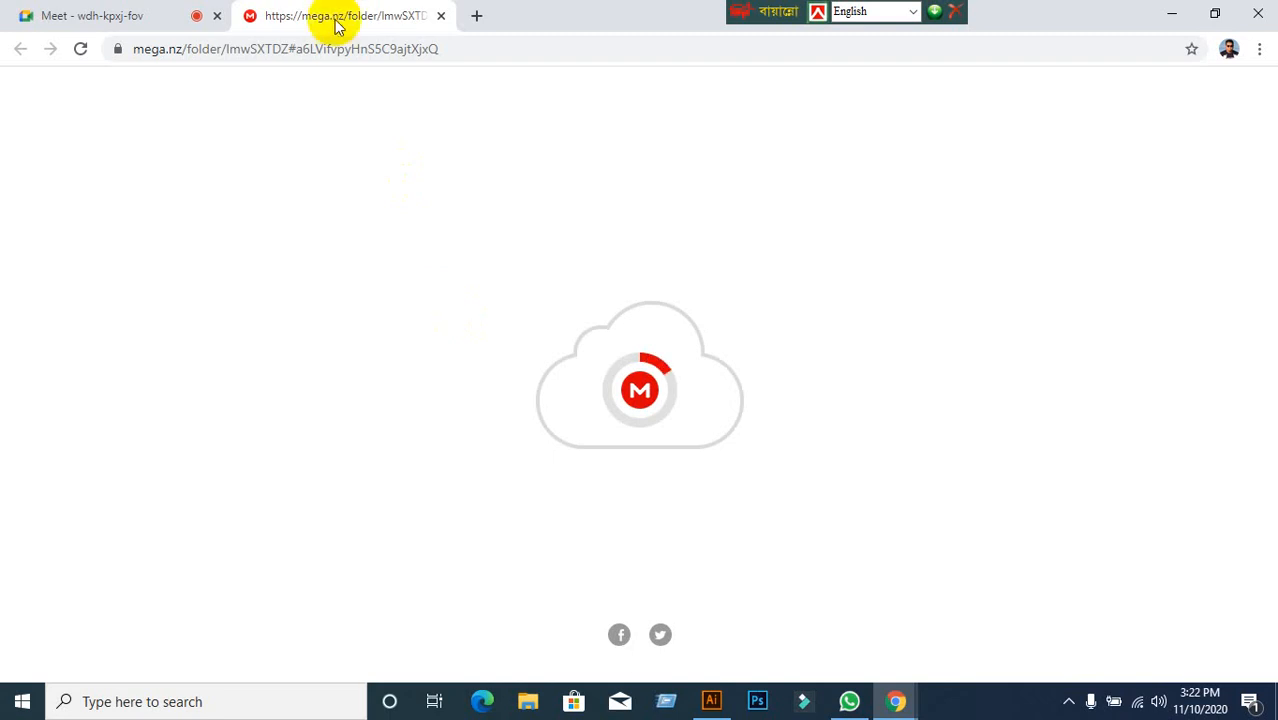
Close the mega.nz tab, open Gmail in a new tab, and minimize Chrome.
{"action": "left_click", "coordinate": [51, 17]}
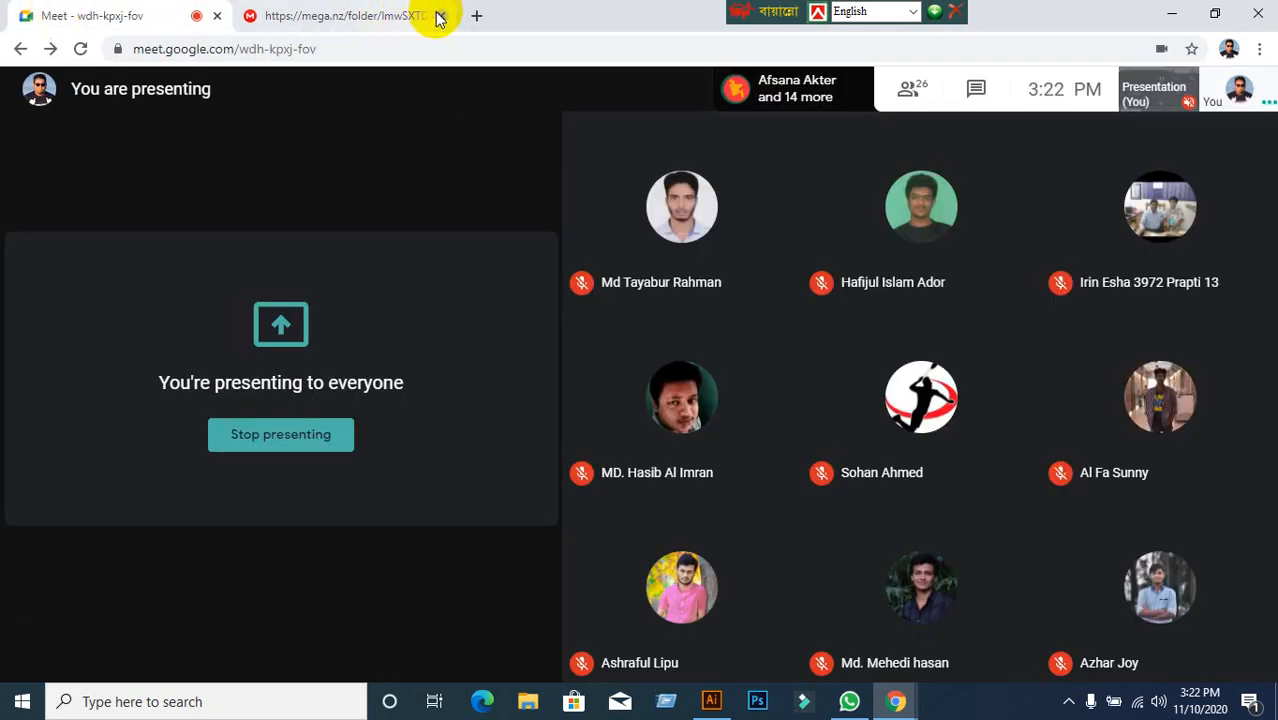
{"action": "left_click", "coordinate": [440, 16]}
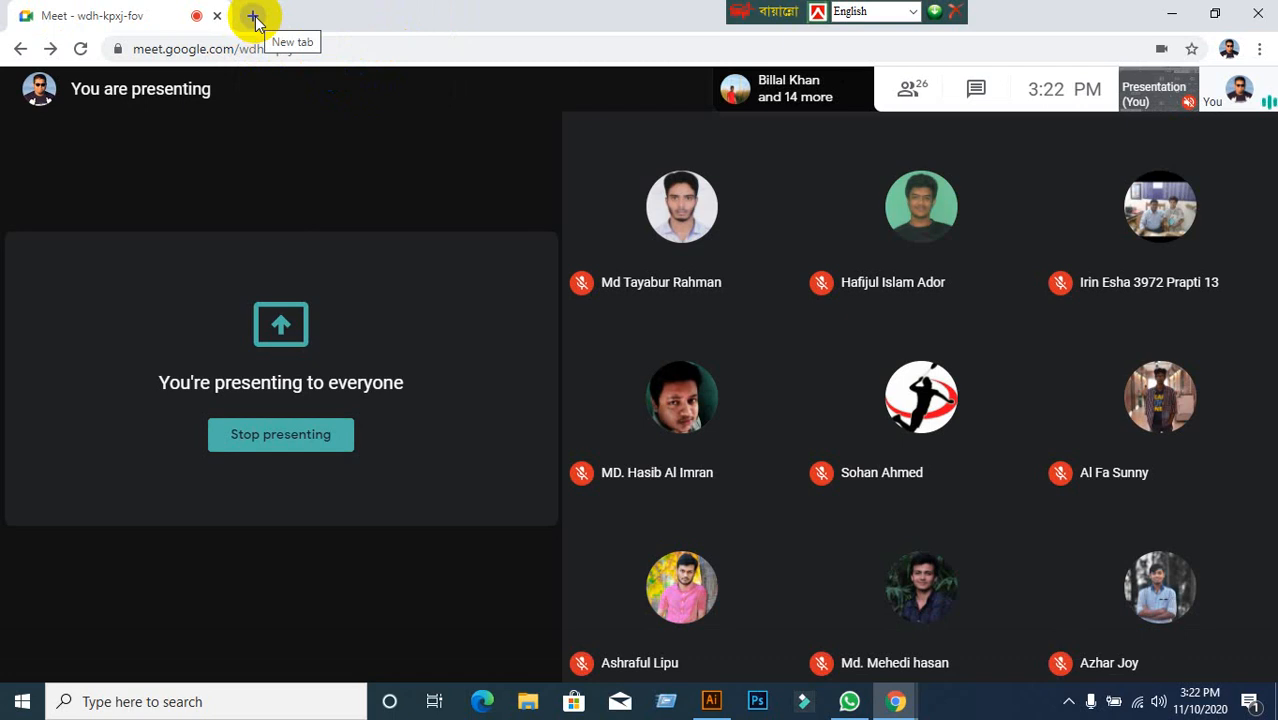
{"action": "left_click", "coordinate": [254, 17]}
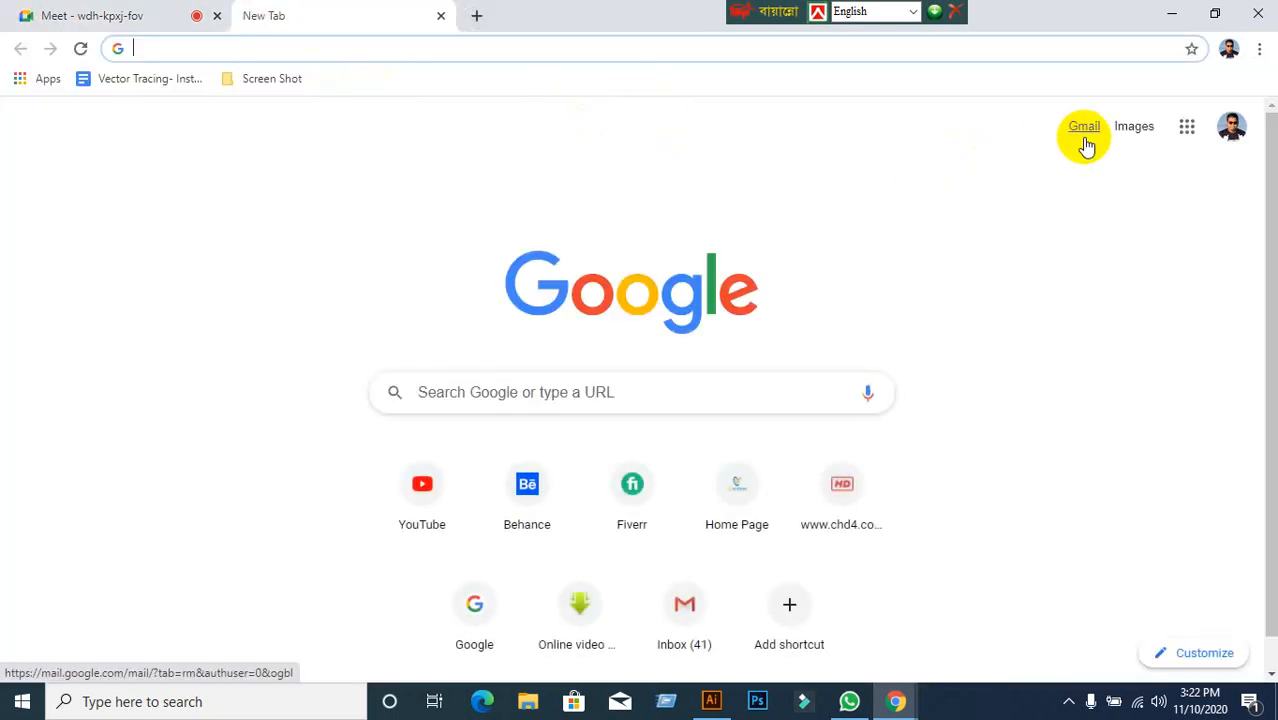
{"action": "left_click", "coordinate": [1085, 130]}
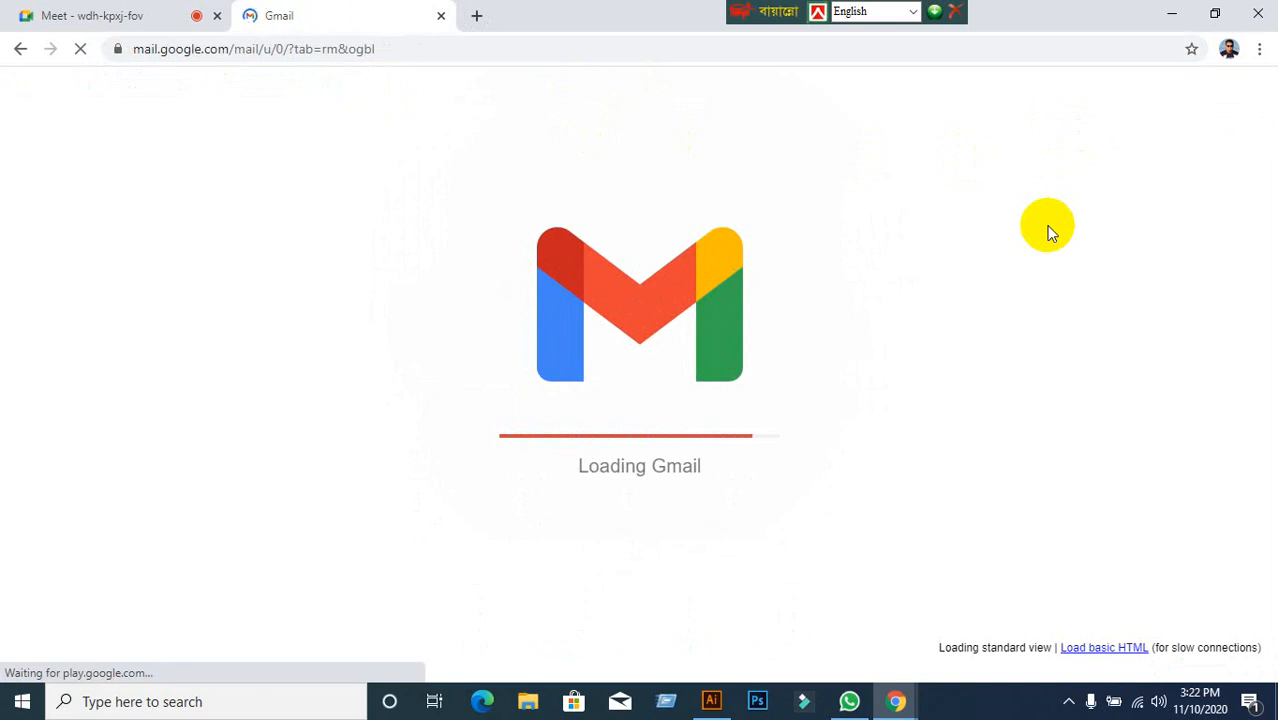
{"action": "left_click", "coordinate": [1178, 22]}
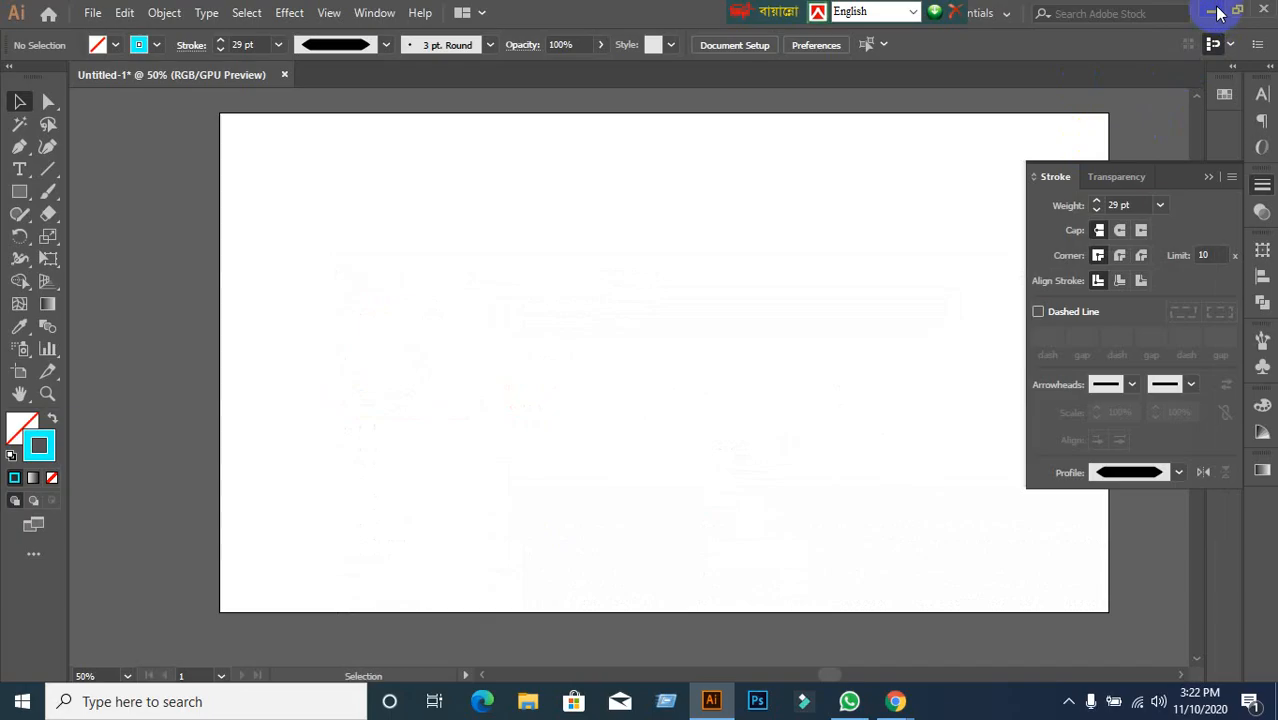
Minimize Illustrator and launch the FastStone Capture tool from the desktop.
{"action": "left_click", "coordinate": [1210, 14]}
{"action": "left_click", "coordinate": [44, 222]}
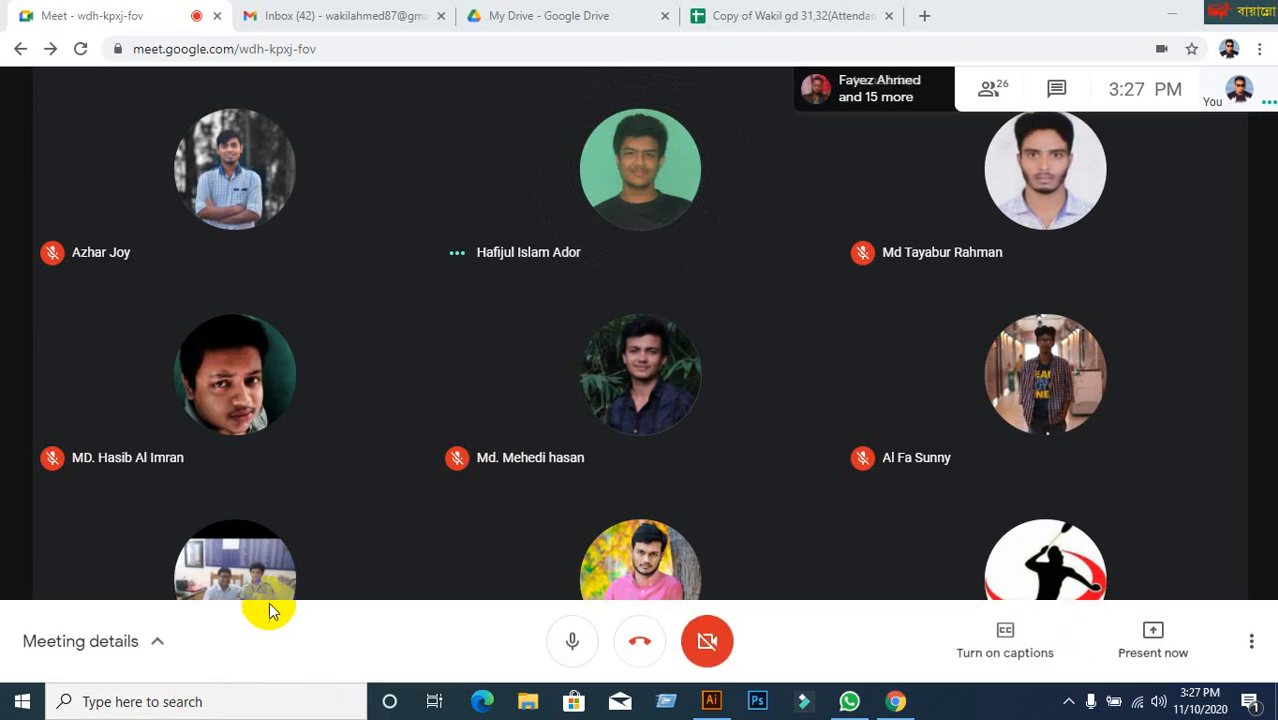
Minimize the Chrome Meet window to bring back Illustrator's empty artboard.
{"action": "mouse_move", "coordinate": [278, 590]}
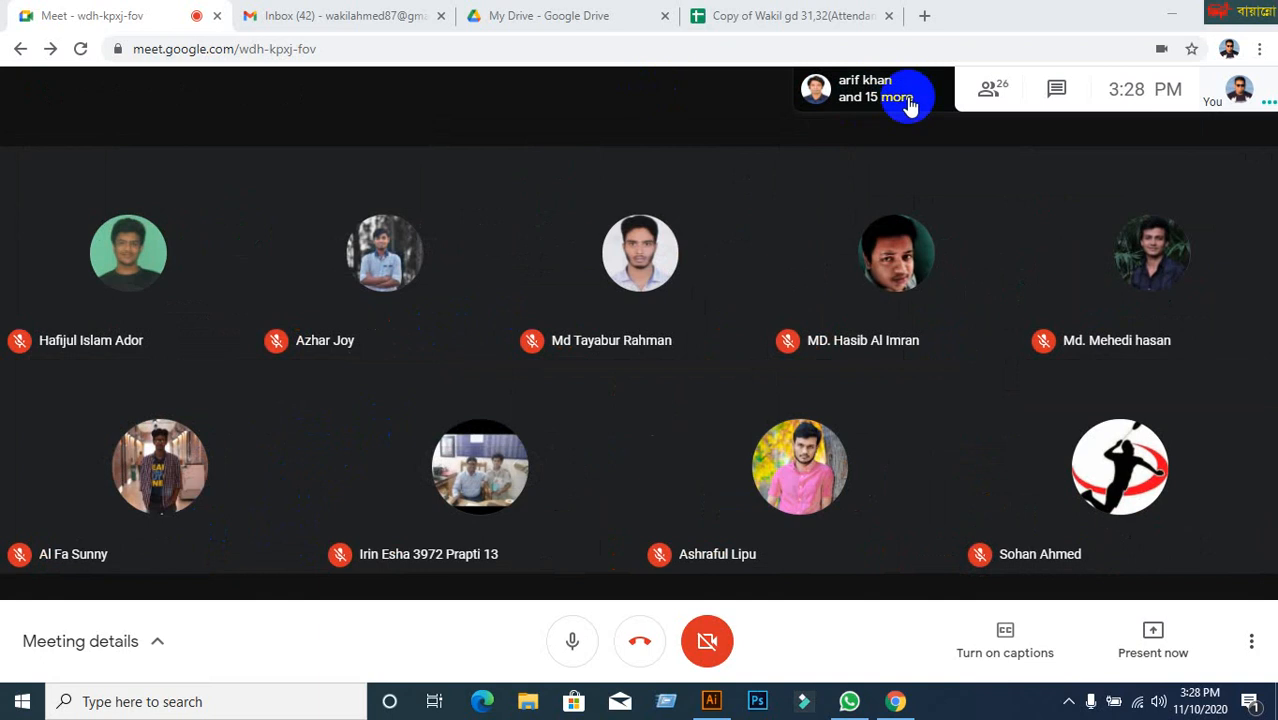
{"action": "left_click", "coordinate": [1166, 20]}
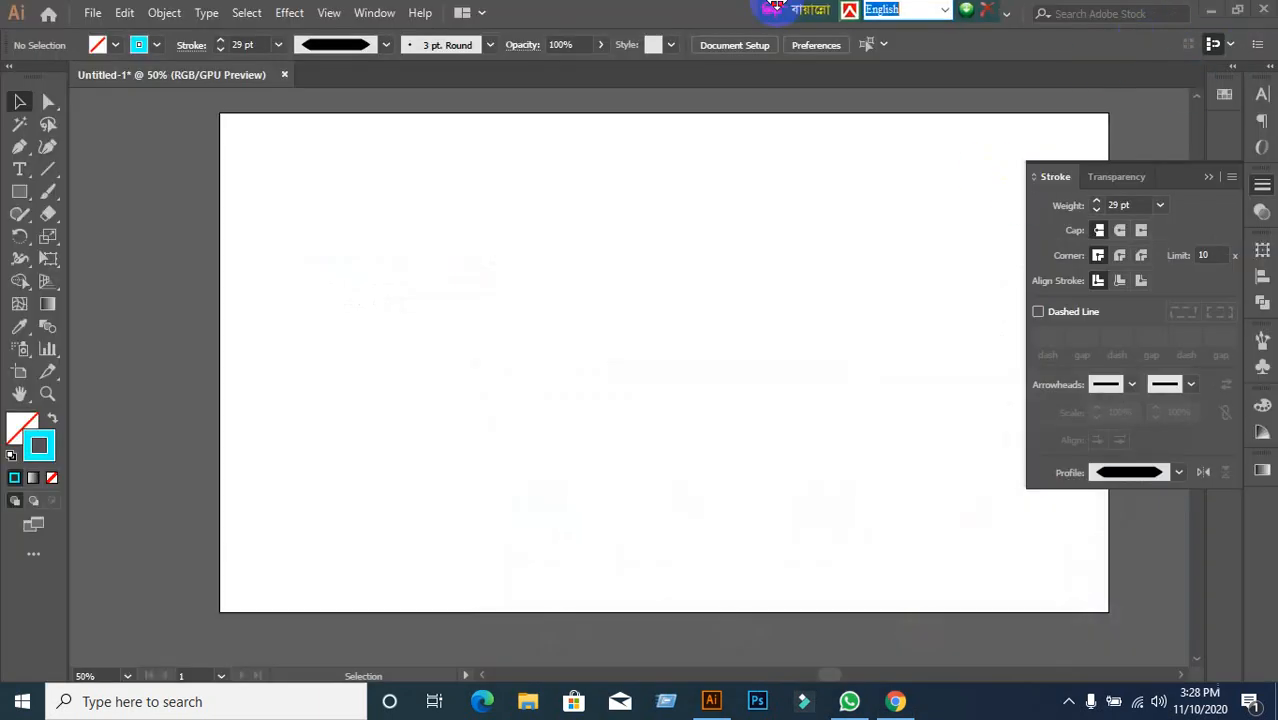
Minimize Illustrator, switch to the Meet tab, and close the Meeting details panel.
{"action": "left_click", "coordinate": [1210, 9]}
{"action": "left_click", "coordinate": [482, 311]}
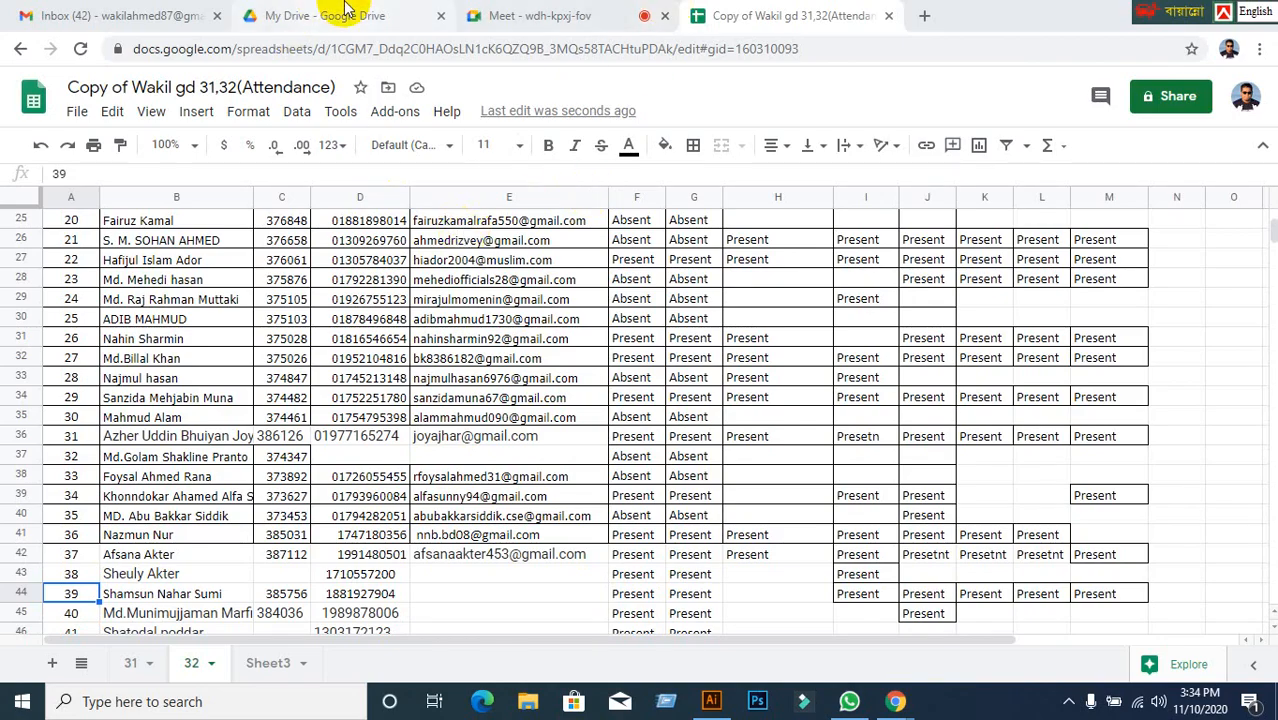
{"action": "left_click", "coordinate": [505, 15]}
{"action": "left_click", "coordinate": [1252, 97]}
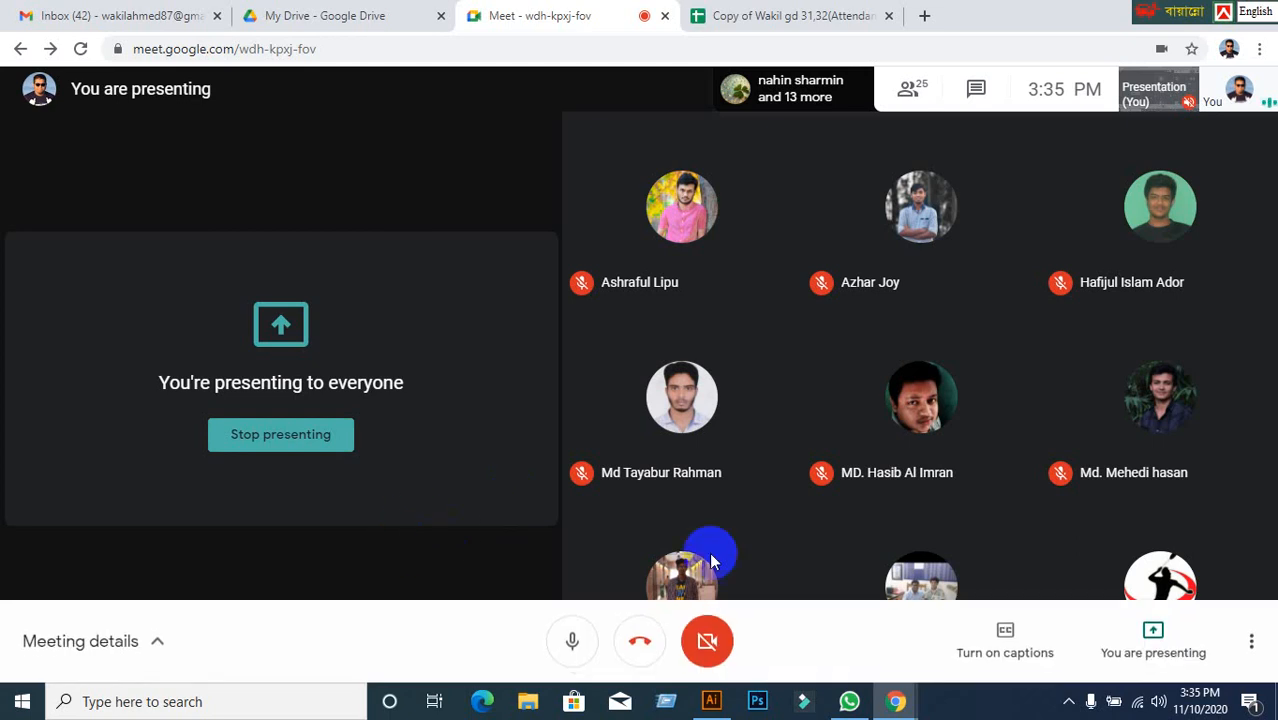
In Illustrator, set cyan fill with no stroke and draw a five-point star with the Star tool.
{"action": "left_click", "coordinate": [718, 700]}
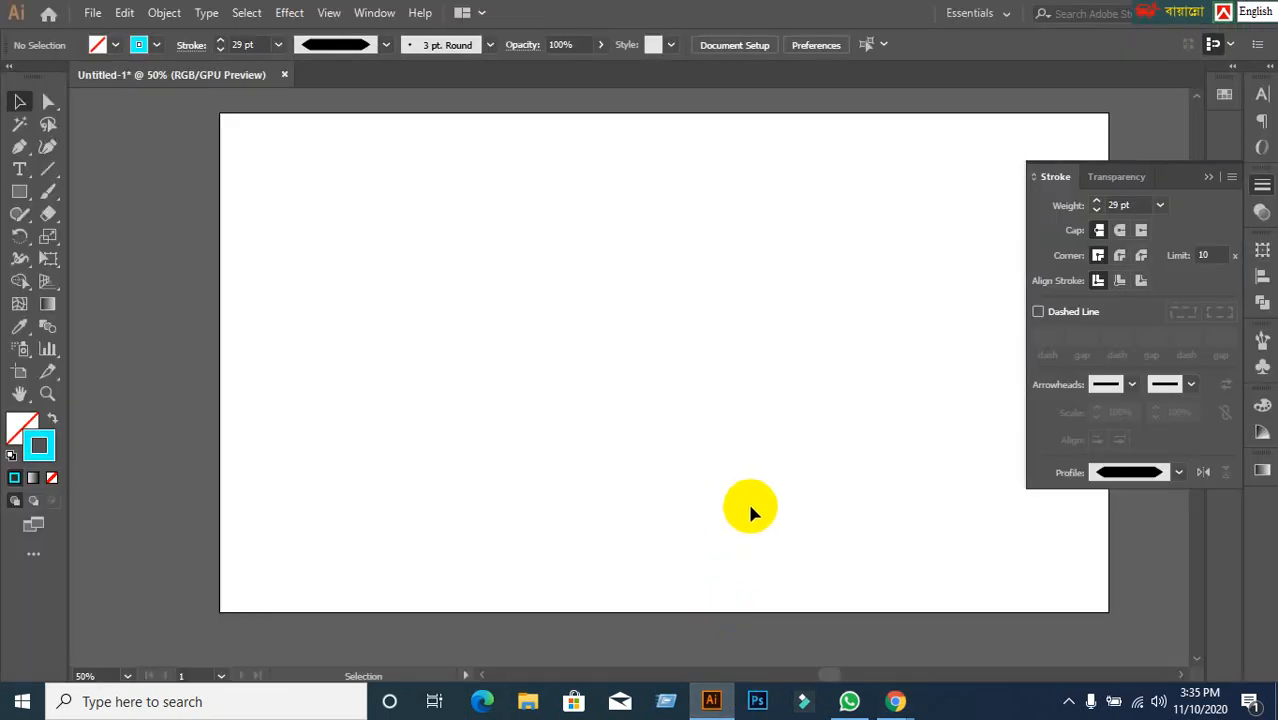
{"action": "left_click", "coordinate": [51, 423]}
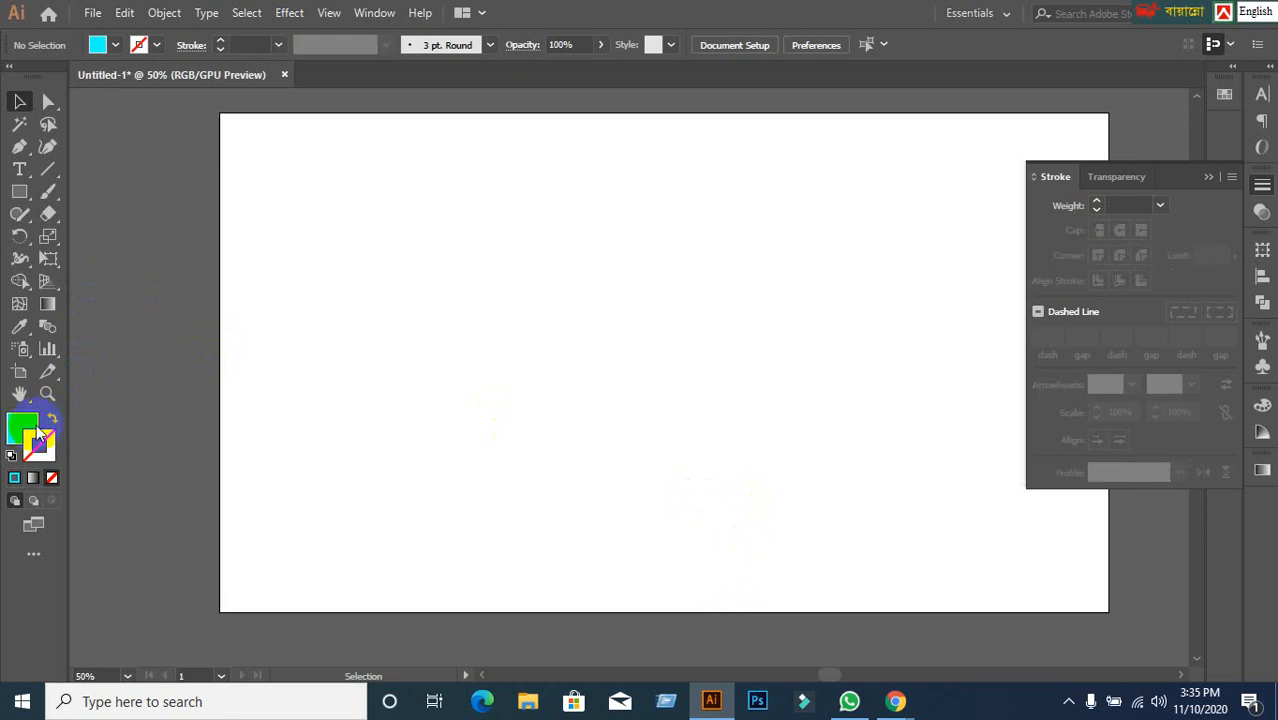
{"action": "left_click", "coordinate": [36, 435]}
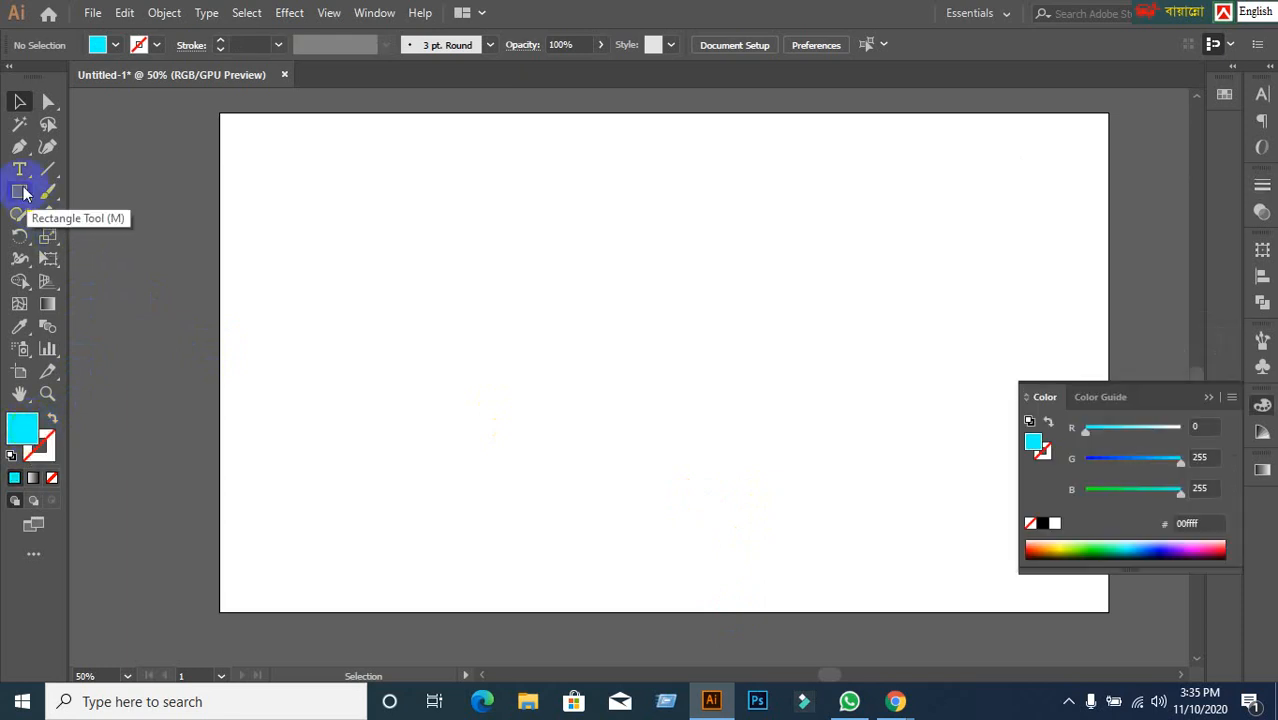
{"action": "left_click_drag", "start_coordinate": [20, 191], "coordinate": [70, 281]}
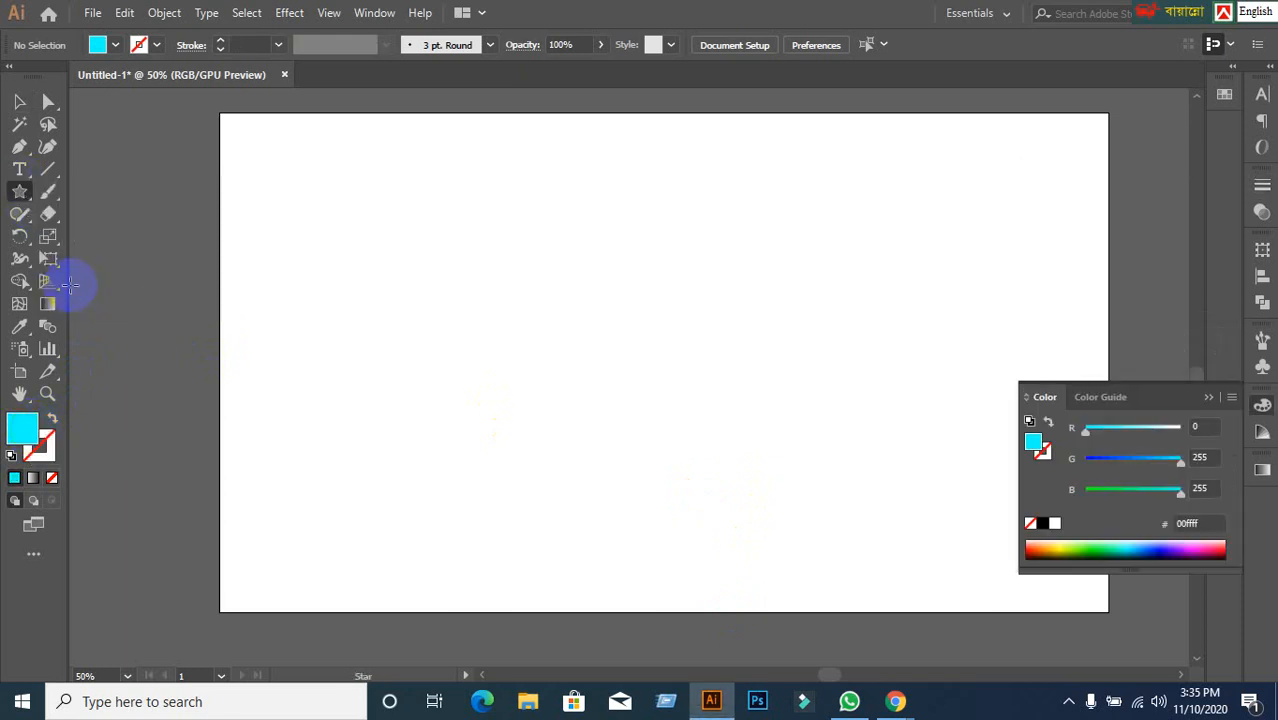
{"action": "left_click_drag", "start_coordinate": [532, 203], "coordinate": [683, 362]}
{"action": "left_click", "coordinate": [20, 101]}
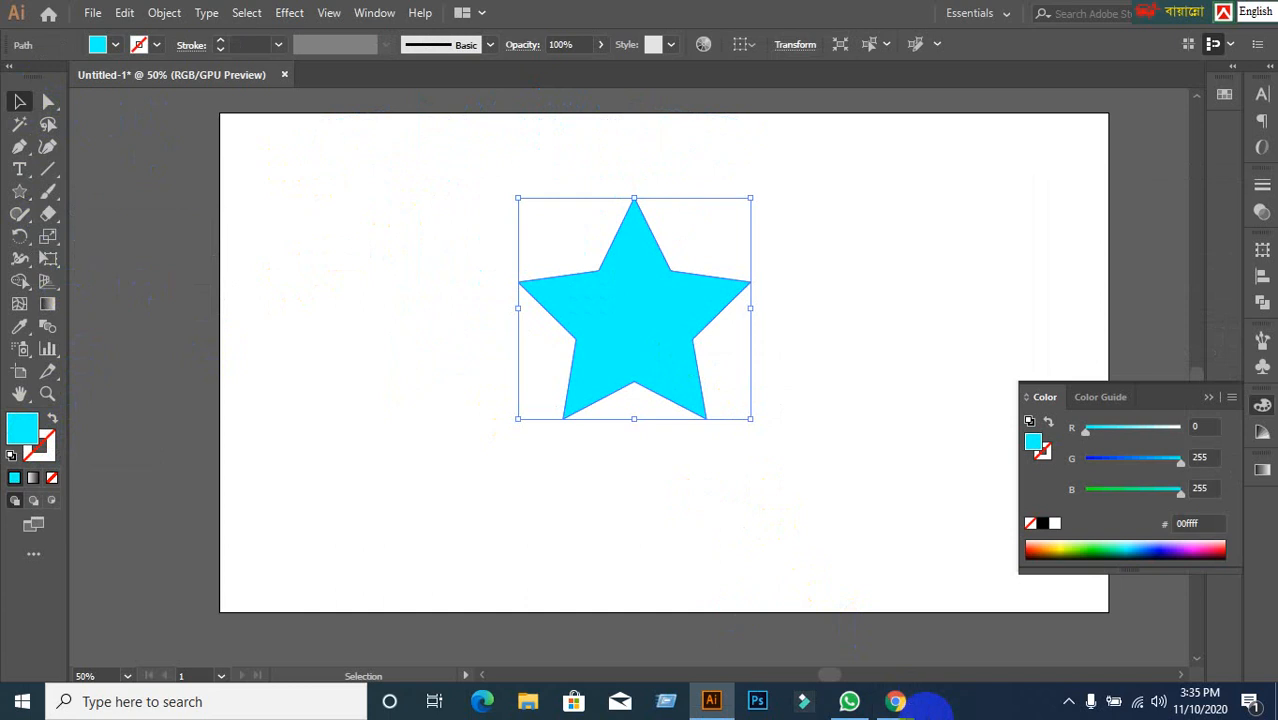
Open a new Chrome tab and search Google for 'natural image'.
{"action": "mouse_move", "coordinate": [895, 701]}
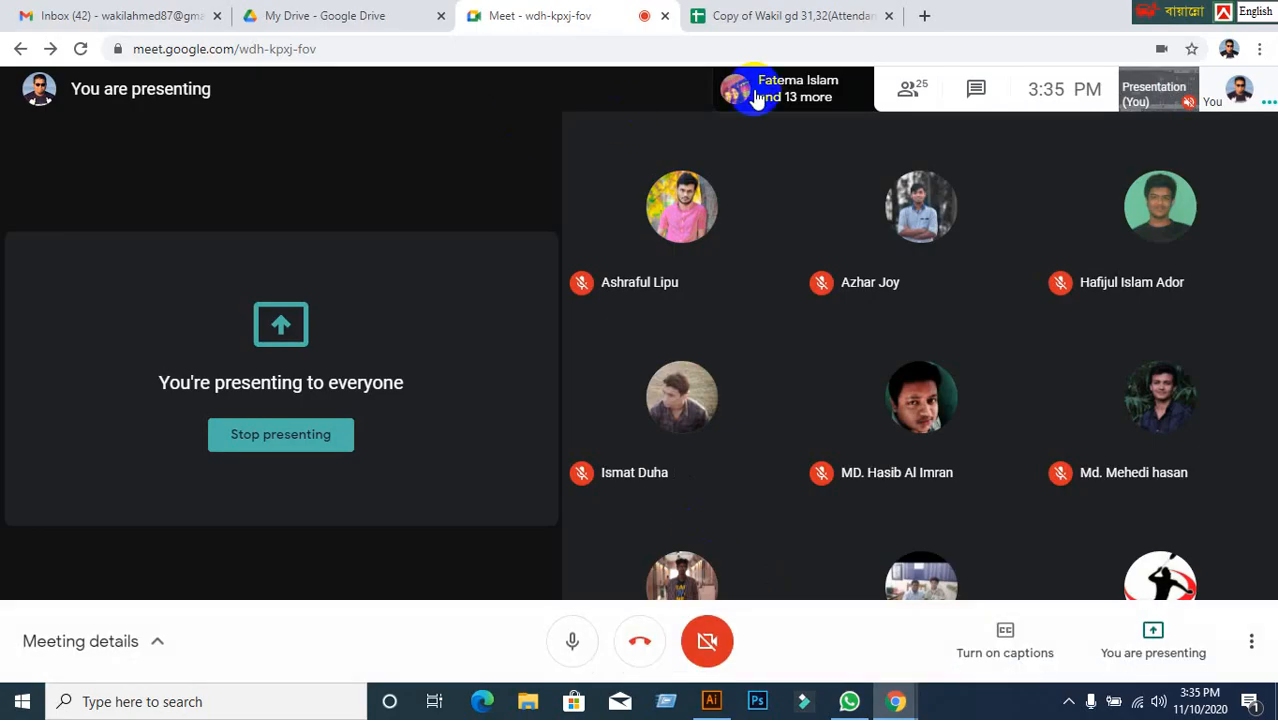
{"action": "left_click", "coordinate": [800, 16]}
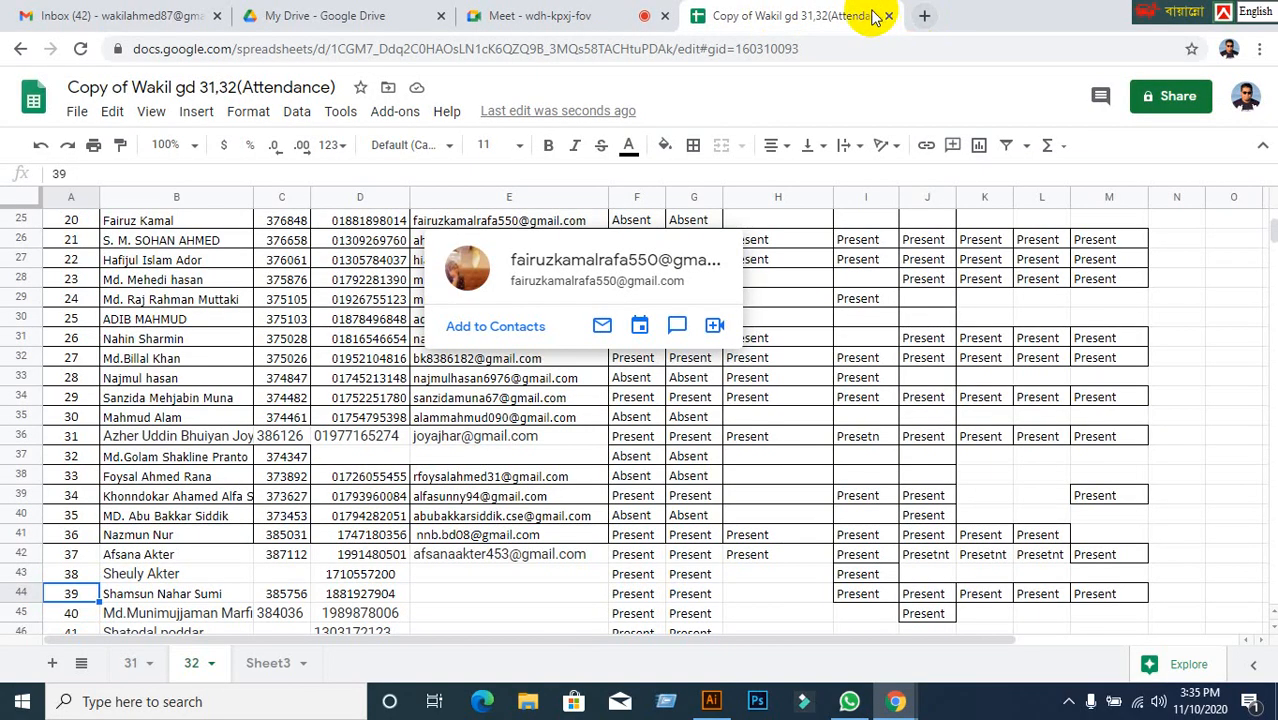
{"action": "left_click", "coordinate": [924, 16]}
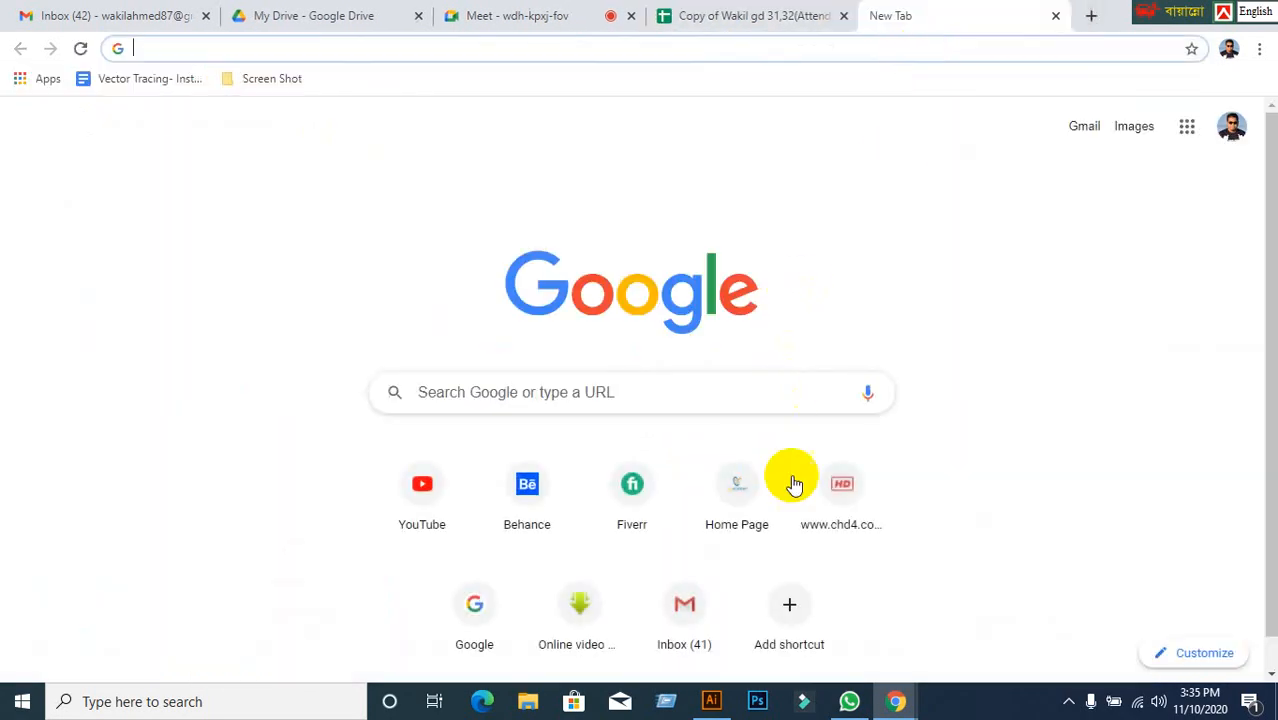
{"action": "left_click", "coordinate": [495, 646]}
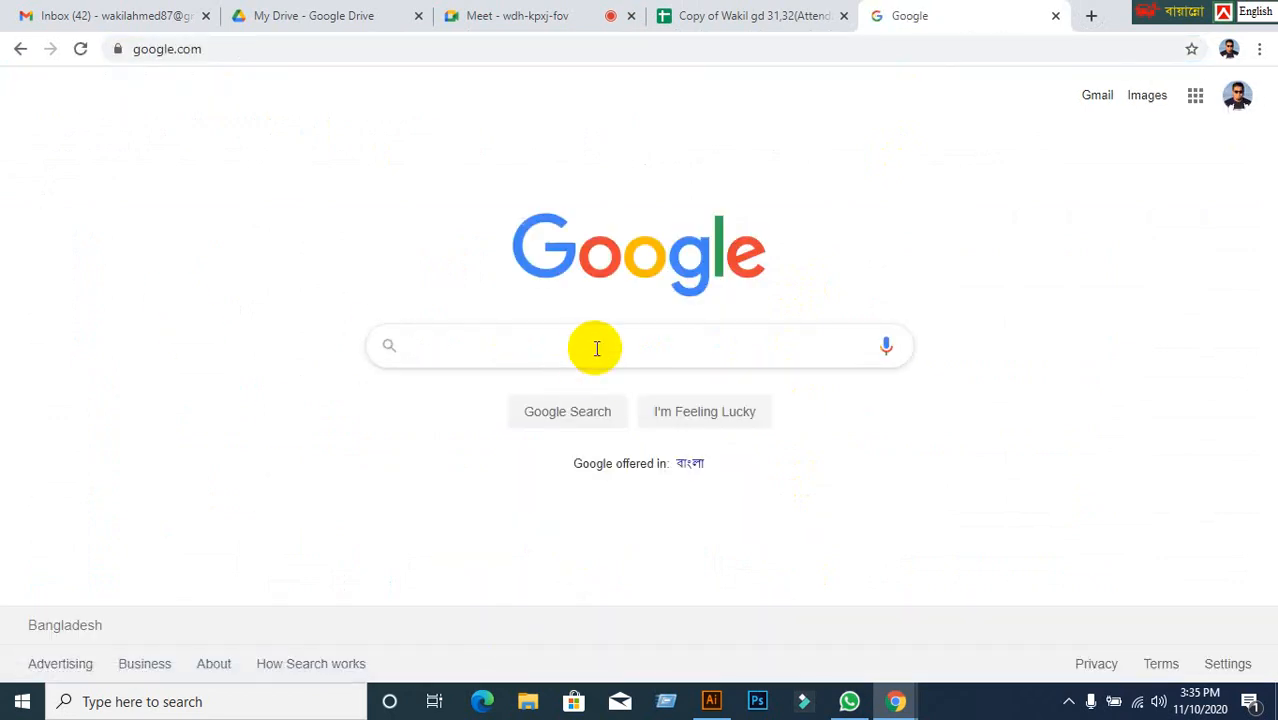
{"action": "type", "text": "natural image"}
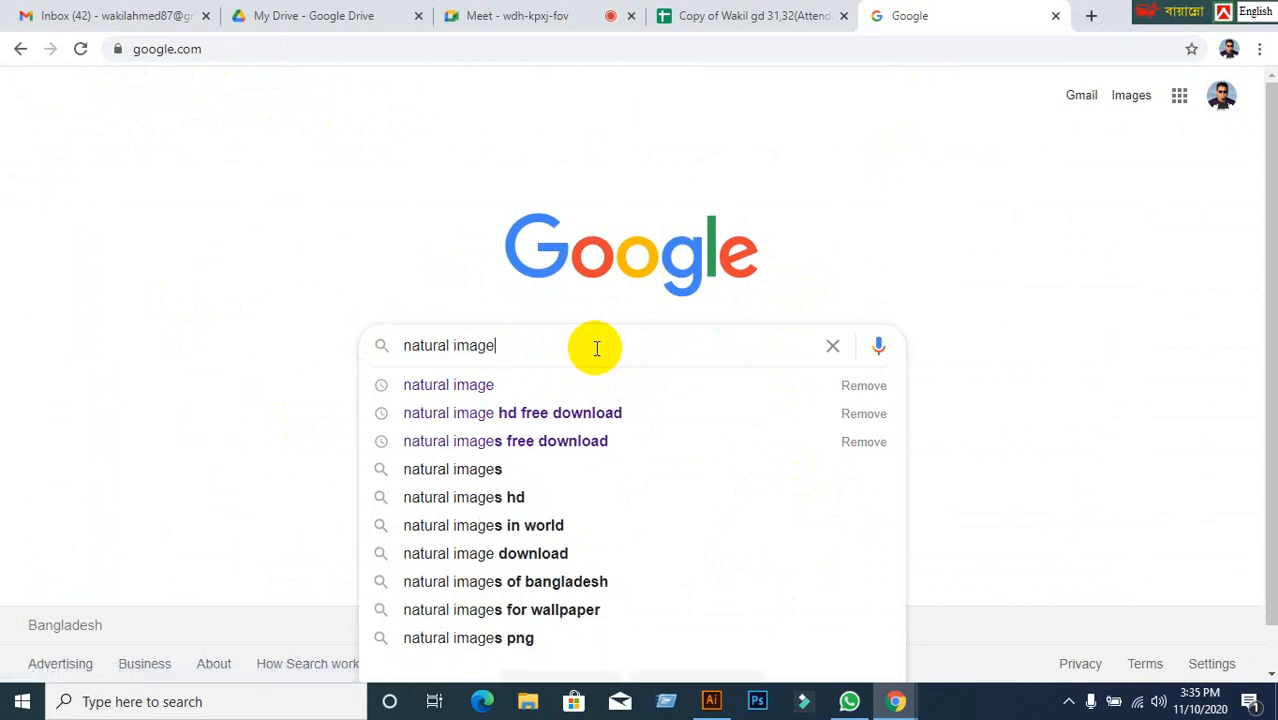
{"action": "key", "text": "Return"}
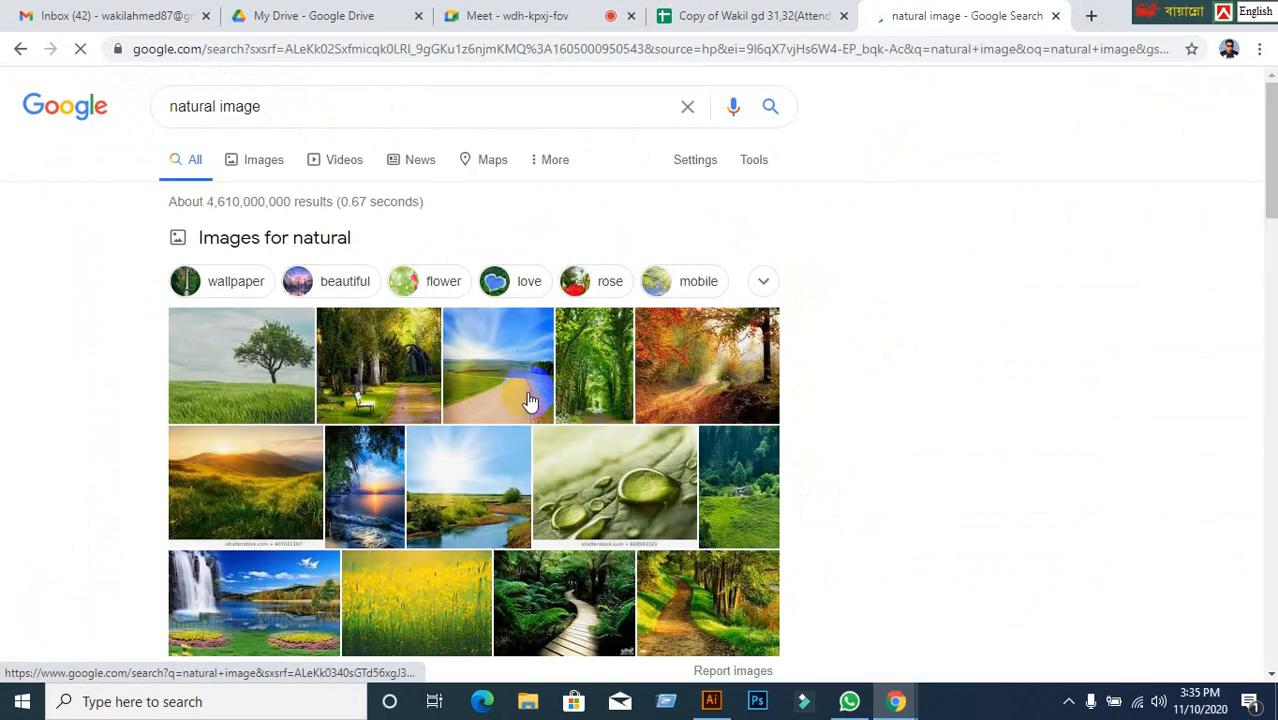
Show image results for natural and preview the girl-with-umbrella nature photo.
{"action": "left_click", "coordinate": [288, 246]}
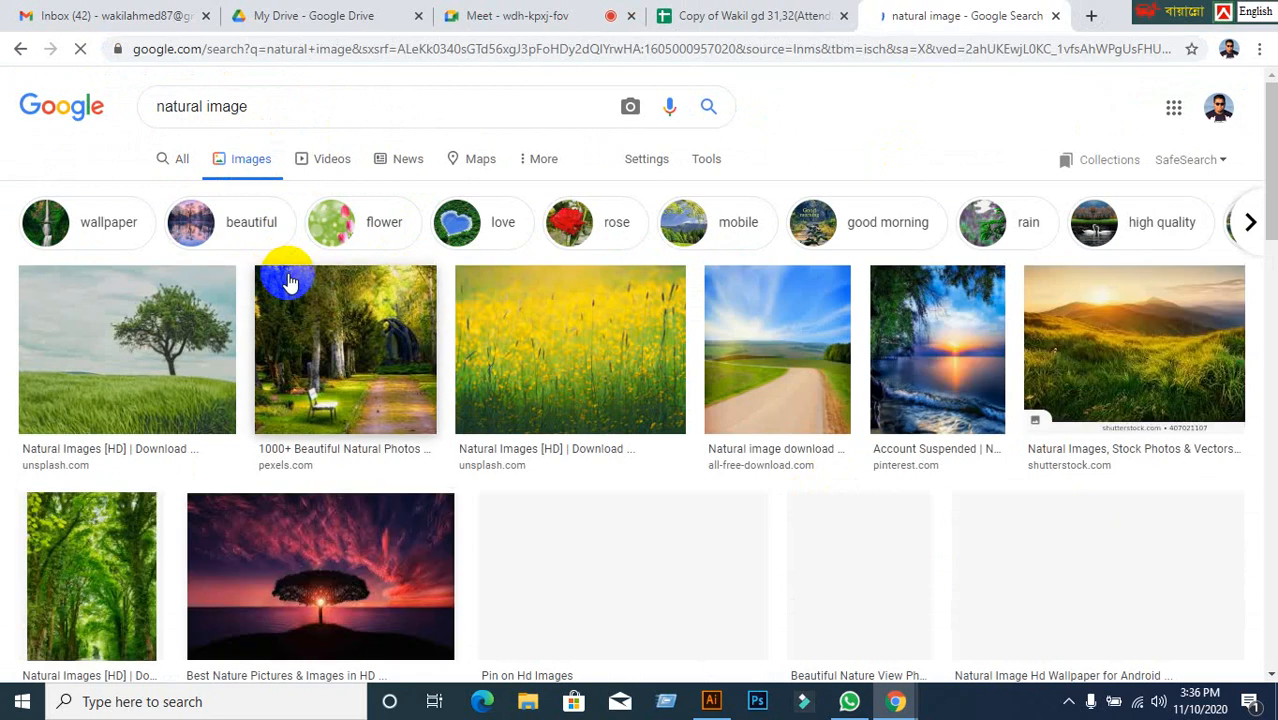
{"action": "scroll", "coordinate": [262, 288], "scroll_direction": "down", "scroll_amount": 3}
{"action": "scroll", "coordinate": [262, 292], "scroll_direction": "down", "scroll_amount": 2}
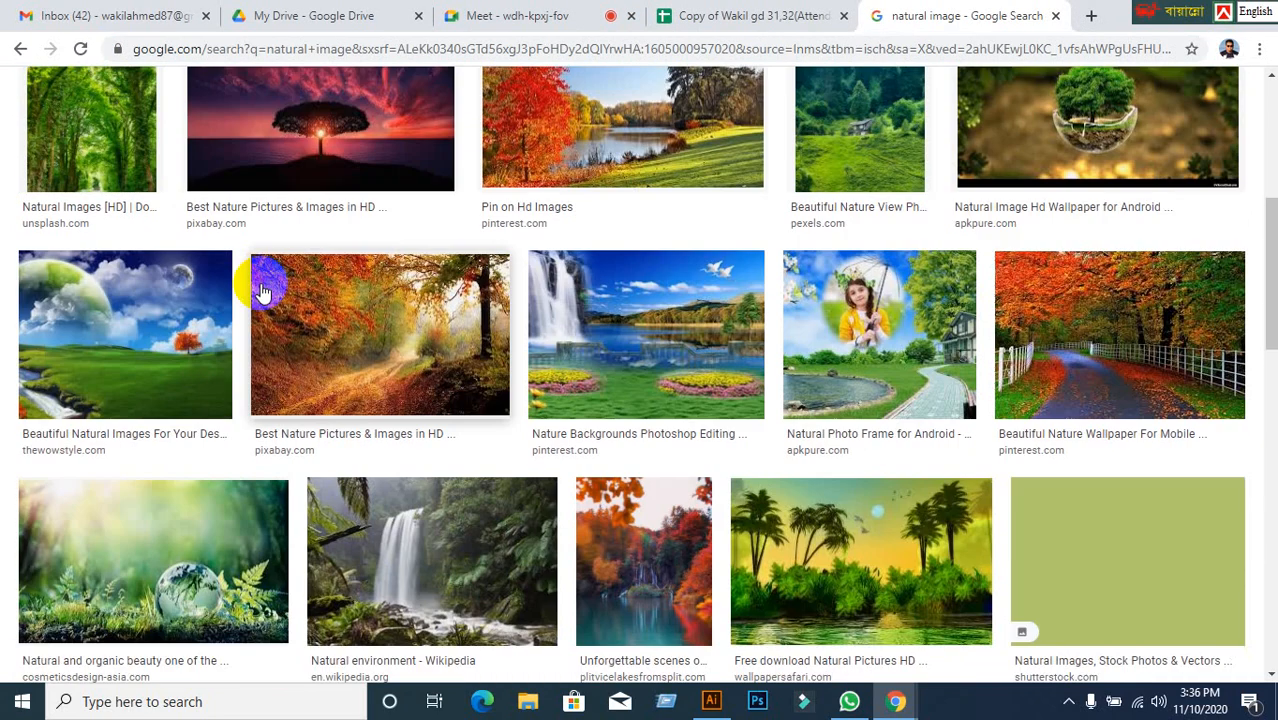
{"action": "scroll", "coordinate": [262, 292], "scroll_direction": "down", "scroll_amount": 1}
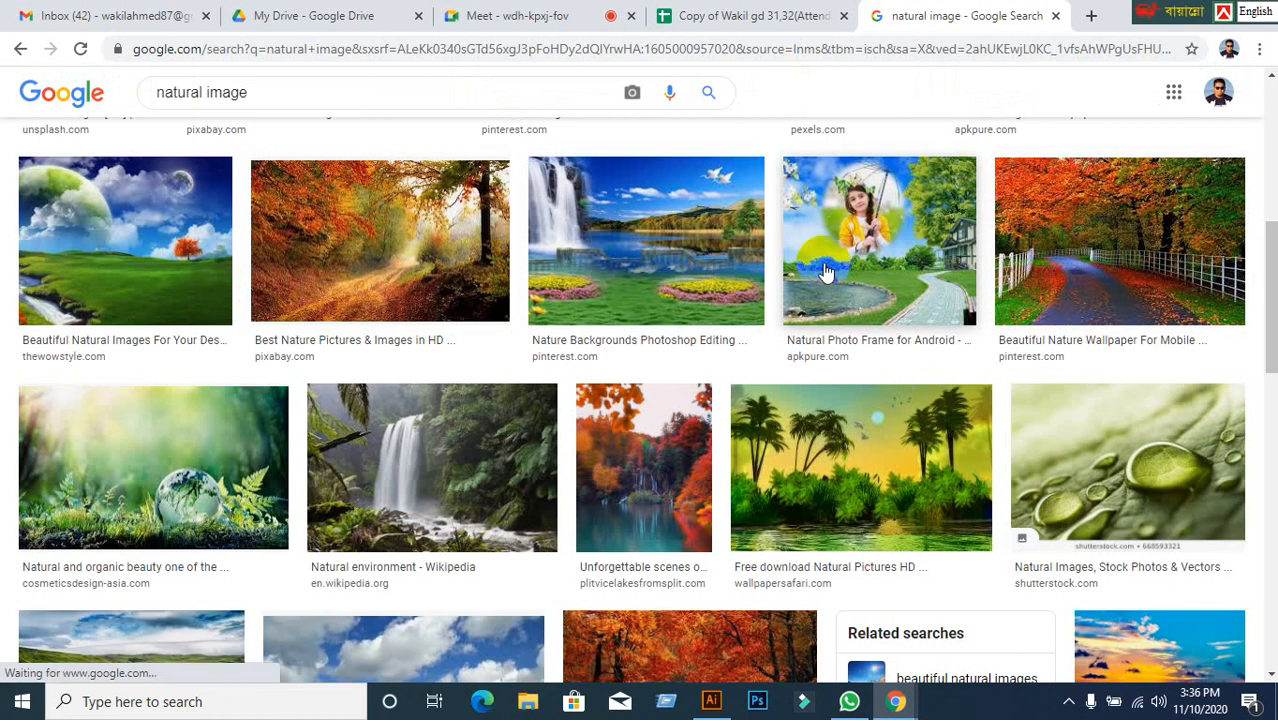
{"action": "left_click", "coordinate": [848, 262]}
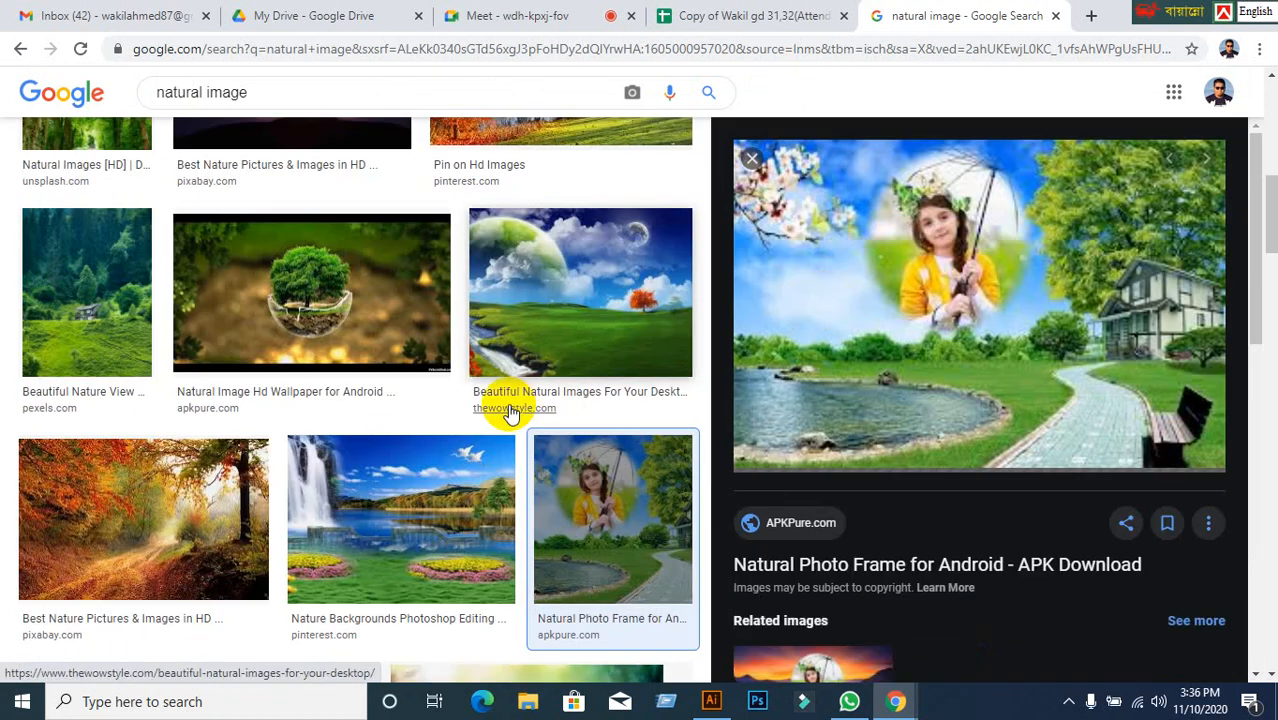
{"action": "left_click", "coordinate": [722, 701]}
Copy the umbrella-girl nature photo from the Google Images preview and return to Illustrator.
{"action": "left_click", "coordinate": [352, 433]}
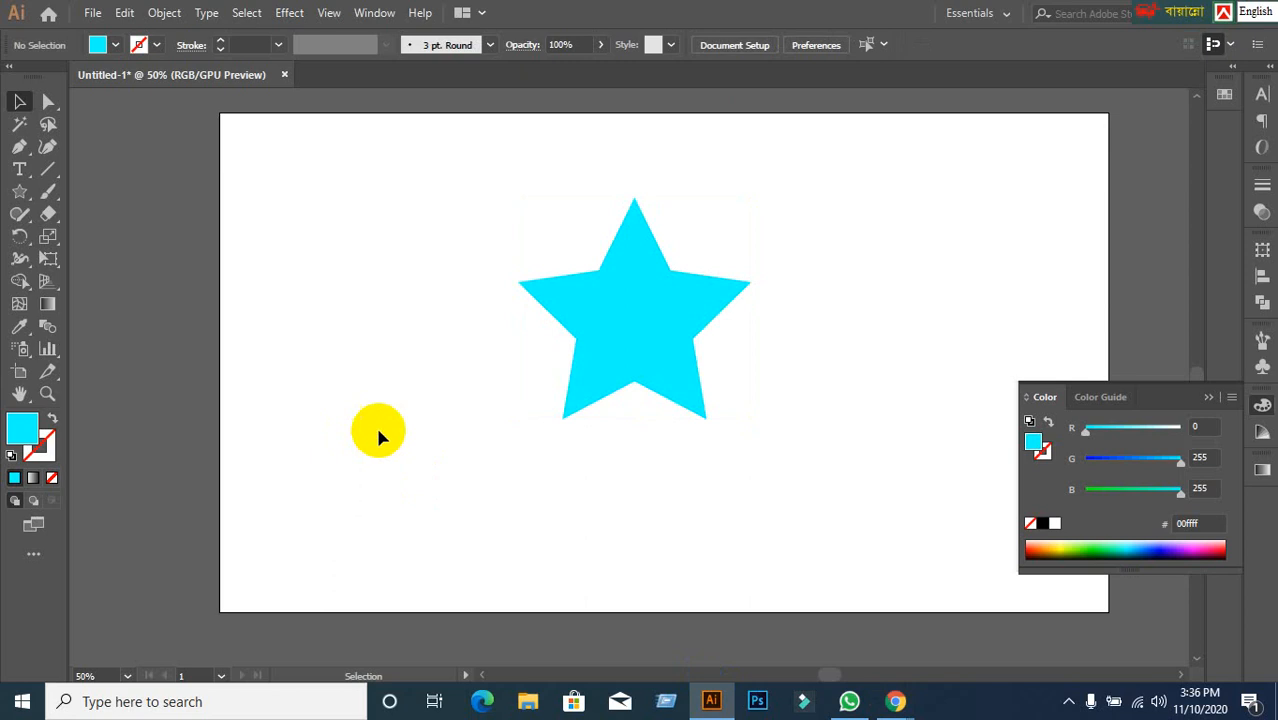
{"action": "mouse_move", "coordinate": [895, 699]}
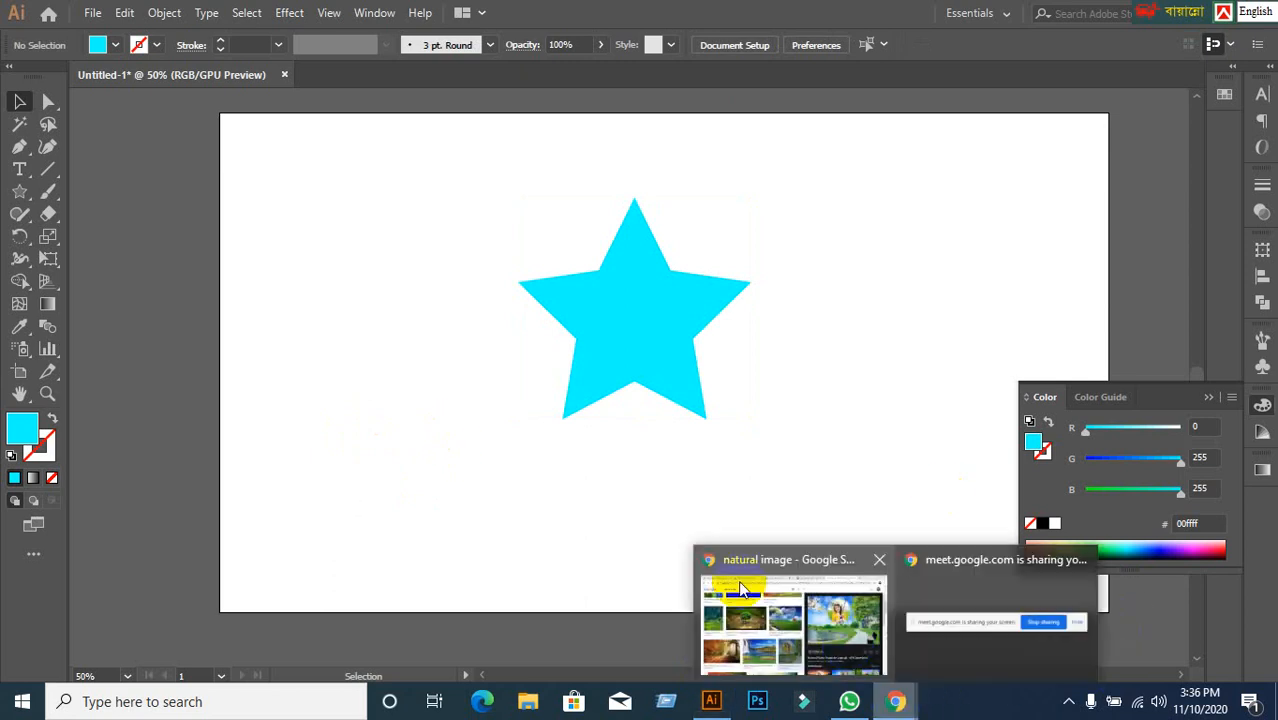
{"action": "left_click", "coordinate": [738, 600]}
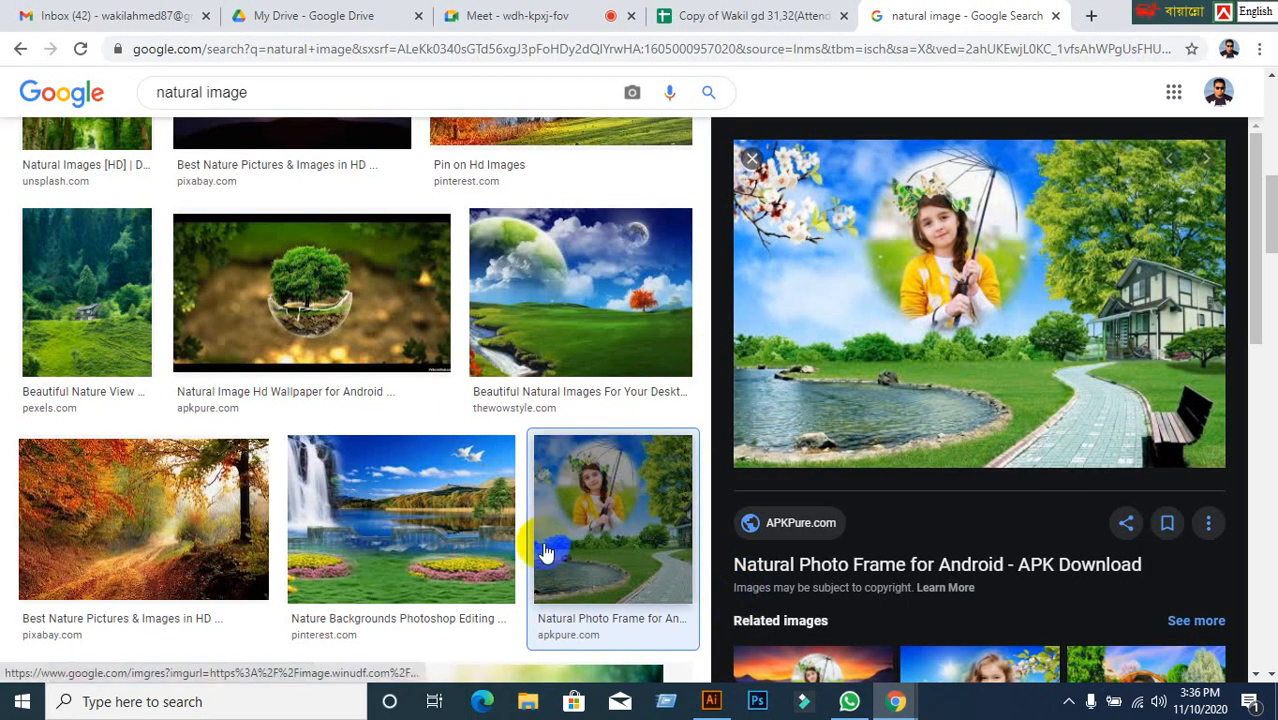
{"action": "right_click", "coordinate": [843, 270]}
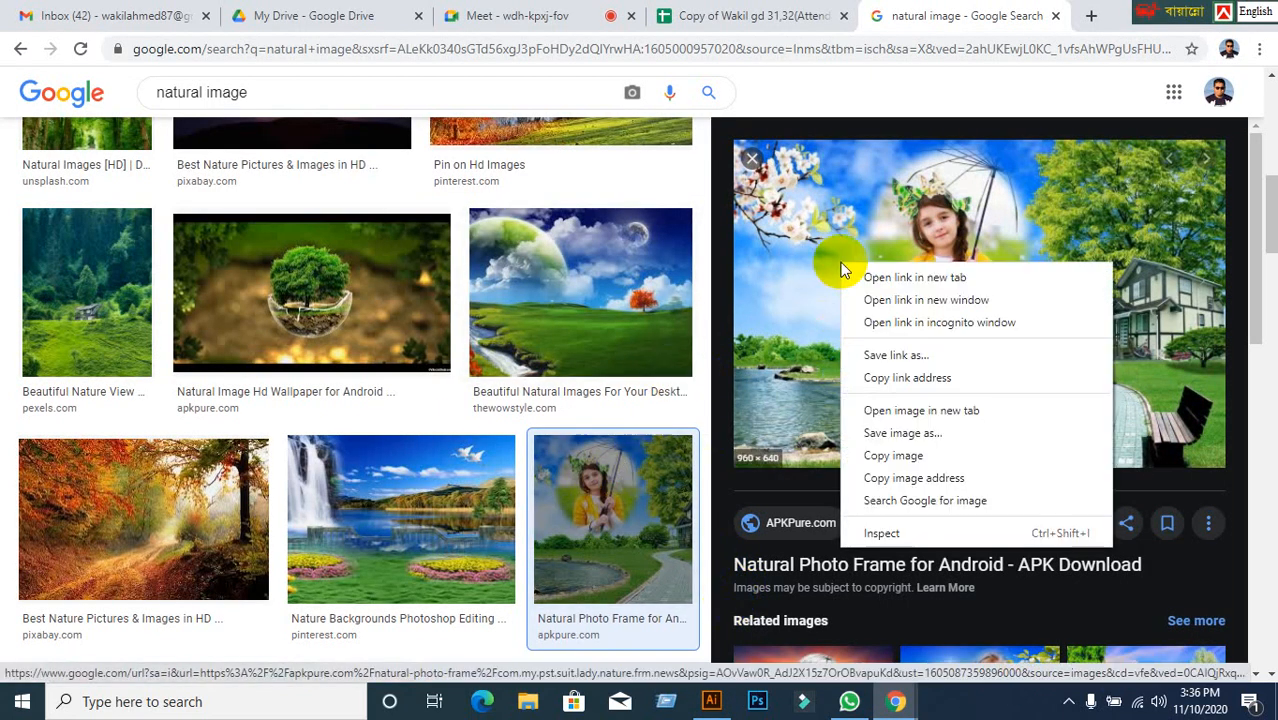
{"action": "left_click", "coordinate": [937, 462]}
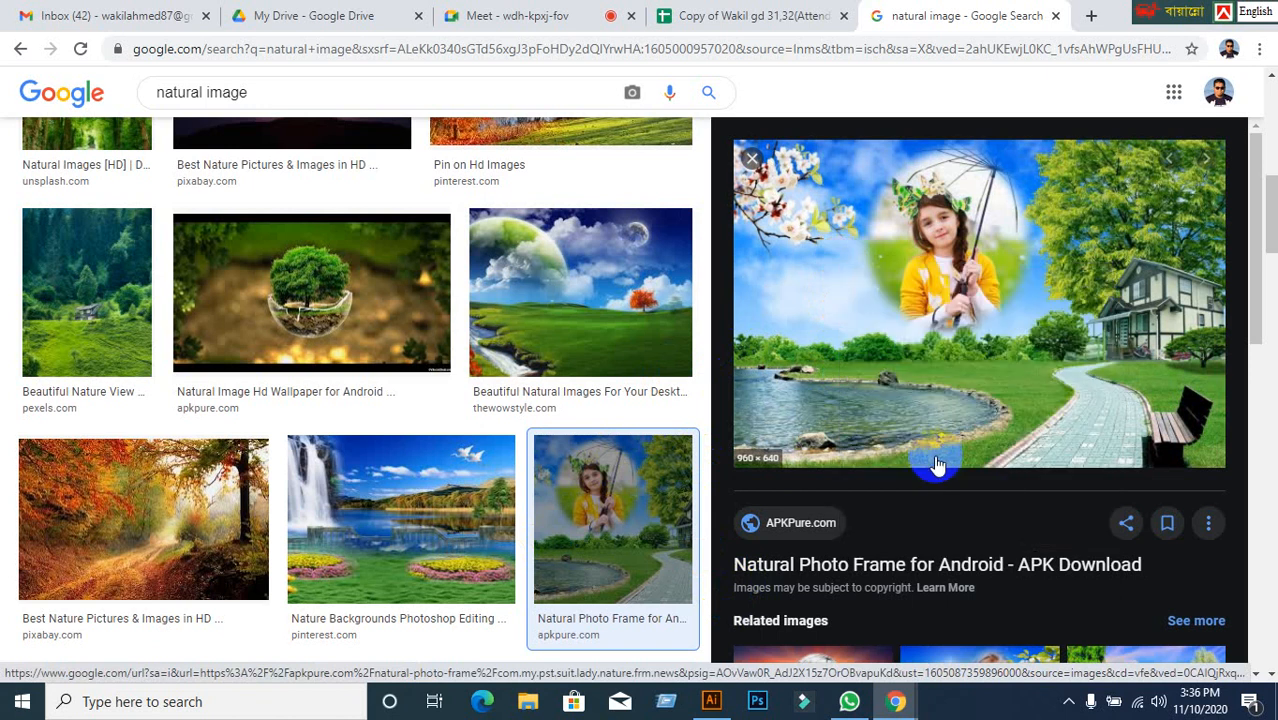
{"action": "left_click", "coordinate": [712, 700]}
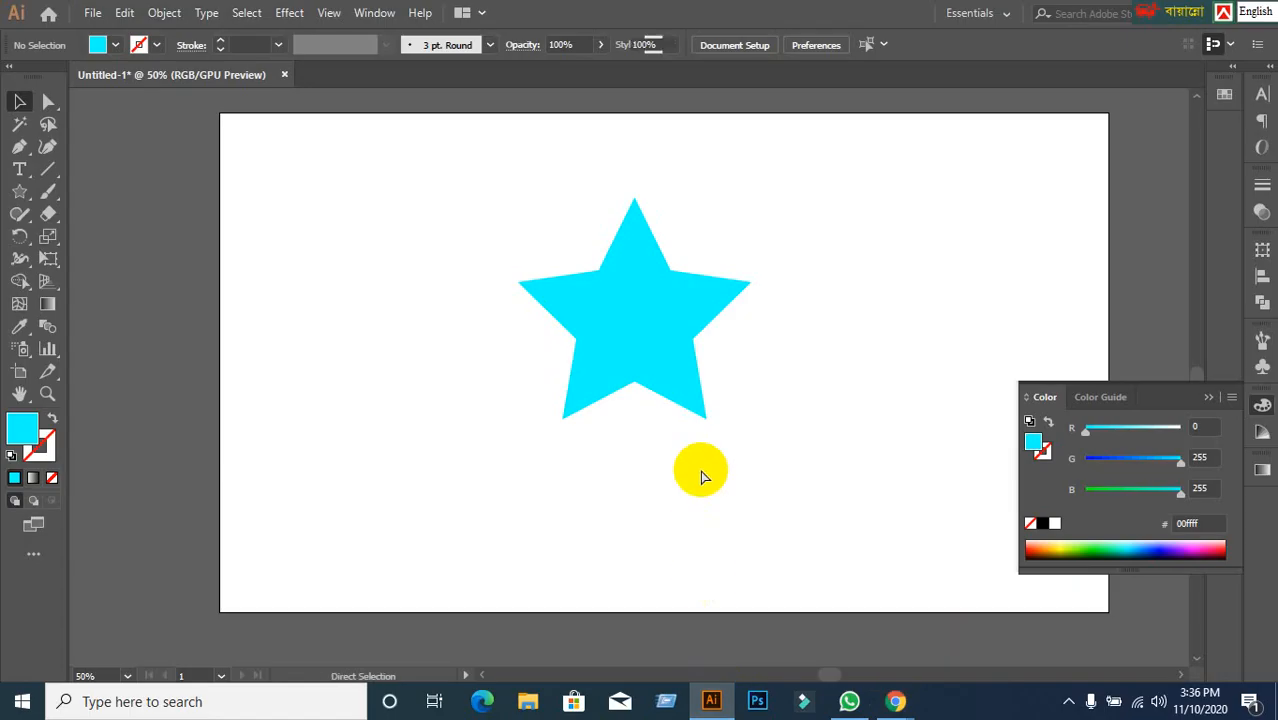
Paste the umbrella-girl photo, scale it down, and shift it right so the cyan star shows.
{"action": "key", "text": "ctrl+v"}
{"action": "left_click_drag", "start_coordinate": [702, 478], "coordinate": [776, 441]}
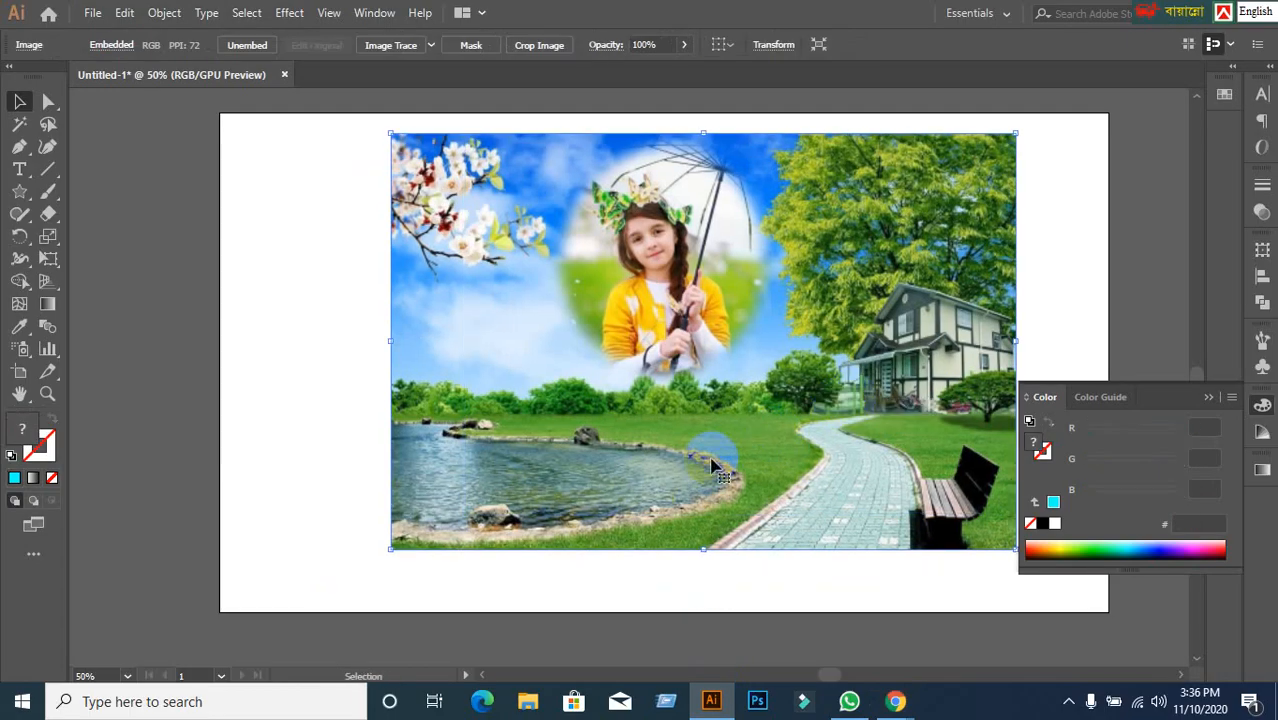
{"action": "left_click_drag", "start_coordinate": [601, 484], "coordinate": [567, 490]}
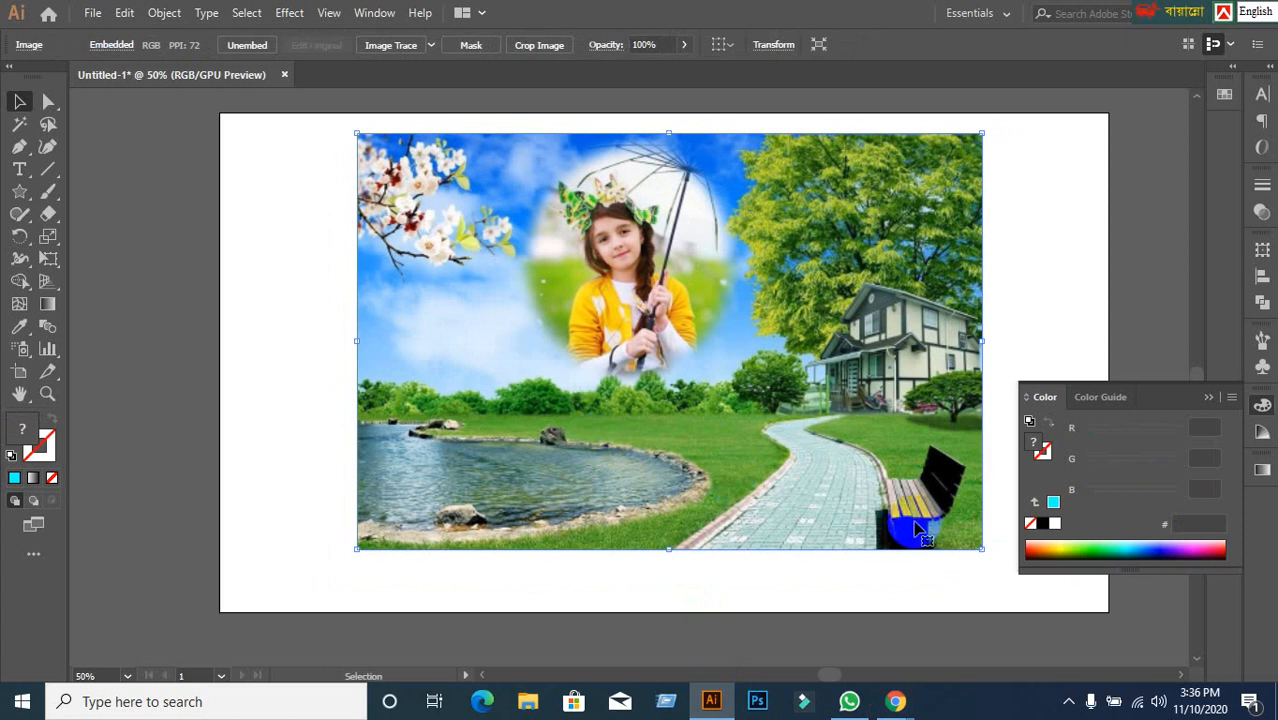
{"action": "left_click_drag", "start_coordinate": [986, 553], "coordinate": [791, 414]}
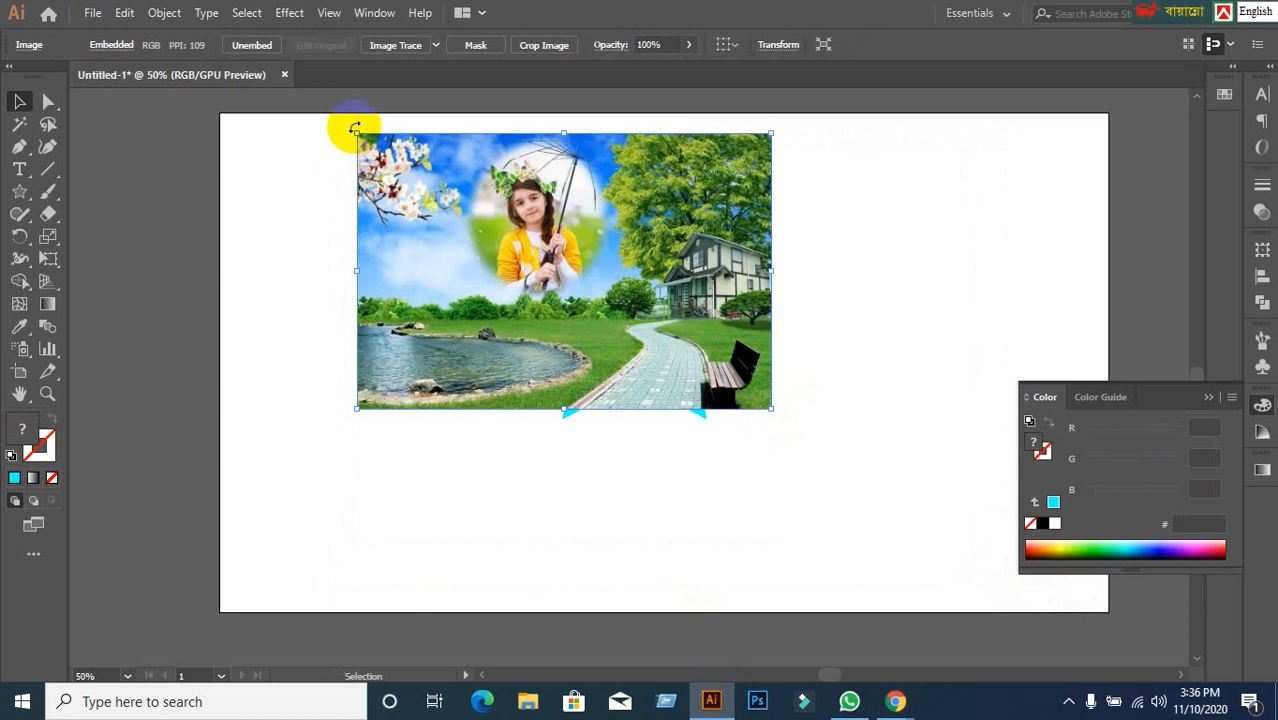
{"action": "left_click_drag", "start_coordinate": [357, 133], "coordinate": [489, 221]}
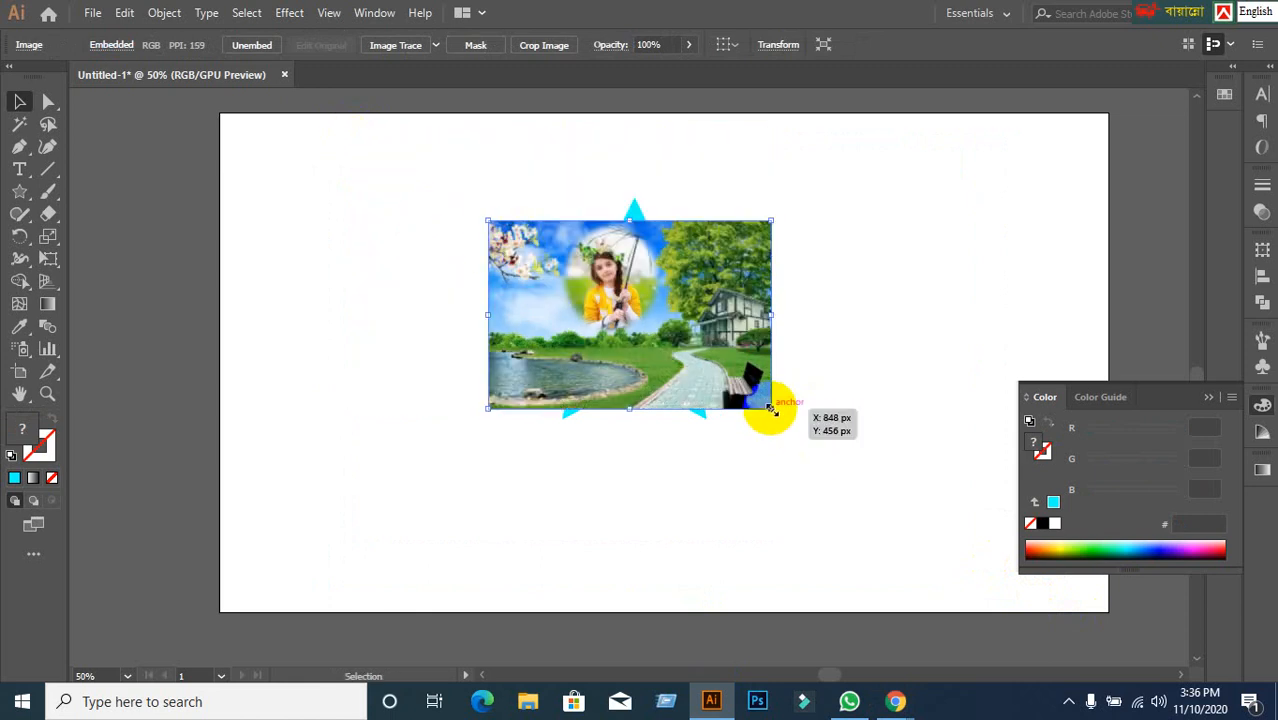
{"action": "left_click_drag", "start_coordinate": [770, 408], "coordinate": [935, 517]}
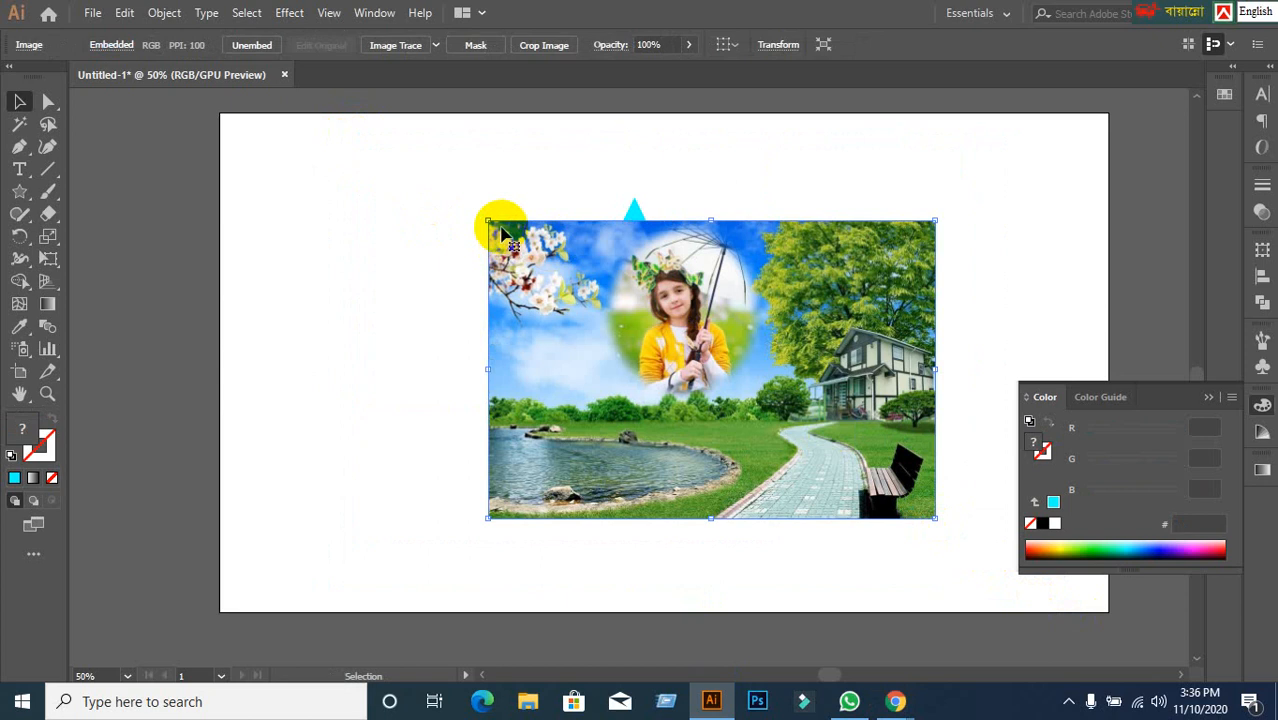
{"action": "left_click_drag", "start_coordinate": [494, 219], "coordinate": [437, 187]}
{"action": "left_click_drag", "start_coordinate": [635, 323], "coordinate": [862, 293]}
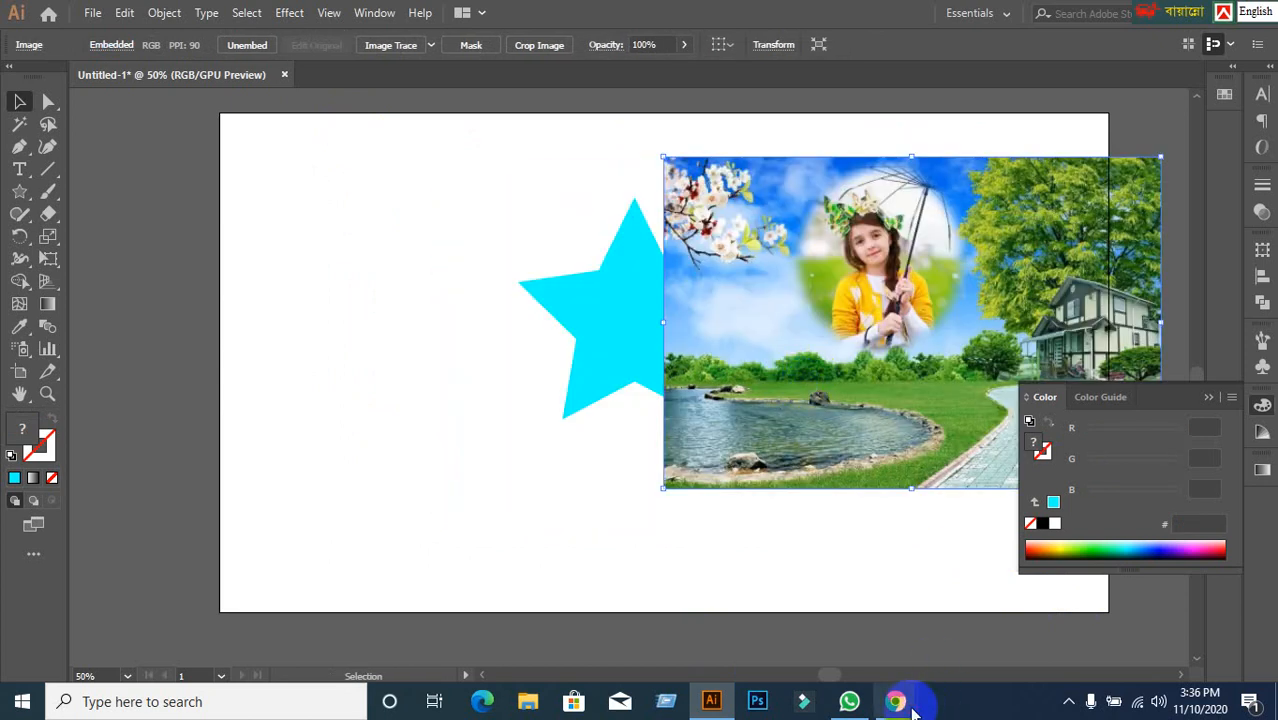
{"action": "mouse_move", "coordinate": [895, 701]}
{"action": "left_click", "coordinate": [740, 600]}
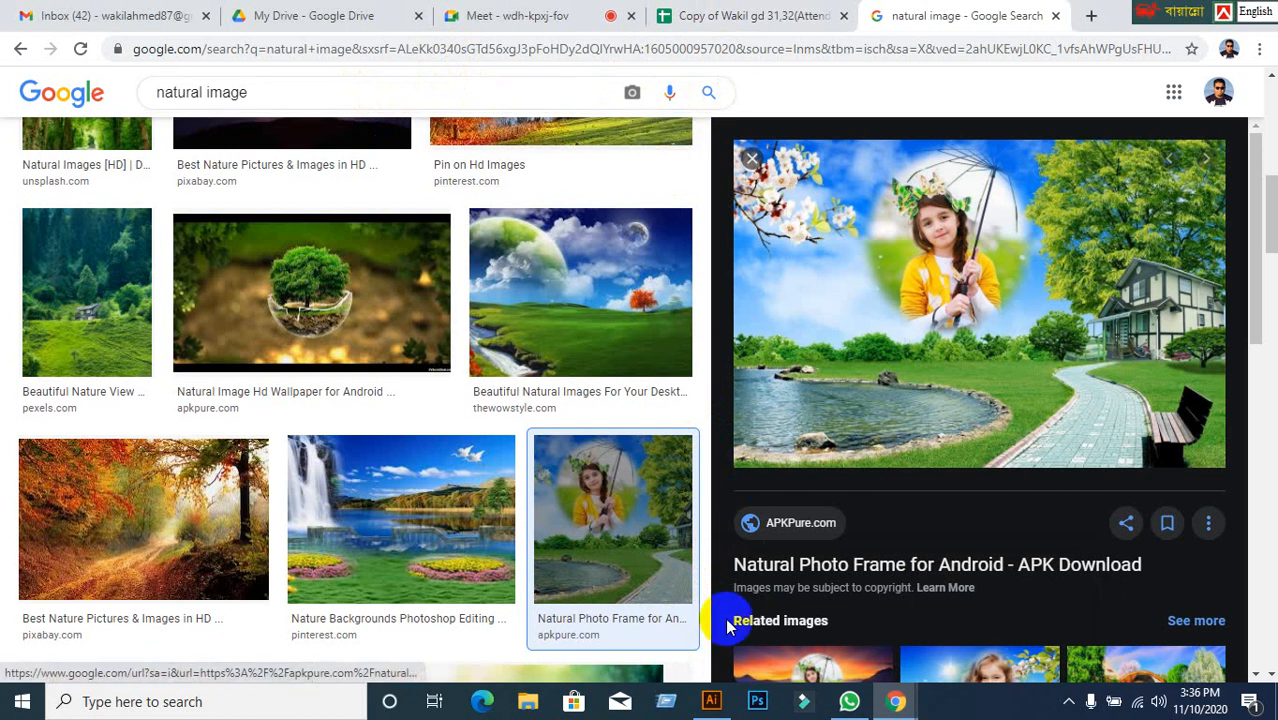
Reposition the cyan star on the artboard and delete the placed nature photo.
{"action": "left_click", "coordinate": [712, 701]}
{"action": "left_click", "coordinate": [727, 560]}
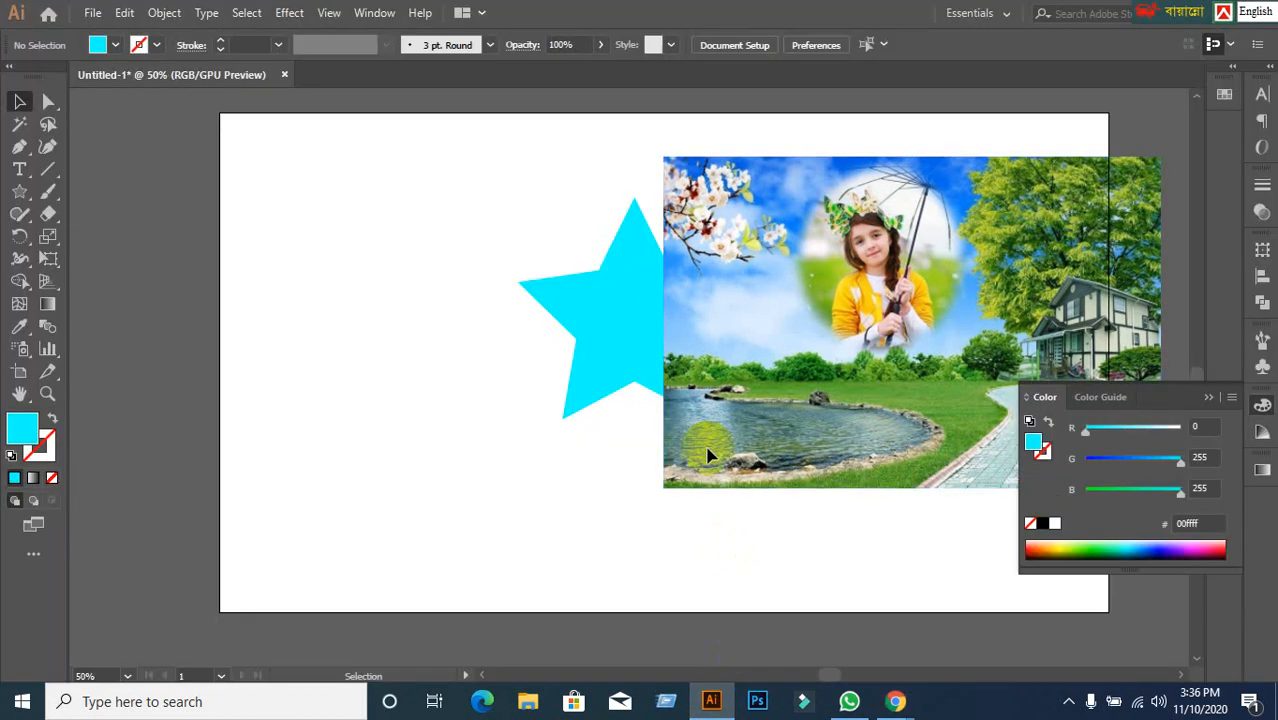
{"action": "left_click_drag", "start_coordinate": [699, 422], "coordinate": [568, 458]}
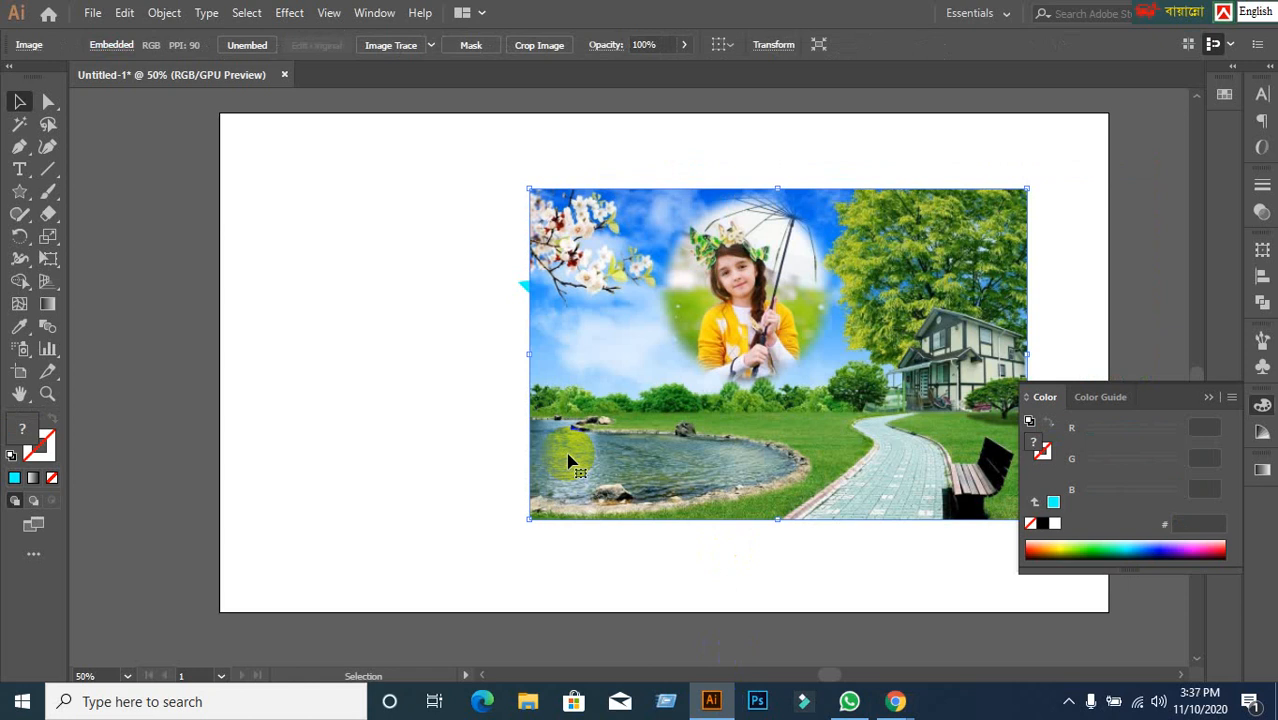
{"action": "left_click", "coordinate": [370, 405]}
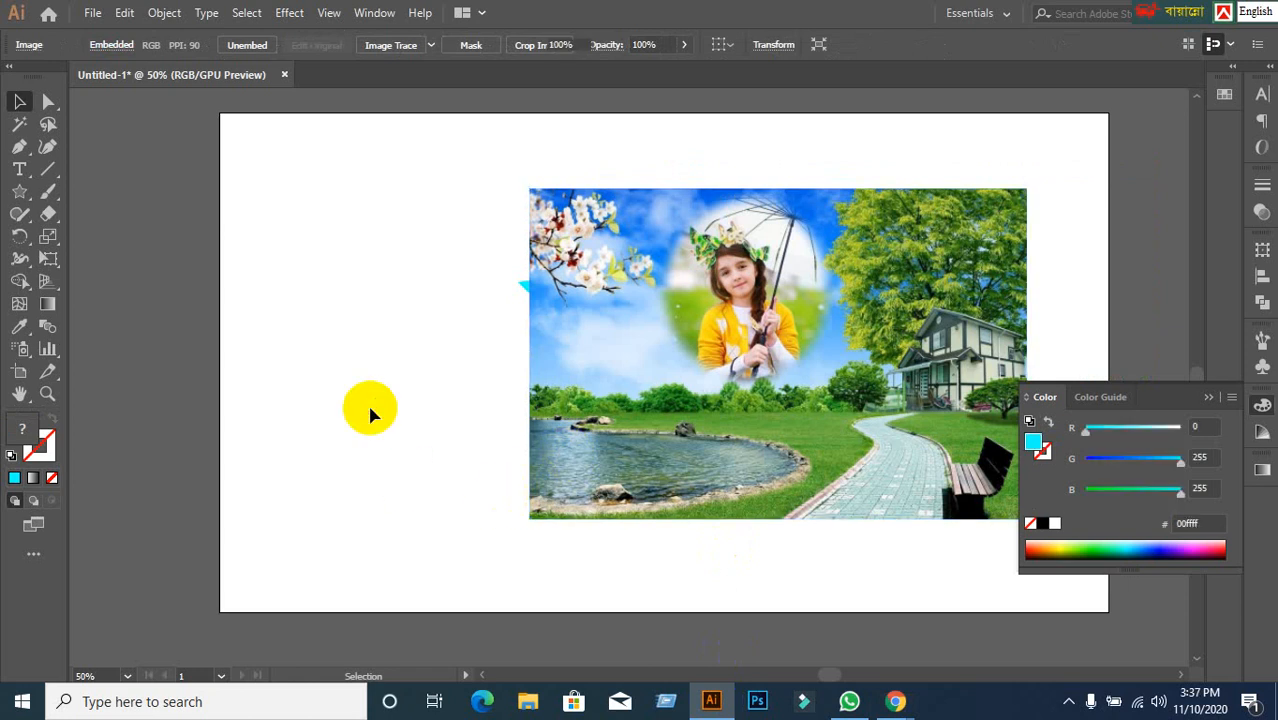
{"action": "left_click_drag", "start_coordinate": [575, 440], "coordinate": [805, 394]}
{"action": "left_click_drag", "start_coordinate": [614, 325], "coordinate": [479, 380]}
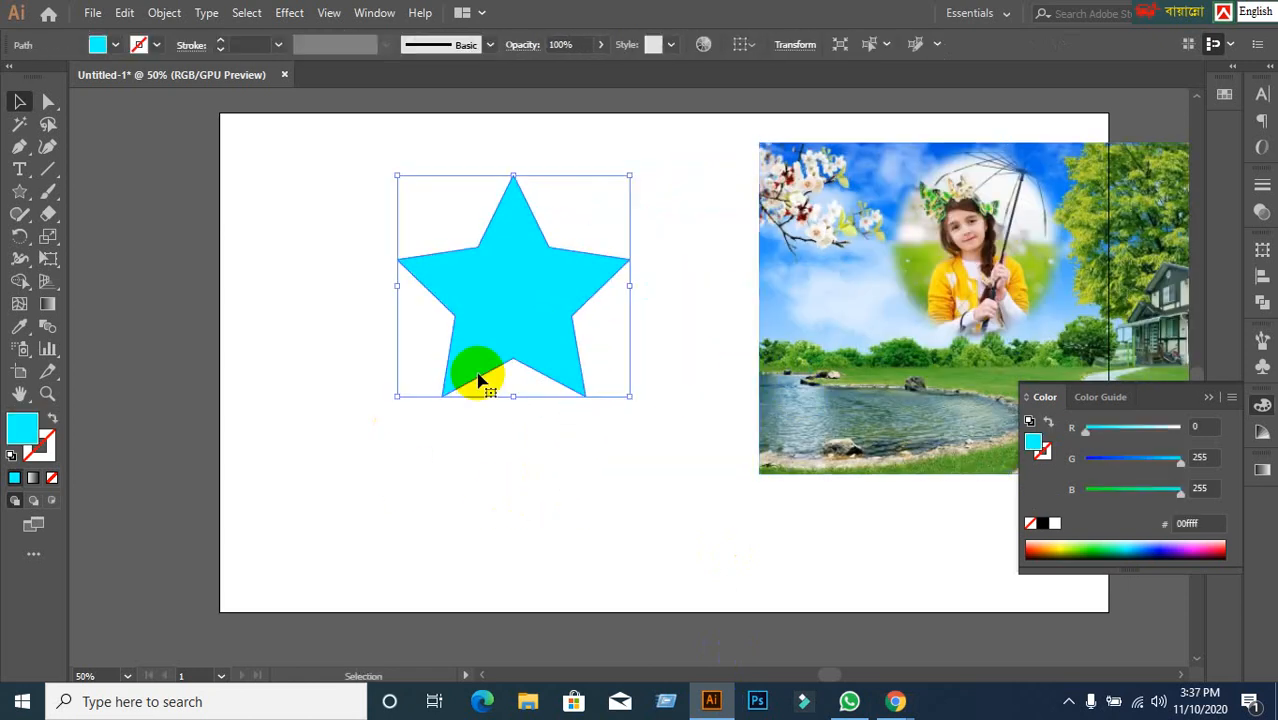
{"action": "left_click_drag", "start_coordinate": [16, 190], "coordinate": [72, 198]}
{"action": "left_click", "coordinate": [186, 347]}
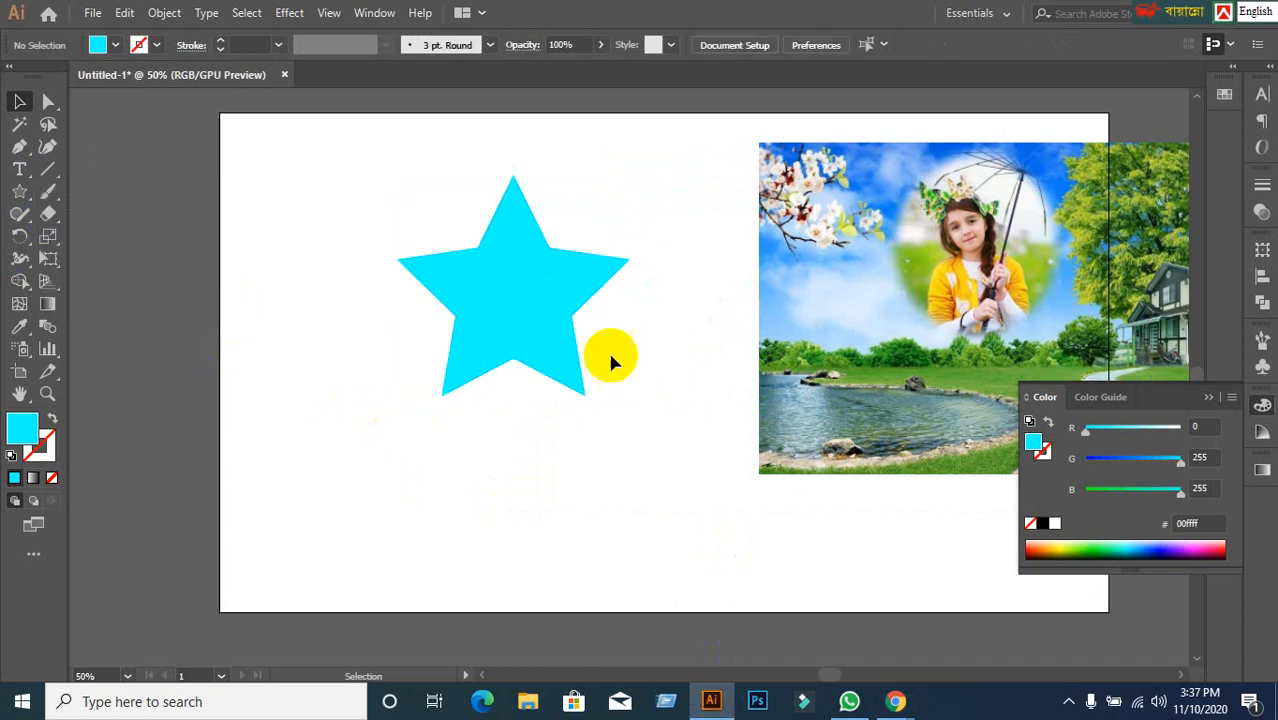
{"action": "left_click_drag", "start_coordinate": [592, 332], "coordinate": [569, 367]}
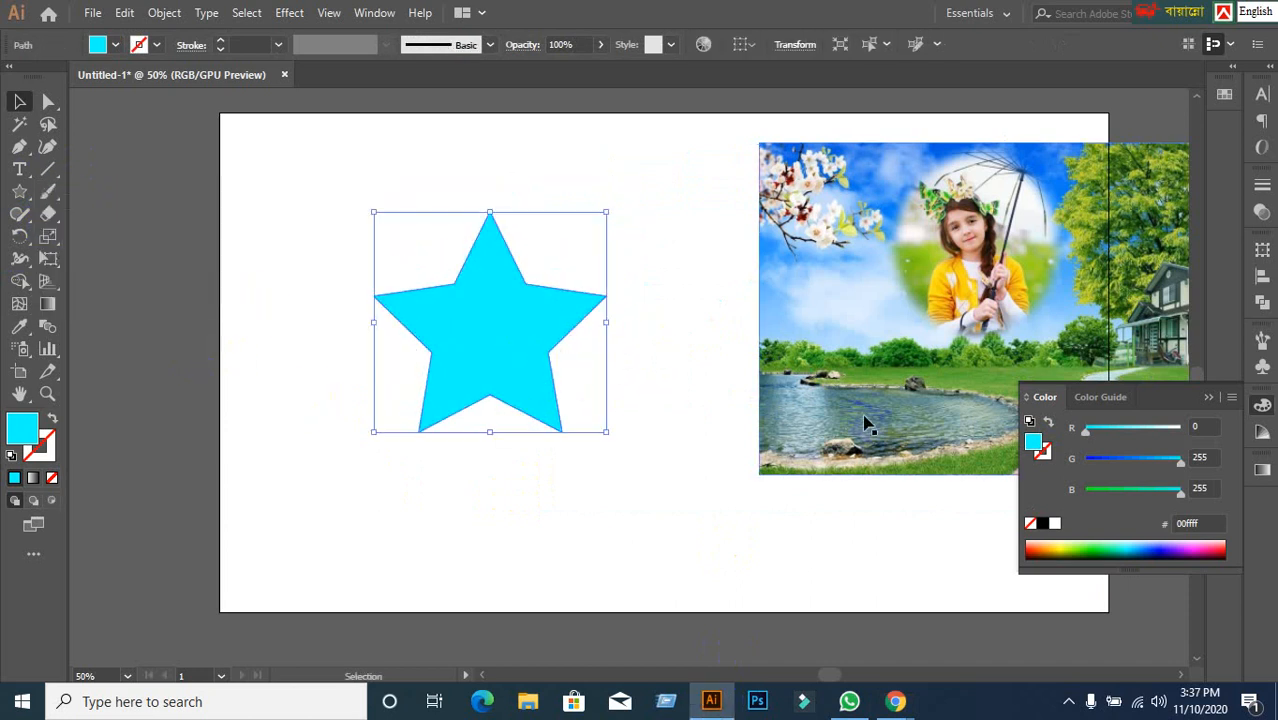
{"action": "left_click", "coordinate": [937, 377]}
{"action": "key", "text": "Delete"}
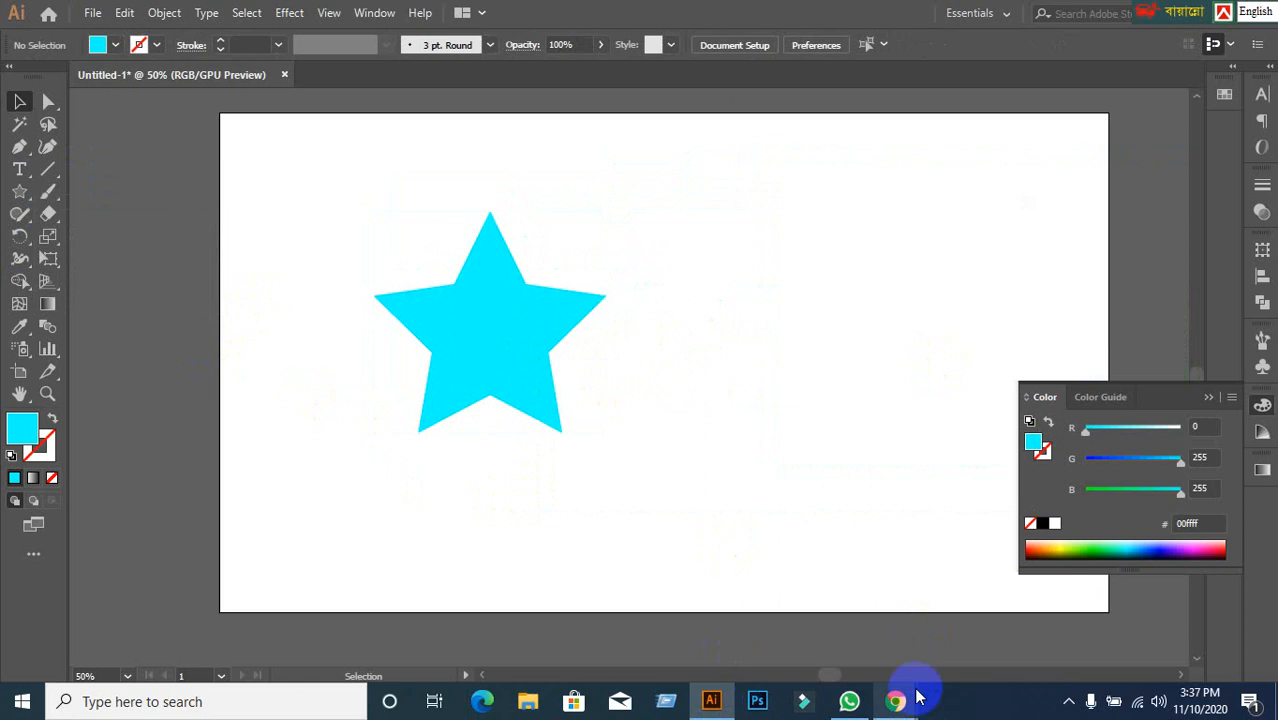
Copy the girl's nature photo again from Google Images and paste it into Illustrator.
{"action": "mouse_move", "coordinate": [905, 700]}
{"action": "left_click", "coordinate": [775, 605]}
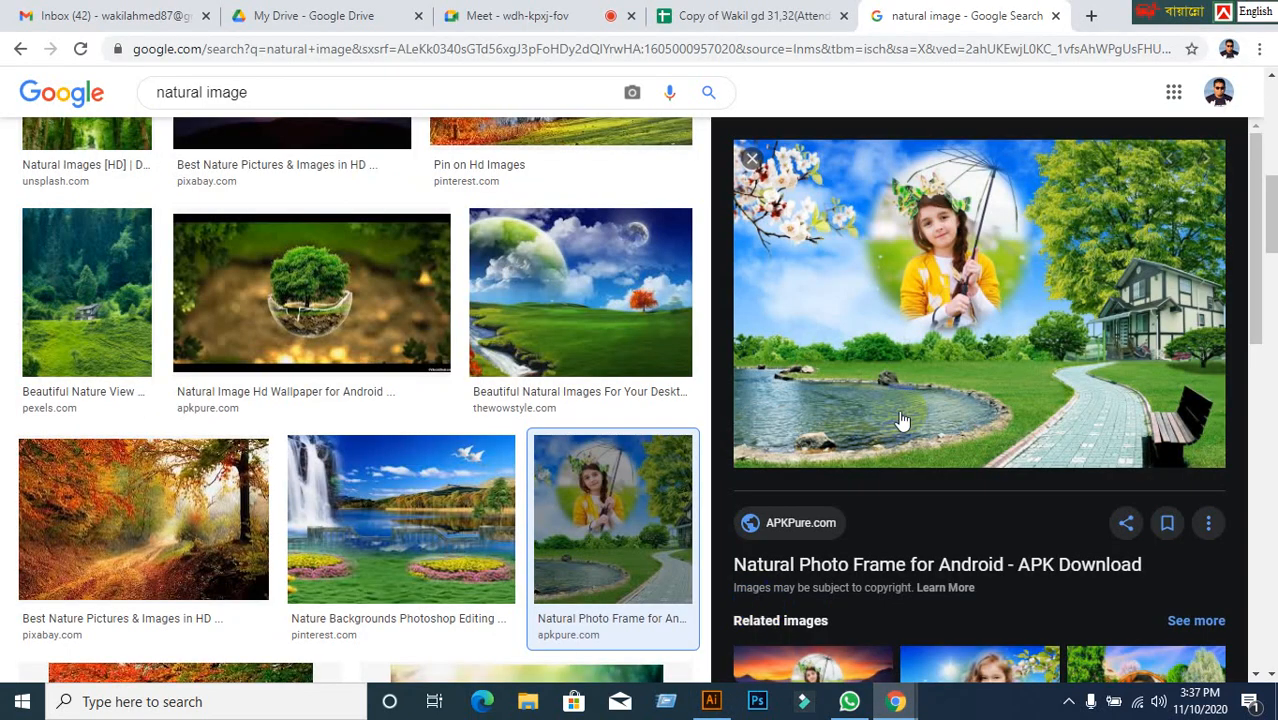
{"action": "right_click", "coordinate": [939, 267]}
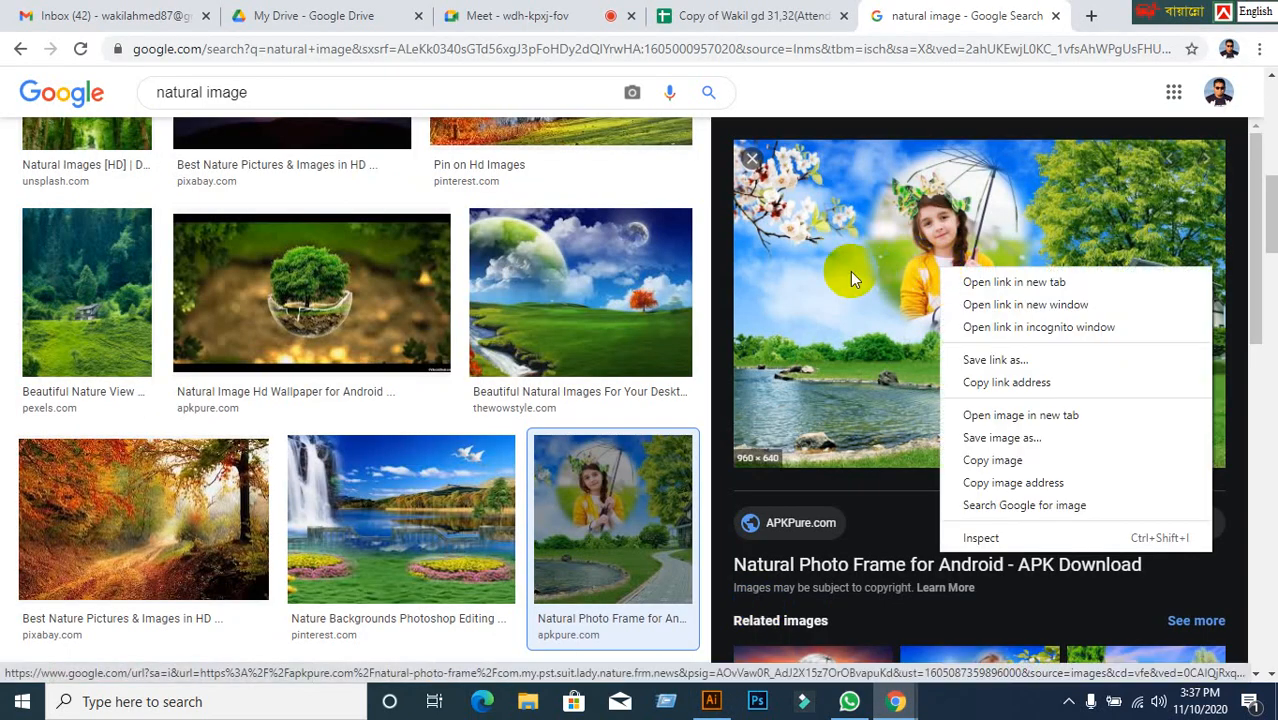
{"action": "left_click", "coordinate": [993, 460]}
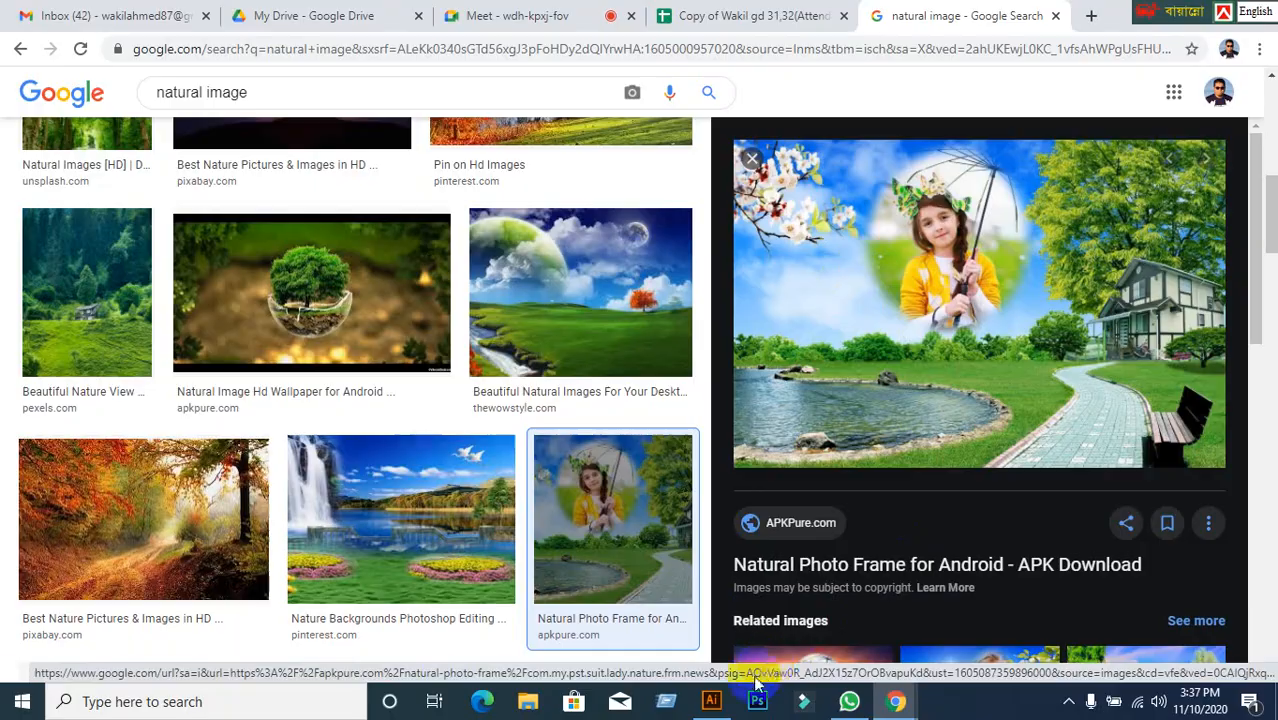
{"action": "left_click", "coordinate": [710, 700]}
{"action": "key", "text": "ctrl+v"}
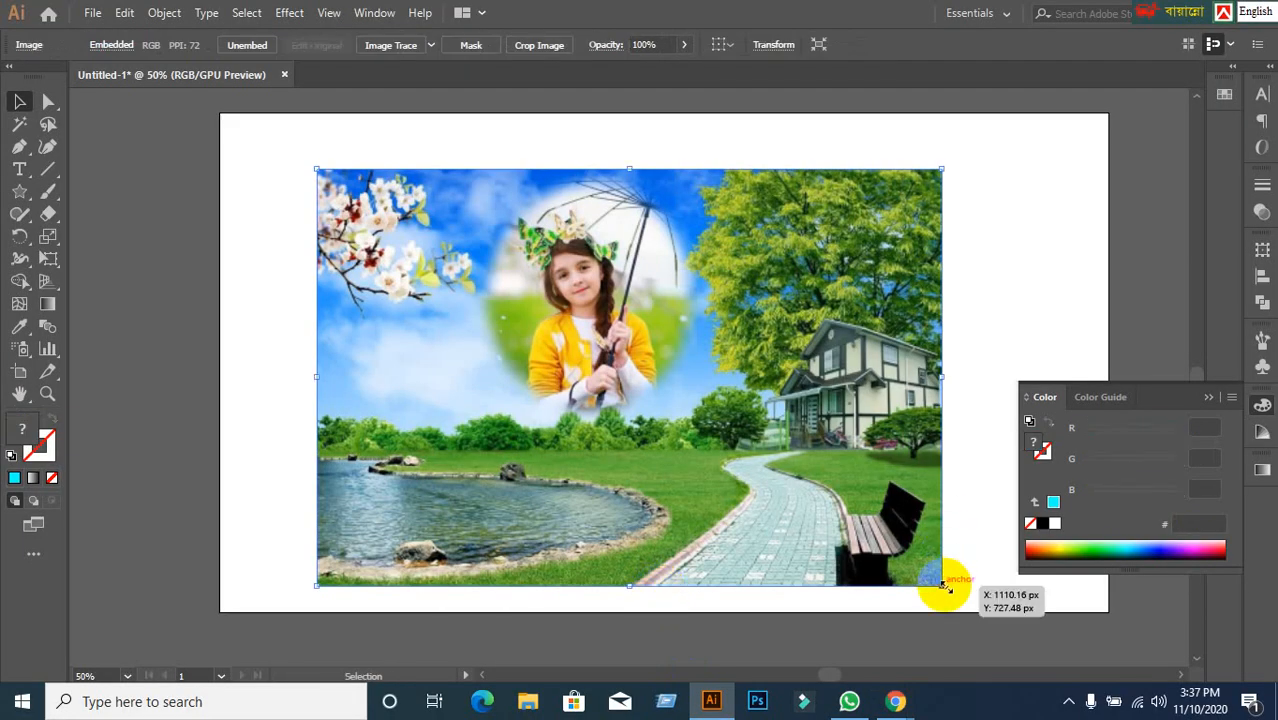
Scale down the pasted photo and send it behind the cyan star.
{"action": "left_click_drag", "start_coordinate": [943, 585], "coordinate": [621, 412]}
{"action": "left_click", "coordinate": [716, 449]}
{"action": "left_click_drag", "start_coordinate": [645, 219], "coordinate": [674, 199]}
{"action": "right_click", "coordinate": [552, 276]}
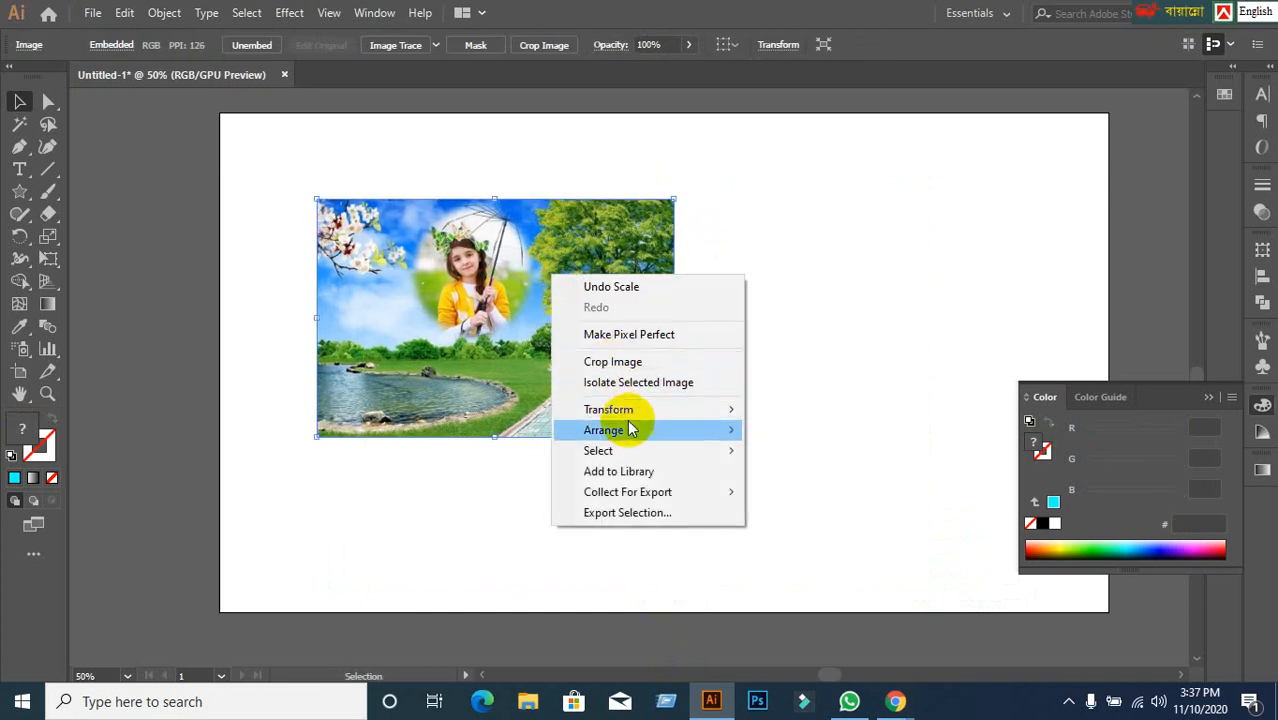
{"action": "mouse_move", "coordinate": [633, 428]}
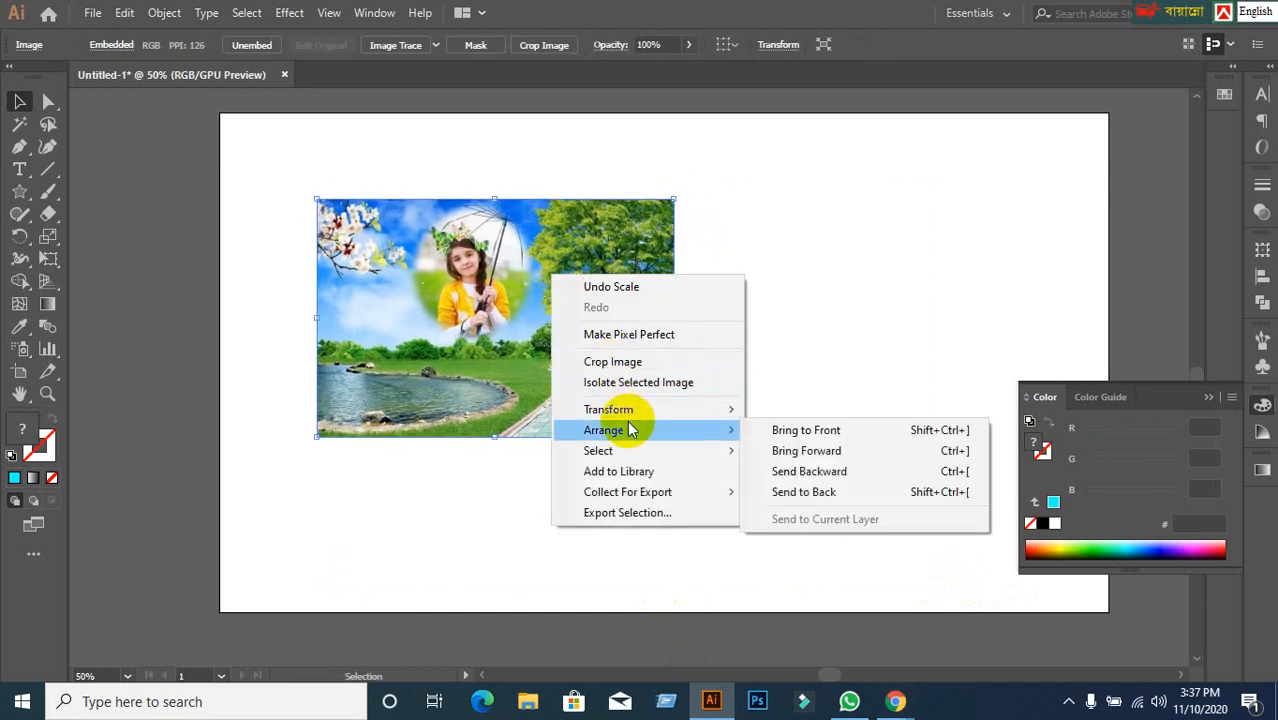
{"action": "left_click", "coordinate": [800, 492]}
Position the photo under the star, select both, and make a clipping mask.
{"action": "left_click", "coordinate": [508, 354]}
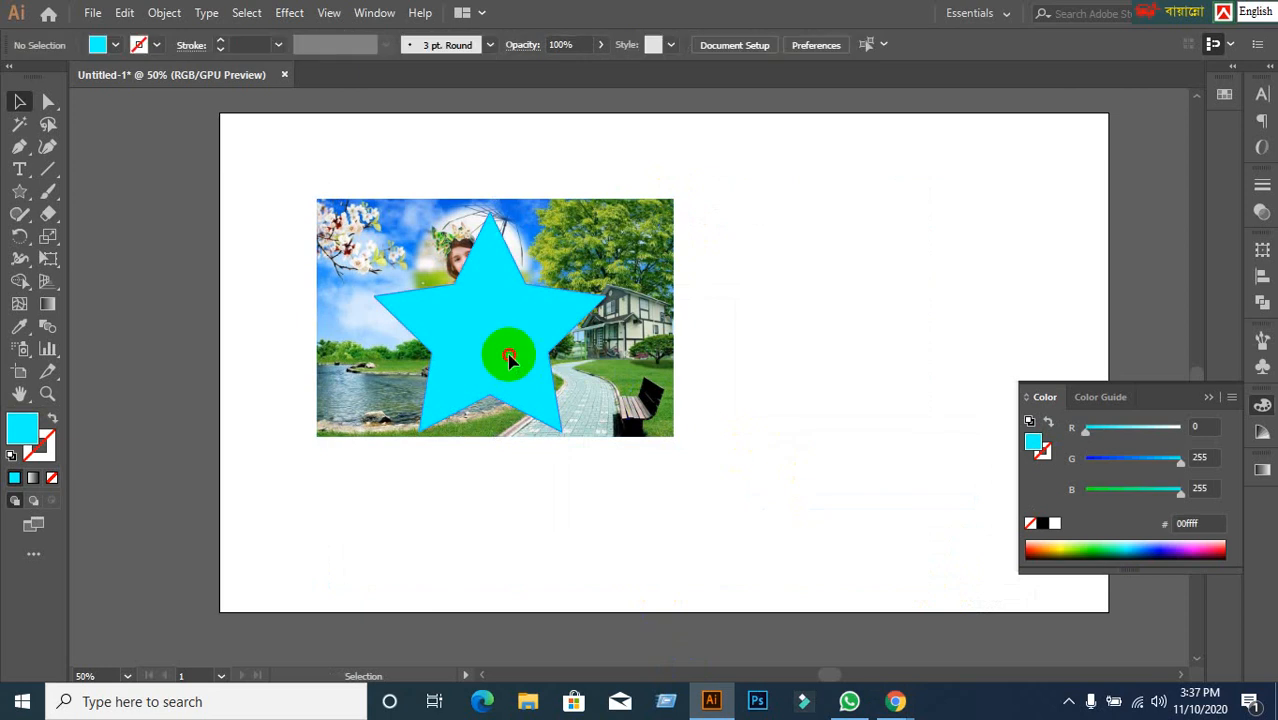
{"action": "left_click", "coordinate": [842, 372]}
{"action": "left_click_drag", "start_coordinate": [369, 146], "coordinate": [687, 410]}
{"action": "left_click", "coordinate": [274, 285]}
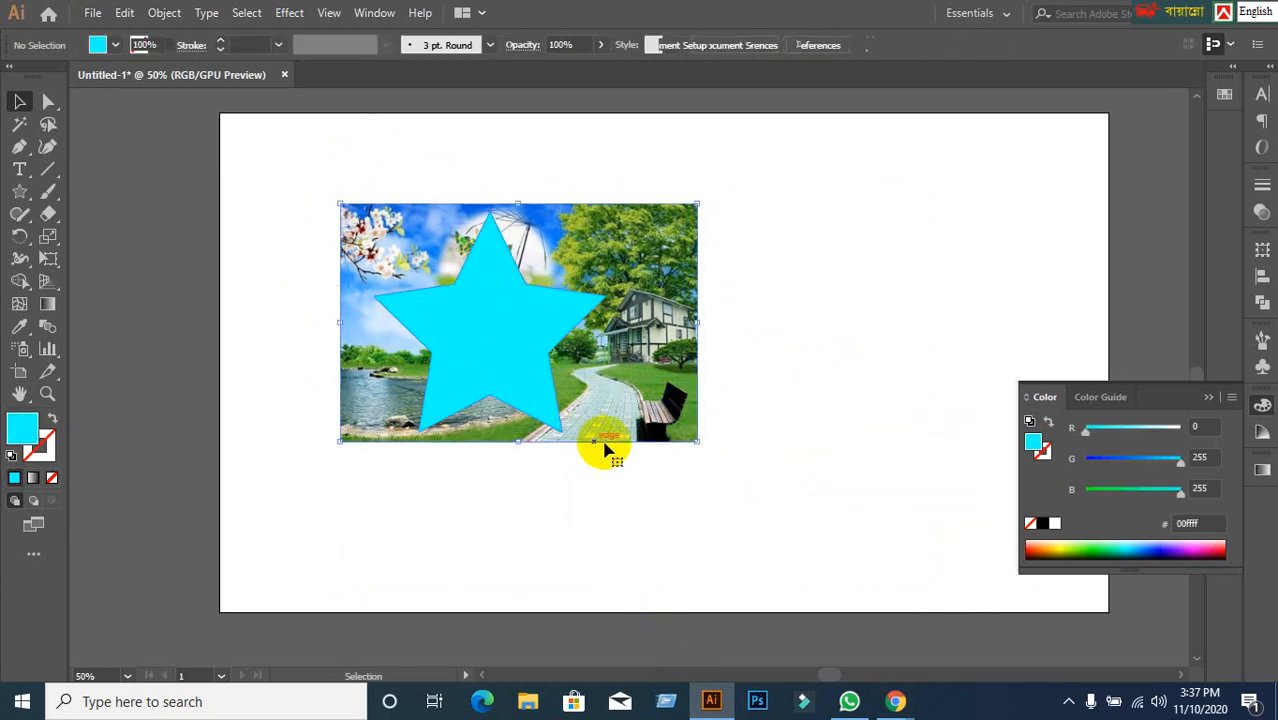
{"action": "left_click_drag", "start_coordinate": [604, 450], "coordinate": [471, 371]}
{"action": "right_click", "coordinate": [471, 372]}
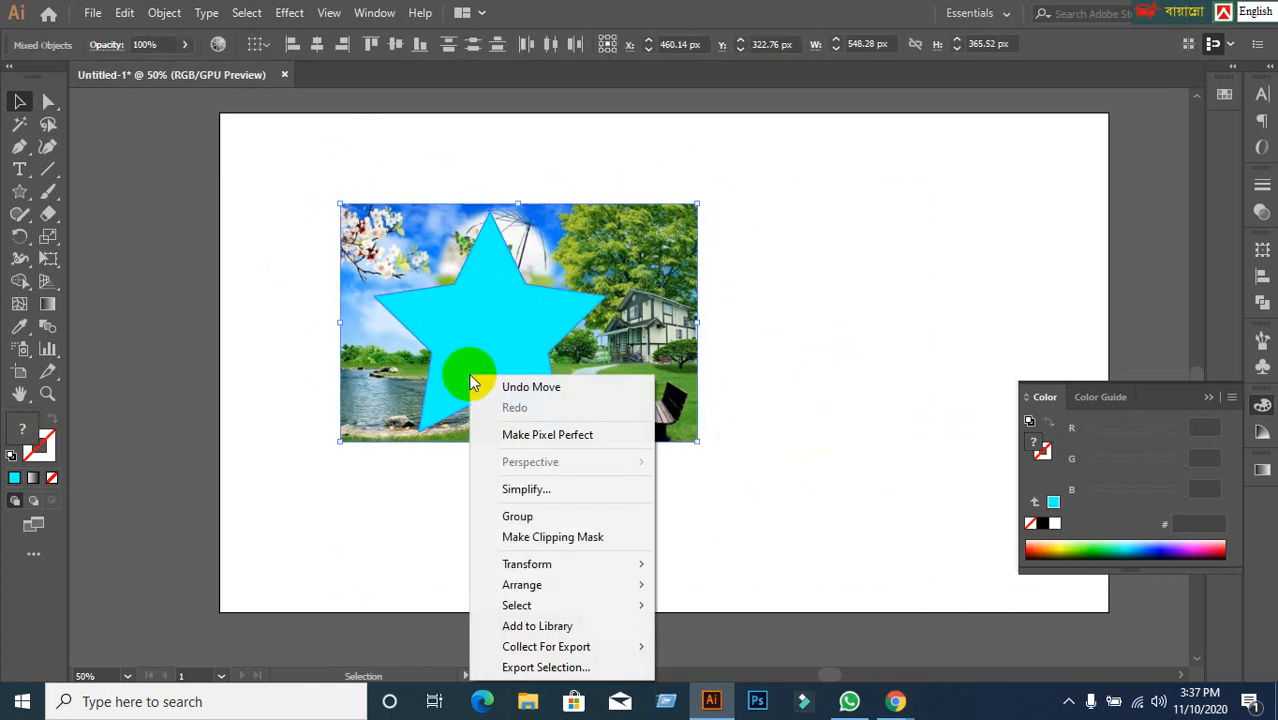
{"action": "left_click", "coordinate": [578, 537]}
{"action": "left_click", "coordinate": [731, 540]}
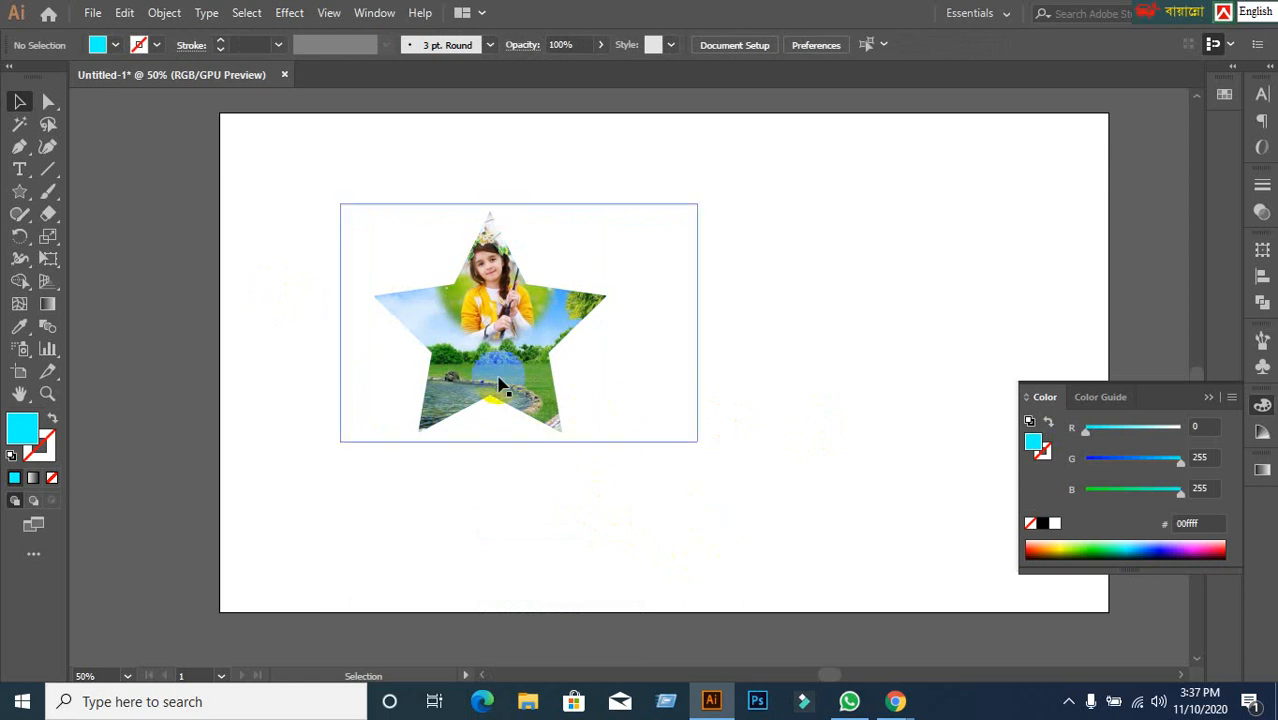
Move the star-clipped photo to the artboard's top-right corner.
{"action": "double_click", "coordinate": [494, 370]}
{"action": "left_click", "coordinate": [197, 265]}
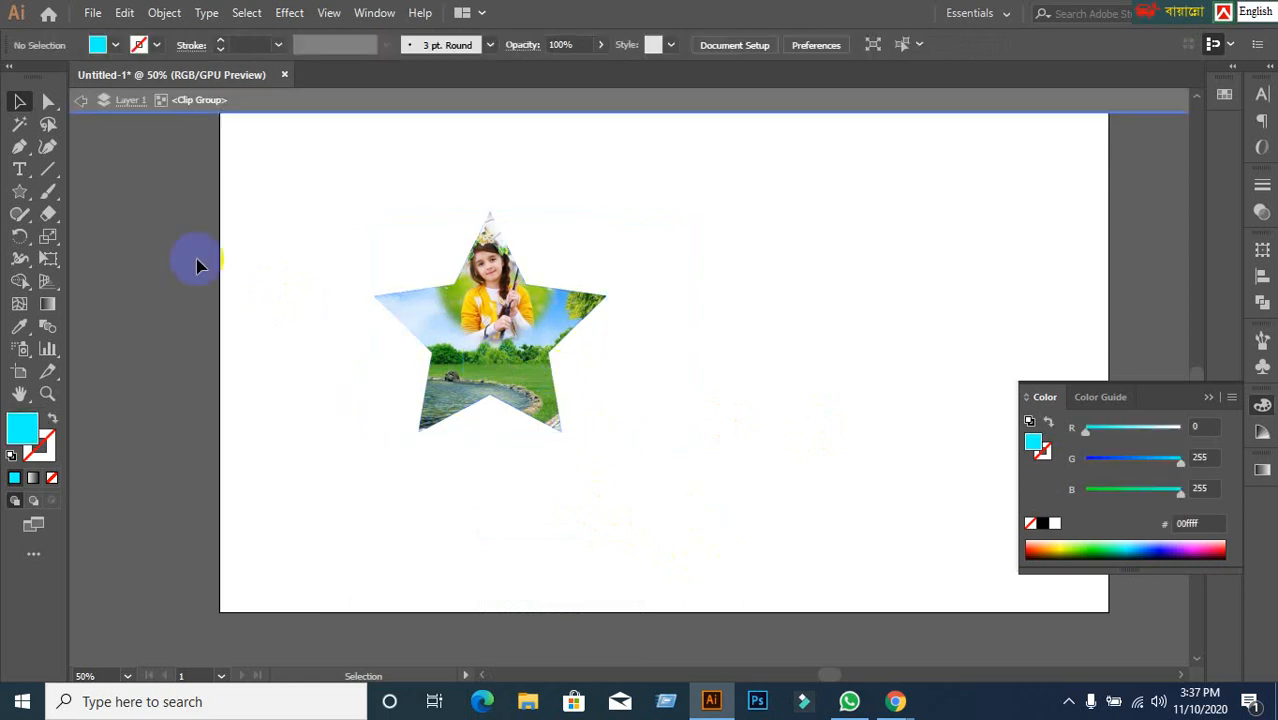
{"action": "left_click", "coordinate": [83, 104]}
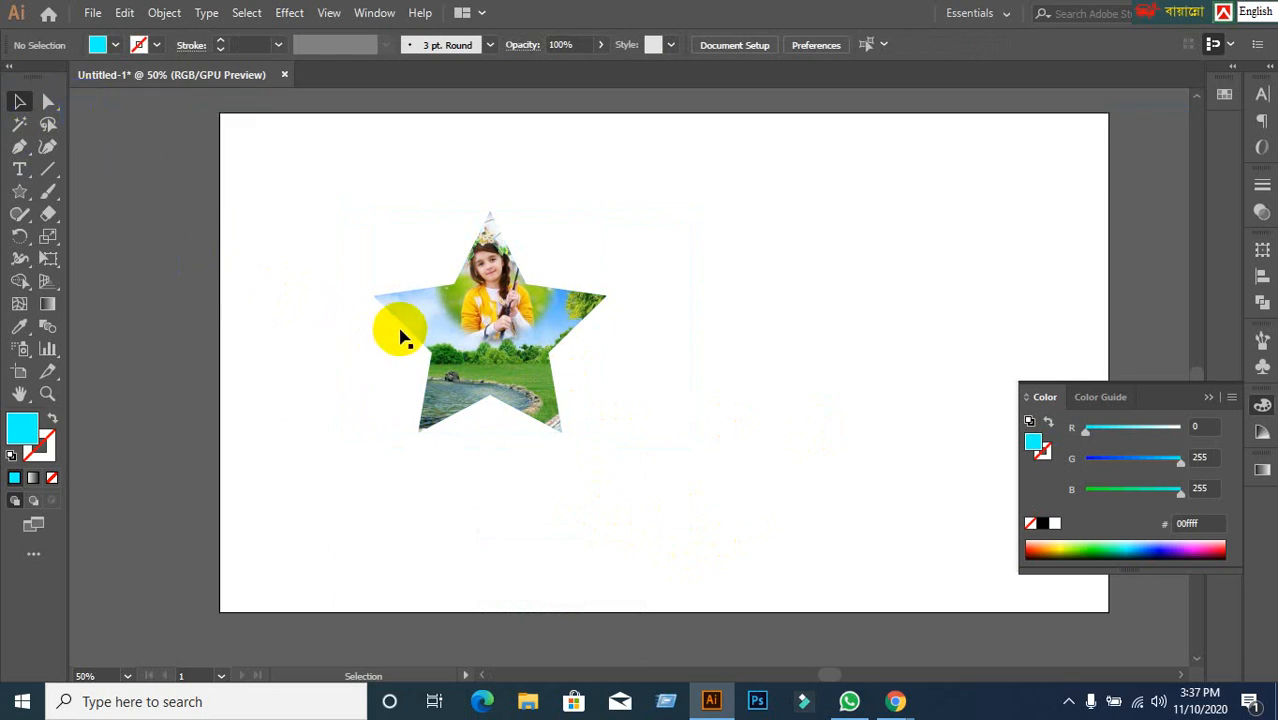
{"action": "left_click", "coordinate": [486, 337]}
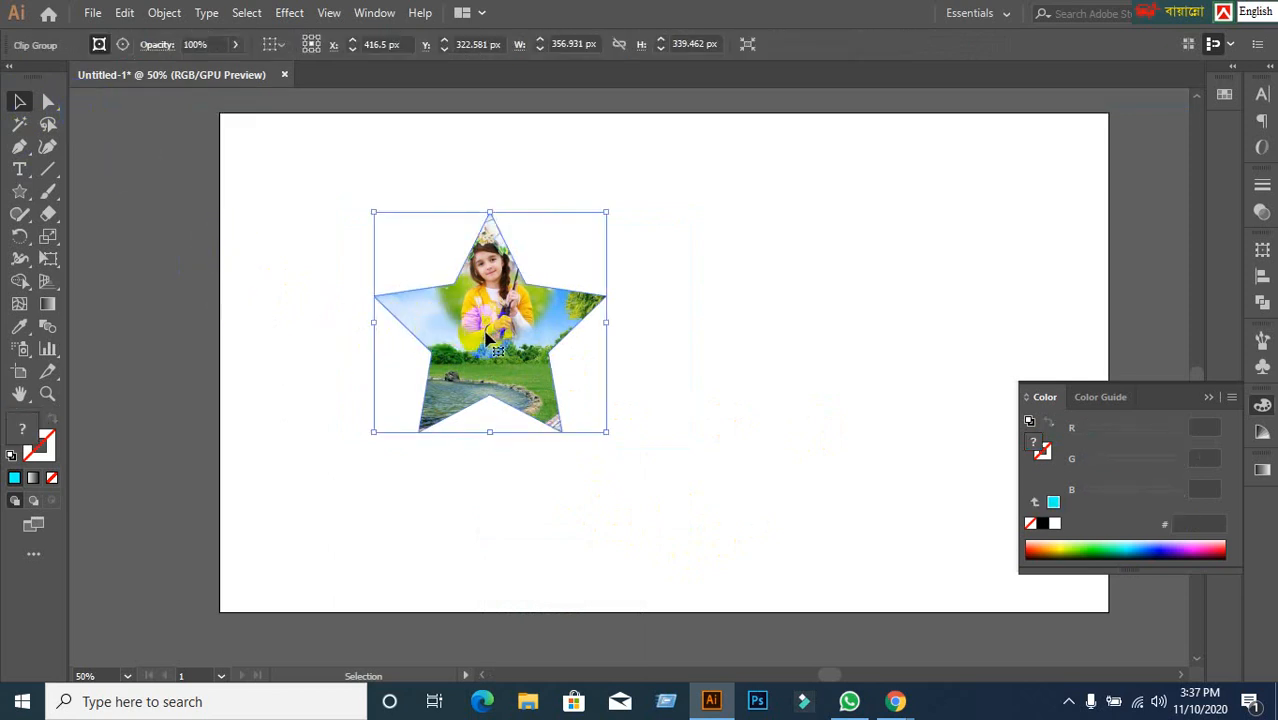
{"action": "left_click_drag", "start_coordinate": [486, 337], "coordinate": [932, 244]}
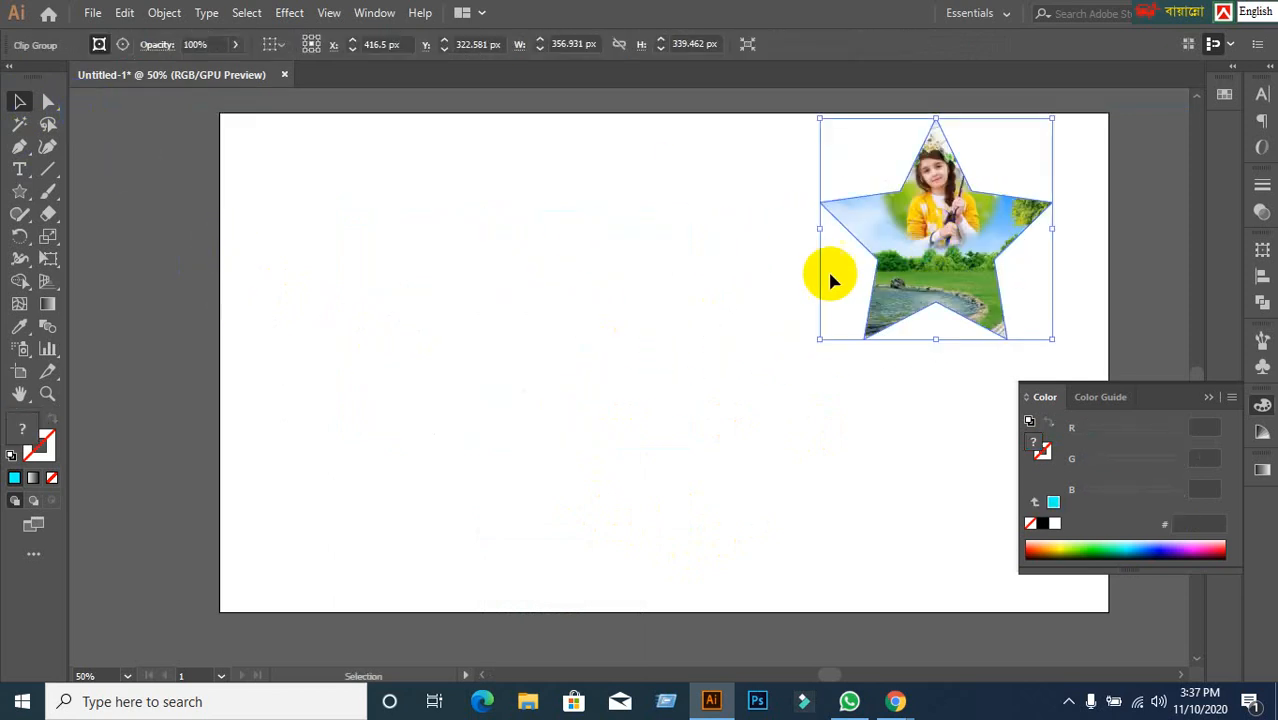
{"action": "left_click", "coordinate": [582, 330]}
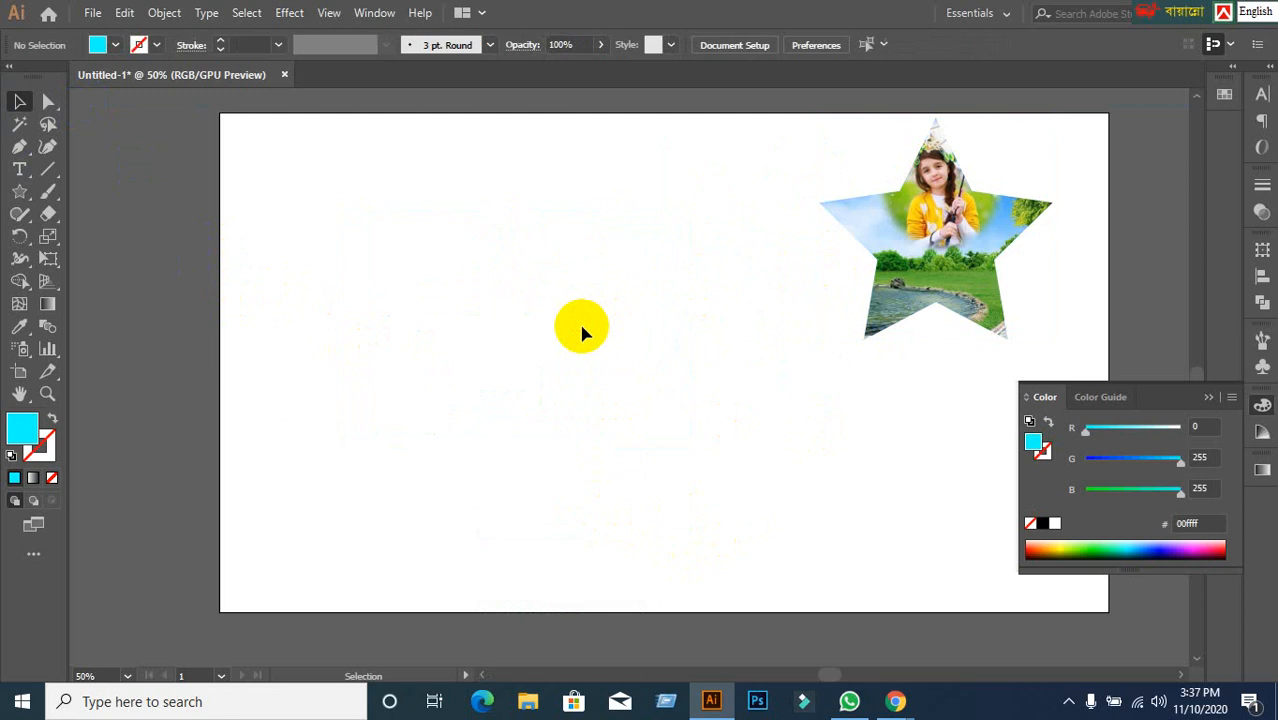
Draw a cyan circle on the left side of the artboard with the Ellipse Tool.
{"action": "left_click", "coordinate": [17, 200]}
{"action": "left_click", "coordinate": [92, 240]}
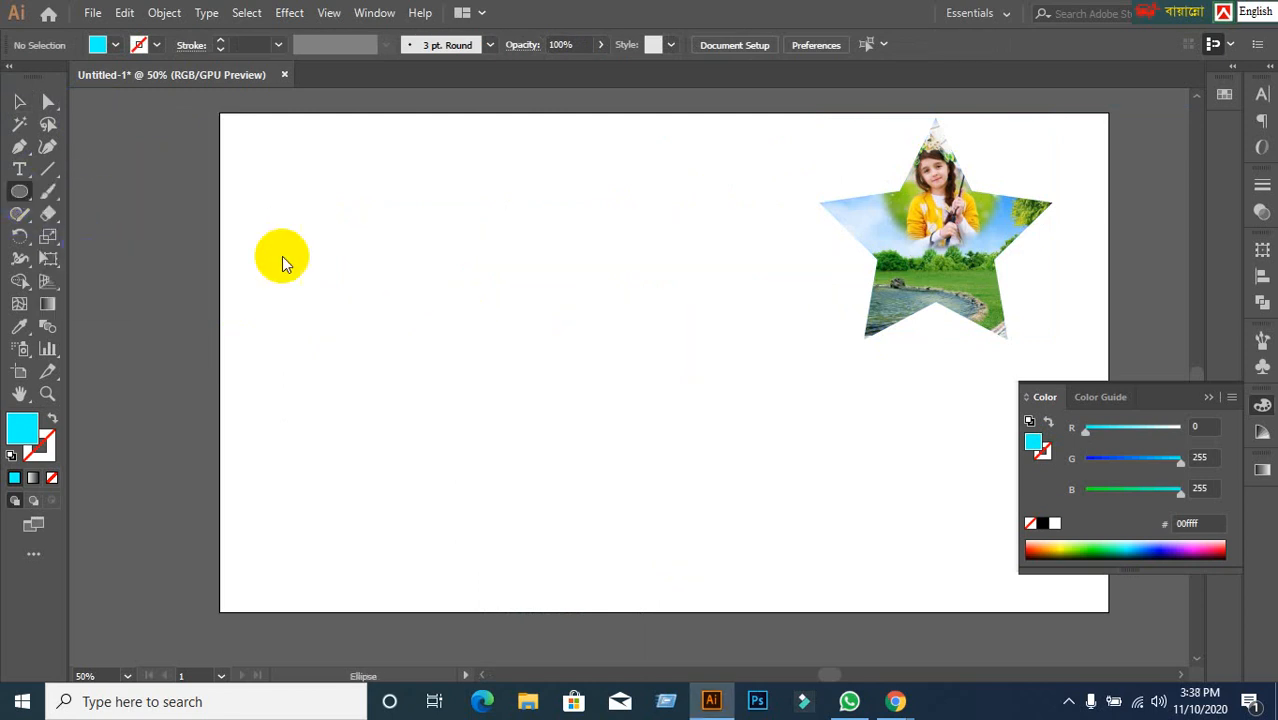
{"action": "left_click_drag", "start_coordinate": [391, 202], "coordinate": [543, 350]}
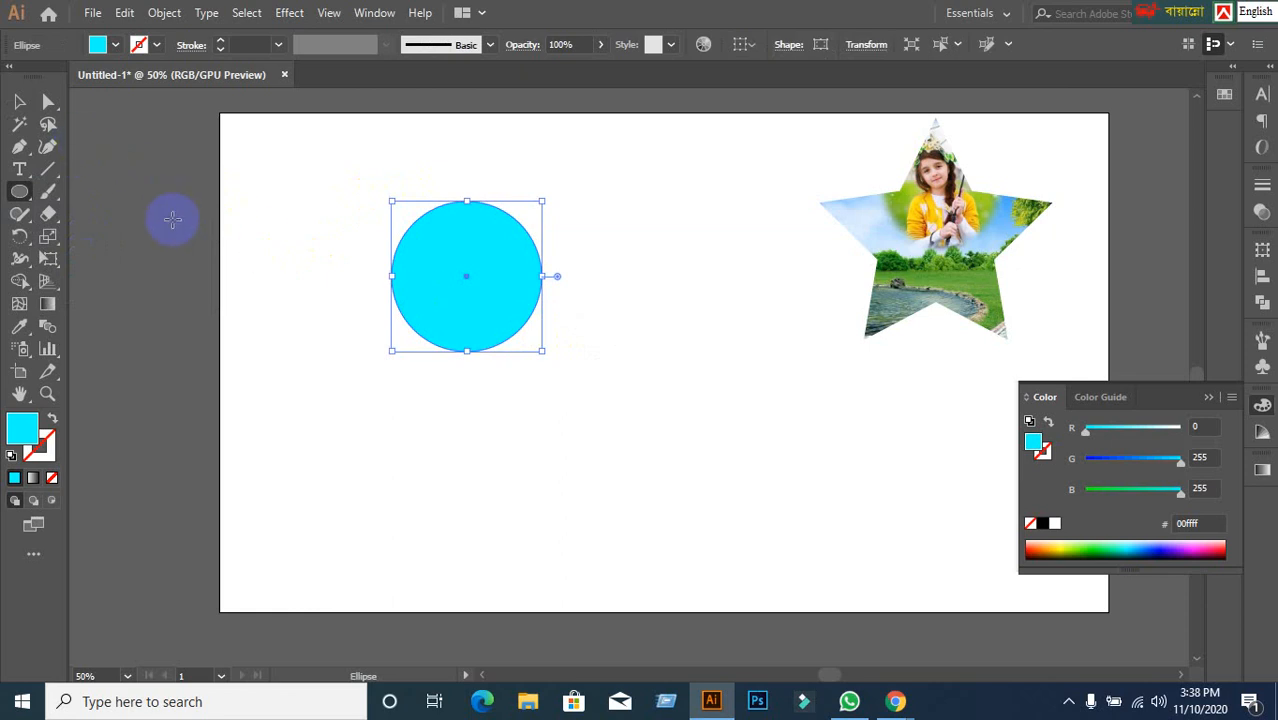
{"action": "left_click", "coordinate": [19, 101]}
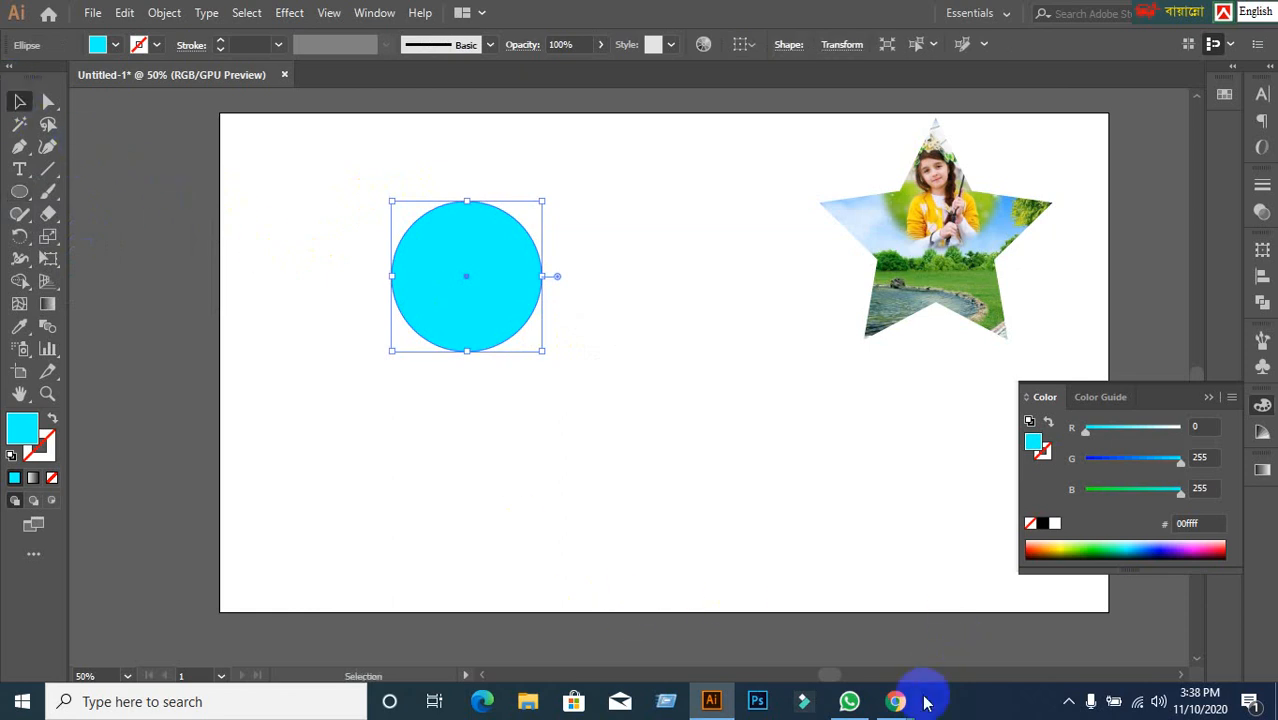
Copy the nature photo from Google Images again and return to Illustrator.
{"action": "mouse_move", "coordinate": [895, 703]}
{"action": "left_click", "coordinate": [790, 615]}
{"action": "right_click", "coordinate": [843, 336]}
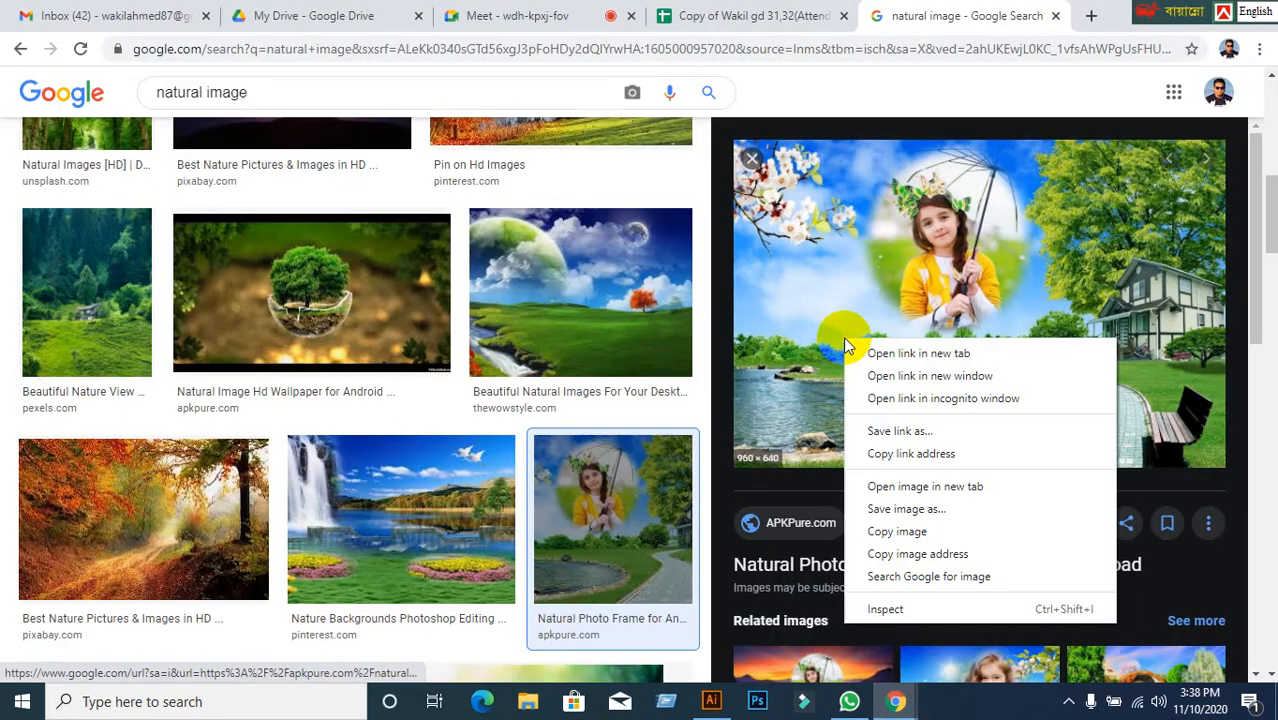
{"action": "left_click", "coordinate": [907, 532]}
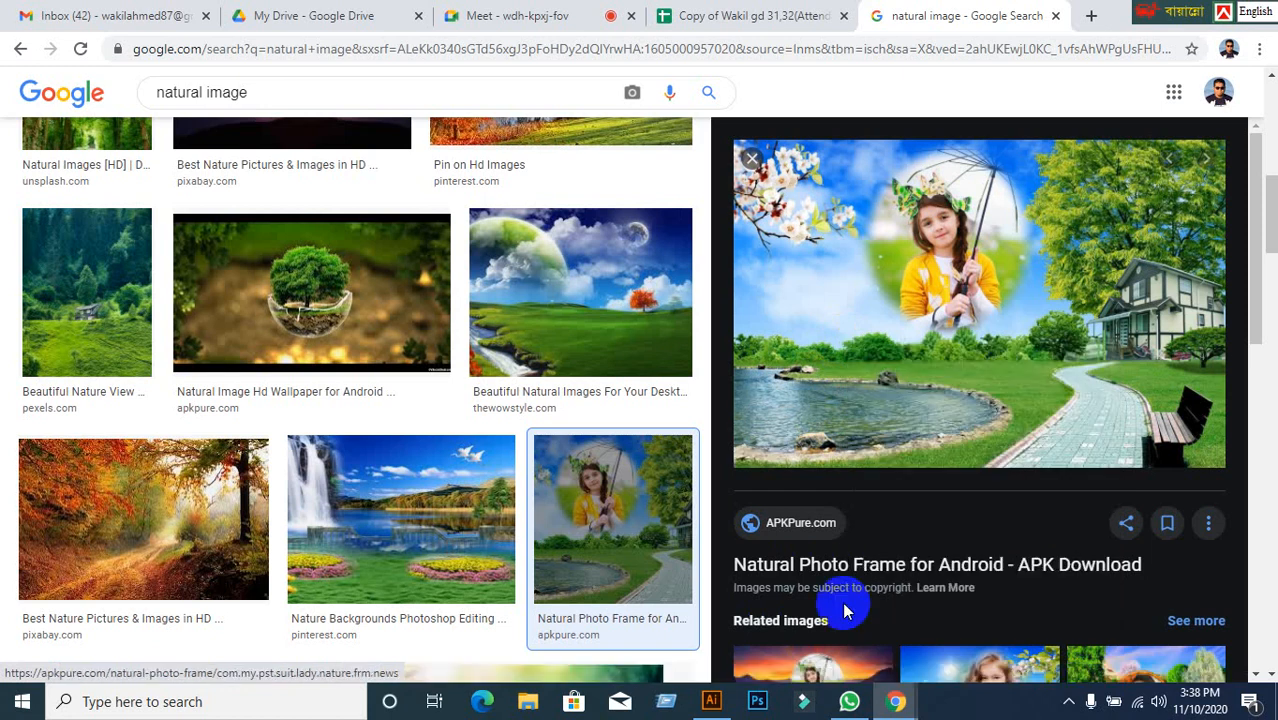
{"action": "left_click", "coordinate": [703, 708]}
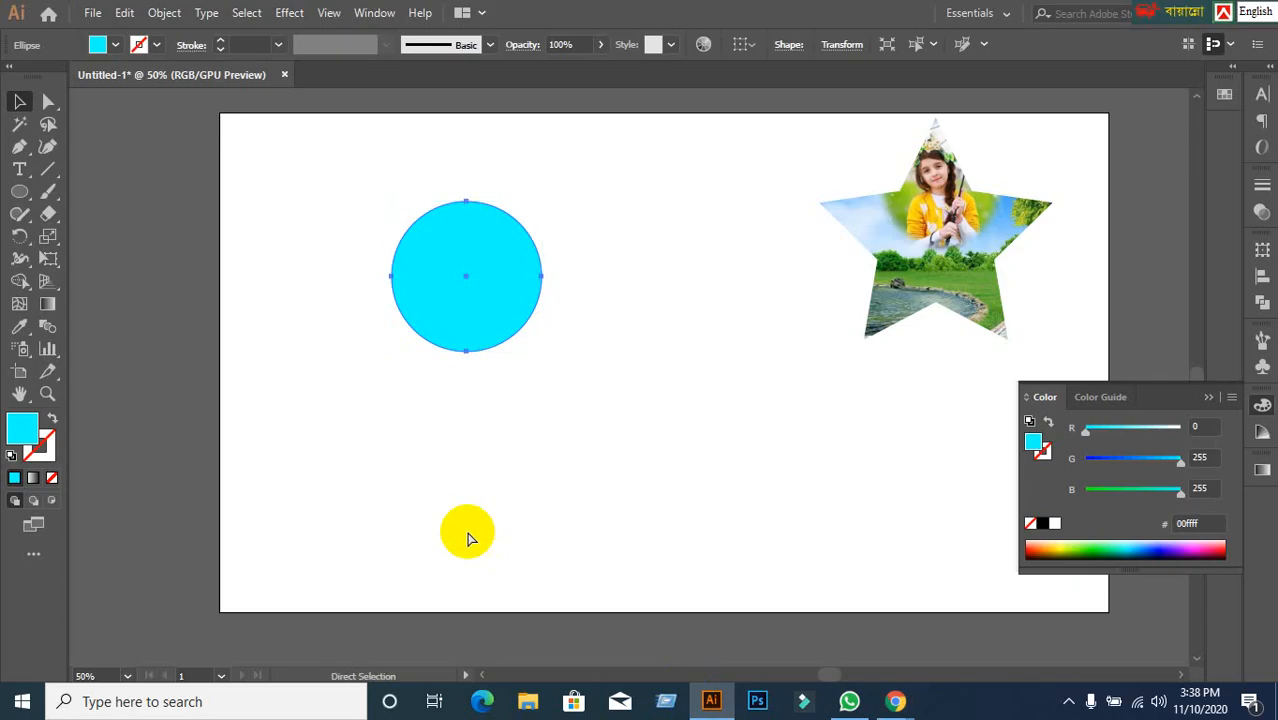
Paste the nature photo, shrink it, and send it to the back behind the circle.
{"action": "key", "text": "ctrl+v"}
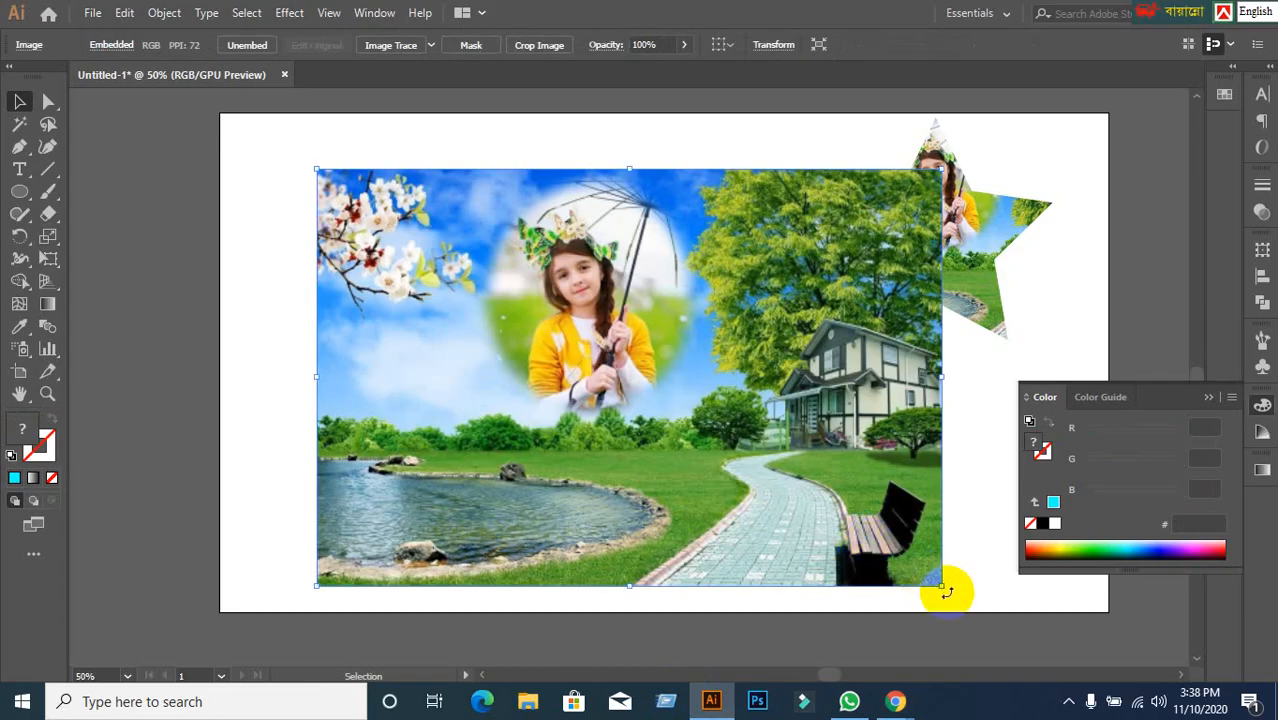
{"action": "left_click_drag", "start_coordinate": [942, 590], "coordinate": [733, 447]}
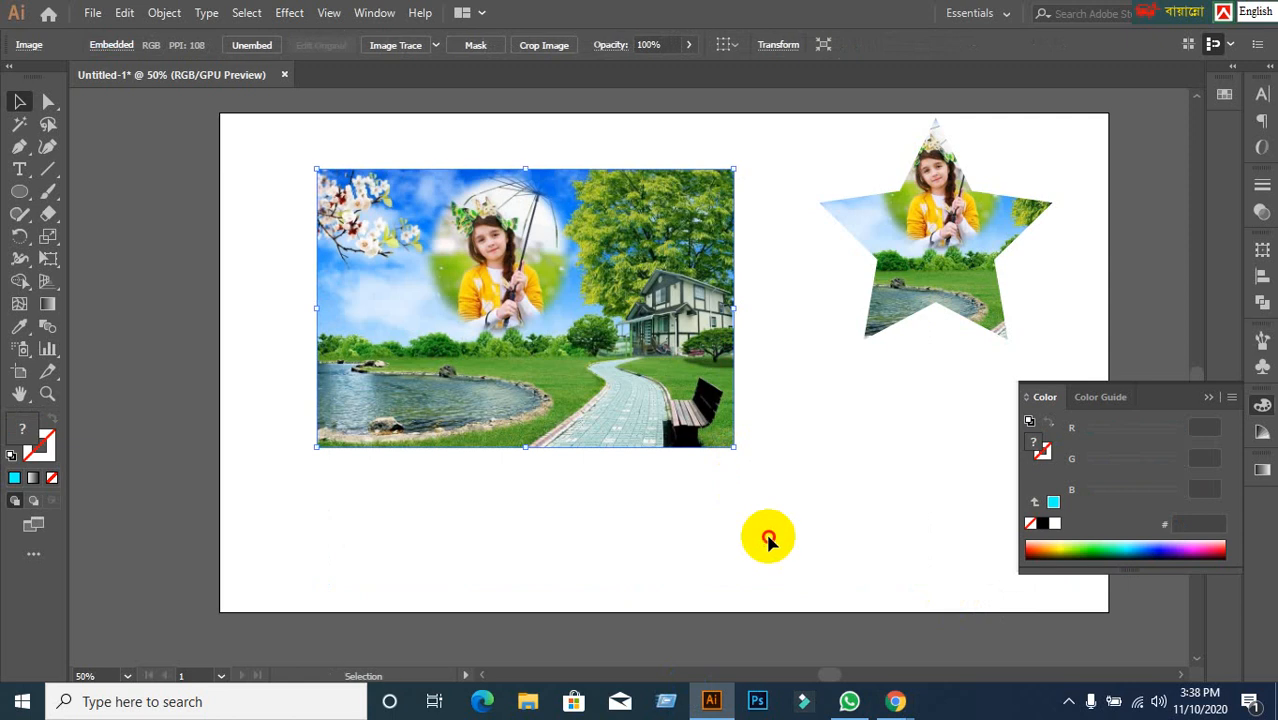
{"action": "left_click", "coordinate": [686, 460]}
{"action": "right_click", "coordinate": [549, 388]}
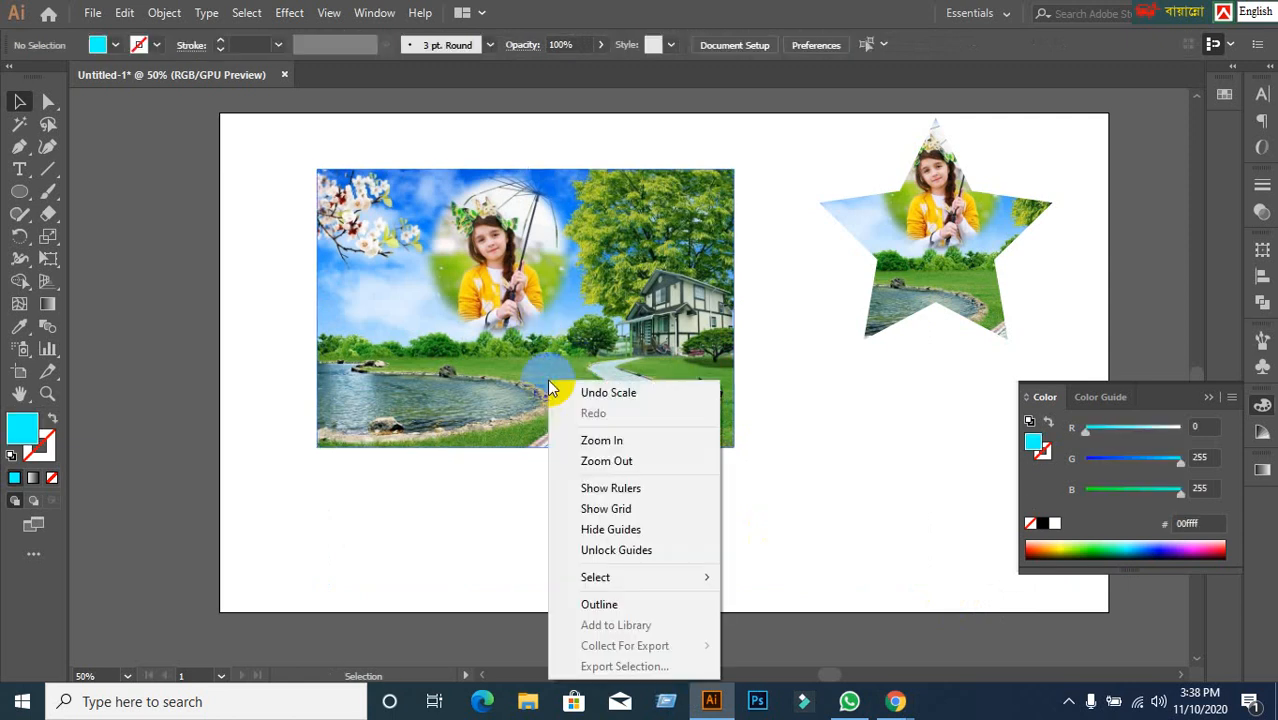
{"action": "left_click", "coordinate": [432, 583]}
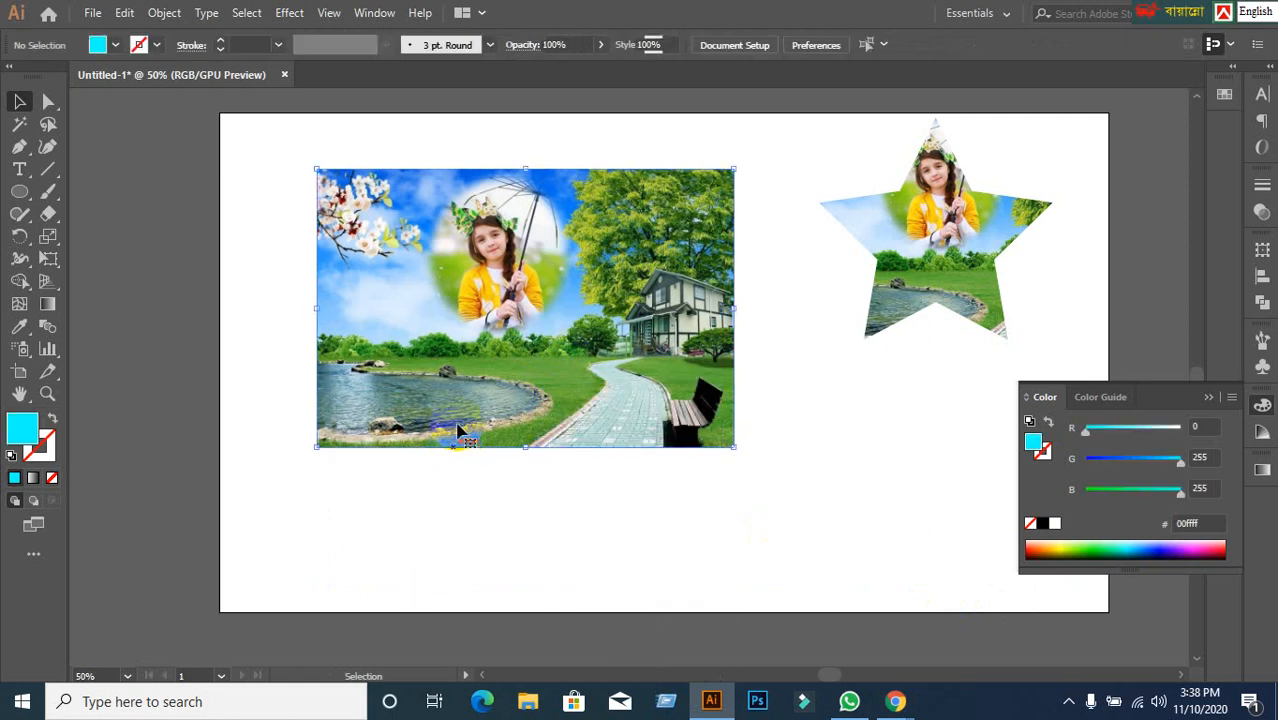
{"action": "right_click", "coordinate": [460, 404]}
{"action": "mouse_move", "coordinate": [505, 566]}
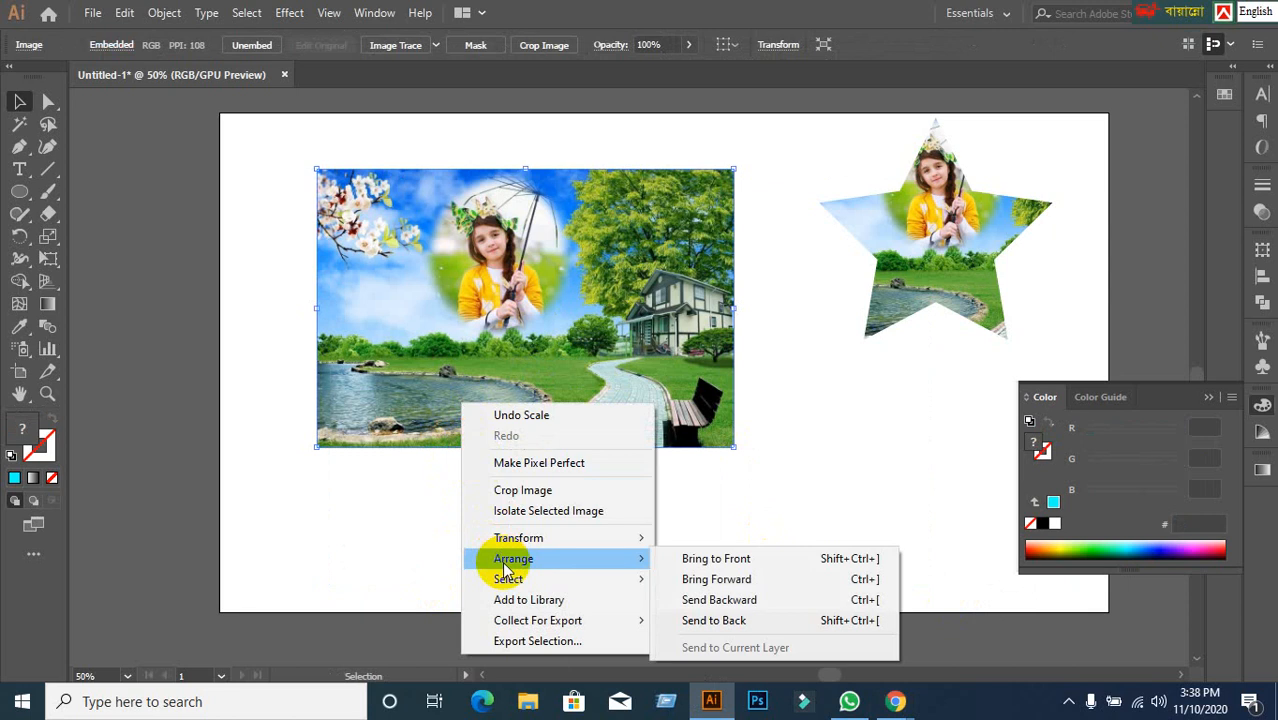
{"action": "left_click", "coordinate": [765, 620]}
Nudge the circle and shrink and position the photo beneath it.
{"action": "left_click_drag", "start_coordinate": [515, 308], "coordinate": [476, 279]}
{"action": "left_click", "coordinate": [645, 418]}
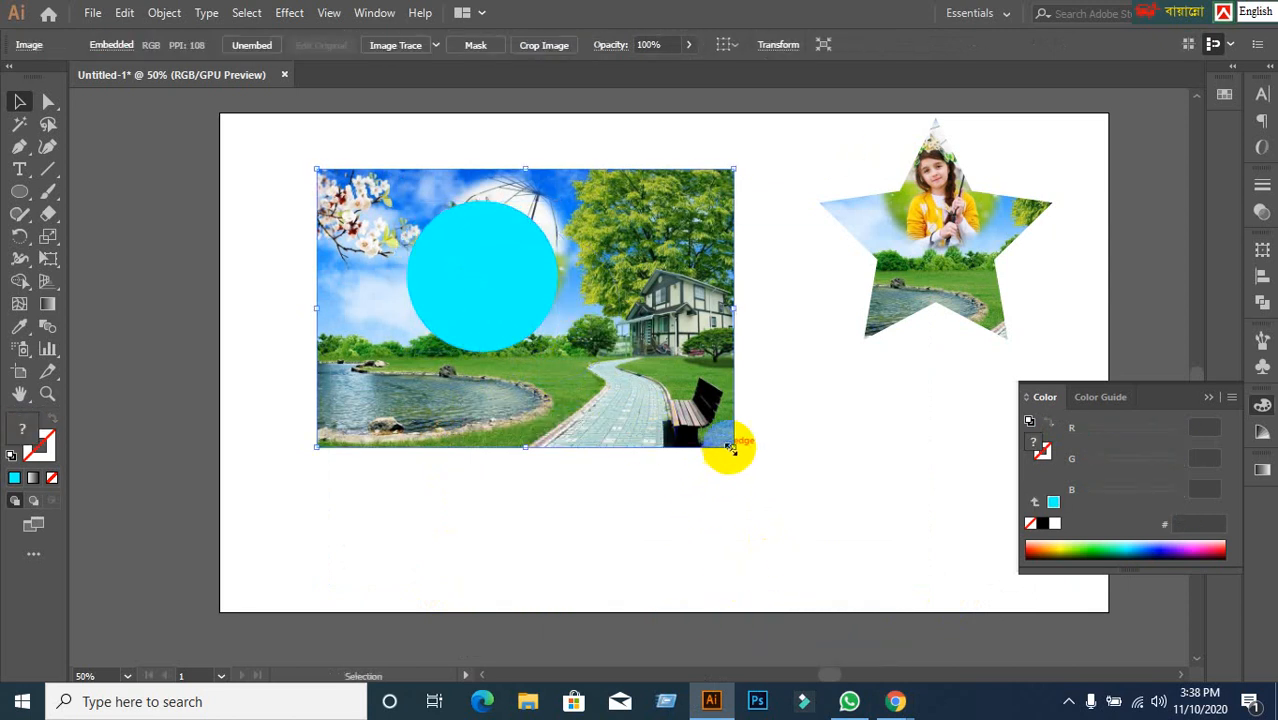
{"action": "left_click_drag", "start_coordinate": [731, 447], "coordinate": [634, 381]}
{"action": "left_click", "coordinate": [668, 491]}
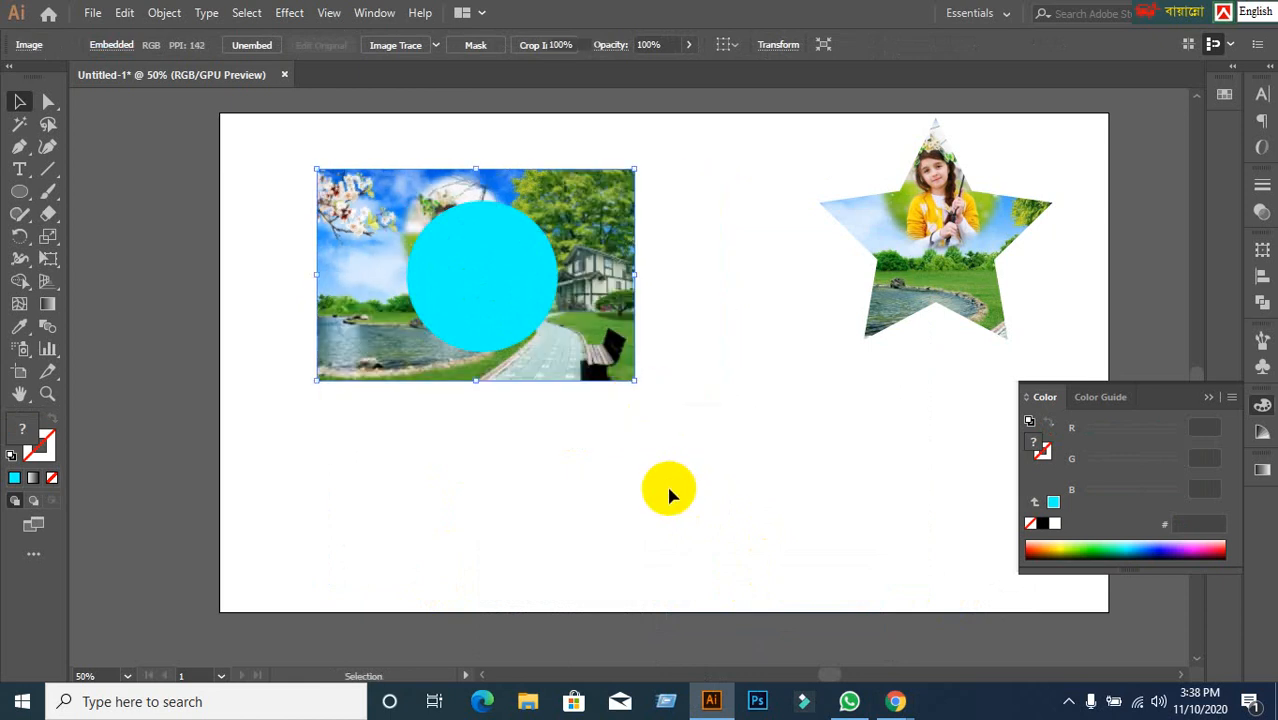
{"action": "left_click", "coordinate": [343, 322]}
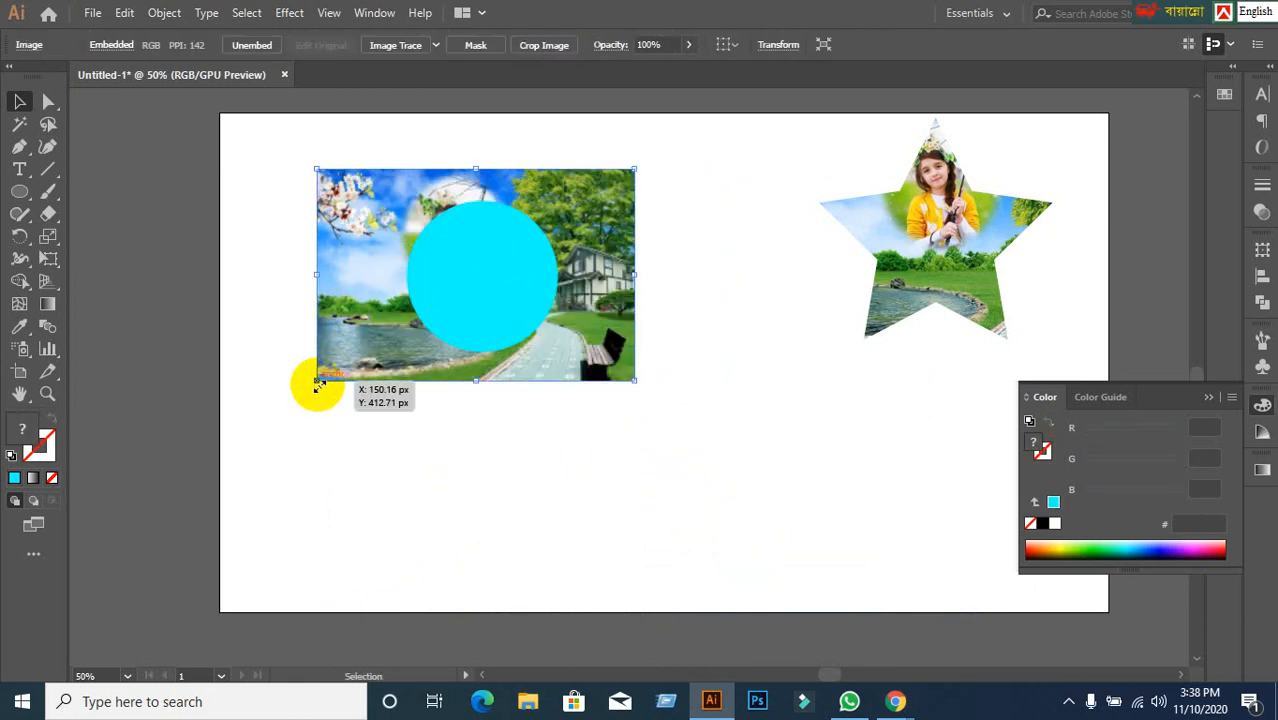
{"action": "left_click_drag", "start_coordinate": [318, 383], "coordinate": [342, 380]}
{"action": "left_click_drag", "start_coordinate": [602, 340], "coordinate": [600, 356]}
{"action": "left_click", "coordinate": [608, 491]}
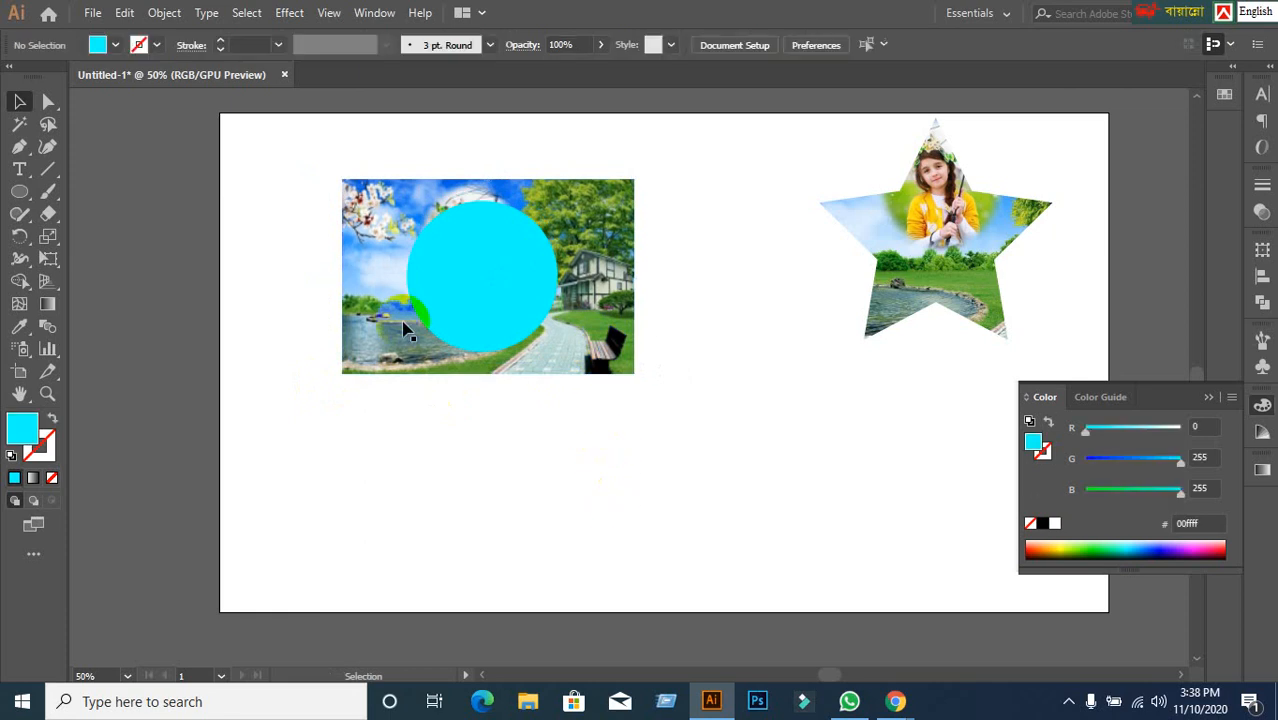
Select the photo and circle together and make a clipping mask.
{"action": "left_click_drag", "start_coordinate": [293, 258], "coordinate": [622, 451]}
{"action": "right_click", "coordinate": [493, 295]}
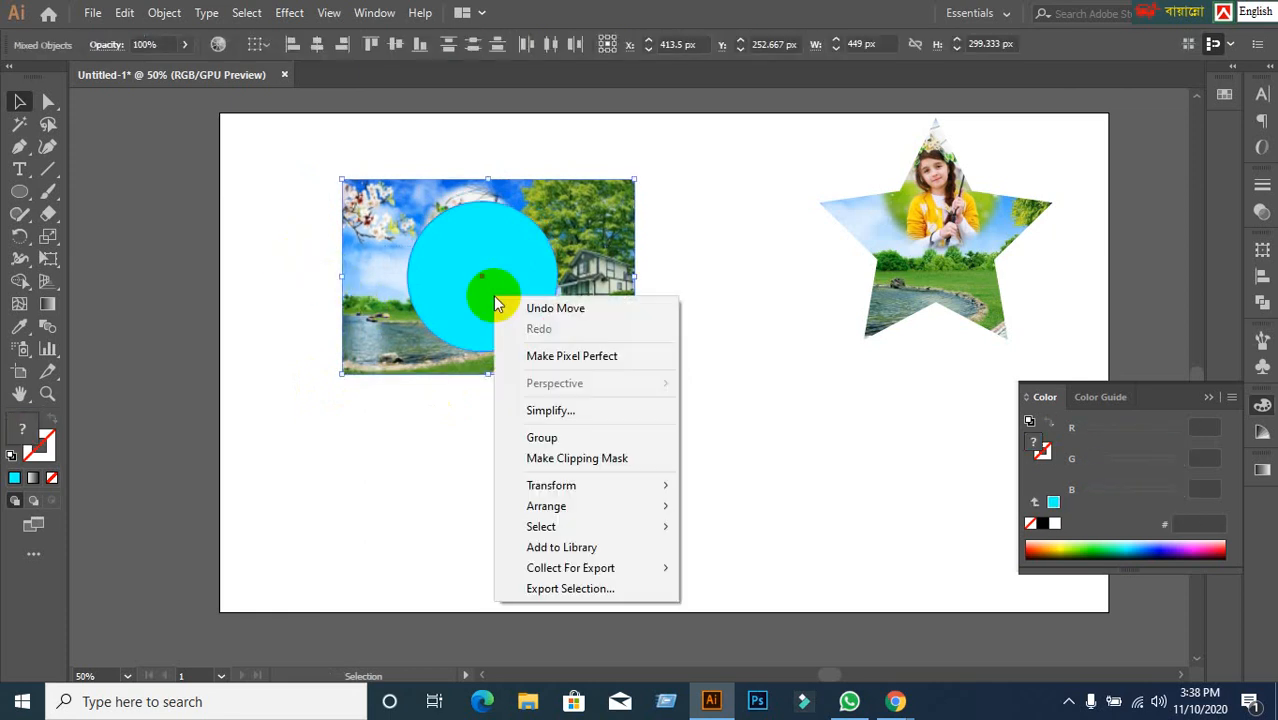
{"action": "left_click", "coordinate": [535, 458]}
{"action": "left_click", "coordinate": [532, 455]}
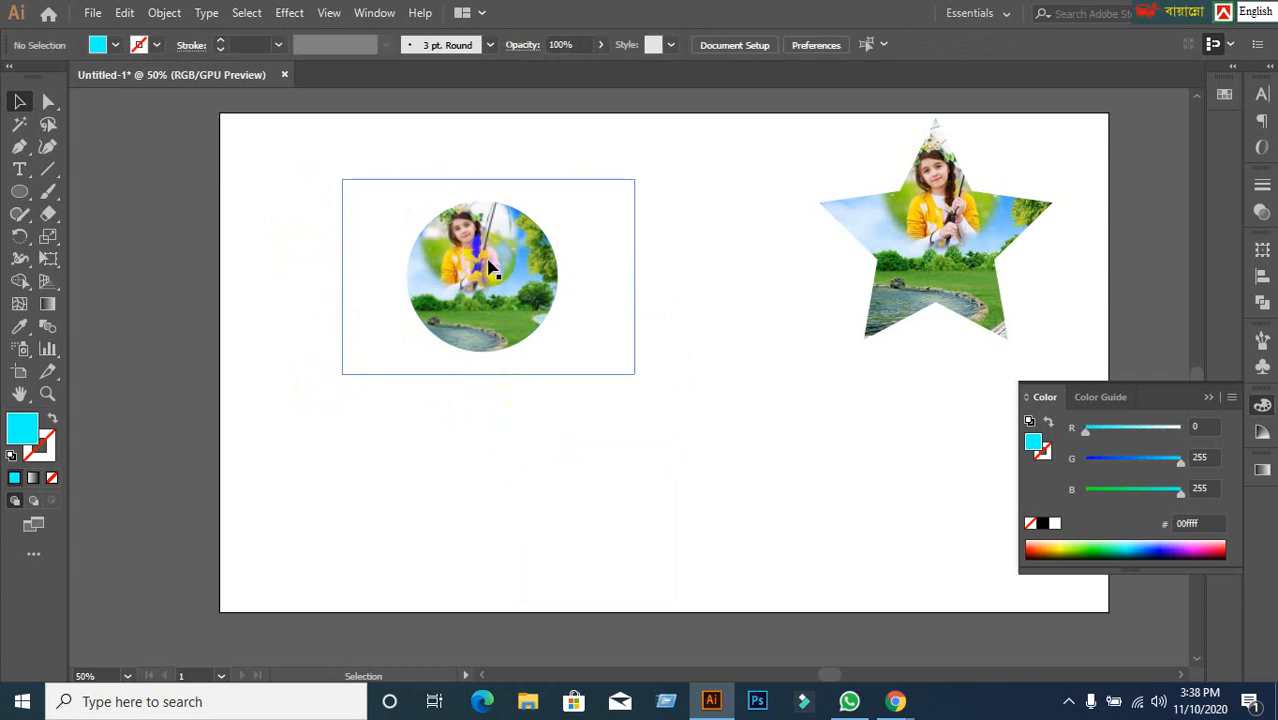
Inside the circle clip group, shift and scale the photo down so the girl fits the circle.
{"action": "double_click", "coordinate": [532, 231]}
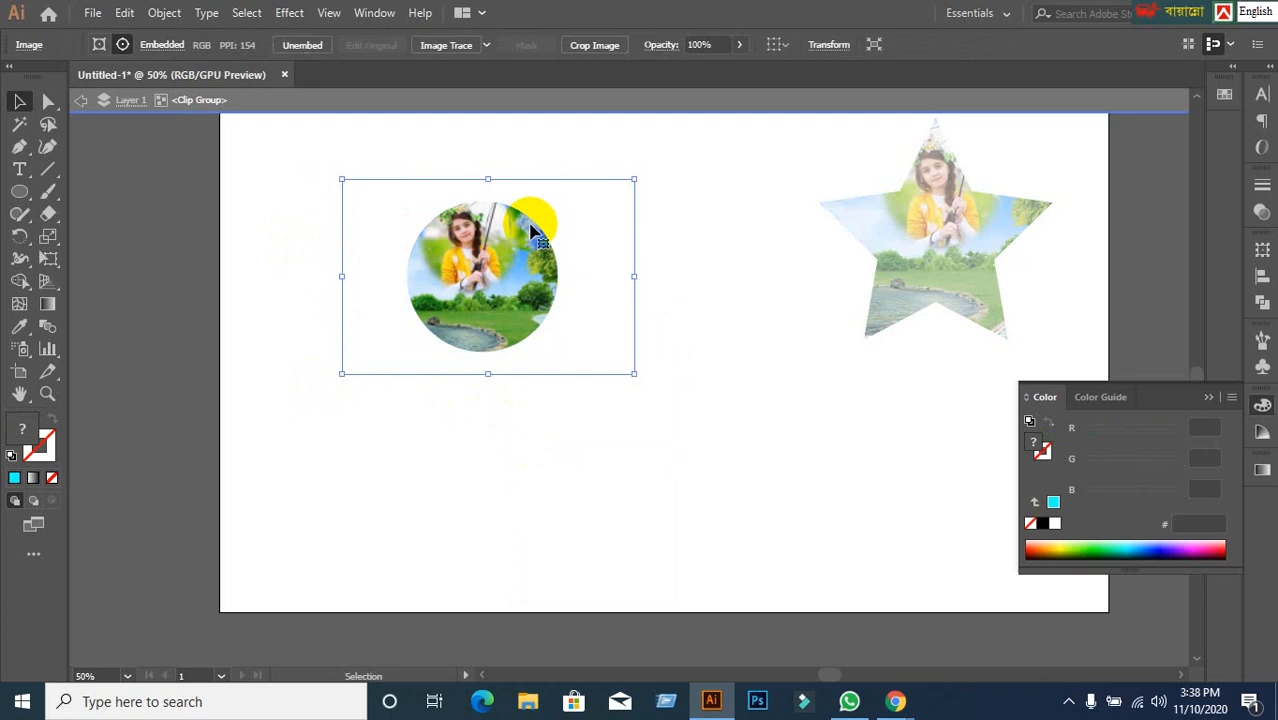
{"action": "mouse_move", "coordinate": [499, 260]}
{"action": "left_mouse_down"}
{"action": "mouse_move", "coordinate": [483, 264]}
{"action": "mouse_move", "coordinate": [490, 250]}
{"action": "mouse_move", "coordinate": [470, 268]}
{"action": "mouse_move", "coordinate": [474, 257]}
{"action": "left_mouse_up"}
{"action": "left_click", "coordinate": [474, 264]}
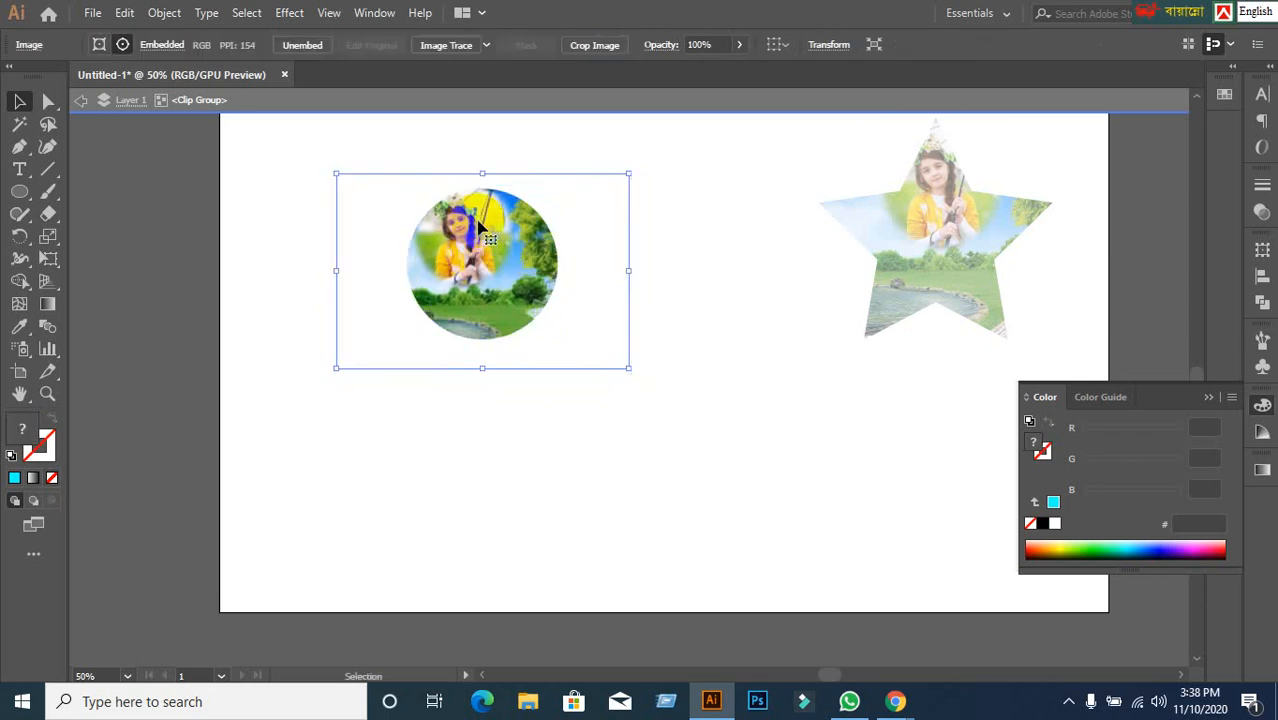
{"action": "left_click", "coordinate": [460, 174]}
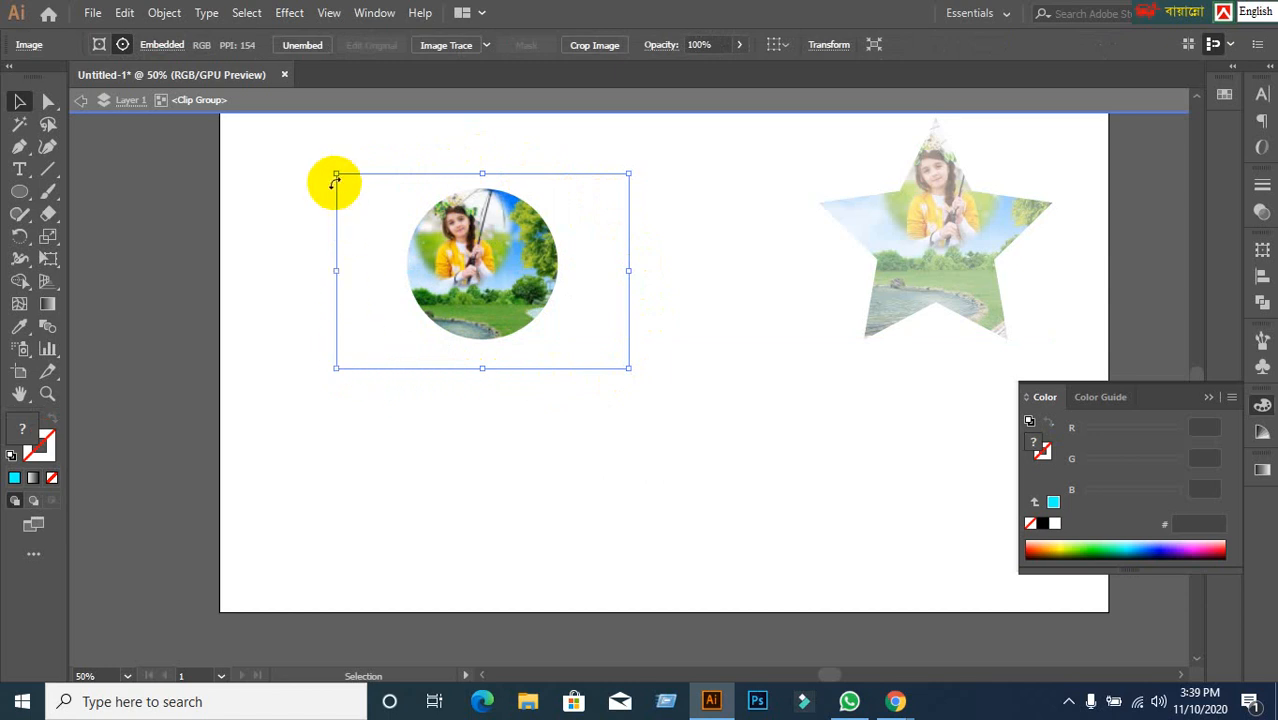
{"action": "left_click", "coordinate": [495, 245]}
{"action": "left_click_drag", "start_coordinate": [495, 245], "coordinate": [495, 277]}
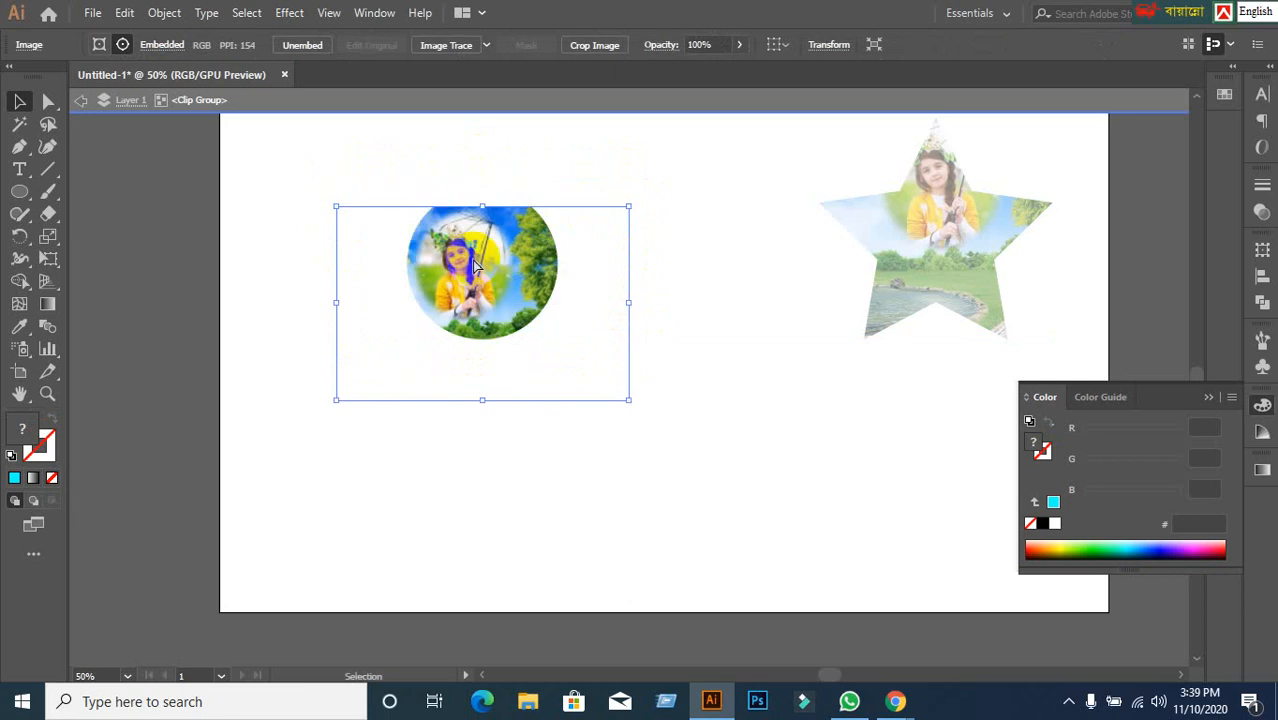
{"action": "key", "text": "a"}
{"action": "key", "text": "ctrl+z"}
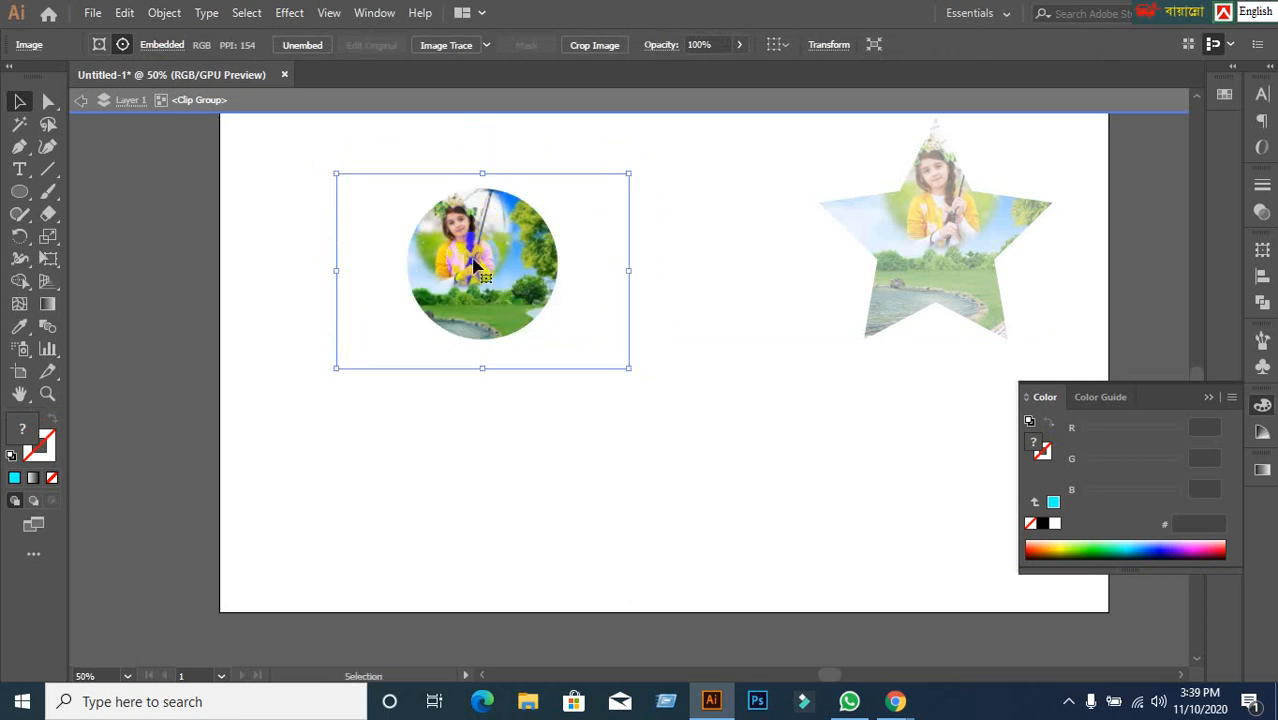
{"action": "left_click_drag", "start_coordinate": [618, 365], "coordinate": [612, 357]}
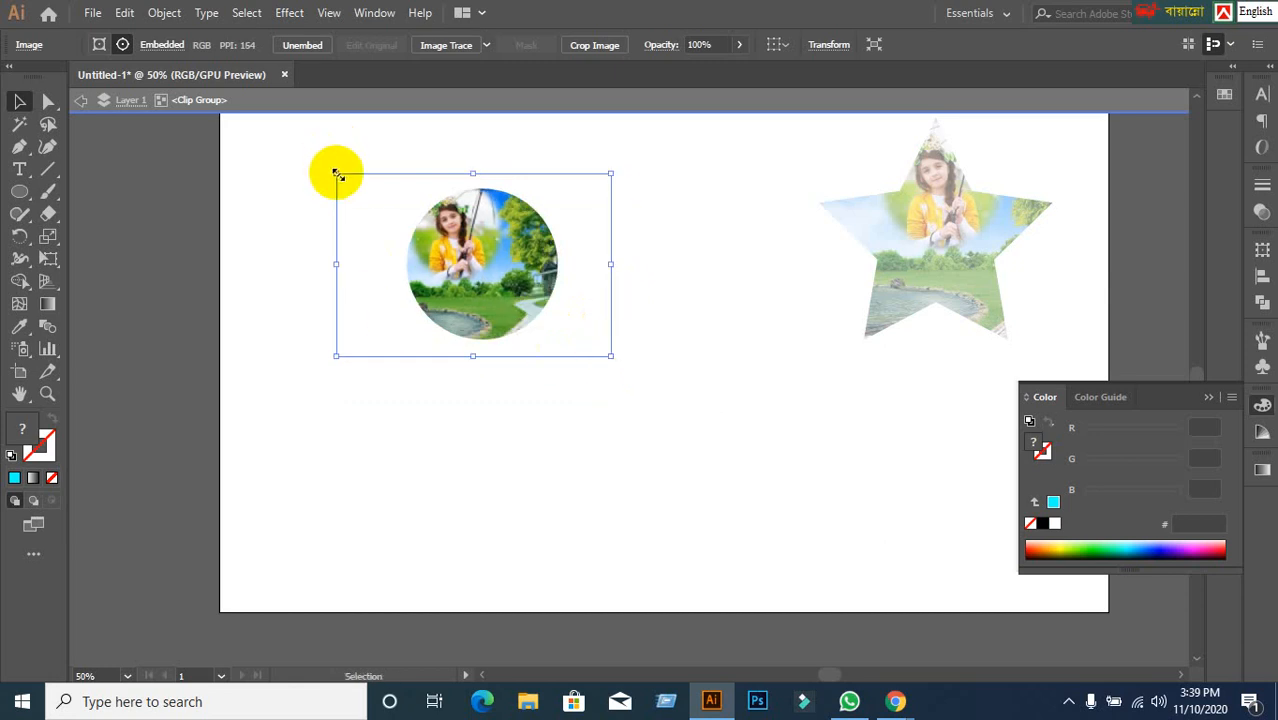
{"action": "left_click_drag", "start_coordinate": [336, 174], "coordinate": [352, 185]}
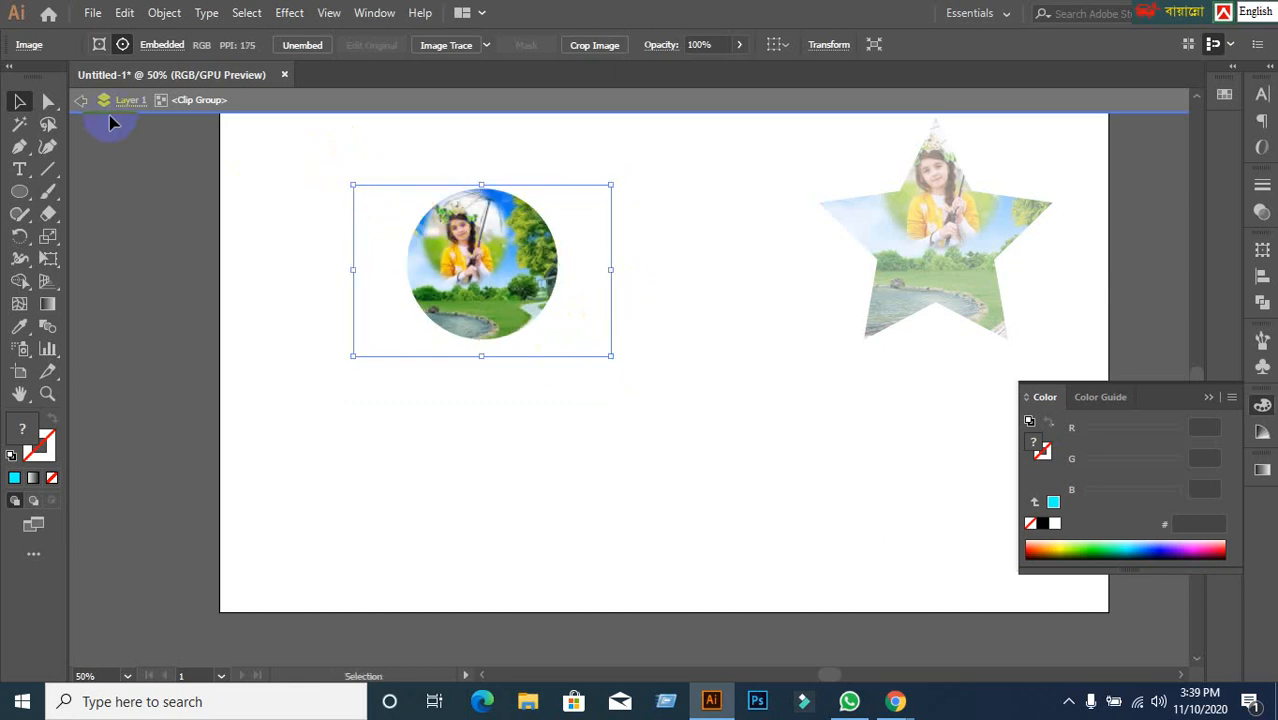
{"action": "left_click", "coordinate": [84, 102]}
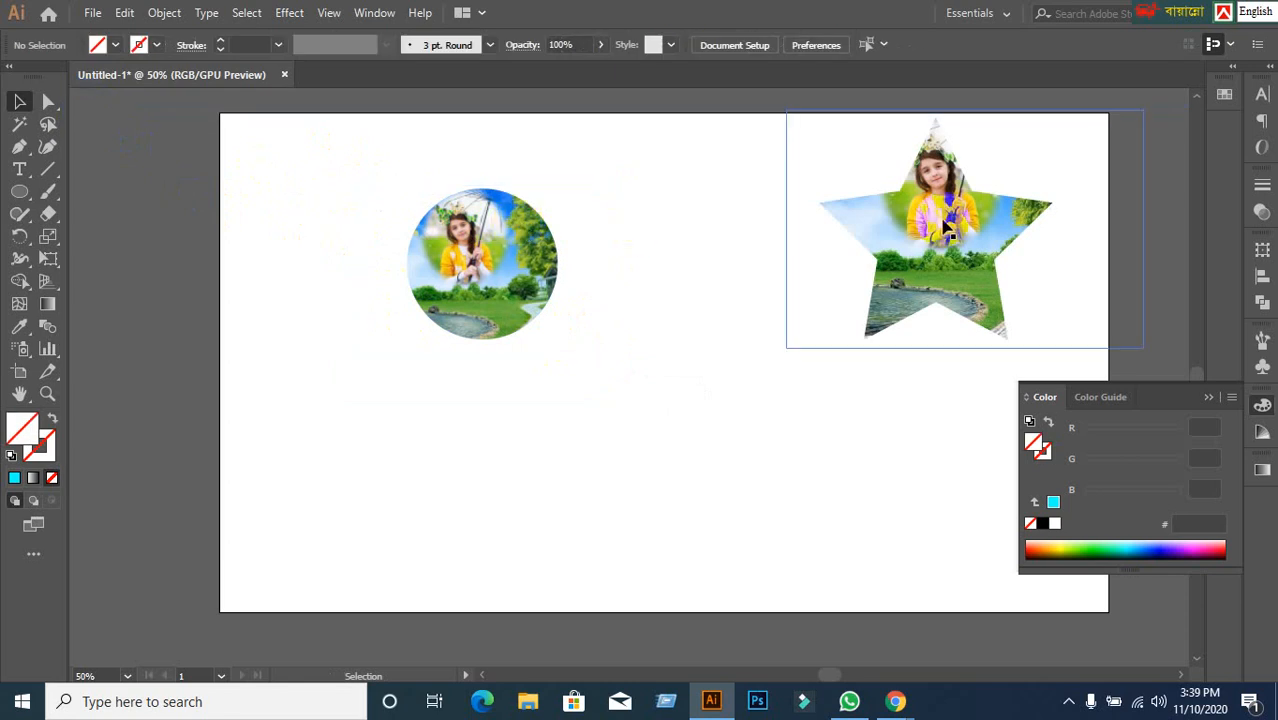
Select the star clip group on the right of the artboard.
{"action": "left_click", "coordinate": [822, 407]}
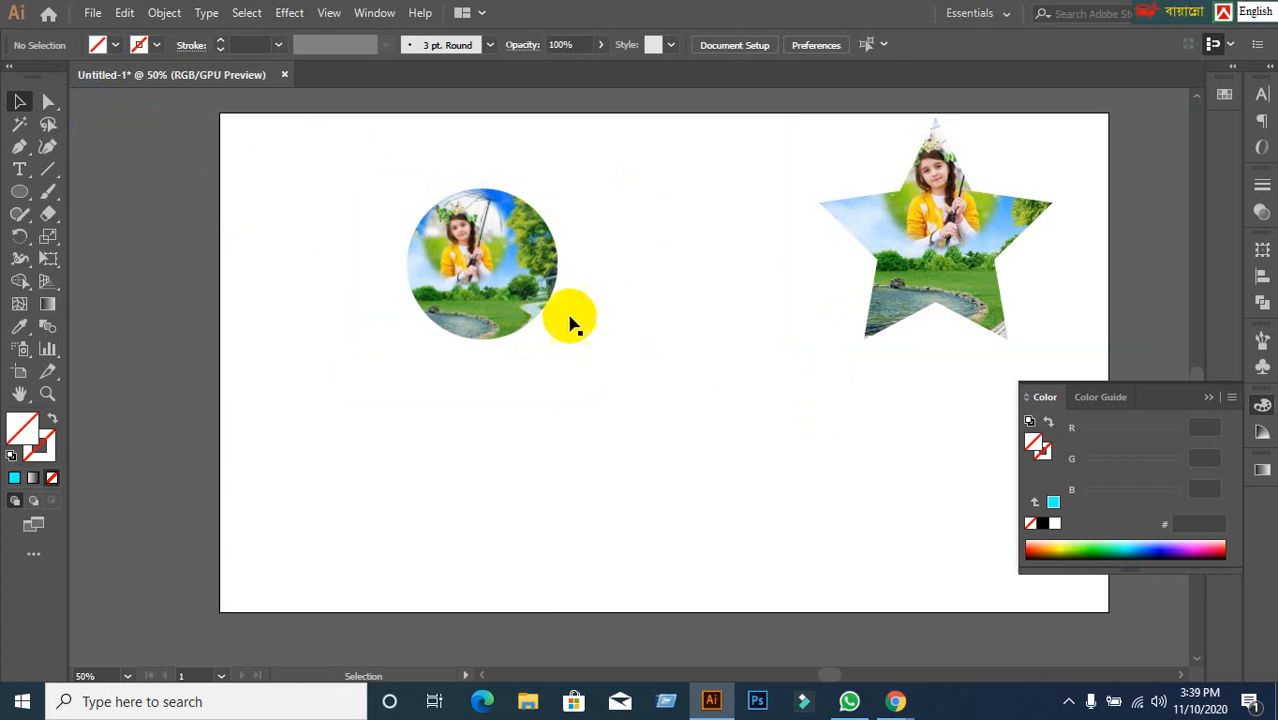
{"action": "left_click", "coordinate": [882, 214]}
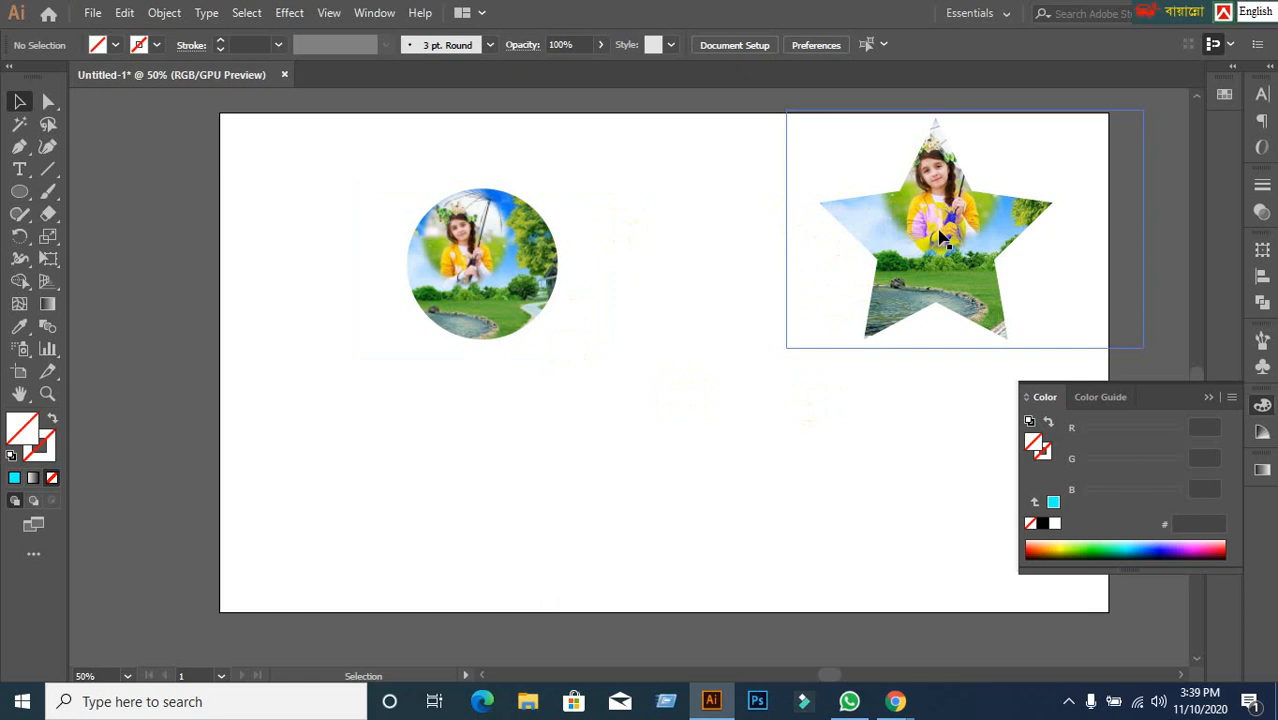
{"action": "left_click", "coordinate": [638, 160]}
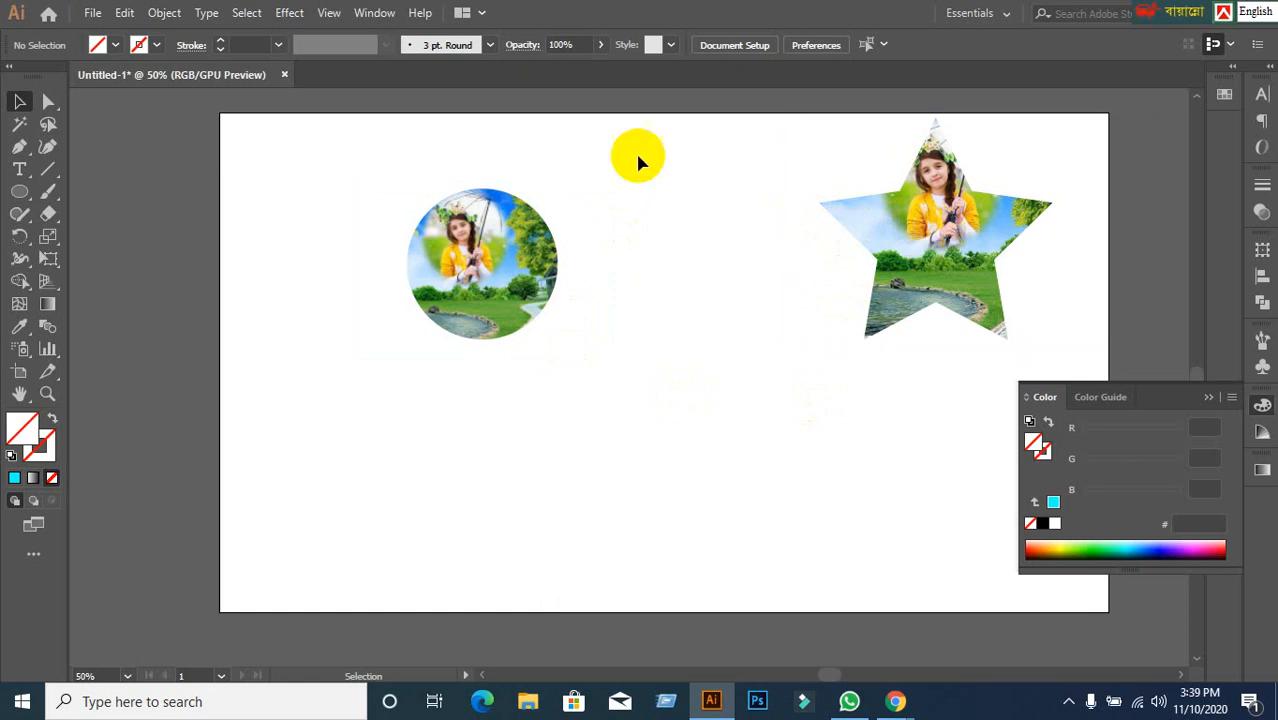
{"action": "left_click", "coordinate": [814, 205]}
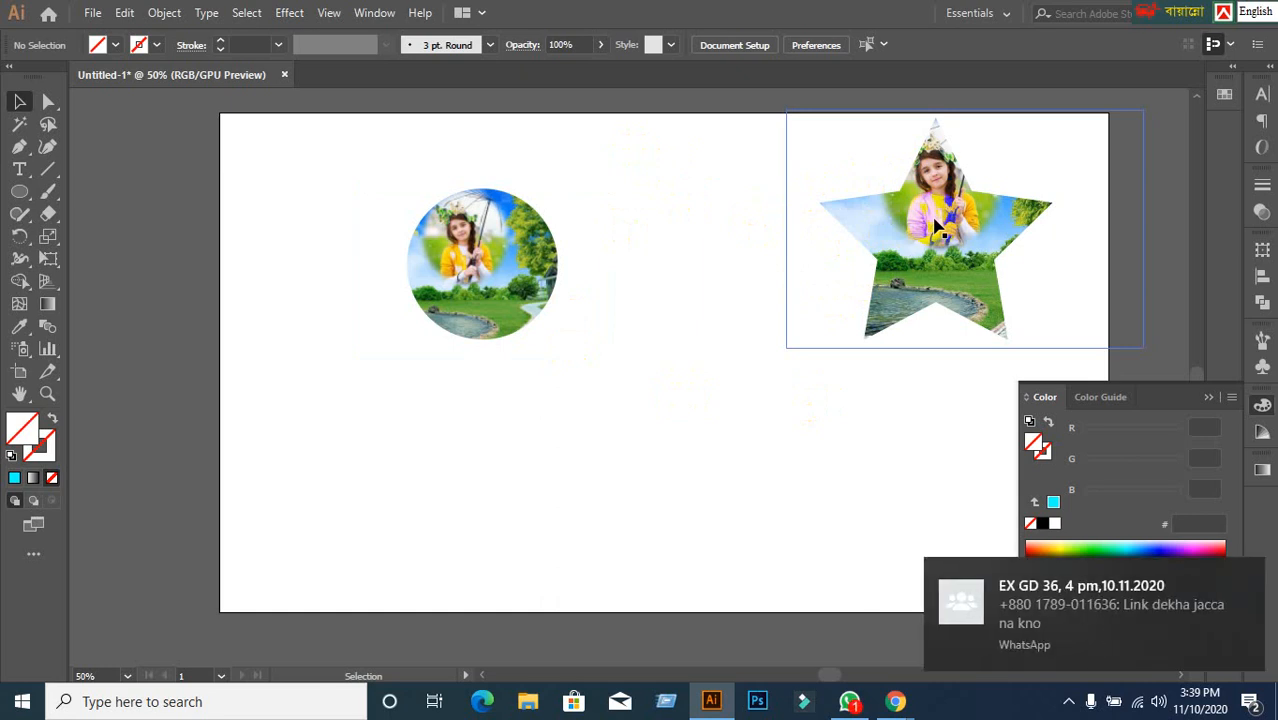
Inside the star clip group, enlarge the photo and lower it so the girl is centred.
{"action": "double_click", "coordinate": [936, 228]}
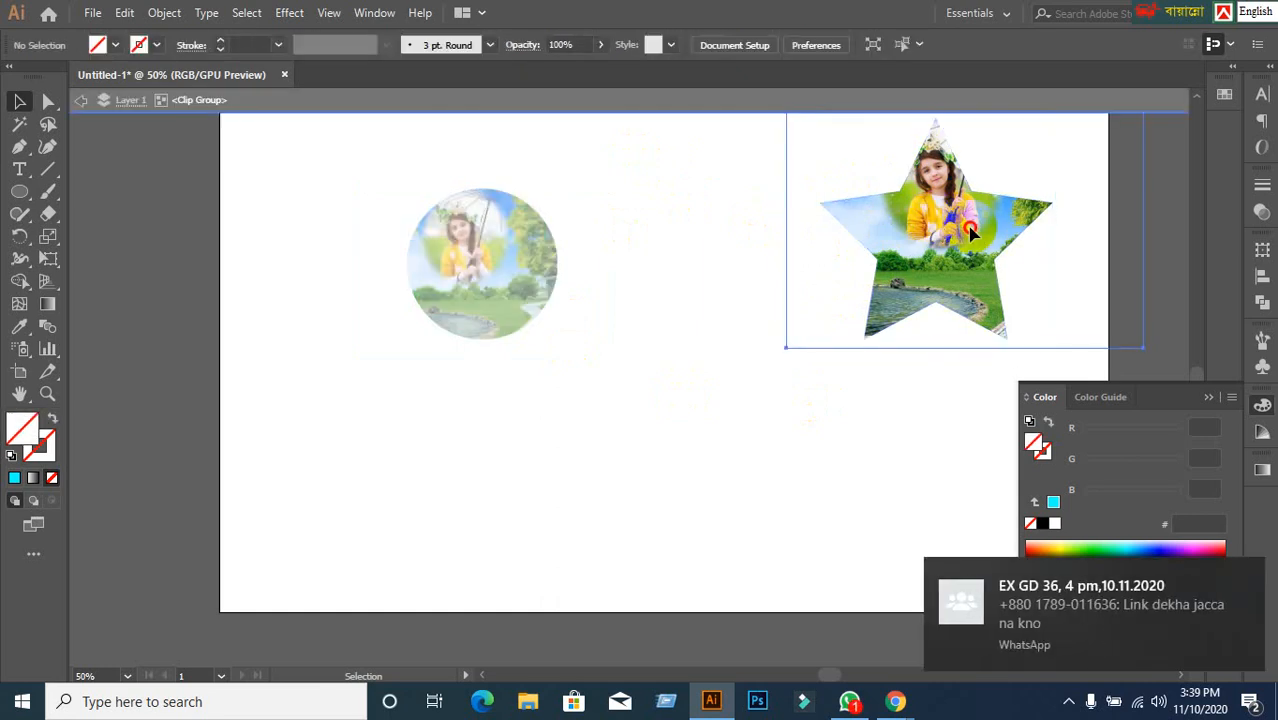
{"action": "mouse_move", "coordinate": [970, 230]}
{"action": "left_mouse_down"}
{"action": "mouse_move", "coordinate": [959, 231]}
{"action": "mouse_move", "coordinate": [974, 253]}
{"action": "mouse_move", "coordinate": [966, 243]}
{"action": "left_mouse_up"}
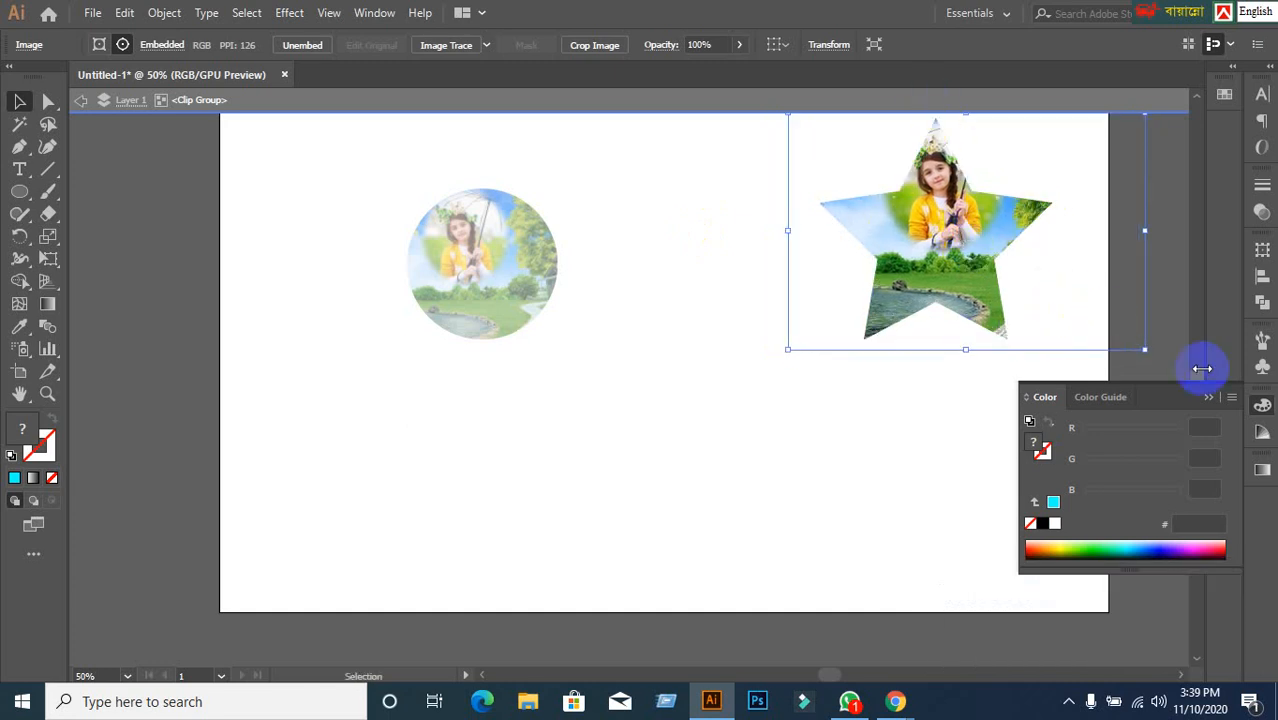
{"action": "left_click_drag", "start_coordinate": [1145, 349], "coordinate": [998, 366]}
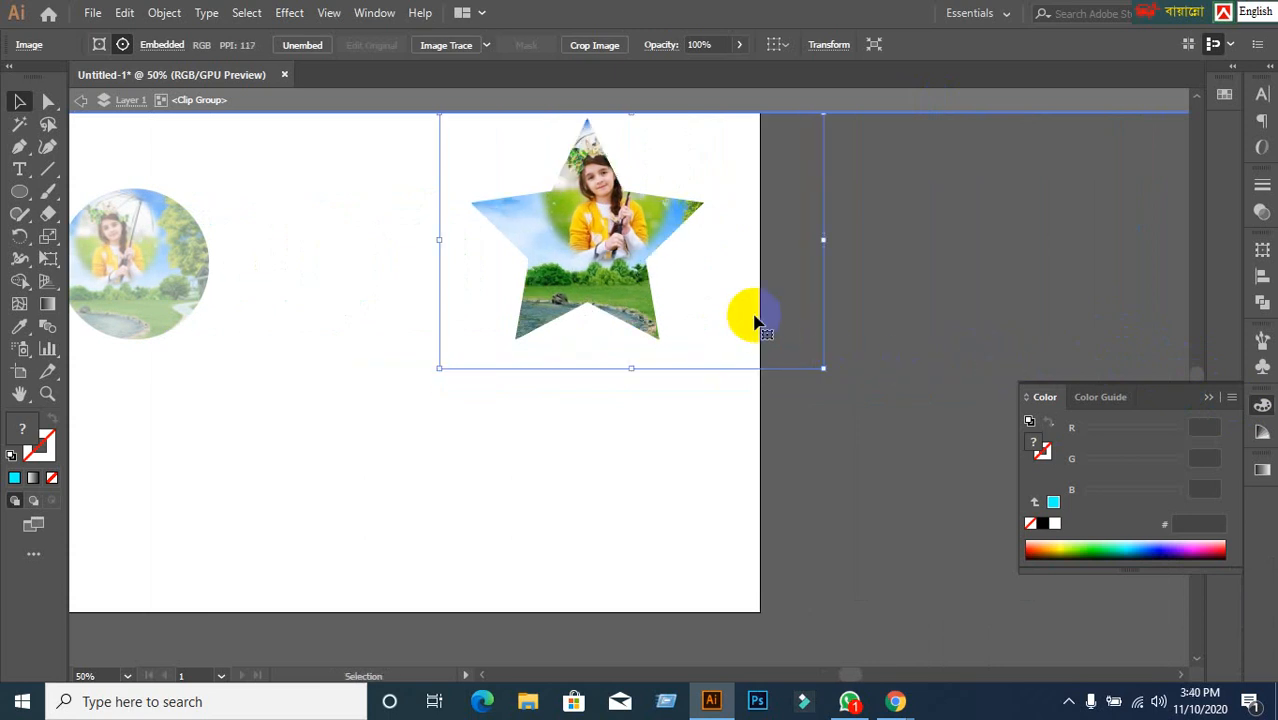
{"action": "left_click_drag", "start_coordinate": [640, 262], "coordinate": [615, 231]}
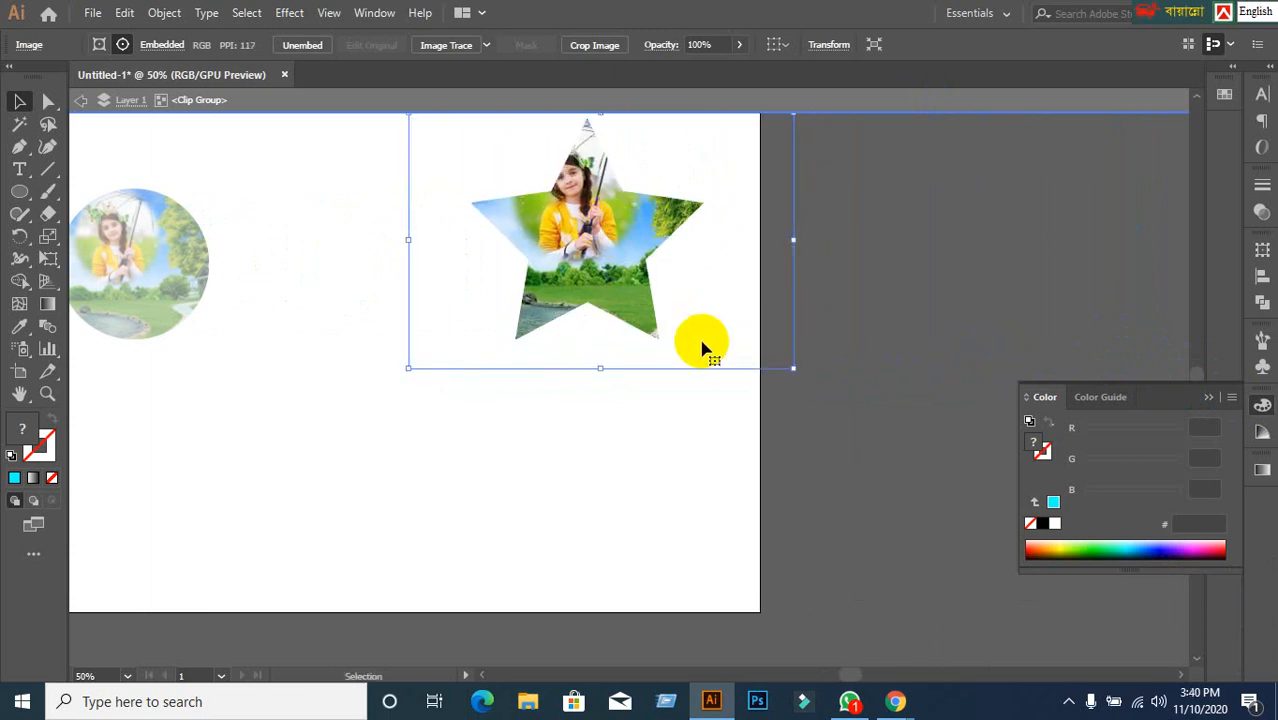
{"action": "scroll", "coordinate": [703, 347], "scroll_direction": "up", "scroll_amount": 1}
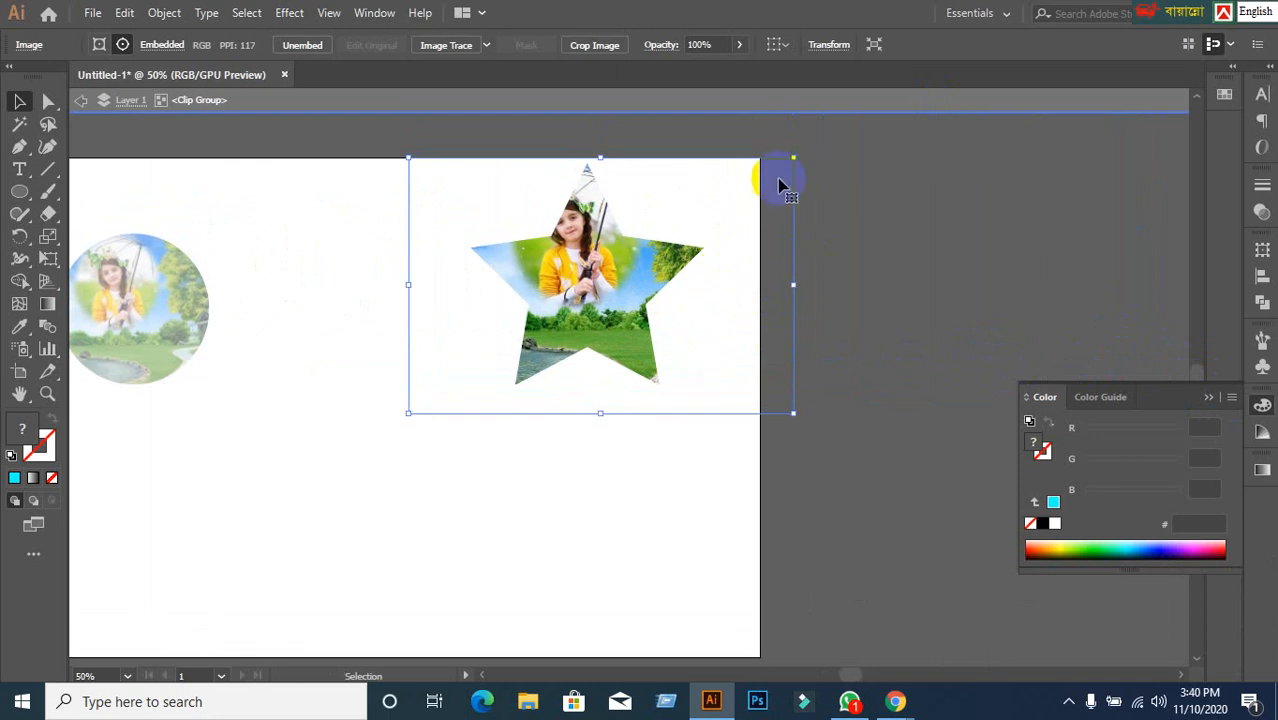
{"action": "left_click_drag", "start_coordinate": [792, 156], "coordinate": [873, 130]}
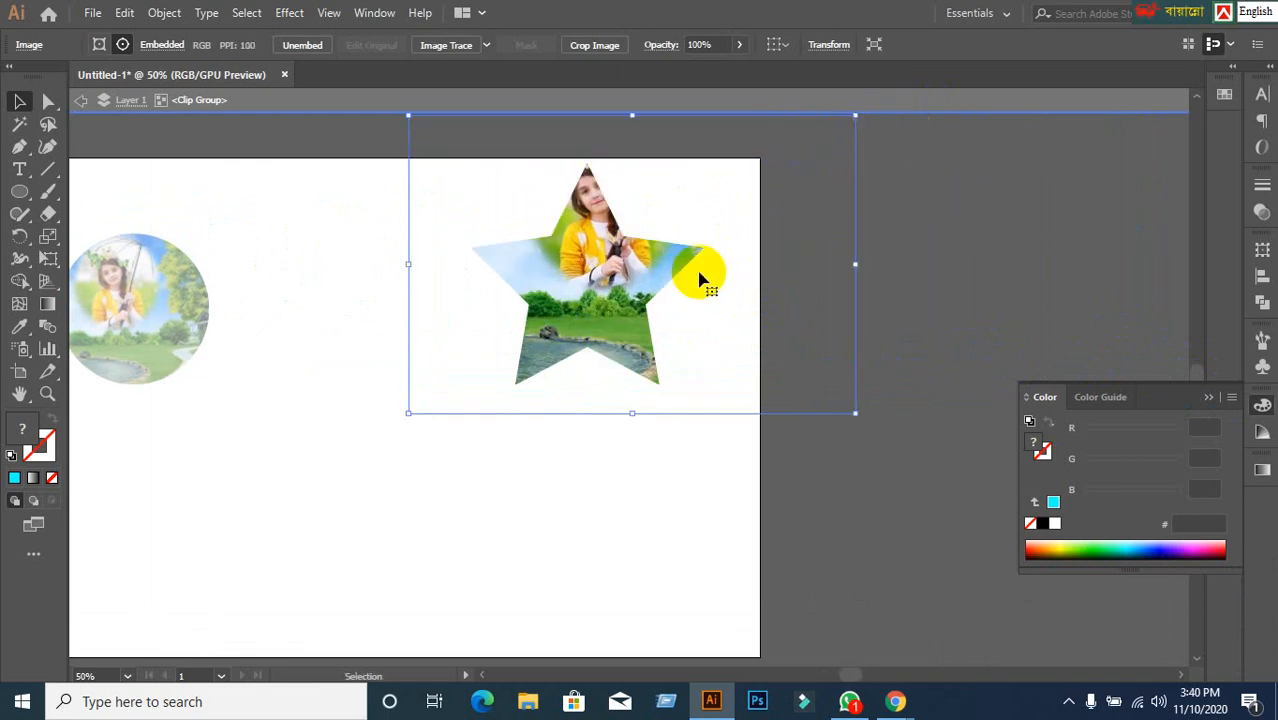
{"action": "left_click_drag", "start_coordinate": [603, 258], "coordinate": [650, 314]}
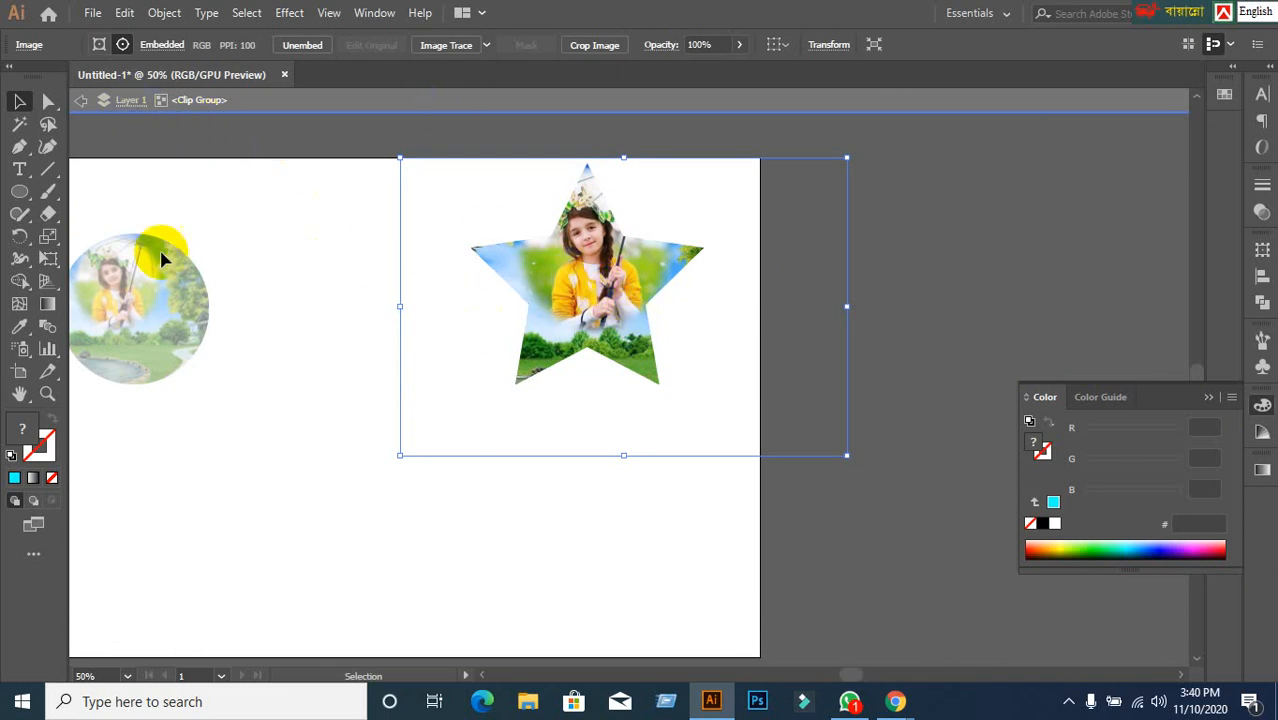
{"action": "left_click", "coordinate": [80, 103]}
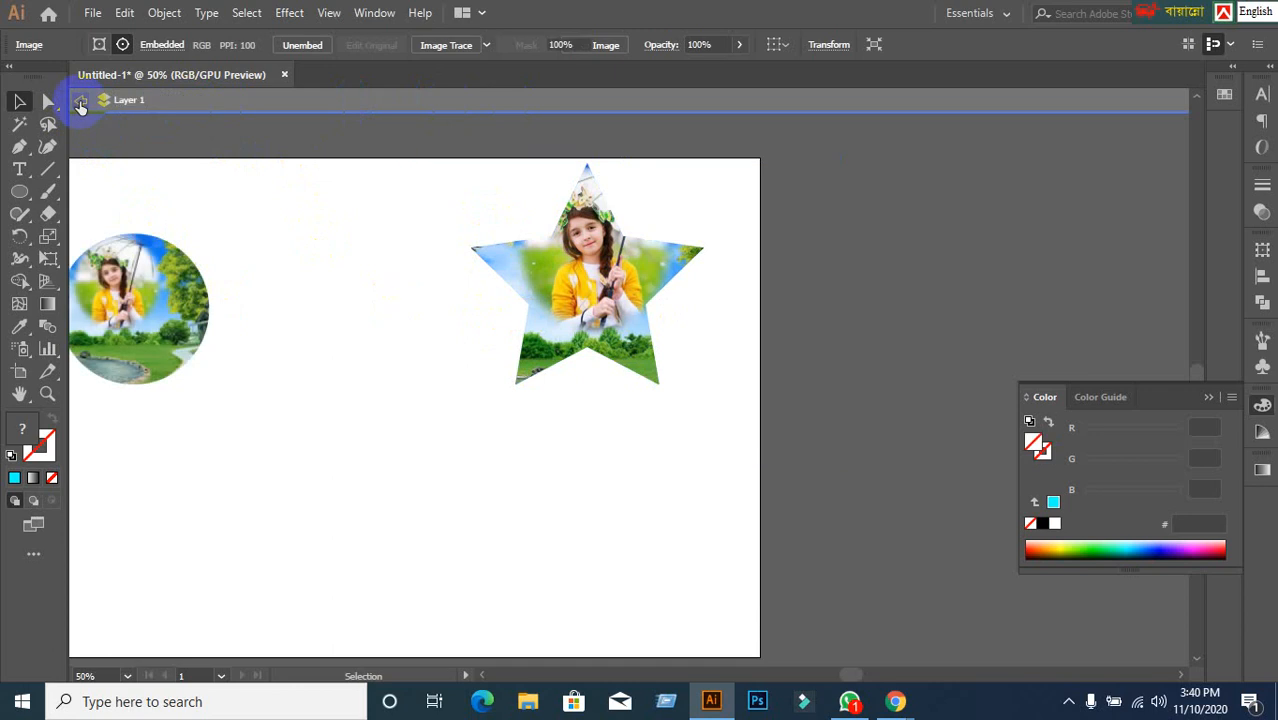
Move the circle-clipped photo further left and nudge the star-clipped photo down and left.
{"action": "left_click", "coordinate": [80, 102]}
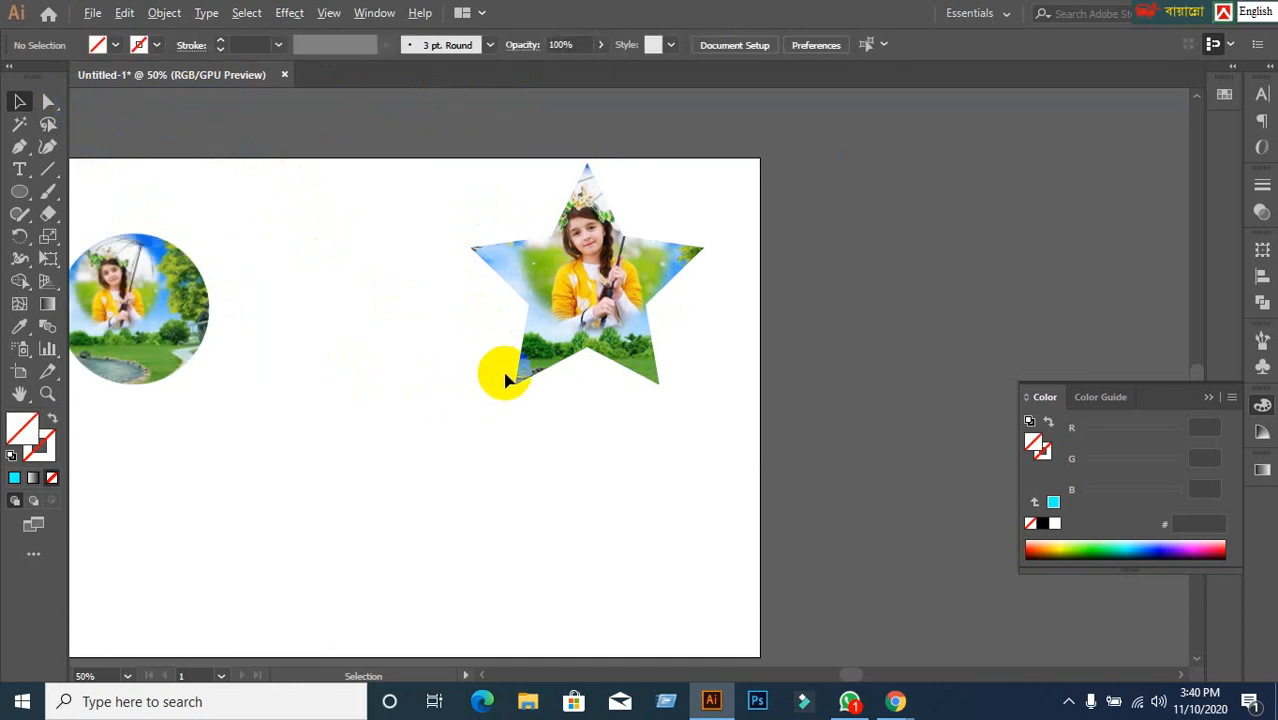
{"action": "scroll", "coordinate": [497, 376], "scroll_direction": "down", "scroll_amount": 1}
{"action": "key", "text": "space"}
{"action": "left_click_drag", "start_coordinate": [359, 388], "coordinate": [608, 291]}
{"action": "left_click_drag", "start_coordinate": [560, 234], "coordinate": [476, 234]}
{"action": "mouse_move", "coordinate": [898, 225]}
{"action": "left_mouse_down"}
{"action": "mouse_move", "coordinate": [893, 248]}
{"action": "mouse_move", "coordinate": [993, 237]}
{"action": "mouse_move", "coordinate": [884, 232]}
{"action": "left_mouse_up"}
{"action": "left_click", "coordinate": [659, 428]}
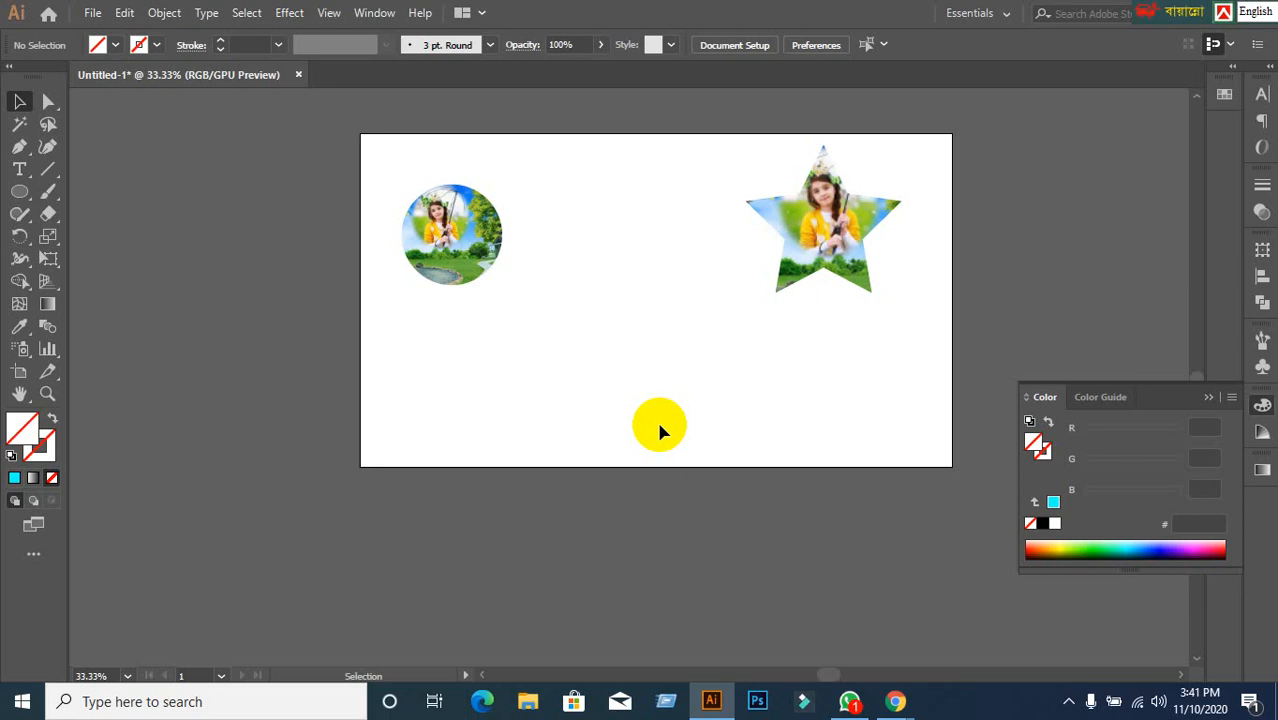
Copy the Google Meet call address, then open the EX GD 36, 4 pm,10.11.2020 WhatsApp chat.
{"action": "left_click", "coordinate": [850, 702]}
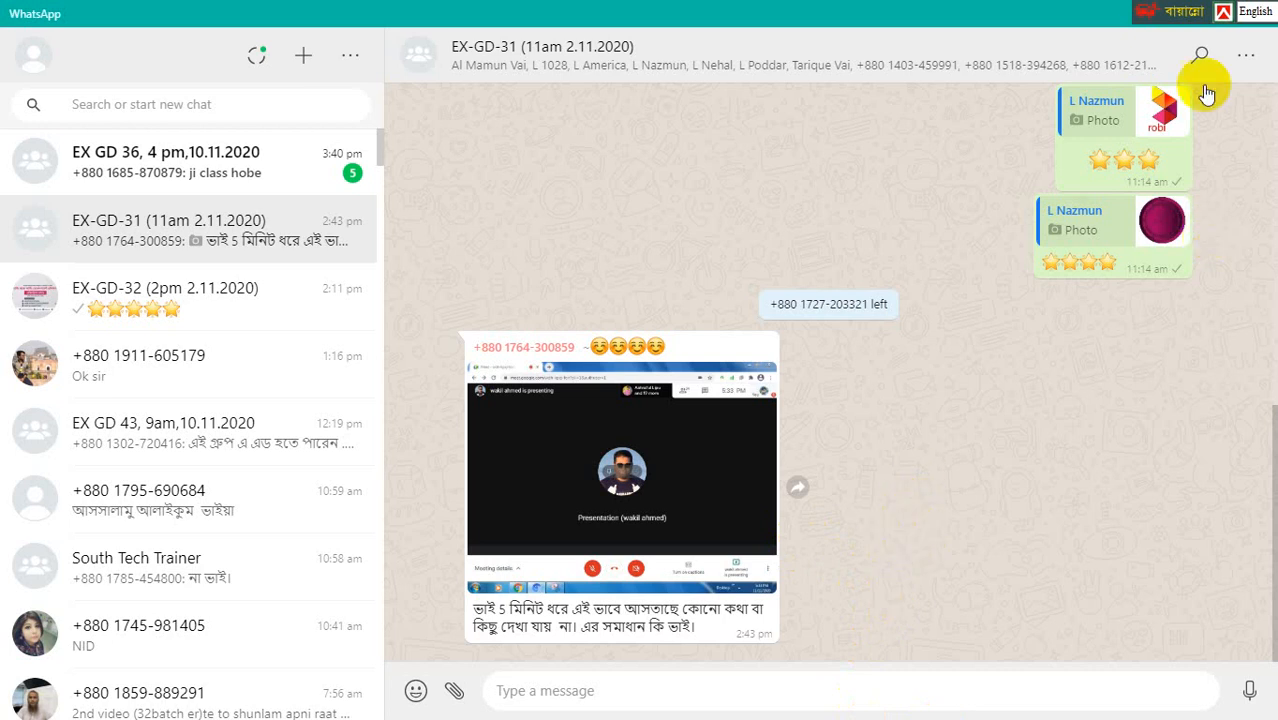
{"action": "left_click_drag", "start_coordinate": [1177, 13], "coordinate": [943, 29]}
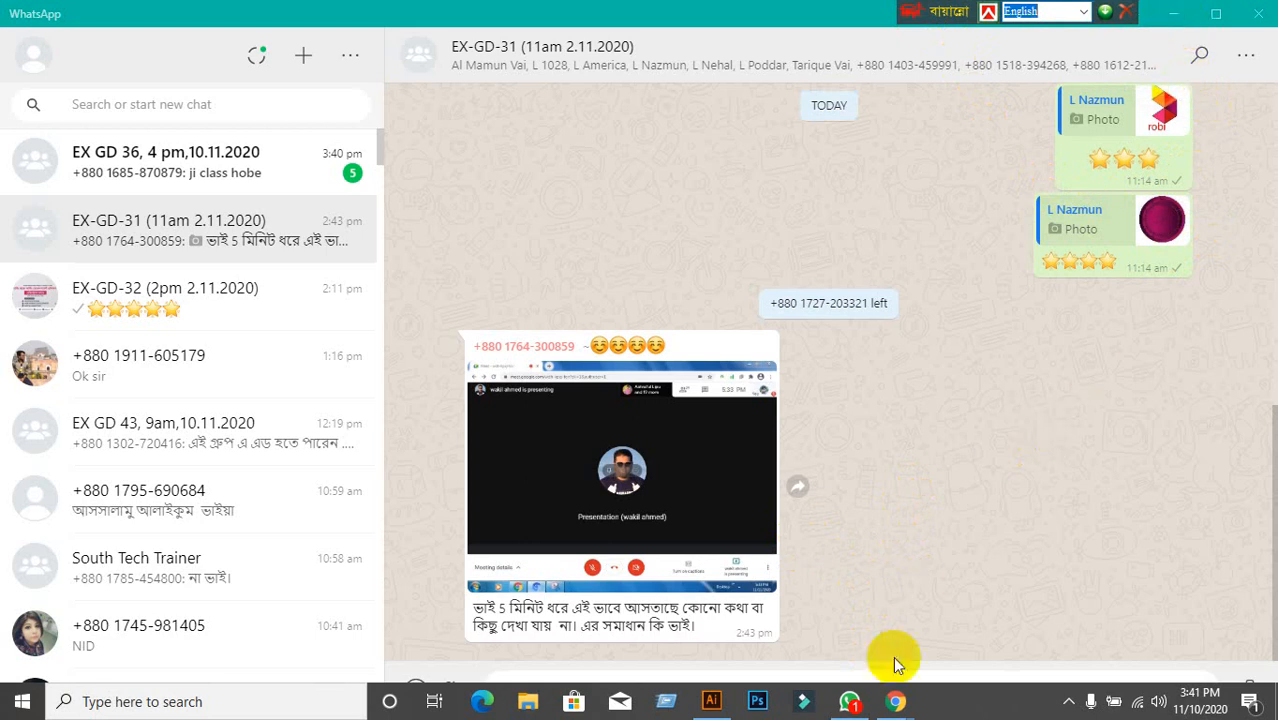
{"action": "mouse_move", "coordinate": [895, 701]}
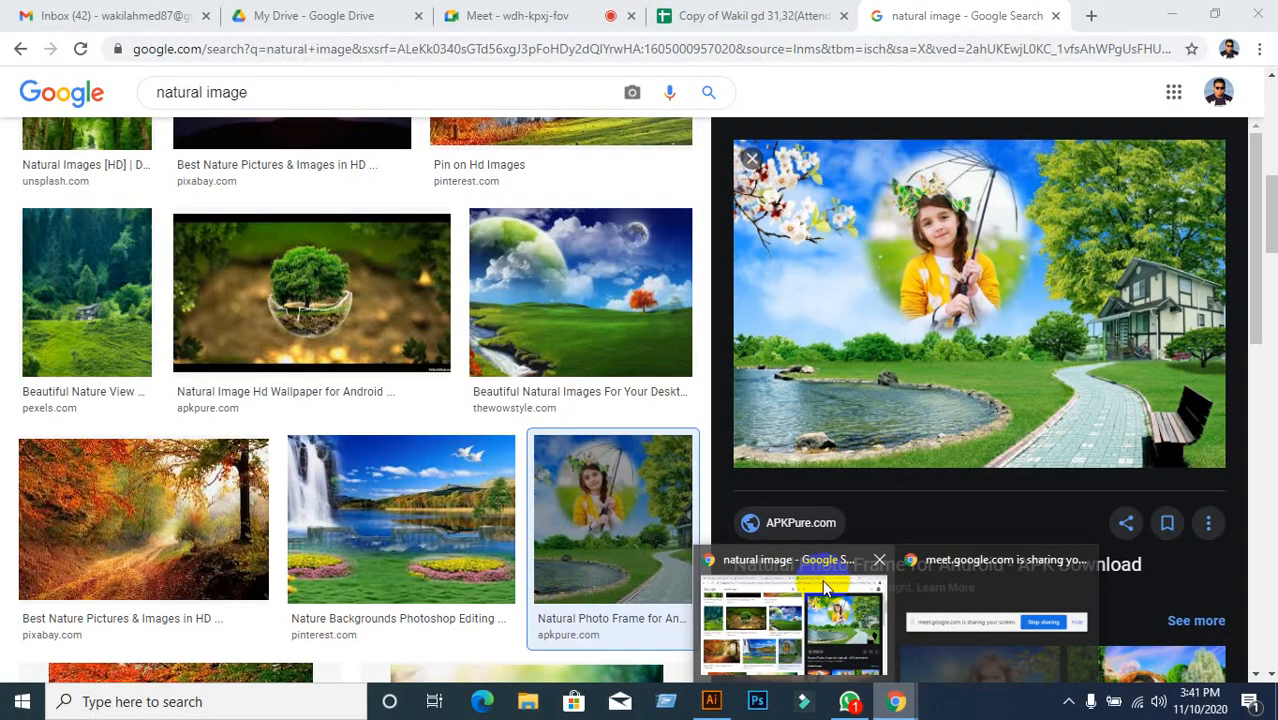
{"action": "left_click", "coordinate": [828, 583]}
{"action": "left_click", "coordinate": [545, 22]}
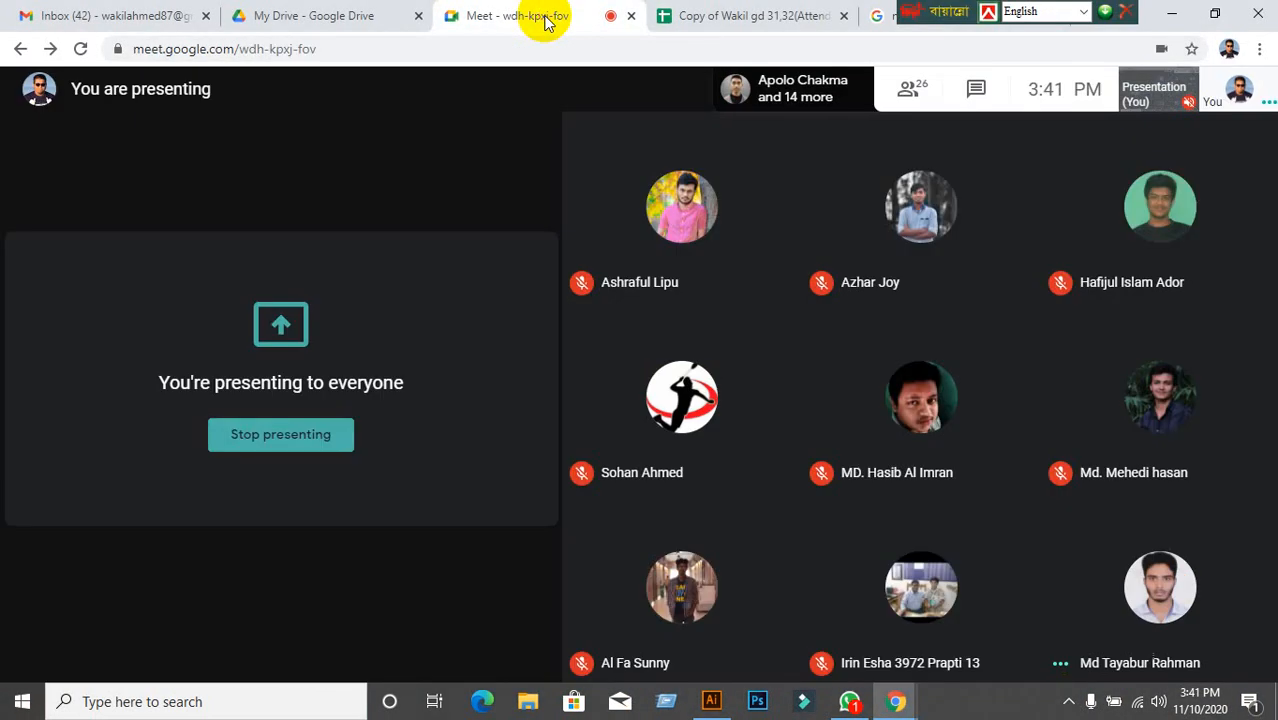
{"action": "left_click", "coordinate": [746, 50]}
{"action": "key", "text": "ctrl+c"}
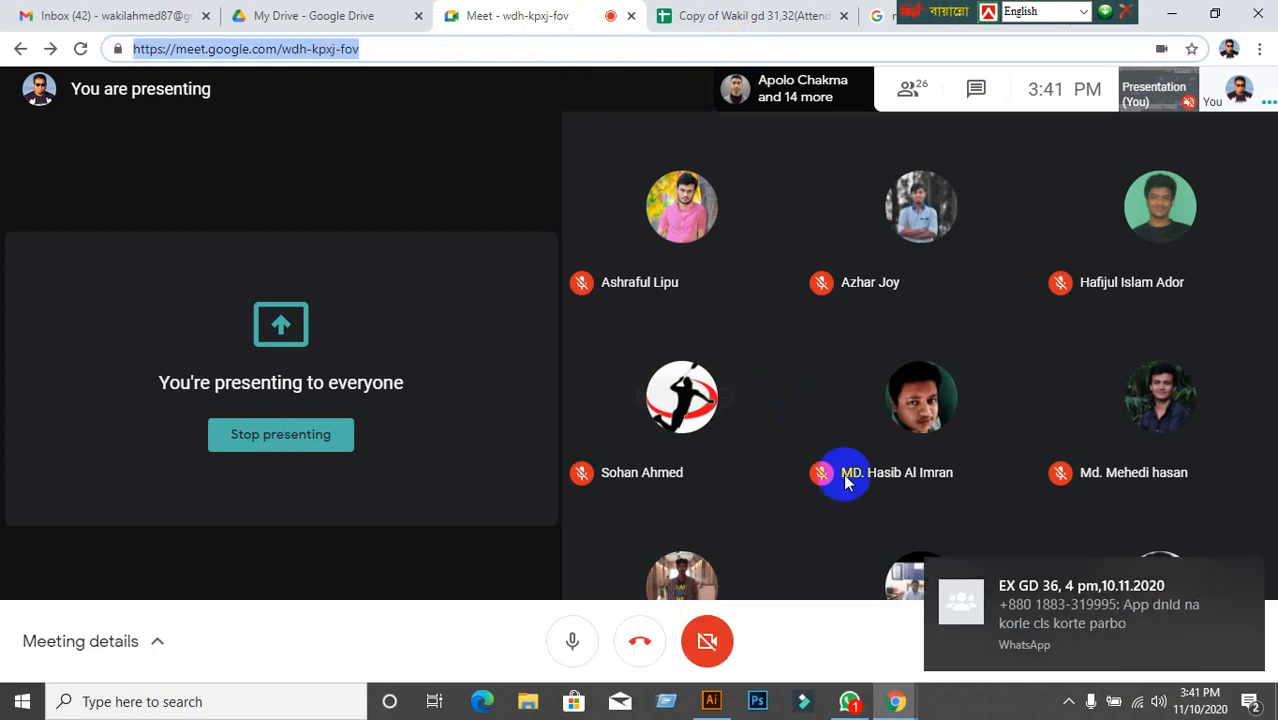
{"action": "left_click", "coordinate": [840, 706]}
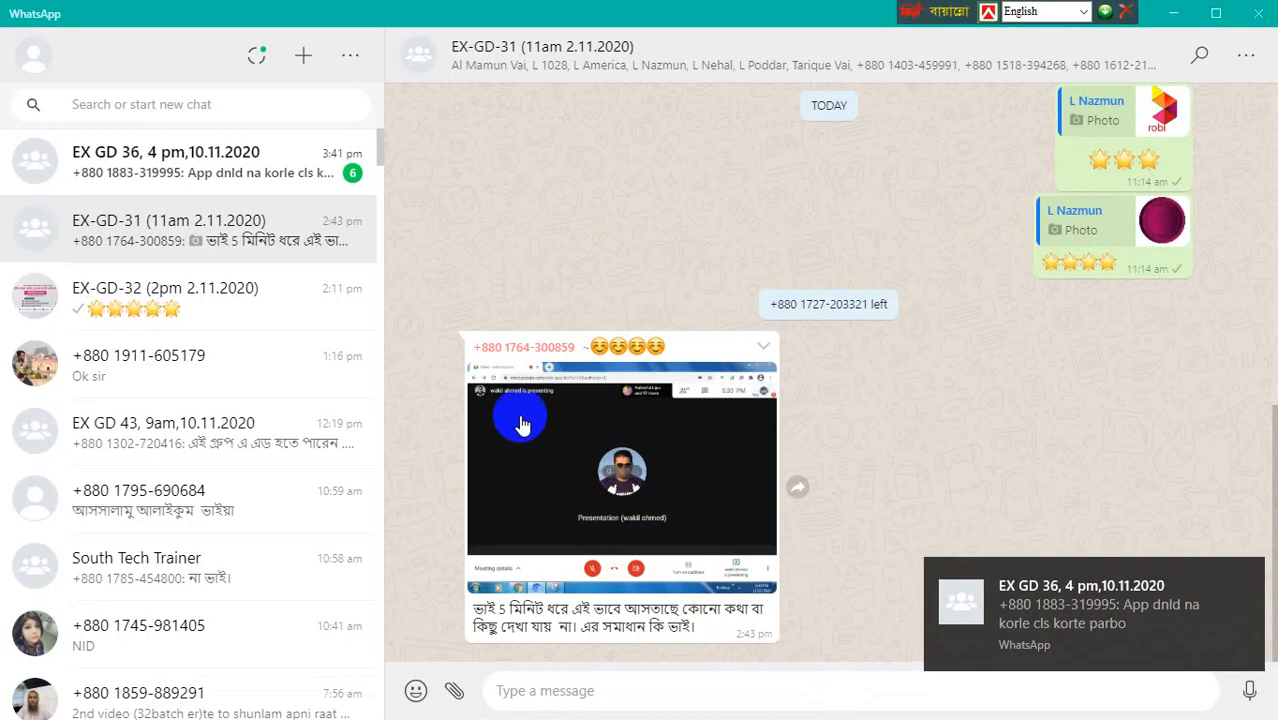
{"action": "left_click", "coordinate": [275, 173]}
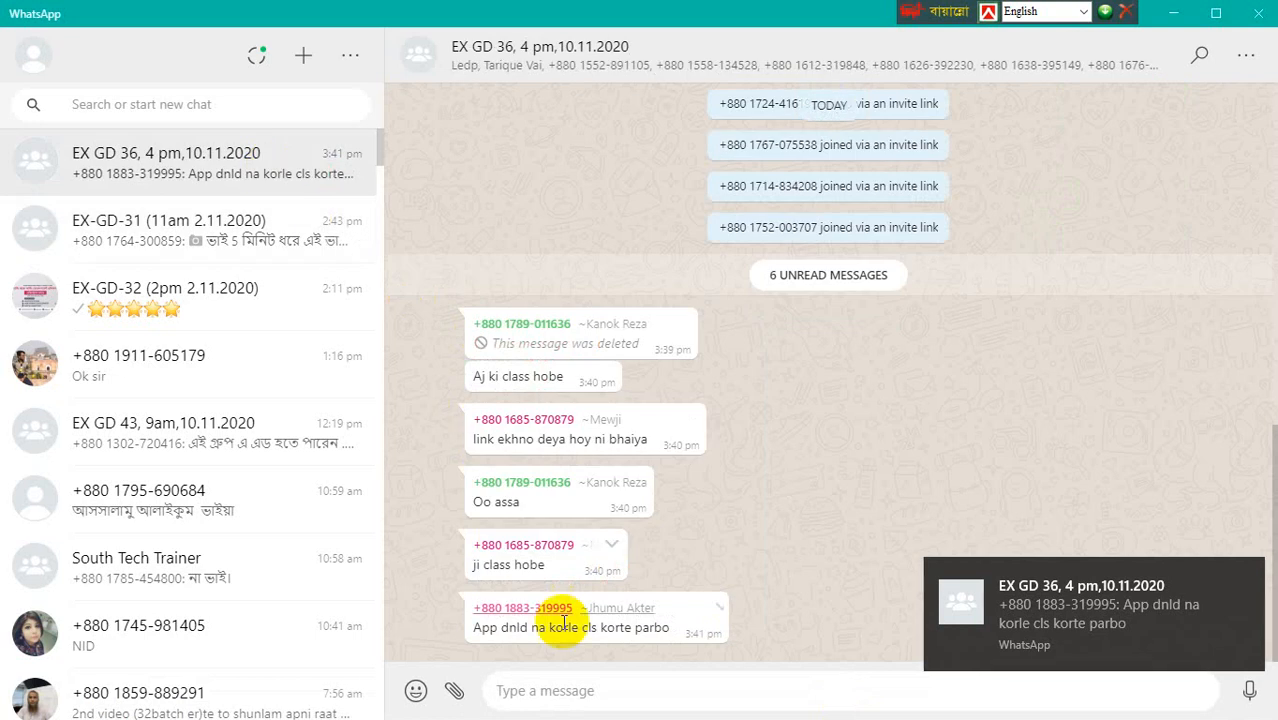
Paste and send the Google Meet call link to the EX GD 36 group.
{"action": "left_click", "coordinate": [621, 685]}
{"action": "key", "text": "ctrl+v"}
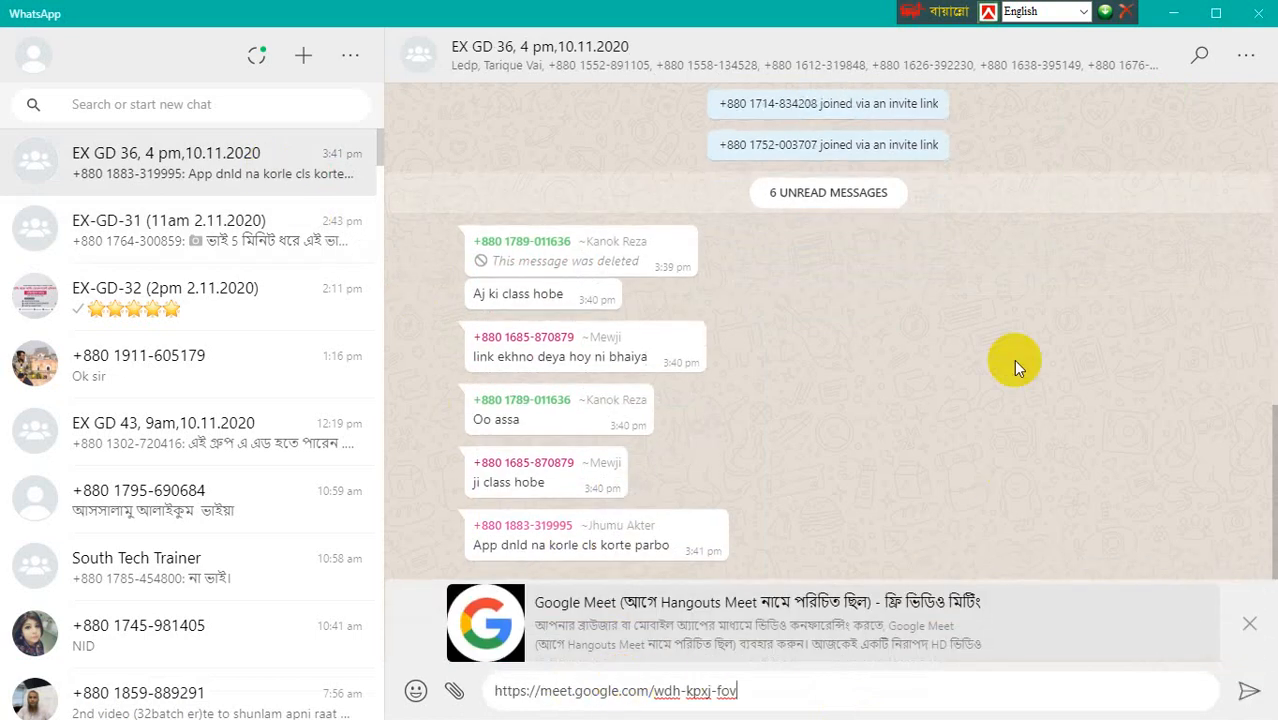
{"action": "key", "text": "Return"}
Switch input to Unicode Bengali and send 'সবাই এই লিংকে 4টায় জয়েন করবেন।' asking everyone to join at 4.
{"action": "left_click", "coordinate": [1078, 10]}
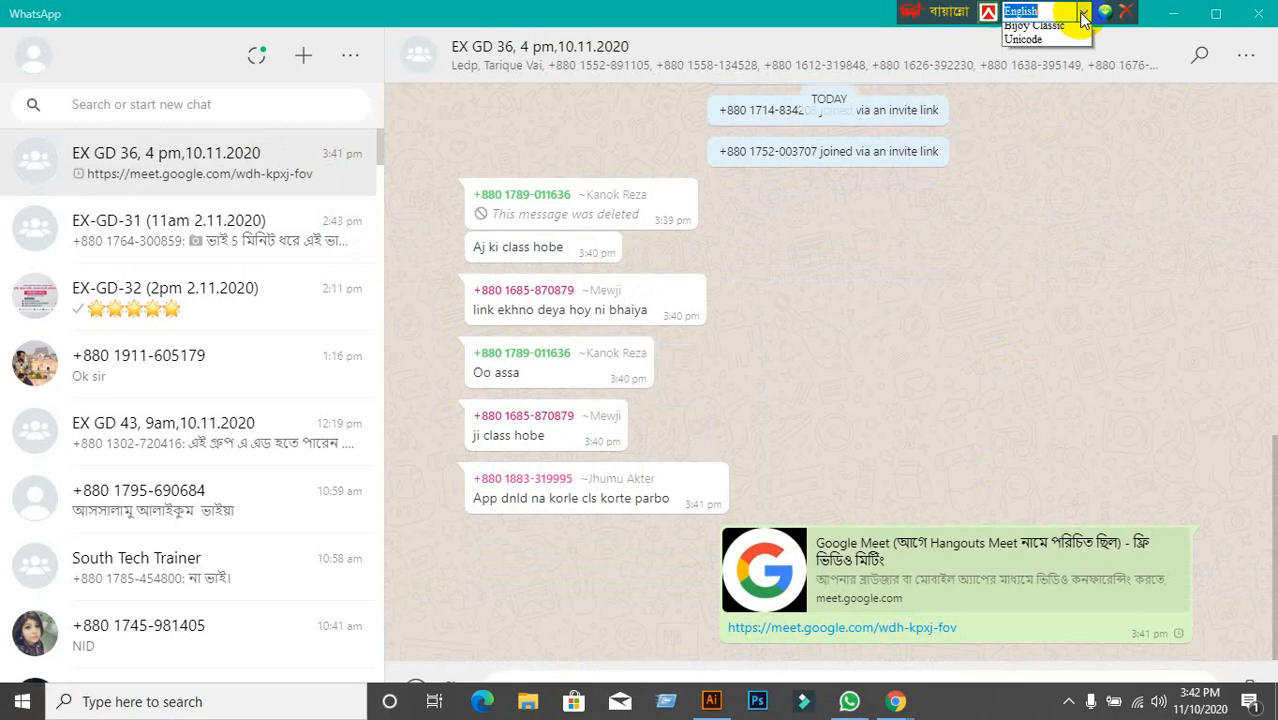
{"action": "left_click", "coordinate": [1042, 60]}
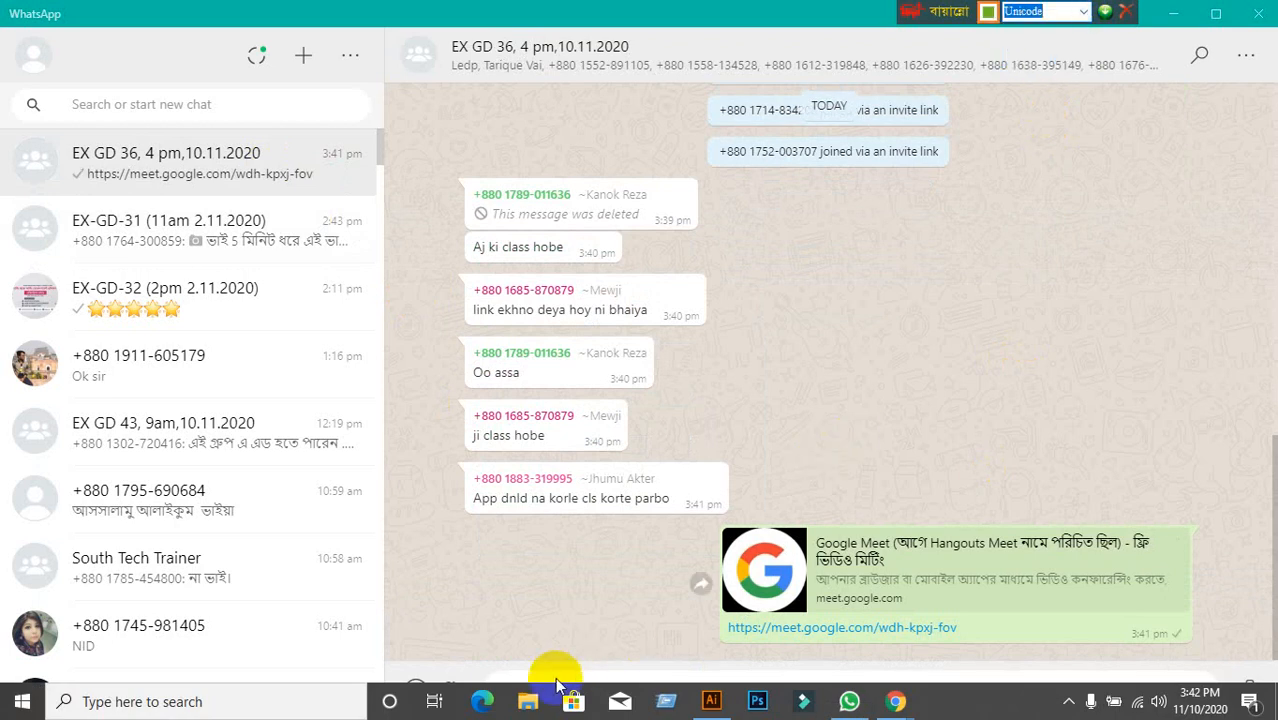
{"action": "left_click", "coordinate": [551, 677]}
{"action": "type", "text": "স"}
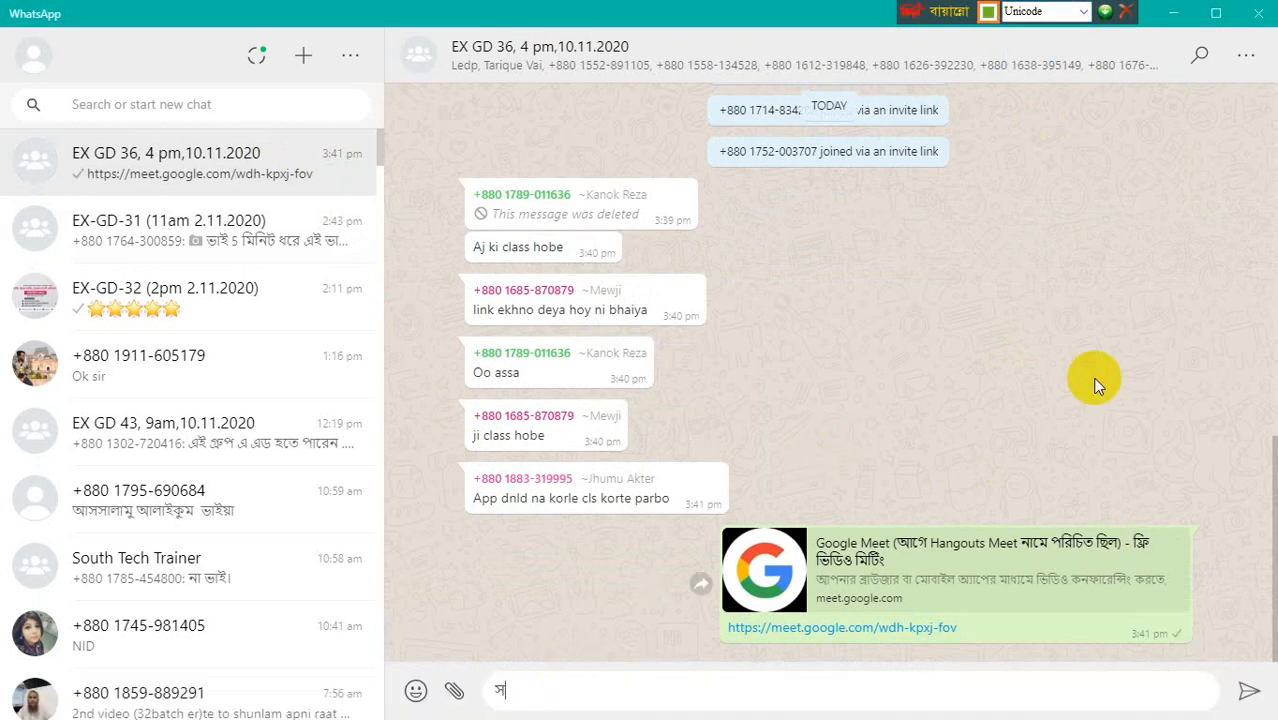
{"action": "type", "text": "বাই এই লি"}
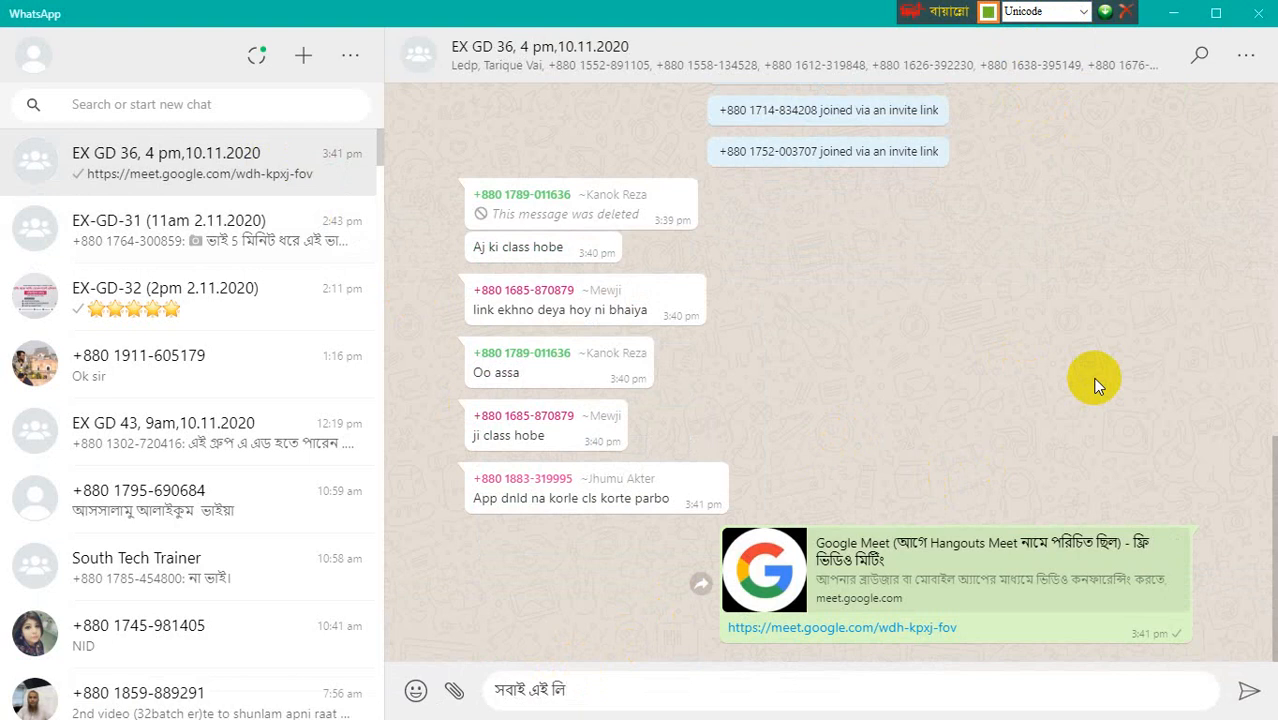
{"action": "type", "text": "ংকে 4টায় জয়ে"}
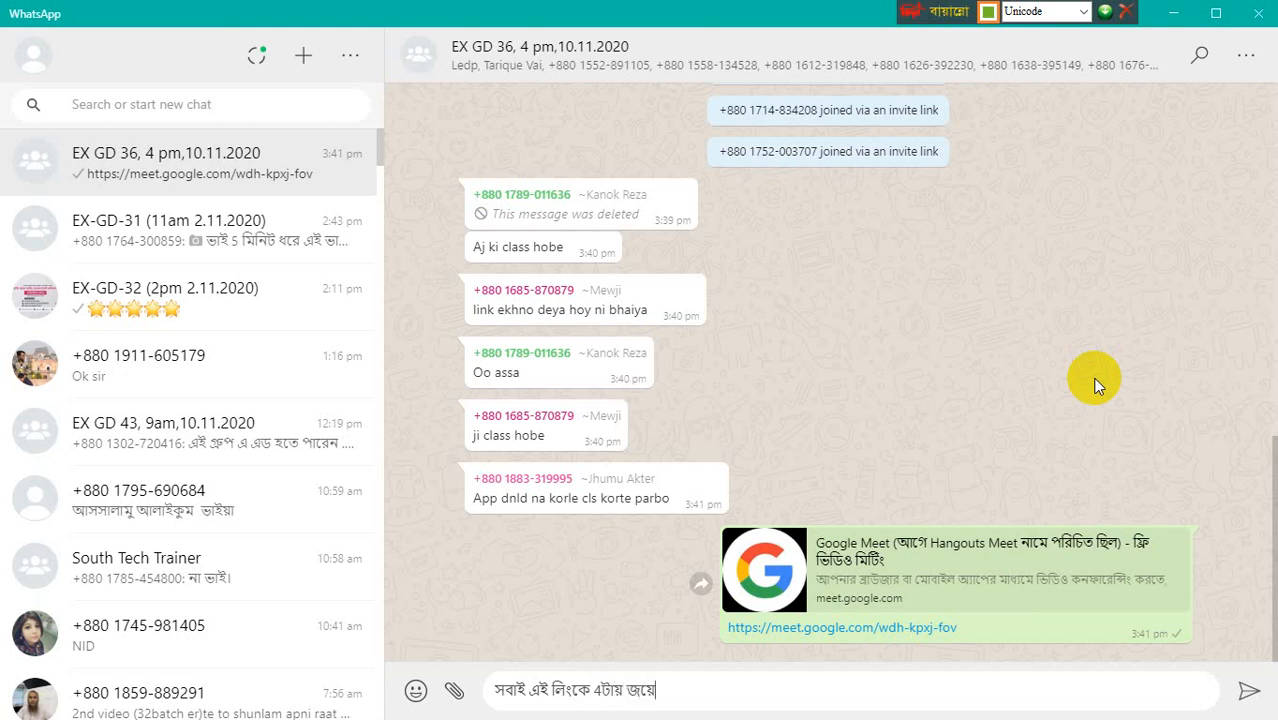
{"action": "type", "text": "ন করবেন।"}
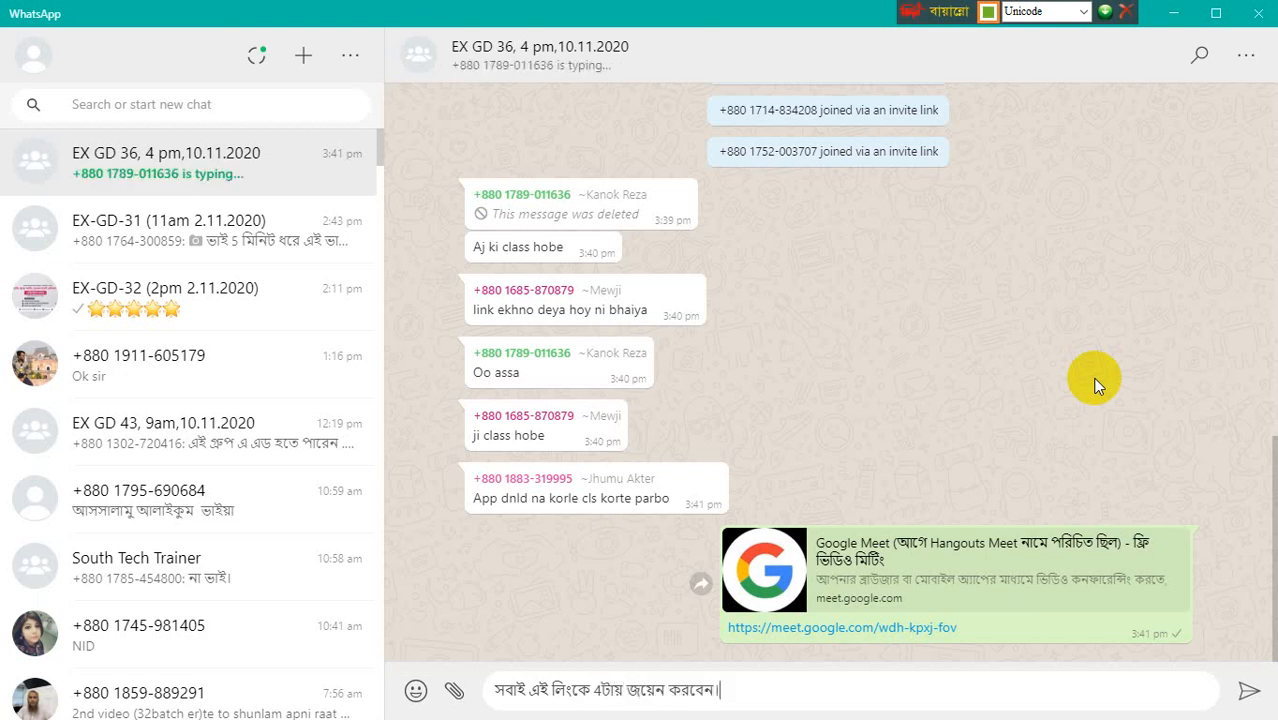
{"action": "key", "text": "Return"}
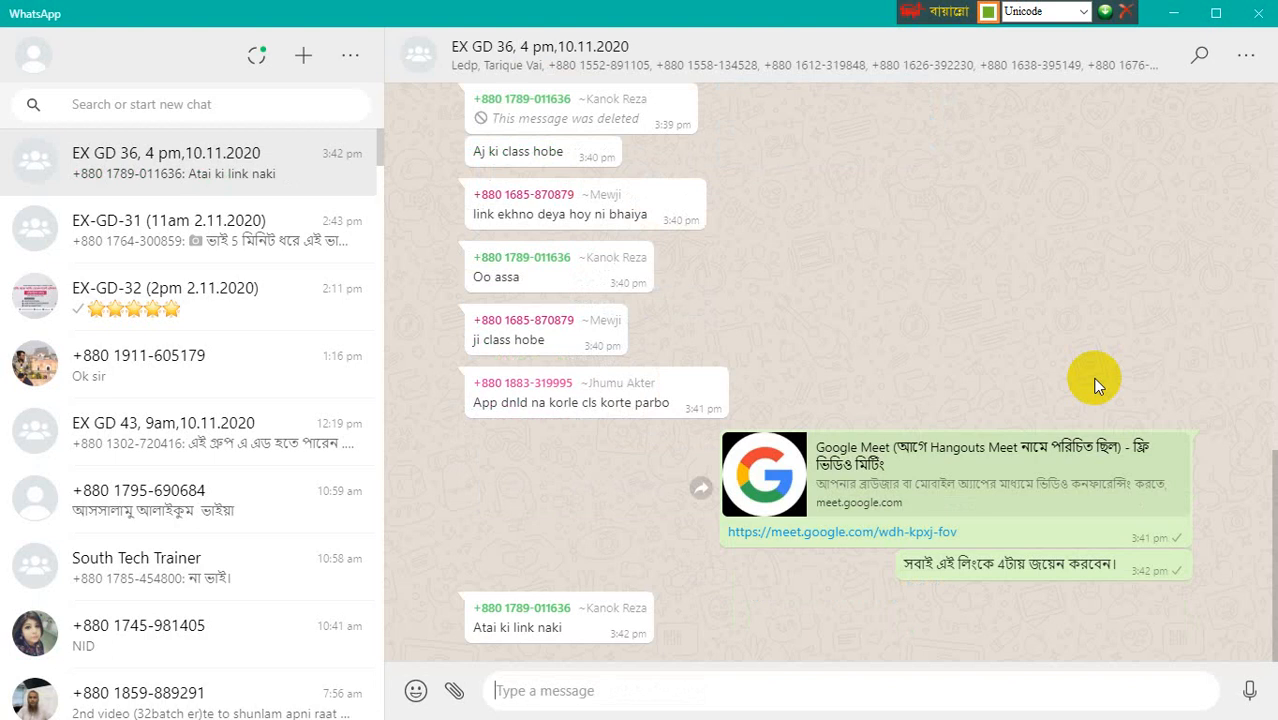
Minimize WhatsApp, admit the waiting participant into the Meet call, and return to Illustrator.
{"action": "left_click", "coordinate": [1176, 14]}
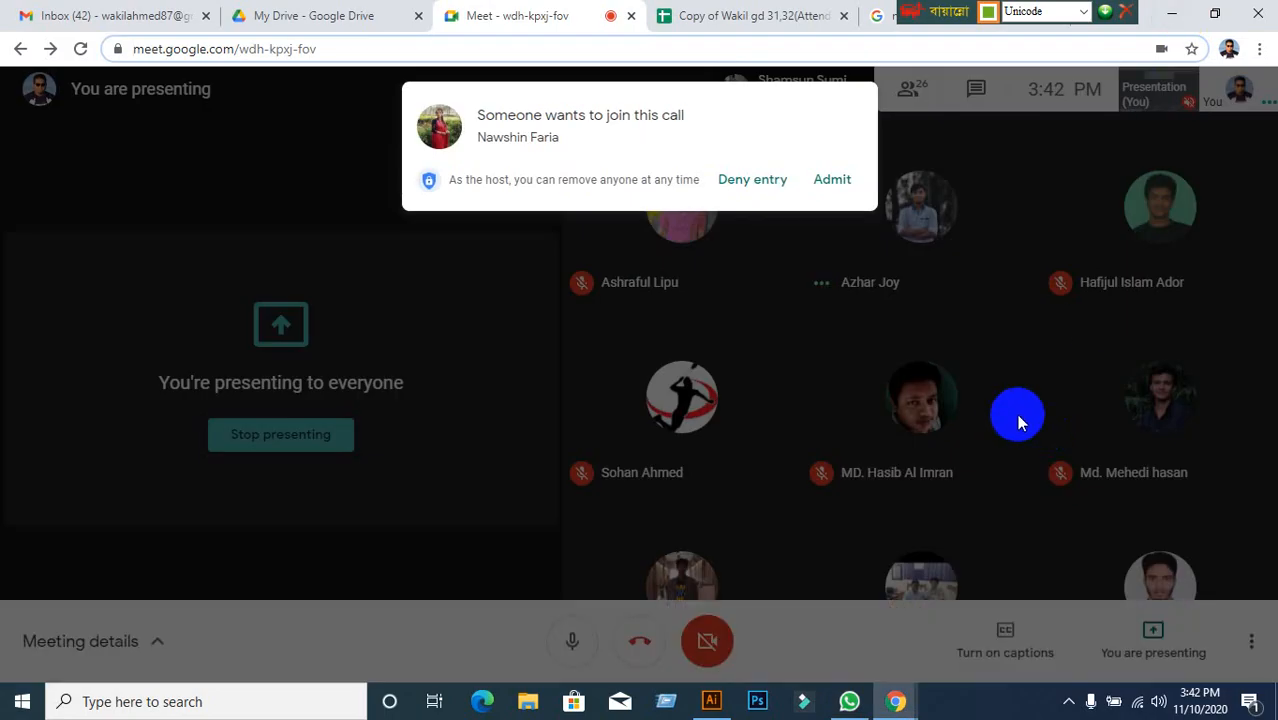
{"action": "left_click", "coordinate": [827, 183]}
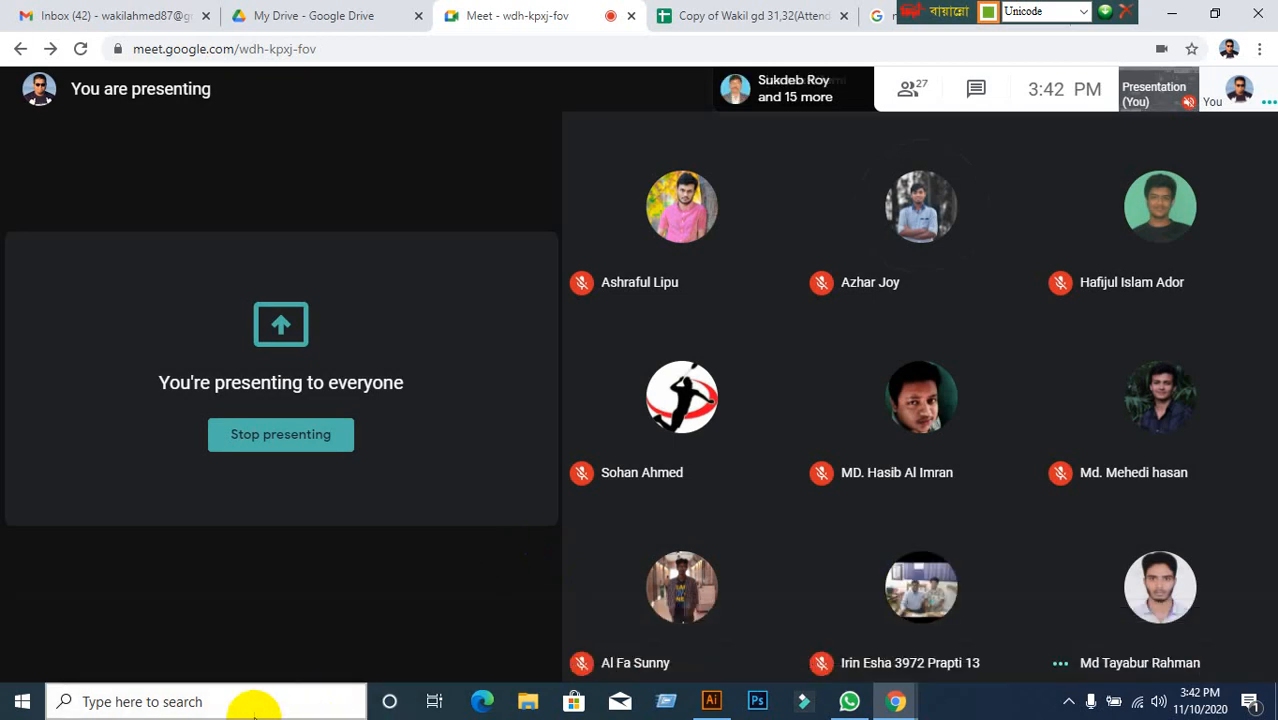
{"action": "left_click", "coordinate": [712, 703]}
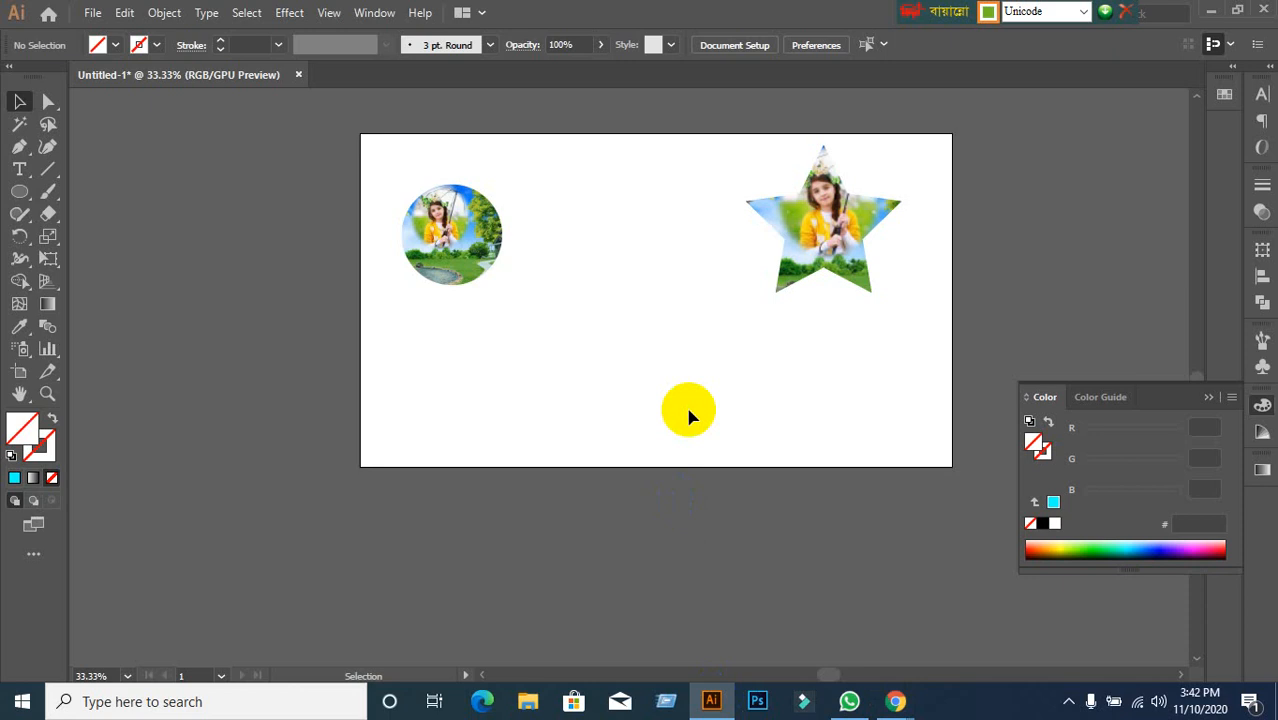
Scale up the photo inside the circle clip and nudge it upward so the girl's upper body fills it.
{"action": "left_click", "coordinate": [462, 284]}
{"action": "left_click", "coordinate": [604, 394]}
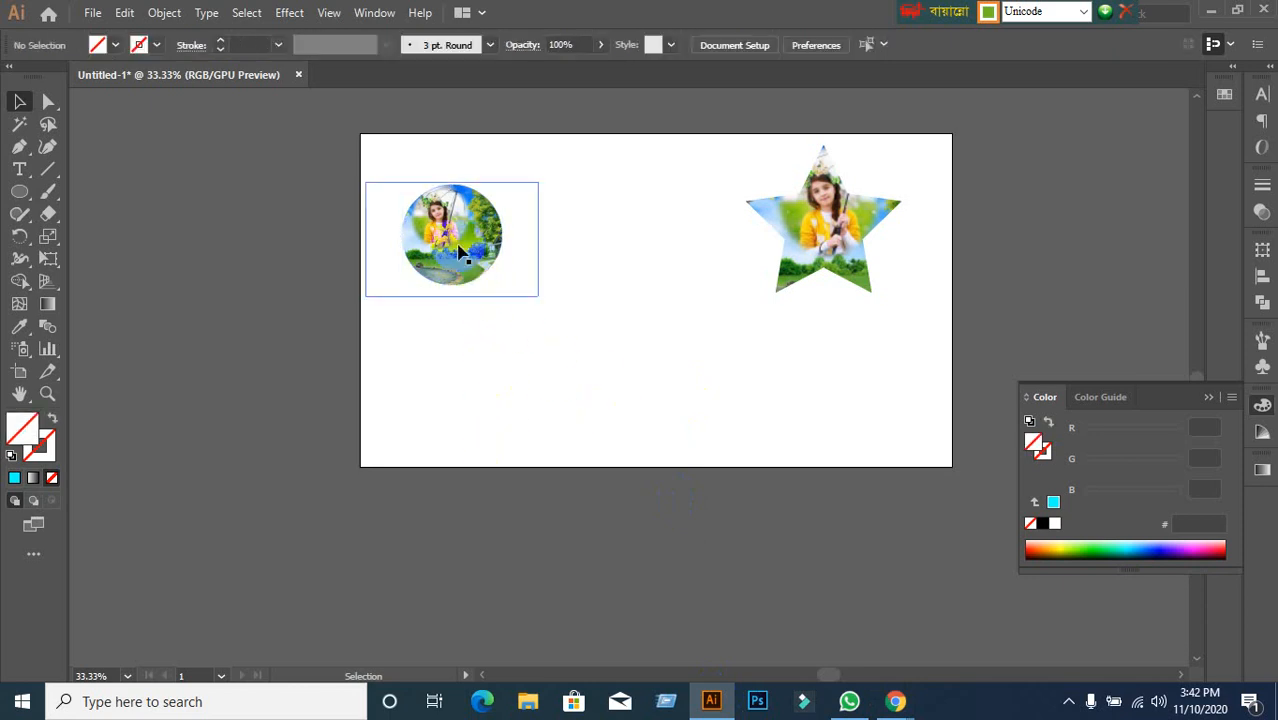
{"action": "double_click", "coordinate": [460, 254]}
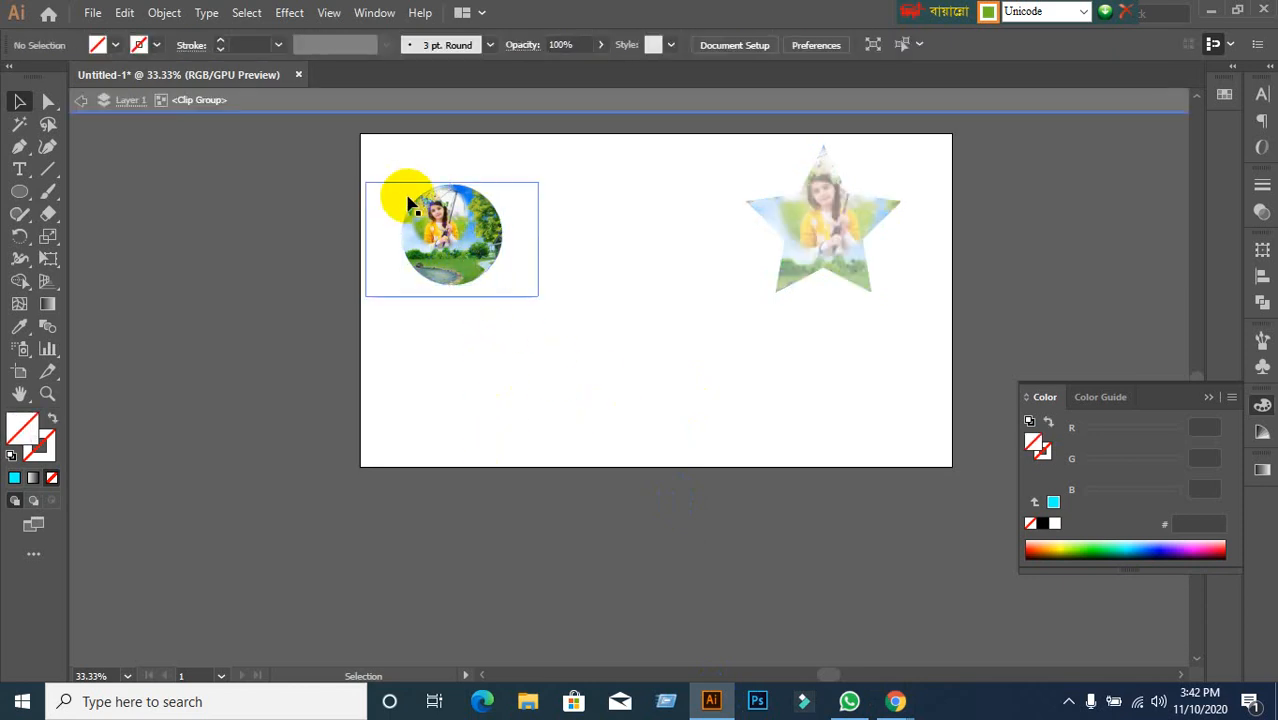
{"action": "left_click", "coordinate": [379, 182]}
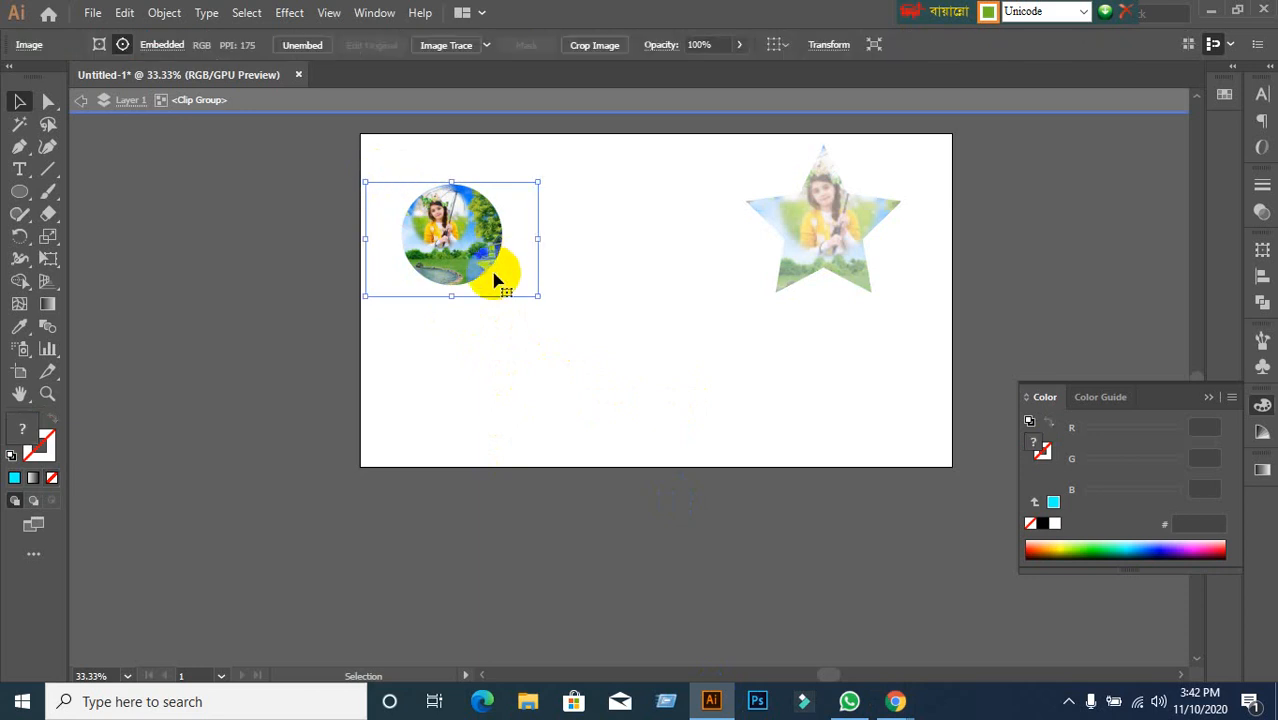
{"action": "left_click_drag", "start_coordinate": [539, 296], "coordinate": [672, 386]}
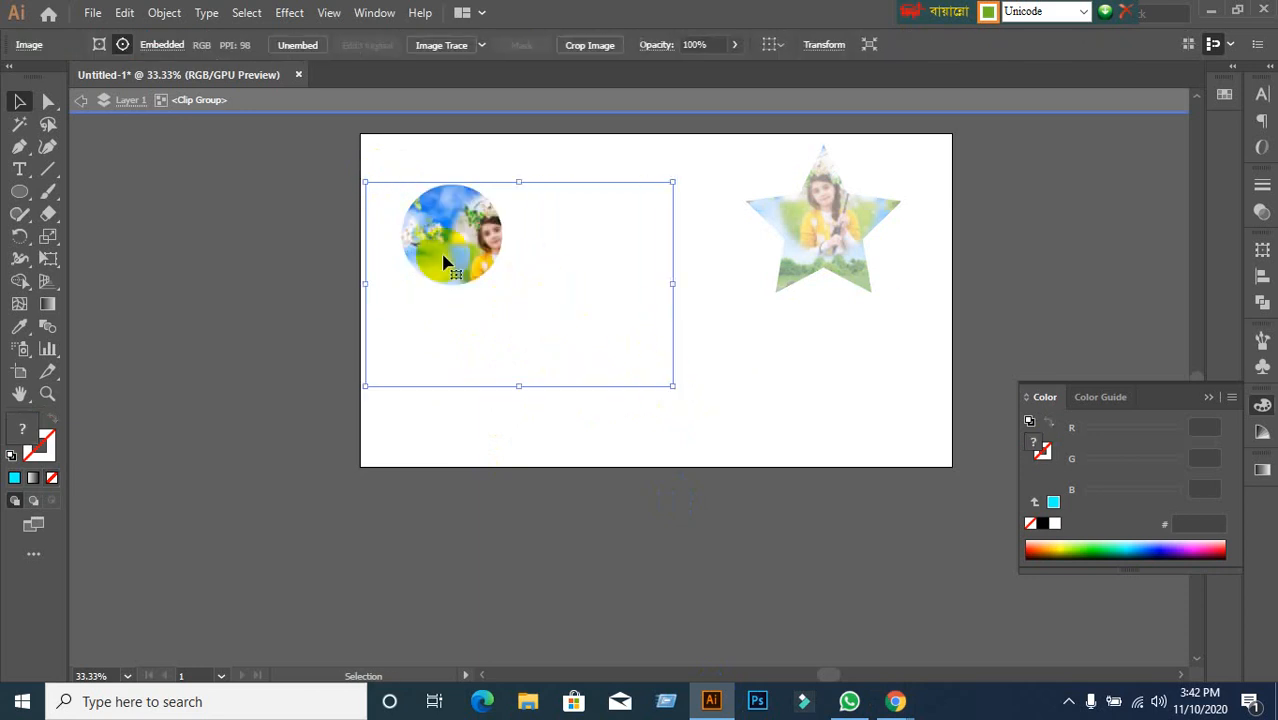
{"action": "left_click_drag", "start_coordinate": [366, 183], "coordinate": [290, 132]}
{"action": "left_click_drag", "start_coordinate": [445, 243], "coordinate": [443, 211]}
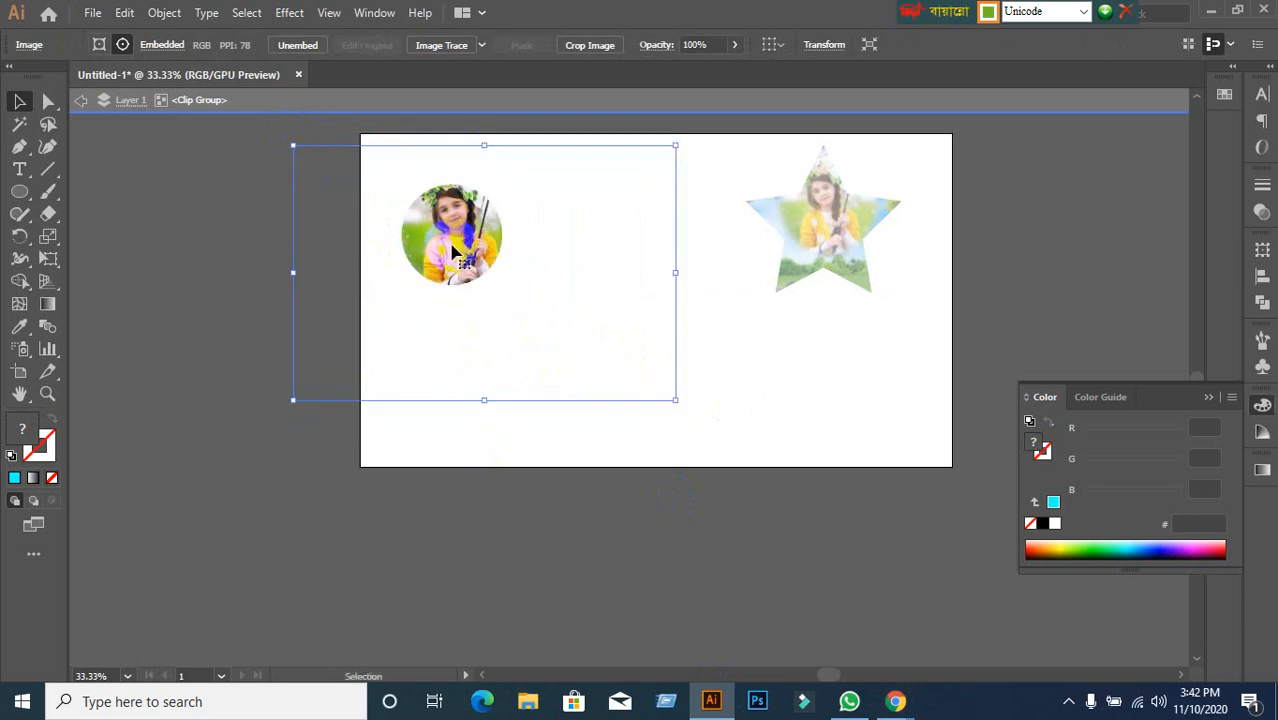
{"action": "left_click", "coordinate": [81, 100]}
{"action": "left_click", "coordinate": [81, 100]}
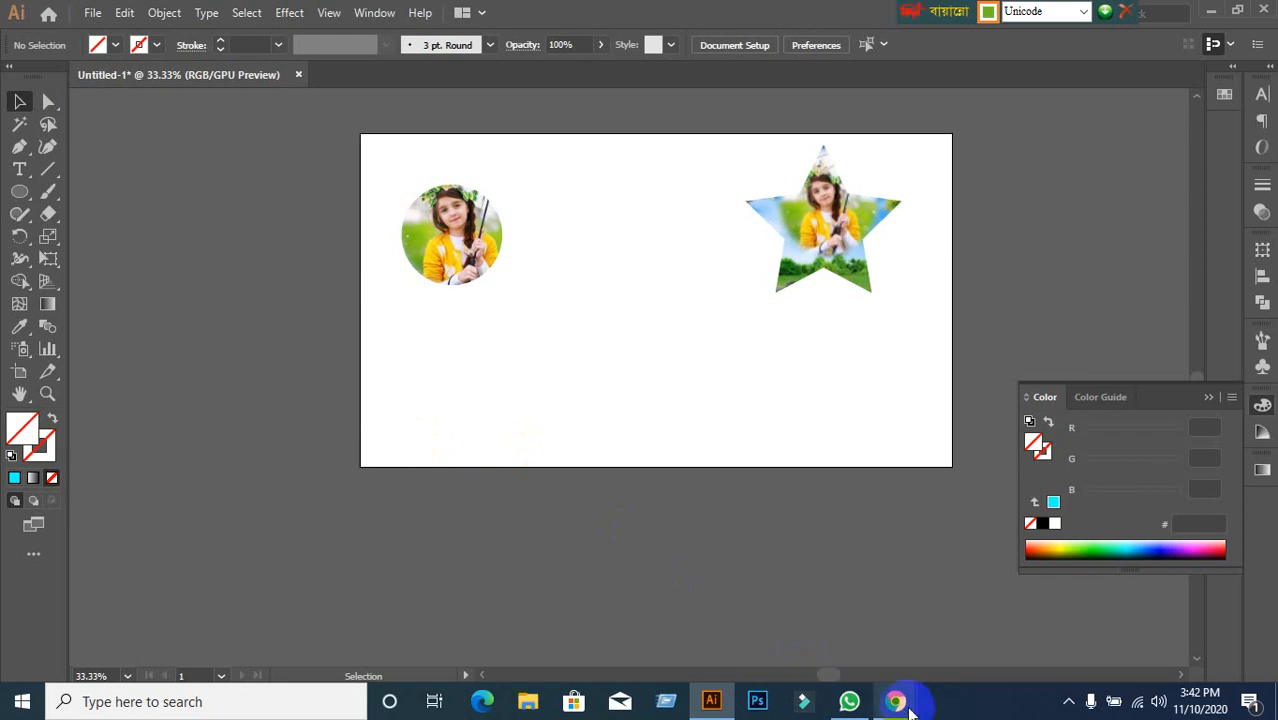
Bring the Meet call forward, check the group's WhatsApp replies, then minimize WhatsApp.
{"action": "mouse_move", "coordinate": [896, 700]}
{"action": "left_click", "coordinate": [745, 605]}
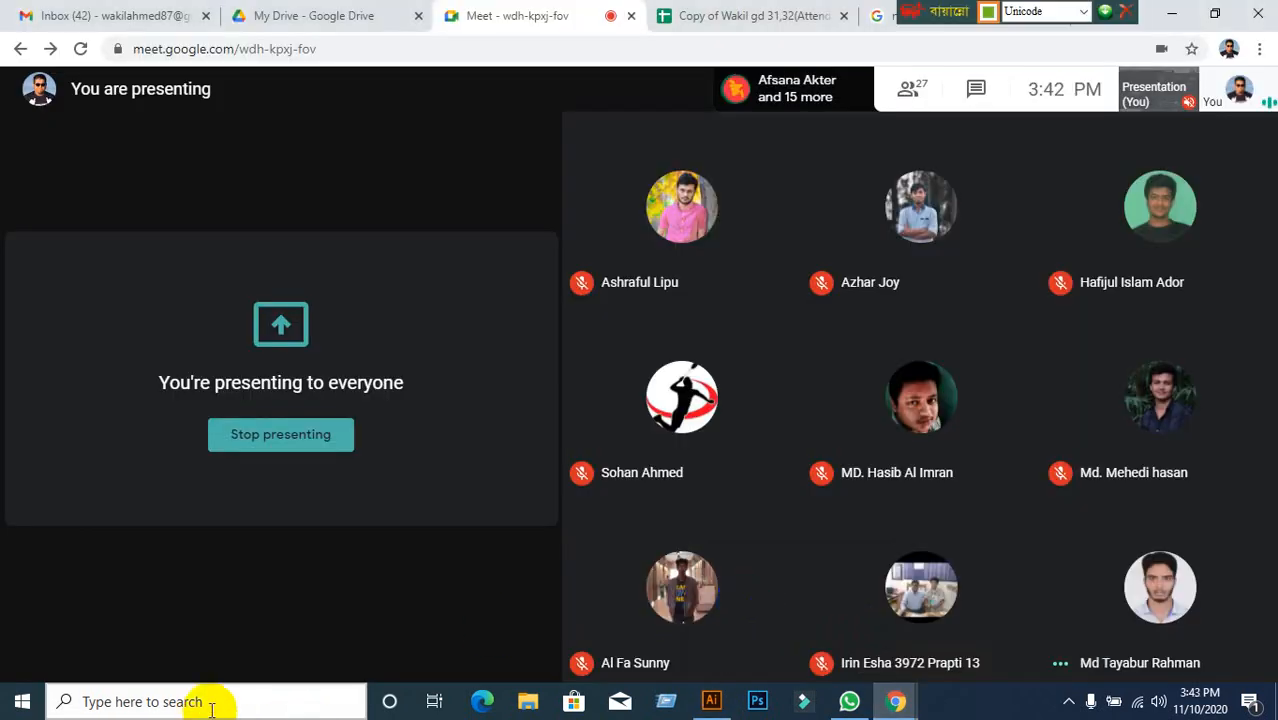
{"action": "mouse_move", "coordinate": [285, 628]}
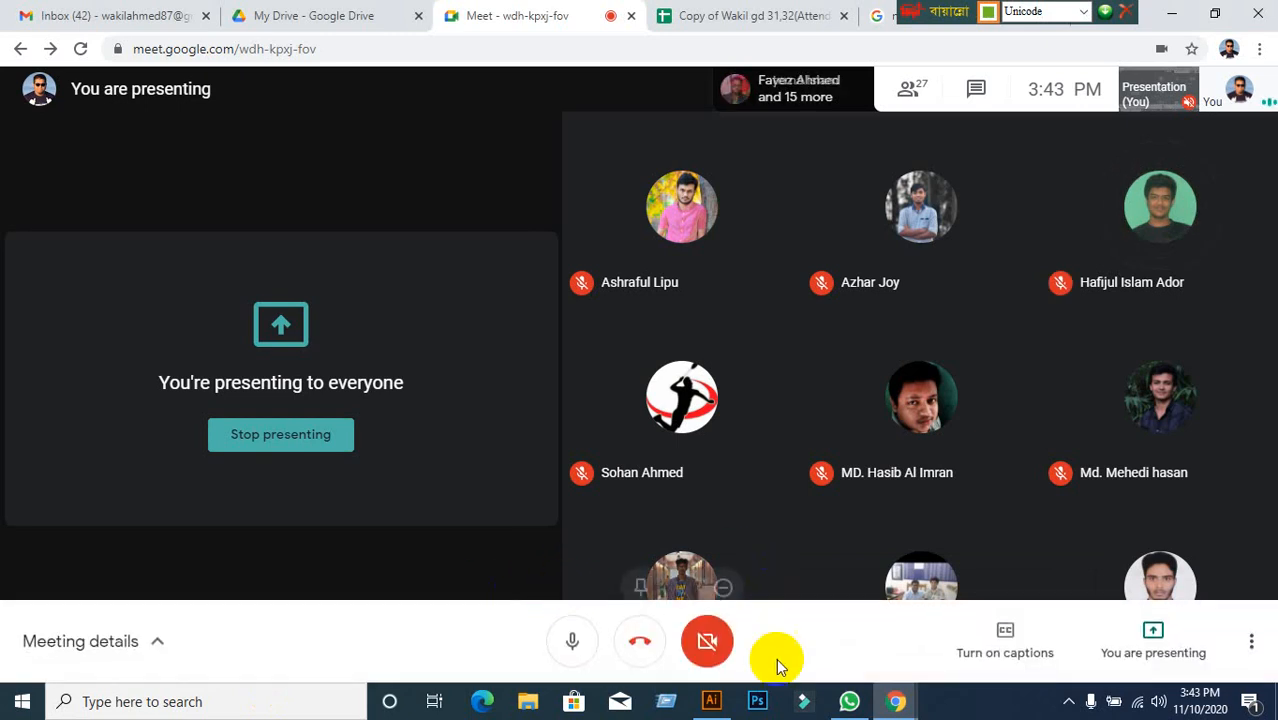
{"action": "left_click", "coordinate": [849, 703]}
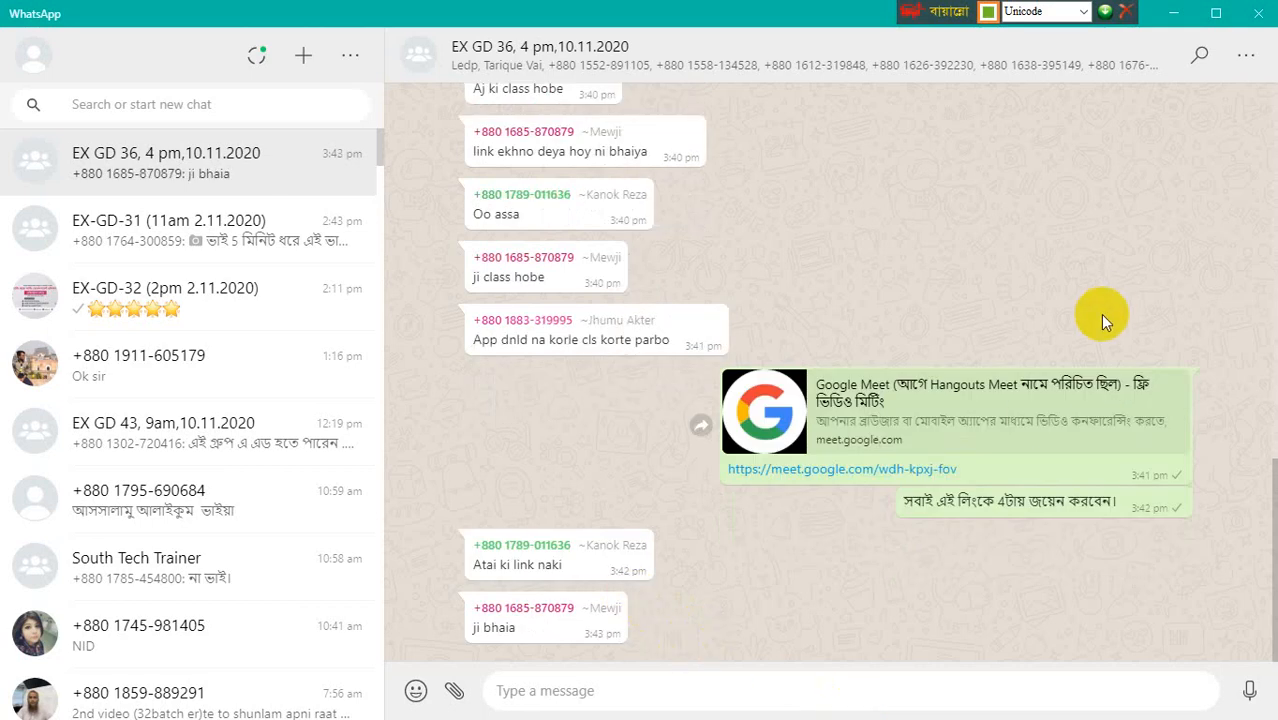
{"action": "left_click", "coordinate": [1188, 12]}
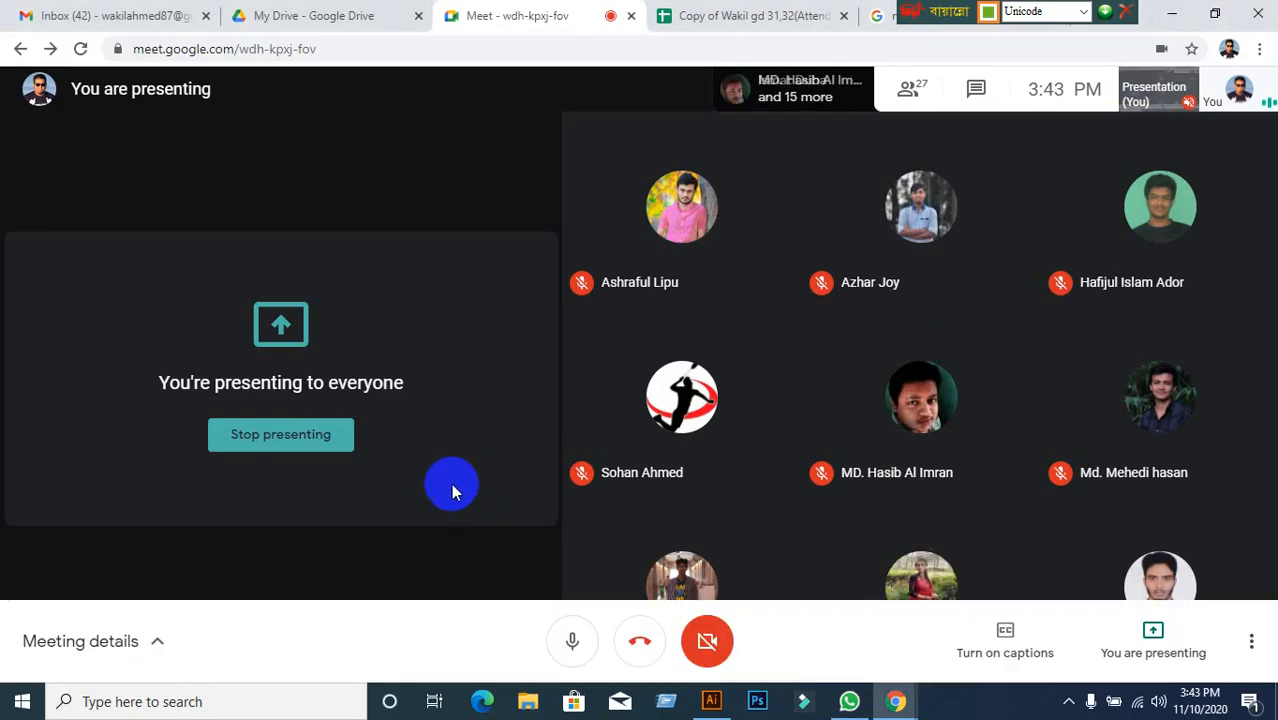
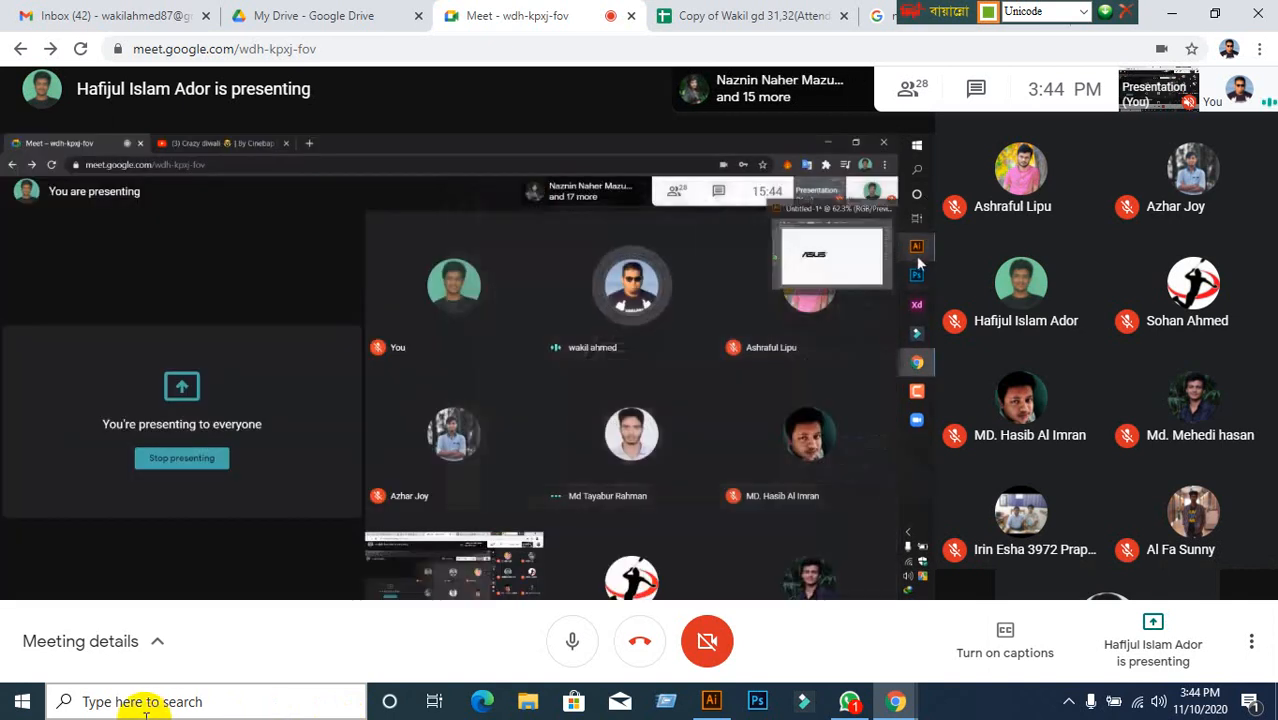
Switch from Google Meet to the Illustrator document with the circle and star photo clips.
{"action": "left_click", "coordinate": [711, 701]}
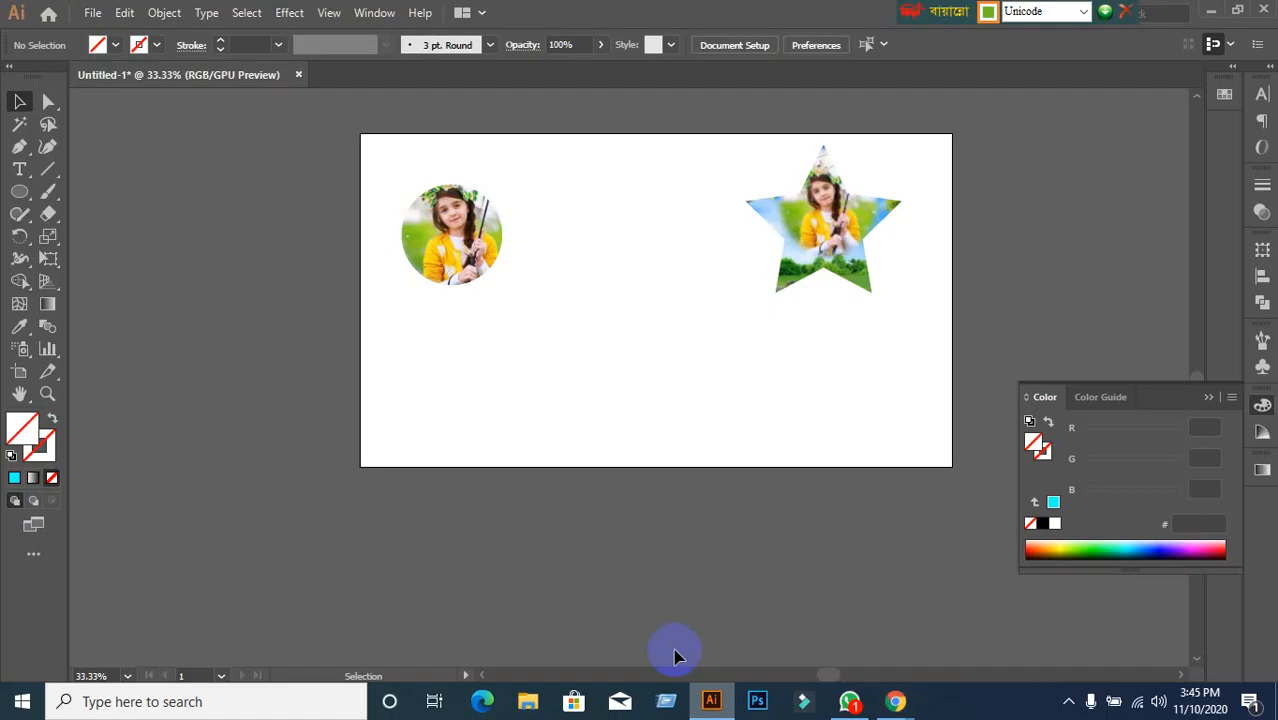
Bring the Google Meet participant grid back in front using Chrome's window preview.
{"action": "mouse_move", "coordinate": [895, 701]}
{"action": "left_click", "coordinate": [822, 650]}
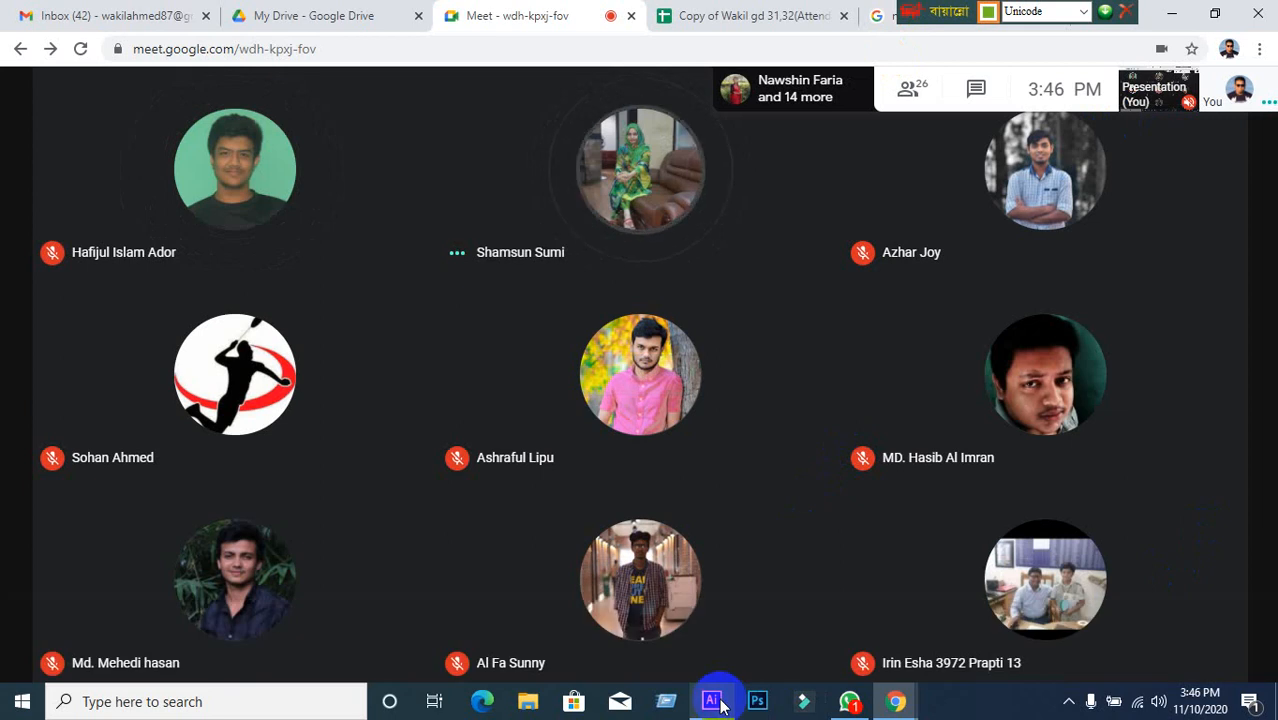
Glance at the WhatsApp chat, minimize it, and return to the Illustrator document.
{"action": "mouse_move", "coordinate": [720, 704]}
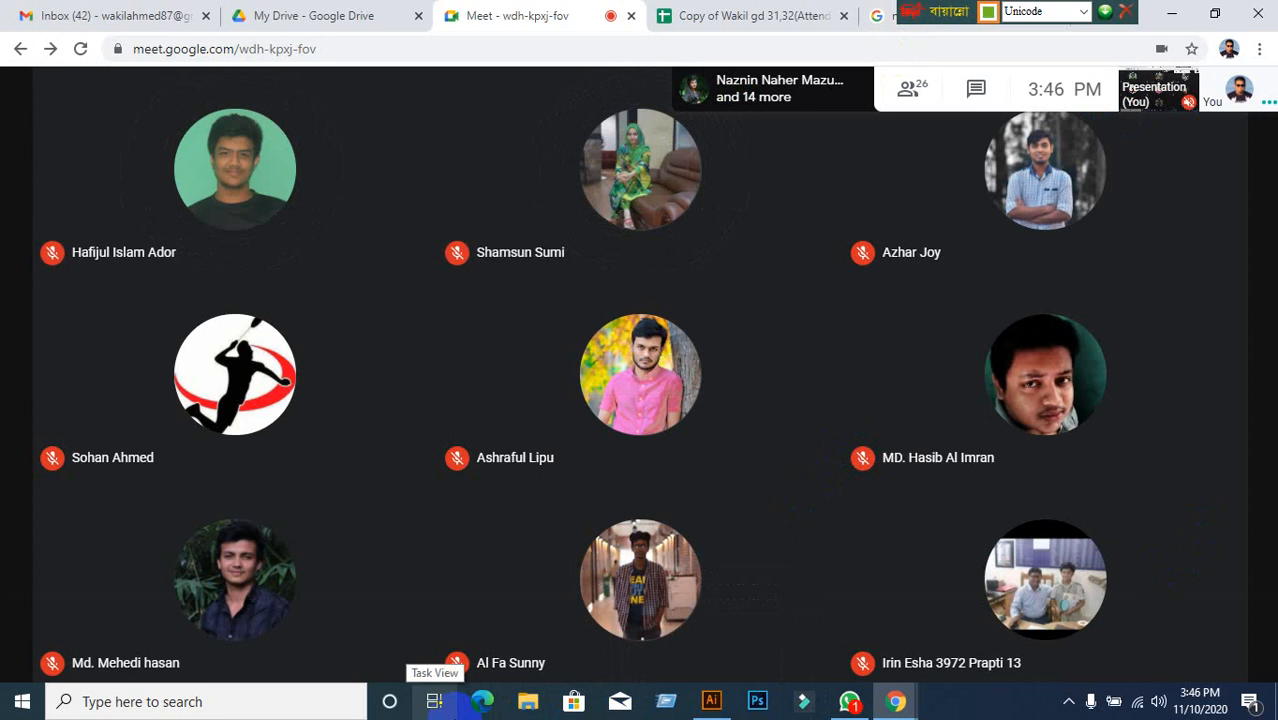
{"action": "mouse_move", "coordinate": [533, 557]}
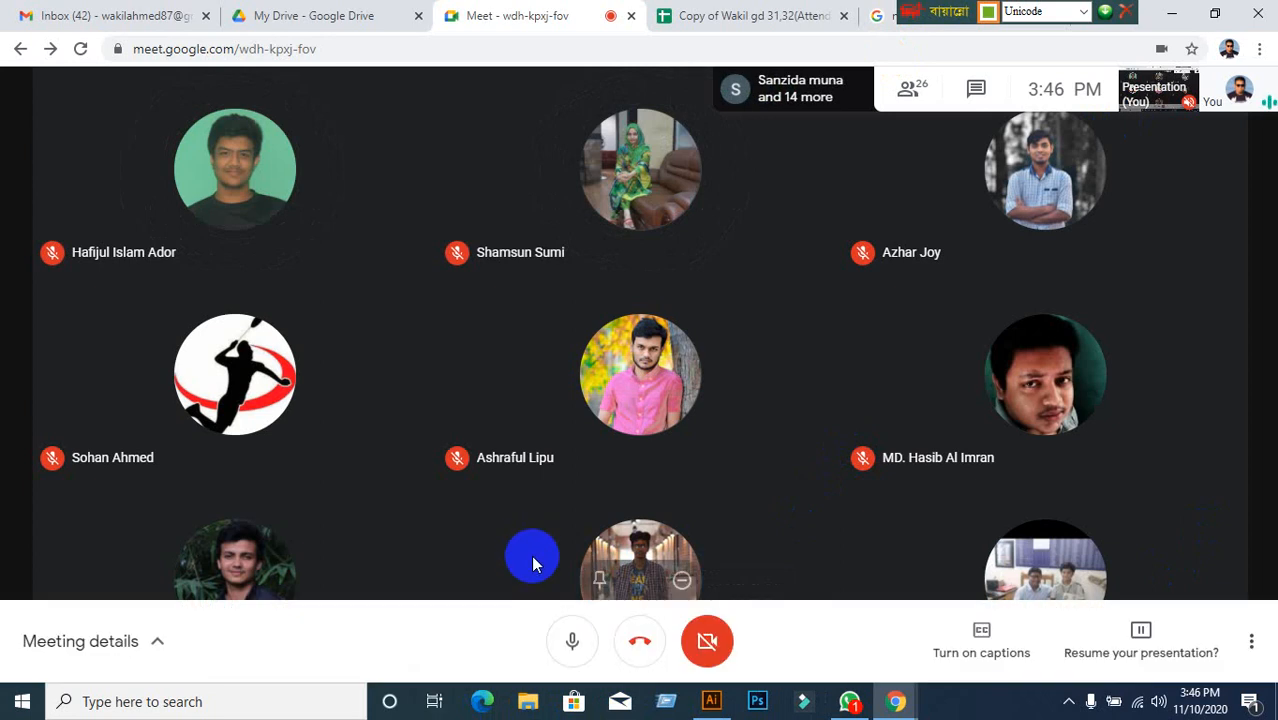
{"action": "left_click", "coordinate": [852, 704]}
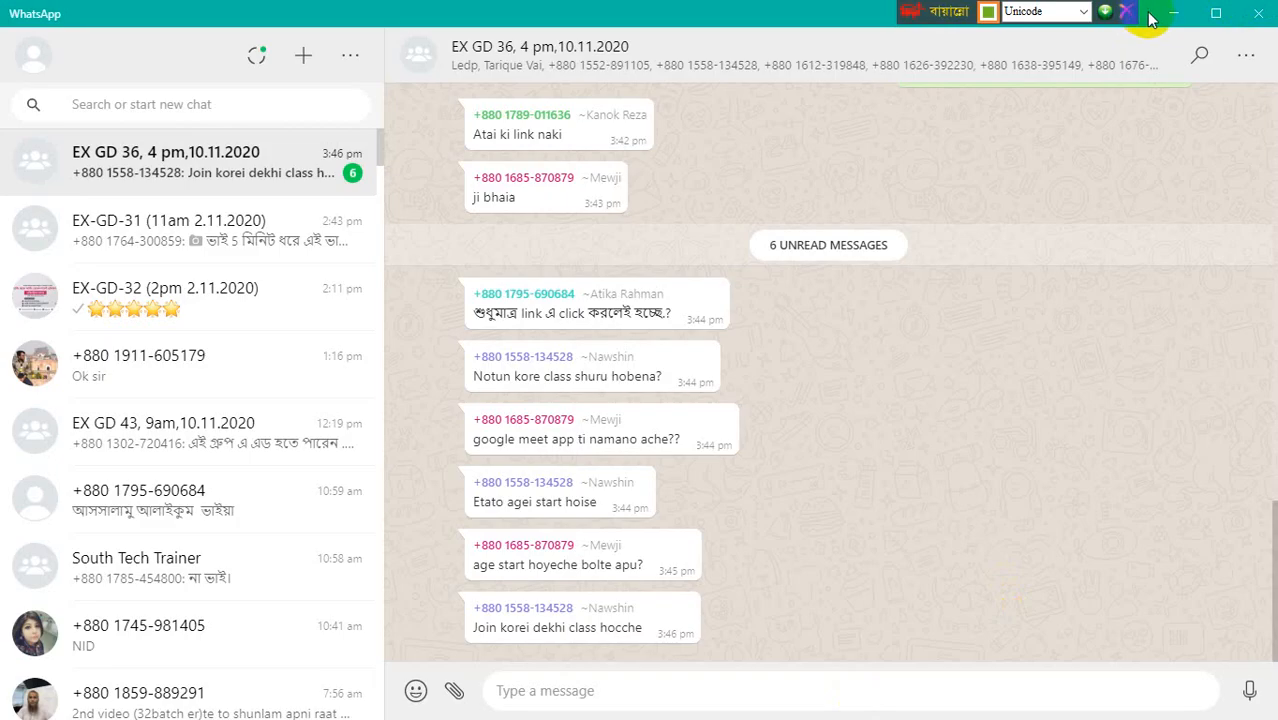
{"action": "left_click", "coordinate": [1170, 18]}
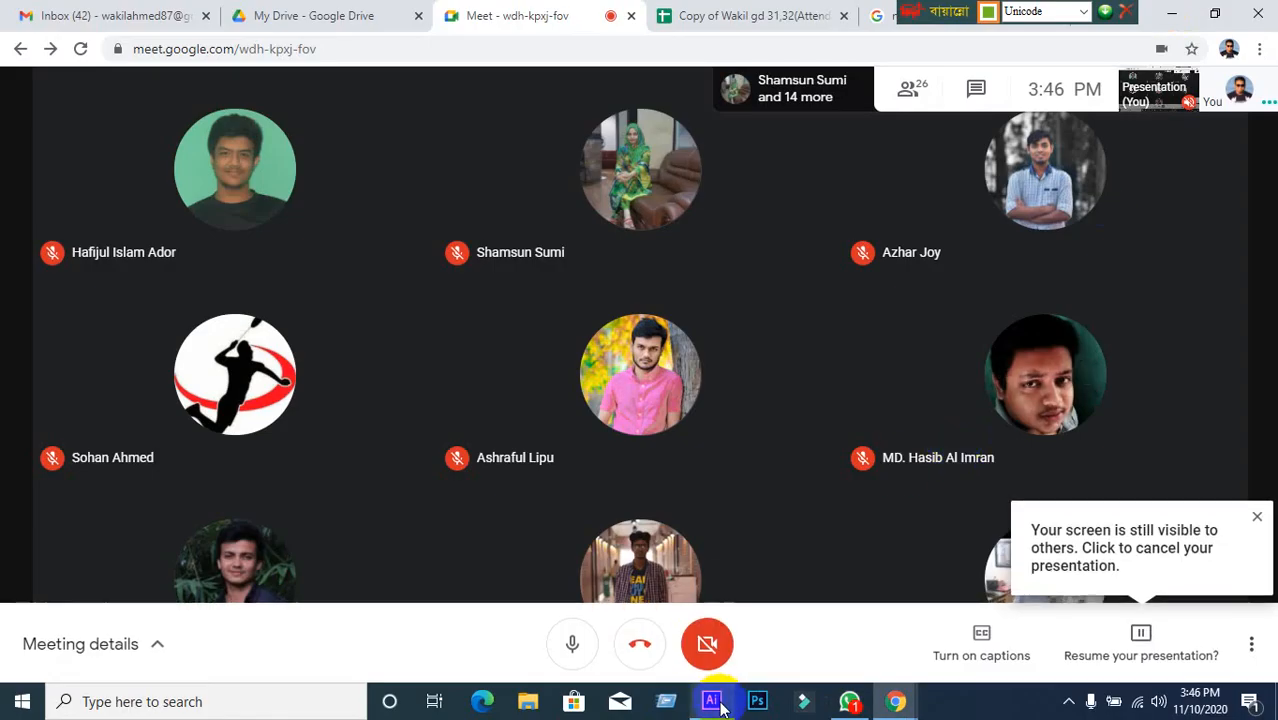
{"action": "left_click", "coordinate": [716, 703]}
{"action": "scroll", "coordinate": [730, 374], "scroll_direction": "down", "scroll_amount": 1}
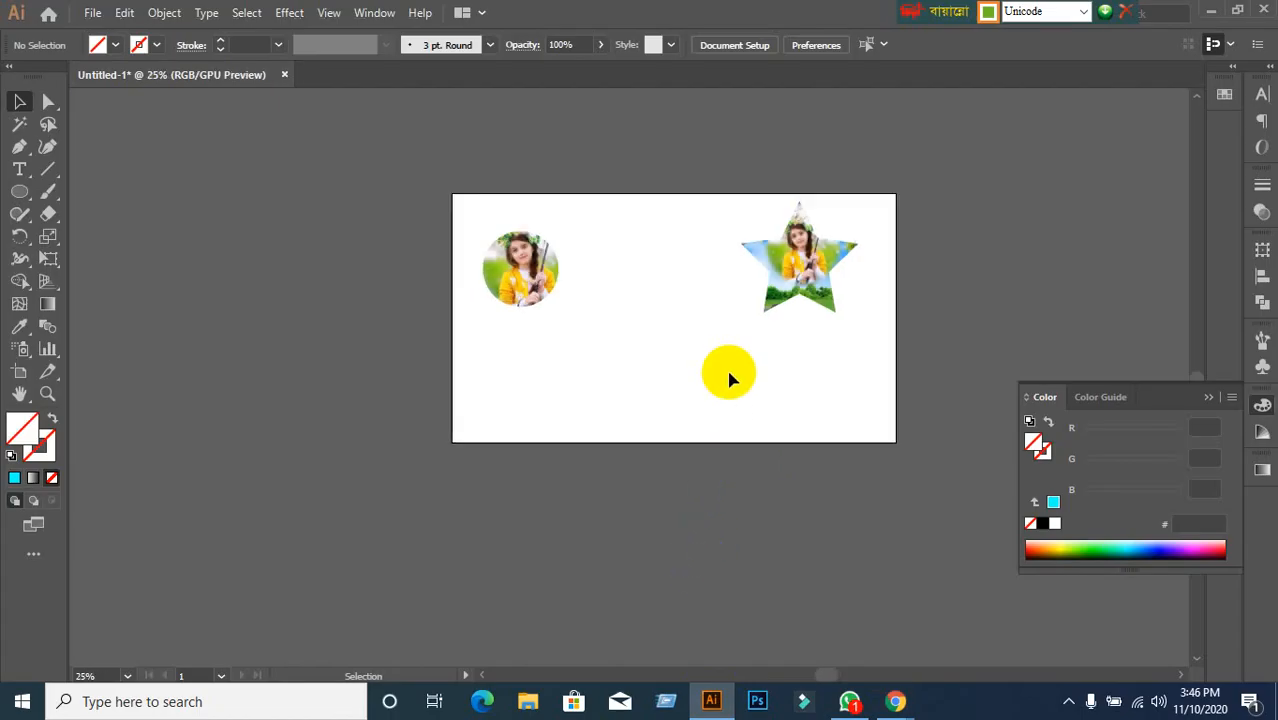
Delete both the circle and star photo clip groups from the artboard.
{"action": "scroll", "coordinate": [730, 374], "scroll_direction": "up", "scroll_amount": 1}
{"action": "left_click_drag", "start_coordinate": [361, 167], "coordinate": [930, 372]}
{"action": "key", "text": "Delete"}
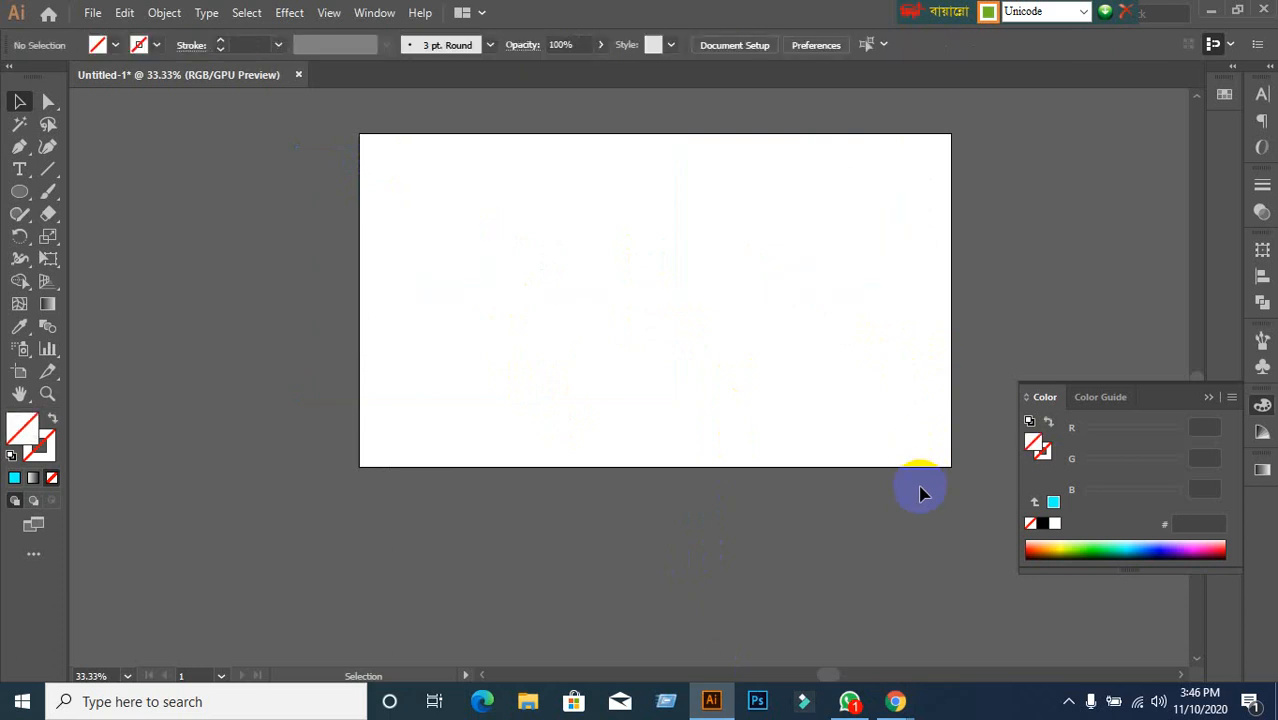
{"action": "scroll", "coordinate": [910, 358], "scroll_direction": "up", "scroll_amount": 1}
{"action": "scroll", "coordinate": [880, 353], "scroll_direction": "down", "scroll_amount": 1}
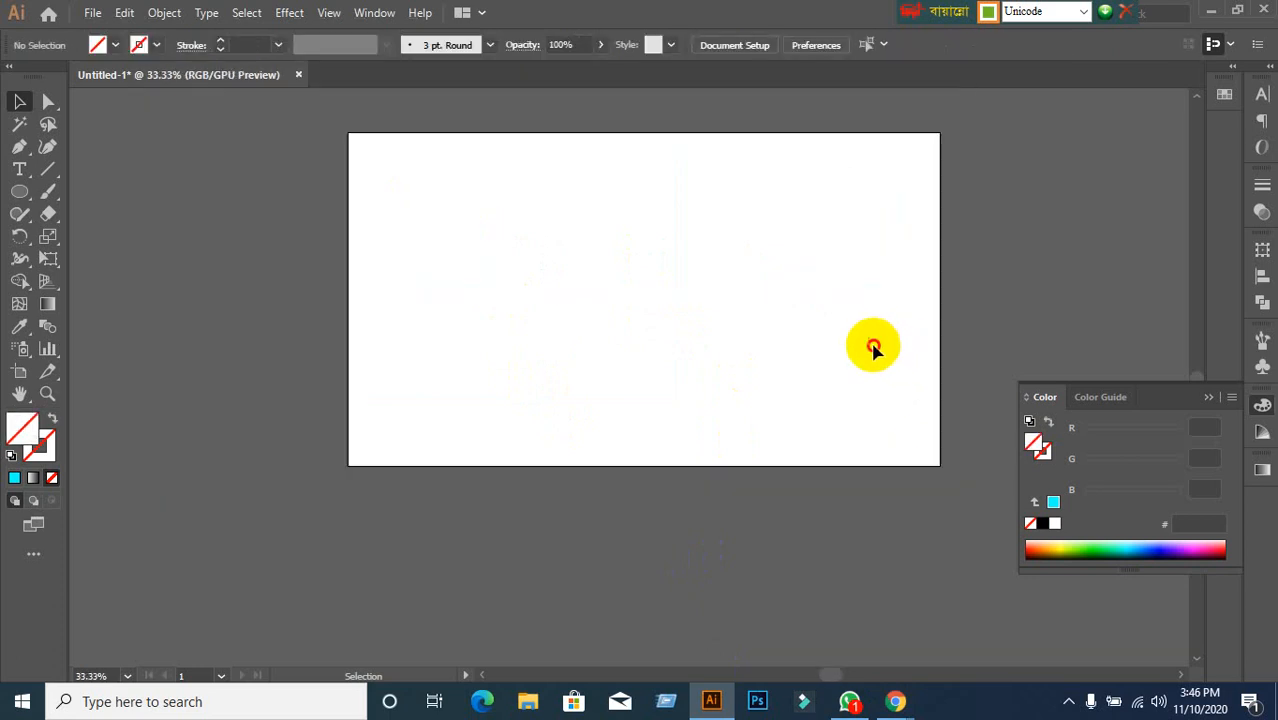
Switch the keyboard input language to English and pan the artboard into position.
{"action": "left_click_drag", "start_coordinate": [873, 347], "coordinate": [762, 385]}
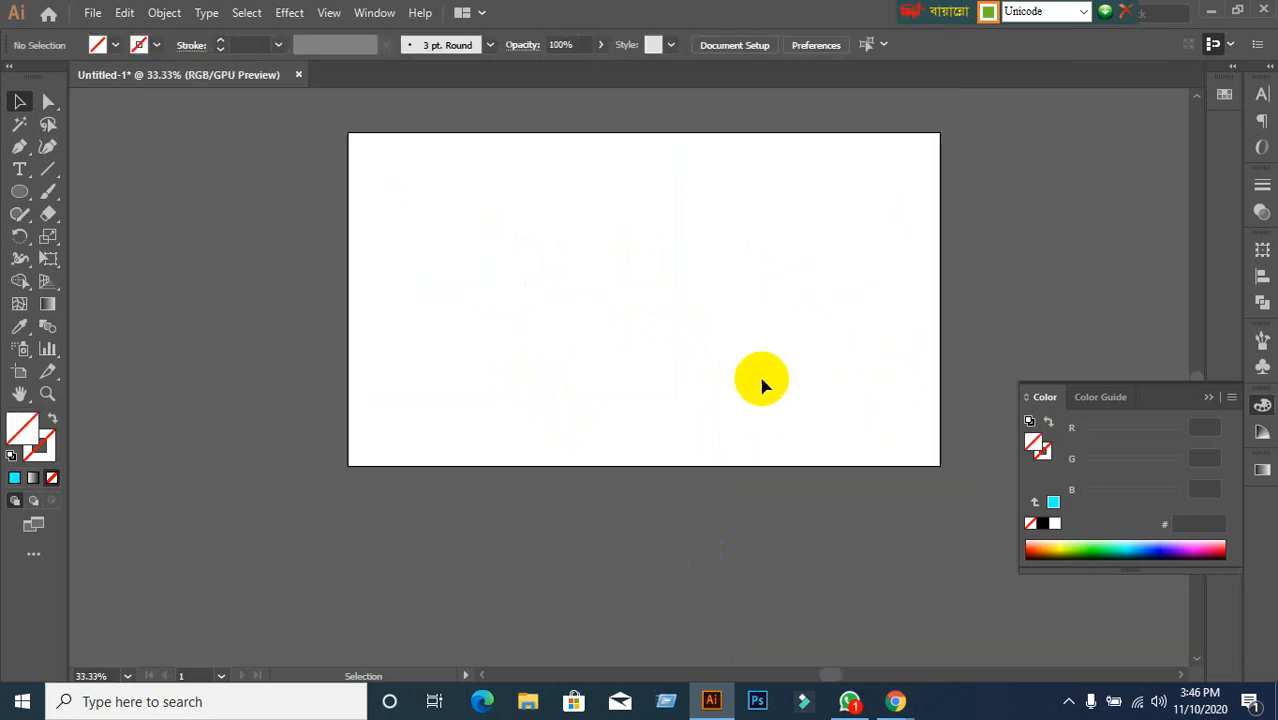
{"action": "left_click", "coordinate": [1086, 17]}
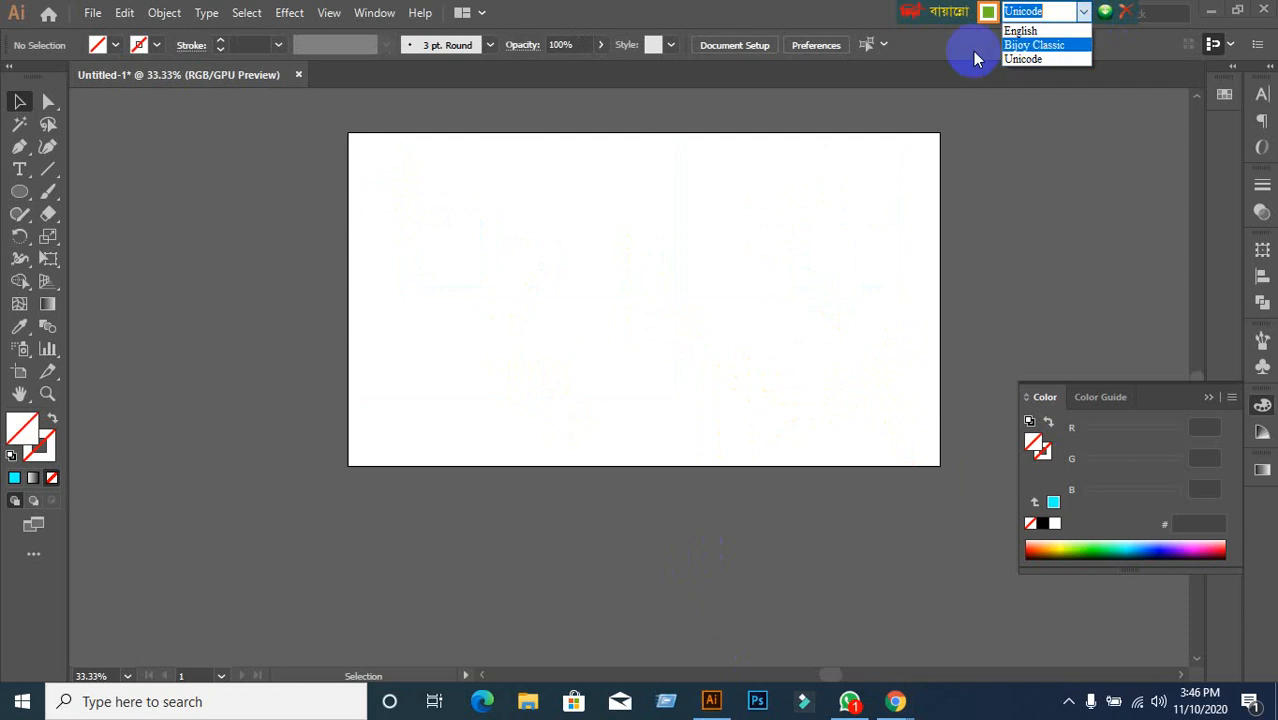
{"action": "left_click", "coordinate": [1026, 30]}
{"action": "left_click", "coordinate": [761, 296]}
{"action": "key", "text": "space"}
{"action": "left_click_drag", "start_coordinate": [717, 293], "coordinate": [601, 332]}
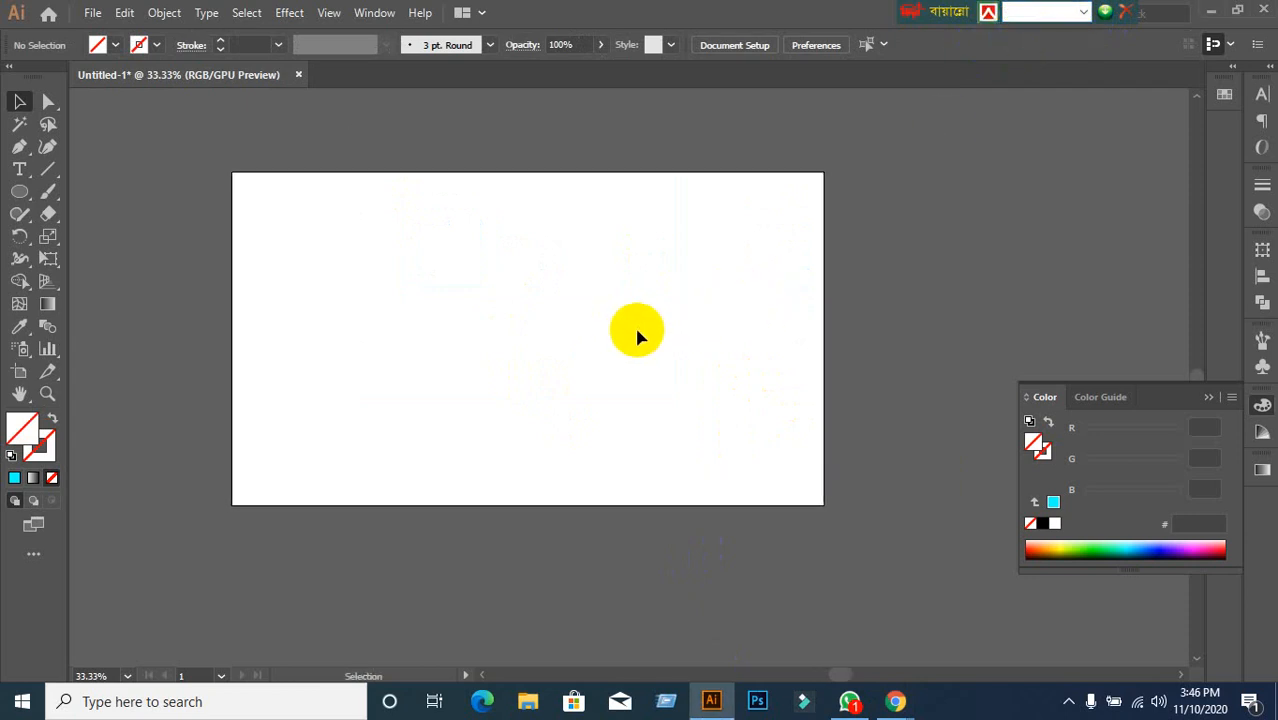
{"action": "scroll", "coordinate": [497, 328], "scroll_direction": "up", "scroll_amount": 1}
{"action": "scroll", "coordinate": [497, 328], "scroll_direction": "down", "scroll_amount": 1}
{"action": "left_click_drag", "start_coordinate": [496, 328], "coordinate": [530, 314]}
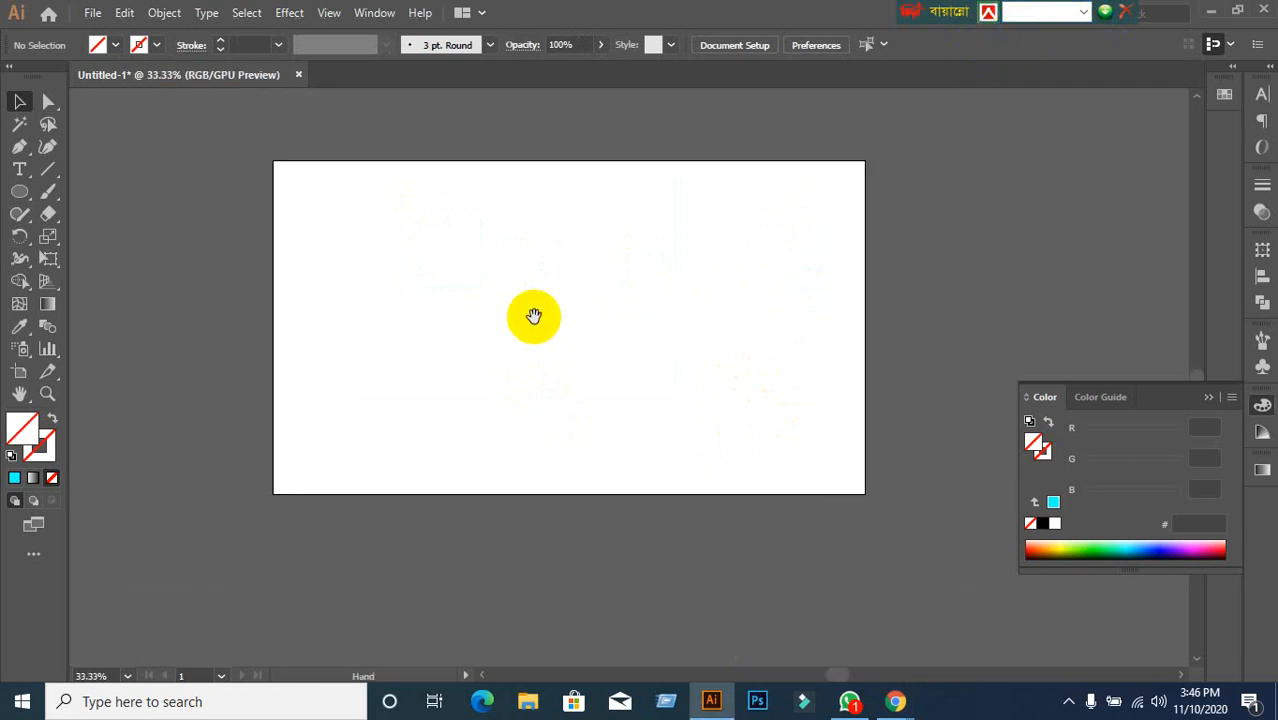
Draw a new 209 × 209 circle with the Ellipse Tool, then bring Google Meet forward.
{"action": "left_click", "coordinate": [16, 200]}
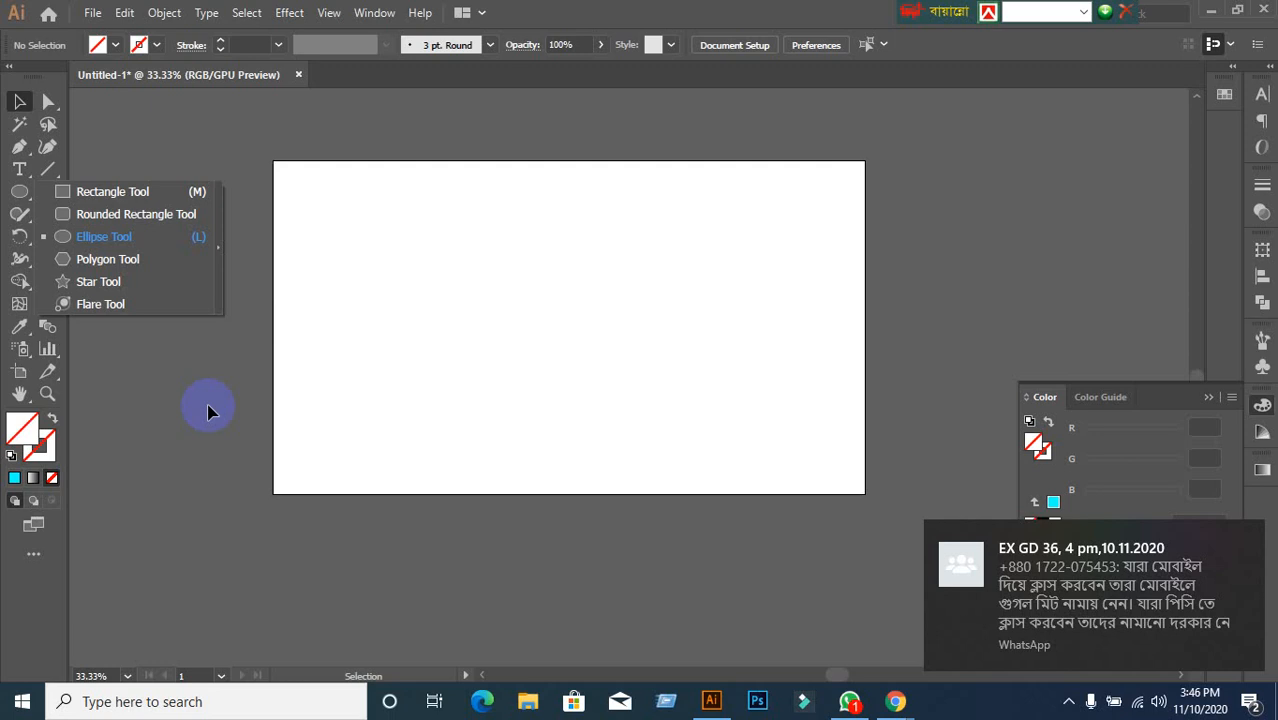
{"action": "left_click", "coordinate": [96, 237]}
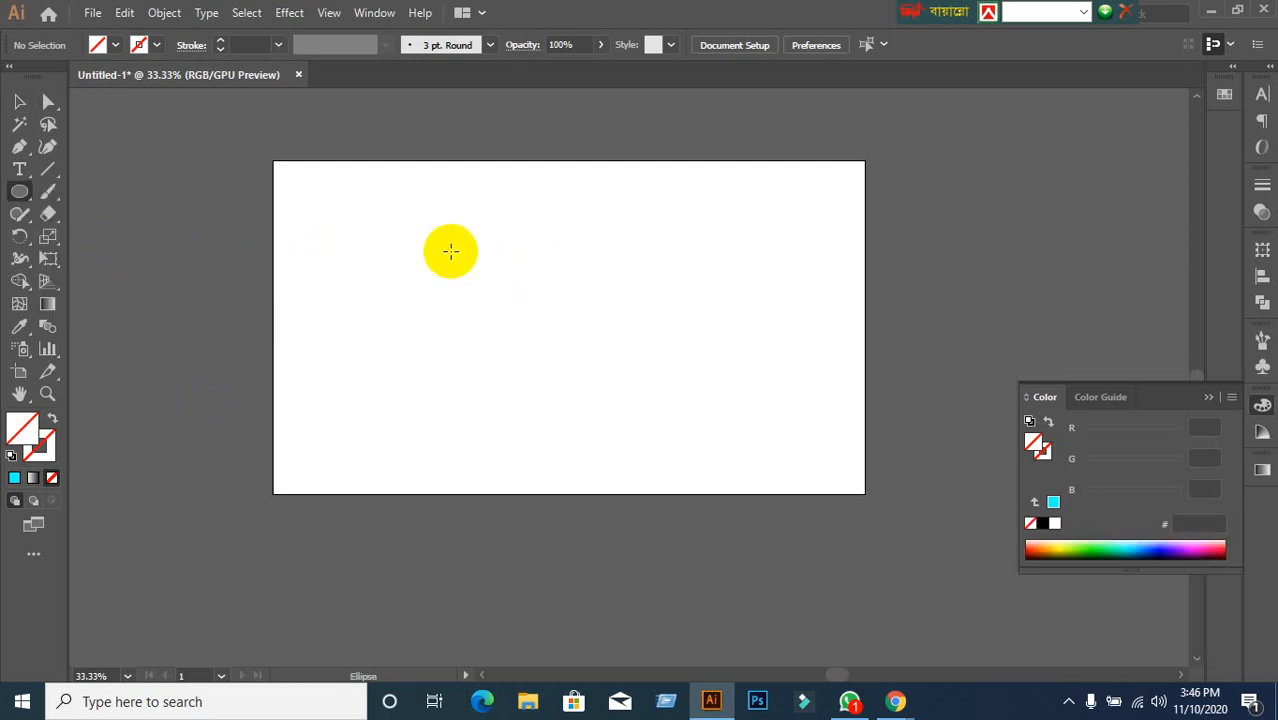
{"action": "left_click_drag", "start_coordinate": [450, 251], "coordinate": [614, 373]}
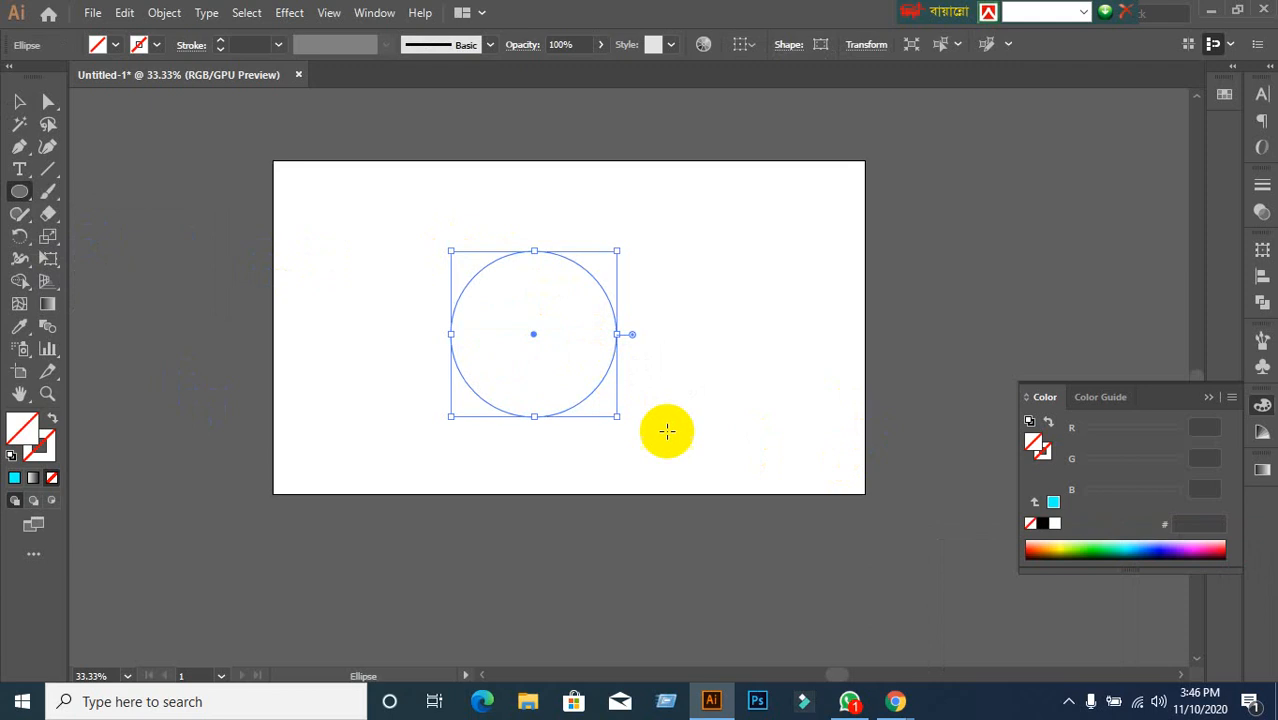
{"action": "left_click", "coordinate": [897, 701]}
{"action": "left_click", "coordinate": [828, 651]}
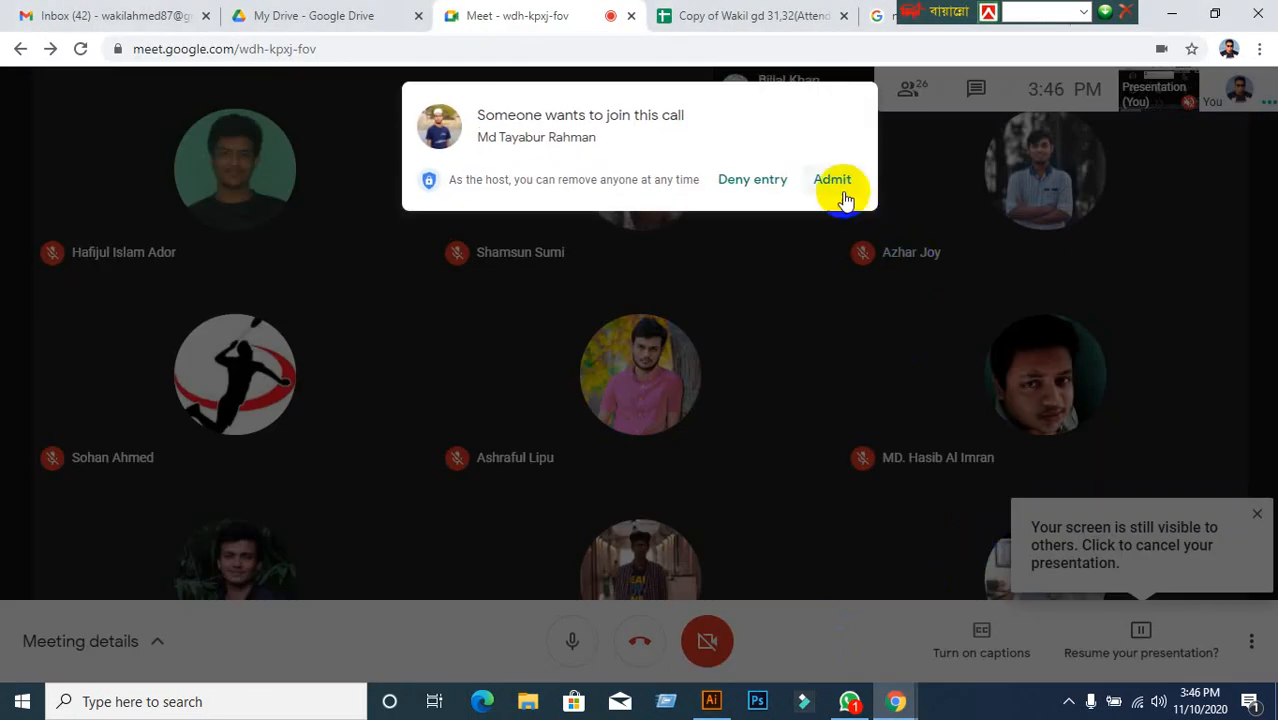
Admit the waiting participant, resume presenting the screen, and return to Illustrator.
{"action": "left_click", "coordinate": [836, 183]}
{"action": "left_click", "coordinate": [1098, 650]}
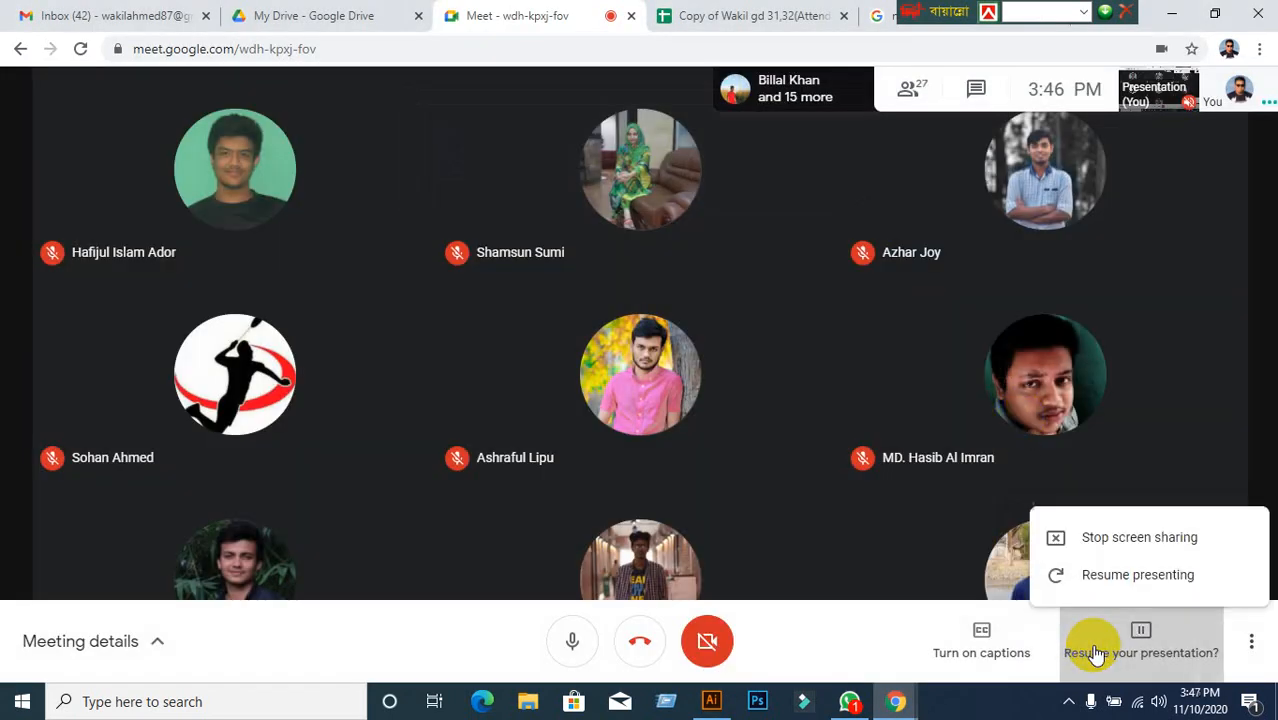
{"action": "left_click", "coordinate": [1104, 555]}
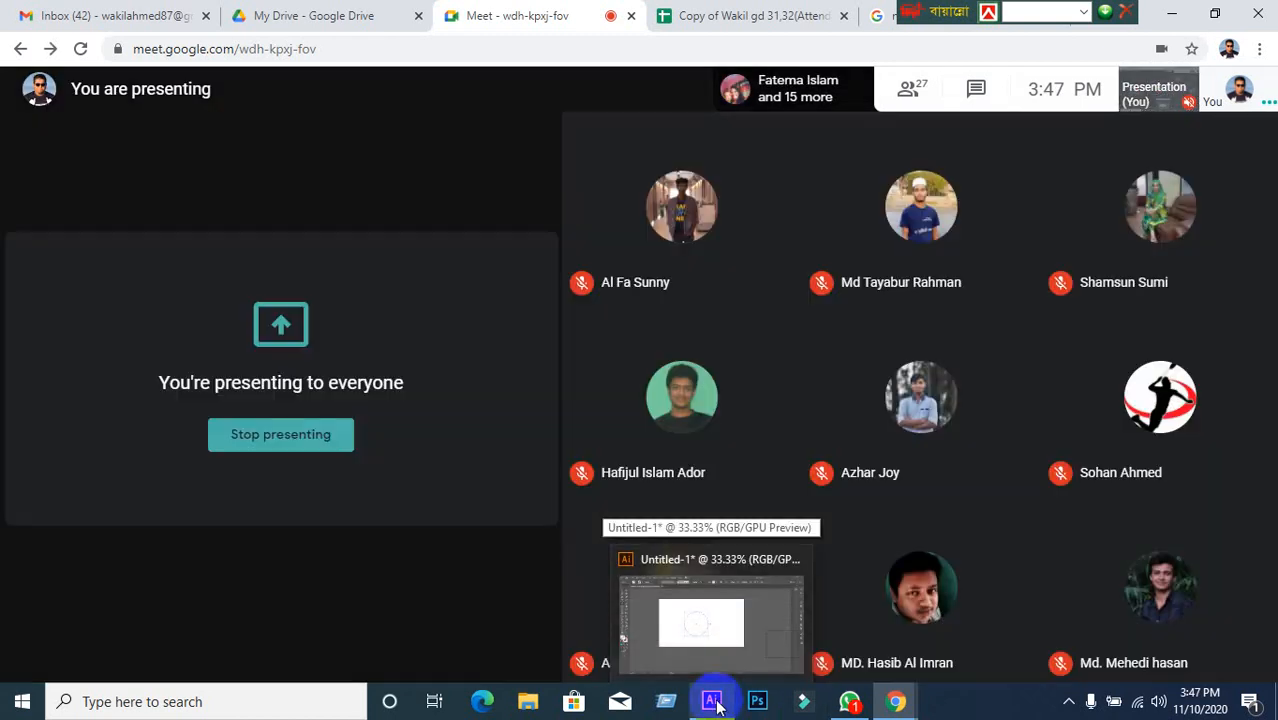
{"action": "left_click", "coordinate": [715, 703]}
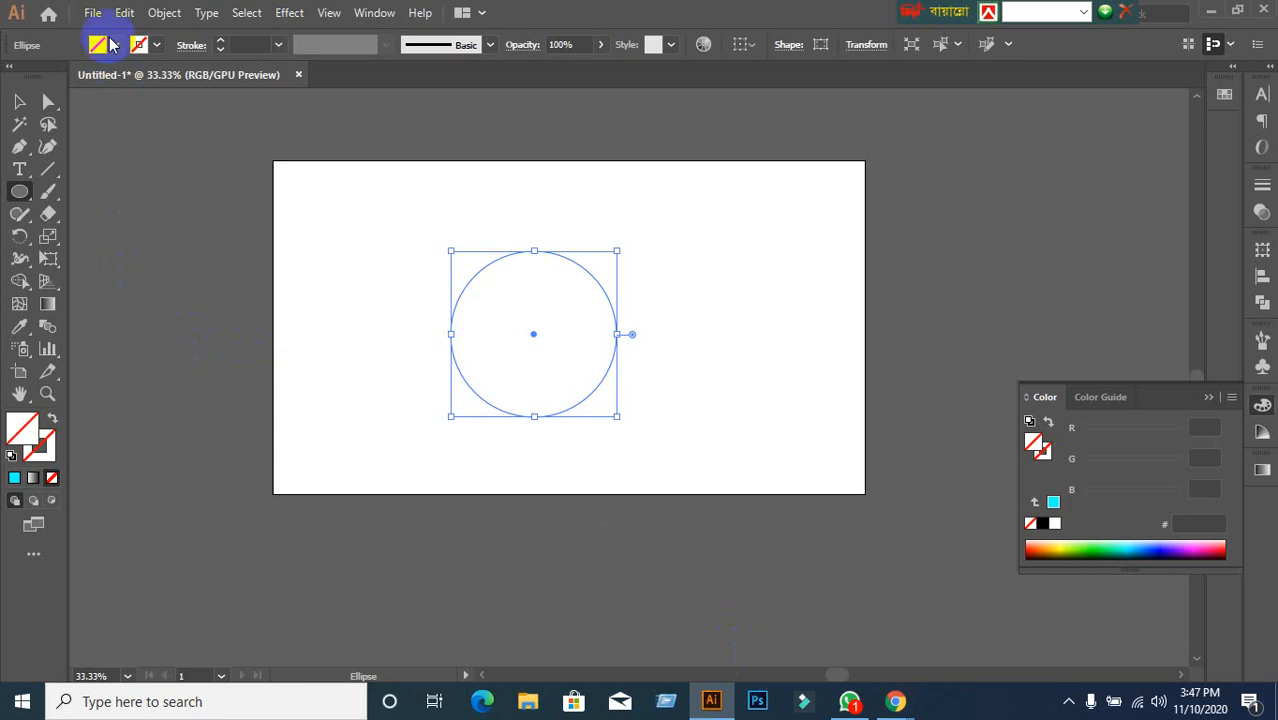
Fill the new circle with solid red (ff0000).
{"action": "left_click", "coordinate": [110, 42]}
{"action": "left_click", "coordinate": [64, 76]}
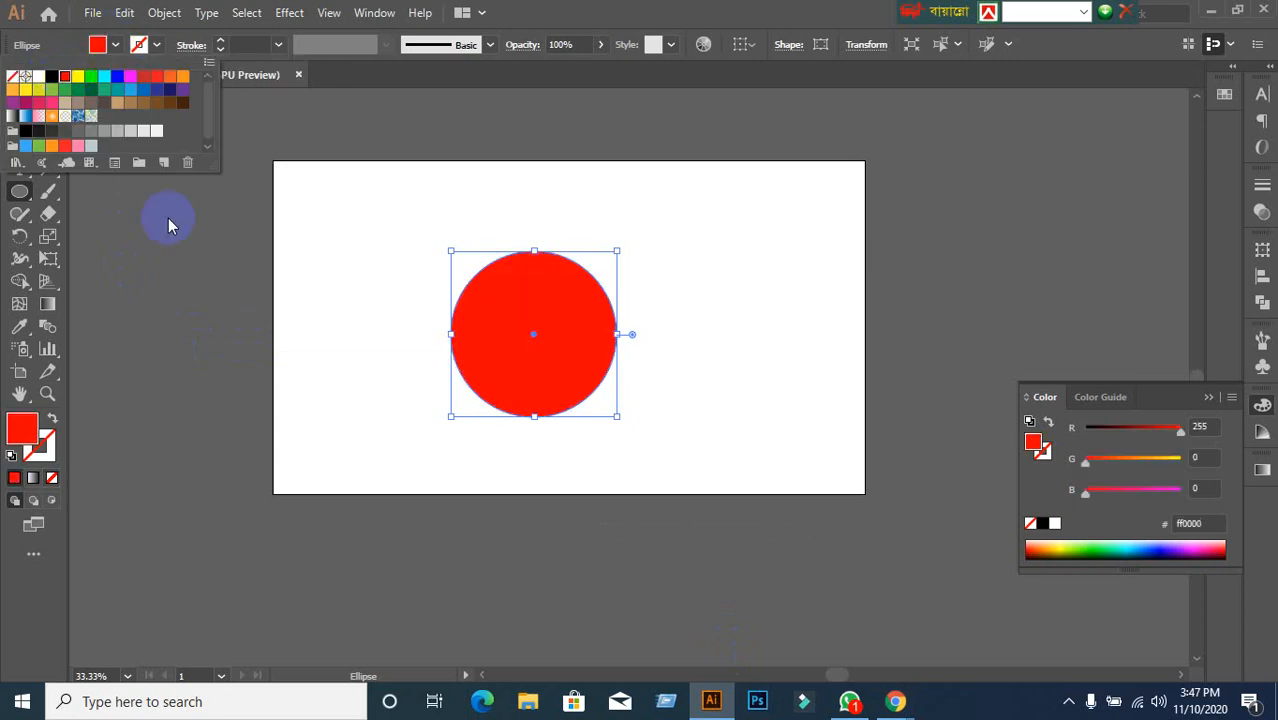
{"action": "left_click", "coordinate": [592, 6]}
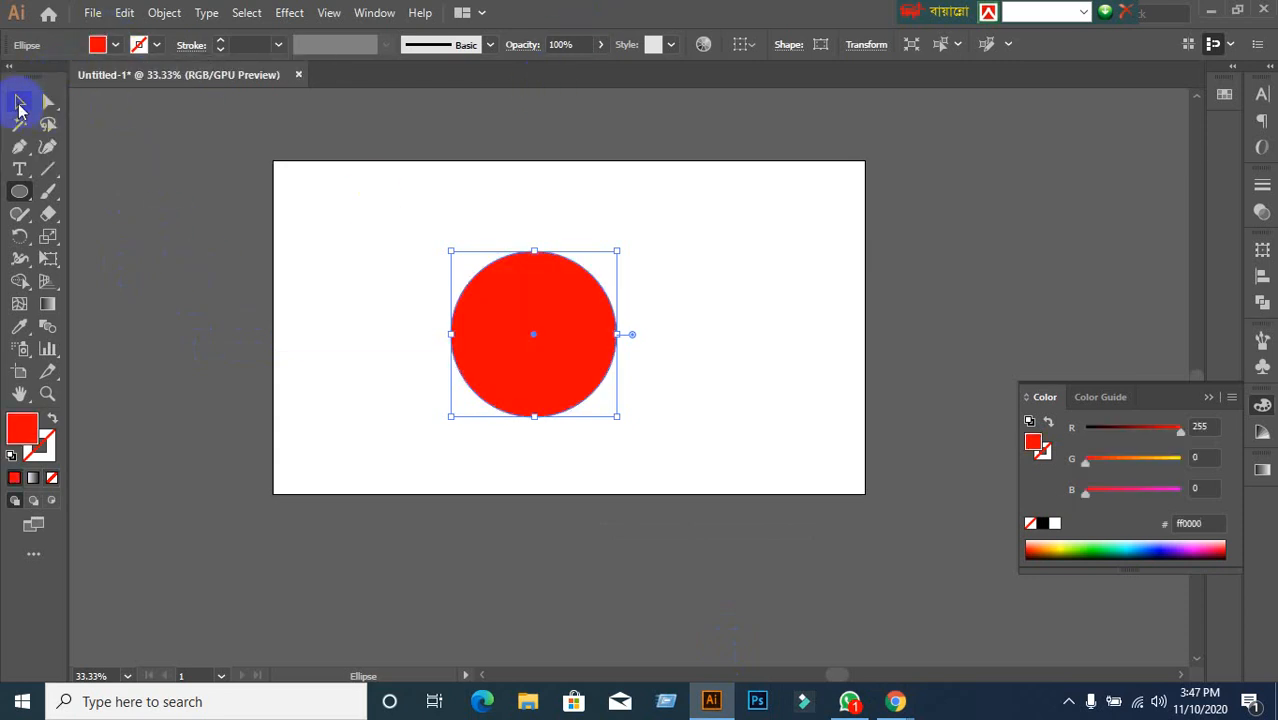
Move the red circle to the artboard's upper left, then bring Google Meet forward.
{"action": "scroll", "coordinate": [358, 328], "scroll_direction": "down", "scroll_amount": 1}
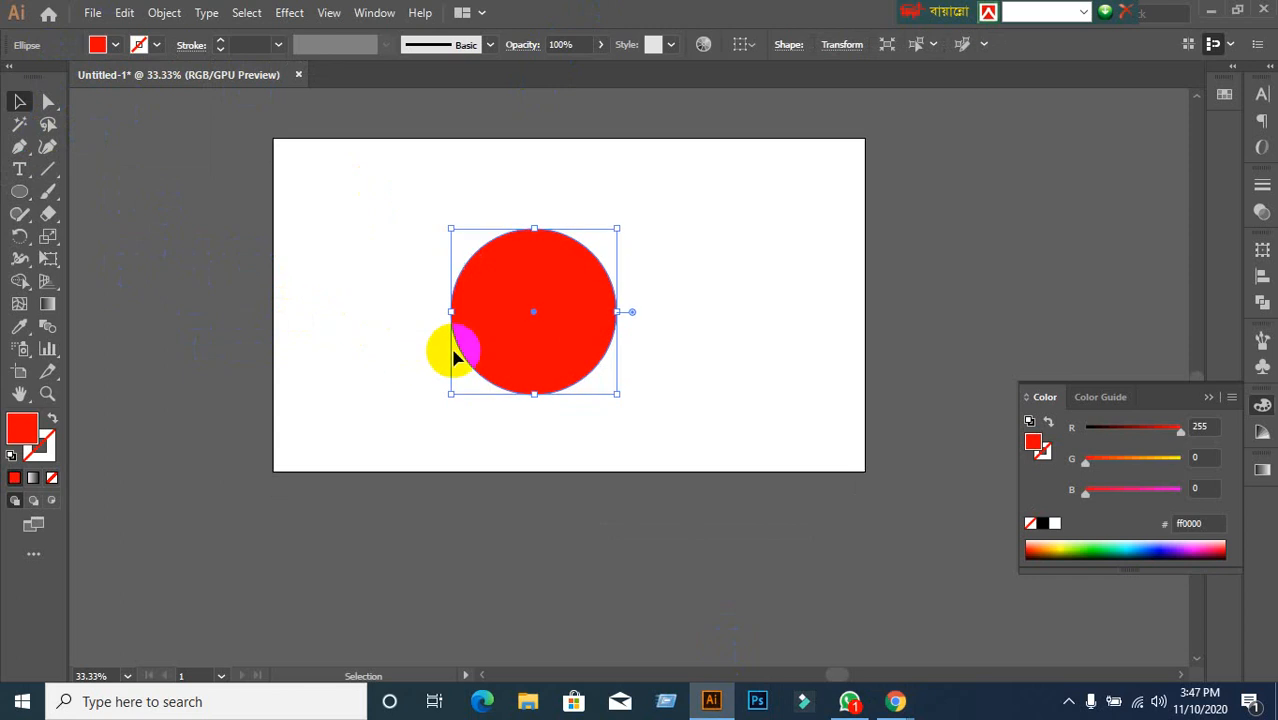
{"action": "scroll", "coordinate": [452, 351], "scroll_direction": "up", "scroll_amount": 1}
{"action": "left_click_drag", "start_coordinate": [405, 335], "coordinate": [417, 409]}
{"action": "left_click_drag", "start_coordinate": [522, 418], "coordinate": [402, 327]}
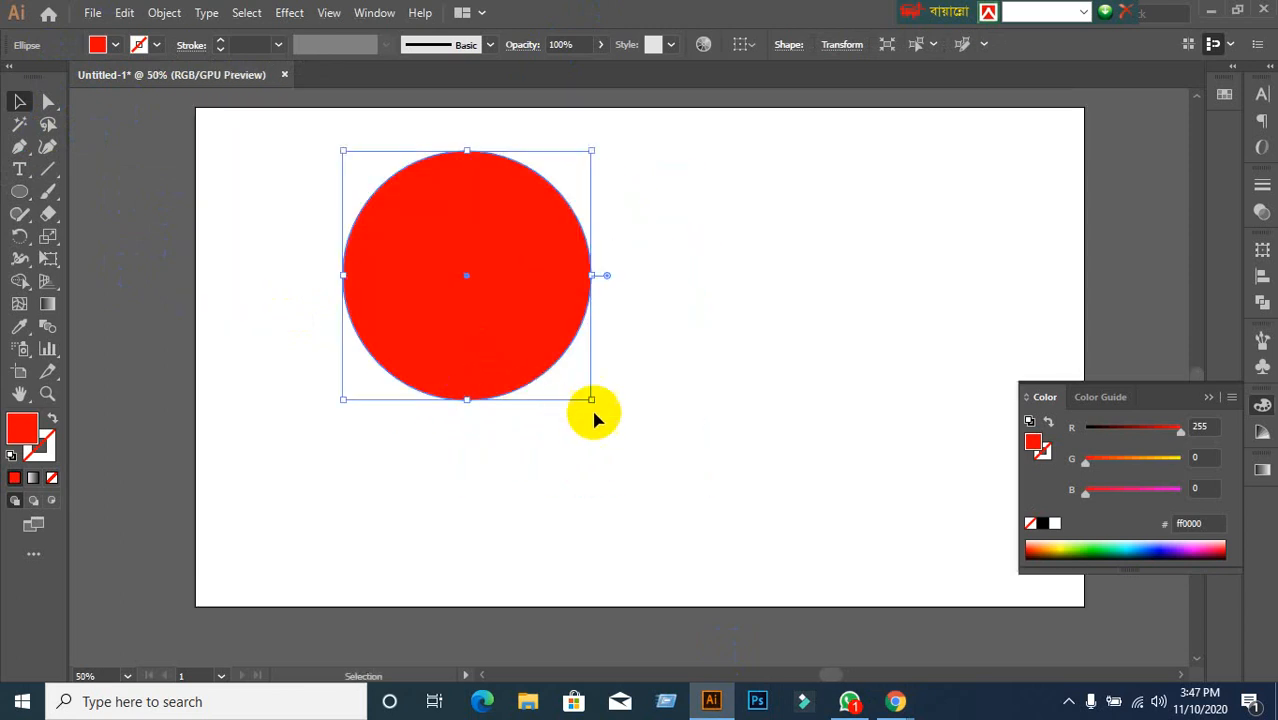
{"action": "left_click", "coordinate": [915, 708]}
{"action": "left_click", "coordinate": [799, 613]}
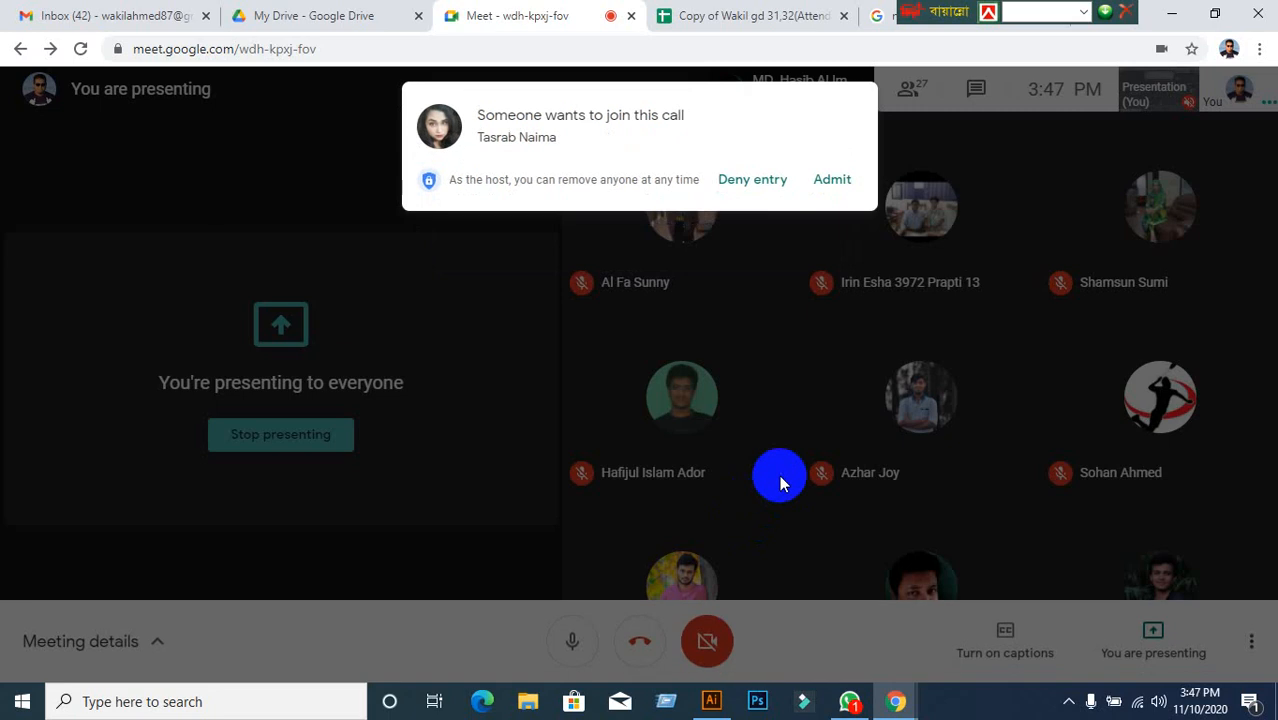
Admit the next waiting participant and return to the red circle in Illustrator.
{"action": "left_click", "coordinate": [843, 190]}
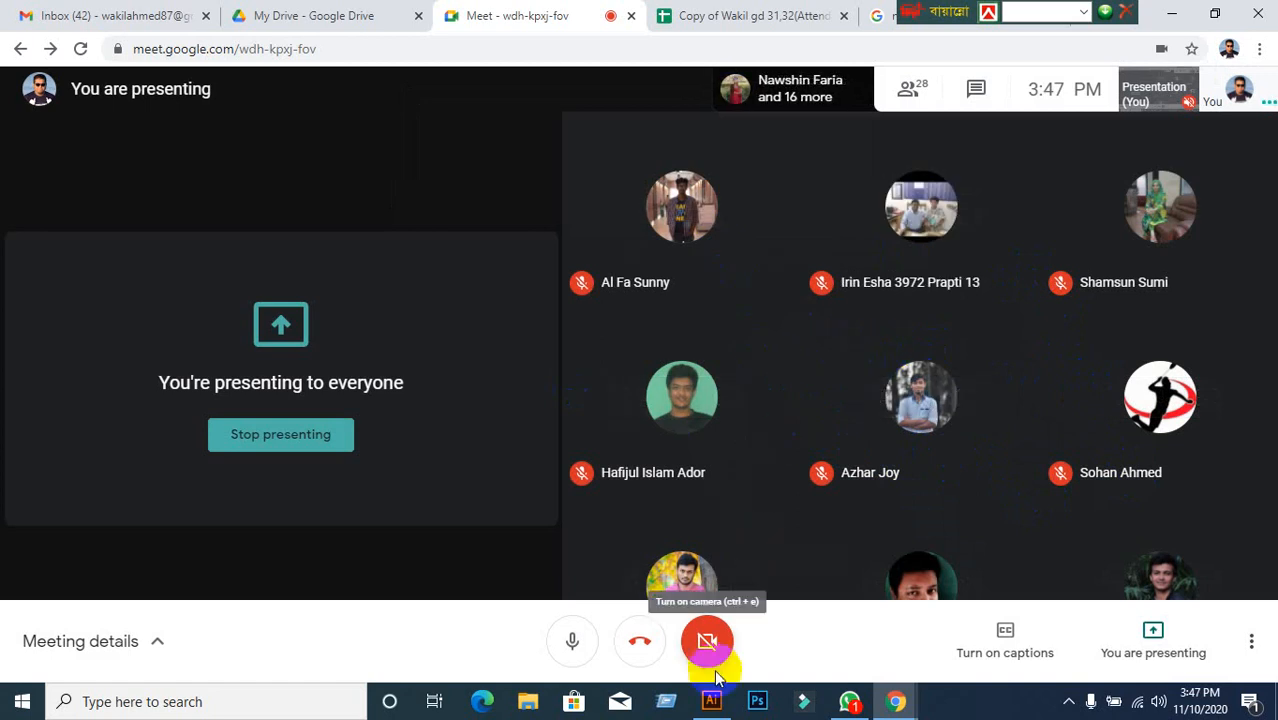
{"action": "left_click", "coordinate": [711, 703]}
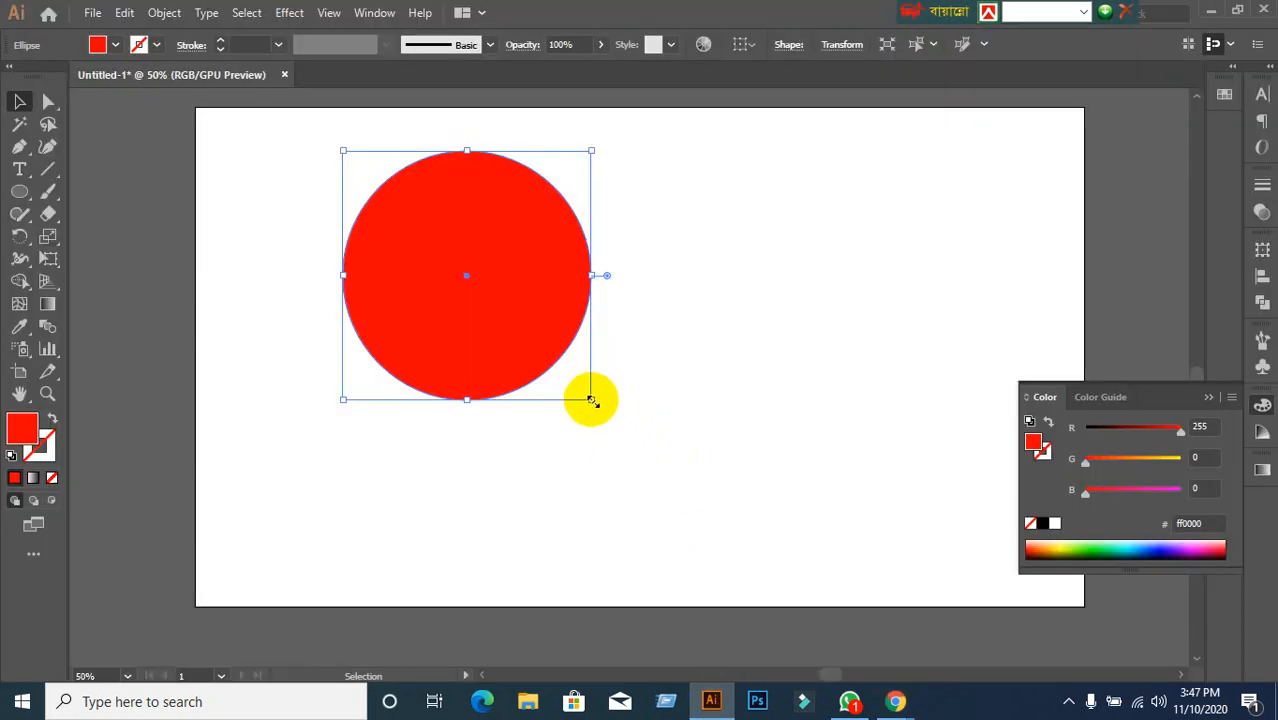
Shrink the red circle from its corner and set the view zoom to 66.67%.
{"action": "left_click_drag", "start_coordinate": [591, 400], "coordinate": [485, 294]}
{"action": "left_click", "coordinate": [607, 278]}
{"action": "key", "text": "ctrl+1"}
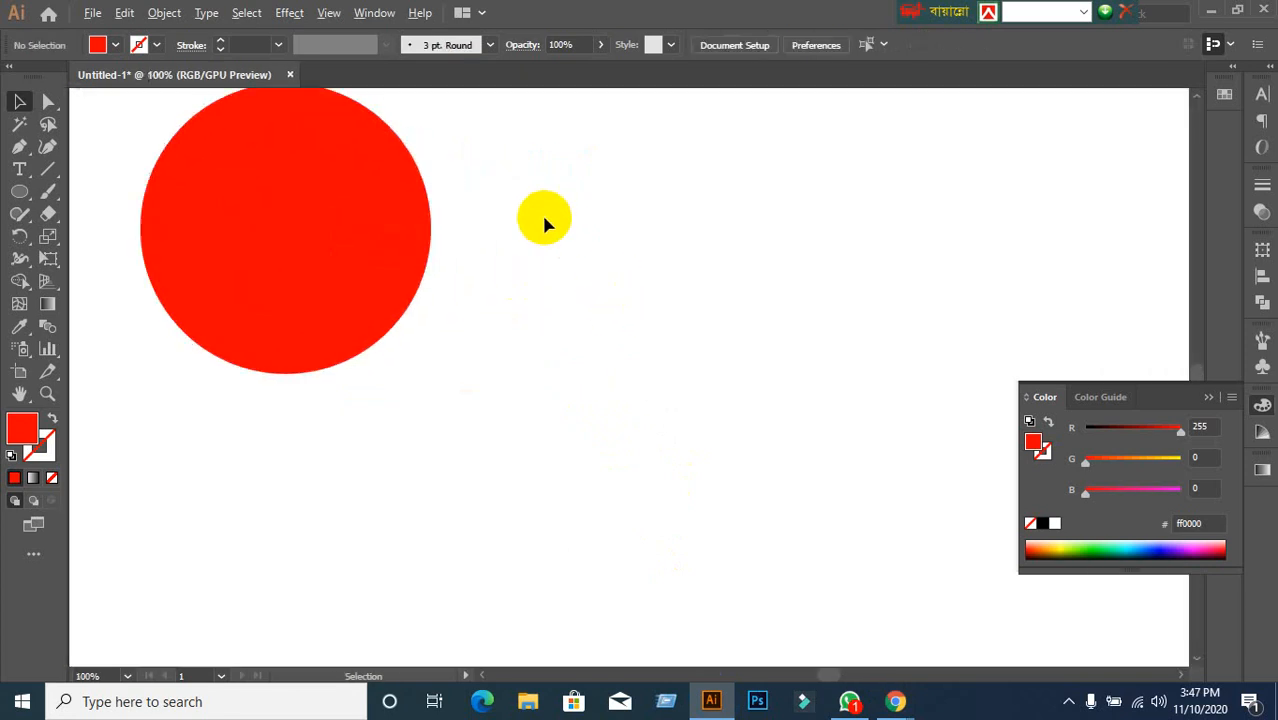
{"action": "key", "text": "ctrl+minus"}
Copy the circle to its right, then copy both down into a touching 2×2 grid.
{"action": "left_click", "coordinate": [388, 248]}
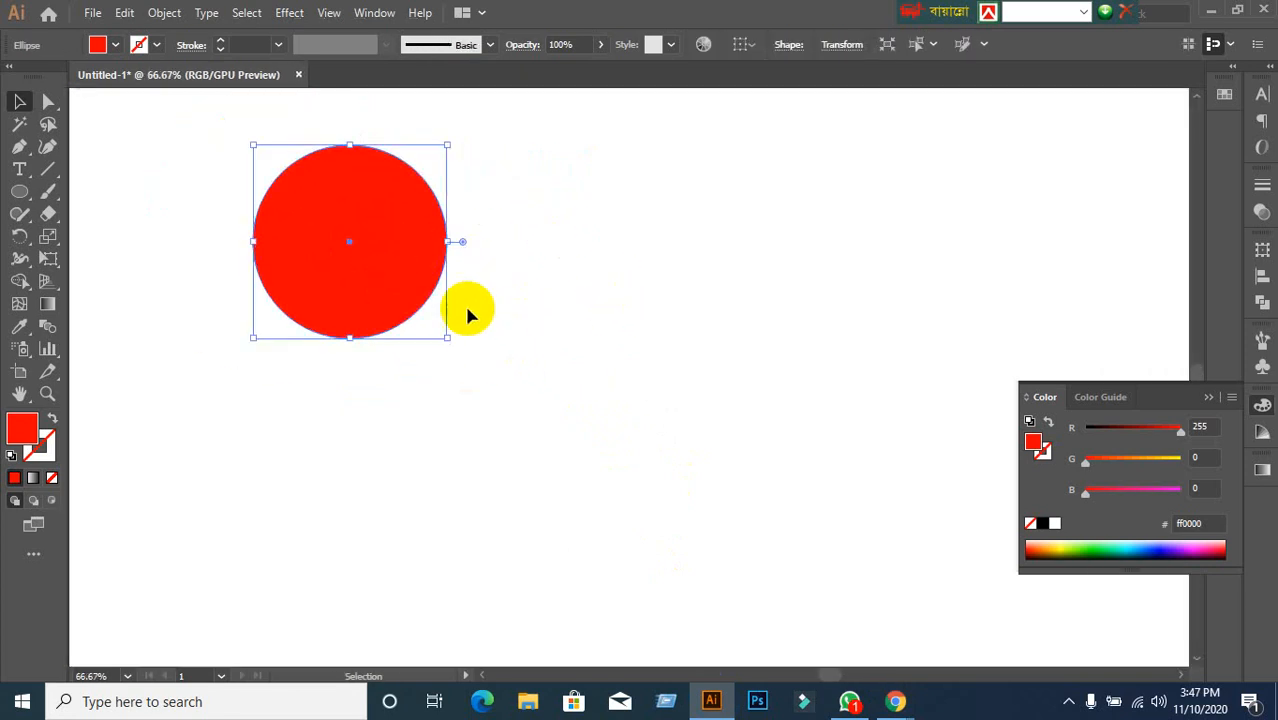
{"action": "left_click_drag", "start_coordinate": [379, 257], "coordinate": [569, 261]}
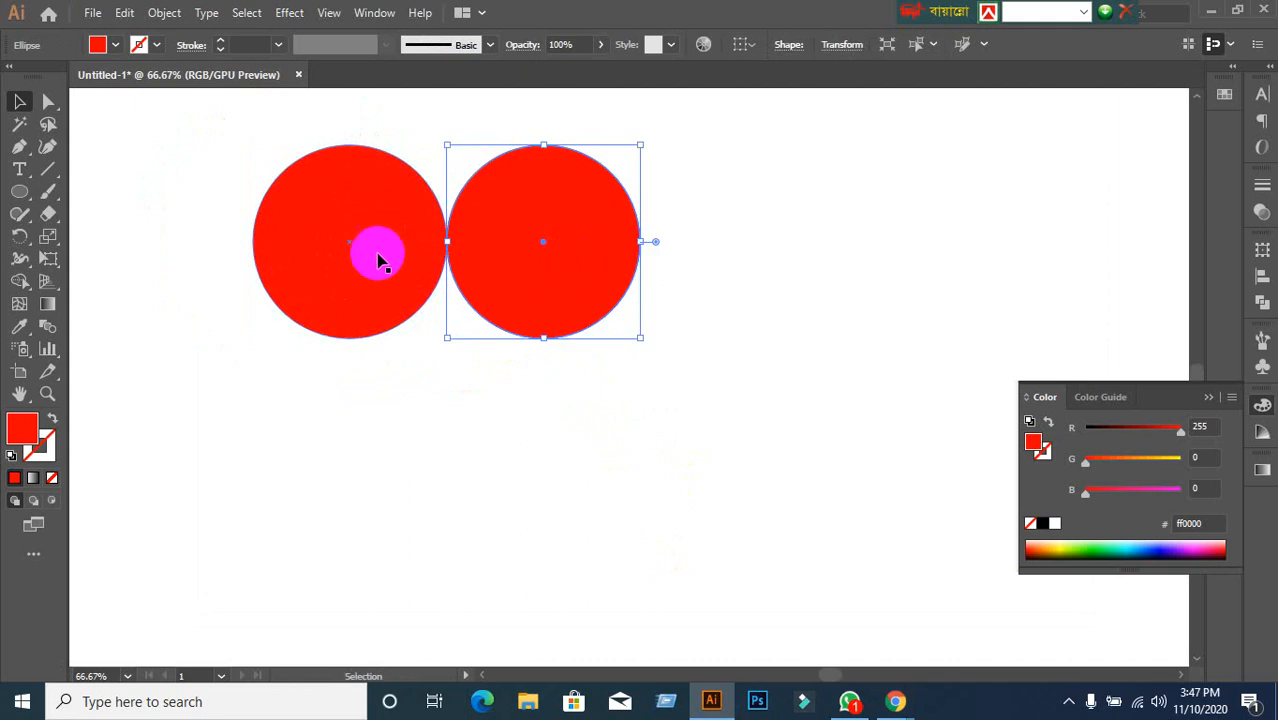
{"action": "left_click", "coordinate": [379, 259], "text": "shift"}
{"action": "left_click_drag", "start_coordinate": [379, 263], "coordinate": [372, 452]}
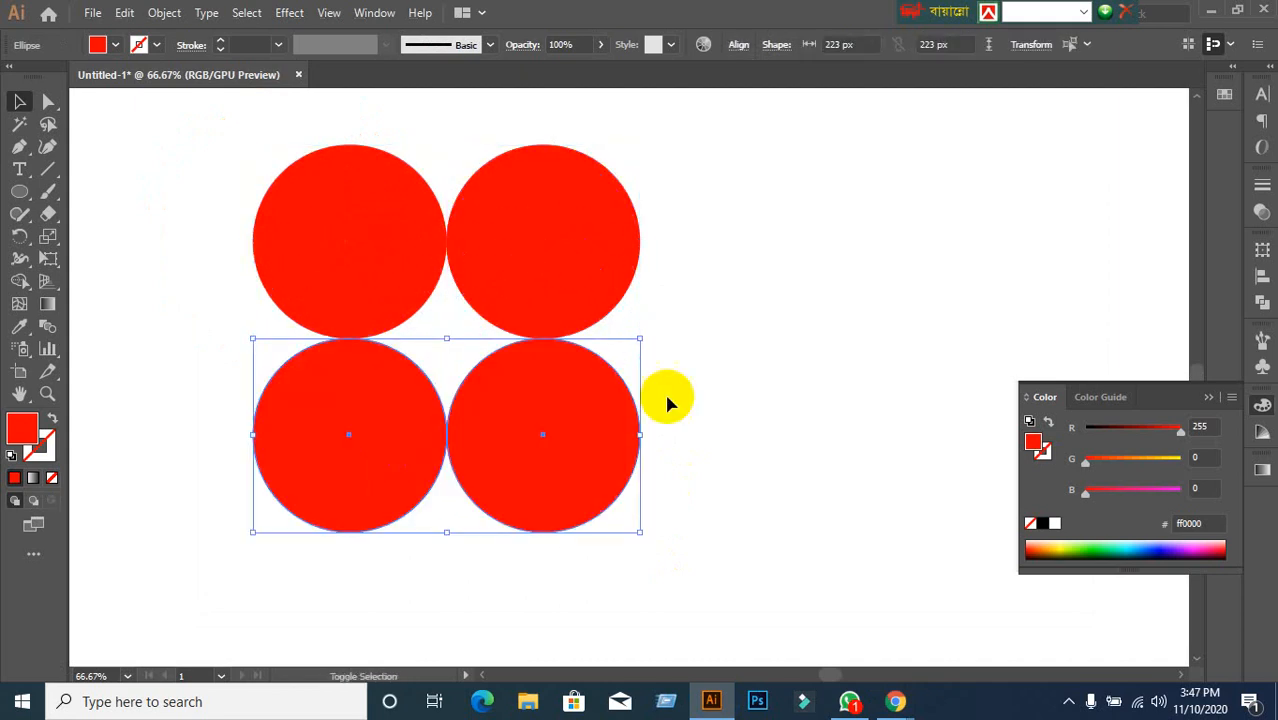
{"action": "left_click", "coordinate": [776, 371]}
{"action": "left_click_drag", "start_coordinate": [178, 174], "coordinate": [748, 420]}
{"action": "left_click", "coordinate": [748, 420]}
{"action": "mouse_move", "coordinate": [897, 706]}
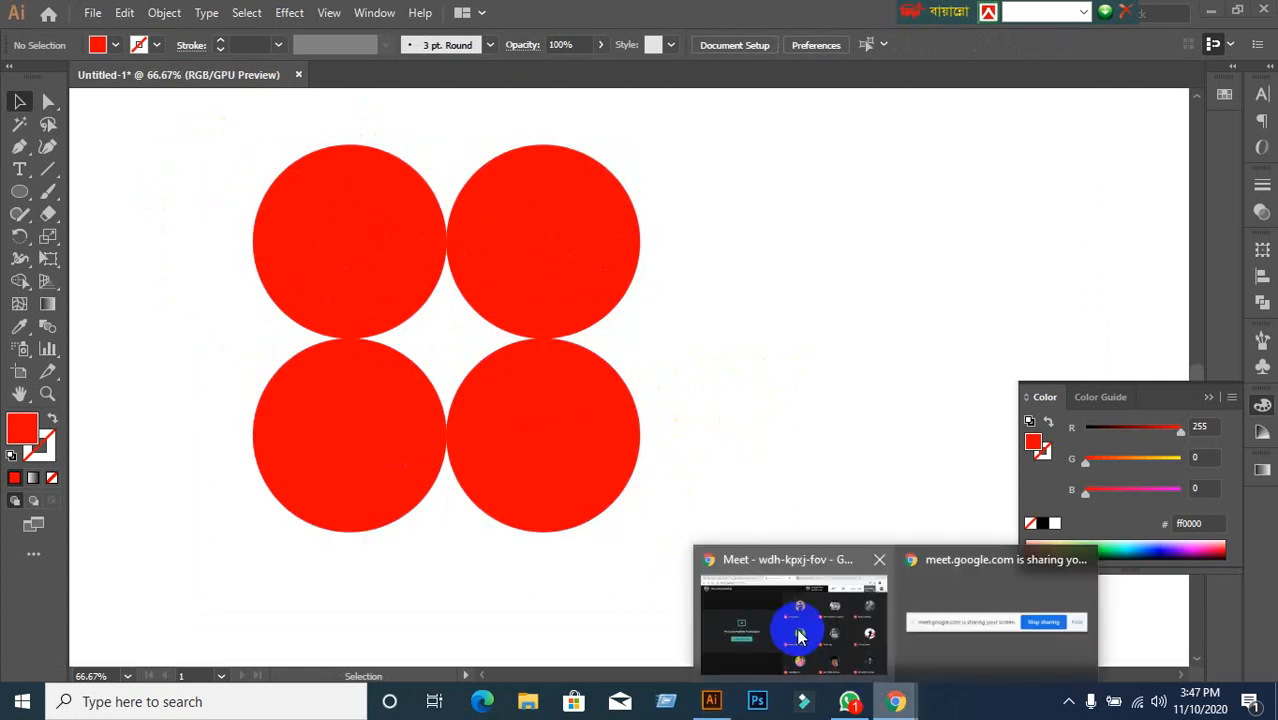
{"action": "left_click", "coordinate": [793, 623]}
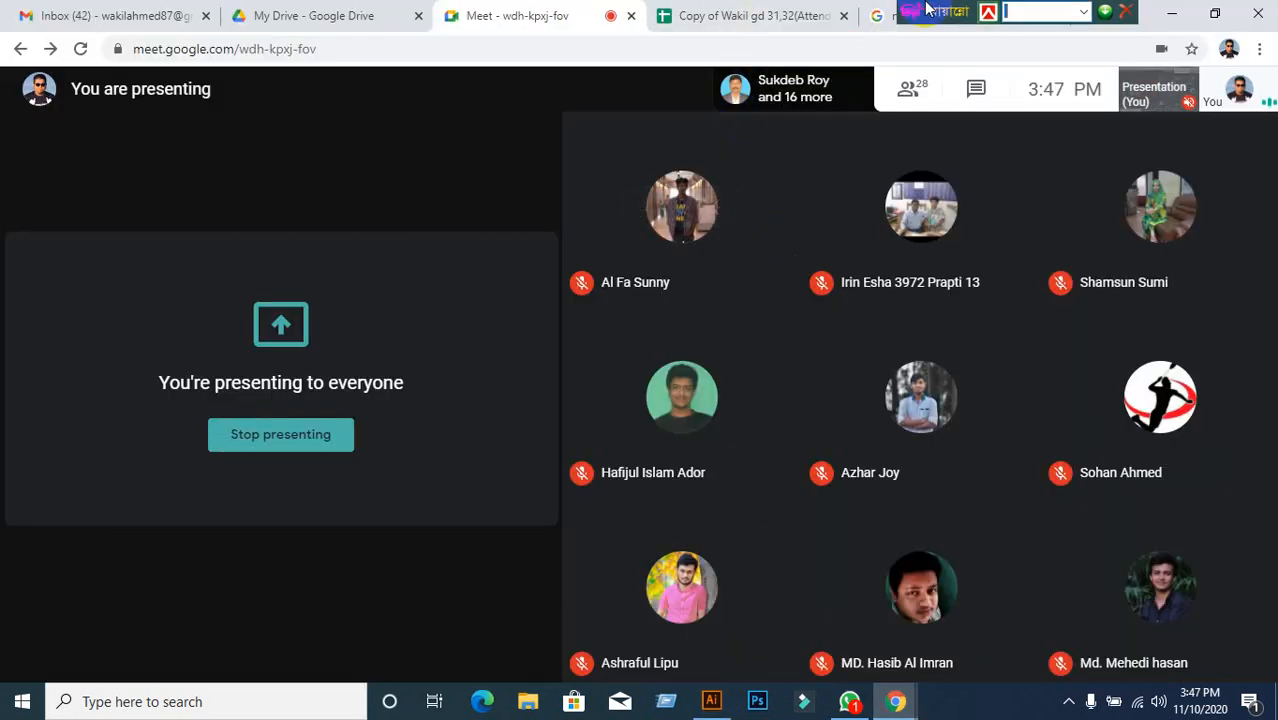
In the 'natural image' results, preview the IUCN photo of two schoolgirls on a mountain road.
{"action": "left_click", "coordinate": [963, 16]}
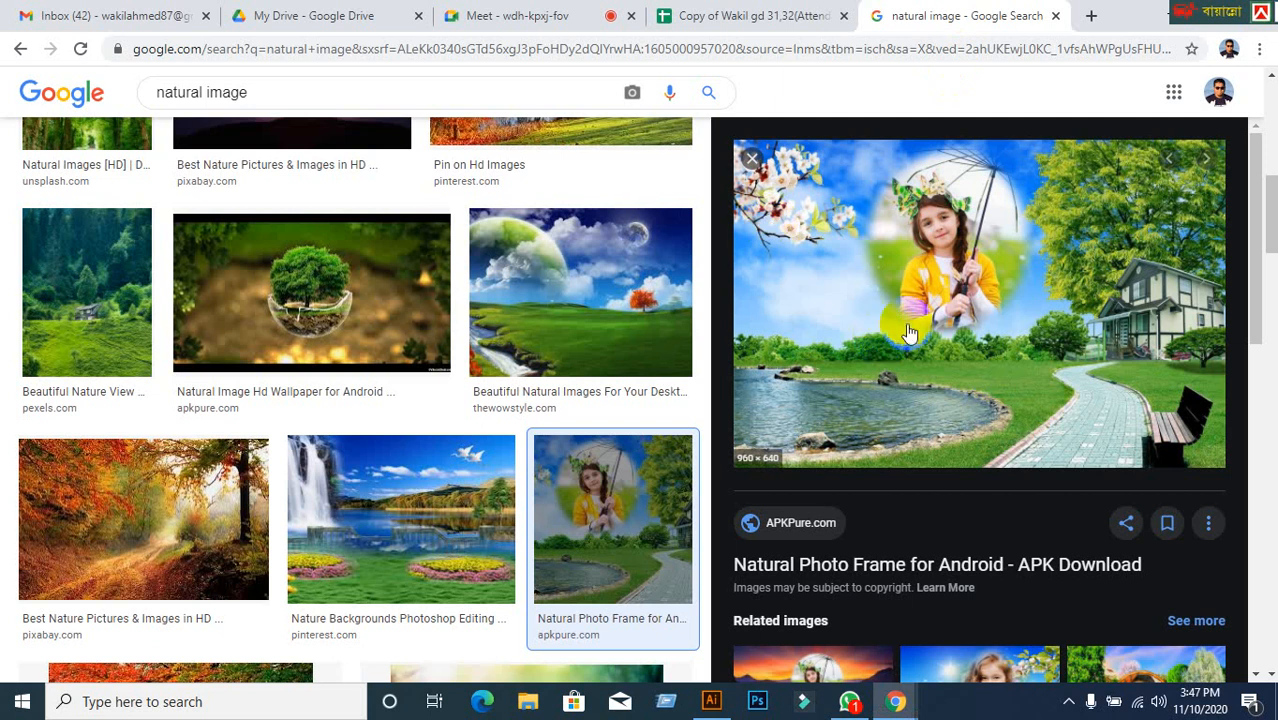
{"action": "left_click", "coordinate": [750, 159]}
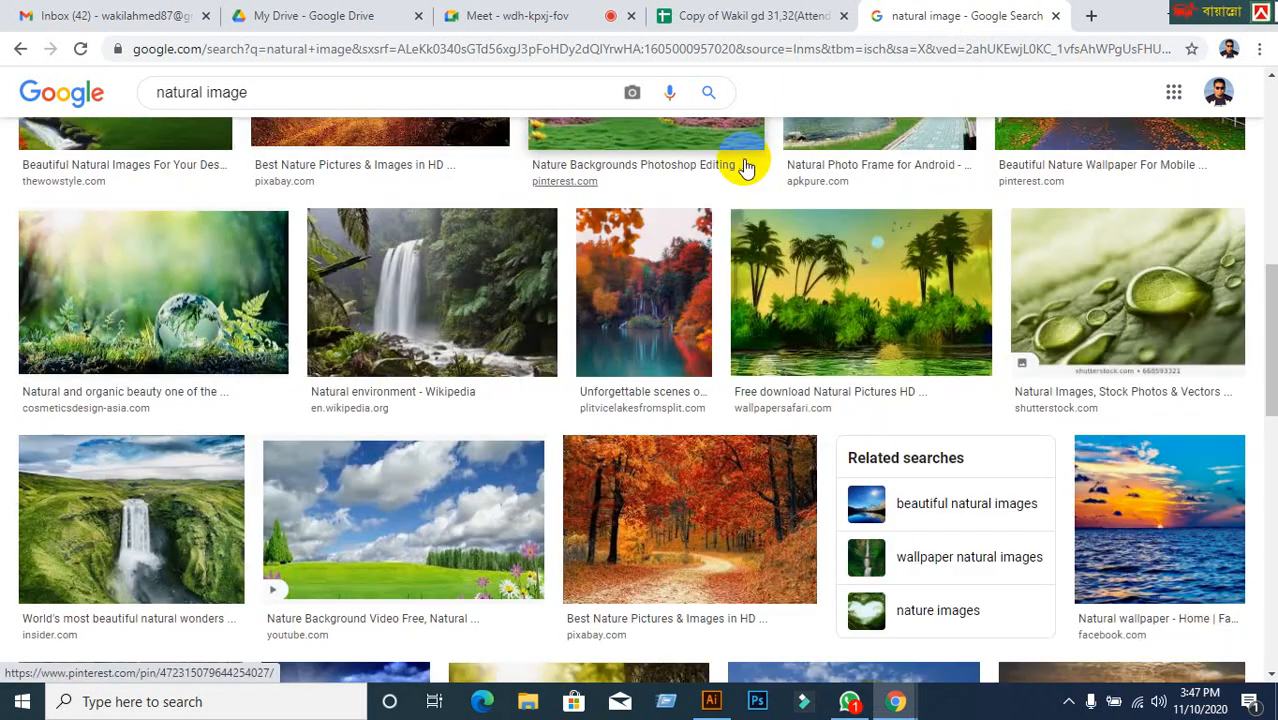
{"action": "scroll", "coordinate": [650, 473], "scroll_direction": "down", "scroll_amount": 4}
{"action": "scroll", "coordinate": [650, 478], "scroll_direction": "up", "scroll_amount": 3}
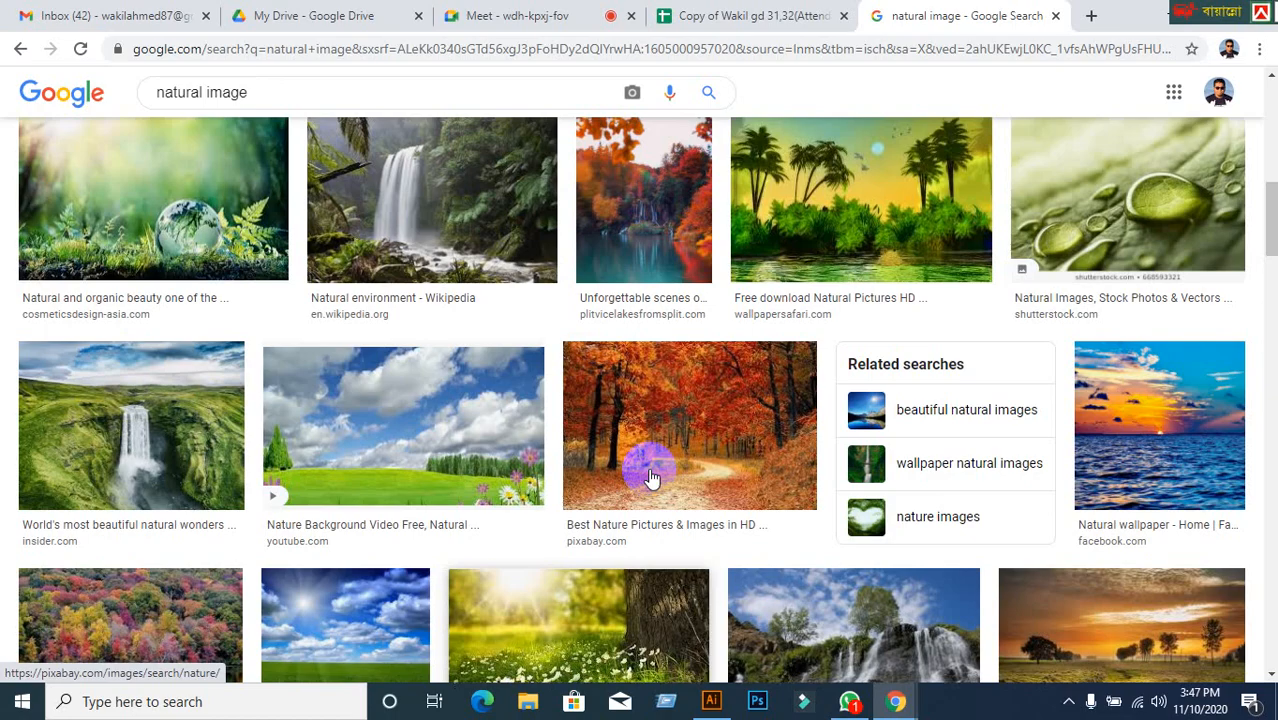
{"action": "scroll", "coordinate": [650, 478], "scroll_direction": "up", "scroll_amount": 3}
{"action": "scroll", "coordinate": [650, 478], "scroll_direction": "down", "scroll_amount": 8}
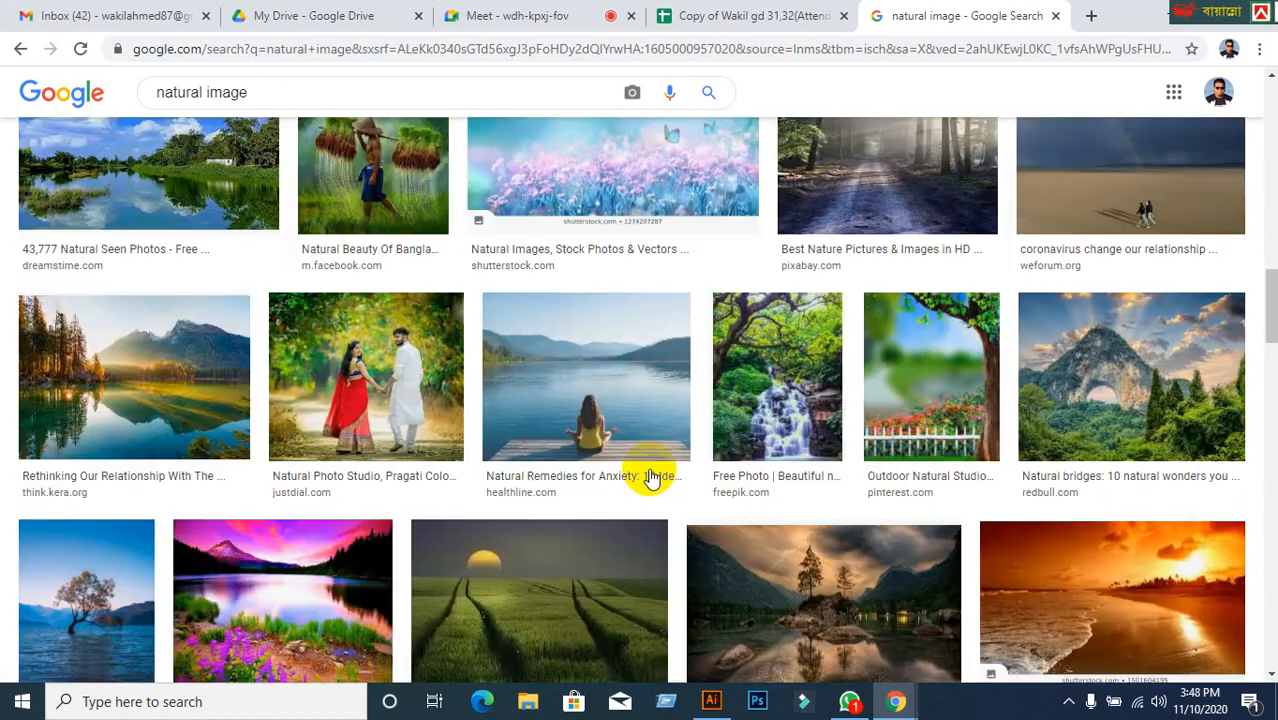
{"action": "scroll", "coordinate": [650, 478], "scroll_direction": "down", "scroll_amount": 5}
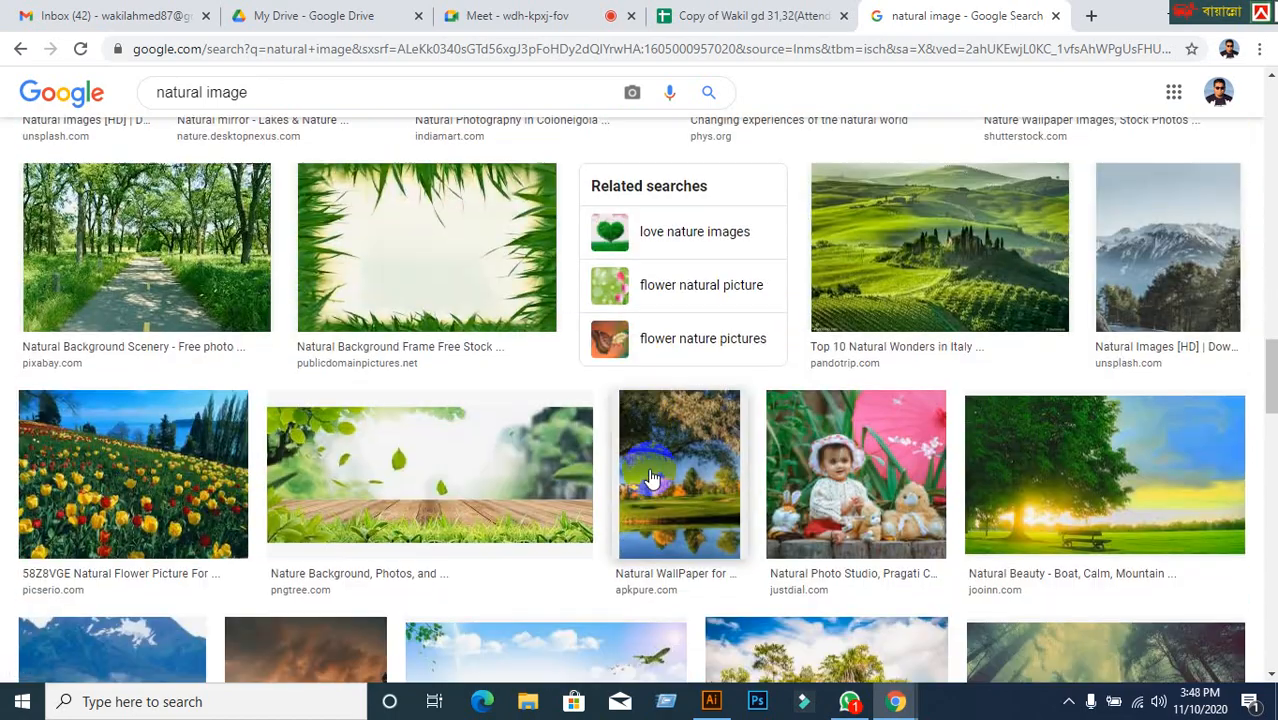
{"action": "scroll", "coordinate": [650, 478], "scroll_direction": "down", "scroll_amount": 6}
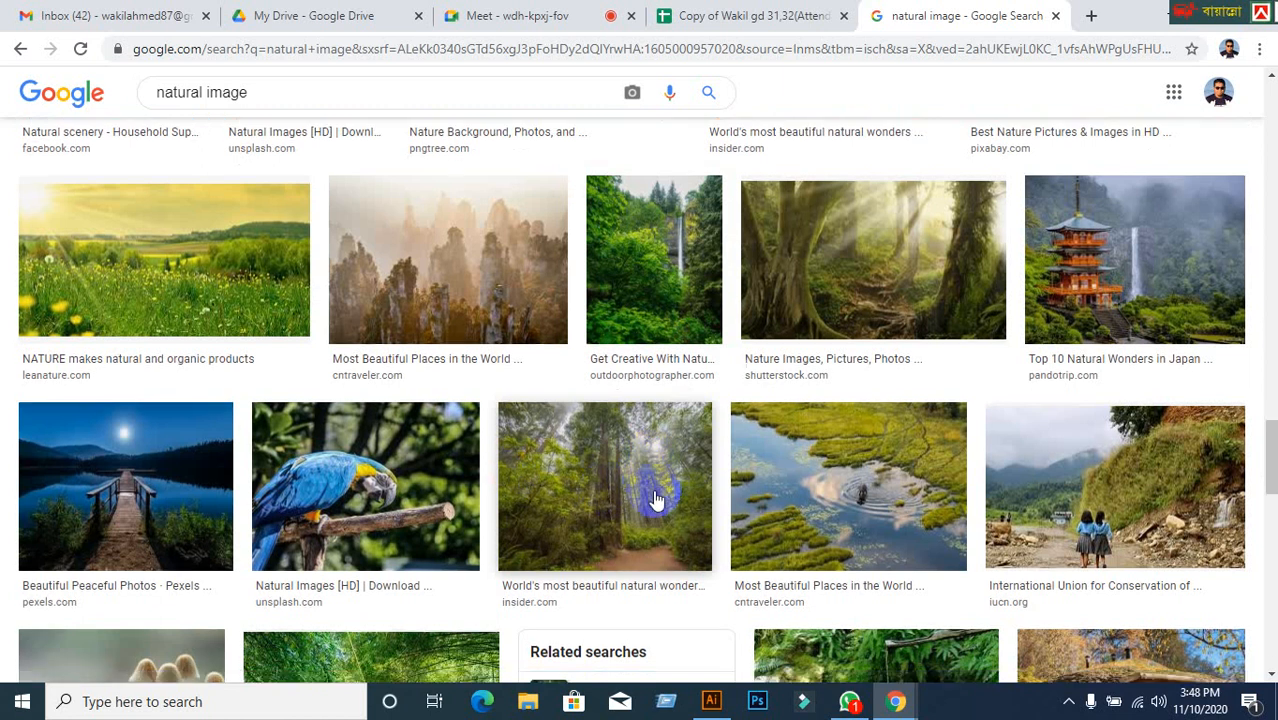
{"action": "scroll", "coordinate": [650, 490], "scroll_direction": "down", "scroll_amount": 2}
{"action": "left_click", "coordinate": [1146, 346]}
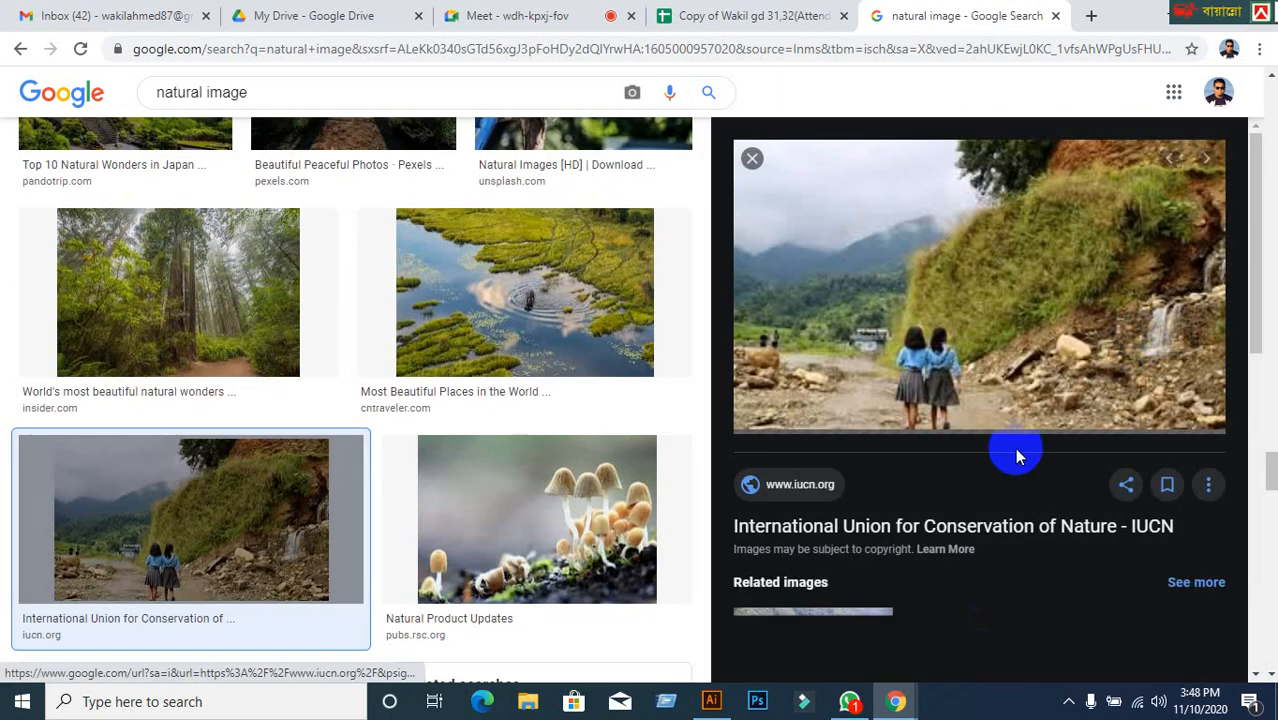
Copy the schoolgirls photo to the clipboard and switch back to Illustrator.
{"action": "right_click", "coordinate": [940, 306]}
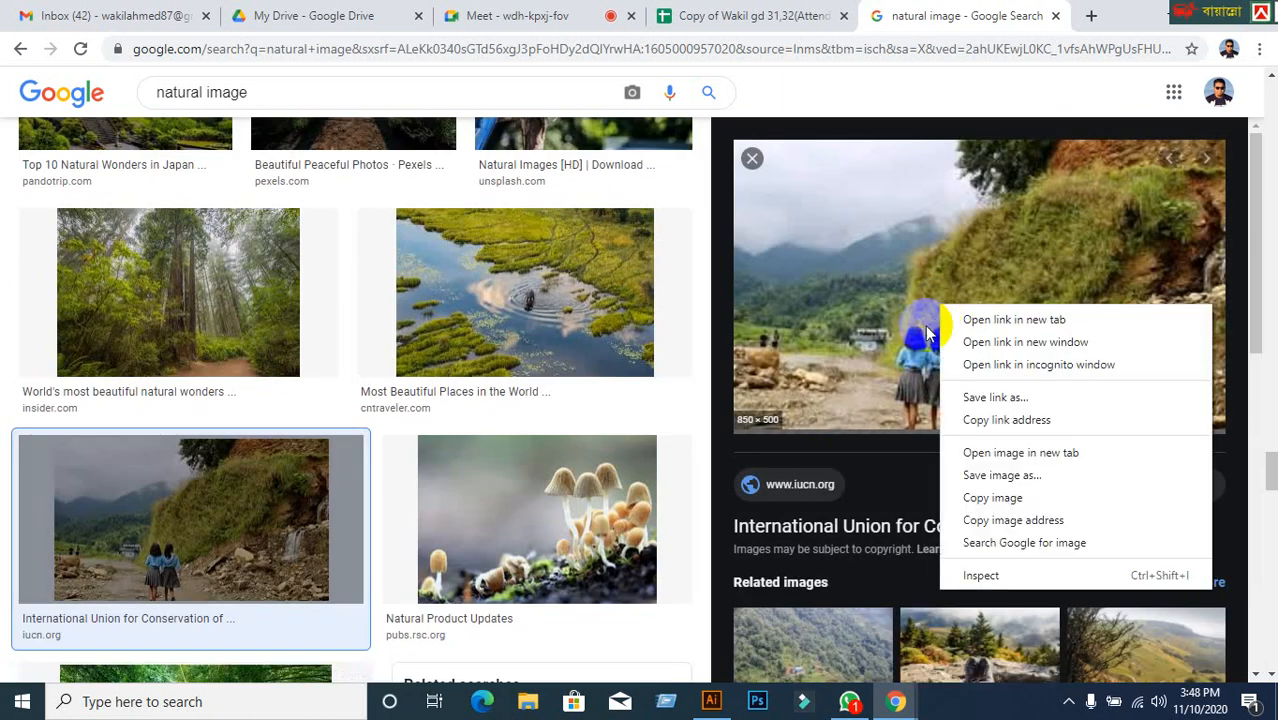
{"action": "left_click", "coordinate": [871, 264]}
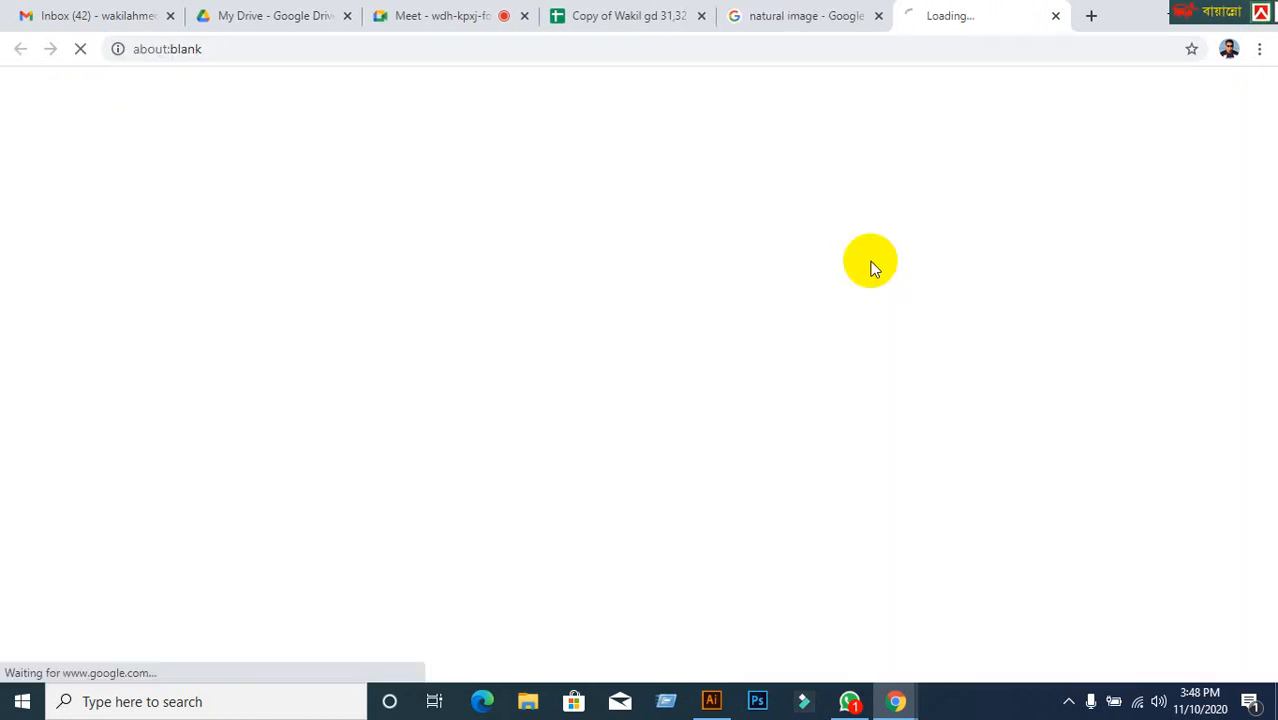
{"action": "left_click", "coordinate": [1055, 16]}
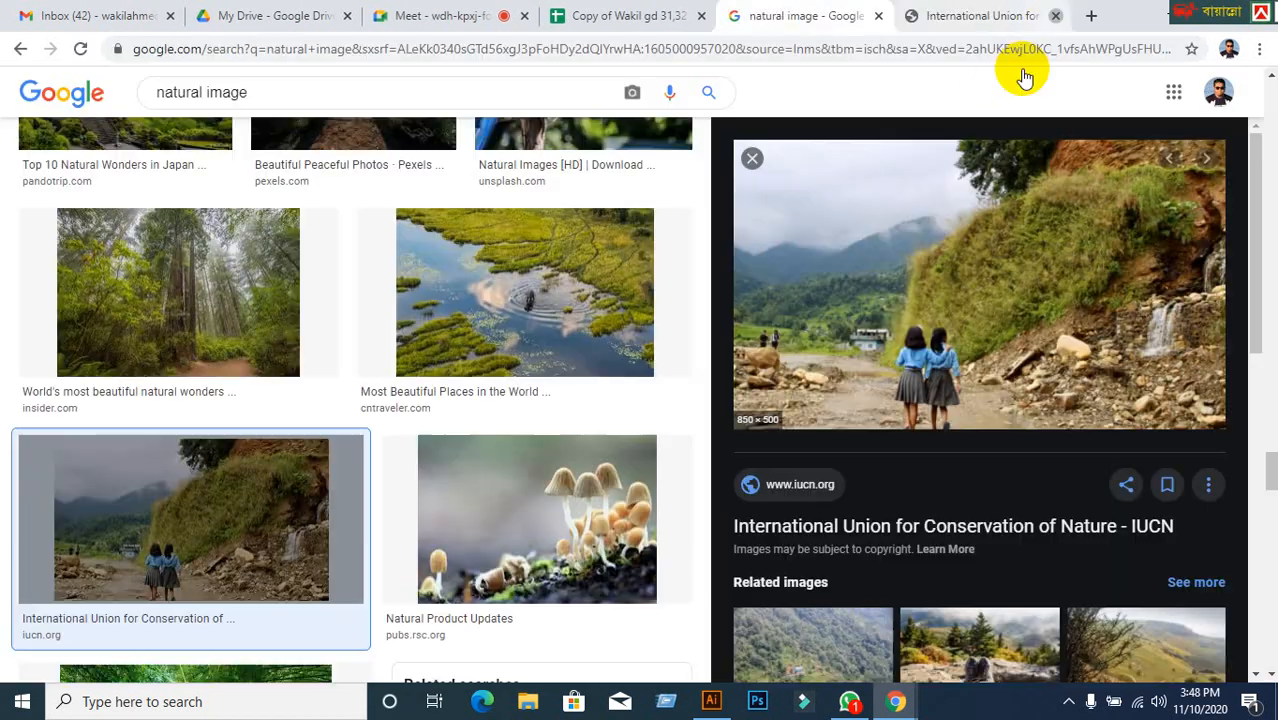
{"action": "right_click", "coordinate": [928, 292]}
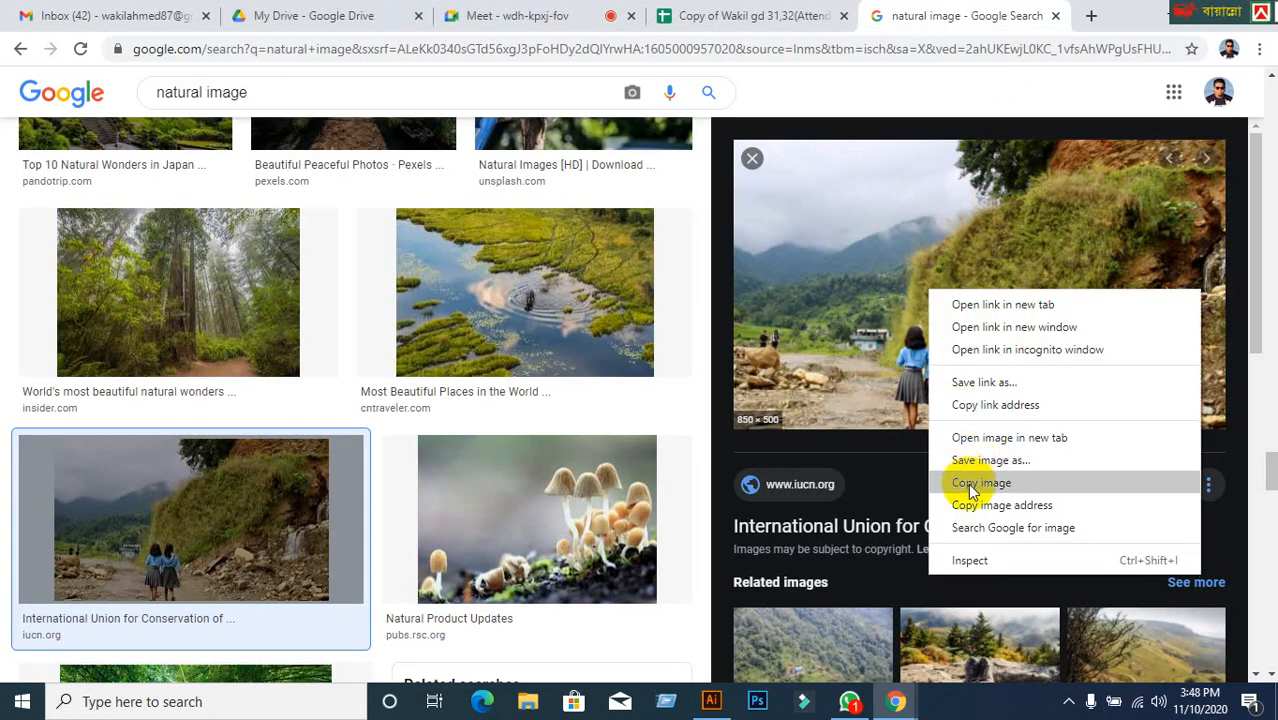
{"action": "left_click", "coordinate": [755, 585]}
{"action": "left_click", "coordinate": [723, 706]}
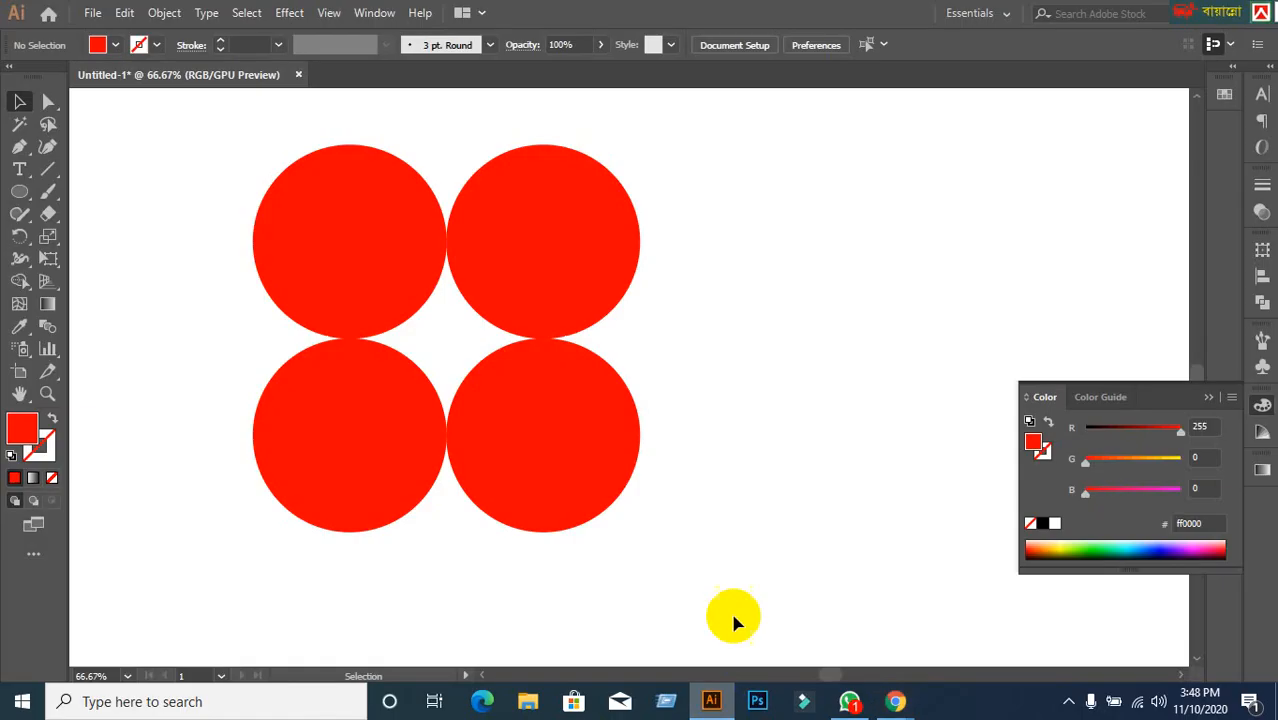
{"action": "key", "text": "ctrl+v"}
{"action": "left_click", "coordinate": [704, 494]}
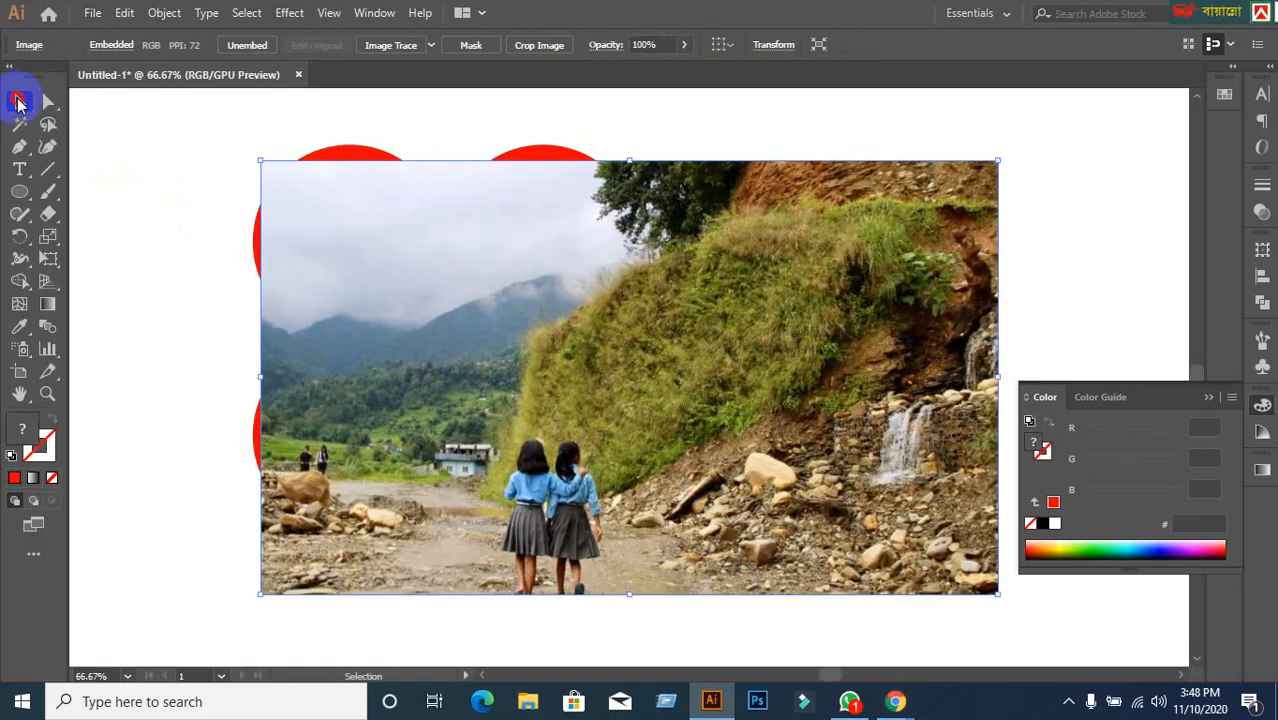
{"action": "left_click_drag", "start_coordinate": [645, 351], "coordinate": [546, 330]}
{"action": "scroll", "coordinate": [556, 348], "scroll_direction": "down", "scroll_amount": 1}
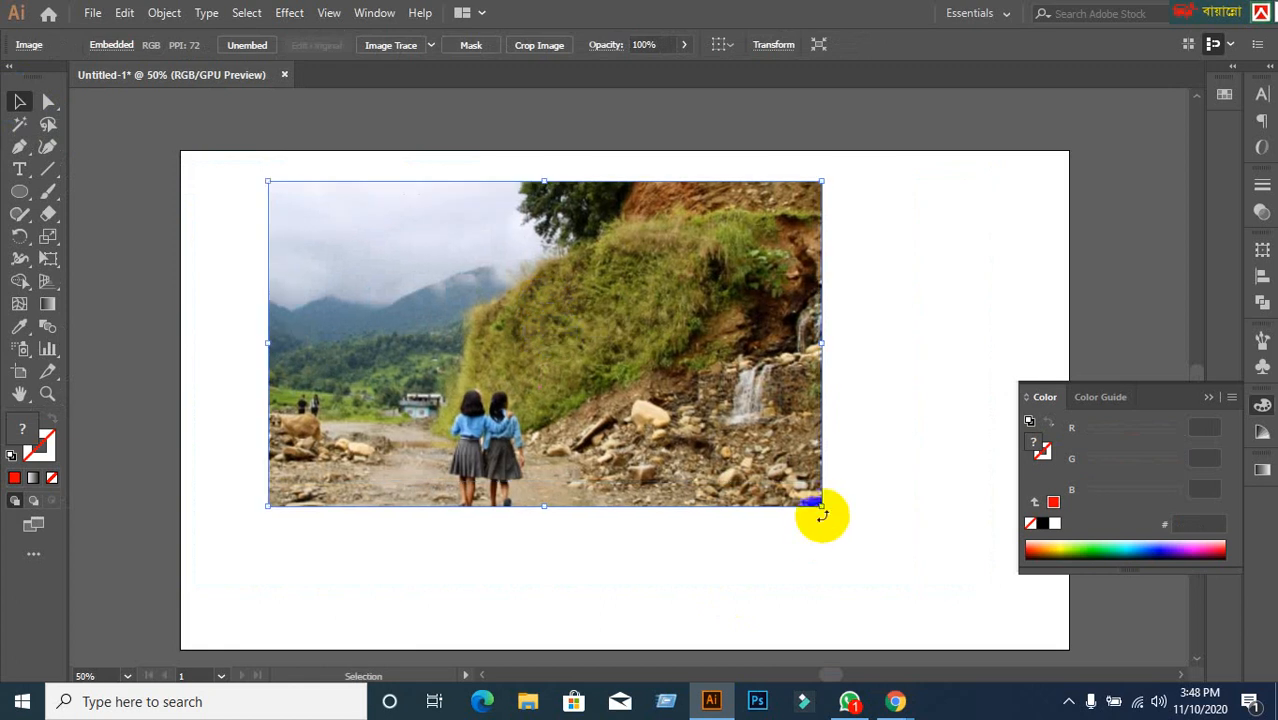
{"action": "key", "text": "Delete"}
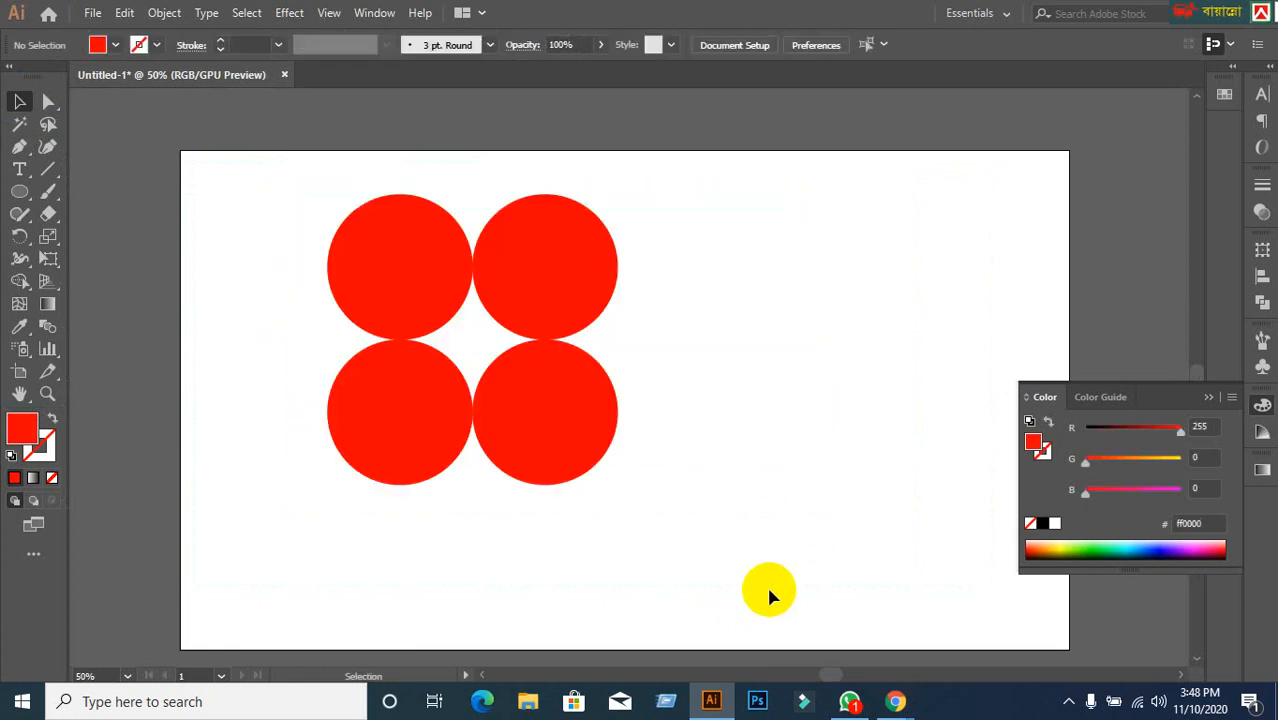
Back in the natural image results, preview the Natural Photo Frame shot of a girl with an umbrella.
{"action": "left_click", "coordinate": [893, 705]}
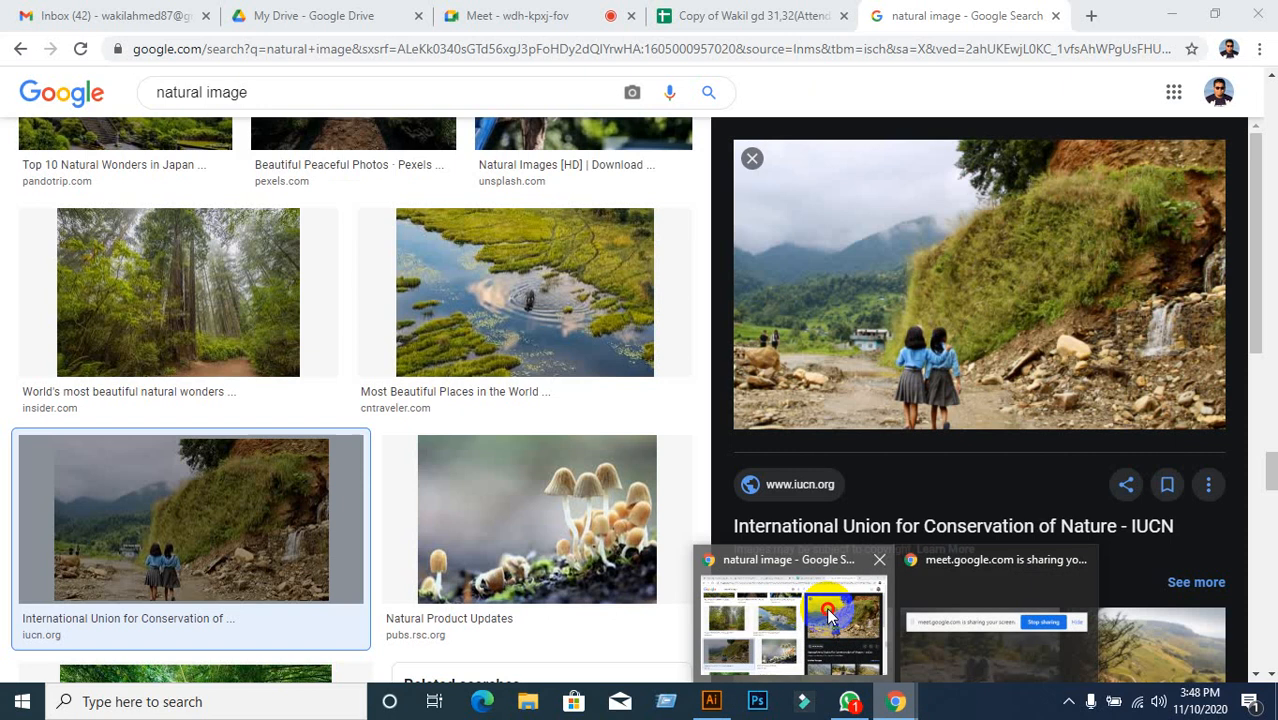
{"action": "left_click", "coordinate": [800, 620]}
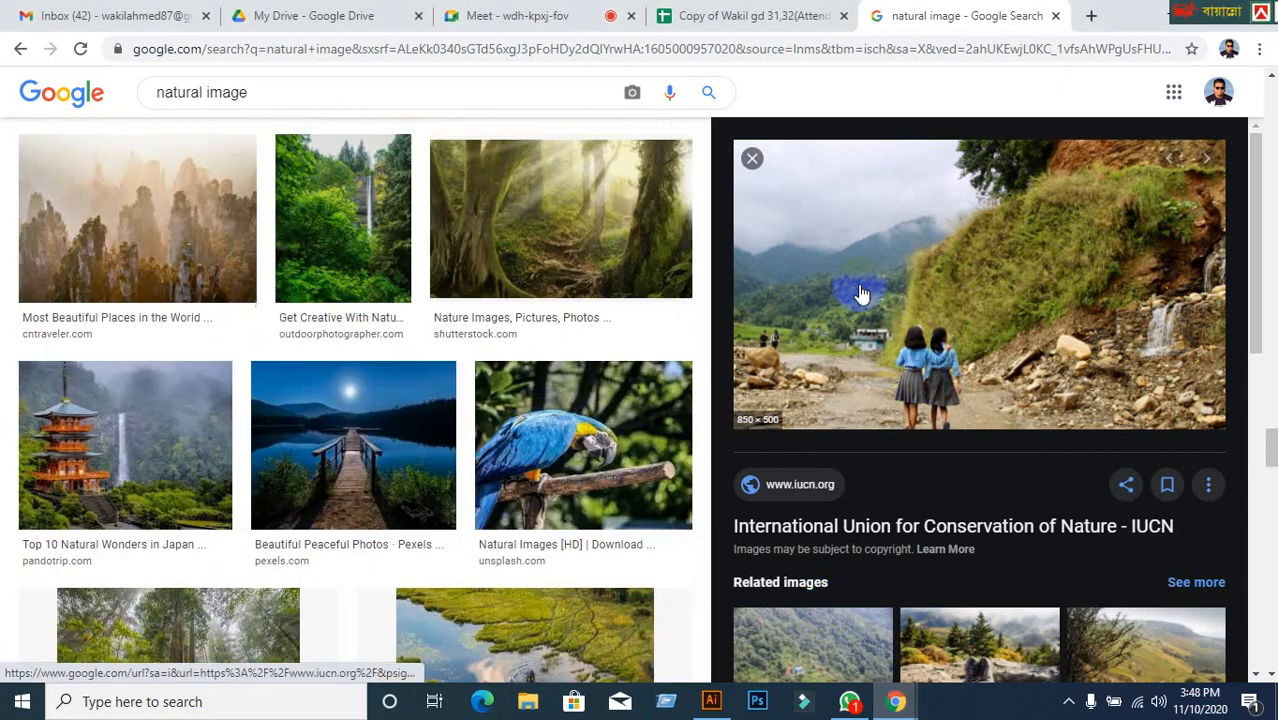
{"action": "left_click", "coordinate": [752, 158]}
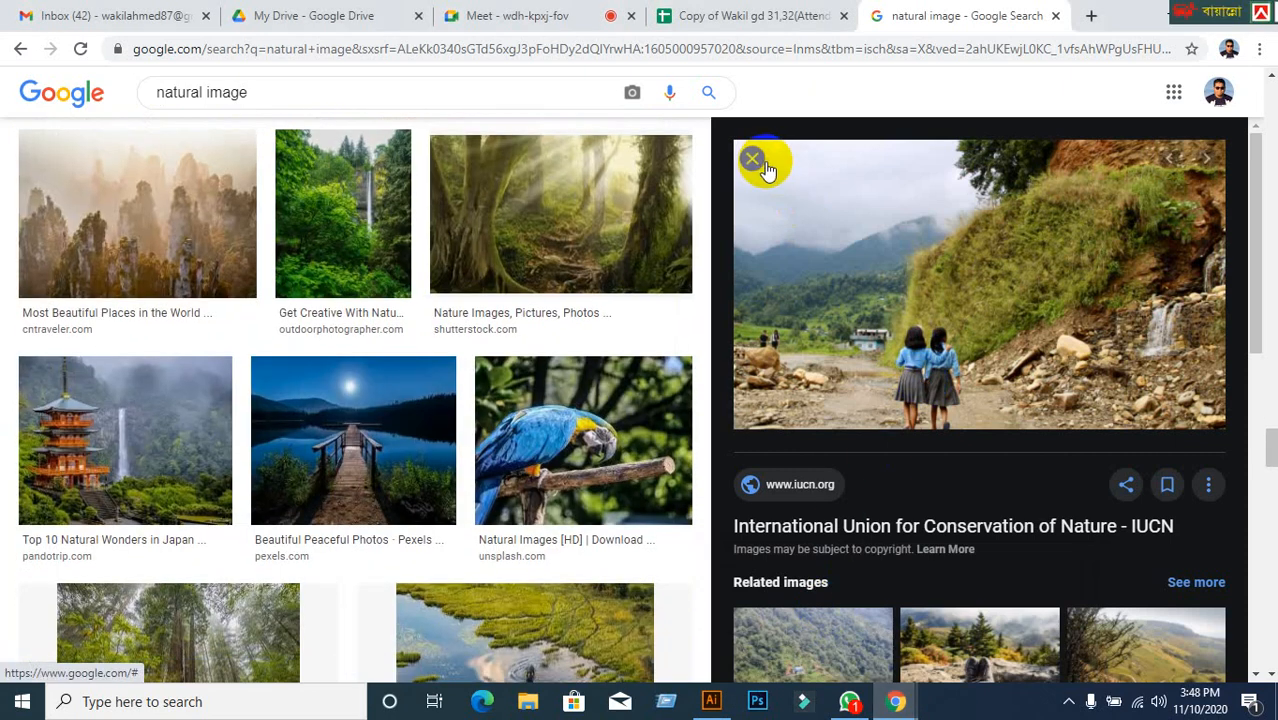
{"action": "scroll", "coordinate": [884, 472], "scroll_direction": "up", "scroll_amount": 3}
{"action": "scroll", "coordinate": [884, 472], "scroll_direction": "up", "scroll_amount": 15}
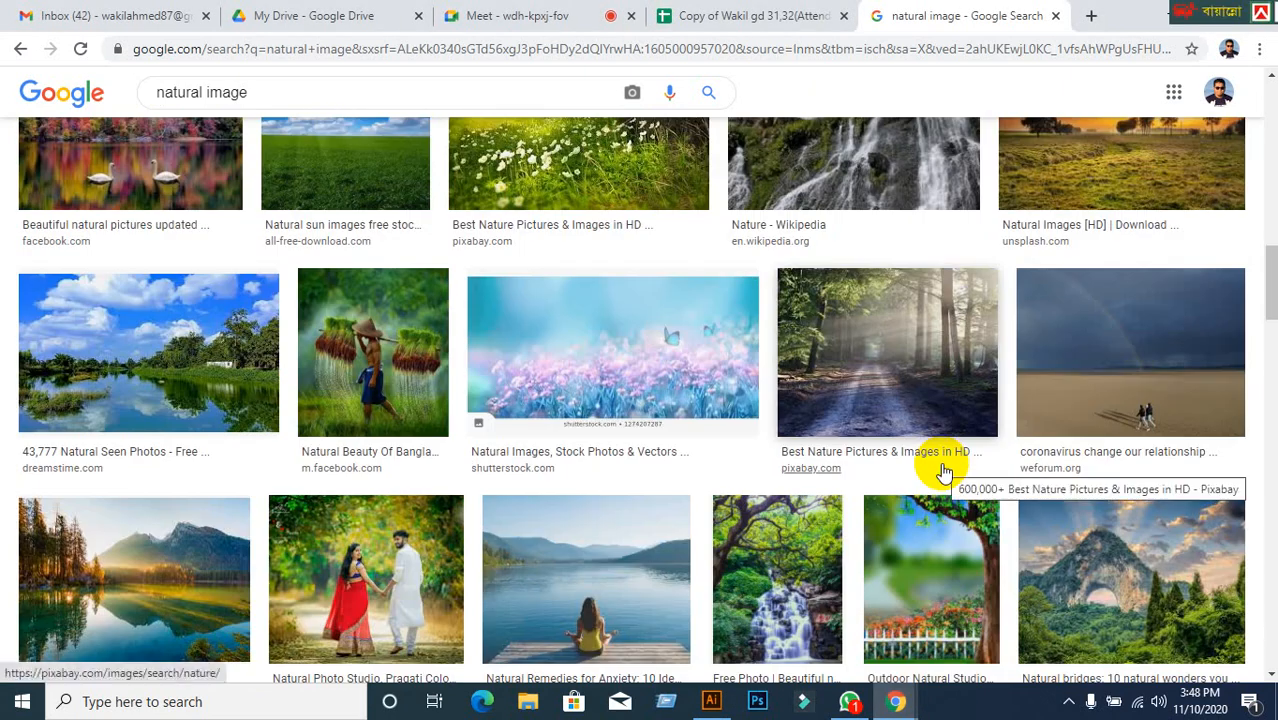
{"action": "scroll", "coordinate": [944, 472], "scroll_direction": "up", "scroll_amount": 15}
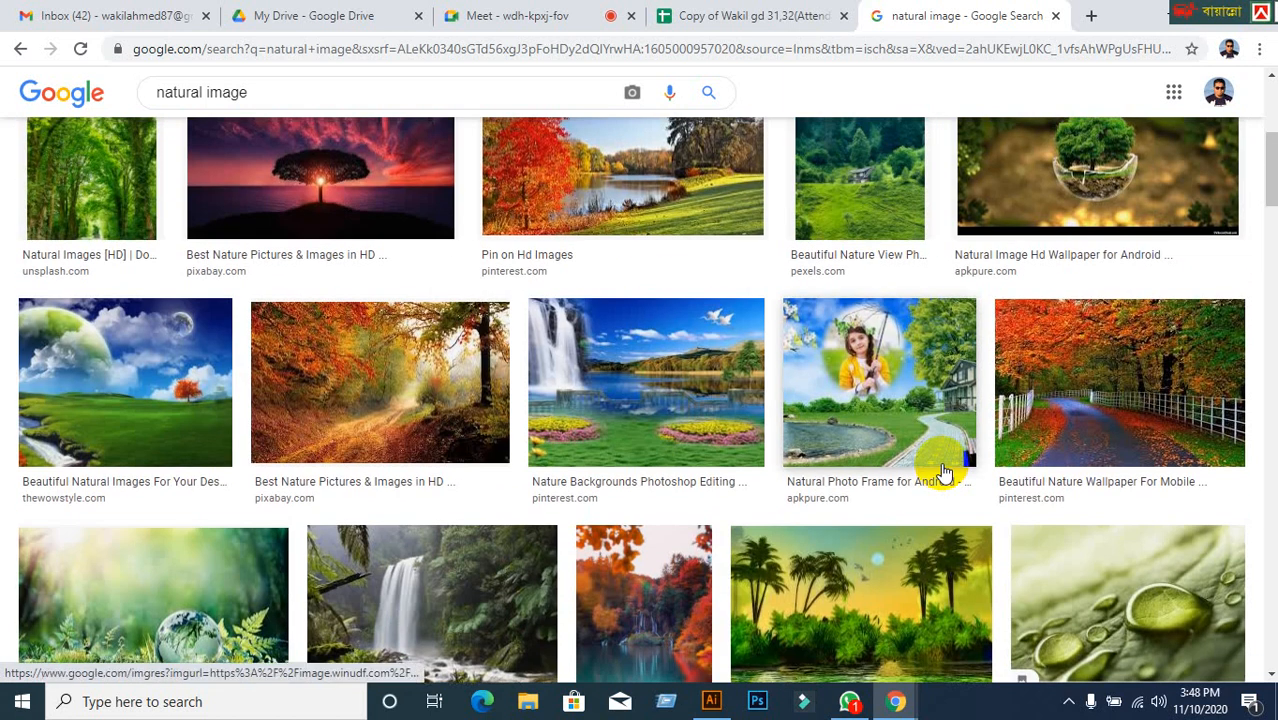
{"action": "left_click", "coordinate": [944, 472]}
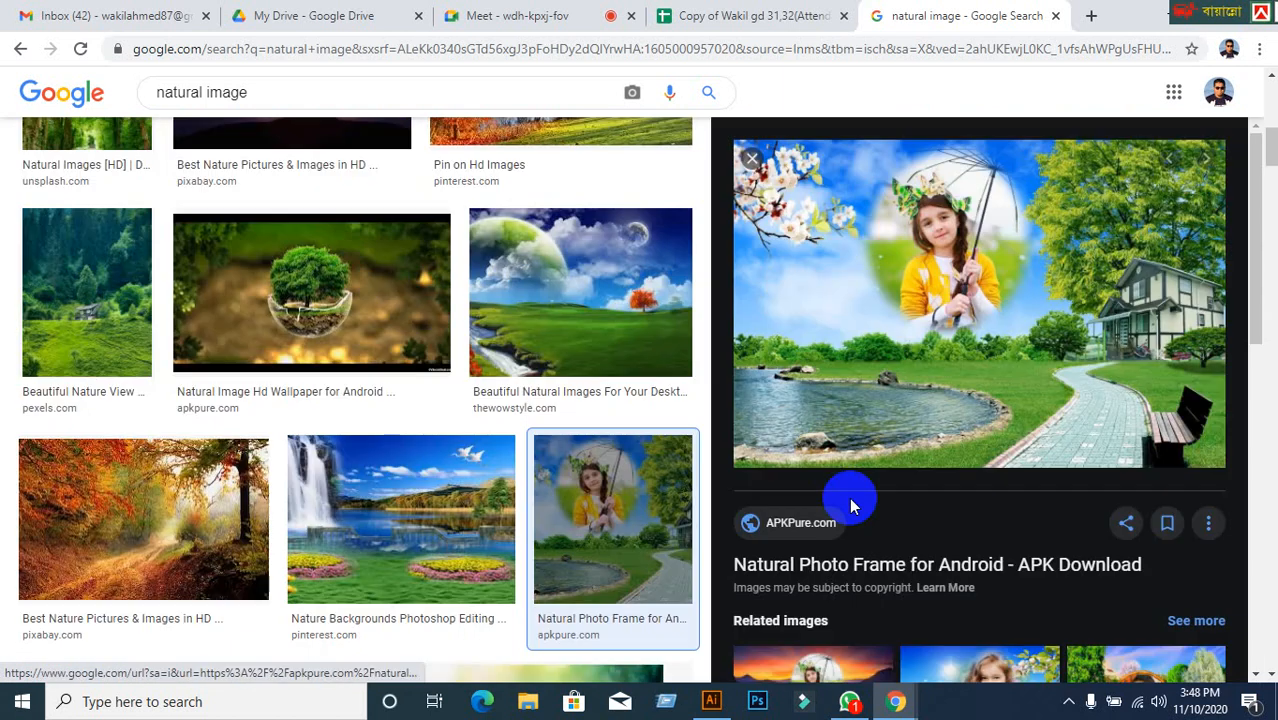
Copy the girl-with-umbrella image and switch back to Illustrator.
{"action": "right_click", "coordinate": [858, 292]}
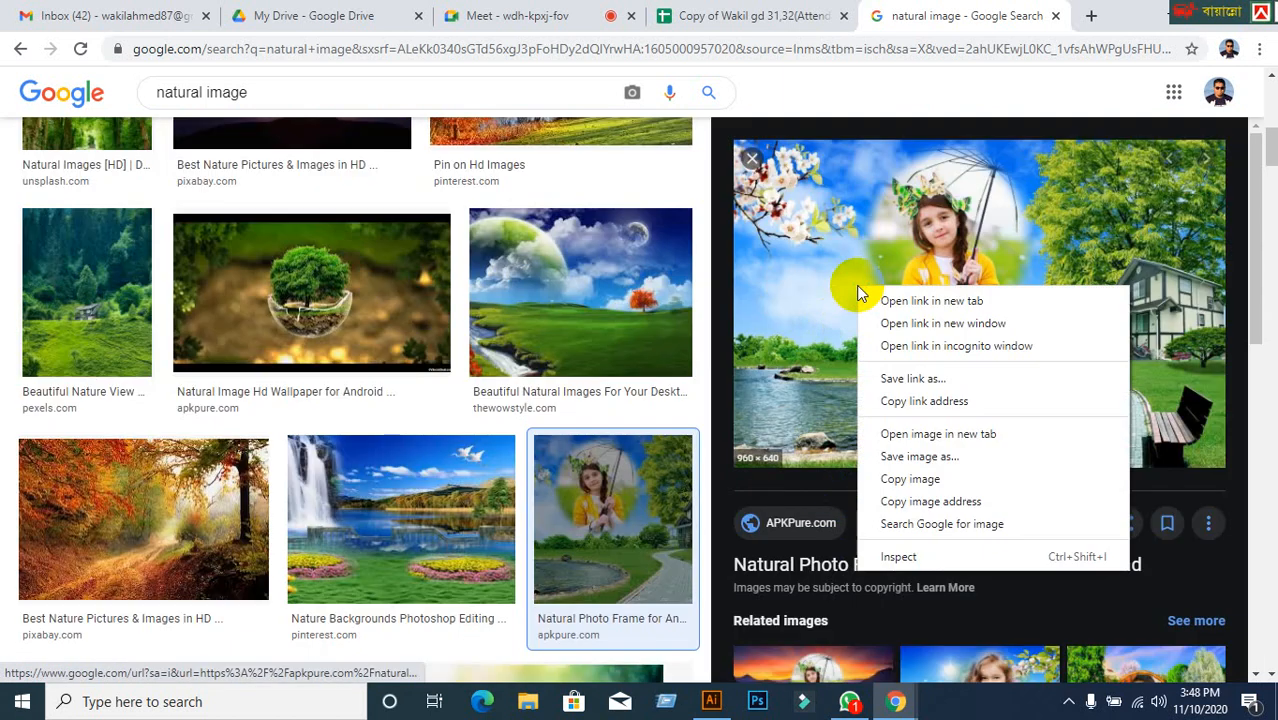
{"action": "left_click", "coordinate": [905, 480]}
{"action": "left_click", "coordinate": [711, 700]}
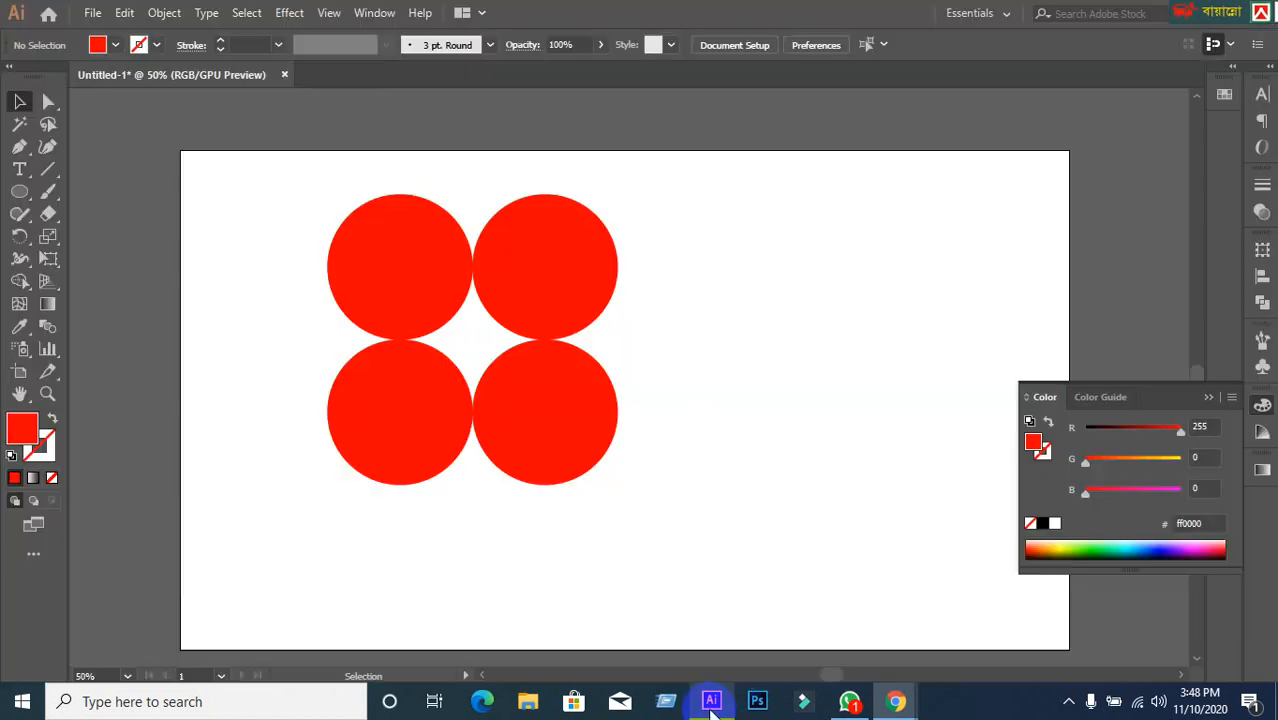
Paste the nature photo onto the artboard and send it to the back behind the red circles.
{"action": "key", "text": "ctrl+v"}
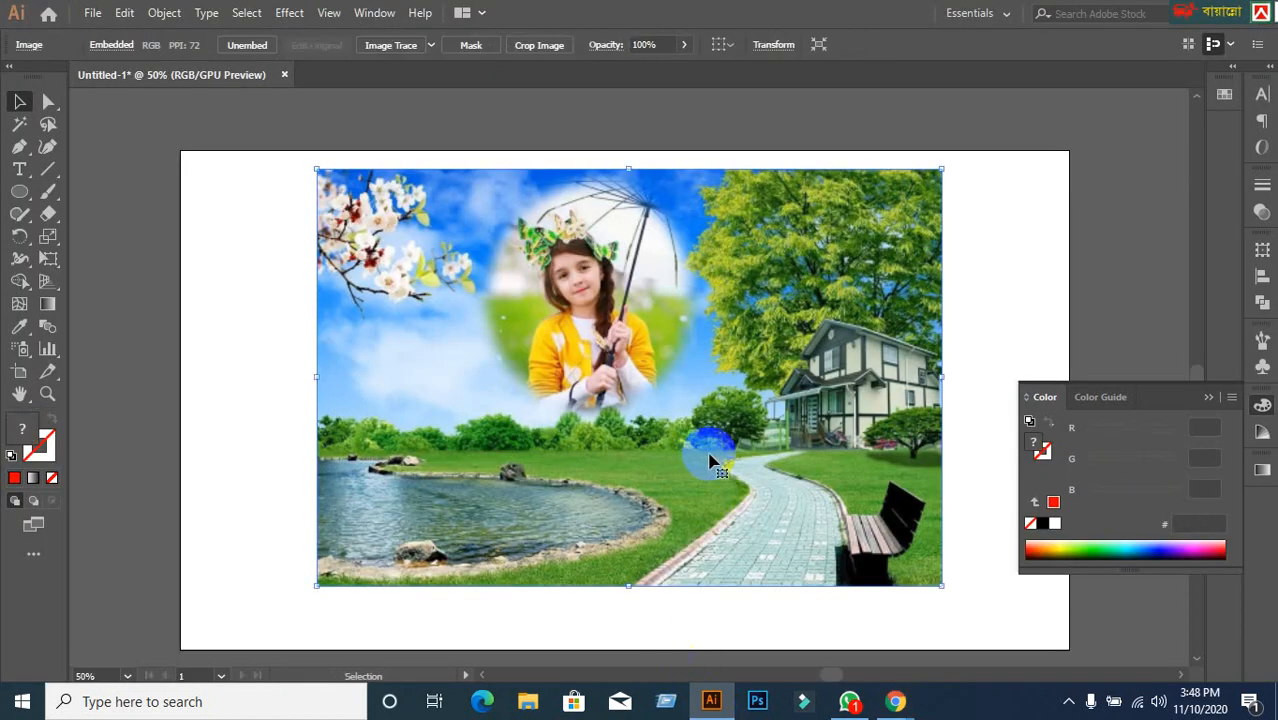
{"action": "left_click_drag", "start_coordinate": [707, 437], "coordinate": [557, 432]}
{"action": "right_click", "coordinate": [557, 430]}
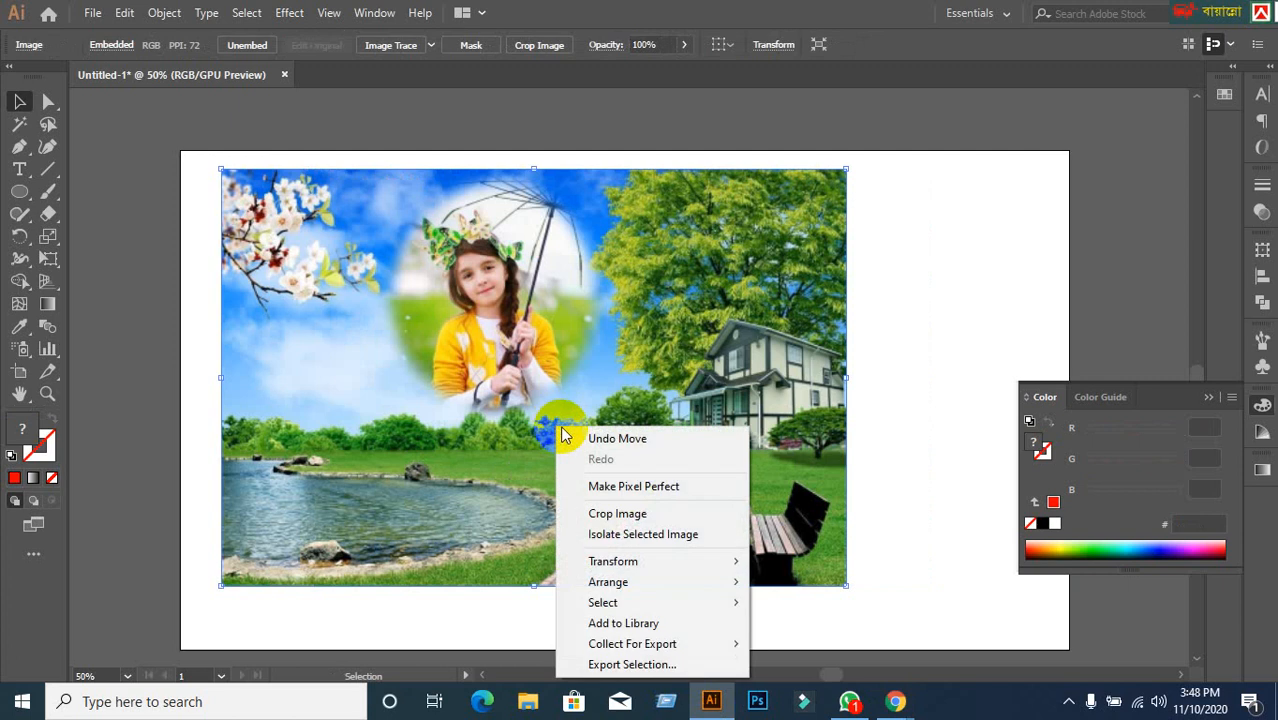
{"action": "mouse_move", "coordinate": [620, 582]}
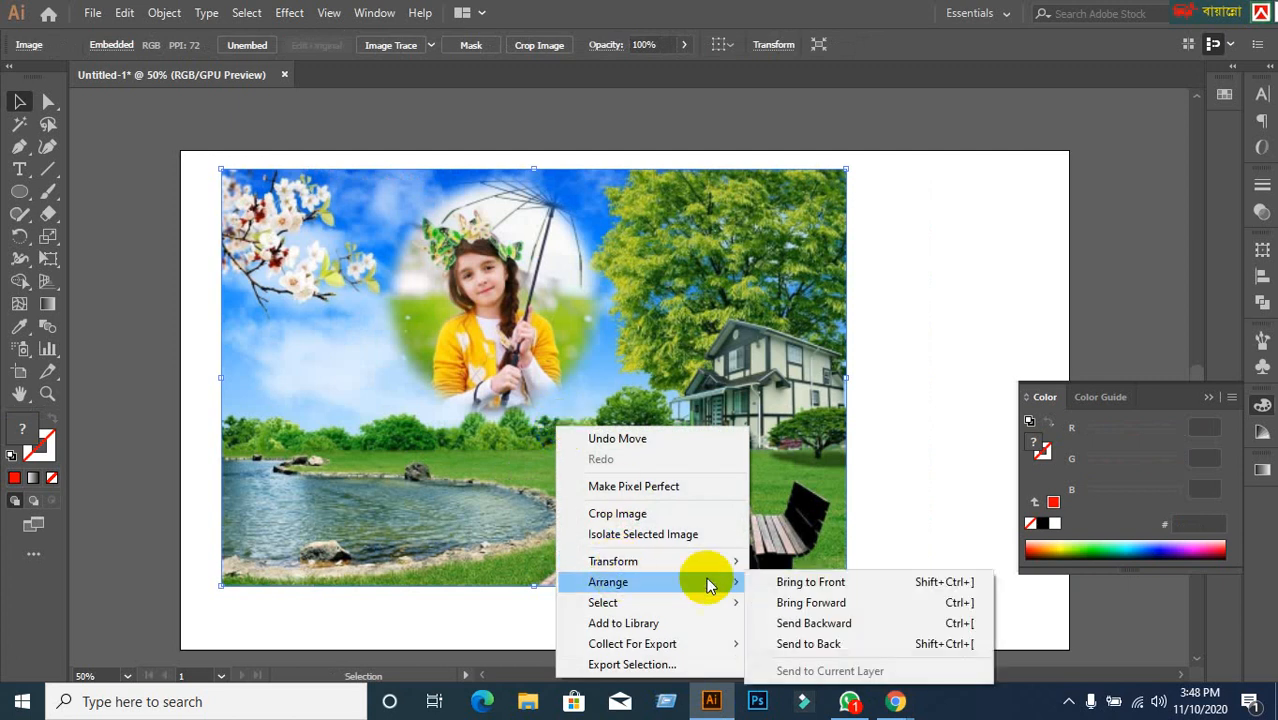
{"action": "left_click", "coordinate": [805, 642]}
{"action": "left_click_drag", "start_coordinate": [736, 466], "coordinate": [695, 466]}
{"action": "left_click", "coordinate": [887, 420]}
Try clipping the photo to the four circles with a clipping mask, then undo it.
{"action": "left_click", "coordinate": [398, 394]}
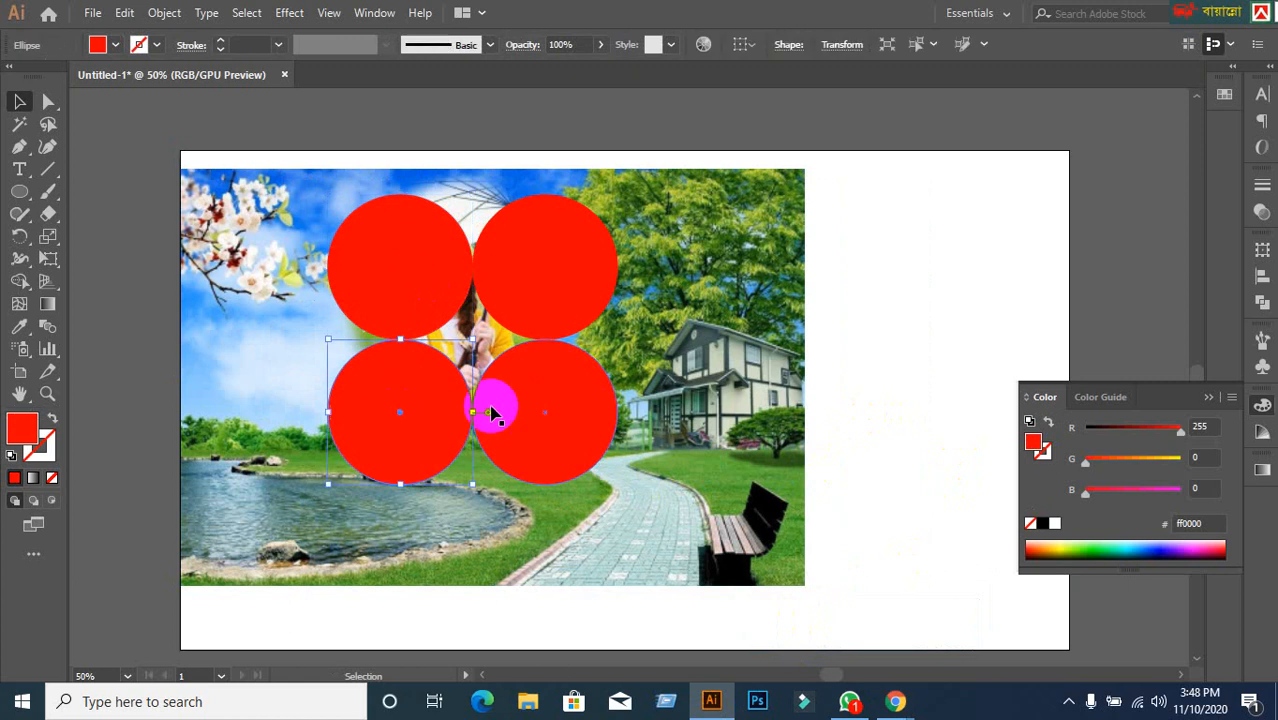
{"action": "left_click", "coordinate": [548, 316]}
{"action": "left_click", "coordinate": [941, 320]}
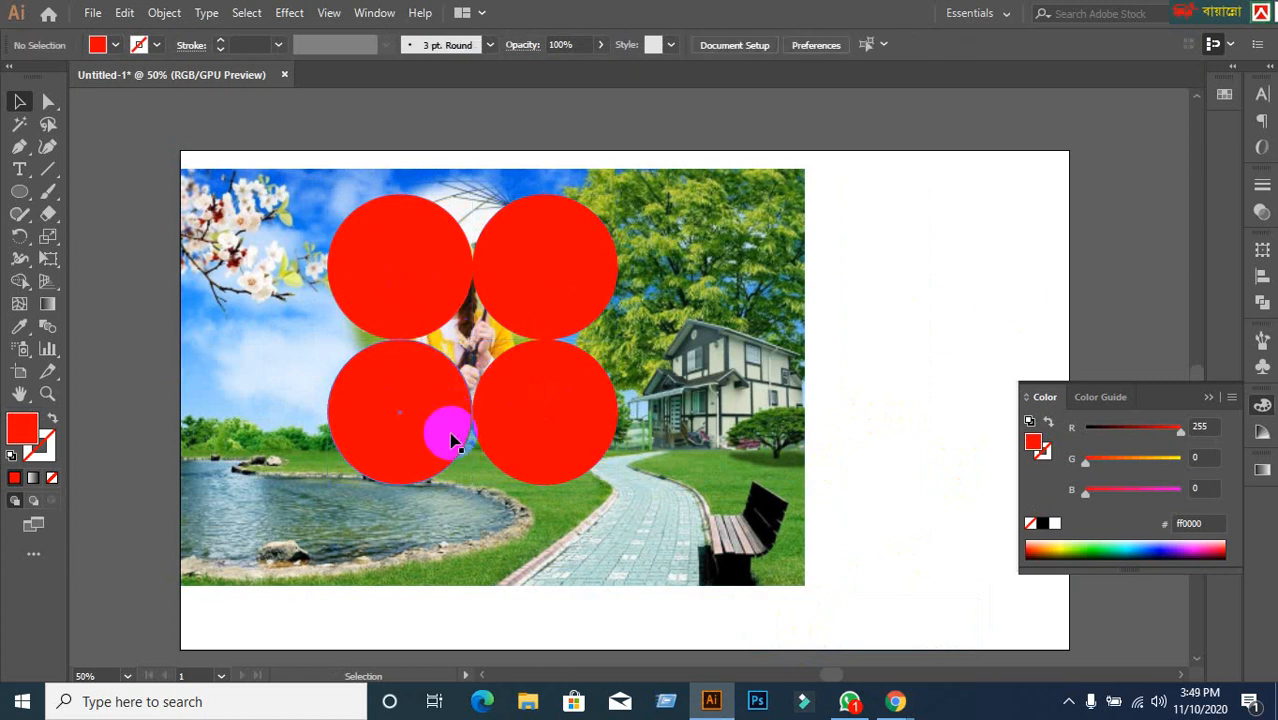
{"action": "left_click_drag", "start_coordinate": [428, 369], "coordinate": [622, 461]}
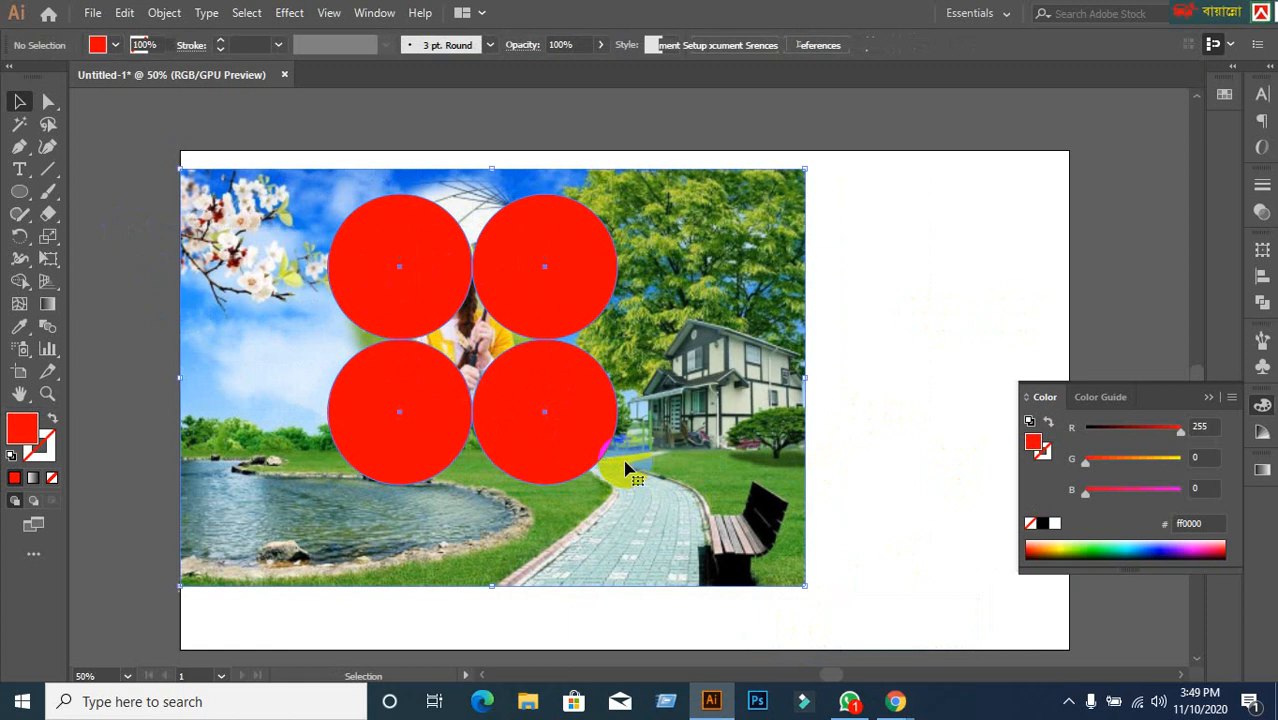
{"action": "right_click", "coordinate": [521, 420]}
{"action": "left_click", "coordinate": [630, 280]}
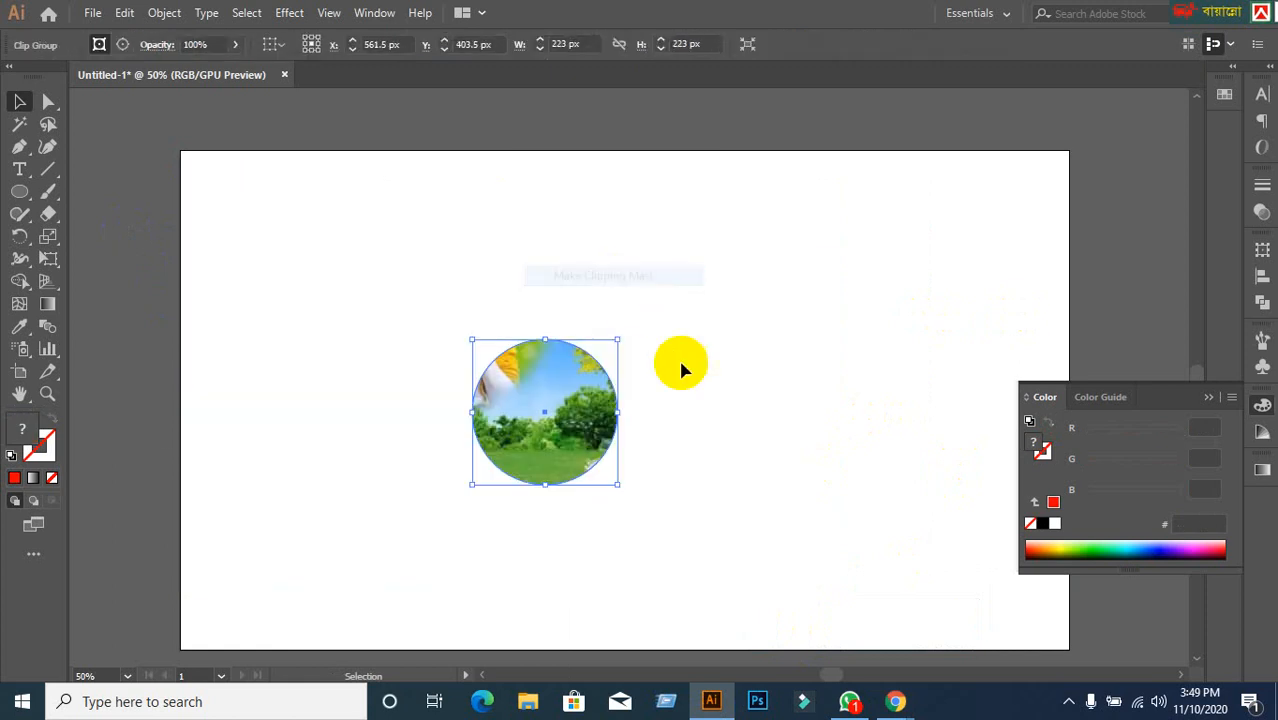
{"action": "left_click", "coordinate": [772, 424]}
{"action": "key", "text": "ctrl+z"}
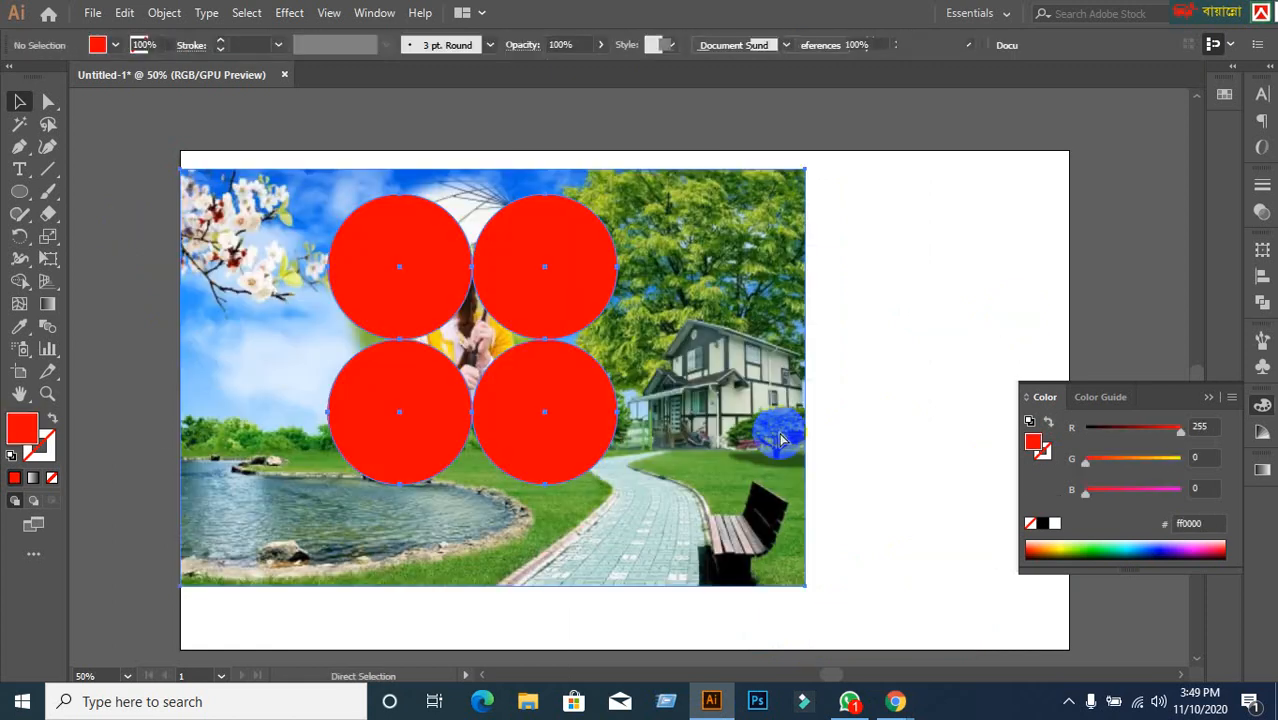
{"action": "left_click", "coordinate": [974, 427]}
Scale the photo down from its corner and centre it under the four circles.
{"action": "left_click", "coordinate": [758, 485]}
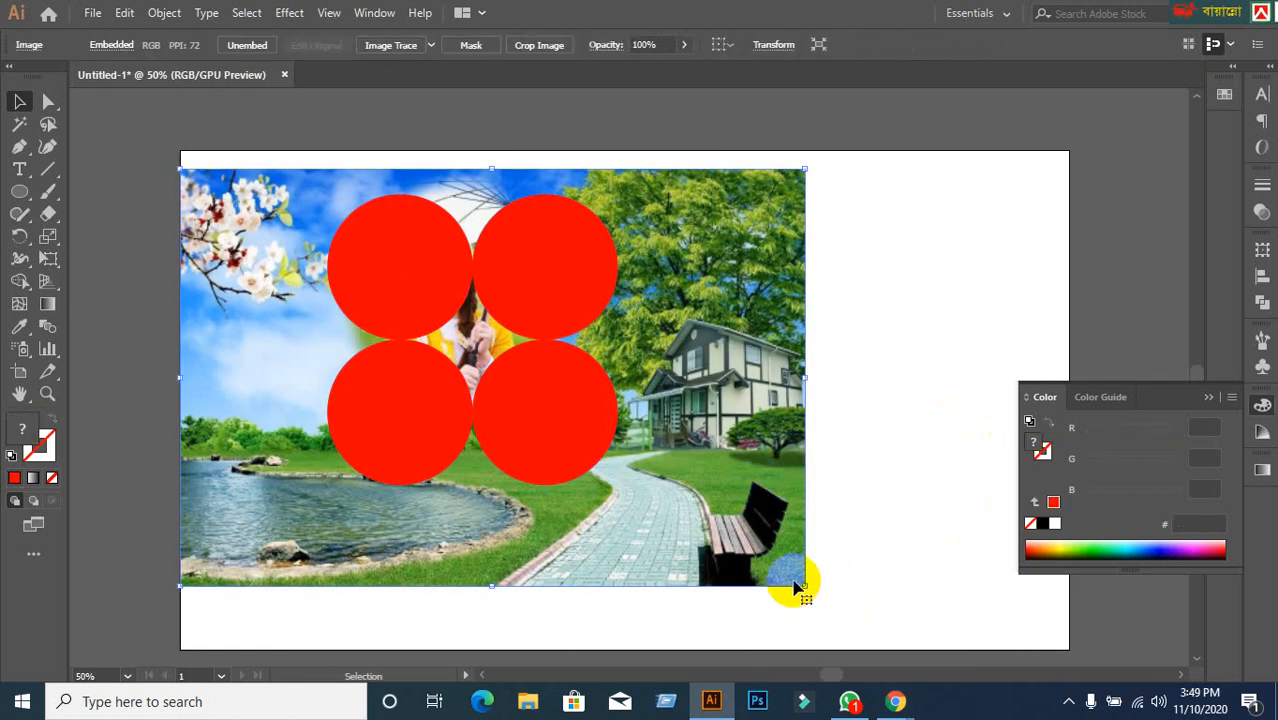
{"action": "left_click_drag", "start_coordinate": [803, 590], "coordinate": [716, 527]}
{"action": "left_click_drag", "start_coordinate": [645, 497], "coordinate": [679, 497]}
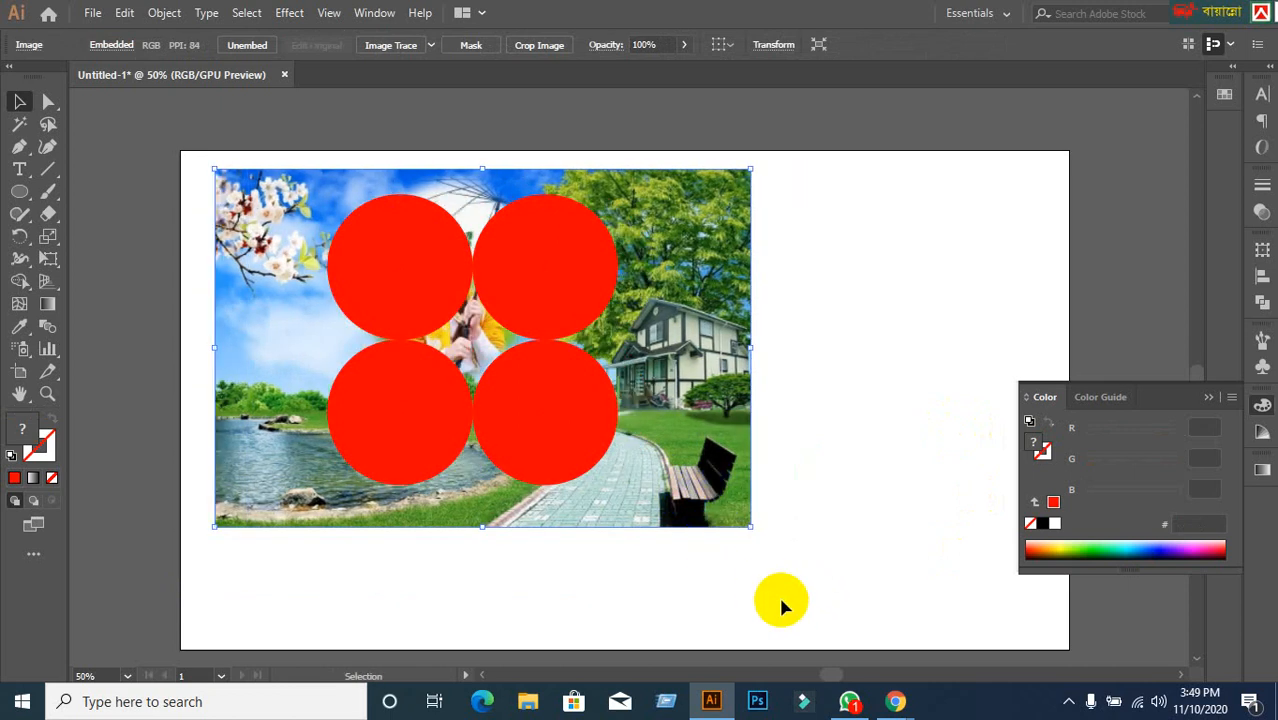
{"action": "left_click", "coordinate": [778, 594]}
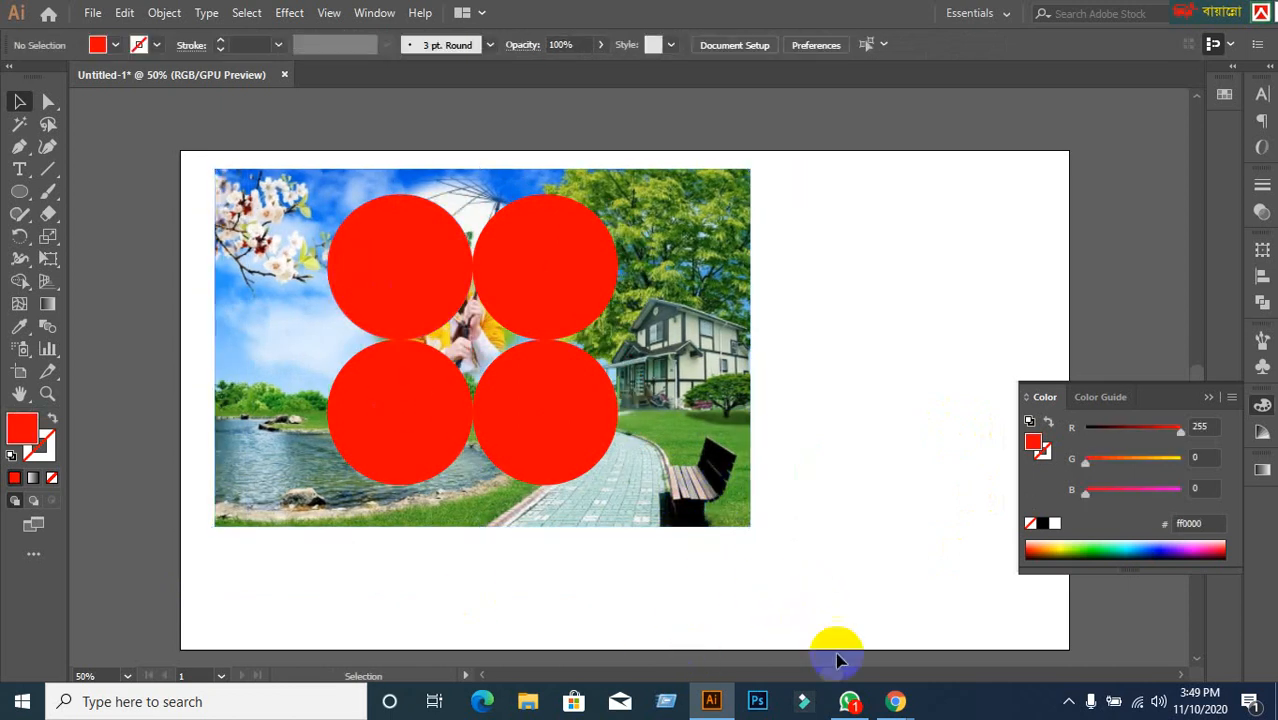
Admit the waiting participant into the Google Meet call, then return to Illustrator.
{"action": "mouse_move", "coordinate": [893, 690]}
{"action": "left_click", "coordinate": [812, 622]}
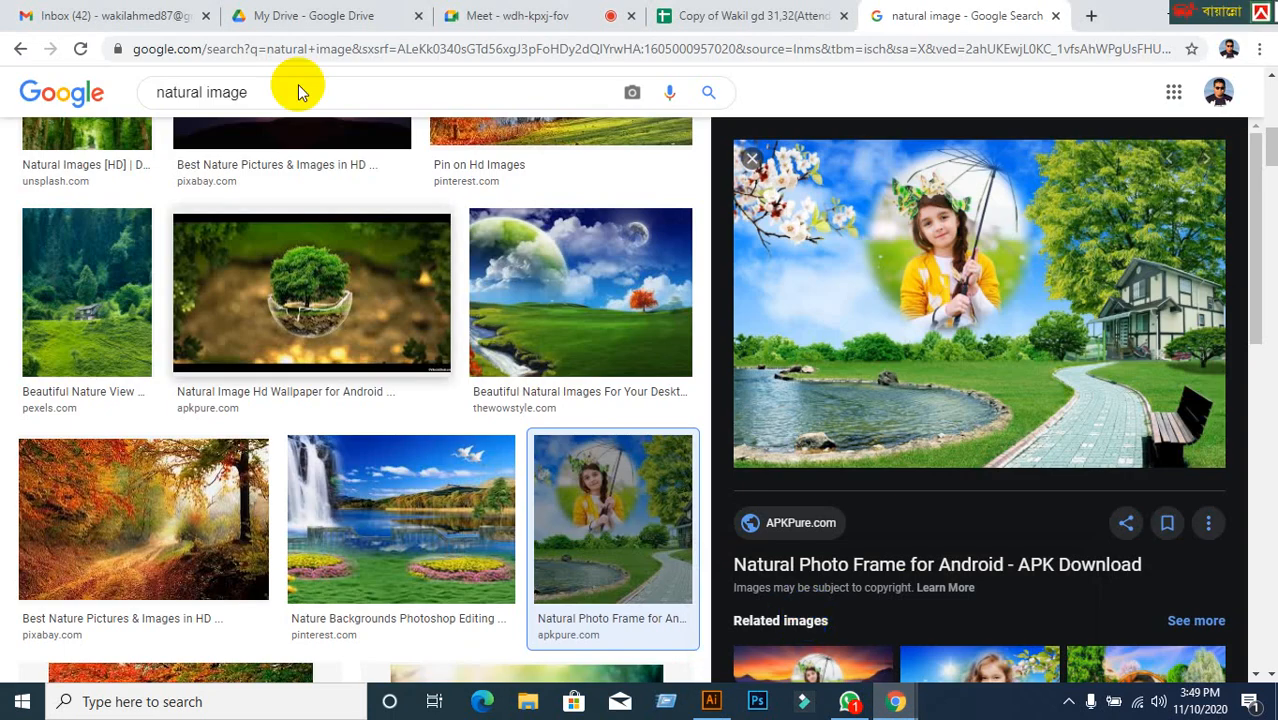
{"action": "left_click", "coordinate": [265, 16]}
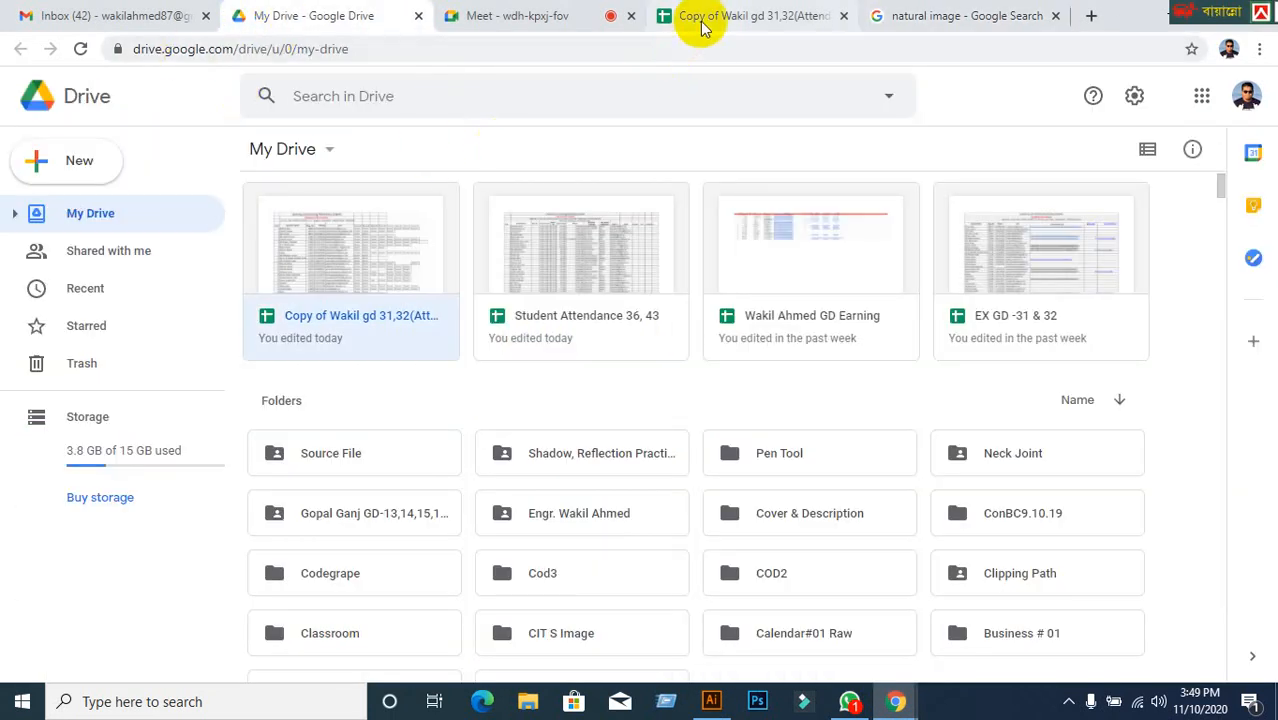
{"action": "left_click", "coordinate": [575, 18]}
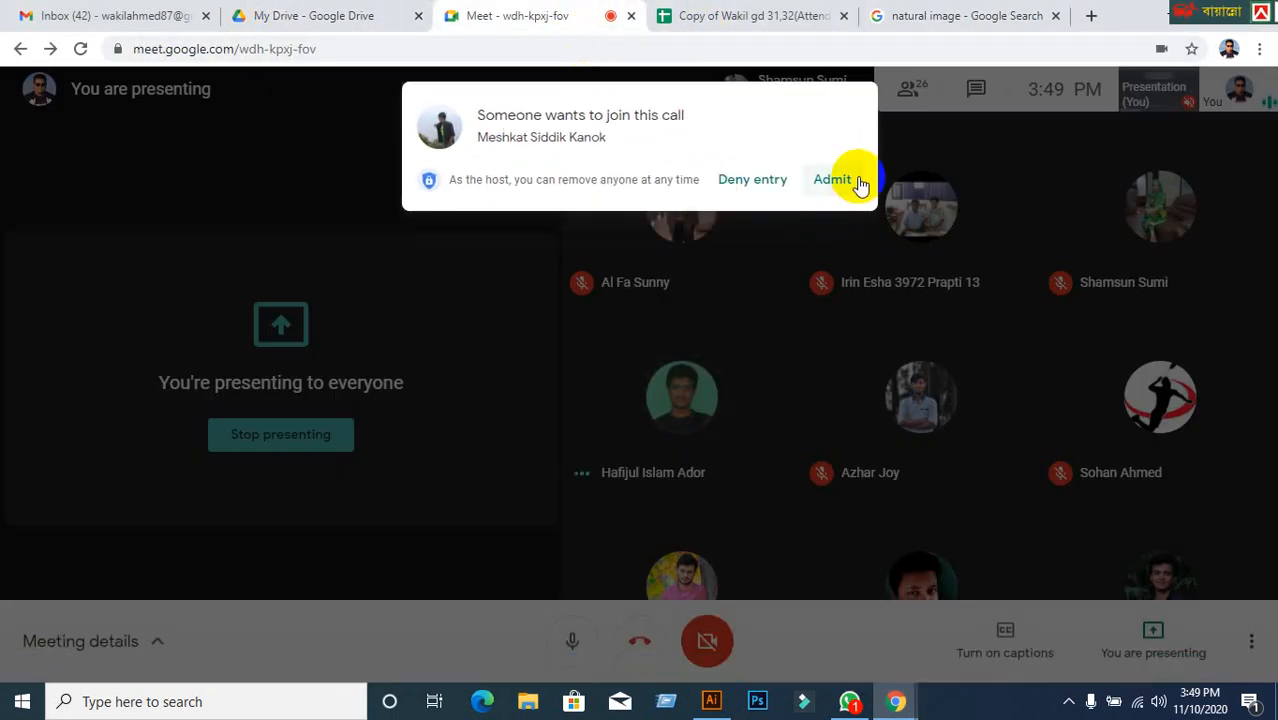
{"action": "left_click", "coordinate": [859, 184]}
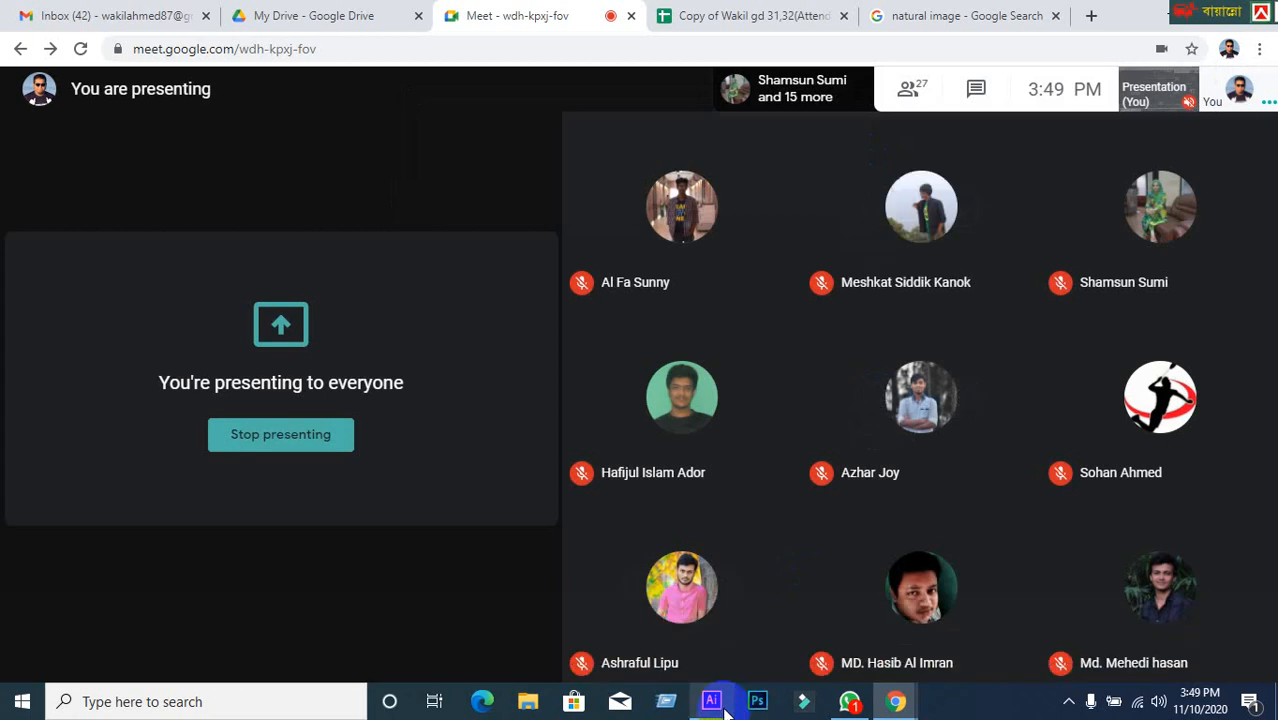
{"action": "left_click", "coordinate": [720, 705]}
Select all four red circles and group them with Ctrl+G.
{"action": "left_click", "coordinate": [422, 403]}
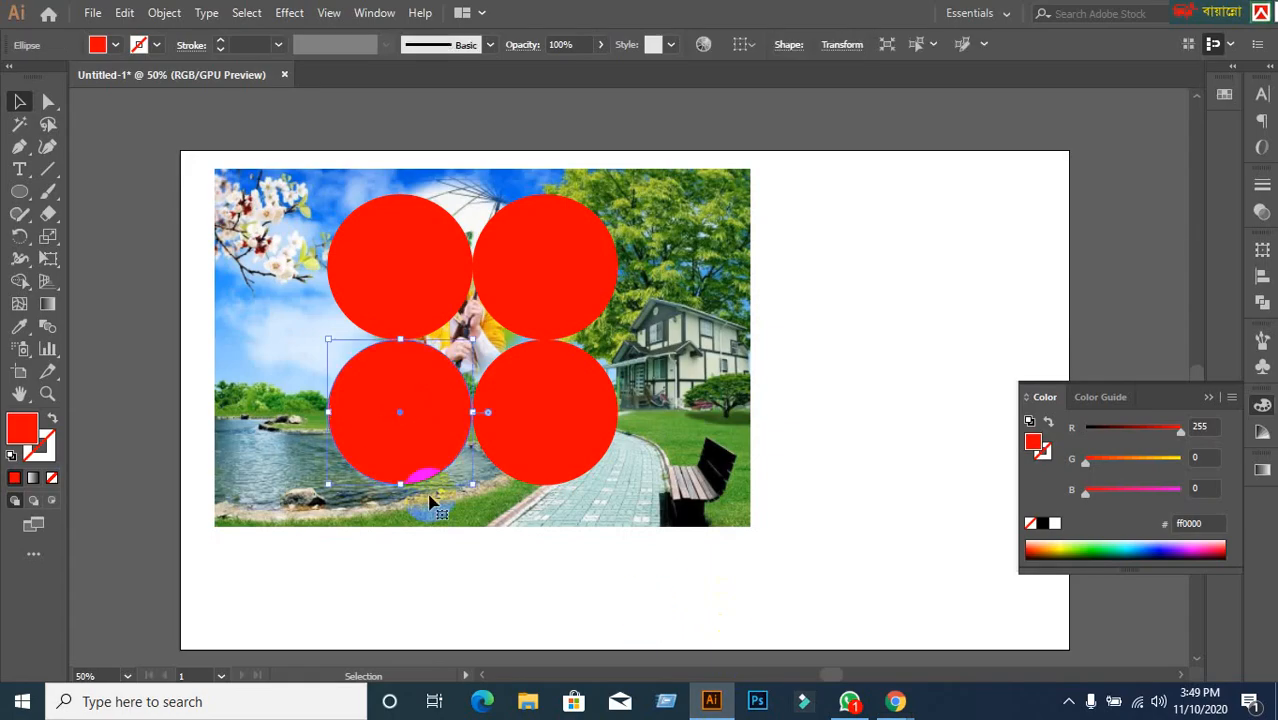
{"action": "left_click", "coordinate": [548, 440], "text": "shift"}
{"action": "left_click", "coordinate": [556, 309], "text": "shift"}
{"action": "left_click", "coordinate": [448, 295], "text": "shift"}
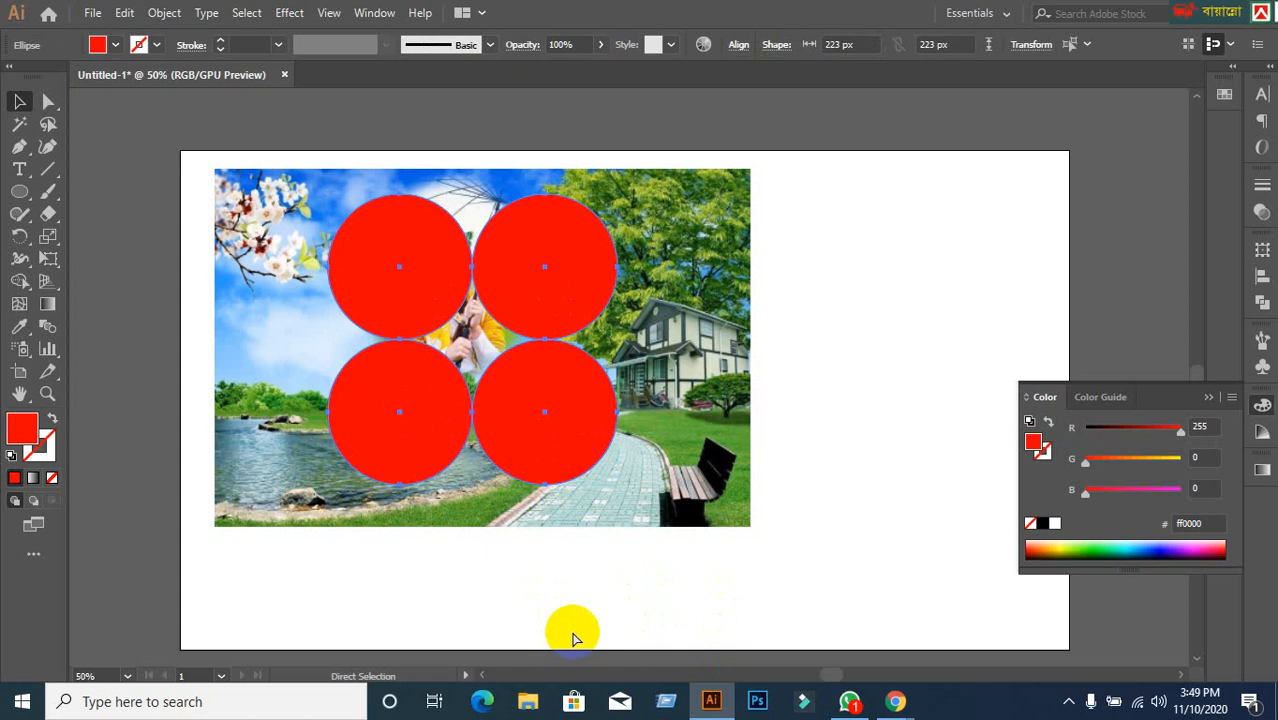
{"action": "key", "text": "ctrl+g"}
{"action": "left_click", "coordinate": [839, 391]}
Try masking the photo with the circles group twice, undoing each clipping mask.
{"action": "left_click", "coordinate": [559, 388]}
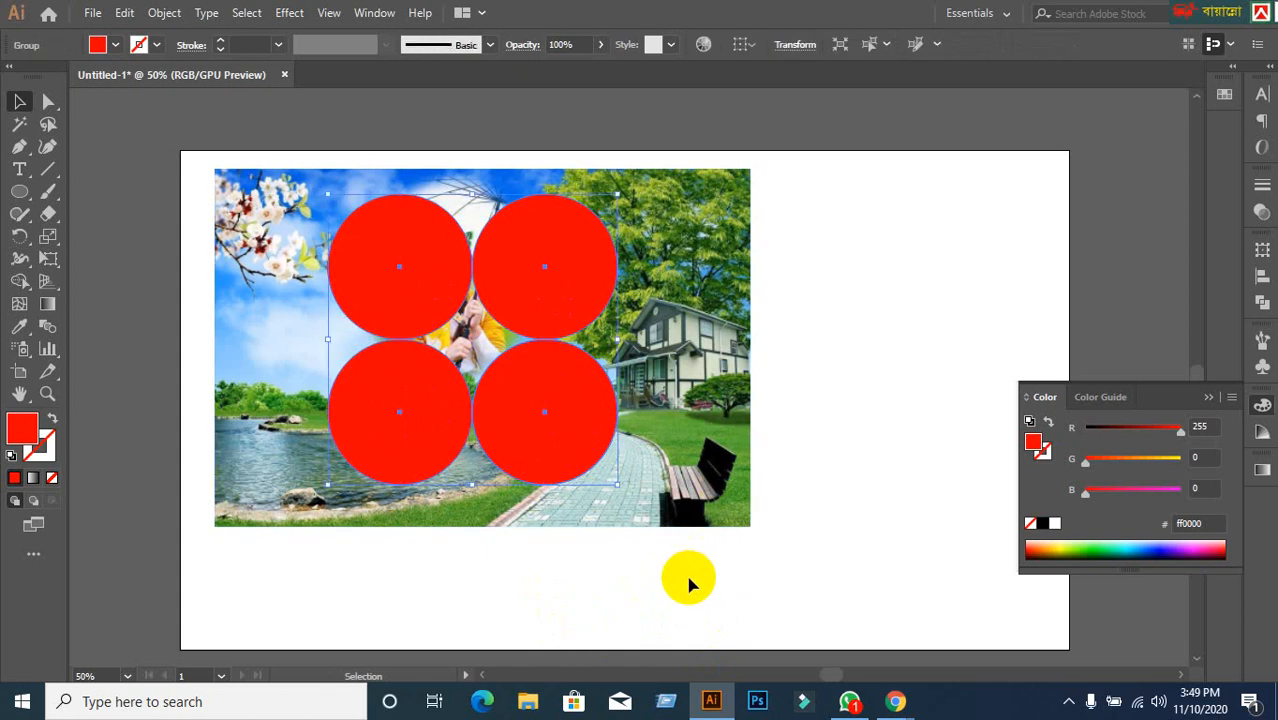
{"action": "left_click", "coordinate": [713, 458], "text": "shift"}
{"action": "right_click", "coordinate": [701, 462]}
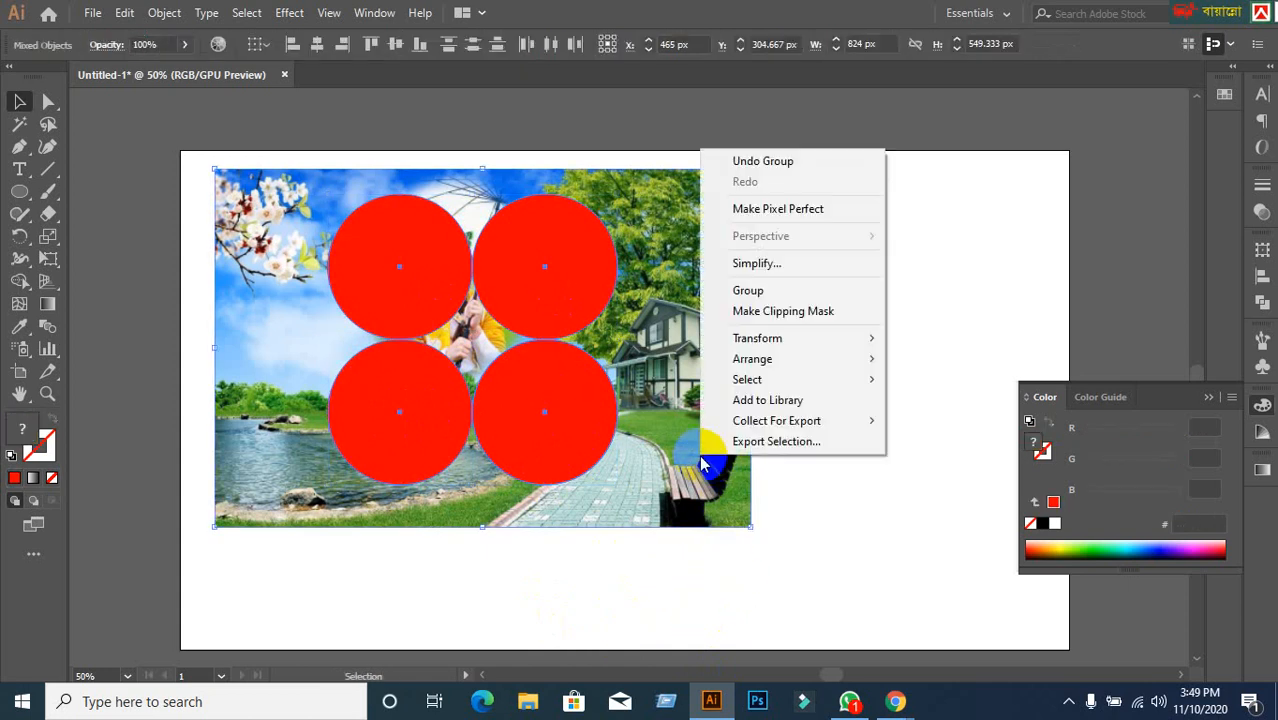
{"action": "left_click", "coordinate": [810, 310]}
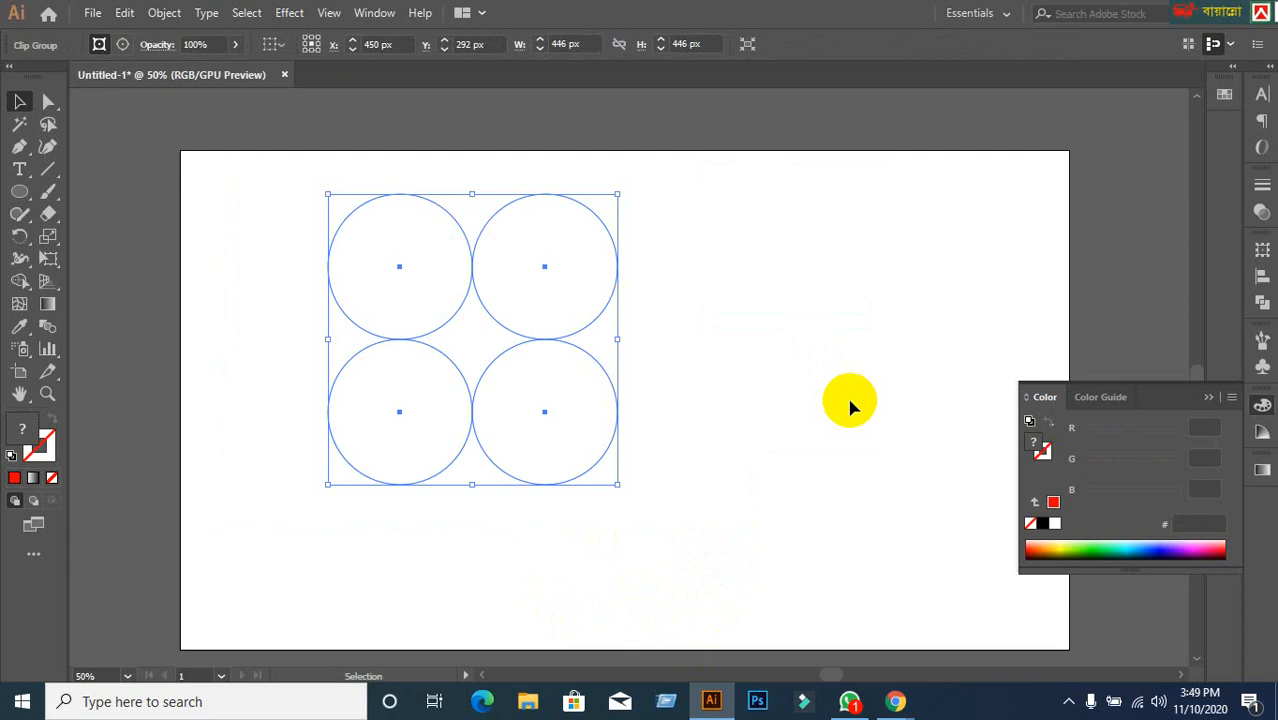
{"action": "key", "text": "ctrl+z"}
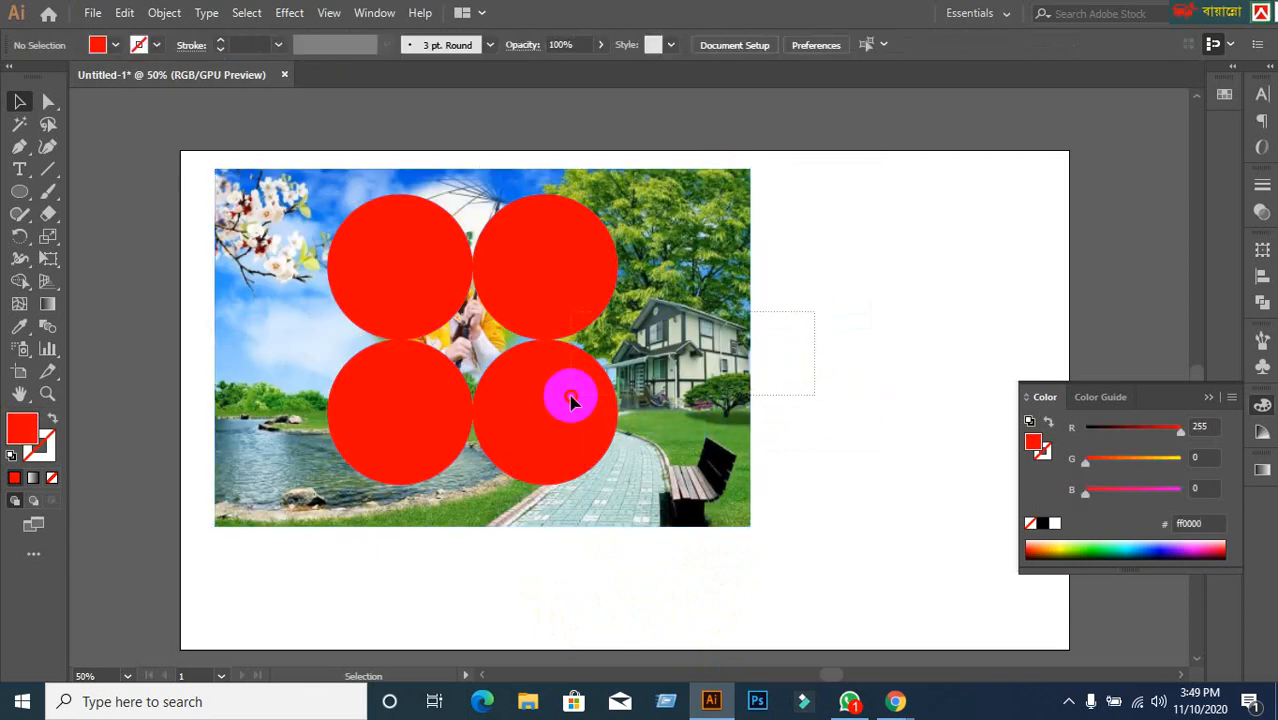
{"action": "right_click", "coordinate": [551, 422]}
{"action": "left_click", "coordinate": [616, 266]}
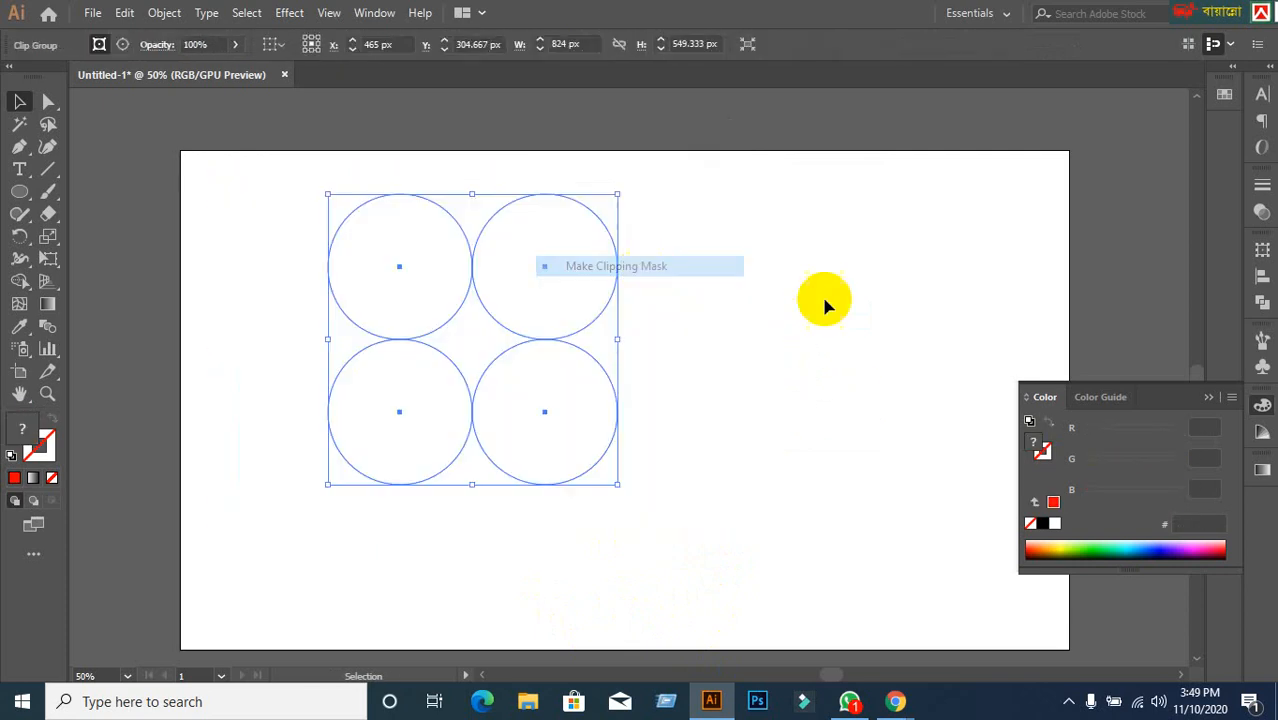
{"action": "key", "text": "ctrl+z"}
Ungroup the circles, reselect all four, and make them one compound path.
{"action": "left_click", "coordinate": [542, 422]}
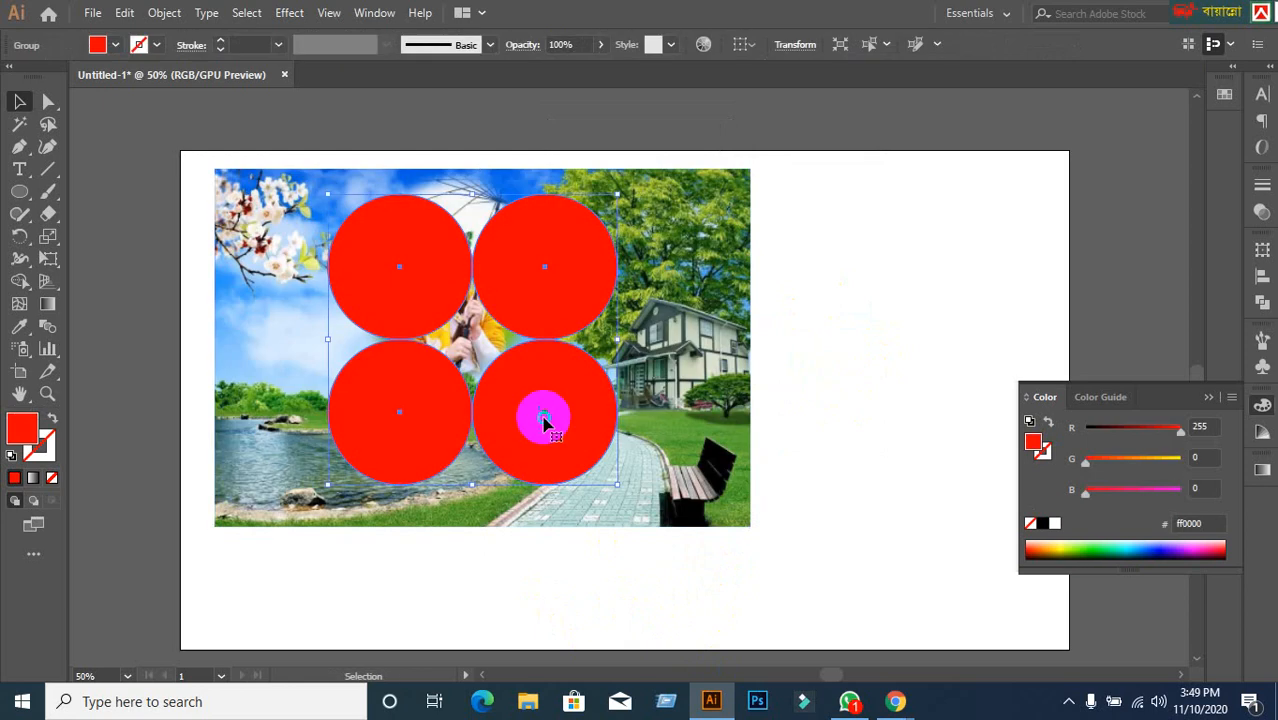
{"action": "right_click", "coordinate": [544, 422]}
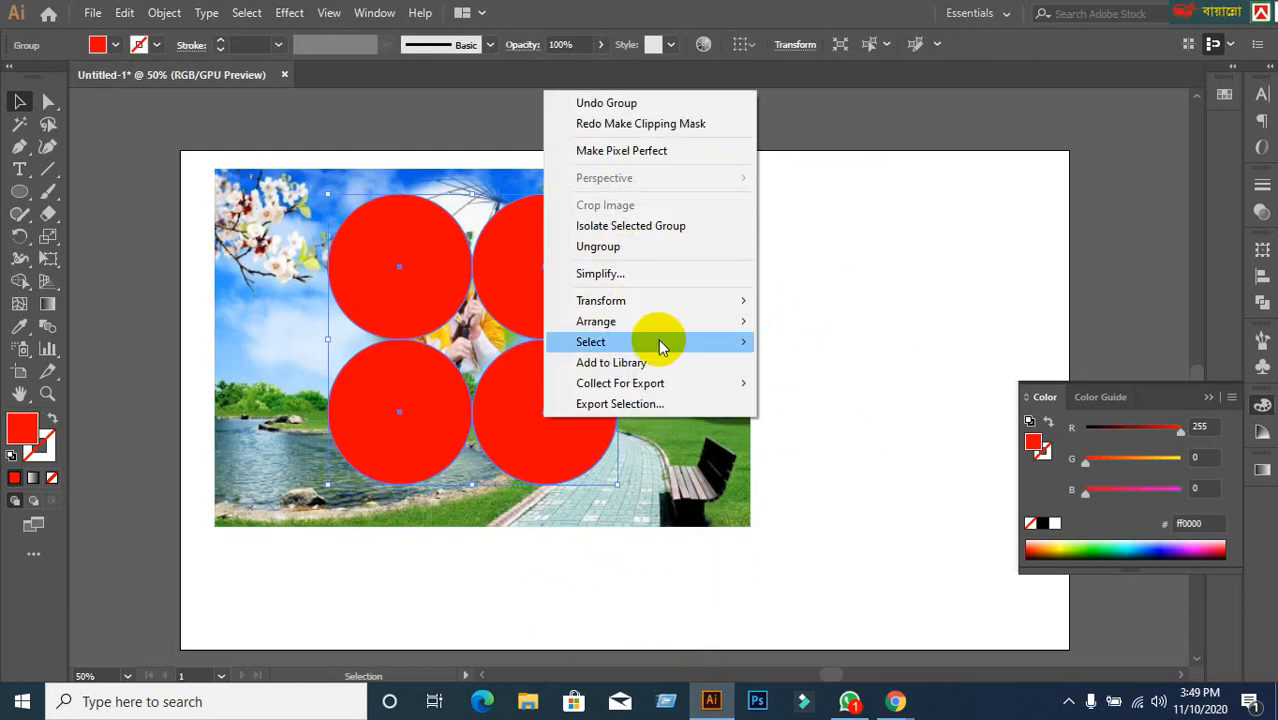
{"action": "left_click", "coordinate": [660, 248]}
{"action": "left_click", "coordinate": [916, 308]}
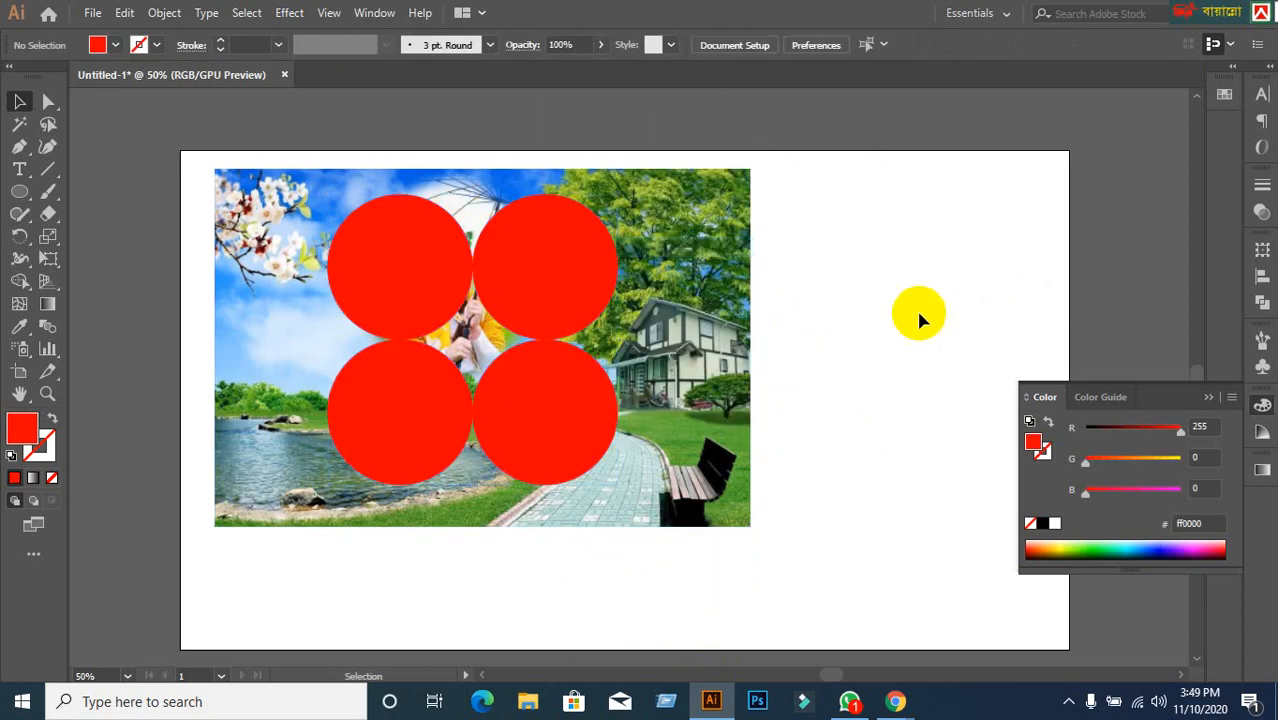
{"action": "left_click", "coordinate": [419, 277]}
{"action": "left_click", "coordinate": [561, 295], "text": "shift"}
{"action": "left_click", "coordinate": [596, 419], "text": "shift"}
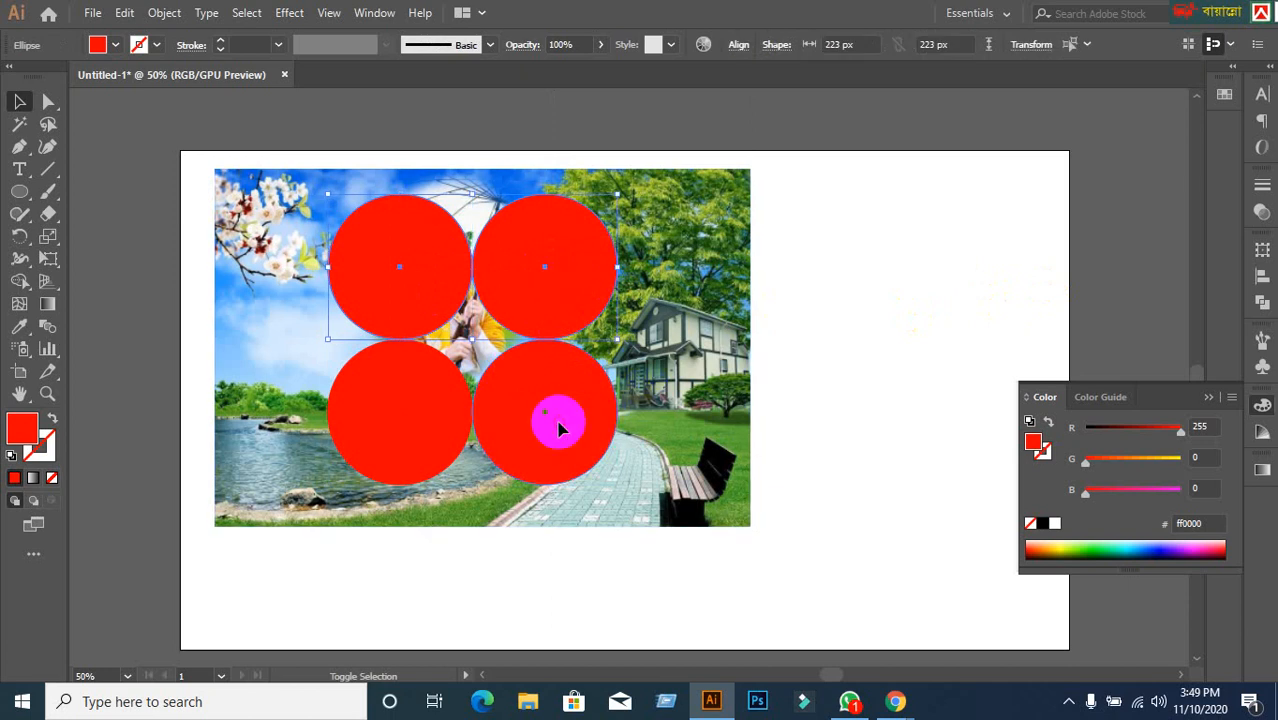
{"action": "left_click", "coordinate": [404, 428], "text": "shift"}
{"action": "right_click", "coordinate": [405, 430]}
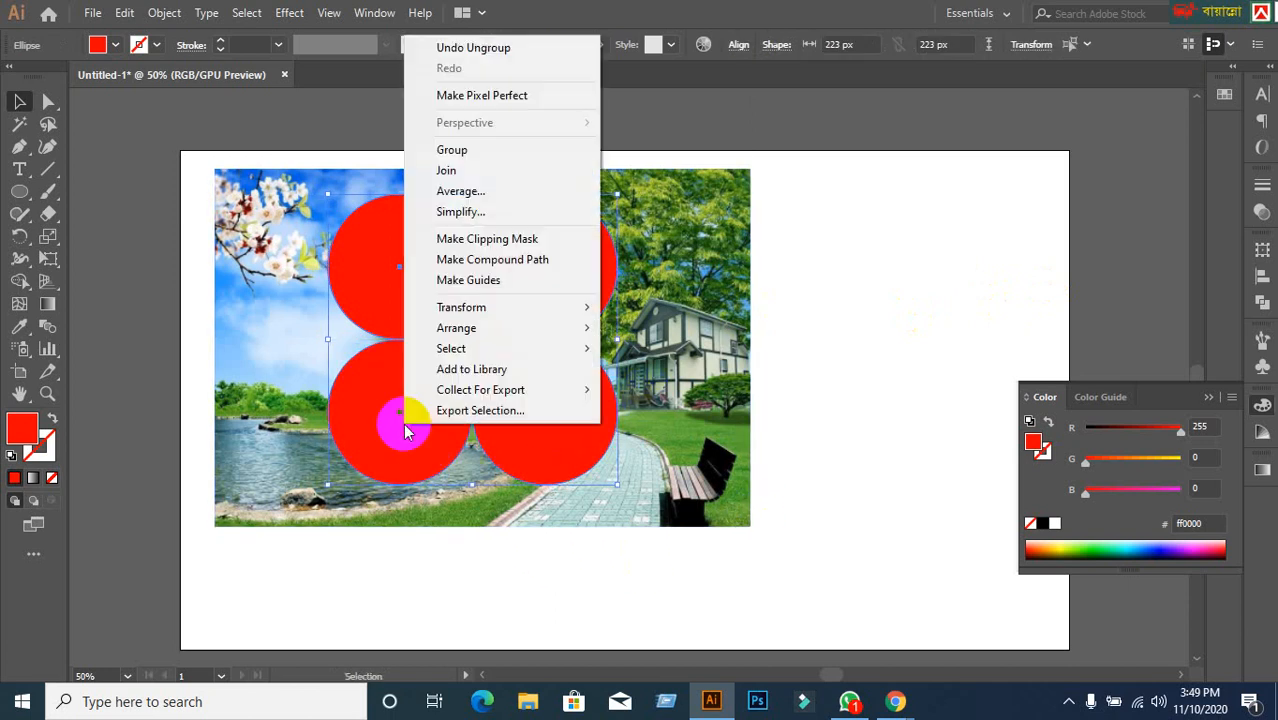
{"action": "left_click", "coordinate": [492, 262]}
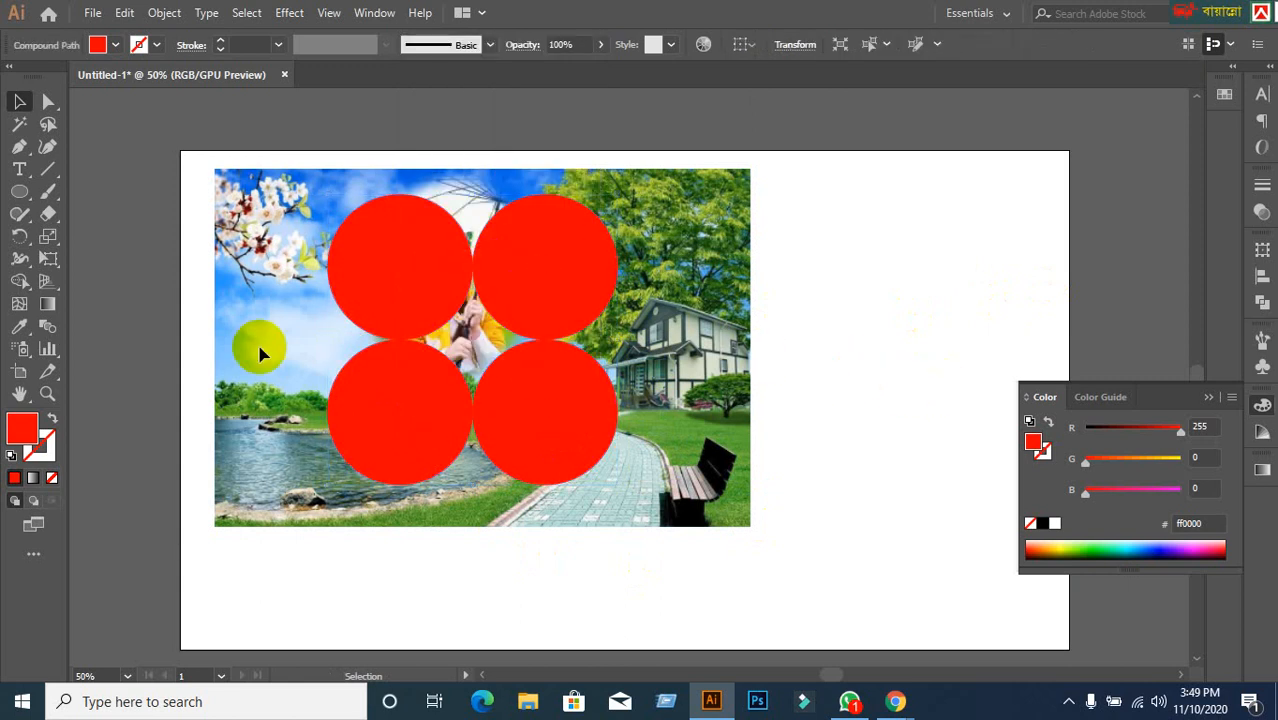
Select everything with Ctrl+A and make a clipping mask of the photo inside the four circles.
{"action": "left_click", "coordinate": [198, 278]}
{"action": "key", "text": "ctrl+a"}
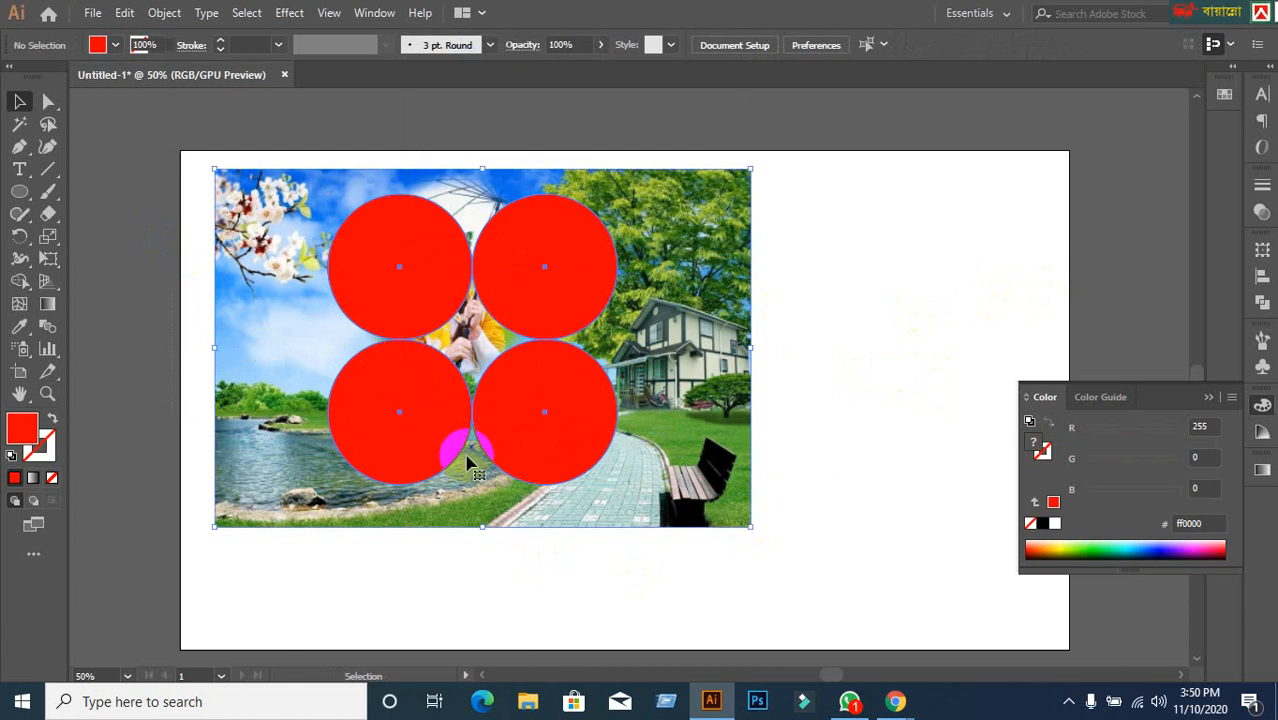
{"action": "right_click", "coordinate": [394, 426]}
{"action": "left_click", "coordinate": [510, 282]}
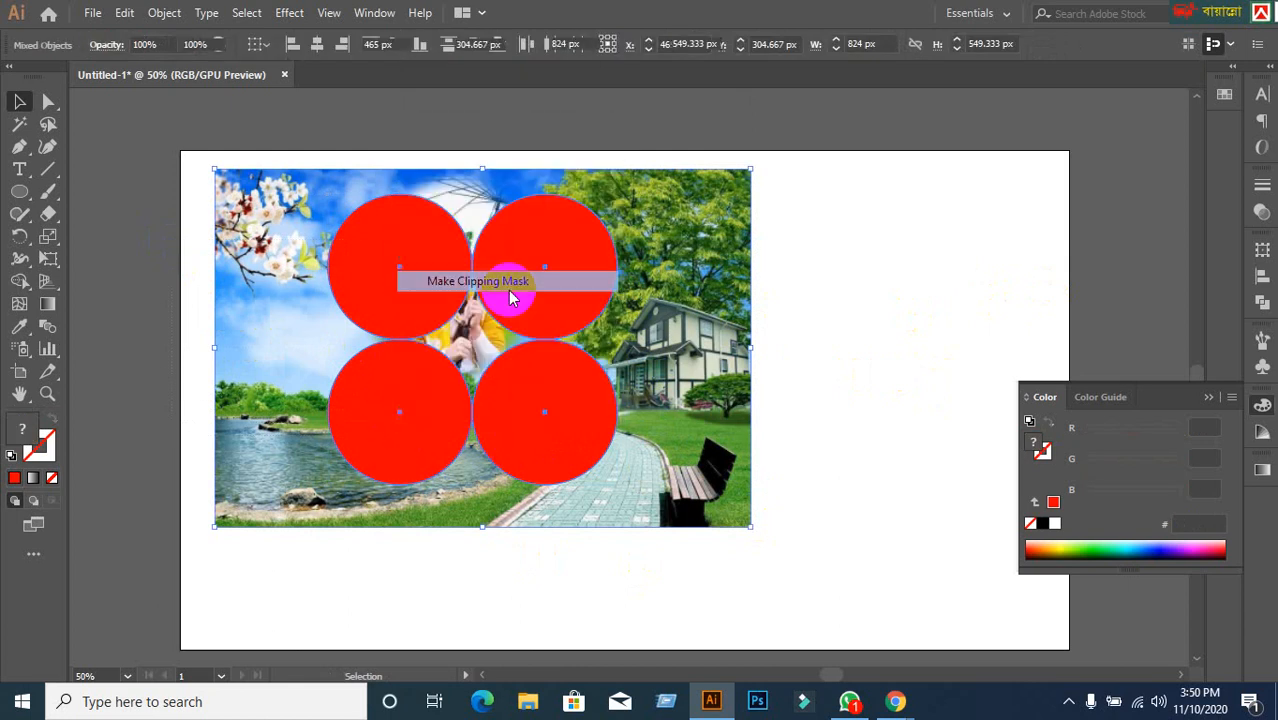
{"action": "left_click", "coordinate": [415, 564]}
Isolate the clip group and shift the photo so the girl fills the top-left circle.
{"action": "left_click", "coordinate": [390, 425]}
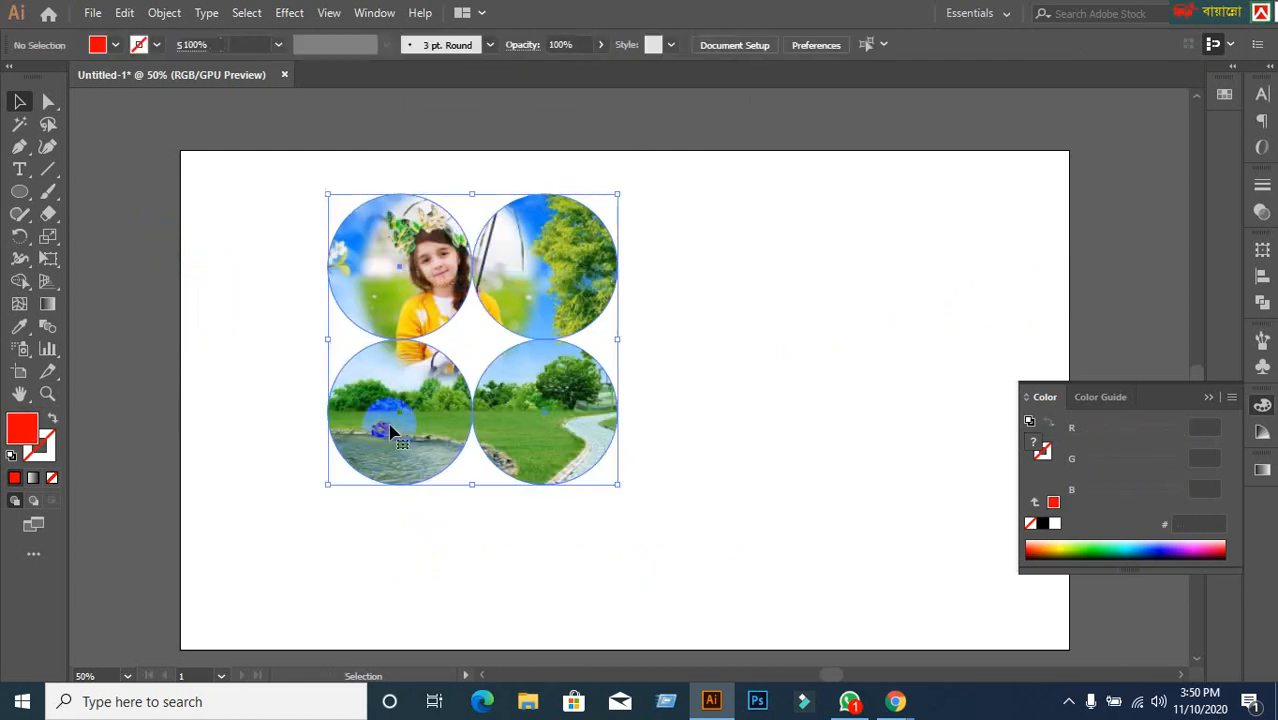
{"action": "double_click", "coordinate": [390, 430]}
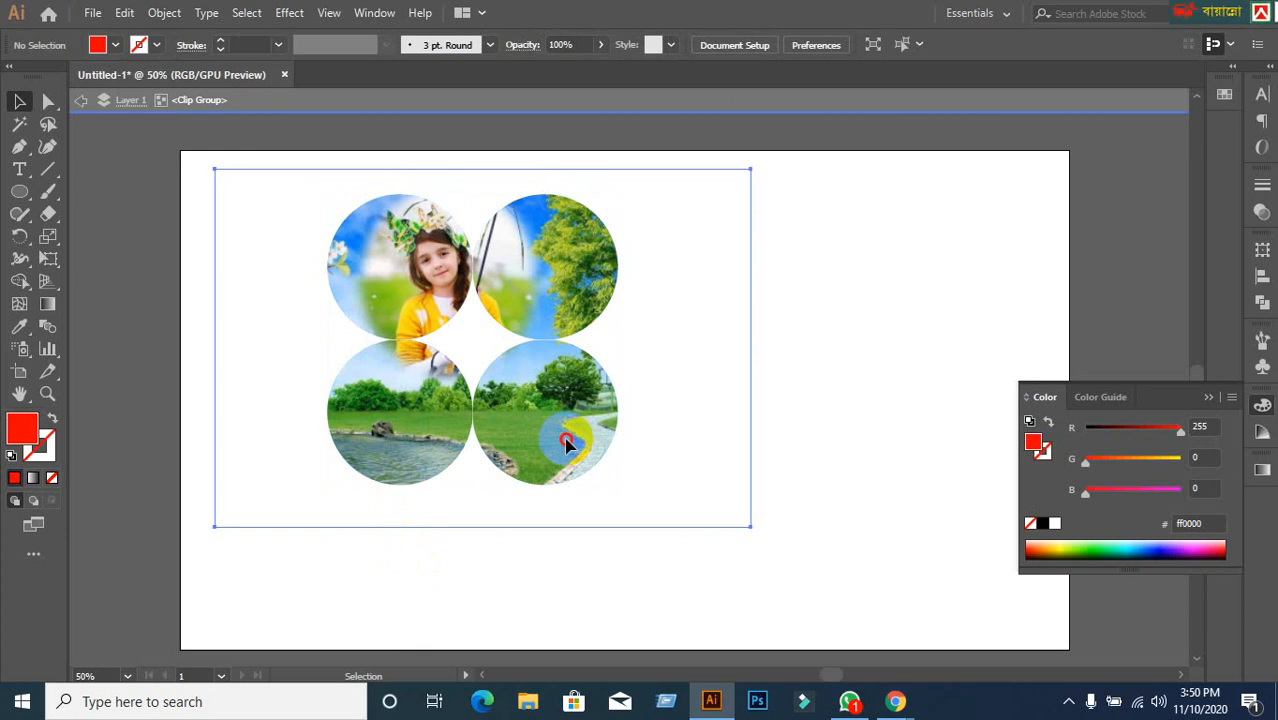
{"action": "mouse_move", "coordinate": [566, 439]}
{"action": "left_mouse_down"}
{"action": "mouse_move", "coordinate": [546, 424]}
{"action": "mouse_move", "coordinate": [562, 434]}
{"action": "mouse_move", "coordinate": [547, 447]}
{"action": "left_mouse_up"}
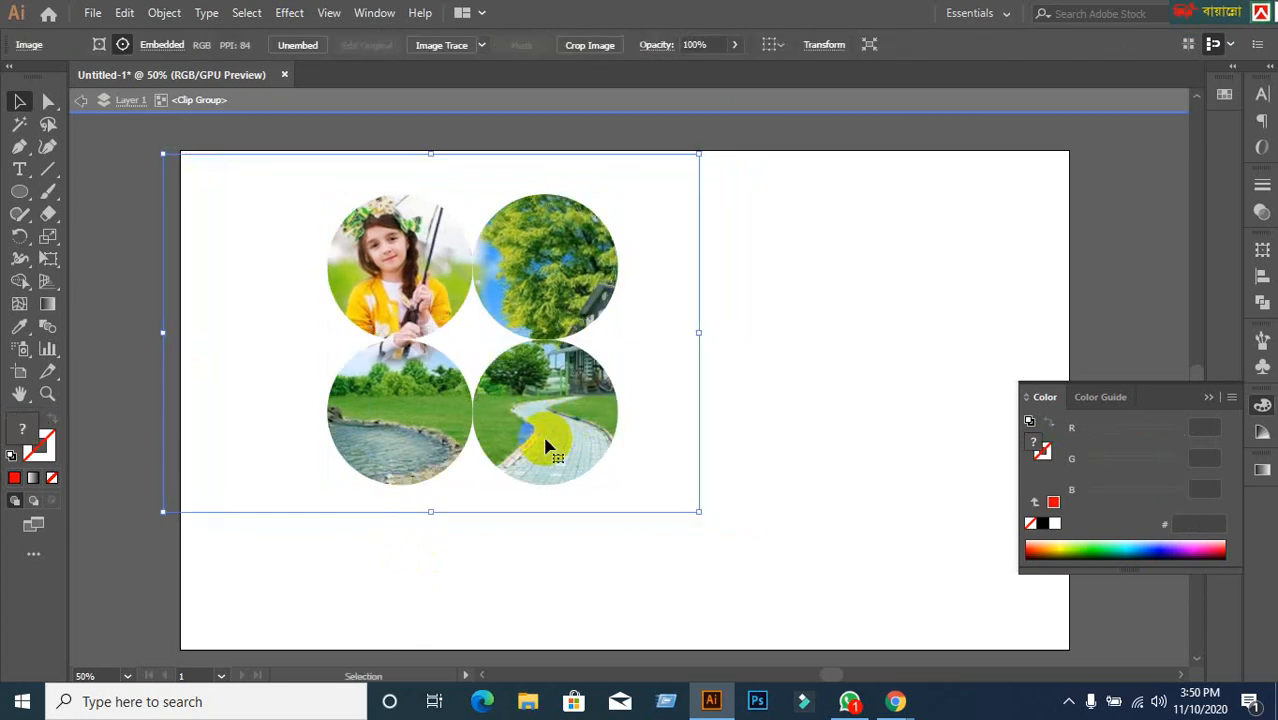
{"action": "mouse_move", "coordinate": [893, 705]}
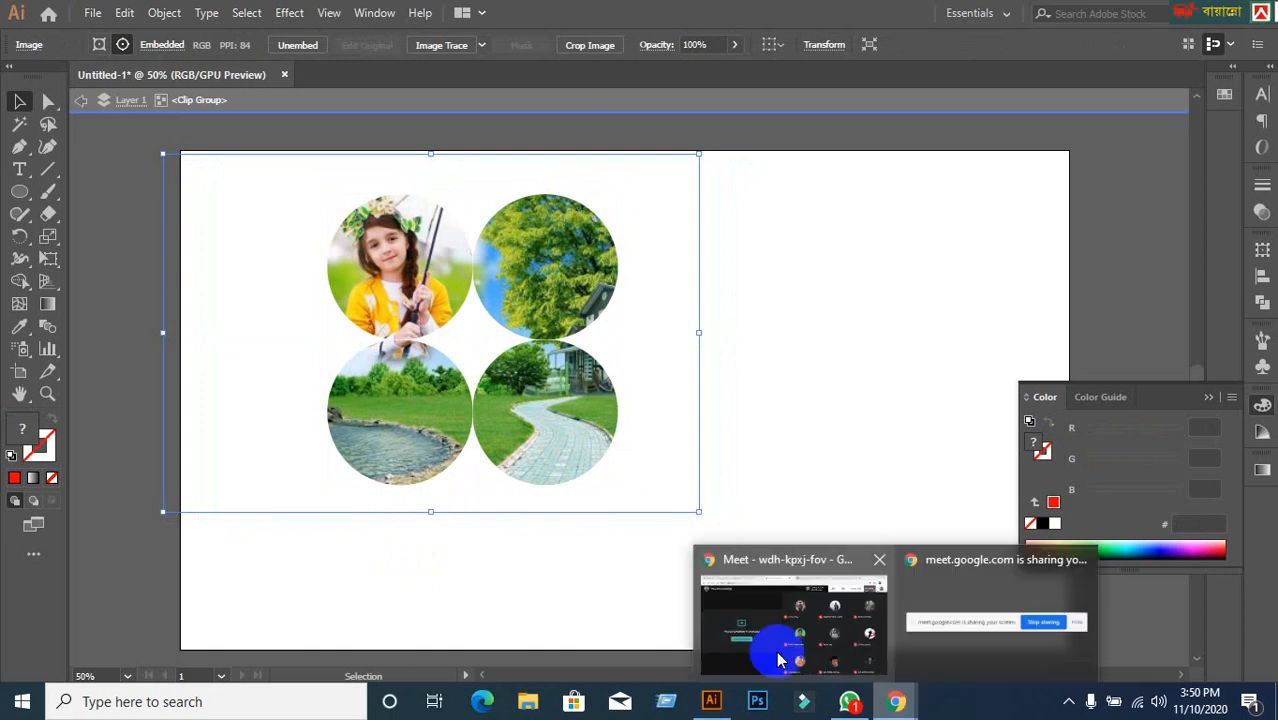
{"action": "left_click", "coordinate": [781, 660]}
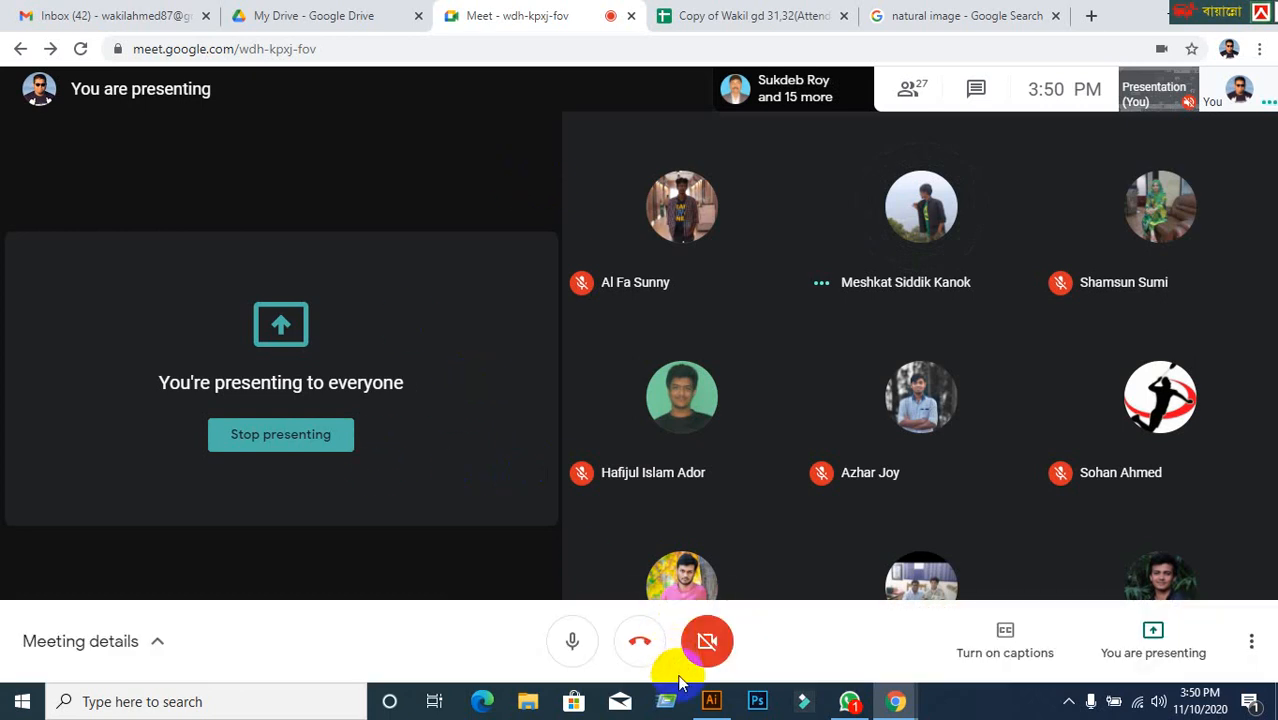
{"action": "left_click", "coordinate": [709, 698]}
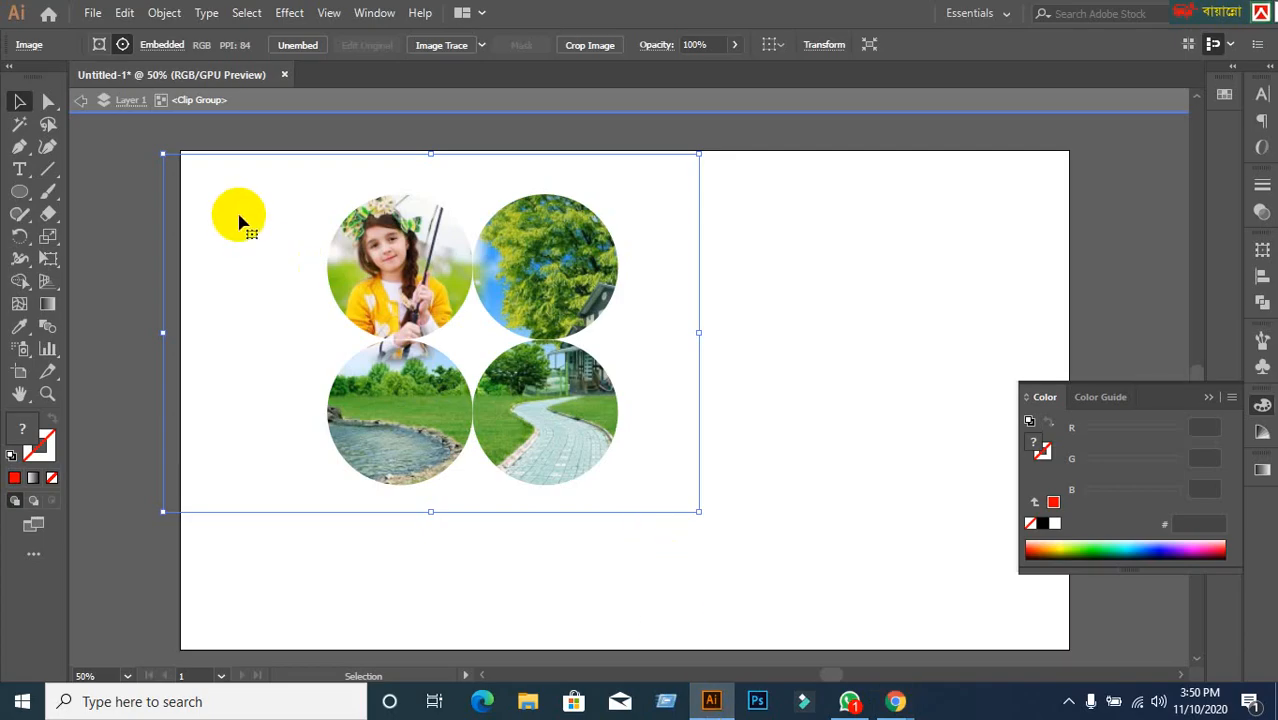
Re-enter the four-circle clip group and enlarge the photo inside the circles.
{"action": "left_click", "coordinate": [83, 104]}
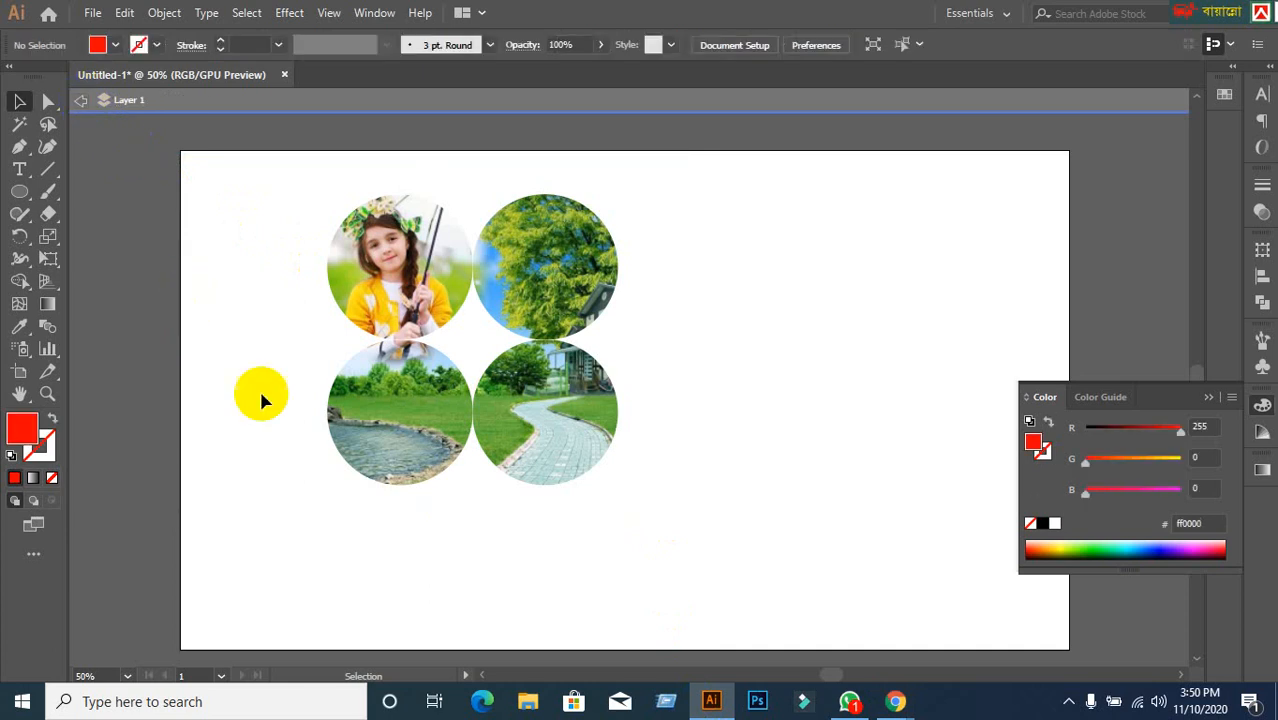
{"action": "left_click", "coordinate": [80, 105]}
{"action": "left_click", "coordinate": [265, 354]}
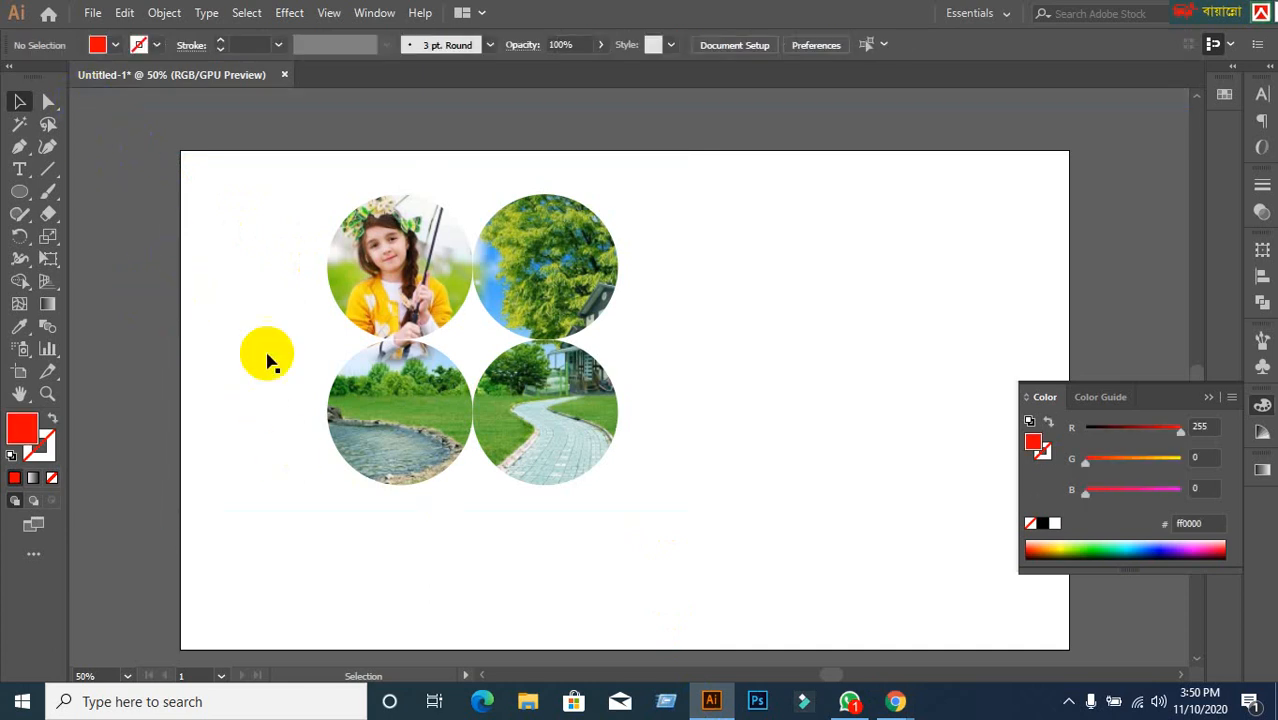
{"action": "left_click", "coordinate": [425, 287]}
{"action": "double_click", "coordinate": [425, 287]}
{"action": "left_click", "coordinate": [640, 467]}
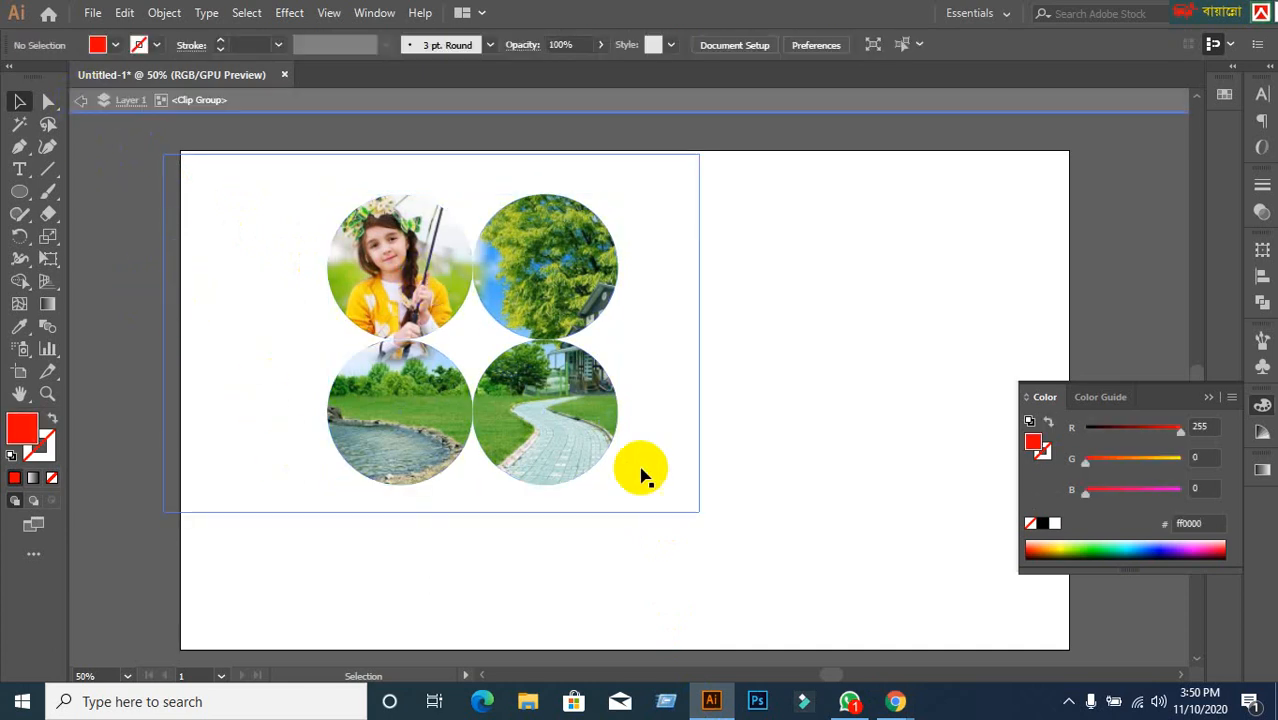
{"action": "left_click", "coordinate": [684, 517]}
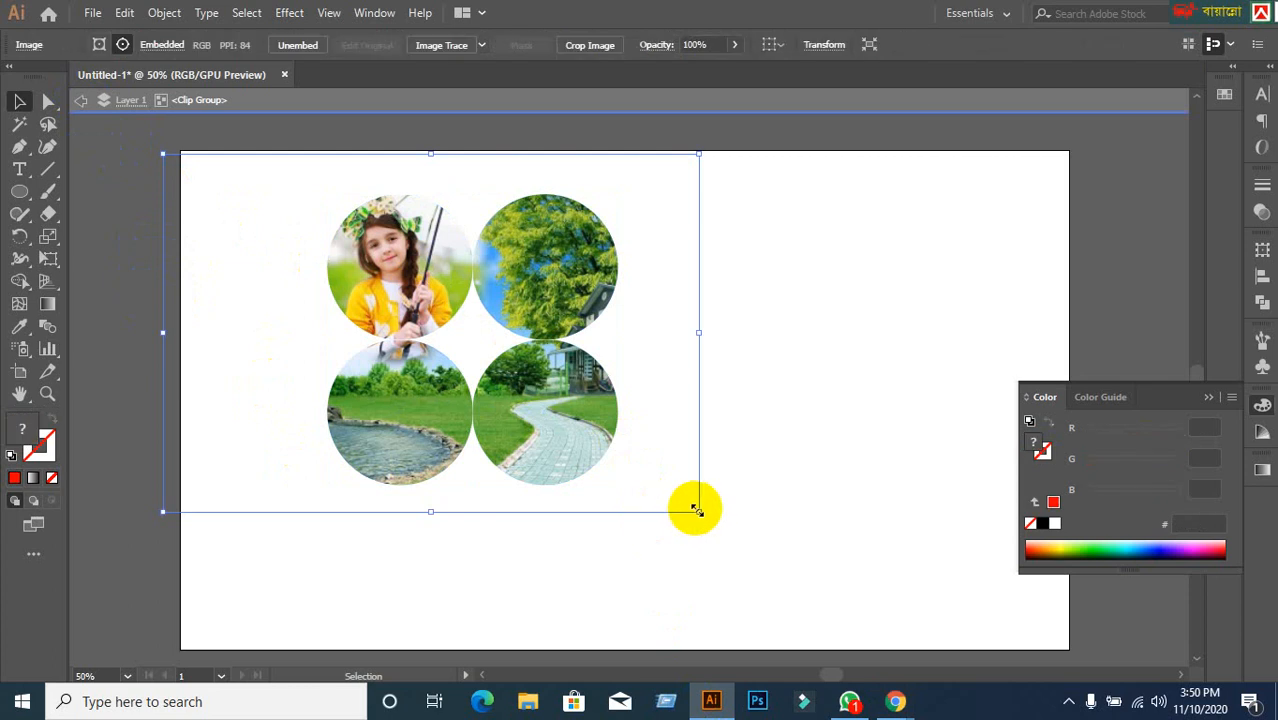
{"action": "left_click_drag", "start_coordinate": [697, 510], "coordinate": [870, 626]}
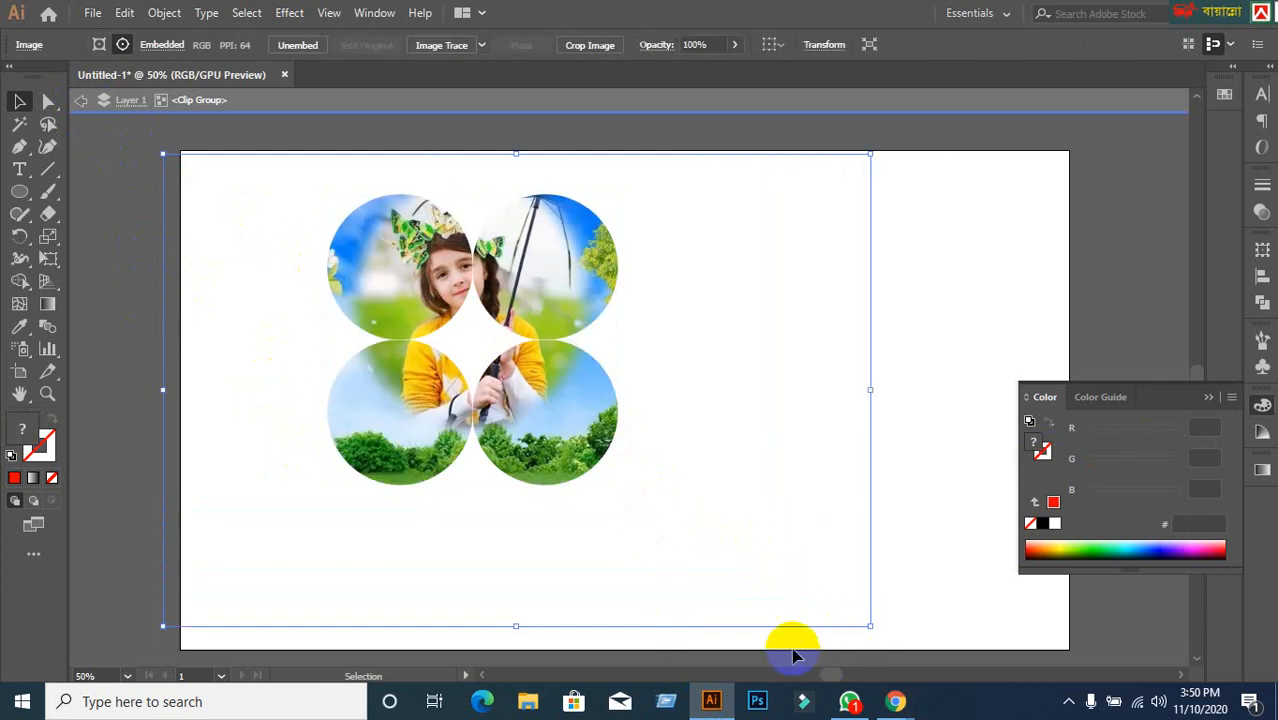
Reframe and shrink the photo so the girl spans the top circles and the lake fills the bottom.
{"action": "left_click_drag", "start_coordinate": [588, 460], "coordinate": [518, 359]}
{"action": "left_click_drag", "start_coordinate": [540, 402], "coordinate": [515, 392]}
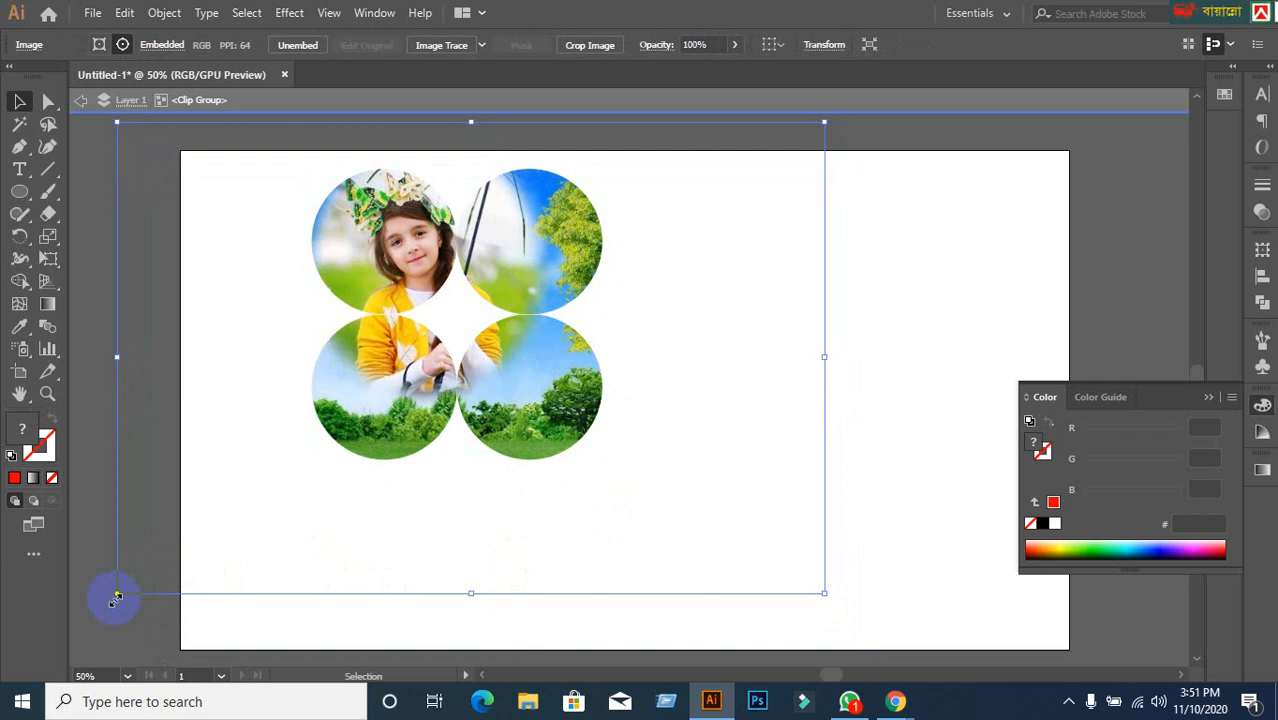
{"action": "left_click_drag", "start_coordinate": [117, 596], "coordinate": [229, 518]}
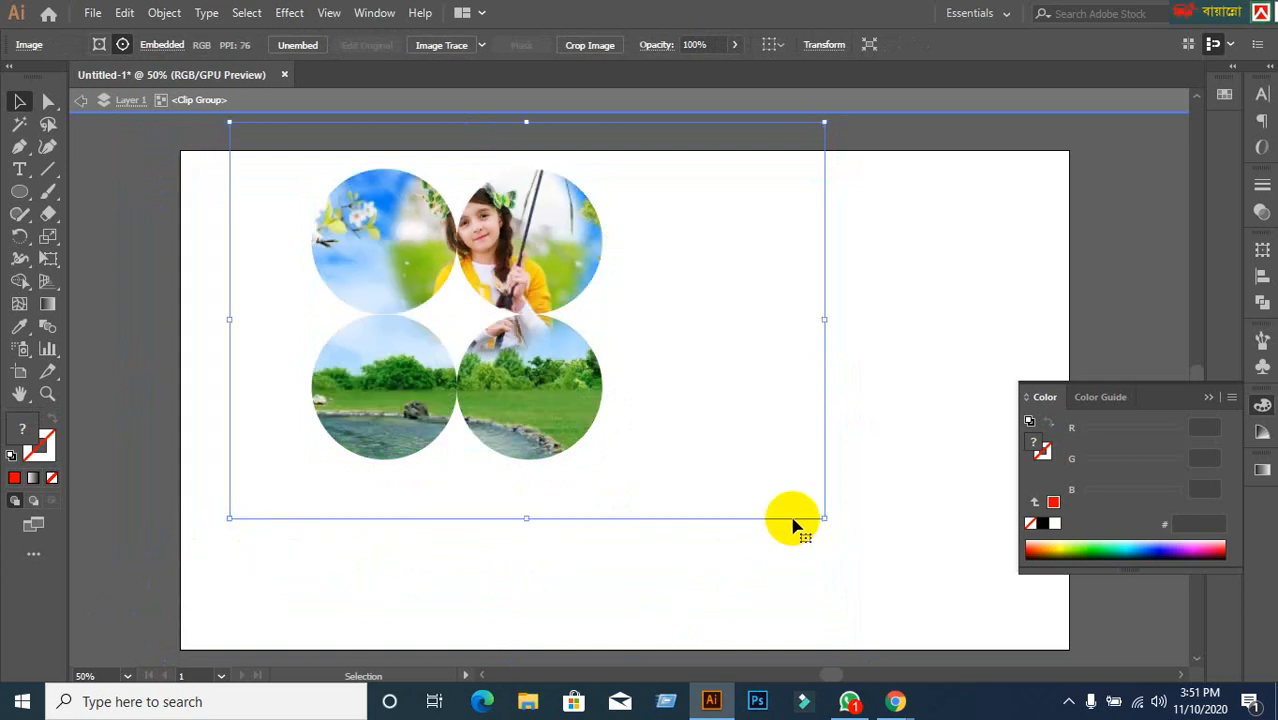
{"action": "left_click_drag", "start_coordinate": [824, 518], "coordinate": [742, 512]}
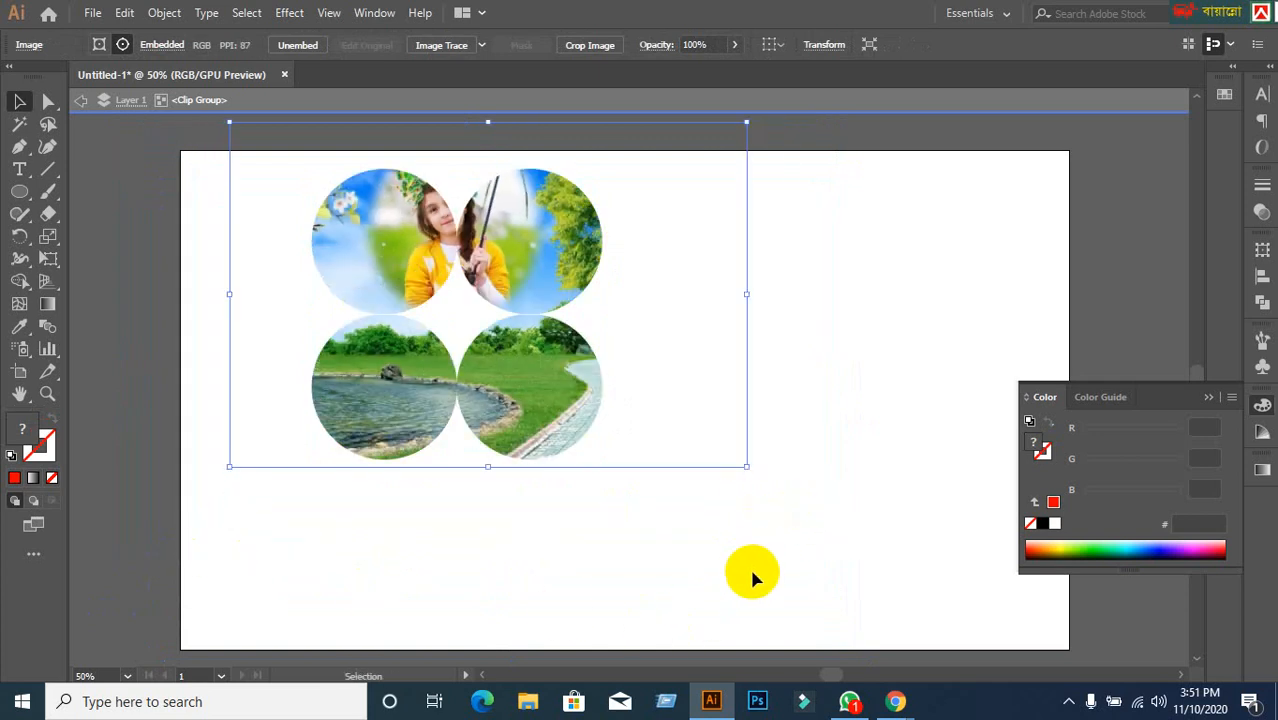
{"action": "left_click", "coordinate": [84, 104]}
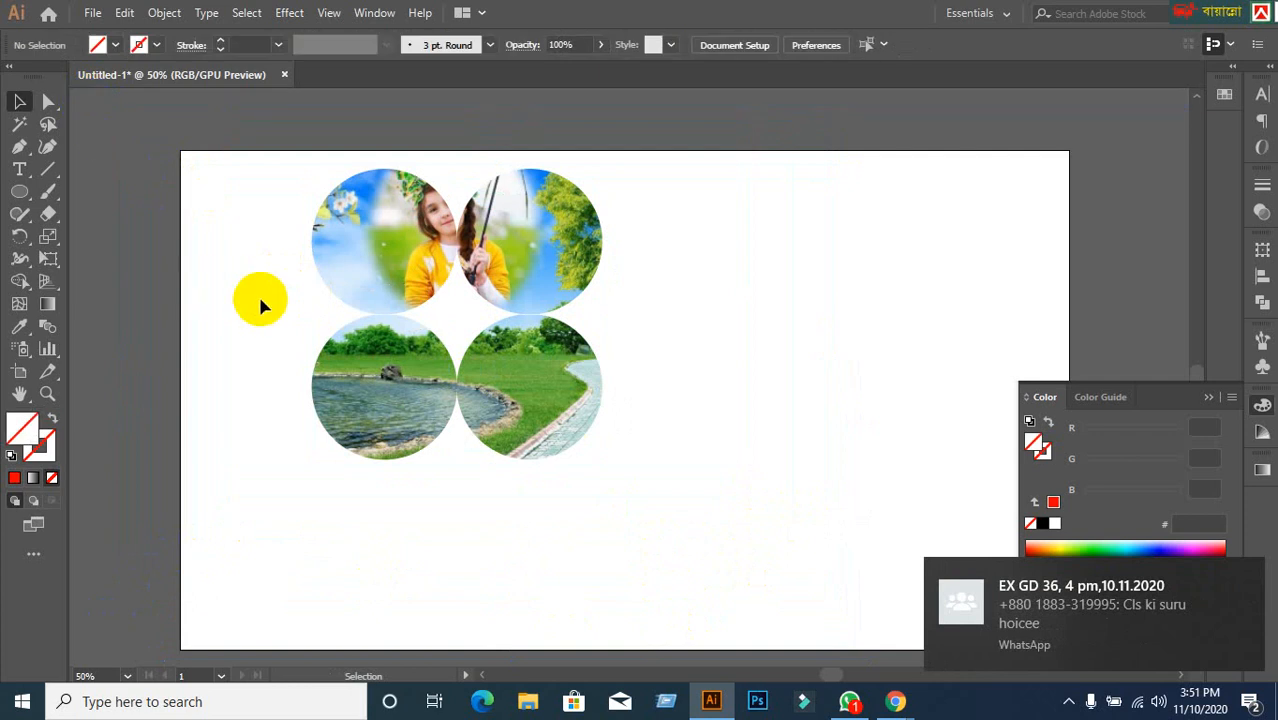
Drag the four-circle collage to the artboard centre, around X 683 px, Y 319 px.
{"action": "left_click_drag", "start_coordinate": [380, 285], "coordinate": [580, 287]}
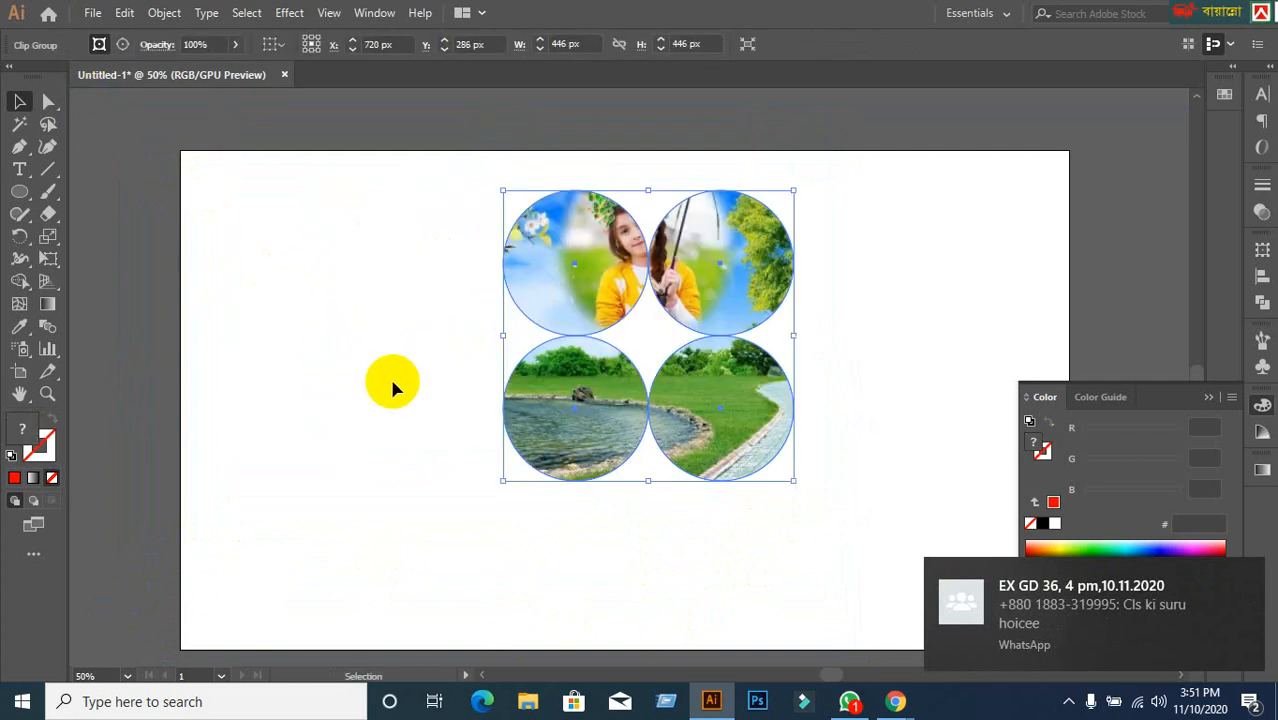
{"action": "left_click", "coordinate": [392, 381]}
{"action": "left_click", "coordinate": [597, 275]}
{"action": "left_click", "coordinate": [408, 324]}
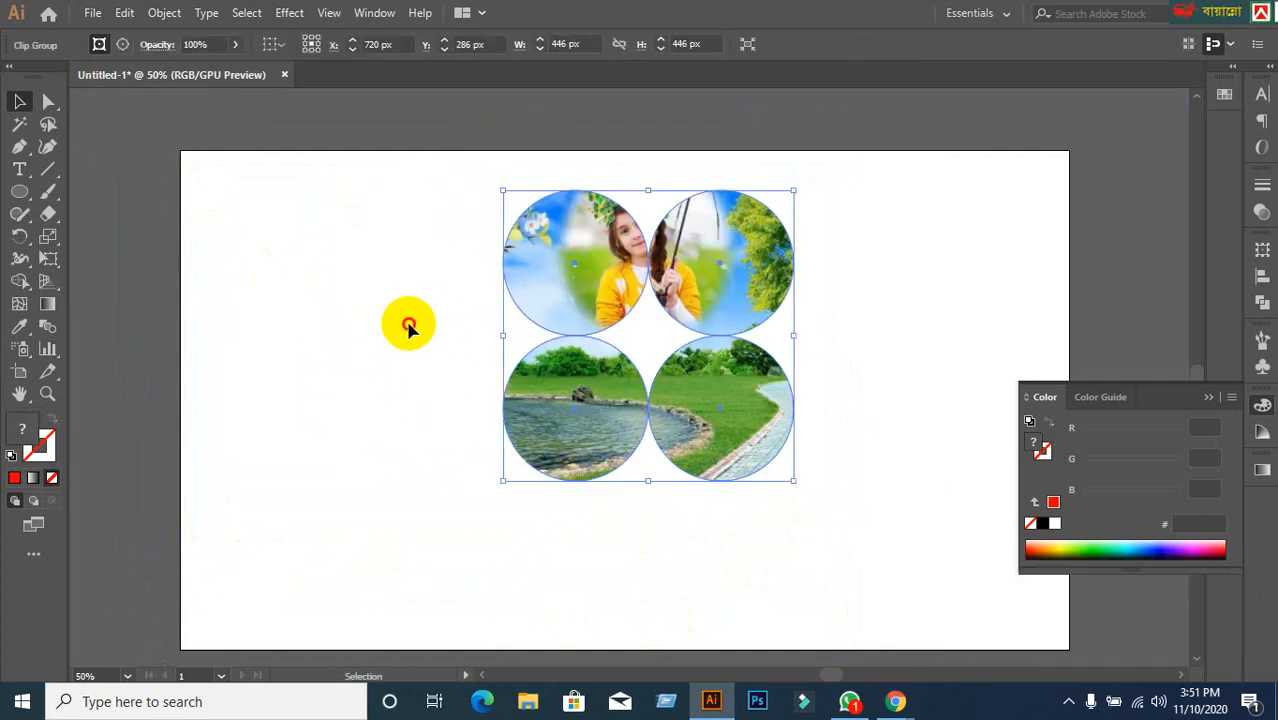
{"action": "left_click", "coordinate": [639, 302]}
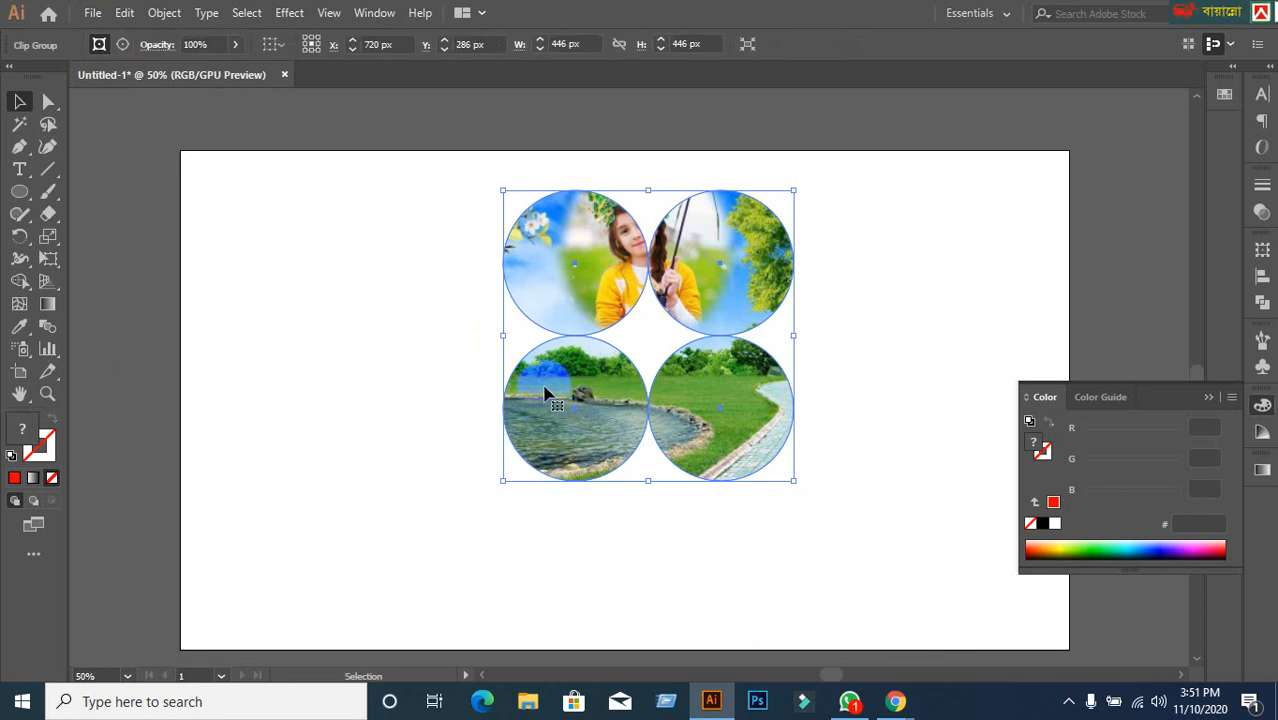
{"action": "left_click_drag", "start_coordinate": [592, 274], "coordinate": [875, 230]}
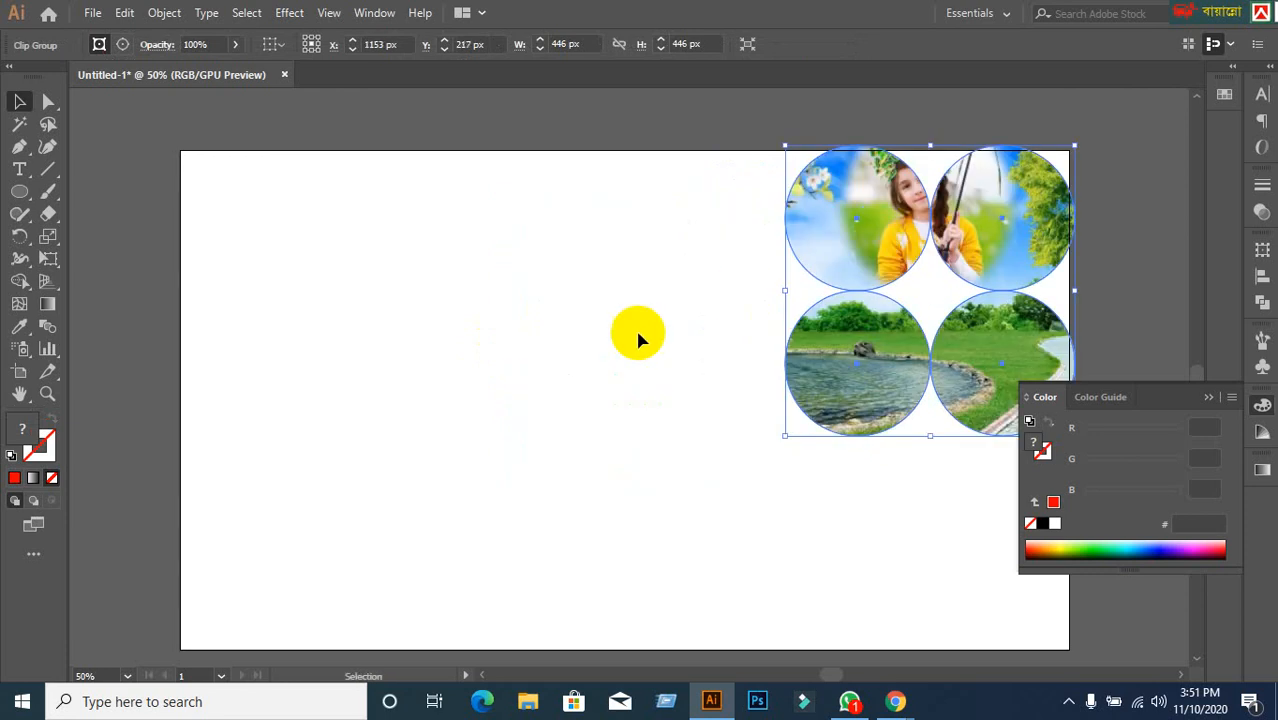
{"action": "left_click", "coordinate": [638, 338]}
{"action": "left_click", "coordinate": [28, 193]}
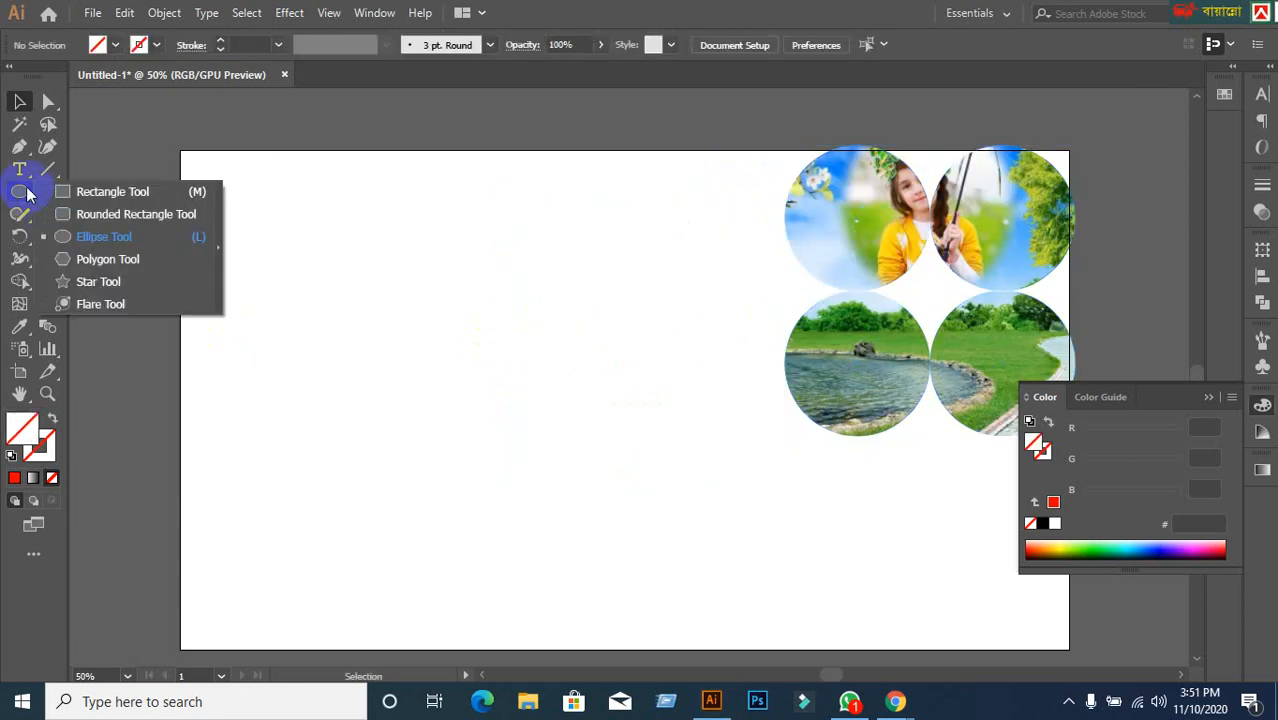
{"action": "left_click", "coordinate": [94, 237]}
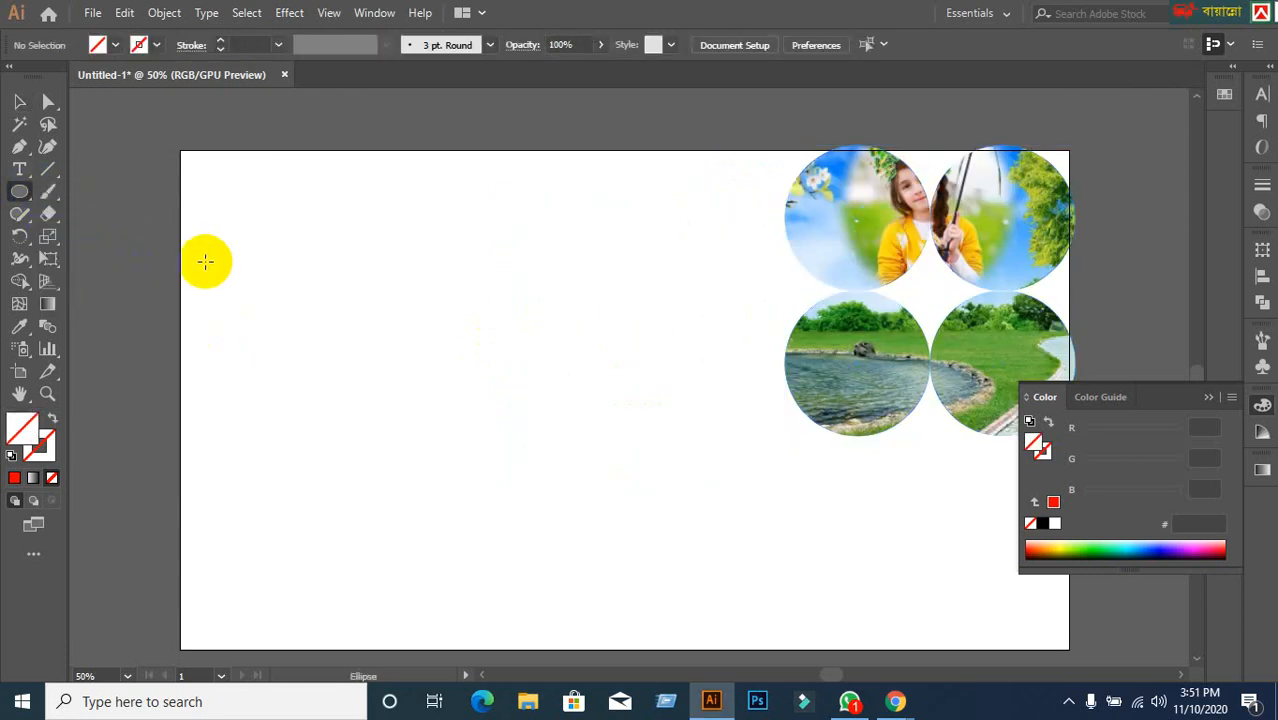
{"action": "left_click", "coordinate": [19, 101]}
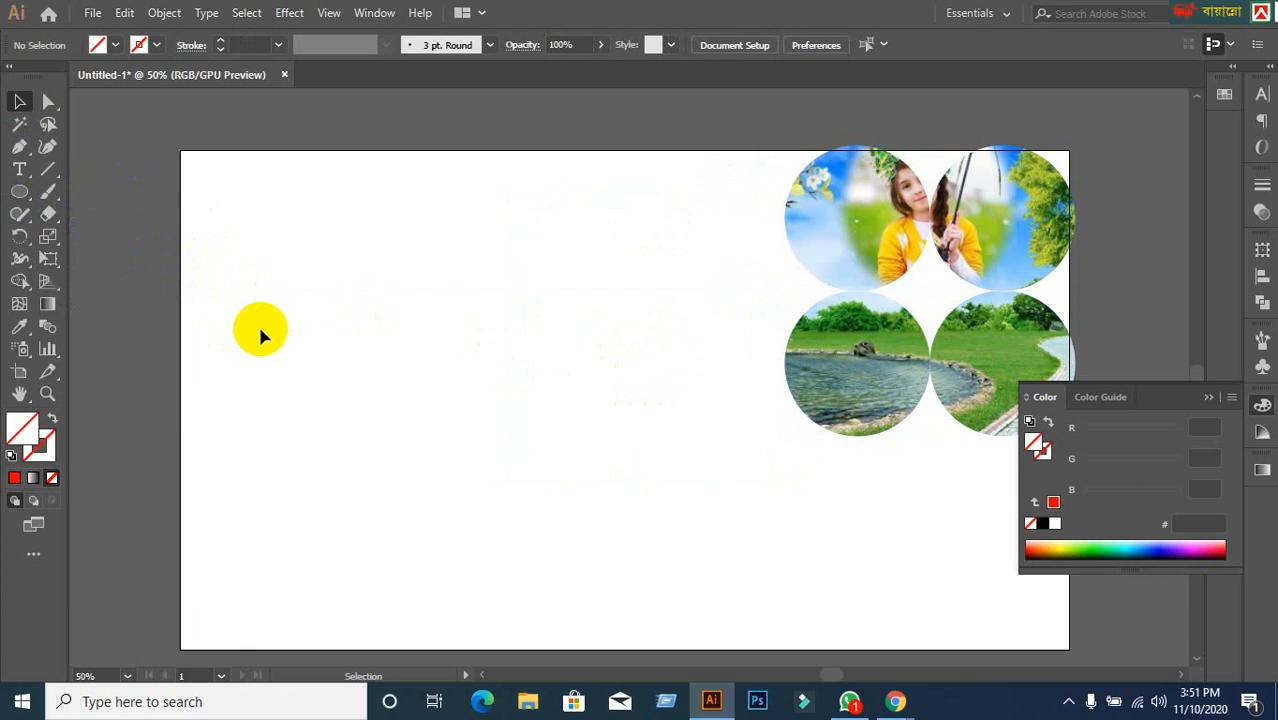
{"action": "left_click_drag", "start_coordinate": [928, 250], "coordinate": [622, 315]}
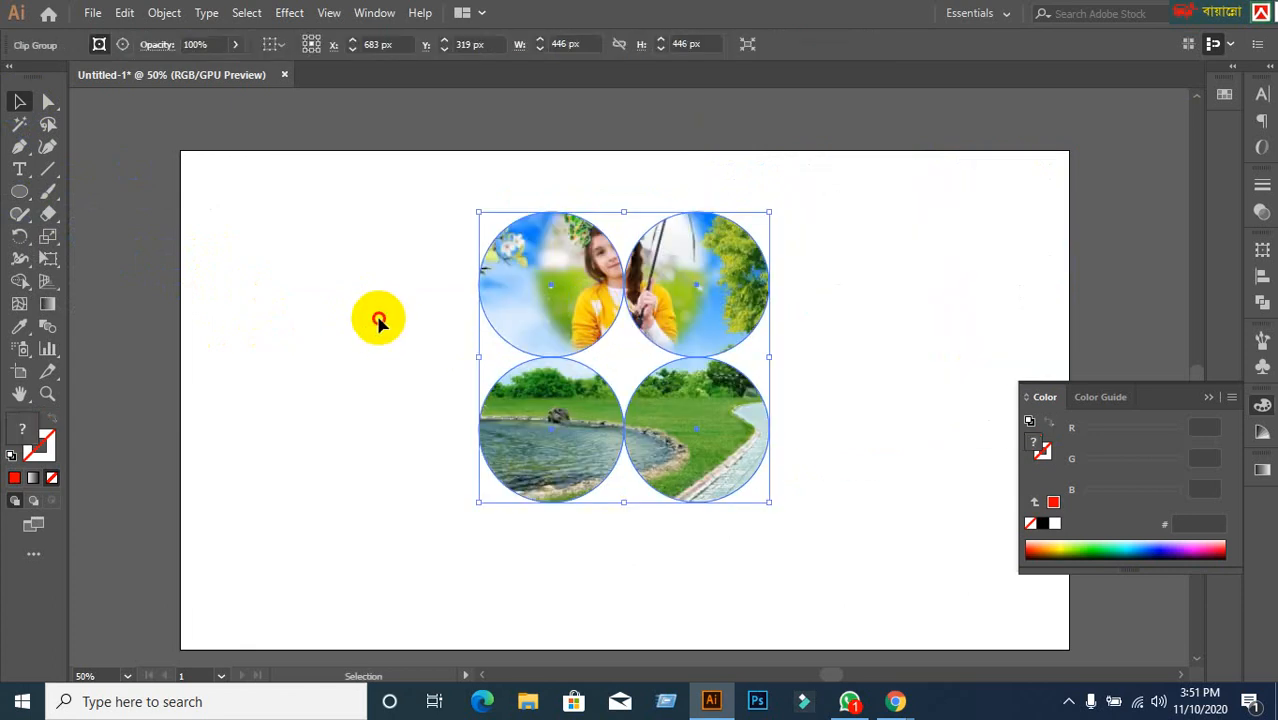
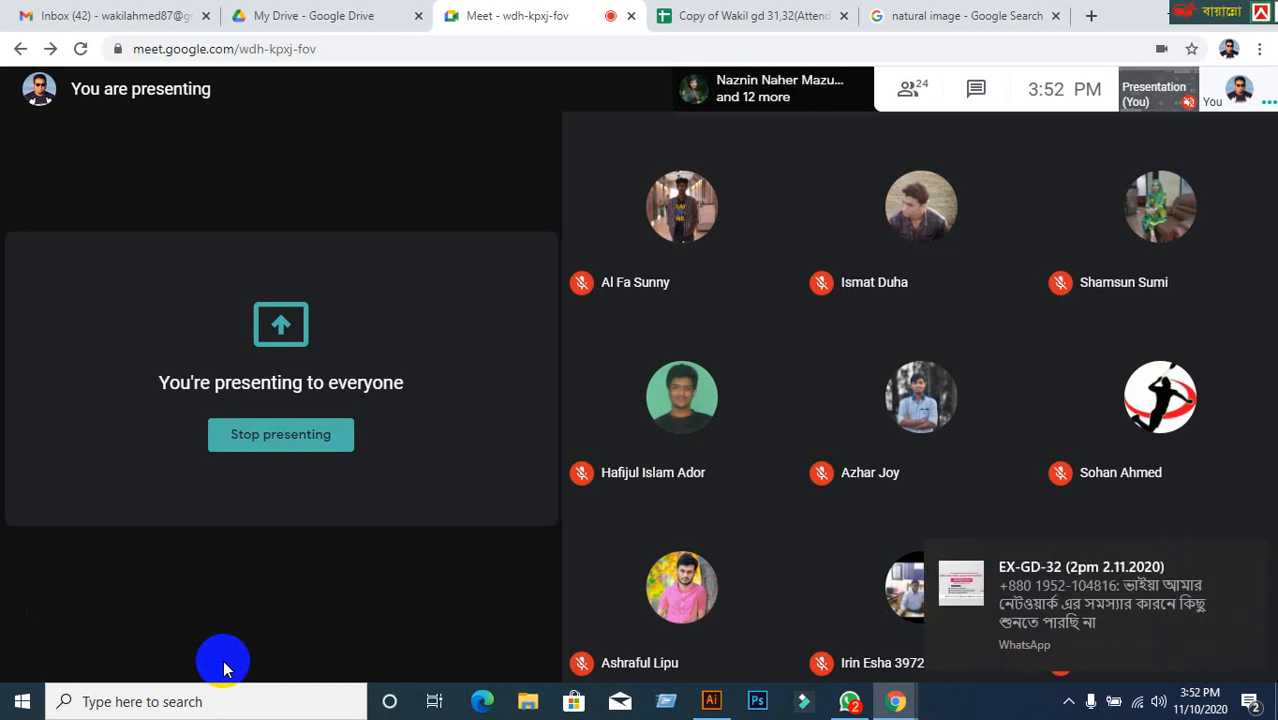
Bring WhatsApp to the front, showing the class group chat's unread messages.
{"action": "left_click", "coordinate": [852, 700]}
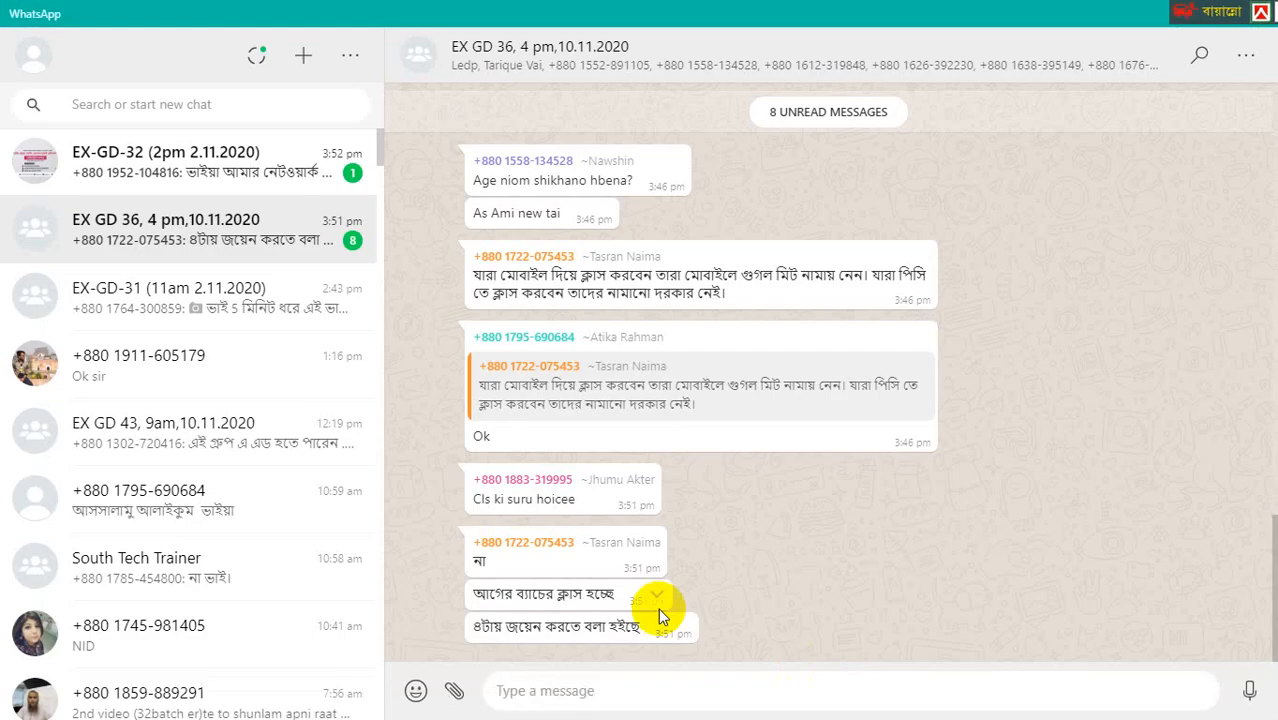
Read the new EX-GD-32 group message, move the keyboard toolbar aside, and minimize WhatsApp.
{"action": "left_click", "coordinate": [294, 176]}
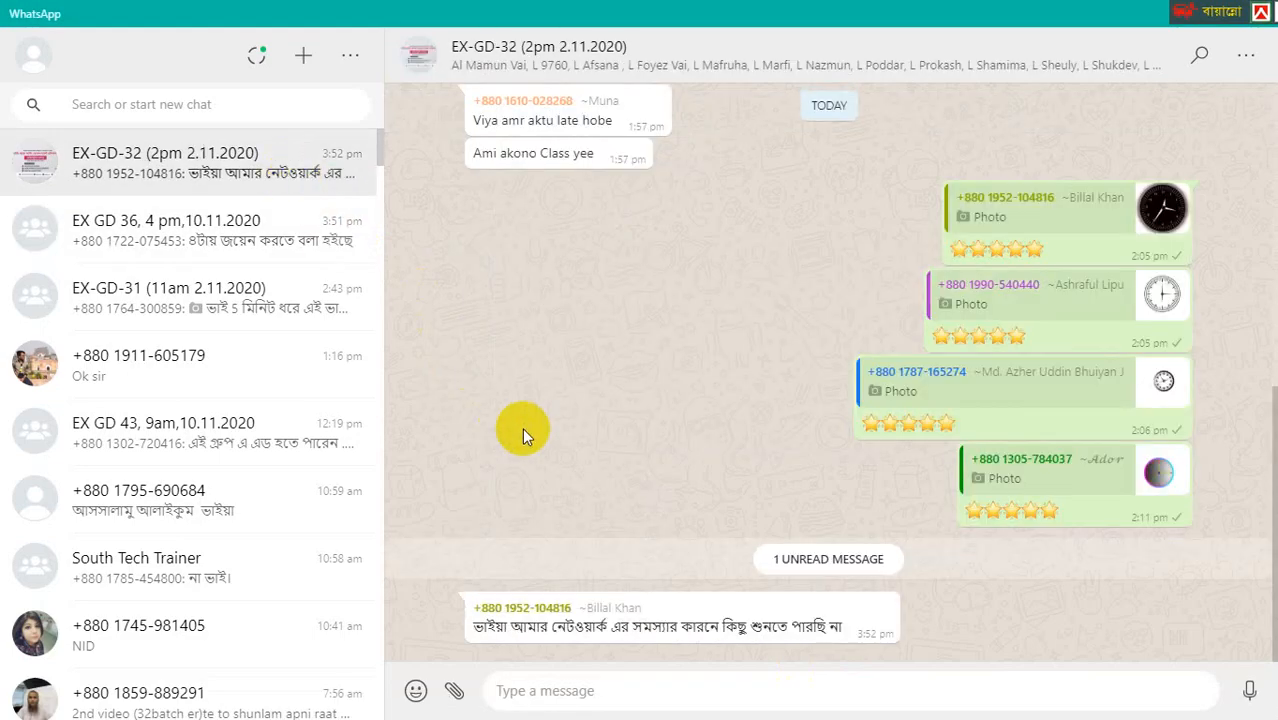
{"action": "left_click_drag", "start_coordinate": [1262, 12], "coordinate": [733, 13]}
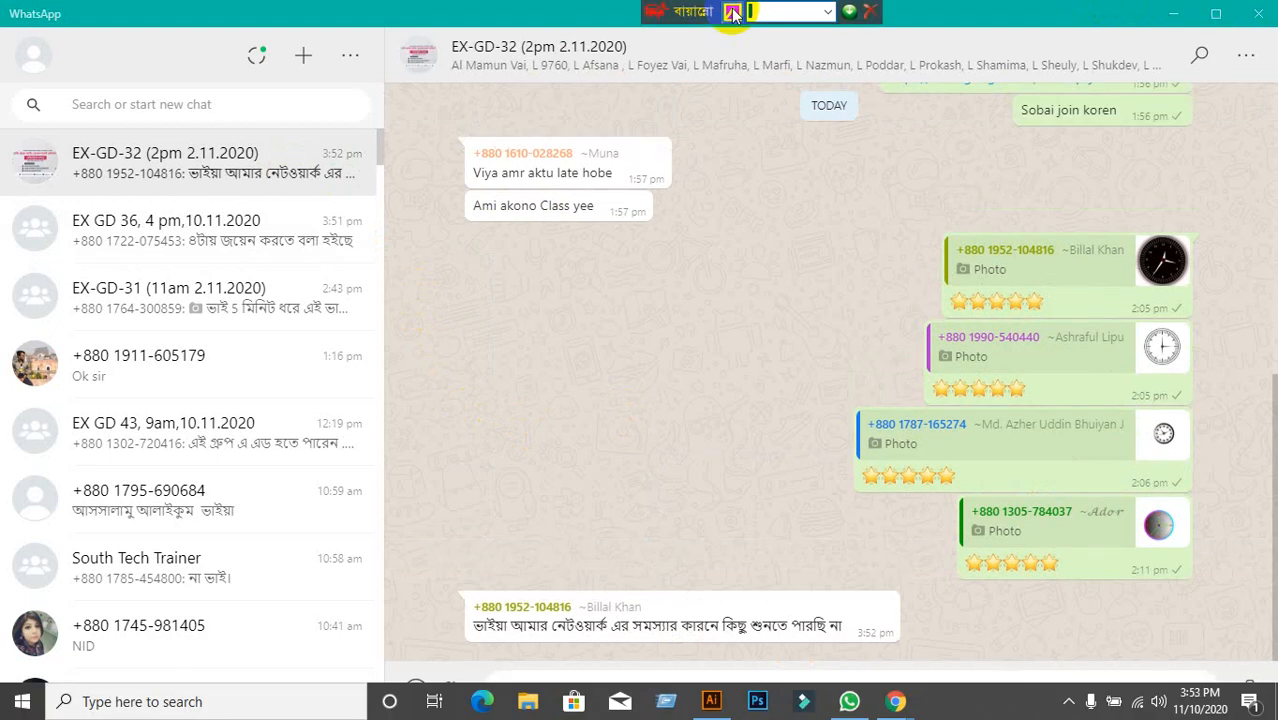
{"action": "left_click", "coordinate": [1189, 22]}
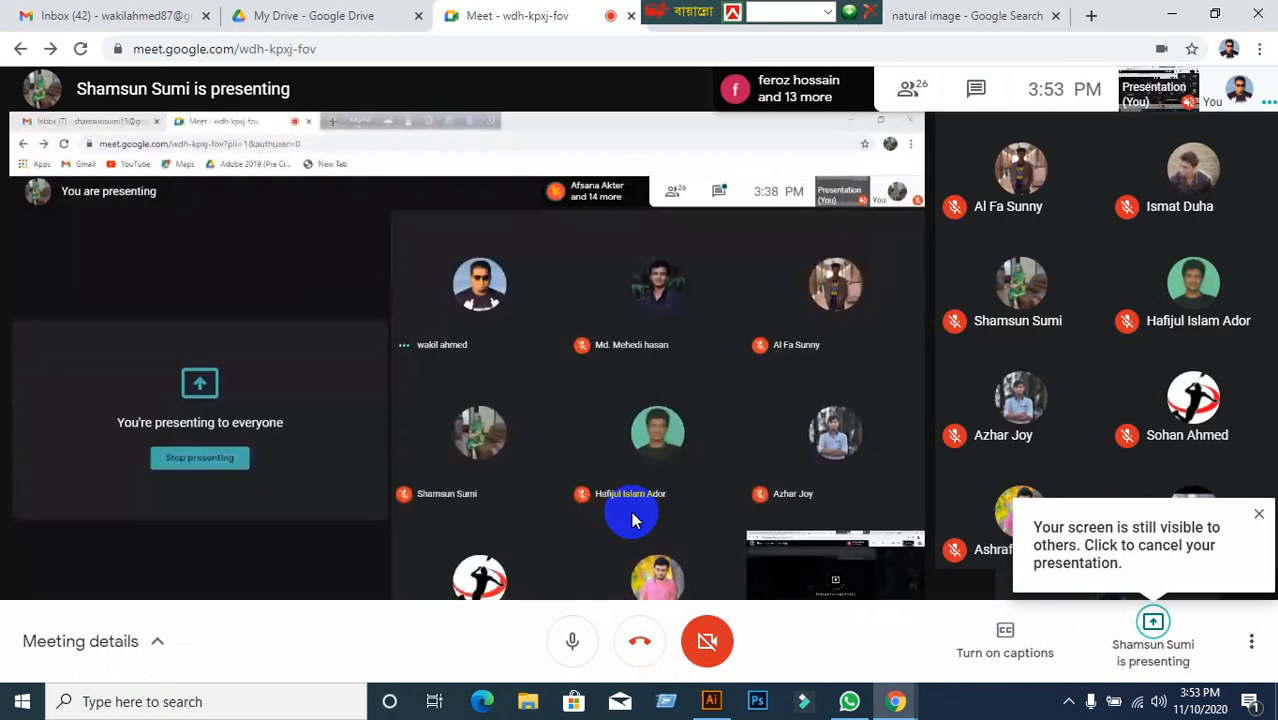
{"action": "left_click", "coordinate": [994, 97]}
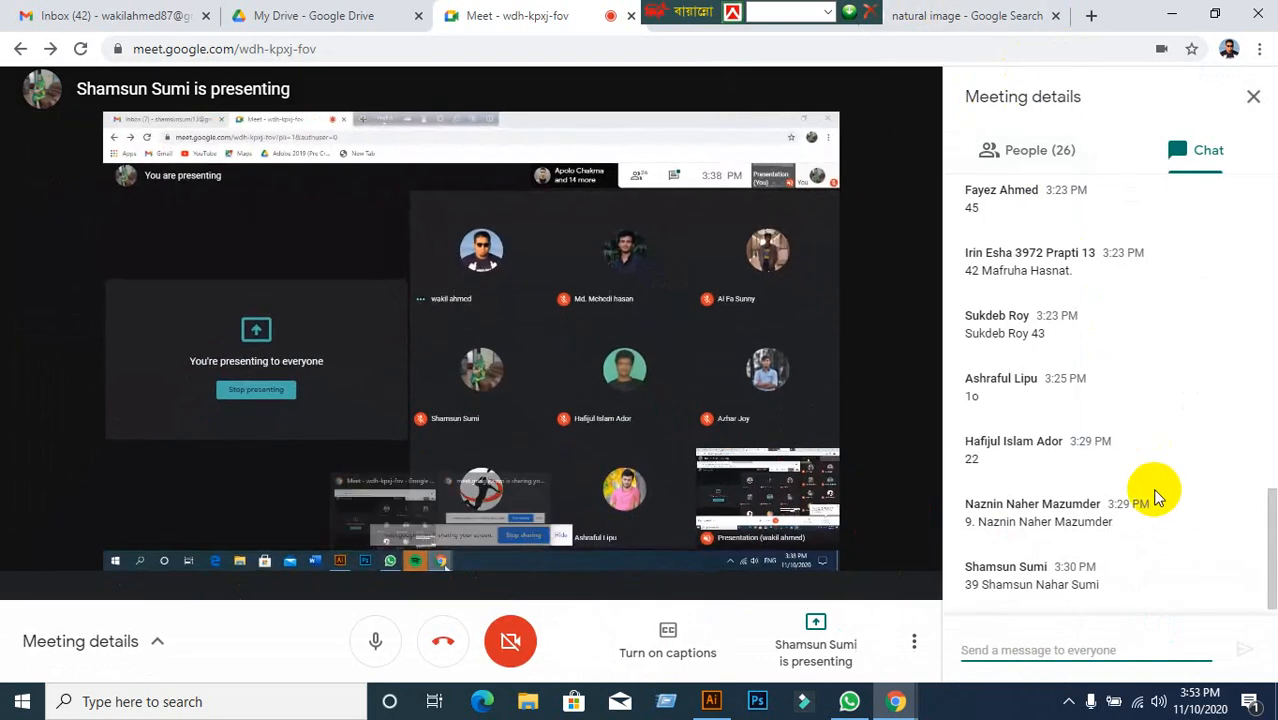
{"action": "left_click", "coordinate": [1252, 96]}
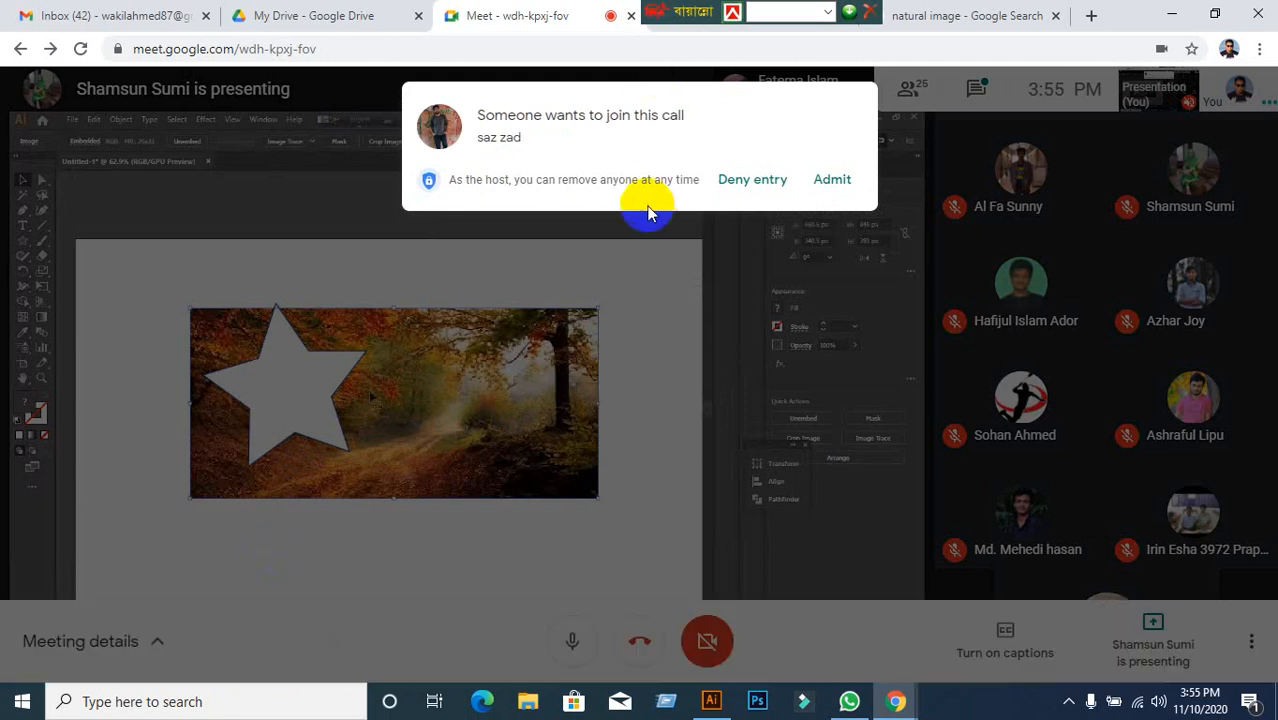
Admit the person waiting to join the Google Meet call.
{"action": "left_click", "coordinate": [828, 183]}
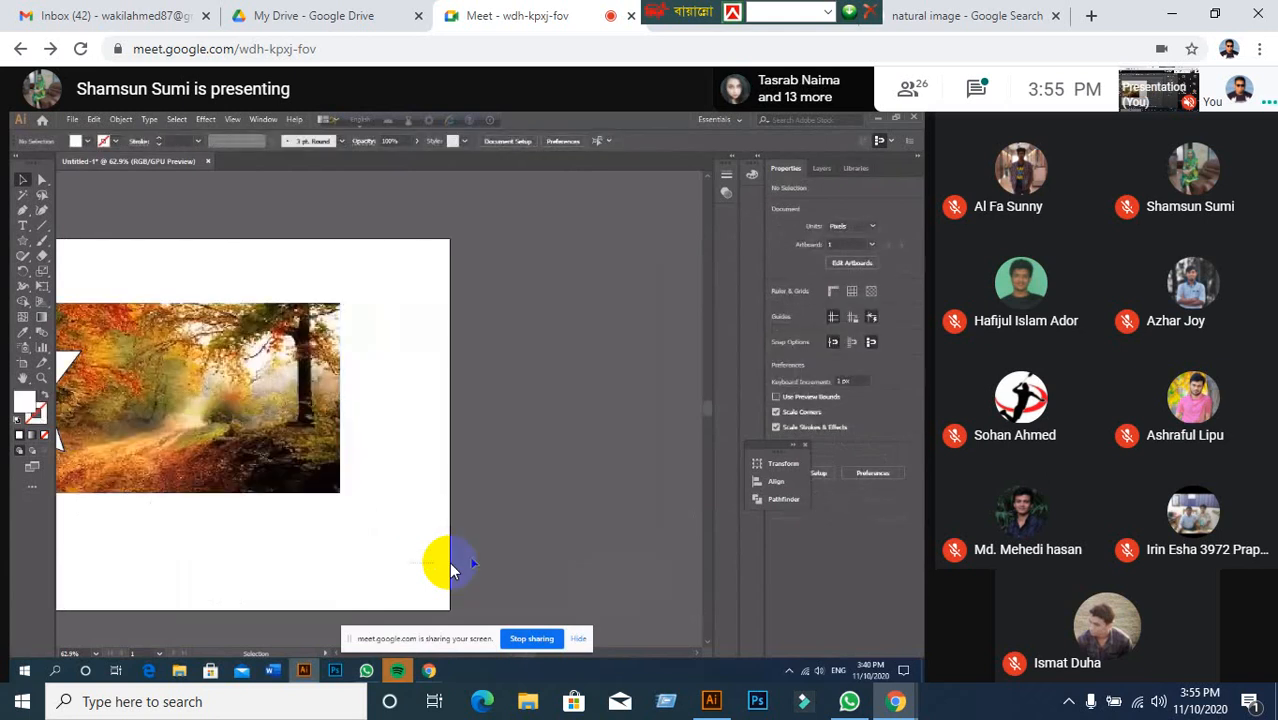
{"action": "mouse_move", "coordinate": [485, 393]}
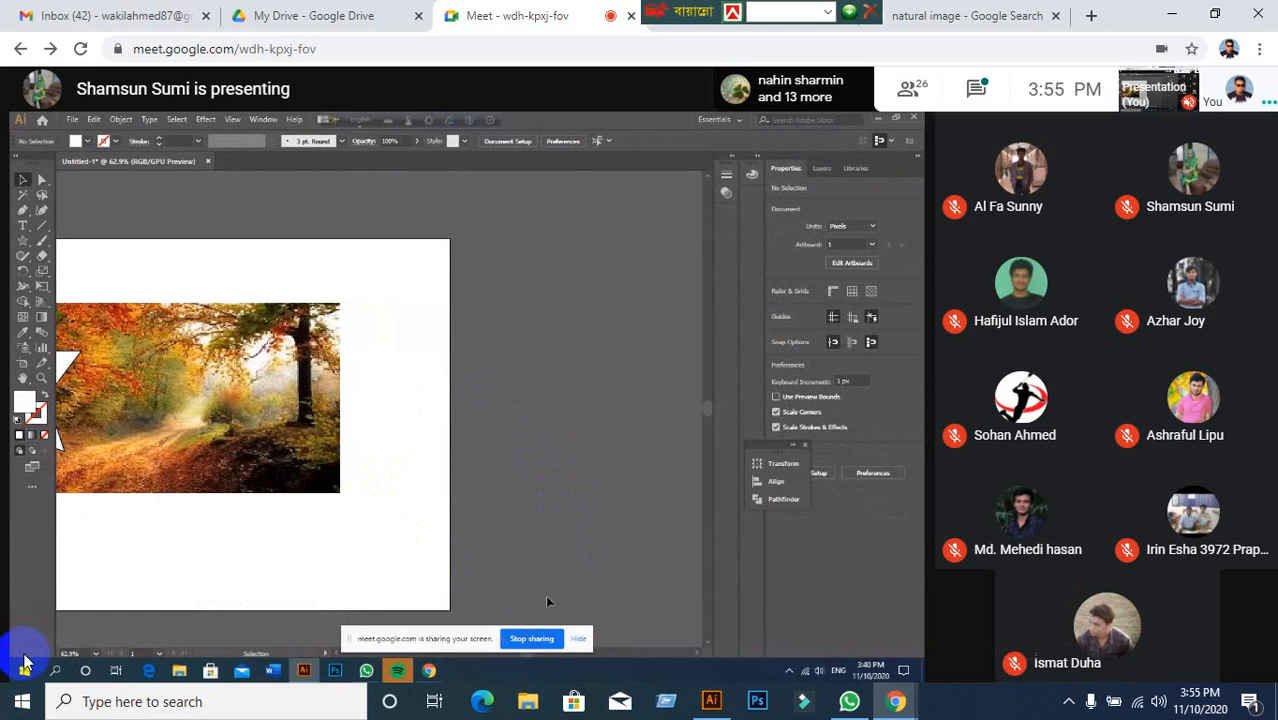
{"action": "mouse_move", "coordinate": [385, 680]}
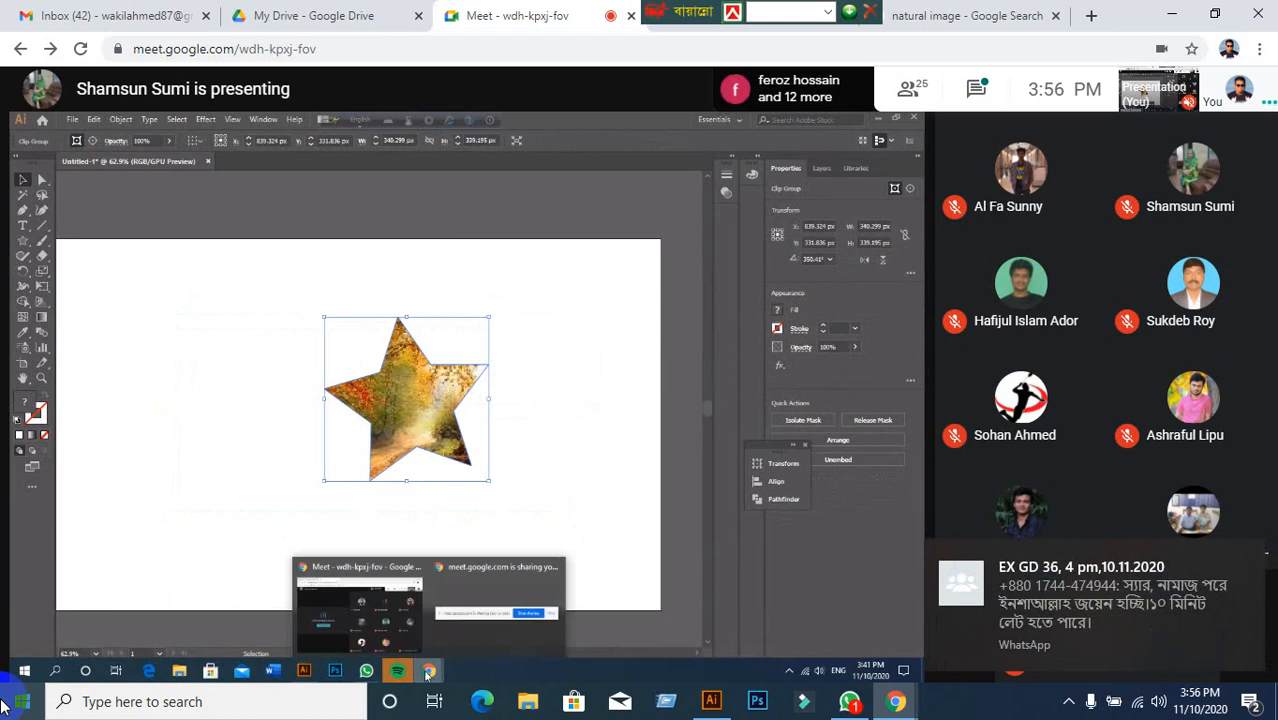
Send 'ok.' to the EX GD 36, 4 pm,10.11.2020 WhatsApp group, then minimize WhatsApp.
{"action": "left_click", "coordinate": [843, 704]}
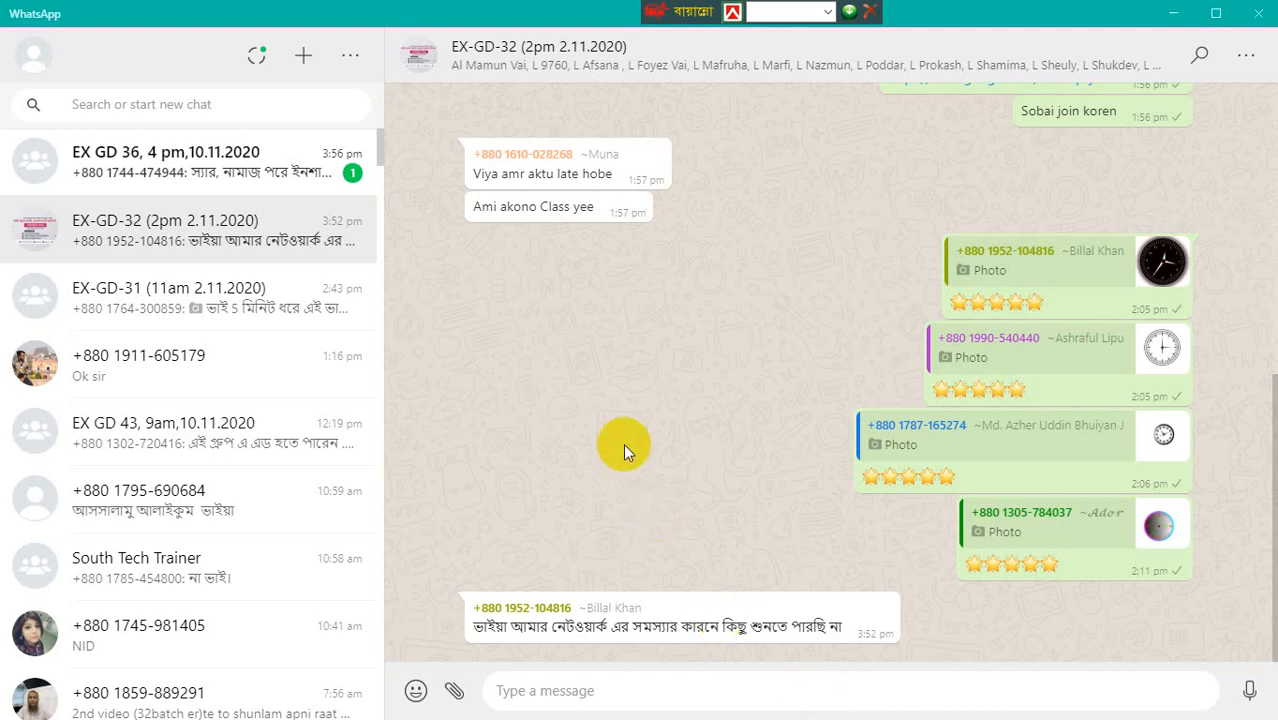
{"action": "left_click", "coordinate": [300, 157]}
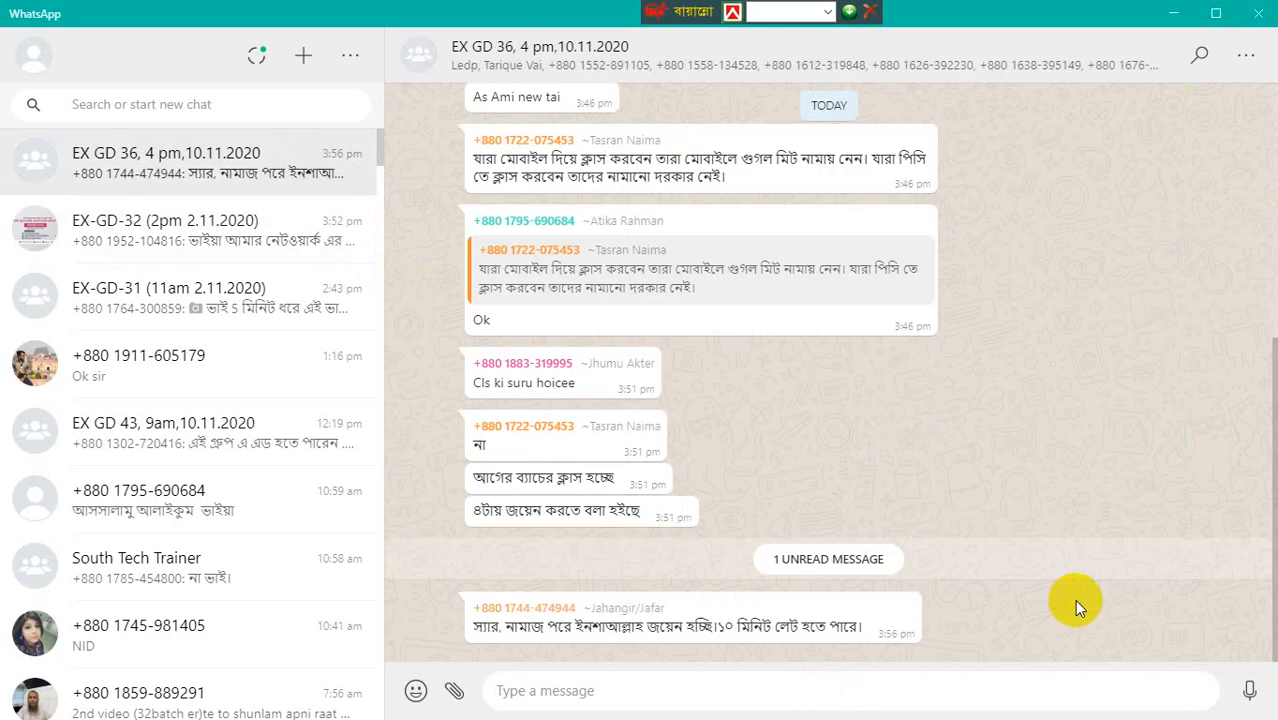
{"action": "type", "text": "ok"}
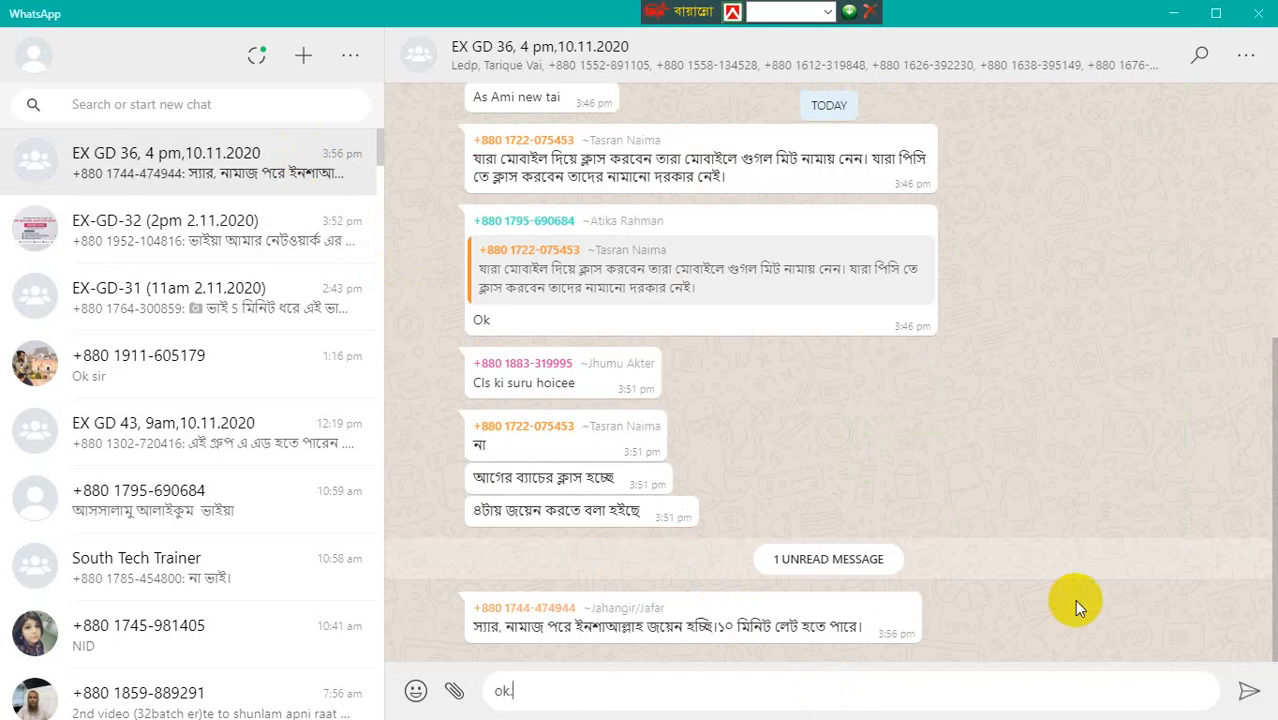
{"action": "type", "text": "."}
{"action": "key", "text": "Return"}
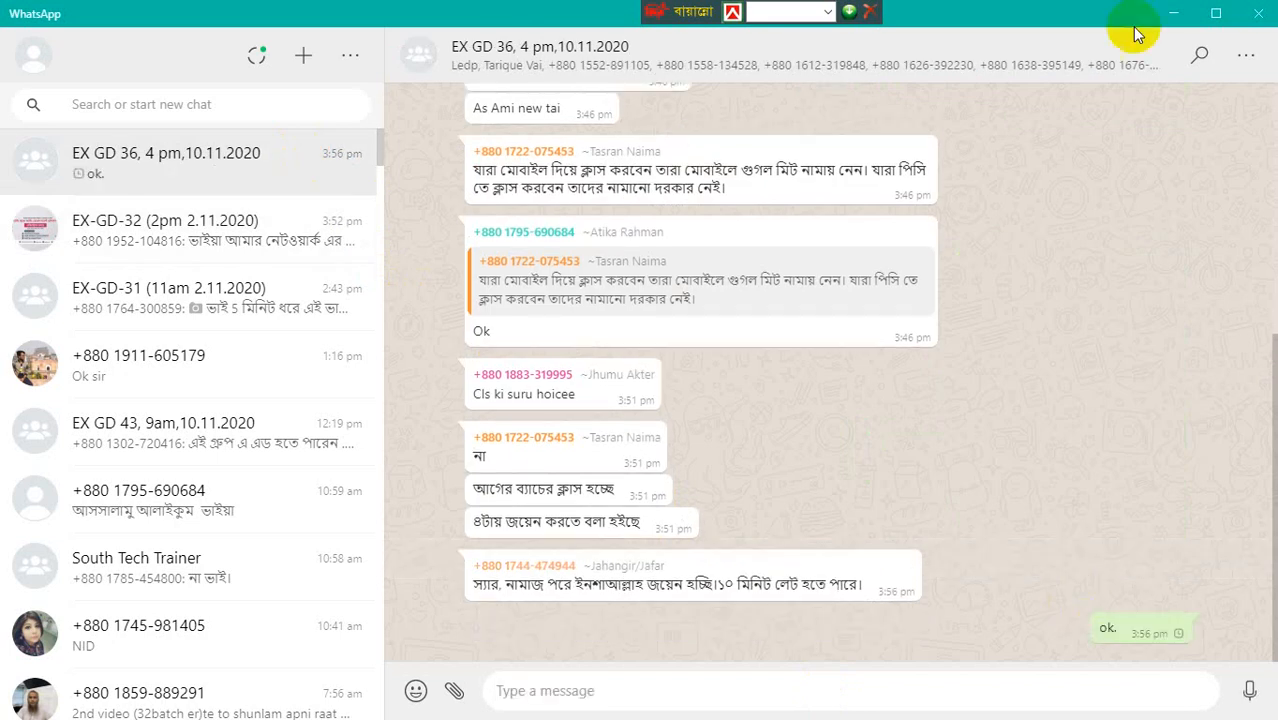
{"action": "left_click", "coordinate": [1172, 12]}
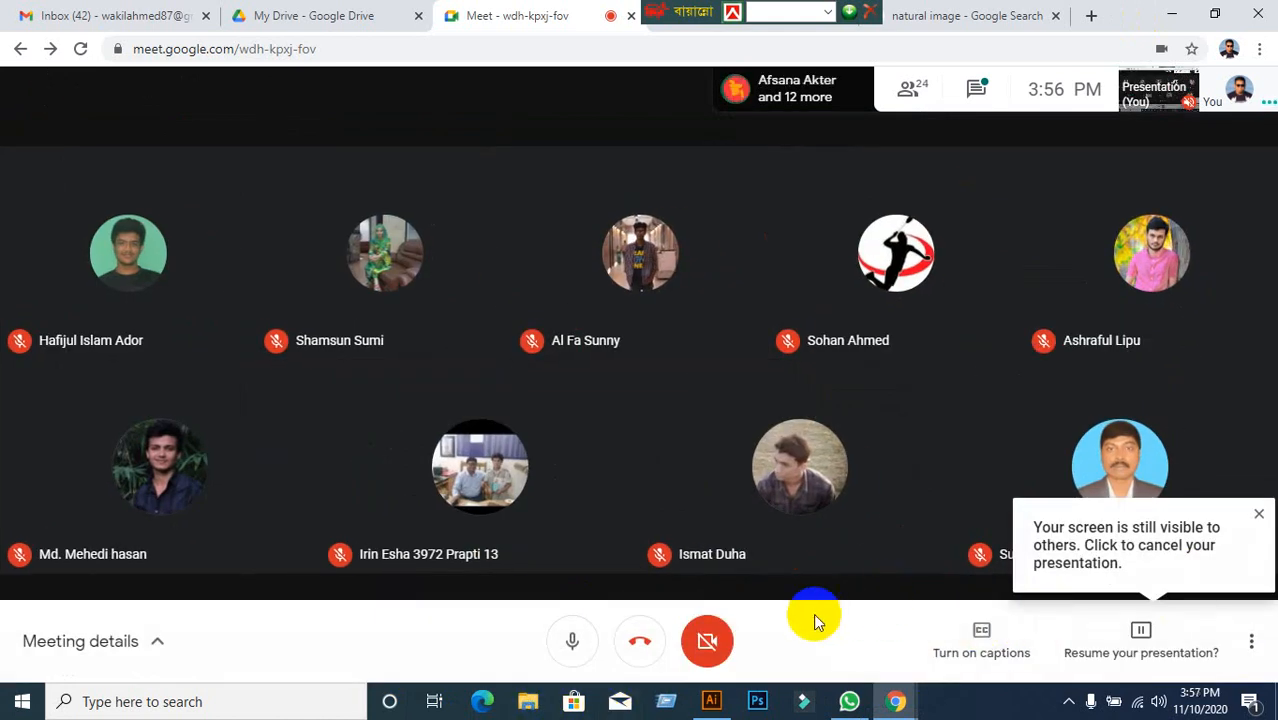
In Illustrator, select the four-circle photo collage clip group.
{"action": "mouse_move", "coordinate": [711, 701]}
{"action": "left_click", "coordinate": [735, 630]}
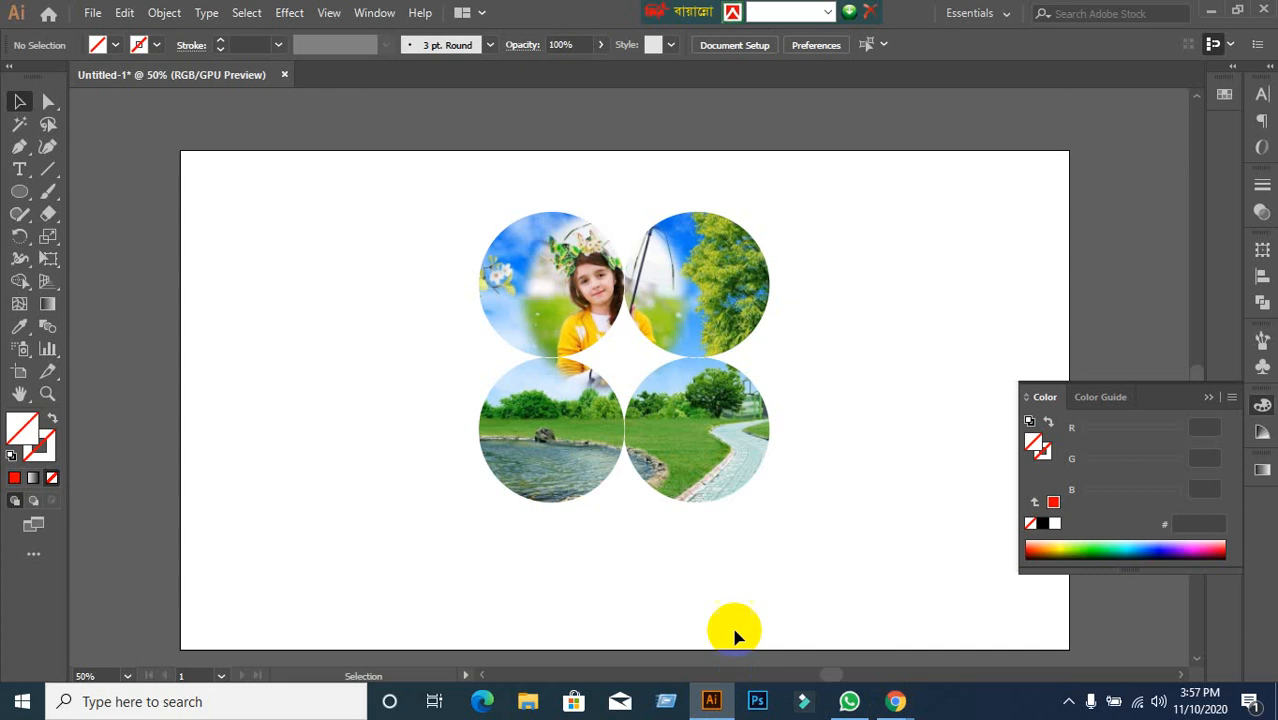
{"action": "left_click", "coordinate": [705, 491]}
{"action": "left_click", "coordinate": [887, 536]}
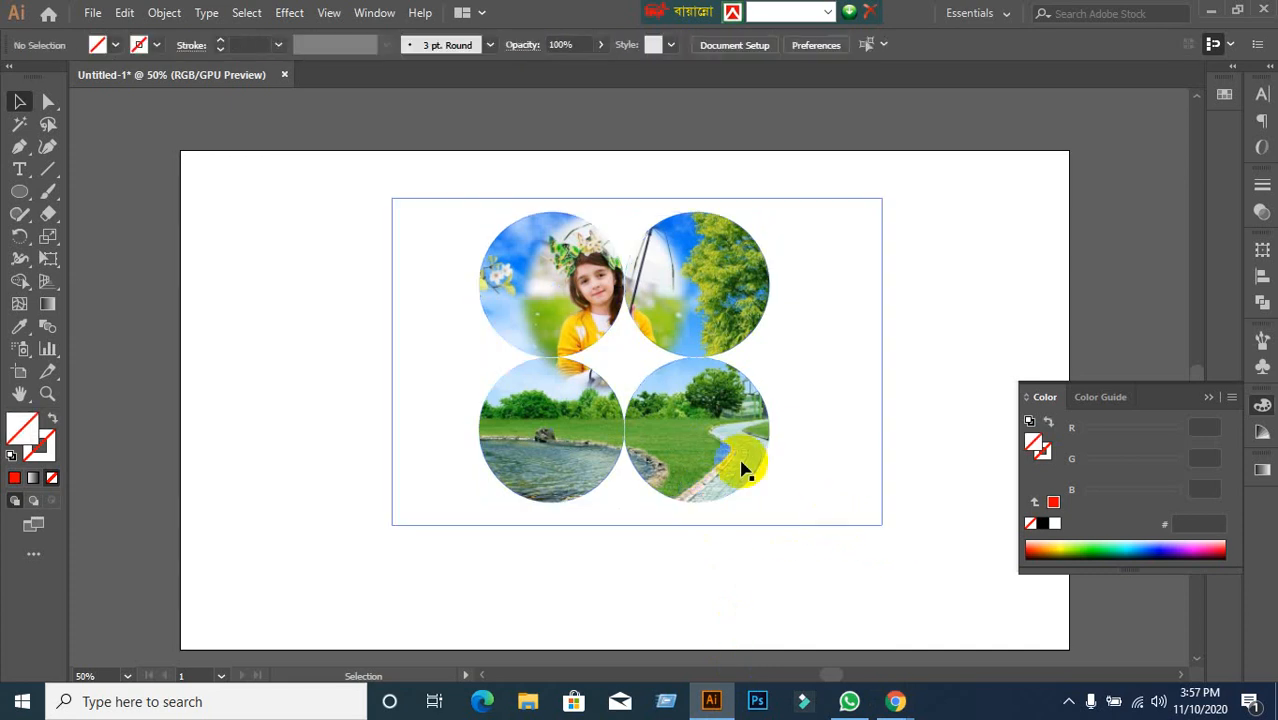
{"action": "left_click", "coordinate": [708, 452]}
Back in the Meet call, resume the paused screen presentation.
{"action": "left_click", "coordinate": [893, 704]}
{"action": "left_click", "coordinate": [845, 665]}
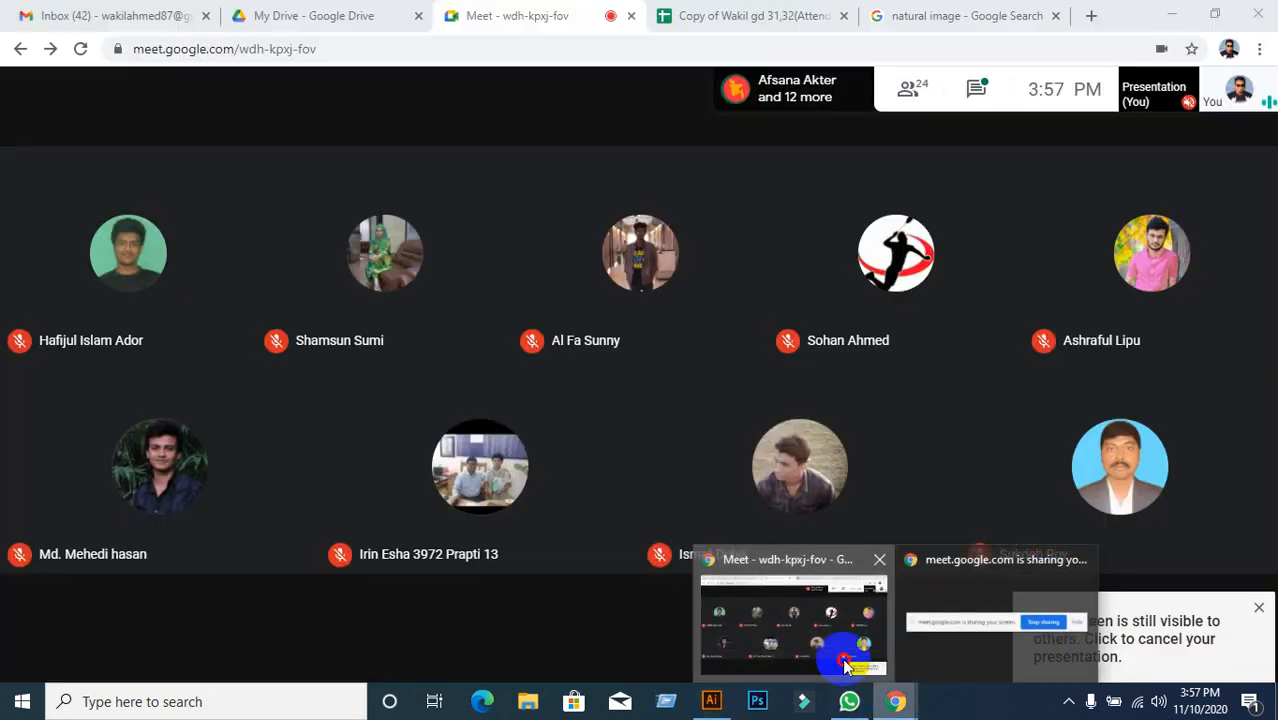
{"action": "left_click", "coordinate": [1078, 655]}
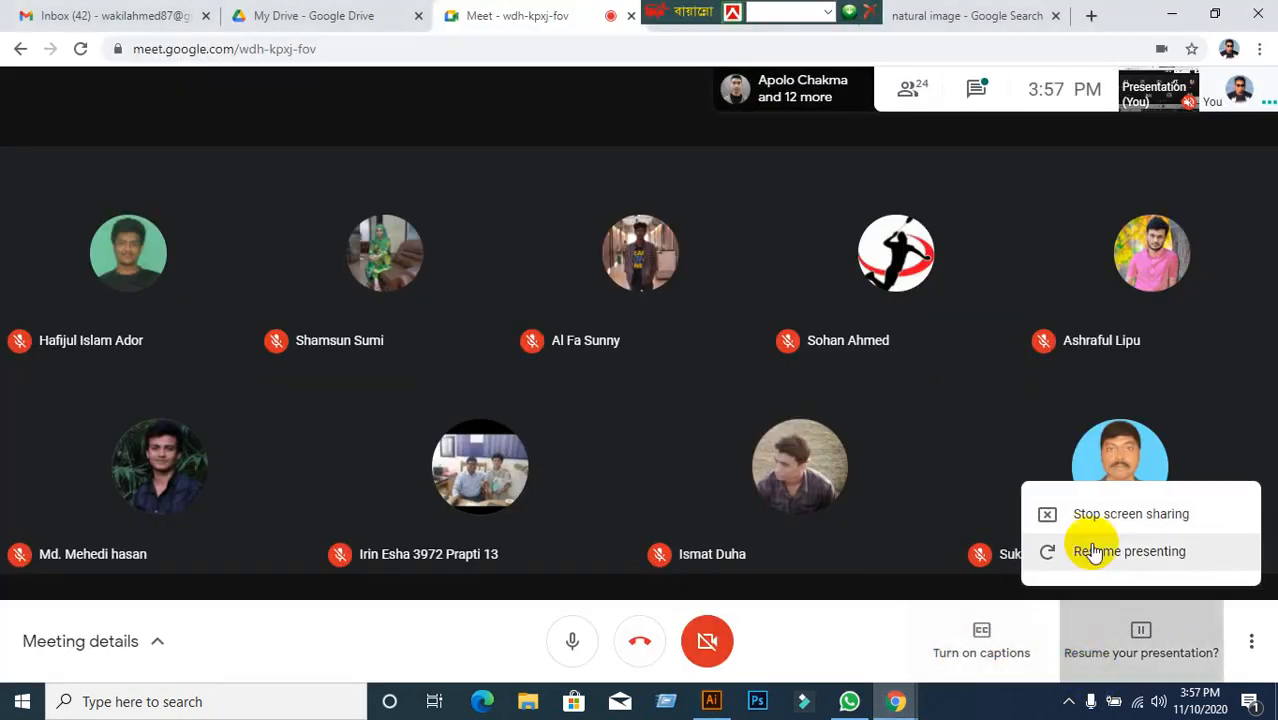
{"action": "left_click", "coordinate": [1095, 553]}
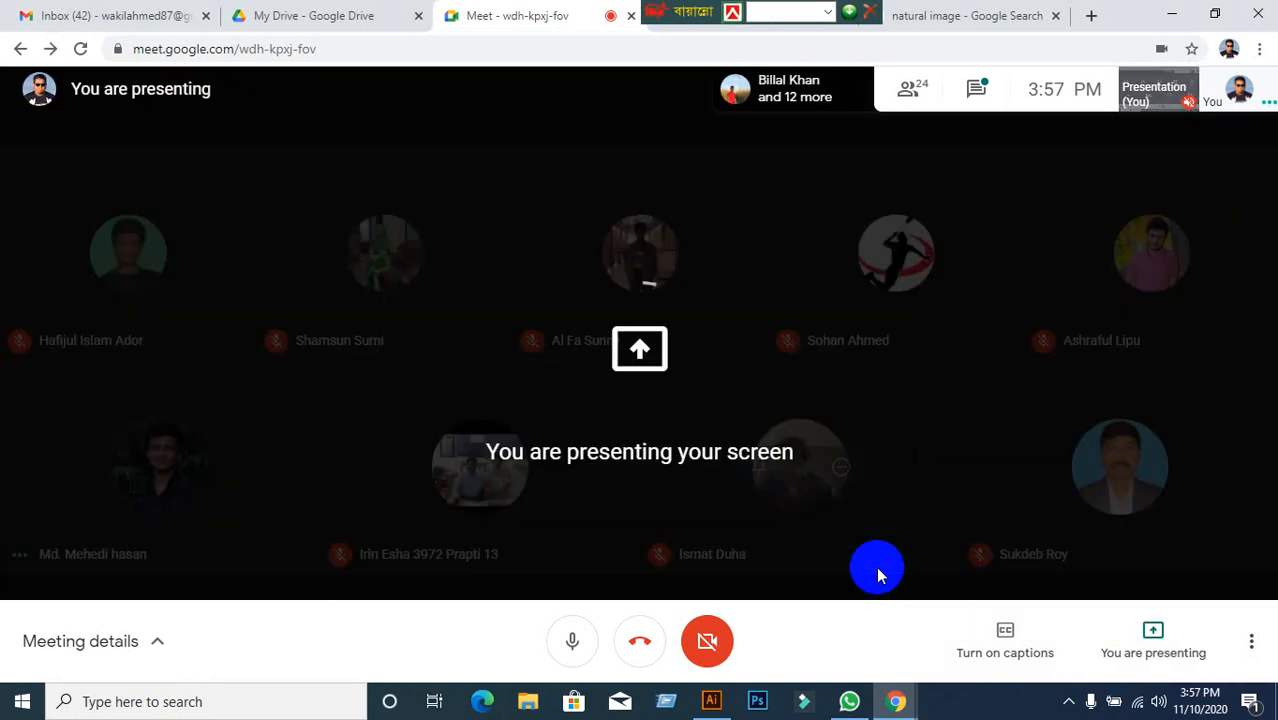
Bring the collage document forward and select the four-circle clip group.
{"action": "left_click", "coordinate": [712, 701]}
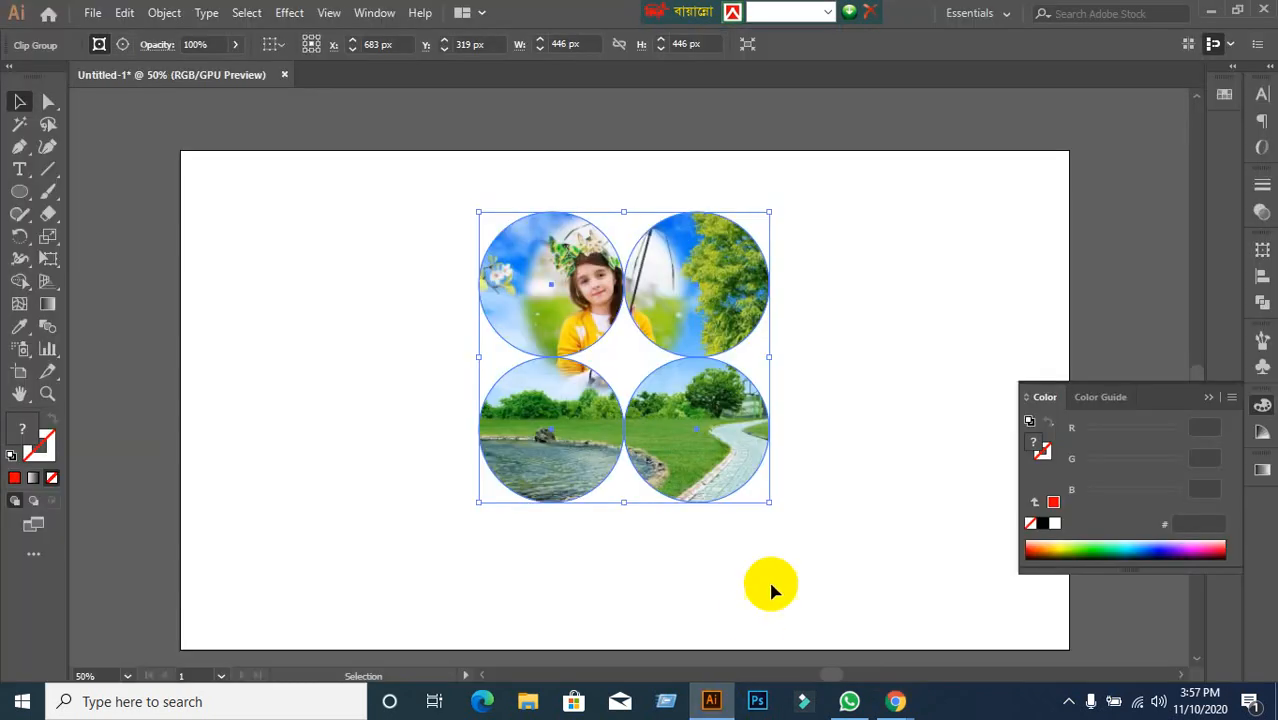
{"action": "left_click", "coordinate": [840, 580]}
{"action": "left_click", "coordinate": [727, 456]}
Delete the four-circle collage and draw a 288 px circle on the artboard.
{"action": "key", "text": "Delete"}
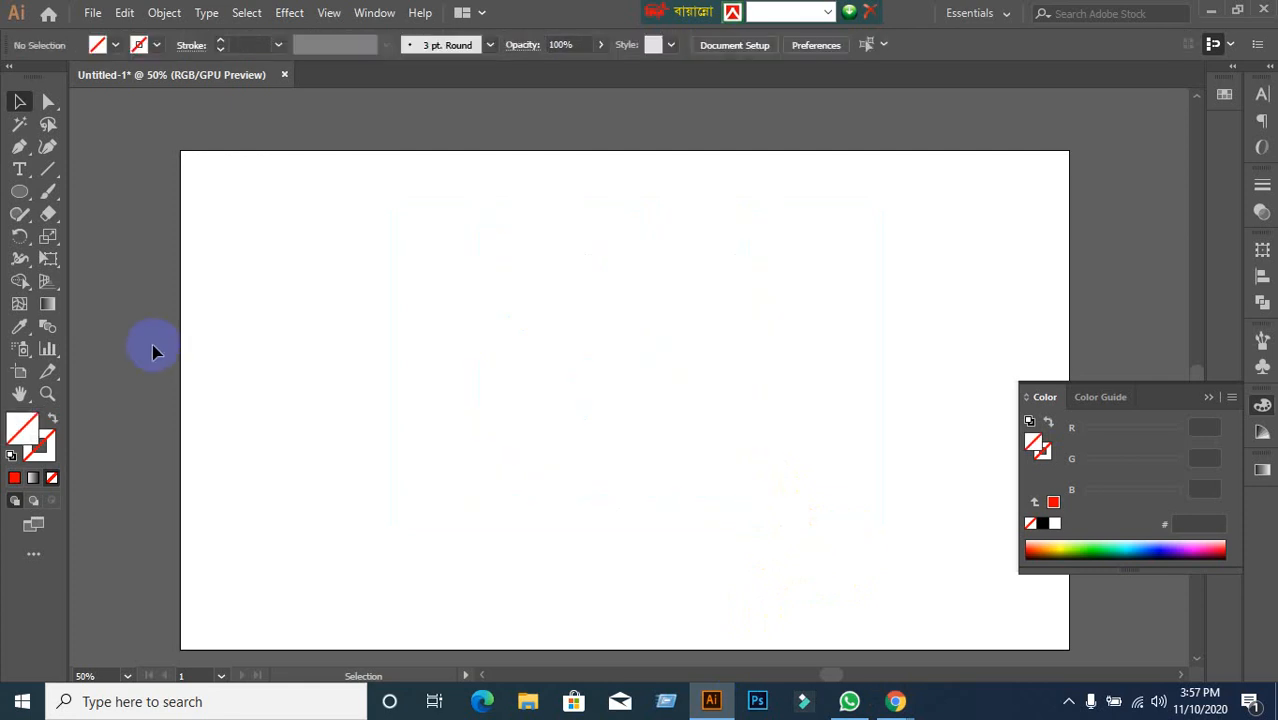
{"action": "left_click", "coordinate": [19, 191]}
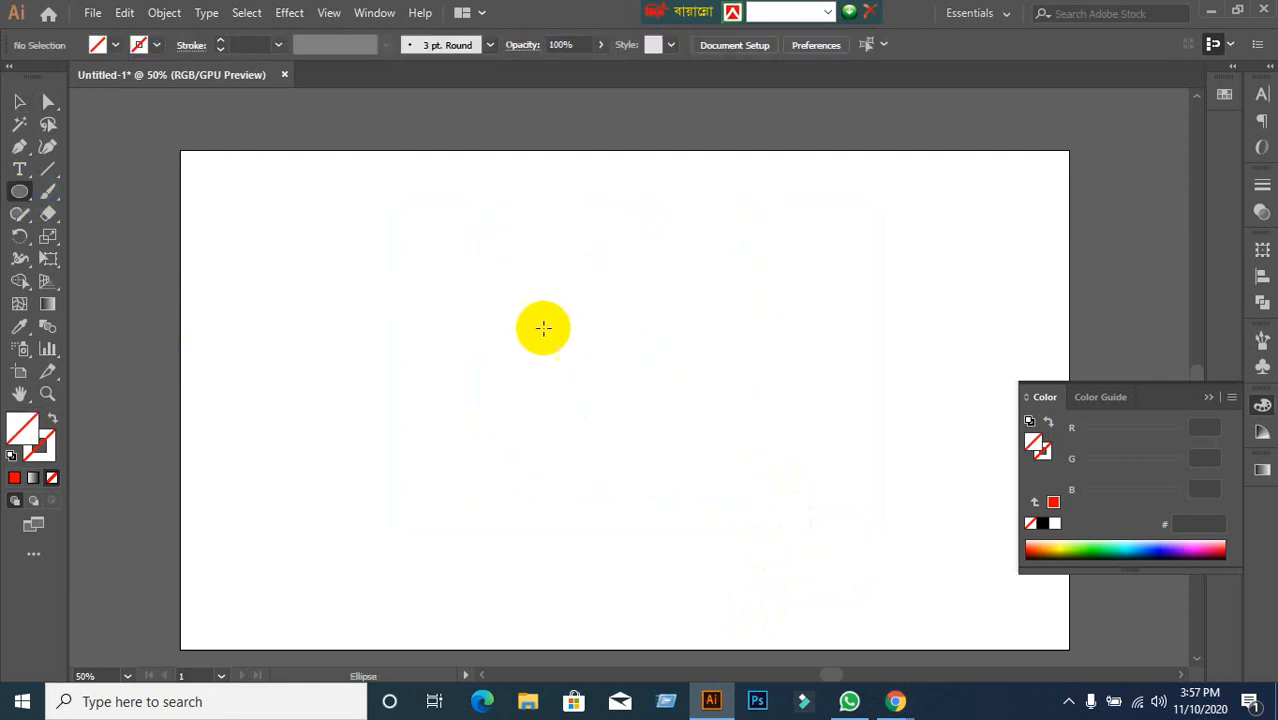
{"action": "left_click_drag", "start_coordinate": [431, 264], "coordinate": [619, 398]}
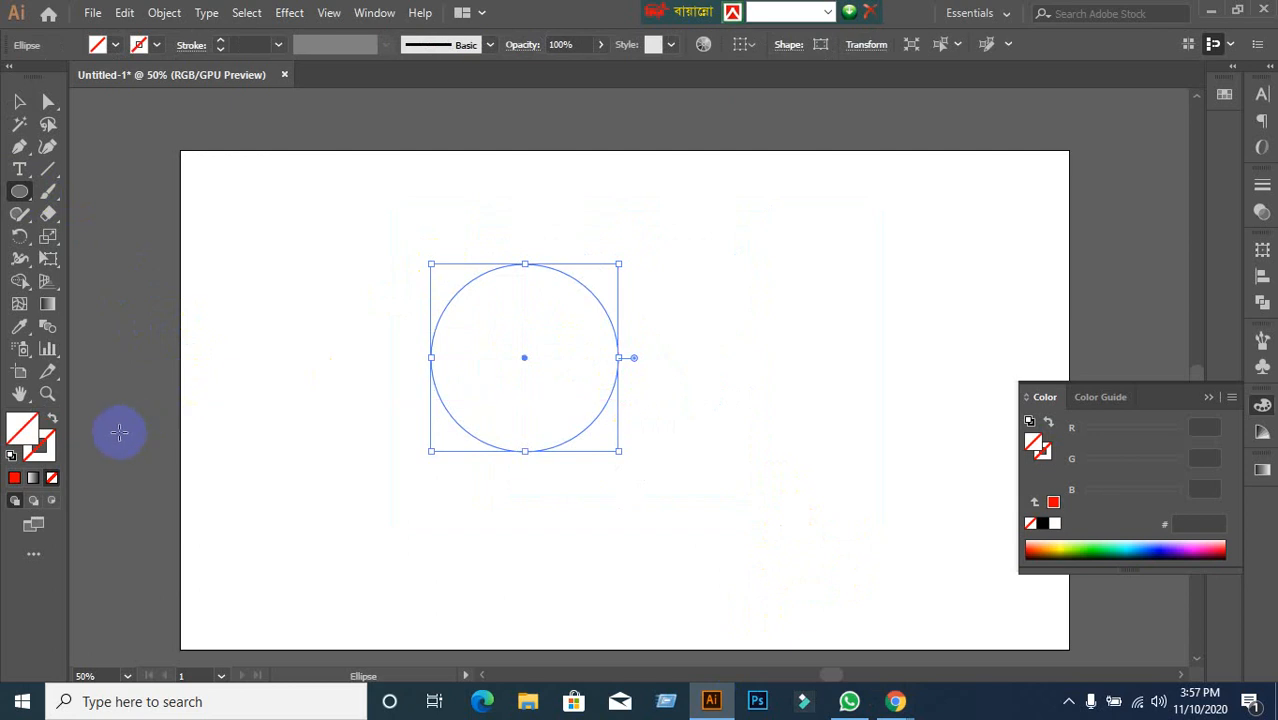
{"action": "left_click", "coordinate": [50, 418]}
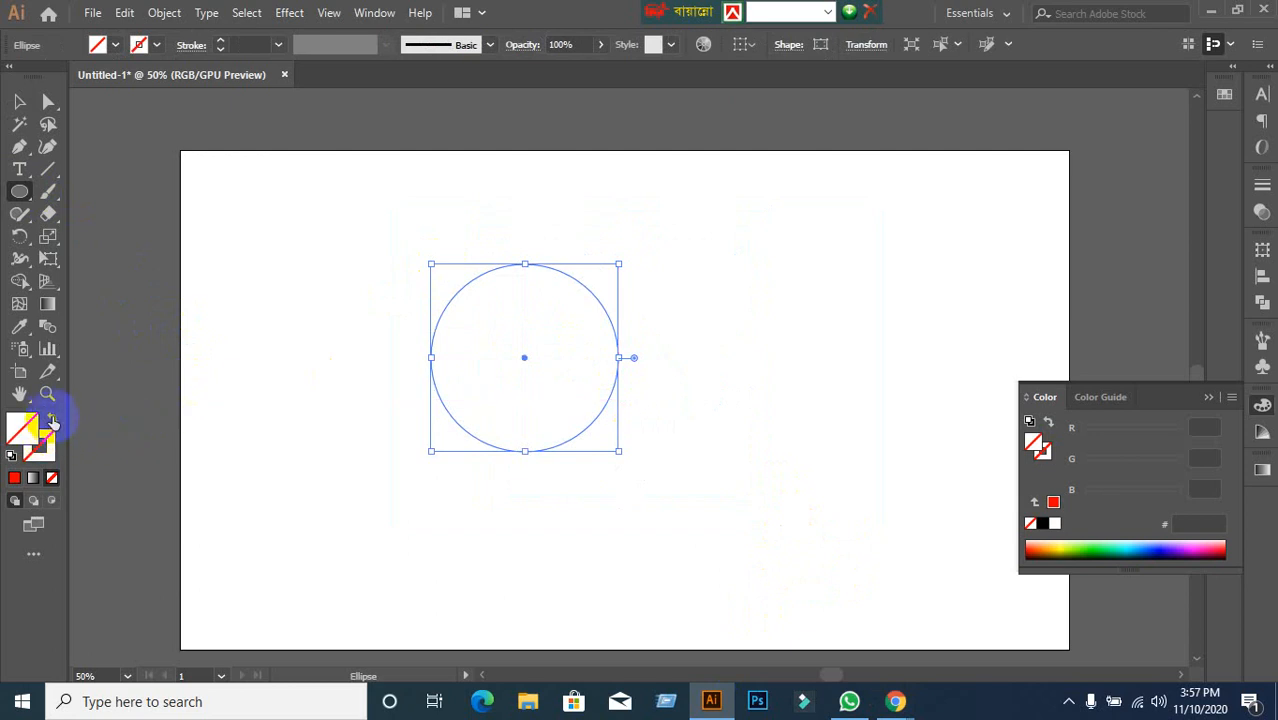
Fill the circle red, deselect it, and paste the girl's landscape photo.
{"action": "left_click", "coordinate": [115, 45]}
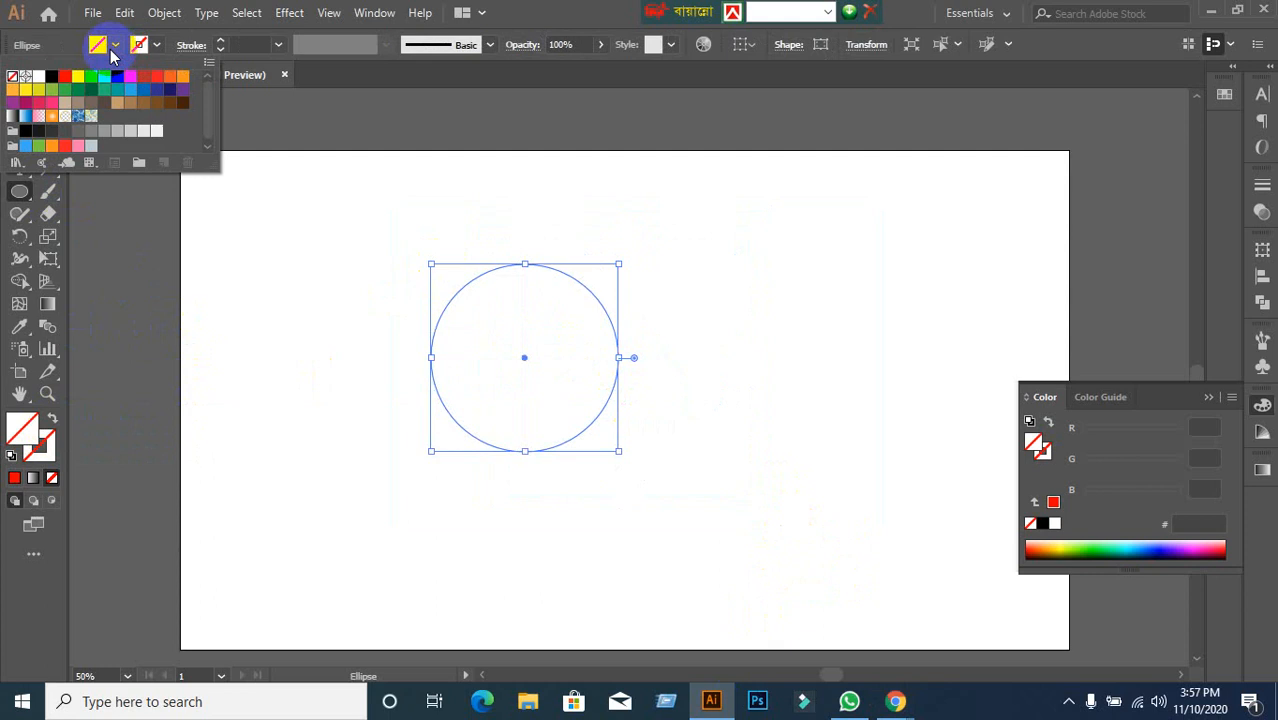
{"action": "left_click", "coordinate": [64, 76]}
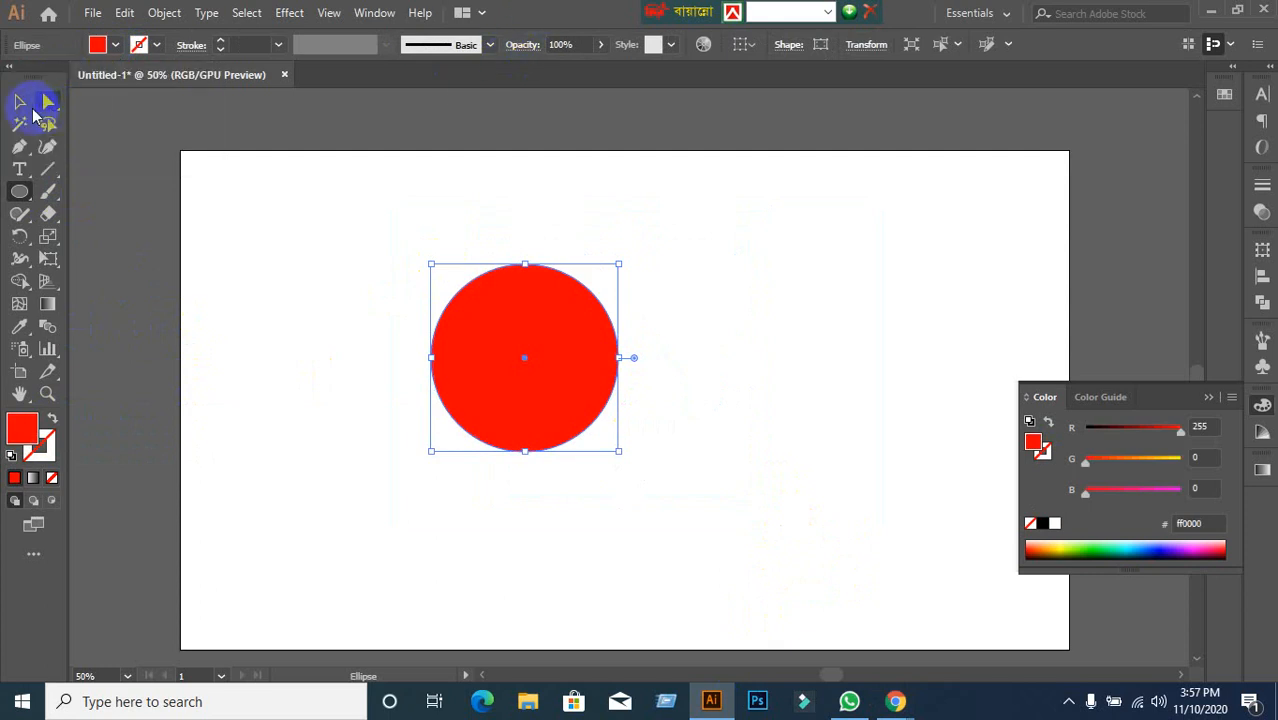
{"action": "left_click", "coordinate": [22, 107]}
{"action": "left_click", "coordinate": [348, 416]}
{"action": "key", "text": "ctrl+v"}
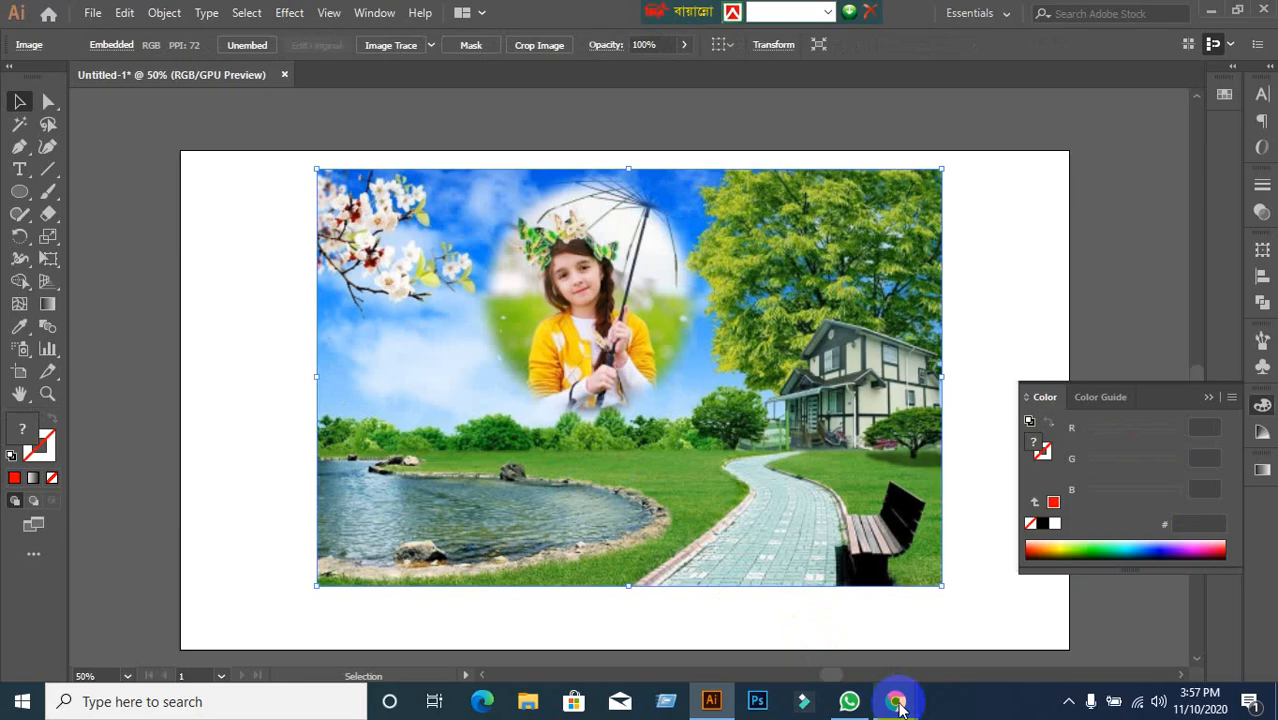
Bring the Google Meet call forward and open its presentation options.
{"action": "mouse_move", "coordinate": [895, 700]}
{"action": "left_click", "coordinate": [800, 624]}
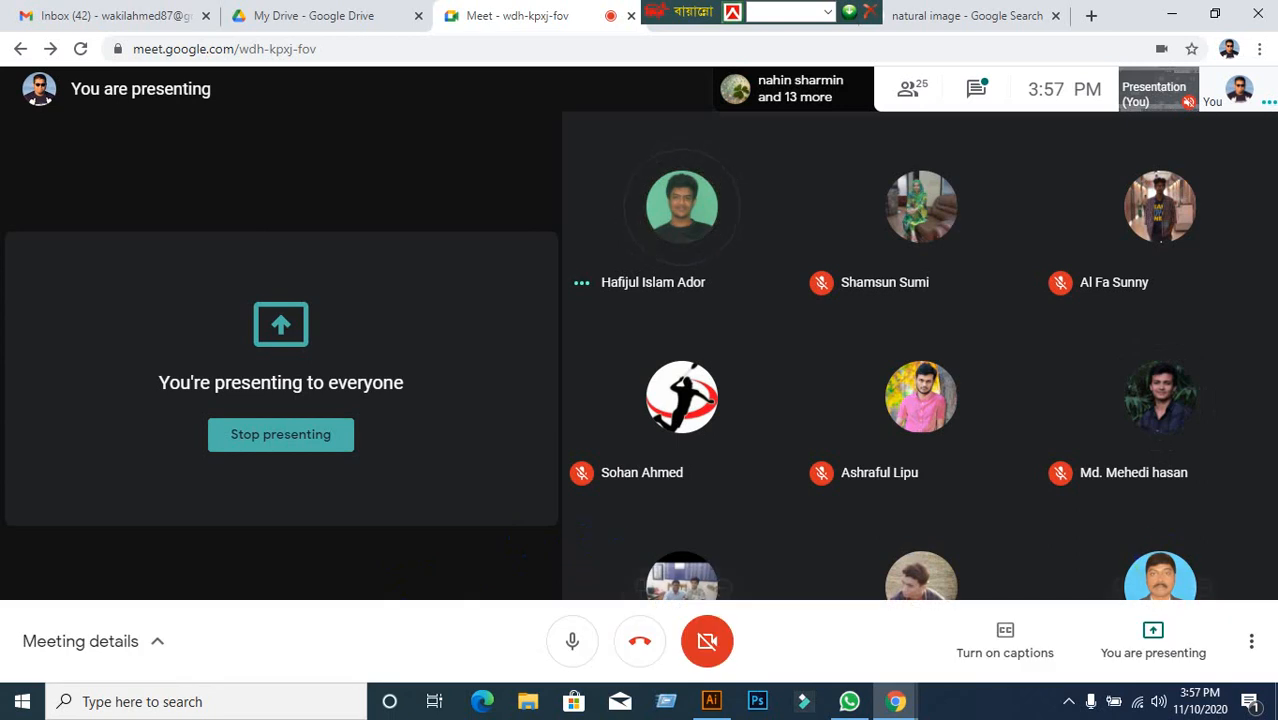
{"action": "left_click", "coordinate": [1121, 645]}
Stop presenting your screen to the meeting.
{"action": "left_click", "coordinate": [1150, 558]}
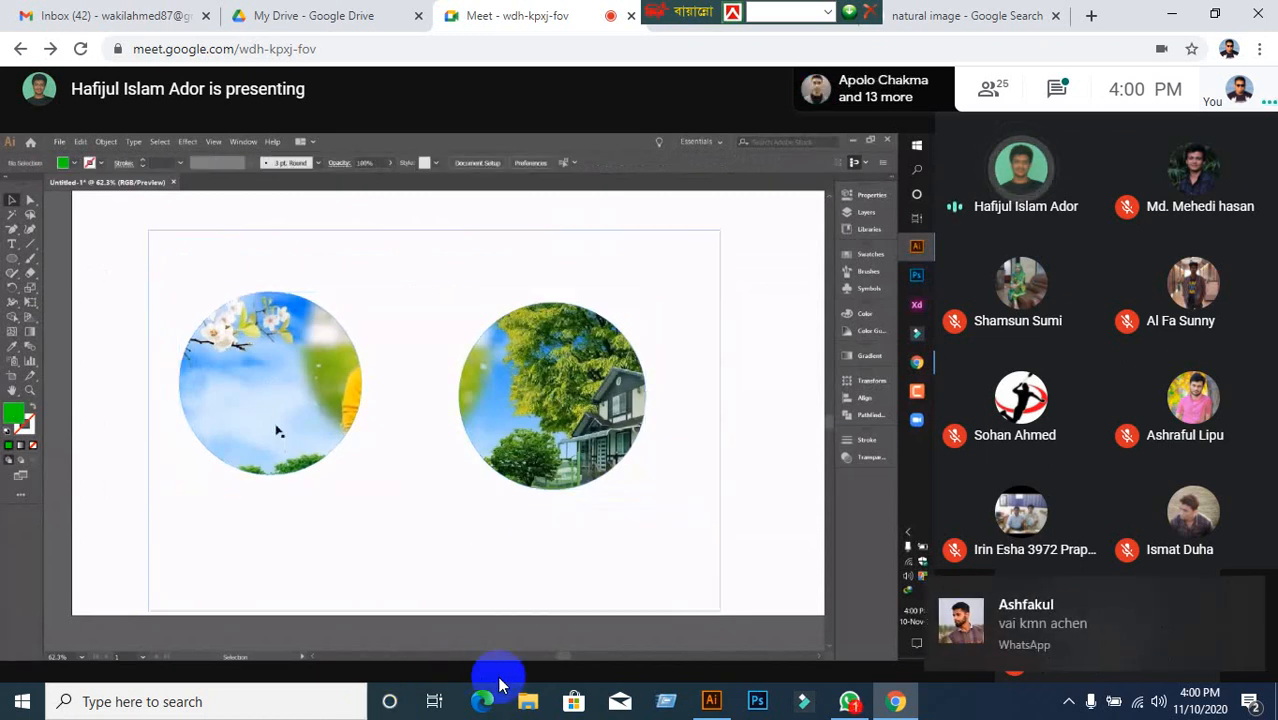
Read the newly arrived WhatsApp chat message and minimise WhatsApp.
{"action": "left_click", "coordinate": [845, 700]}
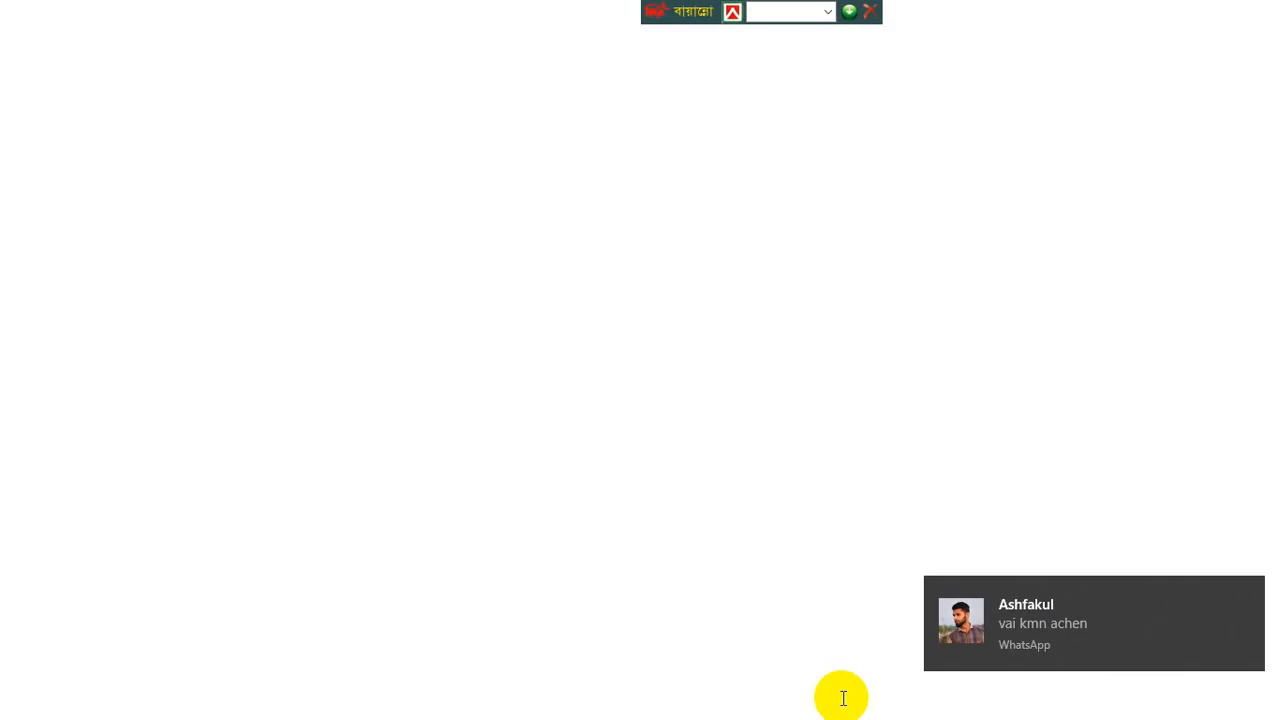
{"action": "left_click", "coordinate": [256, 163]}
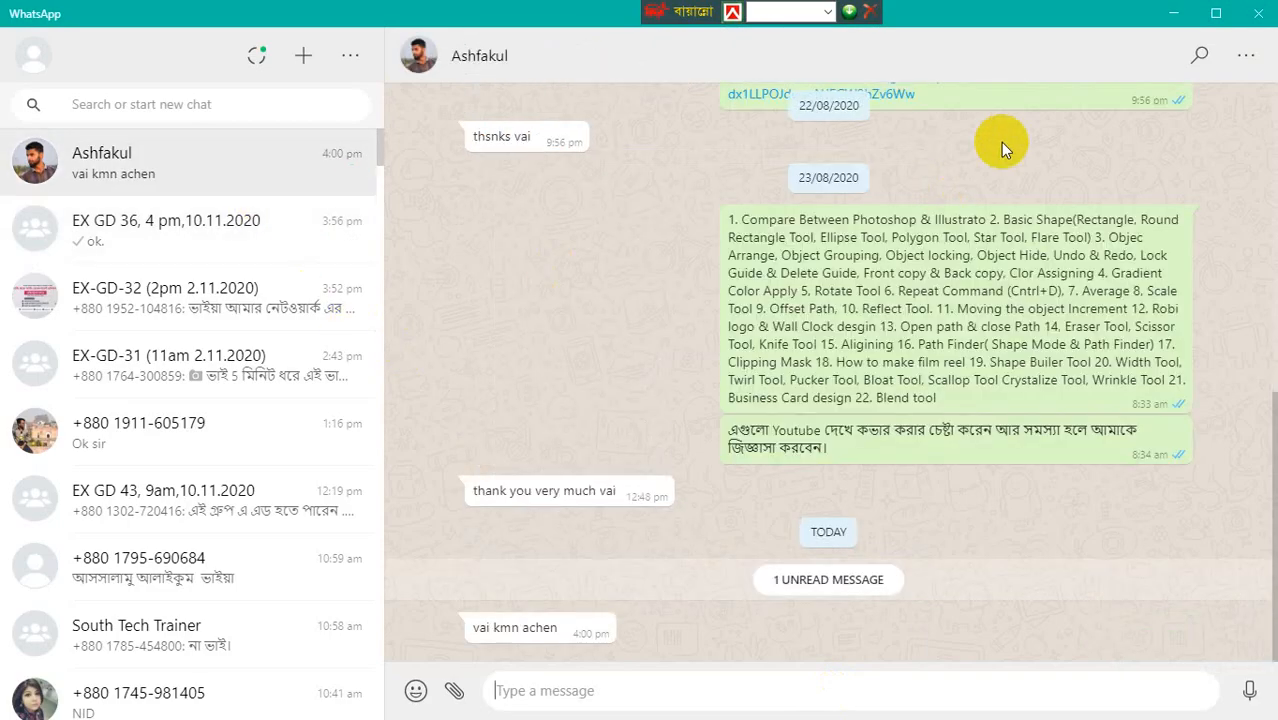
{"action": "left_click", "coordinate": [1177, 16]}
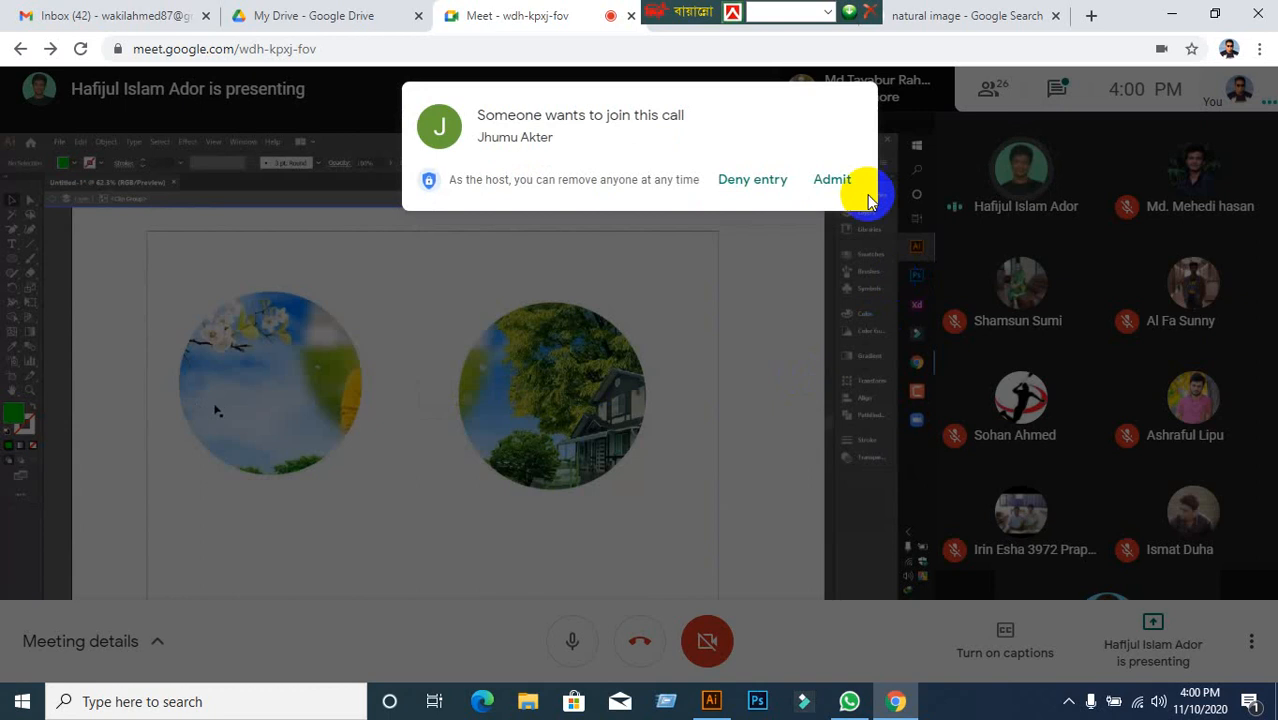
Admit the waiting guest in Google Meet, minimize Chrome, and close Untitled-1 without saving.
{"action": "left_click", "coordinate": [828, 182]}
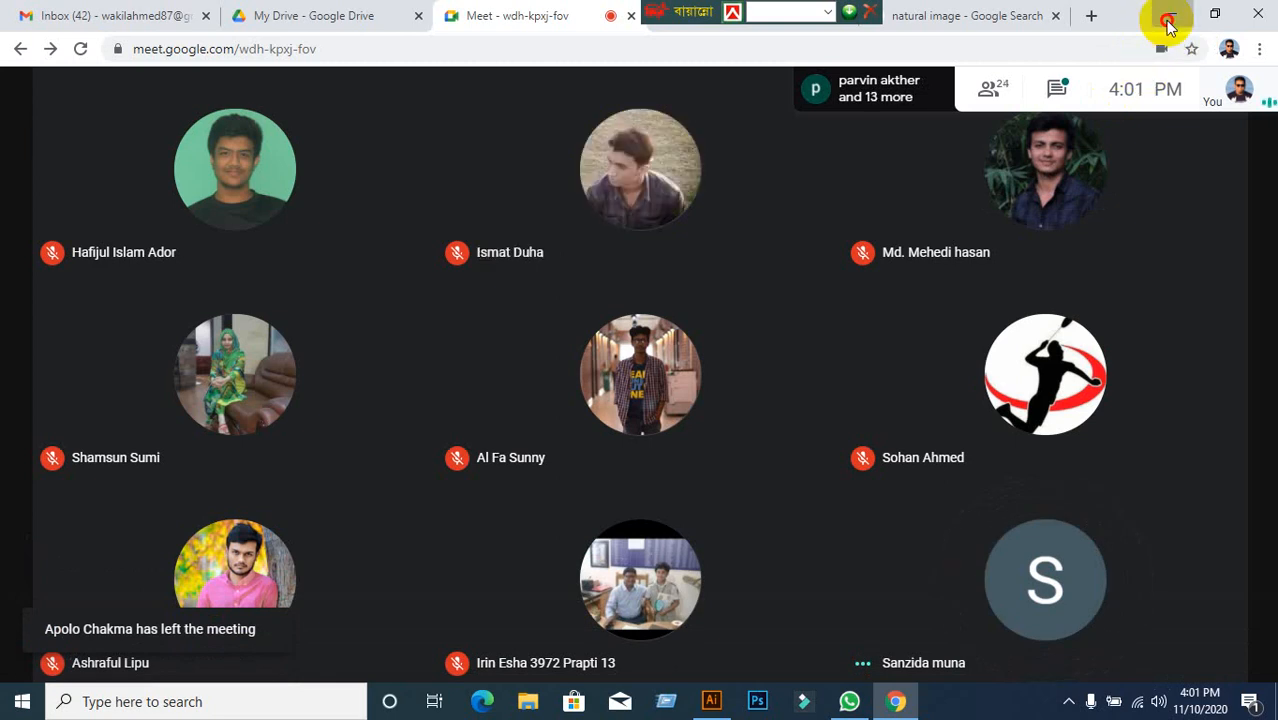
{"action": "left_click", "coordinate": [1170, 18]}
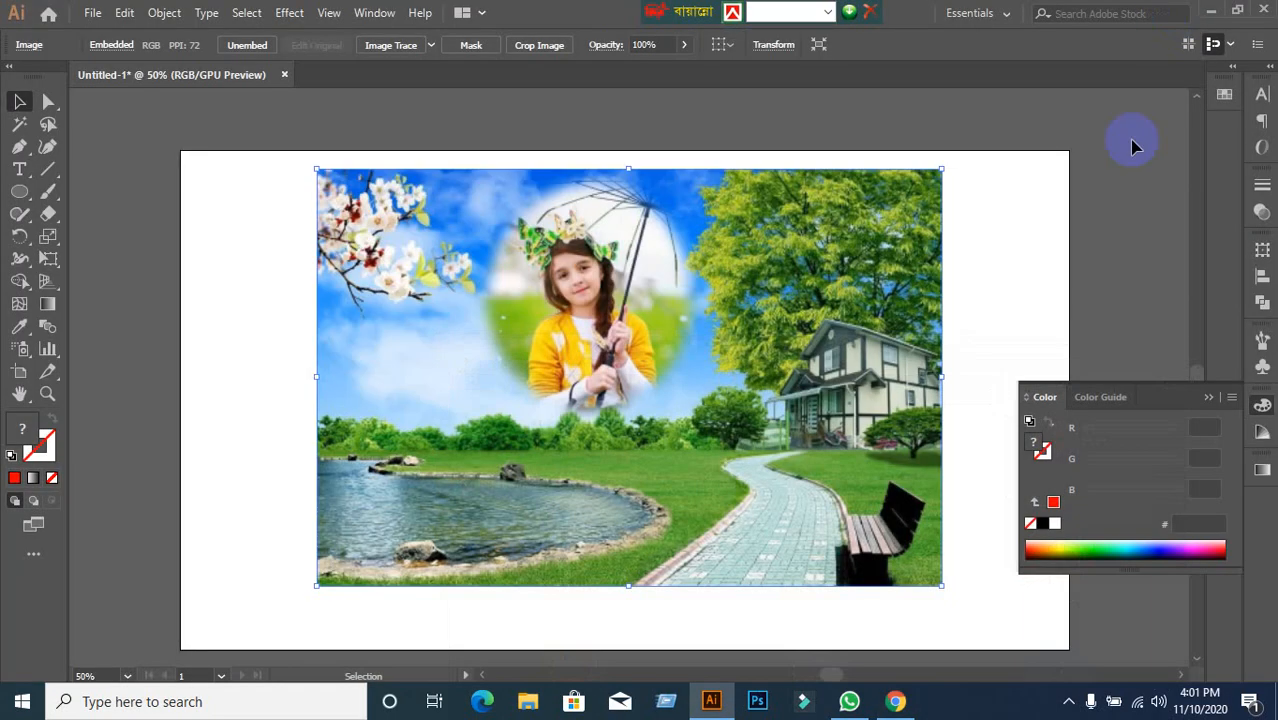
{"action": "left_click", "coordinate": [284, 75]}
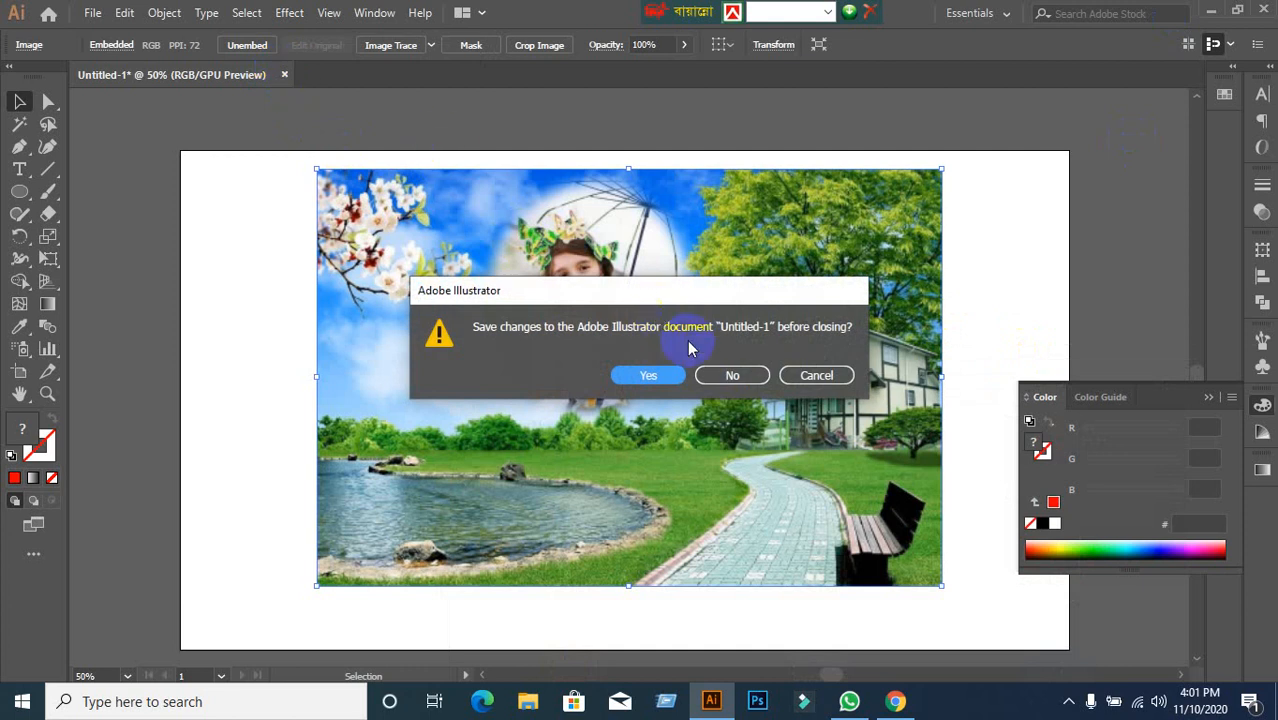
{"action": "left_click", "coordinate": [733, 376]}
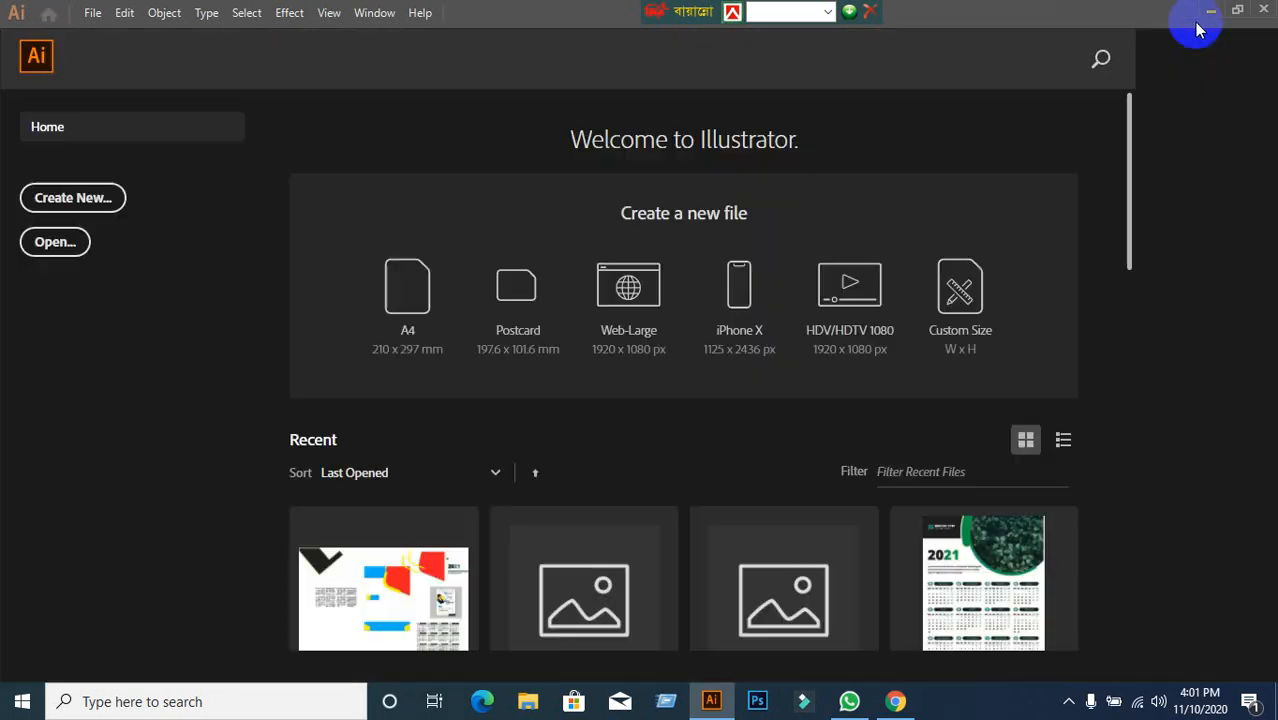